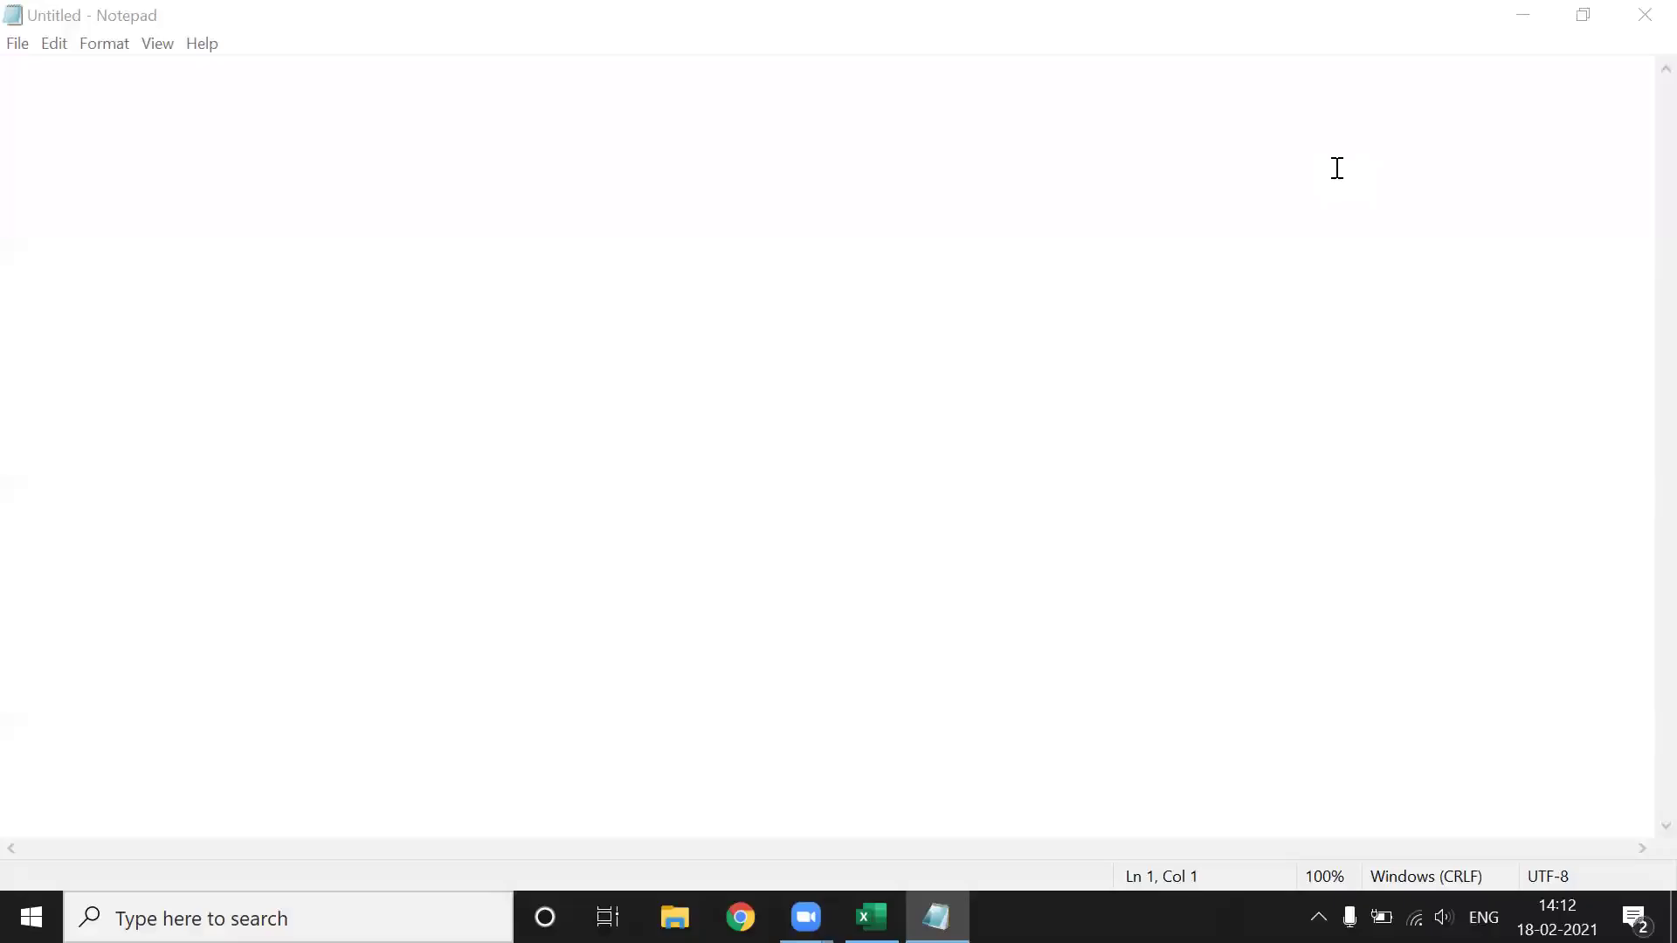
# Open the Zoom folder inside Documents in File Explorer.
pyautogui.click(675, 917)
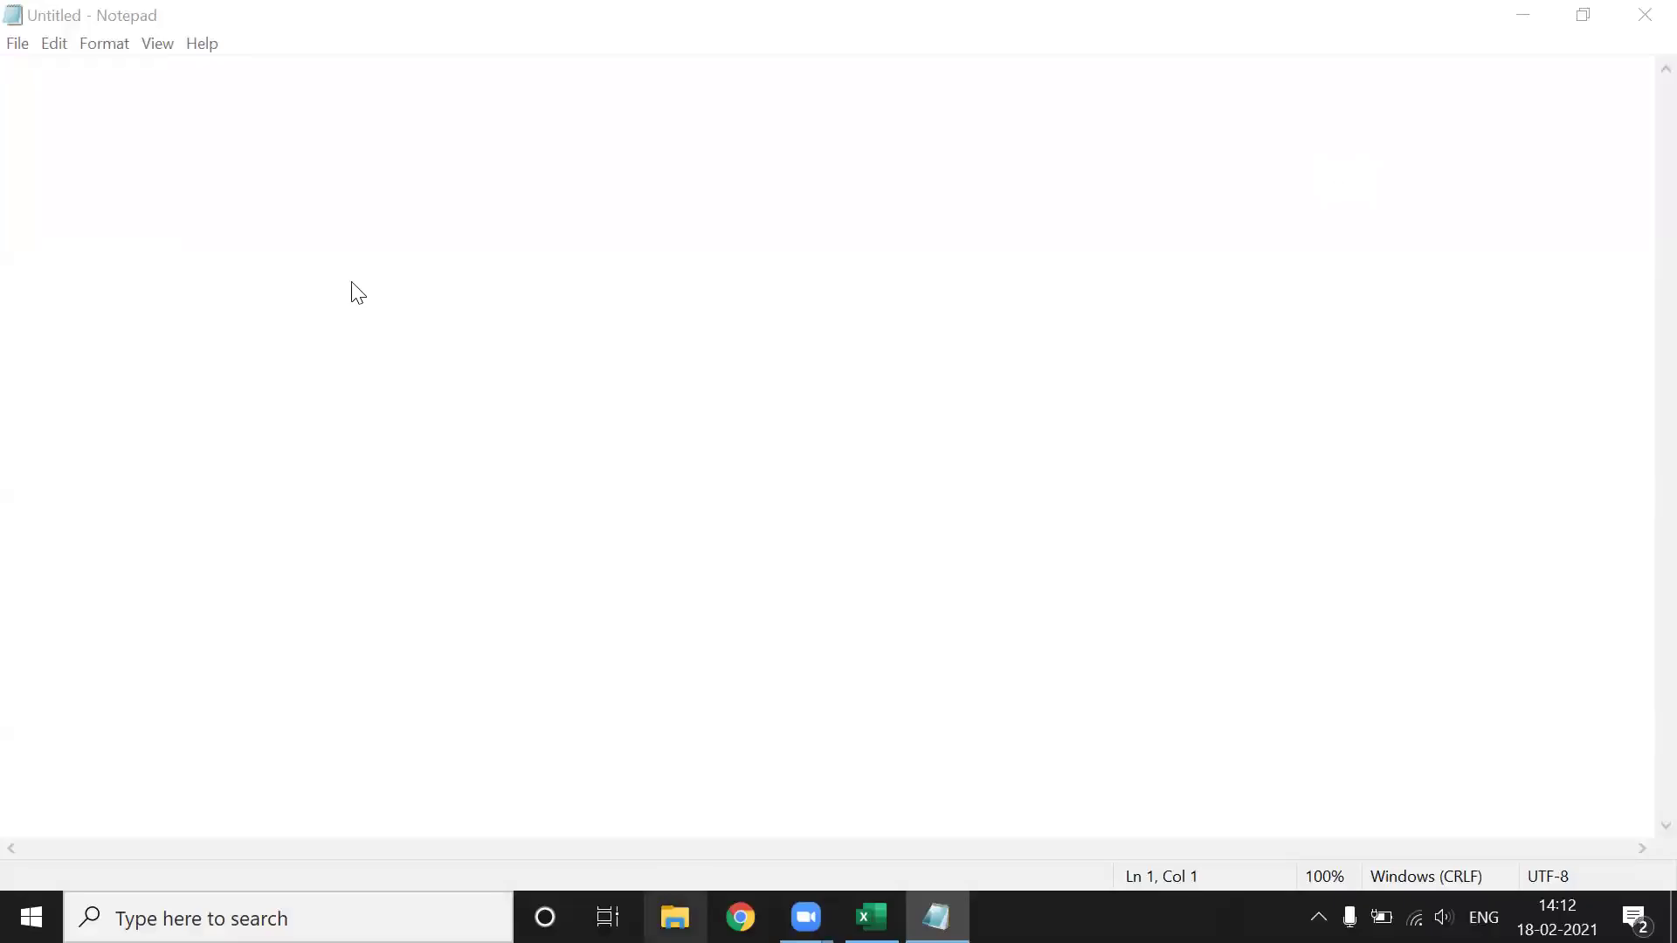
pyautogui.click(218, 352)
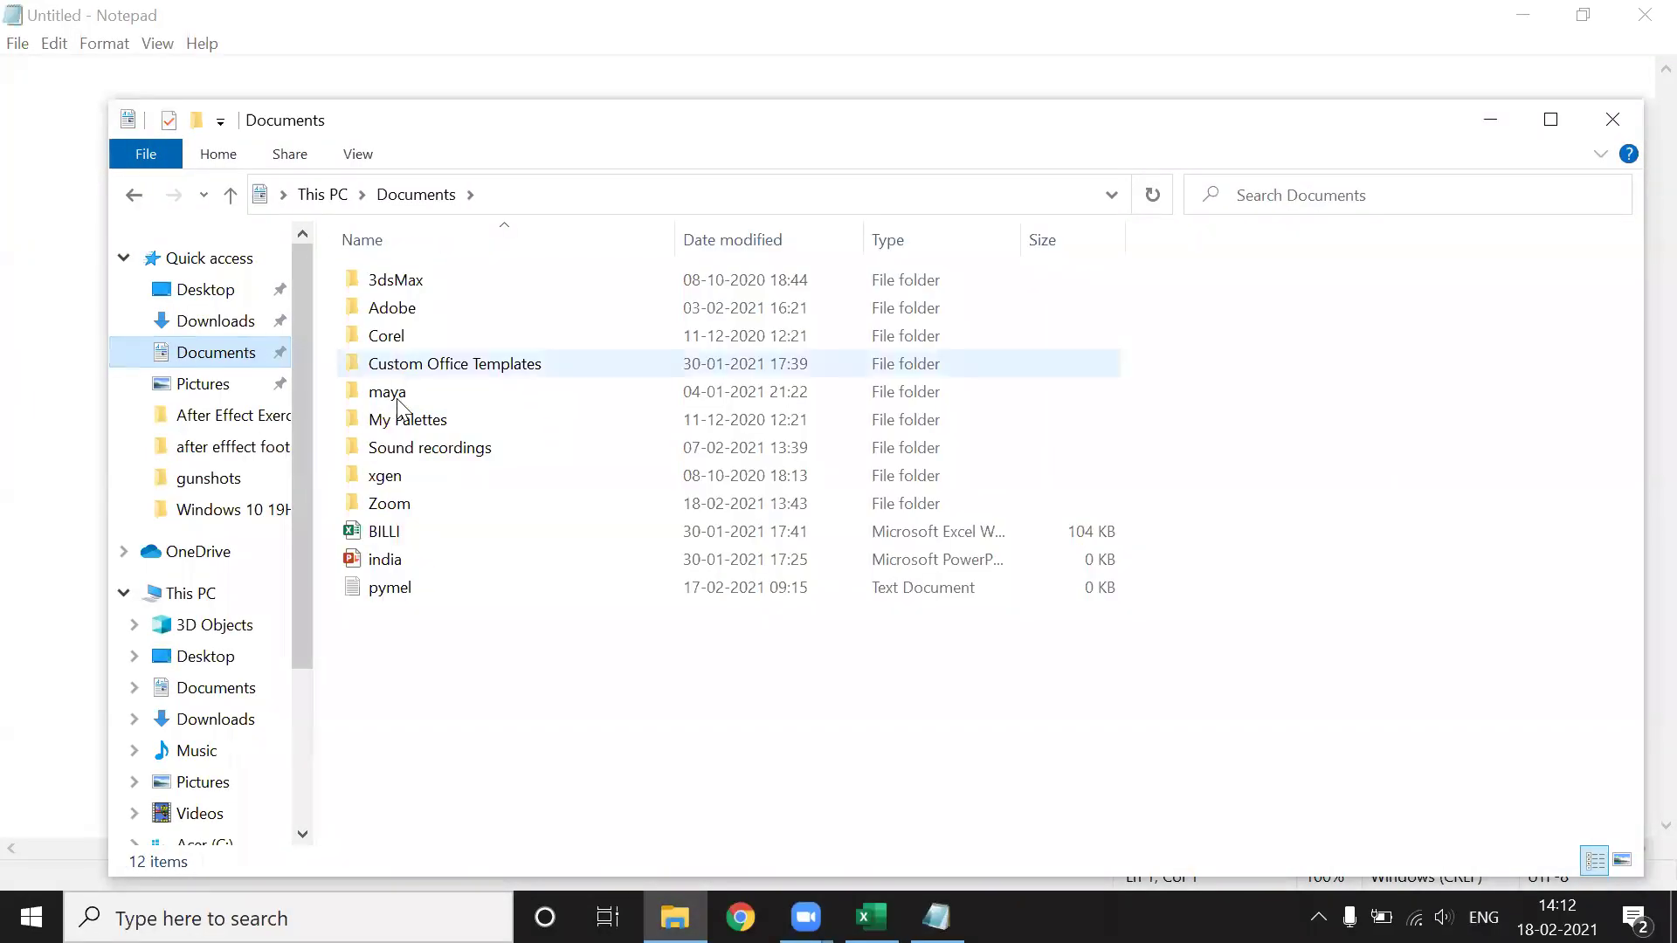
pyautogui.doubleClick(403, 508)
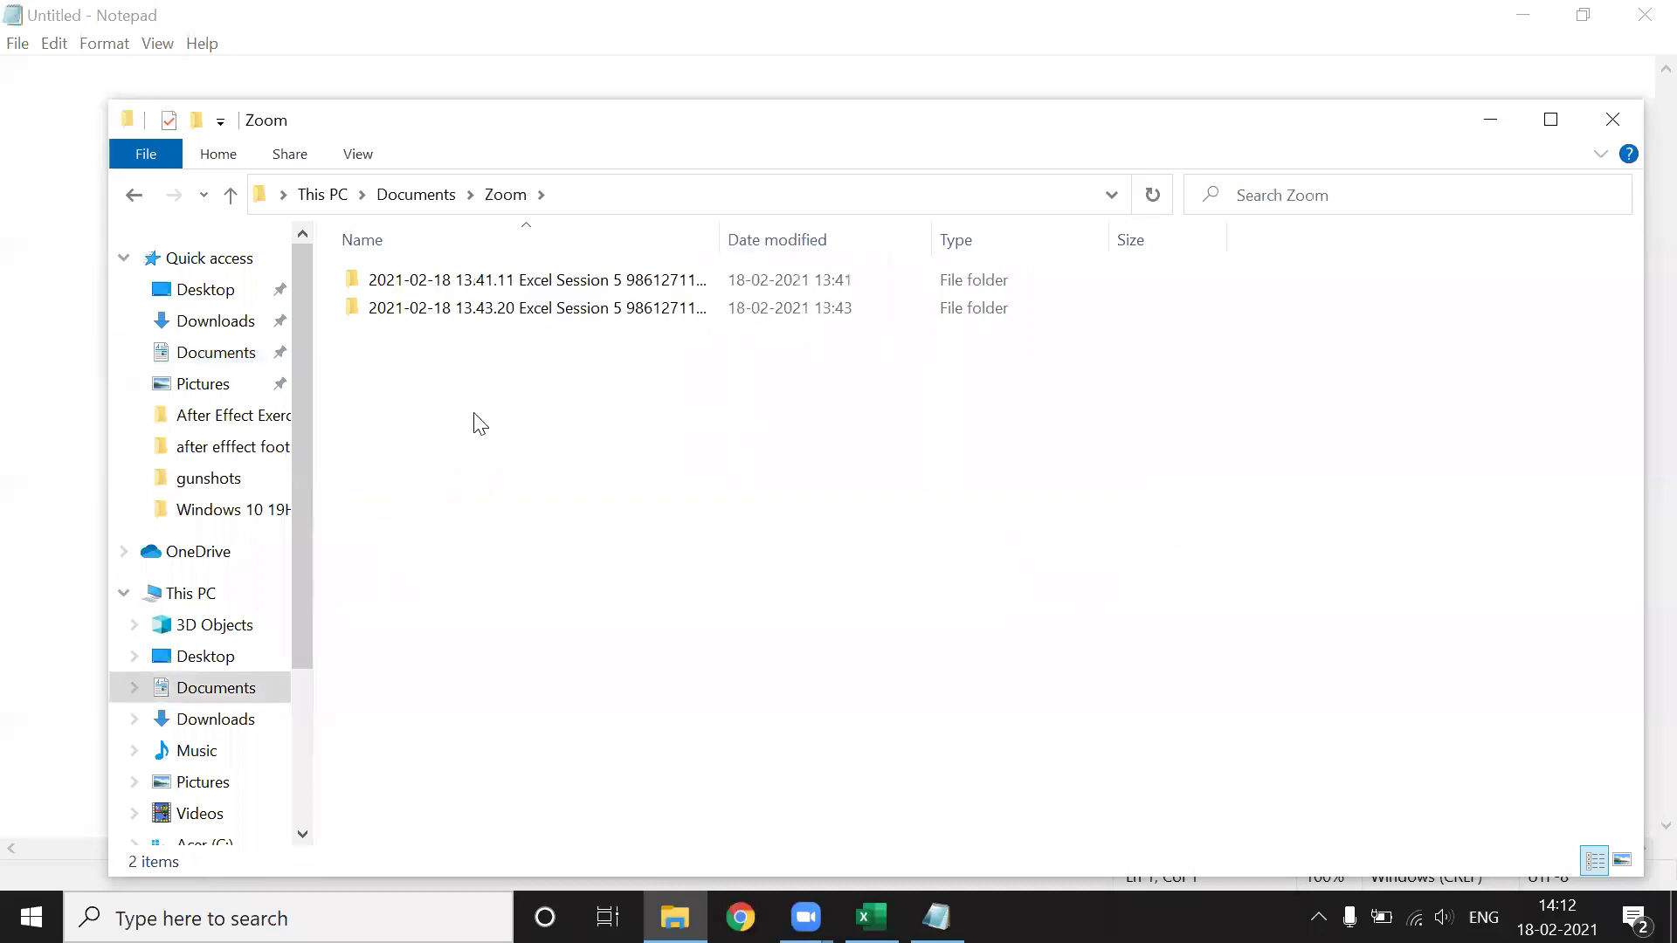
# Permanently delete the 13.41.11 Zoom session folder, skipping the in-use recording file.
pyautogui.click(791, 287)
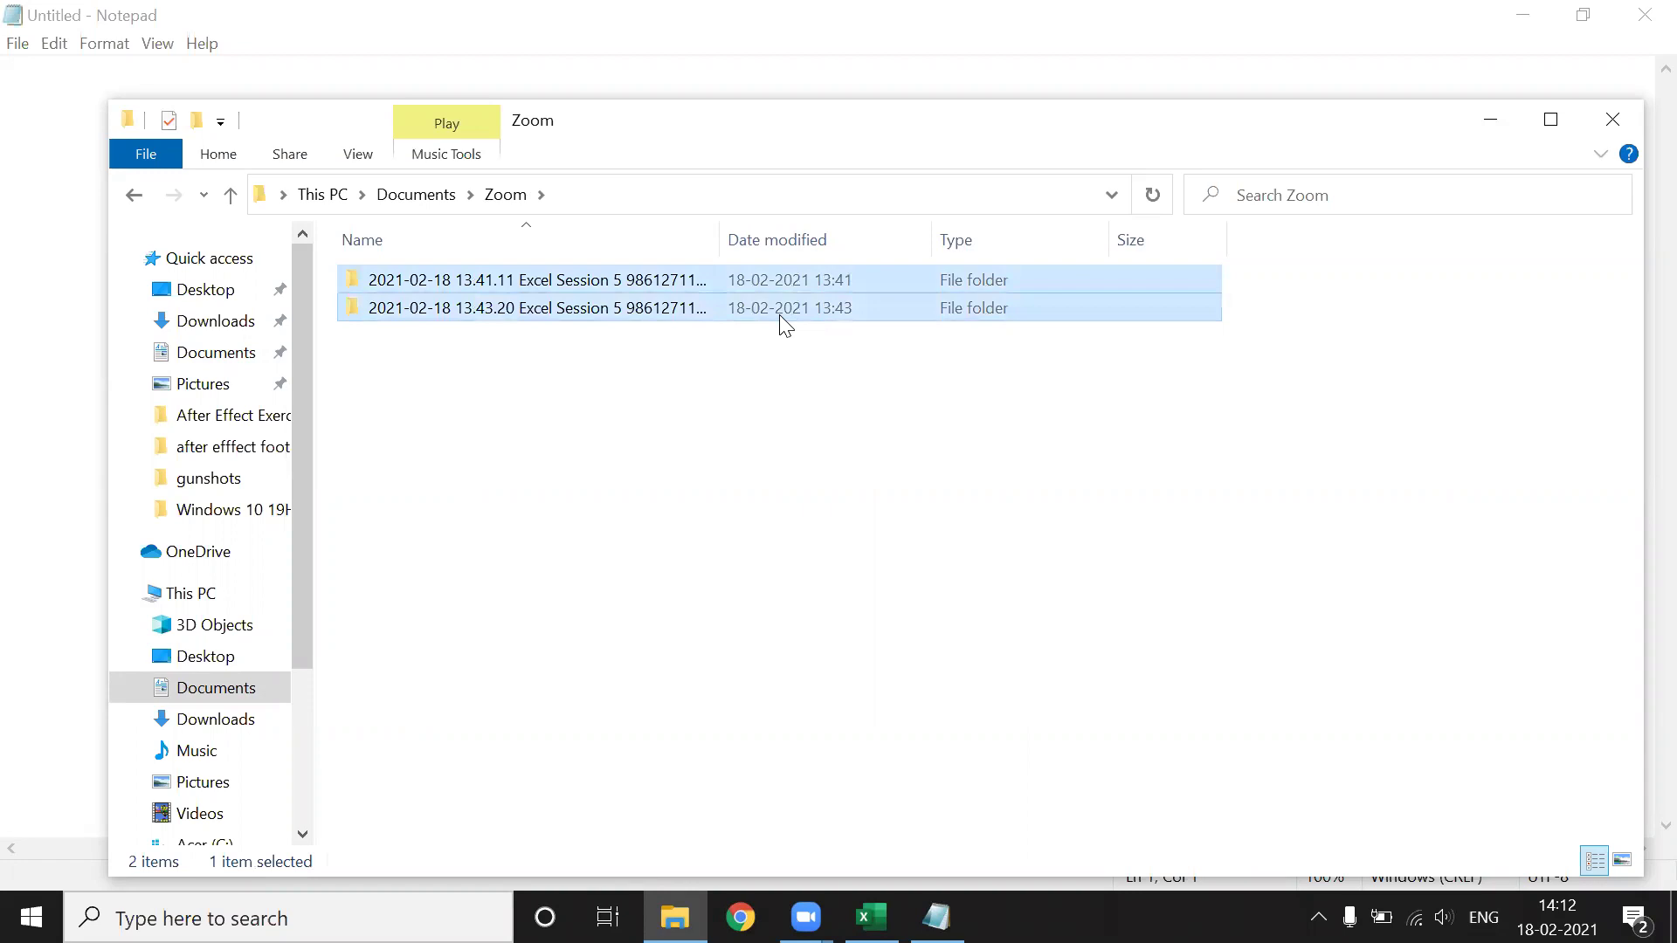
pyautogui.keyDown('shift'); pyautogui.click(781, 317); pyautogui.keyUp('shift')
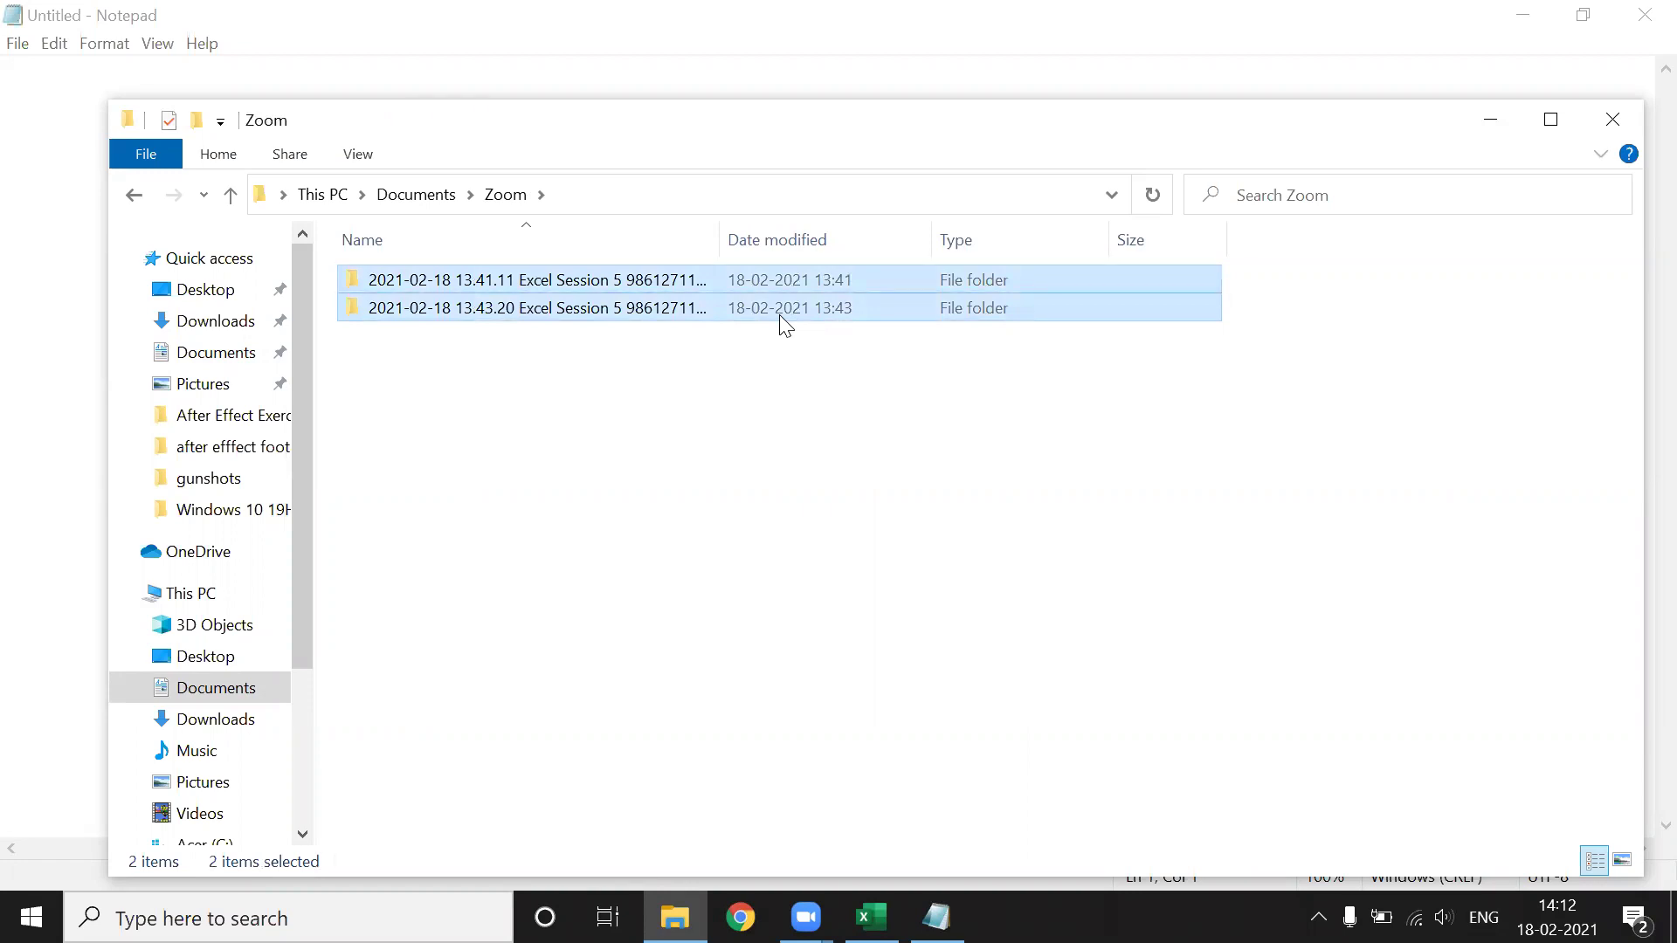
pyautogui.hotkey('shift', 'Delete')
pyautogui.press('Return')
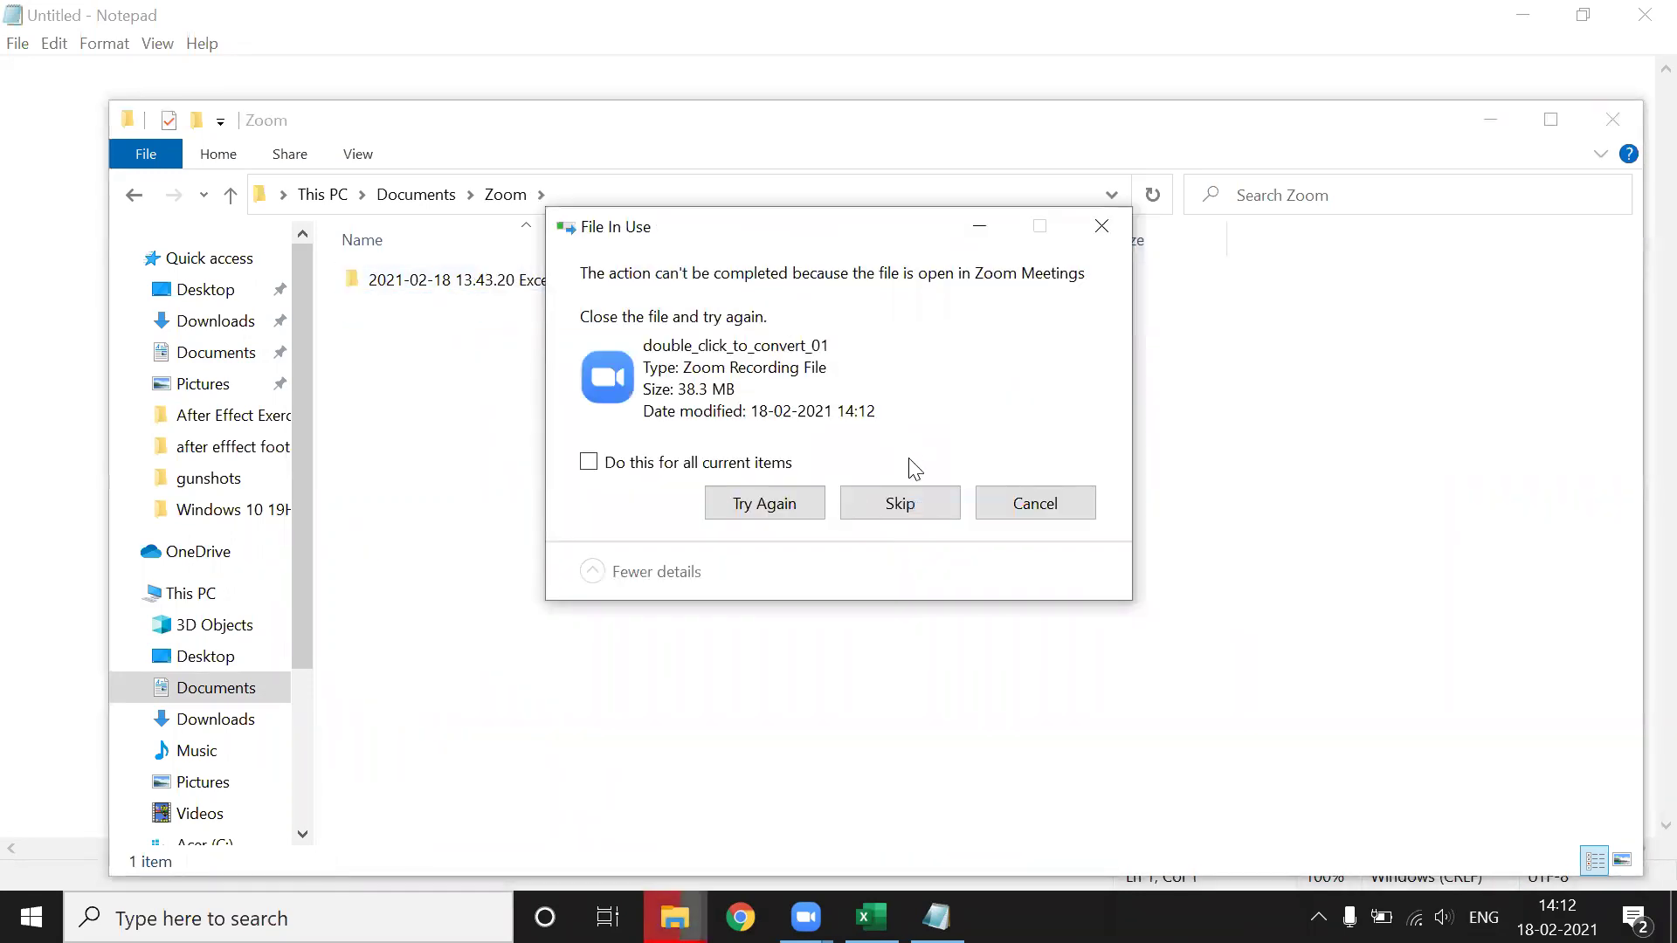
pyautogui.click(909, 524)
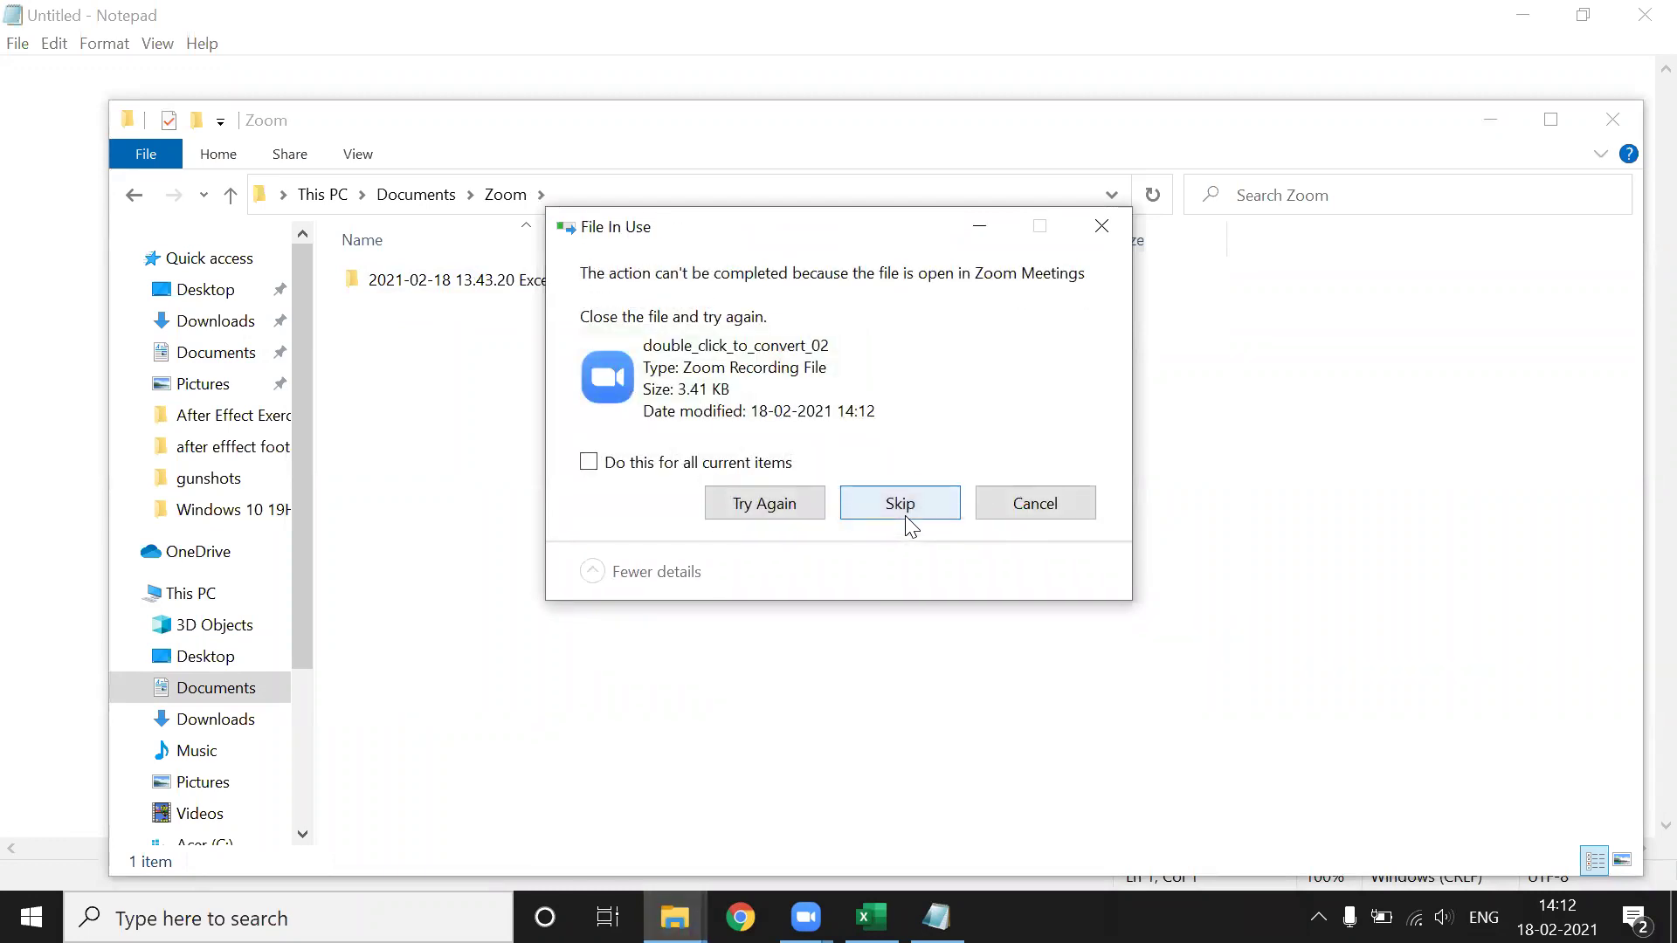
pyautogui.click(992, 519)
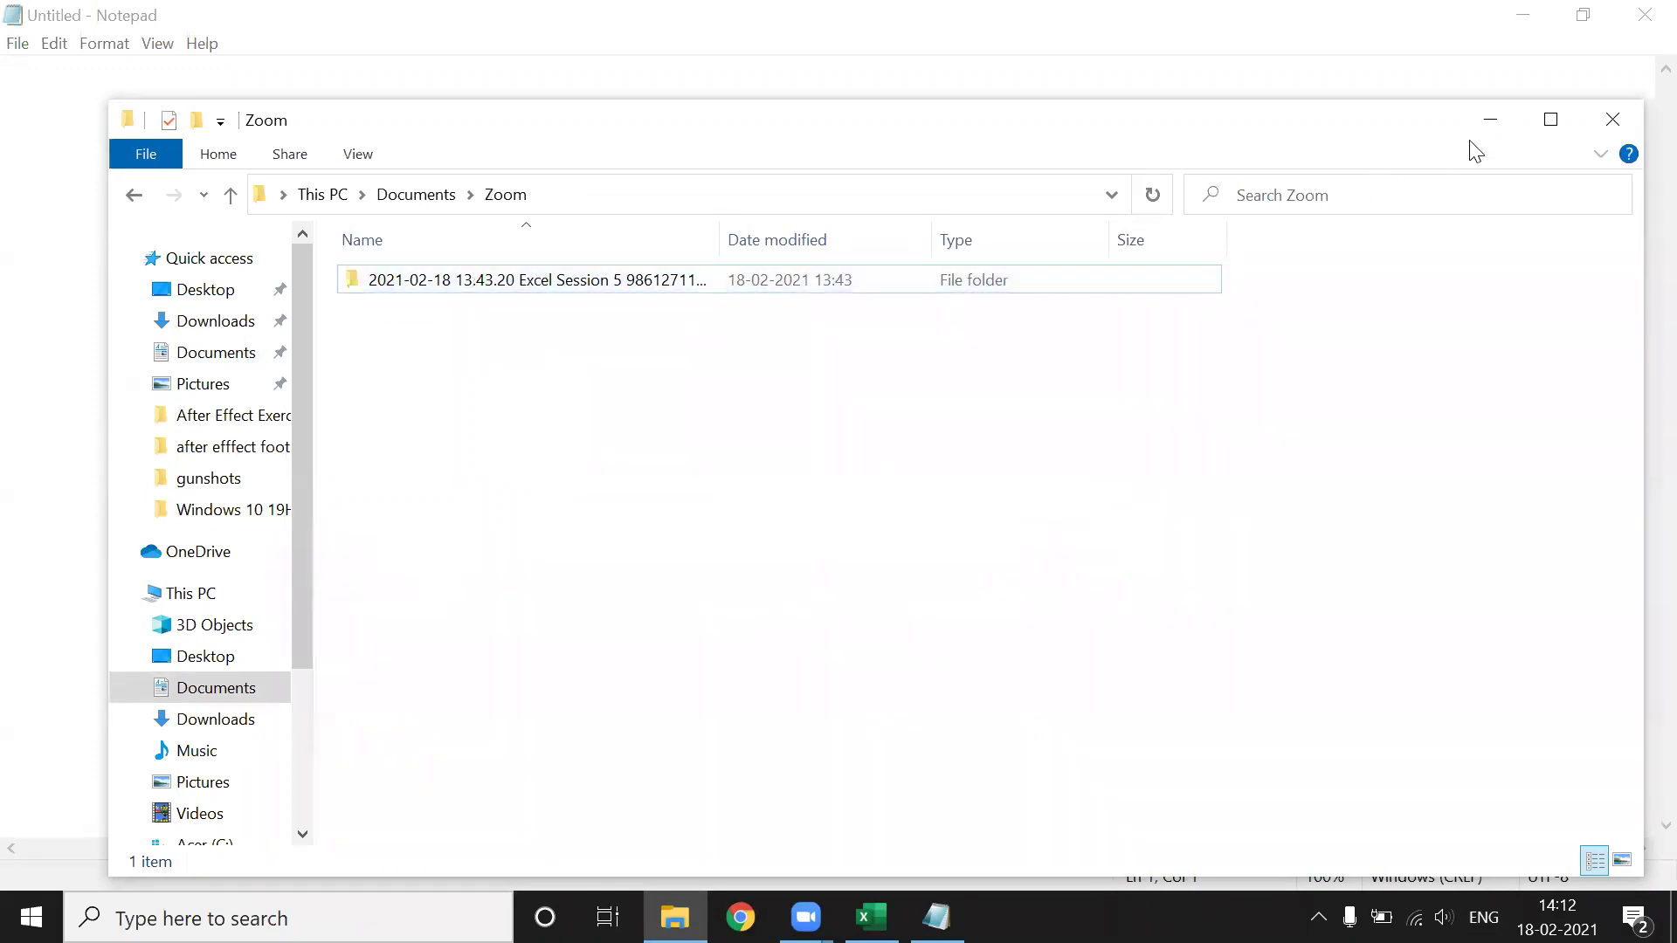
# Close File Explorer and erase the test characters, leaving Notepad's page empty.
pyautogui.click(1613, 120)
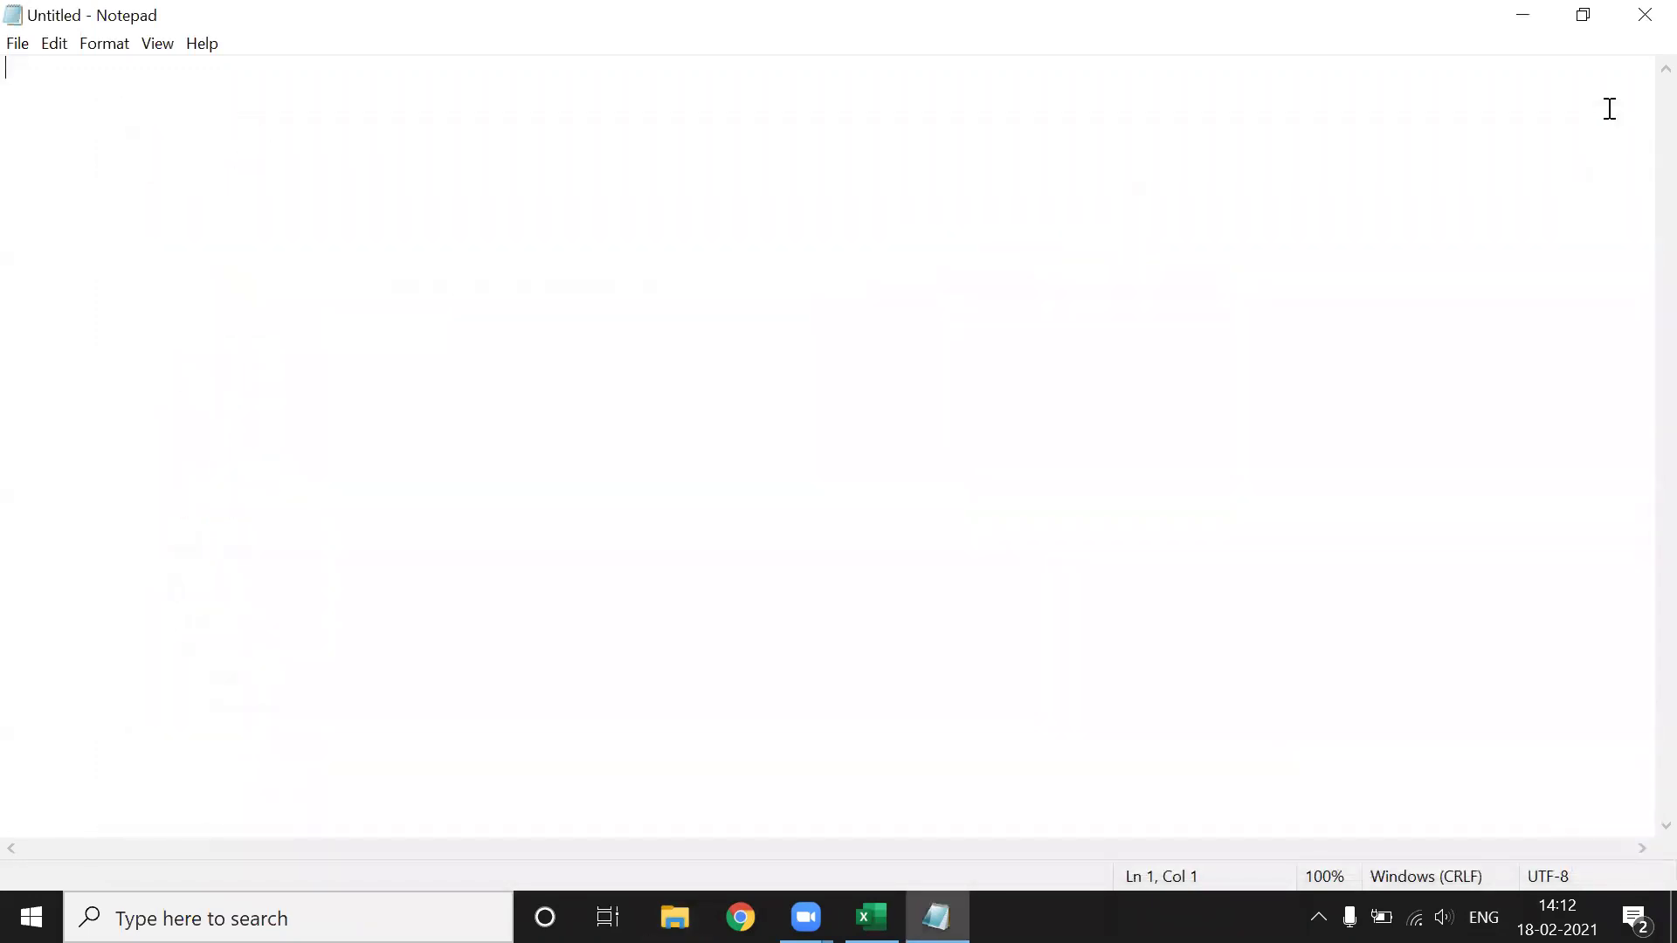
pyautogui.write('=')
pyautogui.press('Return')
pyautogui.write('-')
pyautogui.press('BackSpace')
pyautogui.press('BackSpace')
pyautogui.press('BackSpace')
# Set Notepad's font to Consolas Regular size 28.
pyautogui.click(120, 42)
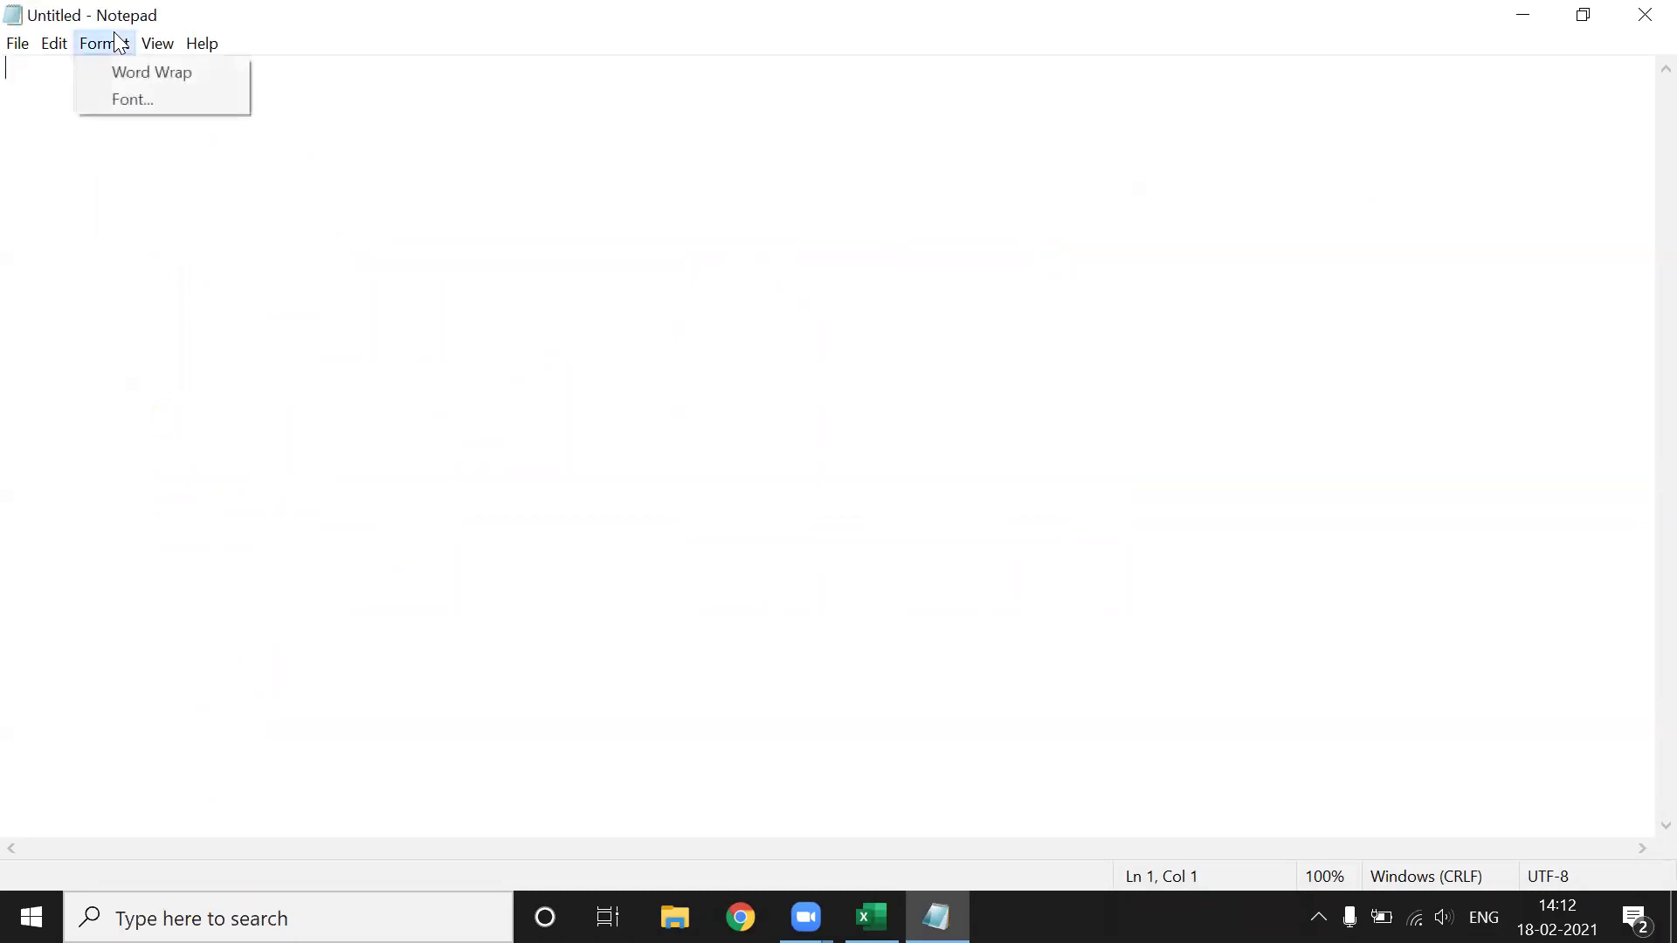
pyautogui.click(126, 98)
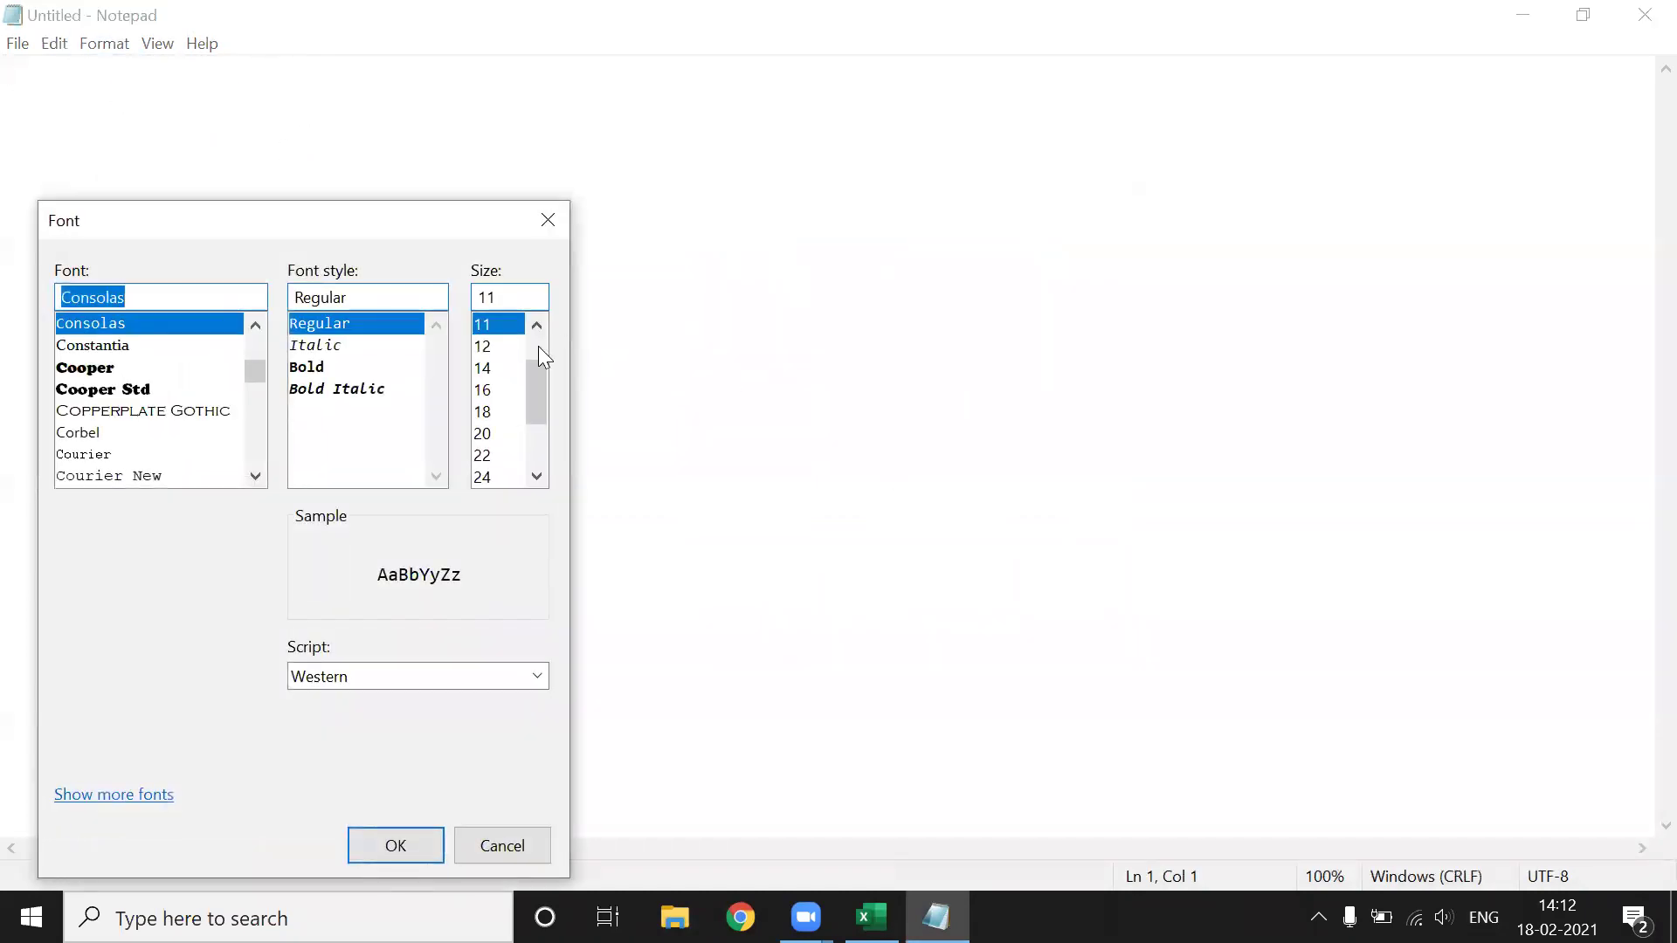
pyautogui.click(482, 478)
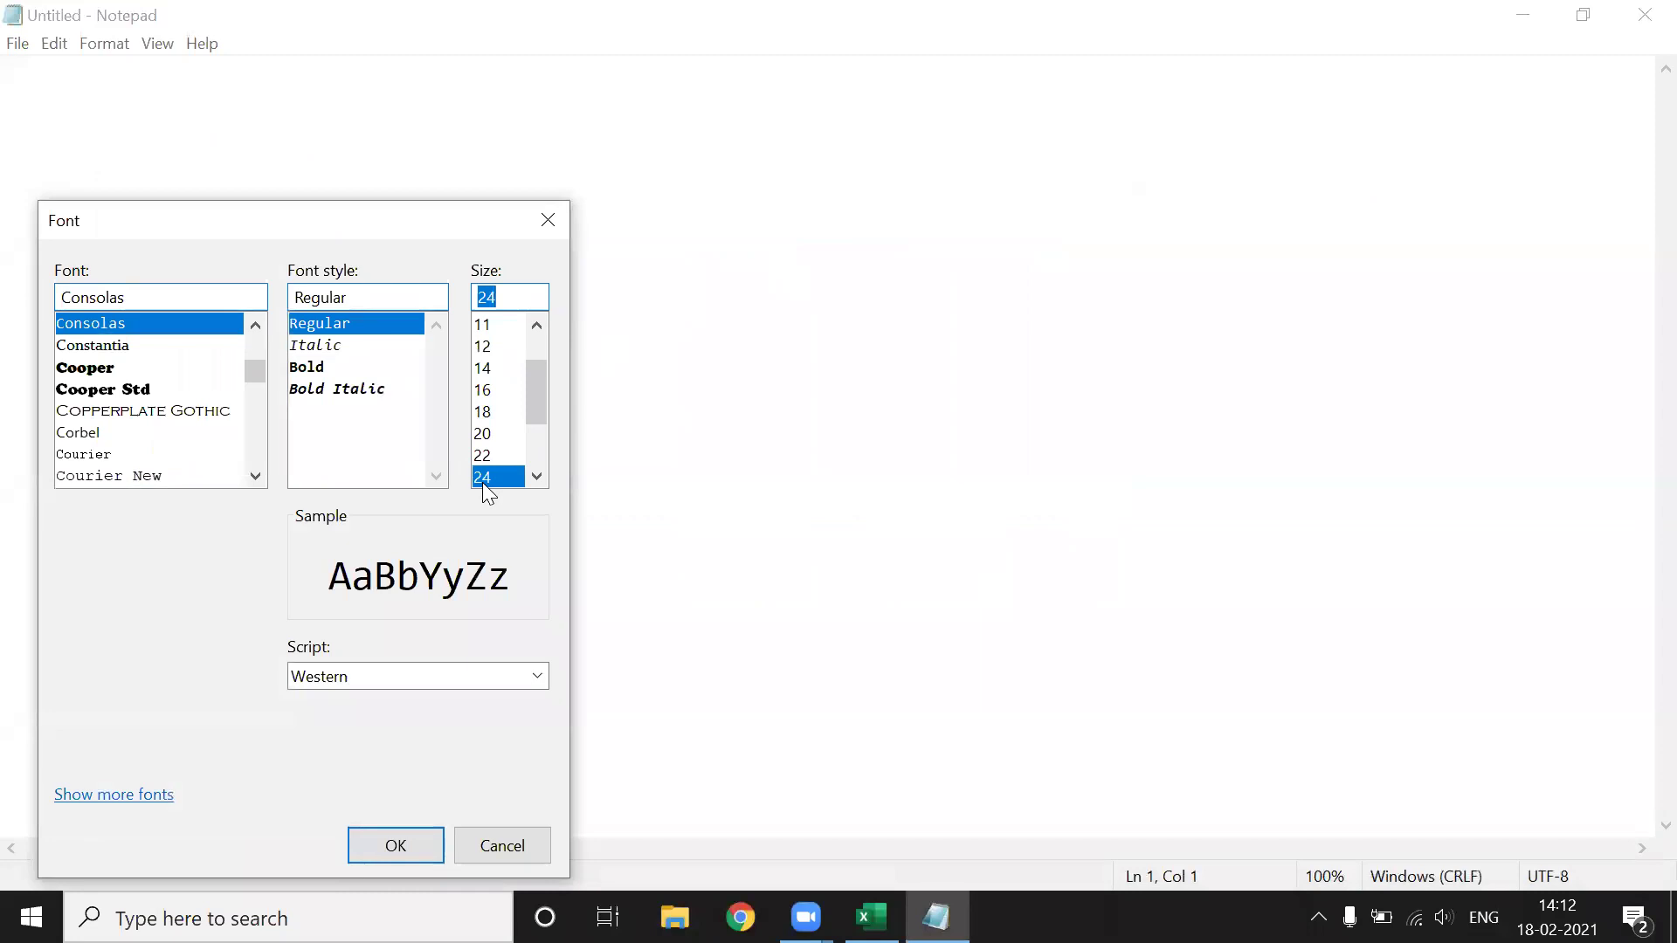
pyautogui.scroll(-2, 482, 482)
pyautogui.click(489, 455)
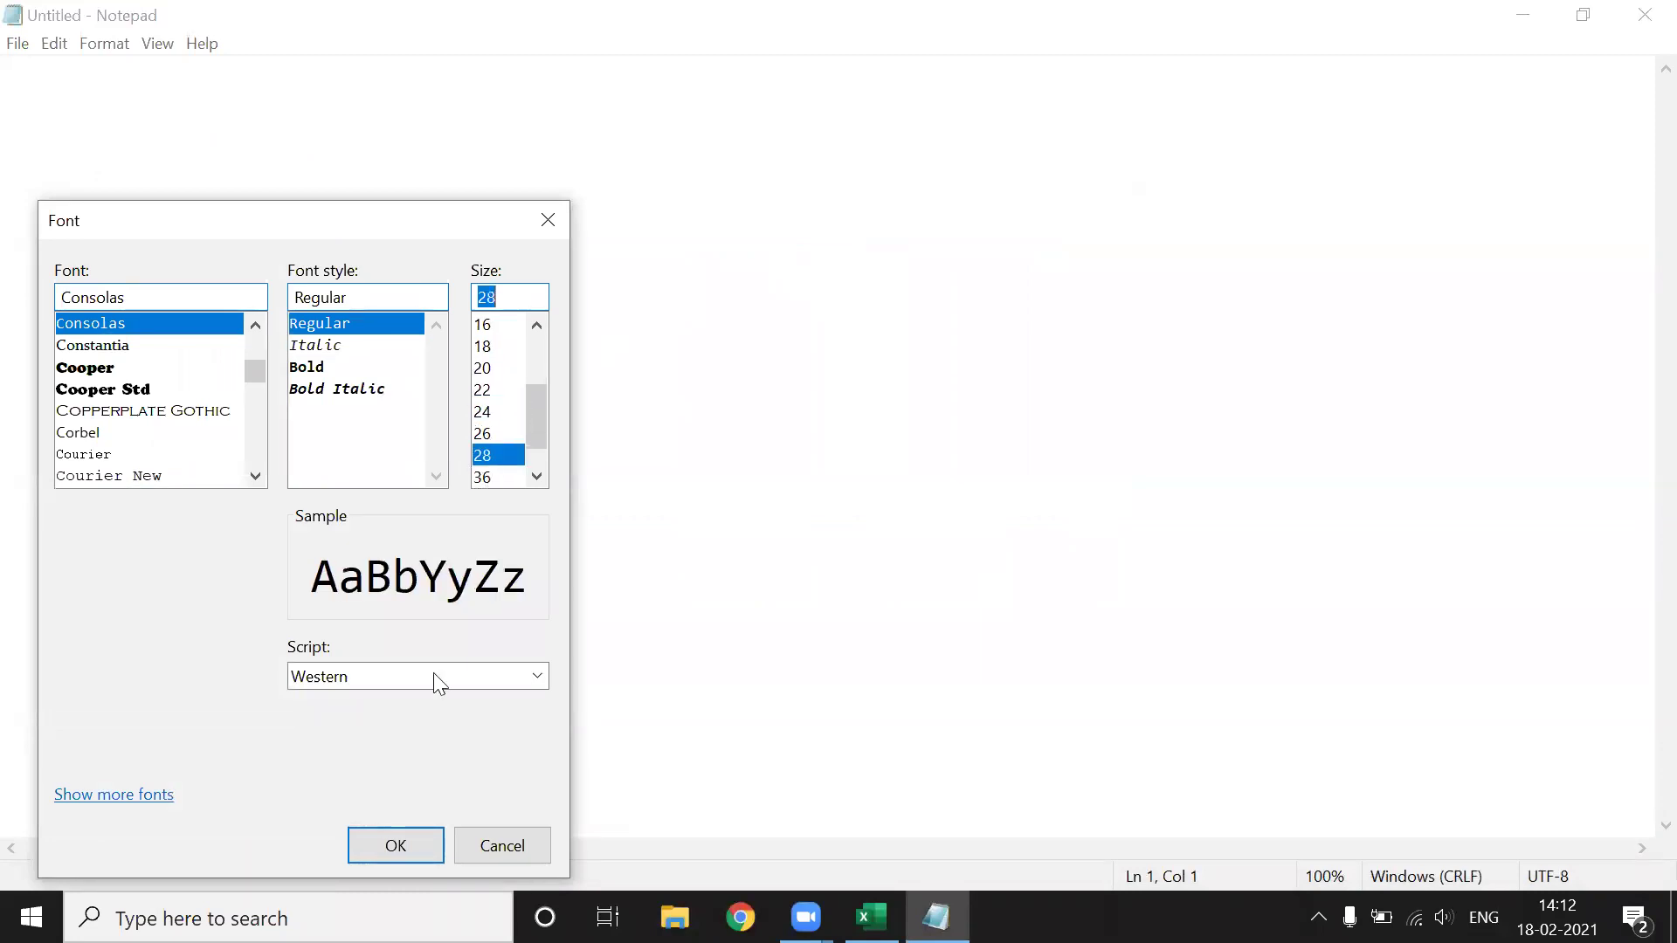
pyautogui.click(410, 839)
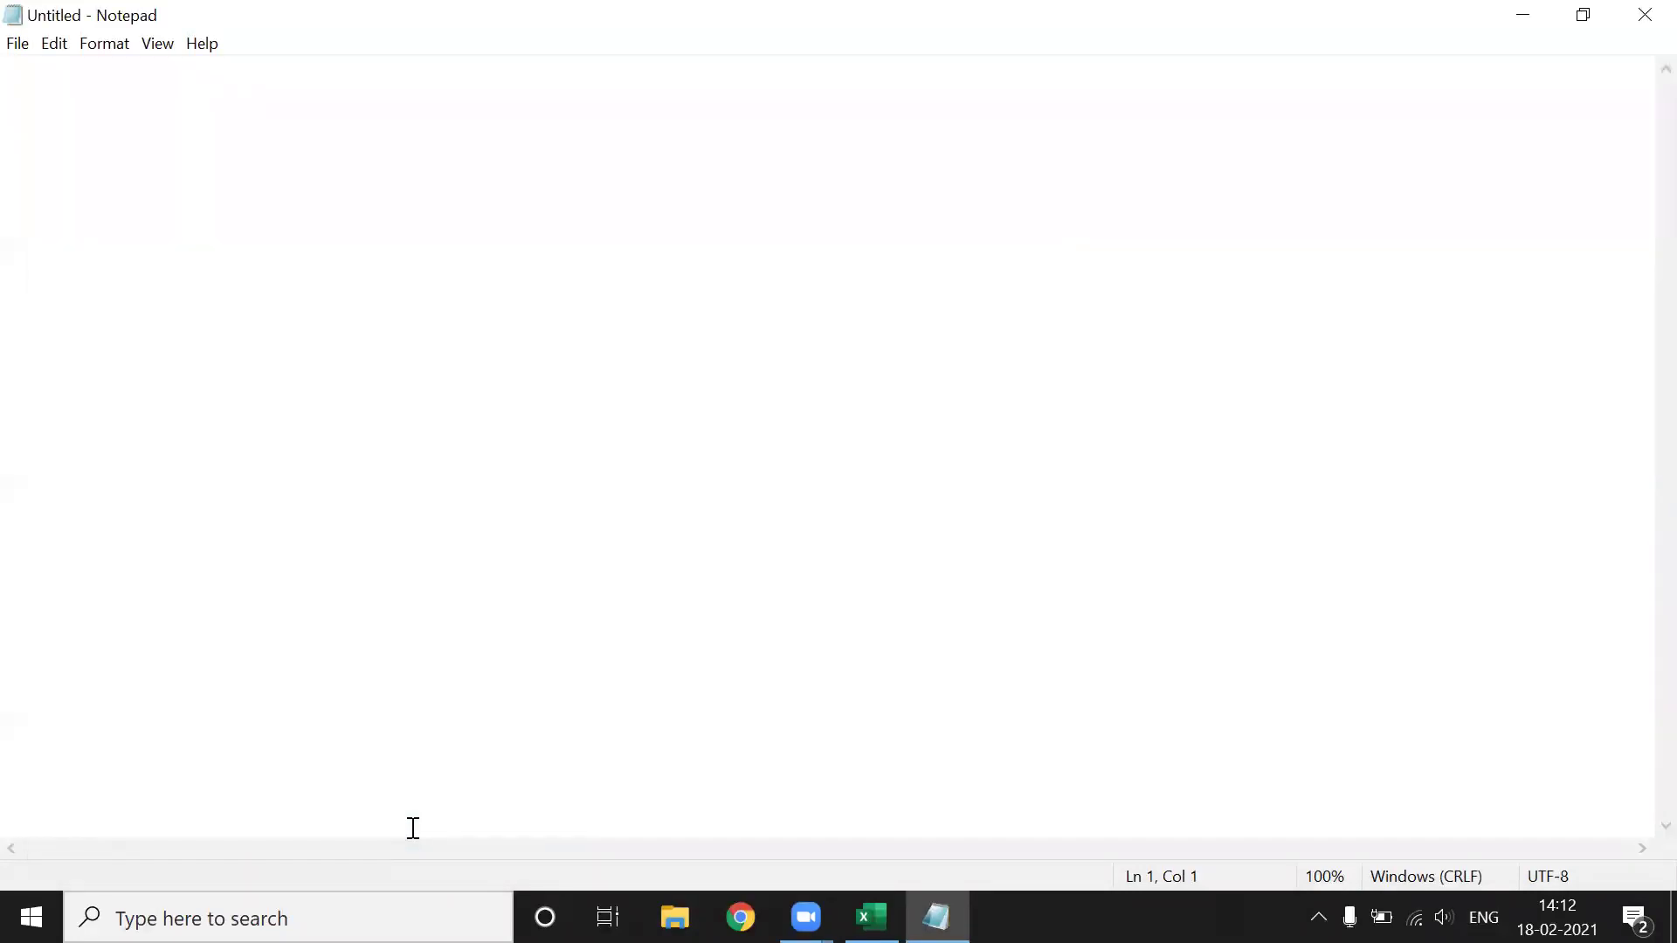
# Type '+' and '=' on separate lines, then '=su' on line 5.
pyautogui.write('+')
pyautogui.press('Return')
pyautogui.write('=')
pyautogui.press('Return')
pyautogui.press('Return')
pyautogui.press('Return')
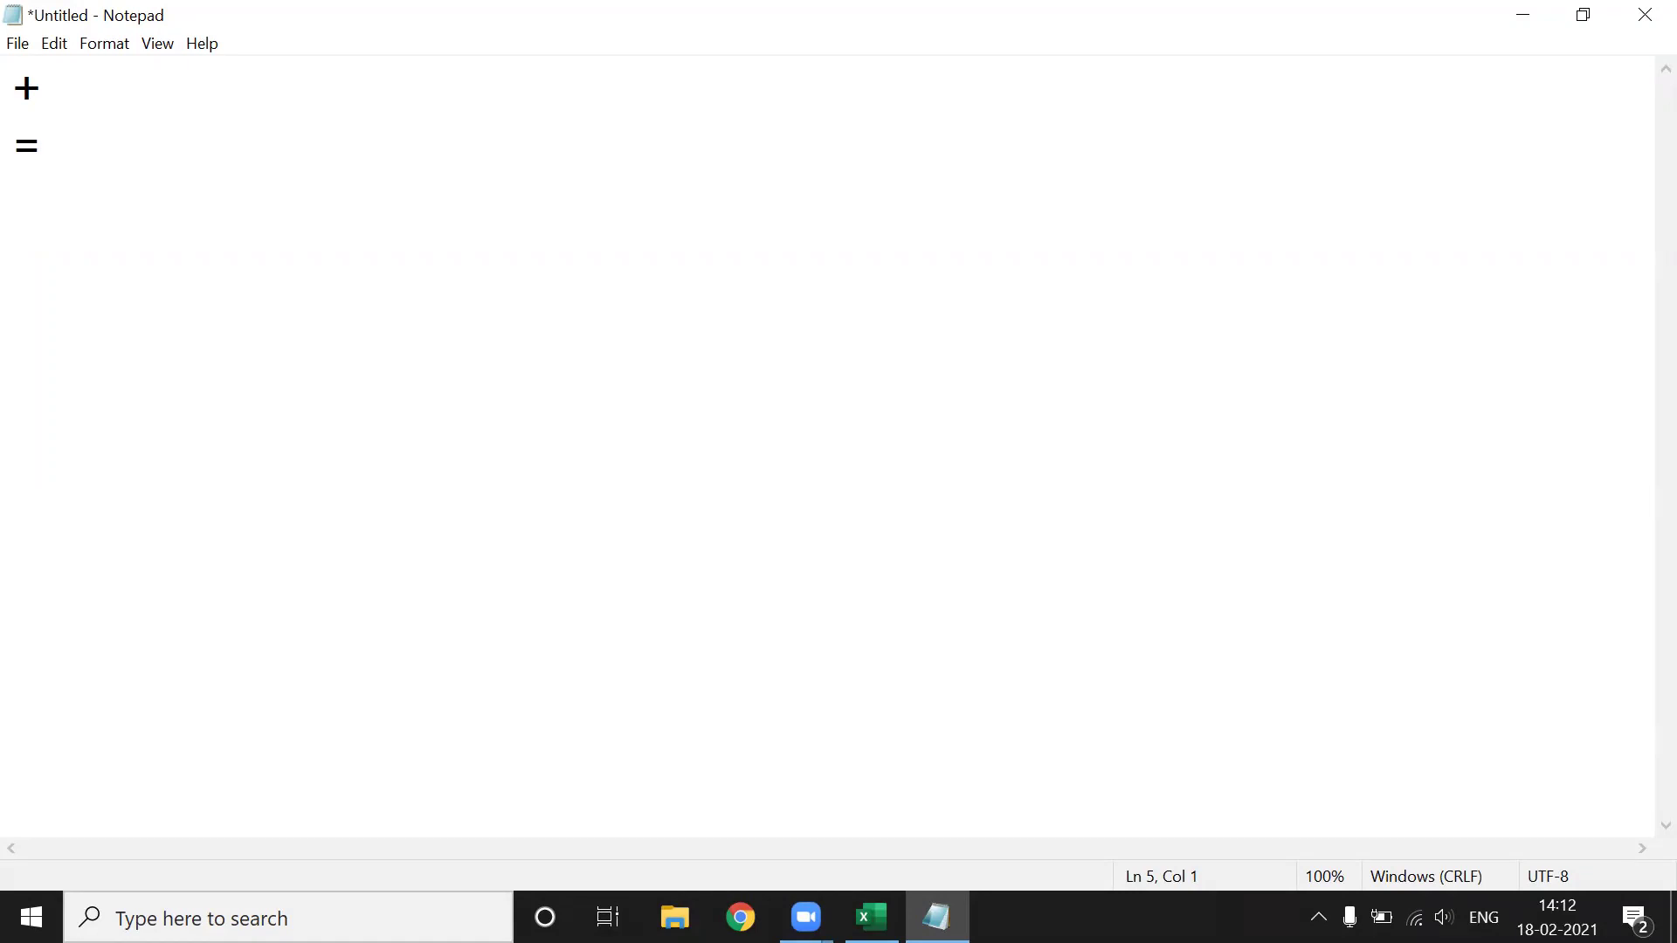
pyautogui.write('=sum')
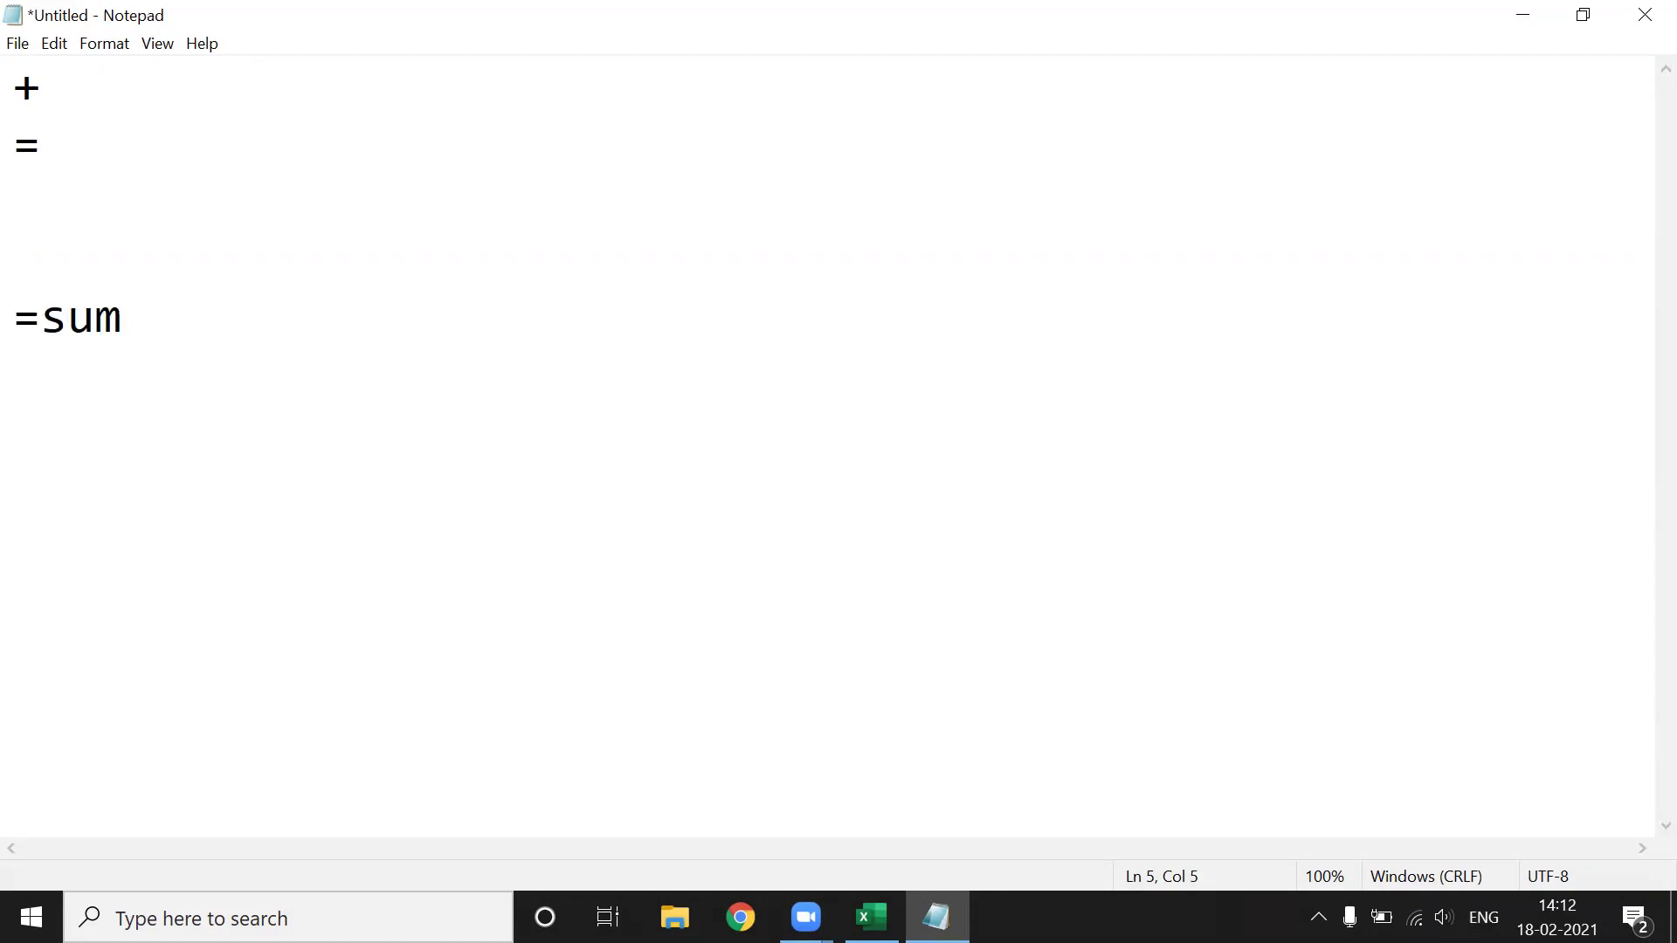
pyautogui.press('BackSpace')
# Switch to Excel's Book1 and enter 85, 96, 36 and 25 in H1:H4.
pyautogui.click(1519, 12)
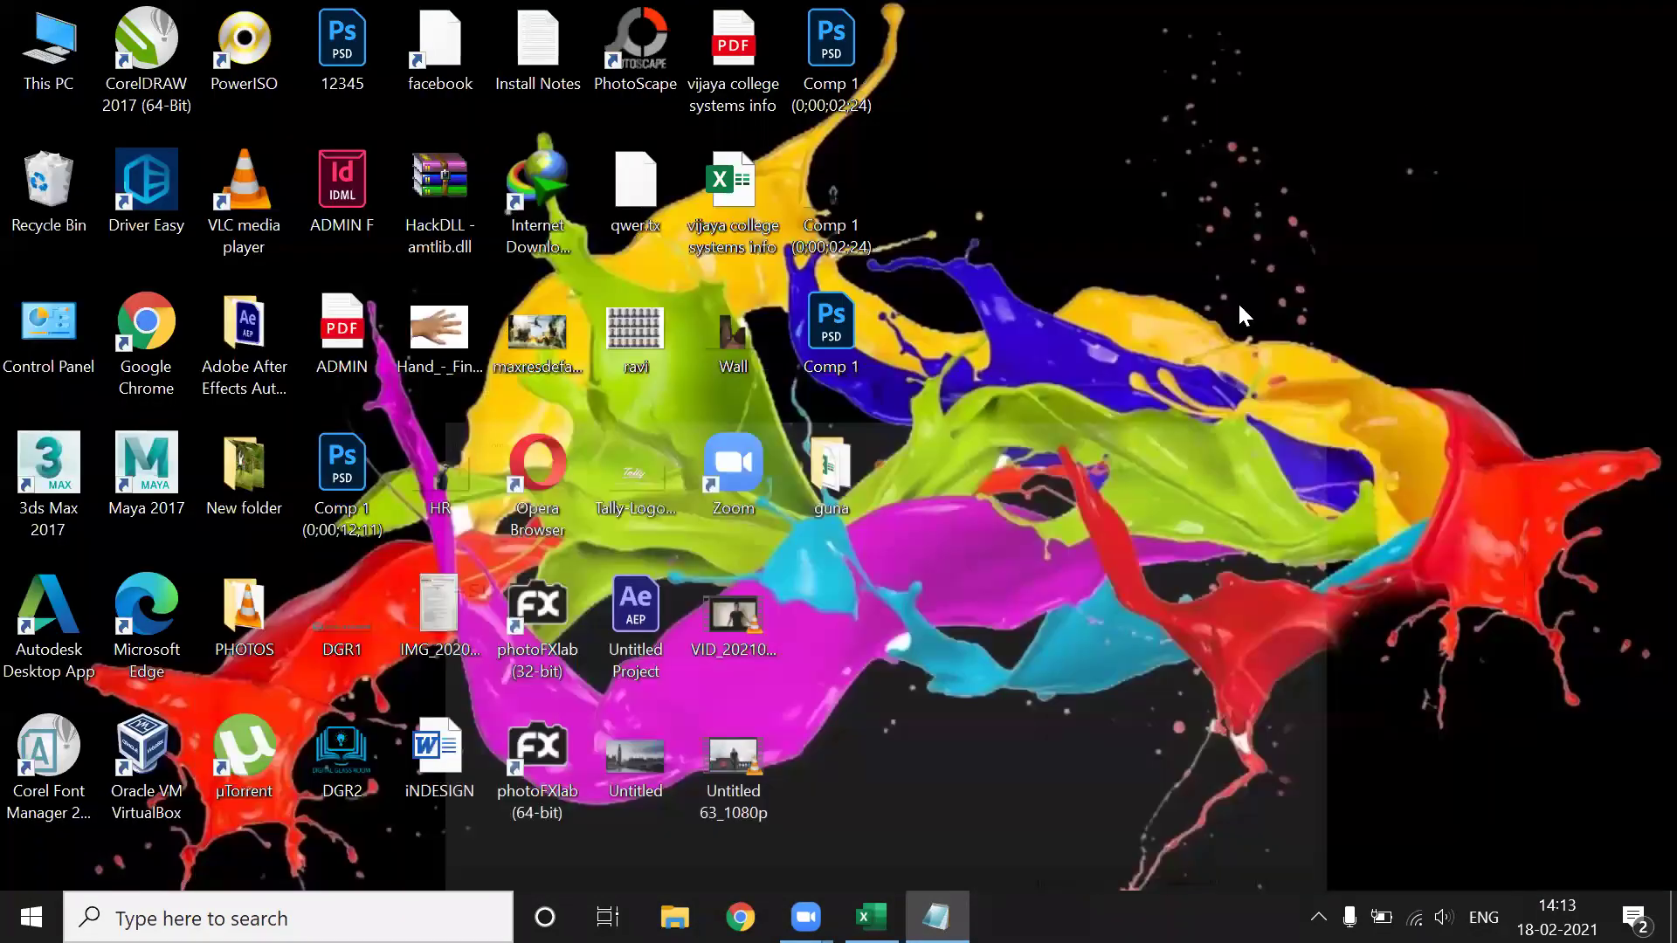
pyautogui.click(870, 917)
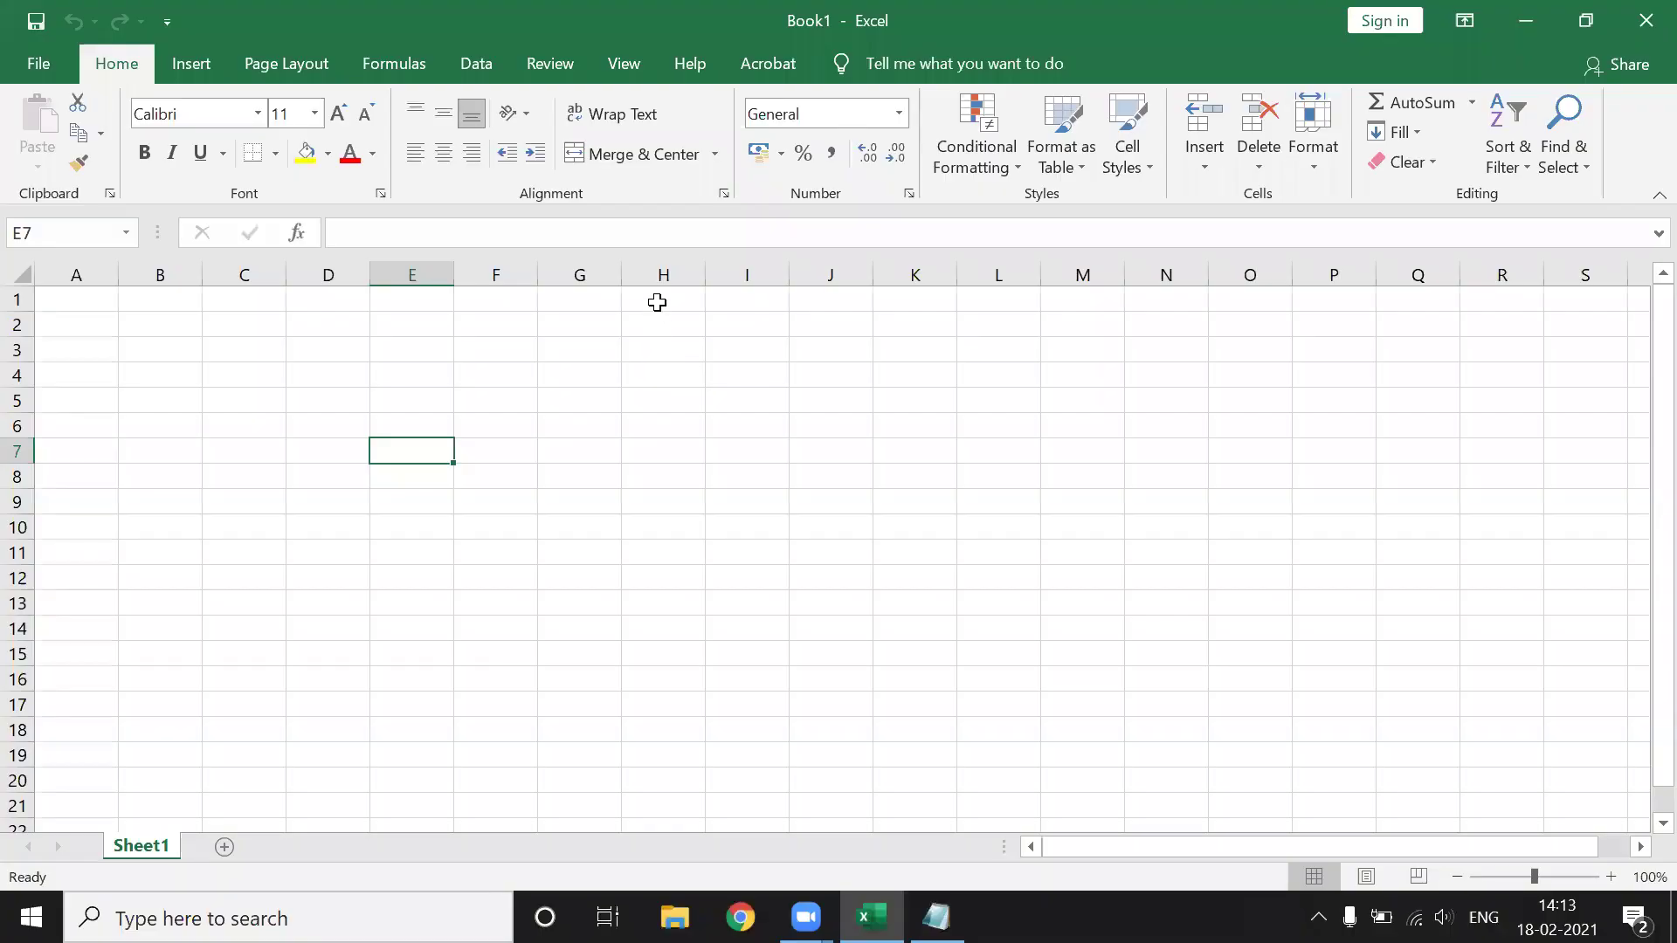
pyautogui.click(658, 302)
pyautogui.write('85')
pyautogui.press('Return')
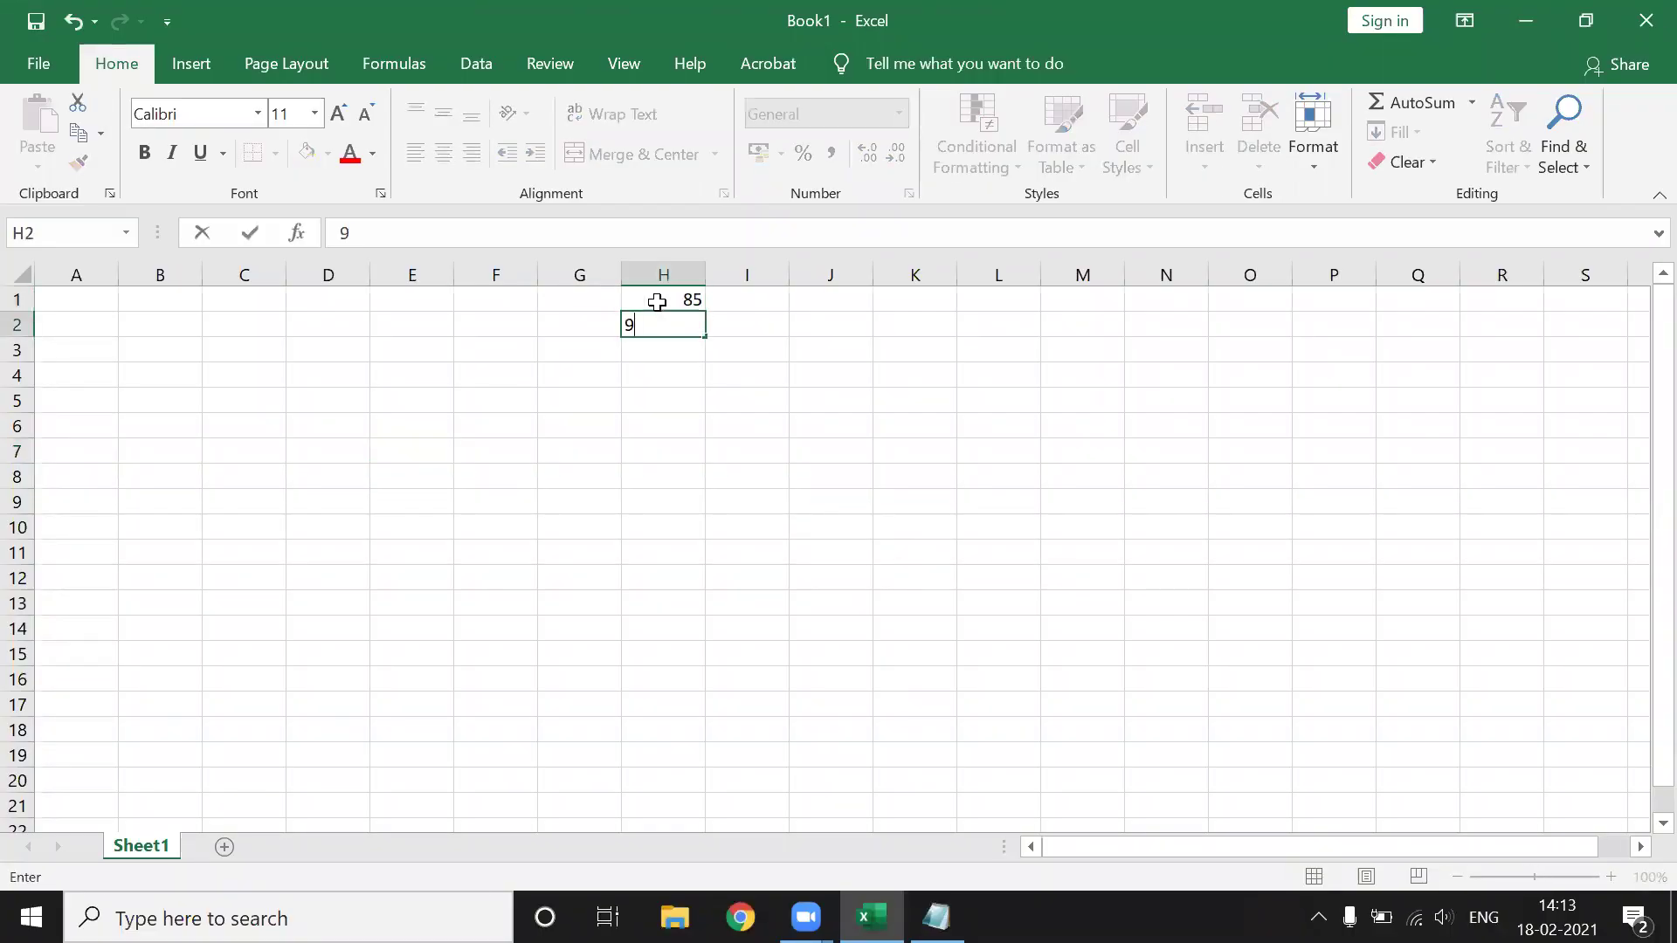
pyautogui.write('96')
pyautogui.press('Return')
pyautogui.write('36')
pyautogui.press('Return')
pyautogui.write('25')
pyautogui.press('Return')
# Enter 41, 23, 56 and 75 in H5:H8, then select H1:H8 to view their sum.
pyautogui.write('41')
pyautogui.press('Return')
pyautogui.write('23')
pyautogui.press('Return')
pyautogui.write('56')
pyautogui.press('Return')
pyautogui.write('75')
pyautogui.press('Return')
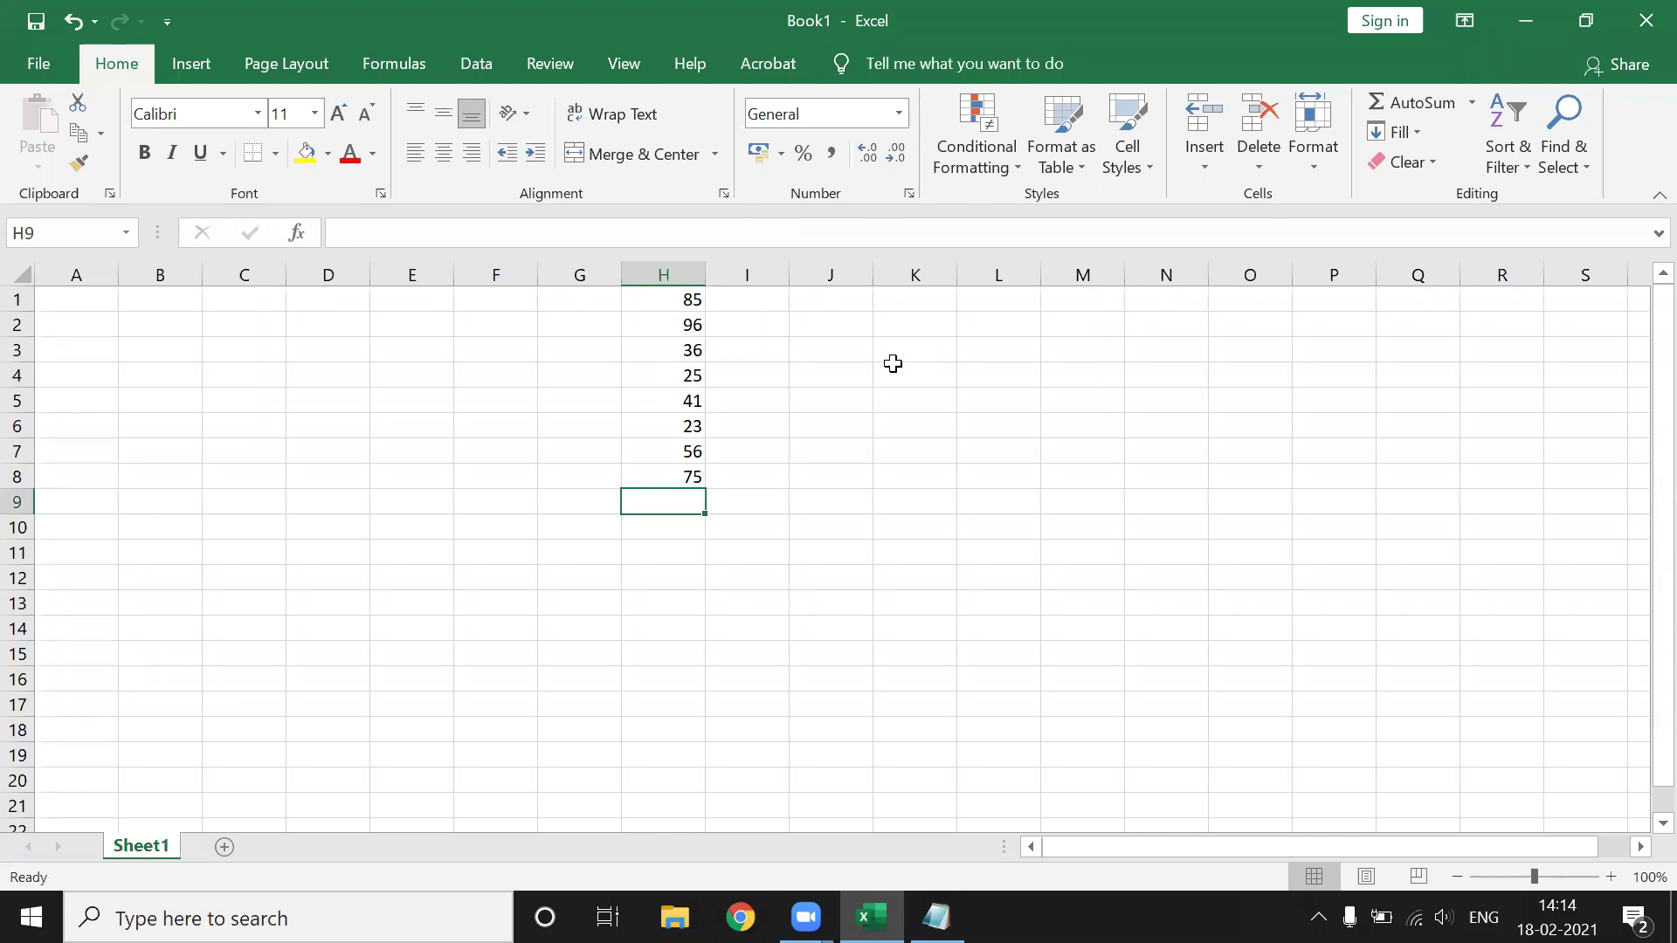
pyautogui.click(844, 361)
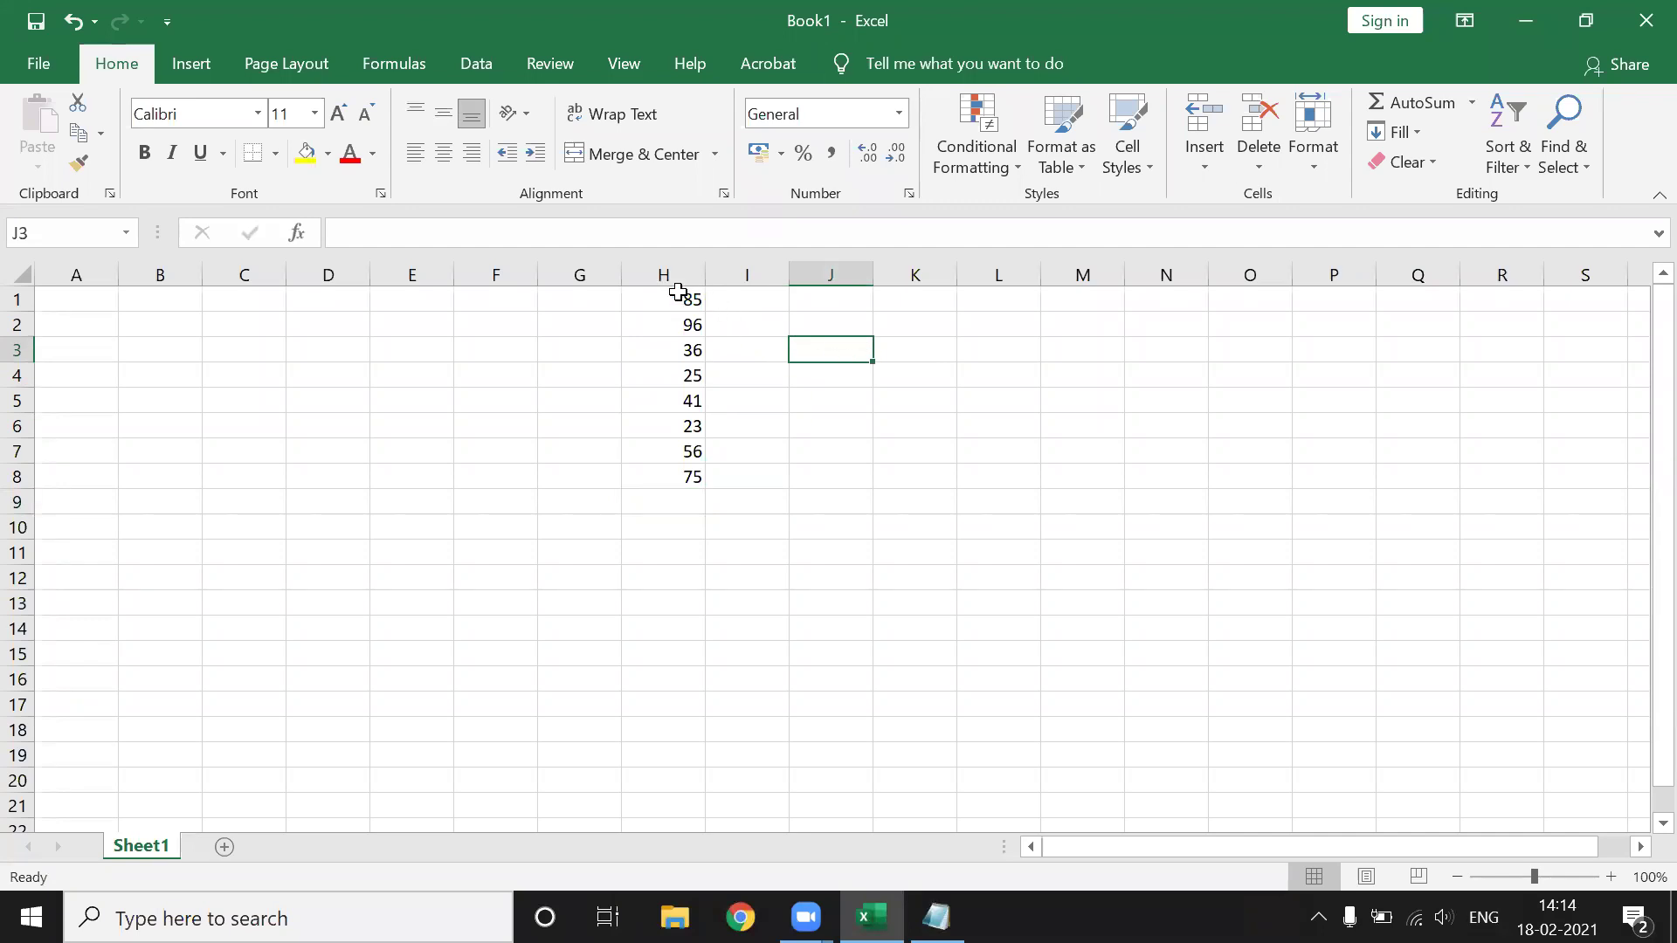
pyautogui.moveTo(678, 300); pyautogui.dragTo(680, 474)
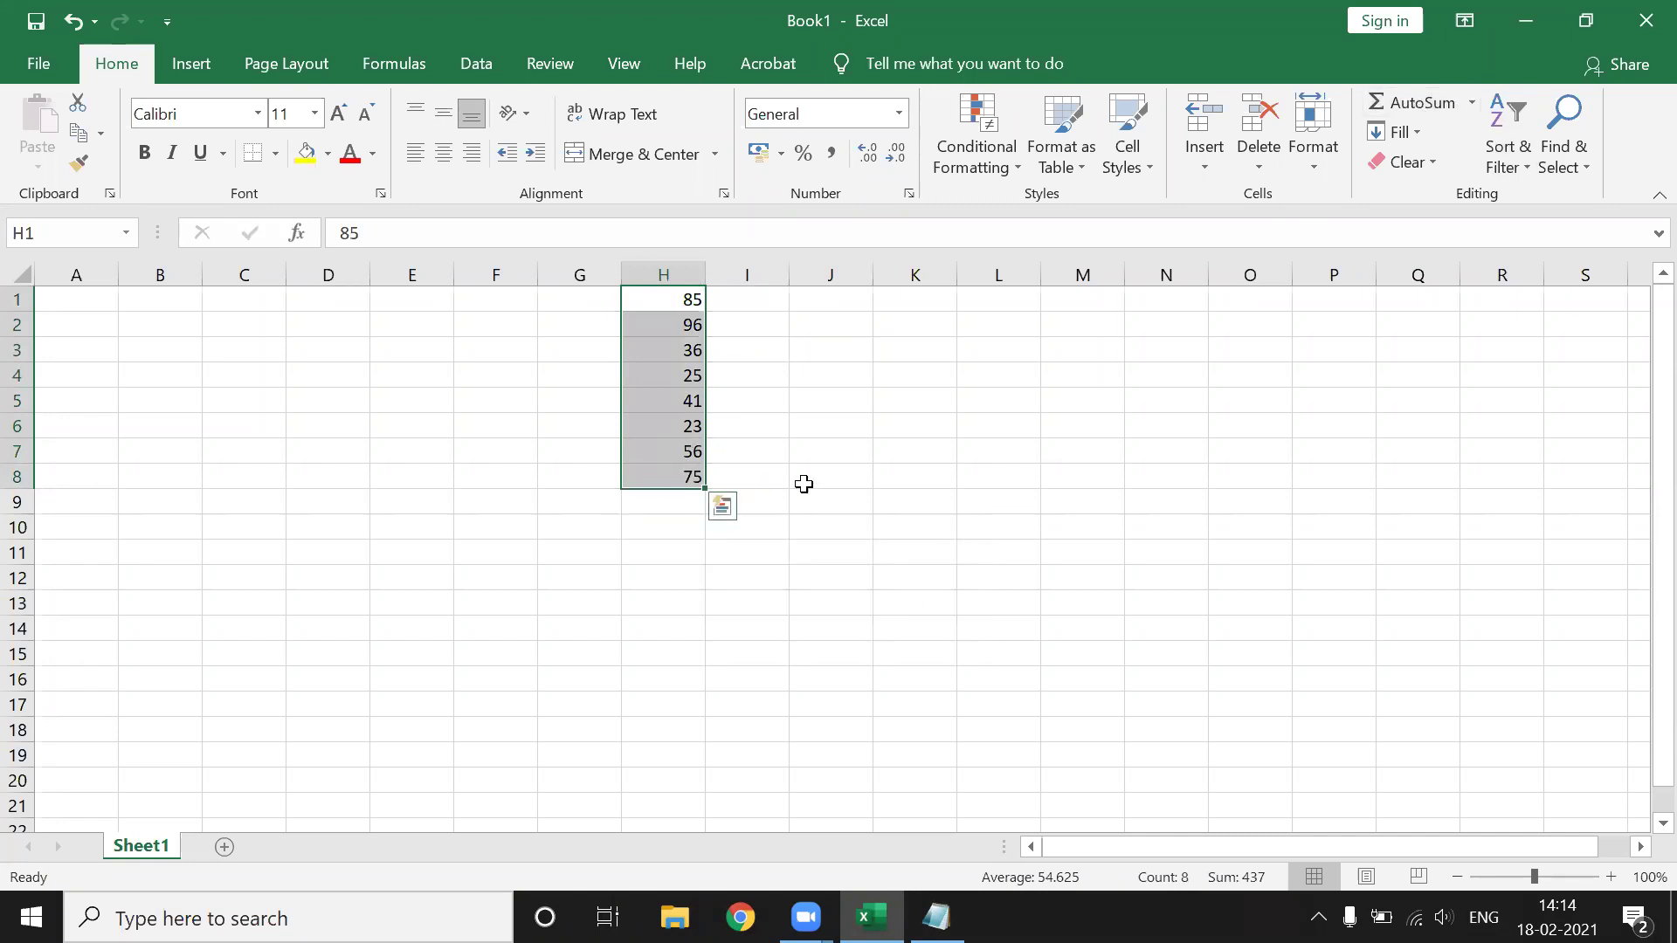
# Start a =SUM( formula in J6 via autocomplete, then bring Notepad to the front.
pyautogui.click(891, 430)
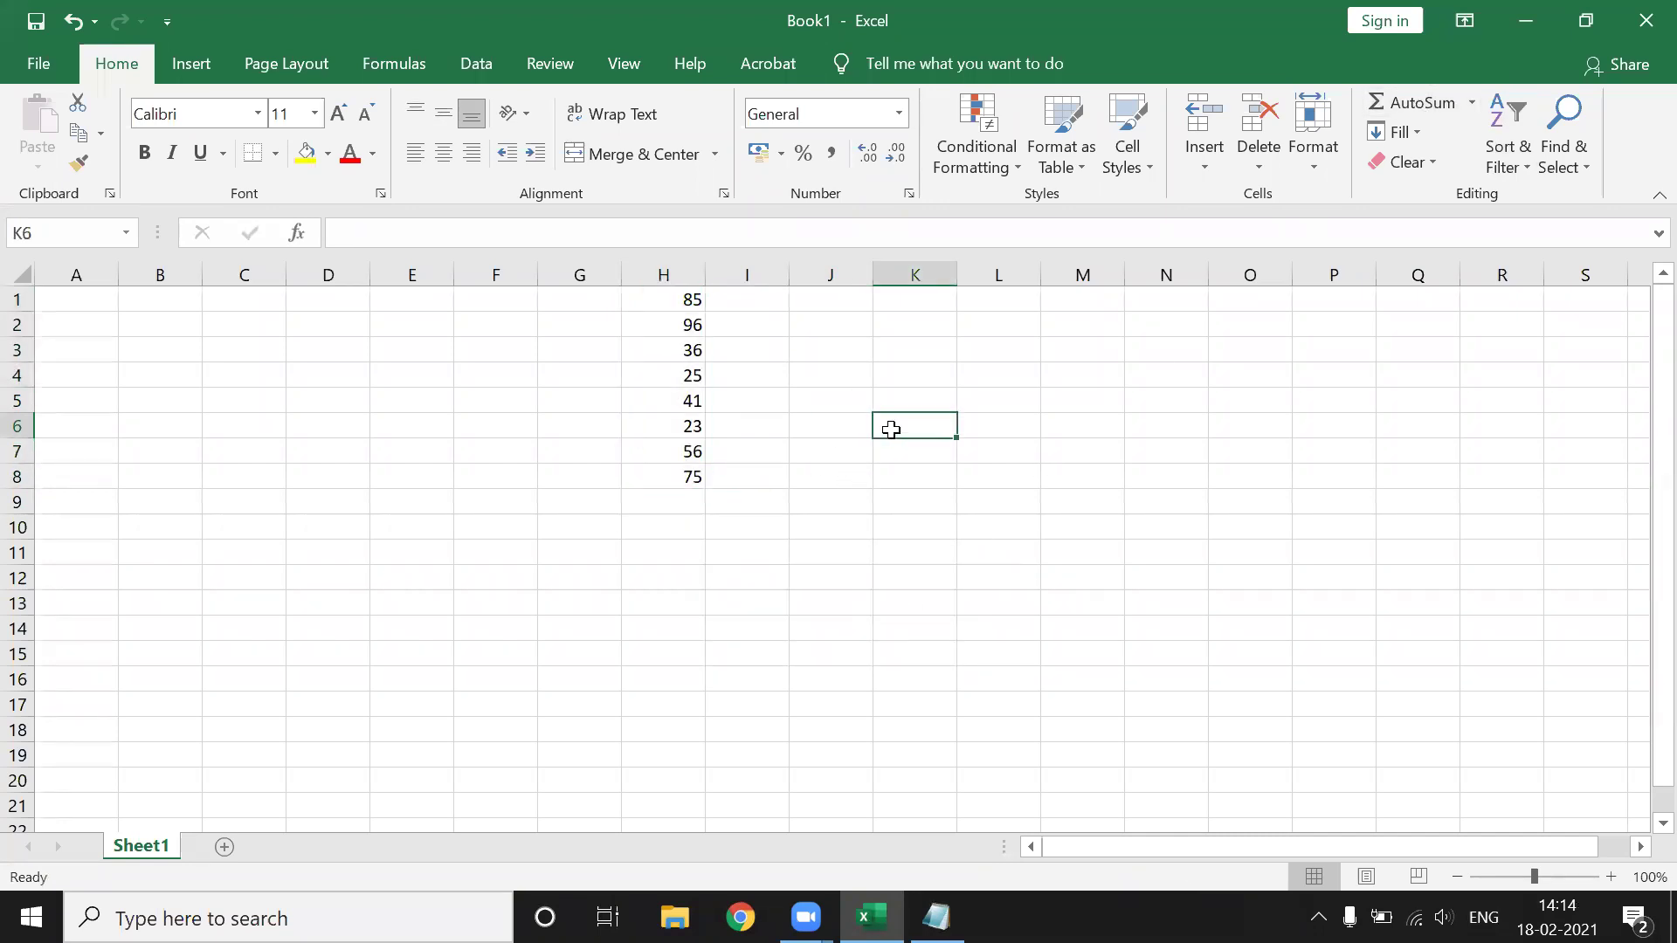
pyautogui.press('Left')
pyautogui.write('=')
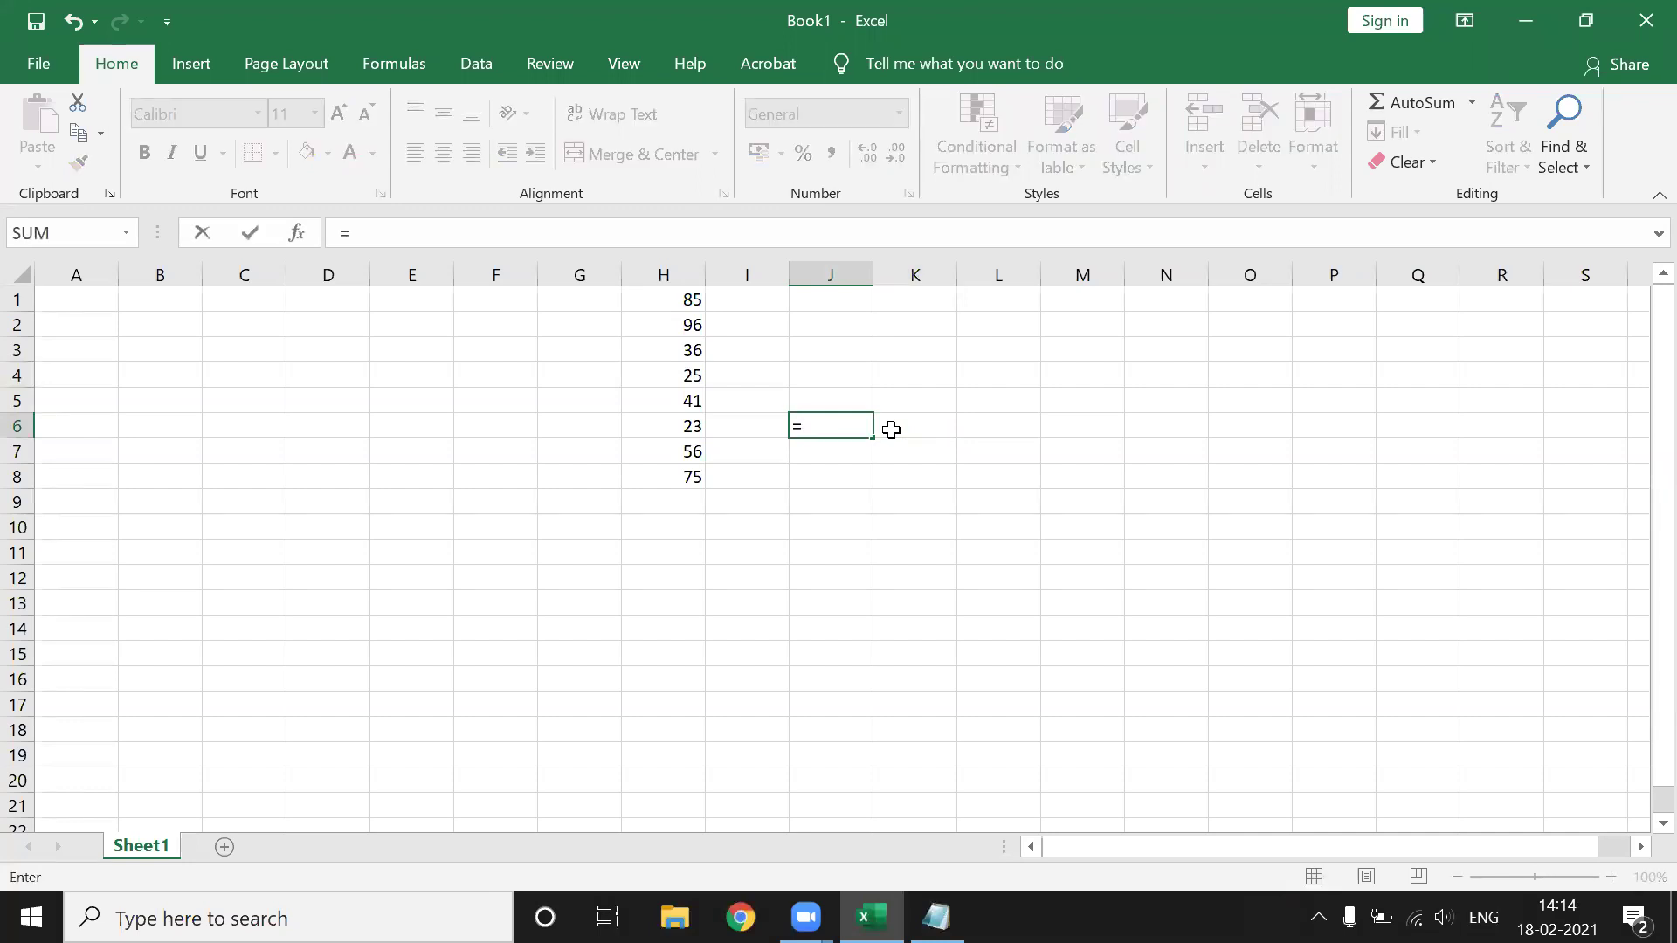
pyautogui.write('su')
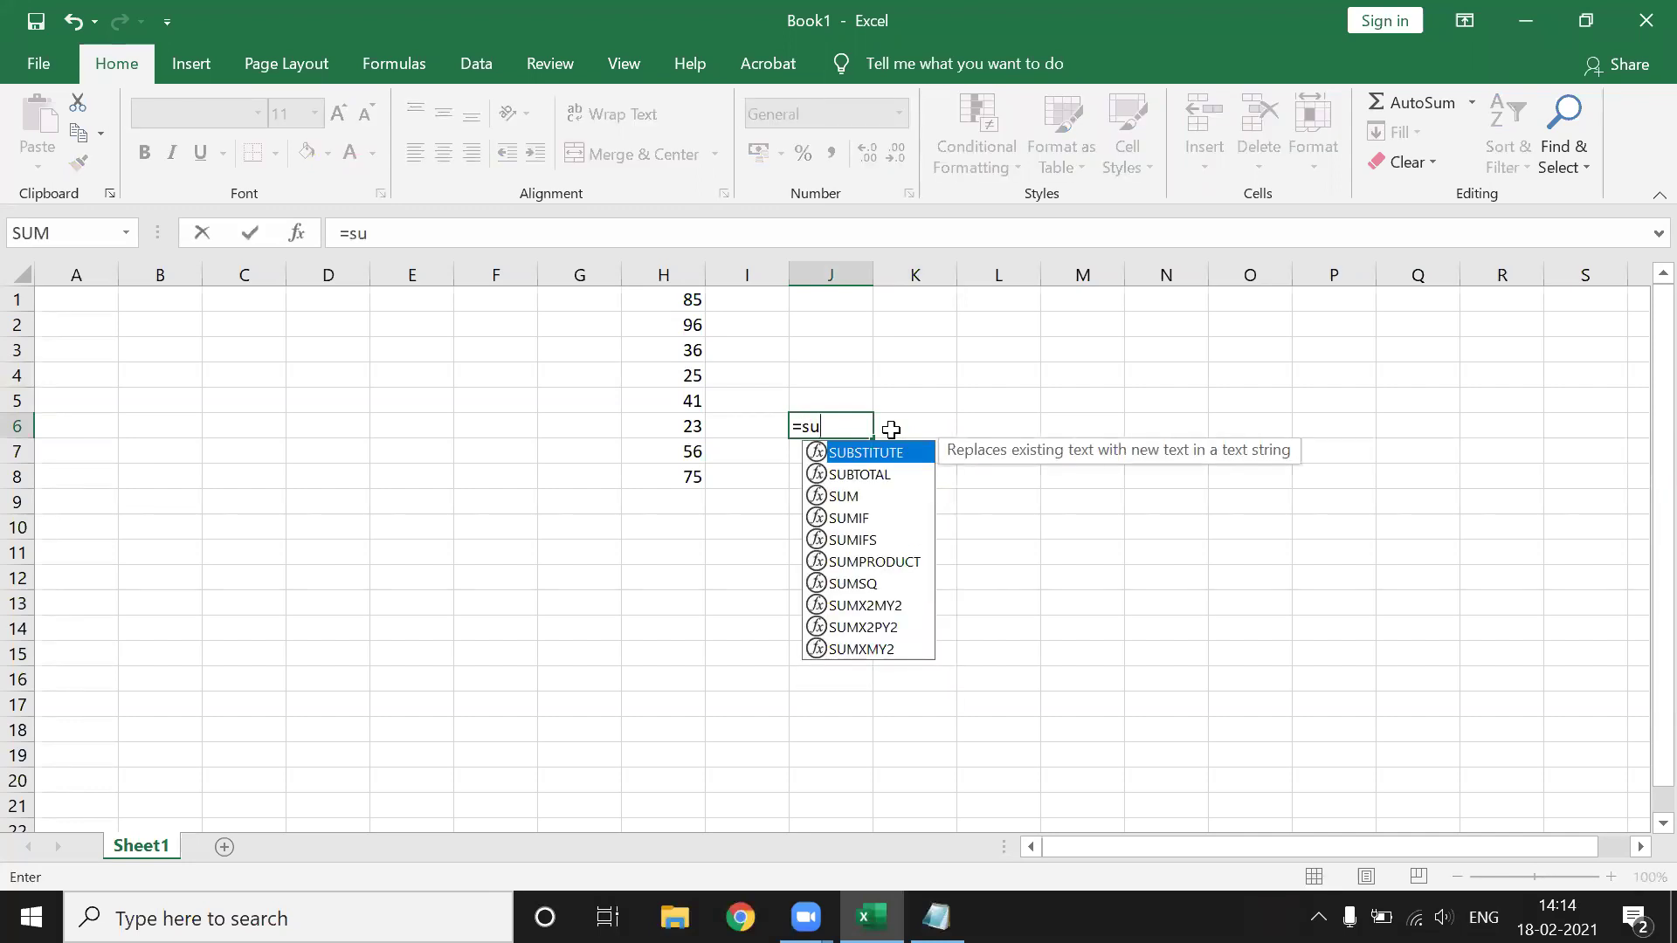
pyautogui.press('BackSpace')
pyautogui.press('BackSpace')
pyautogui.press('BackSpace')
pyautogui.write('=su')
pyautogui.press('Down')
pyautogui.press('Down')
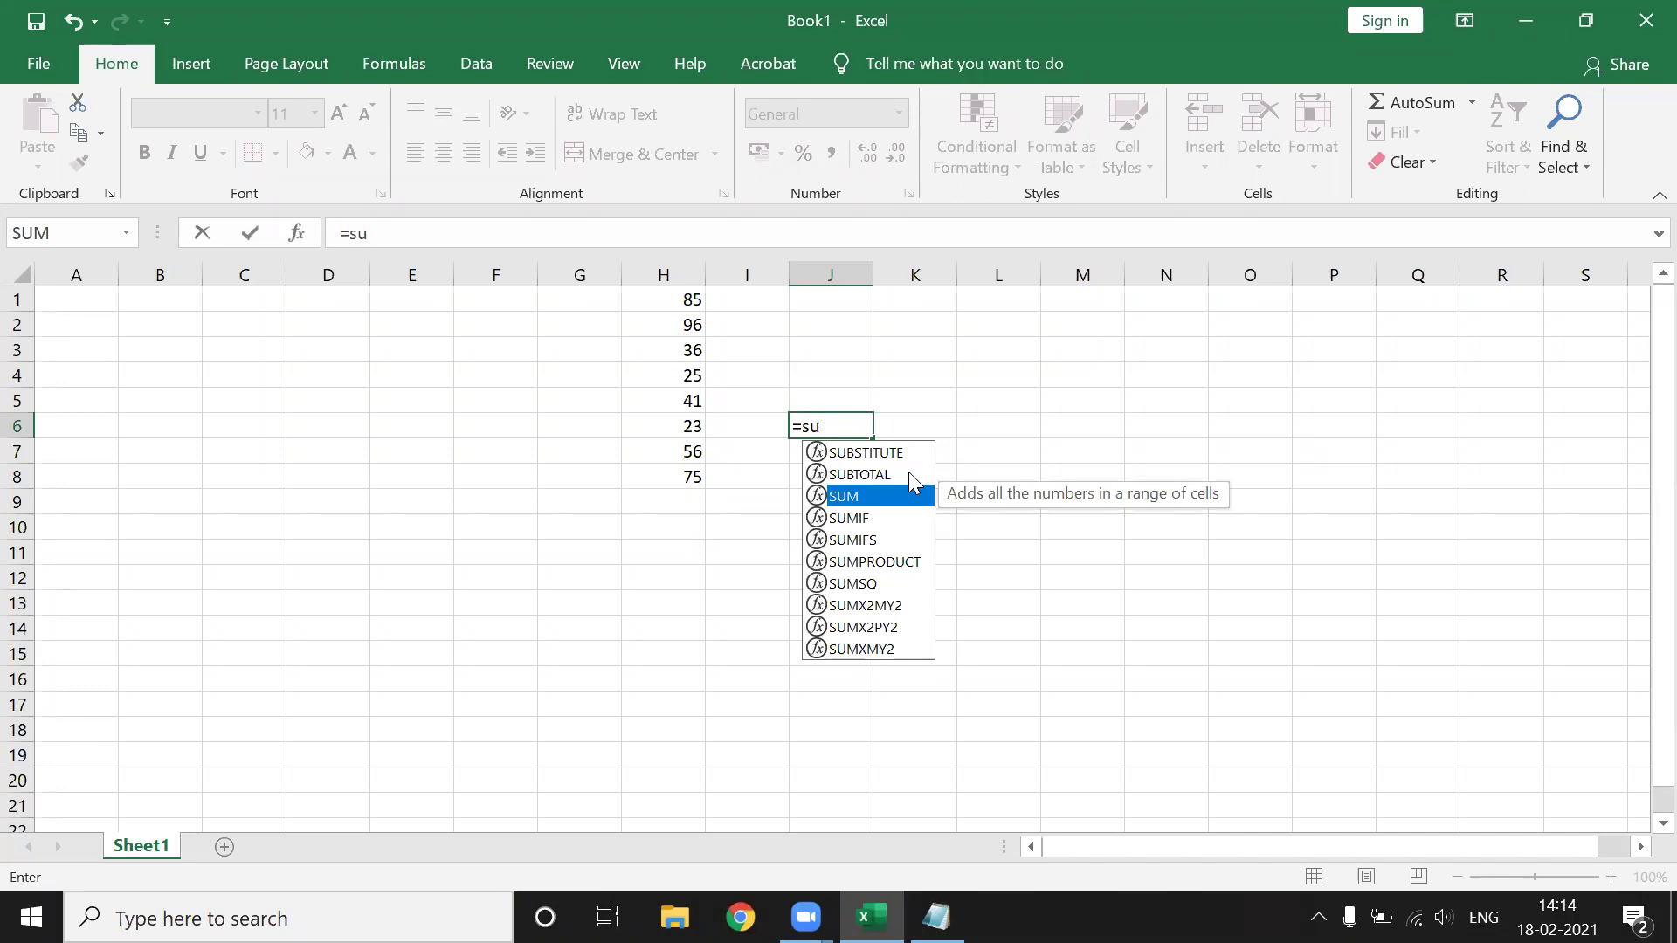
pyautogui.press('Tab')
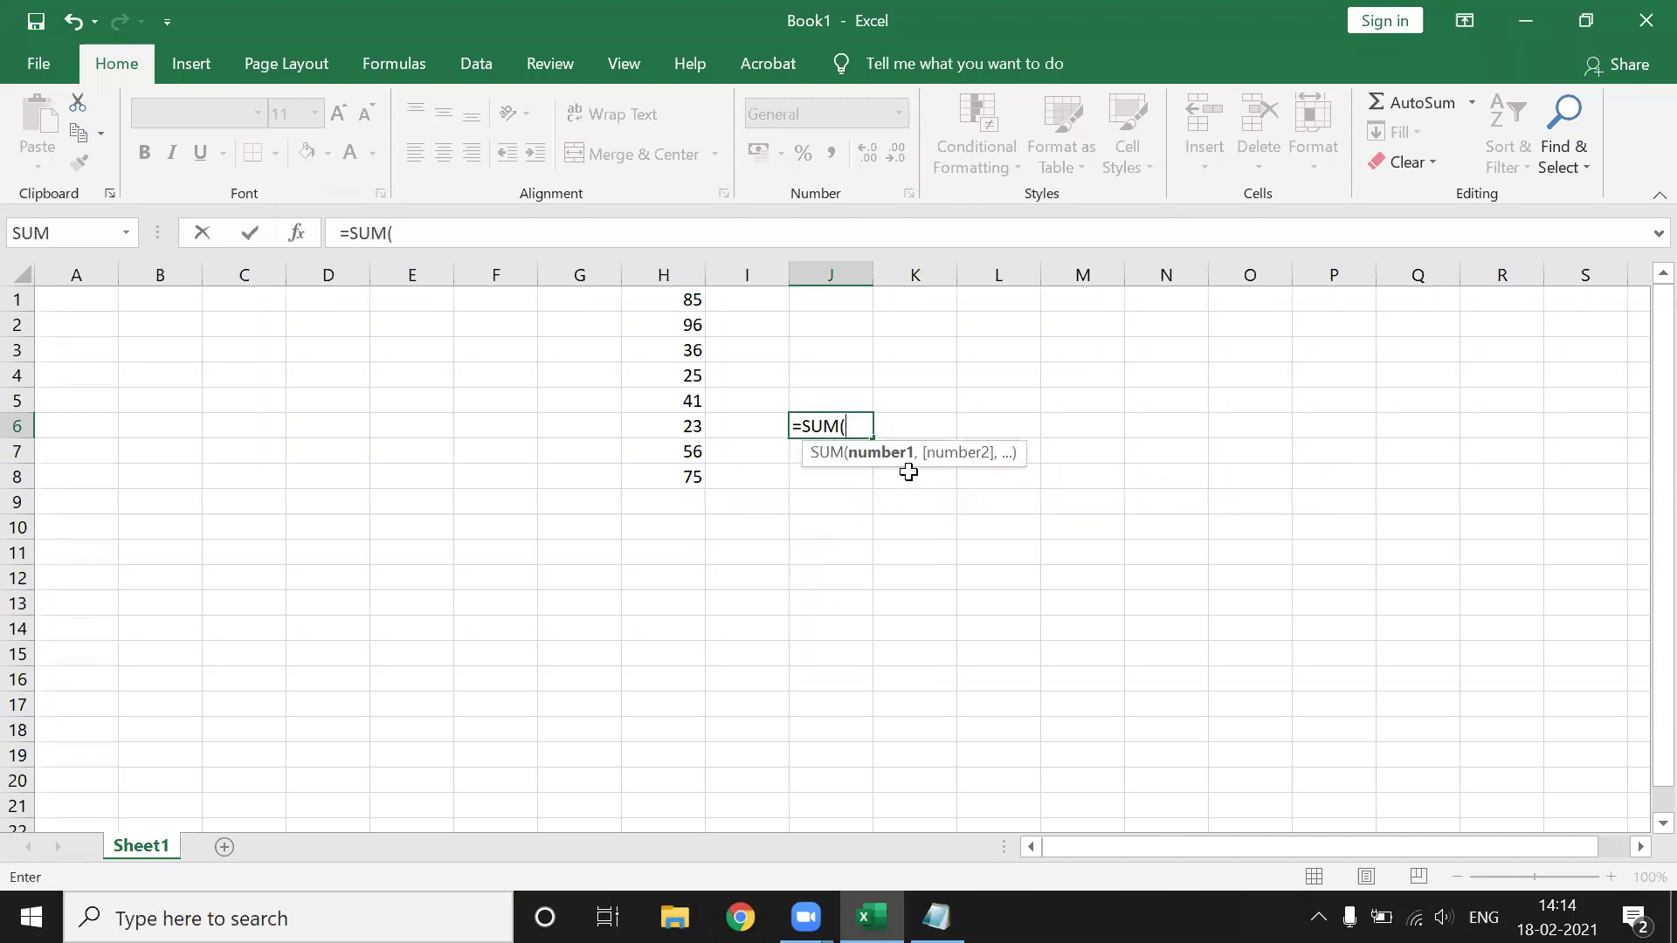
pyautogui.click(937, 917)
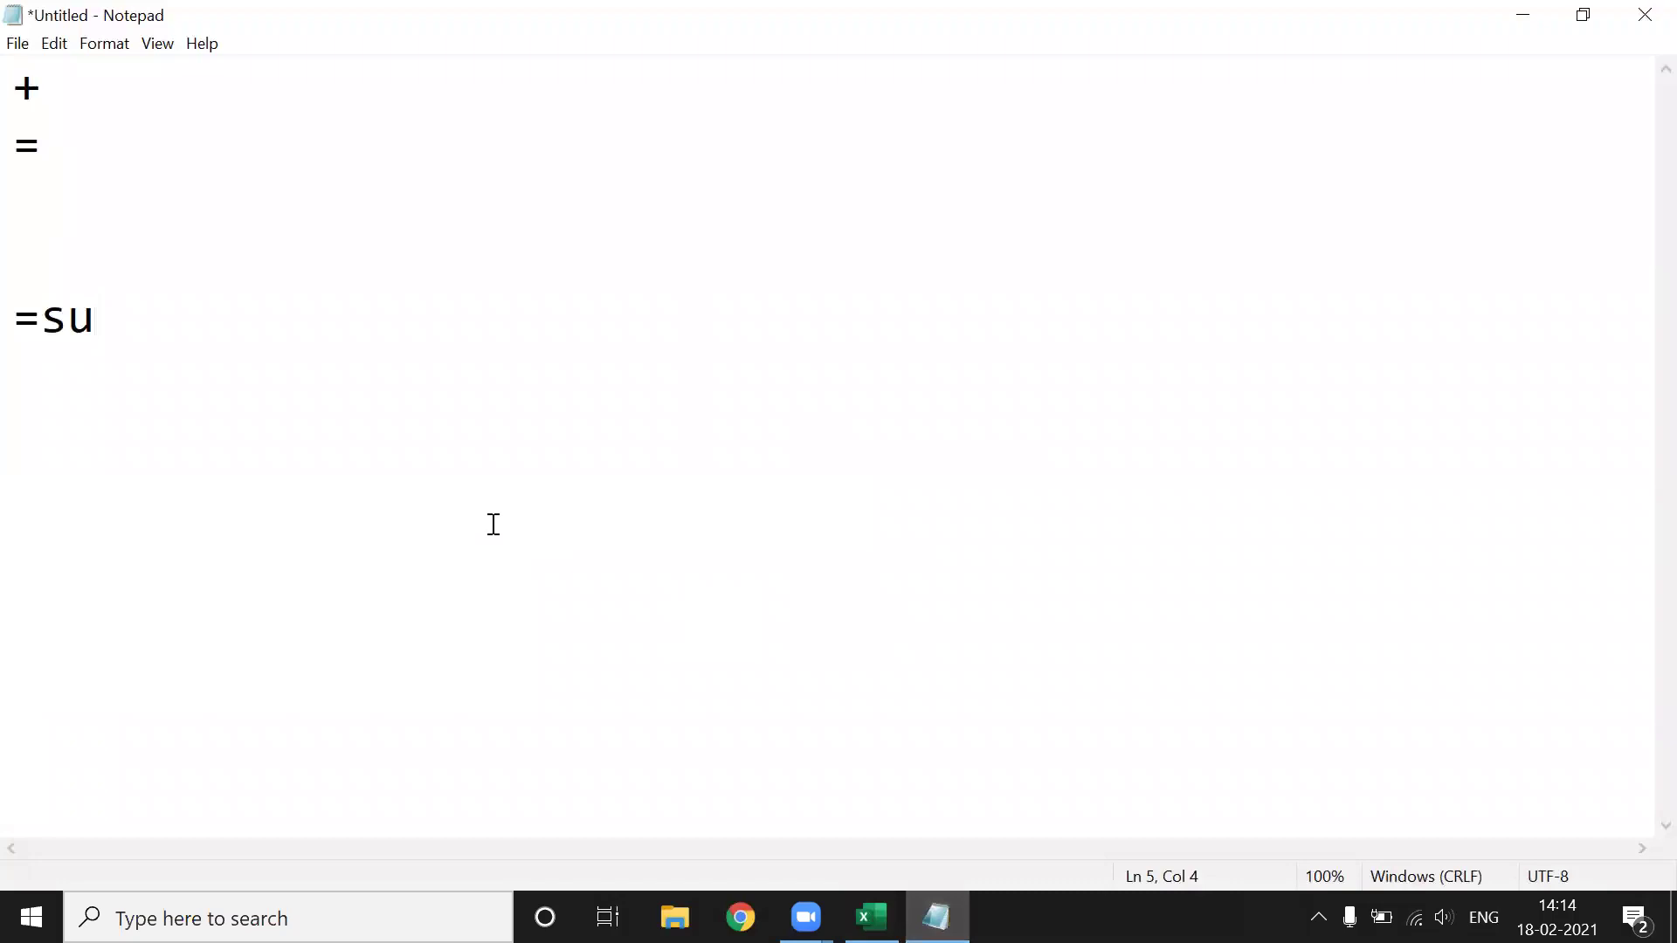
# Write the syntax =sum(number1,[number2],.....) on Notepad's line 5, then return to Excel.
pyautogui.write('m(number1,n')
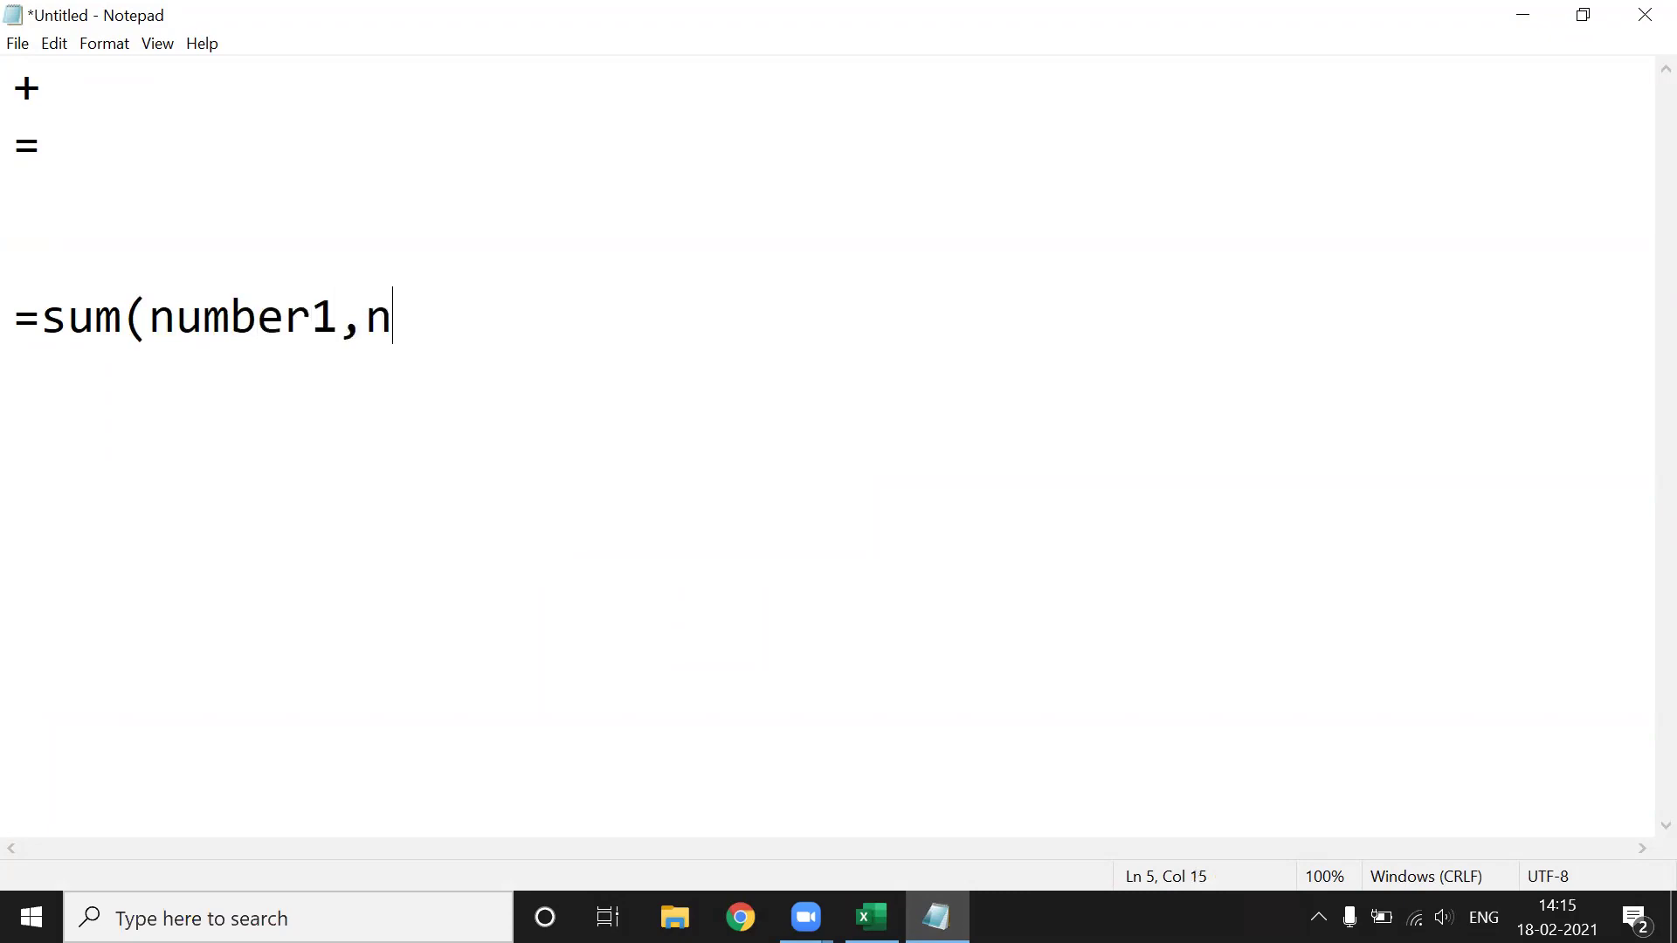
pyautogui.write('umber2')
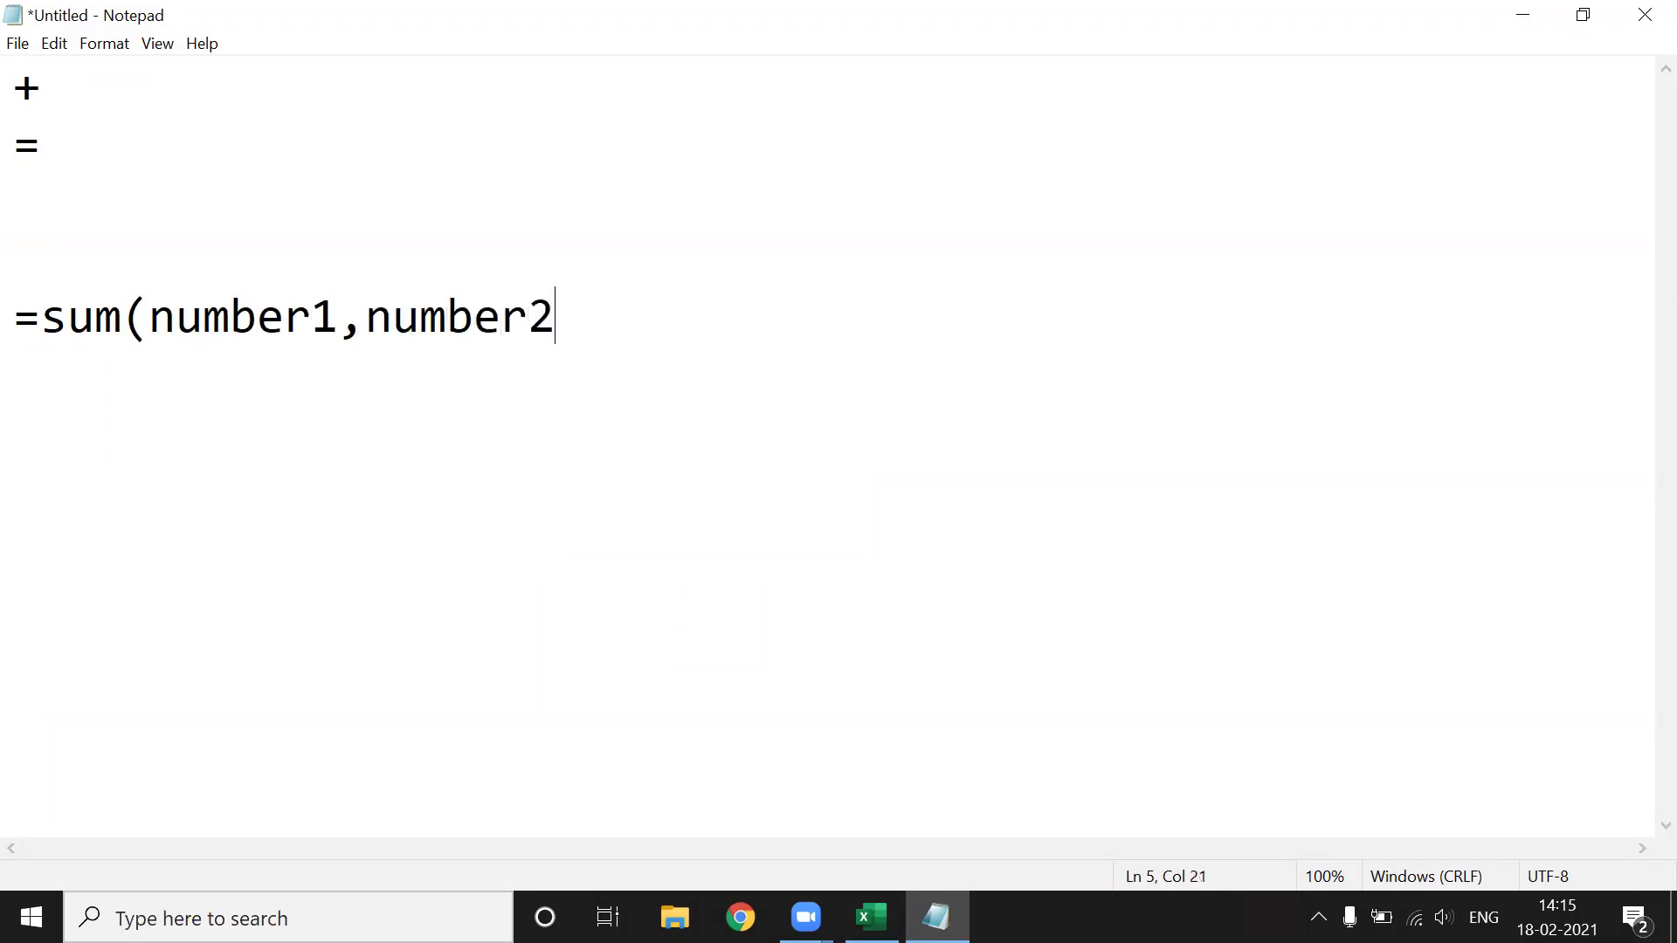
pyautogui.write(',')
pyautogui.press('BackSpace')
pyautogui.write(']')
pyautogui.press('Left')
pyautogui.press('Left')
pyautogui.press('Left')
pyautogui.press('Left')
pyautogui.press('Left')
pyautogui.press('Left')
pyautogui.press('Left')
pyautogui.press('Left')
pyautogui.write('[')
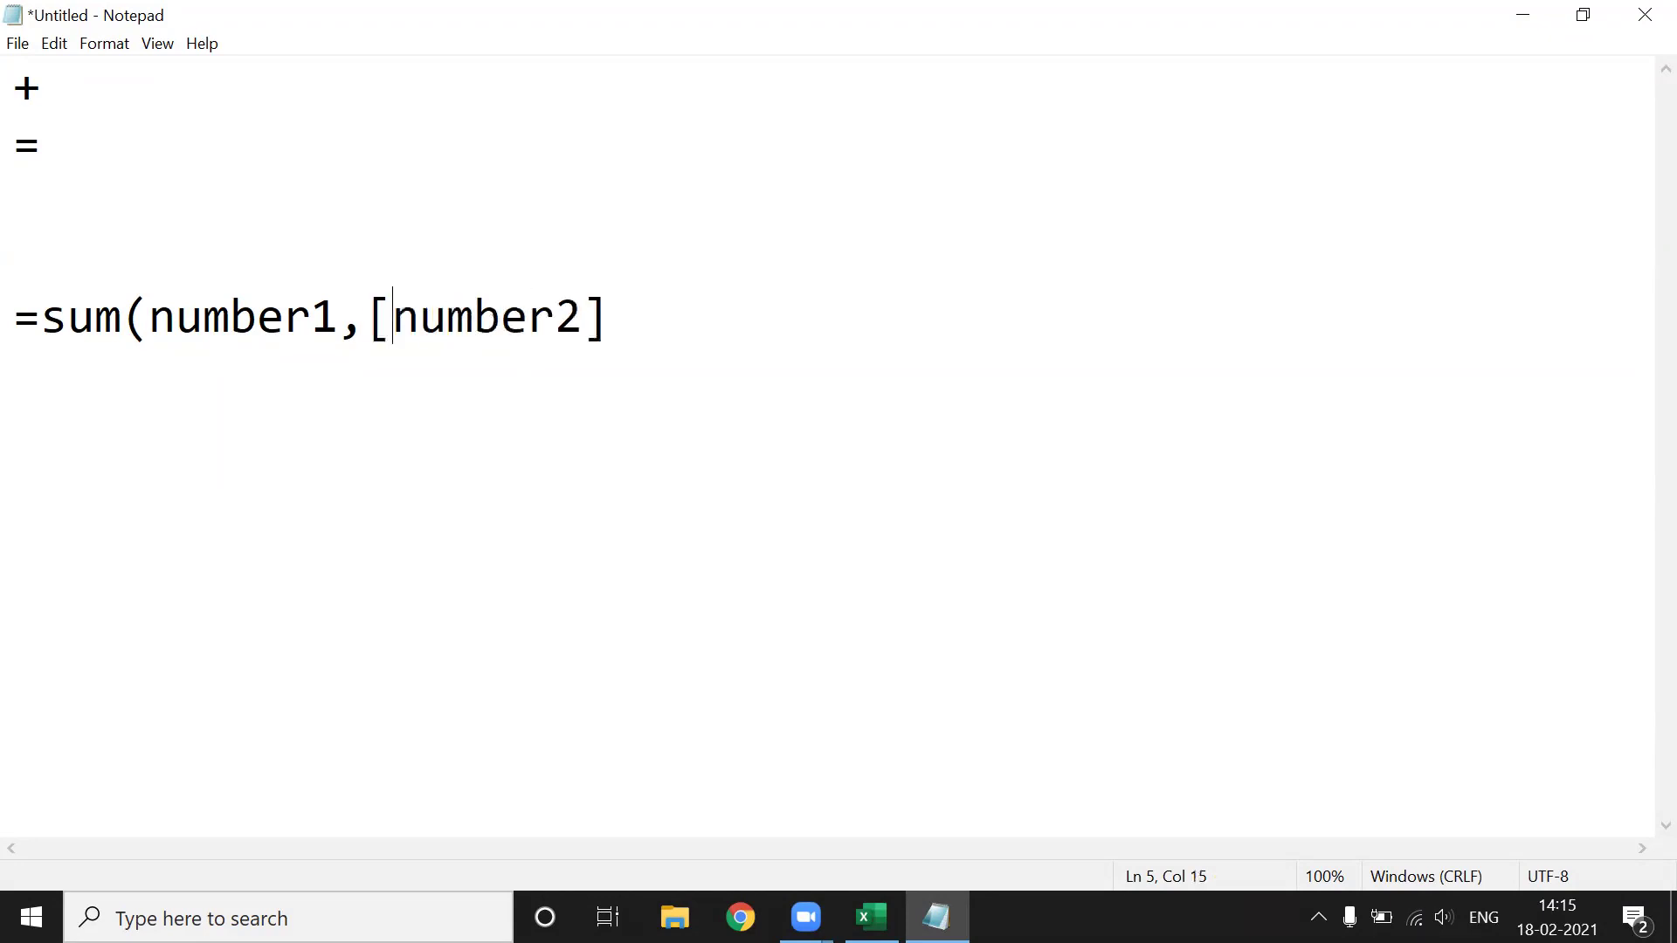
pyautogui.click(648, 319)
pyautogui.write(',.....)')
pyautogui.moveTo(148, 306)
pyautogui.mouseDown()
pyautogui.moveTo(236, 299)
pyautogui.moveTo(334, 341)
pyautogui.mouseUp()
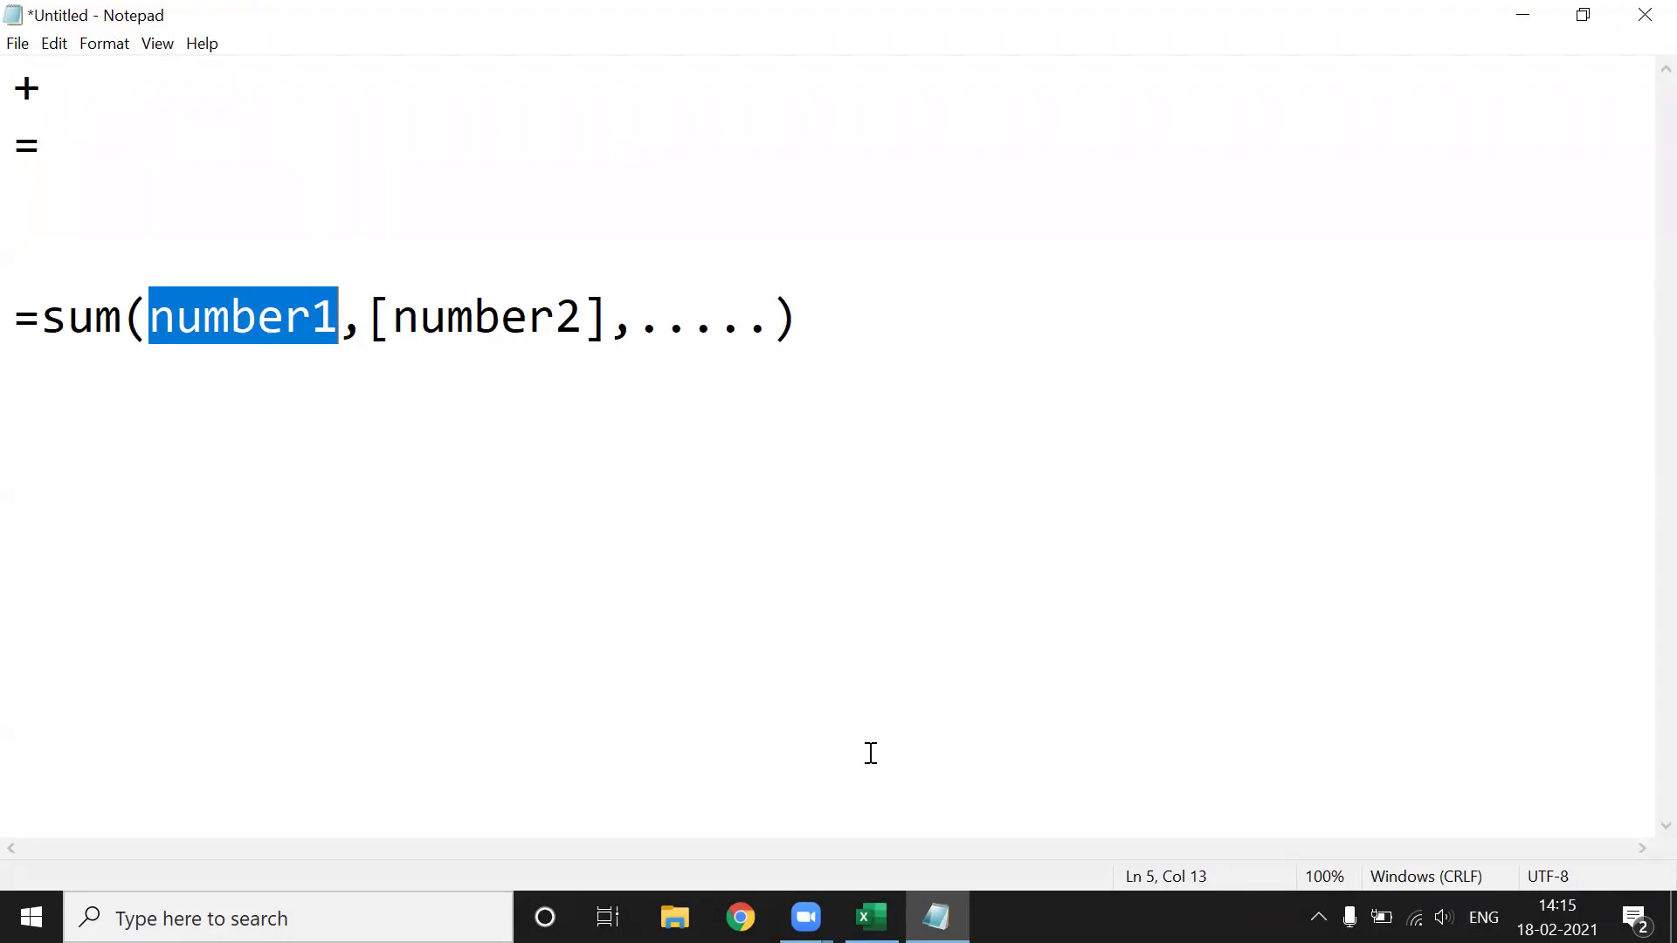
pyautogui.click(871, 917)
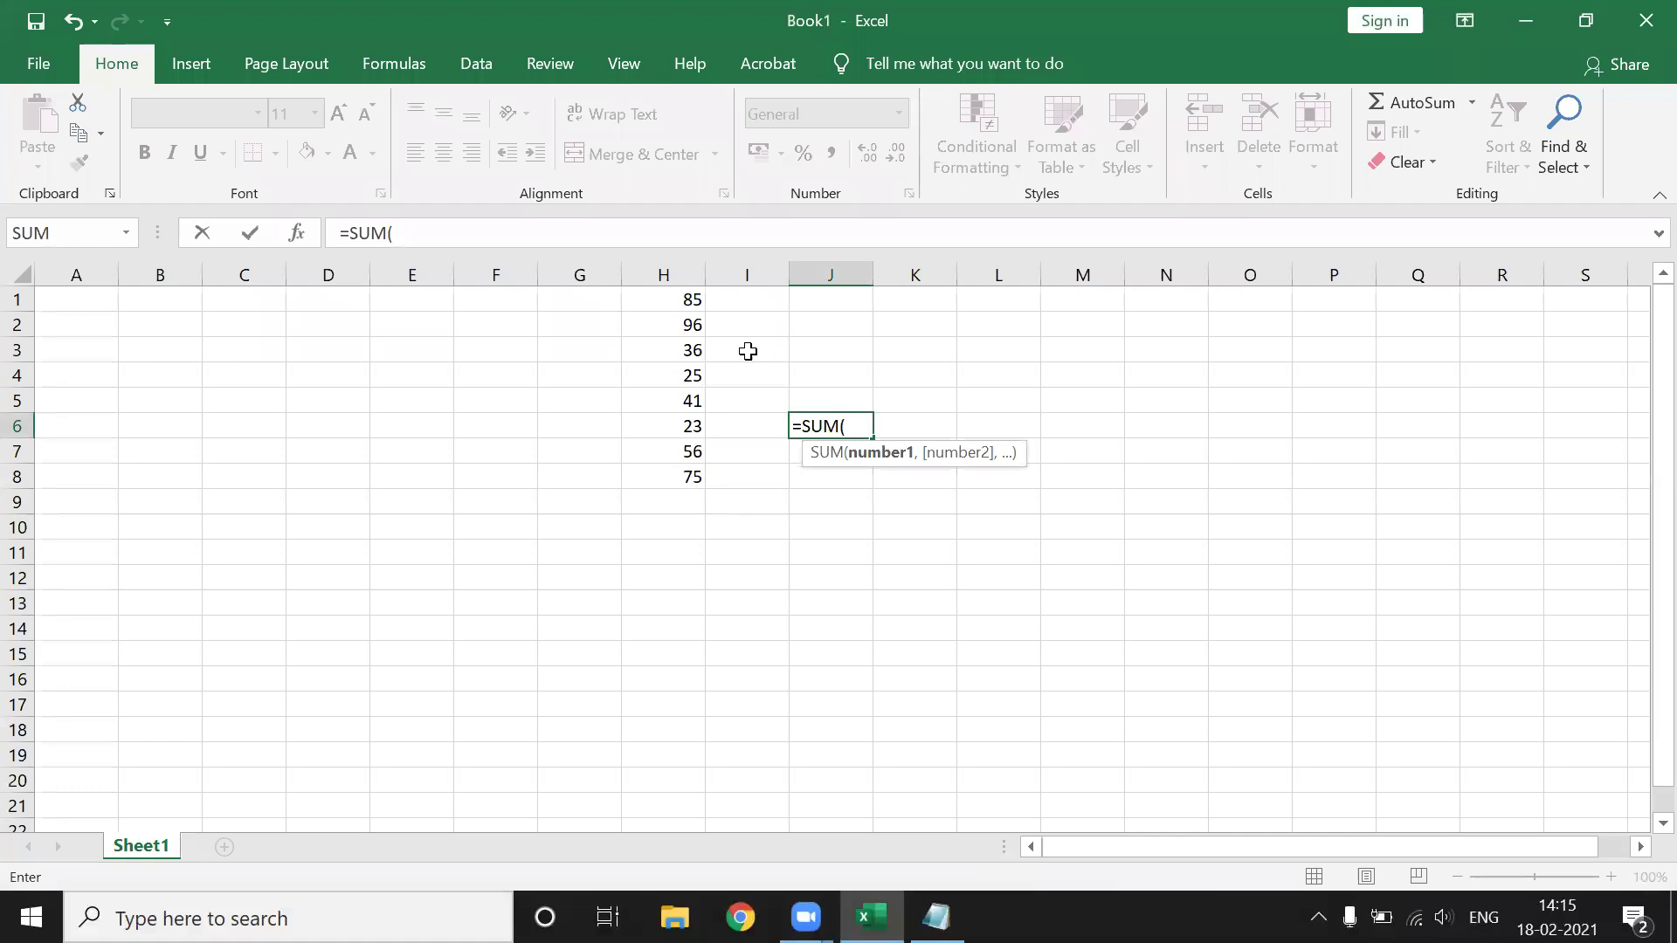
# Add the note '[ ] - optional' below the SUM syntax, highlight number2, and return to Excel.
pyautogui.click(1525, 19)
pyautogui.click(1028, 413)
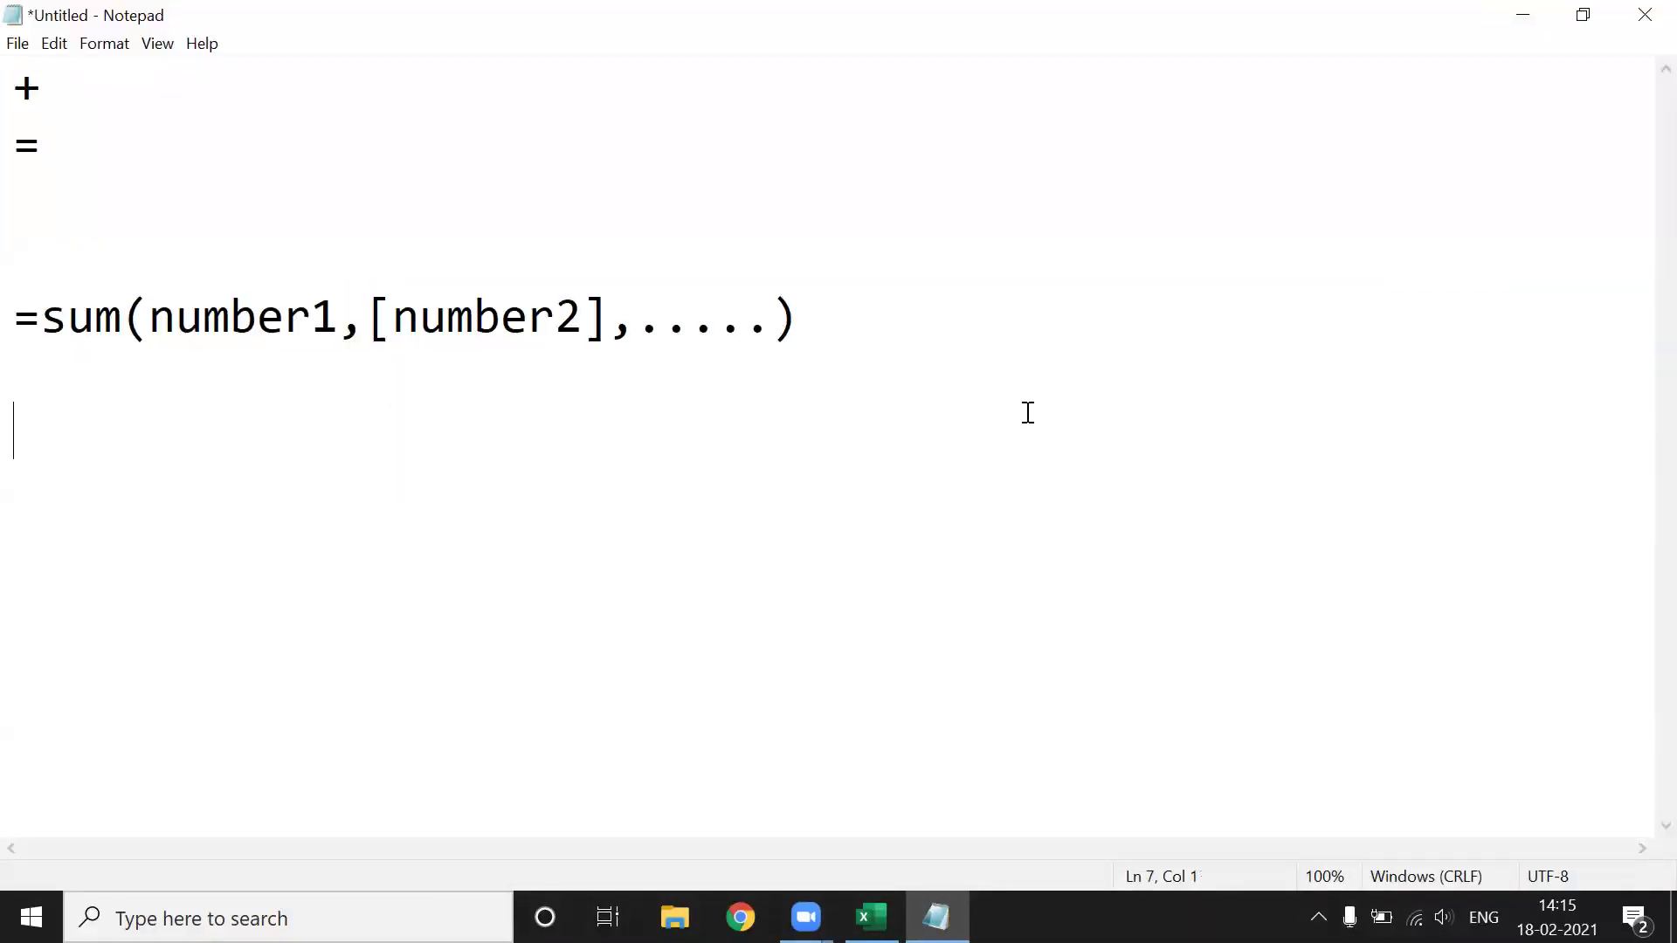
pyautogui.write('[  ')
pyautogui.write(']   -  optional')
pyautogui.press('Return')
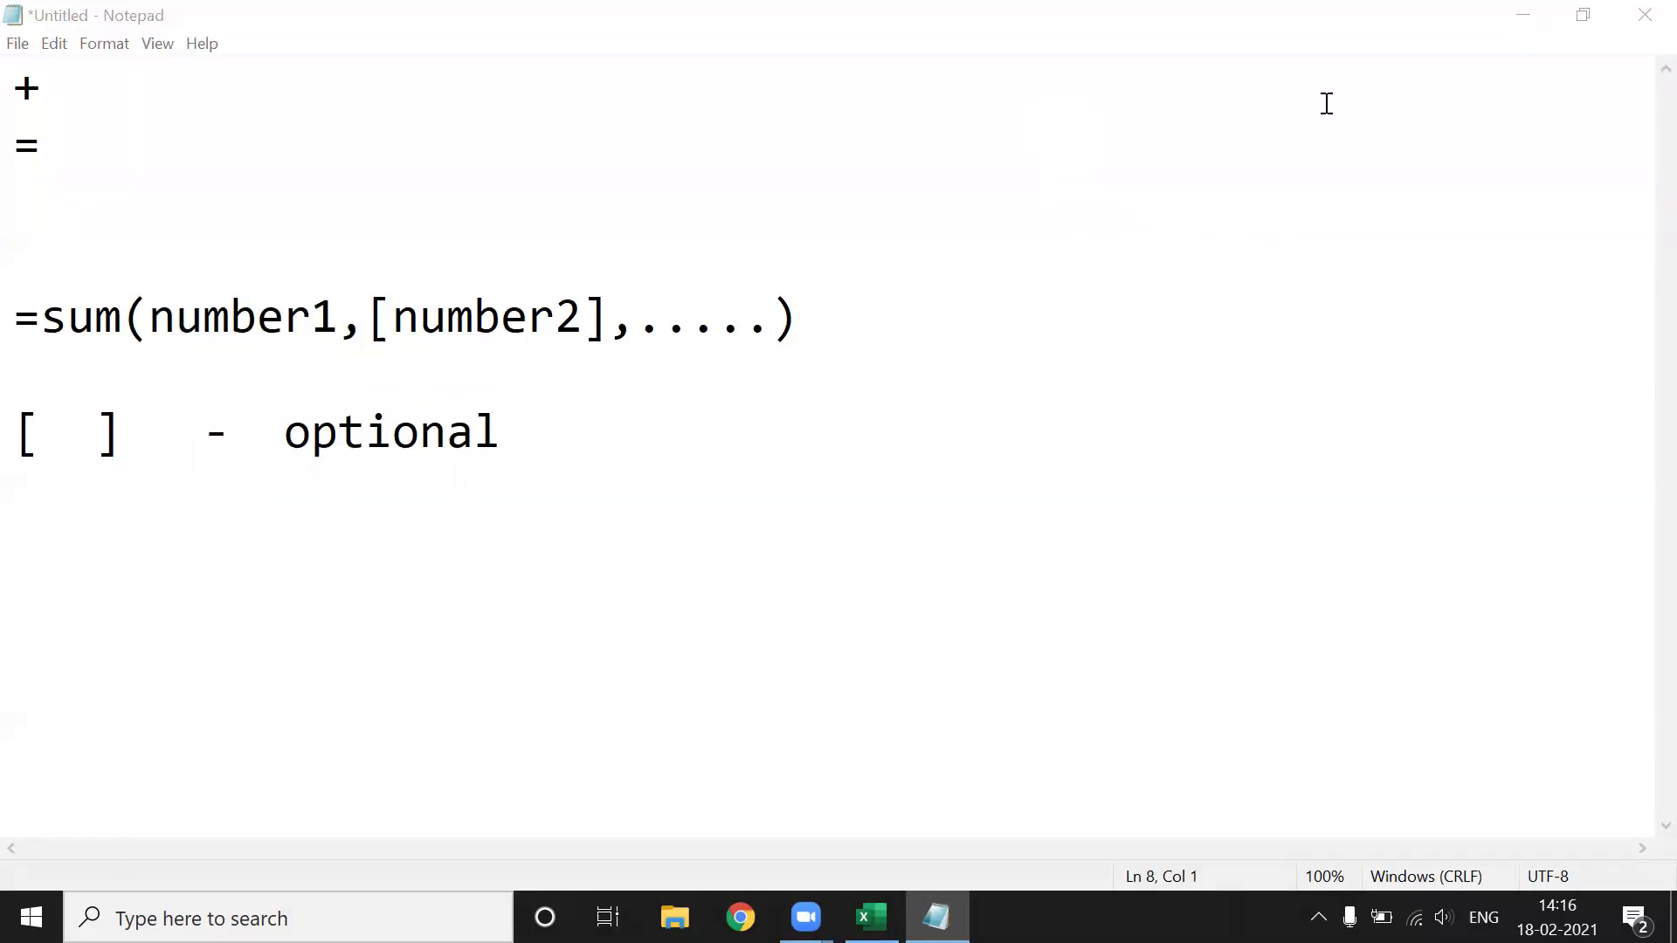
pyautogui.moveTo(123, 319)
pyautogui.mouseDown()
pyautogui.moveTo(304, 332)
pyautogui.moveTo(583, 311)
pyautogui.mouseUp()
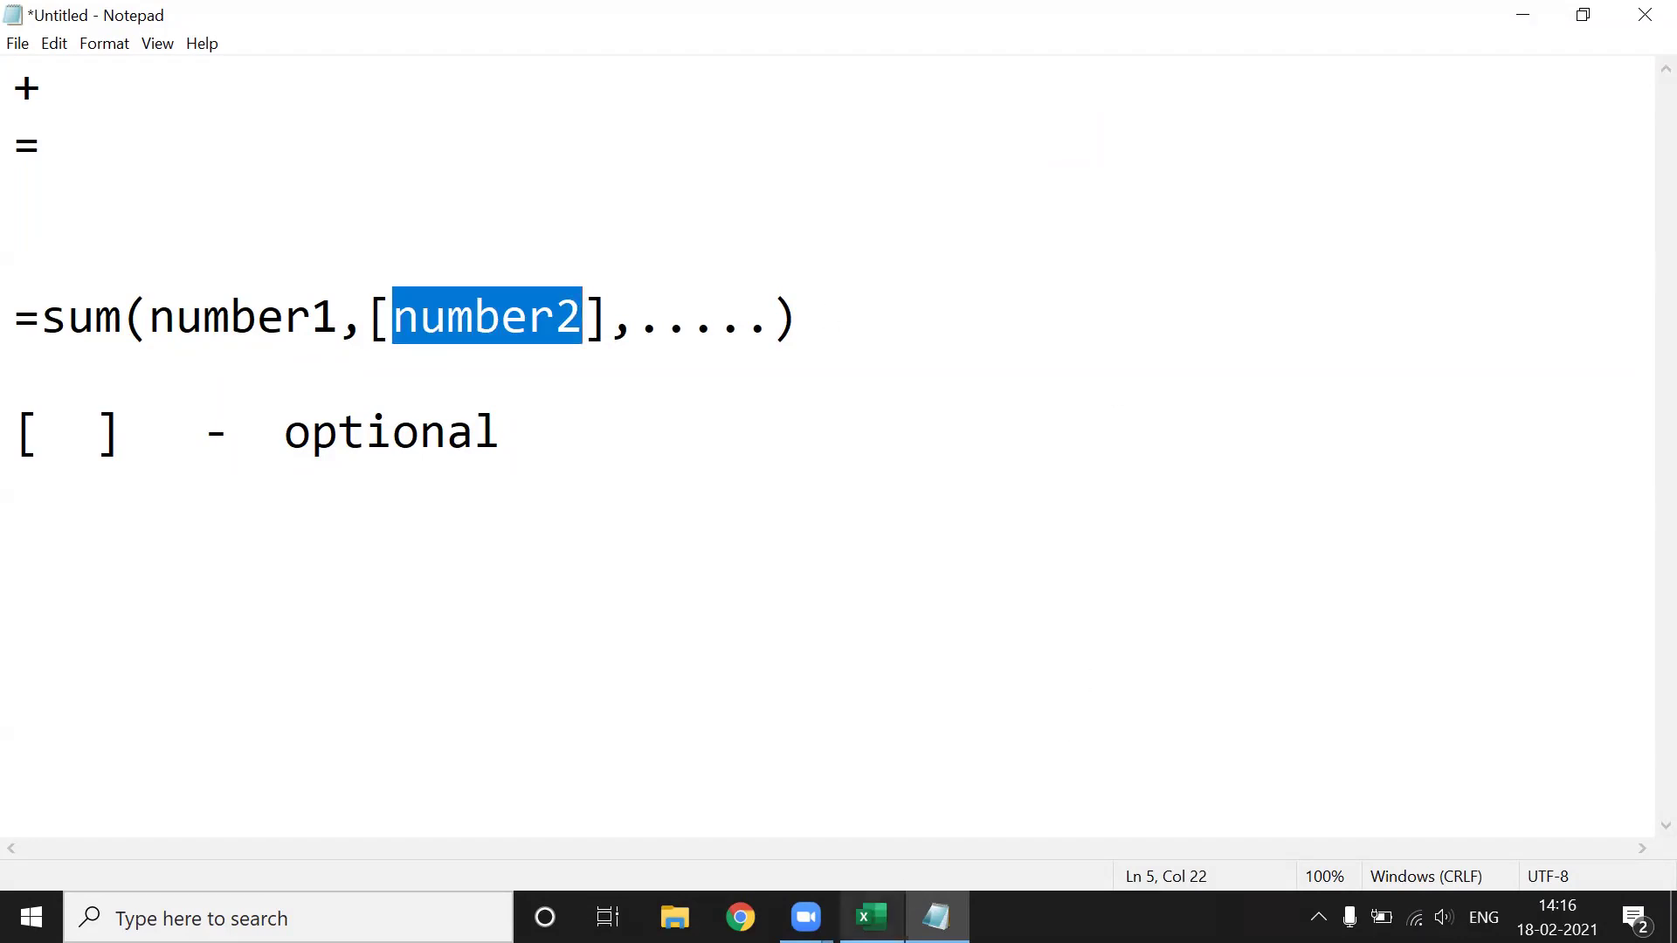
pyautogui.click(871, 917)
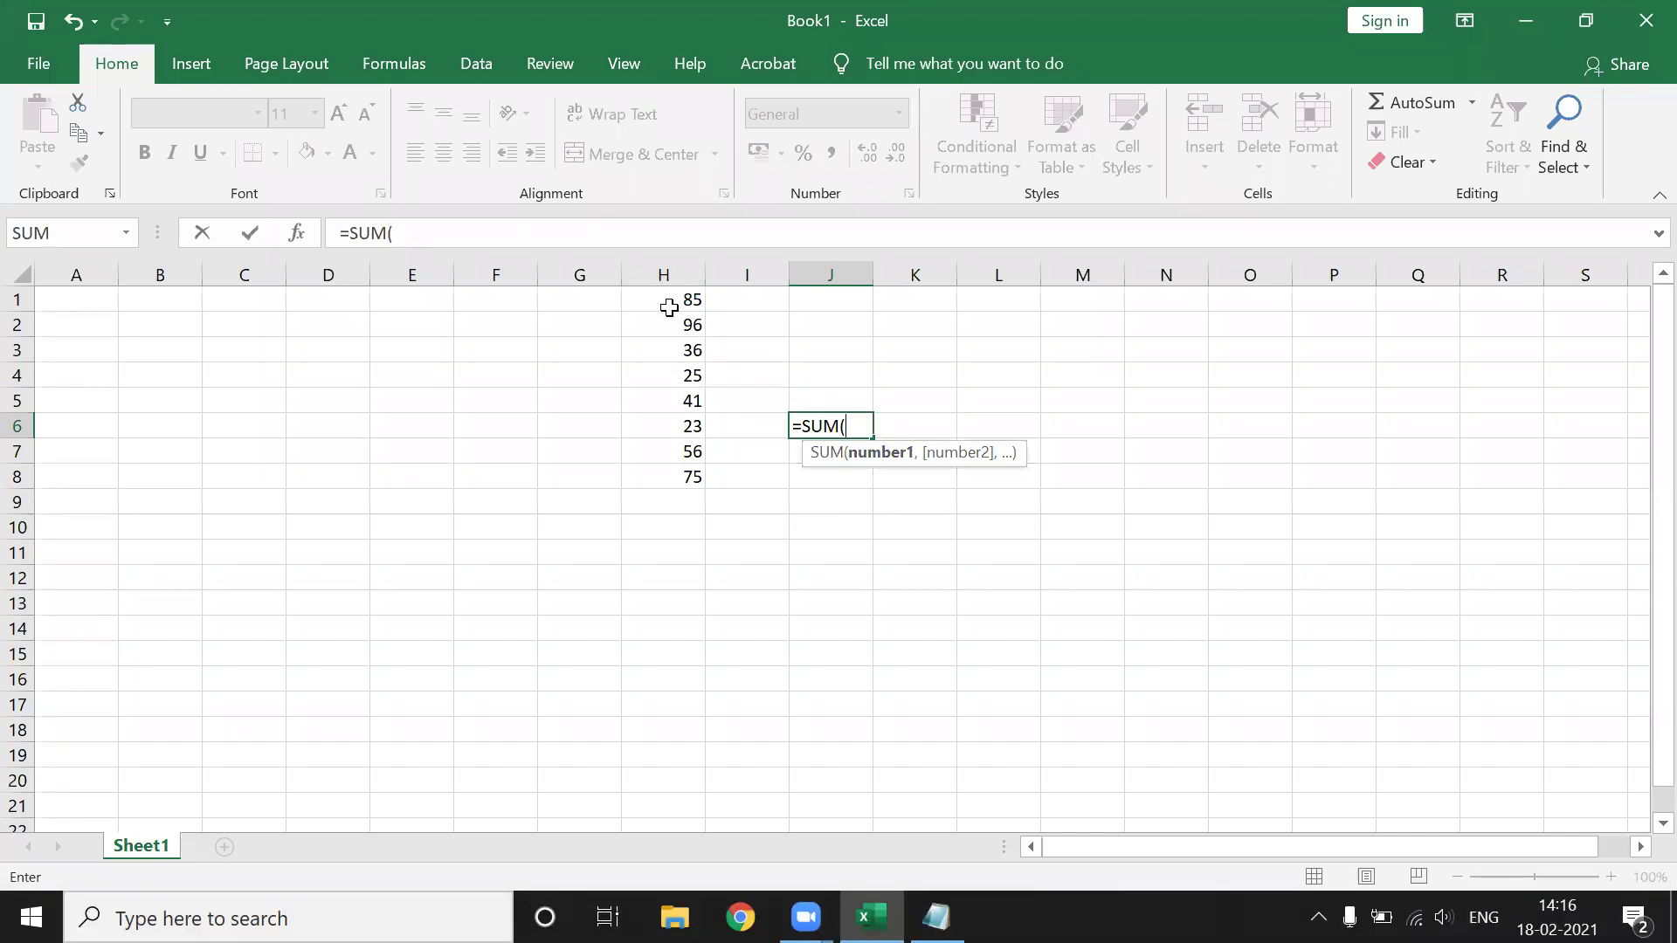
# Drag H1:H8 into the SUM argument and remove a stray row reference.
pyautogui.moveTo(668, 307); pyautogui.dragTo(663, 489)
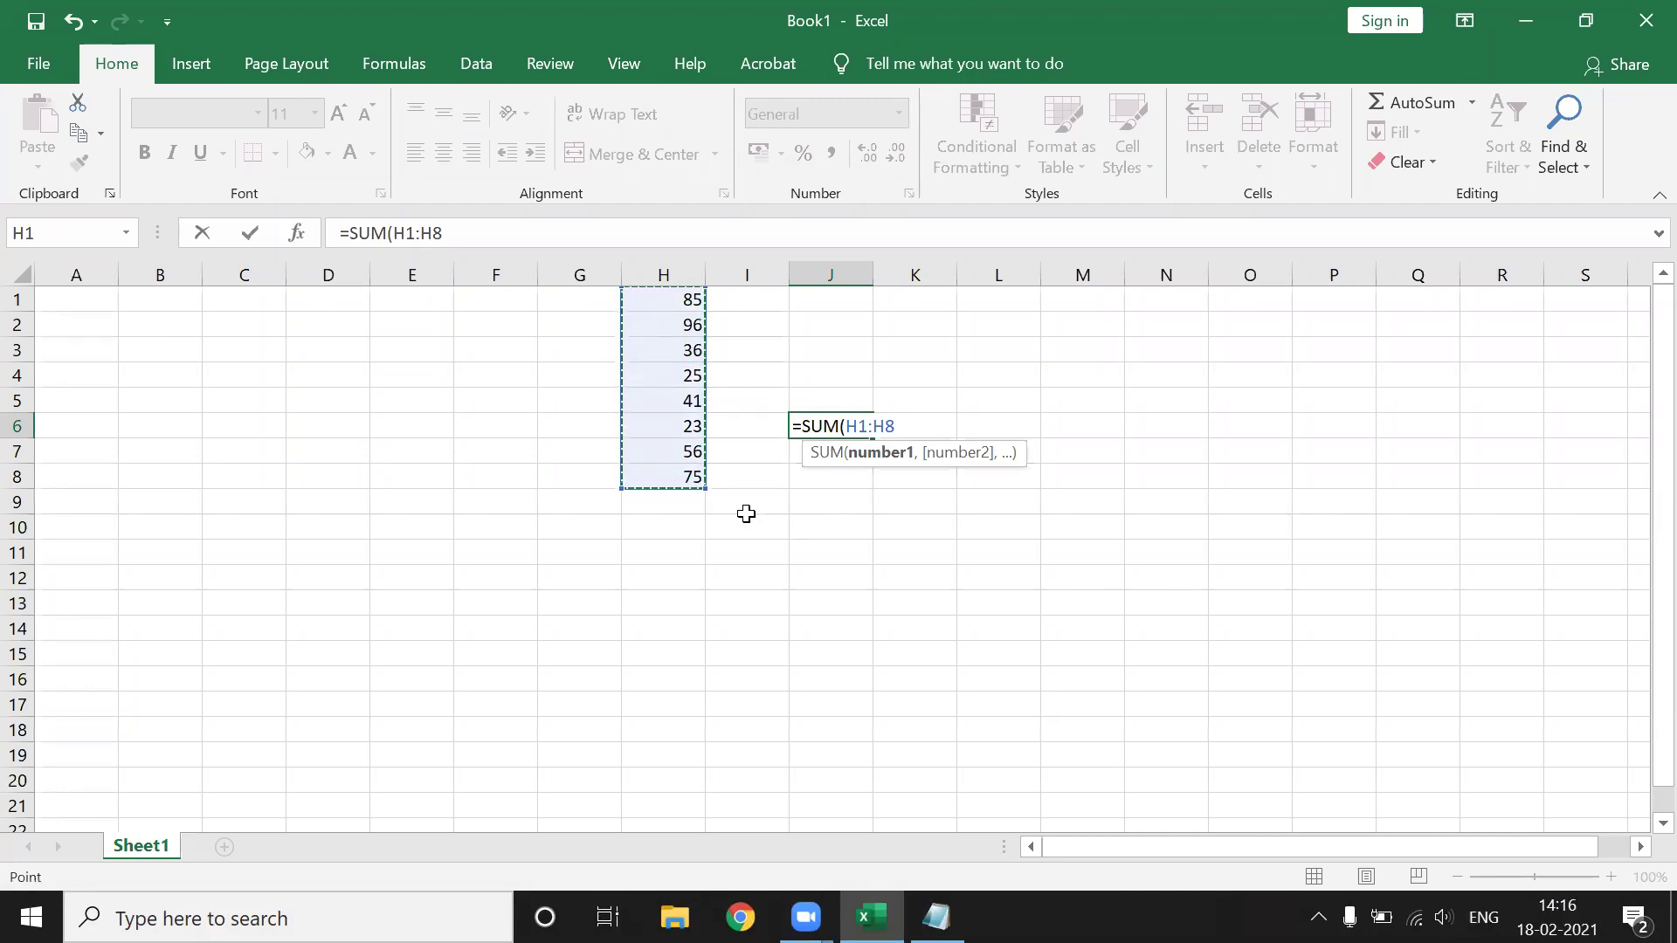
pyautogui.rightClick(756, 905)
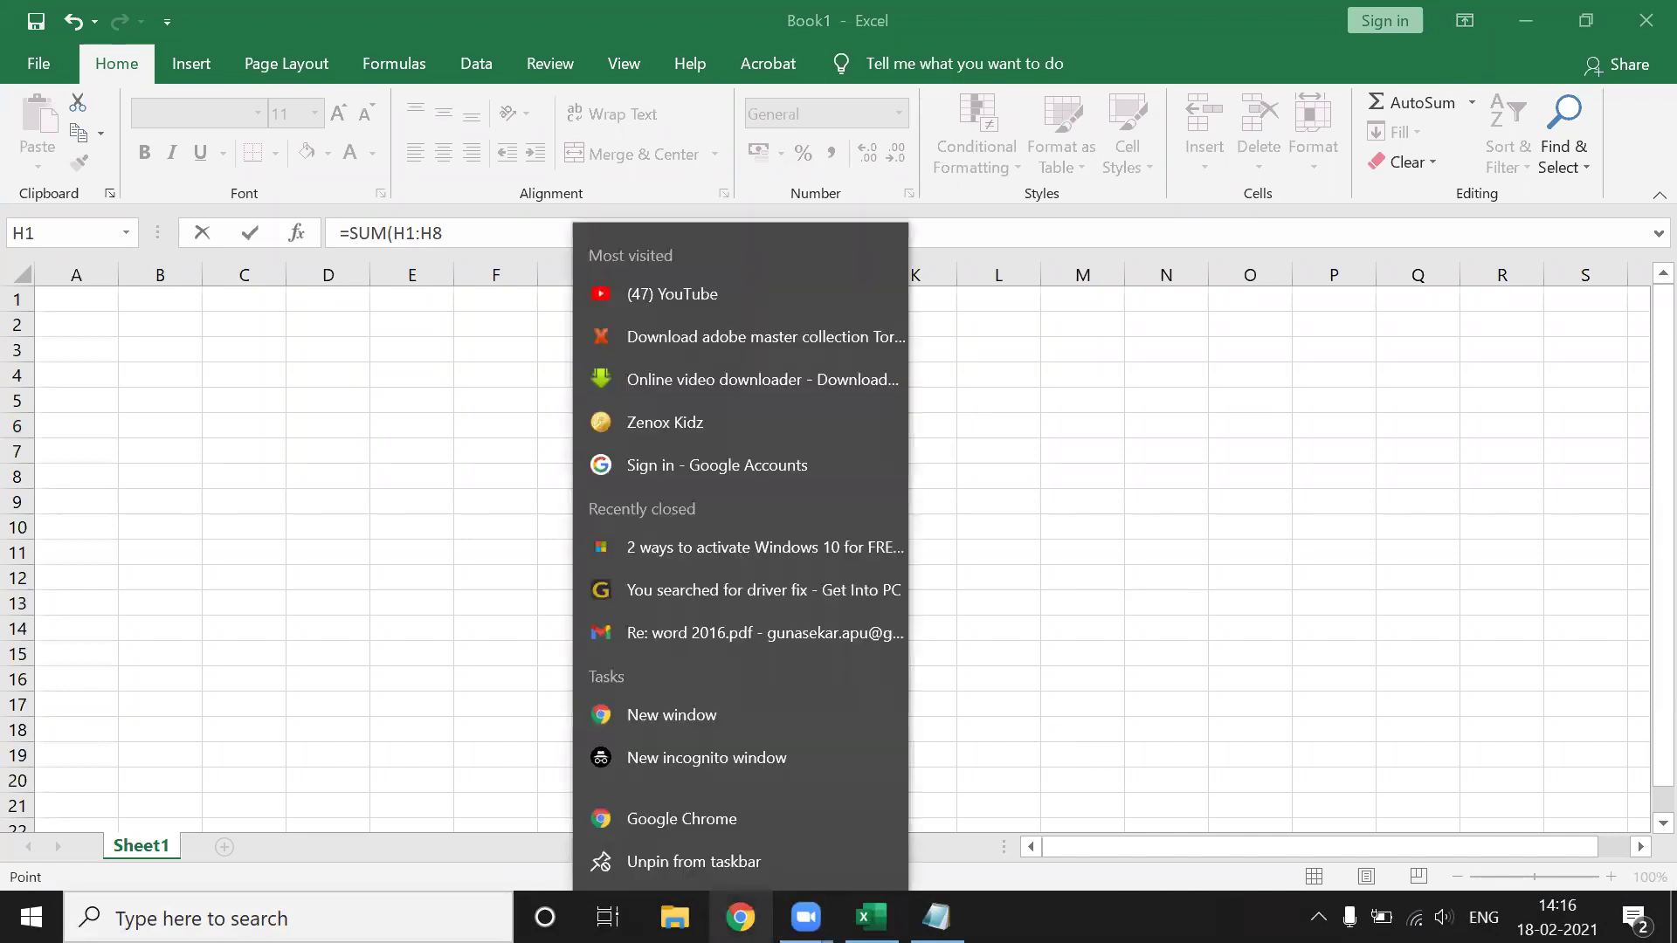
pyautogui.rightClick(805, 917)
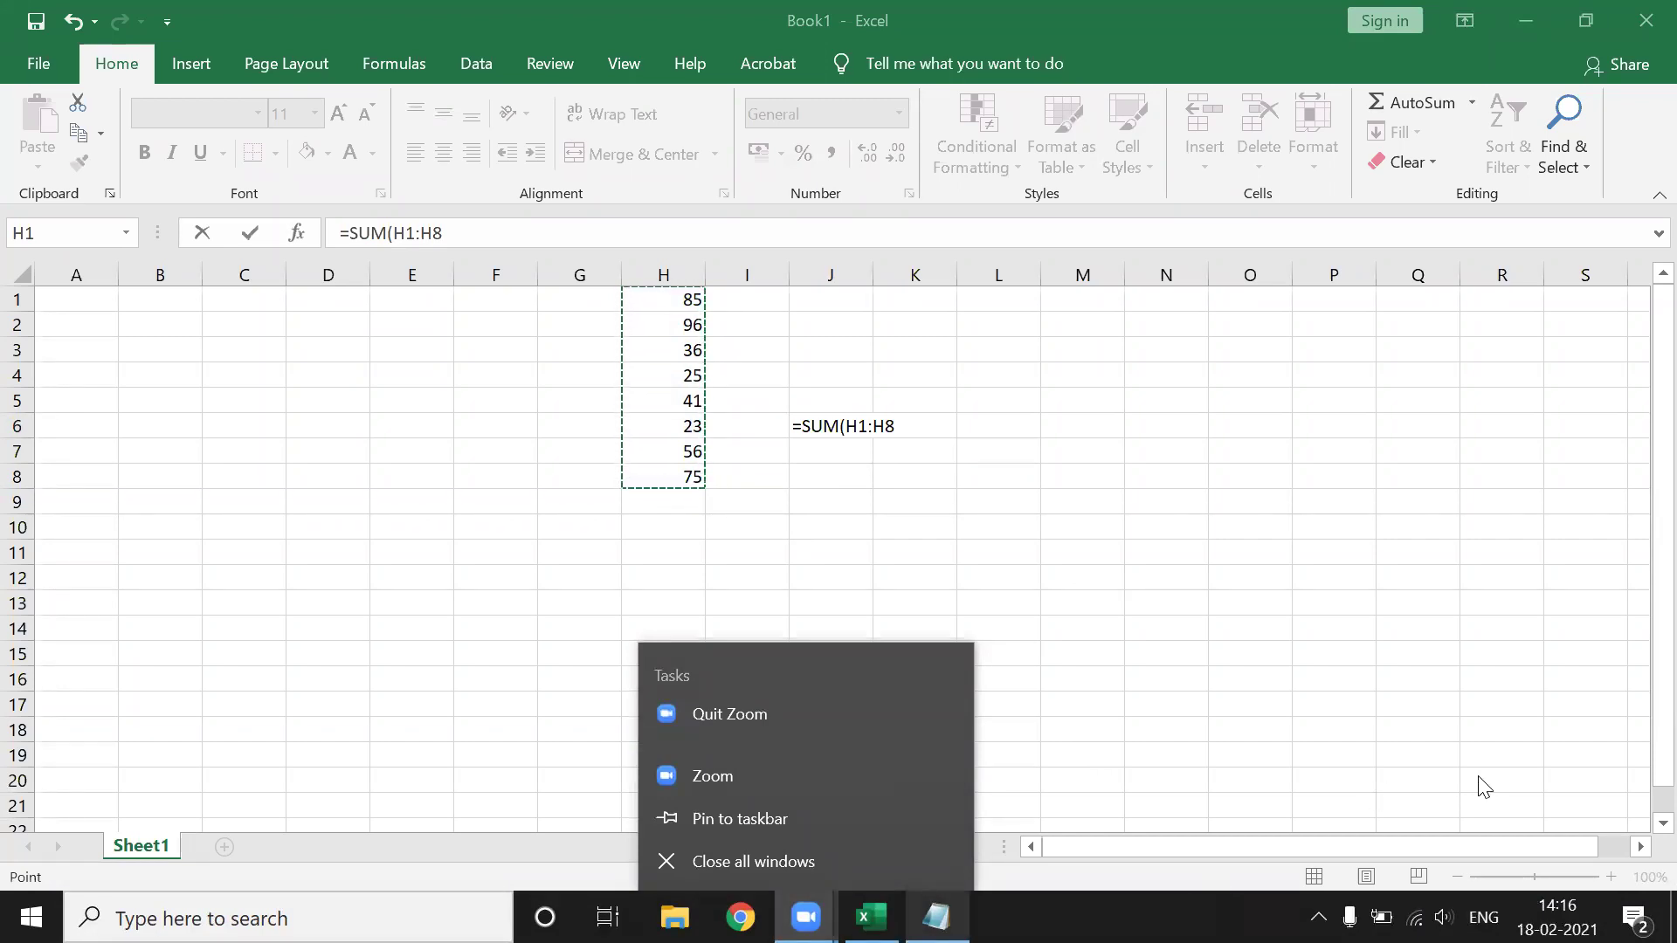
pyautogui.click(1519, 764)
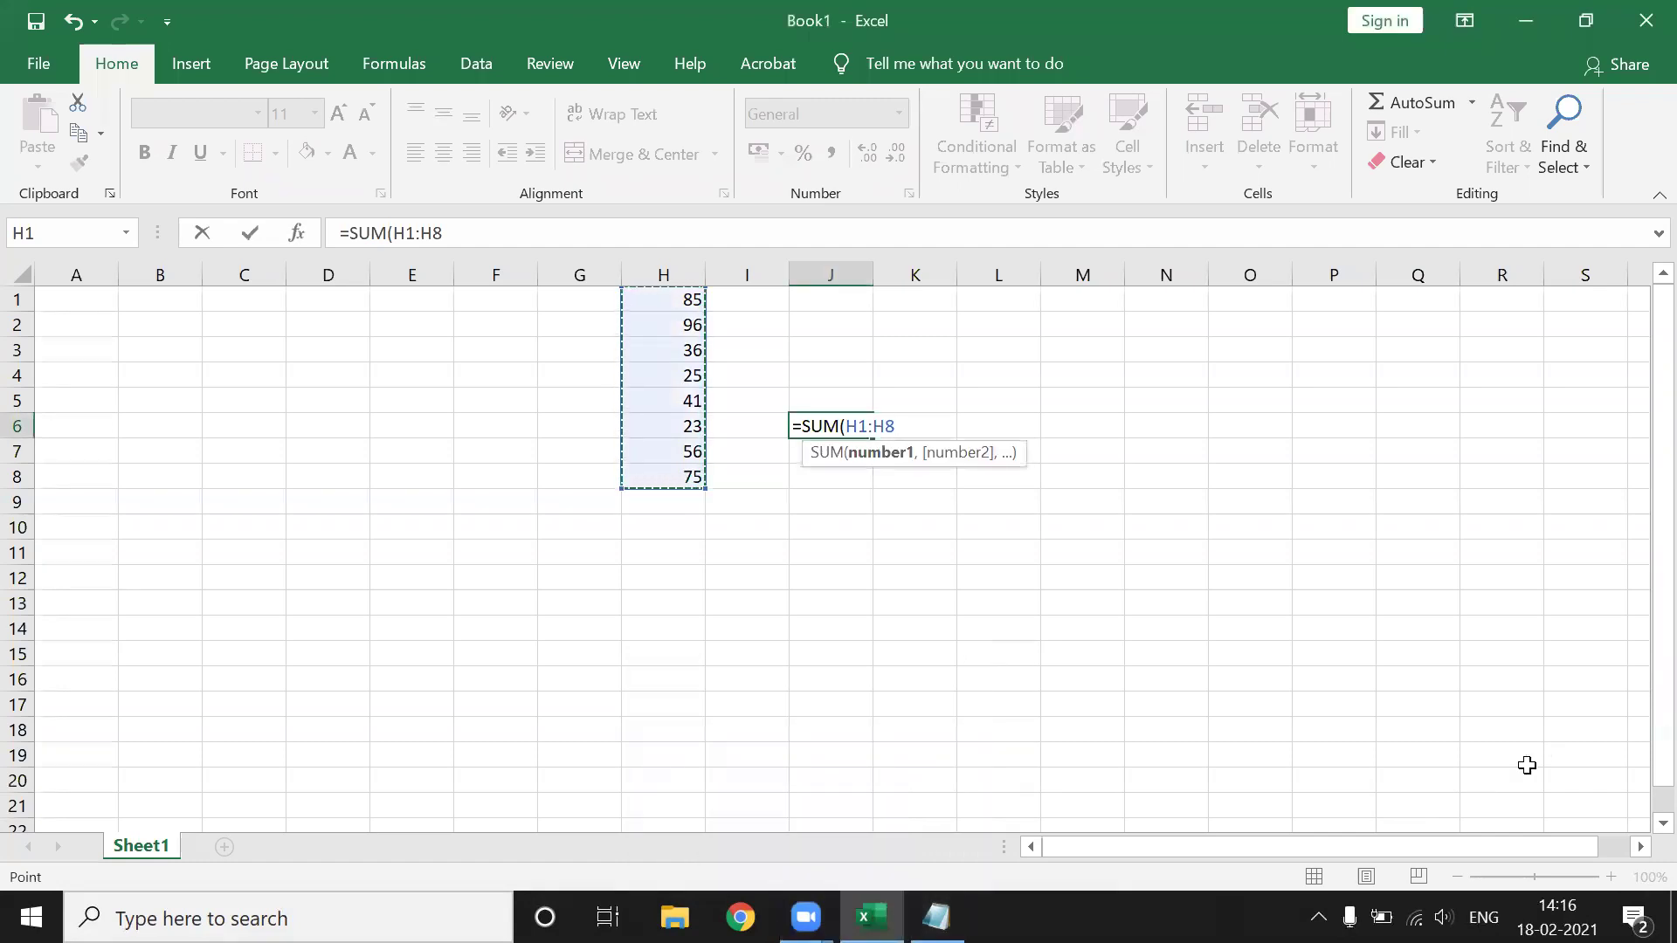
pyautogui.click(18, 702)
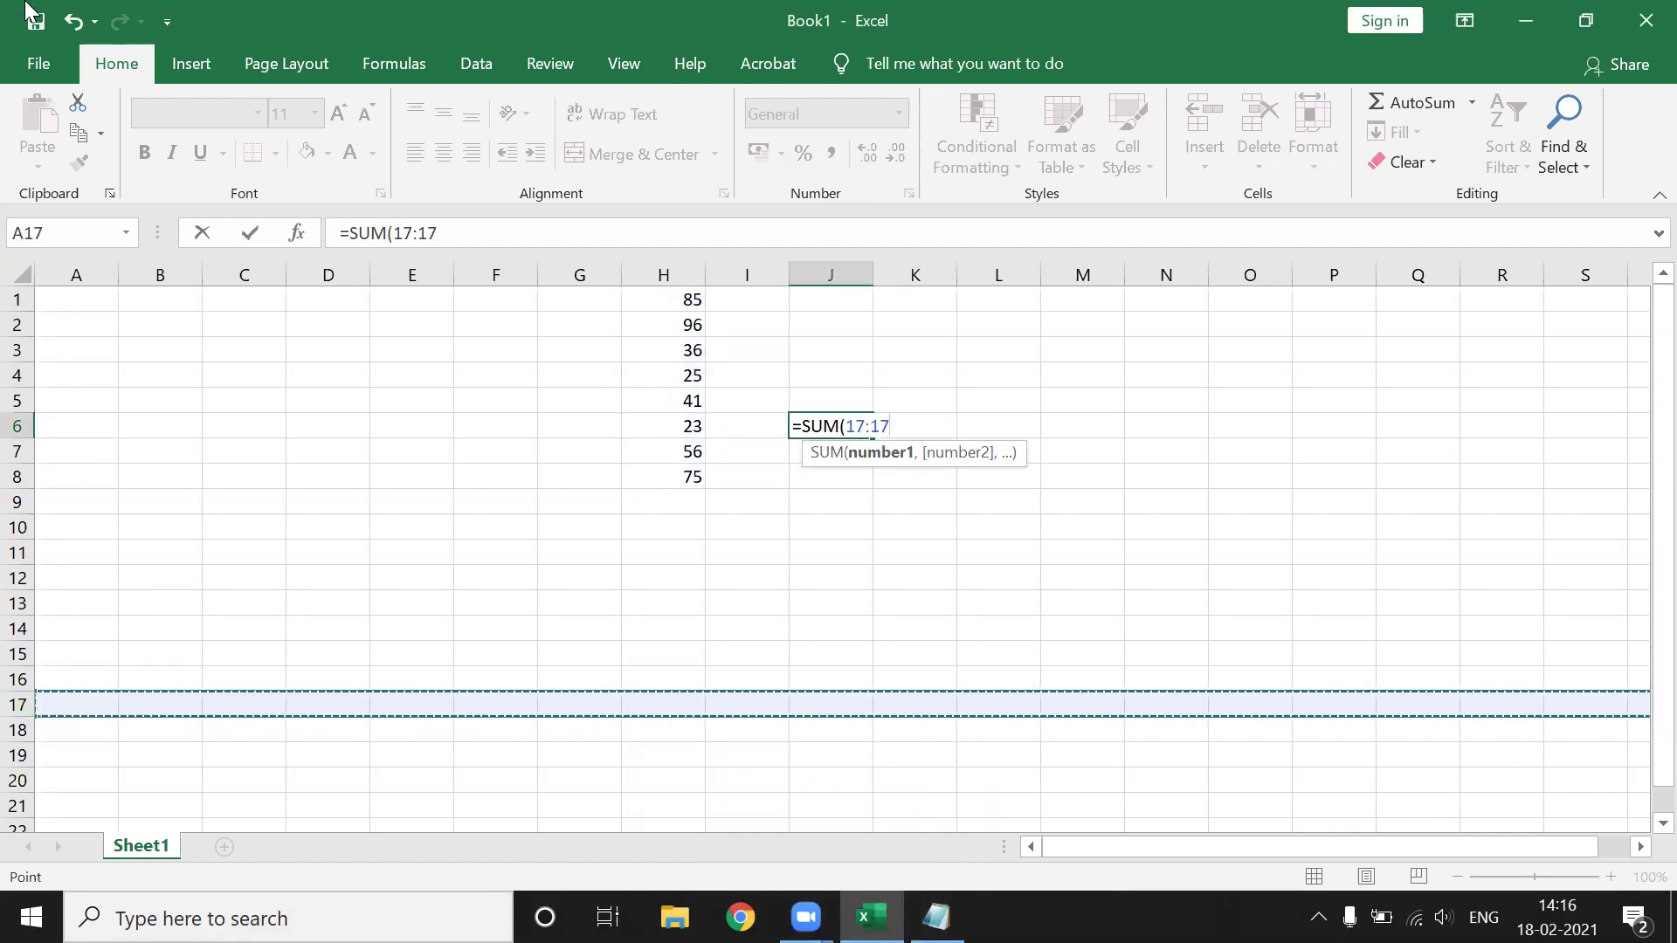
pyautogui.press('BackSpace')
pyautogui.press('BackSpace')
pyautogui.press('BackSpace')
pyautogui.press('BackSpace')
pyautogui.press('BackSpace')
# Complete =SUM(H1:H8) in J6 to show the total 437, then reselect J6.
pyautogui.moveTo(683, 299); pyautogui.dragTo(689, 460)
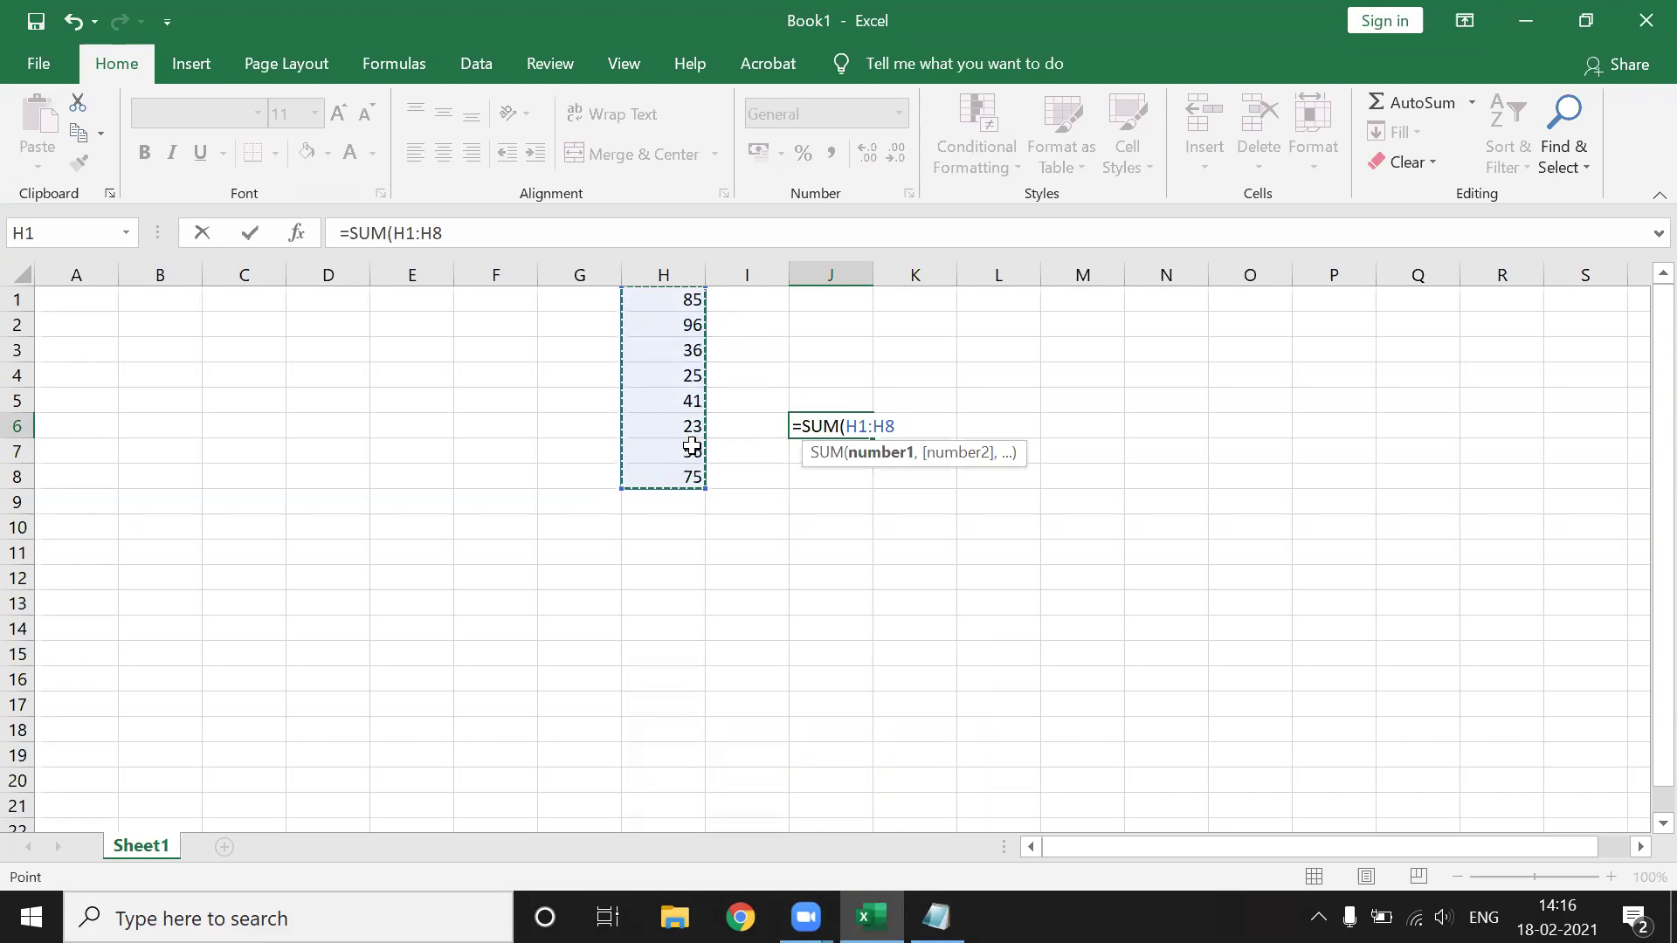
pyautogui.write(',')
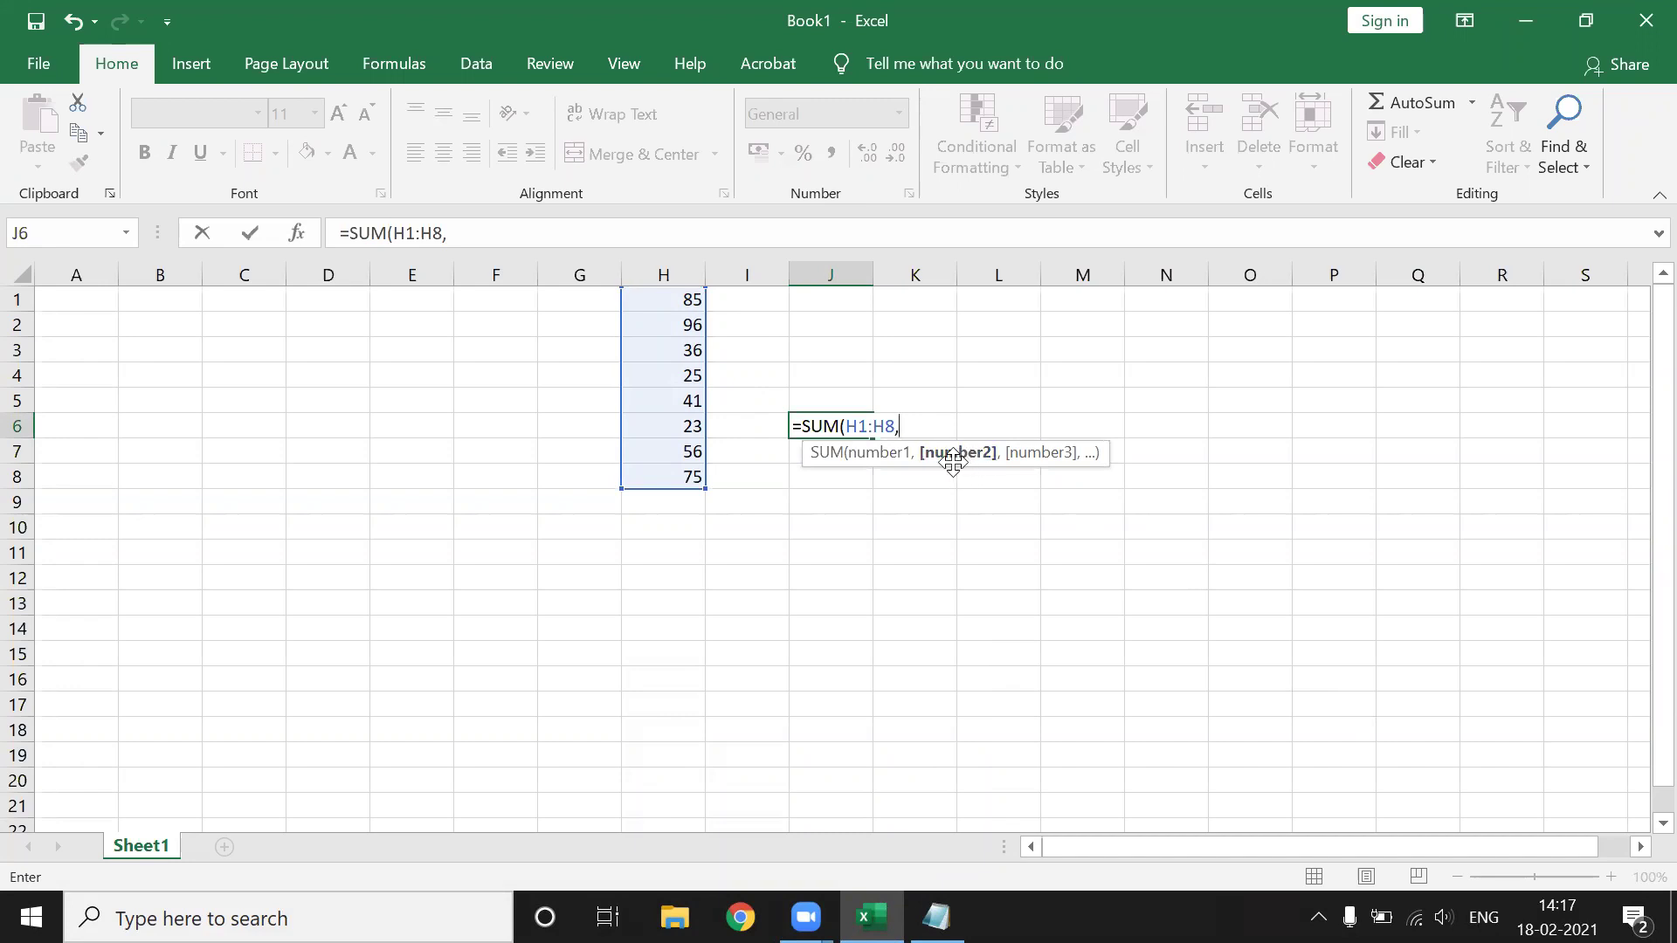
pyautogui.press('BackSpace')
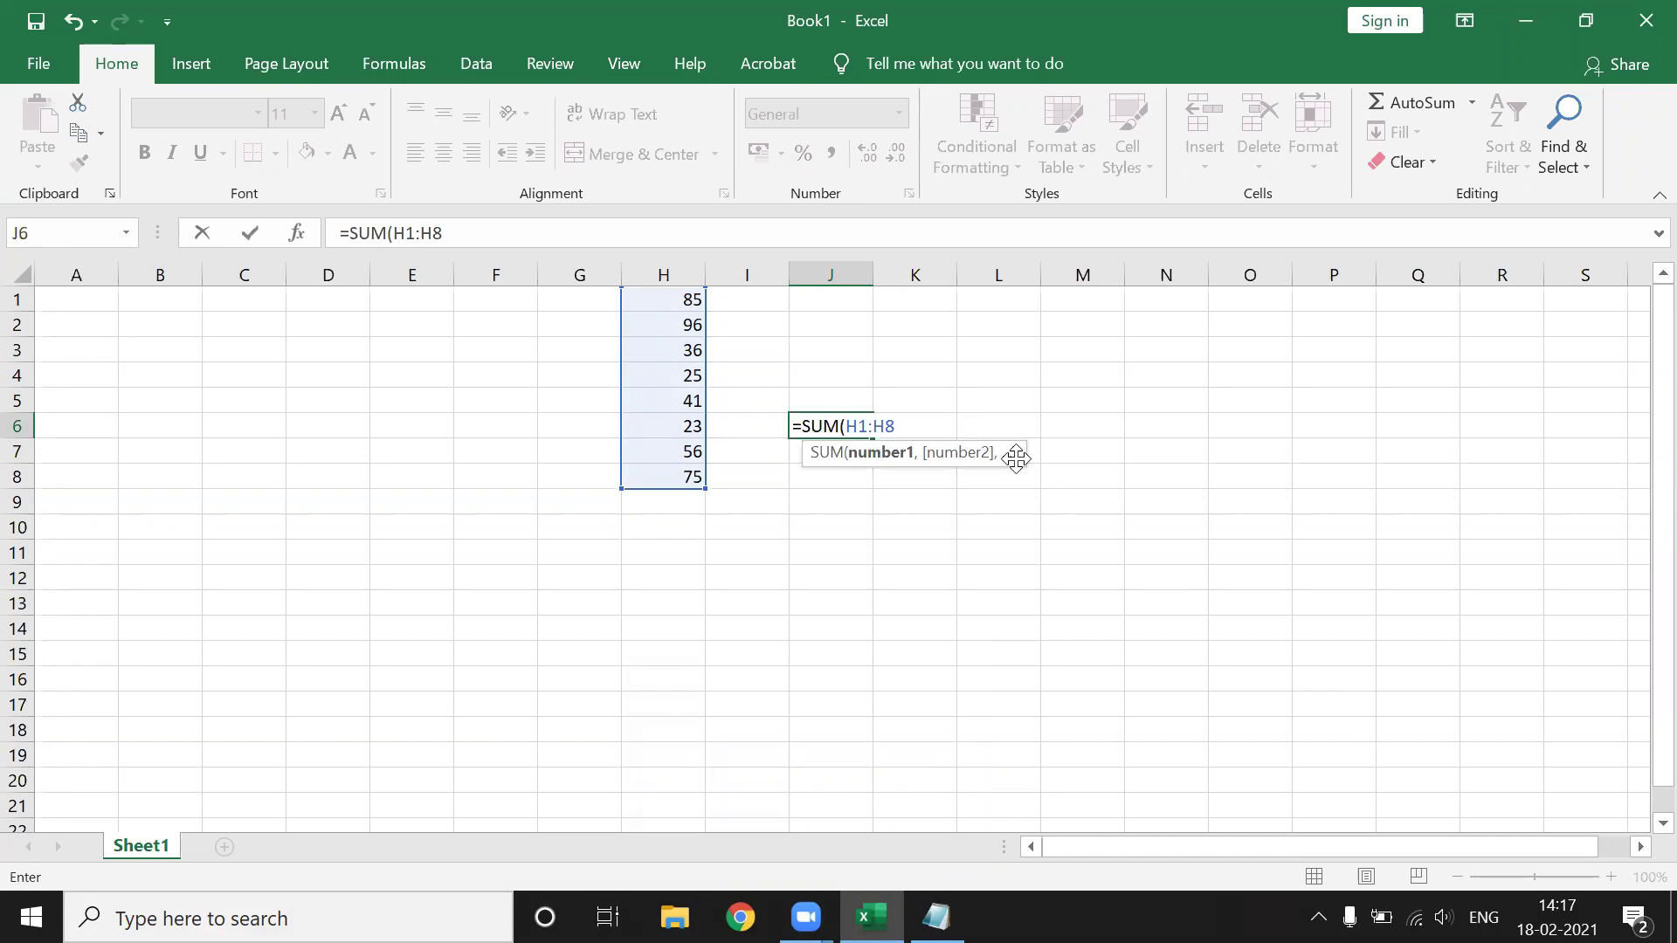
pyautogui.write(')')
pyautogui.press('Return')
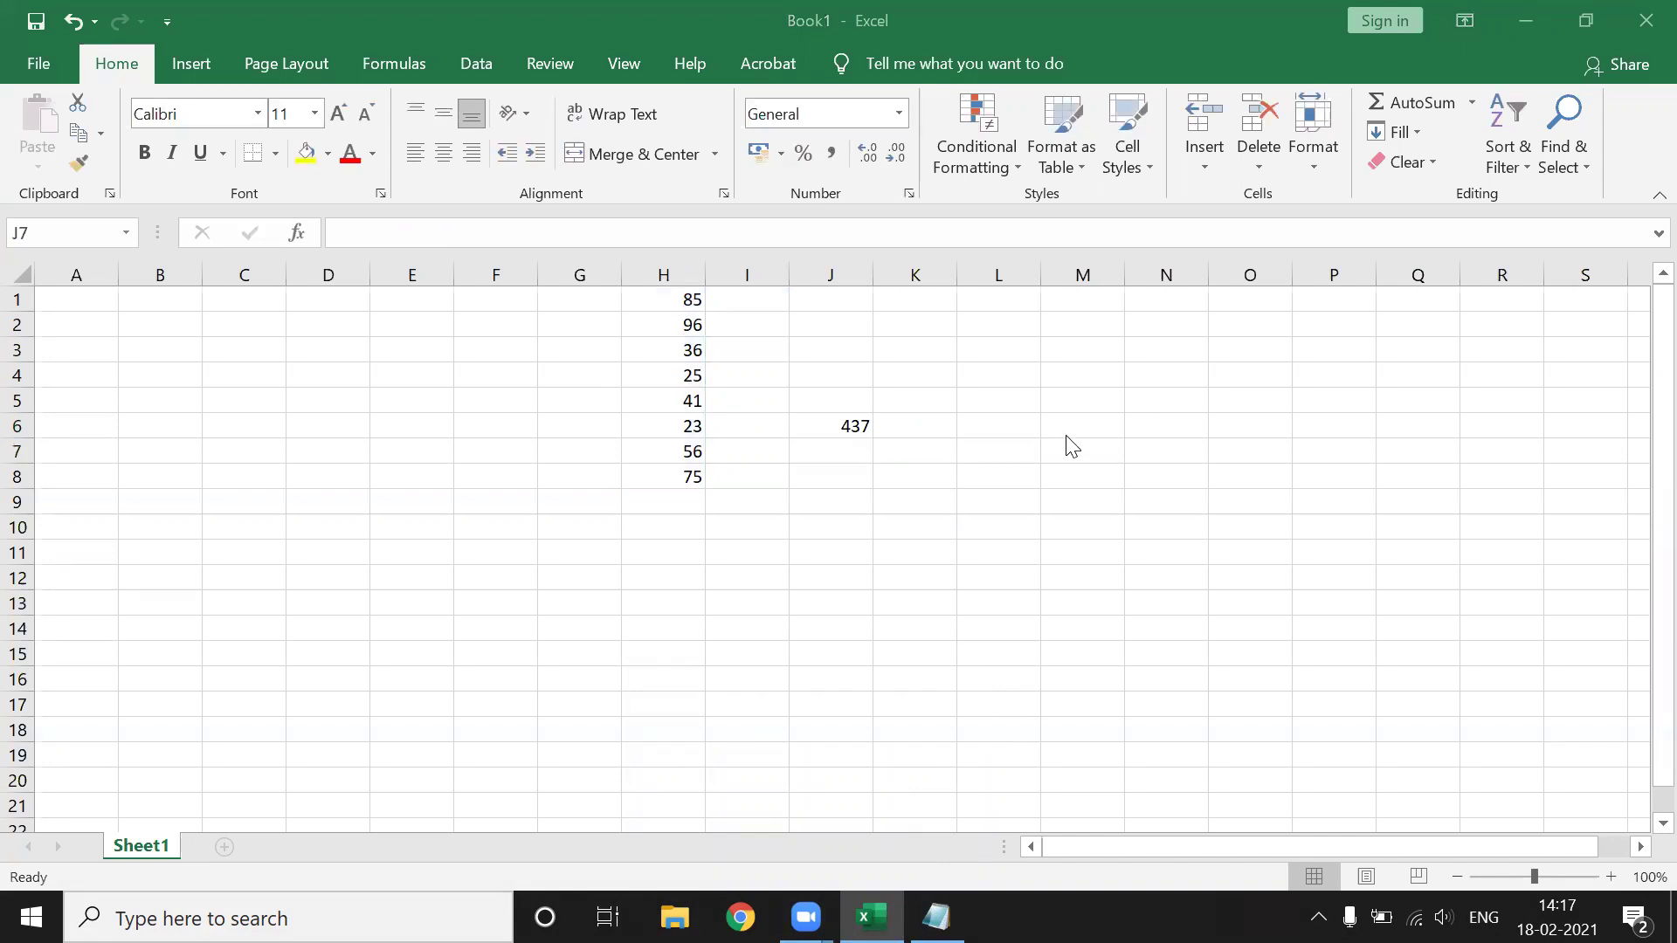
pyautogui.moveTo(889, 386)
pyautogui.mouseDown()
pyautogui.moveTo(883, 452)
pyautogui.moveTo(838, 509)
pyautogui.moveTo(836, 552)
pyautogui.mouseUp()
pyautogui.moveTo(854, 401); pyautogui.dragTo(851, 494)
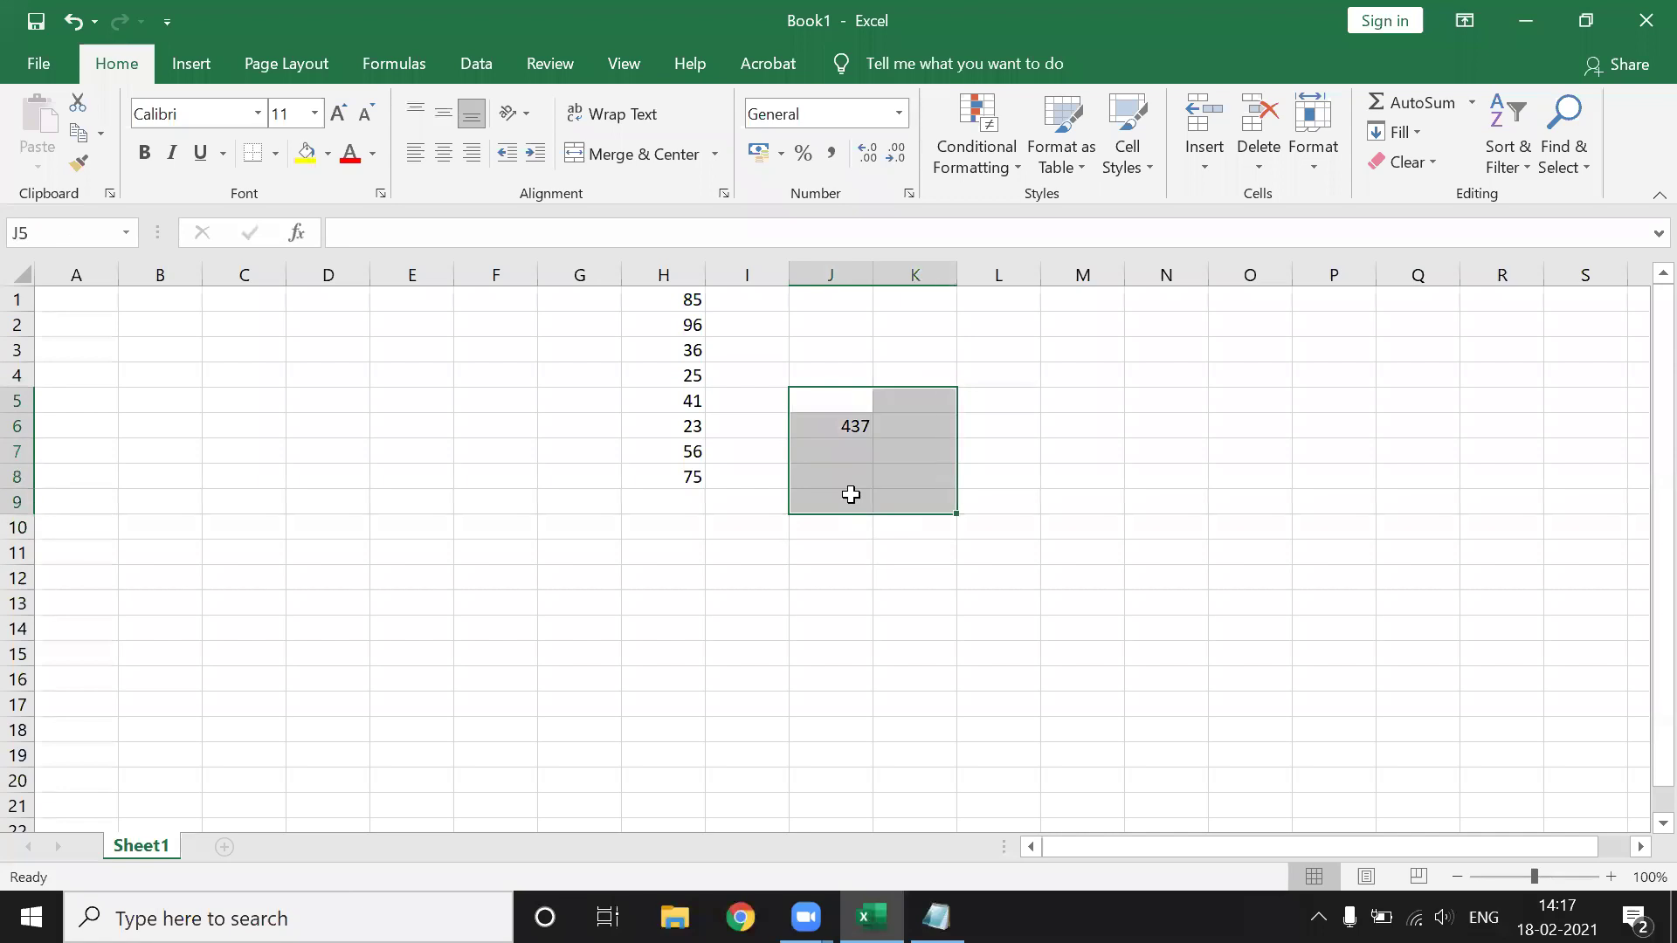
pyautogui.press('Home')
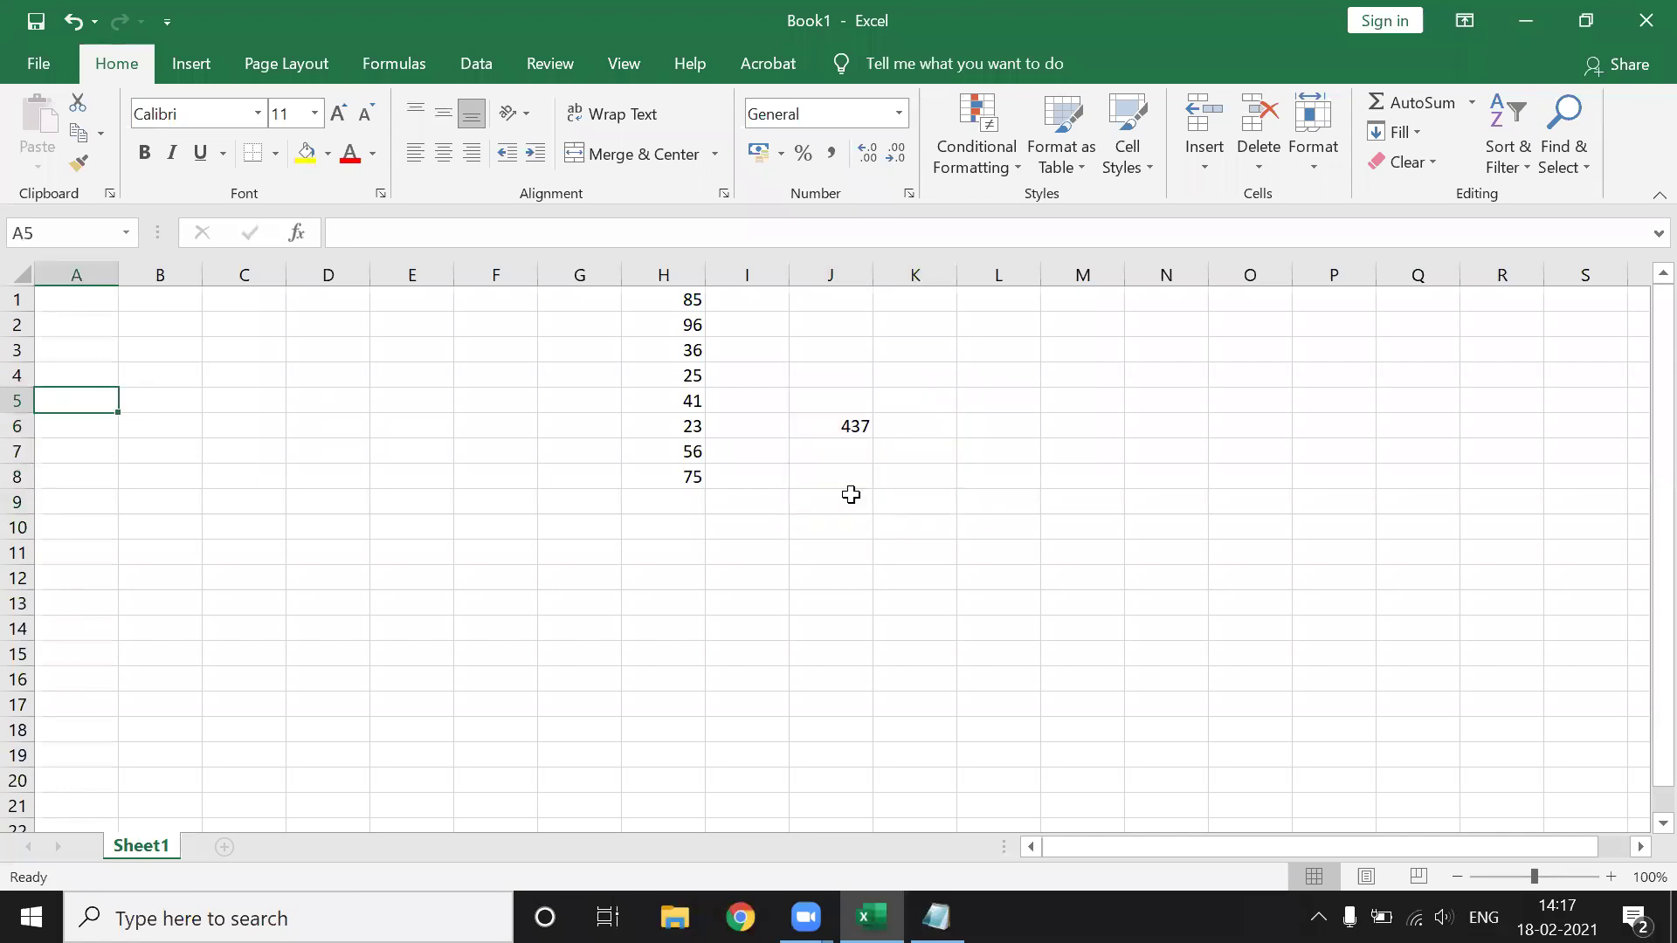
pyautogui.click(853, 420)
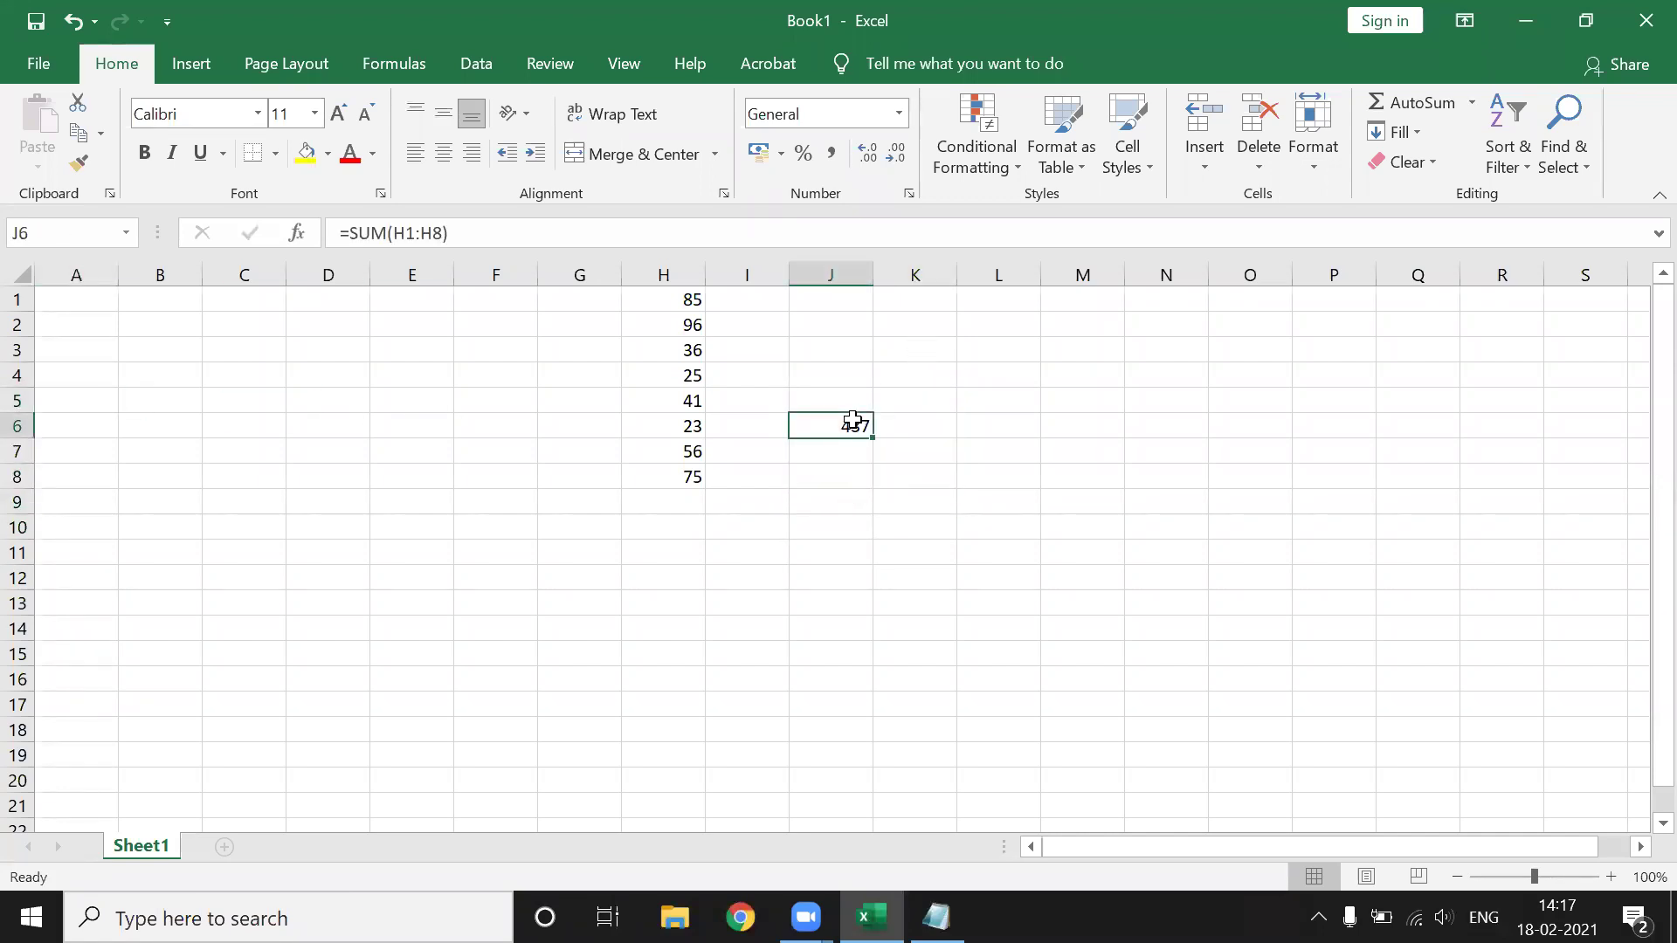
# Retype =SUM(H1:H8) in J6 using the SUM autocomplete suggestion.
pyautogui.press('Delete')
pyautogui.write('=s')
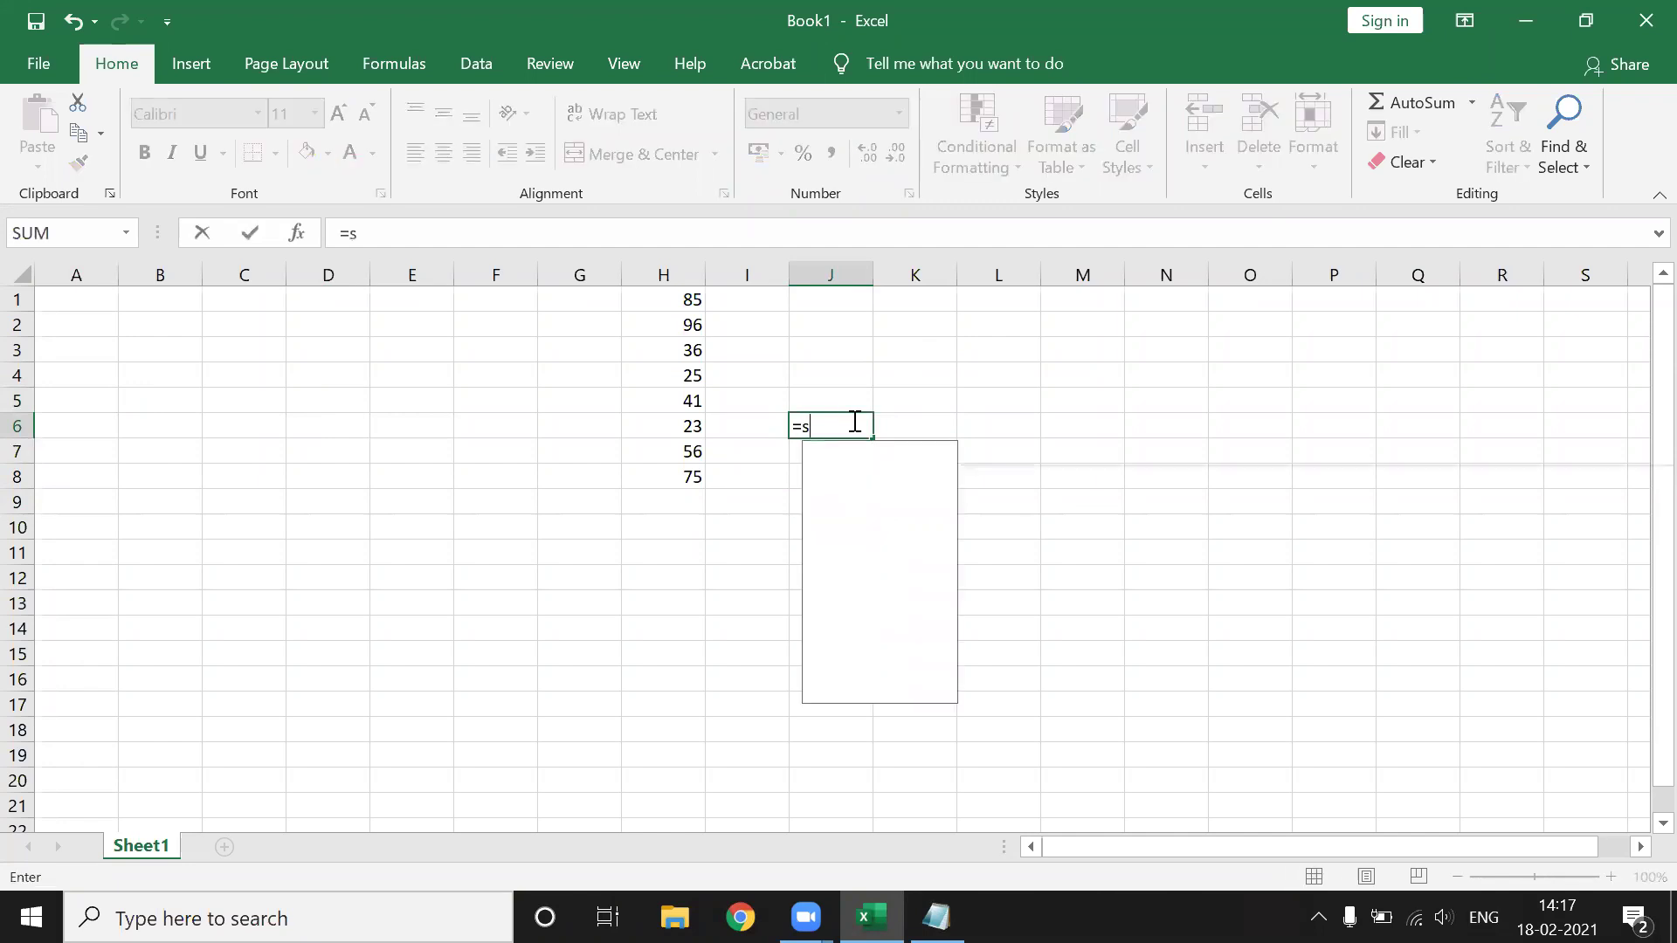
pyautogui.write('u')
pyautogui.press('Down')
pyautogui.press('Down')
pyautogui.press('Down')
pyautogui.press('Up')
pyautogui.press('Down')
pyautogui.press('Up')
pyautogui.press('Up')
pyautogui.press('Down')
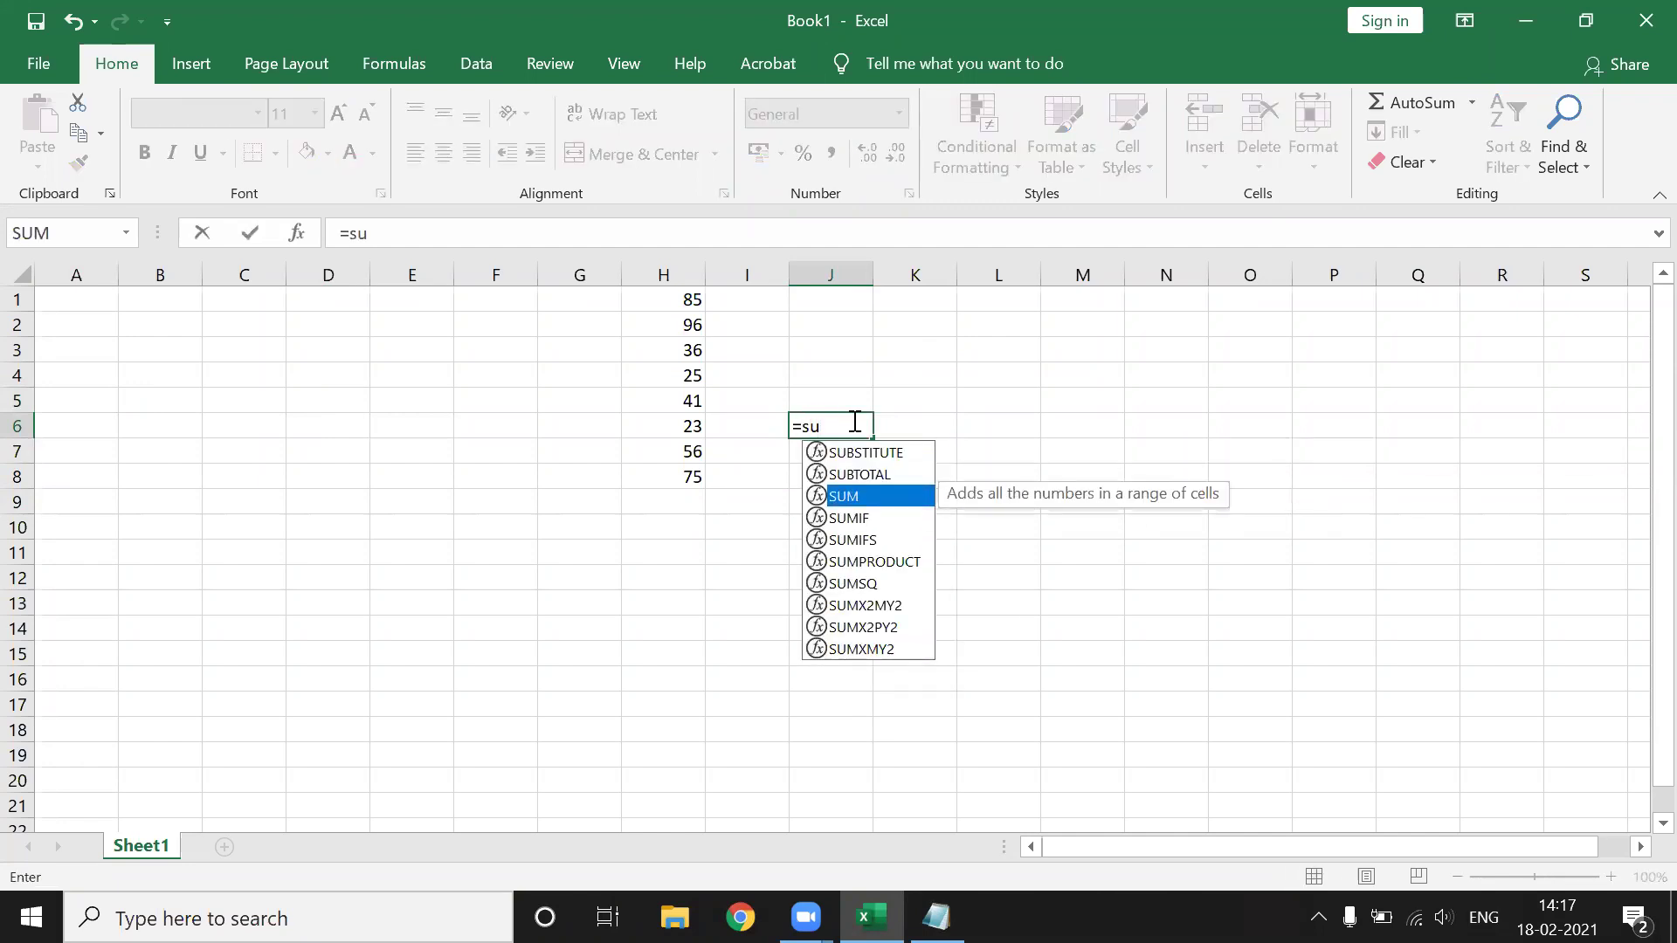
pyautogui.press('Tab')
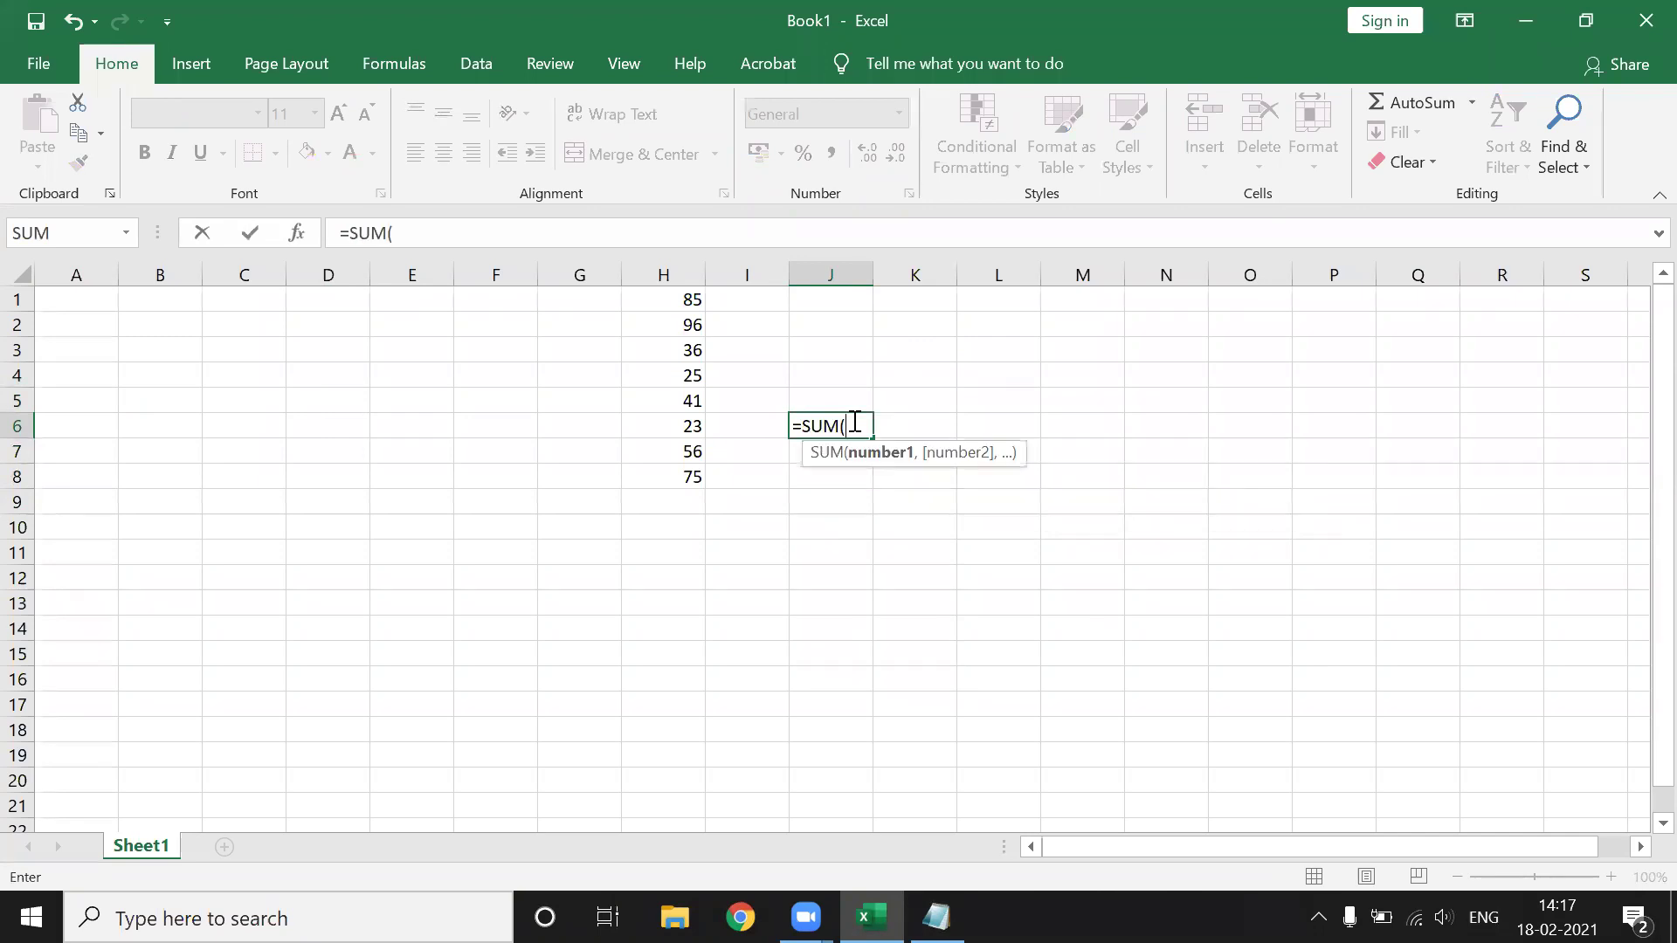
pyautogui.moveTo(686, 297); pyautogui.dragTo(677, 480)
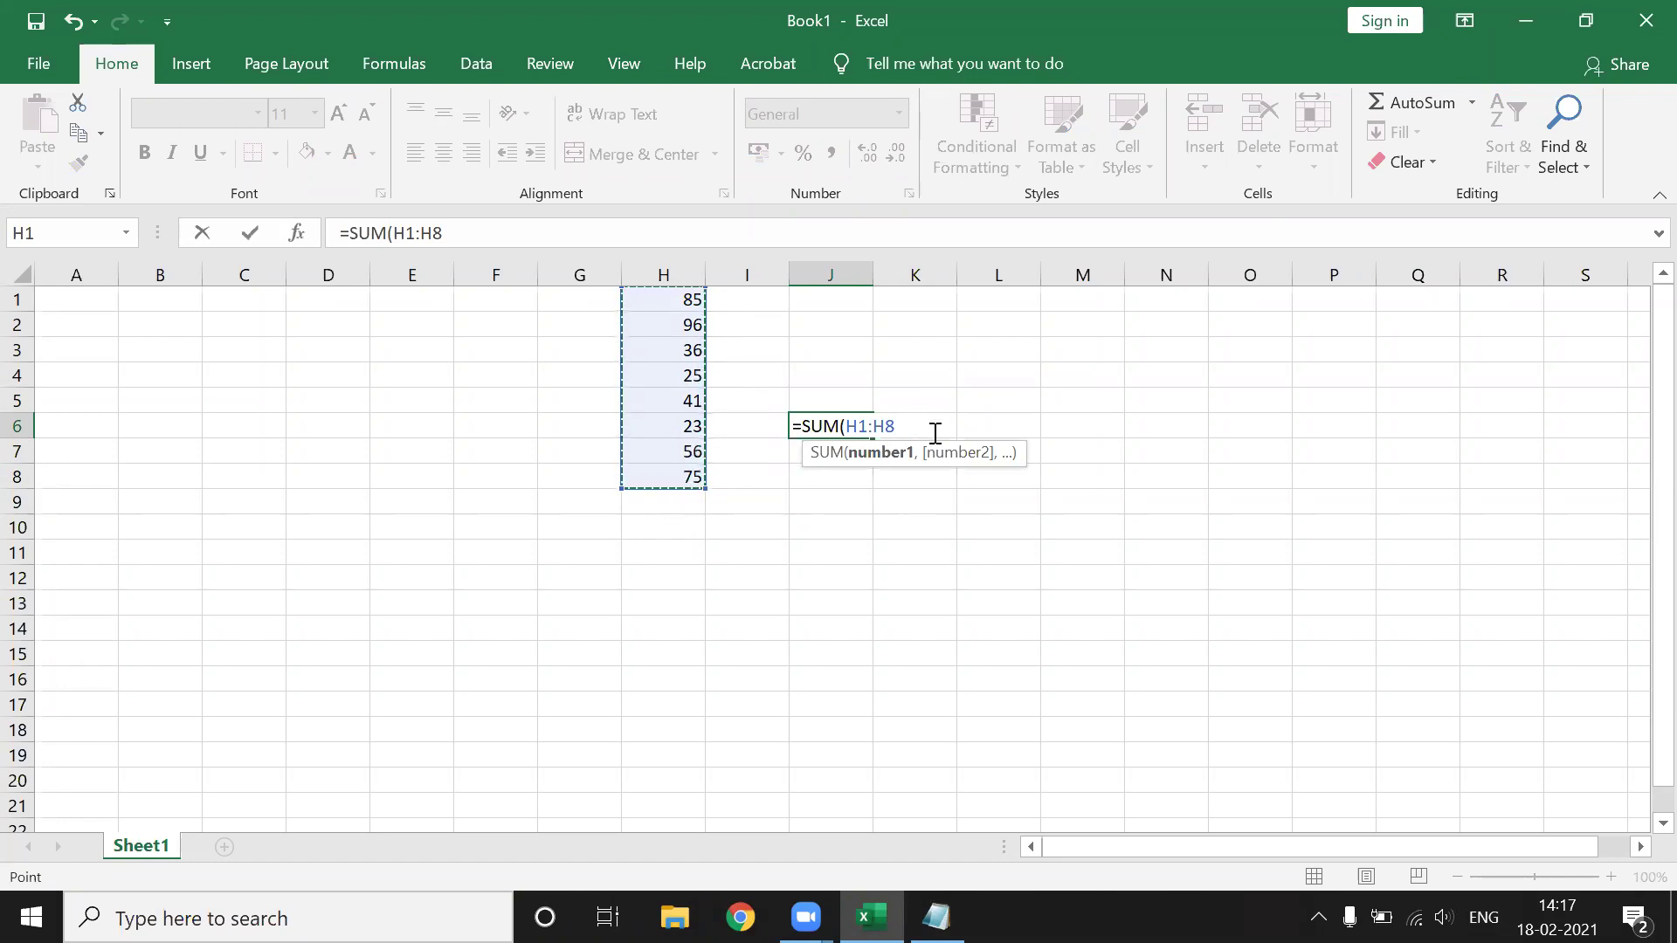
pyautogui.write(')')
pyautogui.press('Return')
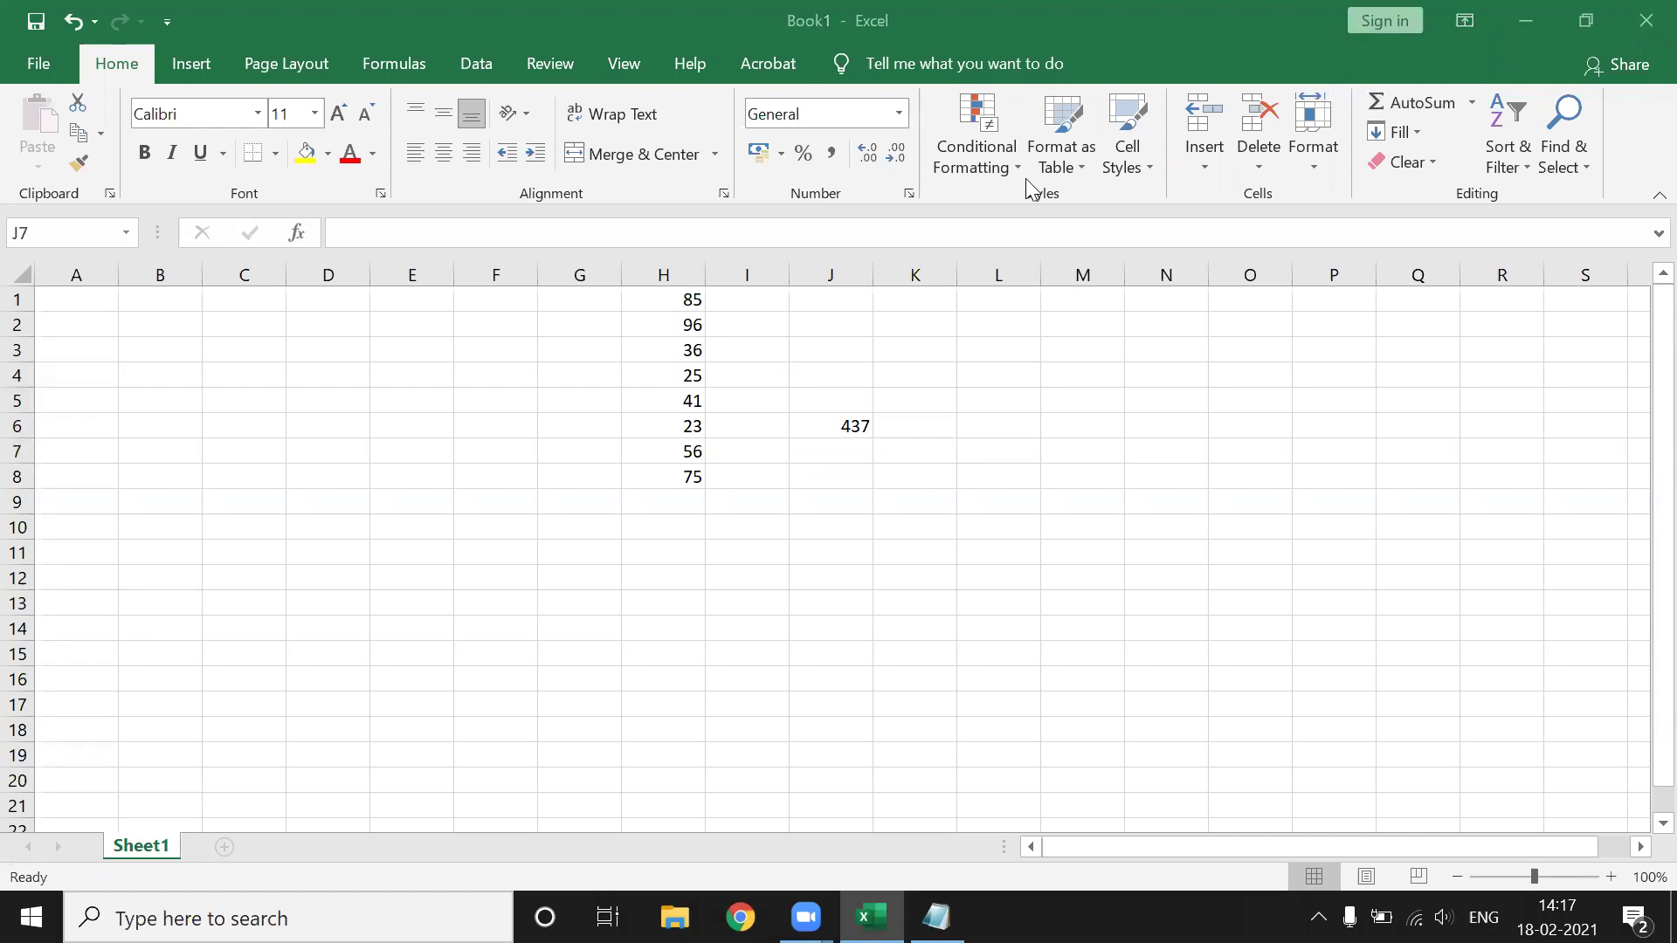
# Clear the marks and total from C1:K8, then switch back to Notepad.
pyautogui.moveTo(998, 578); pyautogui.dragTo(376, 162)
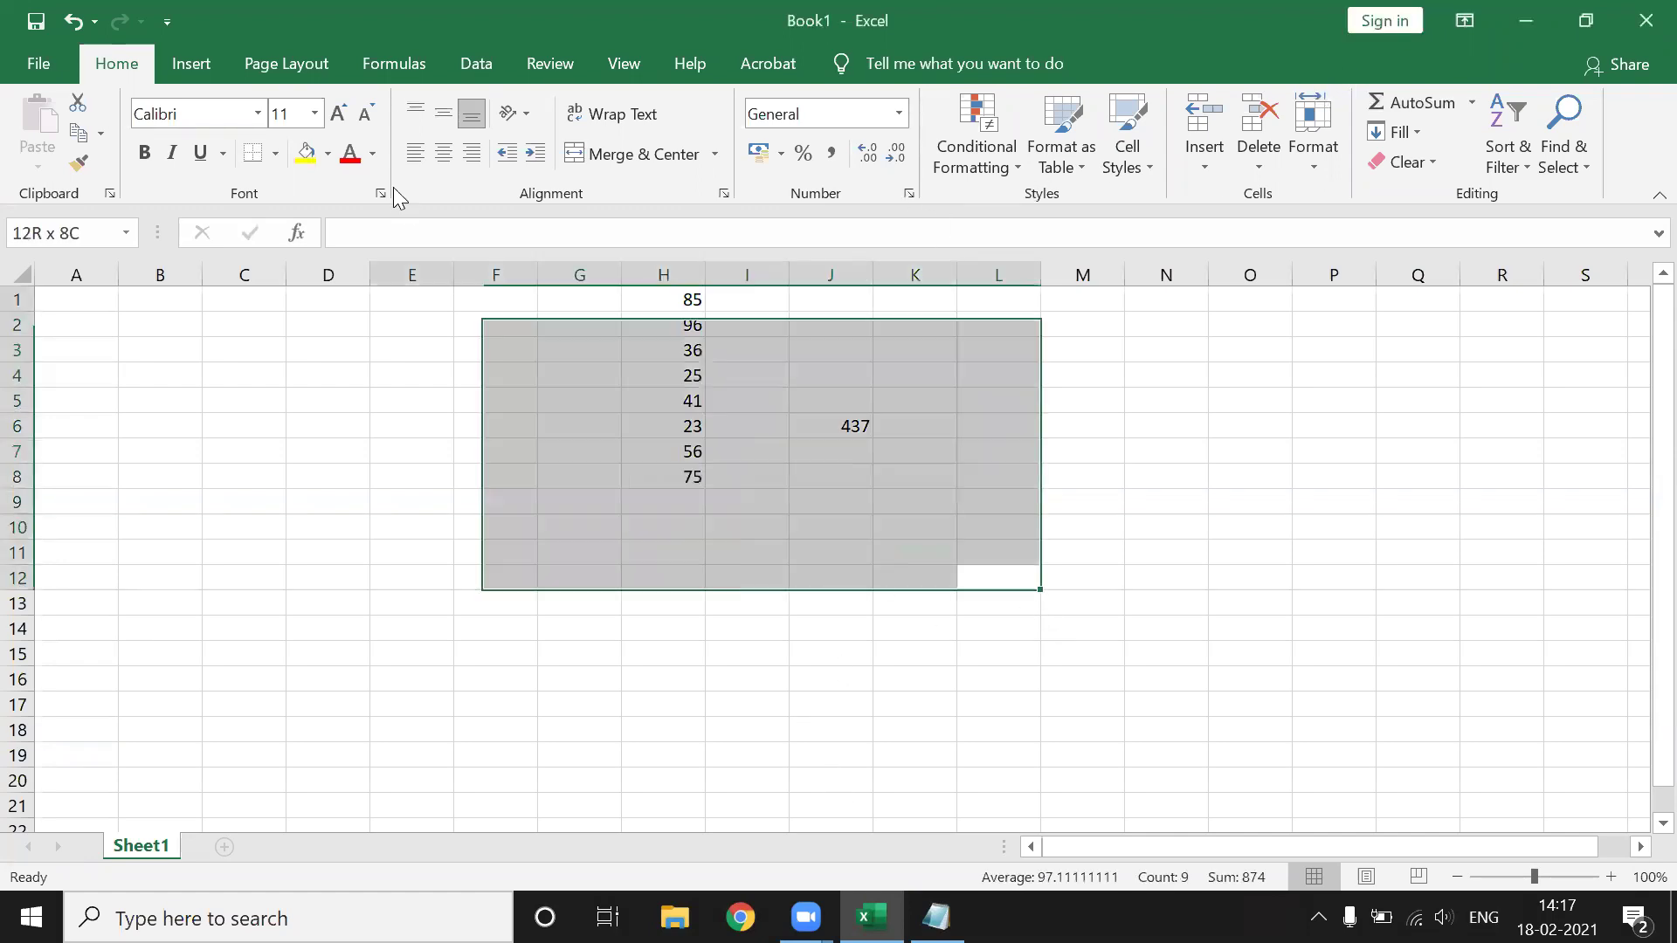
pyautogui.press('Home')
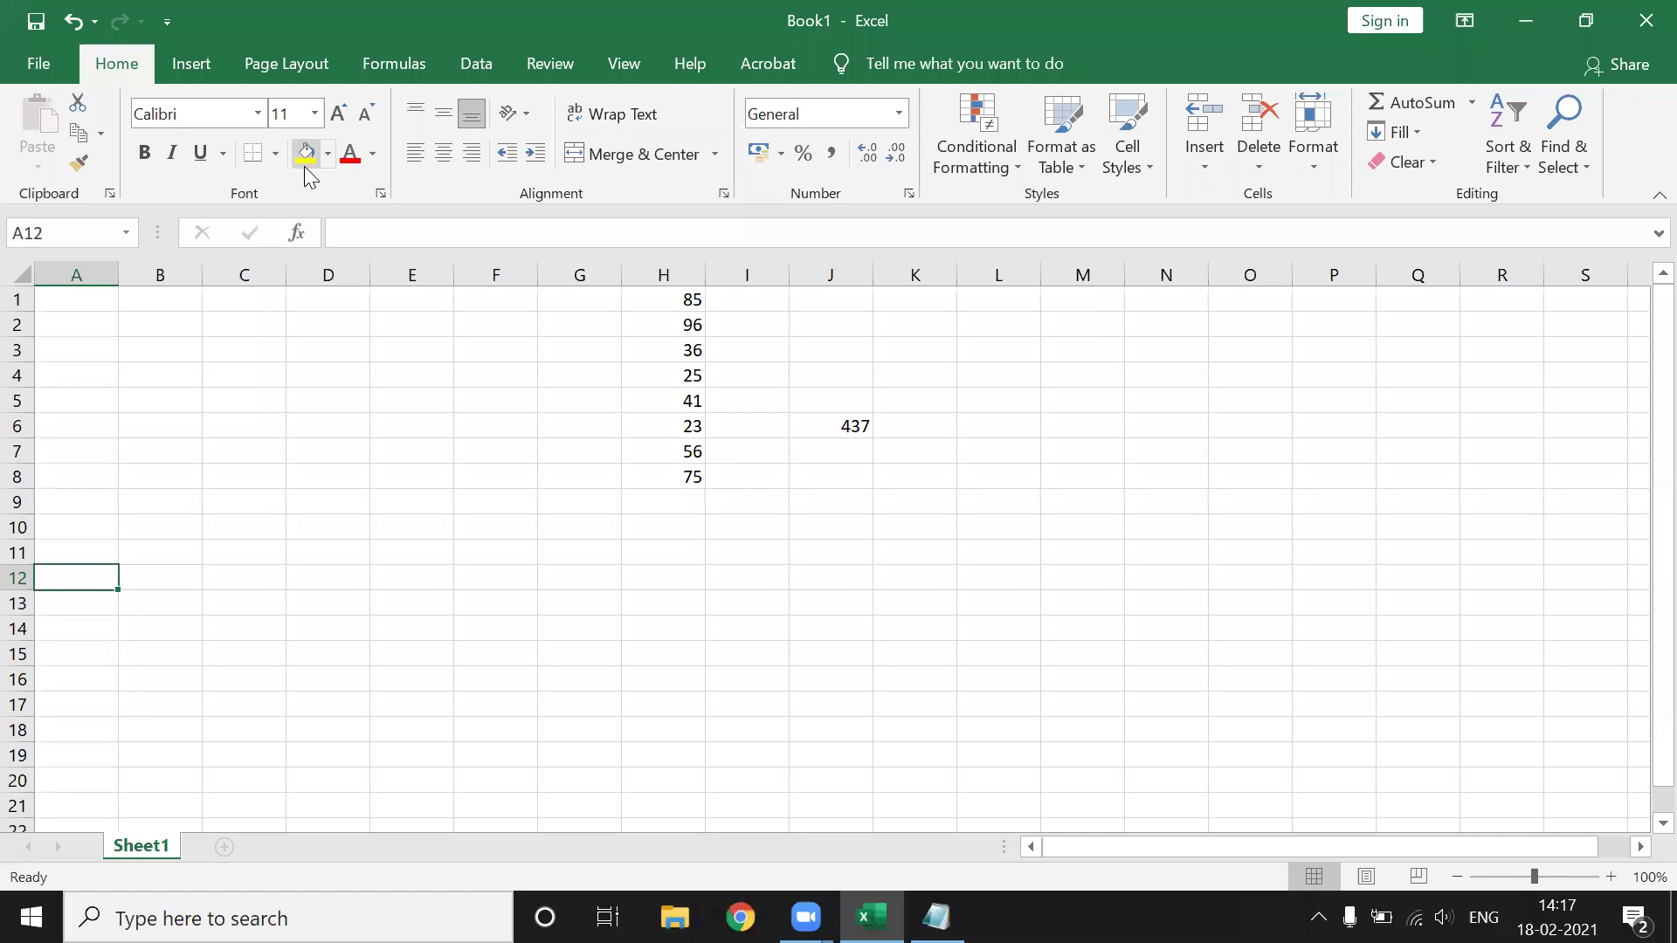
pyautogui.moveTo(917, 482); pyautogui.dragTo(234, 39)
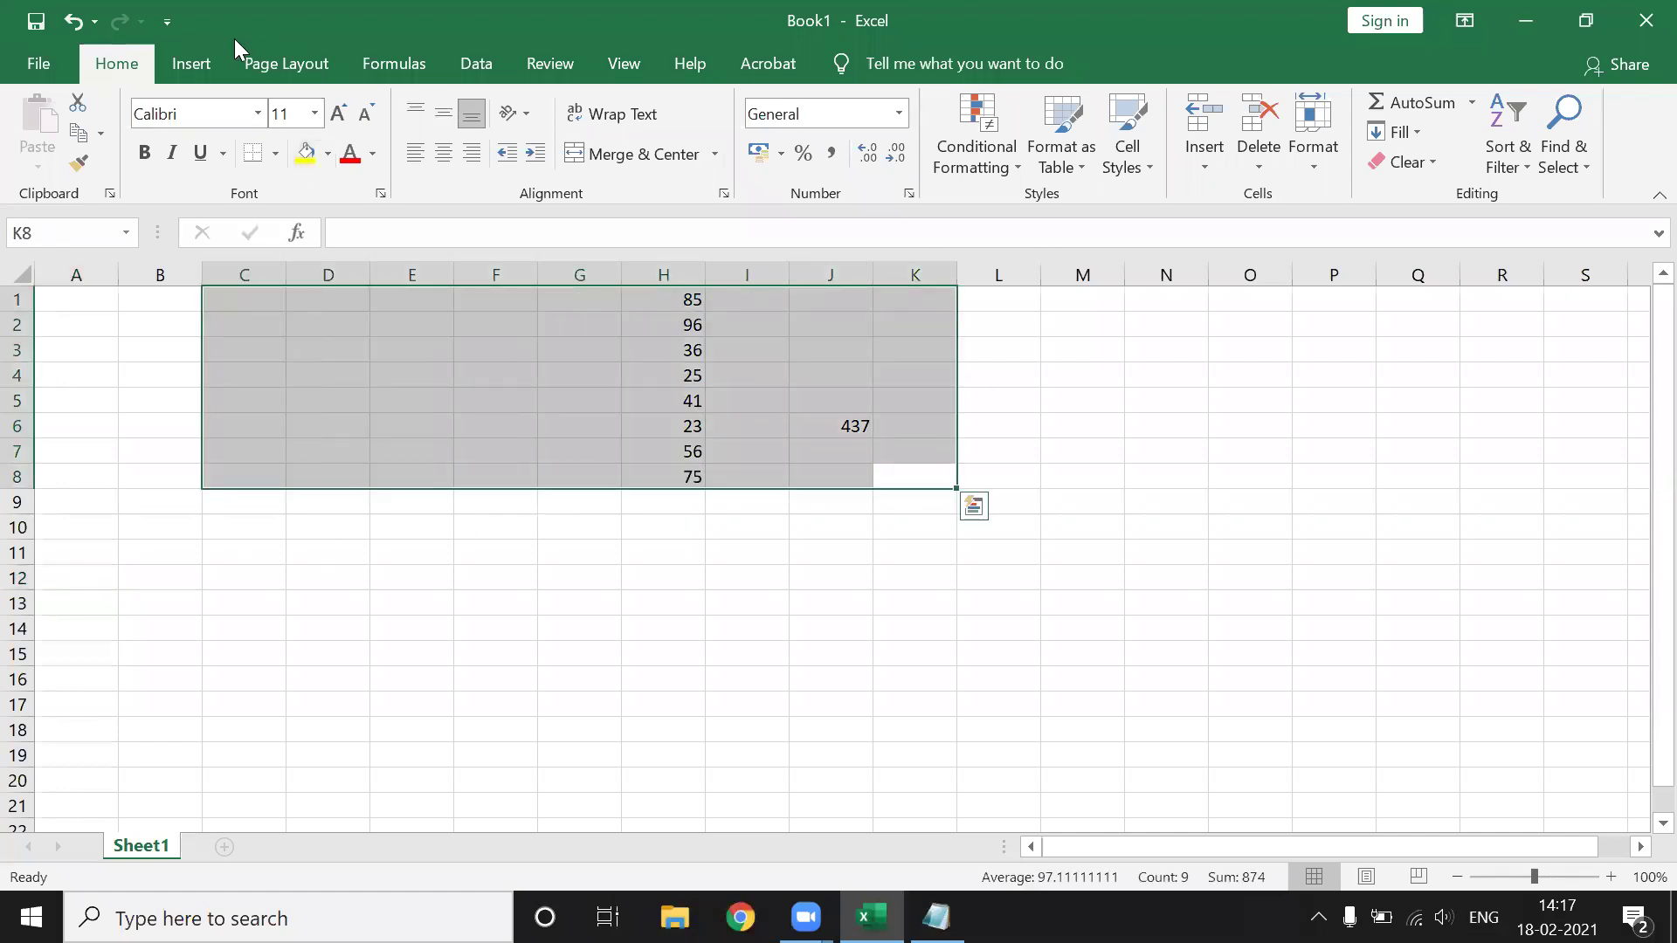
pyautogui.press('Delete')
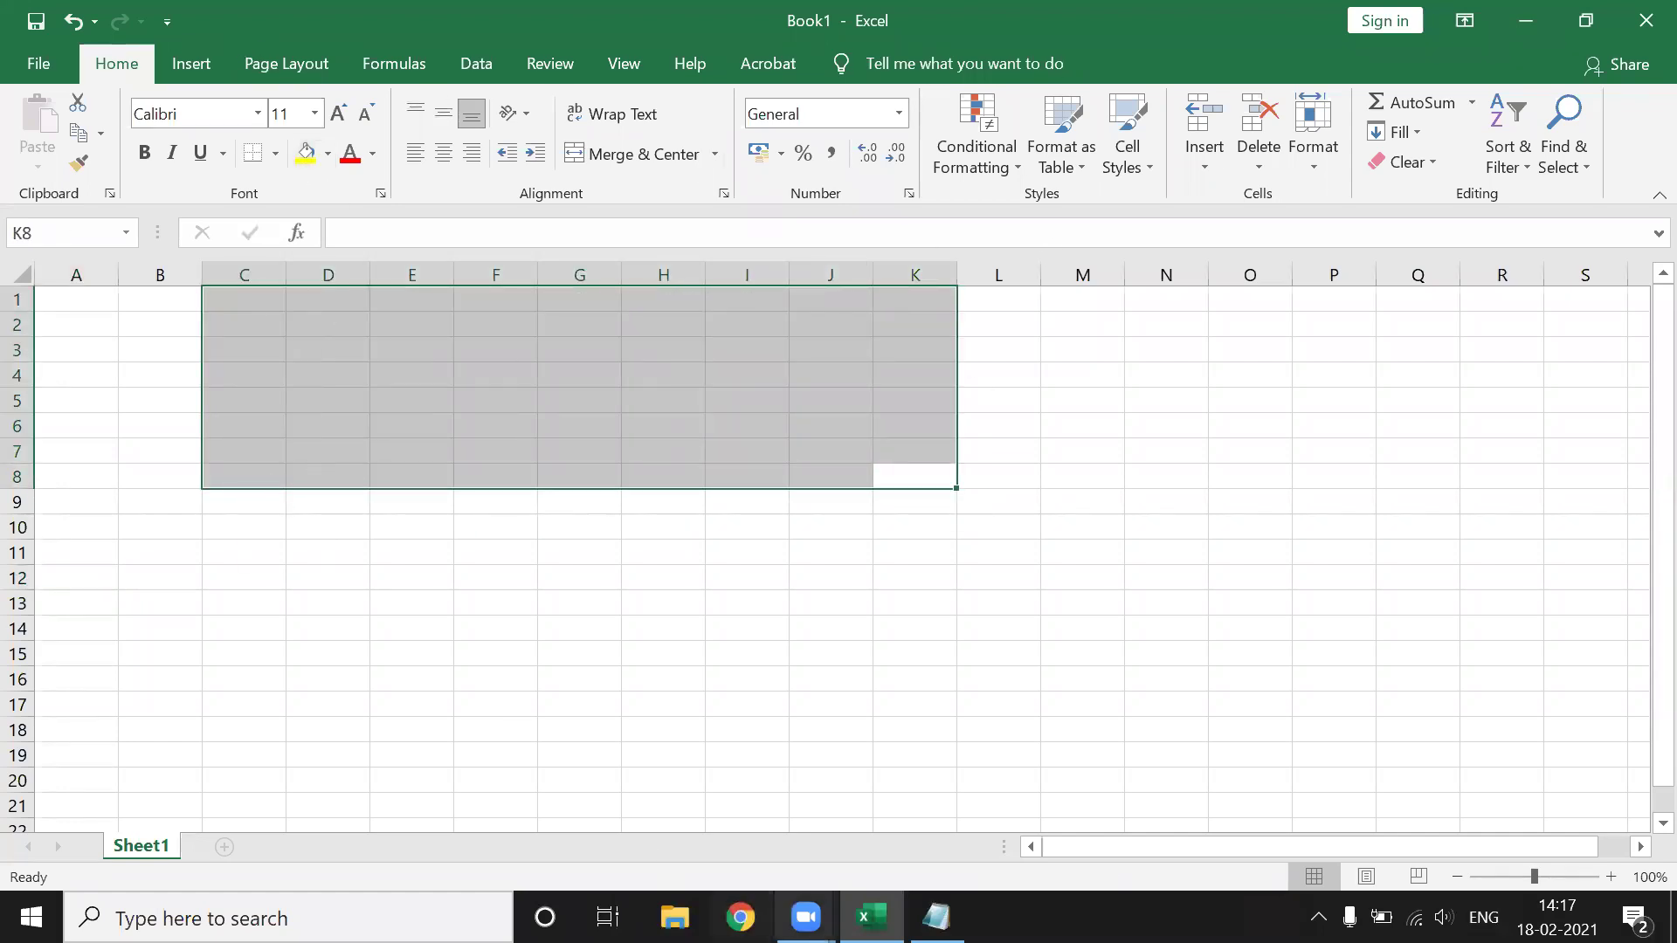
pyautogui.click(936, 917)
# Add blank lines and type a row of asterisks as a divider below the notes.
pyautogui.click(616, 576)
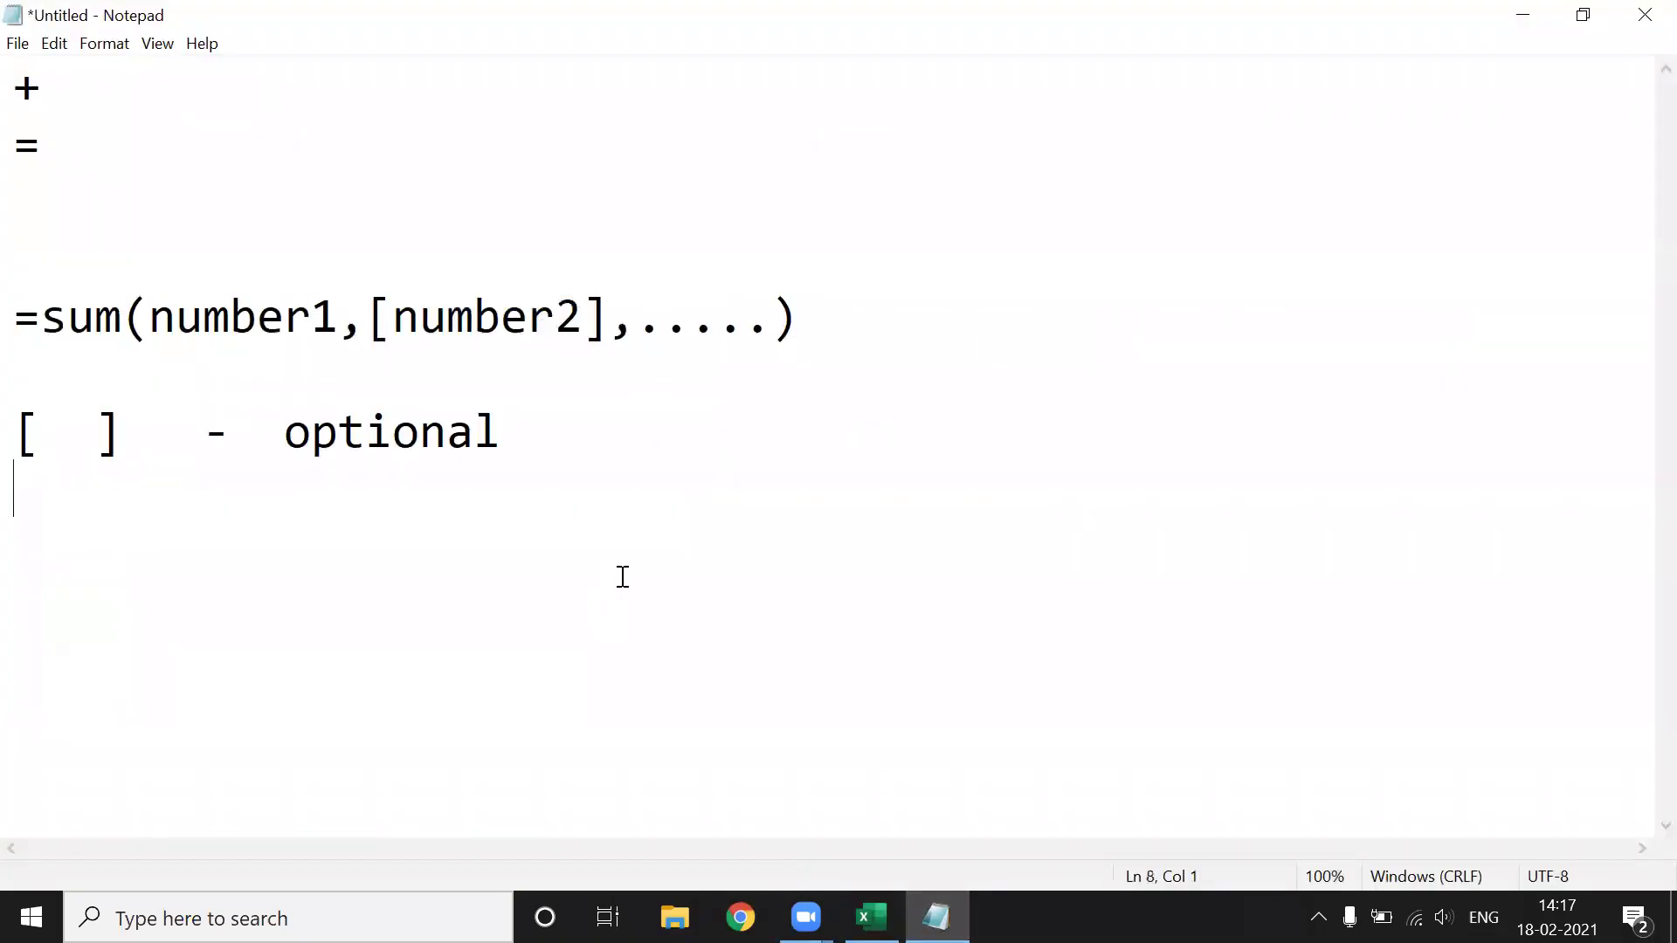
pyautogui.press('Return')
pyautogui.press('Return')
pyautogui.press('Return')
pyautogui.write('*********')
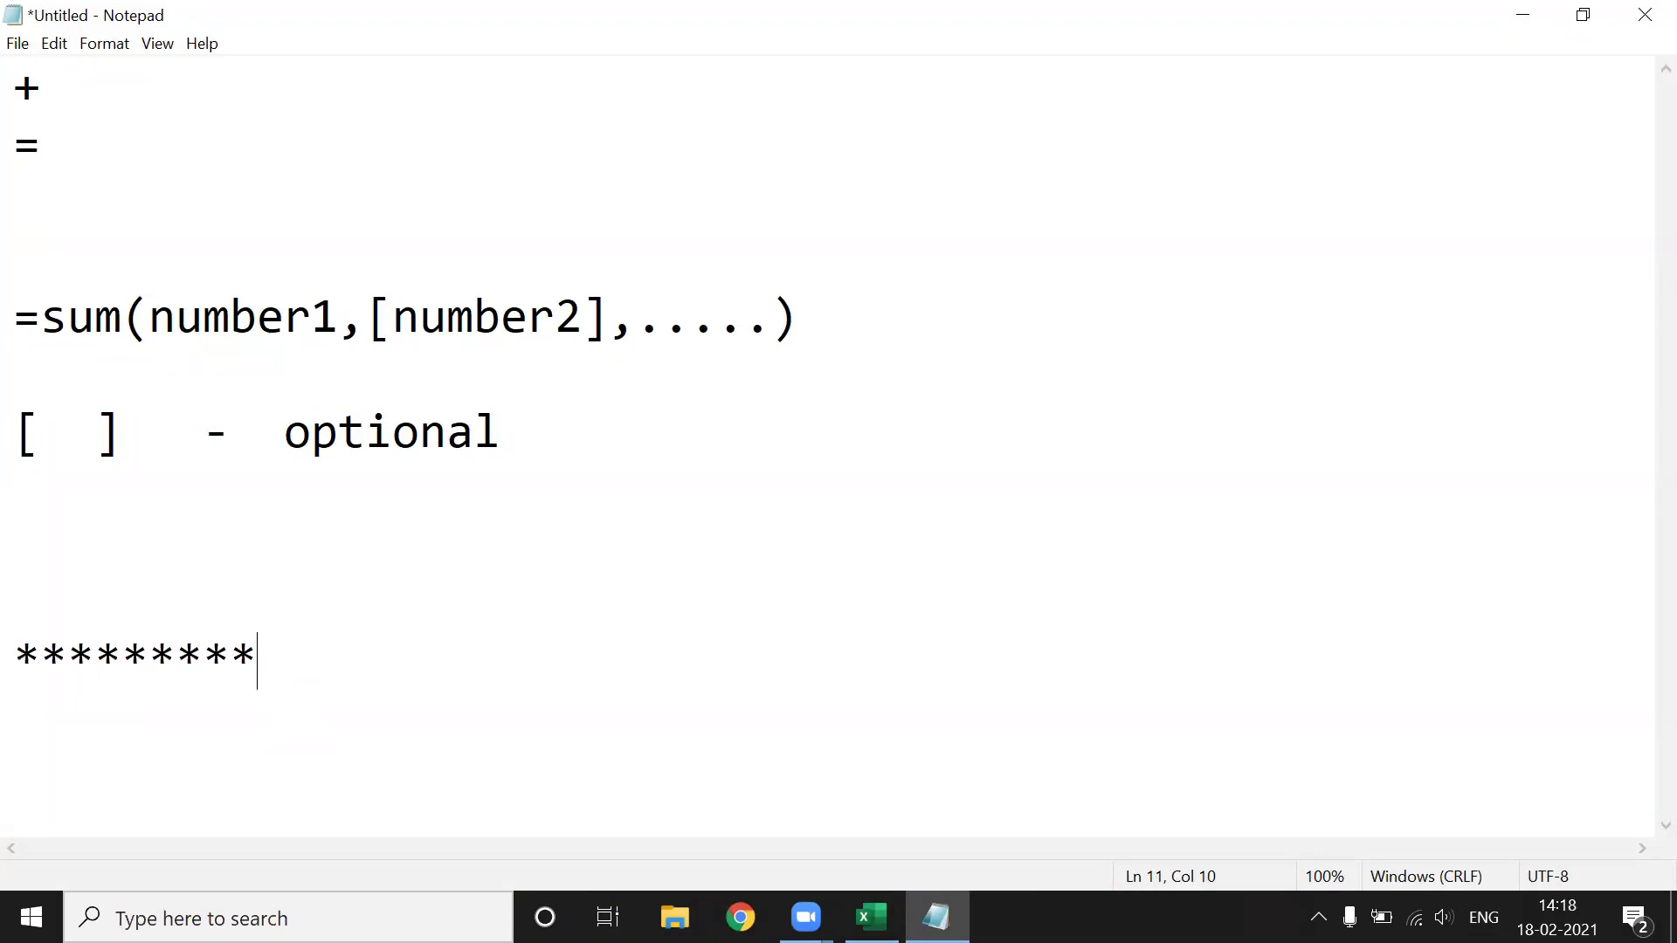
pyautogui.write('*****************************************************')
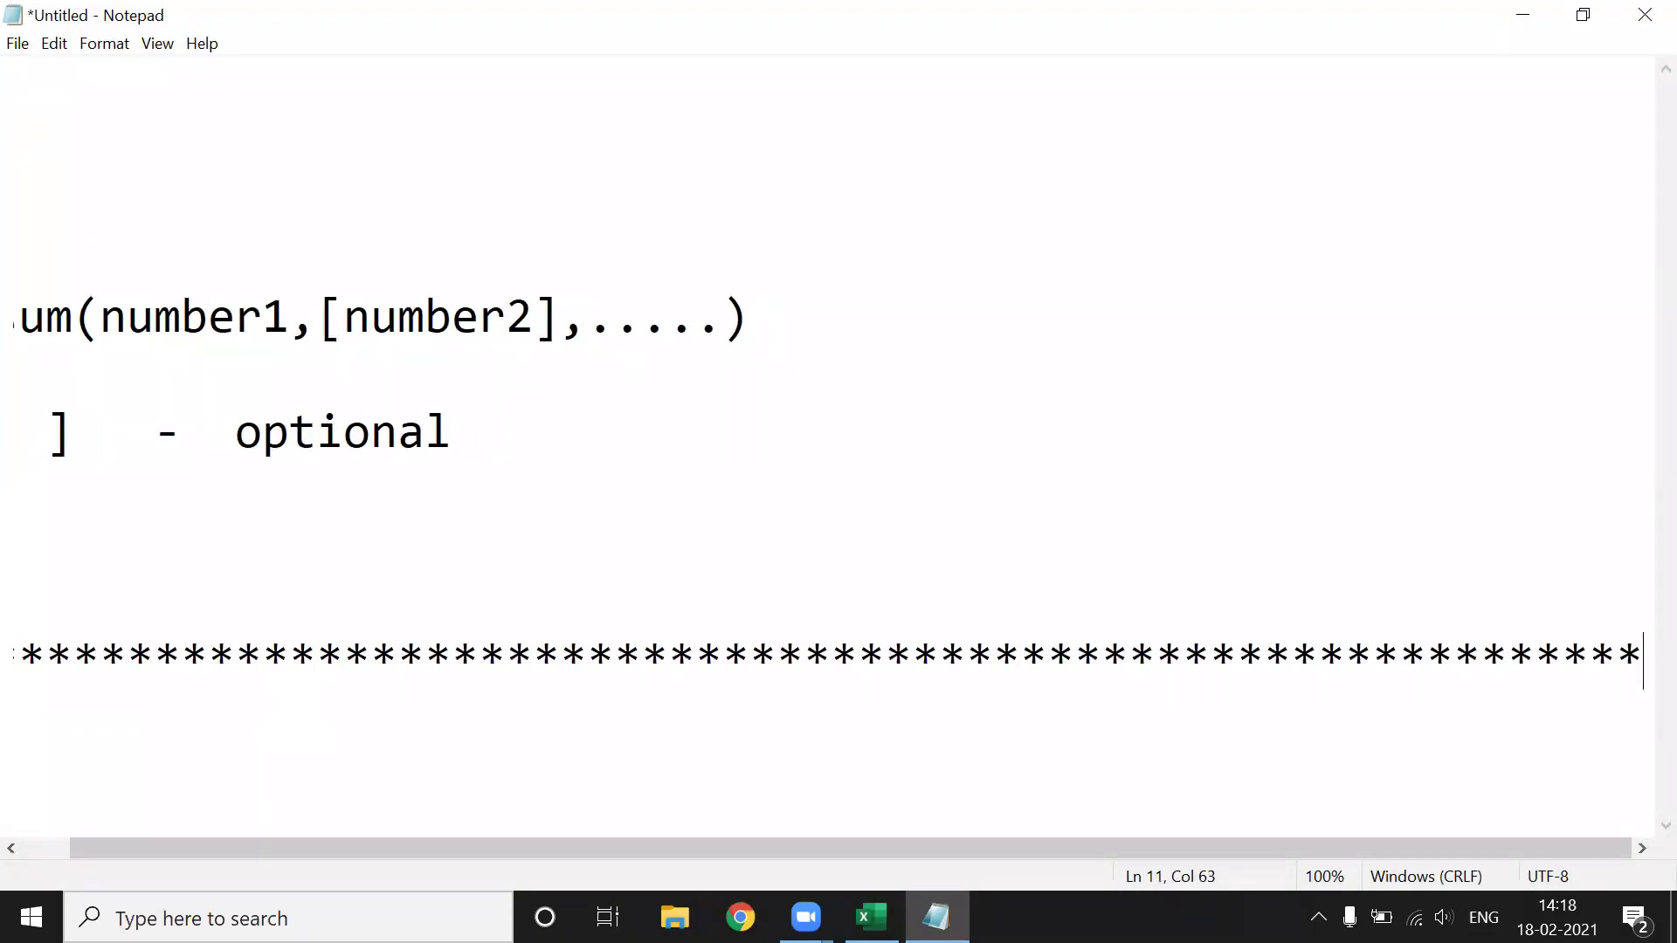
pyautogui.press('Left')
pyautogui.press('Left')
pyautogui.press('Left')
pyautogui.press('Left')
pyautogui.press('Left')
pyautogui.press('Left')
pyautogui.press('Left')
pyautogui.press('Left')
pyautogui.press('Left')
pyautogui.press('Left')
pyautogui.press('Left')
pyautogui.press('Left')
pyautogui.press('Left')
pyautogui.press('Left')
pyautogui.press('Left')
pyautogui.press('Left')
pyautogui.press('Up')
pyautogui.press('Up')
pyautogui.press('Up')
pyautogui.press('Left')
pyautogui.press('Left')
pyautogui.press('Left')
pyautogui.click(34, 734)
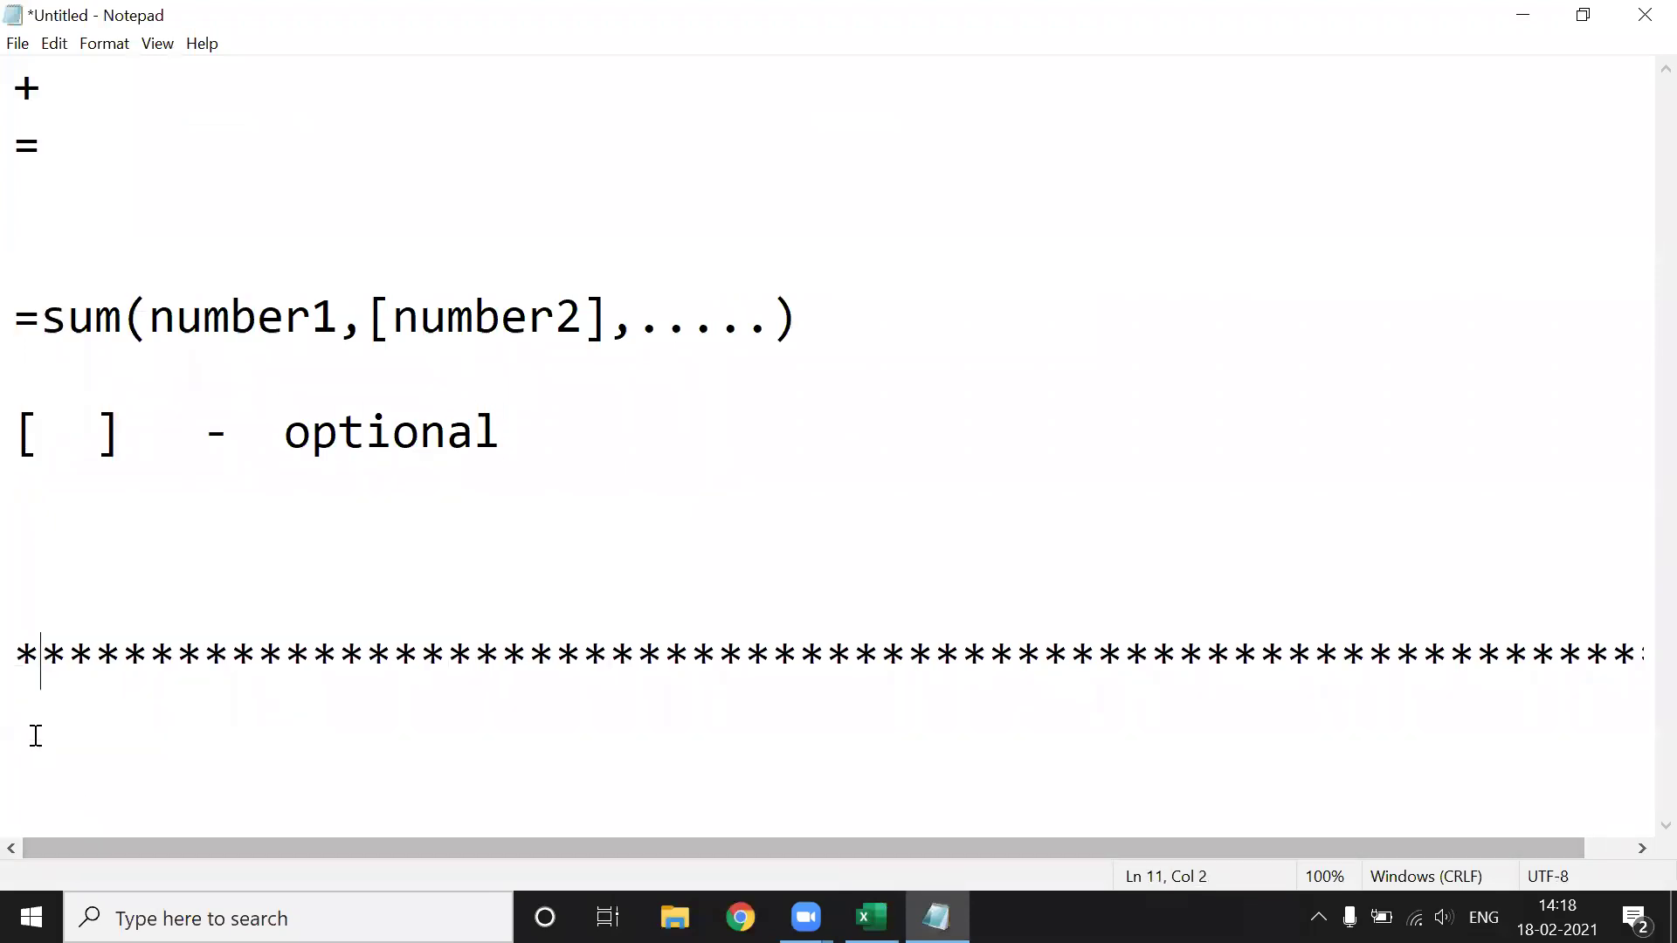
pyautogui.hscroll(1, 37, 745)
pyautogui.moveTo(180, 849); pyautogui.dragTo(33, 852)
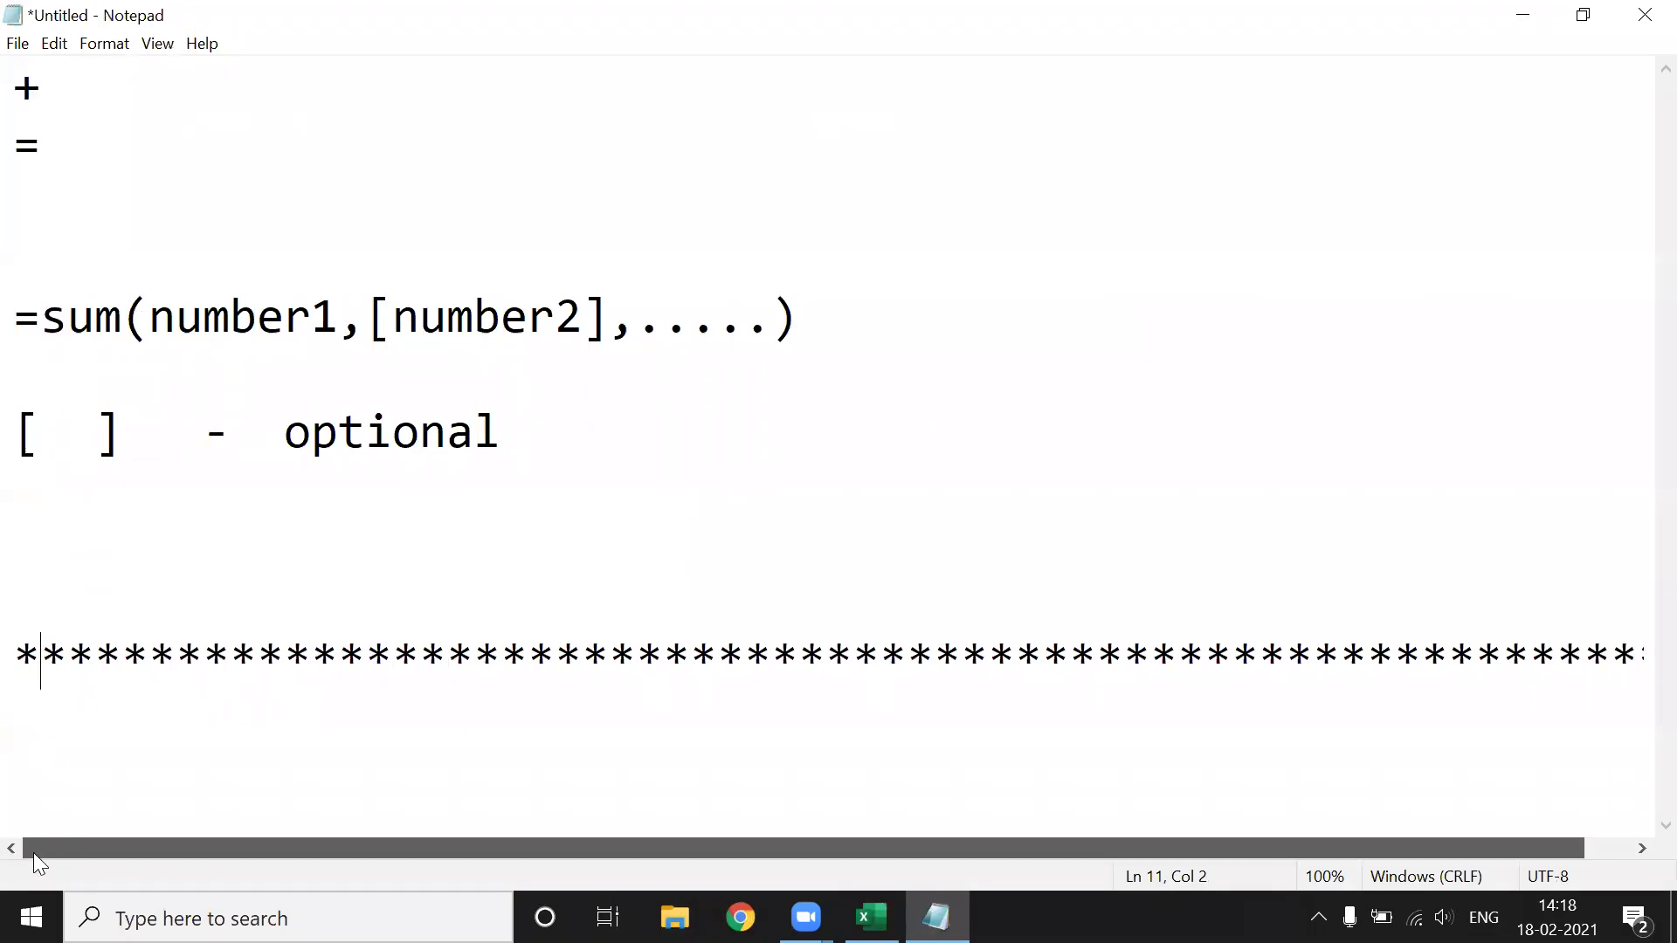
pyautogui.doubleClick(37, 743)
pyautogui.click(38, 740)
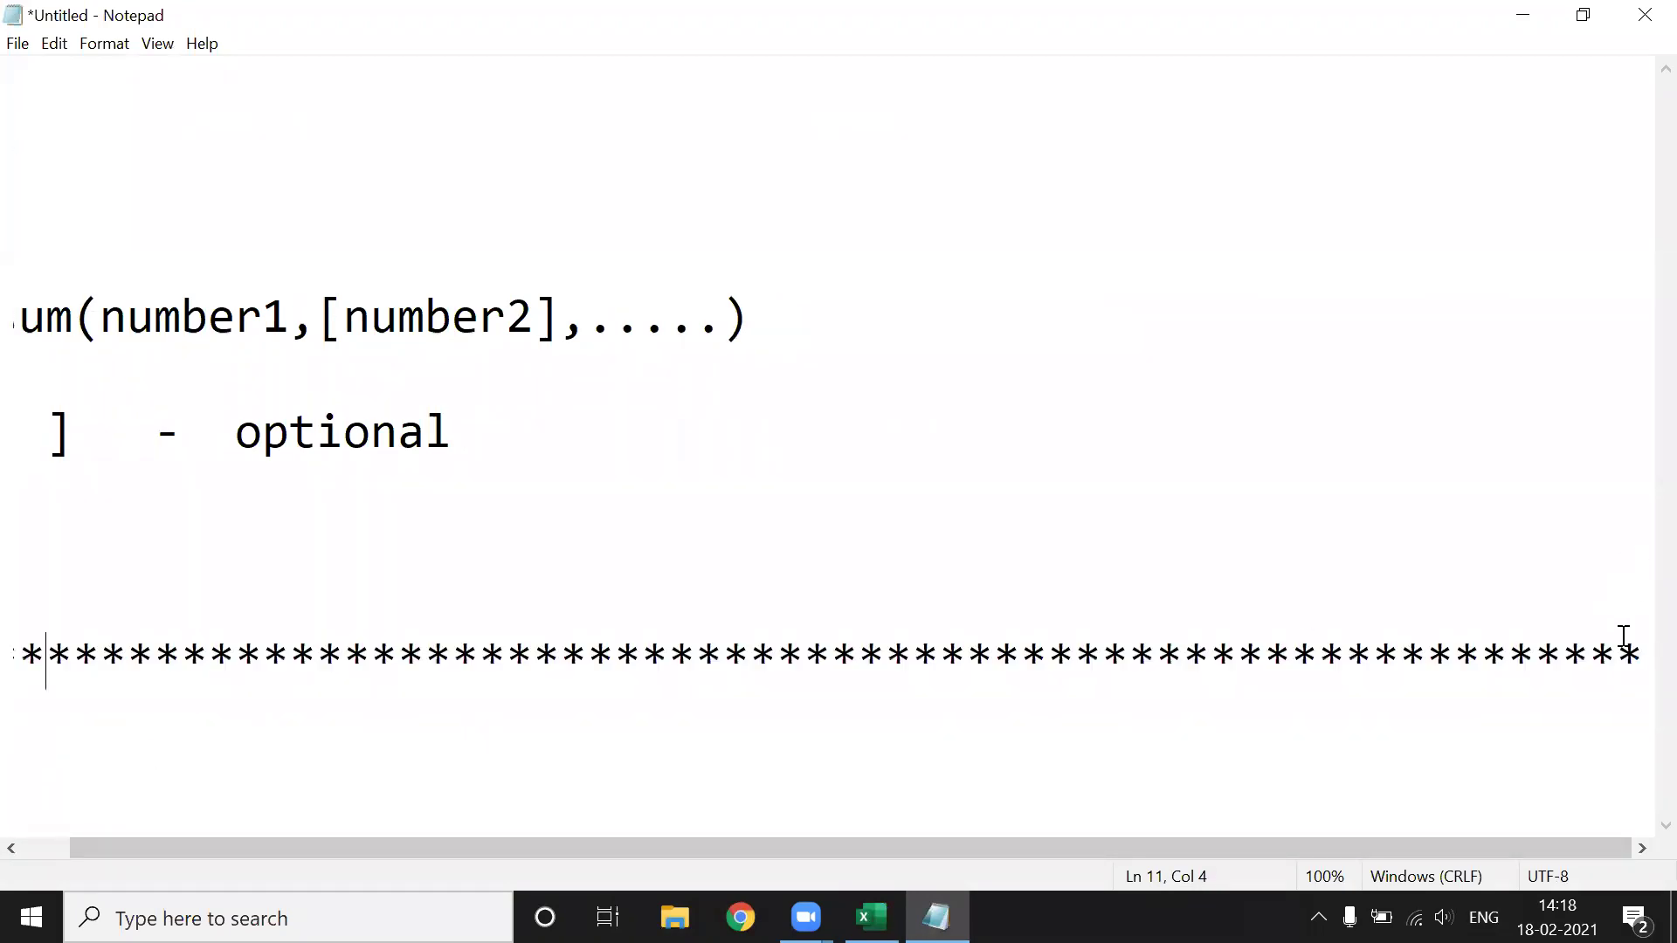
# Turn on Word Wrap, delete the wrapped leftover asterisks, and type 'mathamatical function:'.
pyautogui.click(98, 43)
pyautogui.click(140, 67)
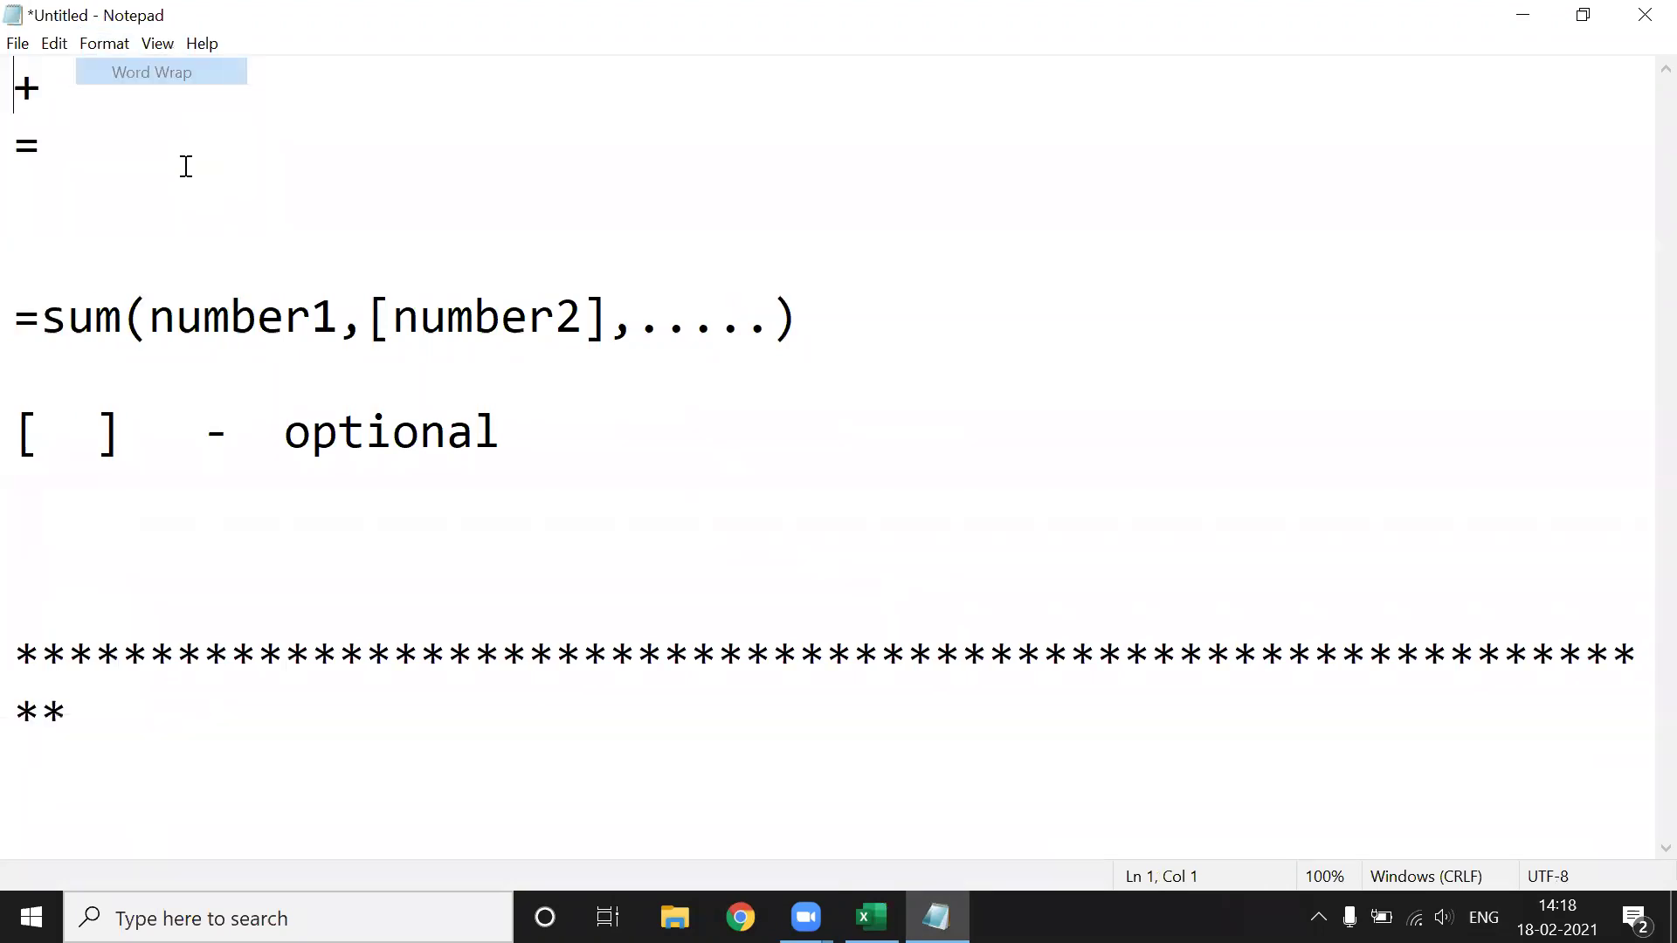
pyautogui.doubleClick(18, 720)
pyautogui.press('BackSpace')
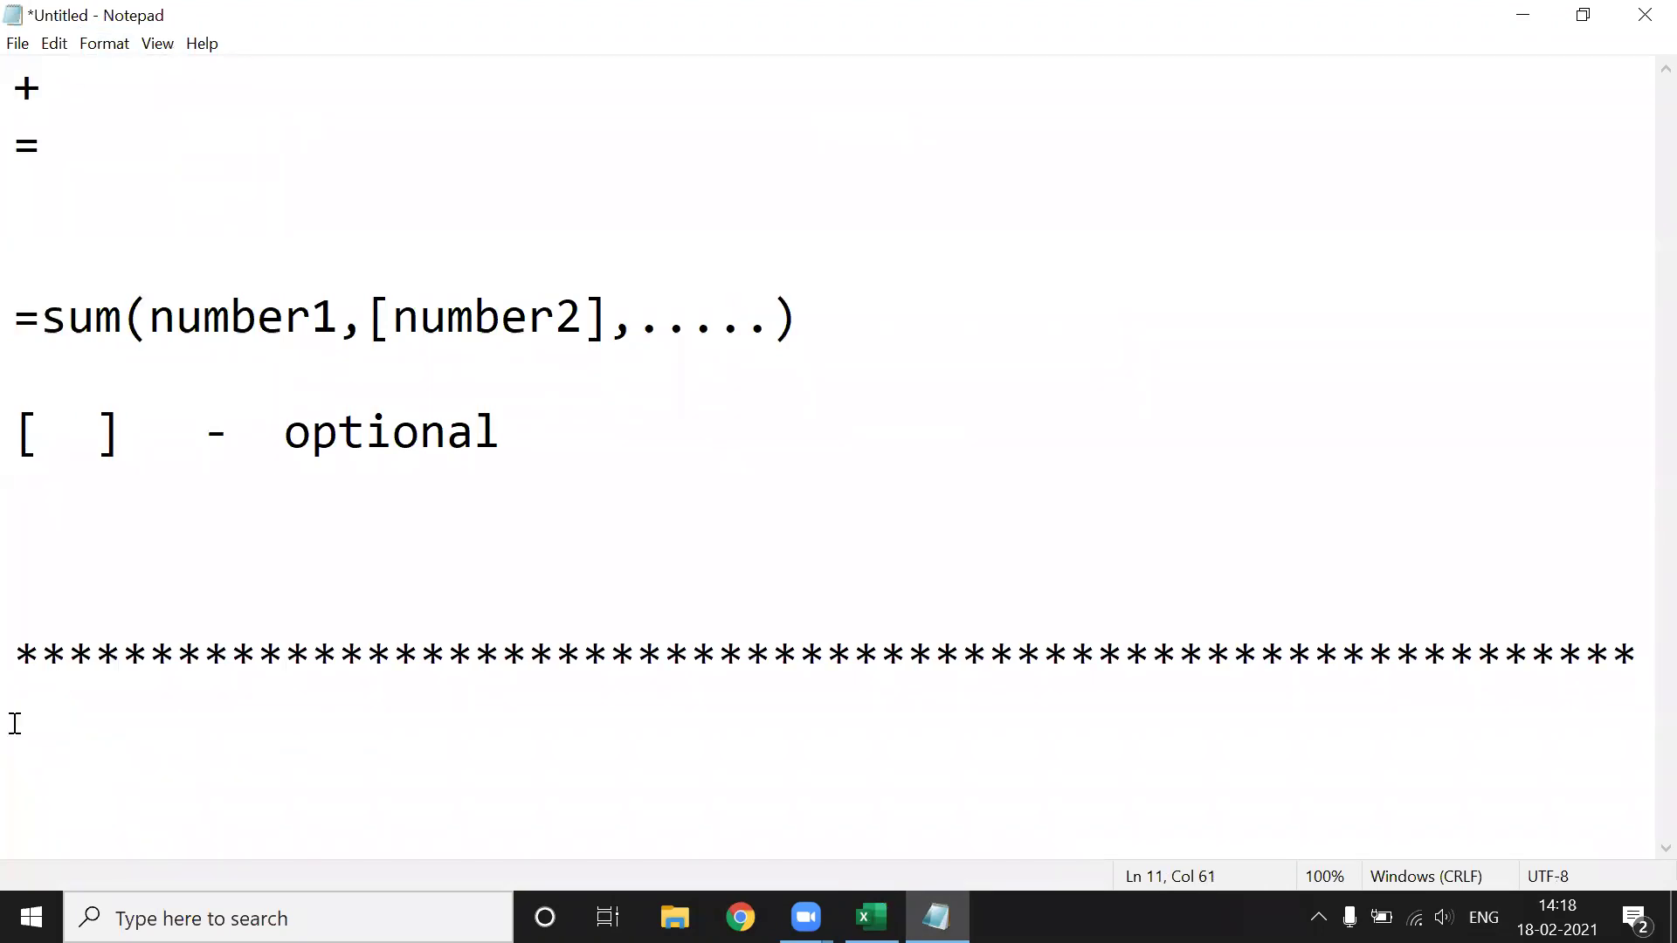
pyautogui.write('matha')
pyautogui.press('BackSpace')
pyautogui.press('BackSpace')
pyautogui.write('amatical function')
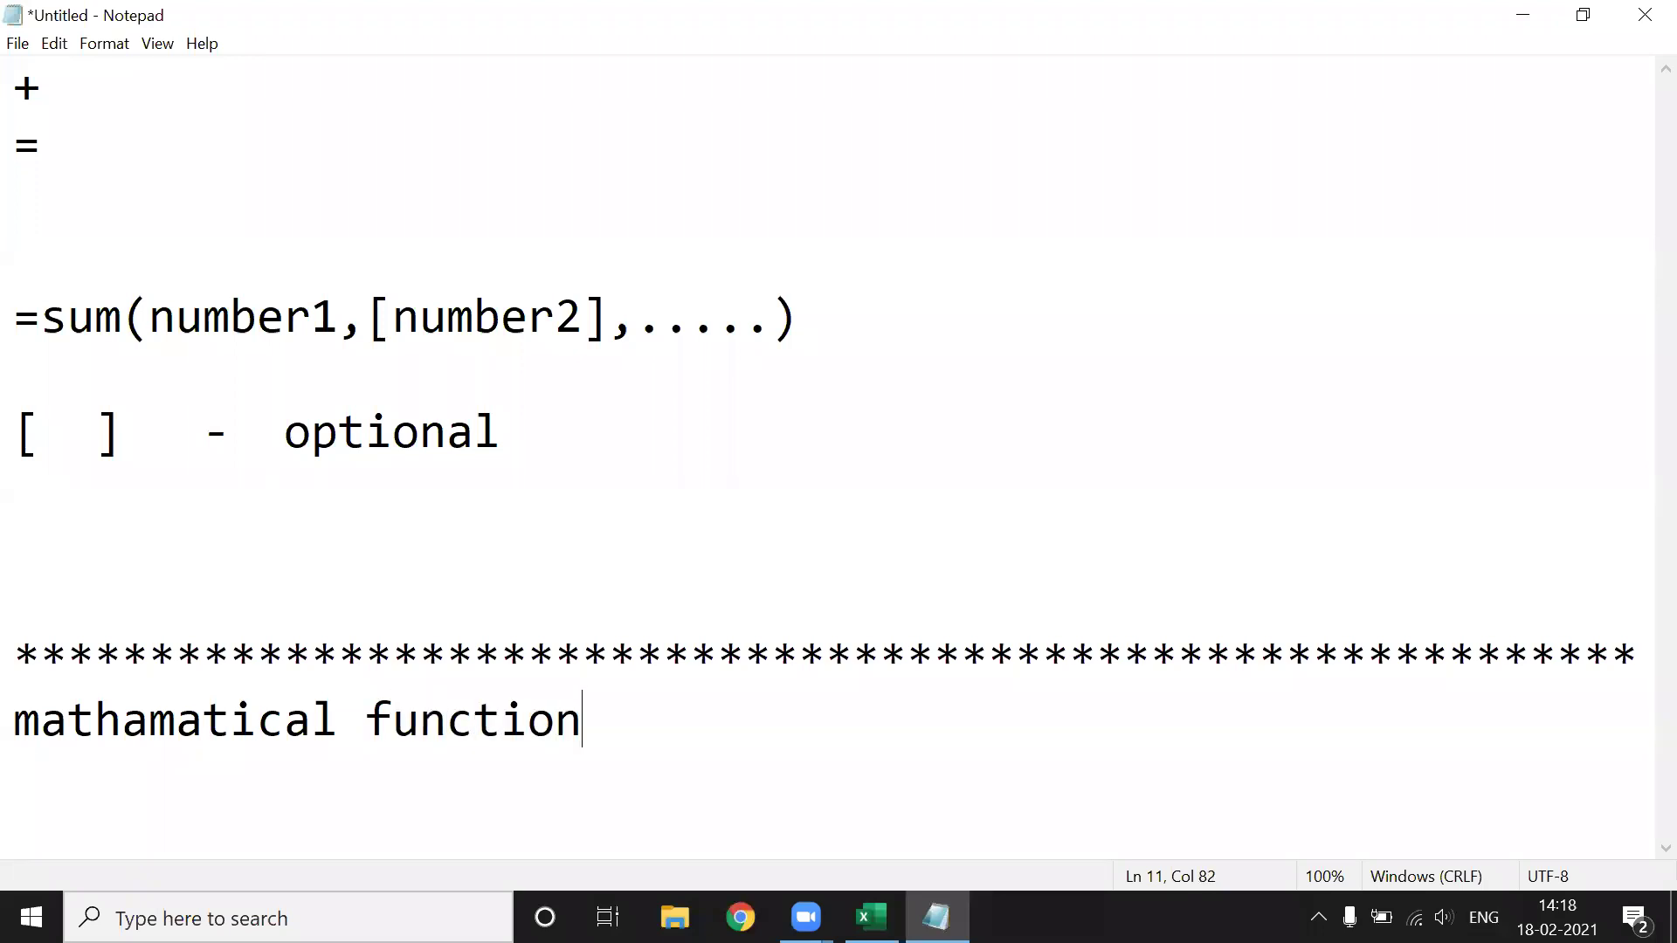
pyautogui.write(':')
# Under the heading, list sum, max, min and average on separate lines.
pyautogui.press('Return')
pyautogui.press('Return')
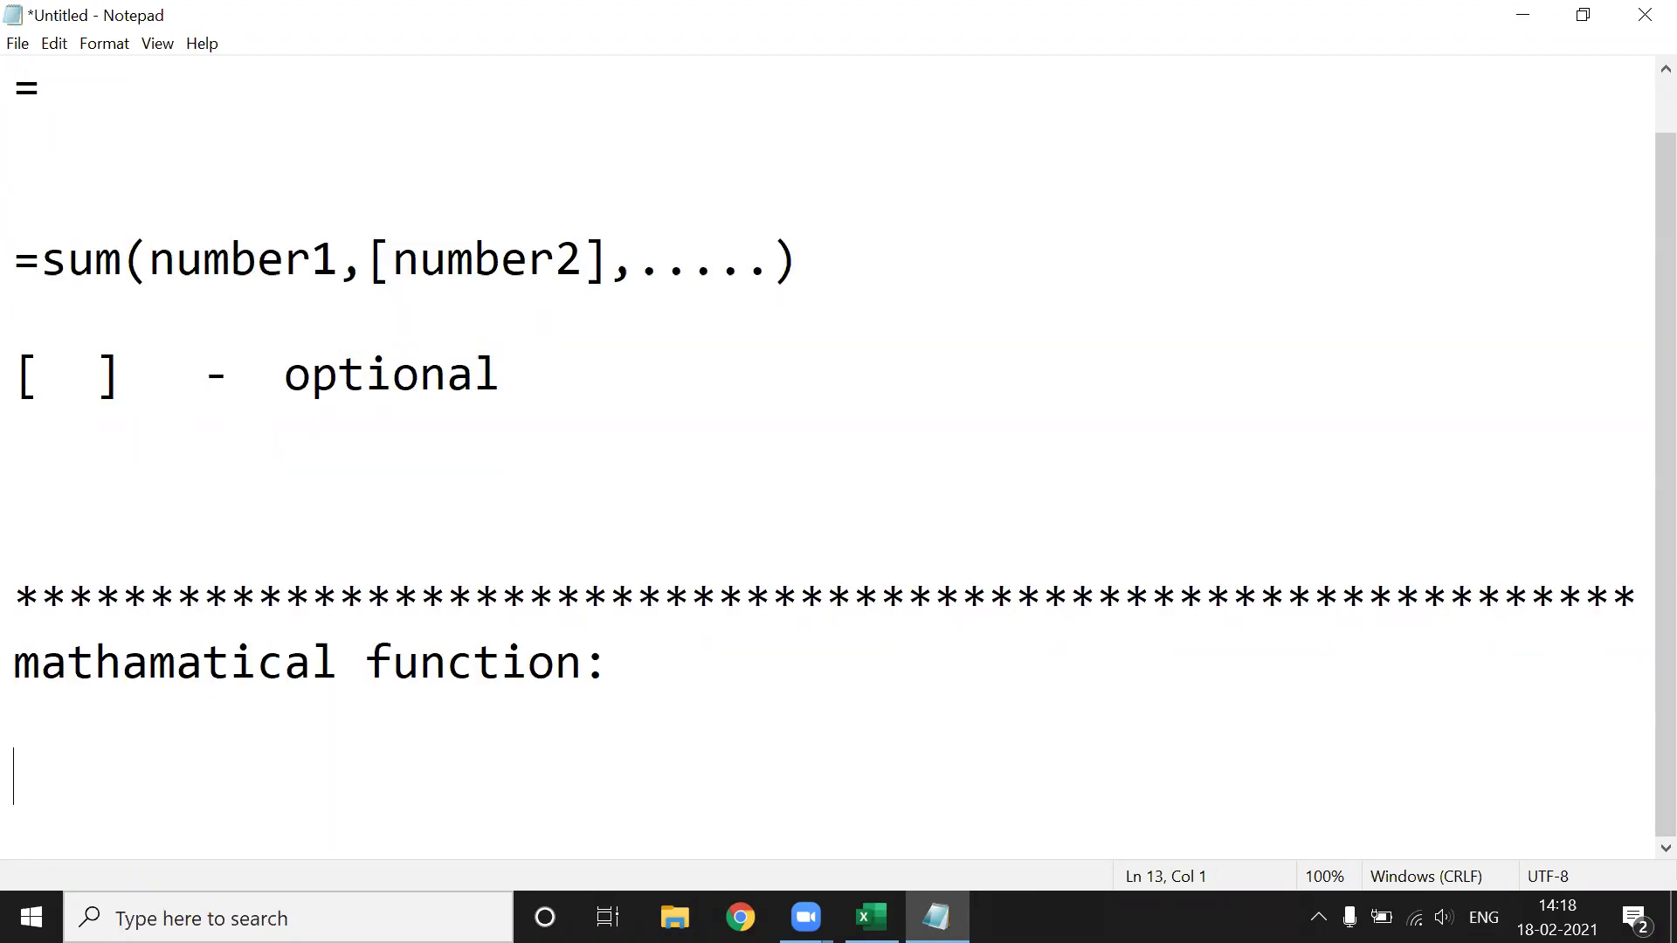
pyautogui.press('Return')
pyautogui.press('BackSpace')
pyautogui.write('sum')
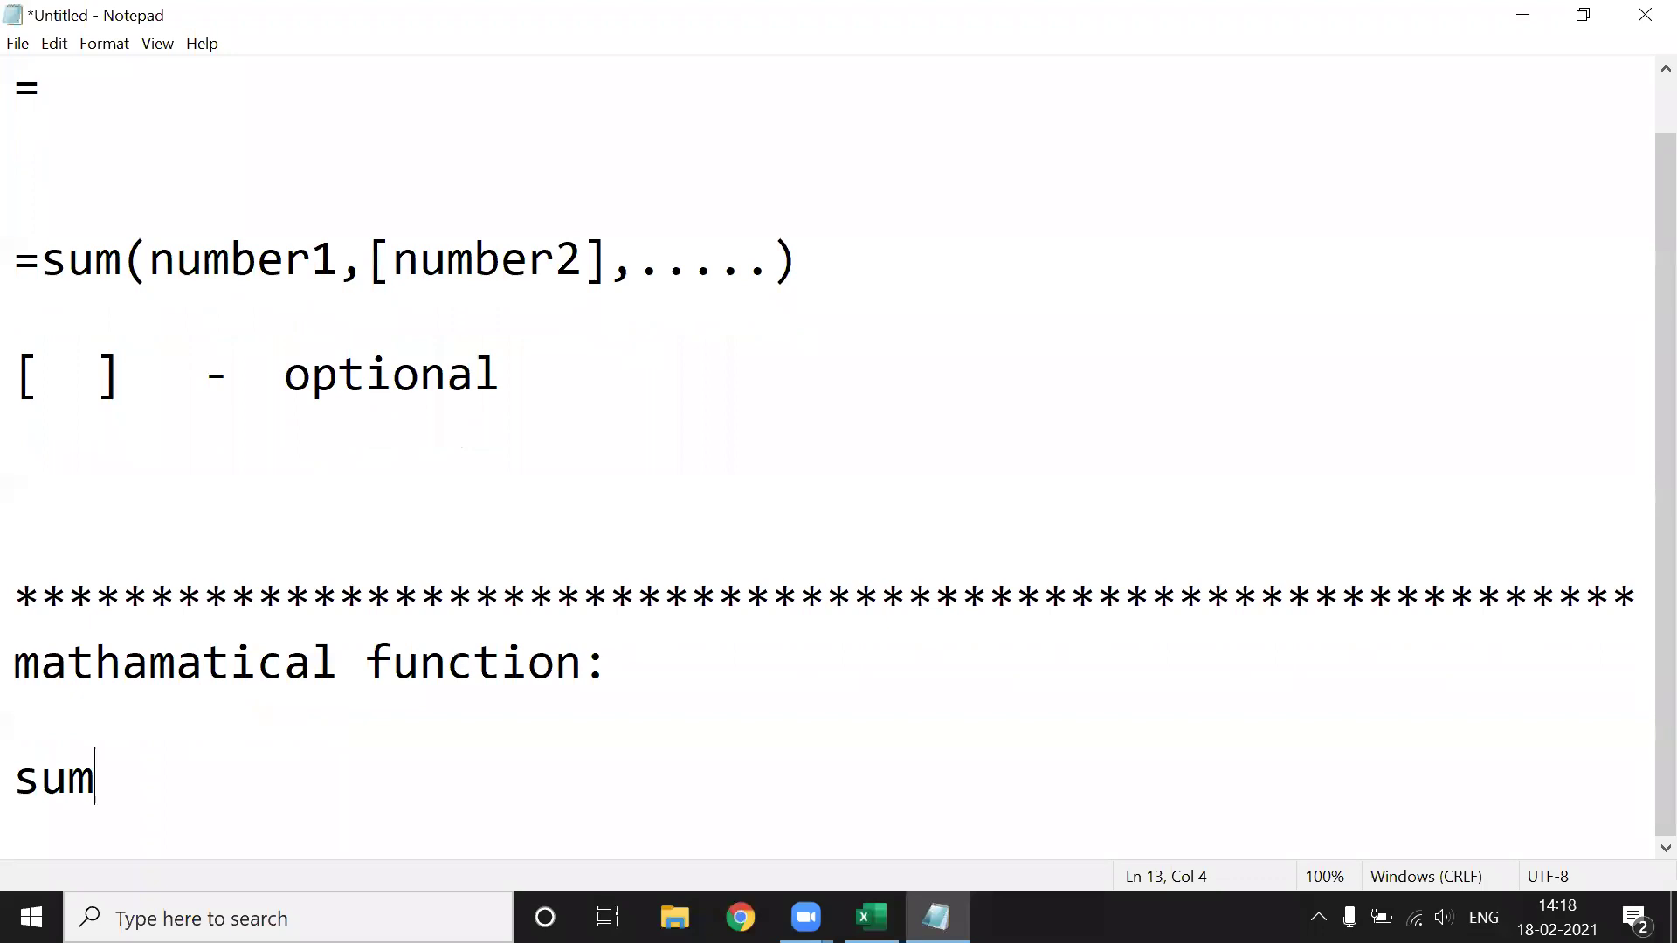
pyautogui.press('Return')
pyautogui.write('max')
pyautogui.press('Return')
pyautogui.write('min')
pyautogui.press('Return')
pyautogui.write('average')
pyautogui.press('Return')
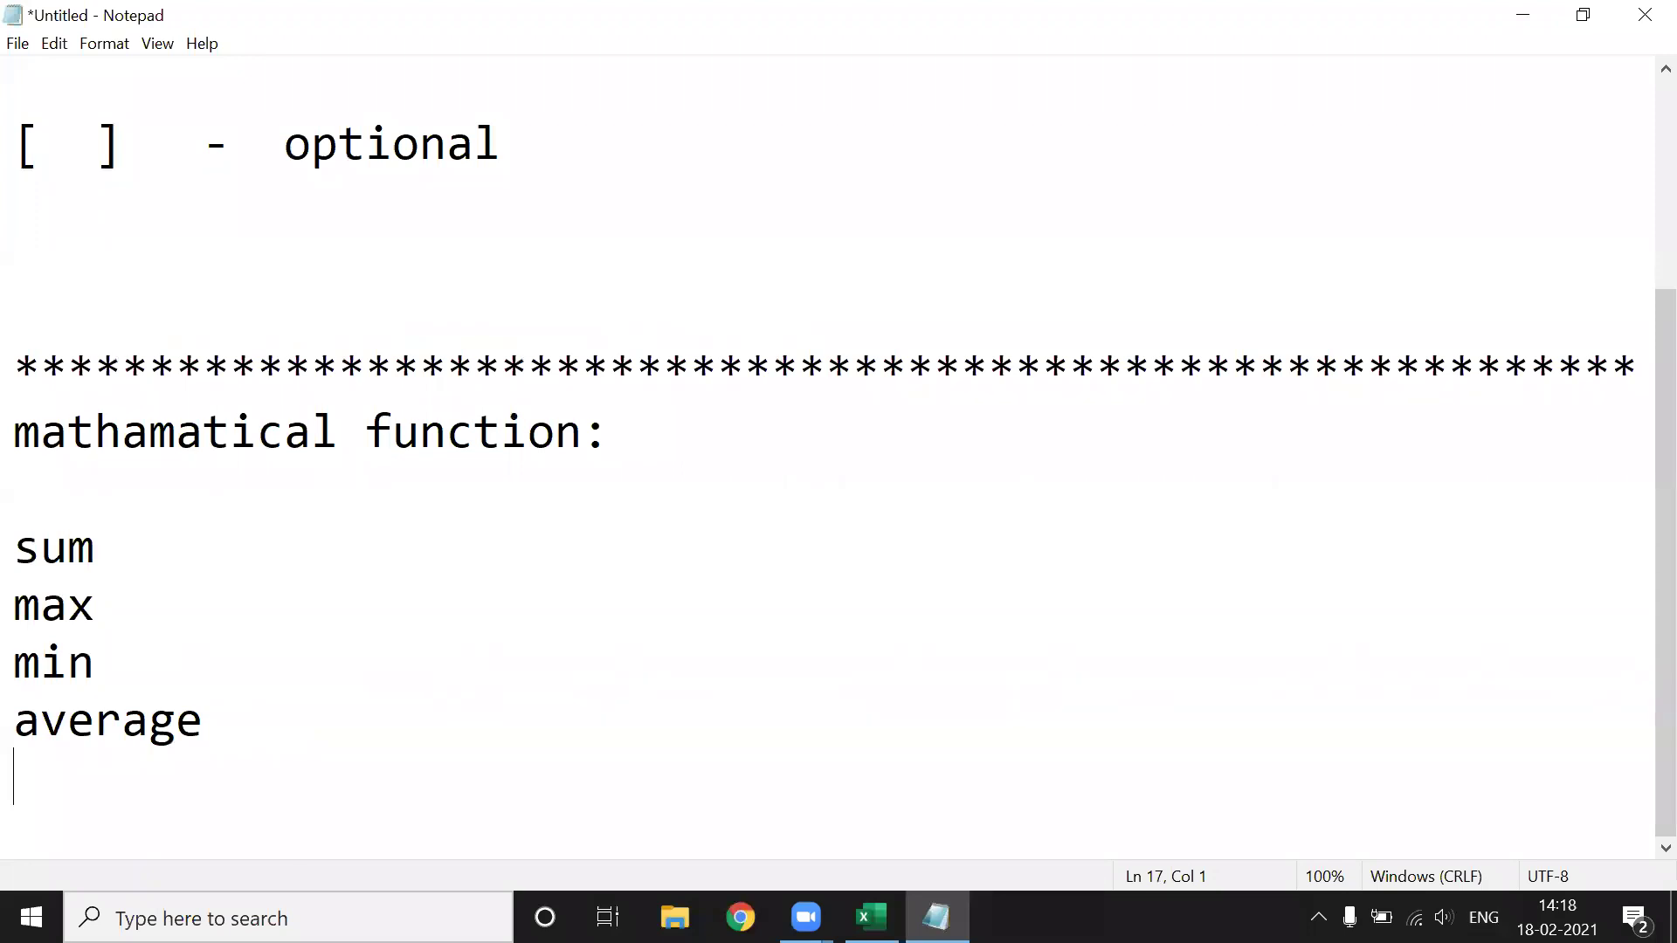
# Add round, trunc and mod, then insert floor on a new line after trunc.
pyautogui.write('round')
pyautogui.press('Return')
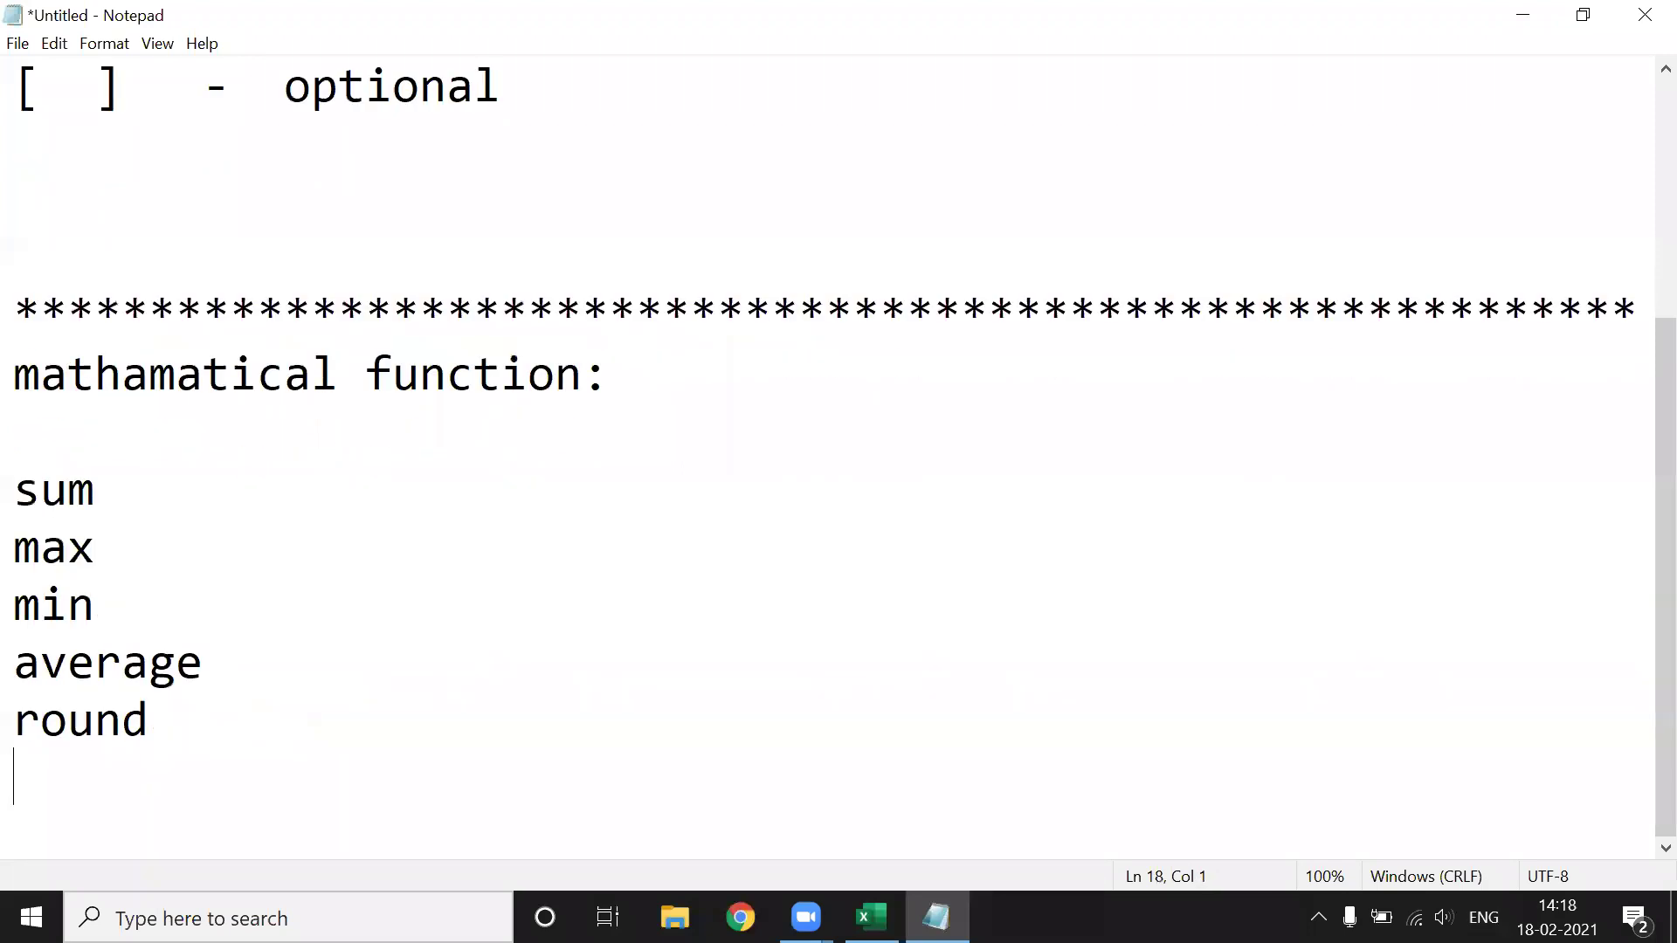
pyautogui.write('trunc')
pyautogui.press('Return')
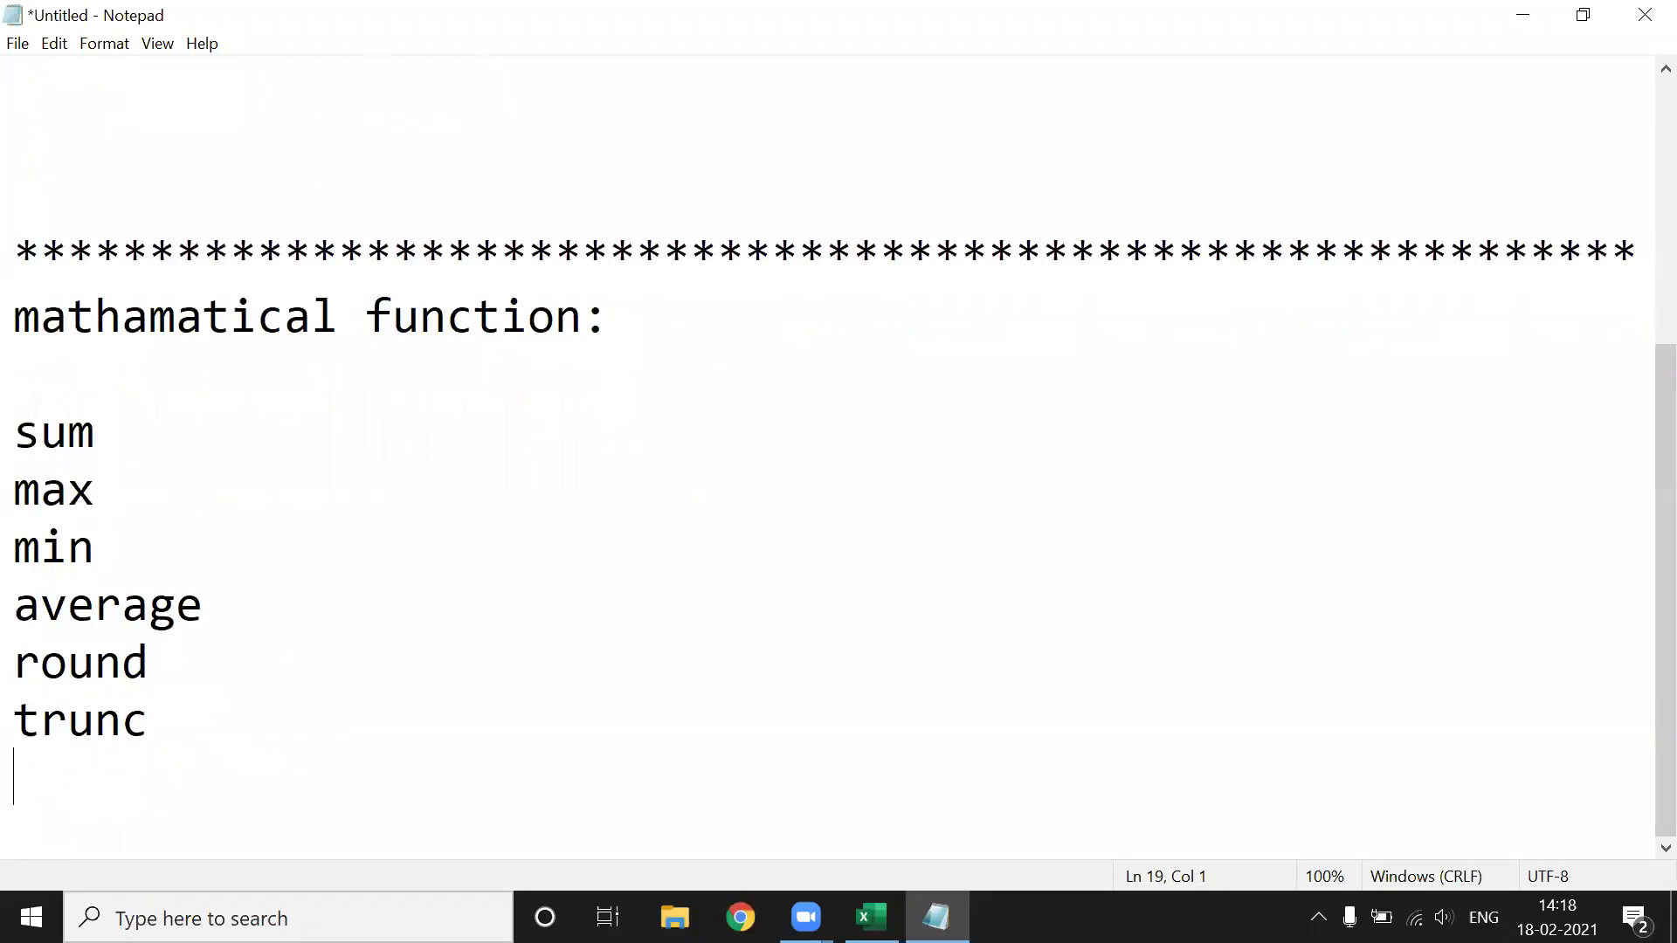
pyautogui.write('mod')
pyautogui.press('Return')
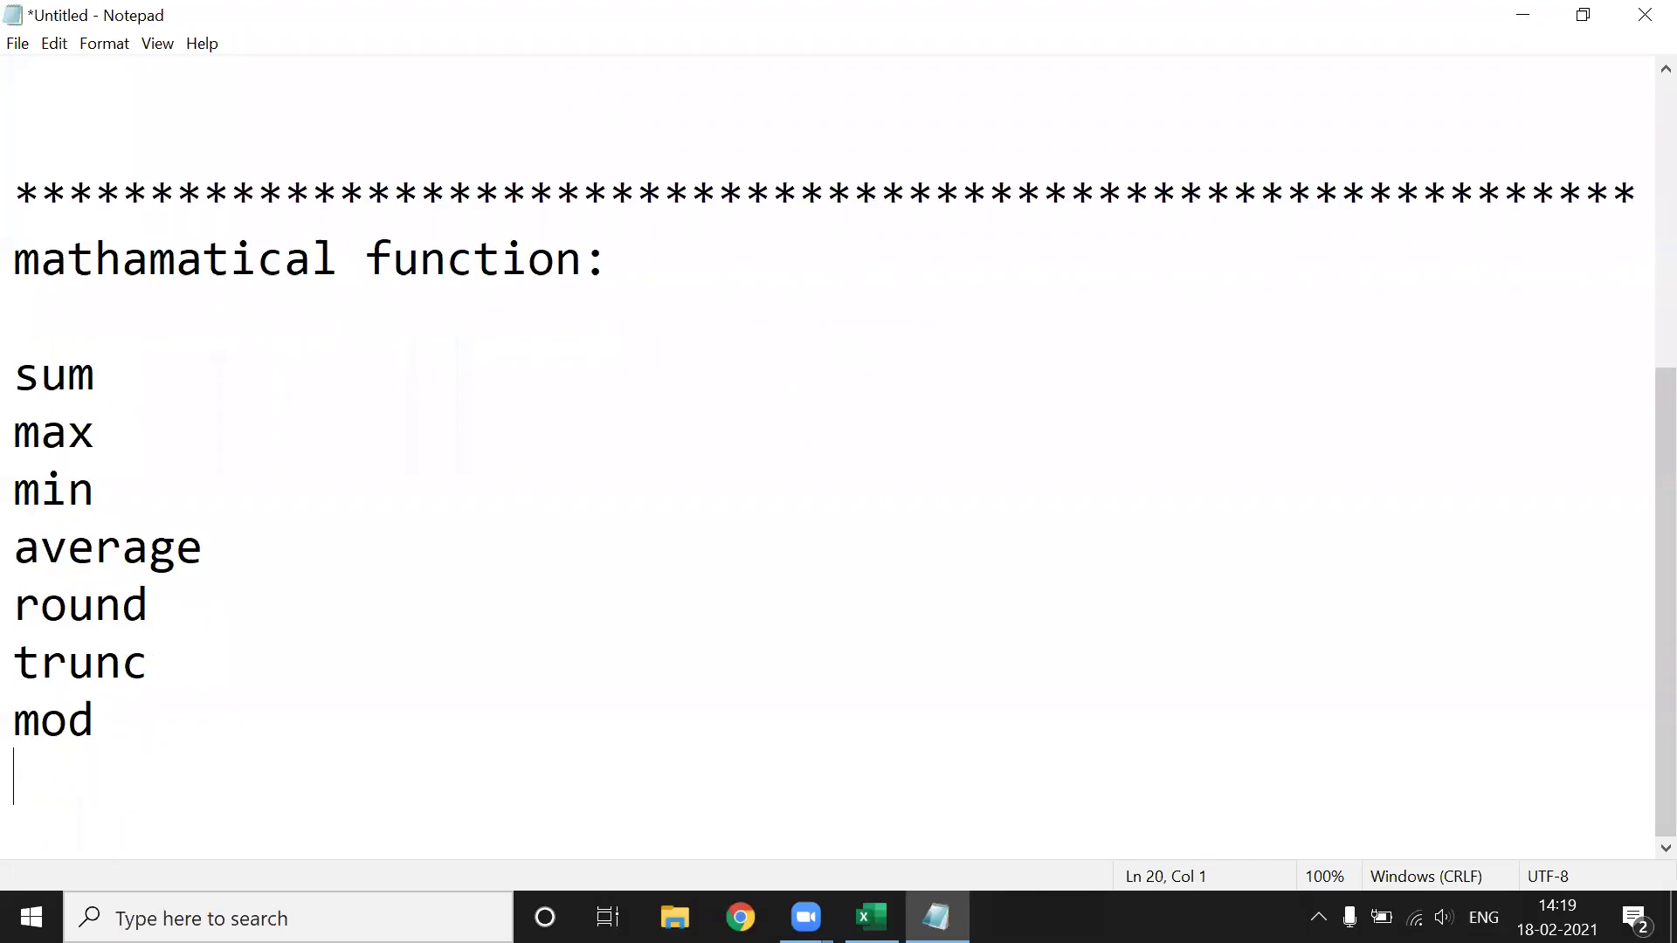
pyautogui.click(257, 635)
pyautogui.press('Return')
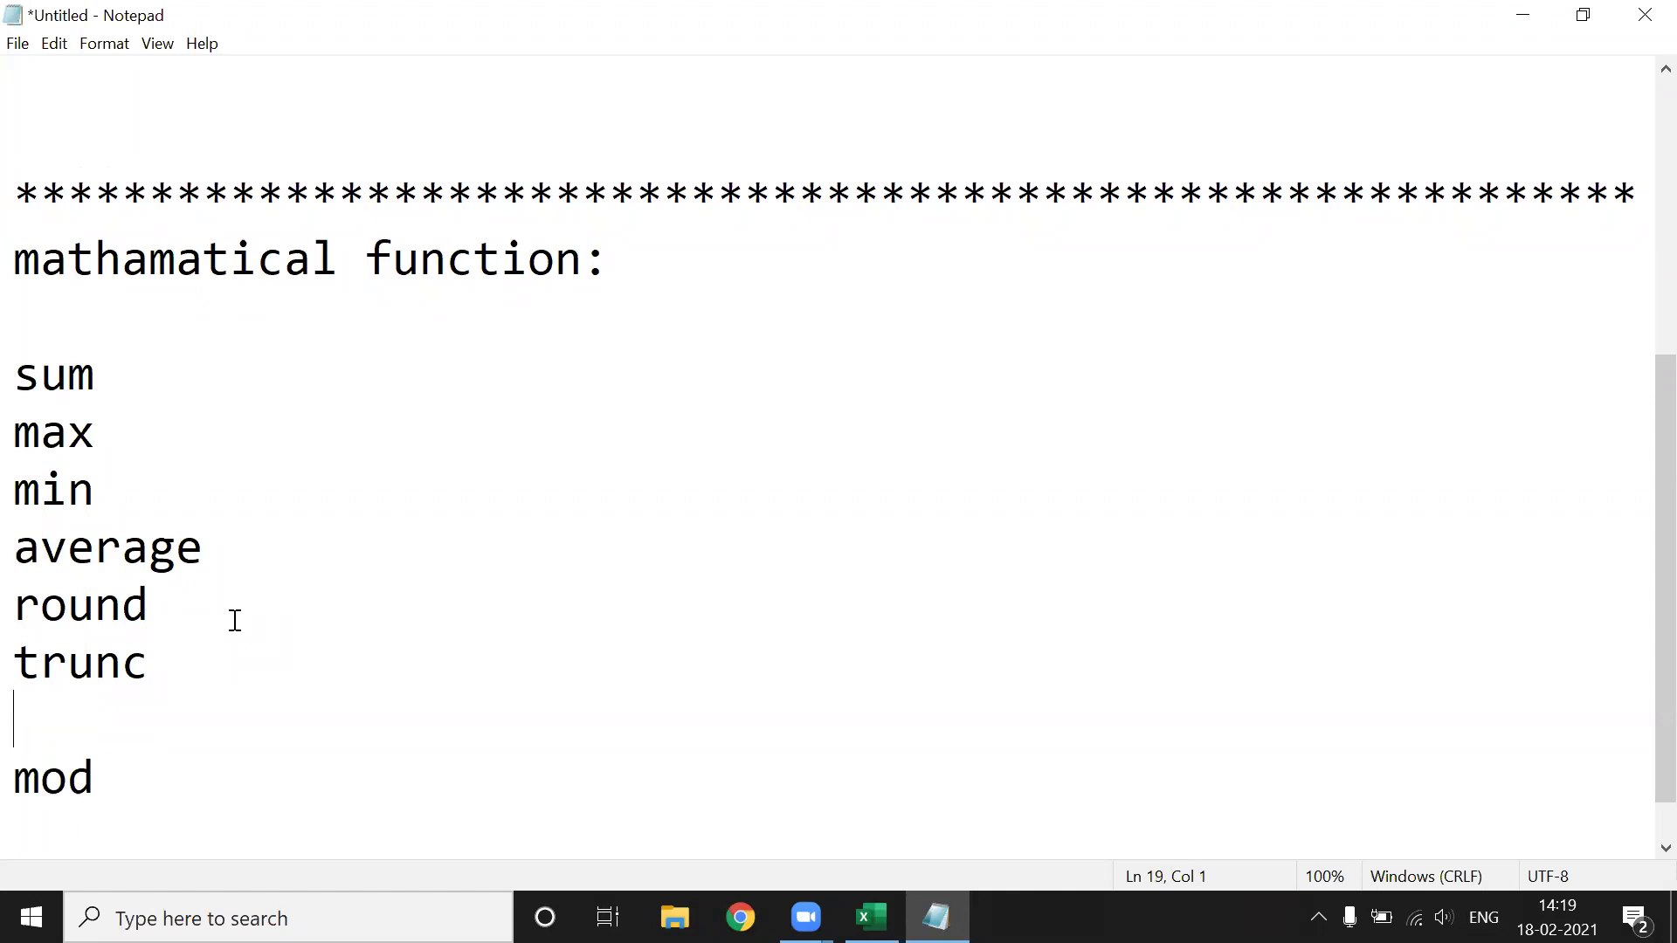
pyautogui.press('BackSpace')
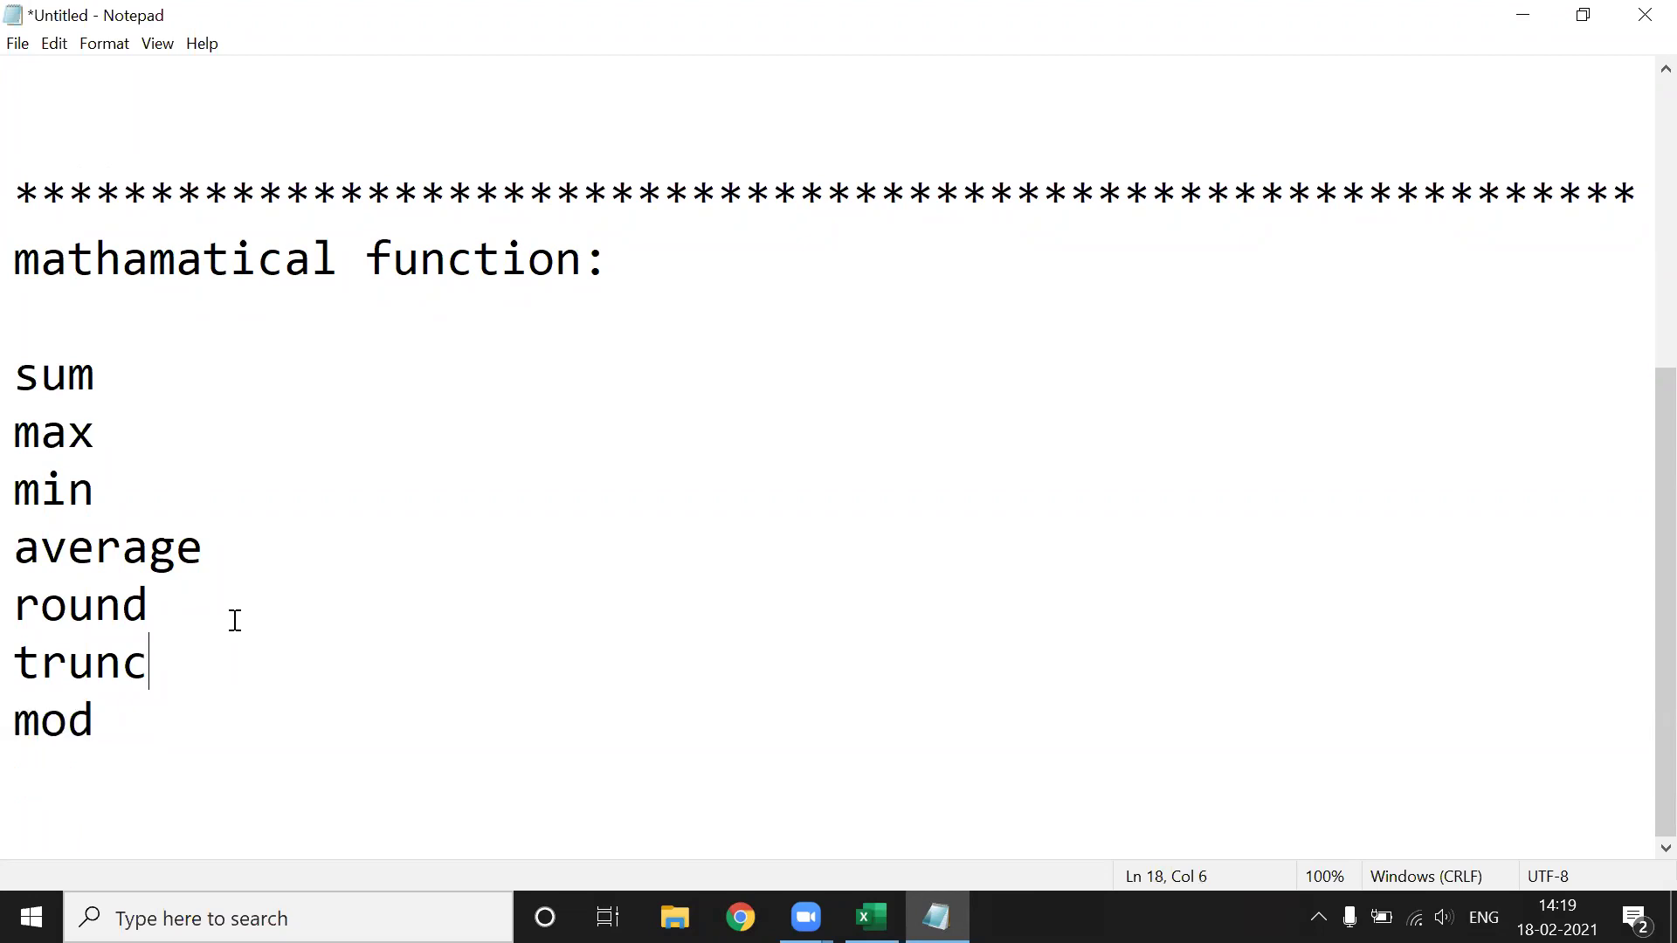
pyautogui.press('Return')
pyautogui.write('floor')
pyautogui.press('Return')
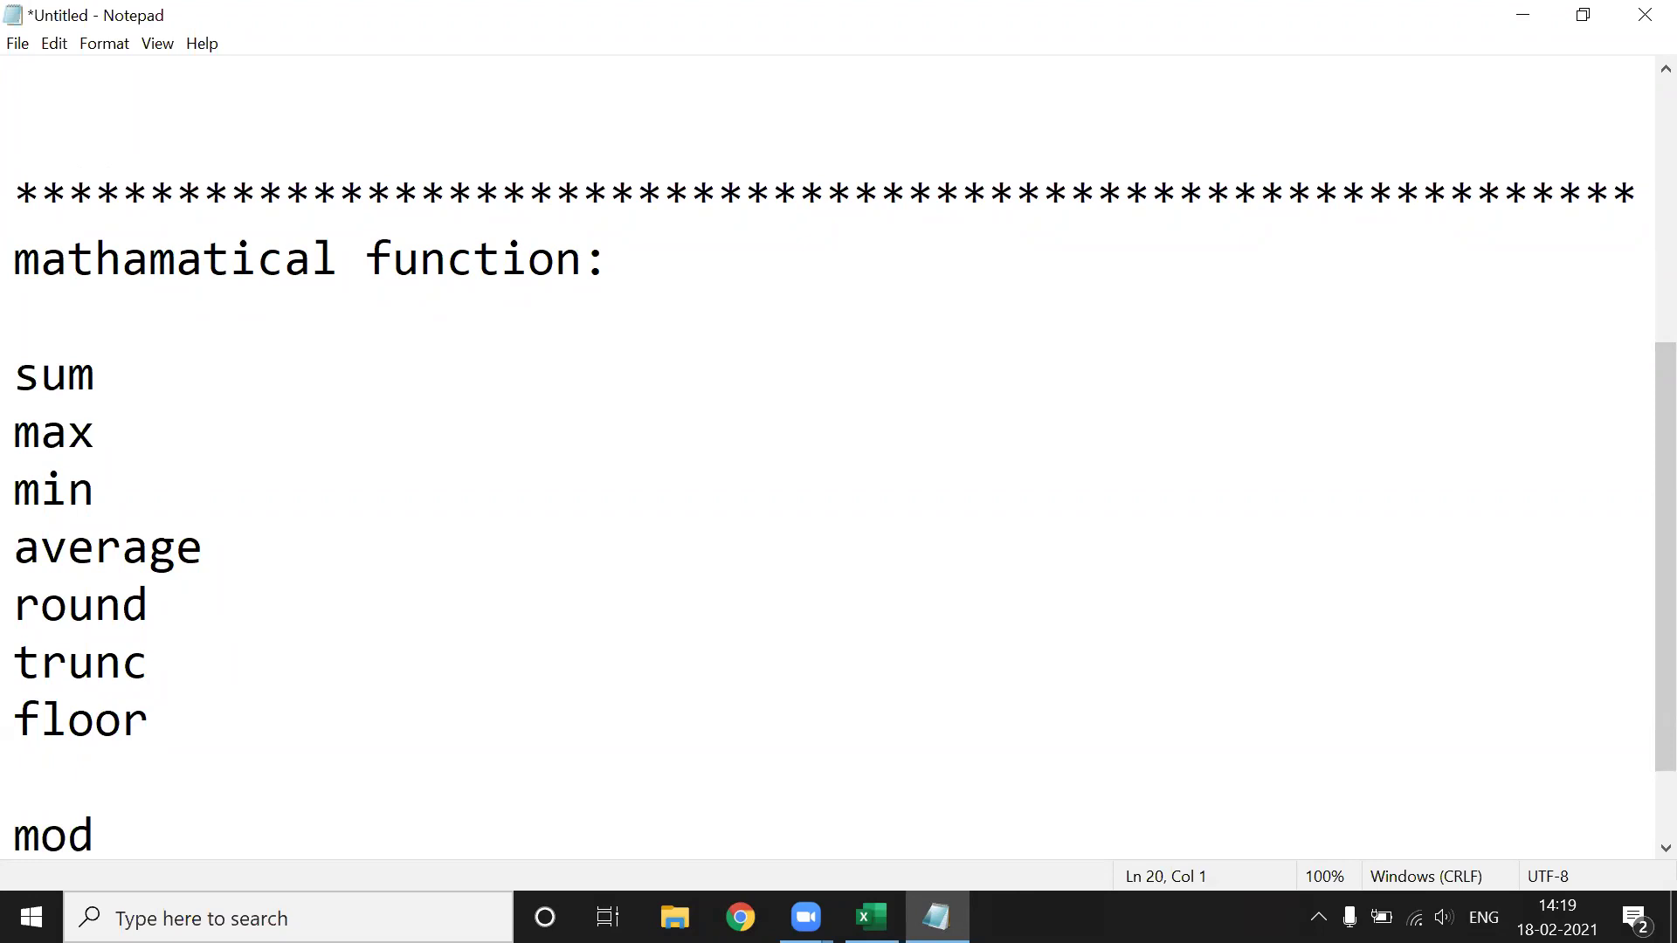
# Remove the blank line before mod and insert ceiling after trunc, fixing the typo.
pyautogui.press('Down')
pyautogui.press('BackSpace')
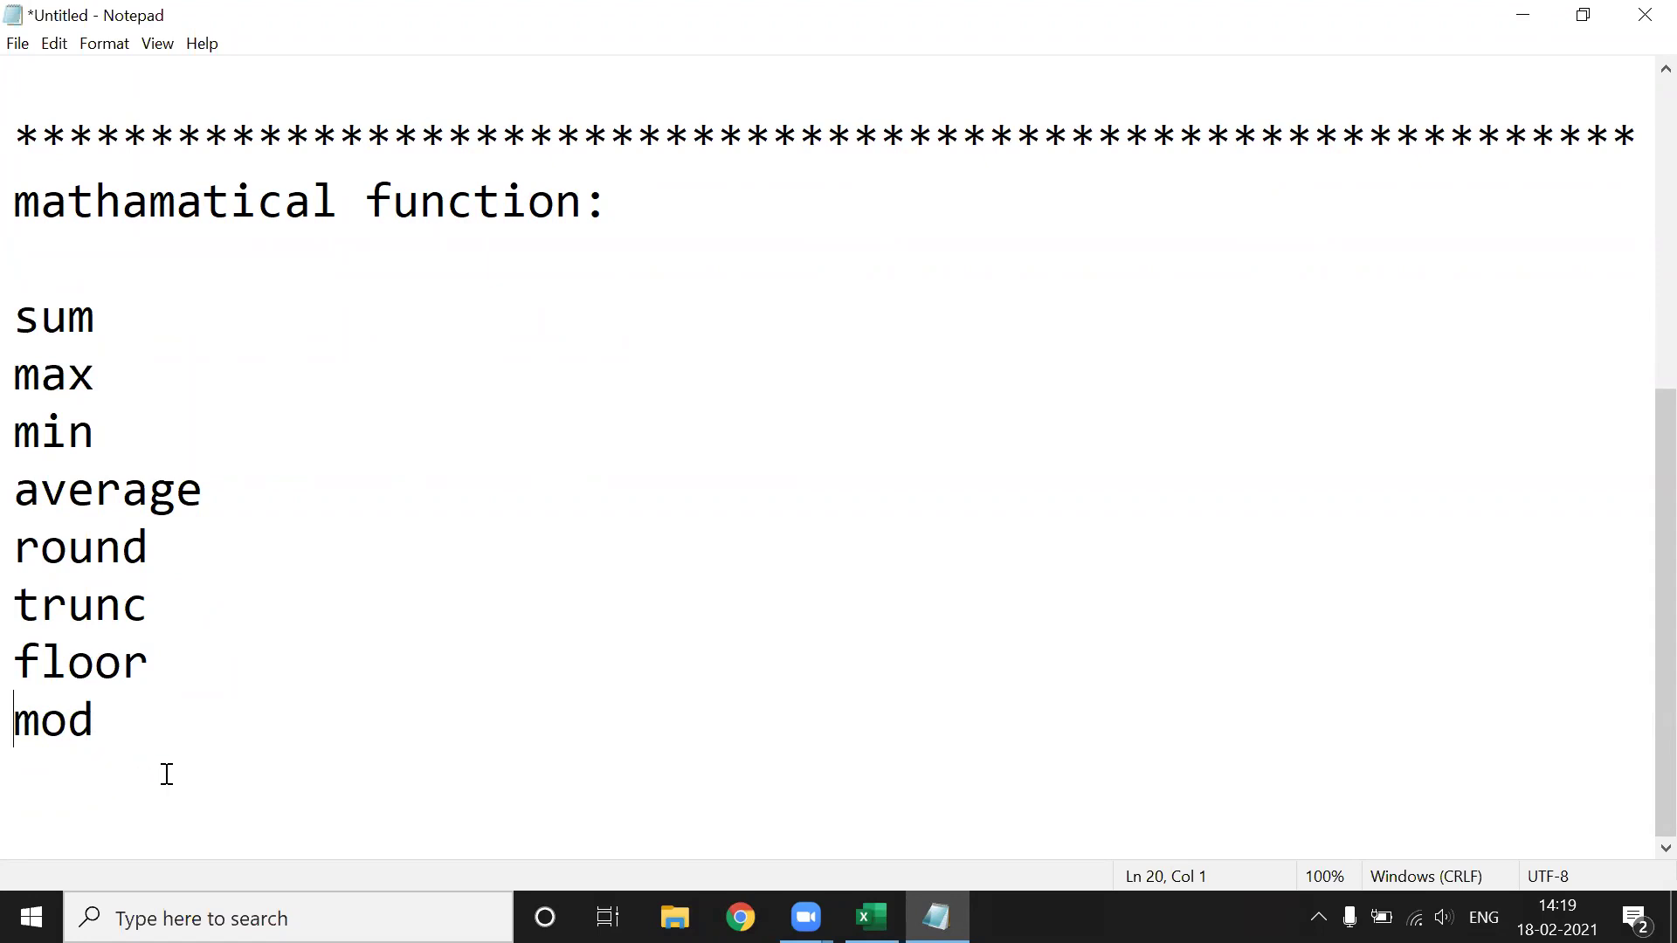
pyautogui.click(164, 624)
pyautogui.press('Return')
pyautogui.write('deiling')
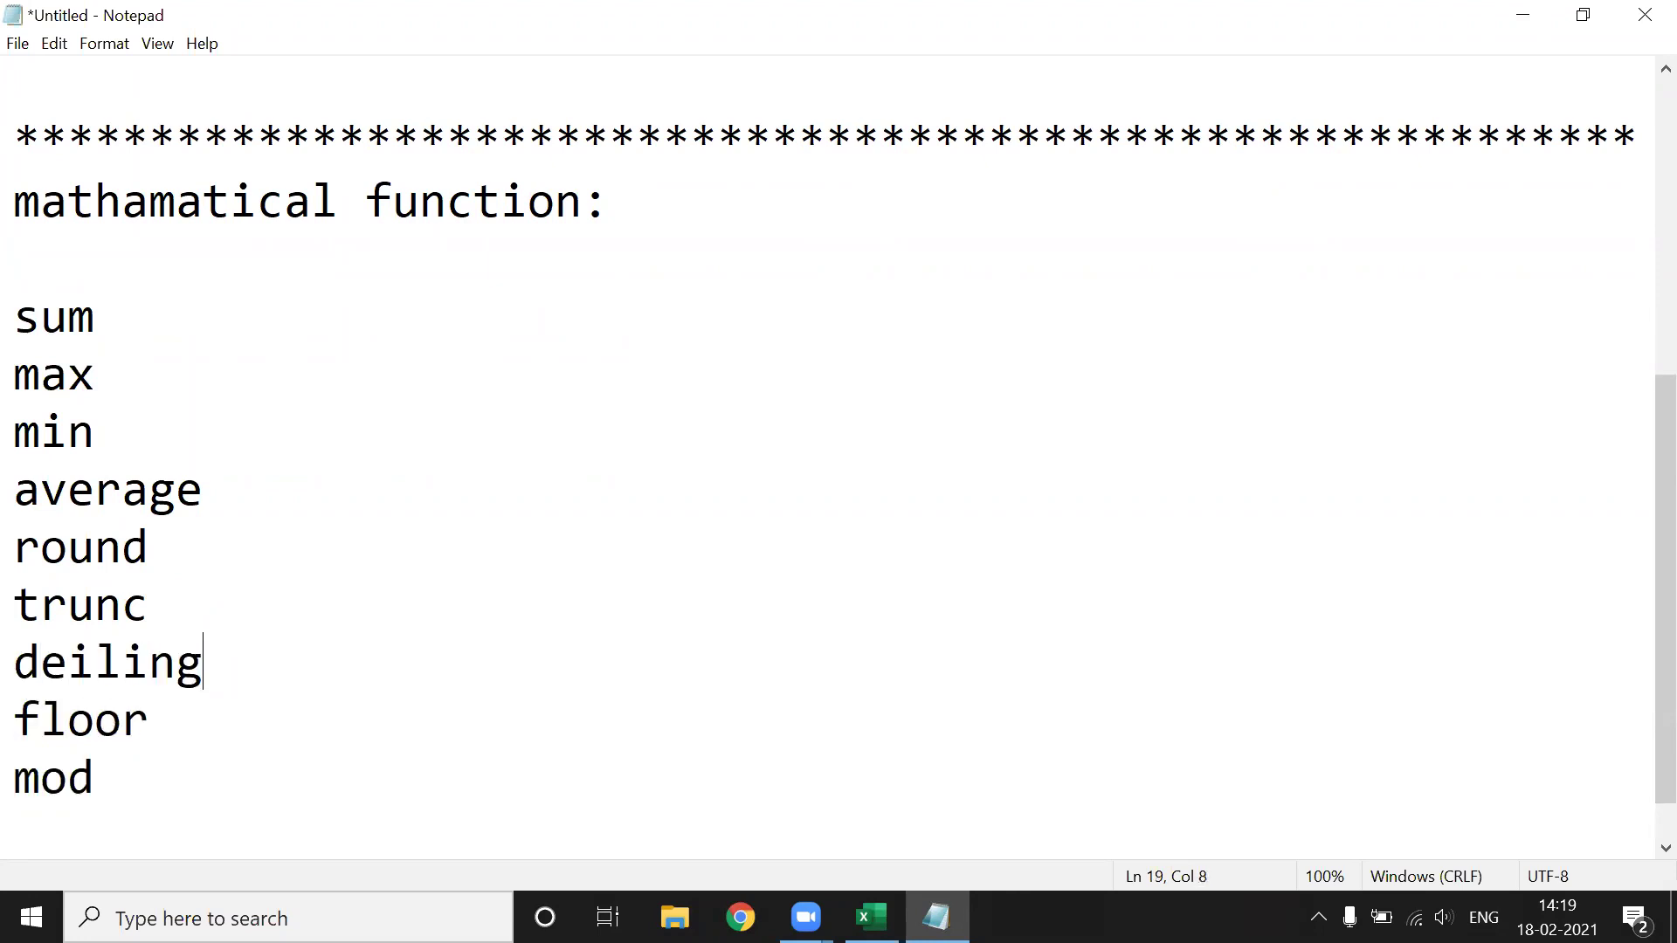
pyautogui.press('Left')
pyautogui.press('Left')
pyautogui.press('Left')
pyautogui.press('Left')
pyautogui.press('Left')
pyautogui.press('Left')
pyautogui.press('BackSpace')
pyautogui.write('c')
# Insert 'product' on a new line directly below sum in the function list.
pyautogui.click(141, 309)
pyautogui.press('Return')
pyautogui.write('pr')
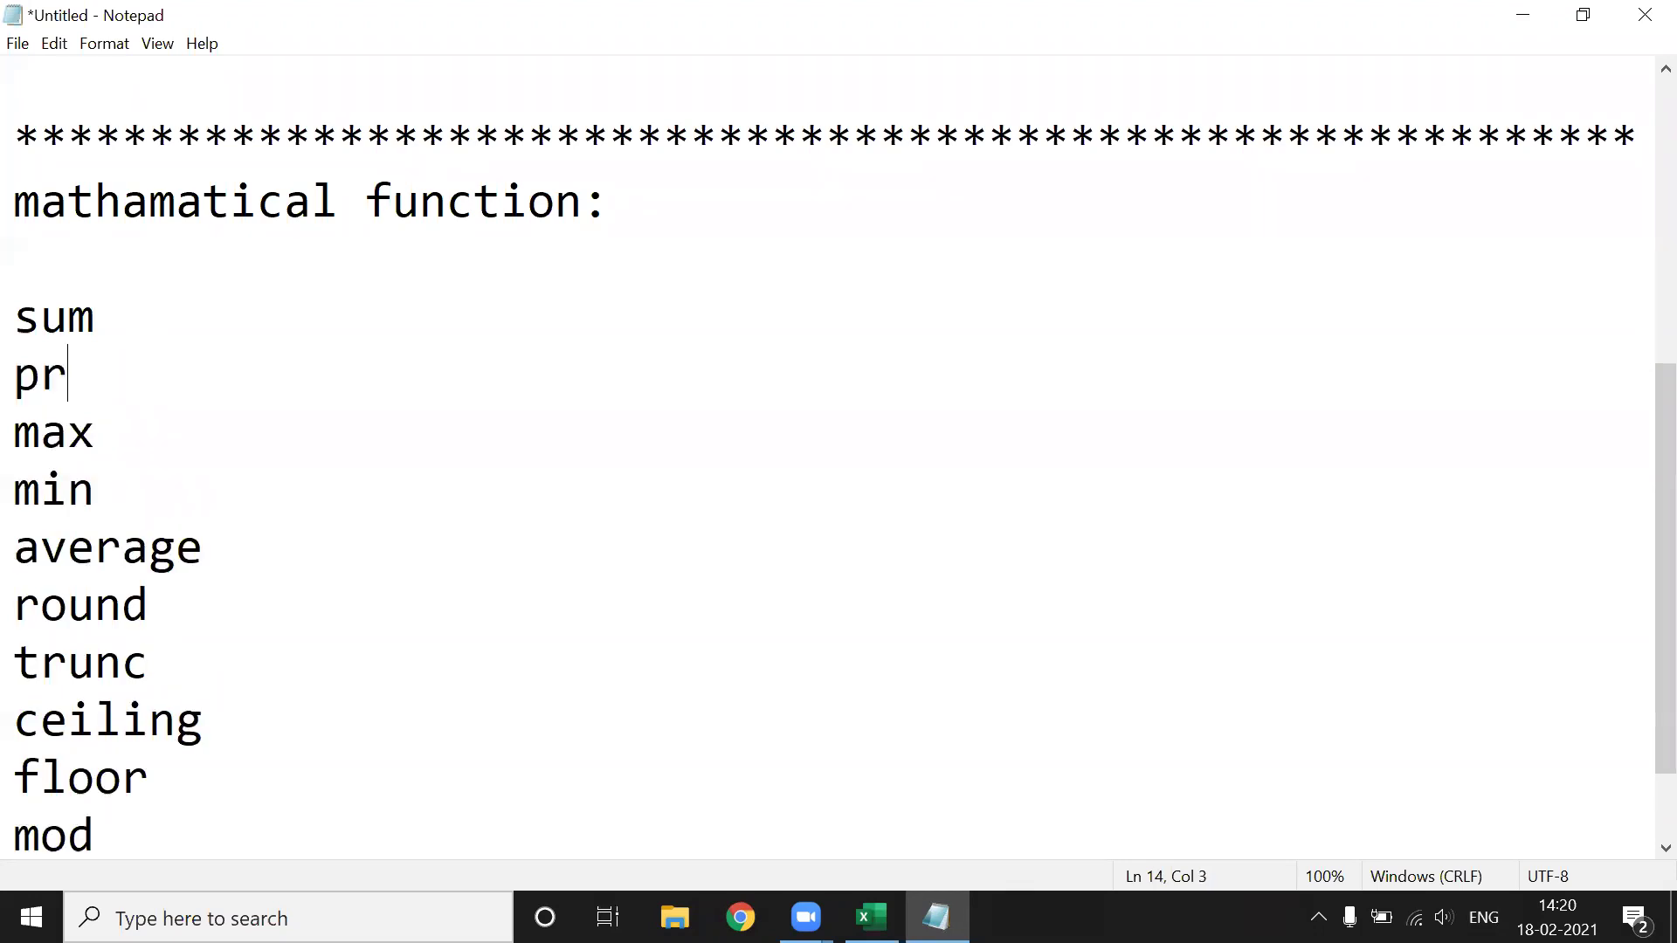
pyautogui.write('oduct')
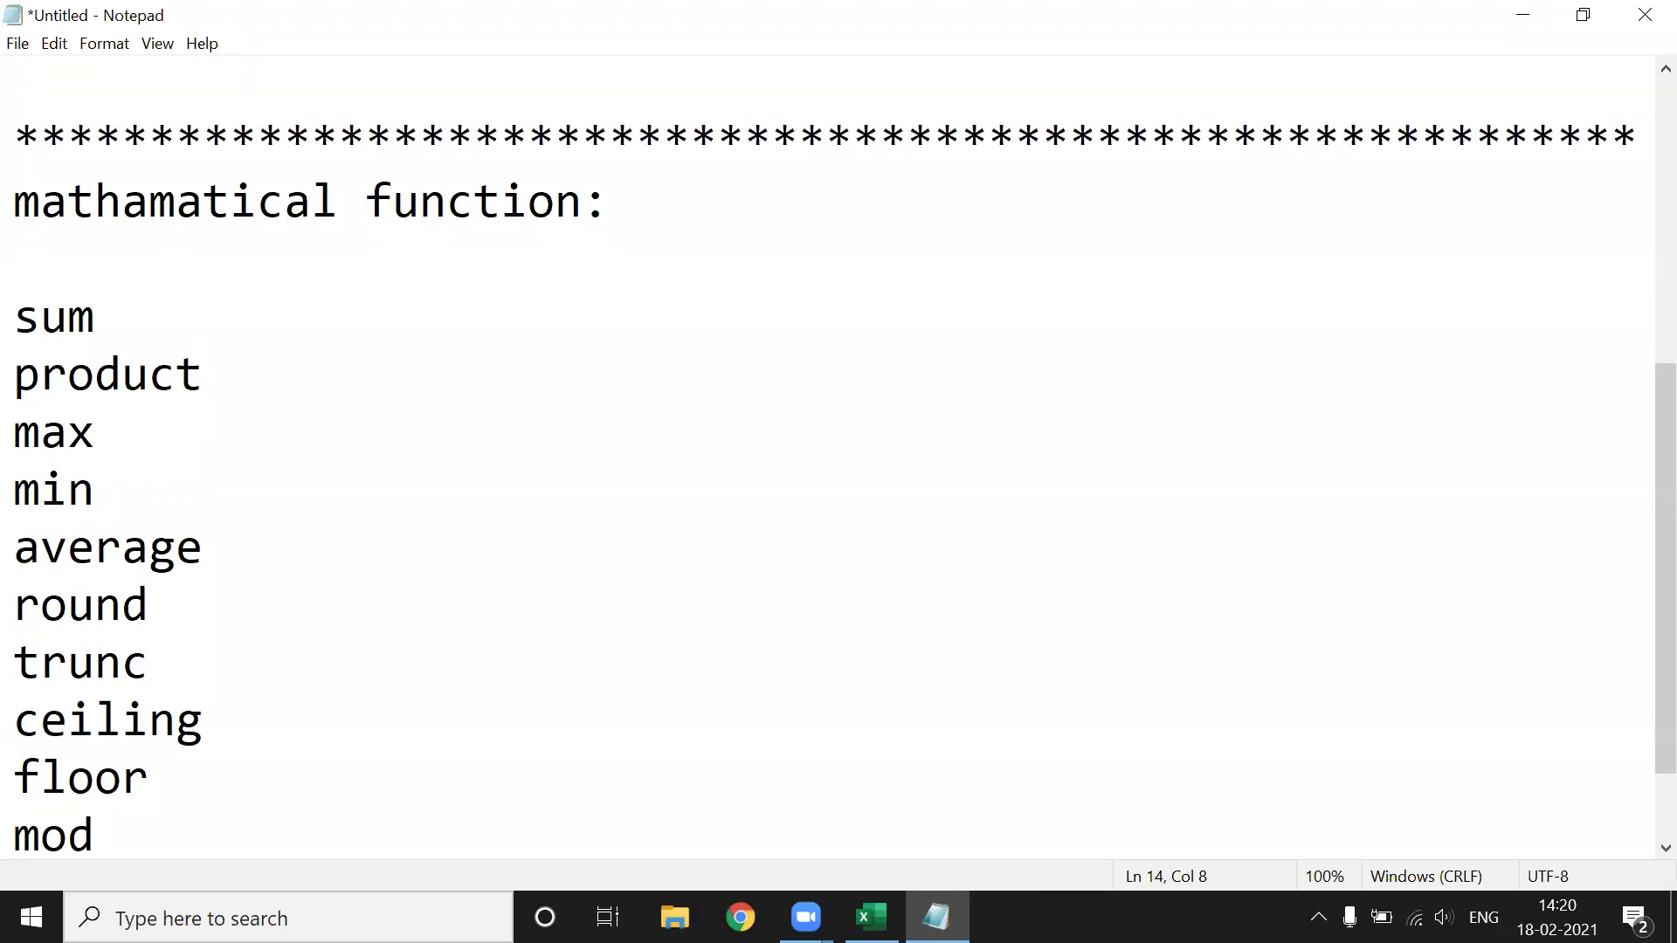
pyautogui.scroll(-1, 116, 410)
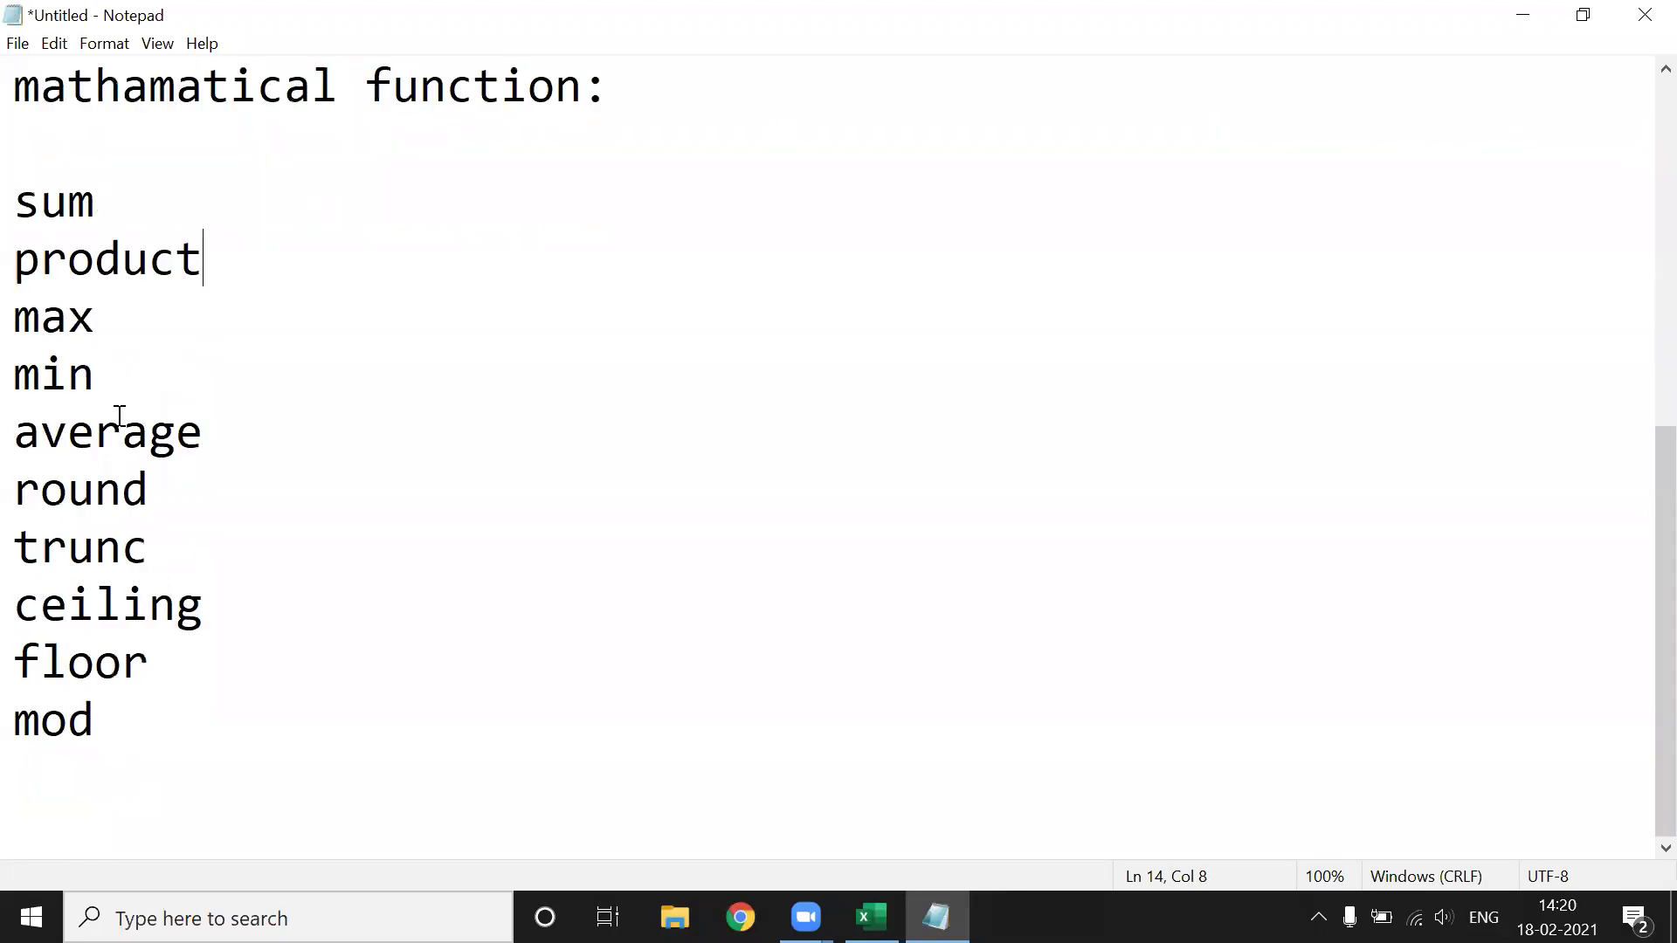
pyautogui.click(884, 902)
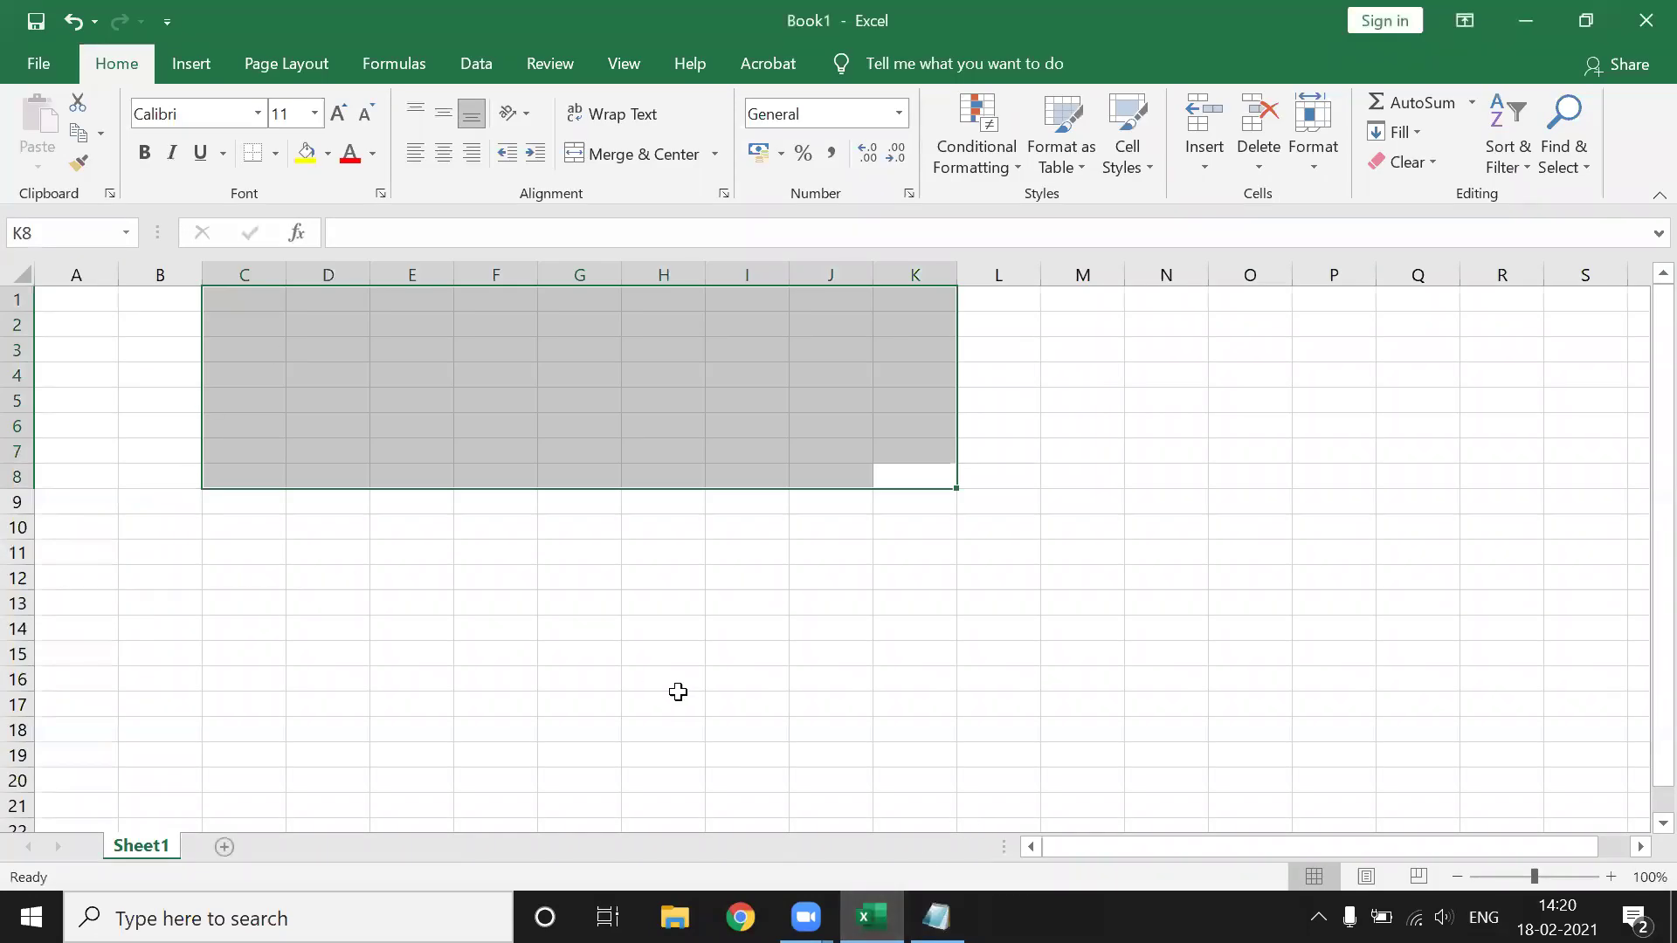
pyautogui.click(679, 677)
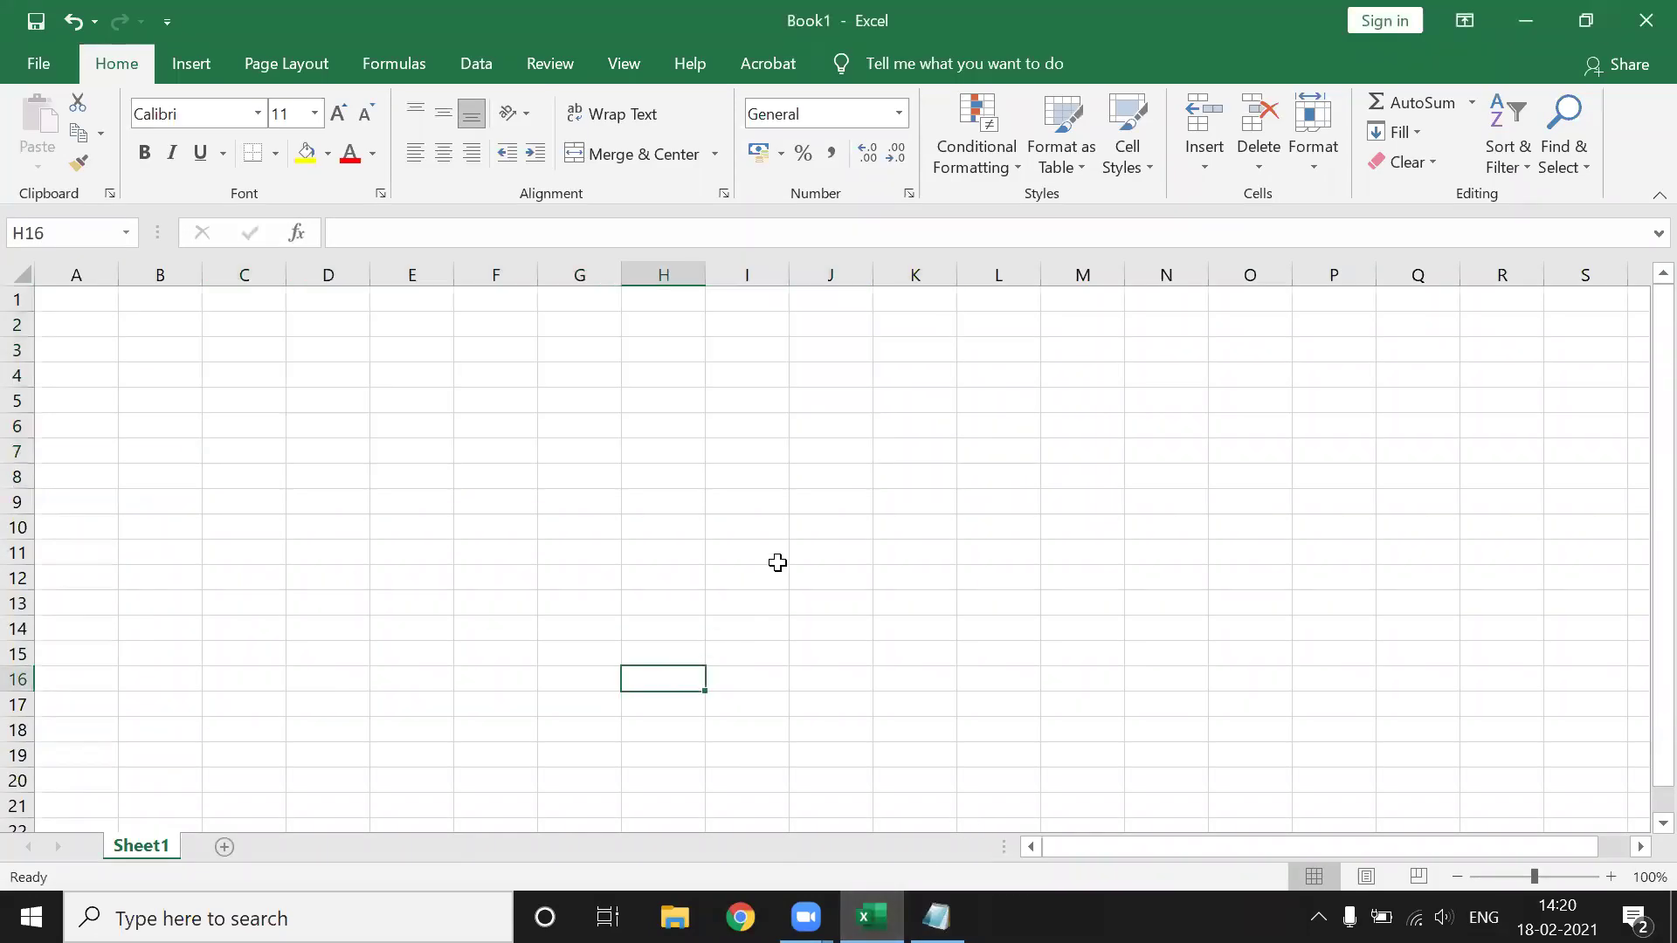
pyautogui.click(936, 916)
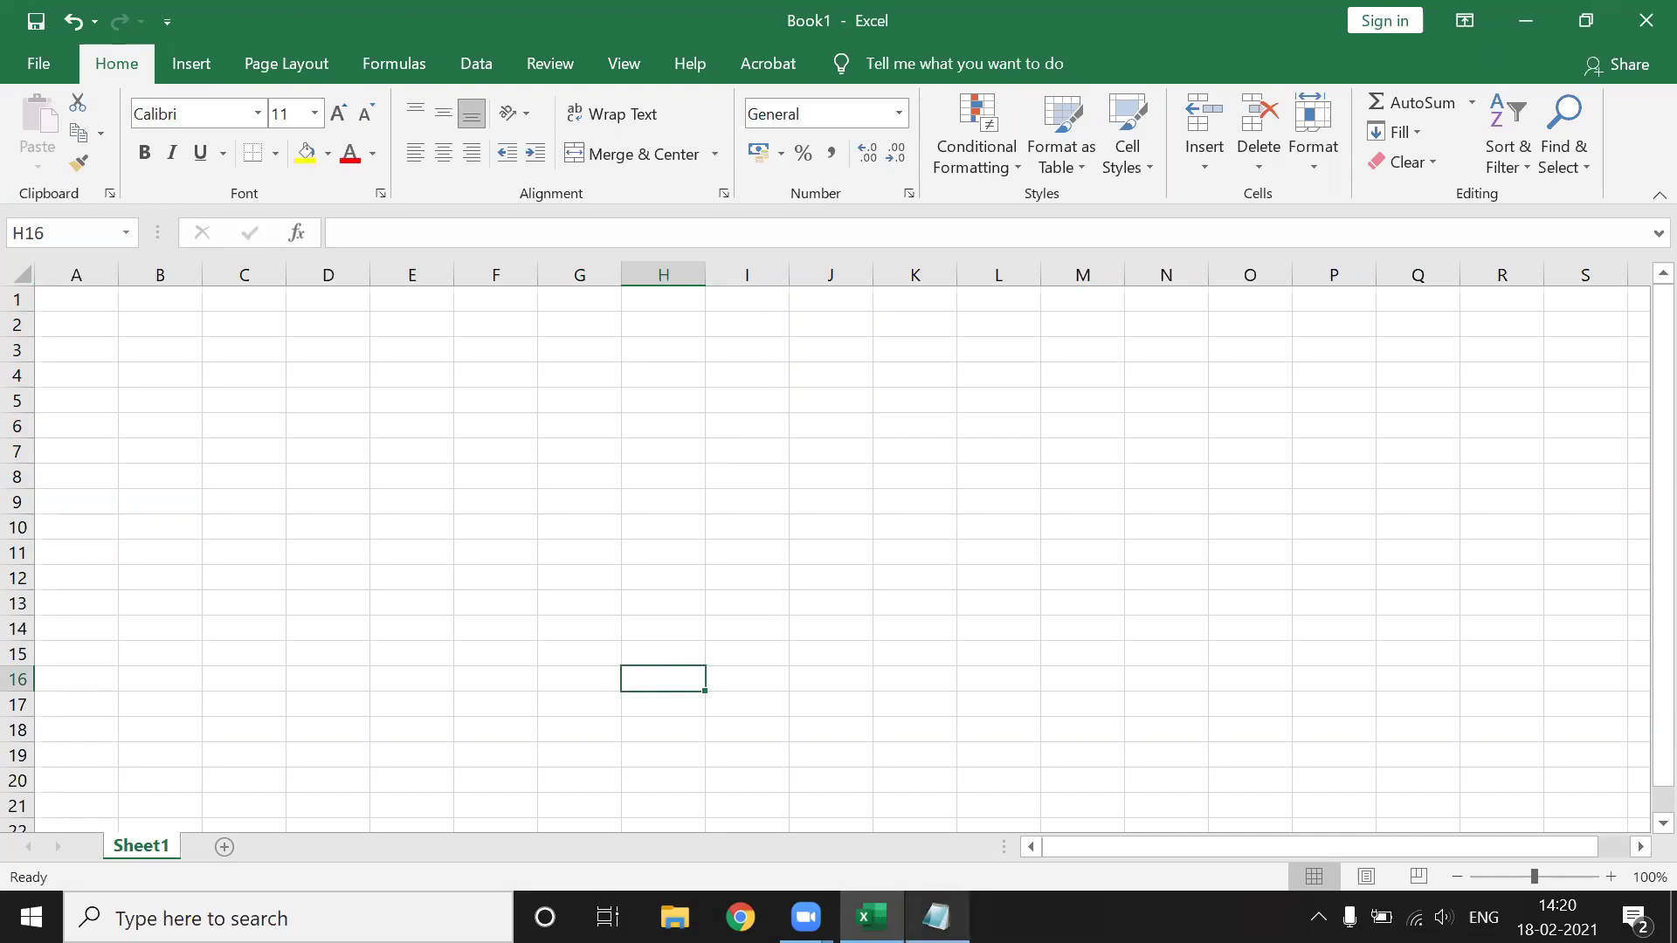
pyautogui.click(1516, 16)
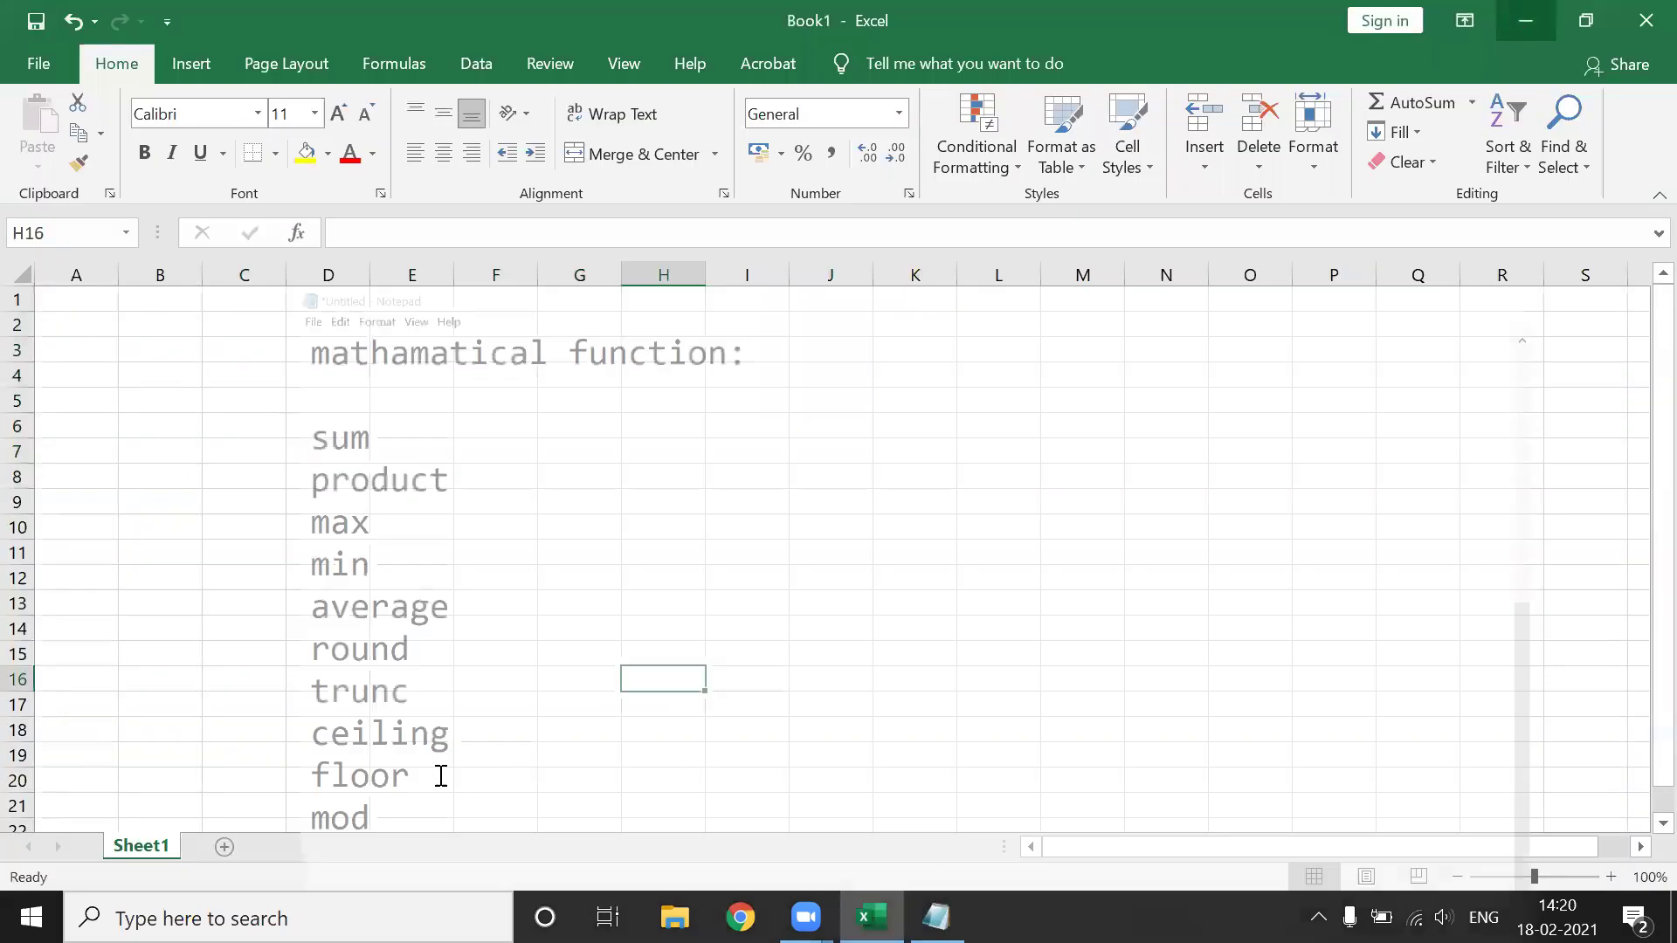
pyautogui.hotkey('alt', 'Tab')
pyautogui.press('Return')
pyautogui.press('Return')
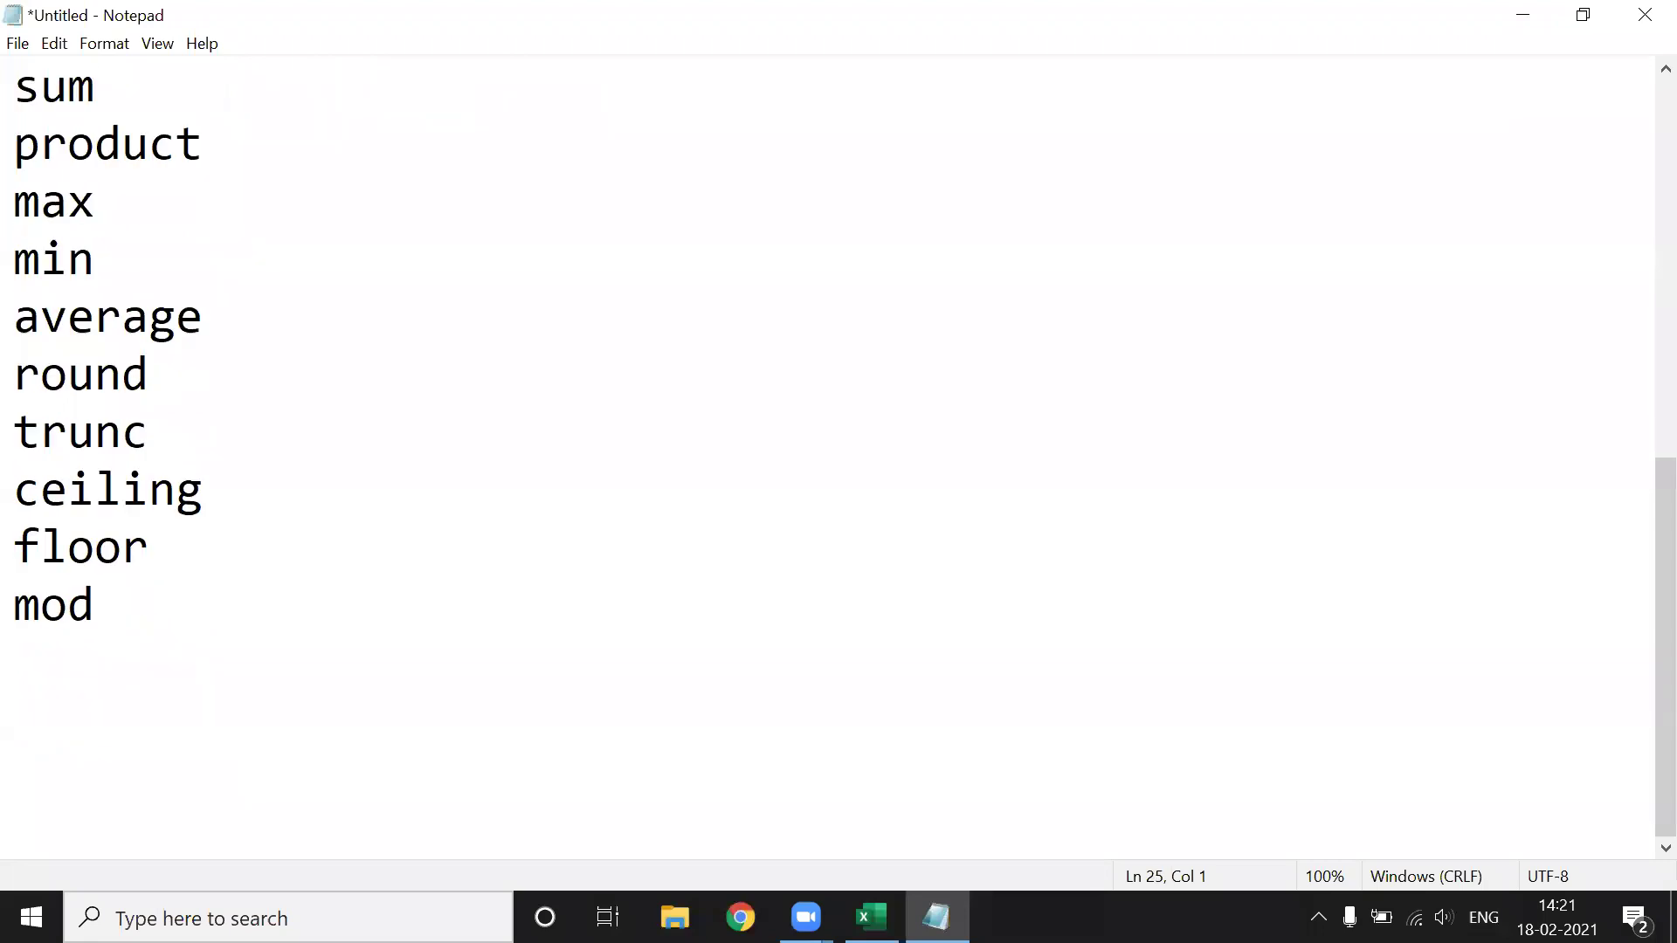
# Type the '( bodmas)' line and start the list with '+ addition' and subtraction.
pyautogui.write('( bodmas')
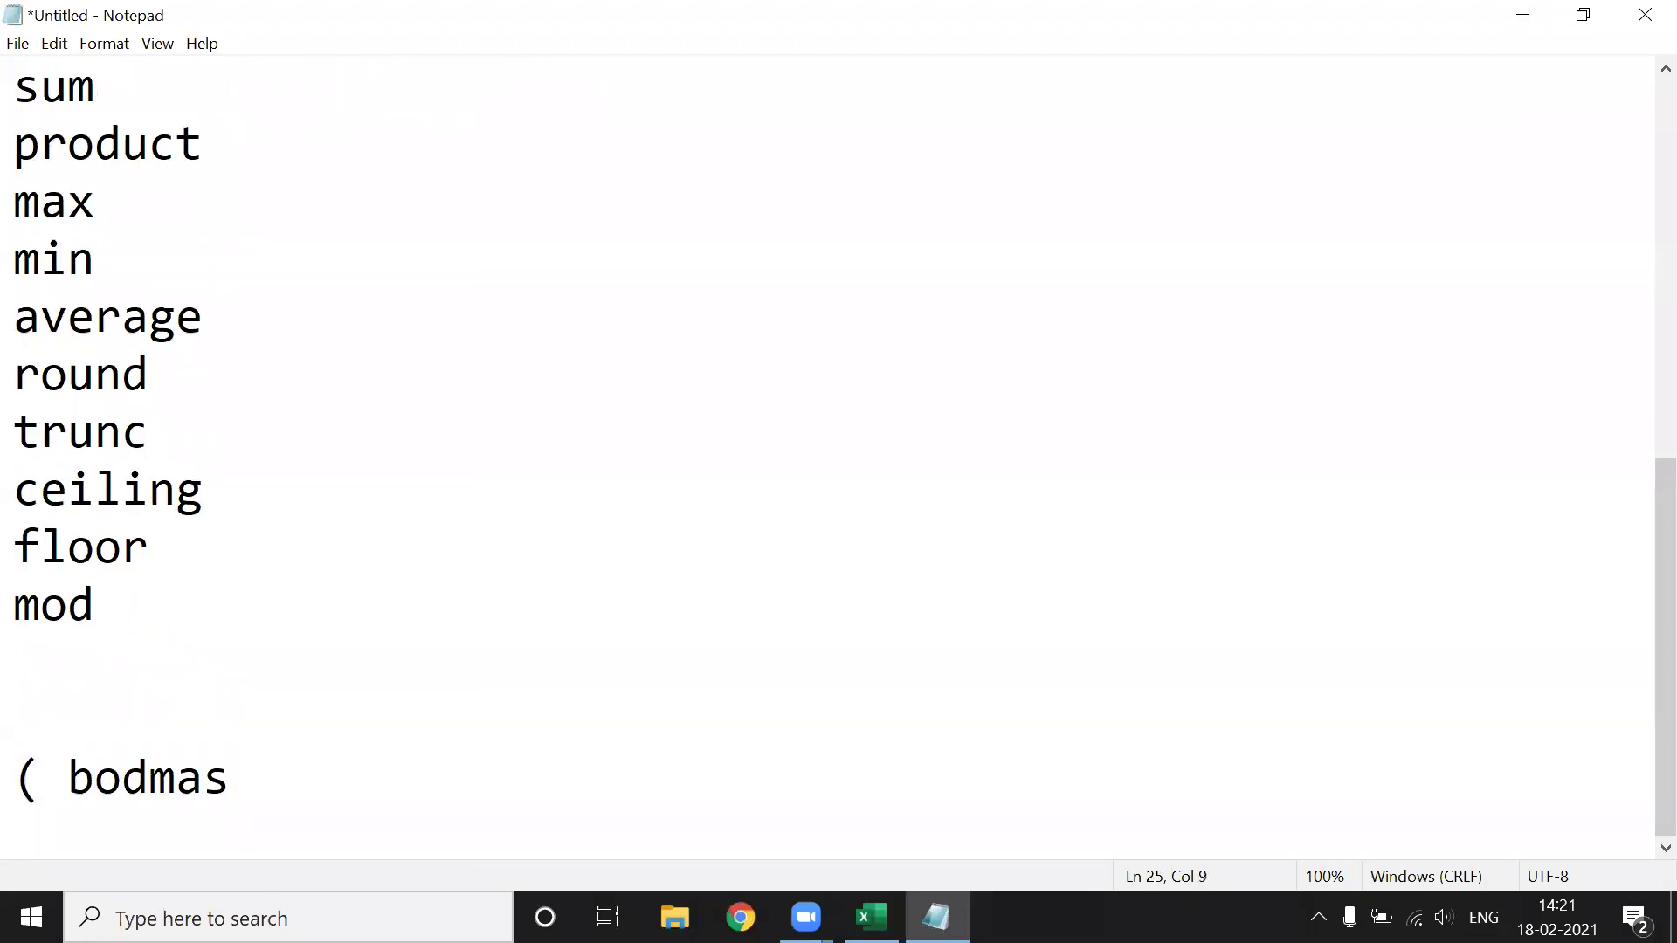
pyautogui.write(')')
pyautogui.press('Return')
pyautogui.press('Return')
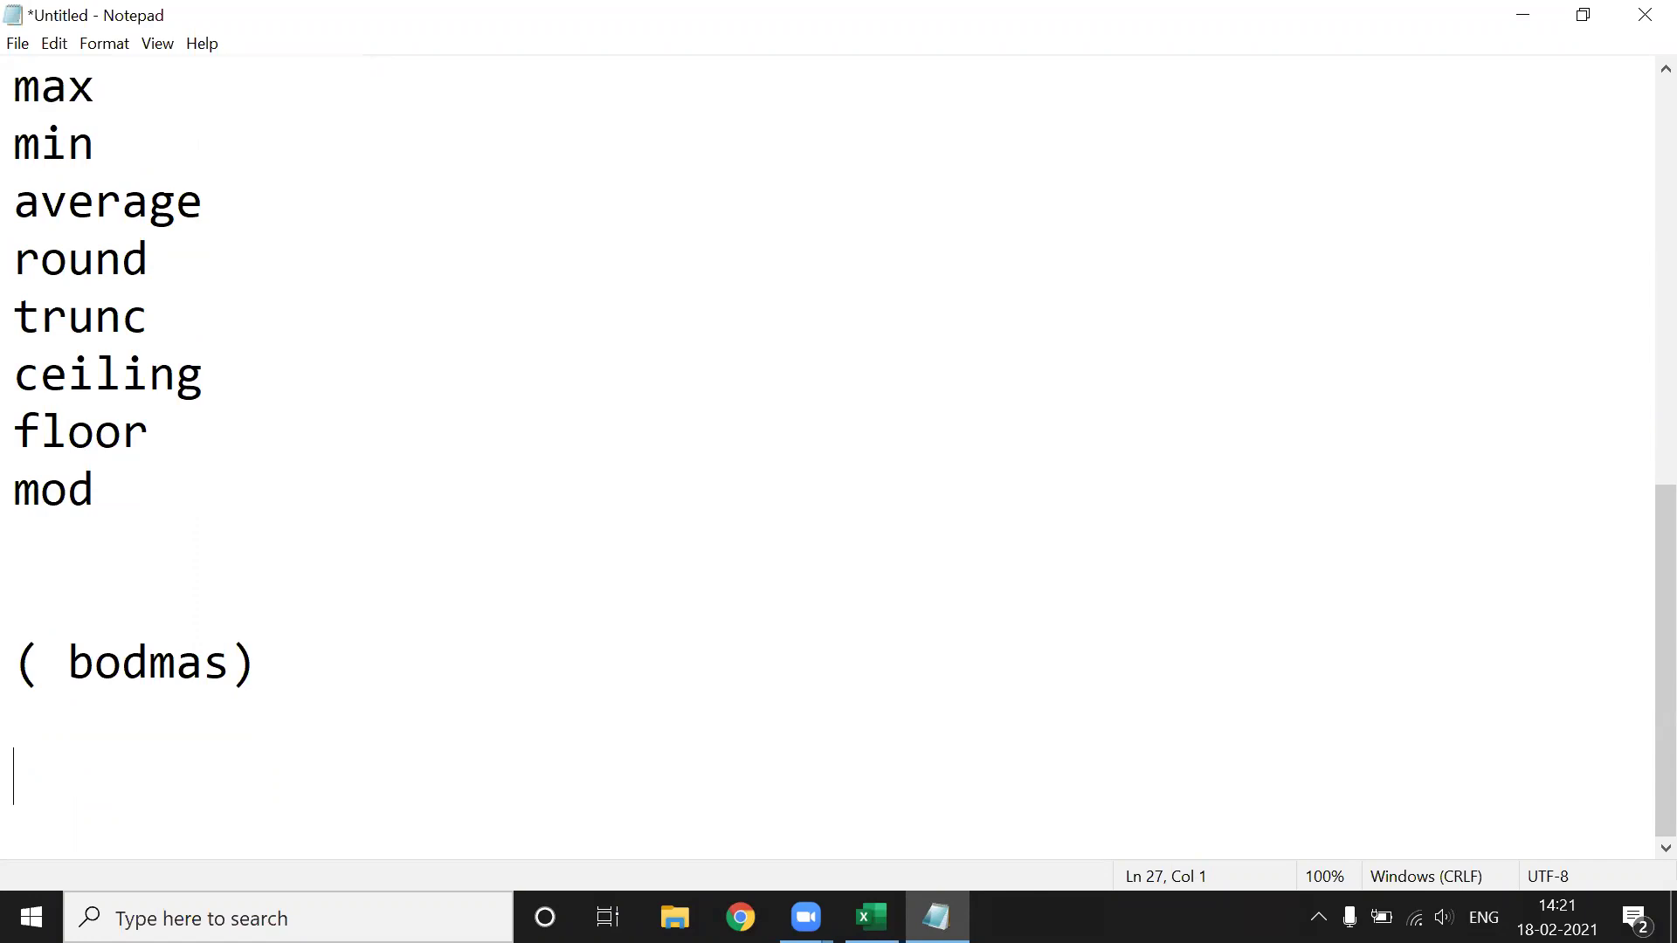
pyautogui.write('-')
pyautogui.press('BackSpace')
pyautogui.write('+ ')
pyautogui.write('  add')
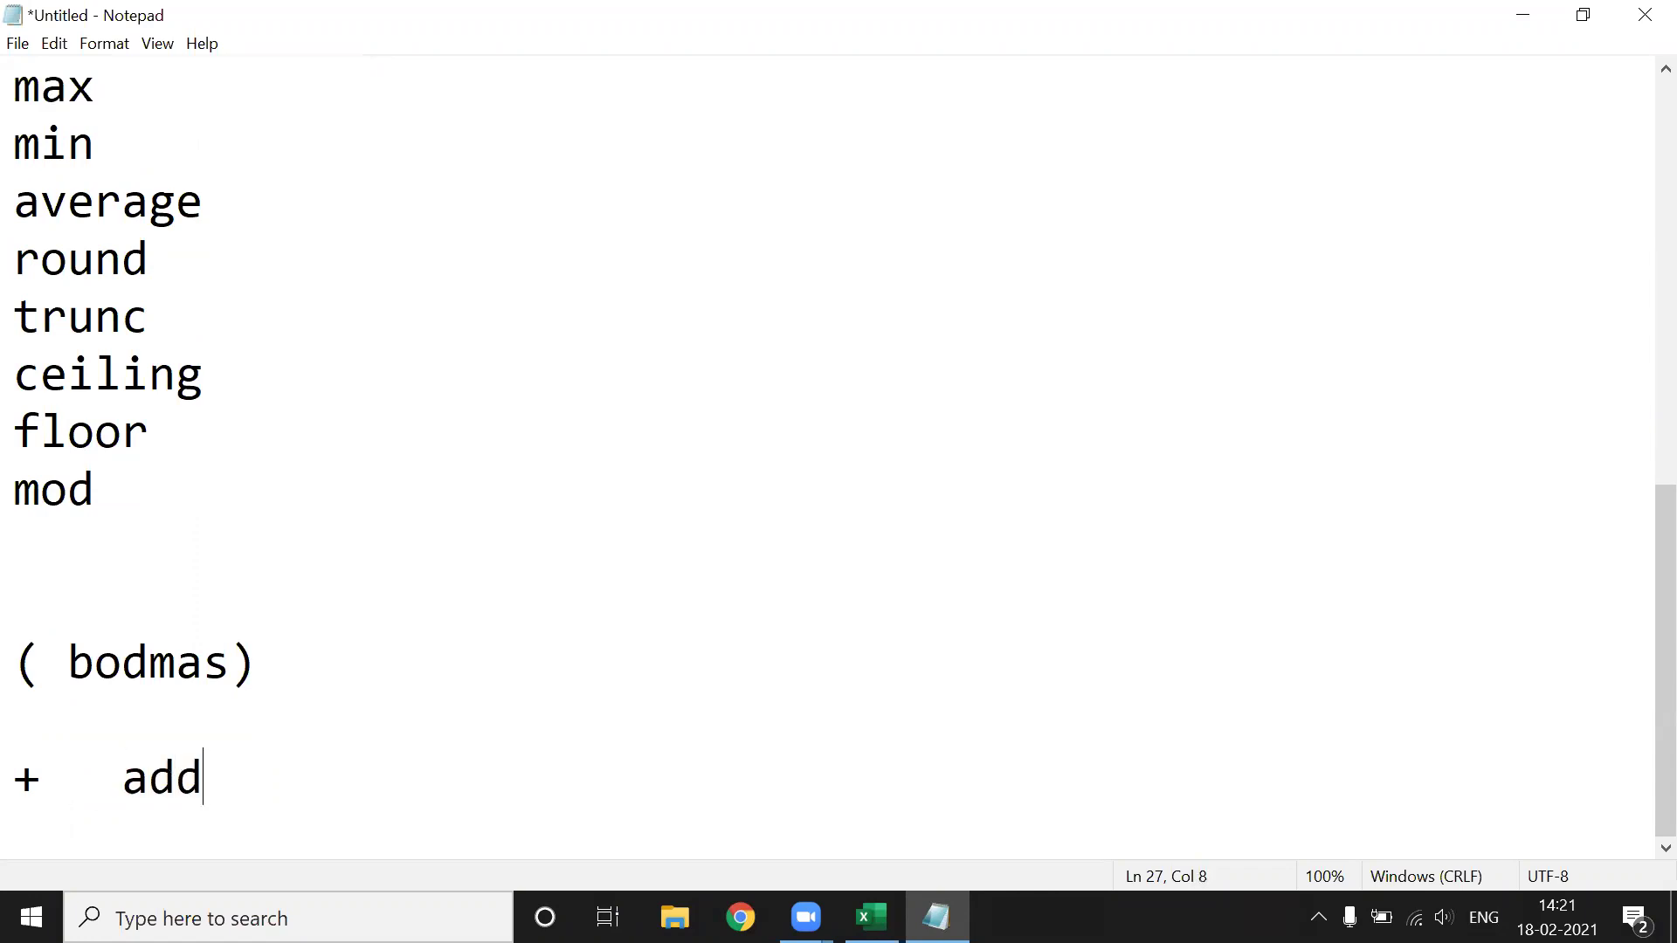
pyautogui.write('ition')
pyautogui.press('Return')
pyautogui.write('*')
pyautogui.press('BackSpace')
pyautogui.press('Tab')
pyautogui.press('BackSpace')
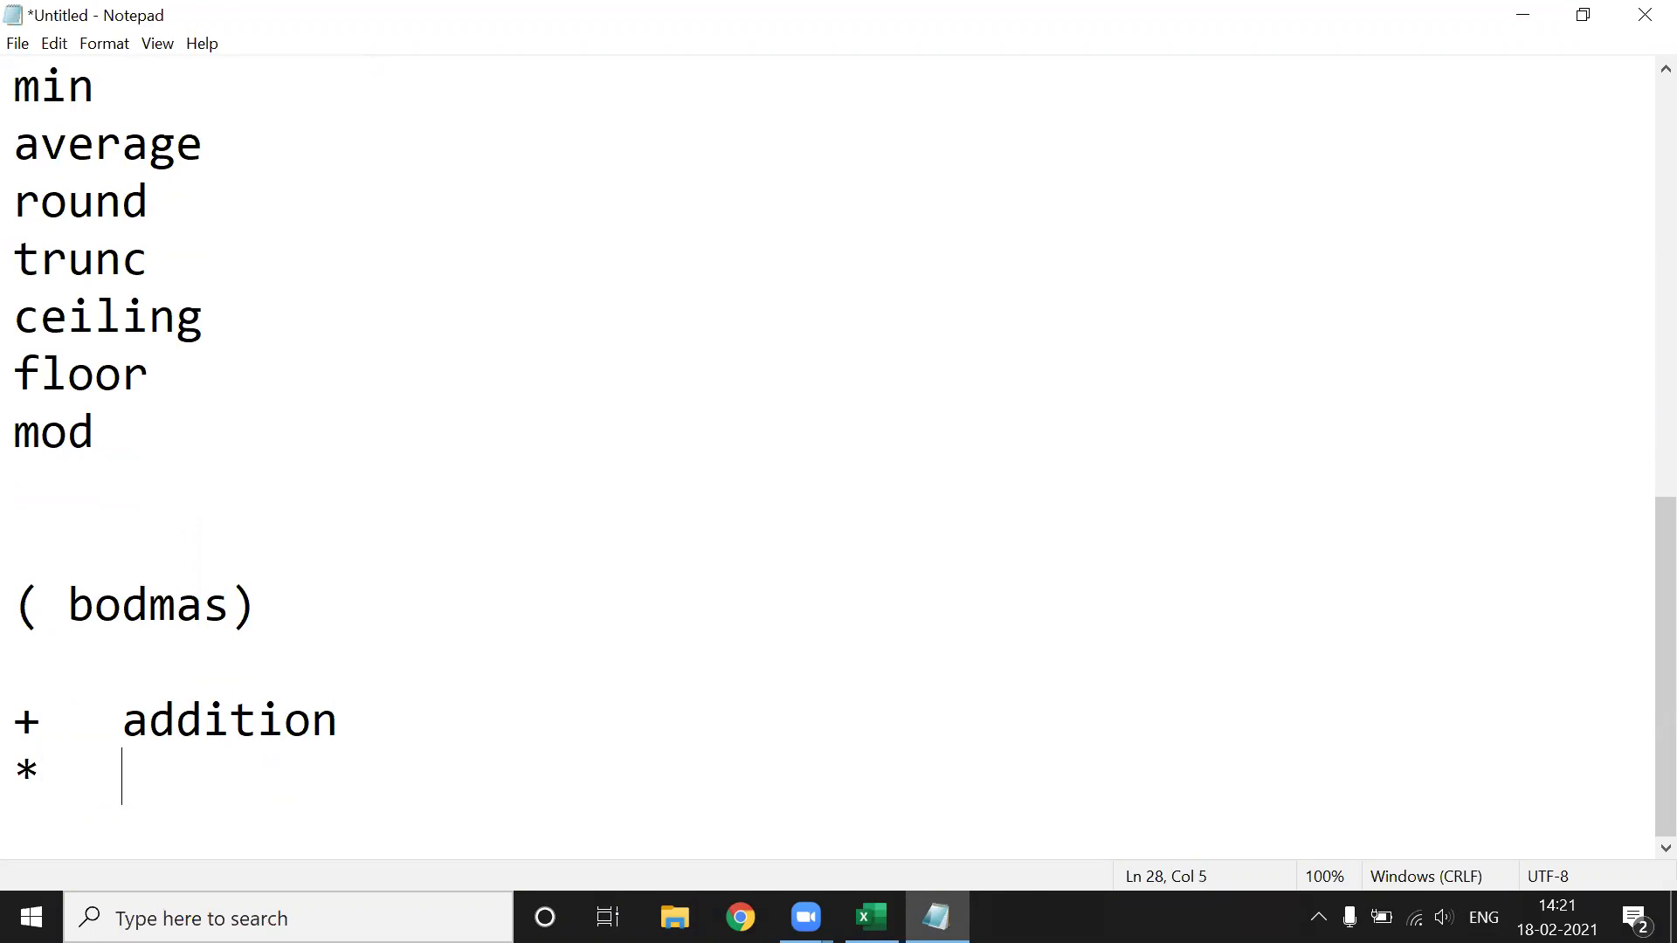
pyautogui.press('BackSpace')
pyautogui.write('subtraction')
pyautogui.press('Return')
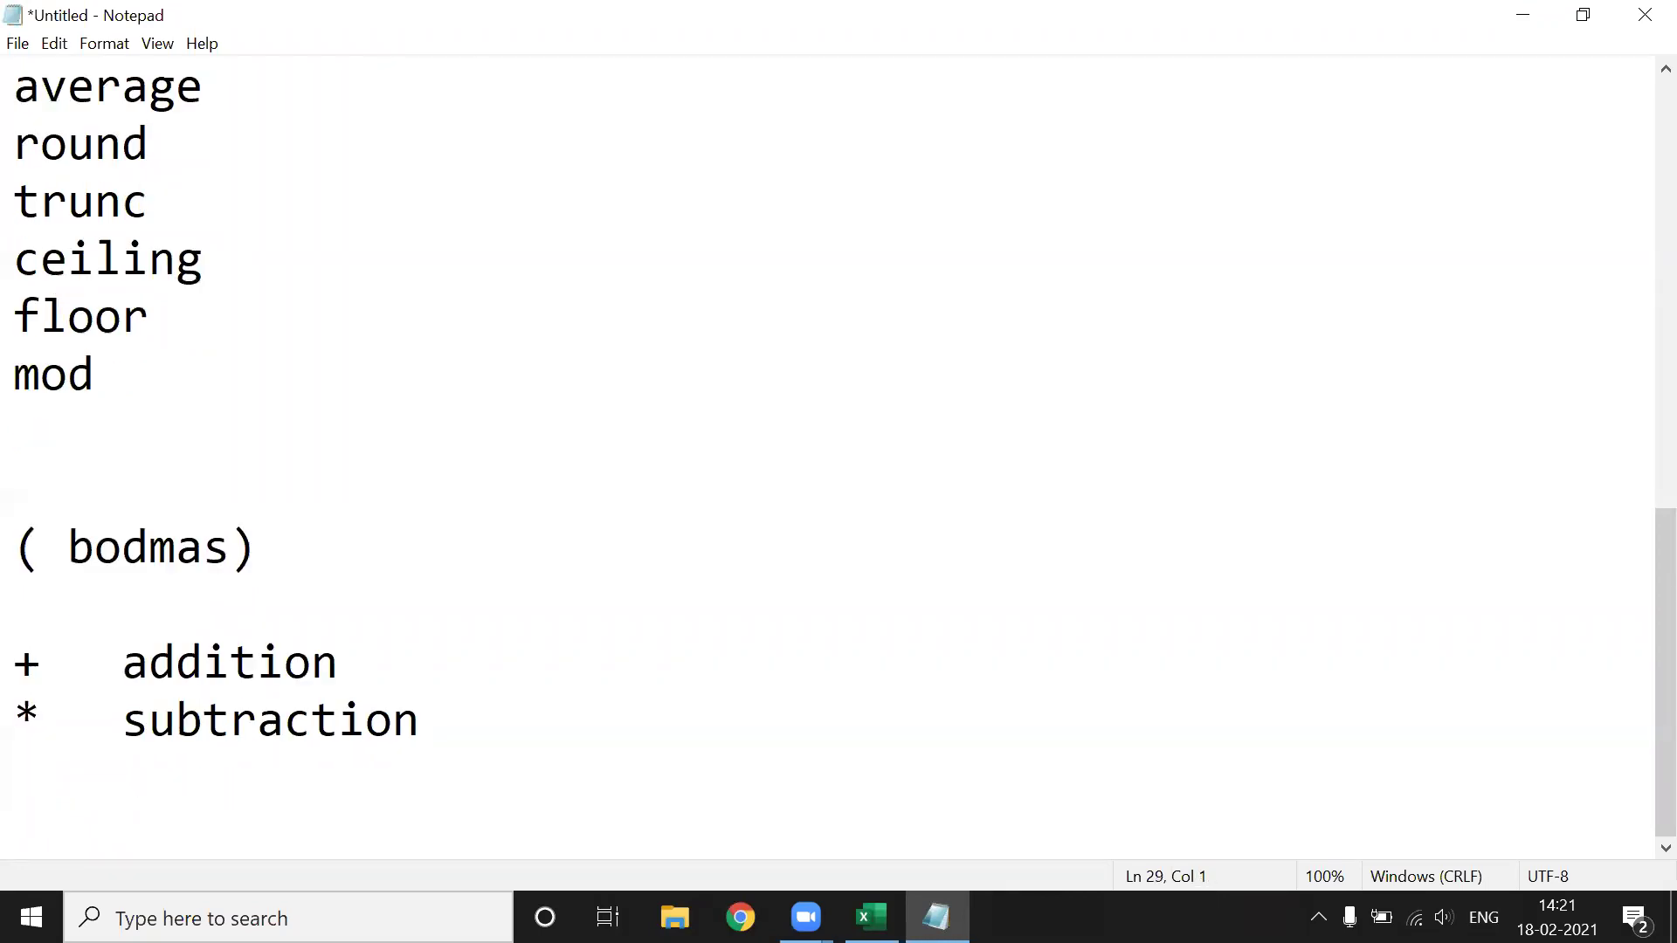
# Change the symbol before subtraction from * to -.
pyautogui.click(48, 698)
pyautogui.press('BackSpace')
pyautogui.write('*')
pyautogui.press('BackSpace')
pyautogui.write('-')
pyautogui.click(469, 714)
pyautogui.press('Return')
pyautogui.press('Return')
pyautogui.press('BackSpace')
# Add '* multiplication' and '/ division' lines, correcting the typos.
pyautogui.write('*')
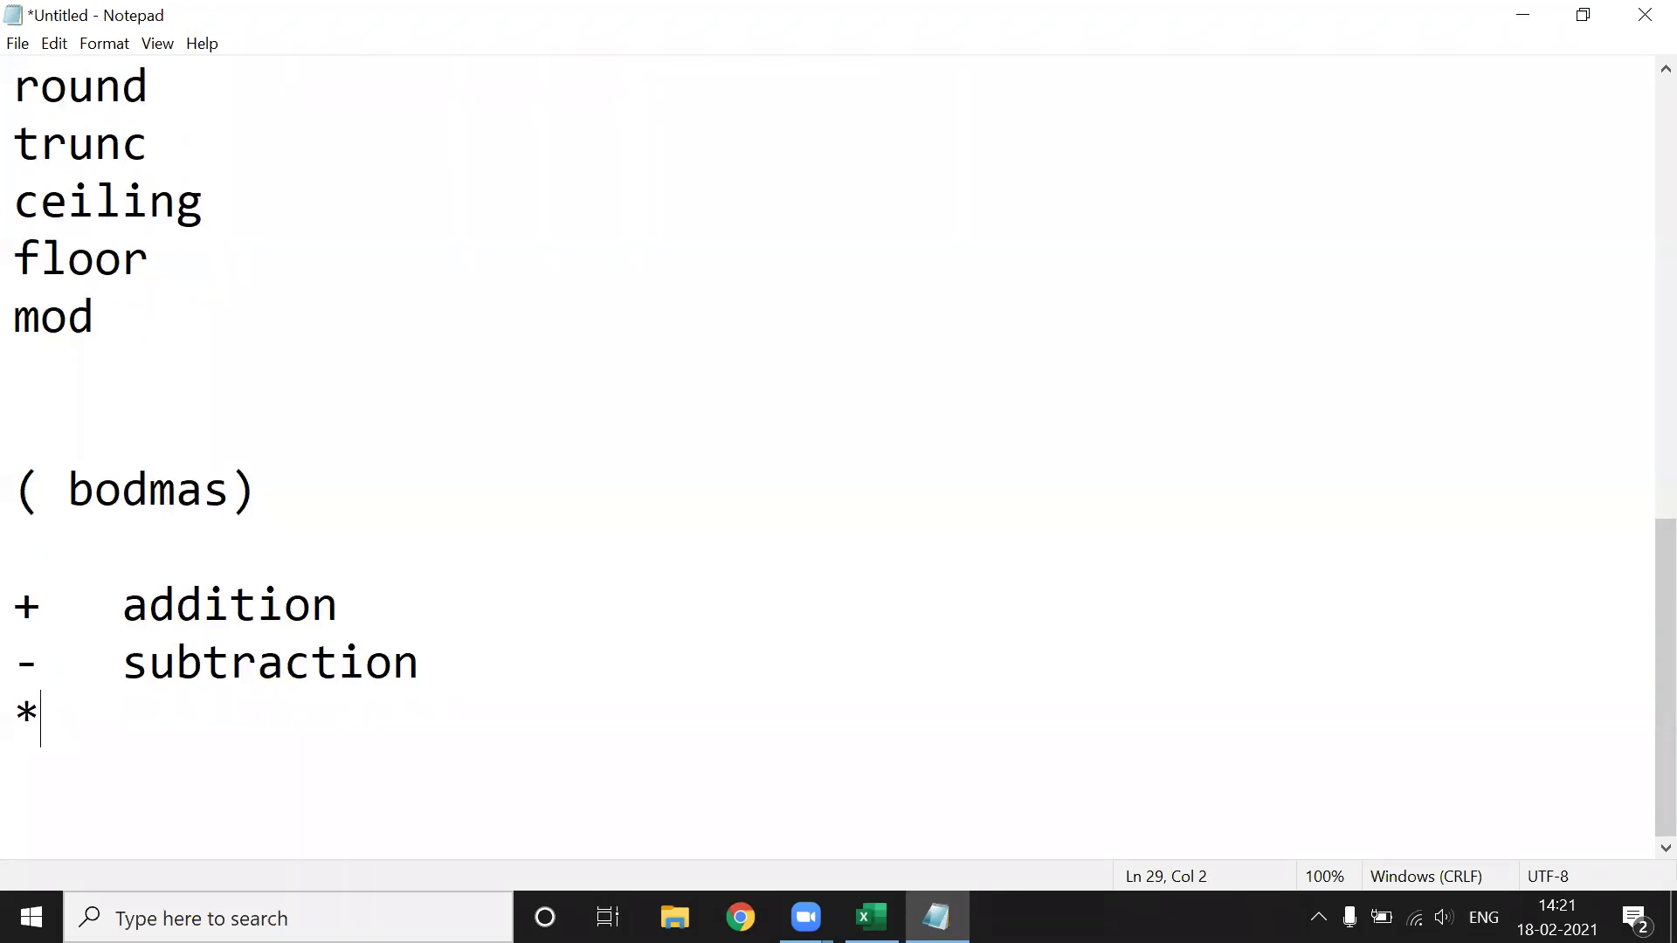
pyautogui.write(' multiplic')
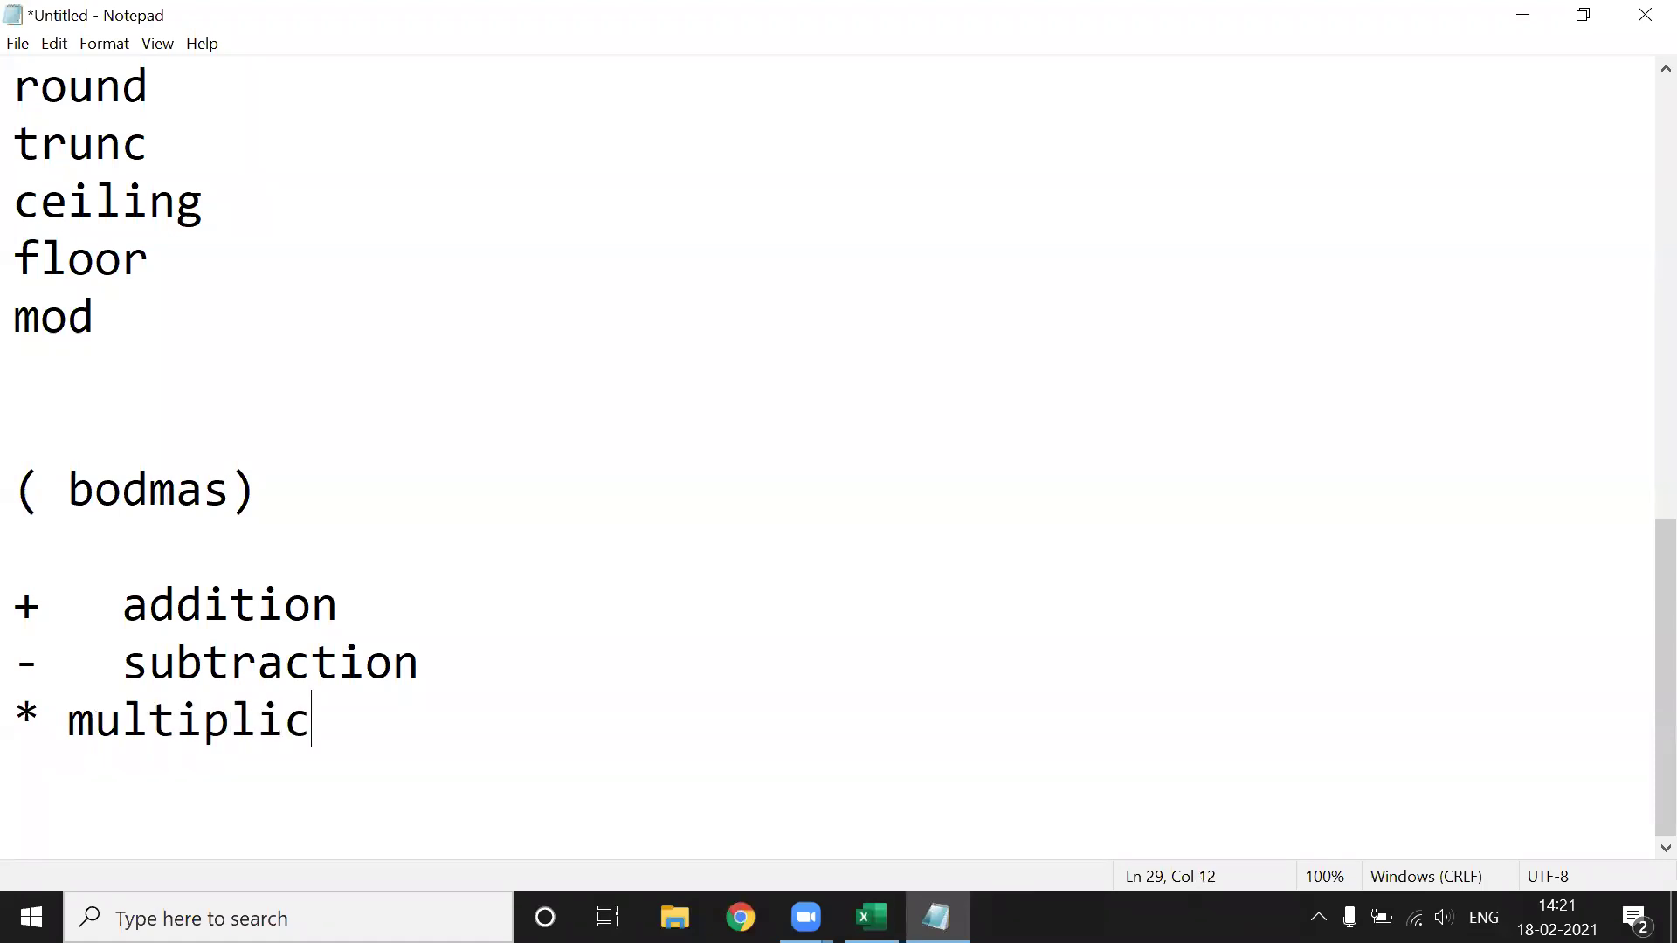
pyautogui.write('ation')
pyautogui.press('Return')
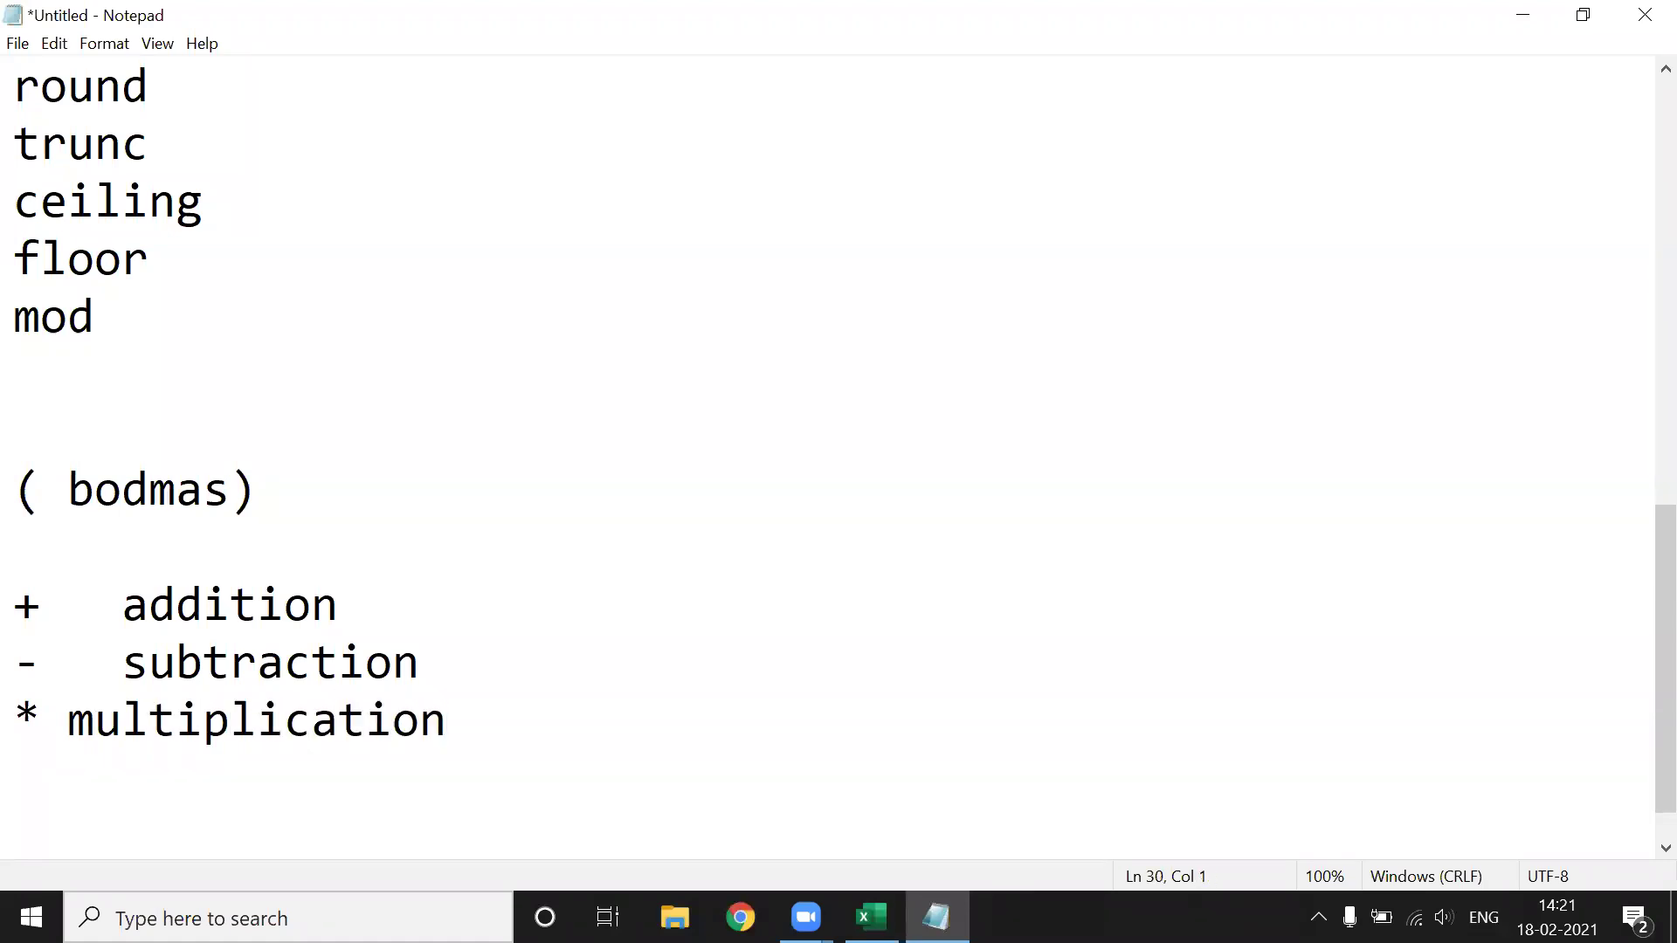
pyautogui.write('/ division')
pyautogui.press('Return')
# Add '& concatenate' and '^ squares' entries below the operator list.
pyautogui.click(77, 670)
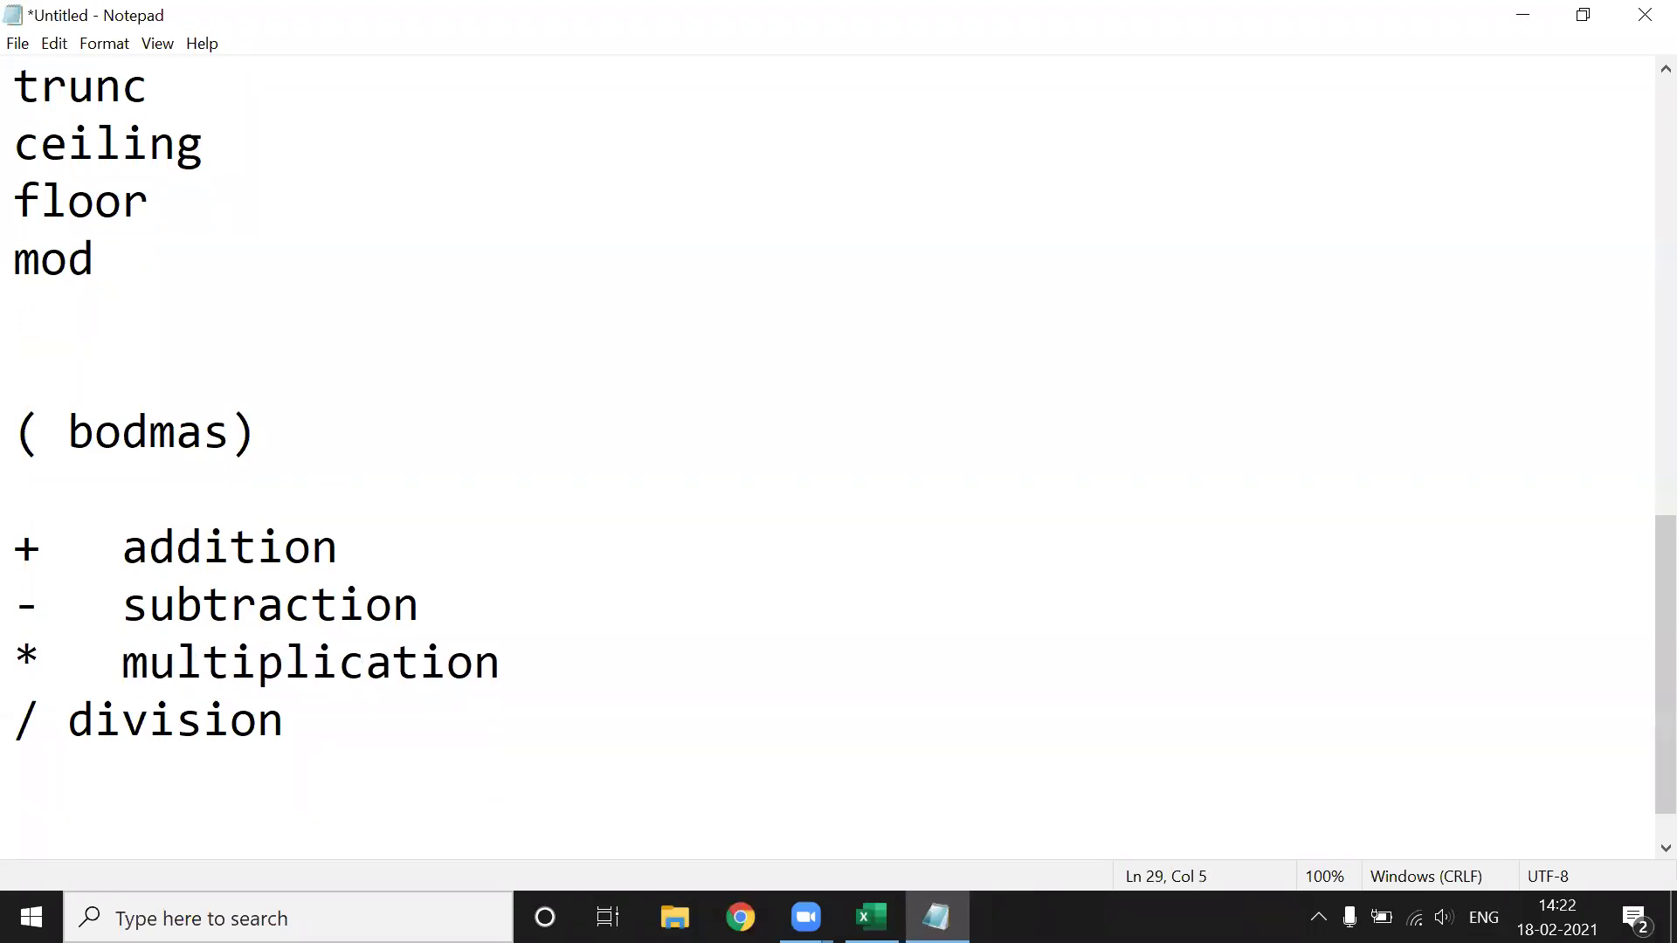
pyautogui.click(59, 711)
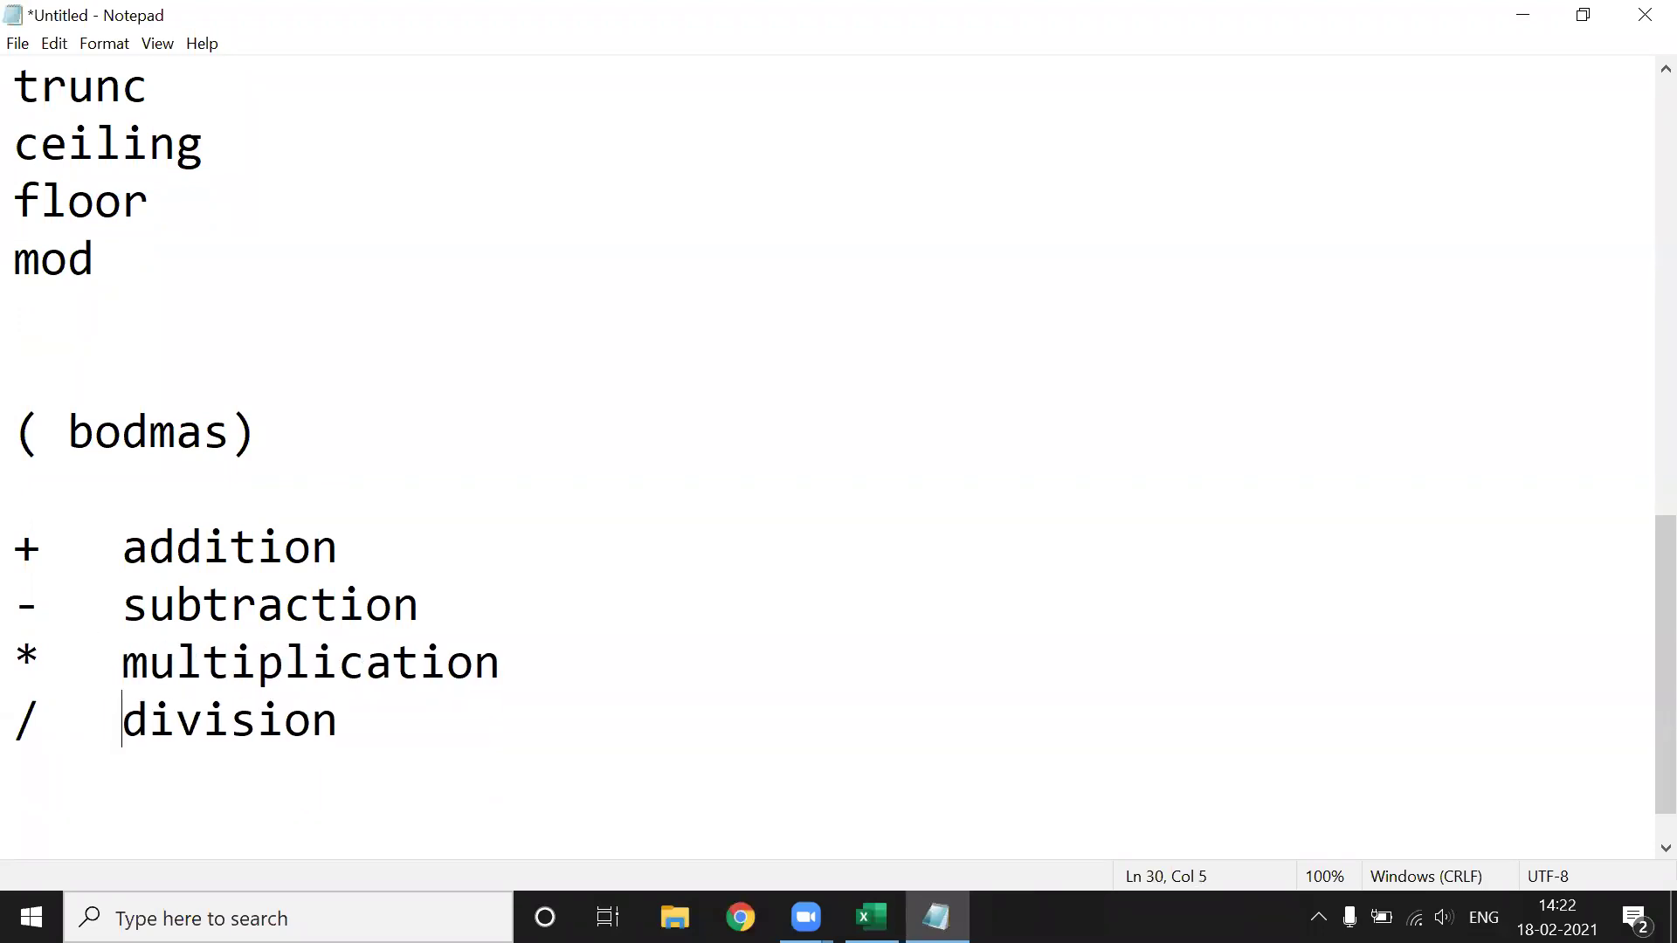
pyautogui.click(361, 719)
pyautogui.press('Return')
pyautogui.press('Return')
pyautogui.write('&')
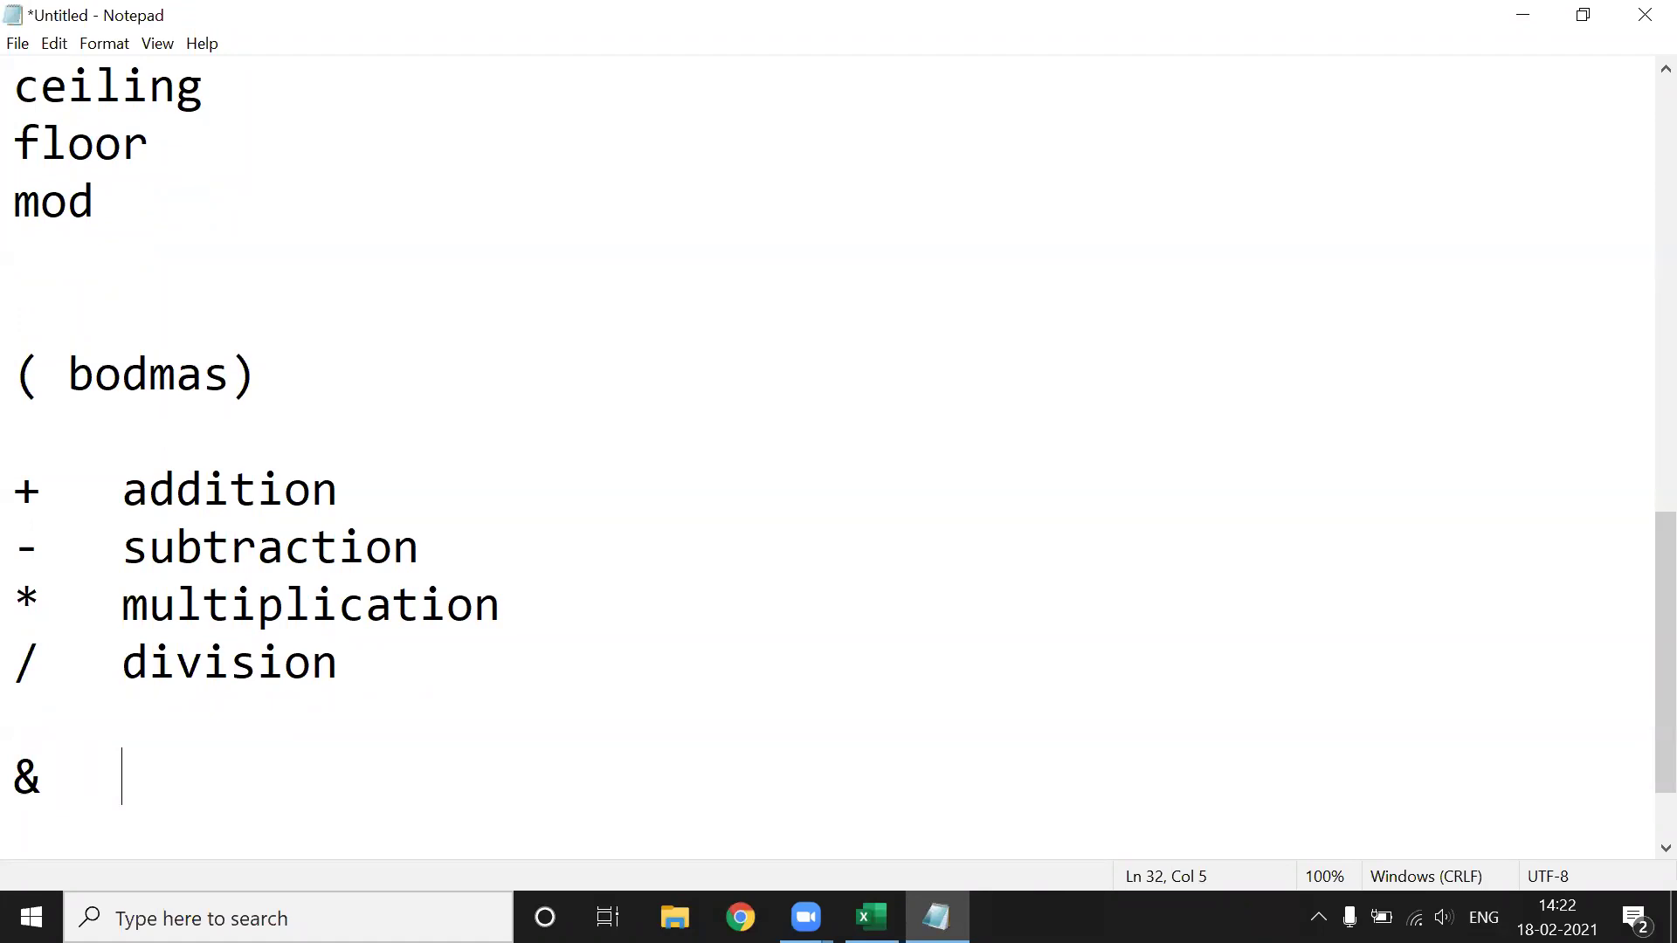
pyautogui.write('   concat')
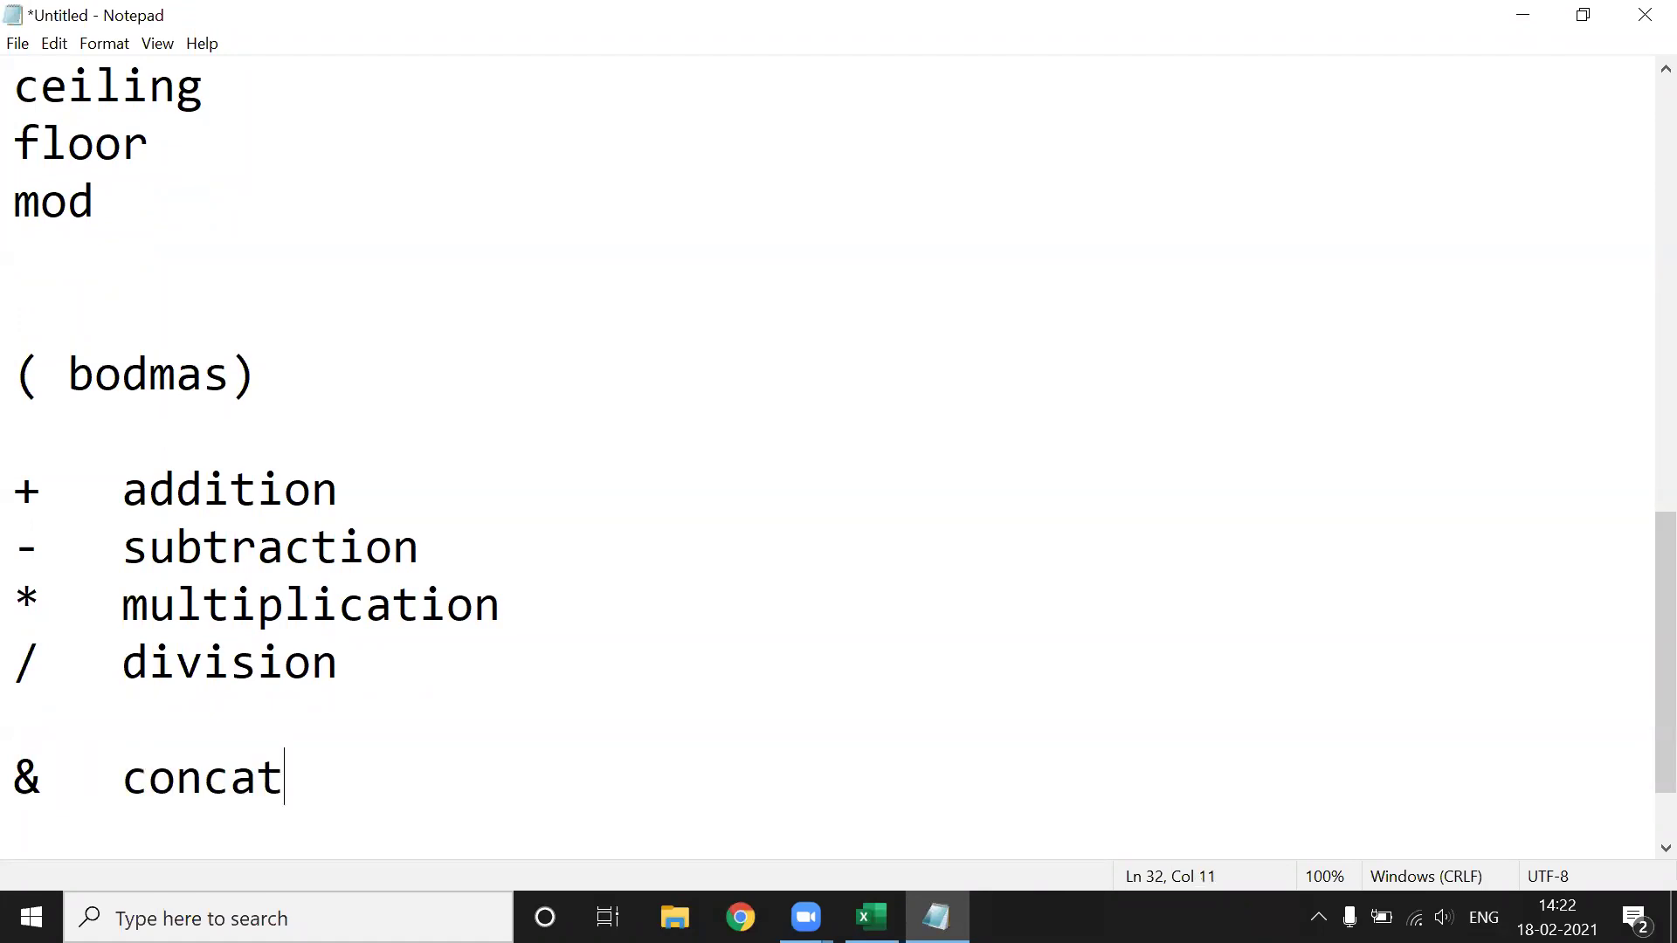
pyautogui.write('enate')
pyautogui.press('Return')
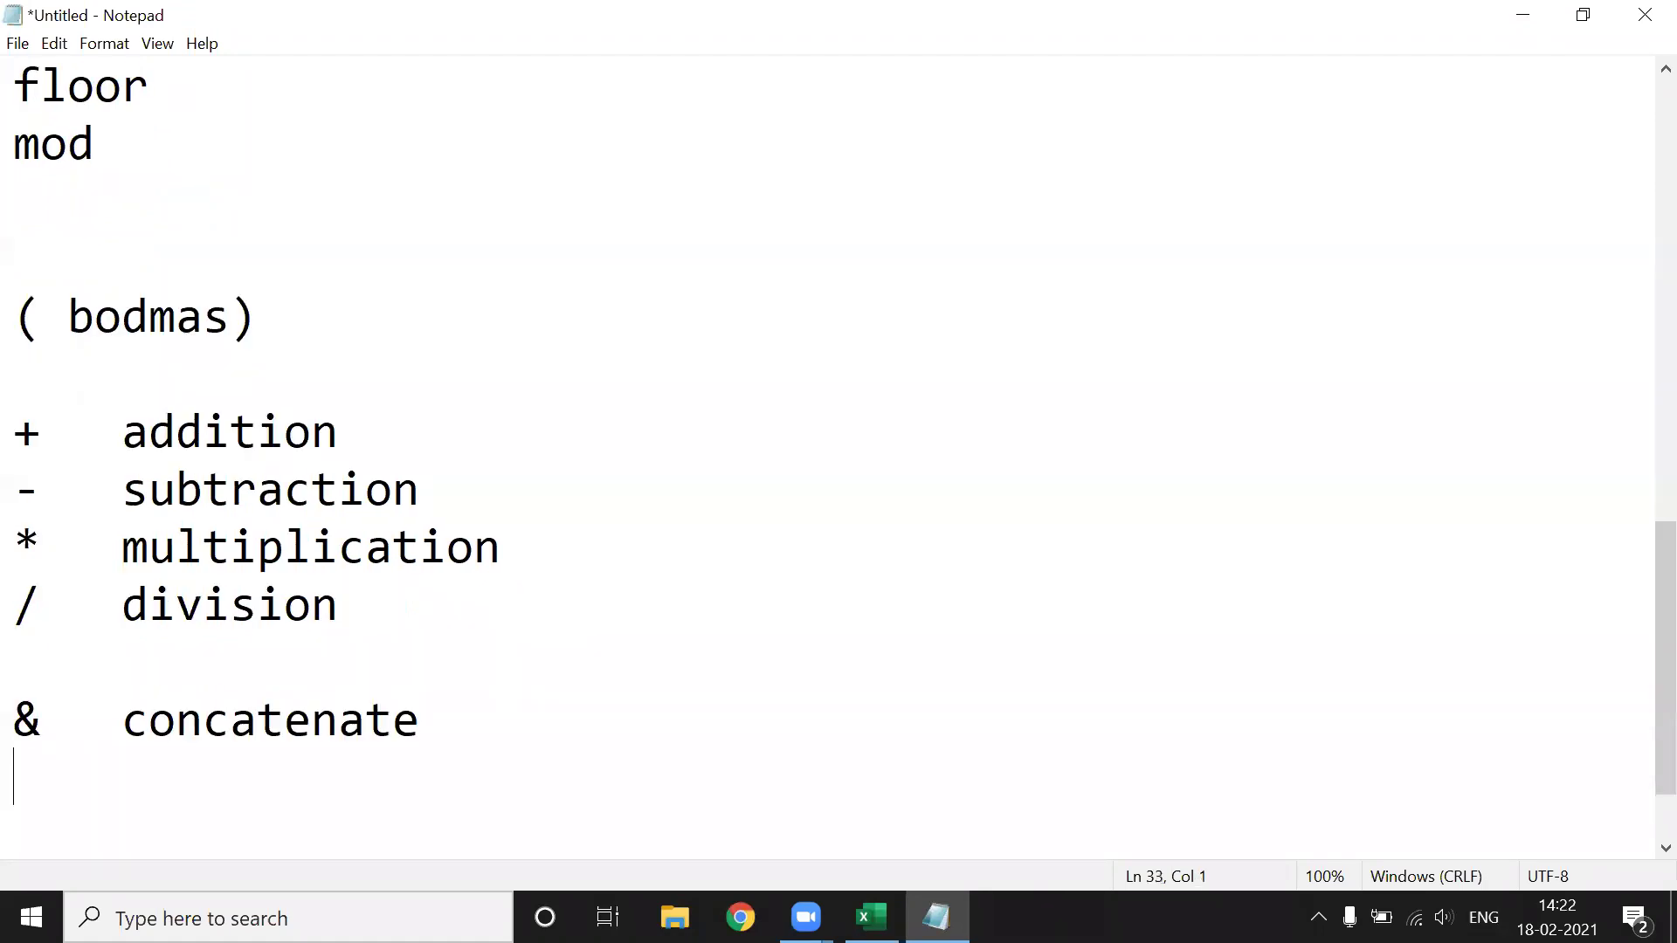
pyautogui.press('Return')
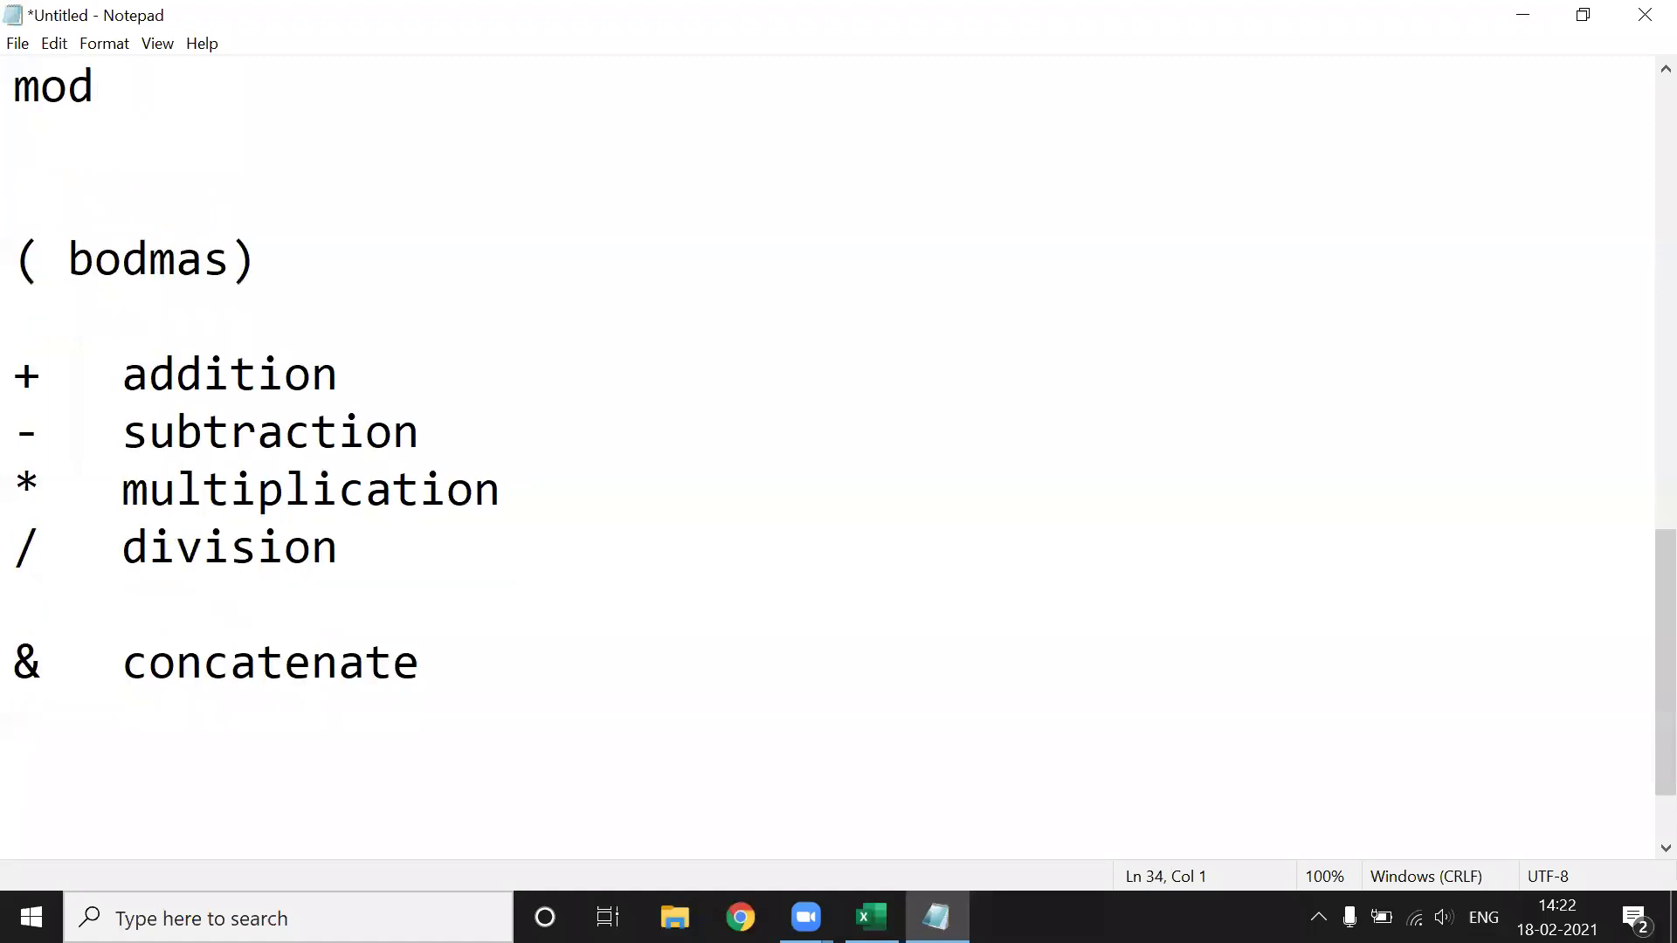
pyautogui.write('^')
pyautogui.write('   sq')
pyautogui.write('uares')
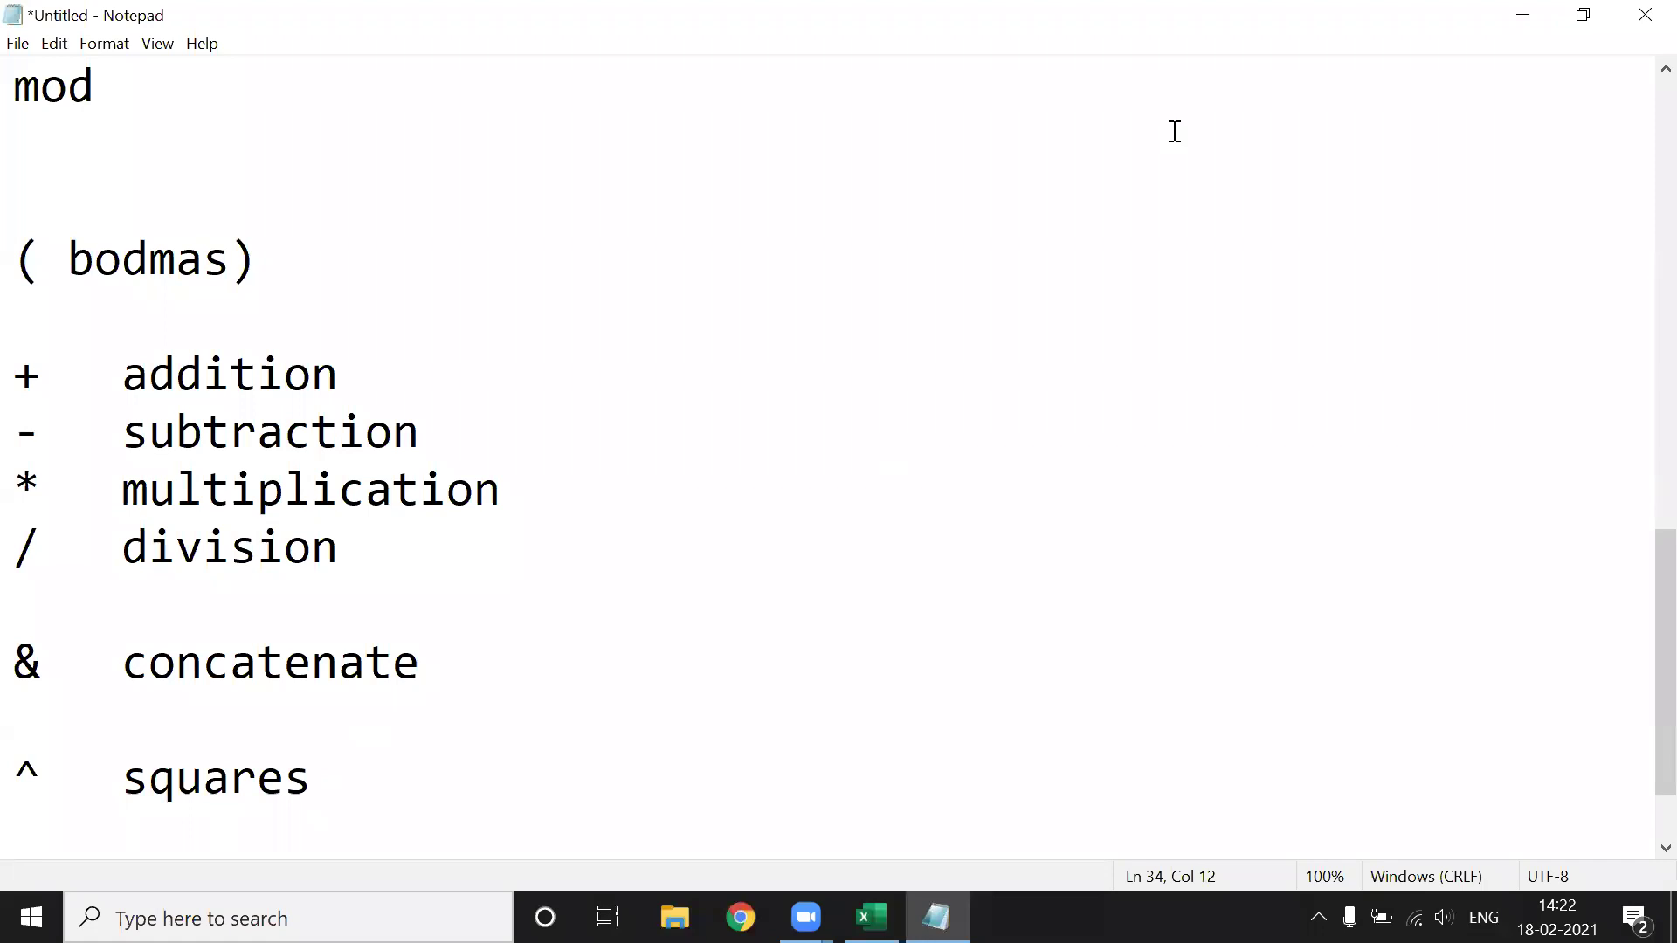
# Highlight the subtraction-to-division lines and the word squares, then minimise Notepad.
pyautogui.hotkey('alt', 'Tab')
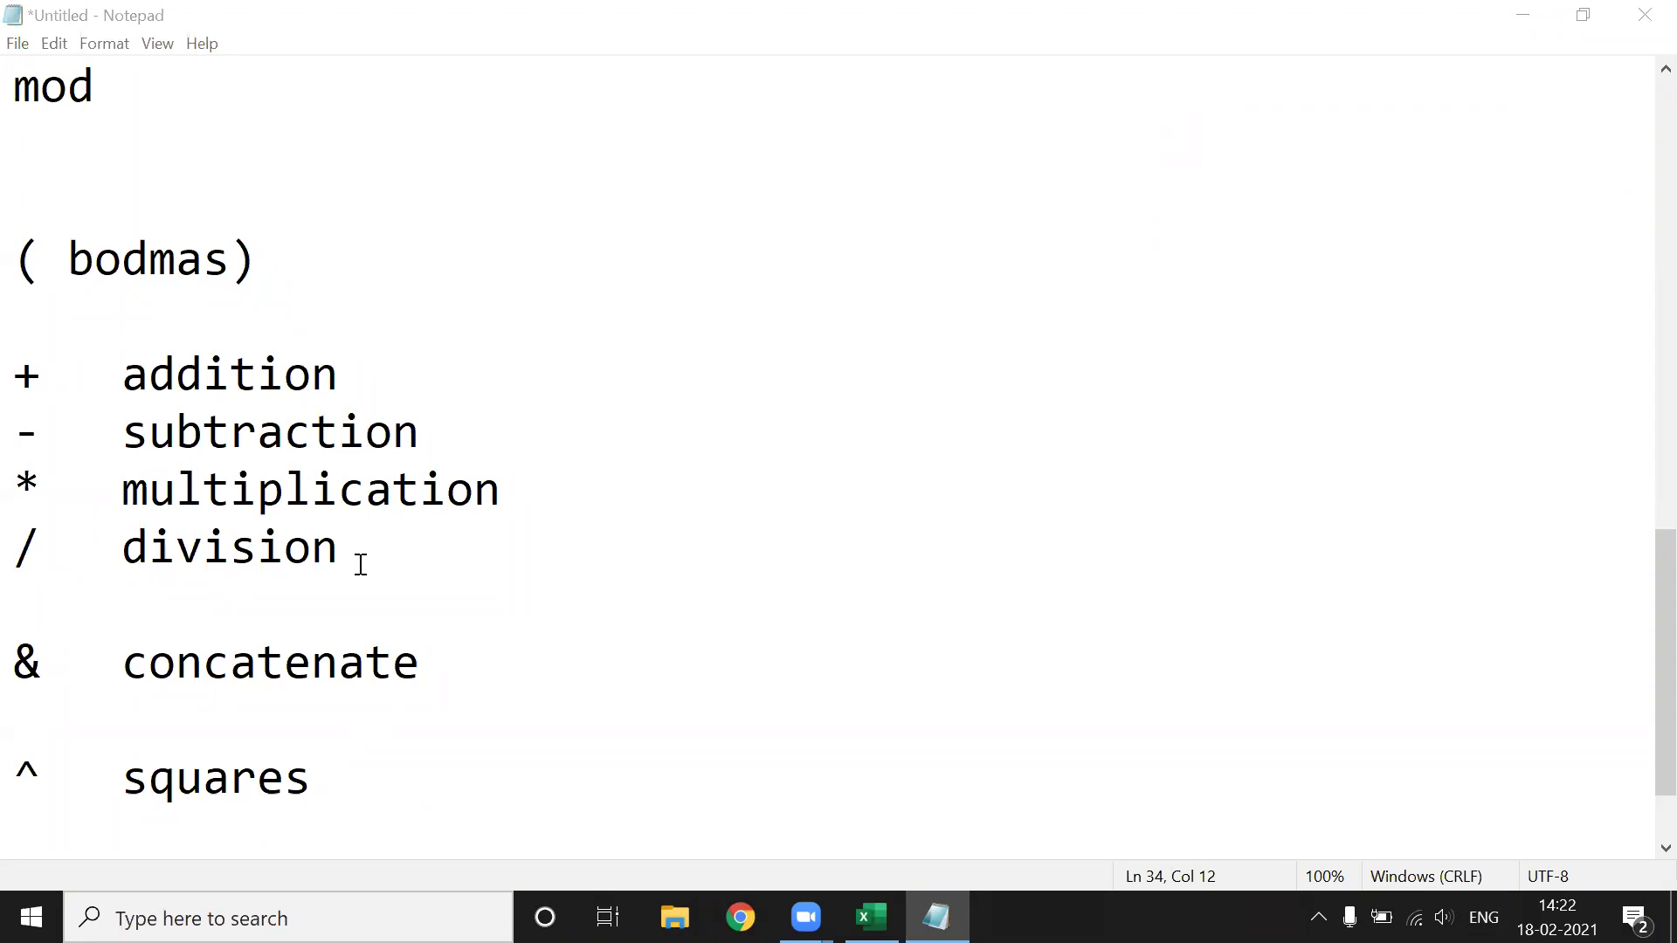
pyautogui.click(331, 775)
pyautogui.moveTo(15, 409)
pyautogui.mouseDown()
pyautogui.moveTo(68, 547)
pyautogui.moveTo(389, 522)
pyautogui.mouseUp()
pyautogui.click(107, 505)
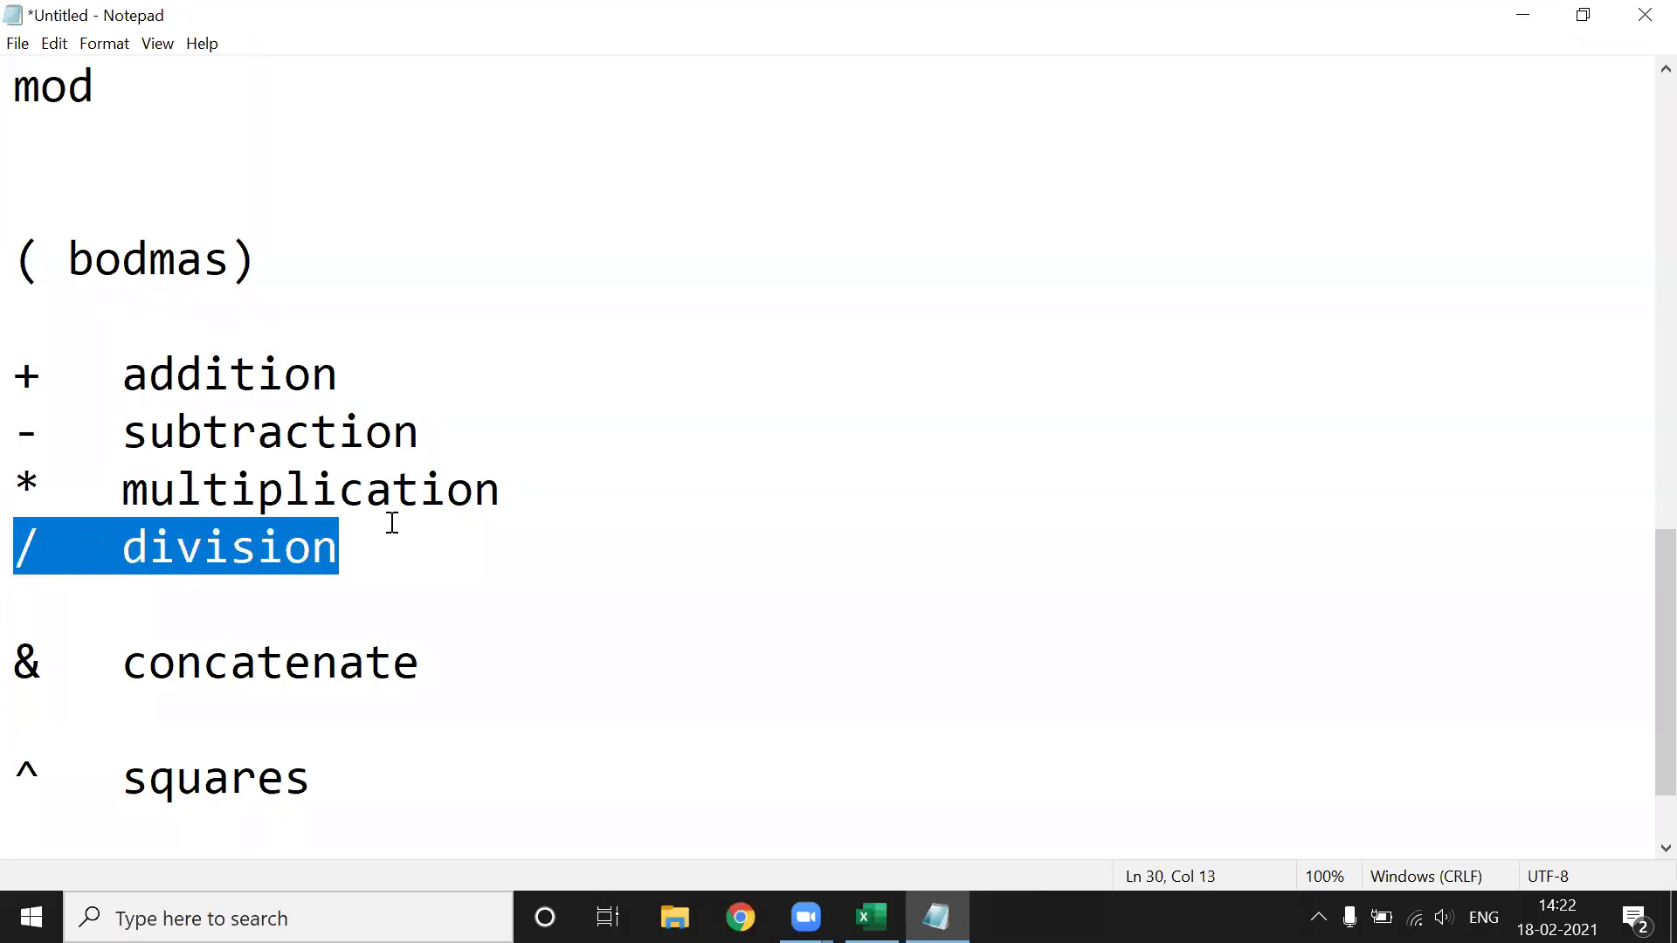
pyautogui.click(70, 611)
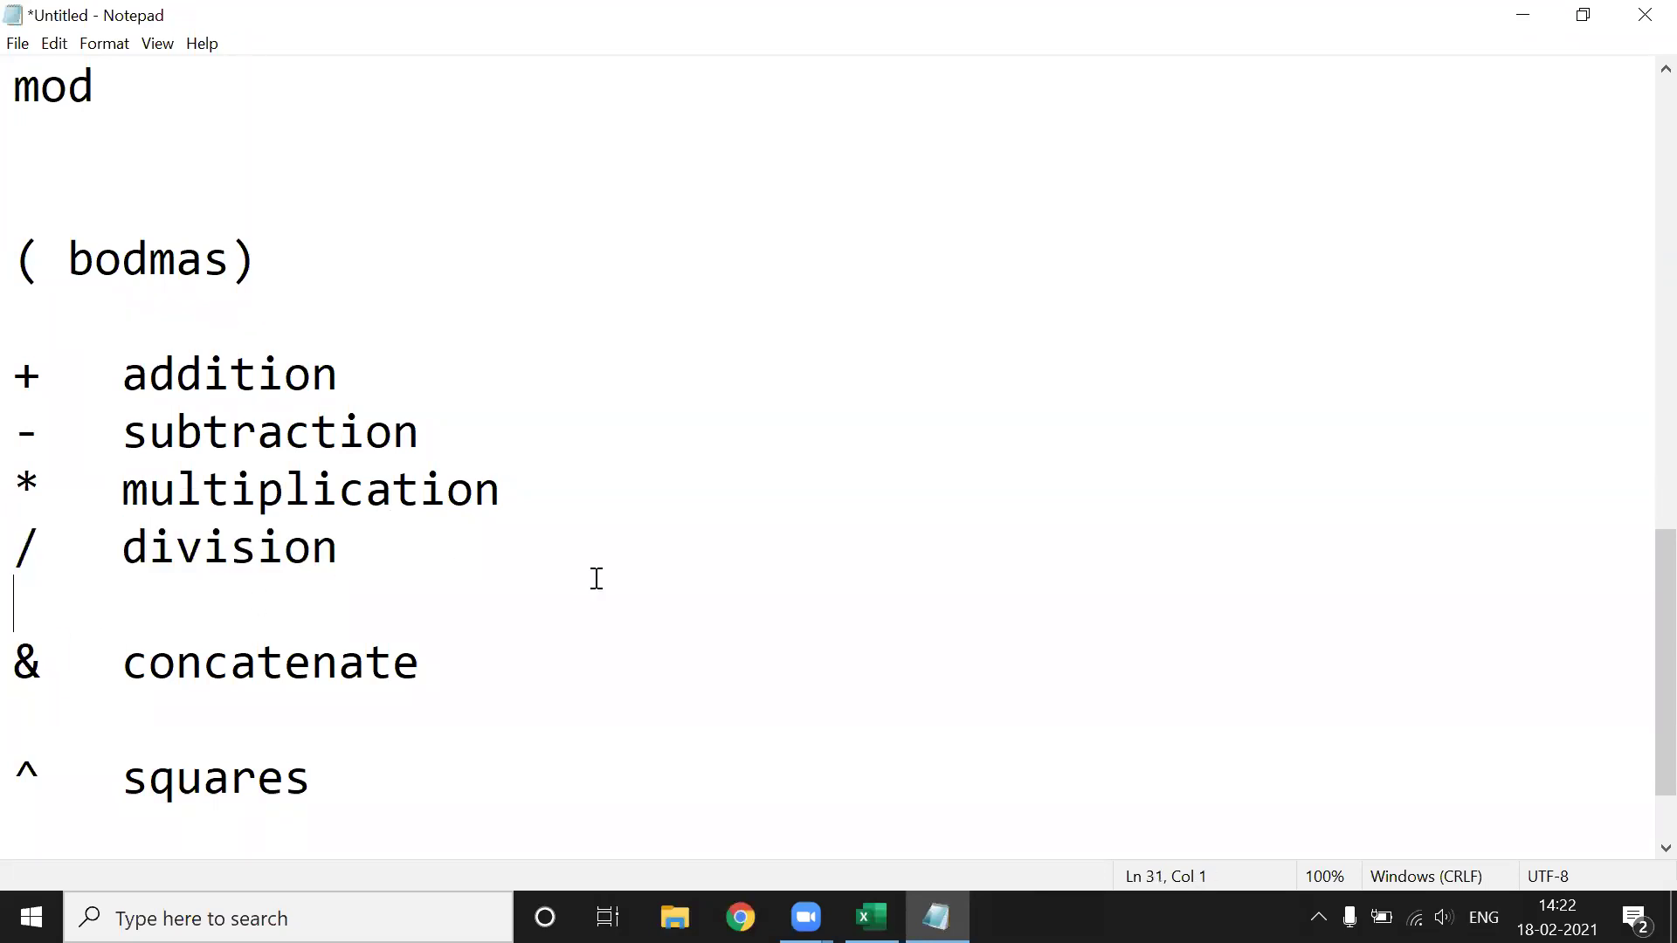
pyautogui.click(26, 776)
pyautogui.moveTo(118, 765); pyautogui.dragTo(385, 774)
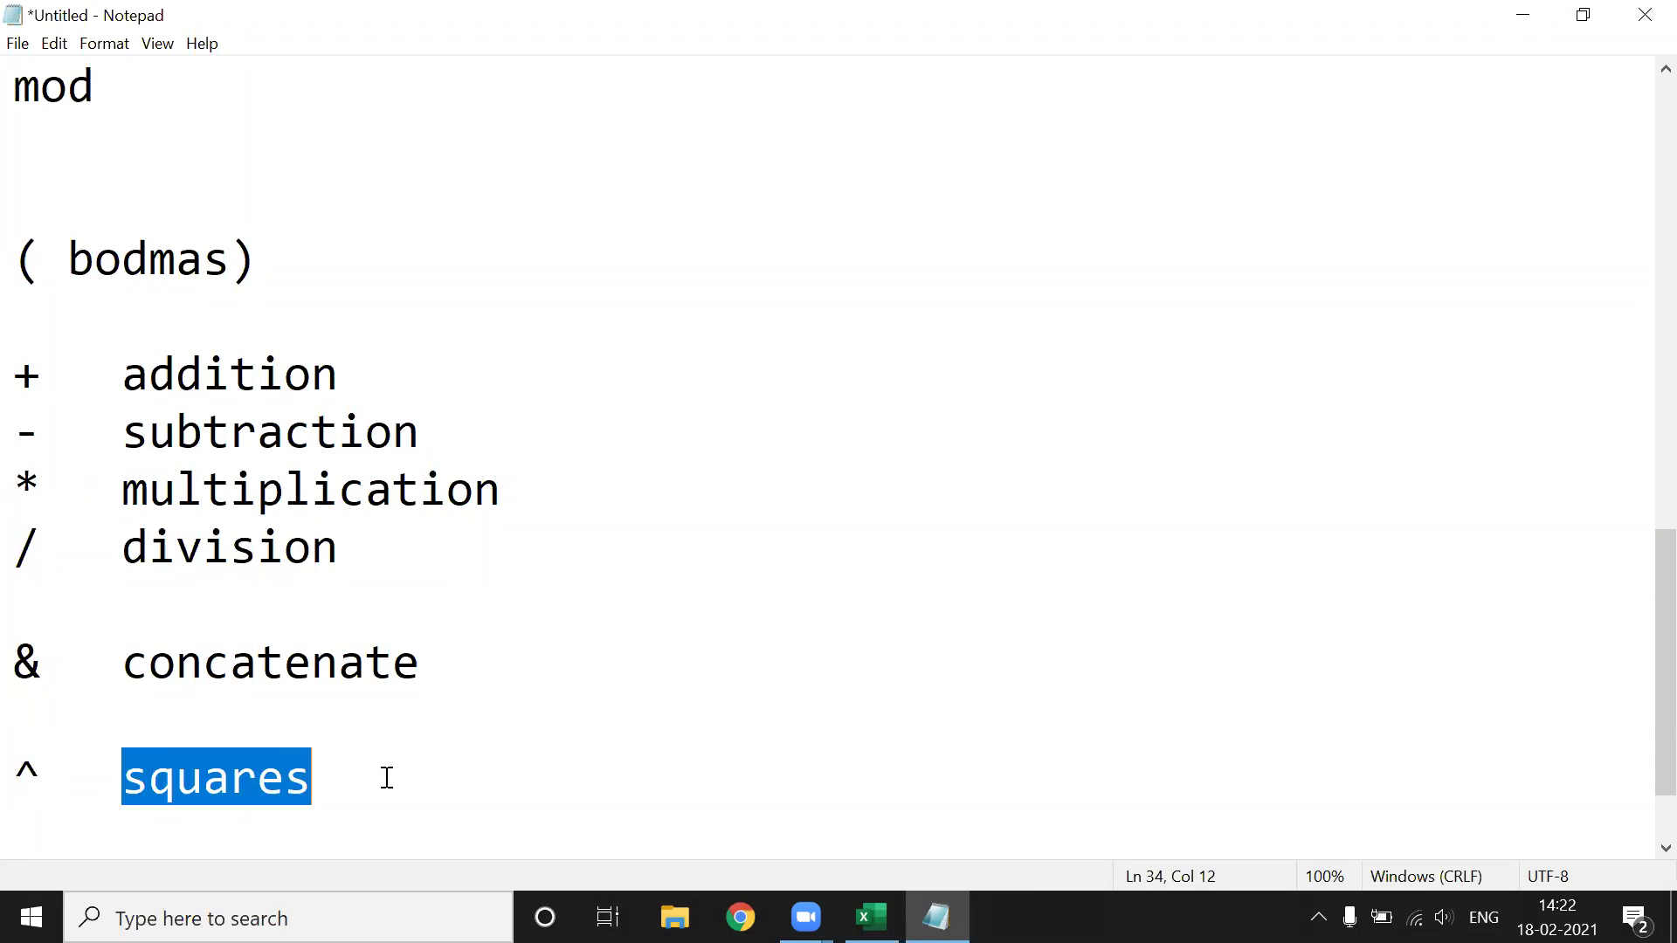
pyautogui.click(1085, 507)
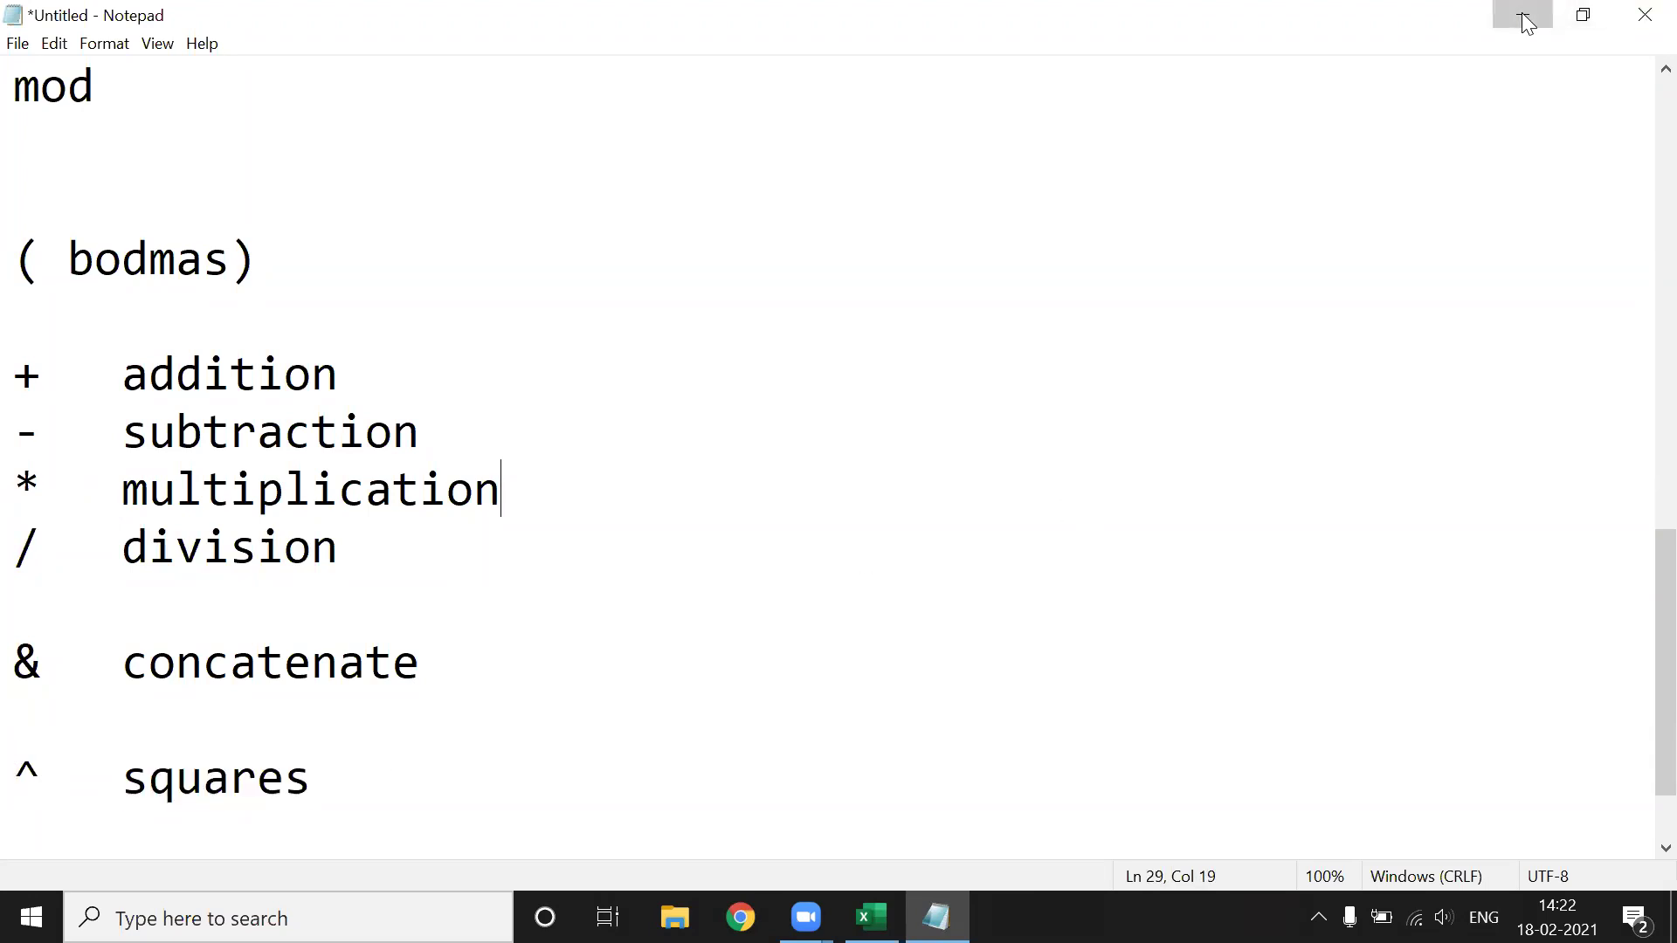
pyautogui.click(1523, 15)
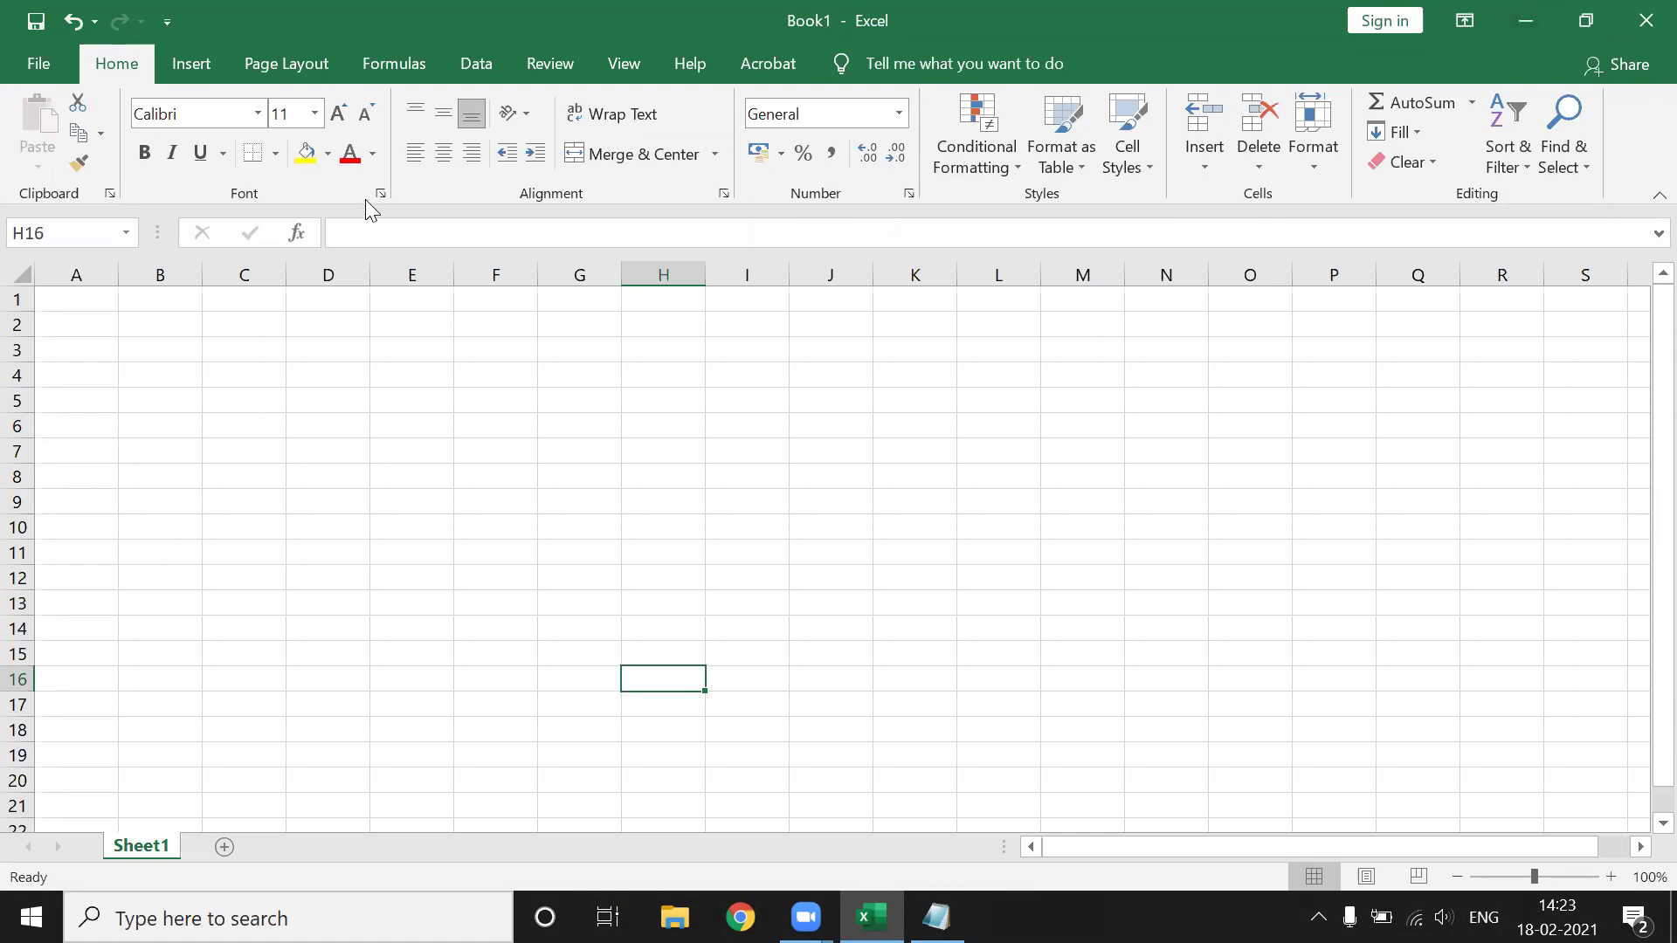
# Close the Book1 window and choose Don't Save to discard its changes.
pyautogui.click(1640, 12)
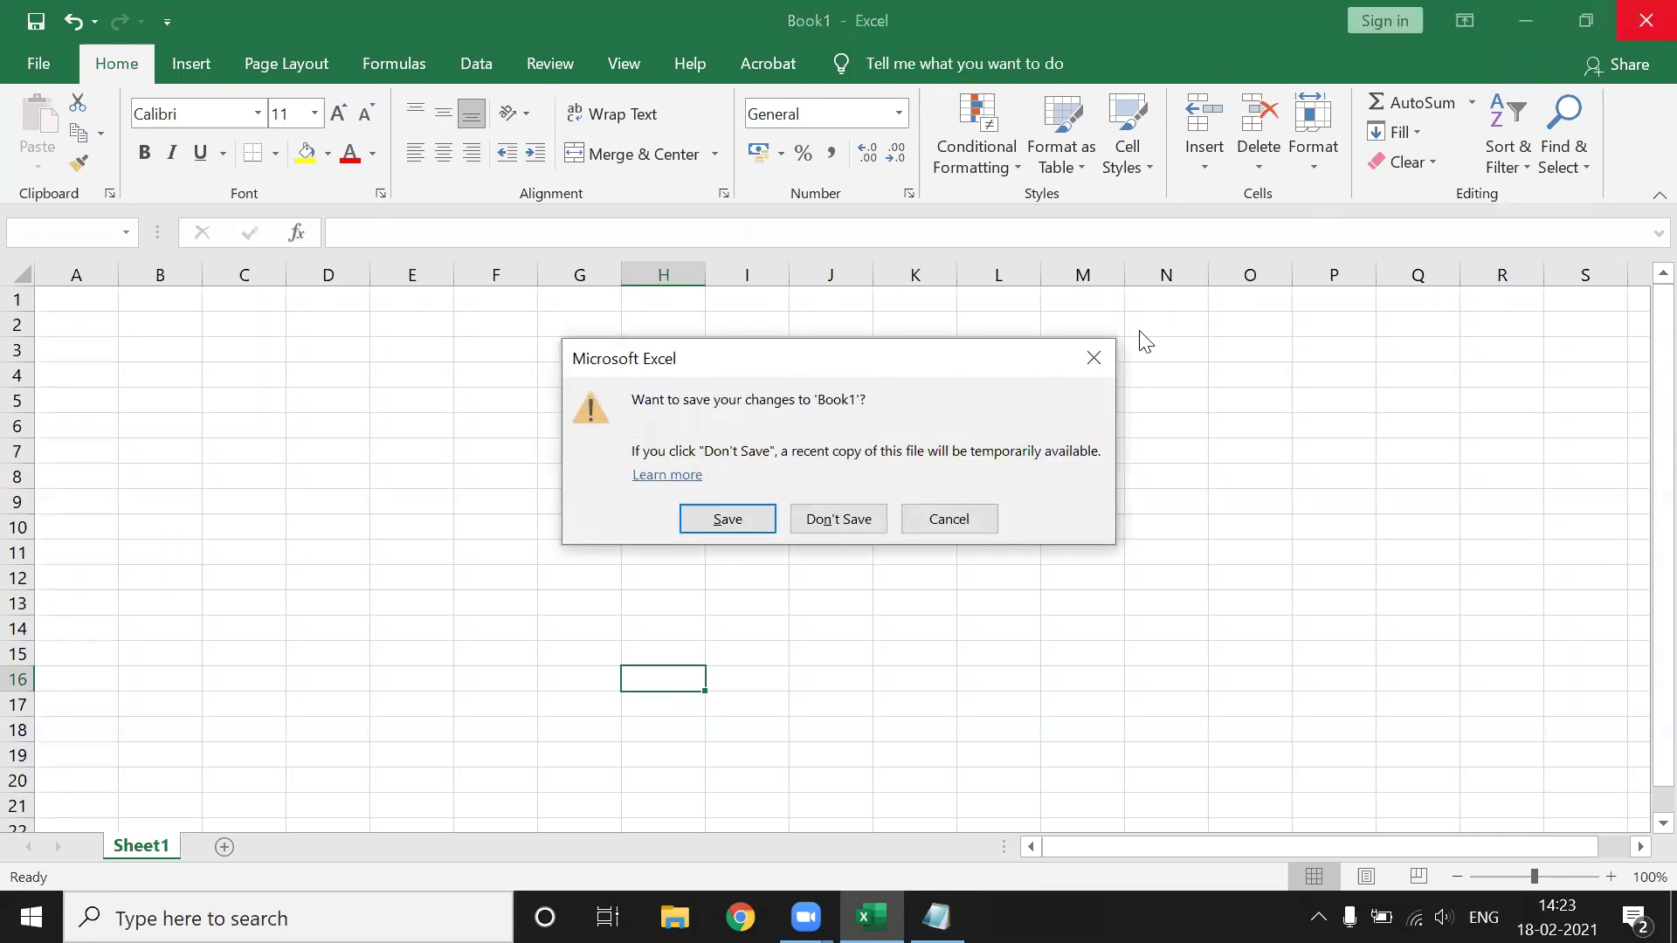
pyautogui.click(863, 524)
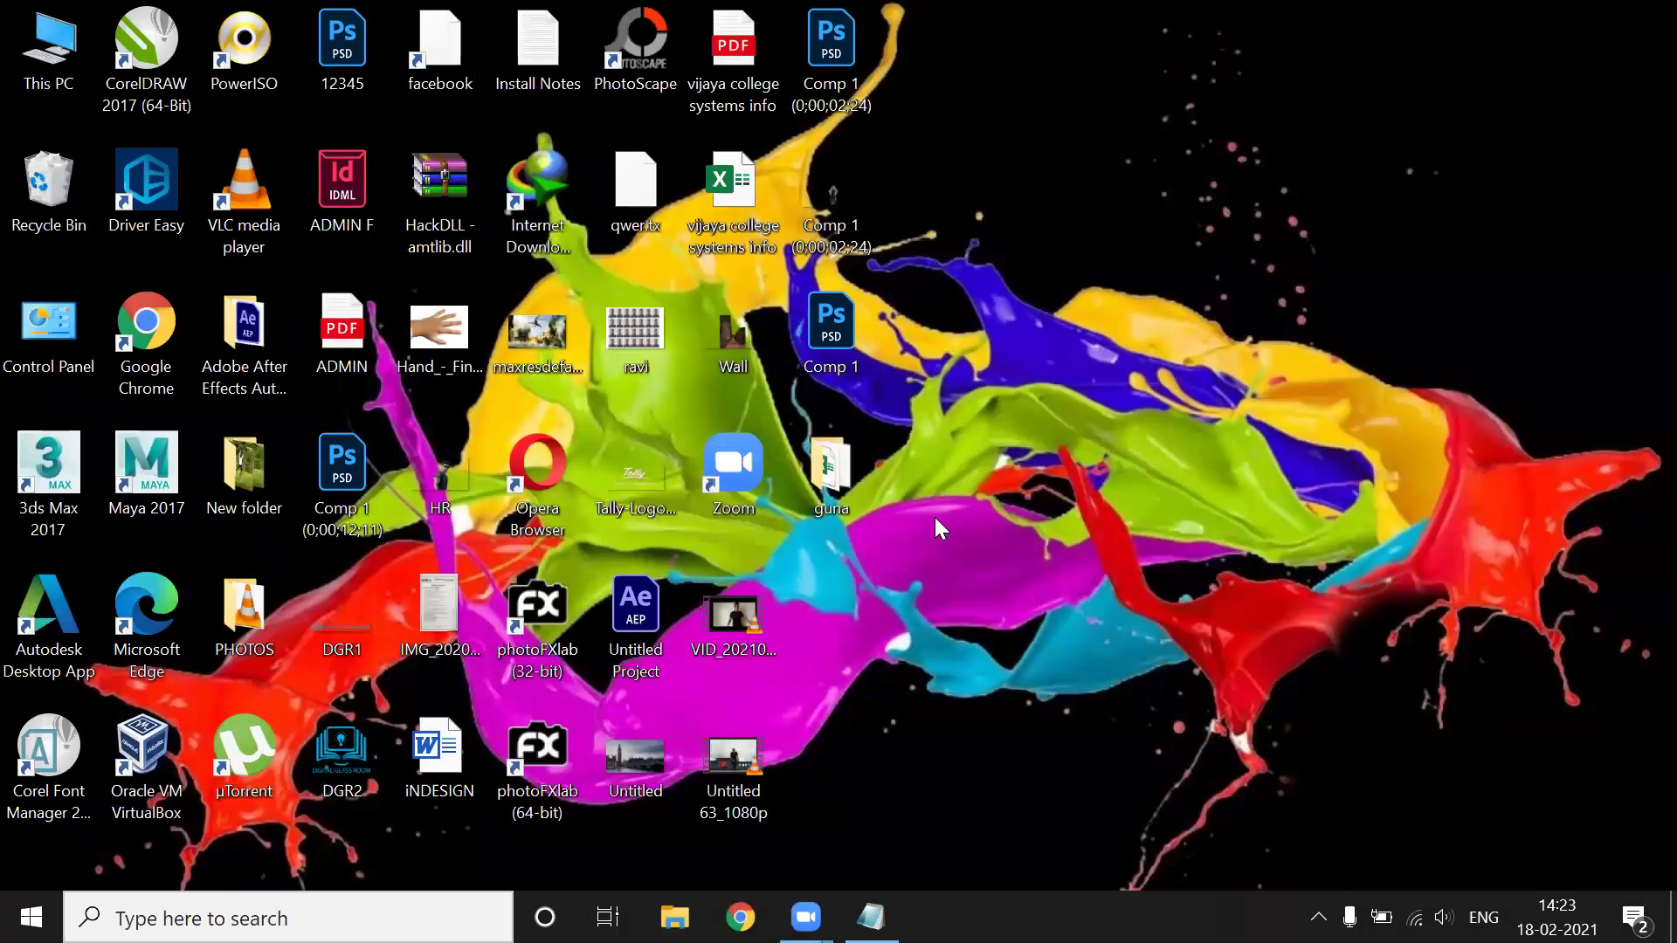
# Open the desktop guna folder and launch STU PRACTICAL from its file list.
pyautogui.doubleClick(807, 452)
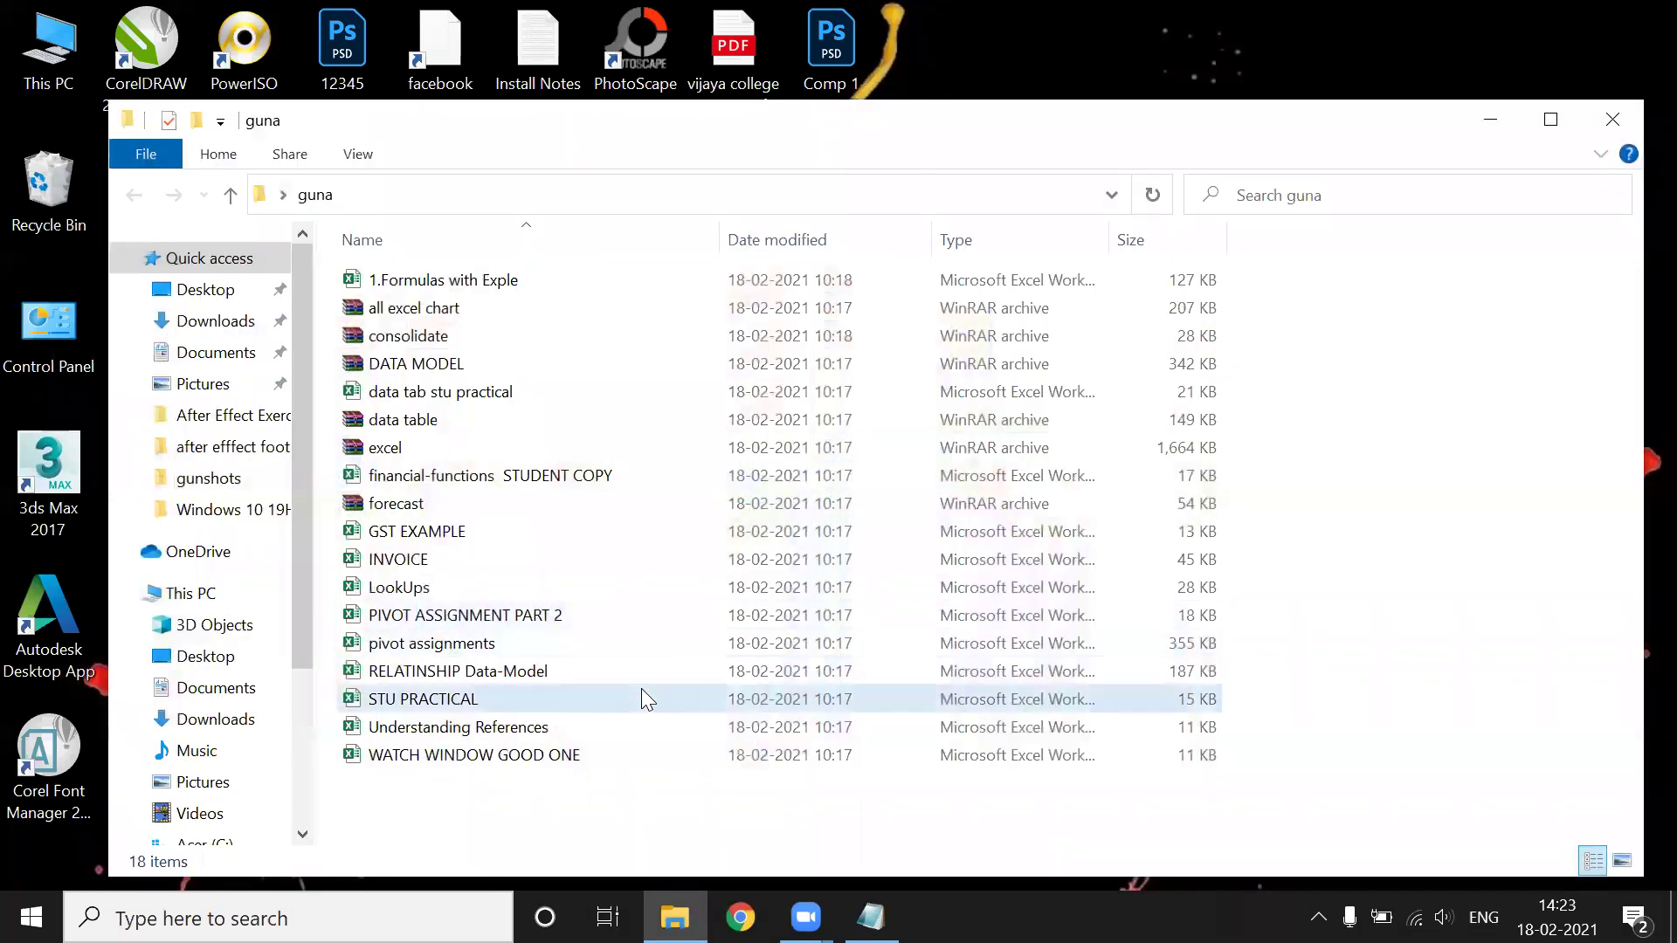
pyautogui.doubleClick(642, 697)
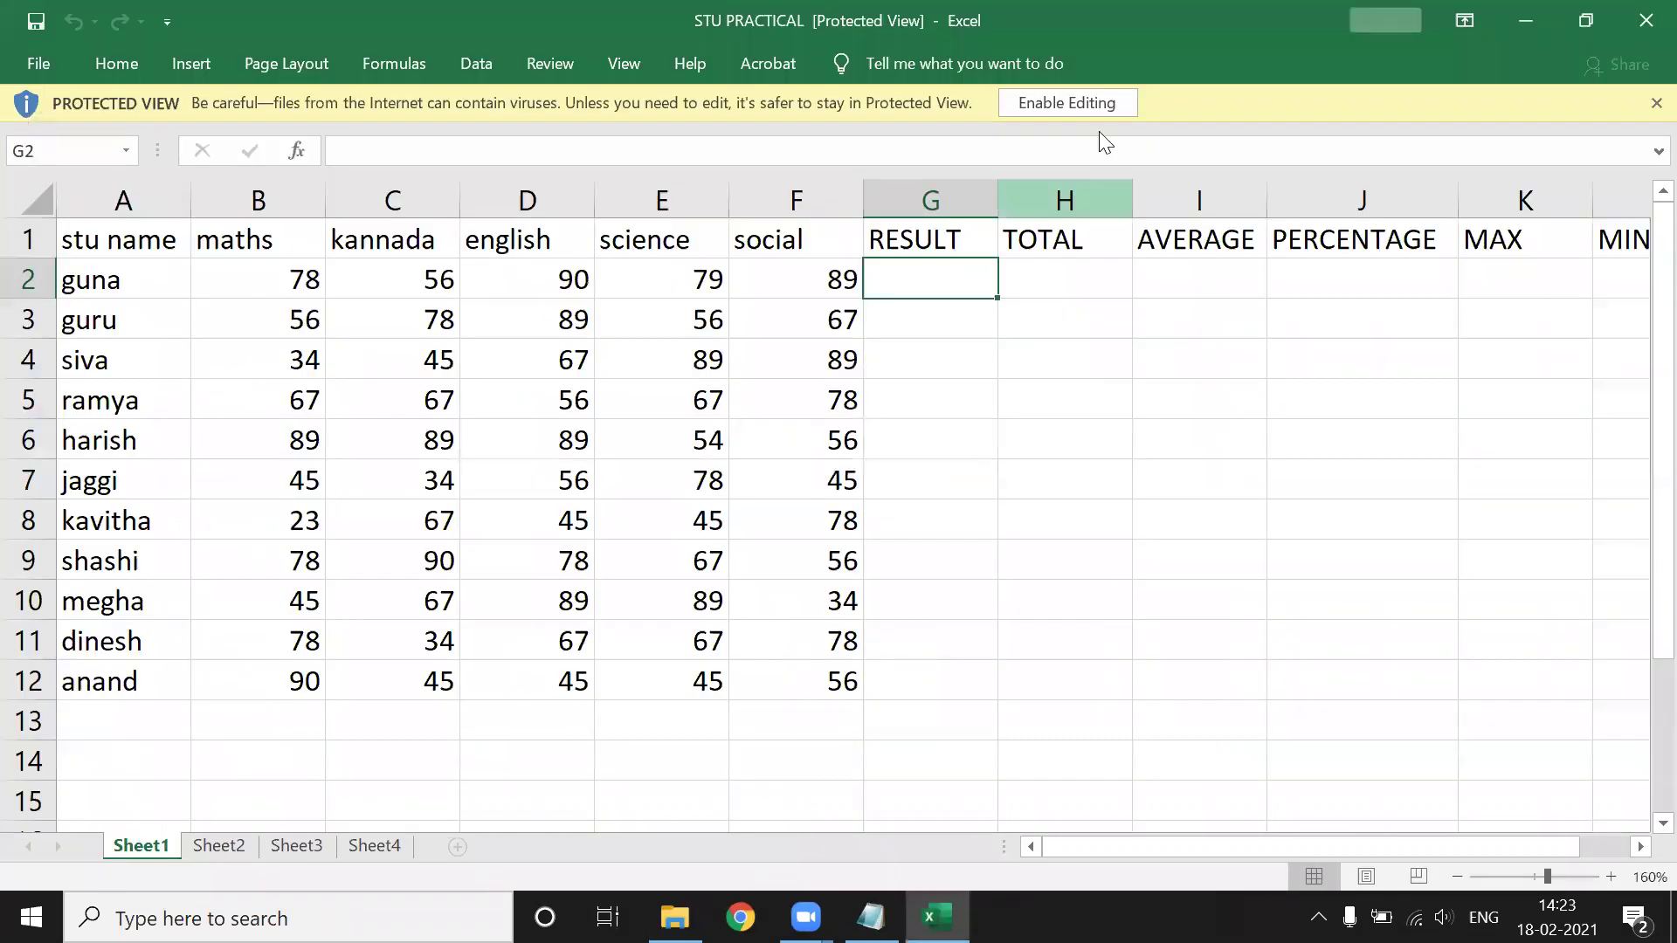
# Enable editing, copy the A1:F12 marks table, and paste it into a new workbook's A1.
pyautogui.click(1100, 102)
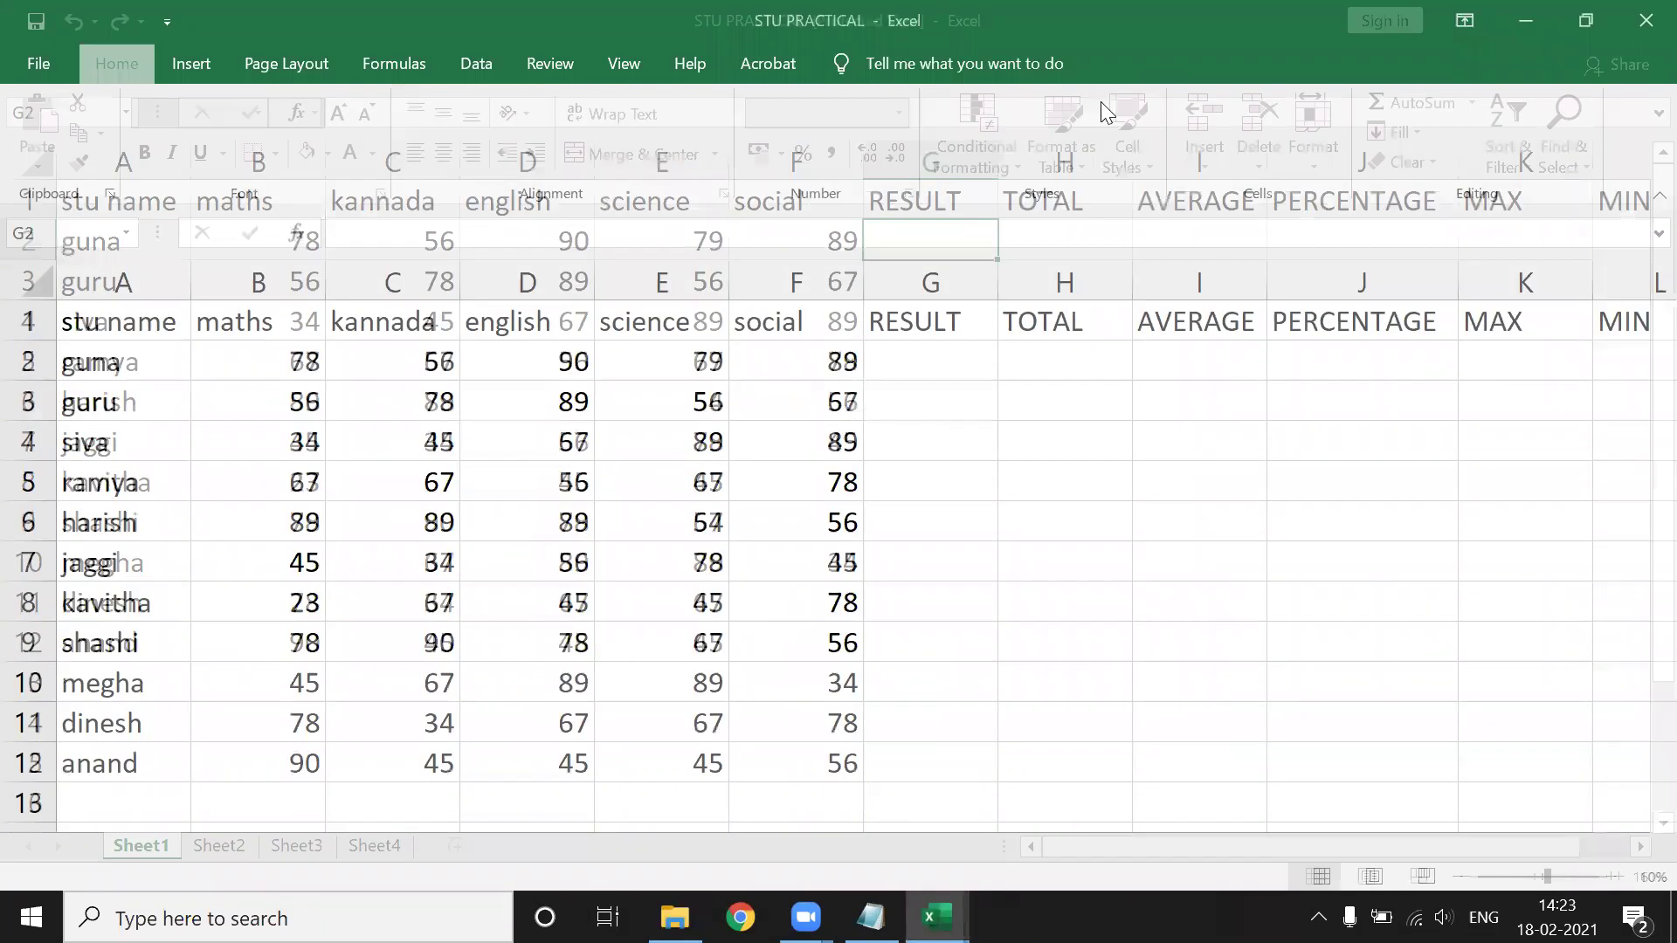
pyautogui.moveTo(784, 765); pyautogui.dragTo(9, 339)
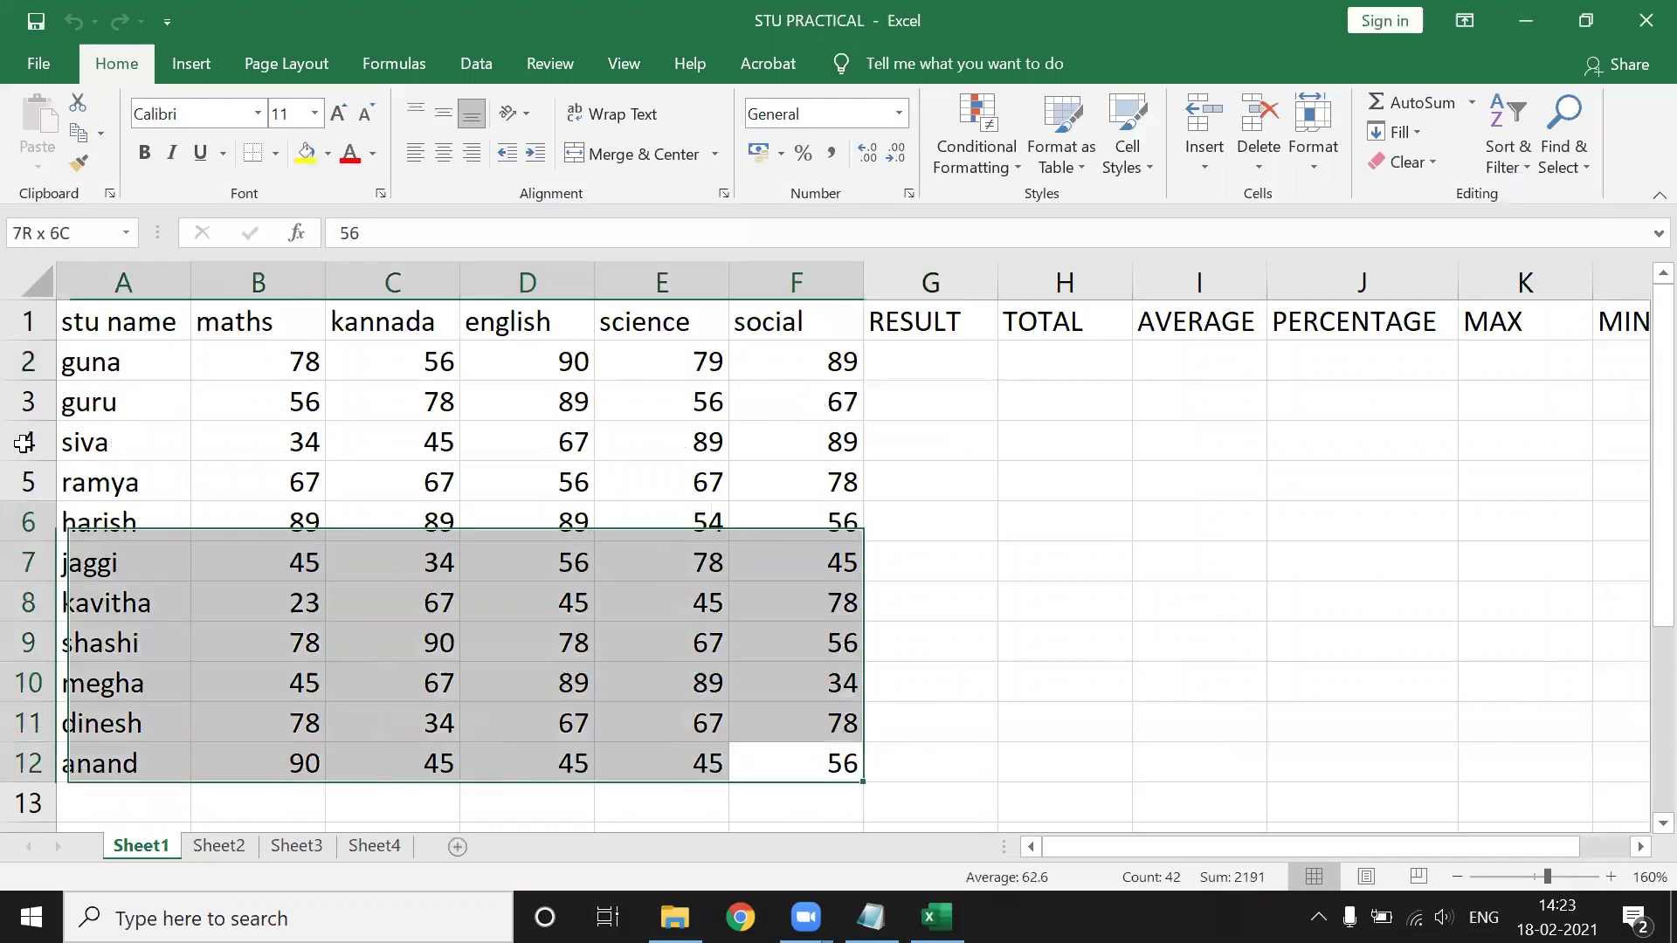
pyautogui.hotkey('ctrl', 'c')
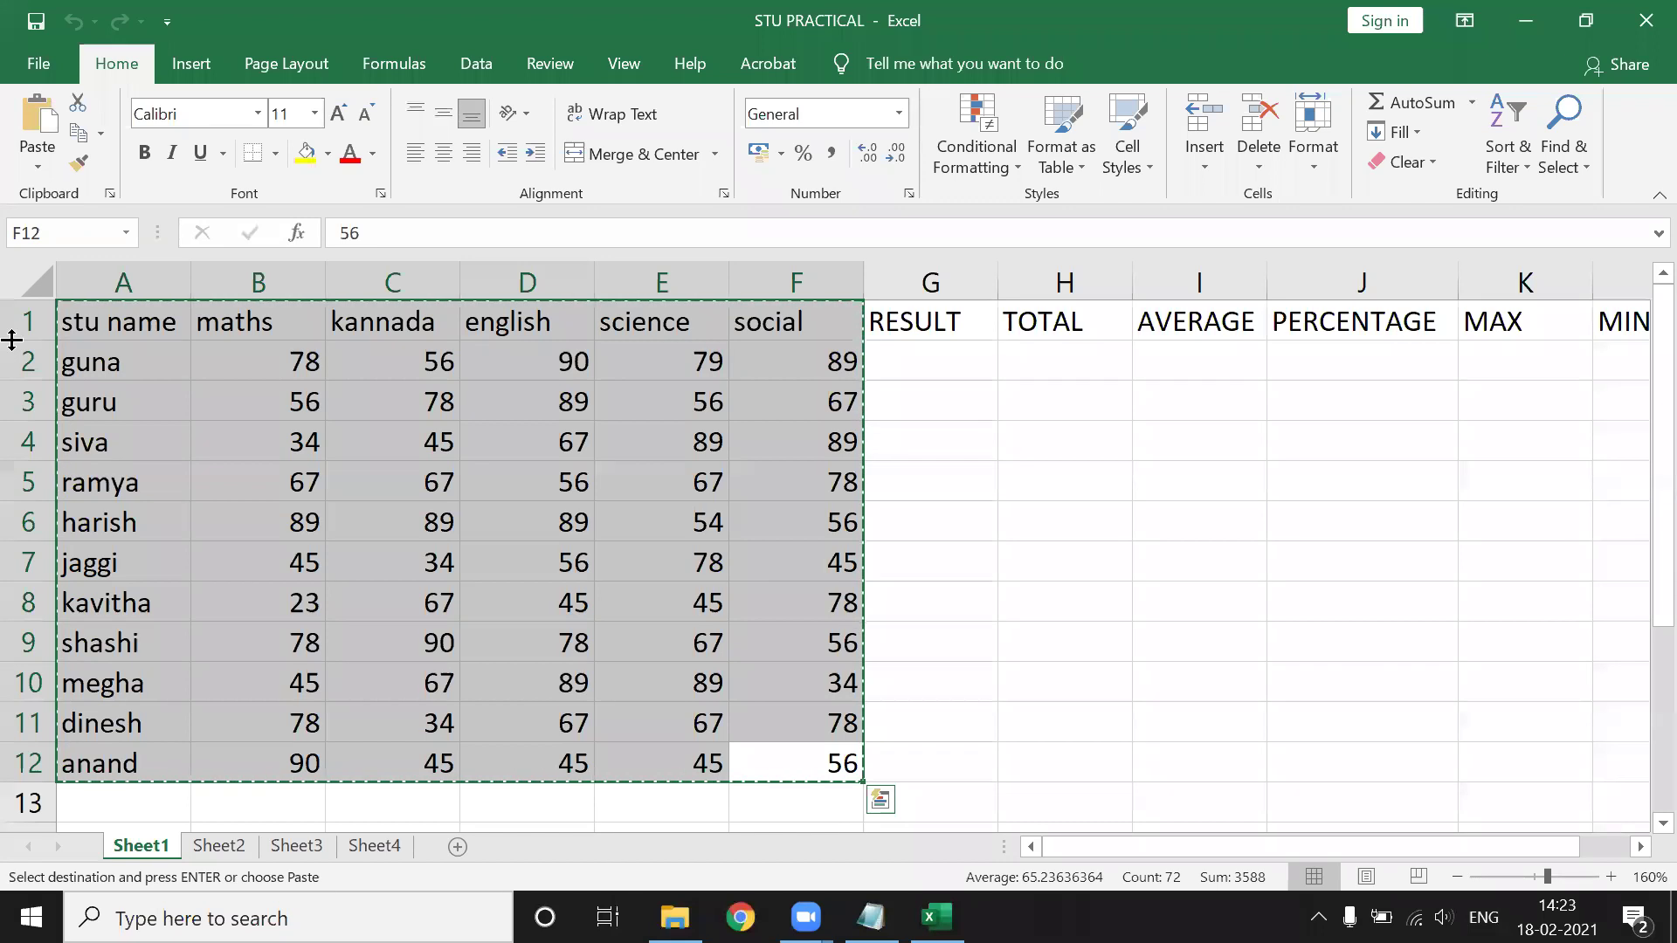
pyautogui.hotkey('ctrl', 'n')
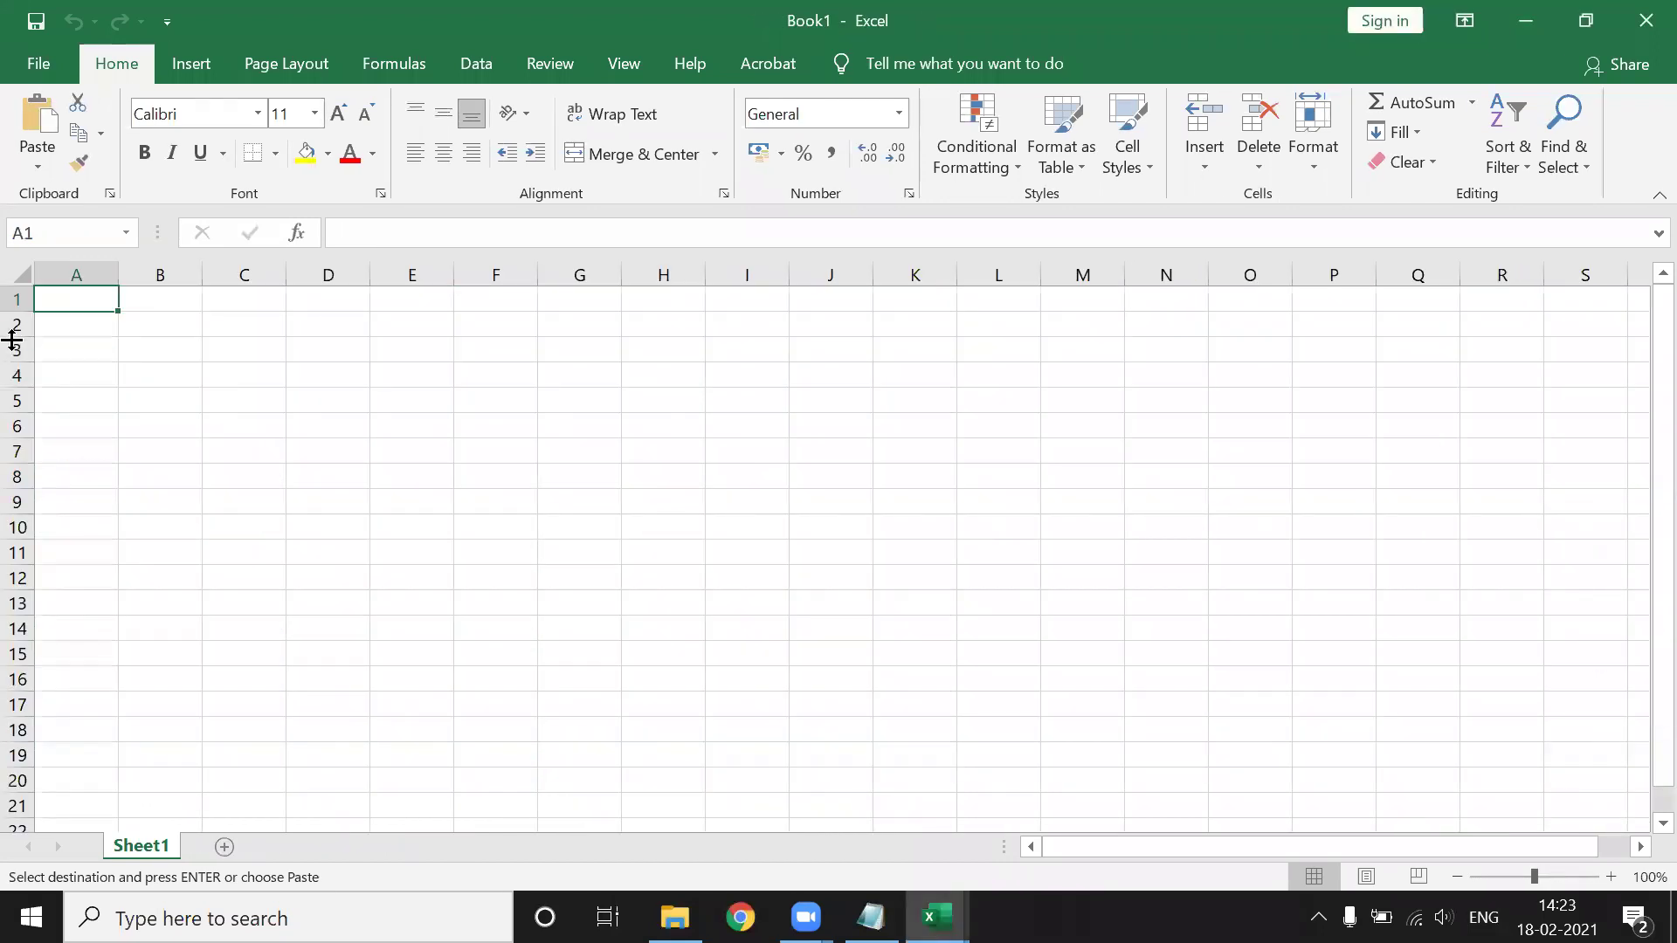
pyautogui.hotkey('ctrl', 'v')
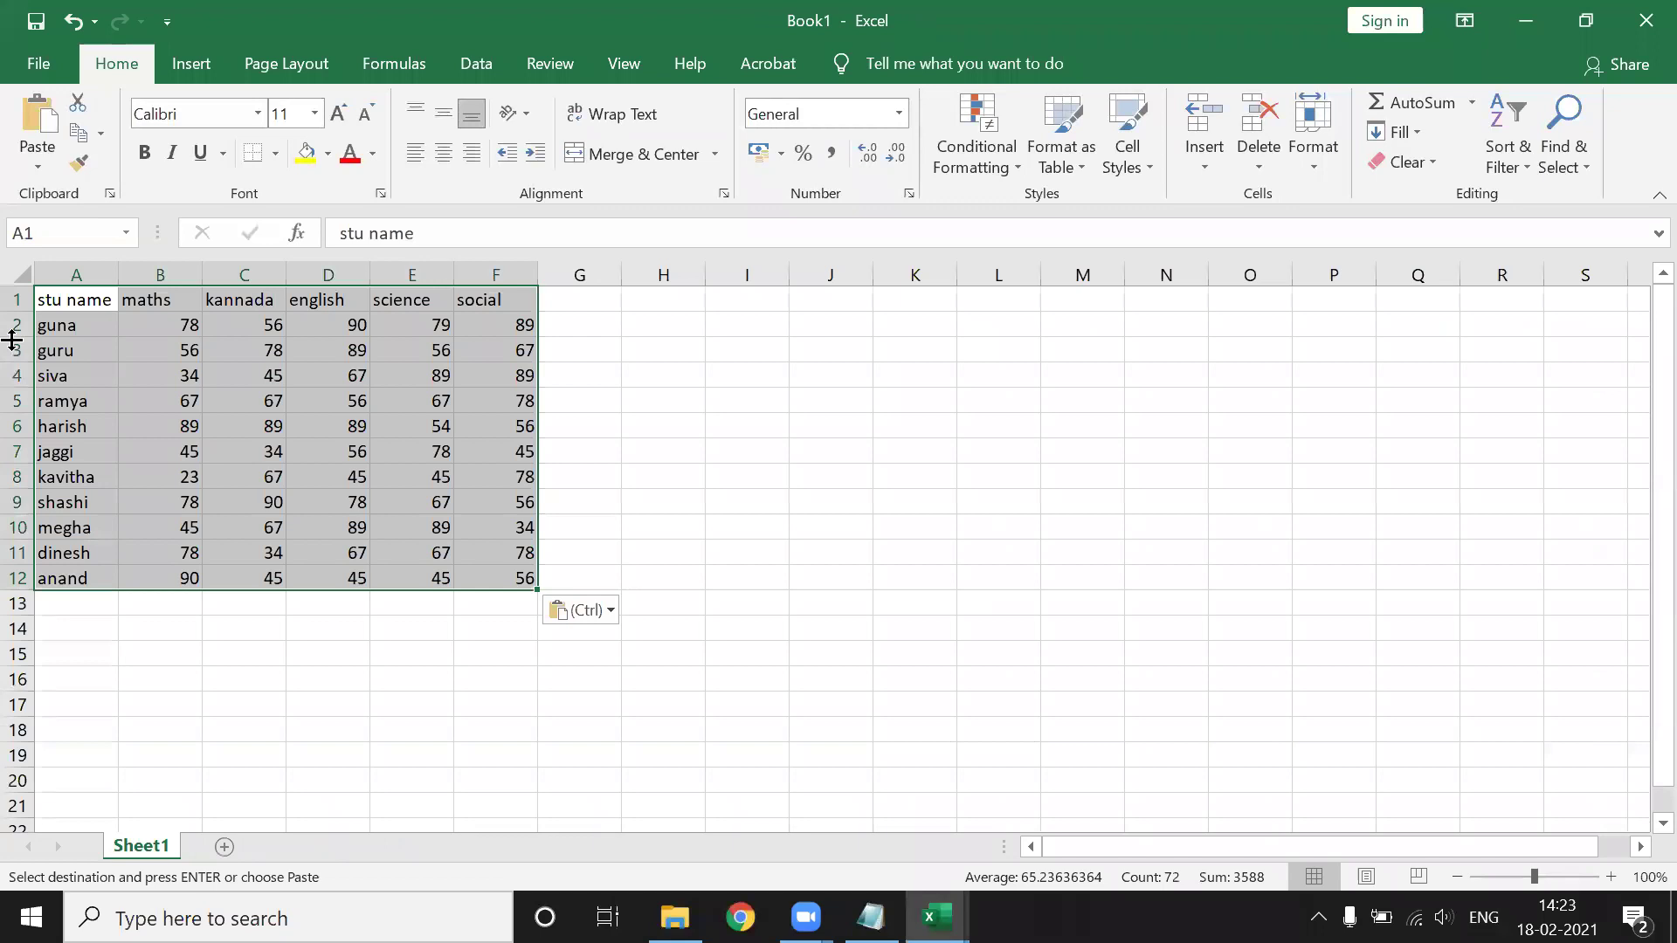
pyautogui.scroll(3, 11, 340)
pyautogui.scroll(1, 11, 340)
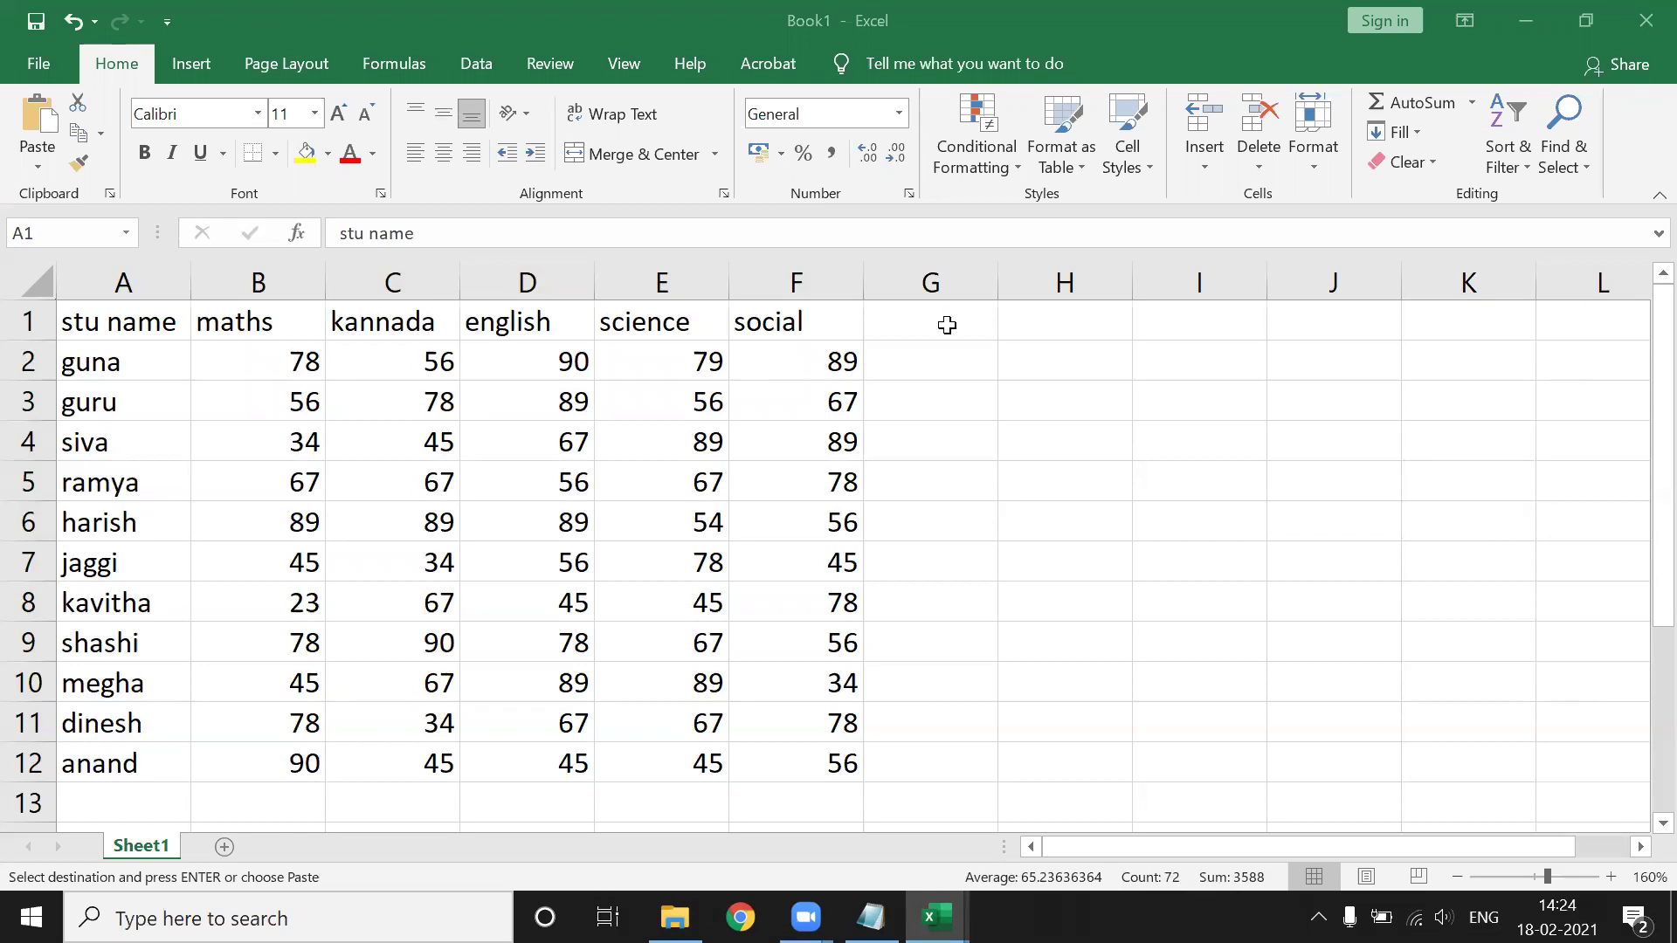
# Enter the heading 'total' in cell G1.
pyautogui.hotkey('ctrl', 'a')
pyautogui.click(921, 318)
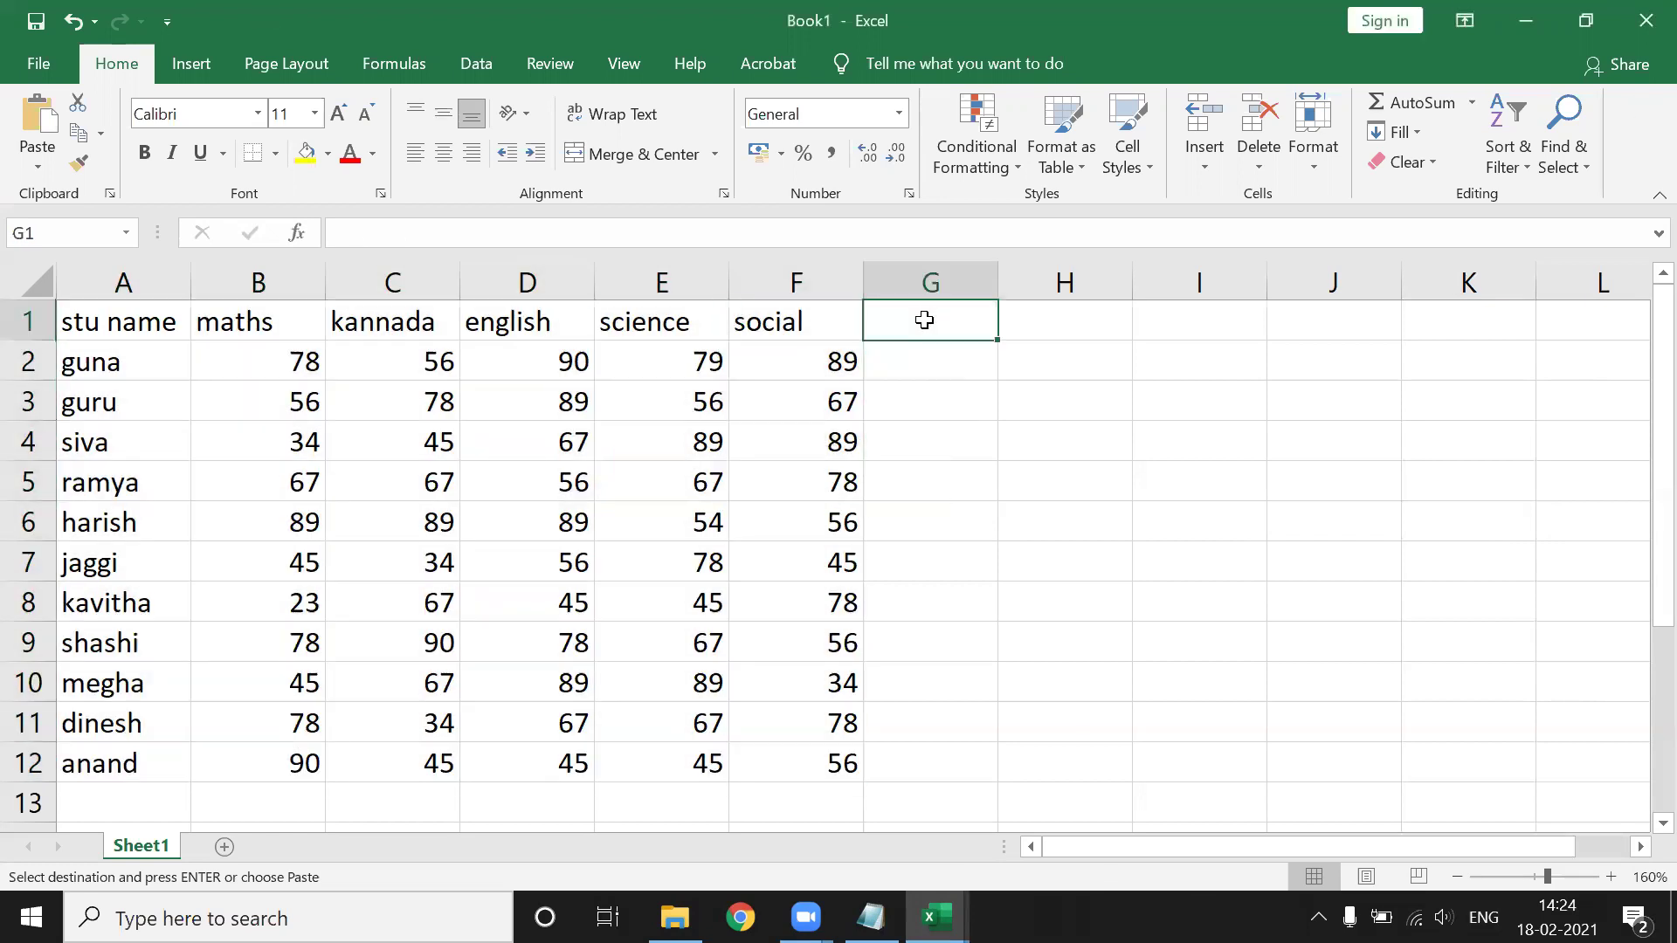
pyautogui.click(897, 412)
pyautogui.write('tot')
pyautogui.press('BackSpace')
pyautogui.press('BackSpace')
pyautogui.press('BackSpace')
pyautogui.press('Up')
pyautogui.press('Up')
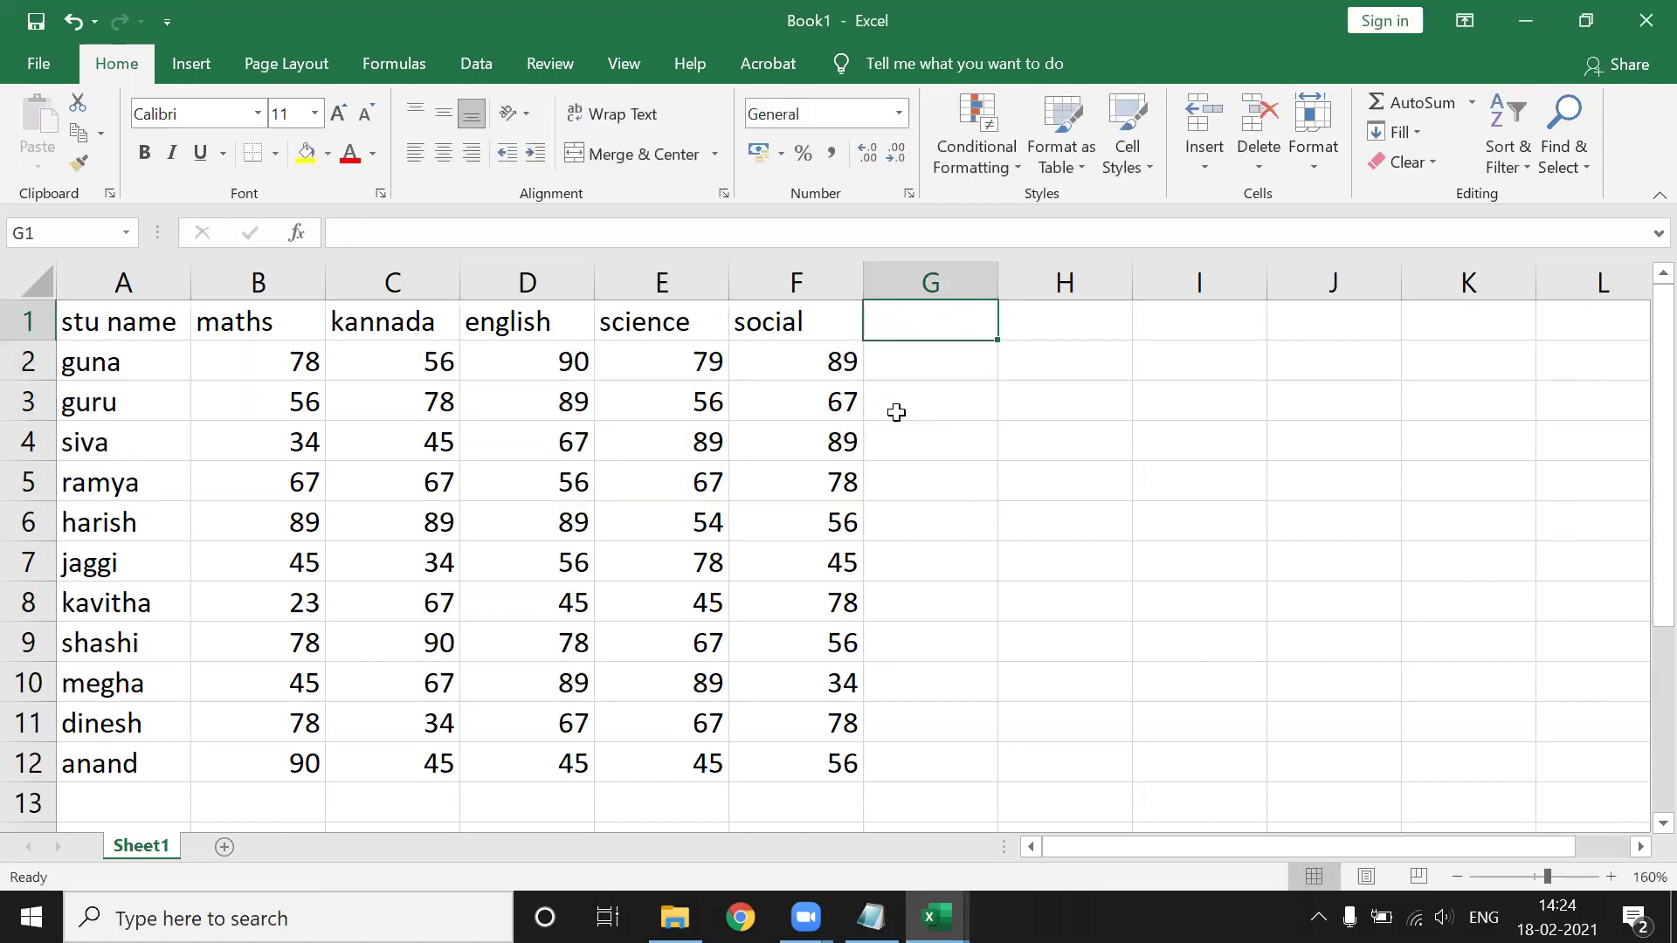
pyautogui.write('total')
pyautogui.press('Return')
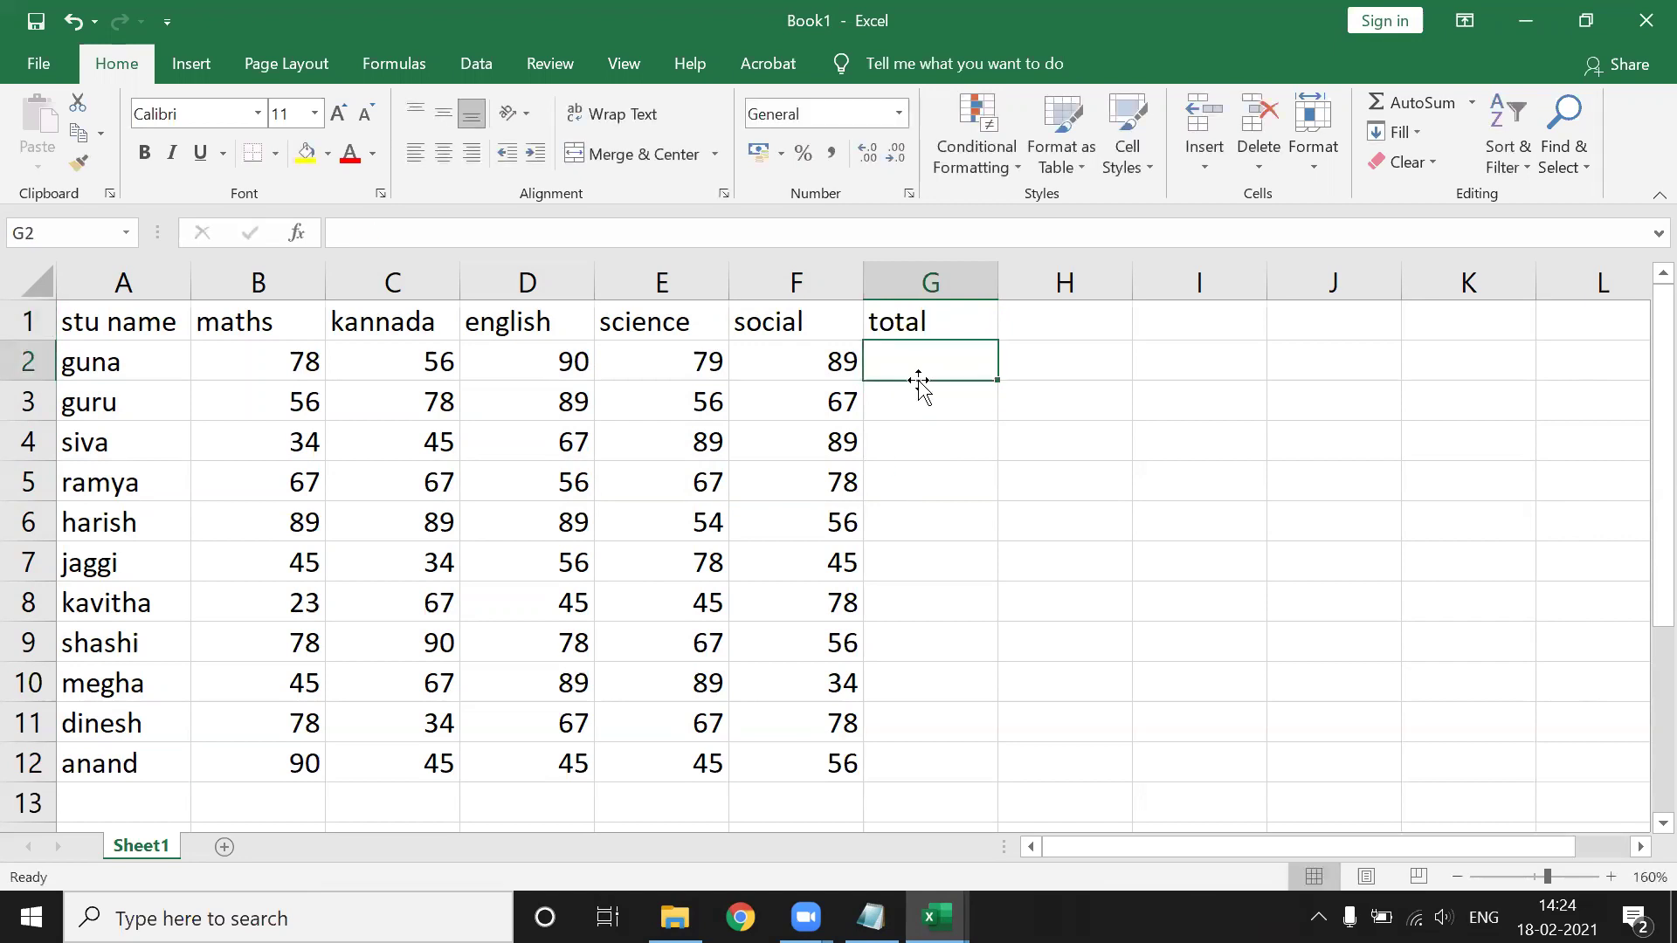
# In G2, begin a =SUM( formula from autocomplete, backing out a SUMPRODUCT pick.
pyautogui.write('=su')
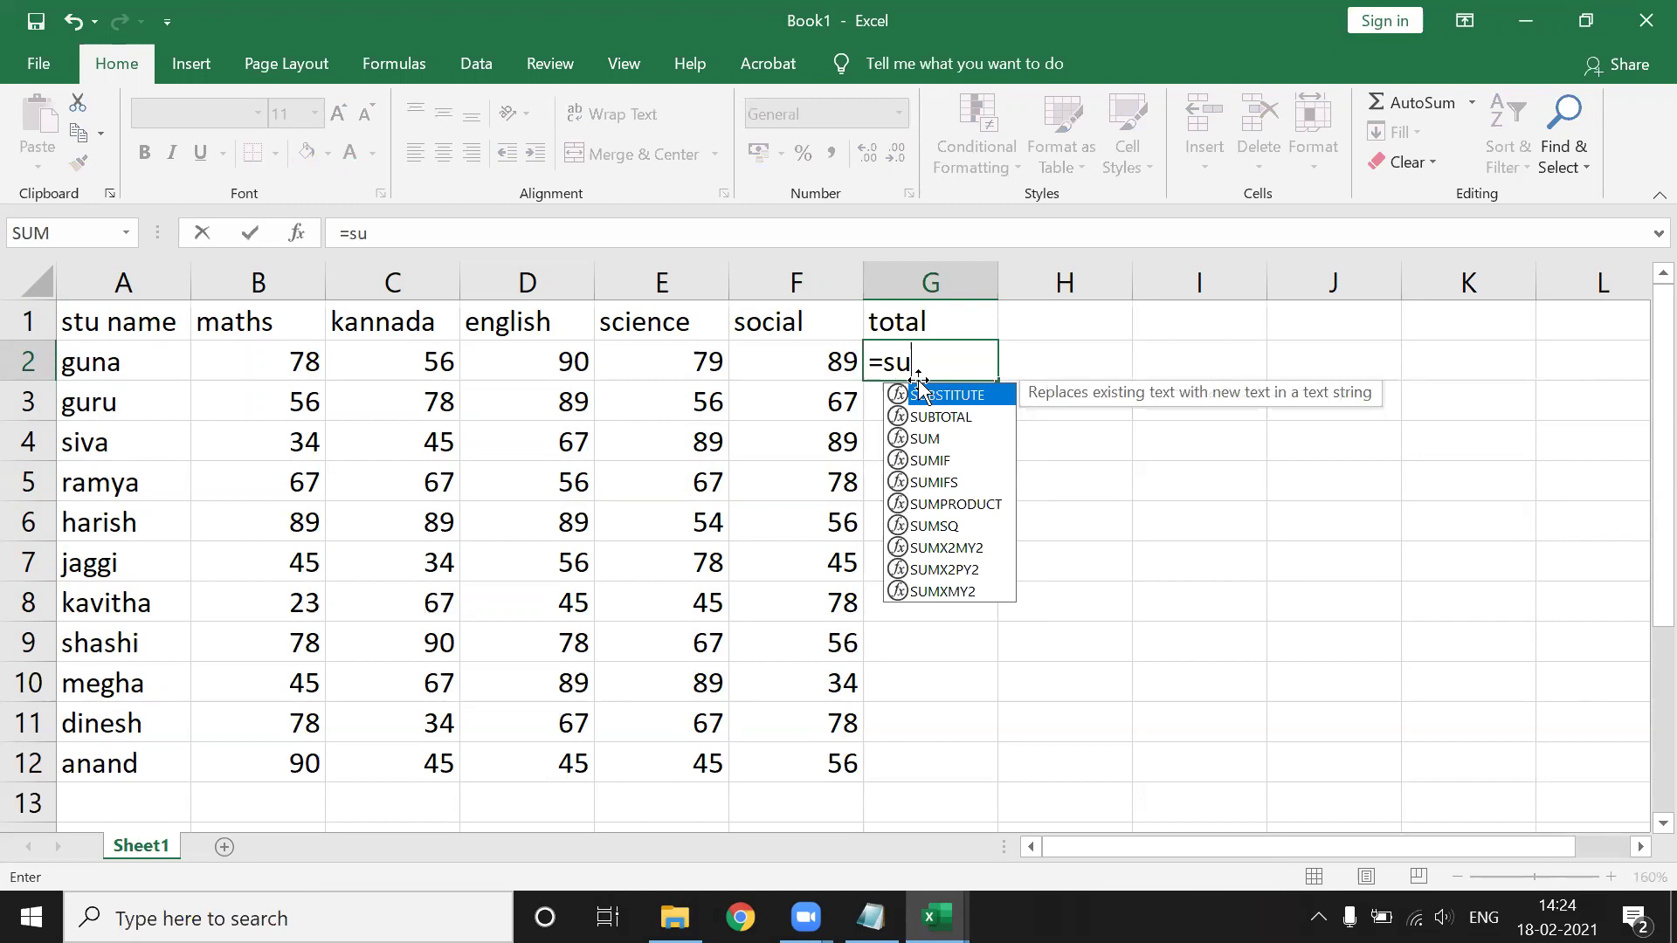
pyautogui.press('Down')
pyautogui.press('Down')
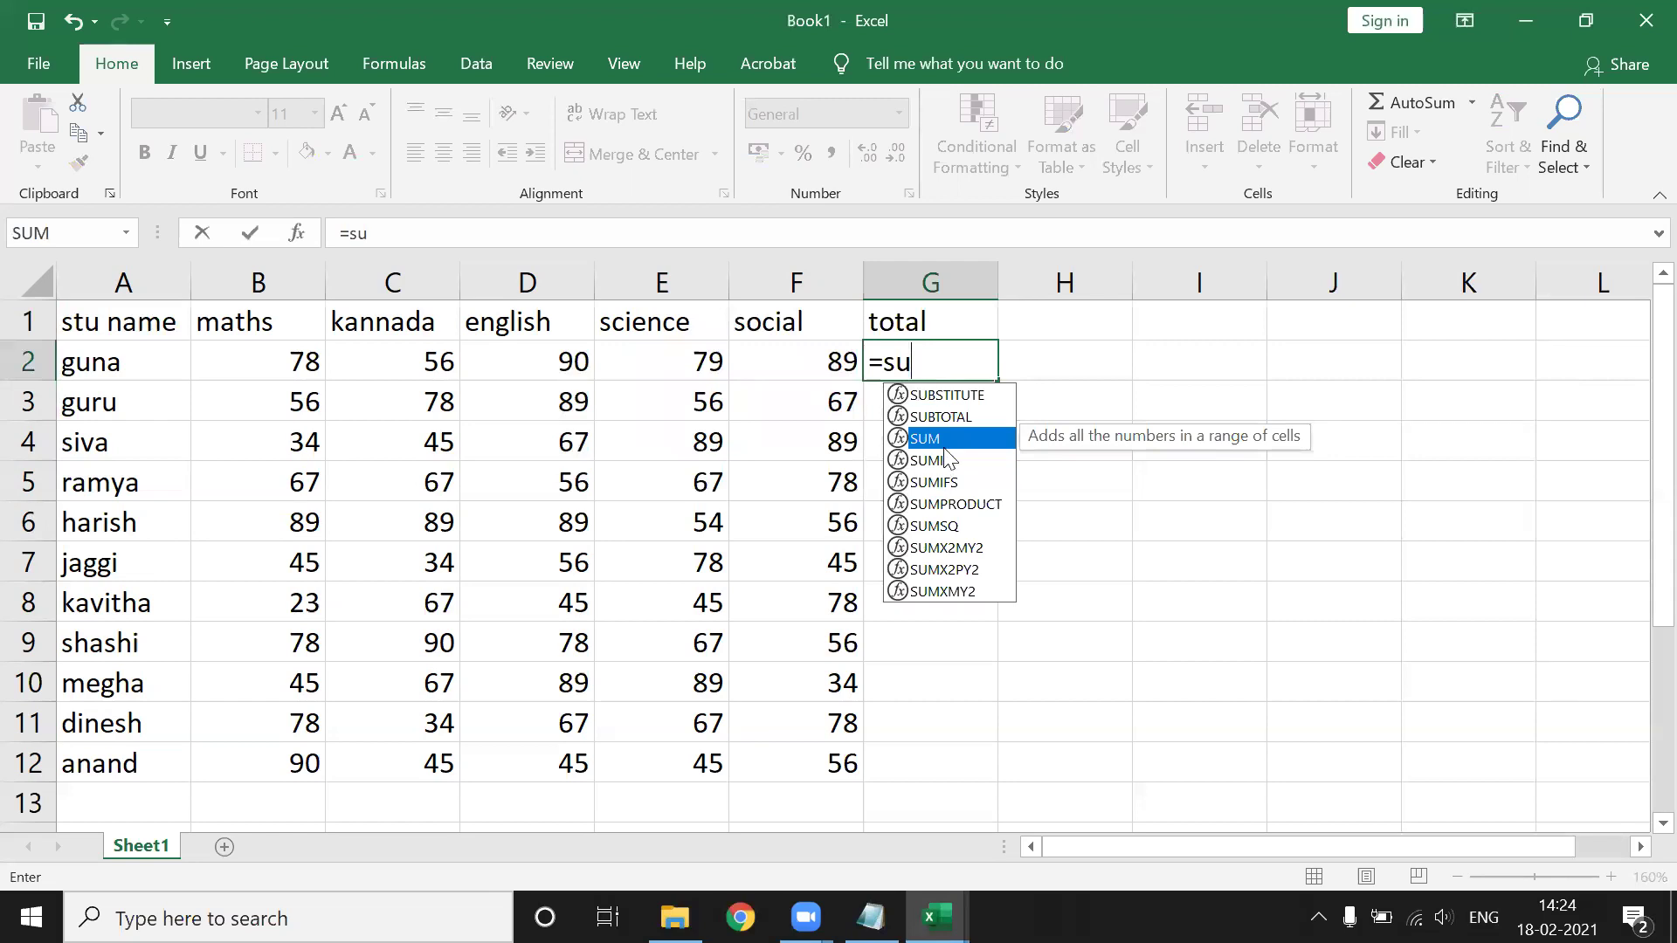
pyautogui.press('Tab')
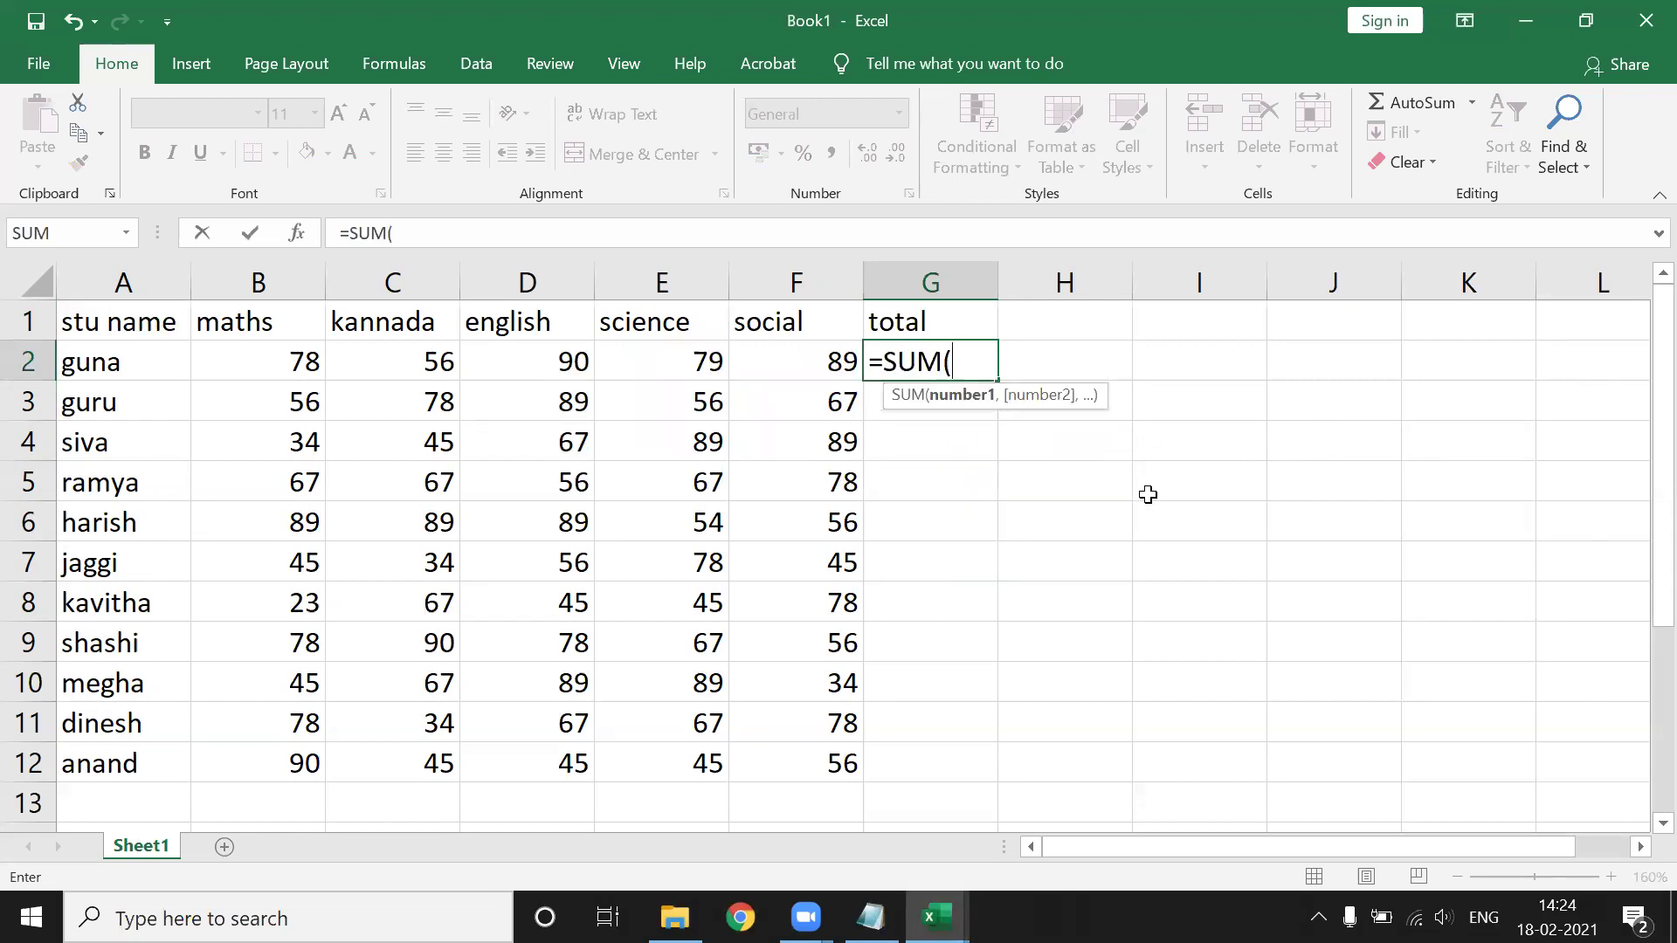
pyautogui.press('BackSpace')
pyautogui.press('BackSpace')
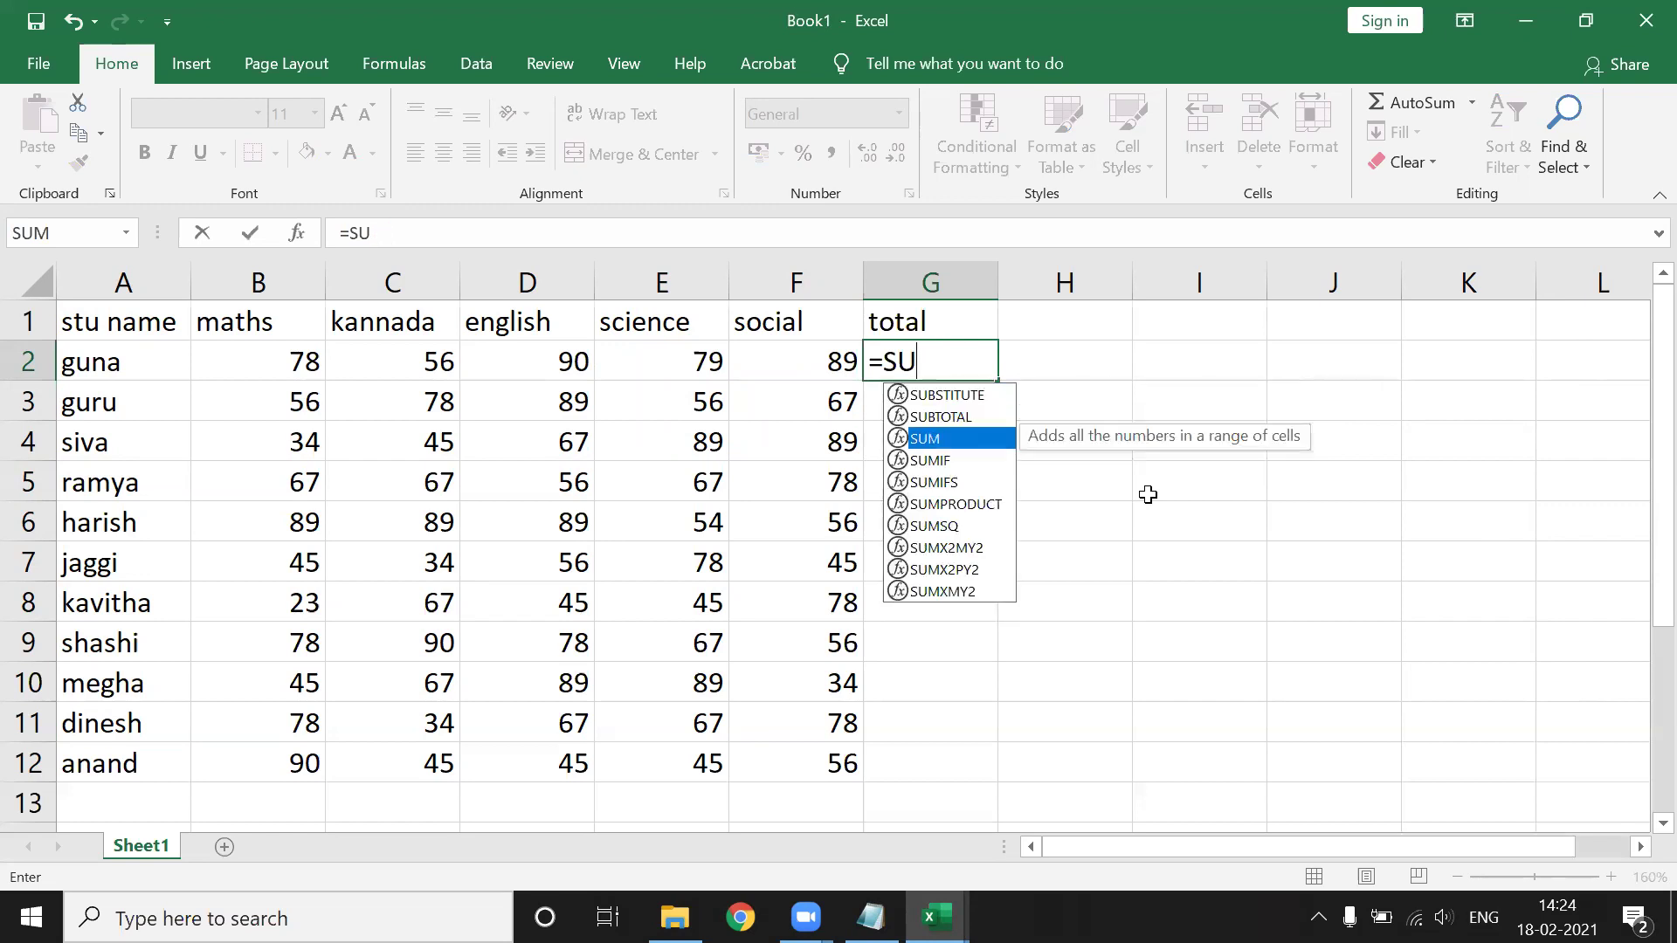
pyautogui.press('Down')
pyautogui.press('Down')
pyautogui.press('Down')
pyautogui.press('Tab')
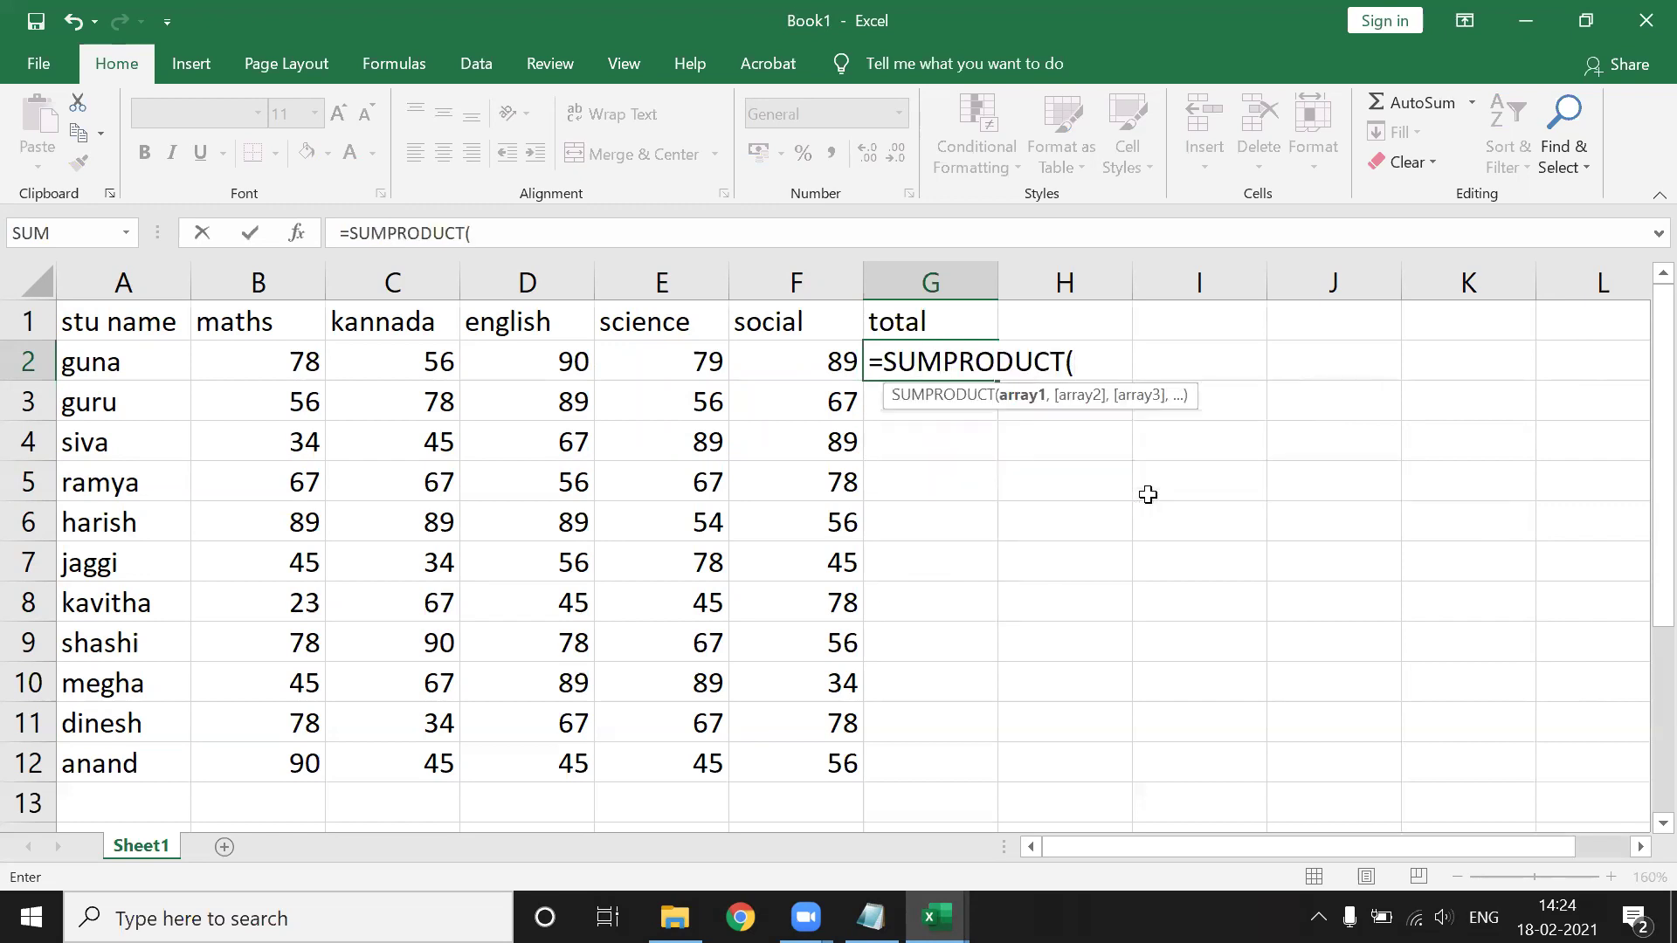
pyautogui.press('BackSpace')
pyautogui.press('BackSpace')
pyautogui.press('BackSpace')
pyautogui.press('BackSpace')
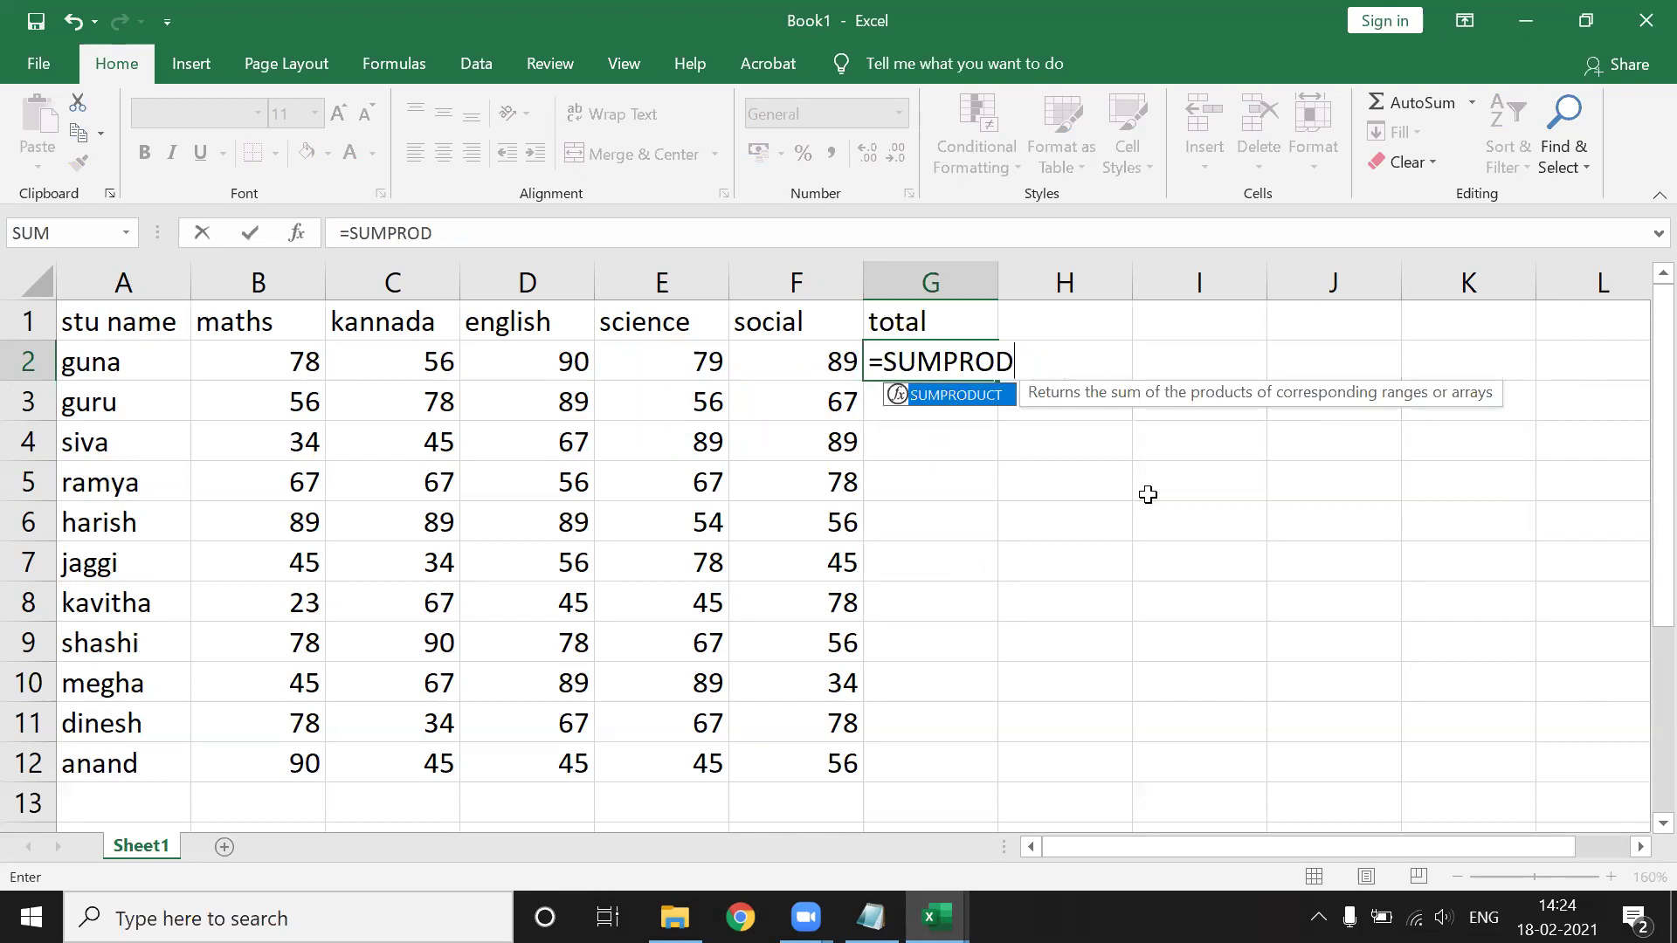
pyautogui.press('BackSpace')
pyautogui.press('BackSpace')
pyautogui.press('BackSpace')
pyautogui.press('BackSpace')
pyautogui.press('BackSpace')
pyautogui.write('(')
pyautogui.press('BackSpace')
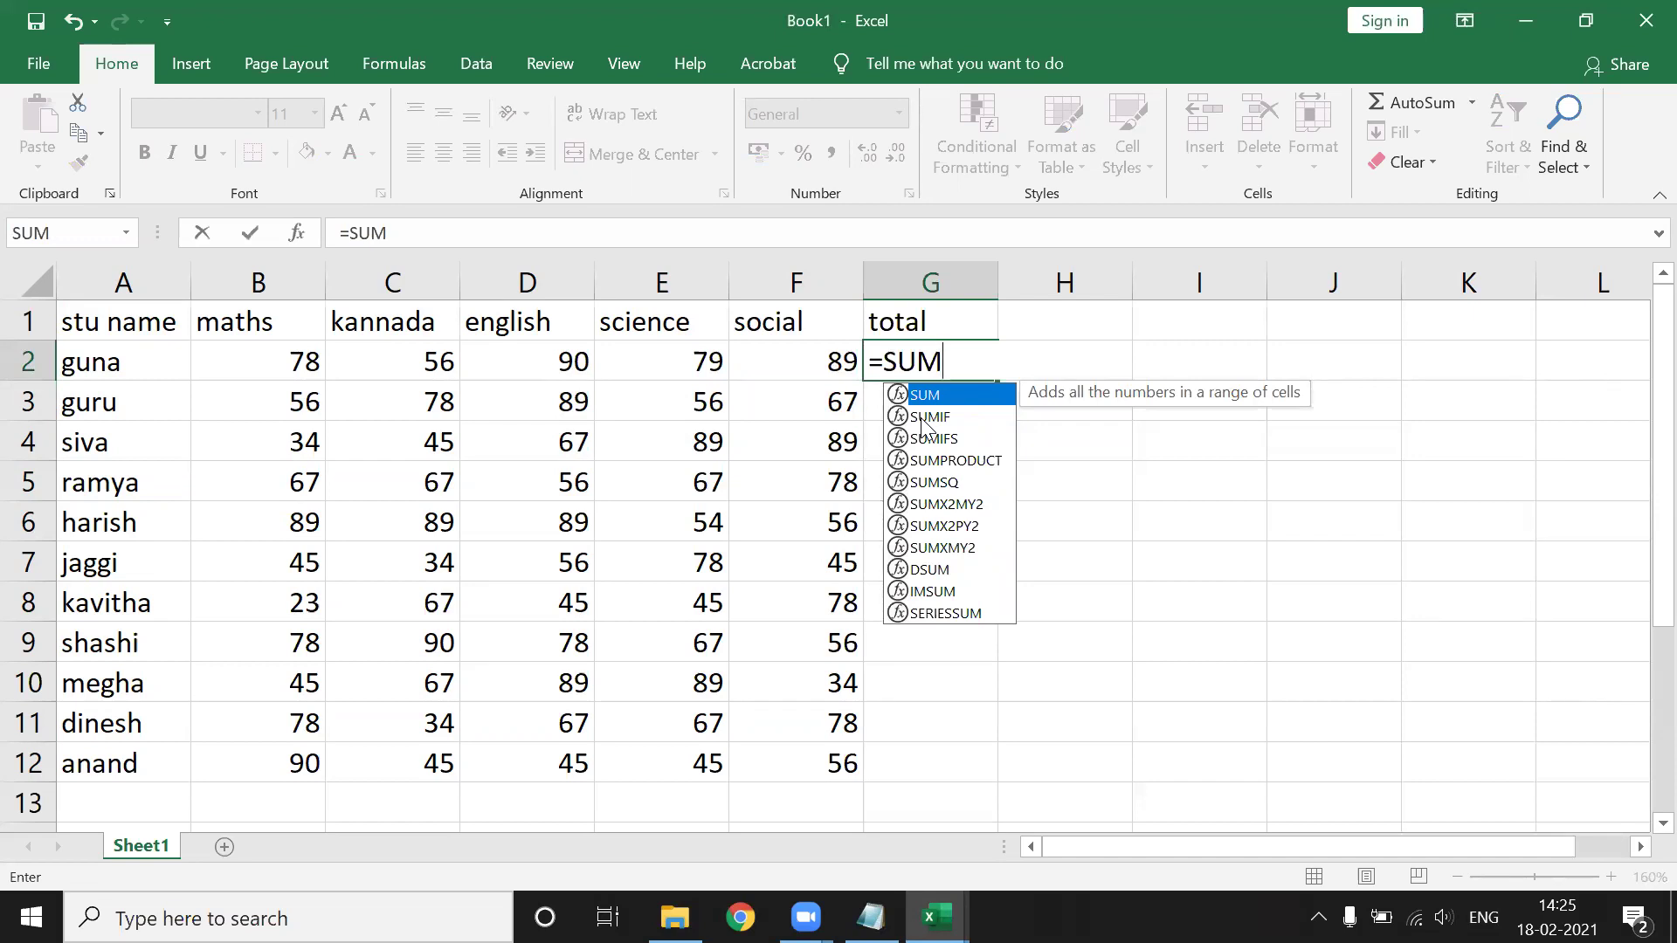
# Complete guna's total in G2 as =SUM(B2:F2).
pyautogui.write('(')
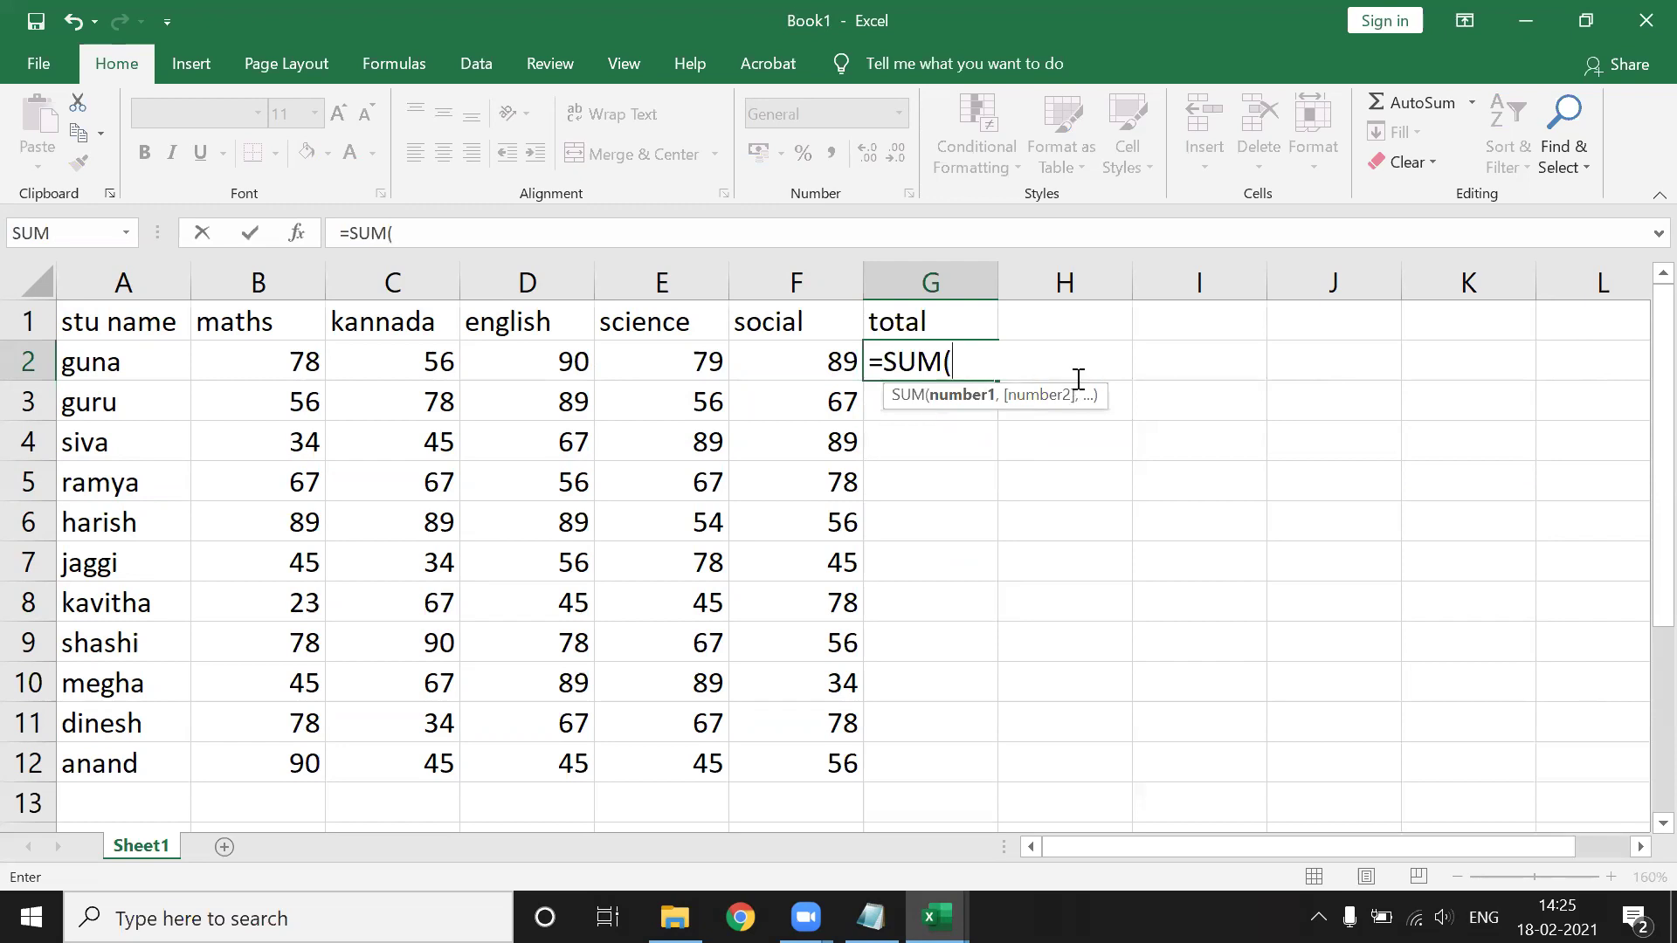
pyautogui.click(315, 361)
pyautogui.moveTo(315, 361); pyautogui.dragTo(841, 371)
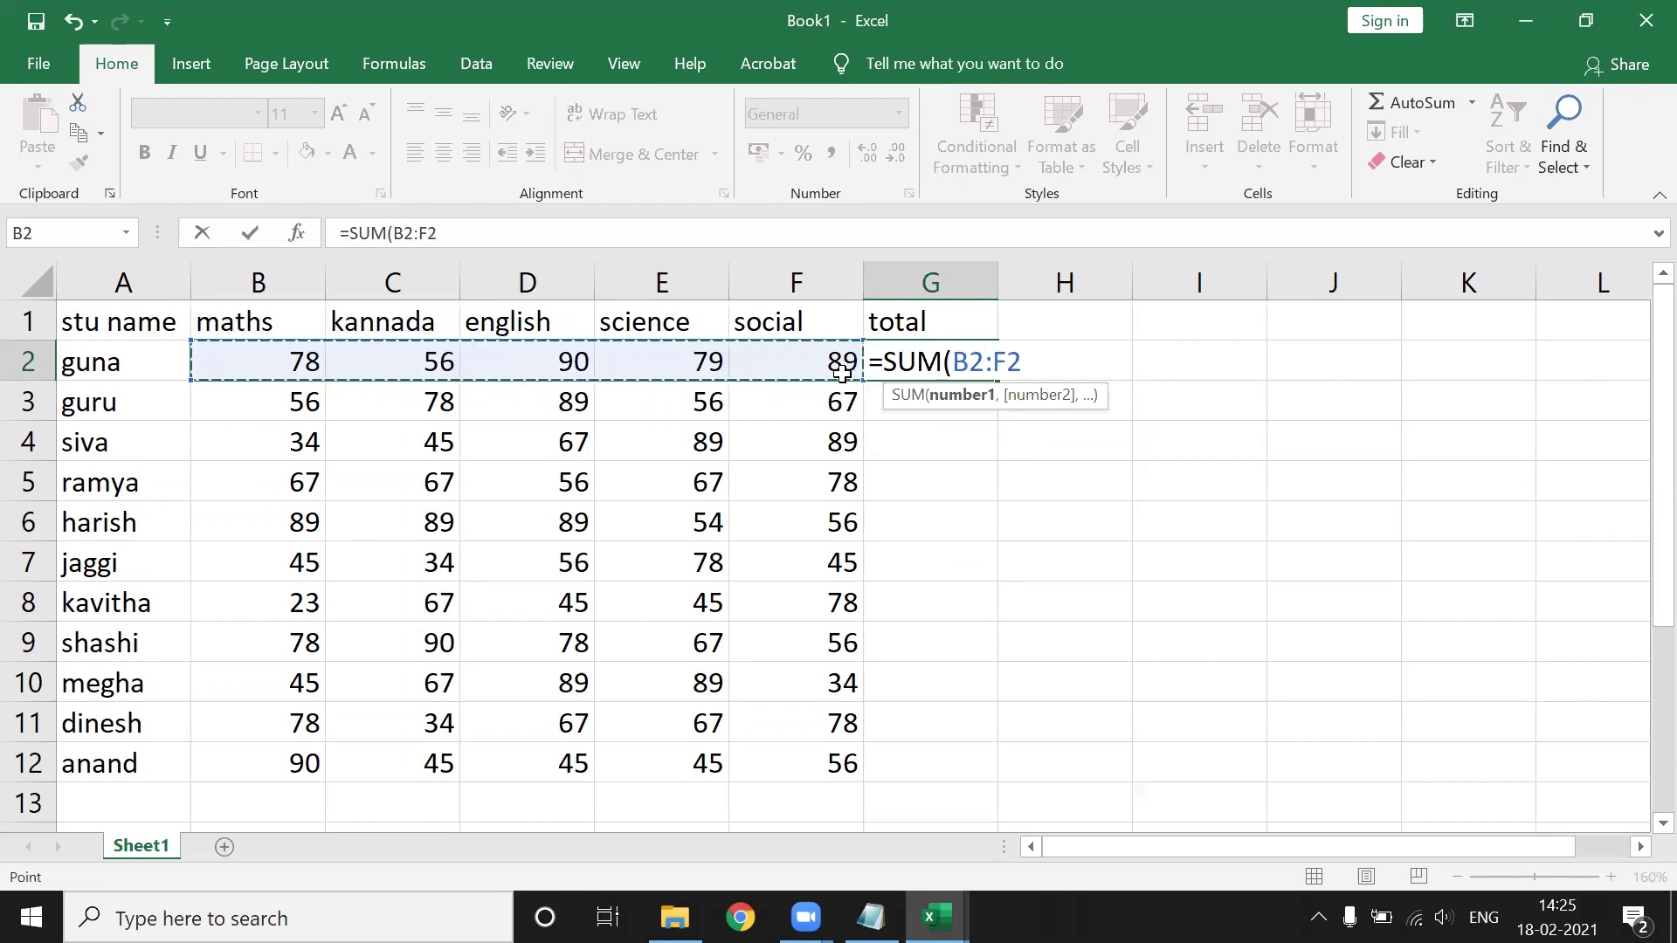
pyautogui.write(')')
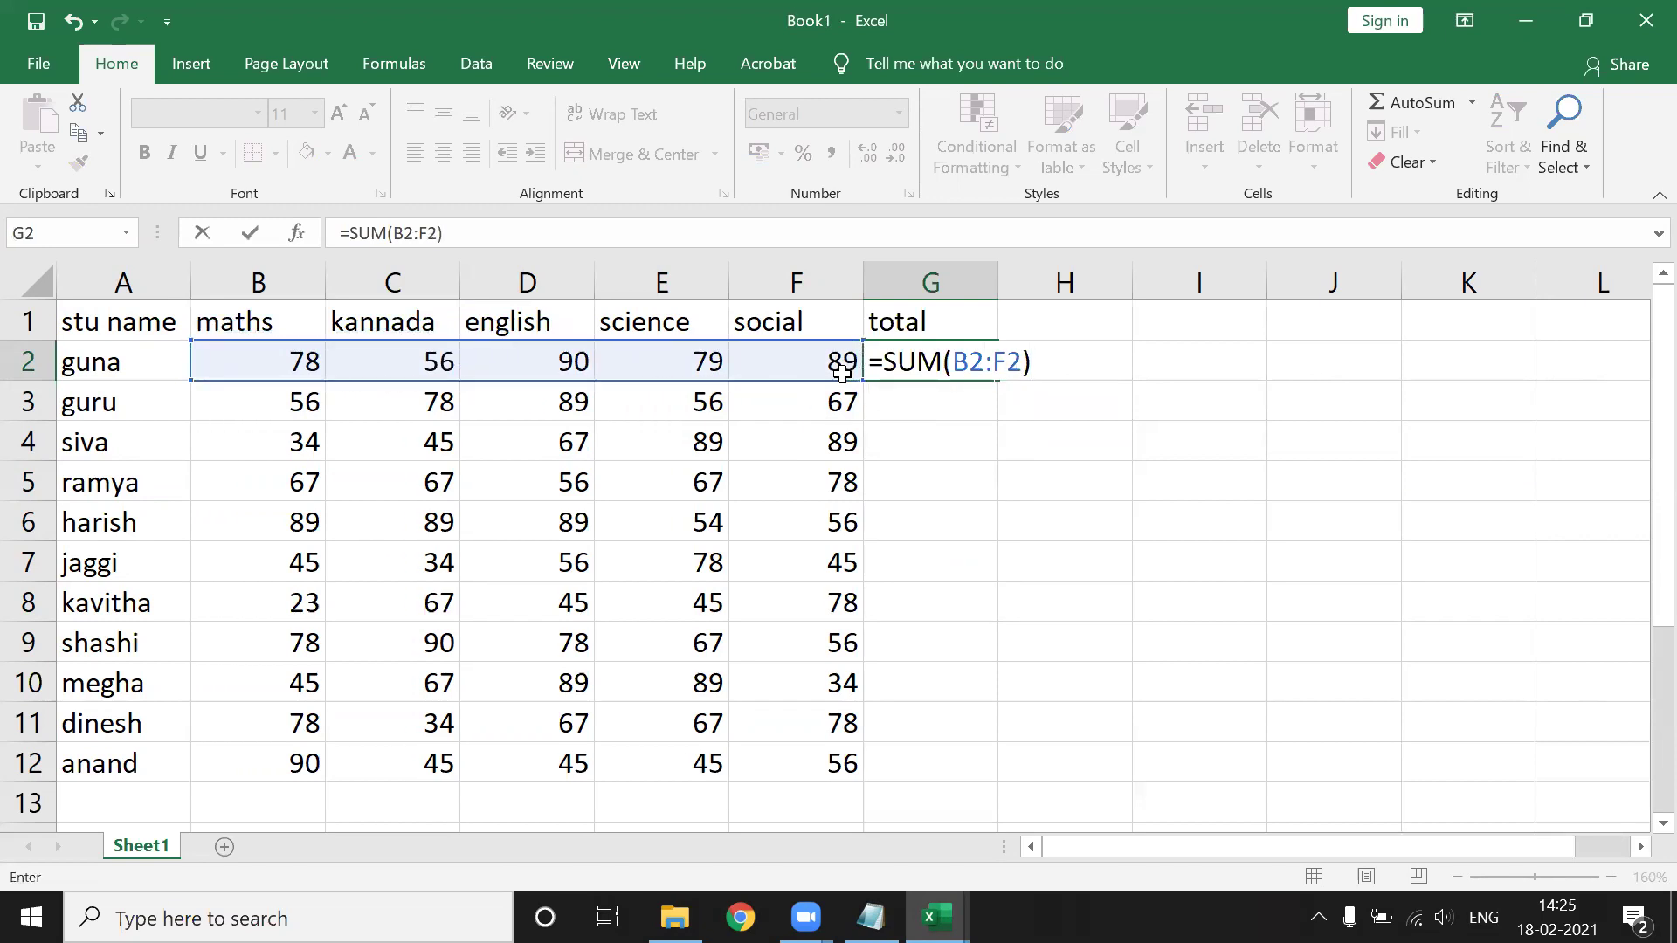
pyautogui.press('BackSpace')
pyautogui.write(',')
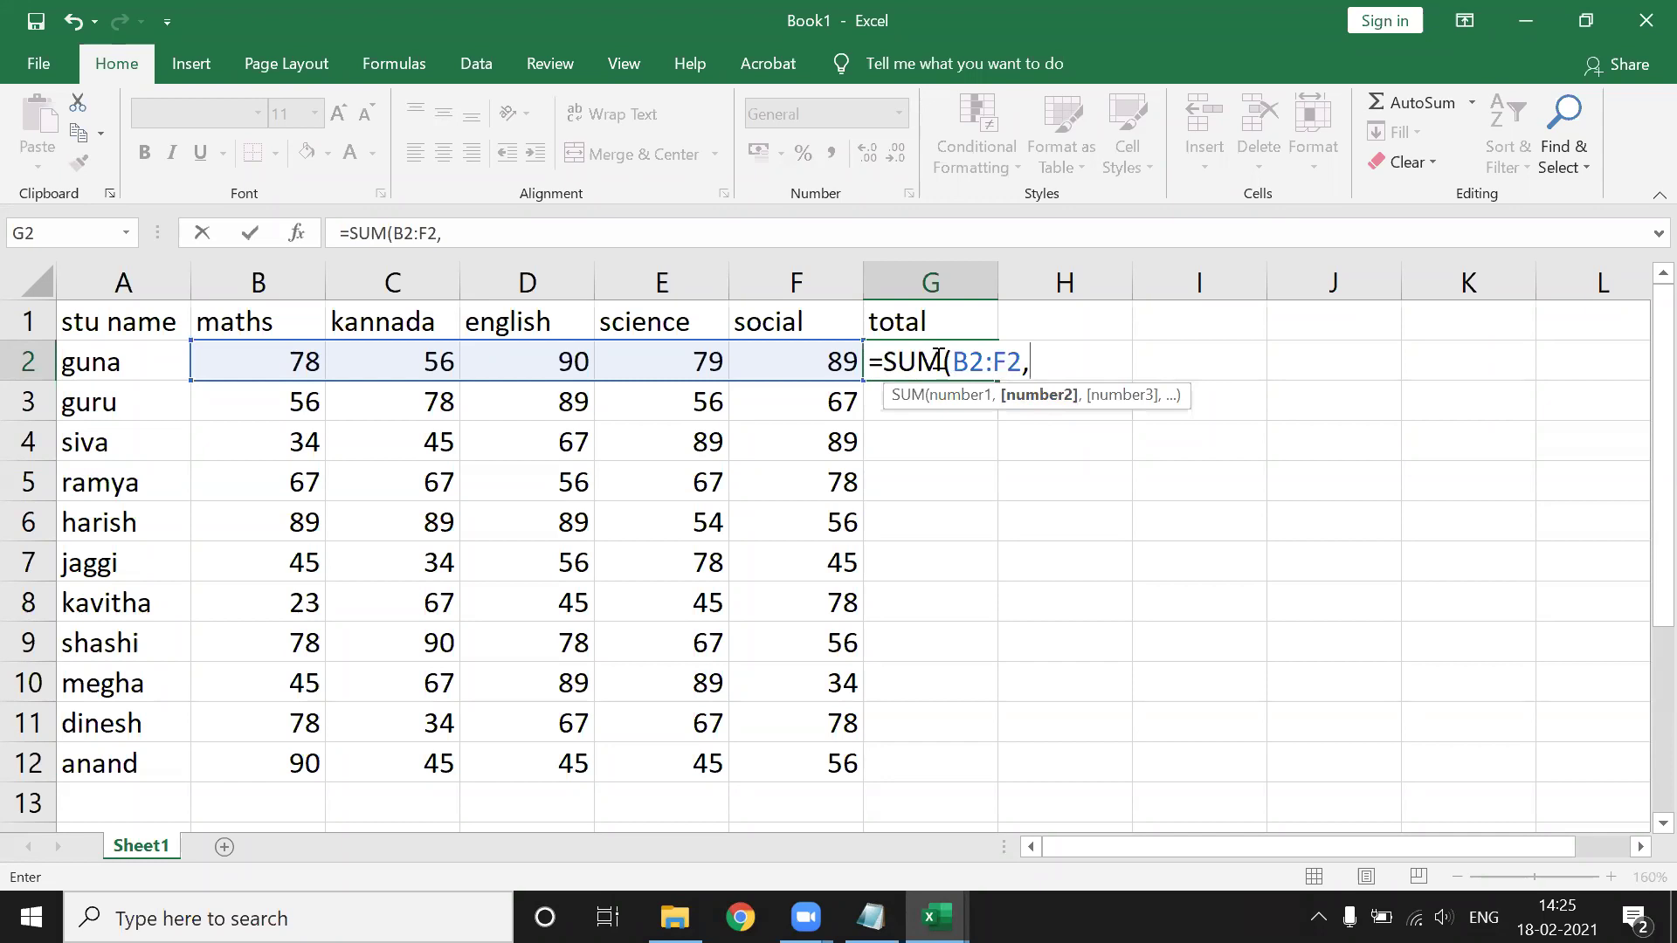
pyautogui.press('BackSpace')
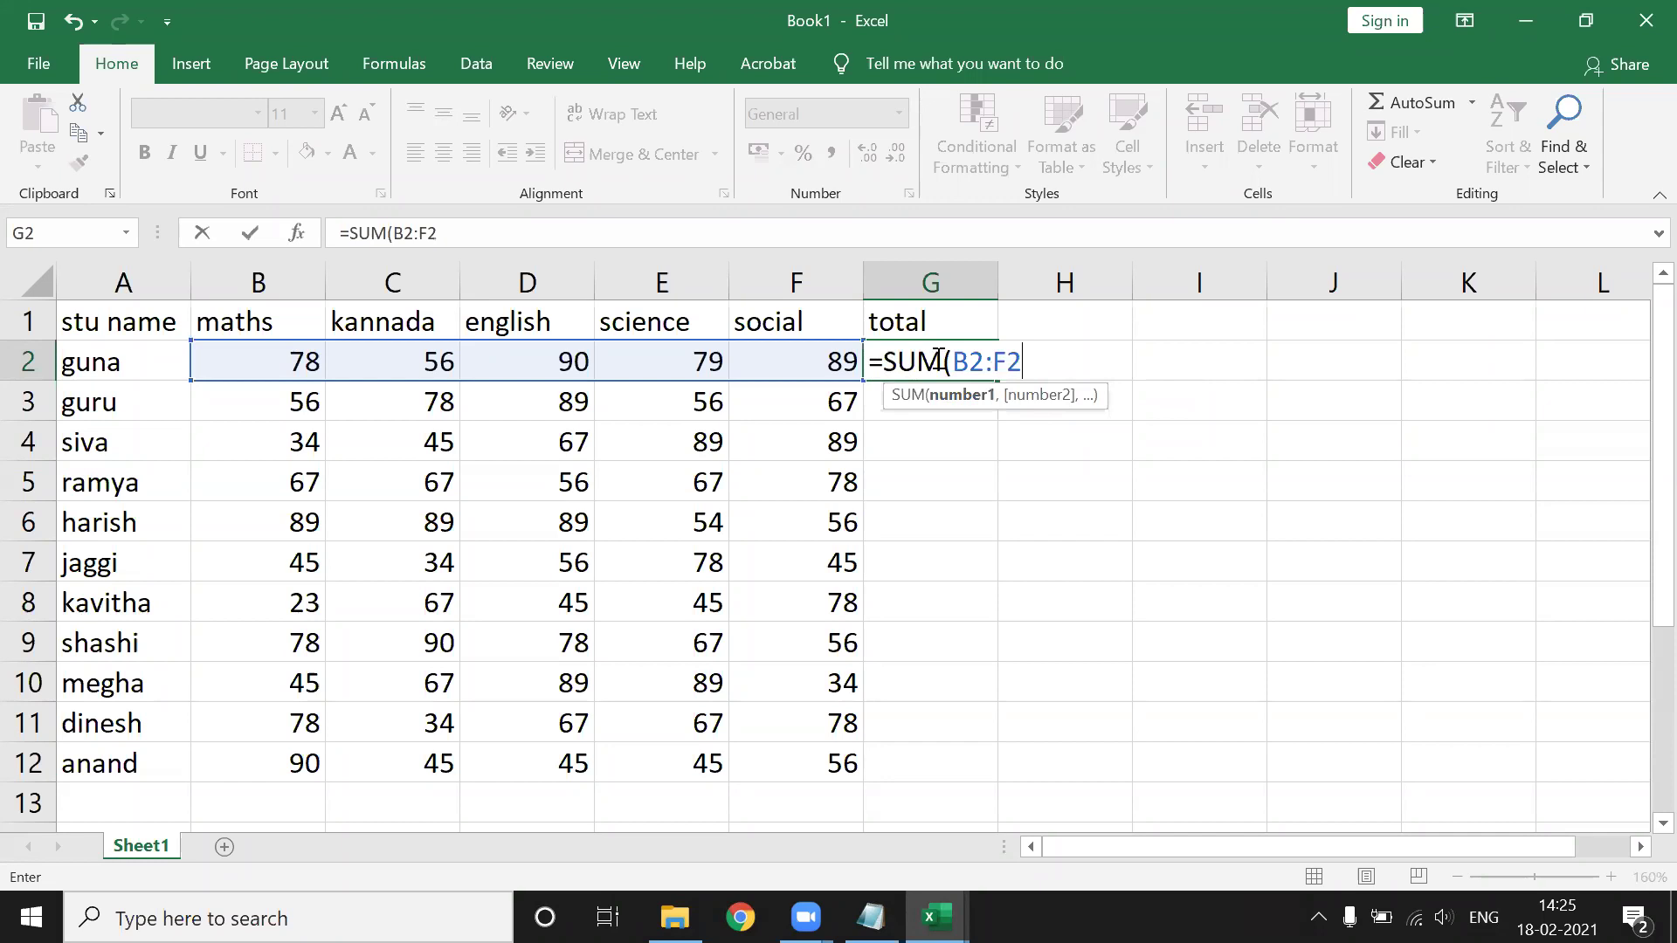
pyautogui.write(')')
pyautogui.press('Return')
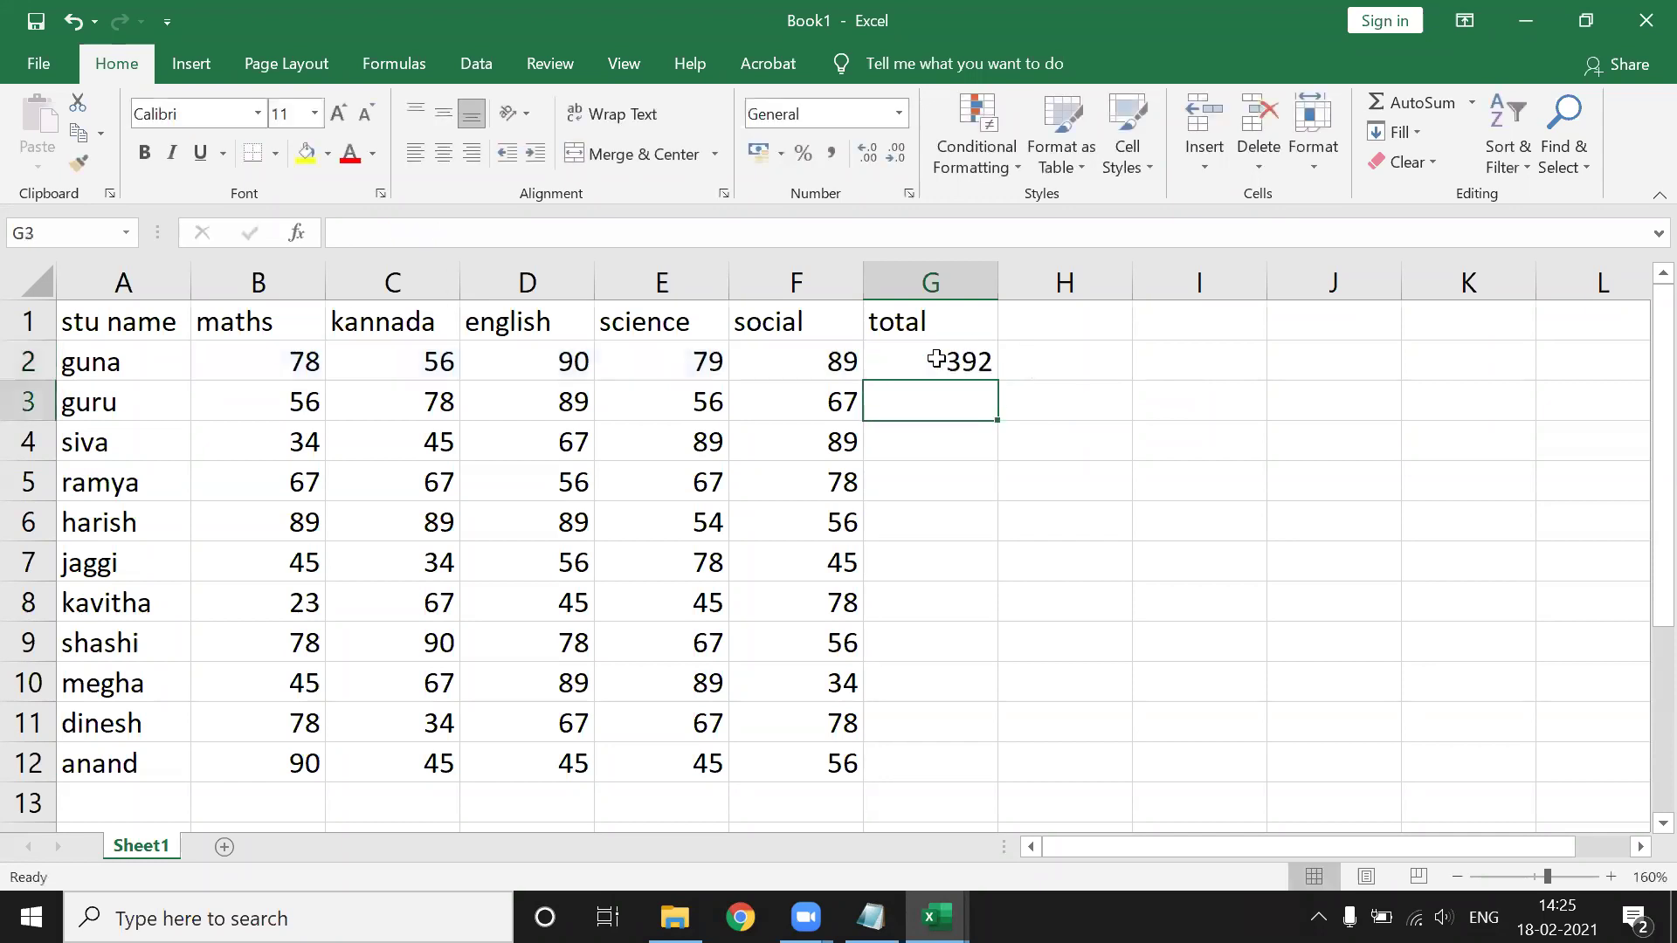
# Copy G2's formula into the next few totals, then undo that paste.
pyautogui.click(935, 359)
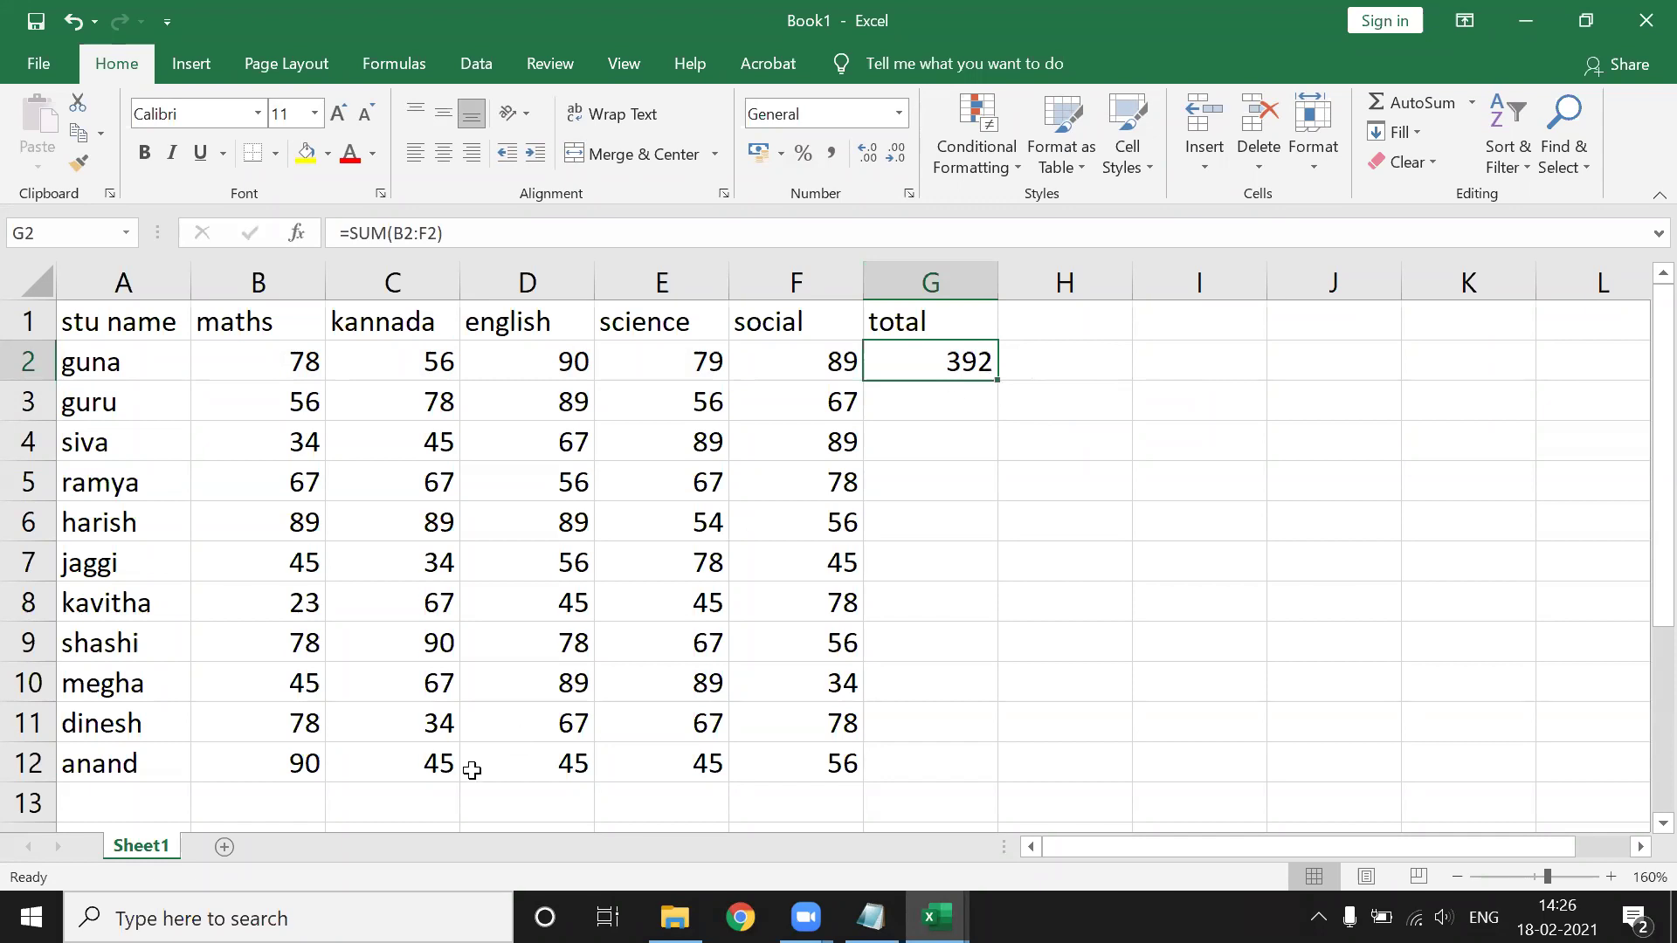
pyautogui.hotkey('ctrl', 'c')
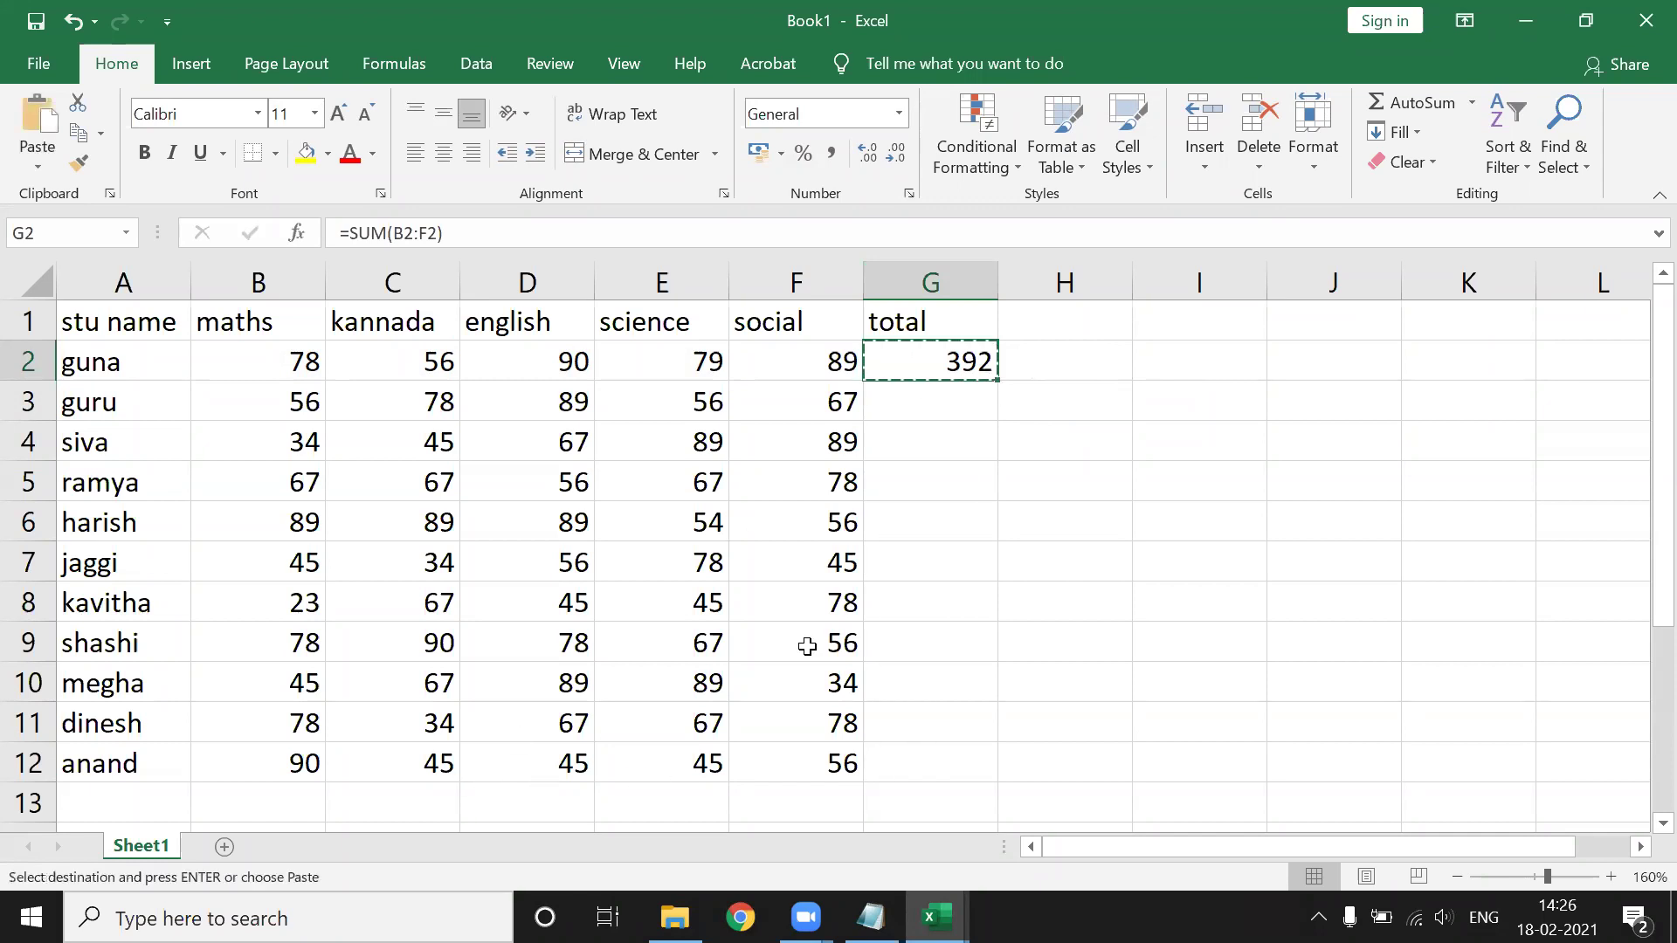
pyautogui.press('Down')
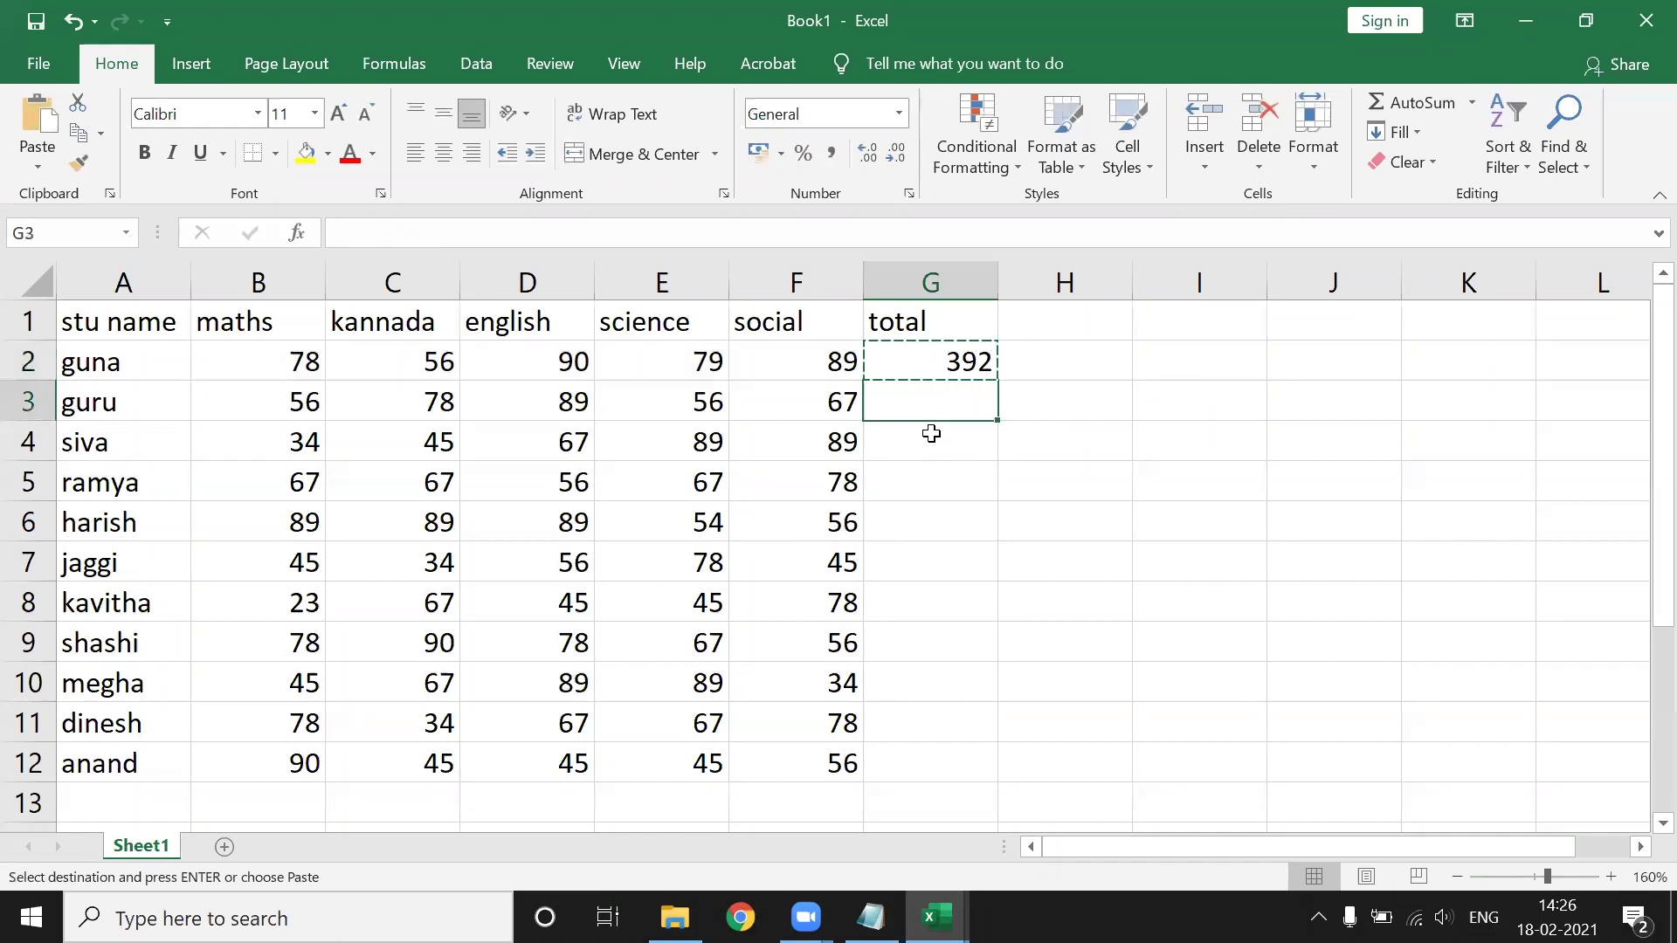
pyautogui.hotkey('shift', 'Down')
pyautogui.hotkey('shift', 'Down')
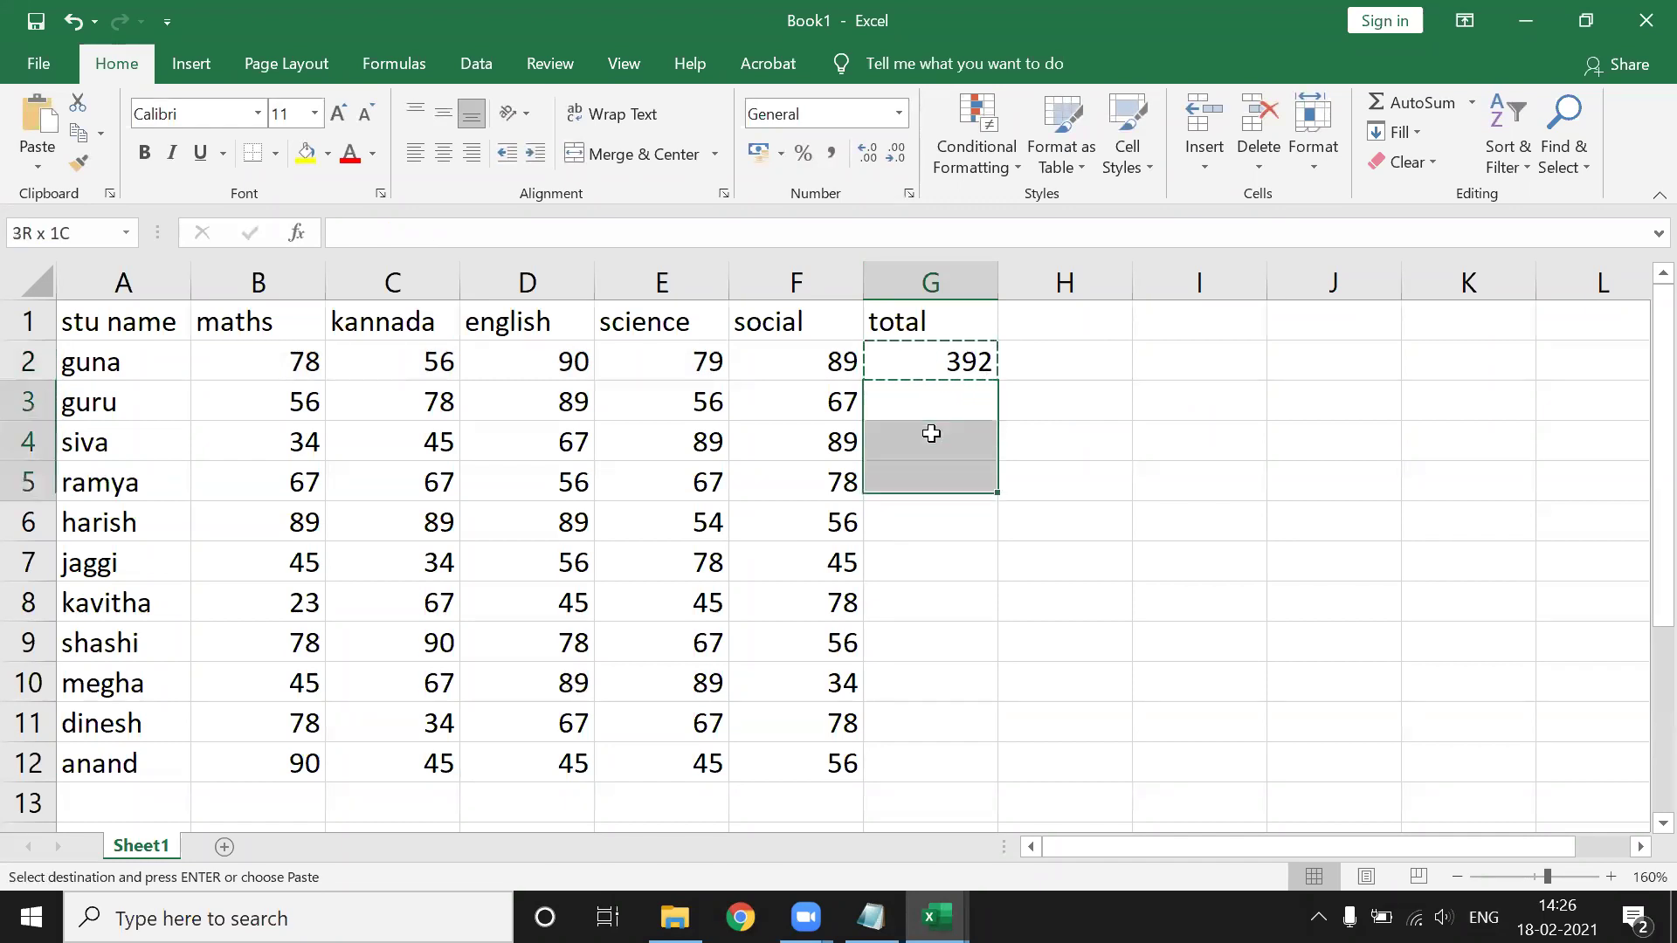
pyautogui.hotkey('shift', 'Down')
pyautogui.hotkey('shift', 'Down')
pyautogui.hotkey('shift', 'Down')
pyautogui.hotkey('shift', 'Down')
pyautogui.hotkey('shift', 'Down')
pyautogui.hotkey('shift', 'Down')
pyautogui.hotkey('shift', 'Down')
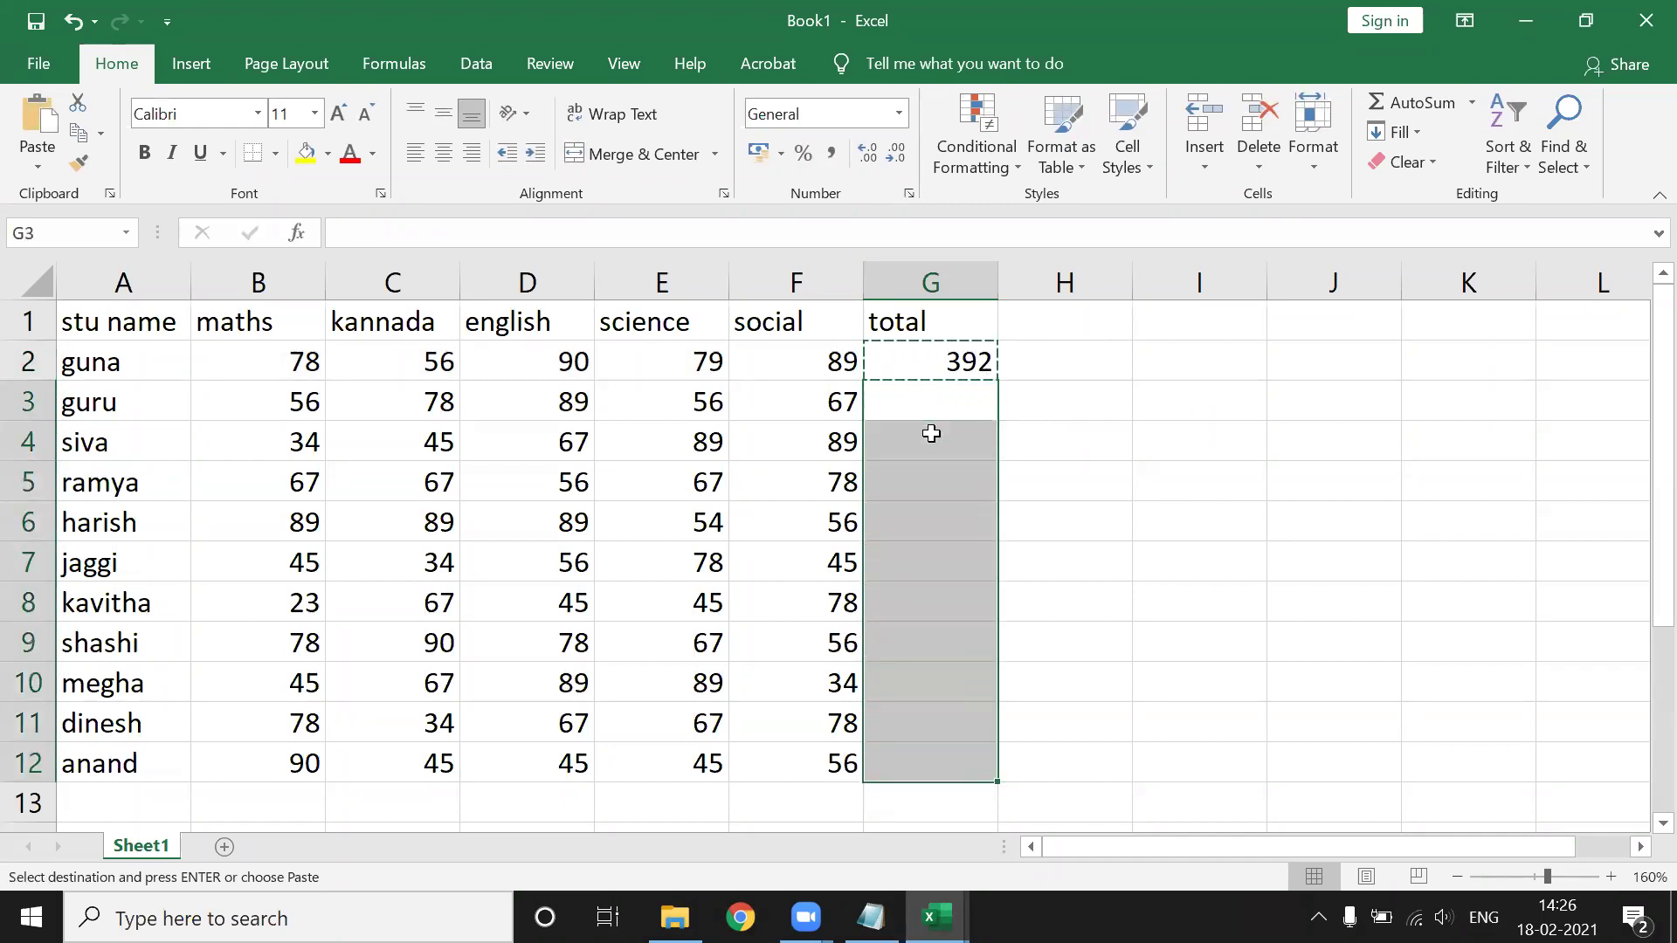
pyautogui.press('Return')
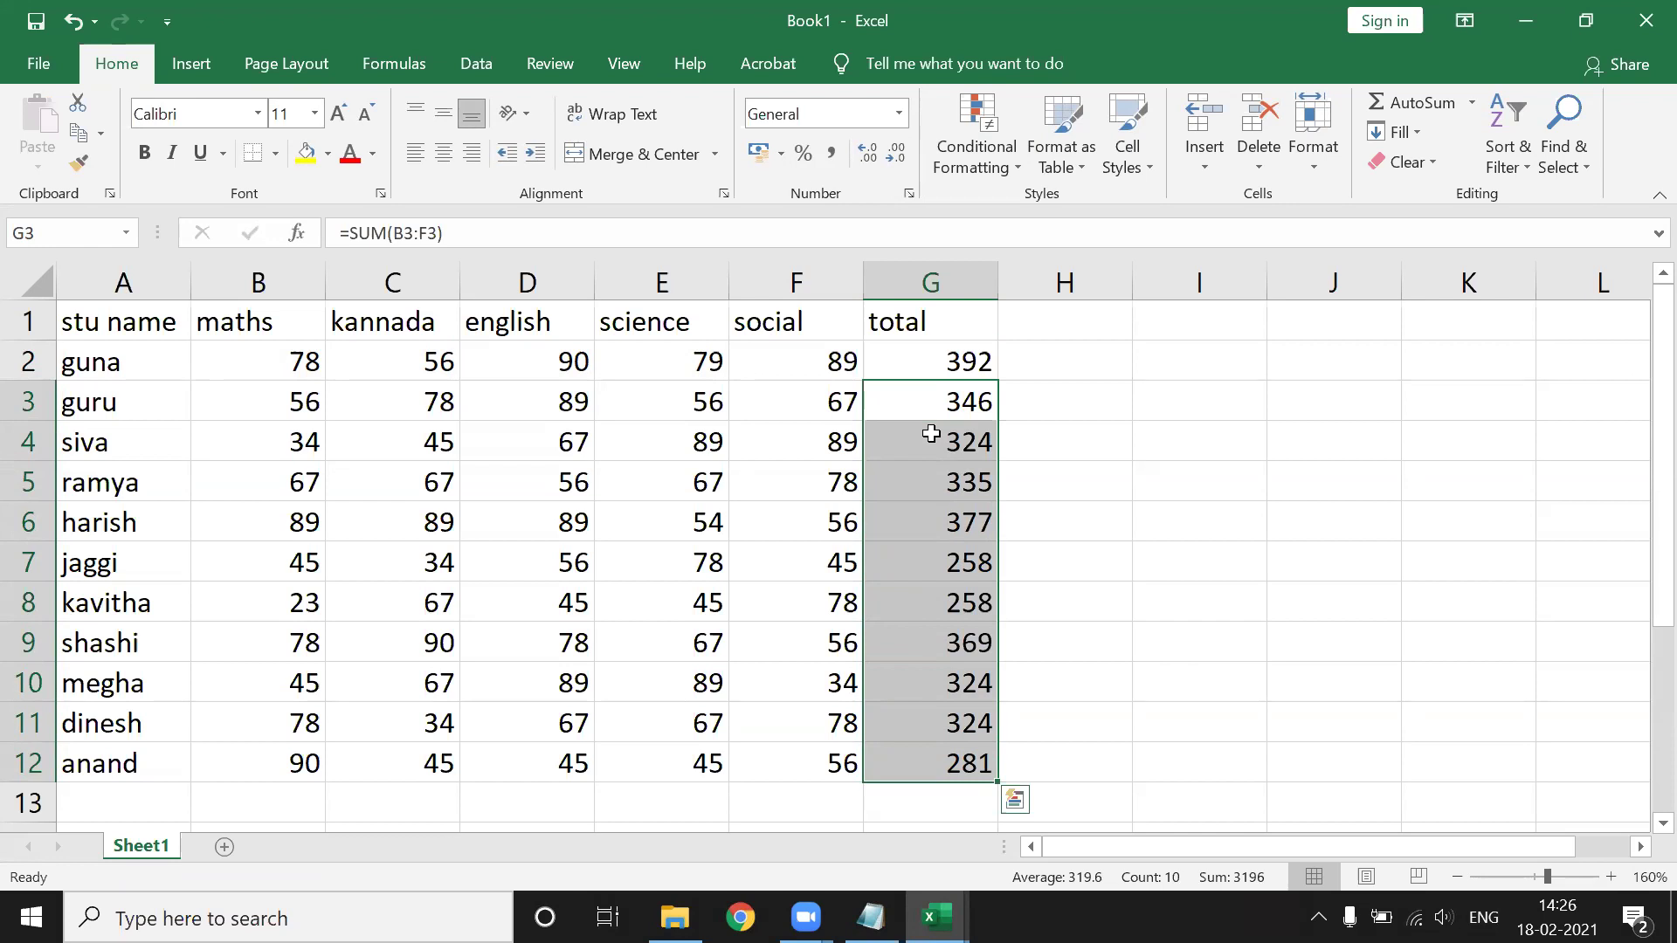
pyautogui.press('Home')
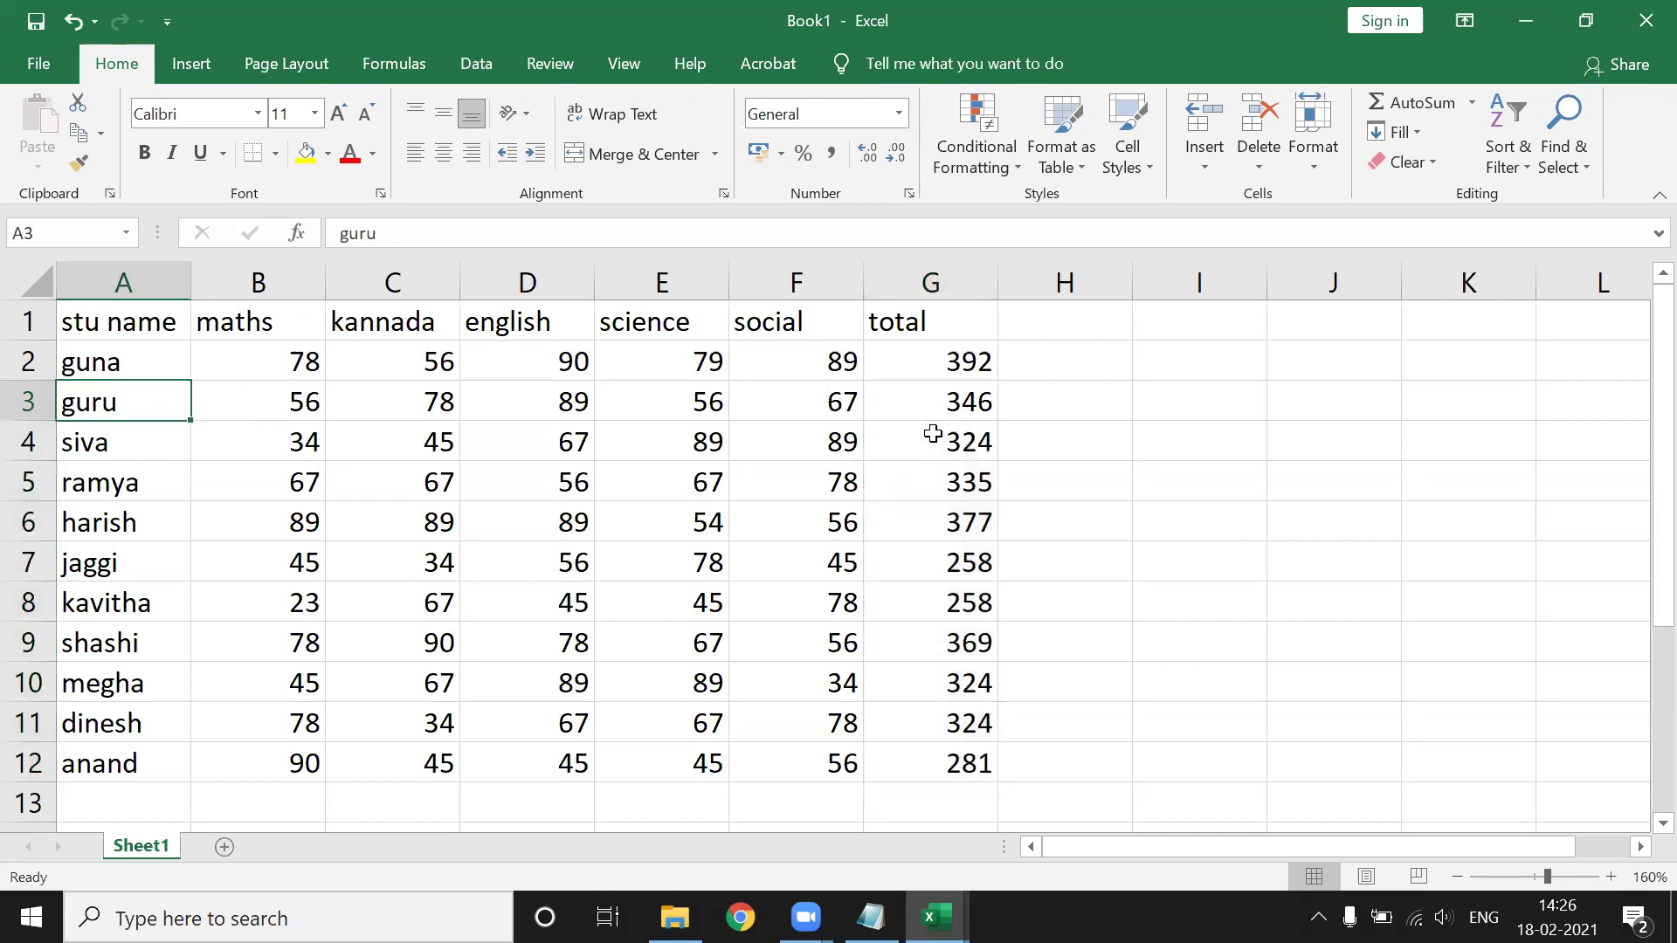
pyautogui.hotkey('ctrl', 'z')
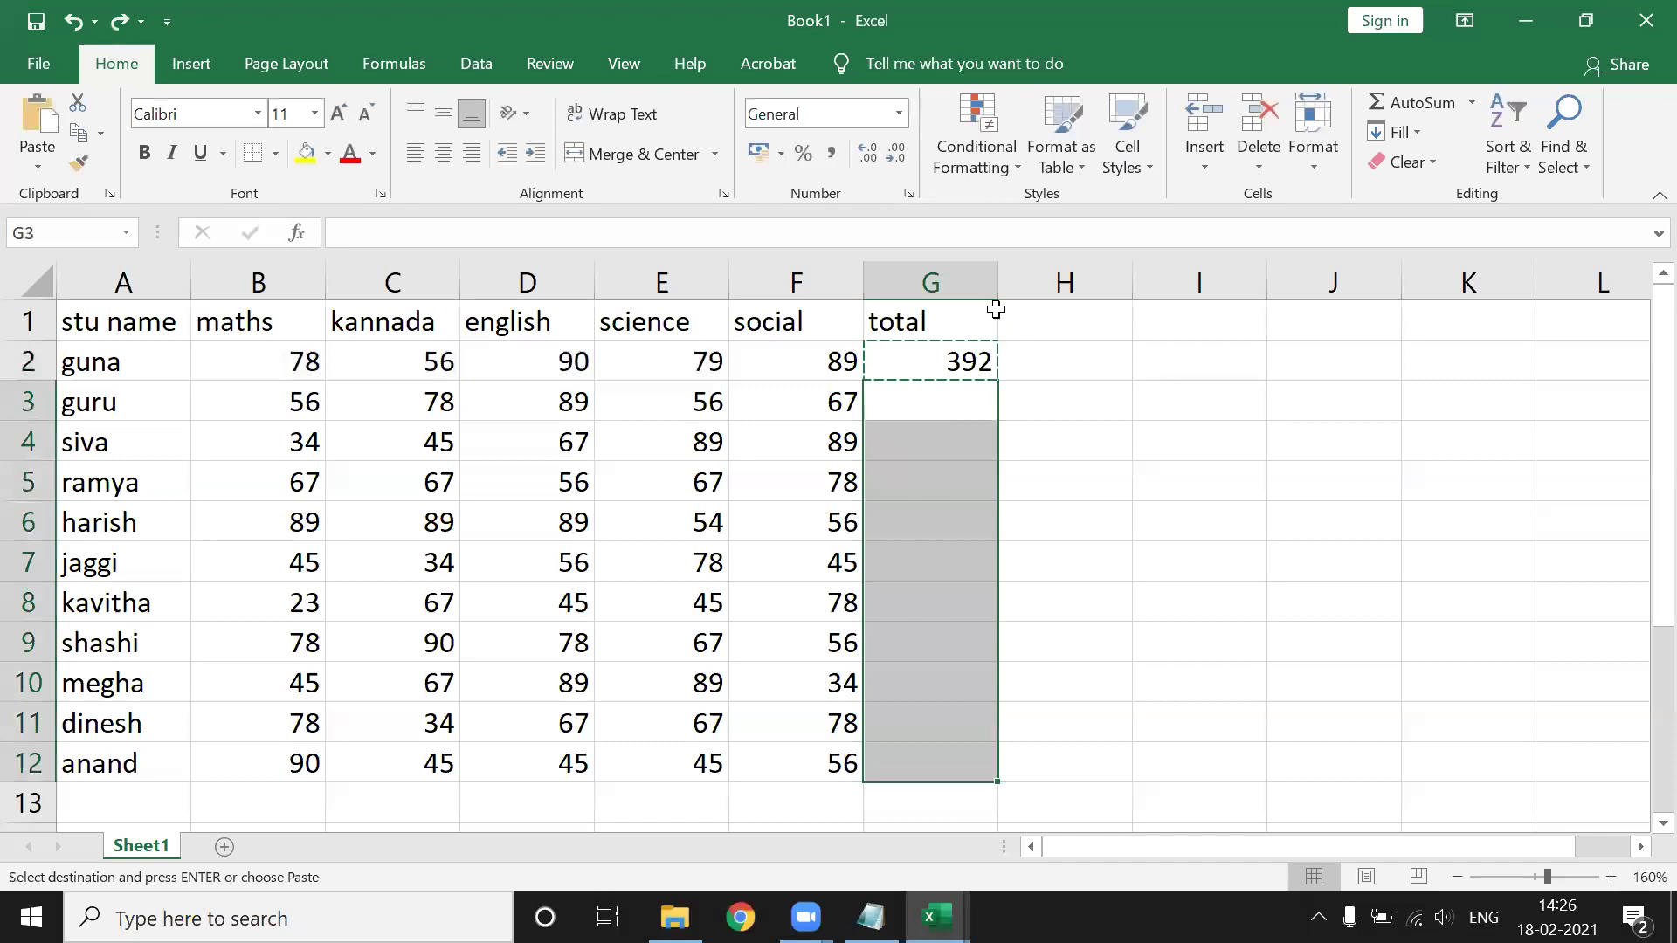
pyautogui.press('Escape')
# Try filling G2's SUM formula down to row 12, undoing each attempt.
pyautogui.click(974, 358)
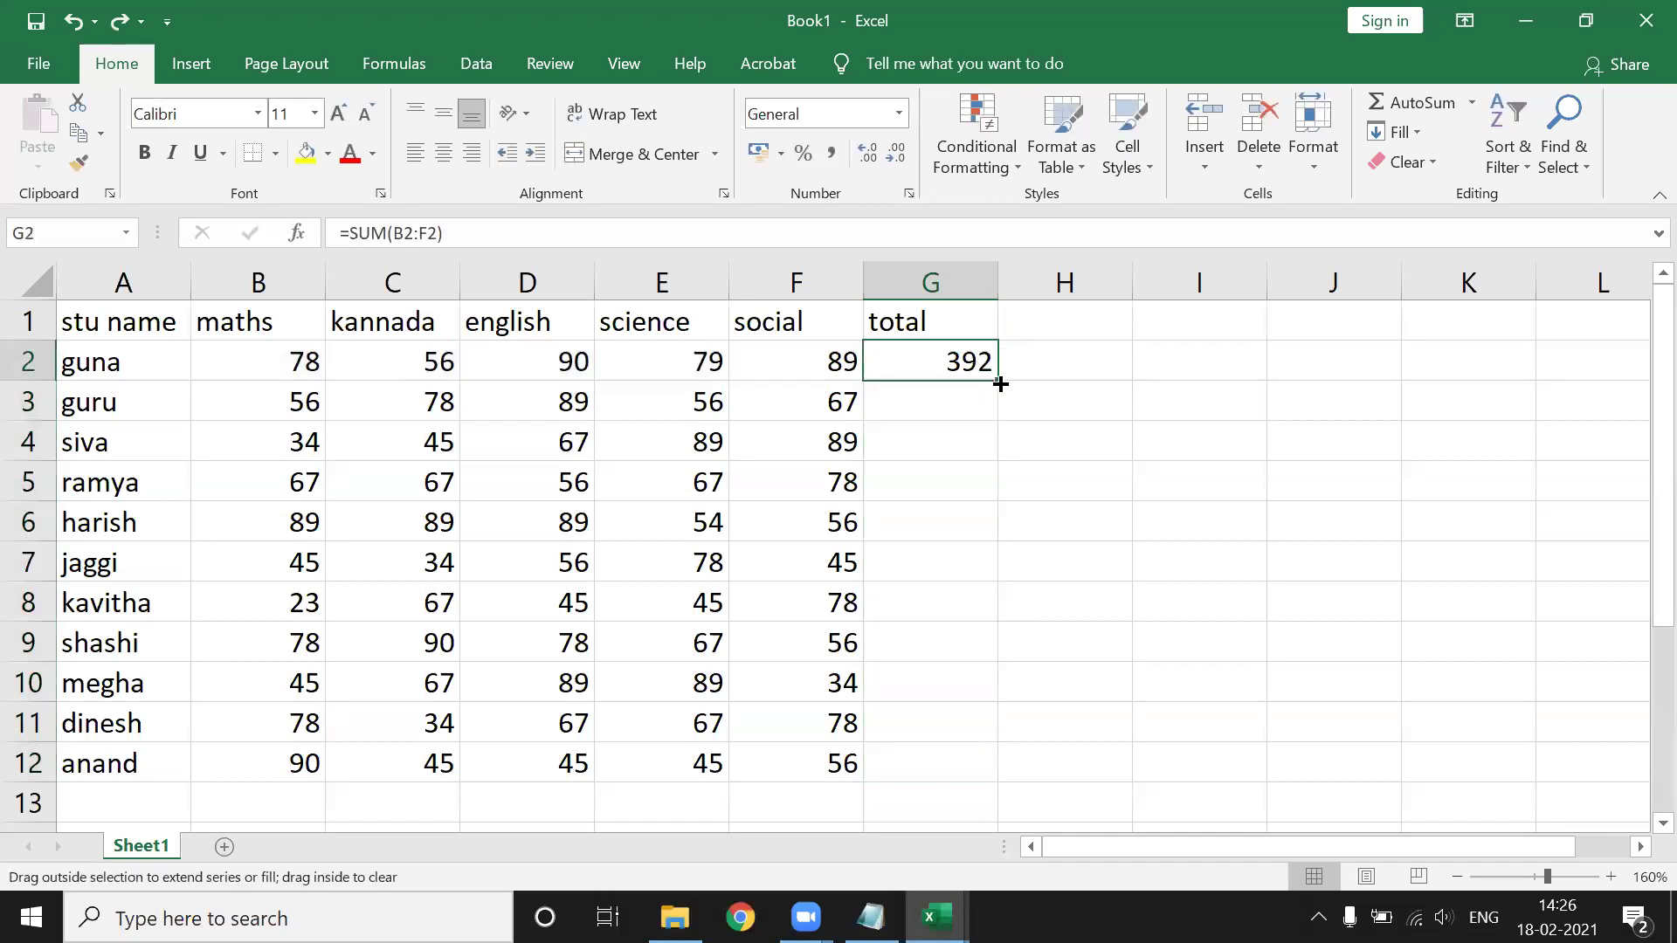
pyautogui.doubleClick(996, 381)
pyautogui.hotkey('ctrl', 'z')
pyautogui.moveTo(997, 380); pyautogui.dragTo(981, 767)
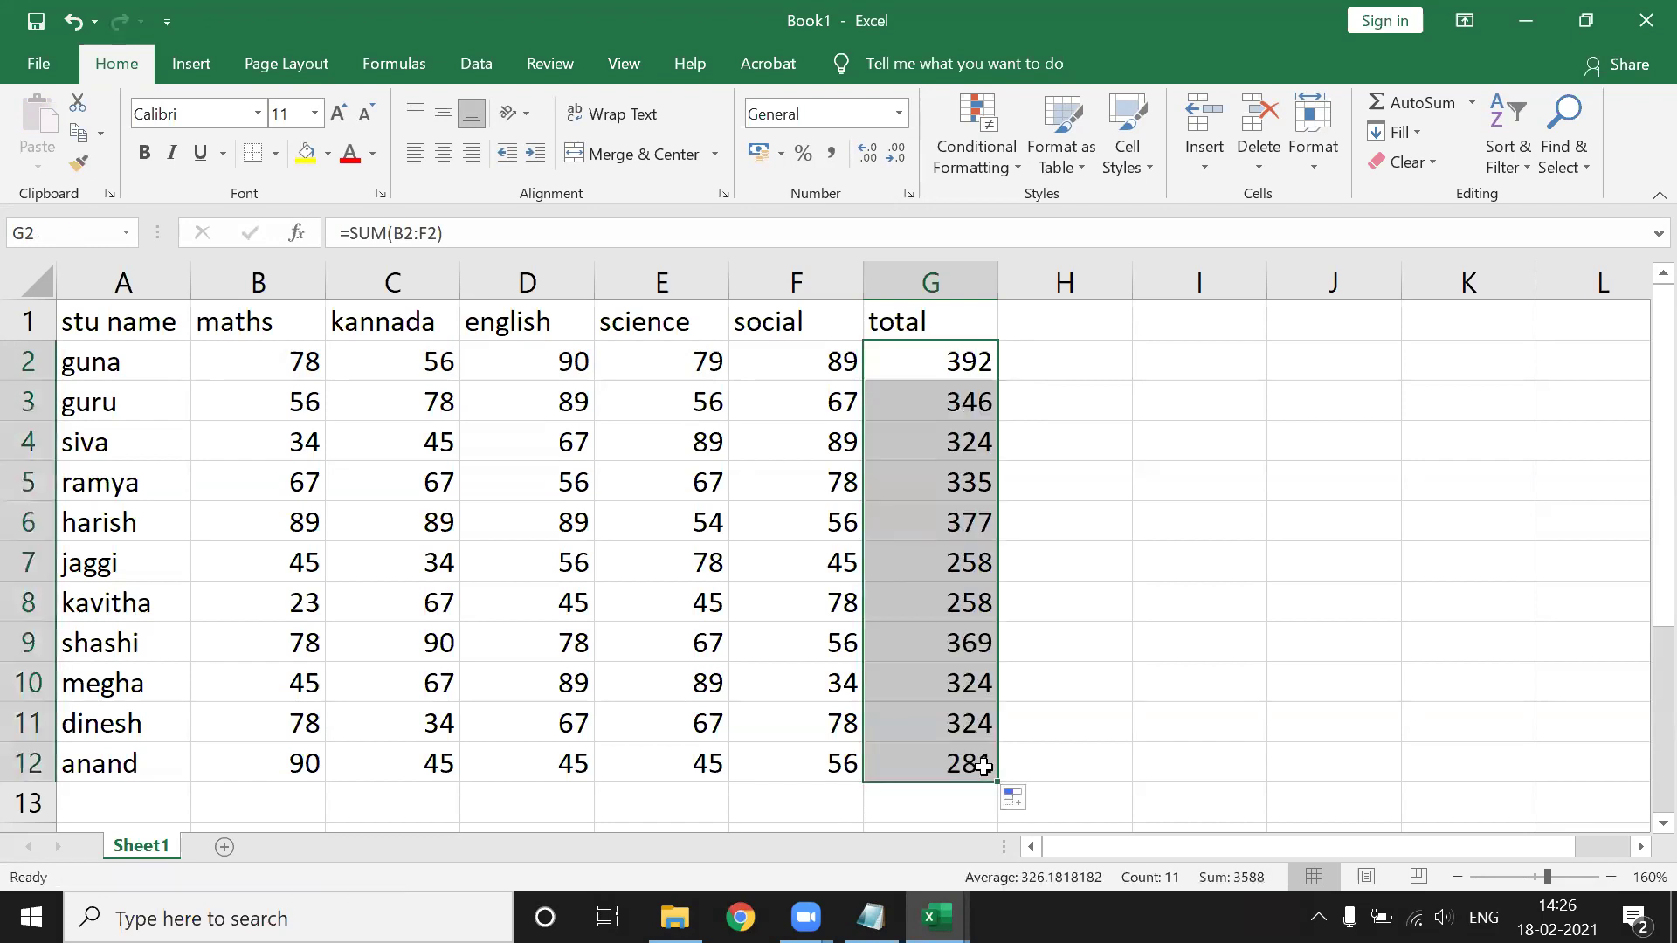
pyautogui.hotkey('ctrl', 'z')
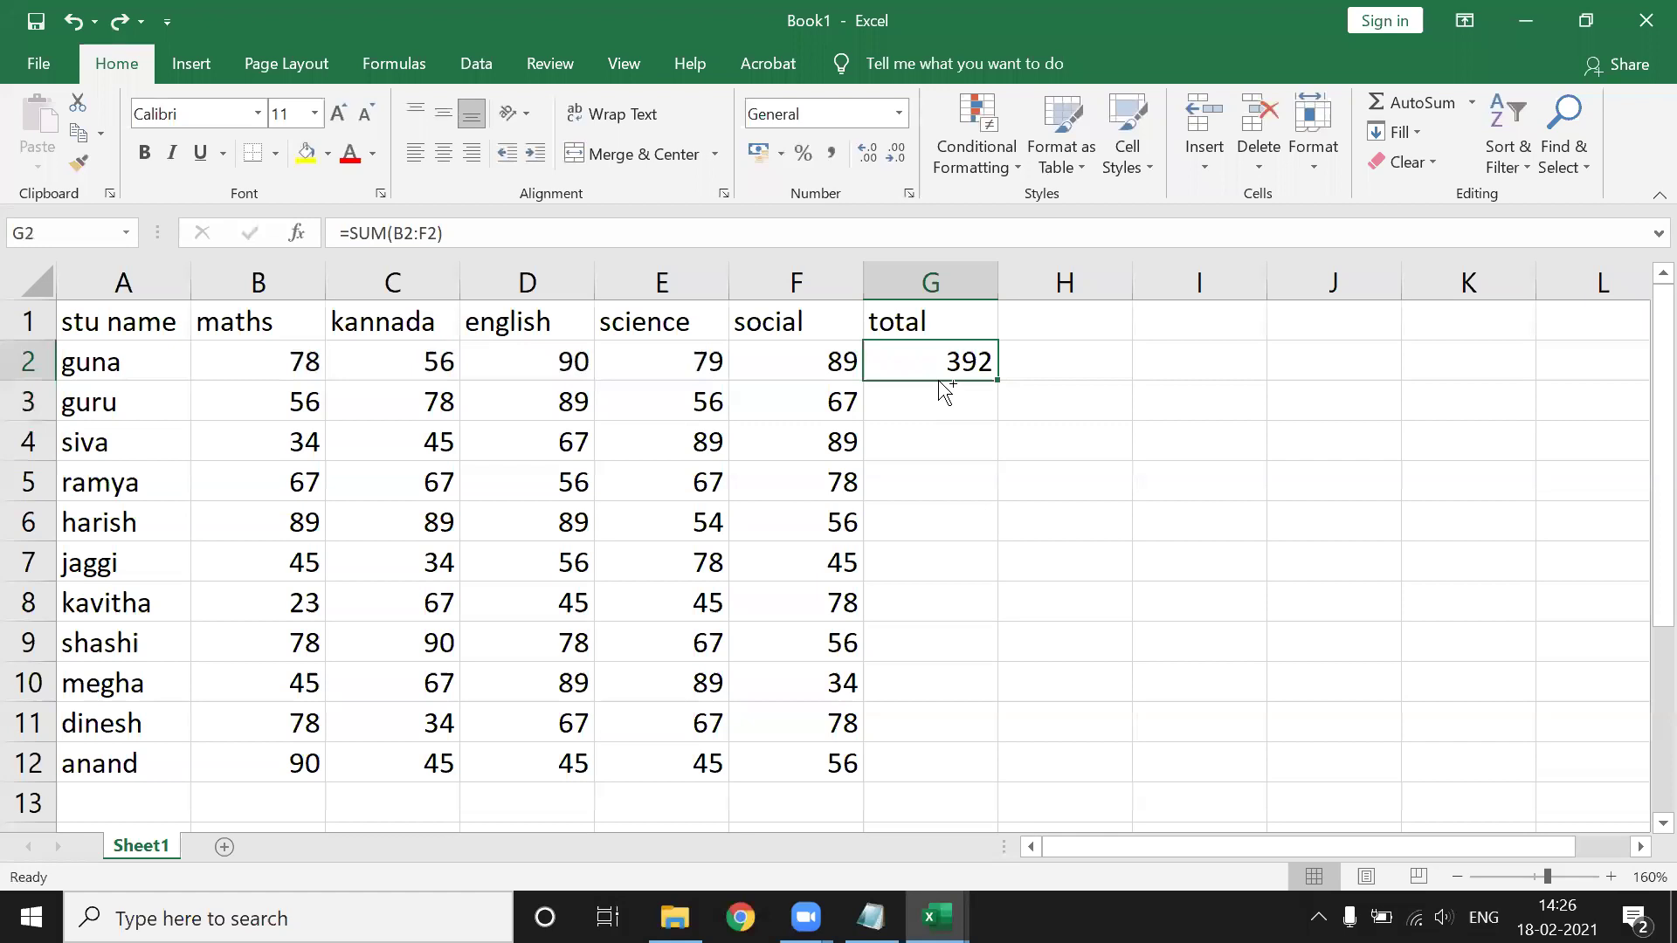
# Paste the copied SUM formula into G3:G12 and select the totals column.
pyautogui.hotkey('ctrl', 'c')
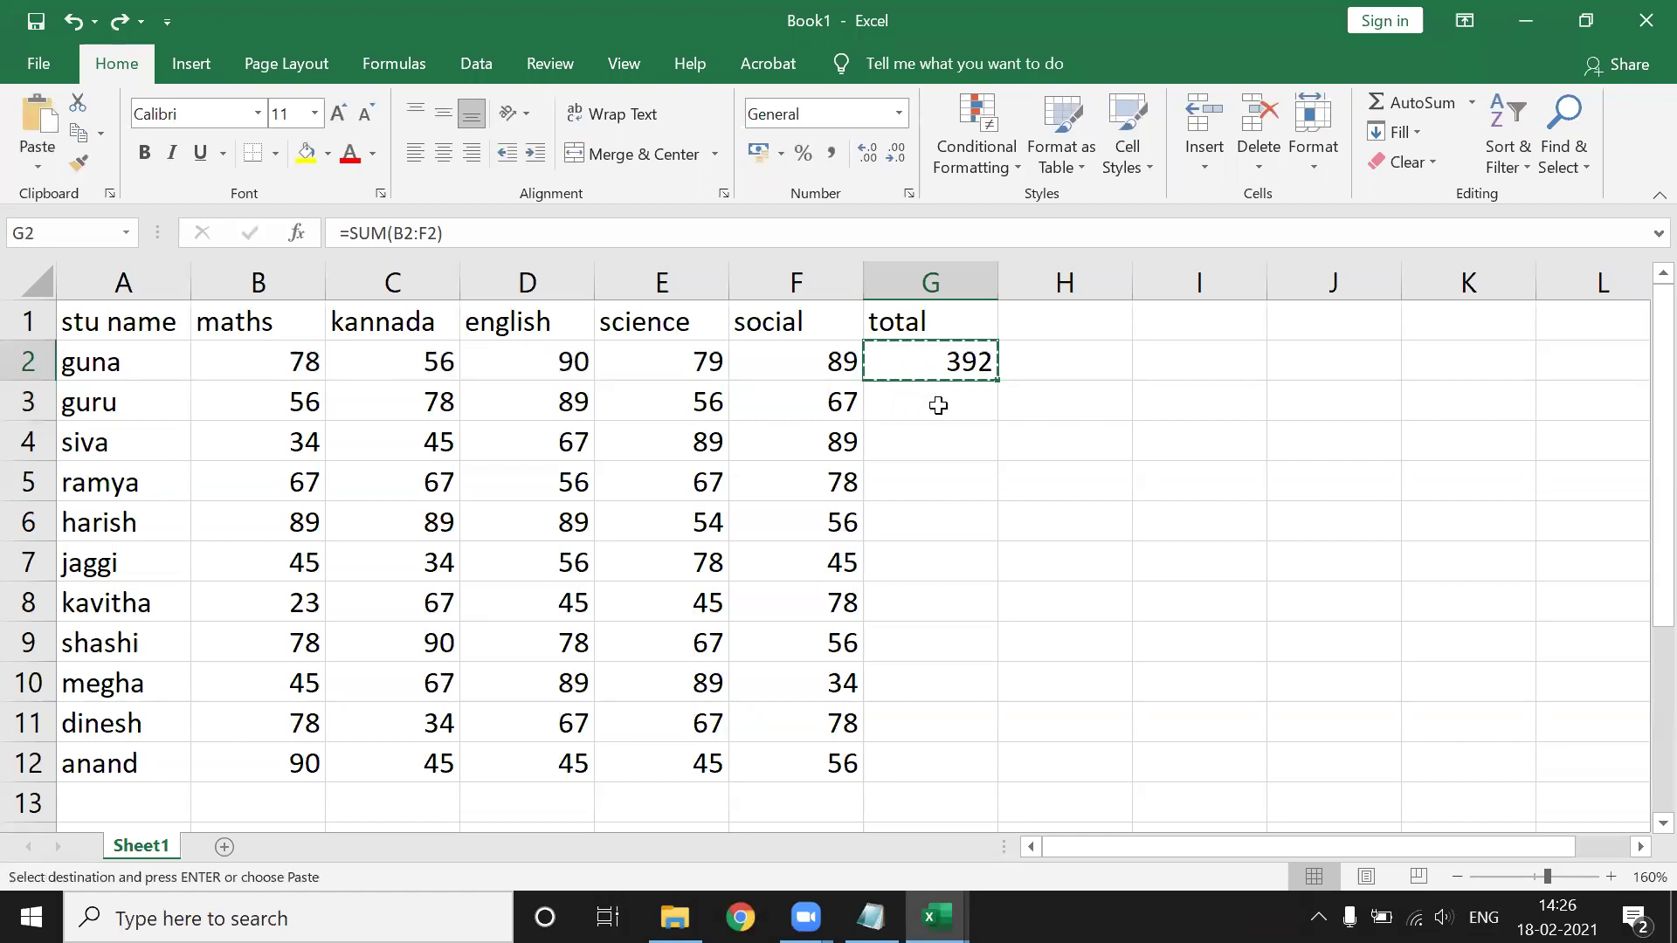
pyautogui.click(938, 405)
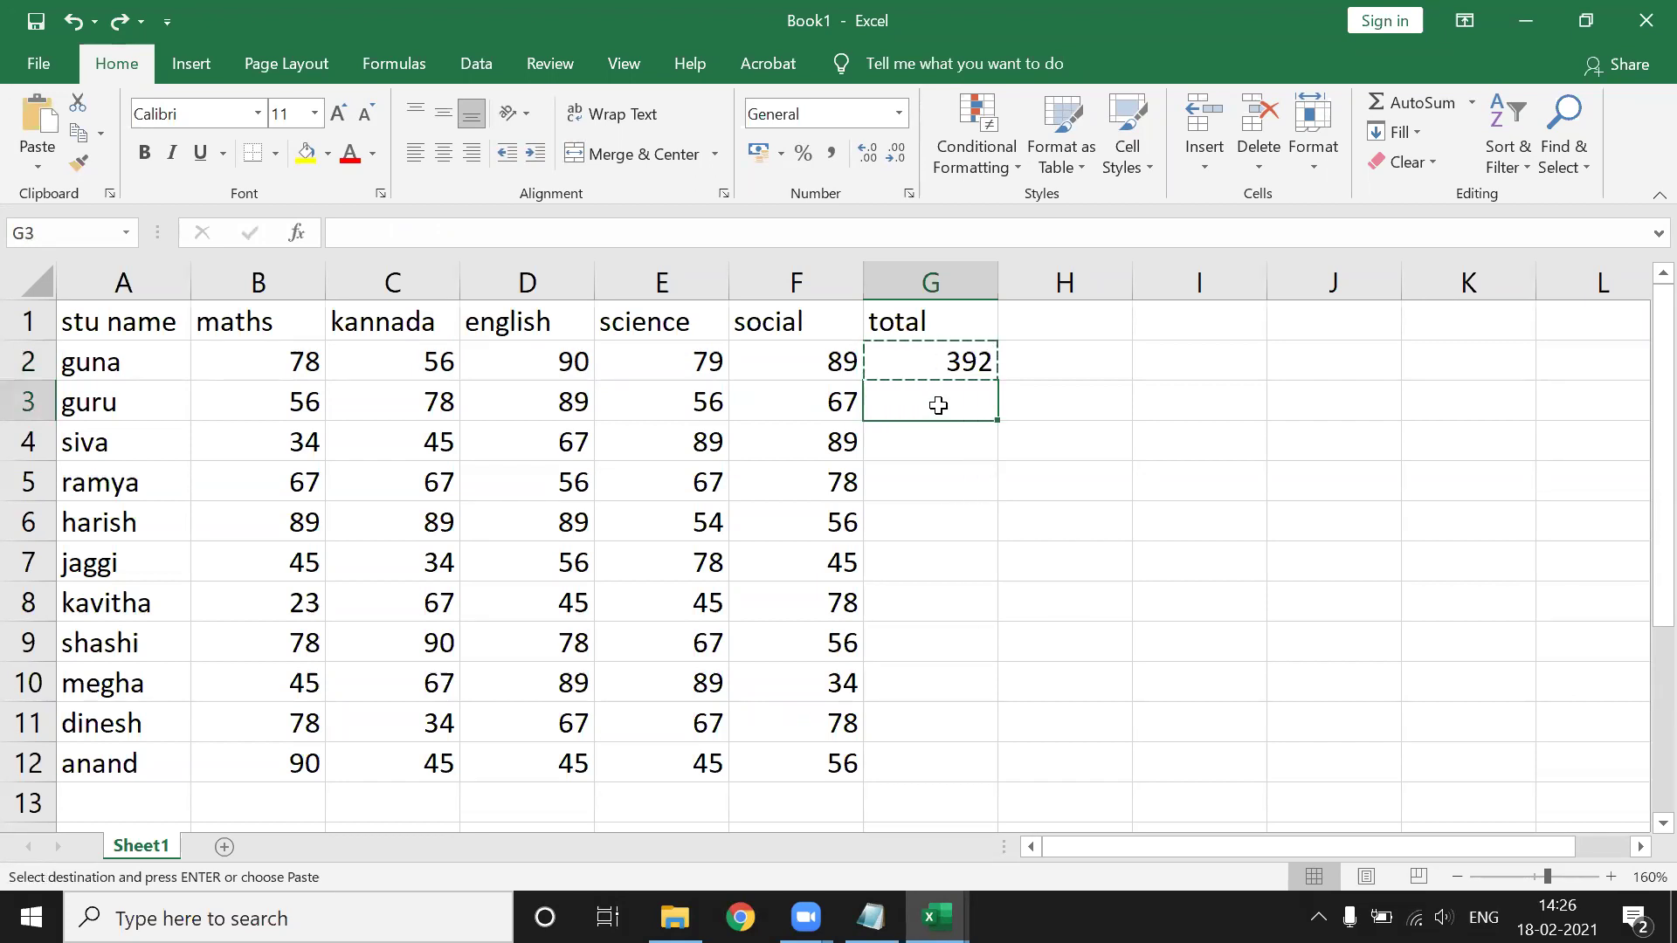
pyautogui.hotkey('shift', 'Down')
pyautogui.hotkey('shift', 'Down')
pyautogui.hotkey('shift', 'Down')
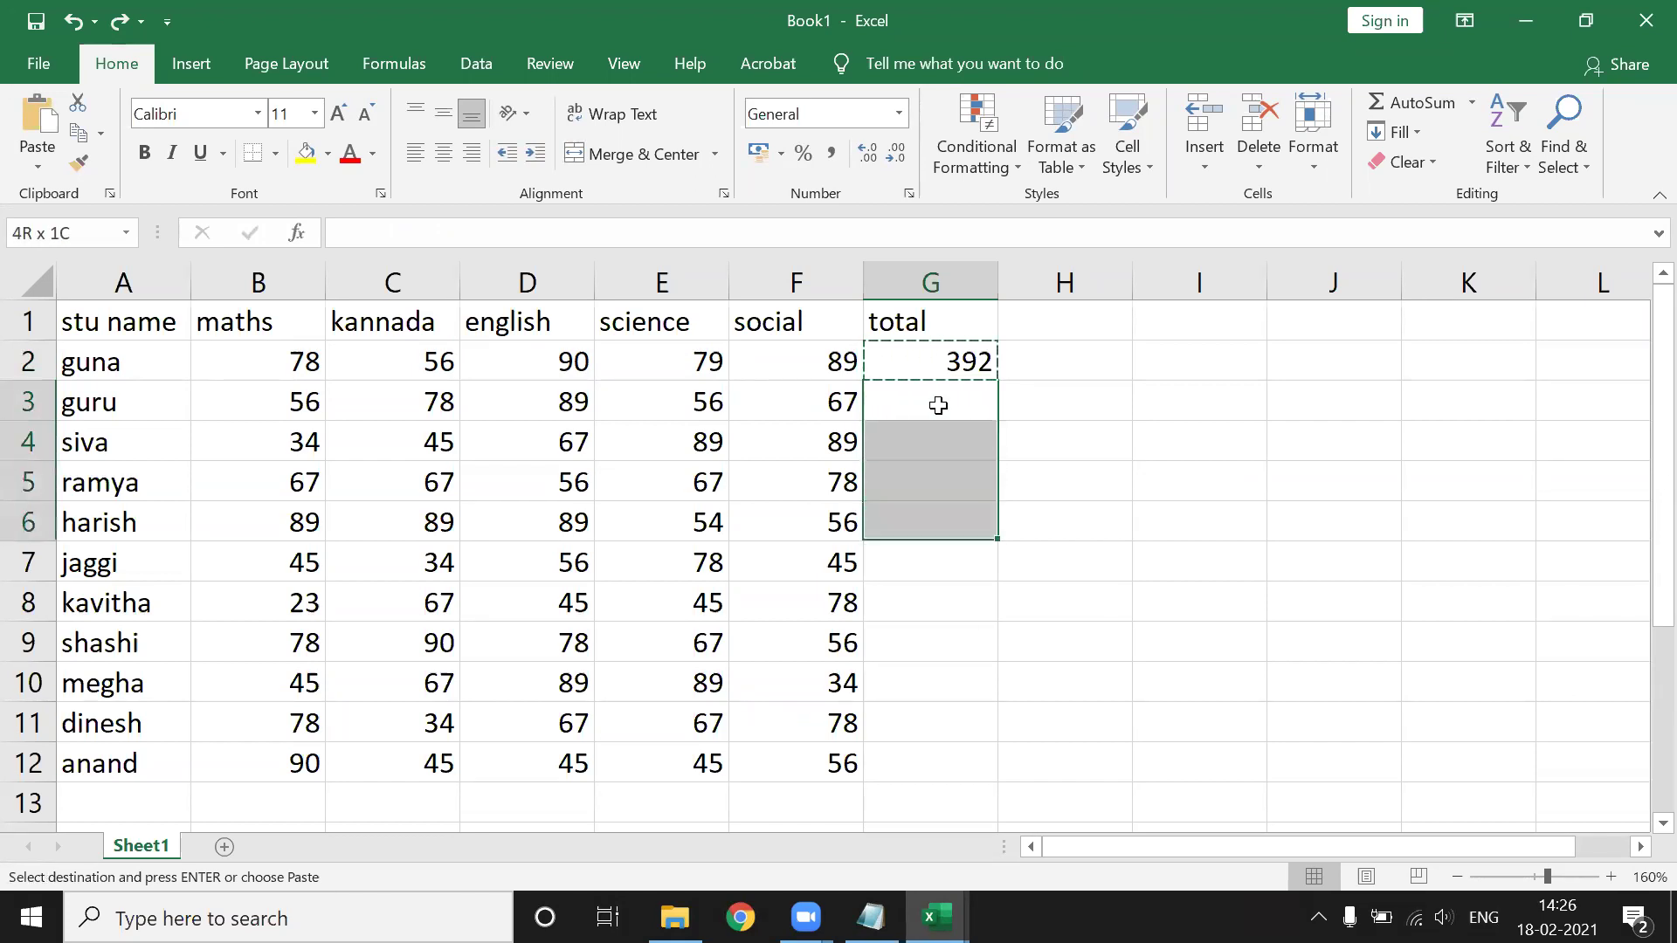
pyautogui.hotkey('shift', 'Down')
pyautogui.hotkey('ctrl', 'shift', 'Down')
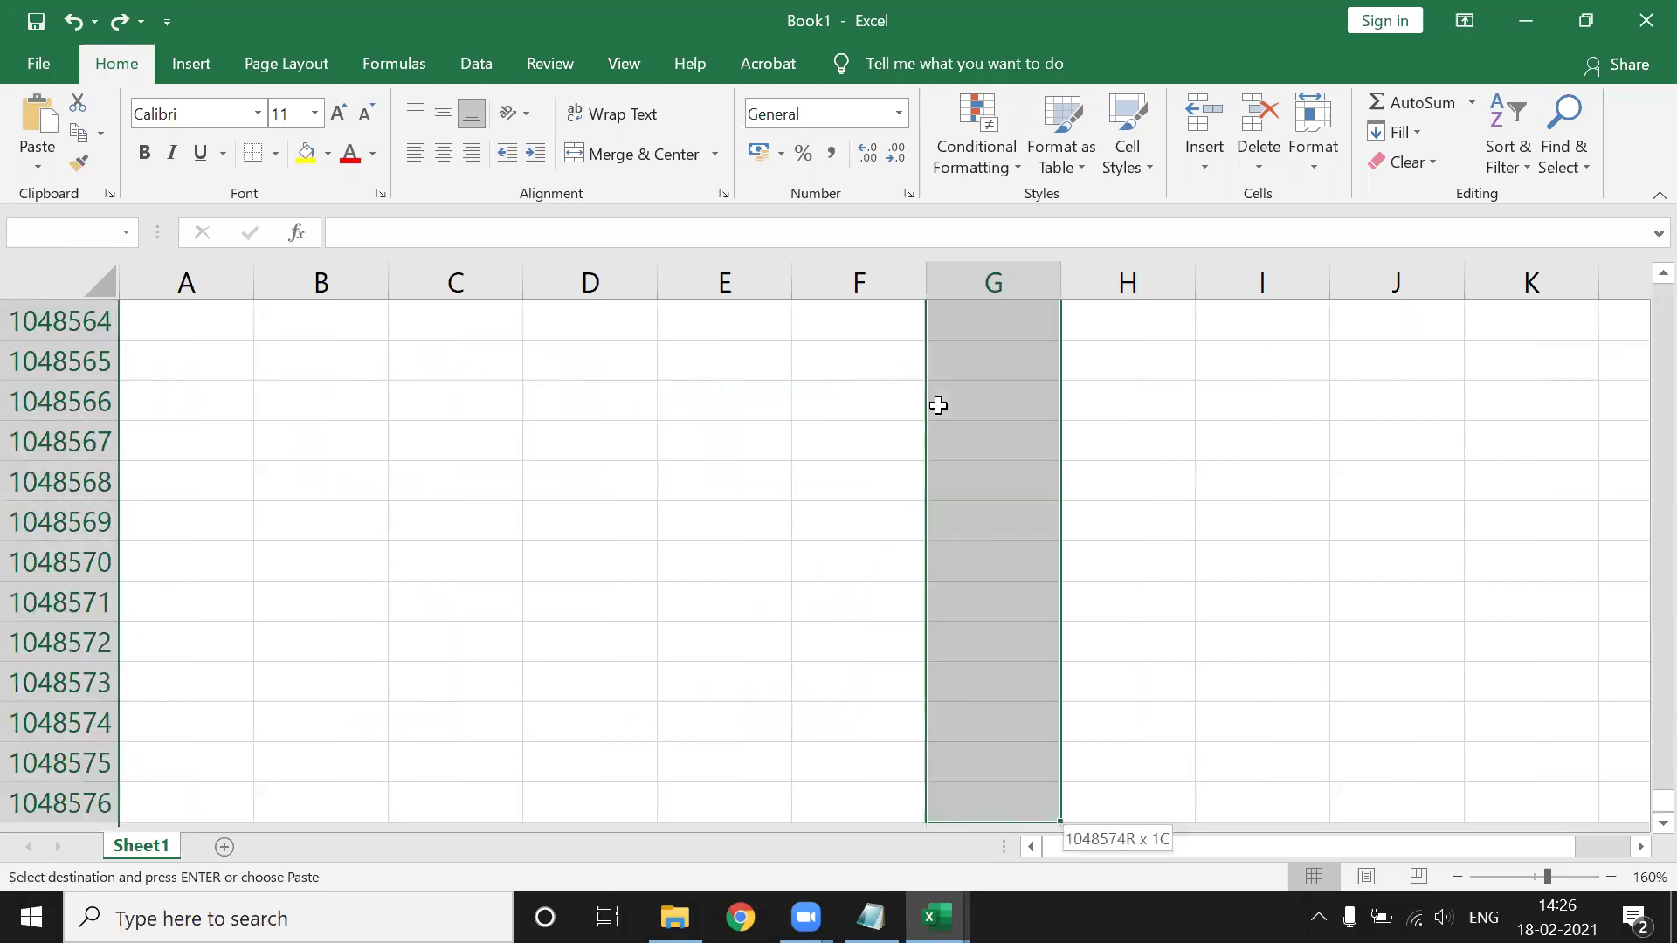
pyautogui.hotkey('ctrl', 'shift', 'Up')
pyautogui.hotkey('shift', 'Down')
pyautogui.hotkey('shift', 'Down')
pyautogui.hotkey('shift', 'Down')
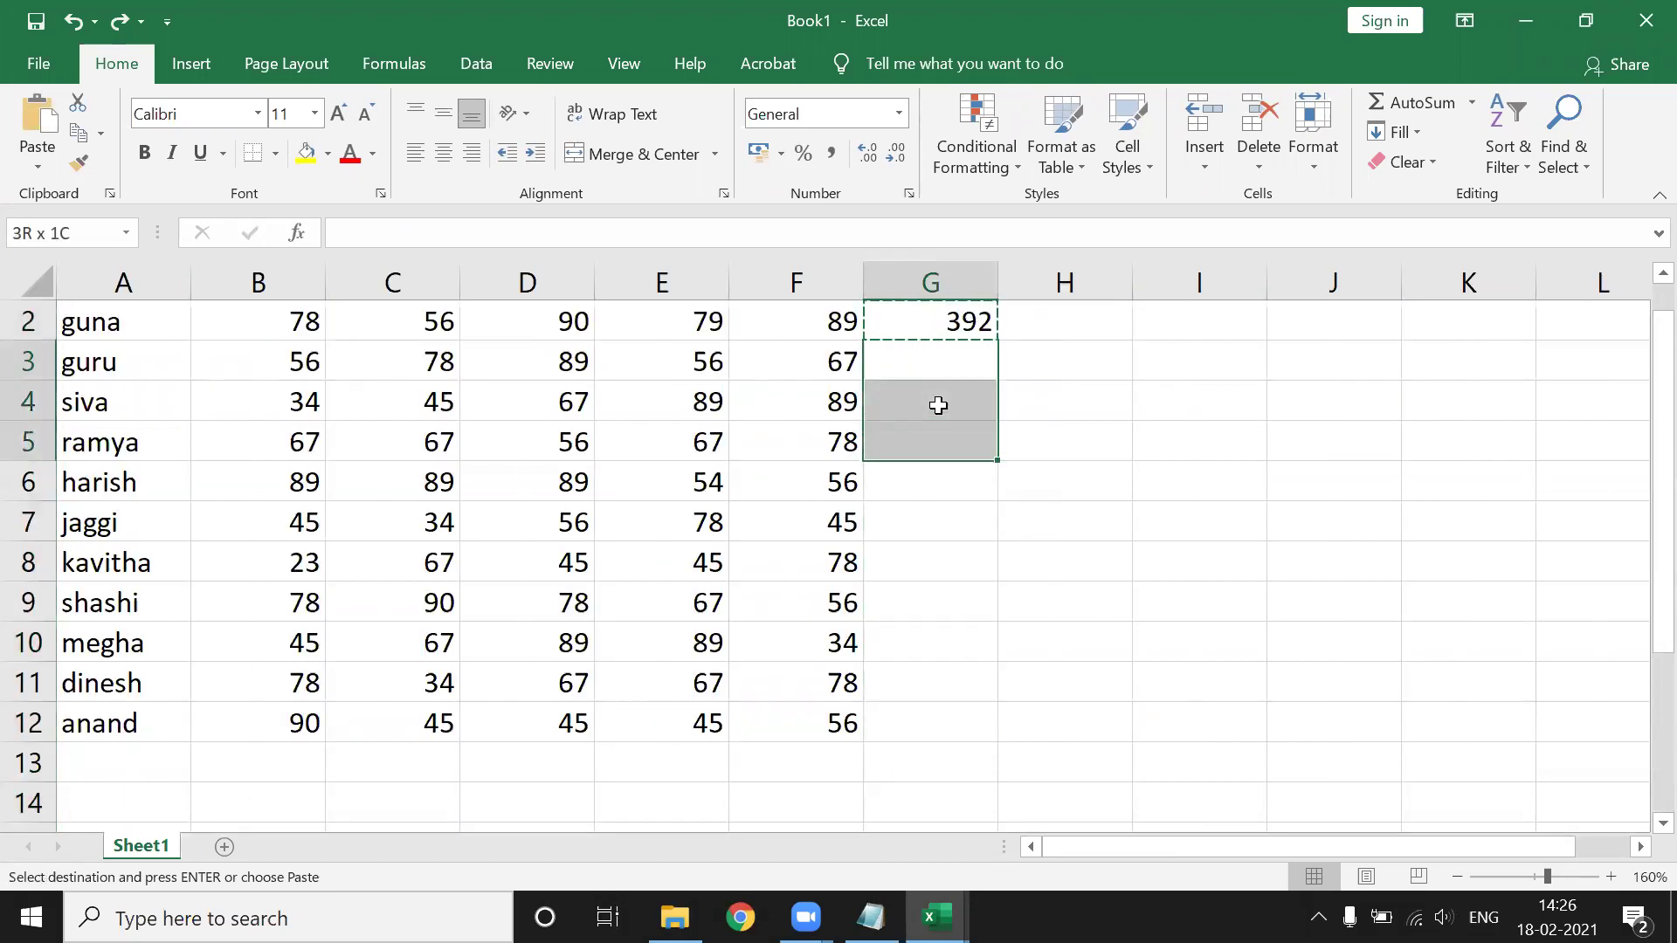
pyautogui.hotkey('shift', 'Down')
pyautogui.hotkey('shift', 'Down')
pyautogui.hotkey('shift', 'Down')
pyautogui.hotkey('shift', 'Down')
pyautogui.hotkey('shift', 'Down')
pyautogui.hotkey('shift', 'Down')
pyautogui.hotkey('shift', 'Down')
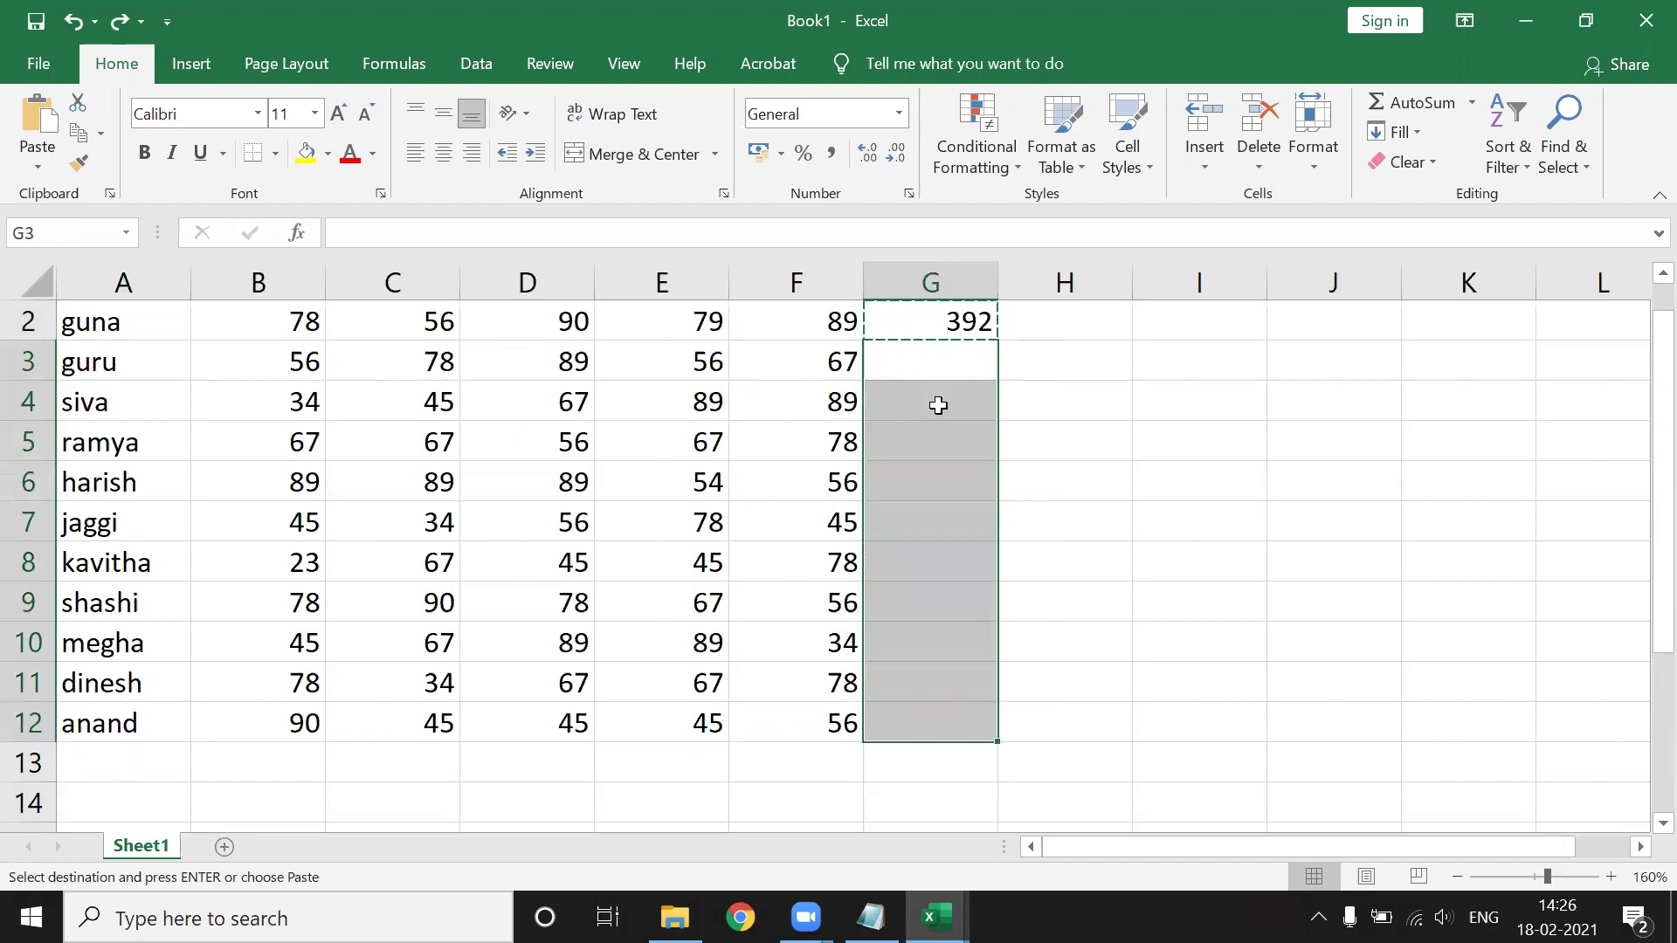
pyautogui.press('Return')
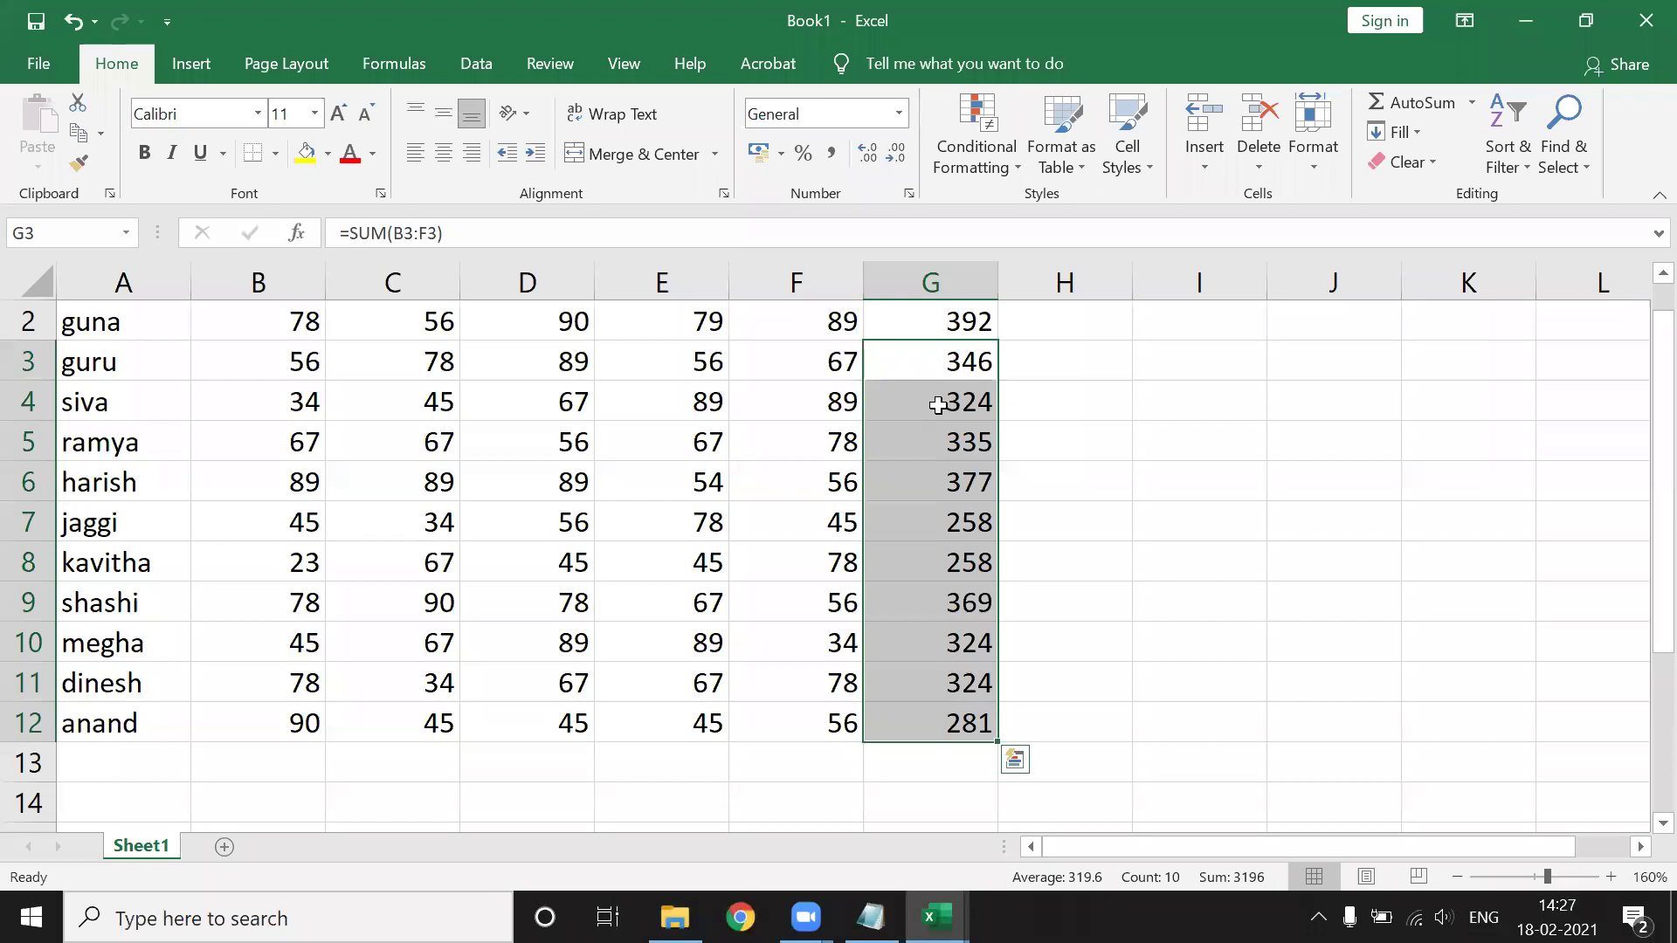
pyautogui.scroll(1, 937, 402)
pyautogui.moveTo(929, 363); pyautogui.dragTo(929, 763)
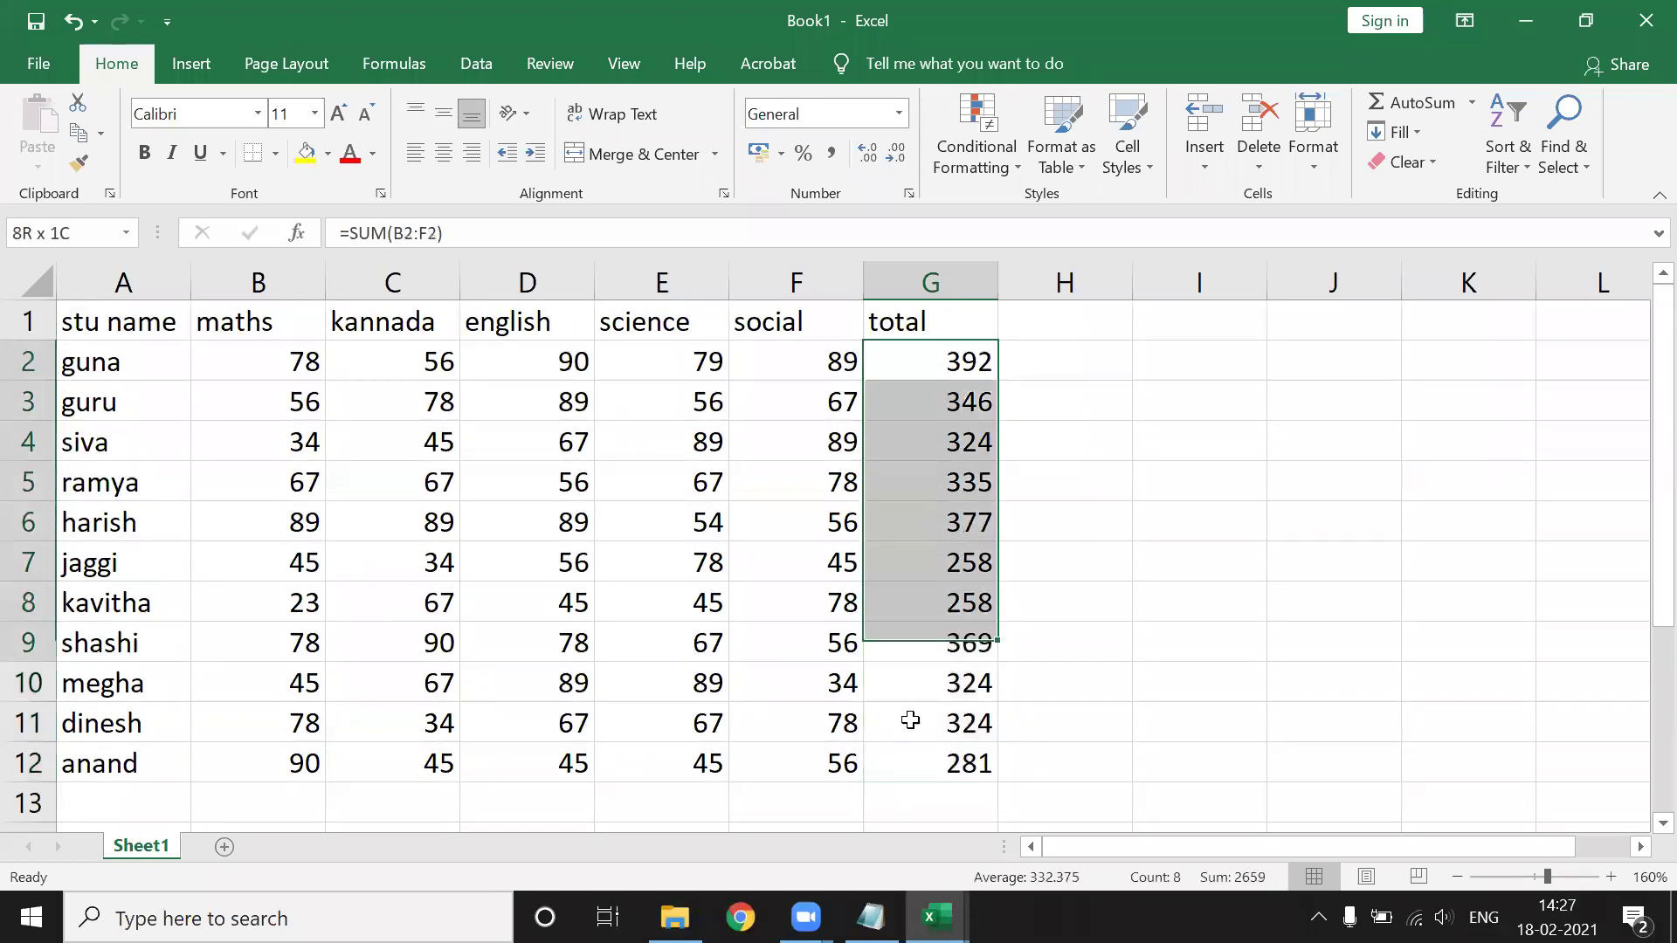
# Check the product entry in the Notepad notes, then return to Book1.
pyautogui.click(870, 917)
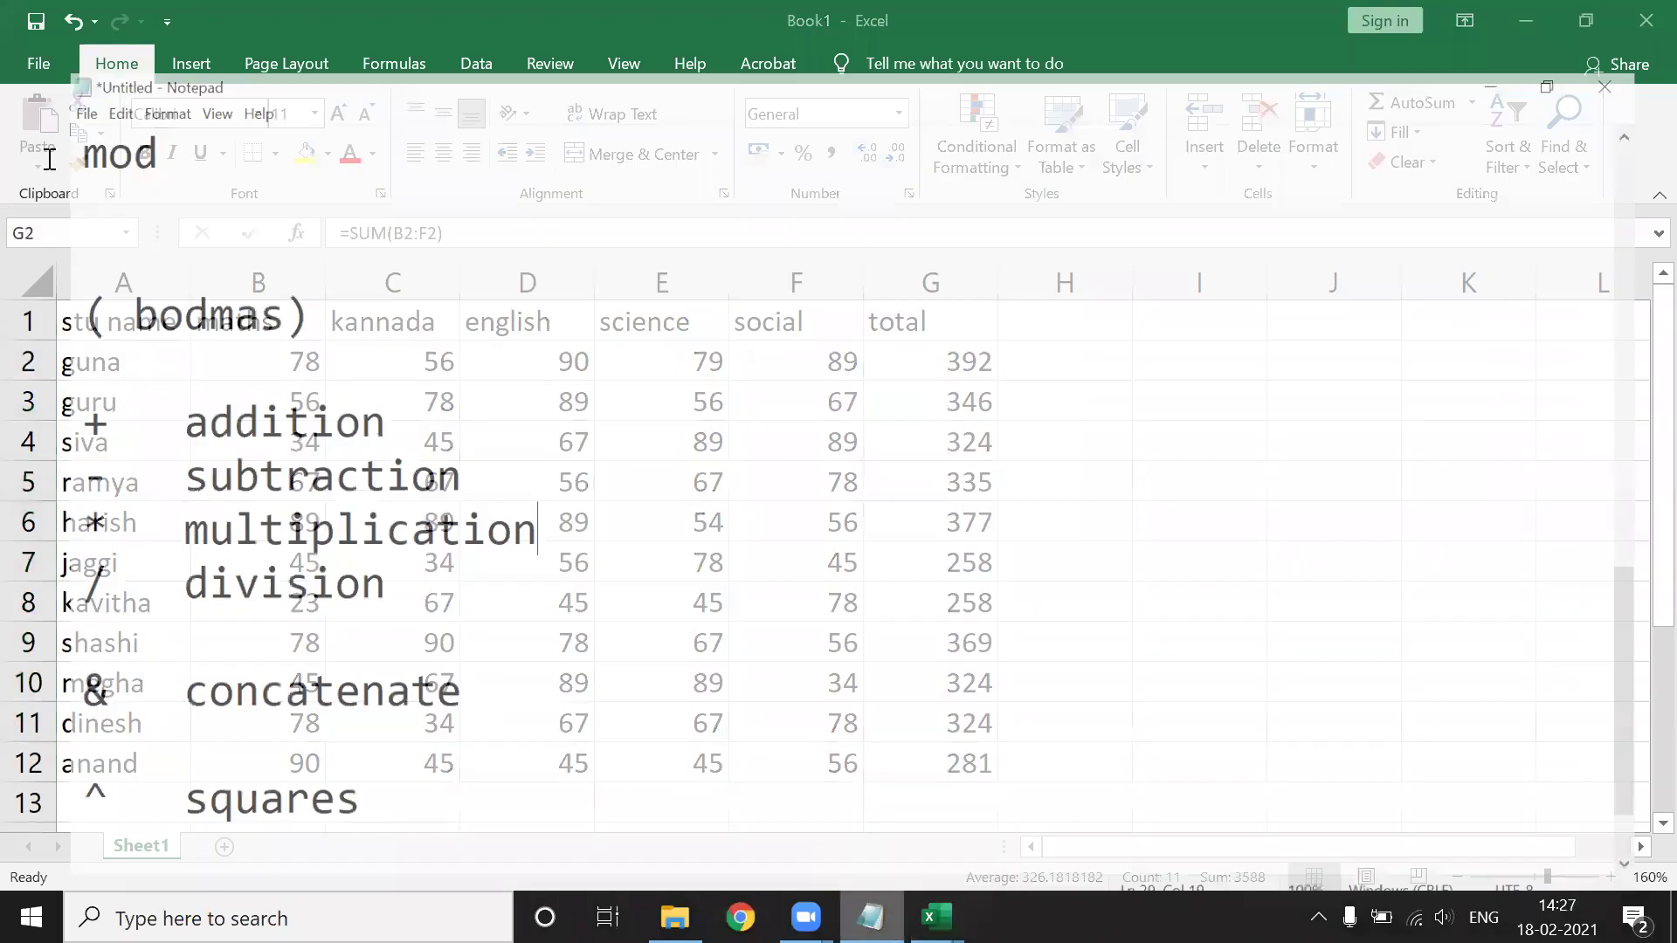
pyautogui.scroll(9, 185, 385)
pyautogui.scroll(-1, 99, 698)
pyautogui.scroll(-1, 98, 699)
pyautogui.click(14, 545)
pyautogui.moveTo(931, 917)
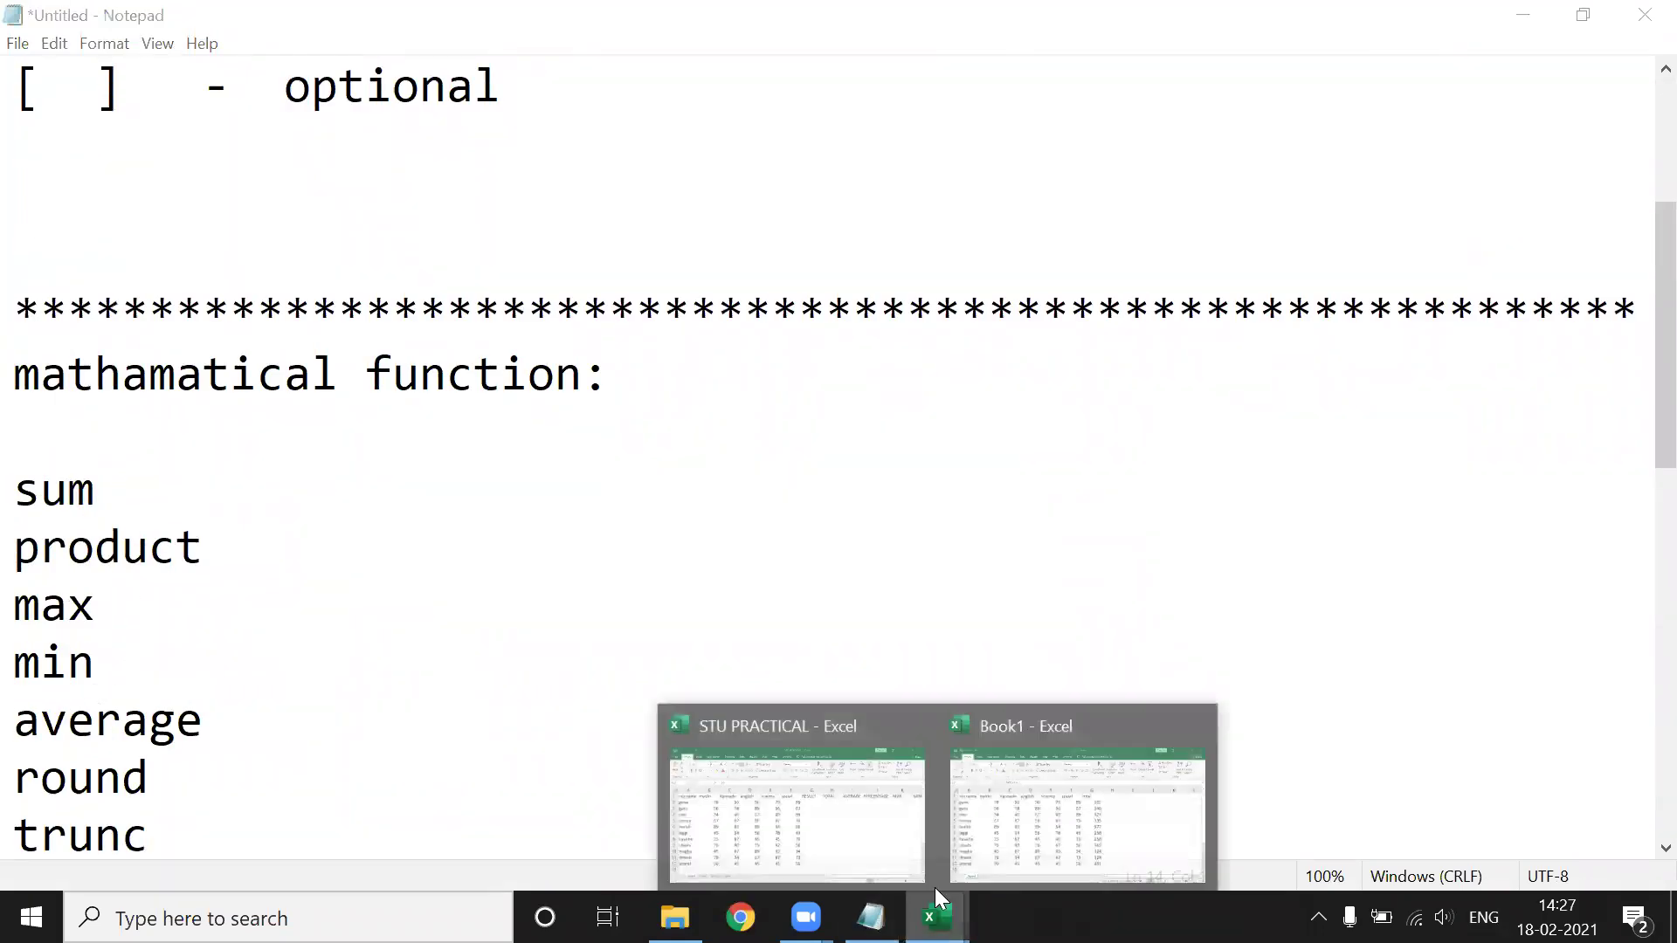
pyautogui.click(1006, 799)
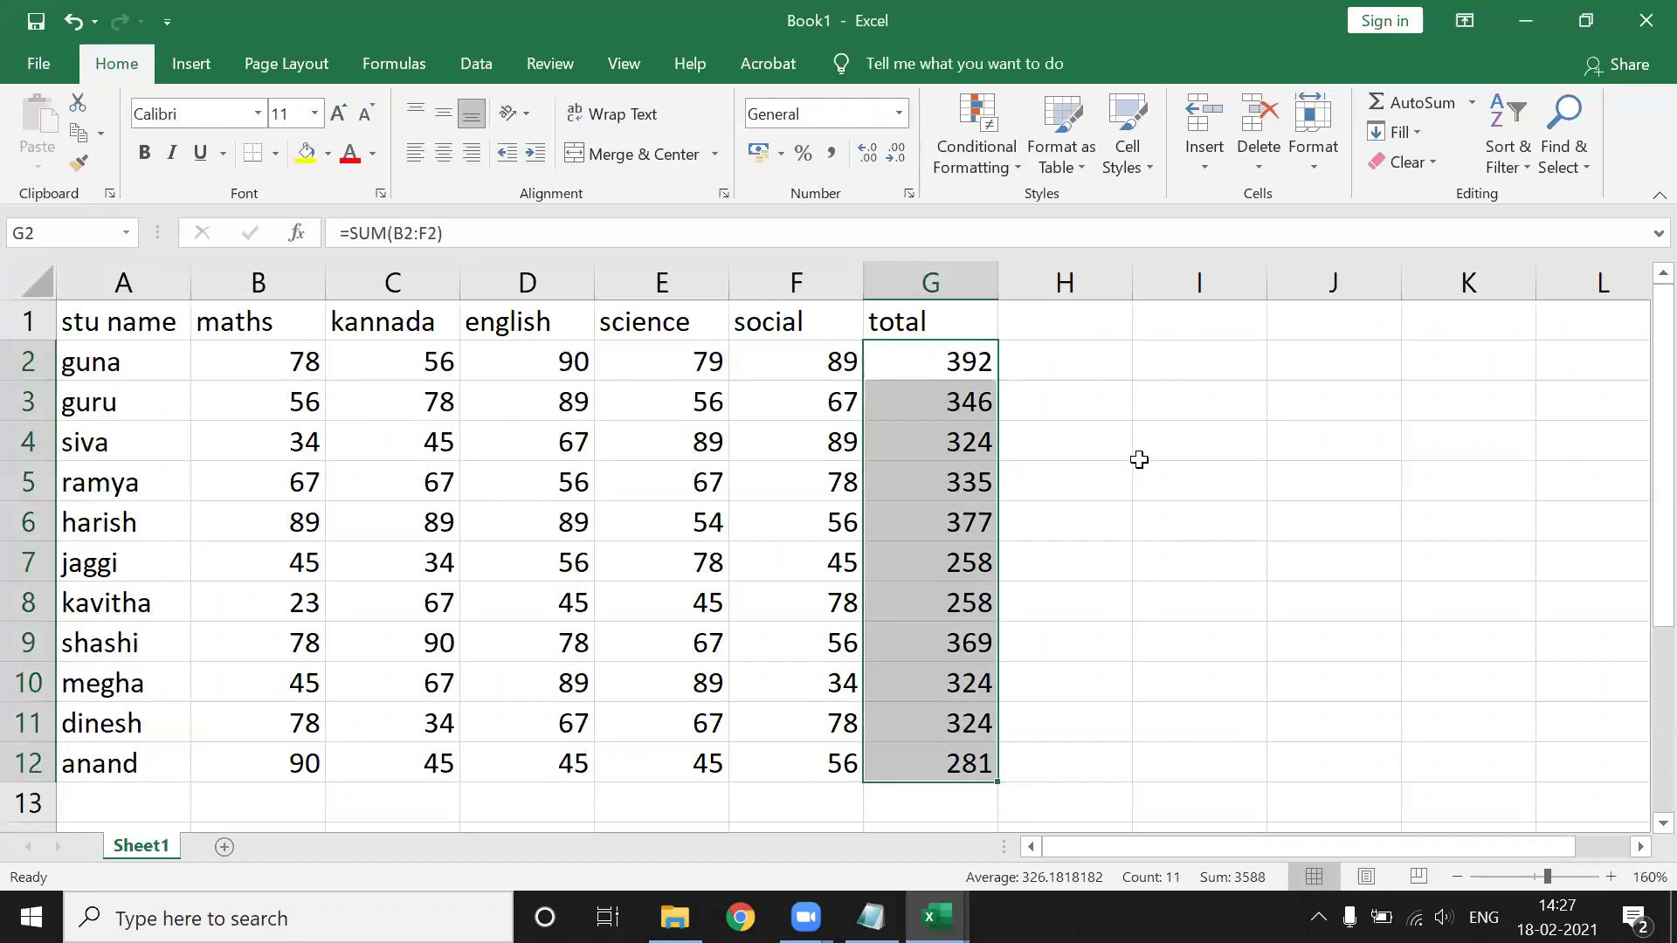
pyautogui.scroll(-2, 625, 542)
pyautogui.scroll(-1, 359, 577)
# Enter test values 45 in C16 and 20 in E16.
pyautogui.click(384, 564)
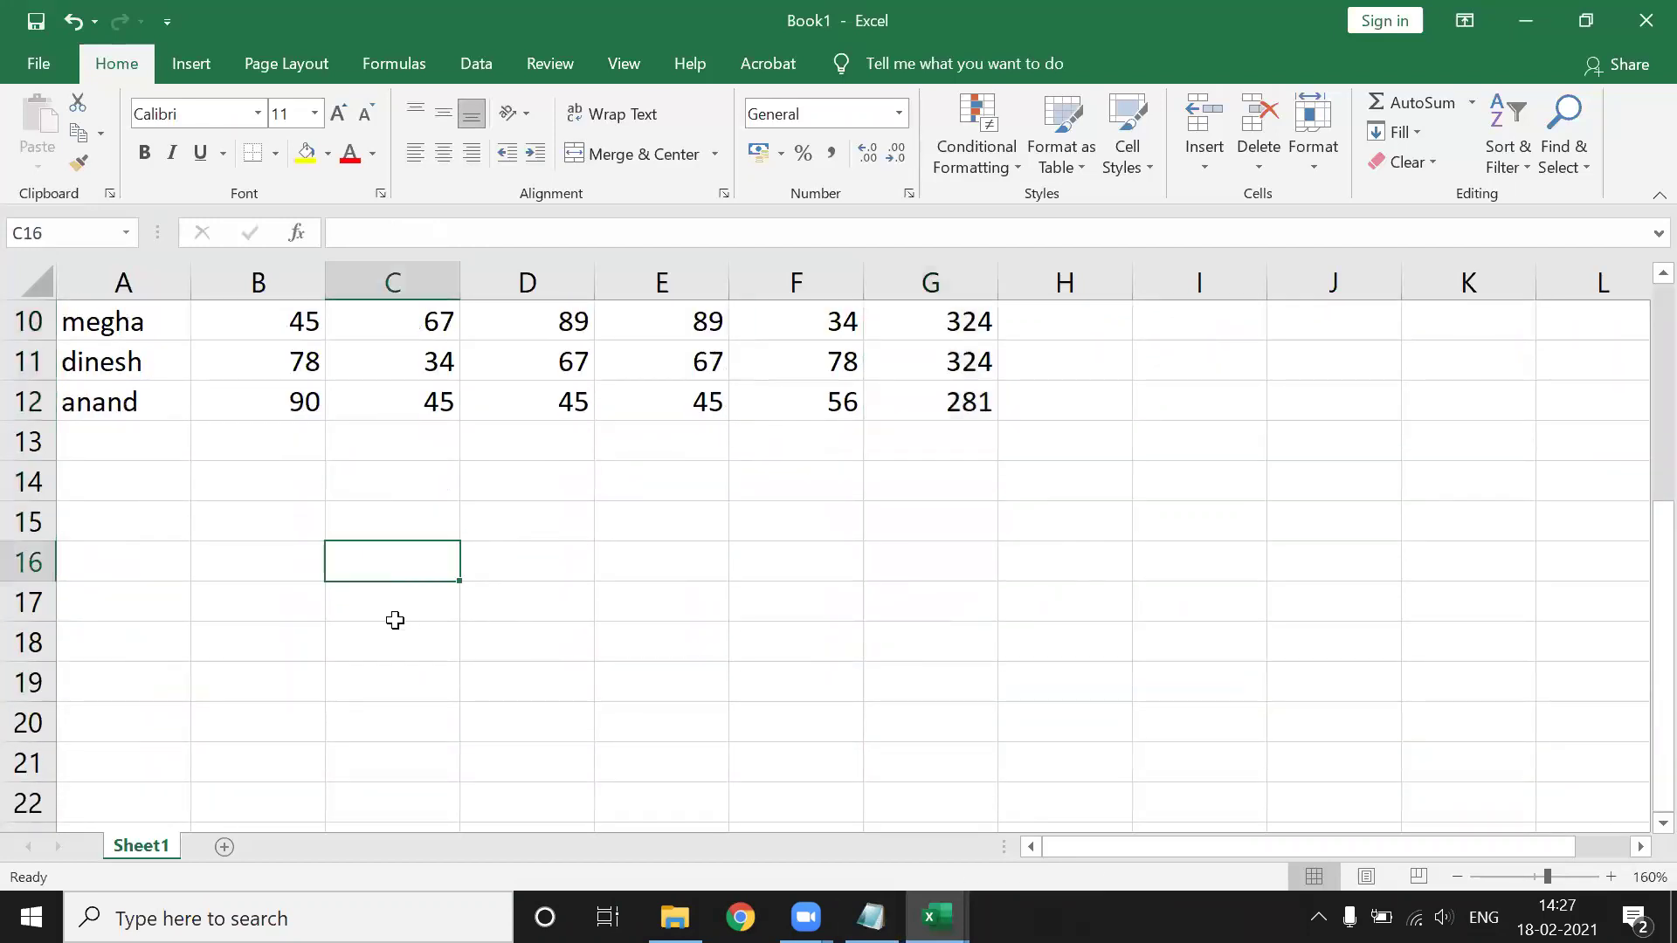
pyautogui.write('45')
pyautogui.press('Tab')
pyautogui.press('Tab')
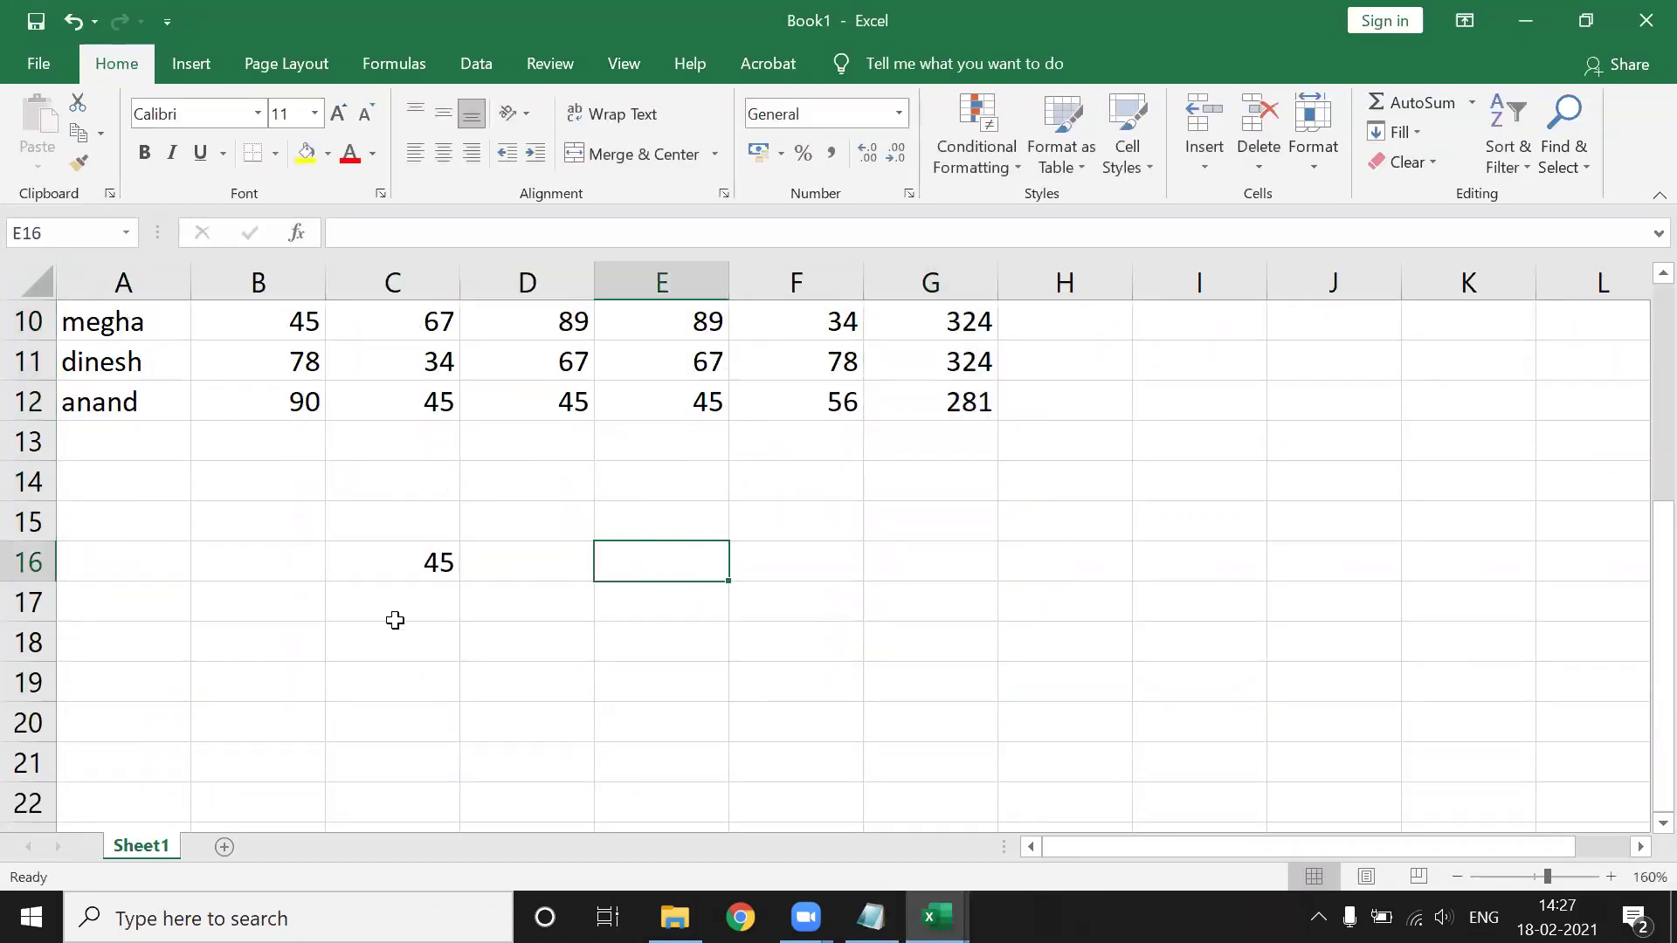
pyautogui.write('20')
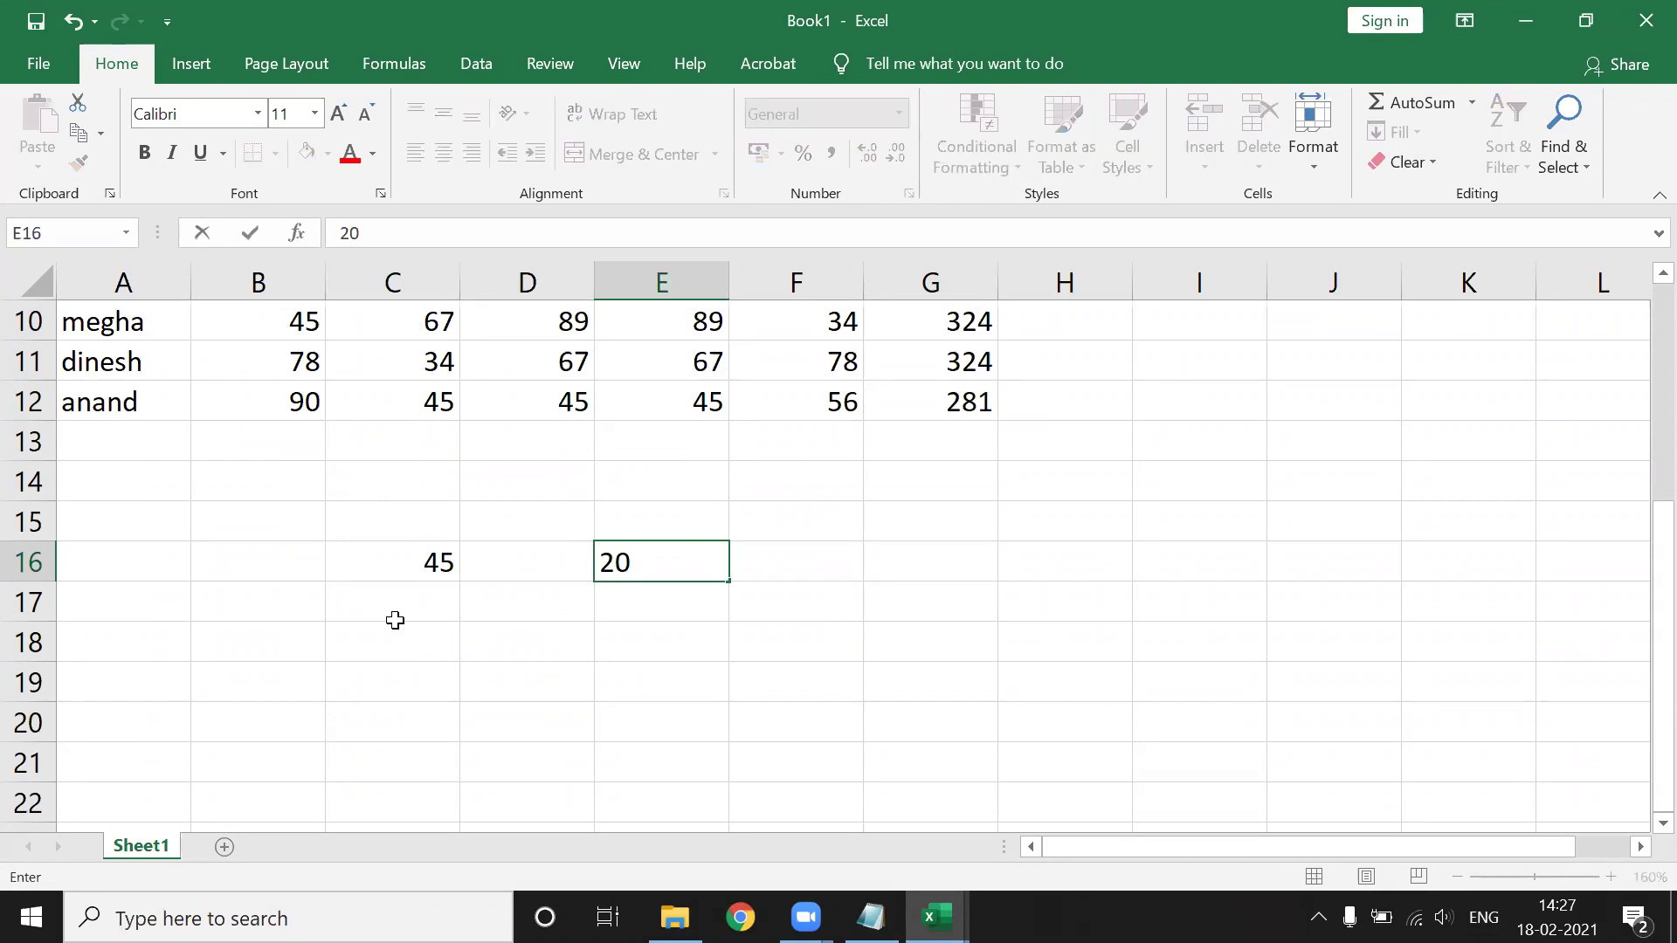
pyautogui.press('Tab')
pyautogui.press('Tab')
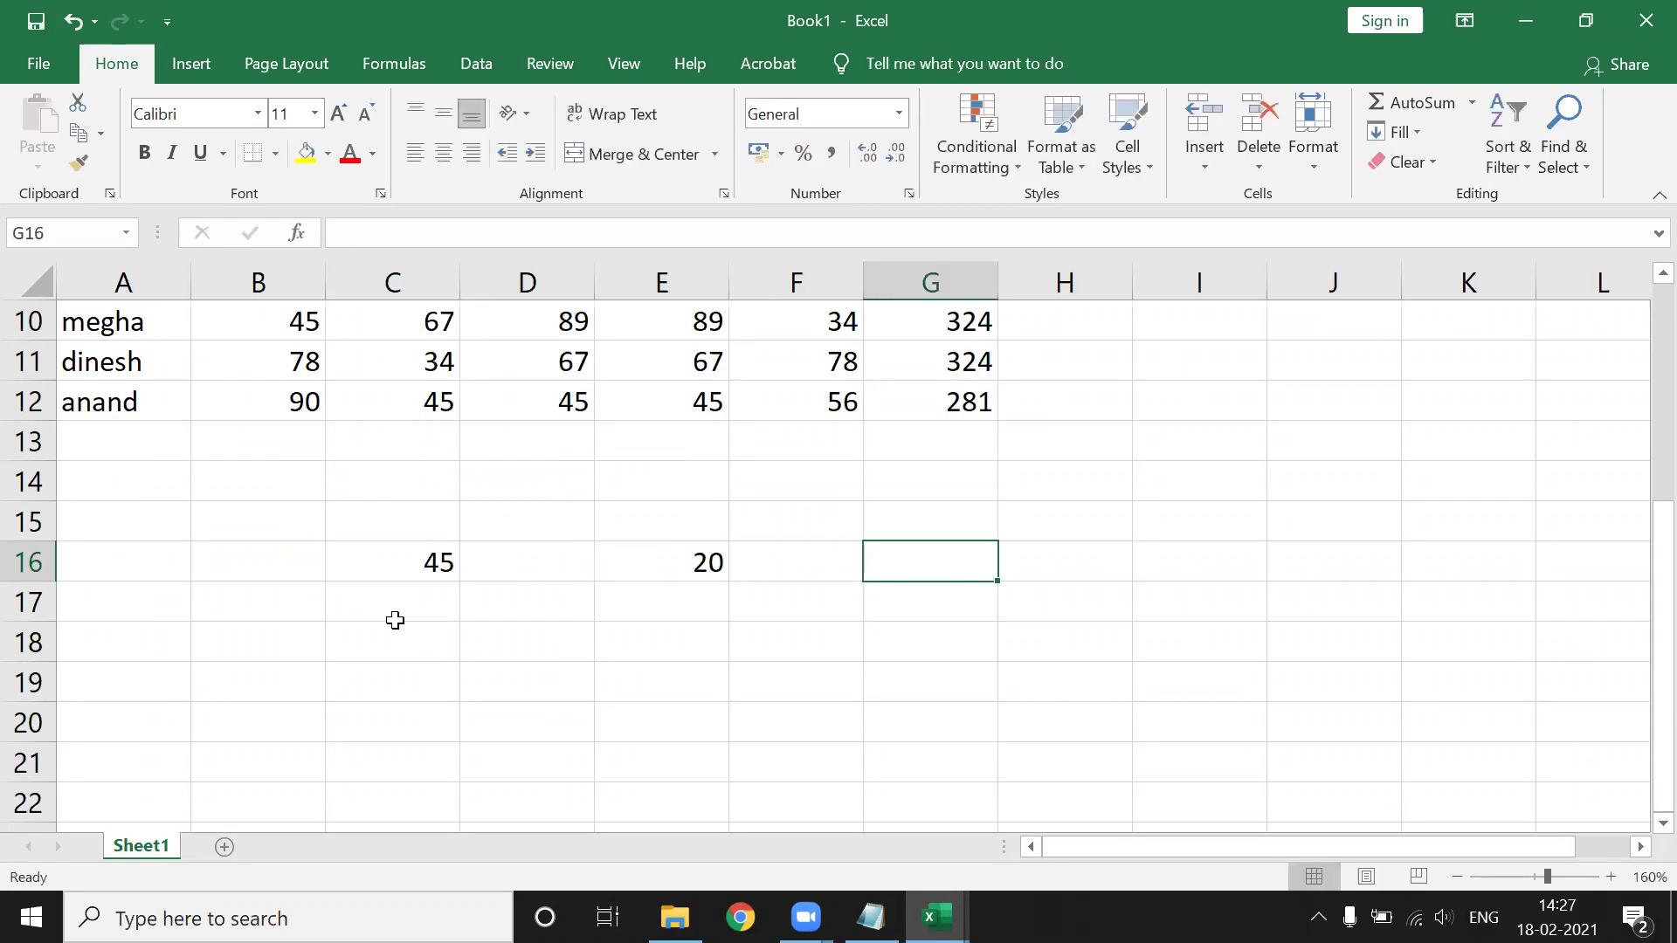
# Enter =C16+E16 in G16 to show 65.
pyautogui.write('=')
pyautogui.click(413, 573)
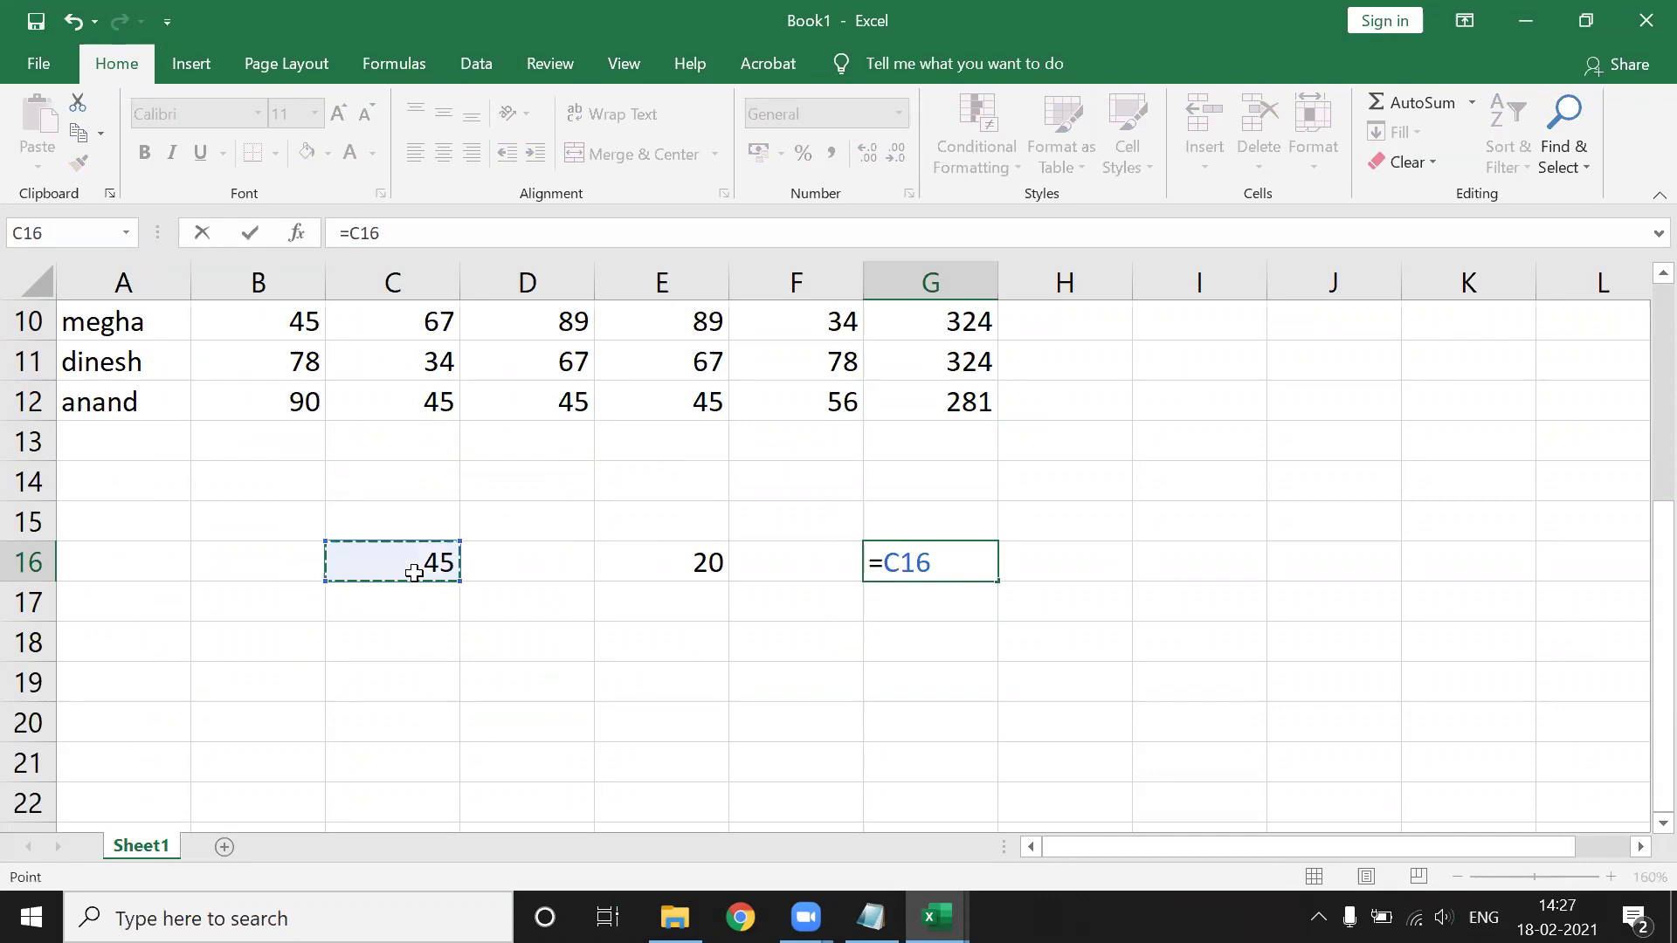
pyautogui.write('+')
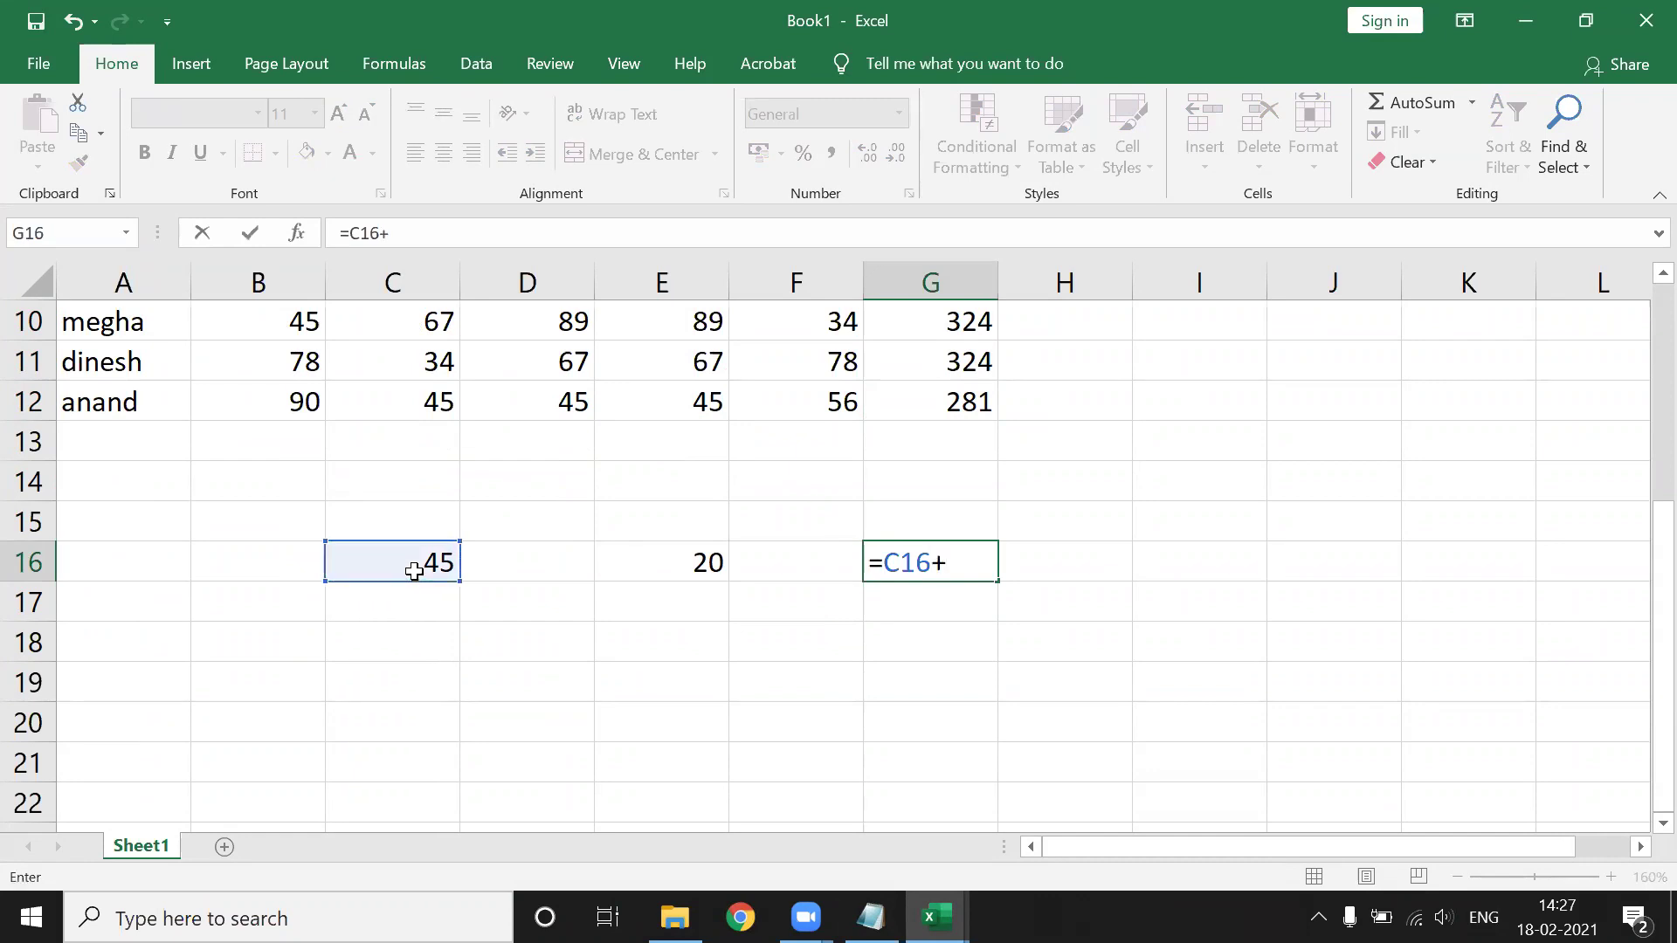
pyautogui.click(618, 563)
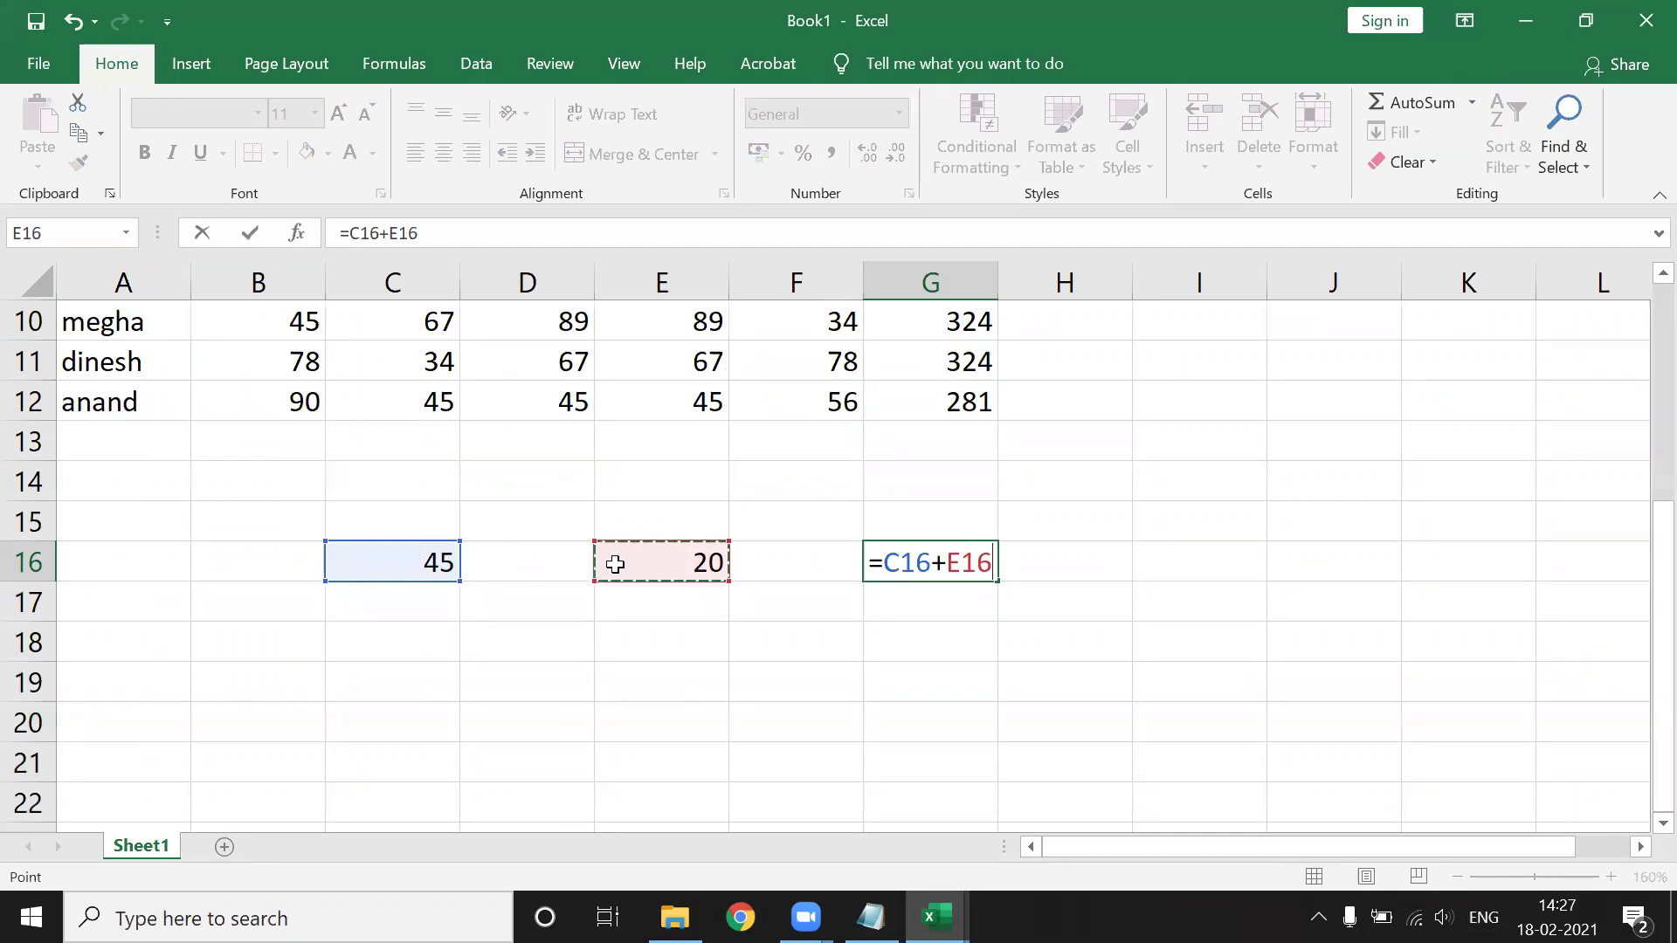
pyautogui.press('Return')
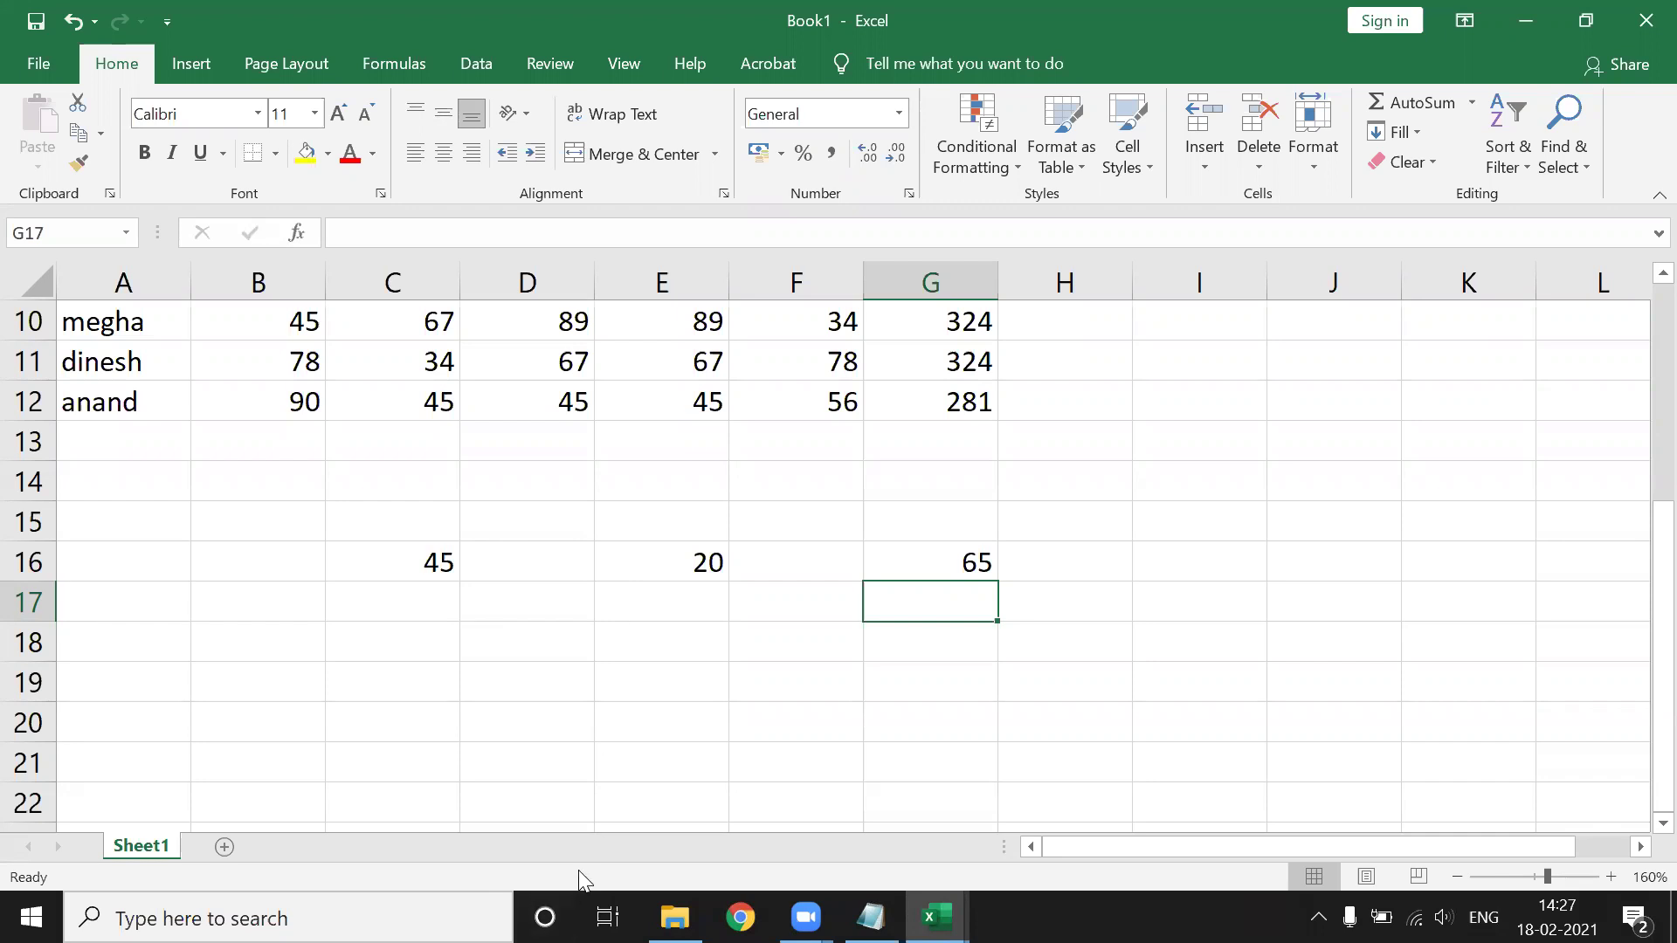
# Enter =C16-E16 in G17 to get 25.
pyautogui.write('=')
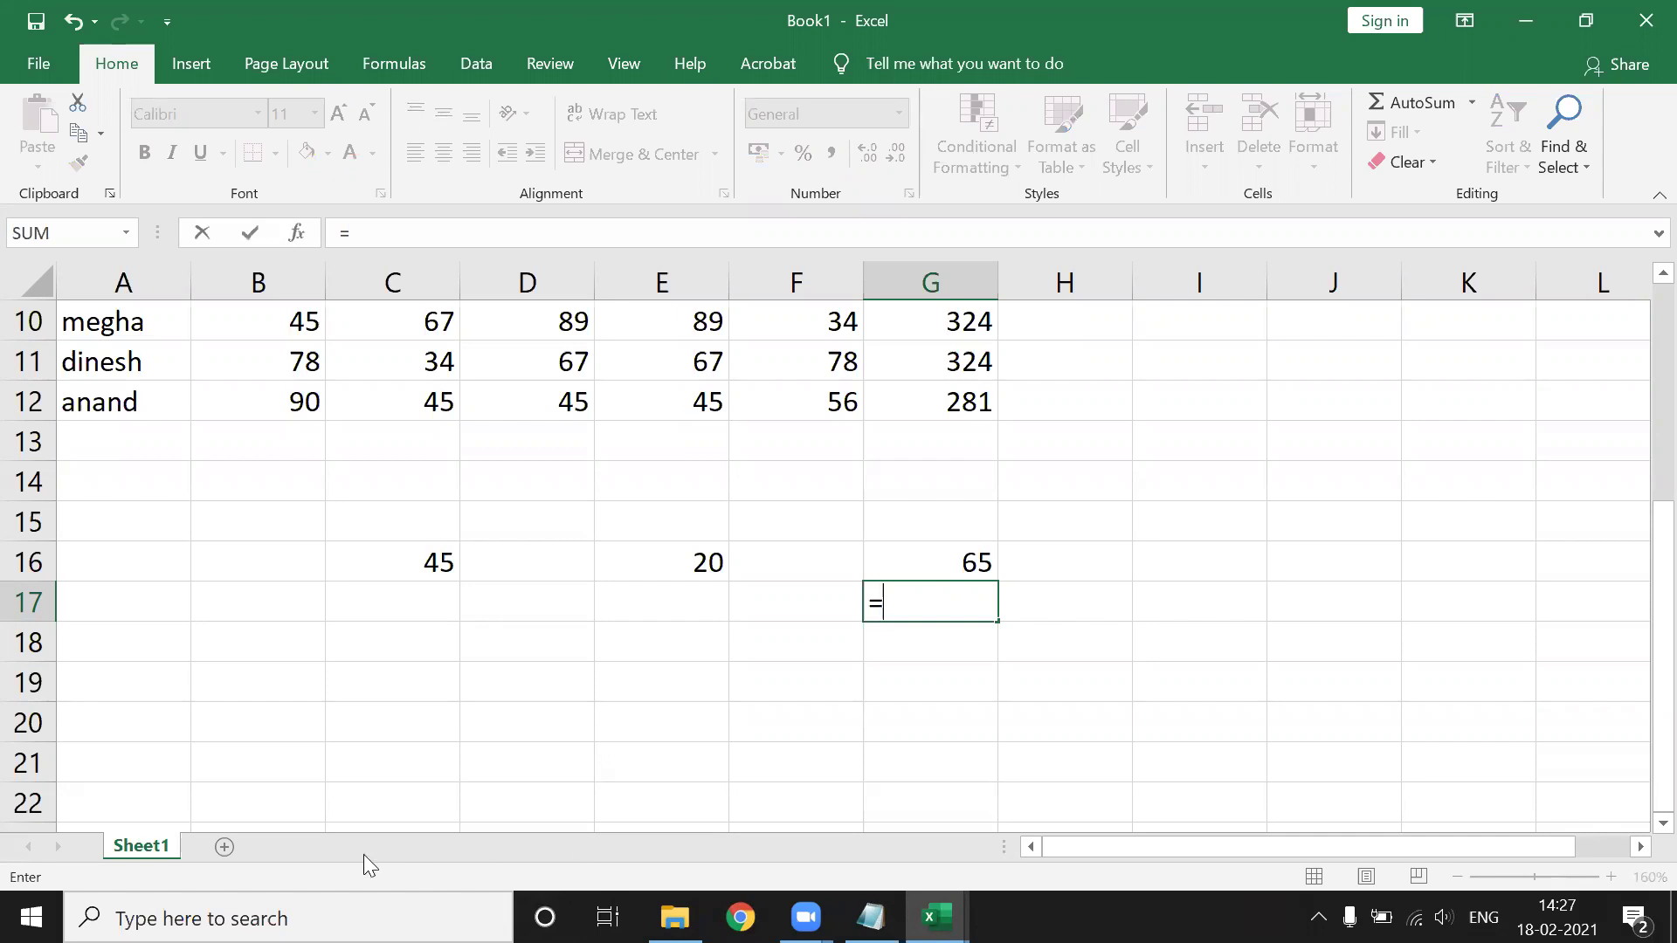
pyautogui.click(426, 562)
pyautogui.write('*')
pyautogui.press('BackSpace')
pyautogui.write('-')
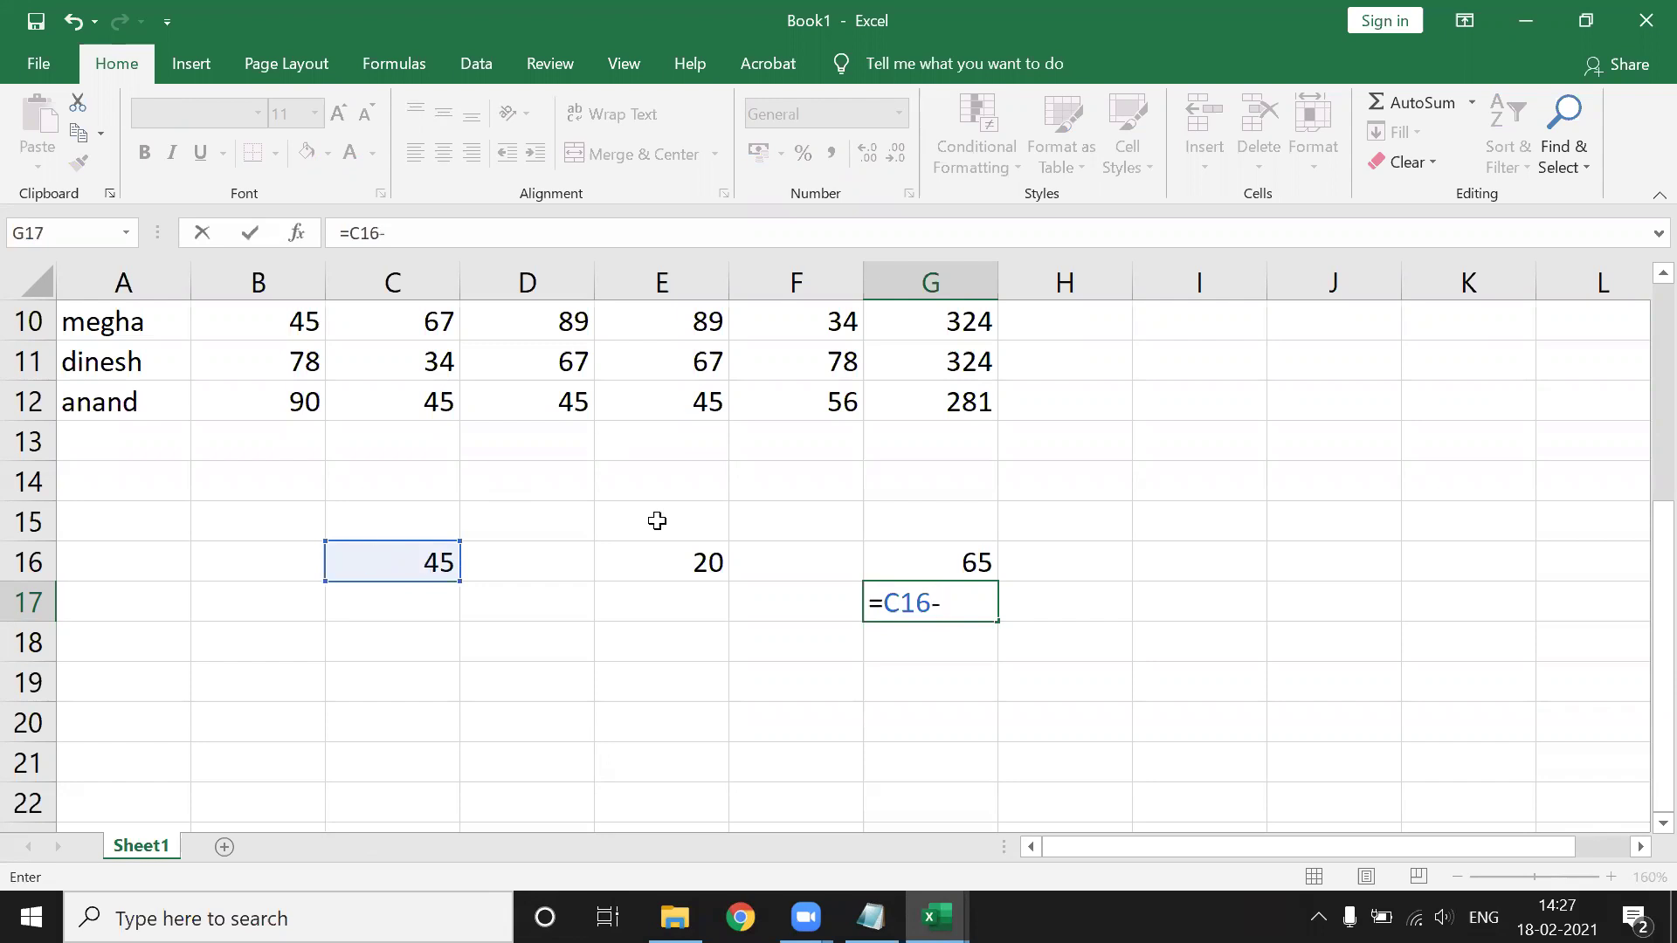
pyautogui.click(684, 564)
pyautogui.press('Return')
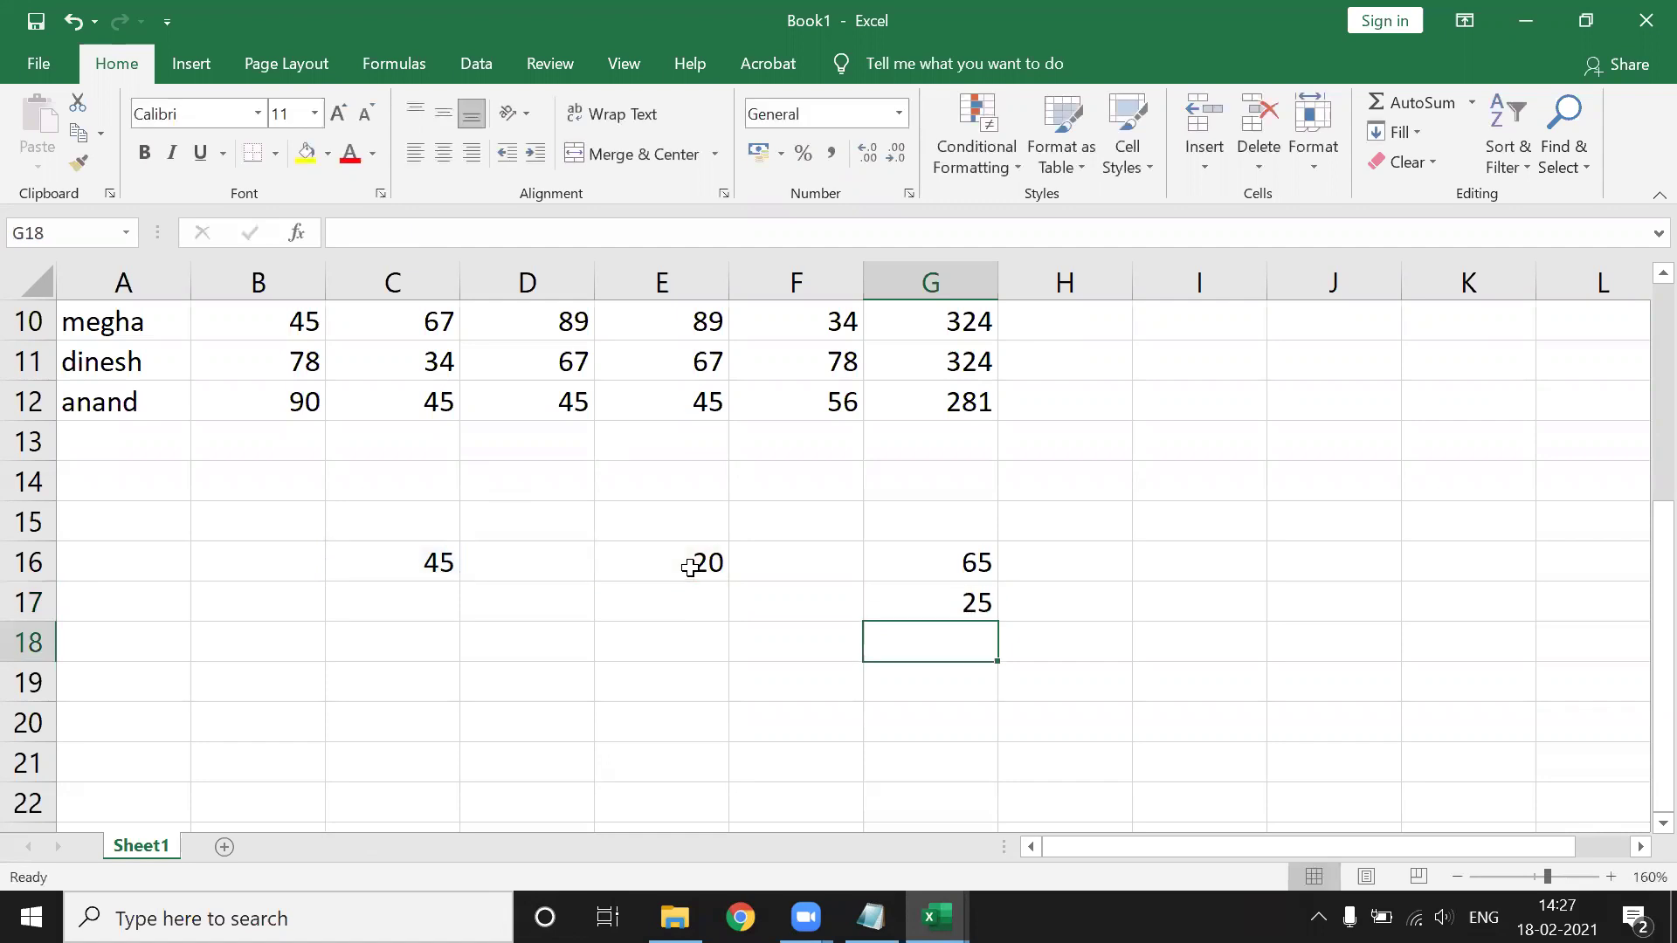
# Enter =C16*E16 in G18 to get 900.
pyautogui.write('=')
pyautogui.click(363, 564)
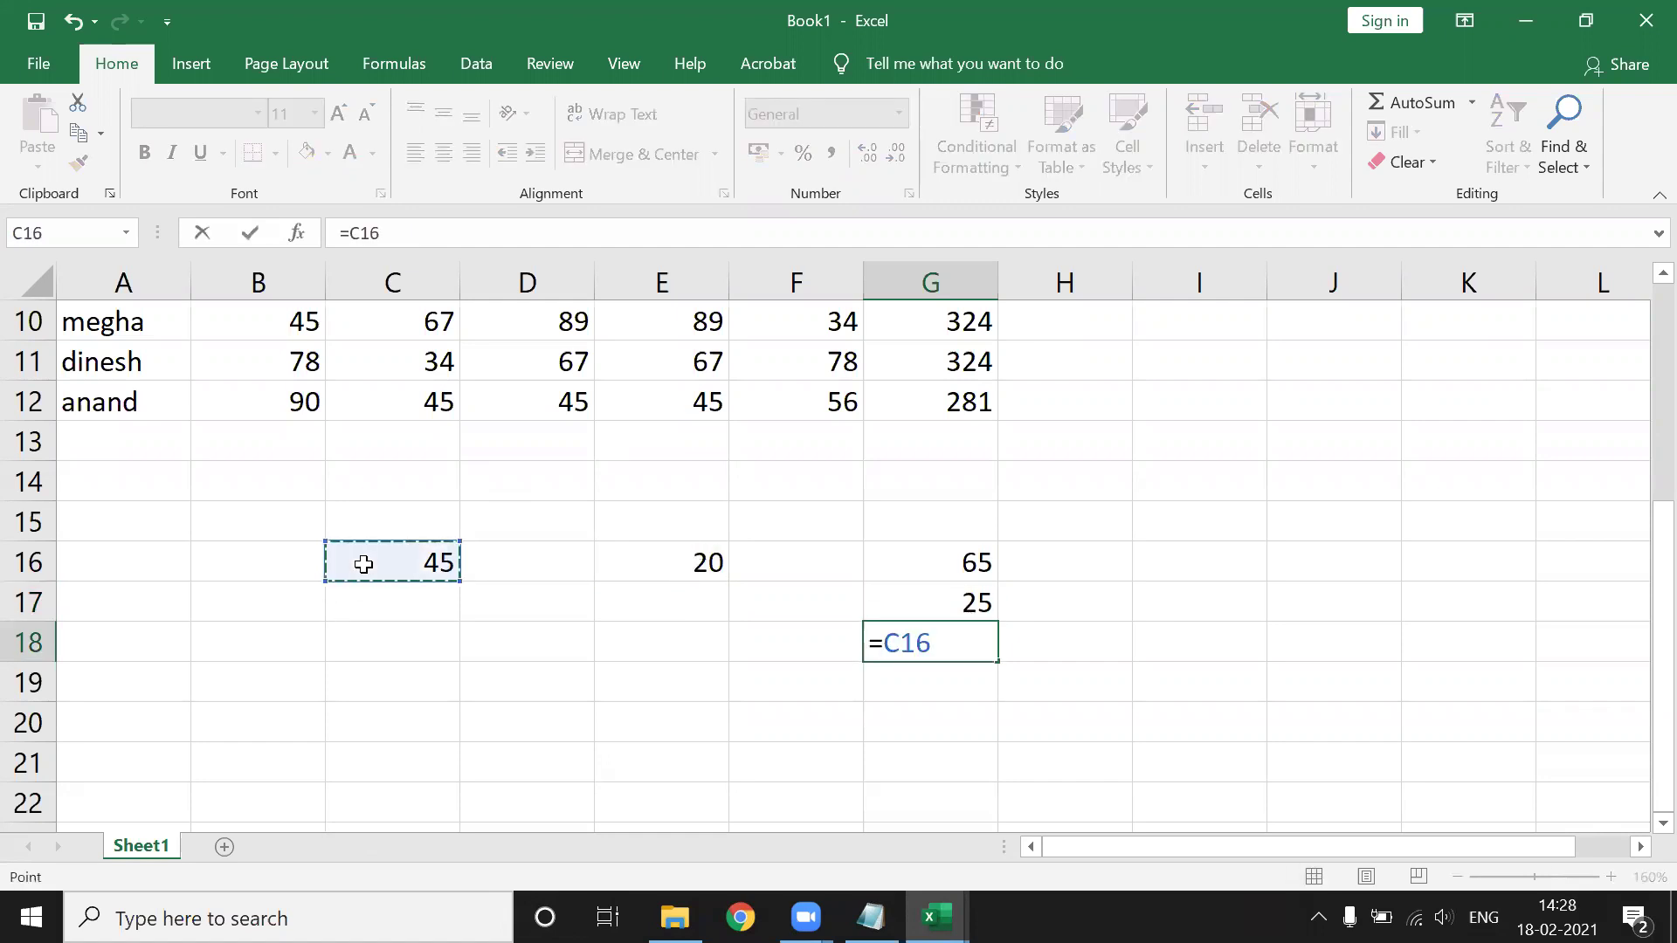
pyautogui.write('*')
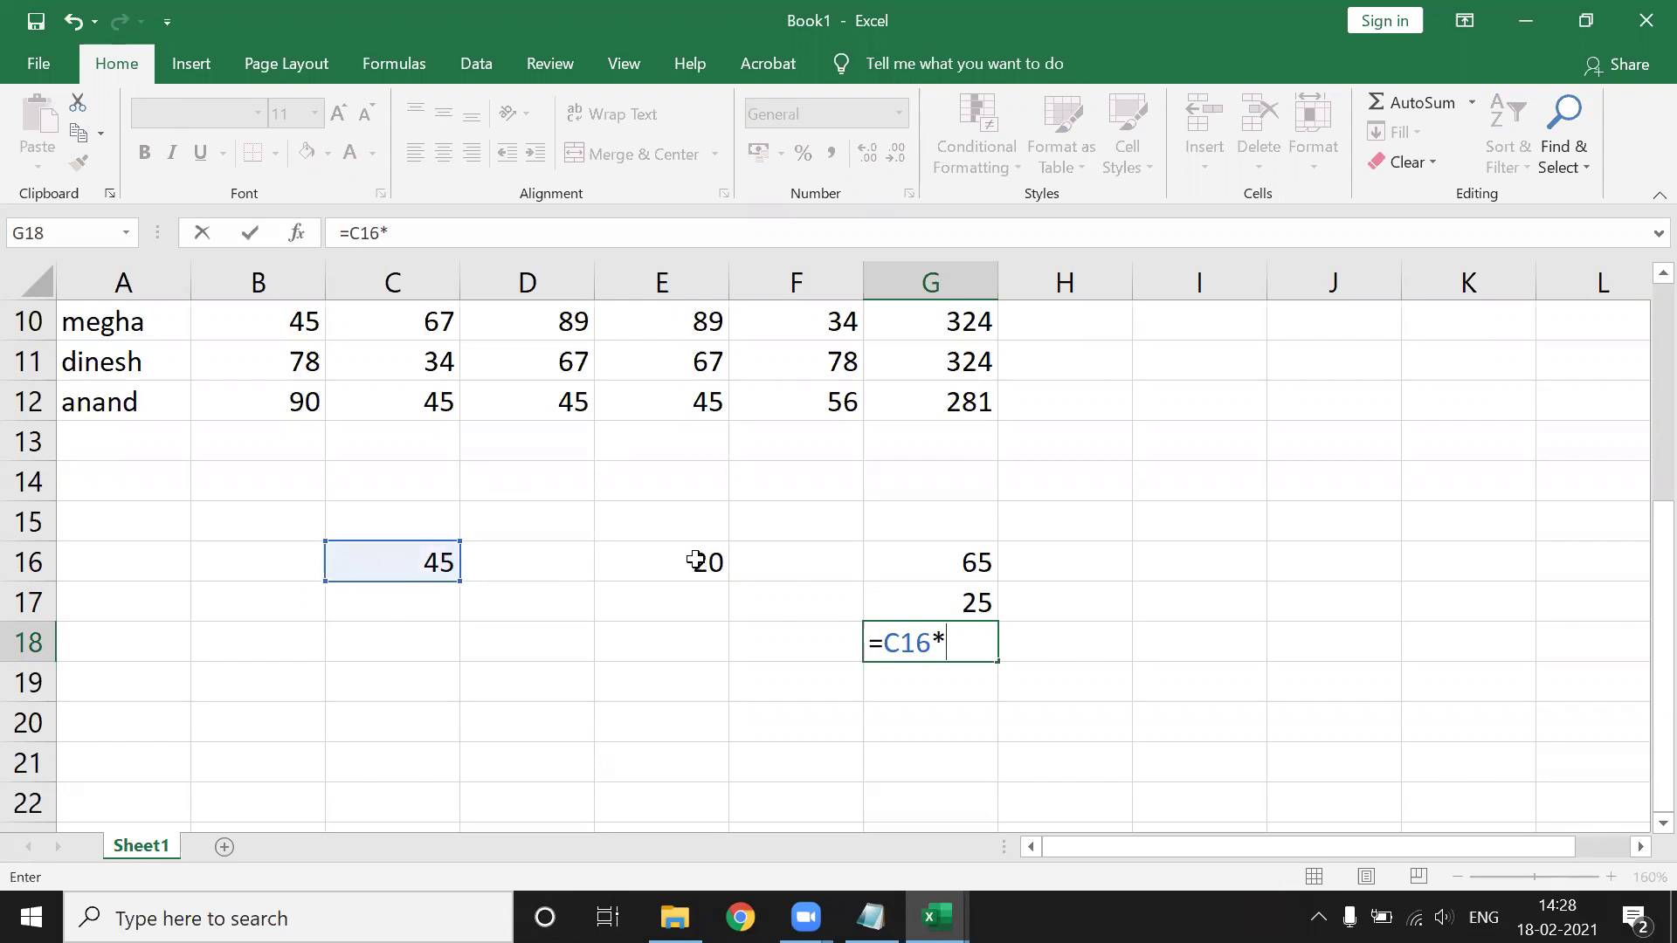
pyautogui.click(695, 559)
pyautogui.press('Return')
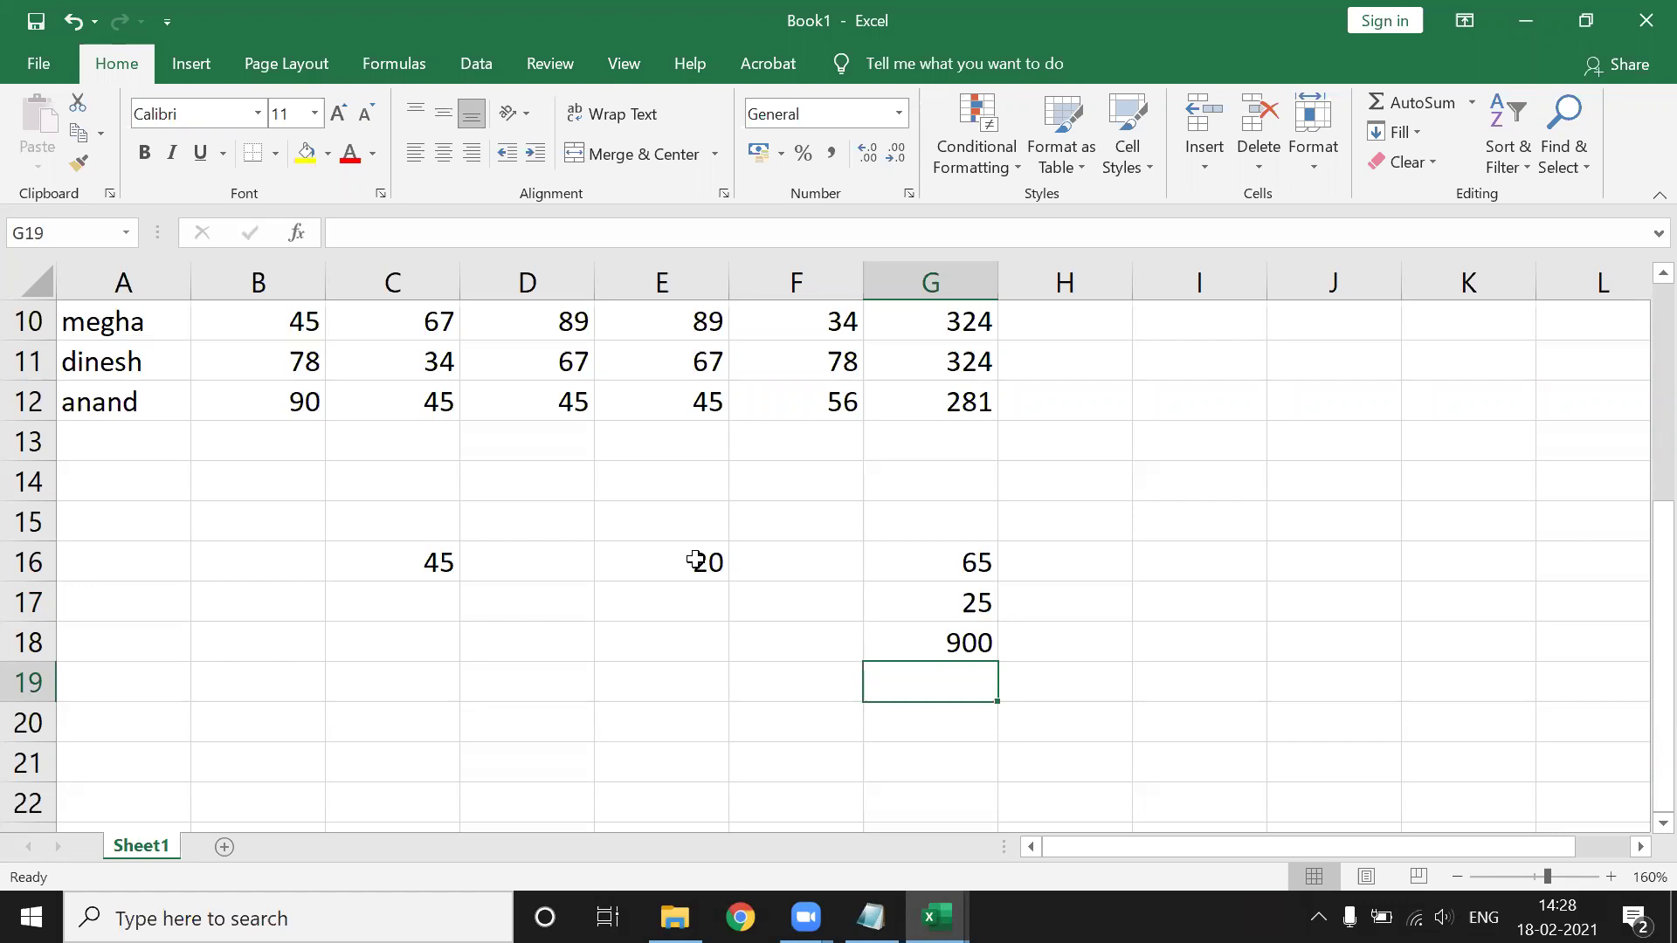
# Enter =E16/5 in G19 to get 4.
pyautogui.write('=')
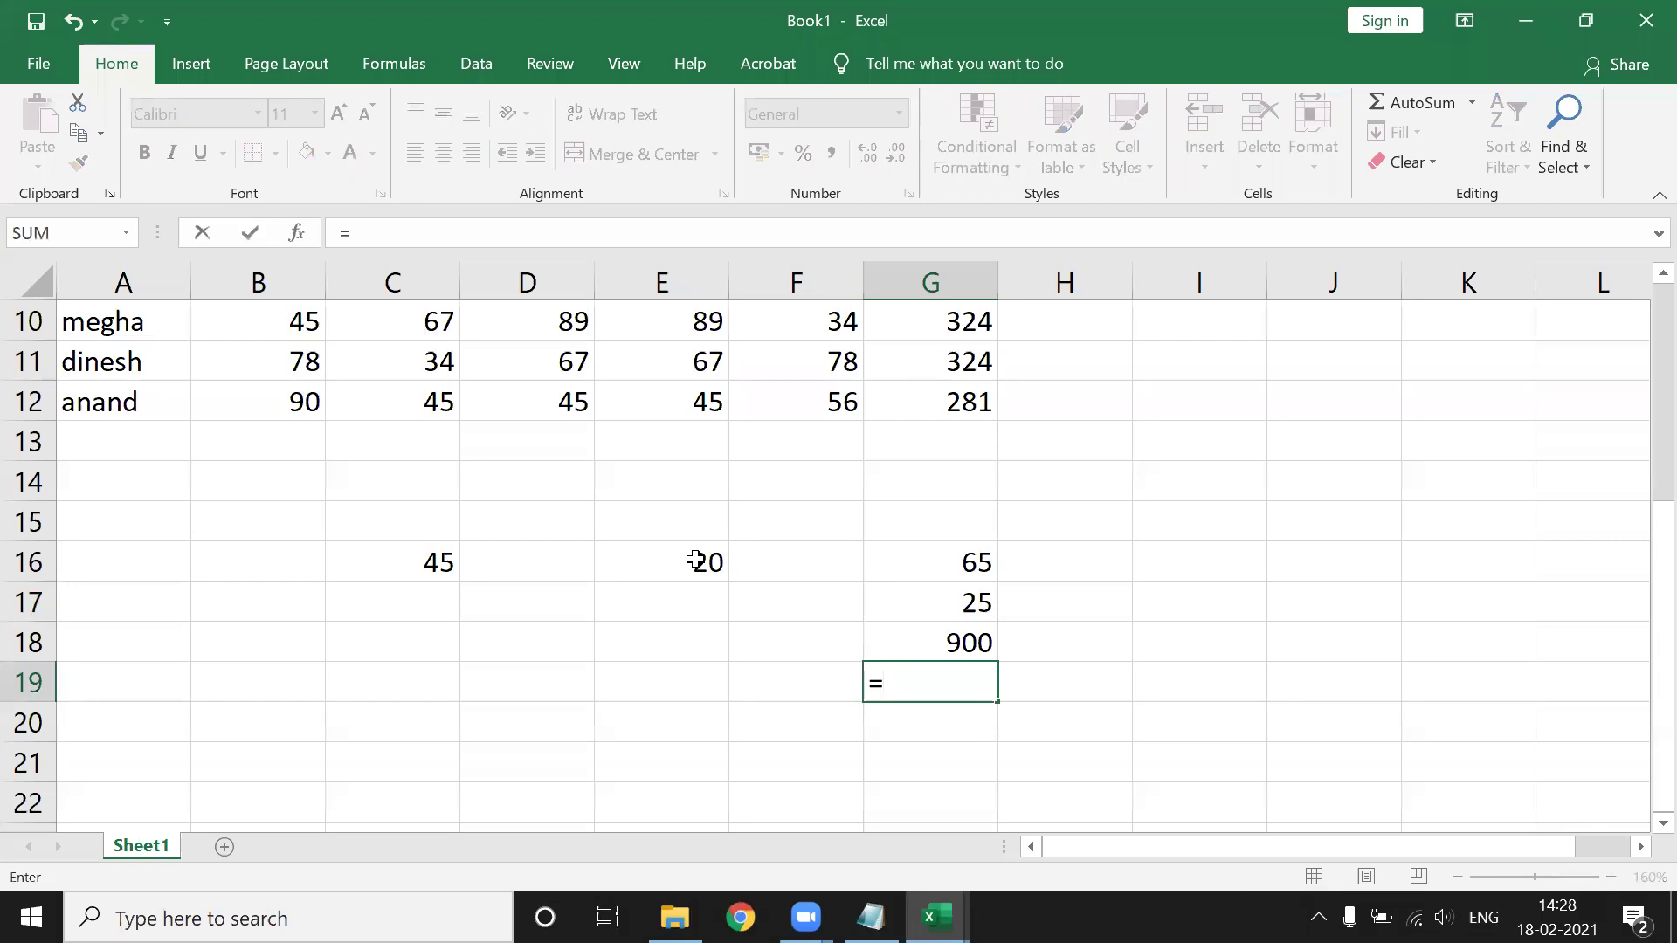
pyautogui.click(647, 569)
pyautogui.write('/5')
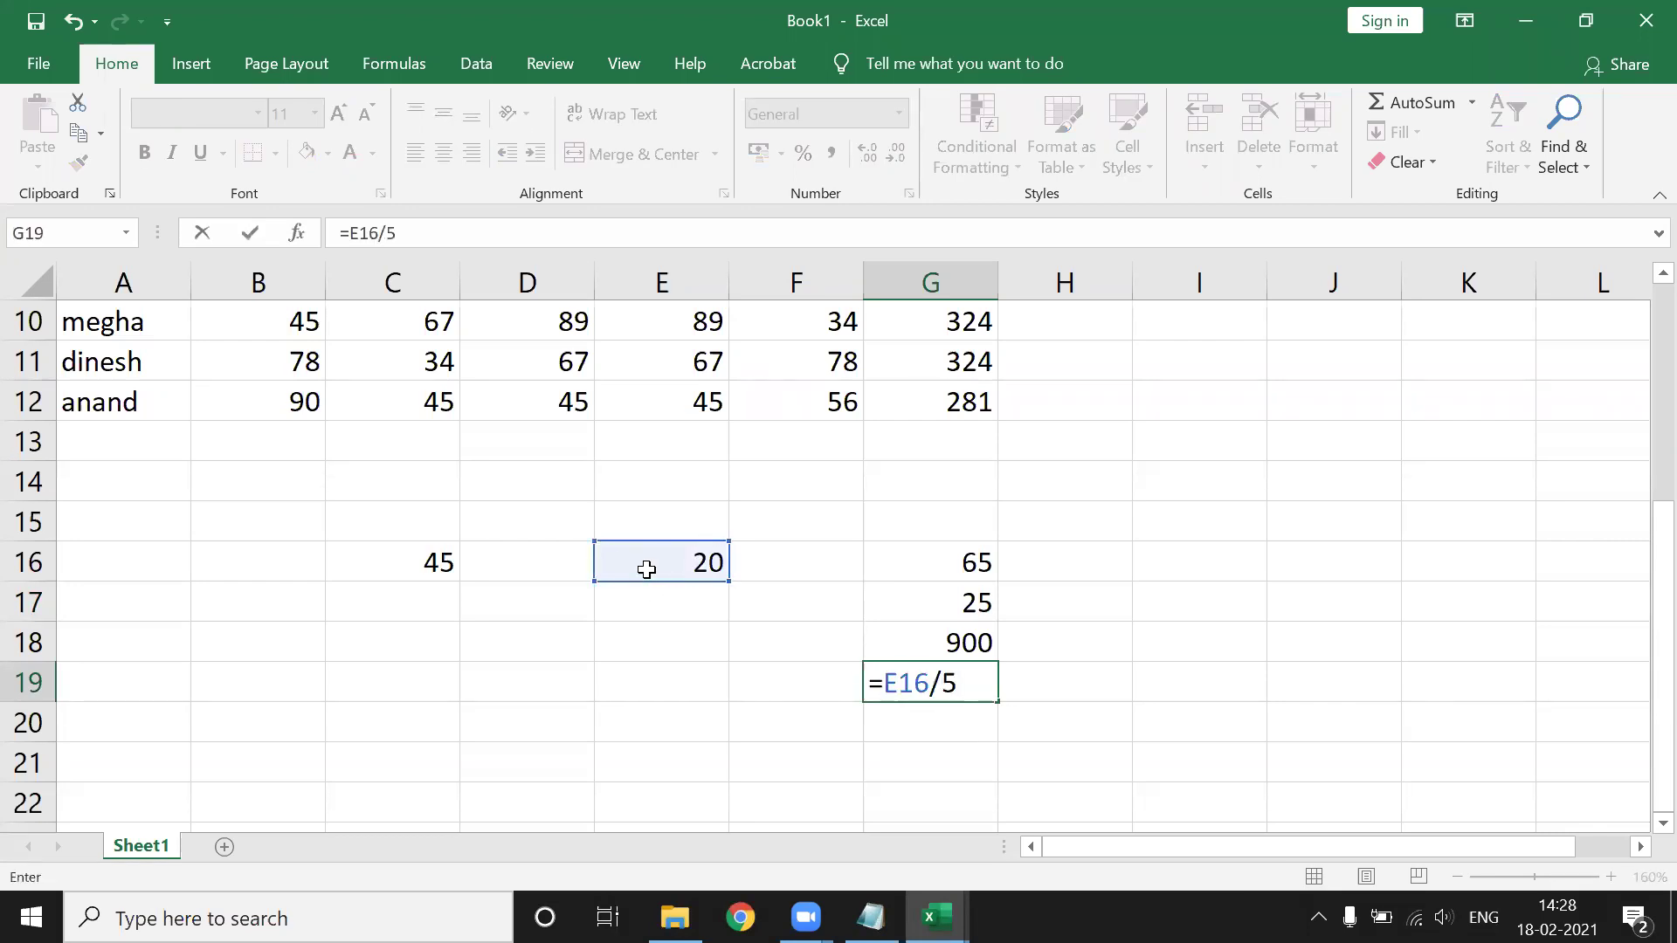
pyautogui.press('Return')
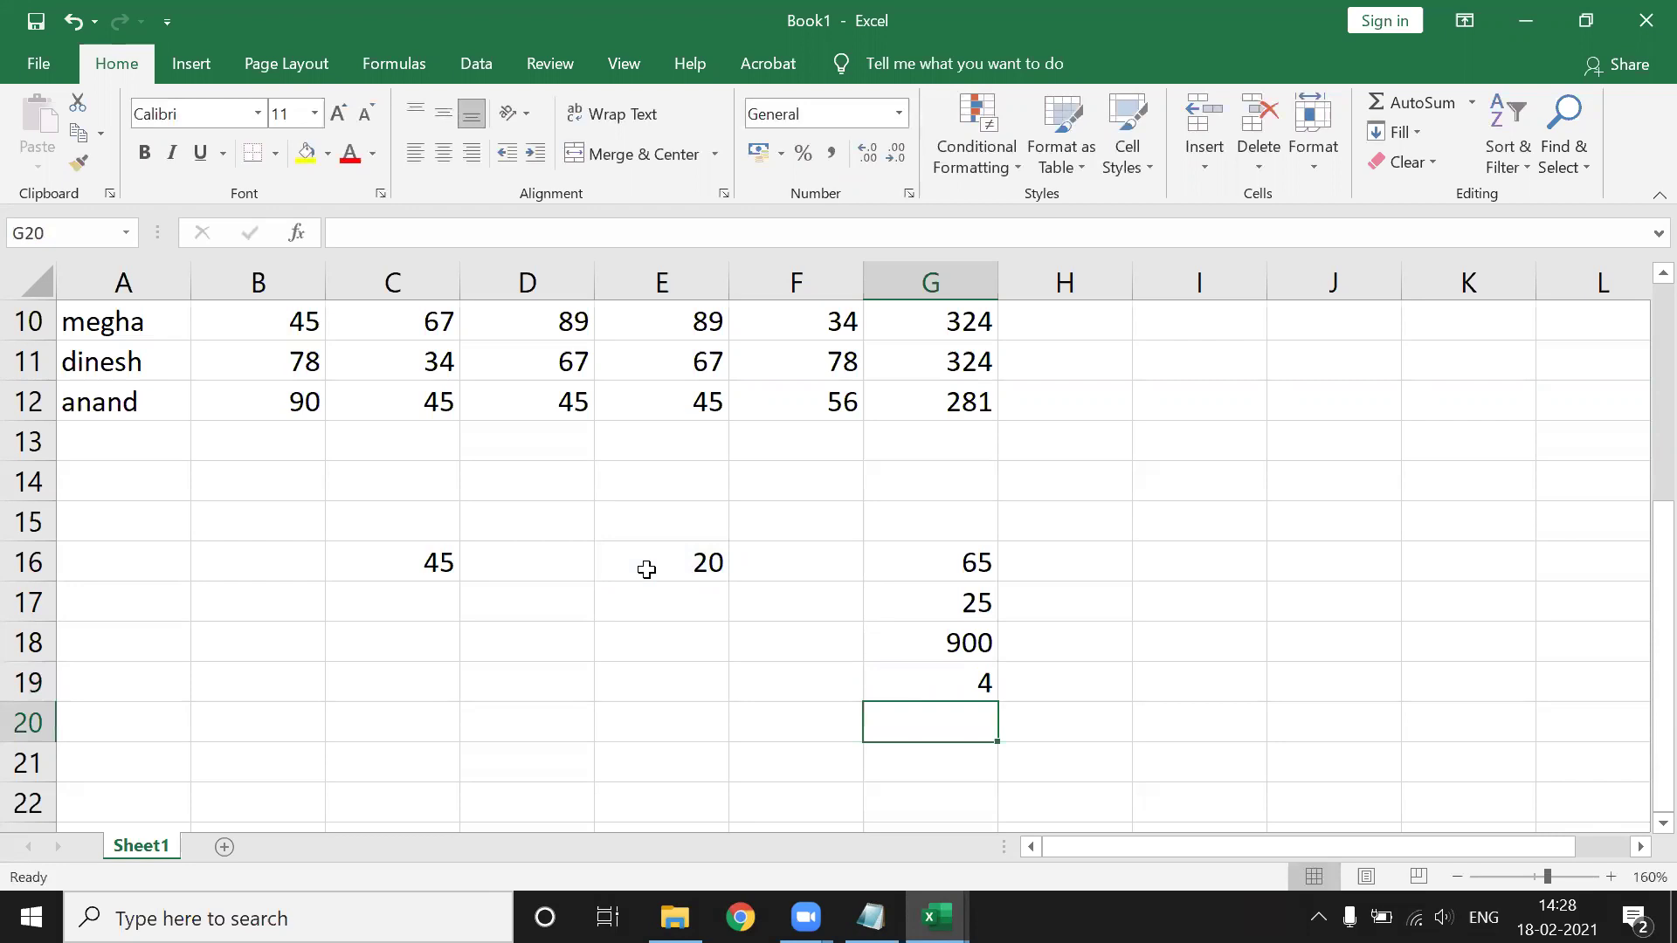
# Enter 2 and 5 and move them into D20:E20.
pyautogui.click(505, 646)
pyautogui.write('2')
pyautogui.press('Tab')
pyautogui.write('5')
pyautogui.press('Return')
pyautogui.moveTo(572, 645)
pyautogui.mouseDown()
pyautogui.moveTo(622, 657)
pyautogui.moveTo(616, 738)
pyautogui.mouseUp()
# Enter =D20^5 in G20 to get 32.
pyautogui.click(973, 717)
pyautogui.write('=')
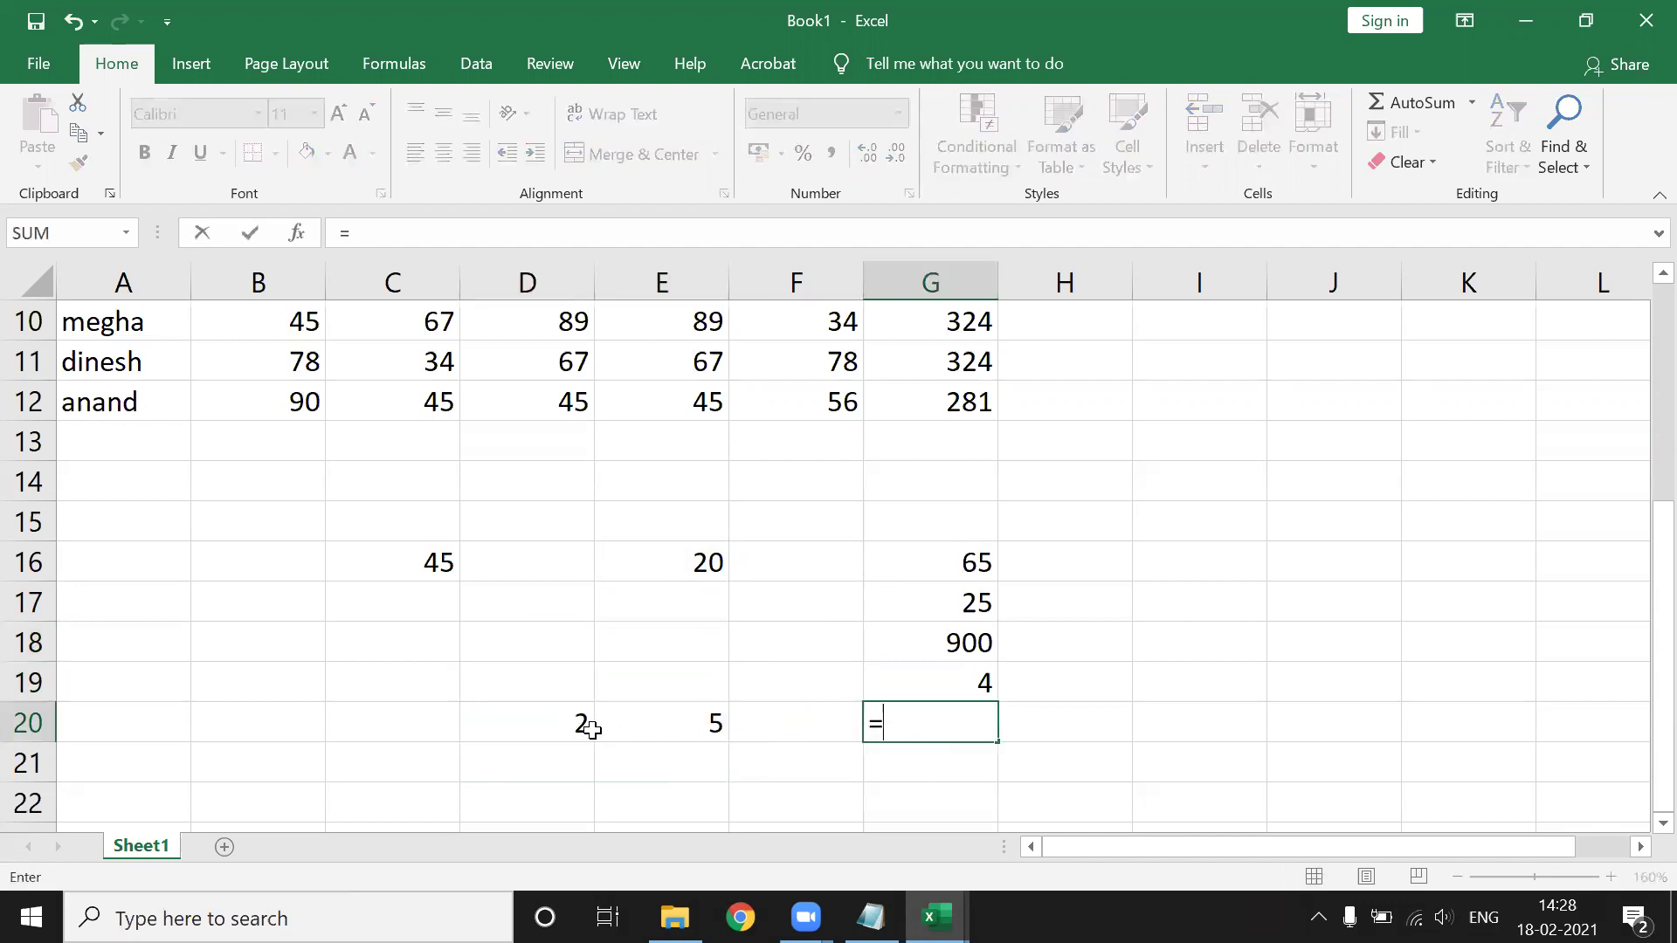
pyautogui.click(577, 725)
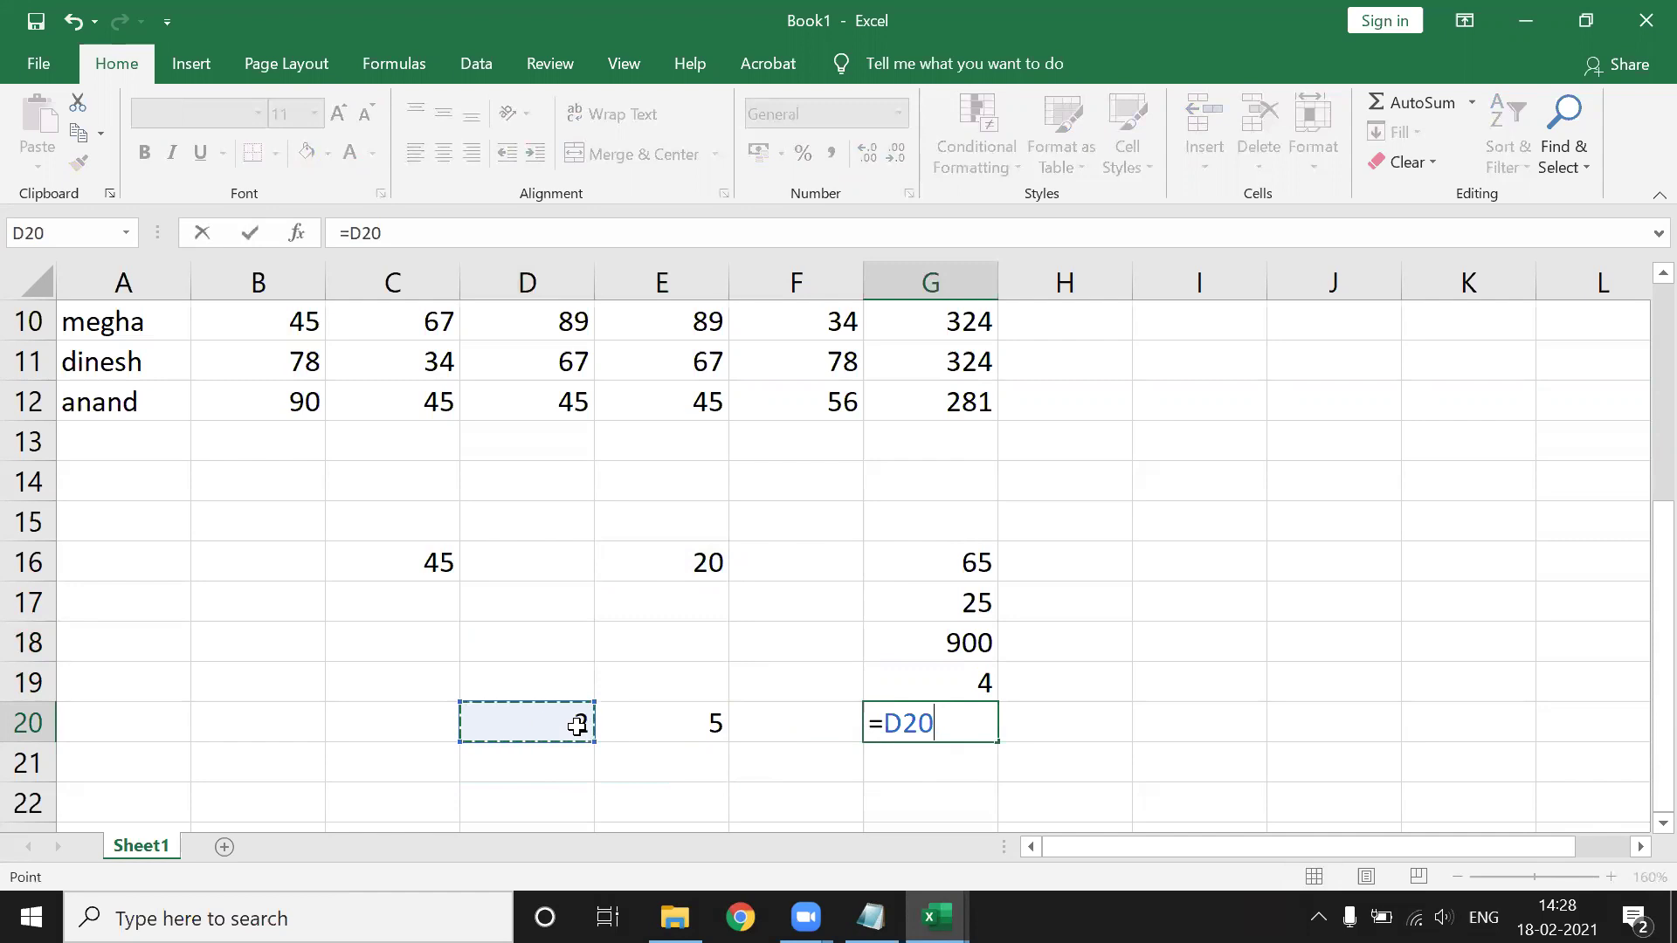
pyautogui.write('^')
pyautogui.write('5')
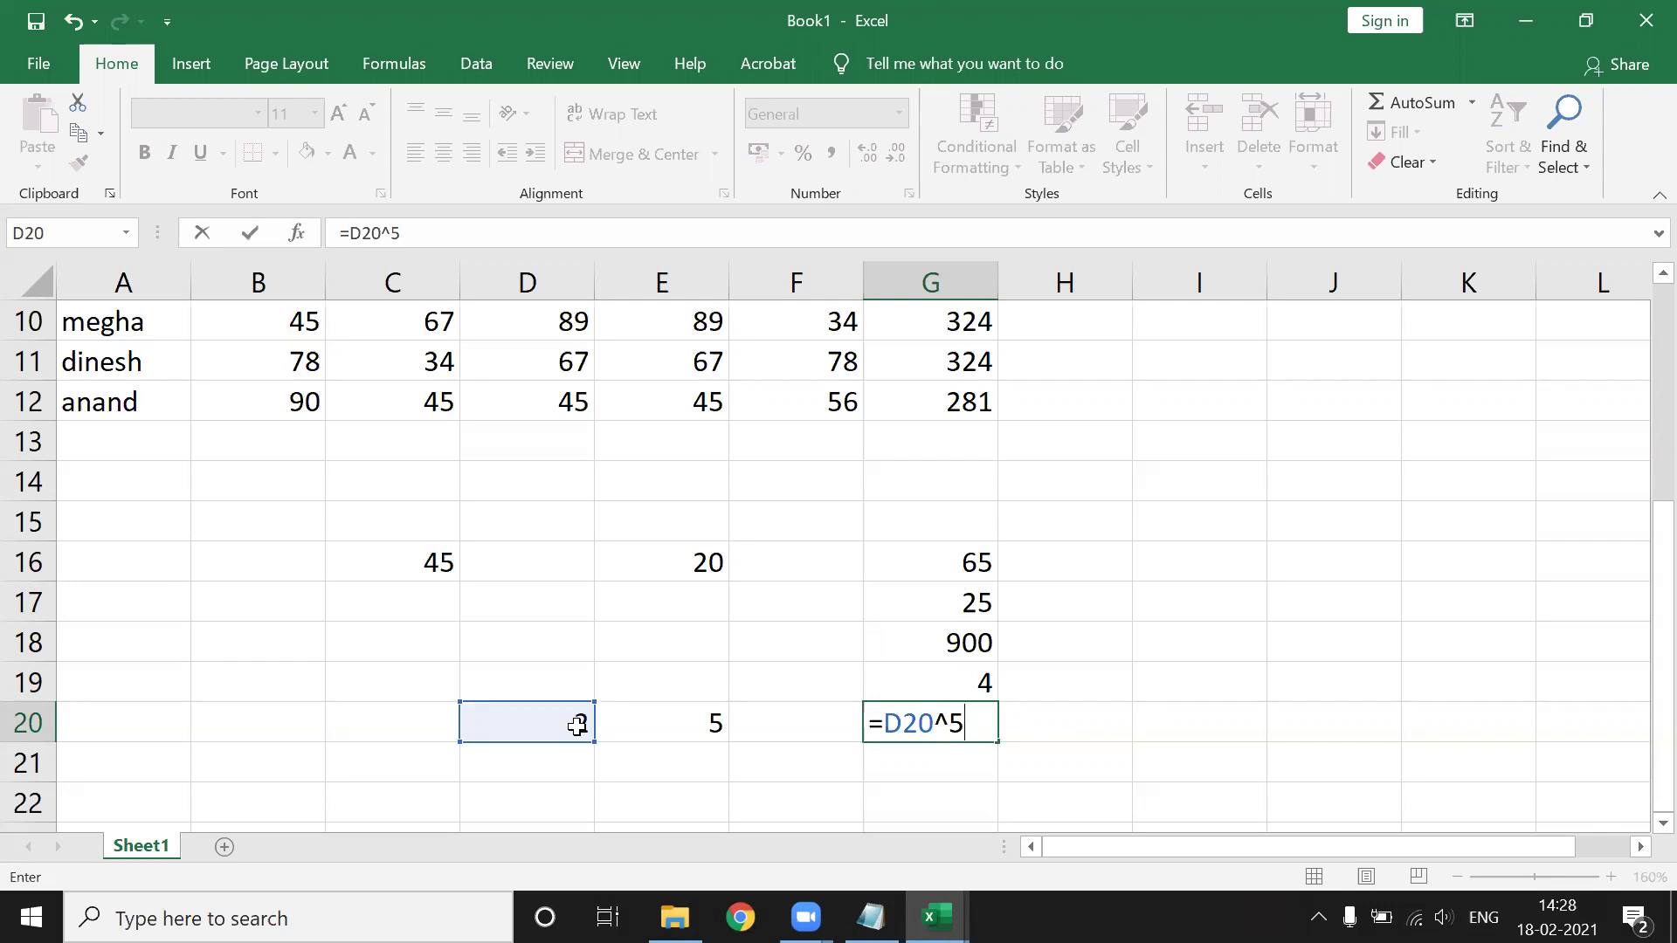
pyautogui.press('Return')
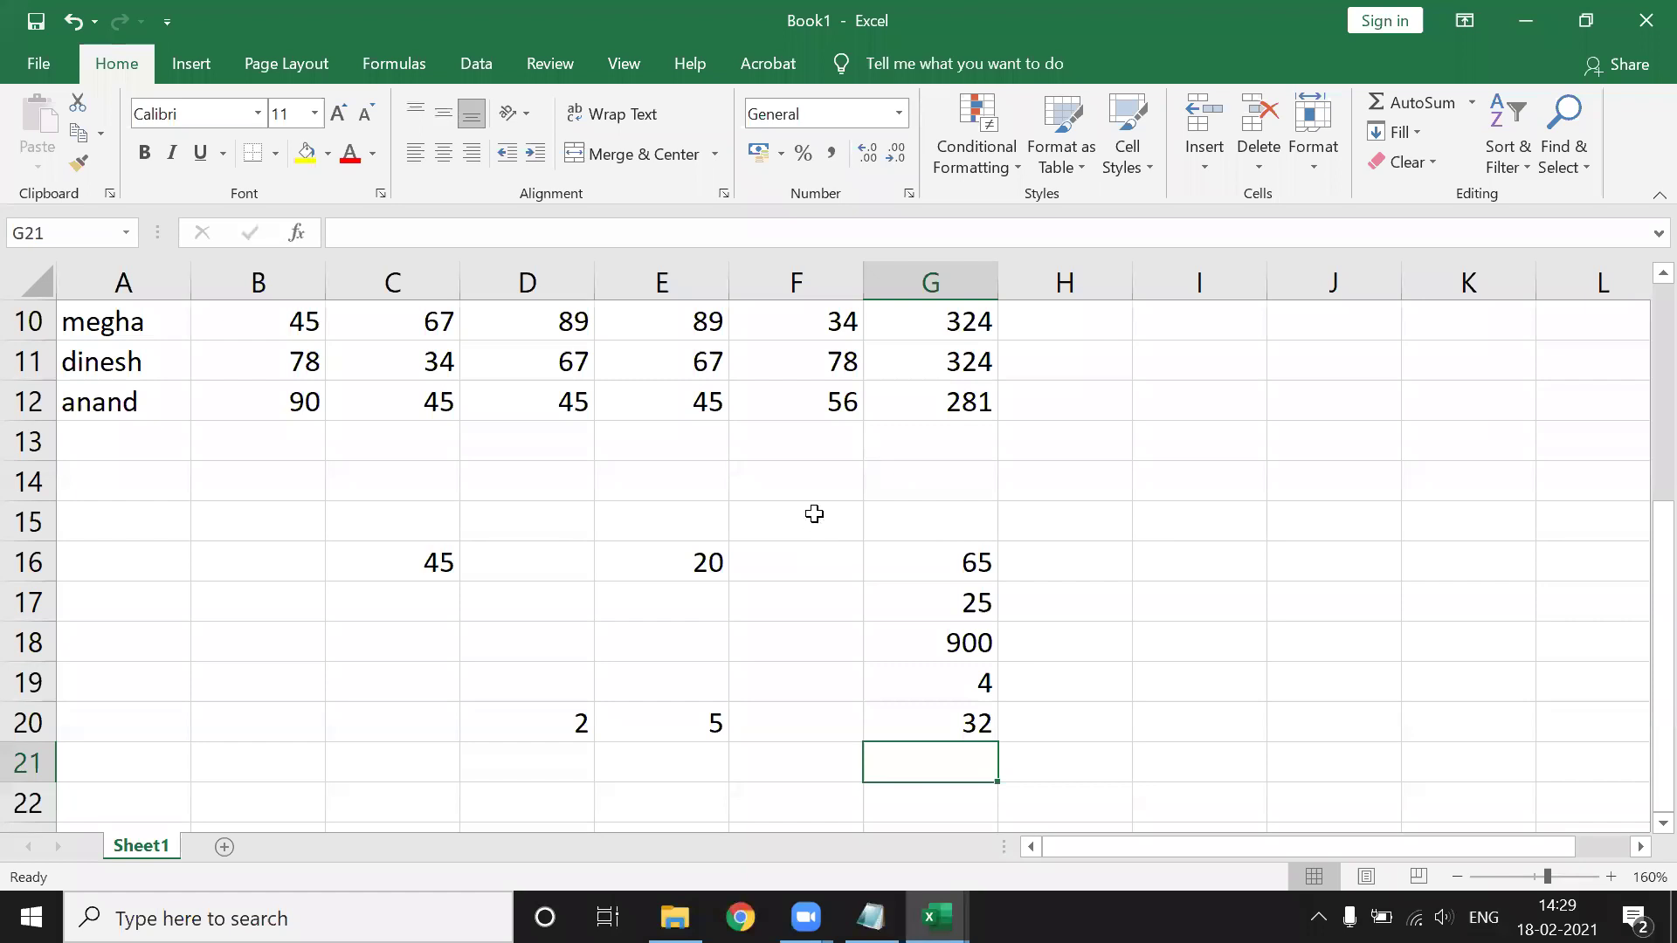
pyautogui.write('2')
pyautogui.scroll(-1, 819, 815)
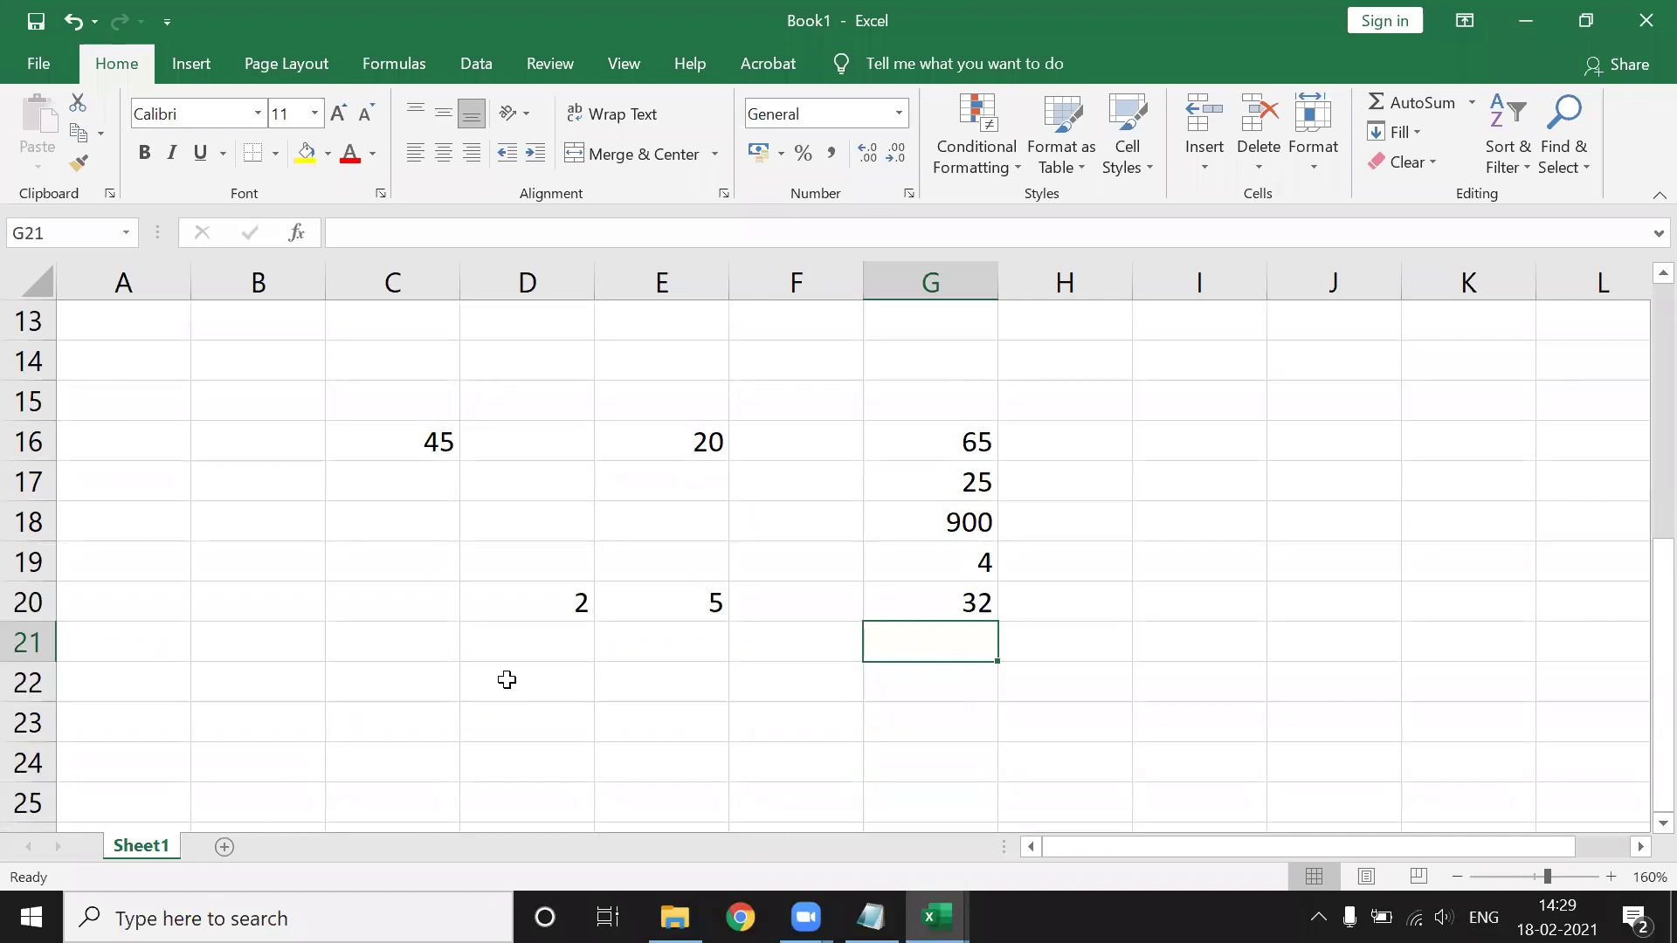
pyautogui.click(871, 917)
pyautogui.scroll(-10, 97, 664)
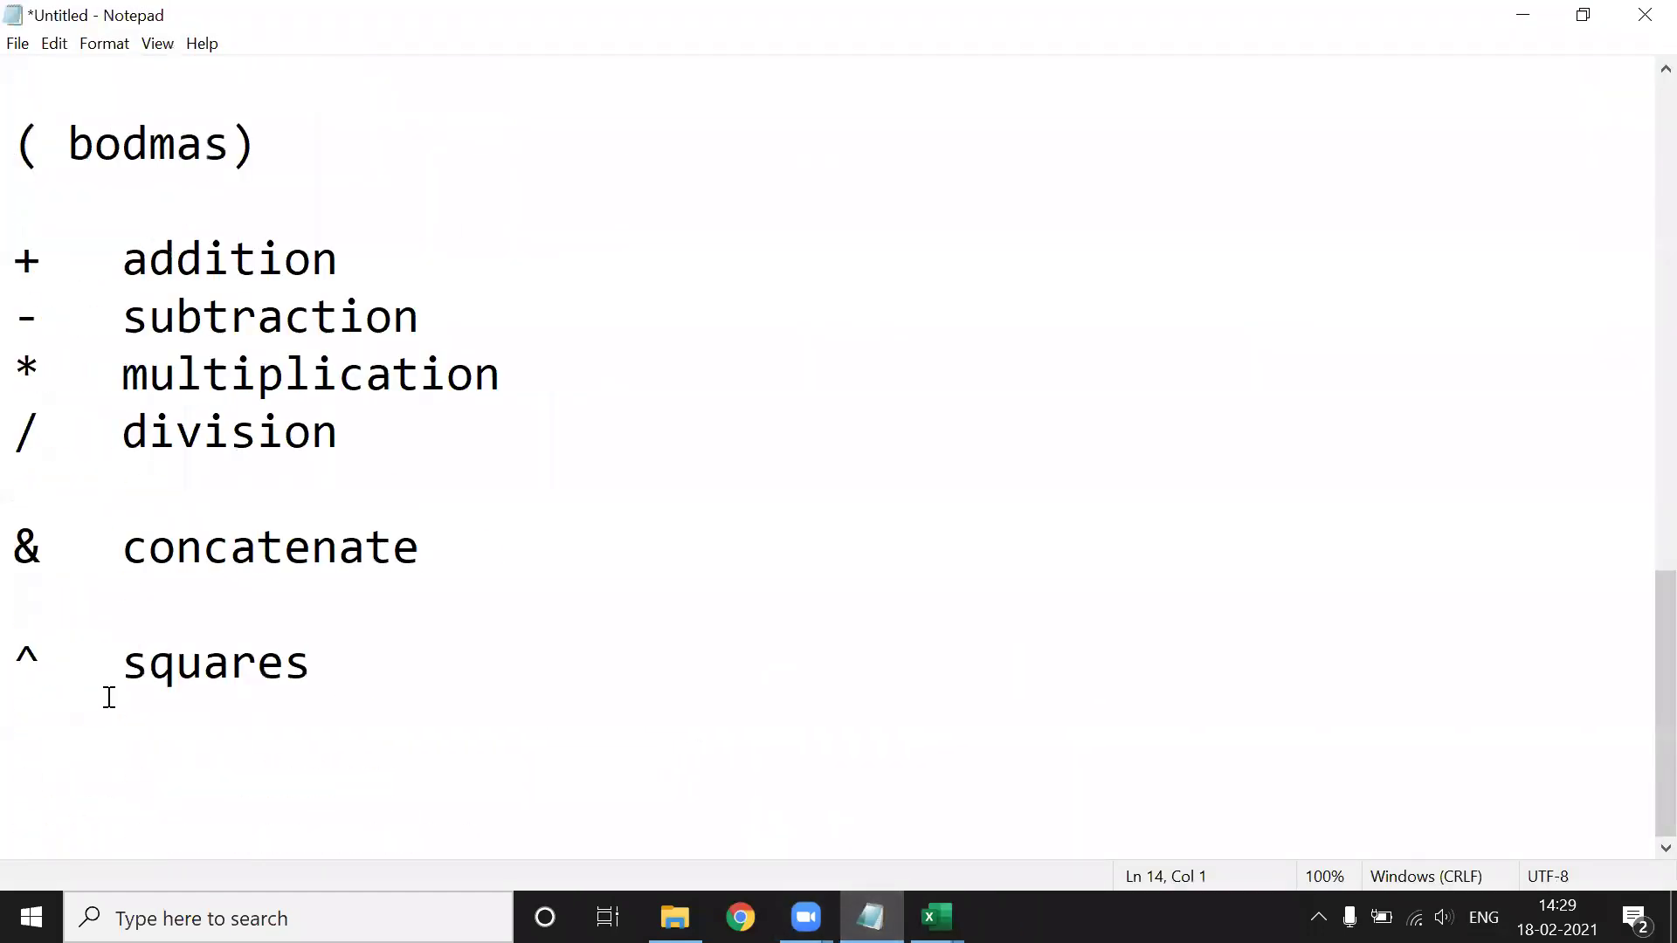
pyautogui.moveTo(16, 258); pyautogui.dragTo(340, 441)
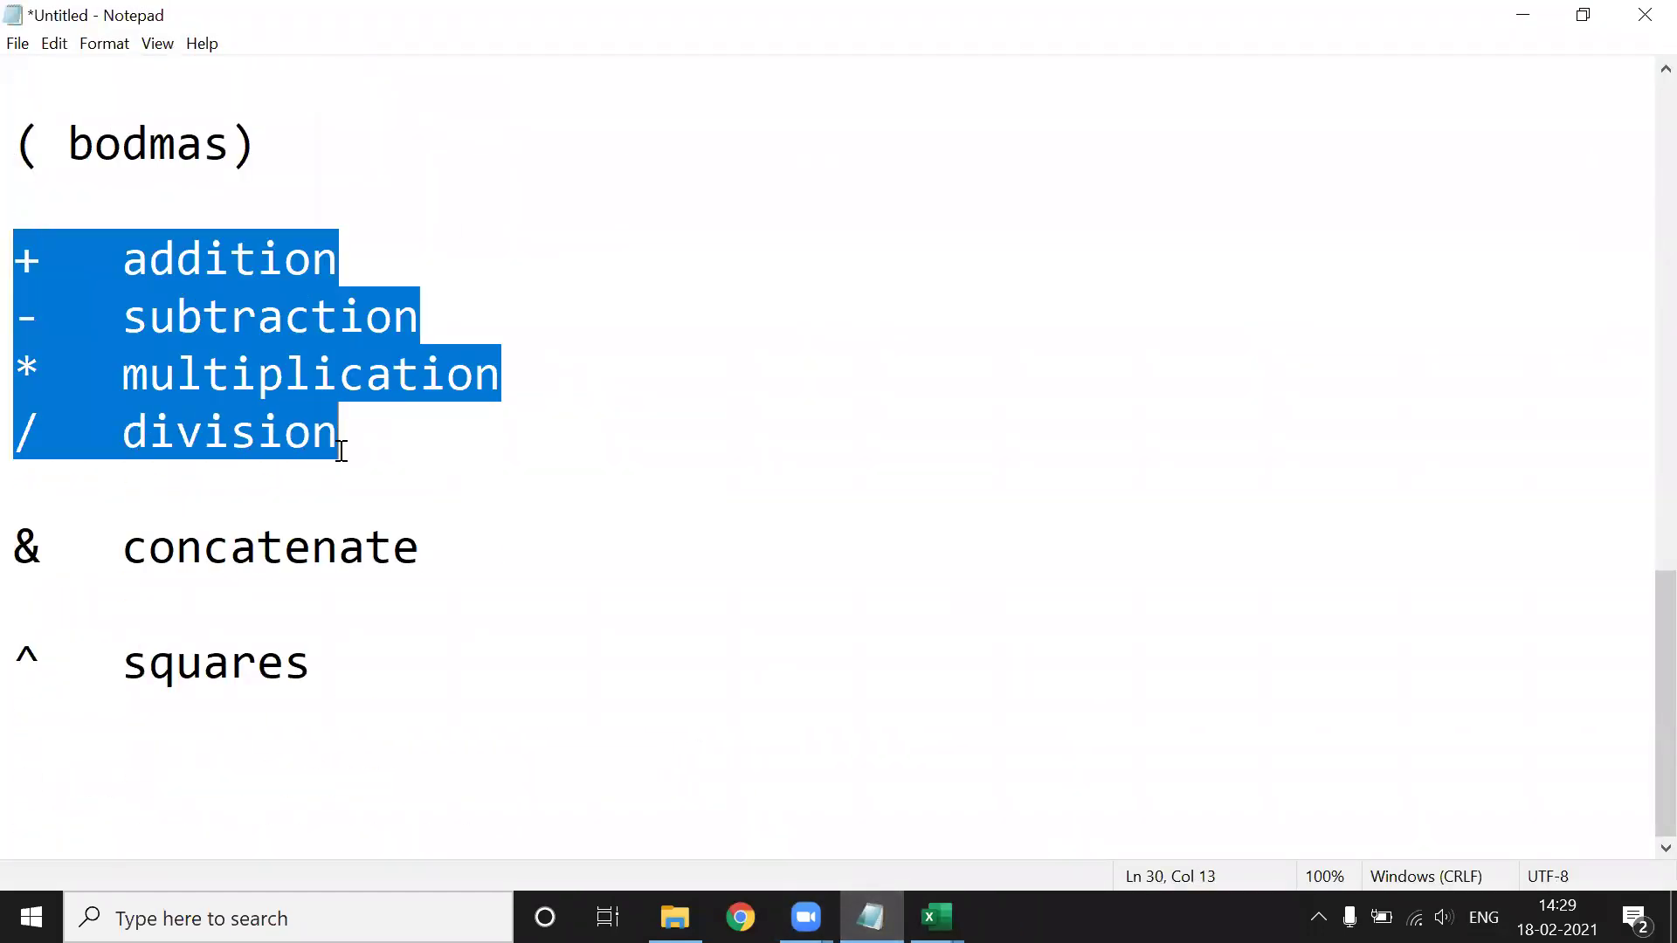
pyautogui.click(79, 212)
pyautogui.moveTo(96, 259); pyautogui.dragTo(455, 257)
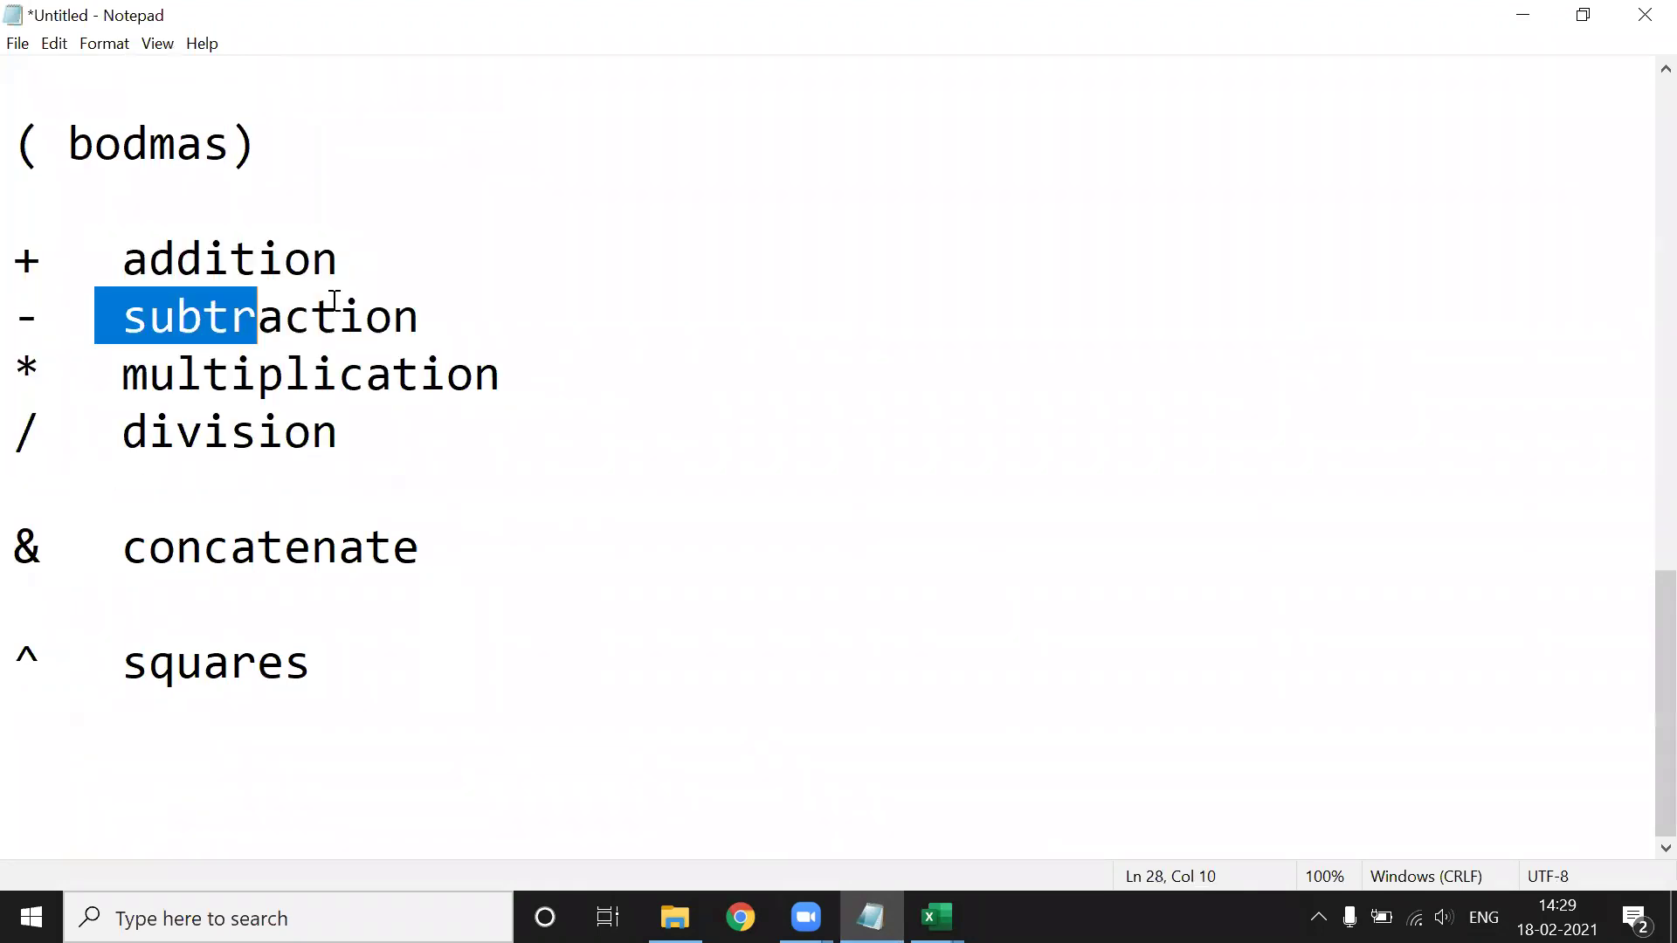
pyautogui.moveTo(98, 319); pyautogui.dragTo(458, 312)
pyautogui.moveTo(100, 377); pyautogui.dragTo(546, 385)
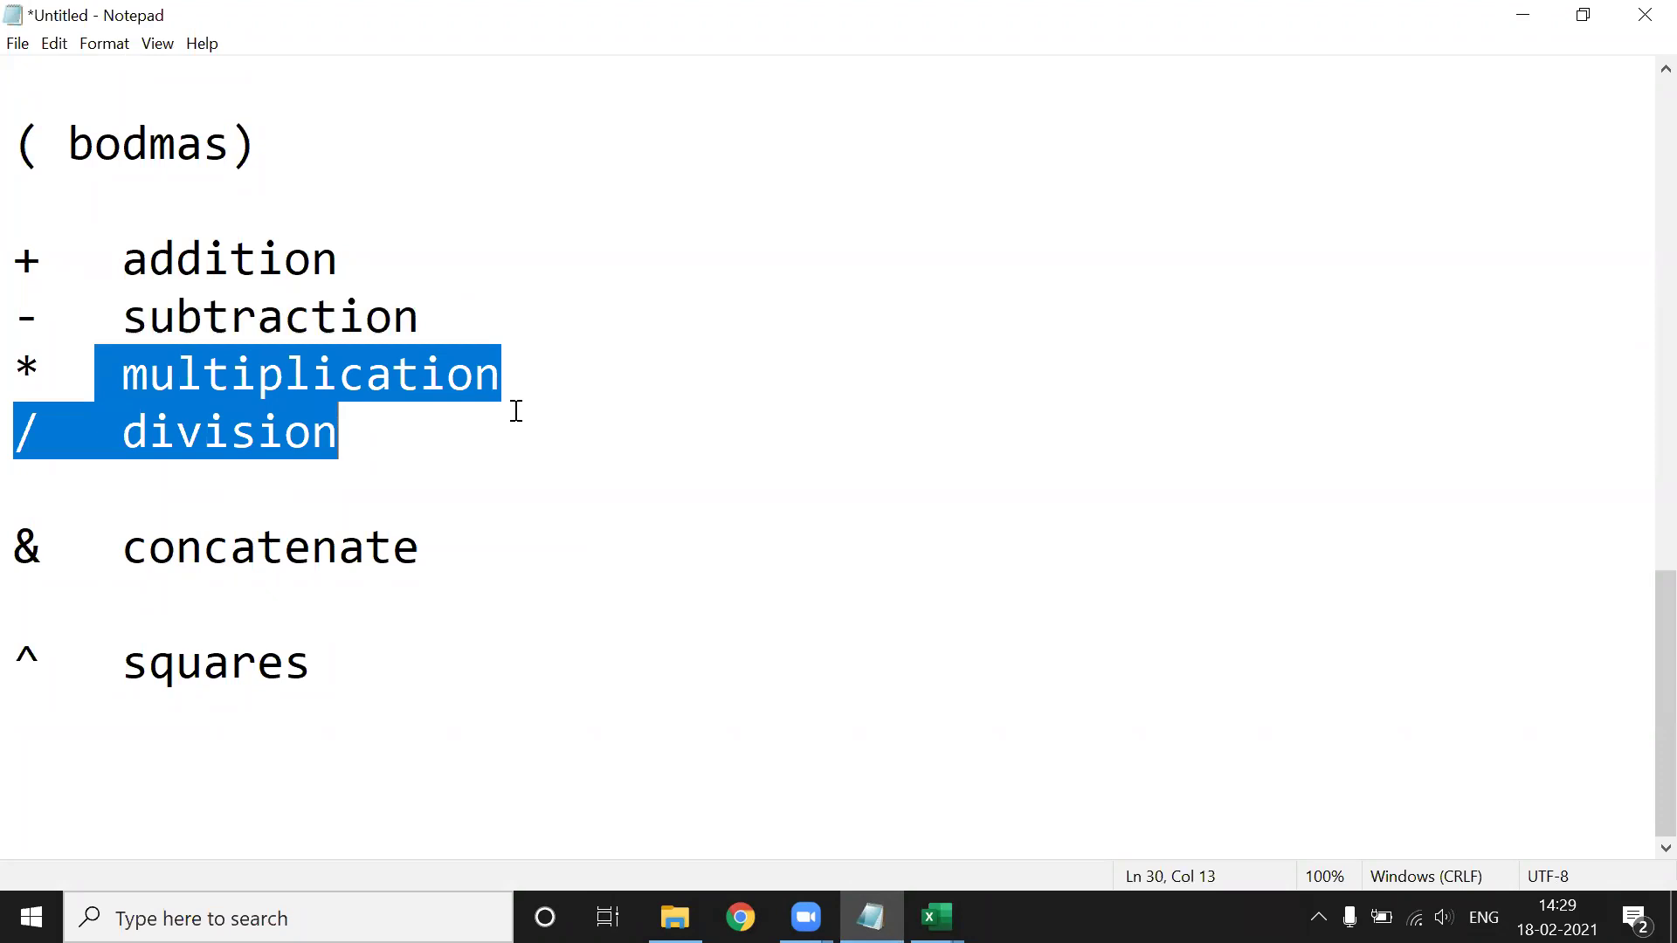
pyautogui.moveTo(124, 432); pyautogui.dragTo(401, 428)
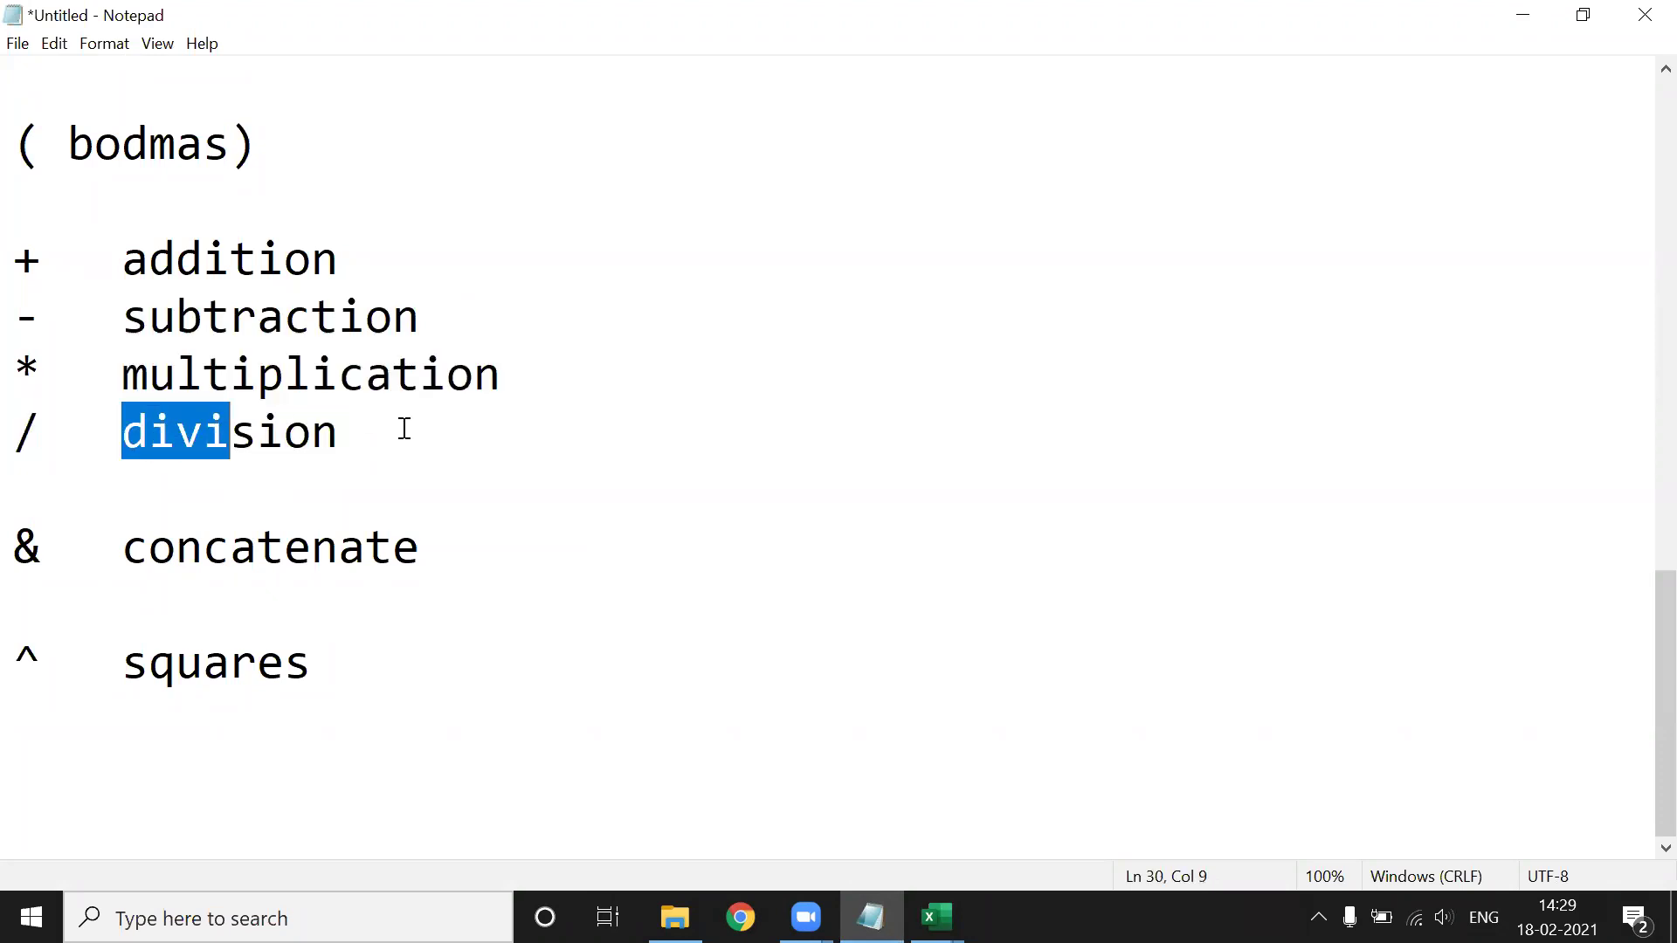
pyautogui.moveTo(118, 551); pyautogui.dragTo(495, 550)
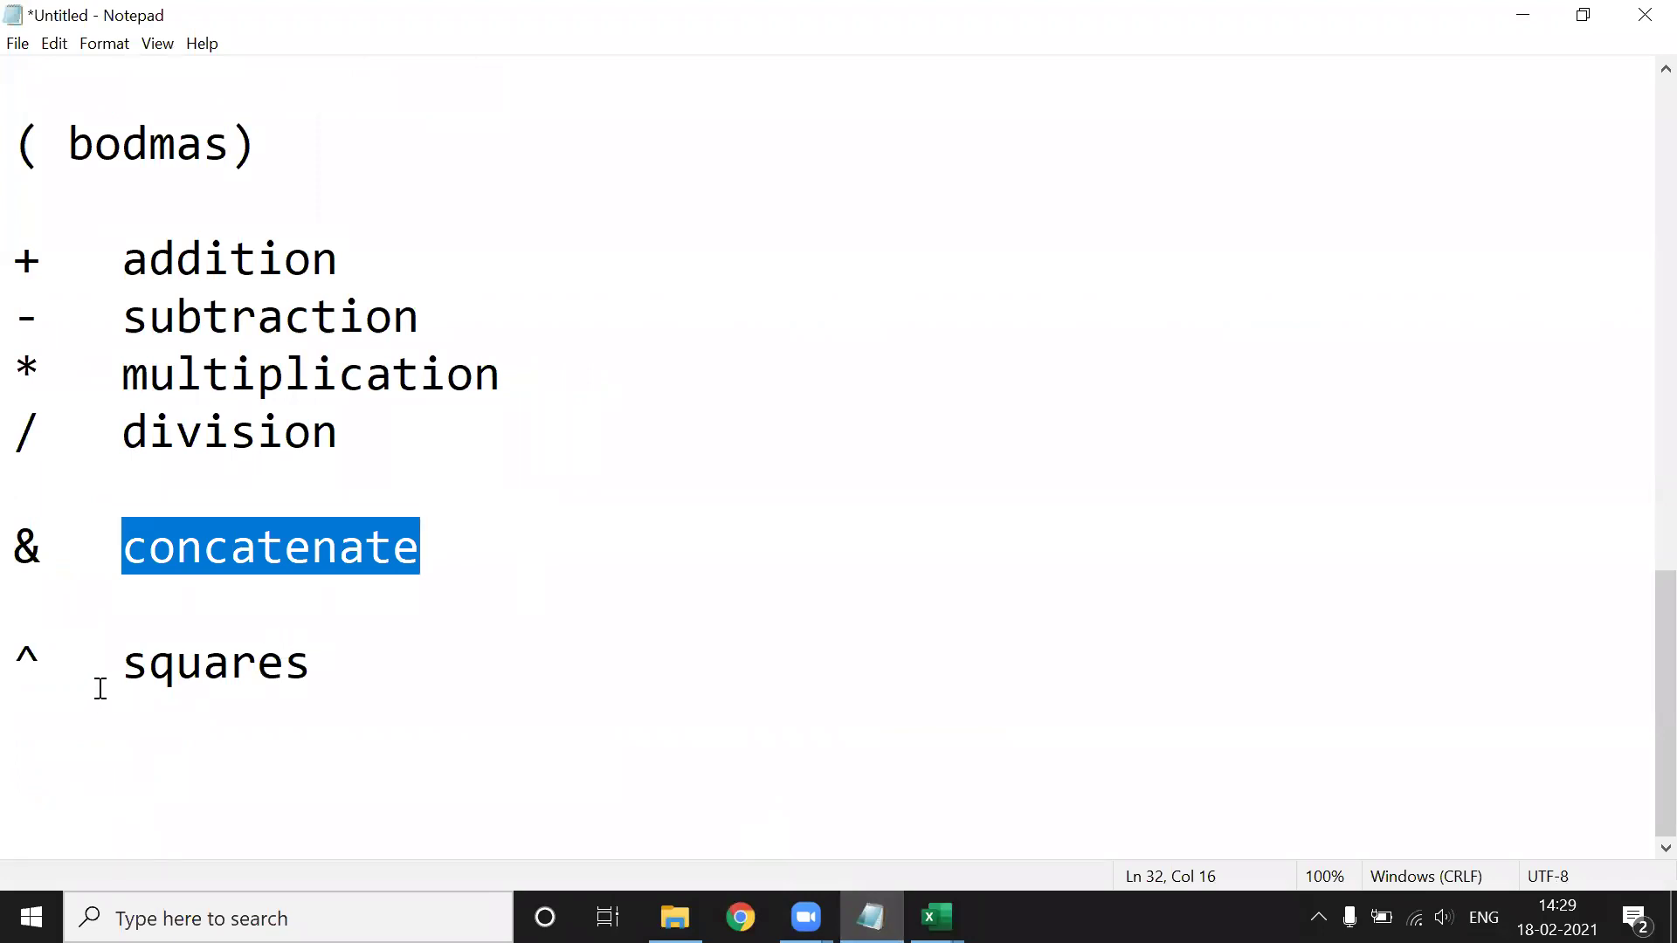
pyautogui.moveTo(98, 682); pyautogui.dragTo(610, 715)
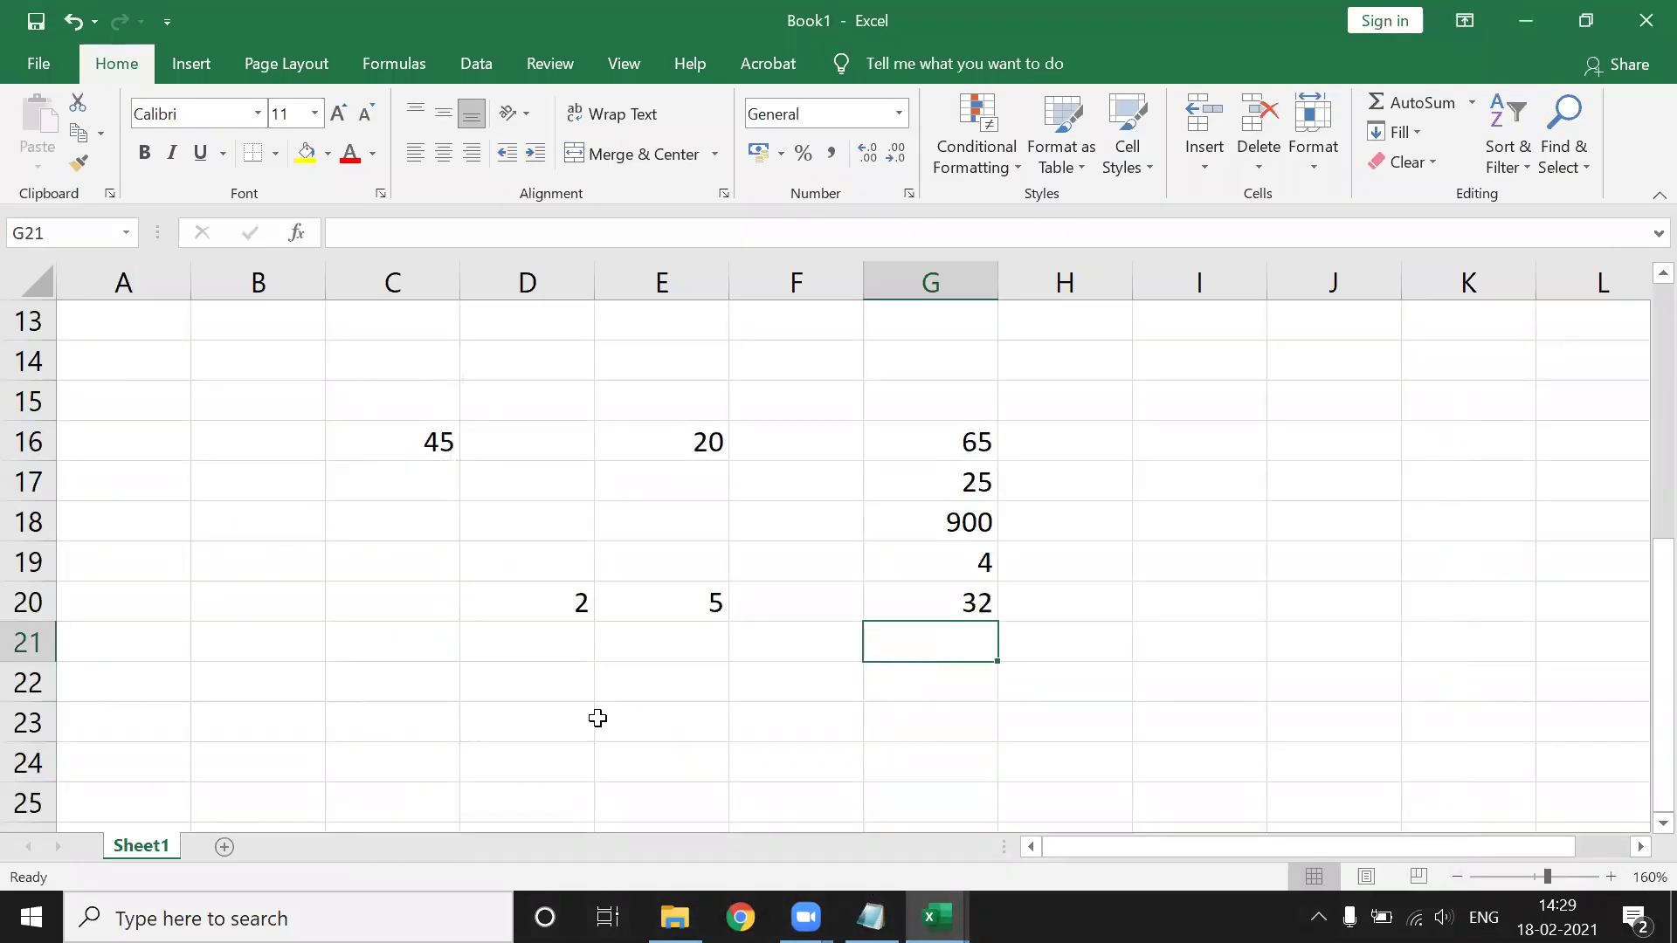
# Type NICT, COMPUTER and EDUCATION in uppercase into D21, E21 and F21.
pyautogui.click(511, 653)
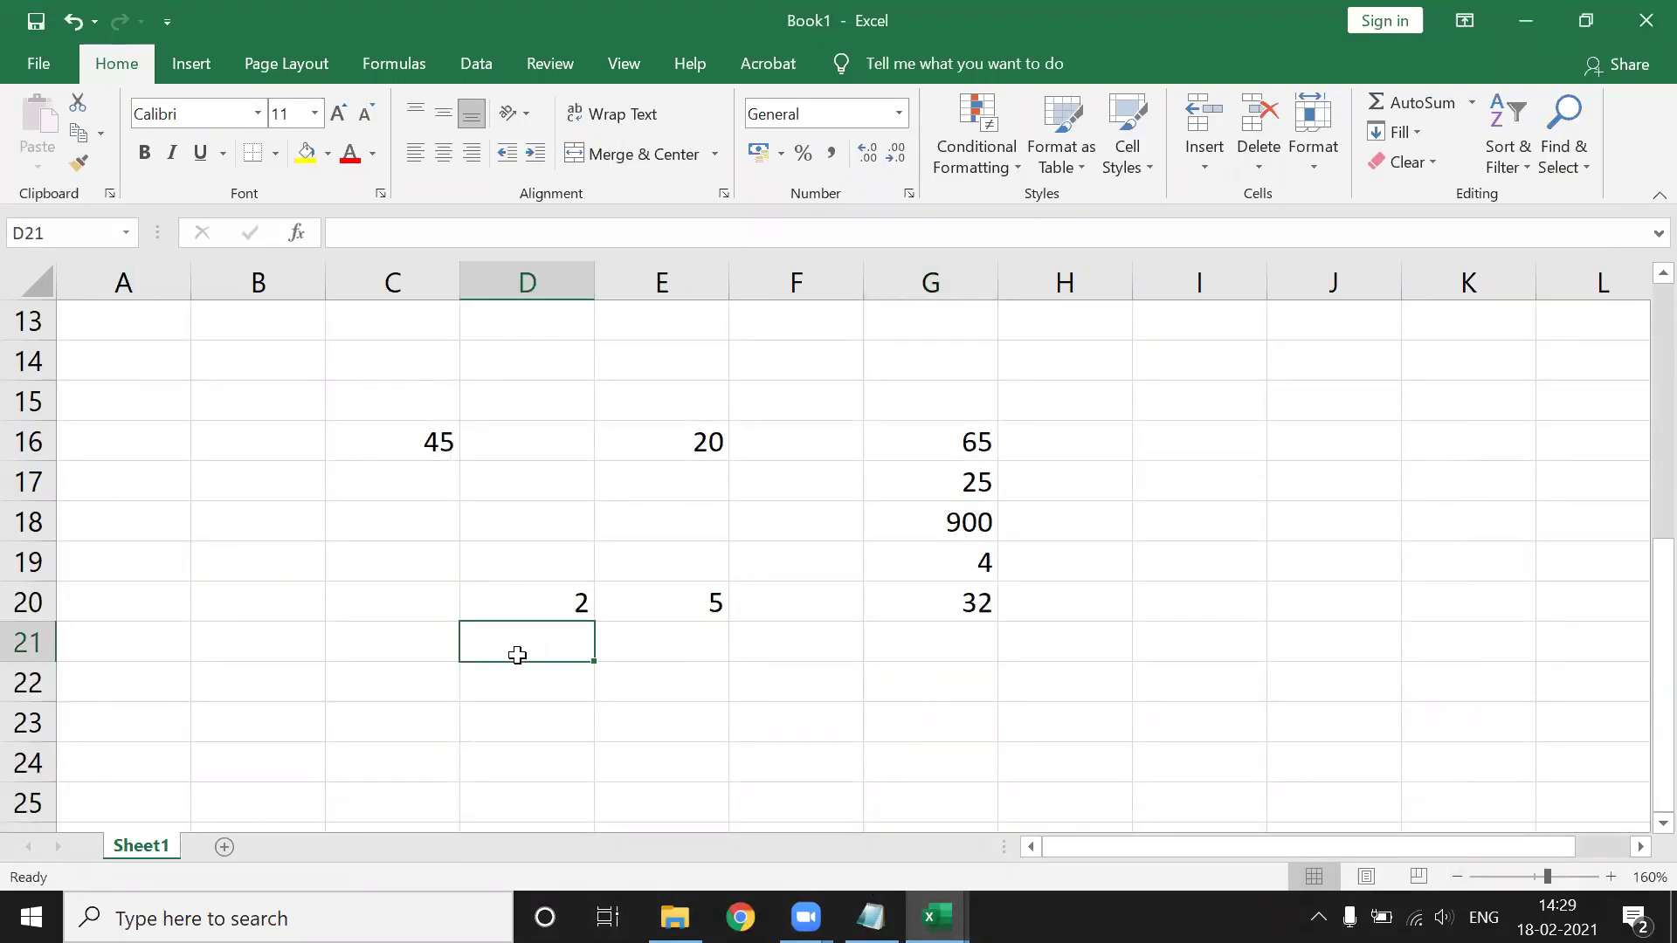
pyautogui.write('n')
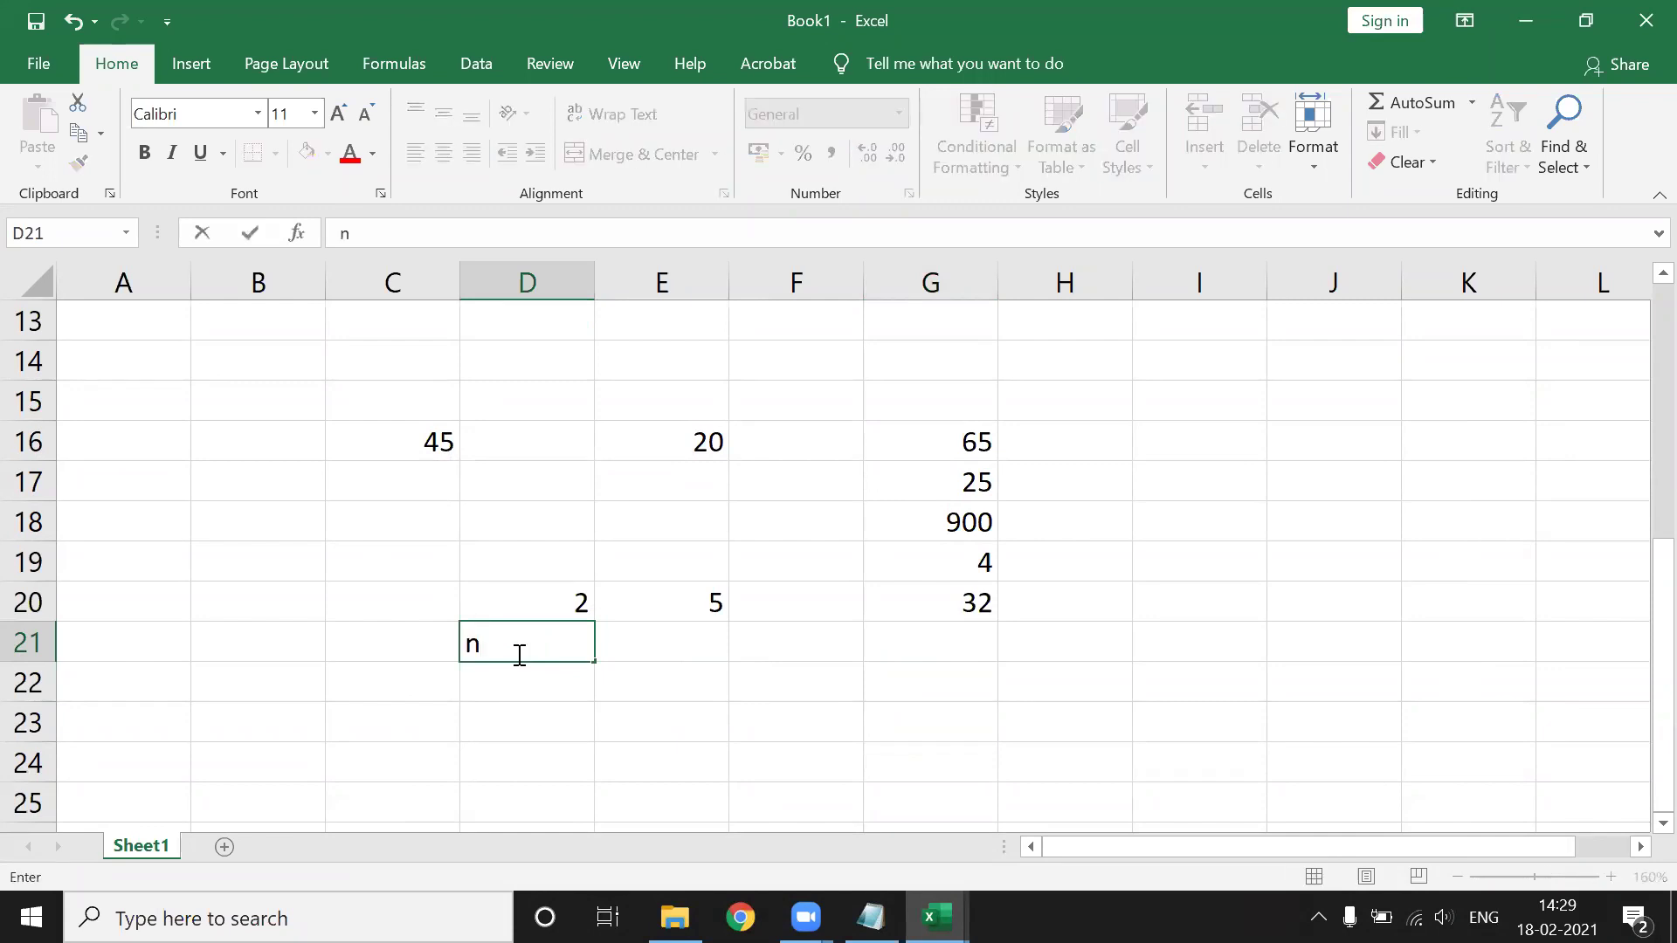
pyautogui.write('ict')
pyautogui.press('BackSpace')
pyautogui.press('BackSpace')
pyautogui.press('BackSpace')
pyautogui.press('BackSpace')
pyautogui.press('capslock')
pyautogui.write('NICT')
pyautogui.press('Tab')
pyautogui.write('COMPUTER')
pyautogui.press('Tab')
pyautogui.write('EDUCATION')
pyautogui.press('Return')
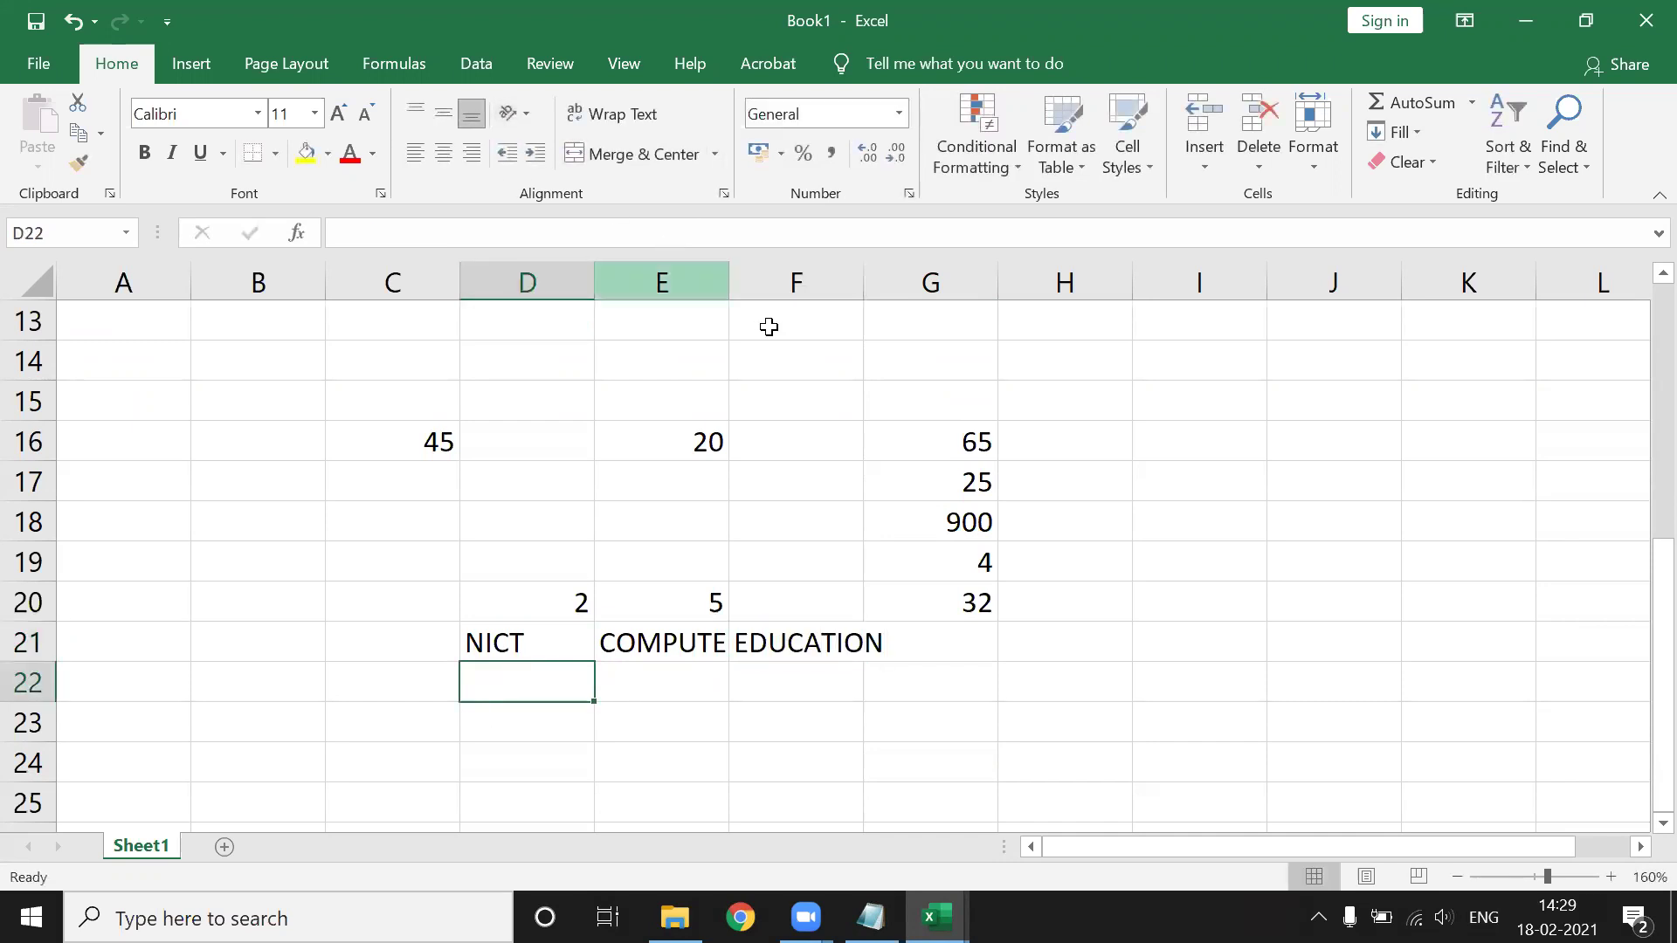
# Widen columns E and F so COMPUTER and EDUCATION fit.
pyautogui.moveTo(730, 286); pyautogui.dragTo(752, 286)
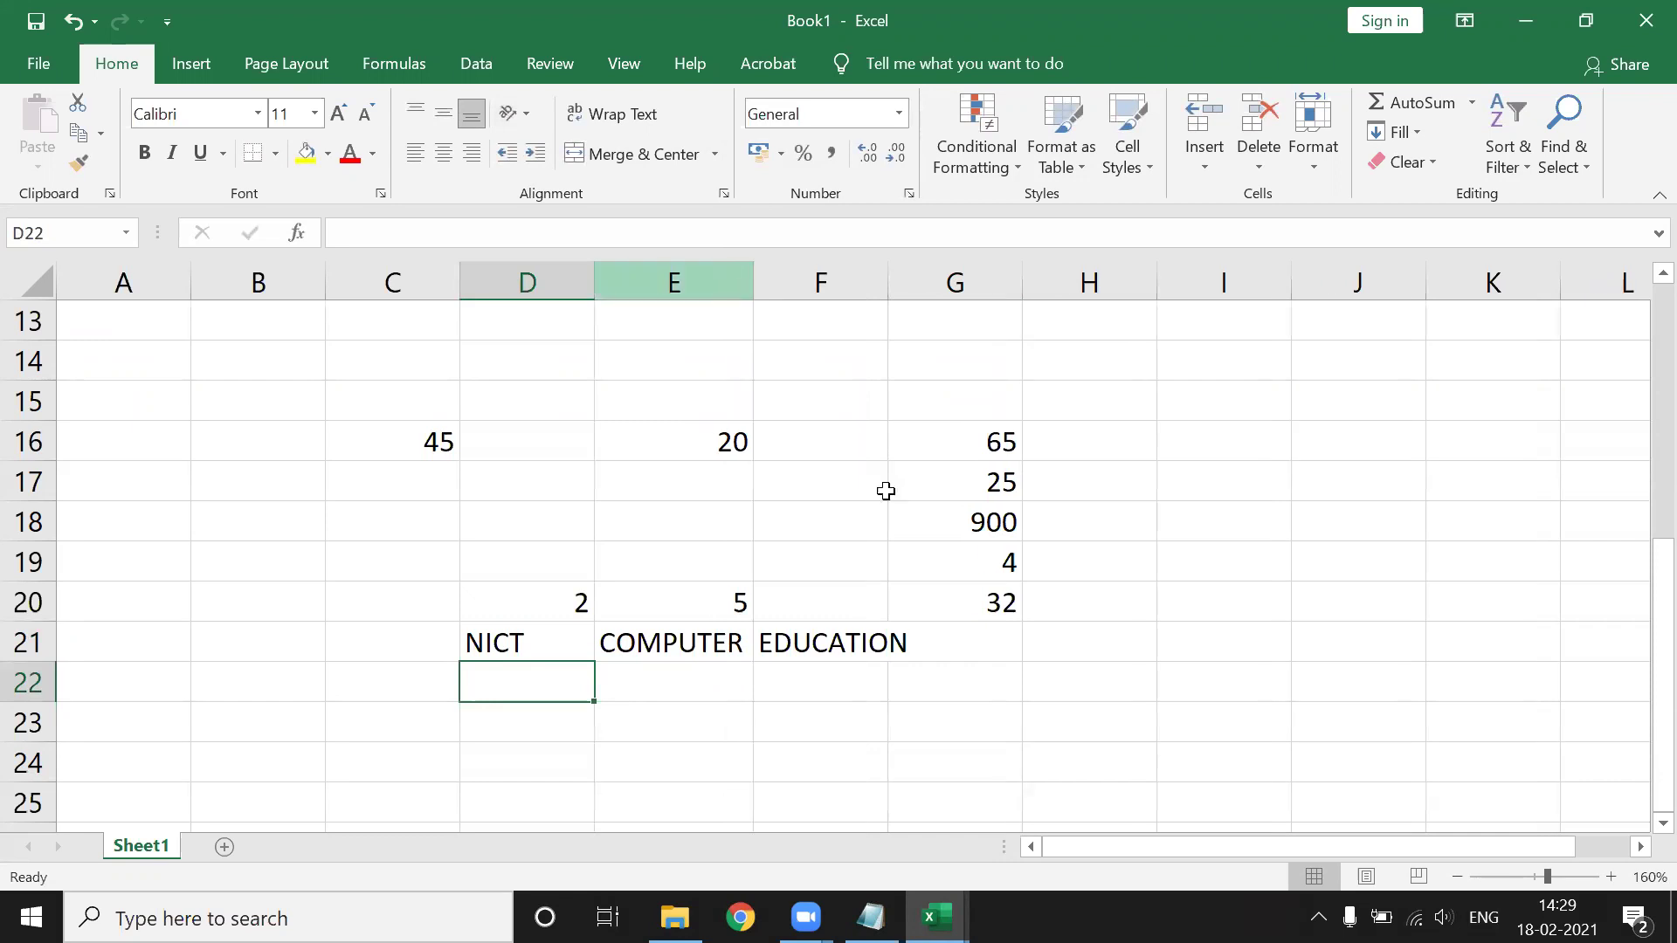
pyautogui.moveTo(936, 616); pyautogui.dragTo(942, 642)
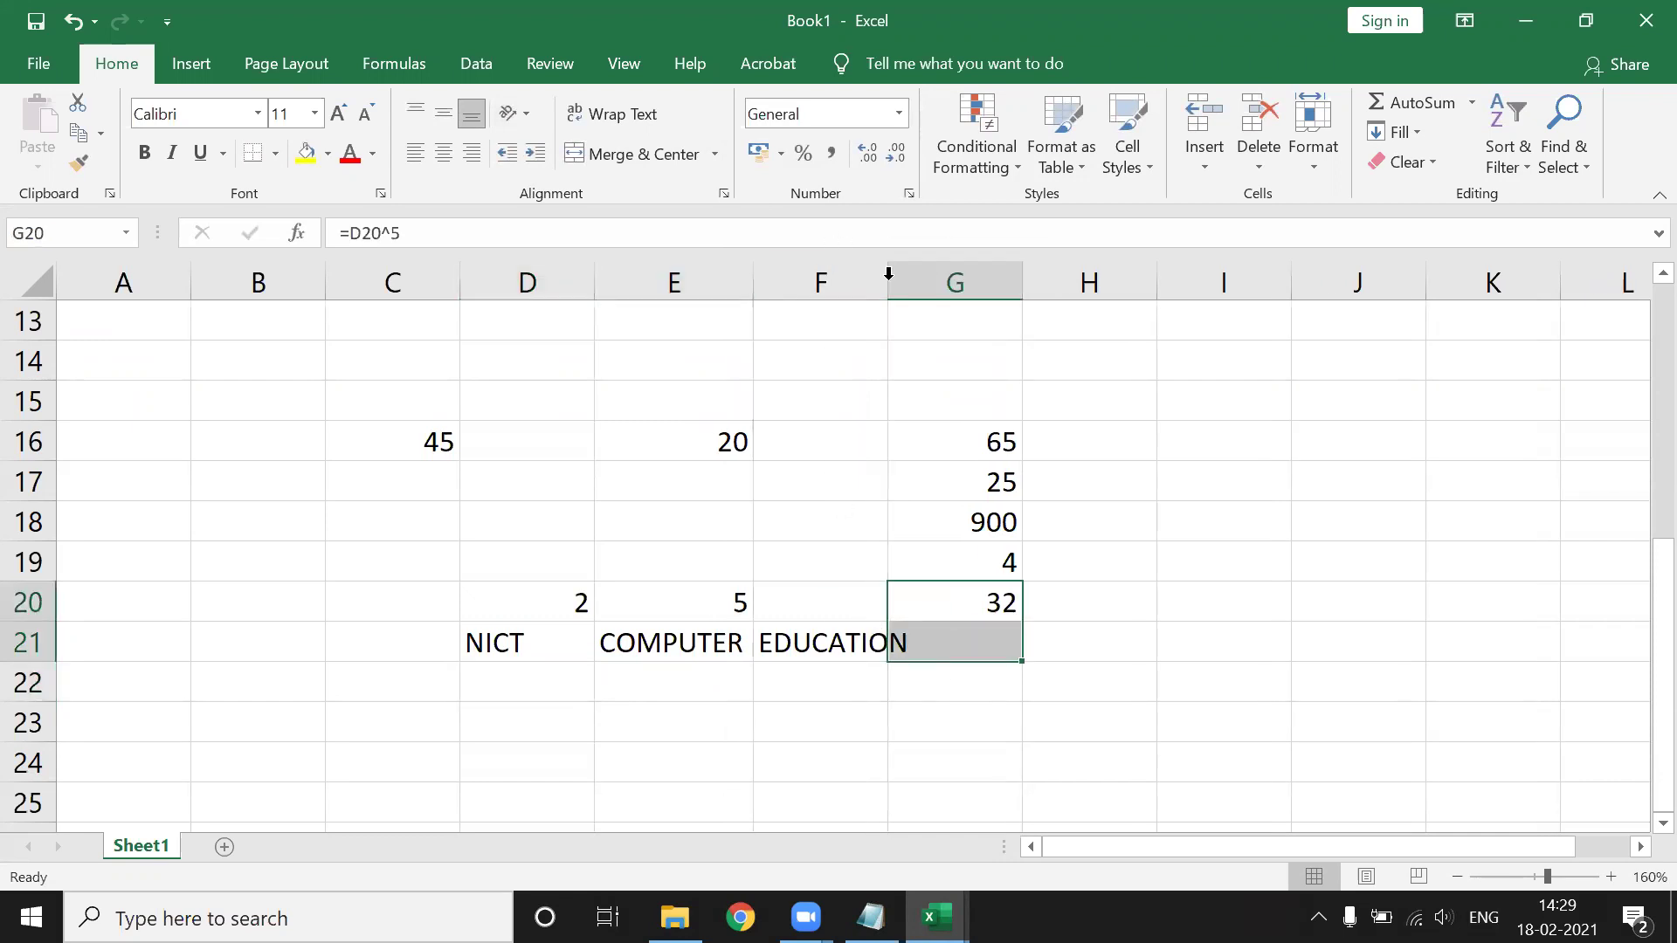
pyautogui.moveTo(888, 280); pyautogui.dragTo(920, 279)
pyautogui.click(995, 632)
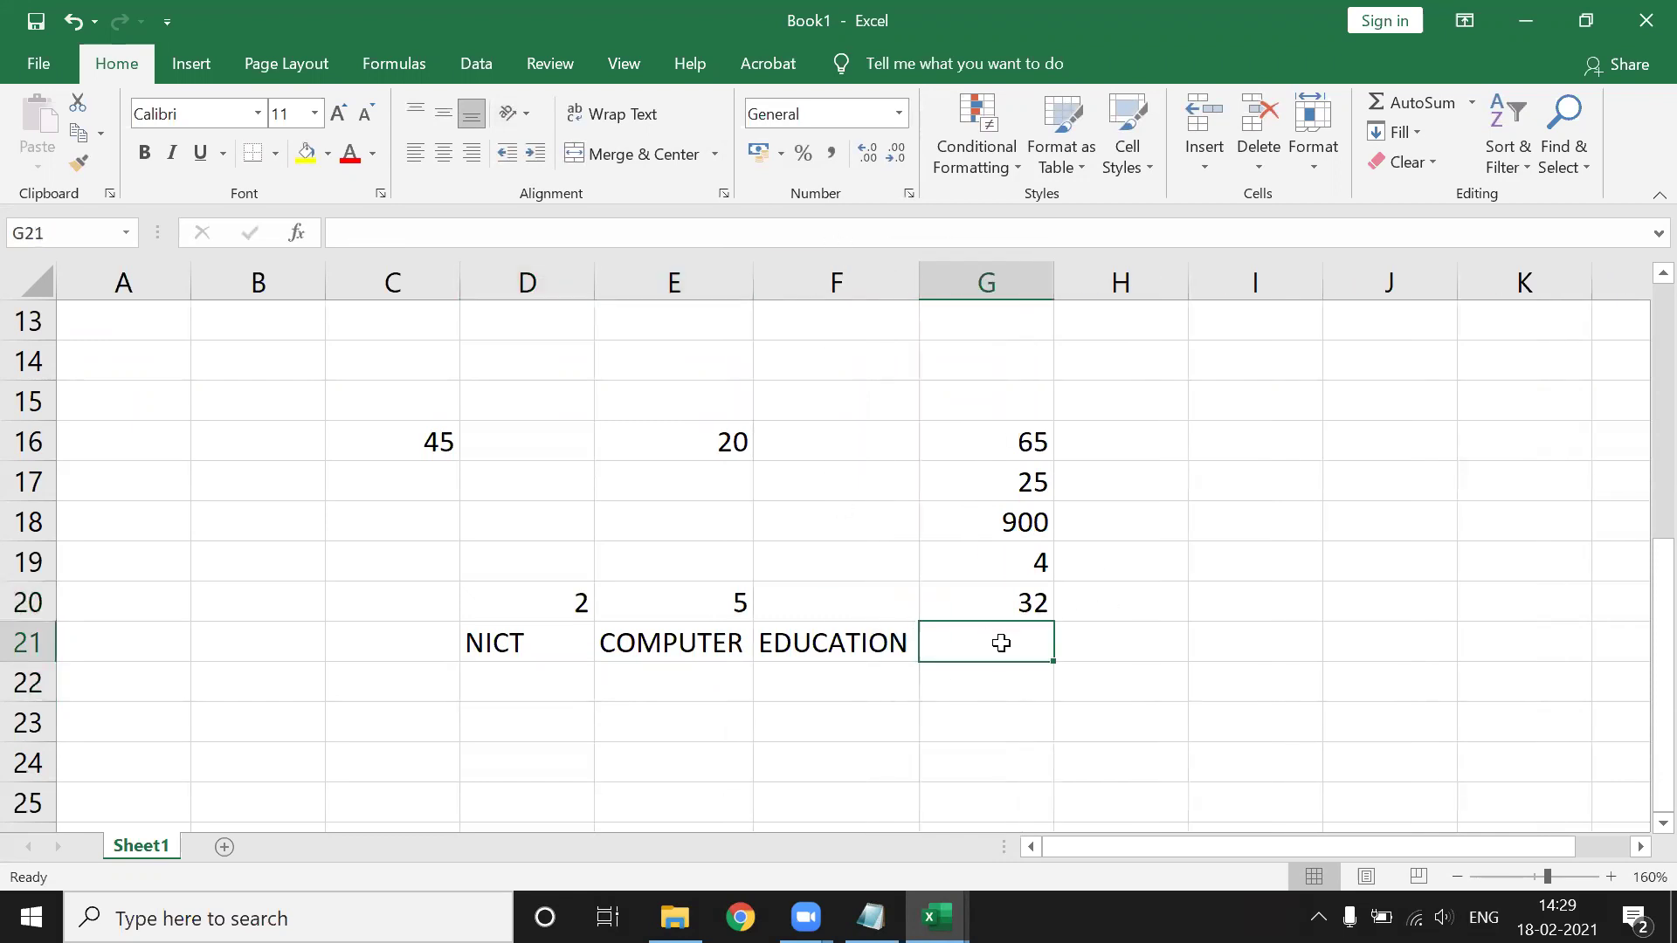
# Begin a CONCATENATE formula in G21, then clear it.
pyautogui.write('=CON')
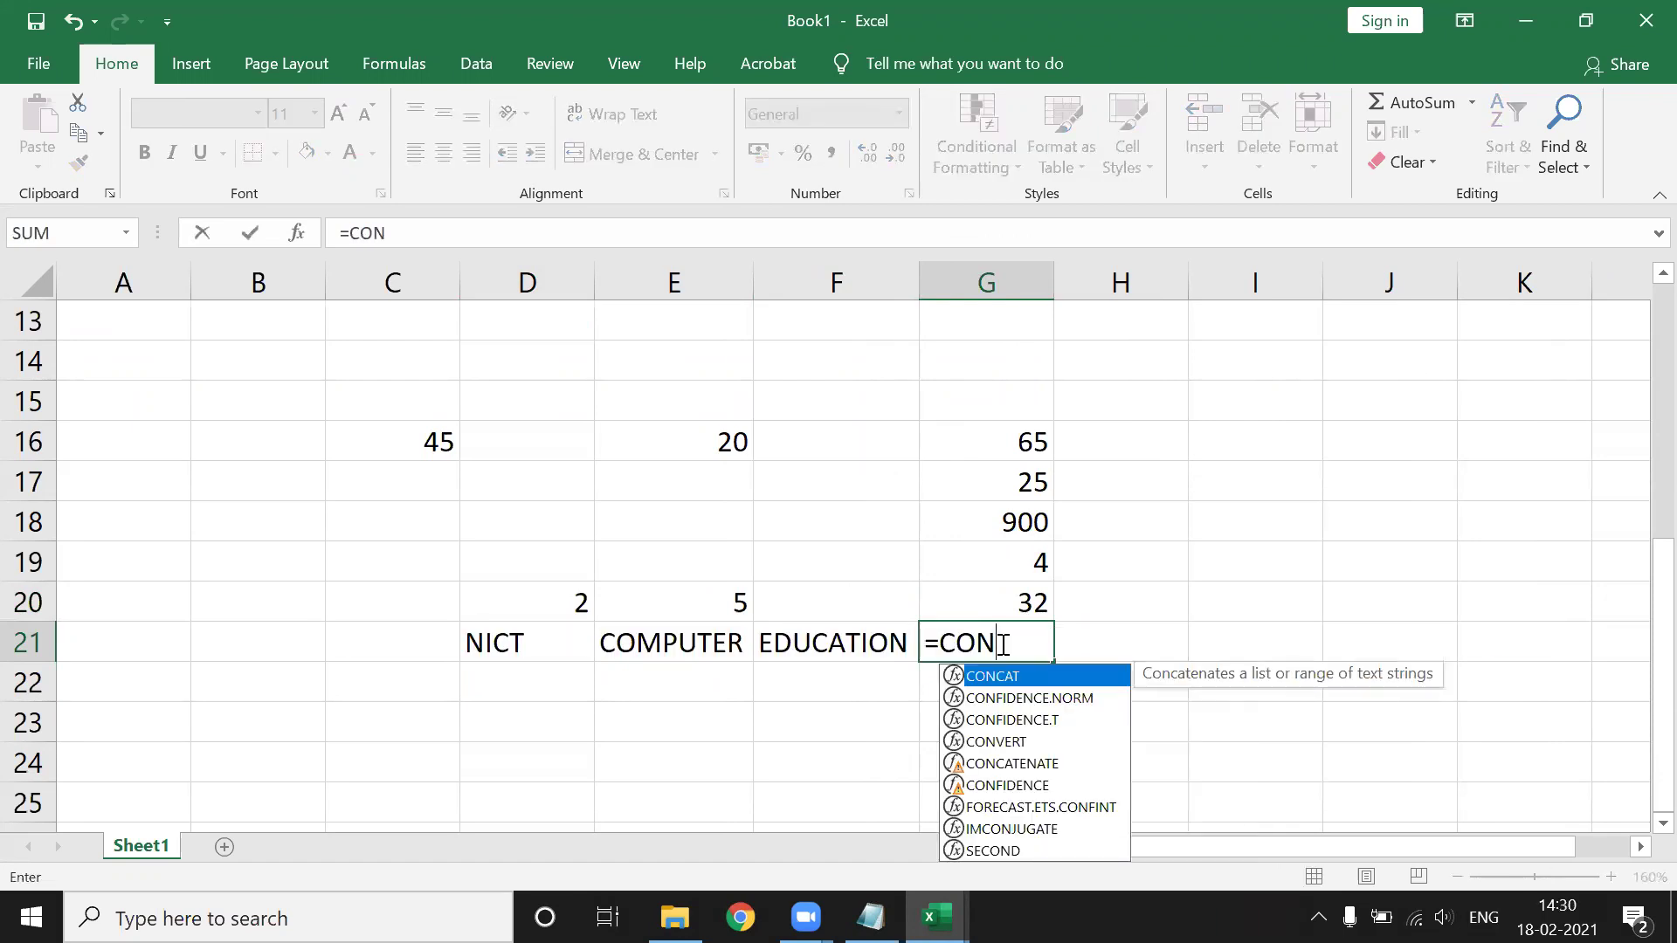
pyautogui.press('Down')
pyautogui.press('Down')
pyautogui.press('Down')
pyautogui.press('Down')
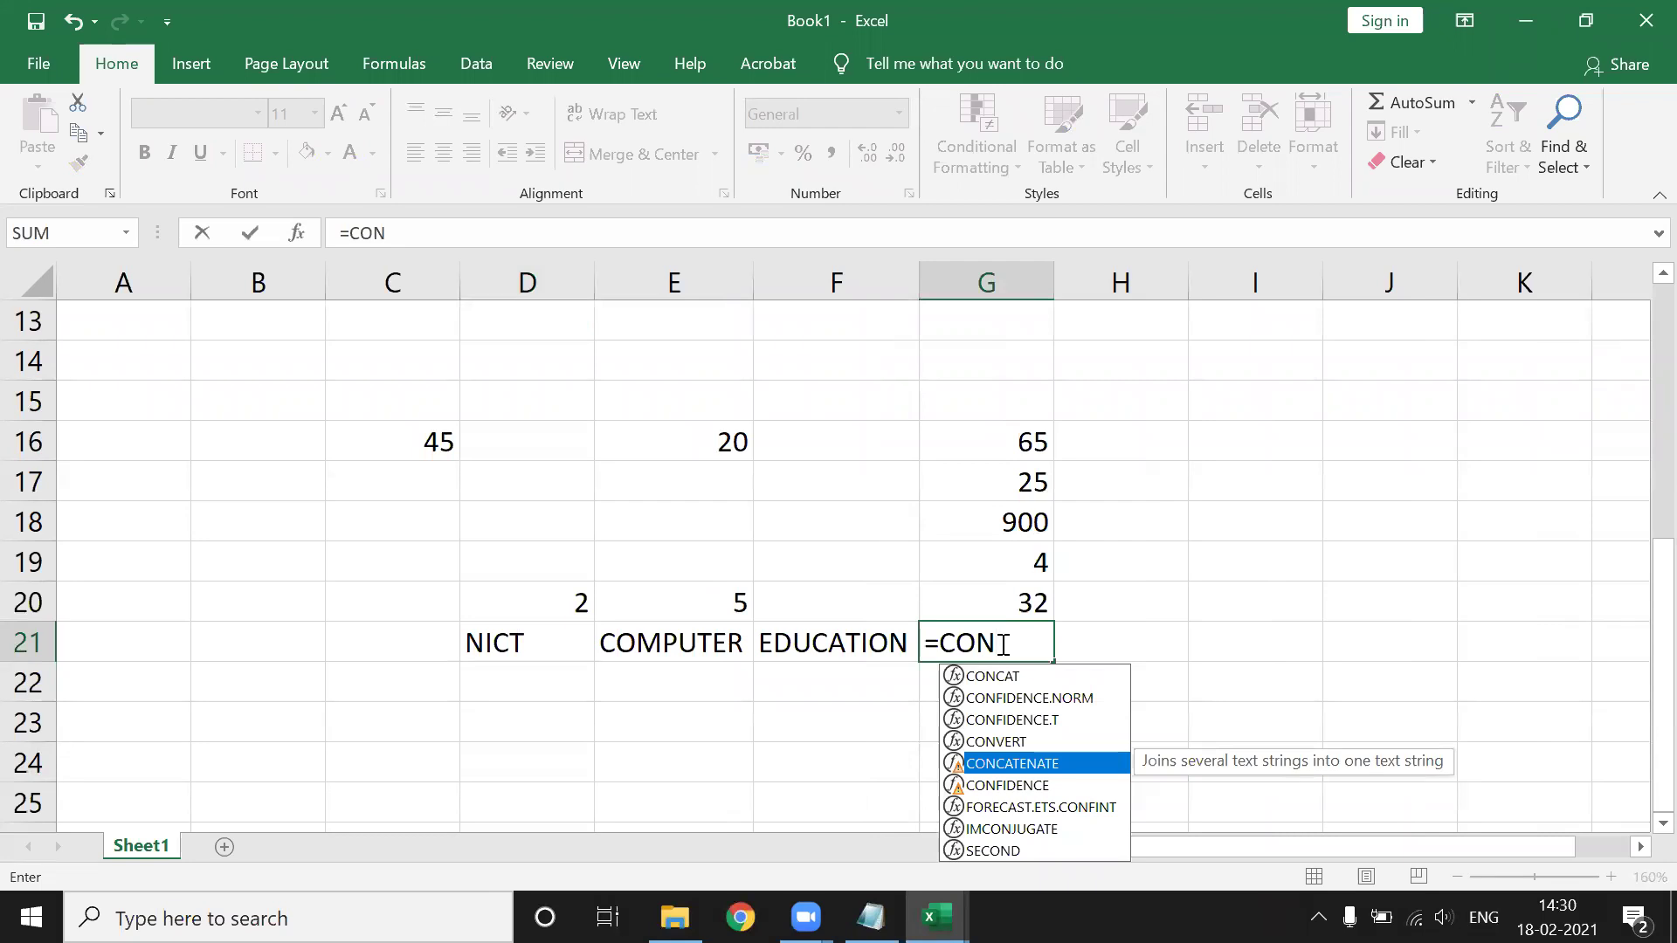
pyautogui.press('BackSpace')
pyautogui.press('BackSpace')
pyautogui.press('Escape')
pyautogui.press('BackSpace')
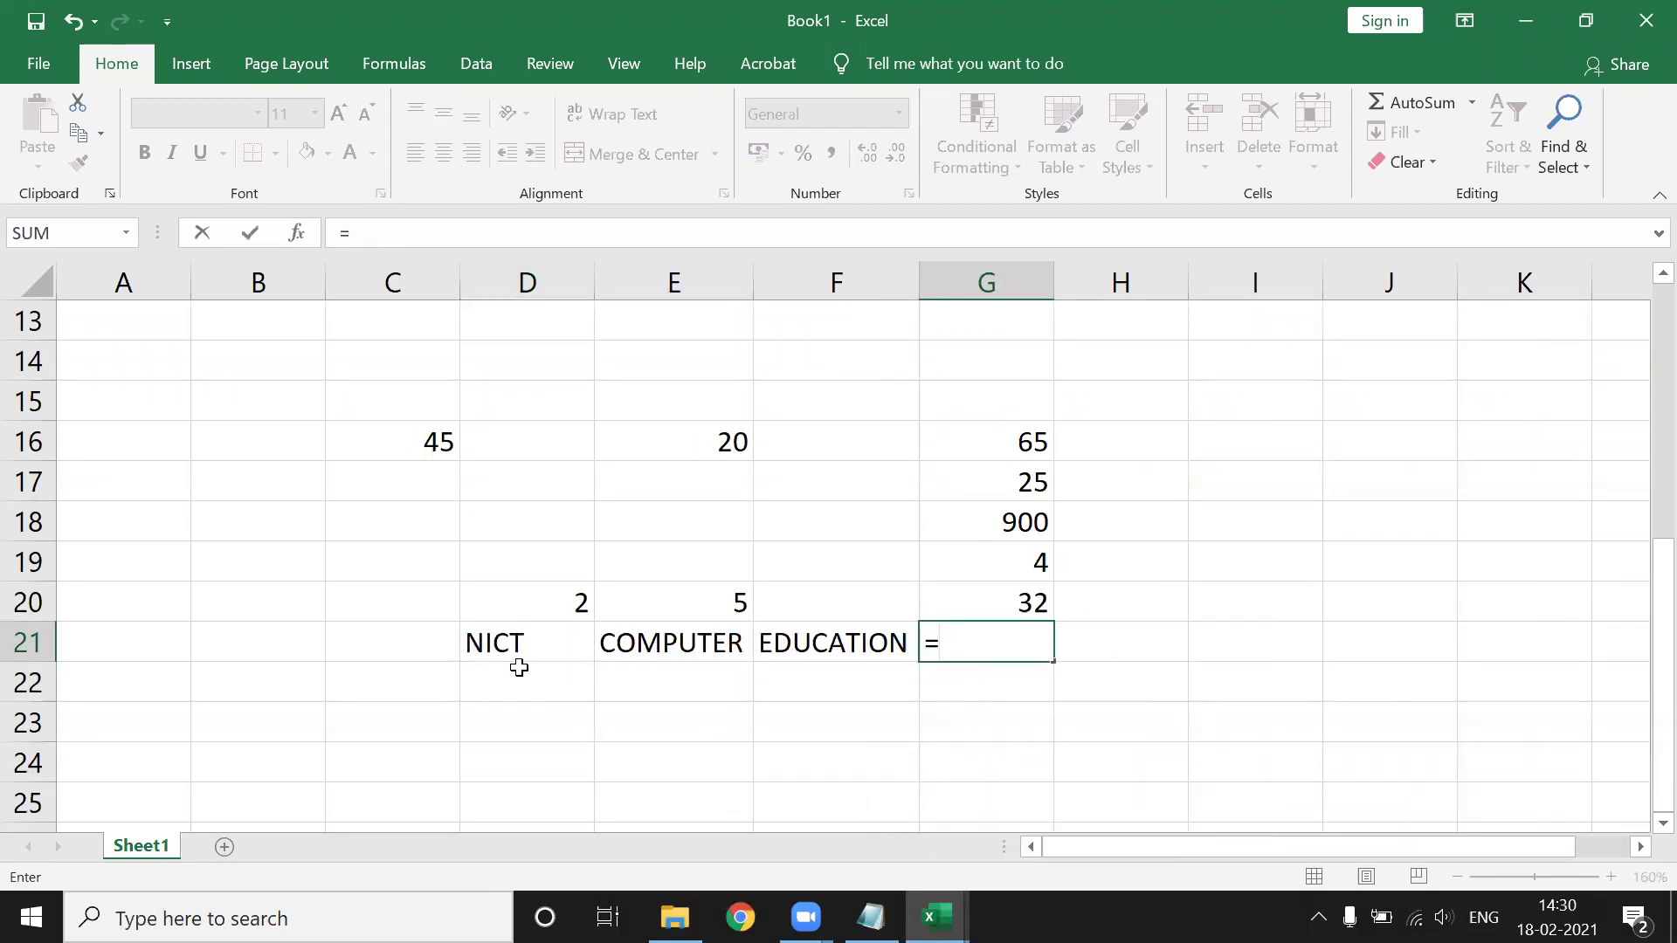
# Enter =D21&E21&F21 in G21 to join the three words.
pyautogui.click(523, 645)
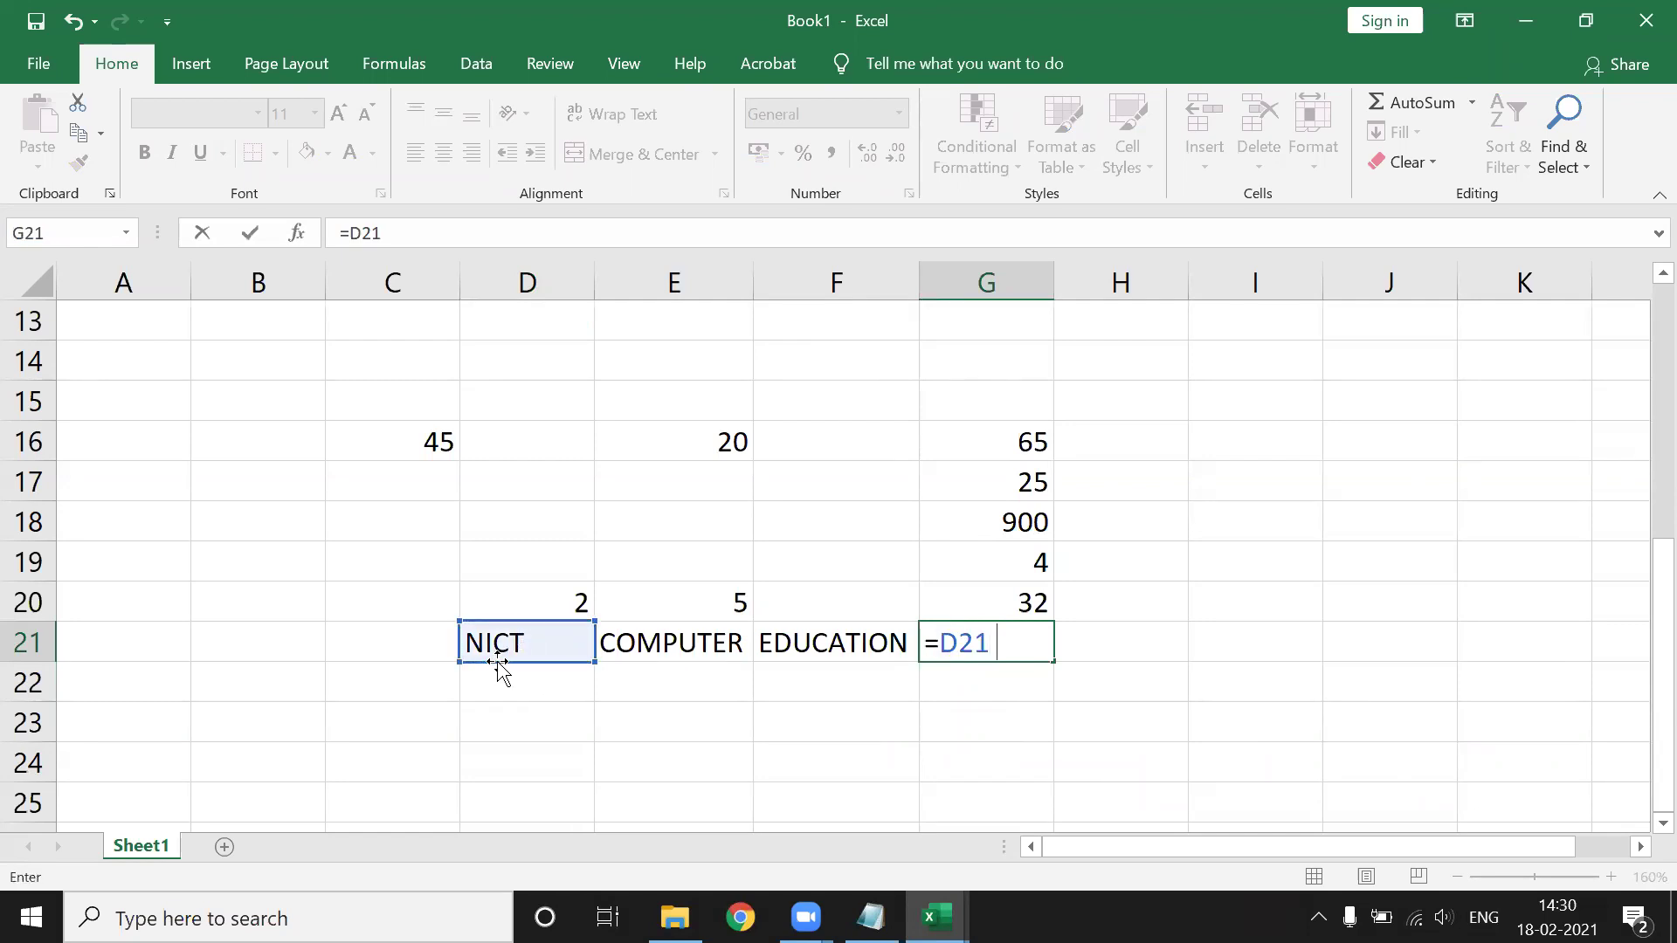
pyautogui.write('&')
pyautogui.click(616, 651)
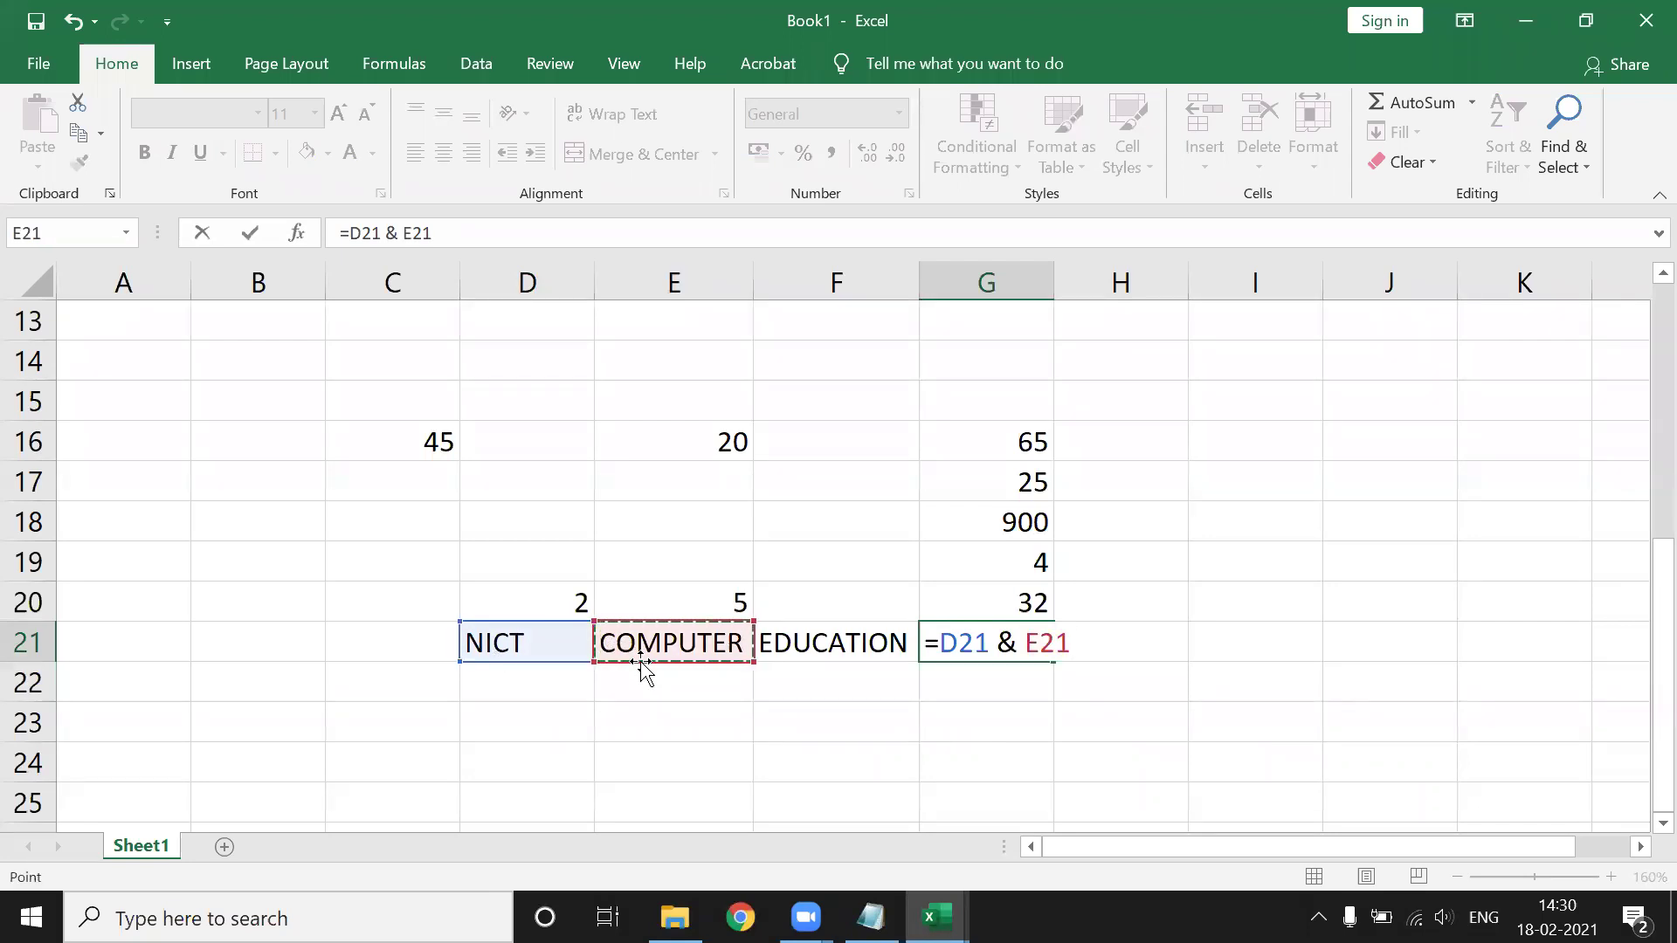
pyautogui.write(' %')
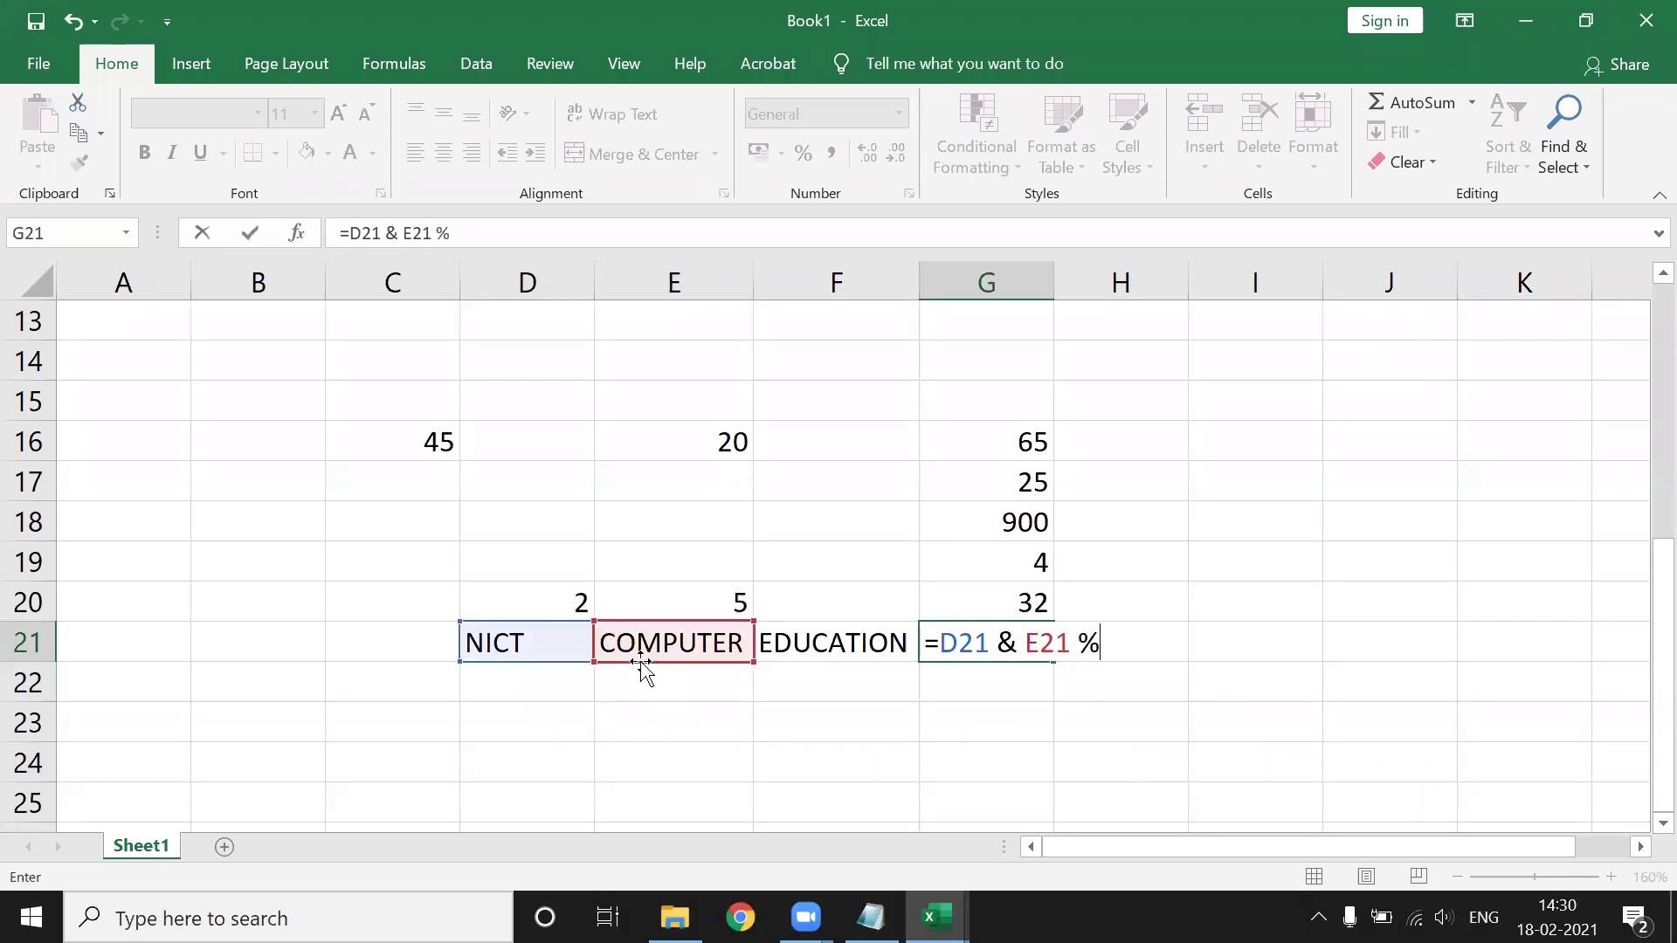
pyautogui.press('BackSpace')
pyautogui.write('&')
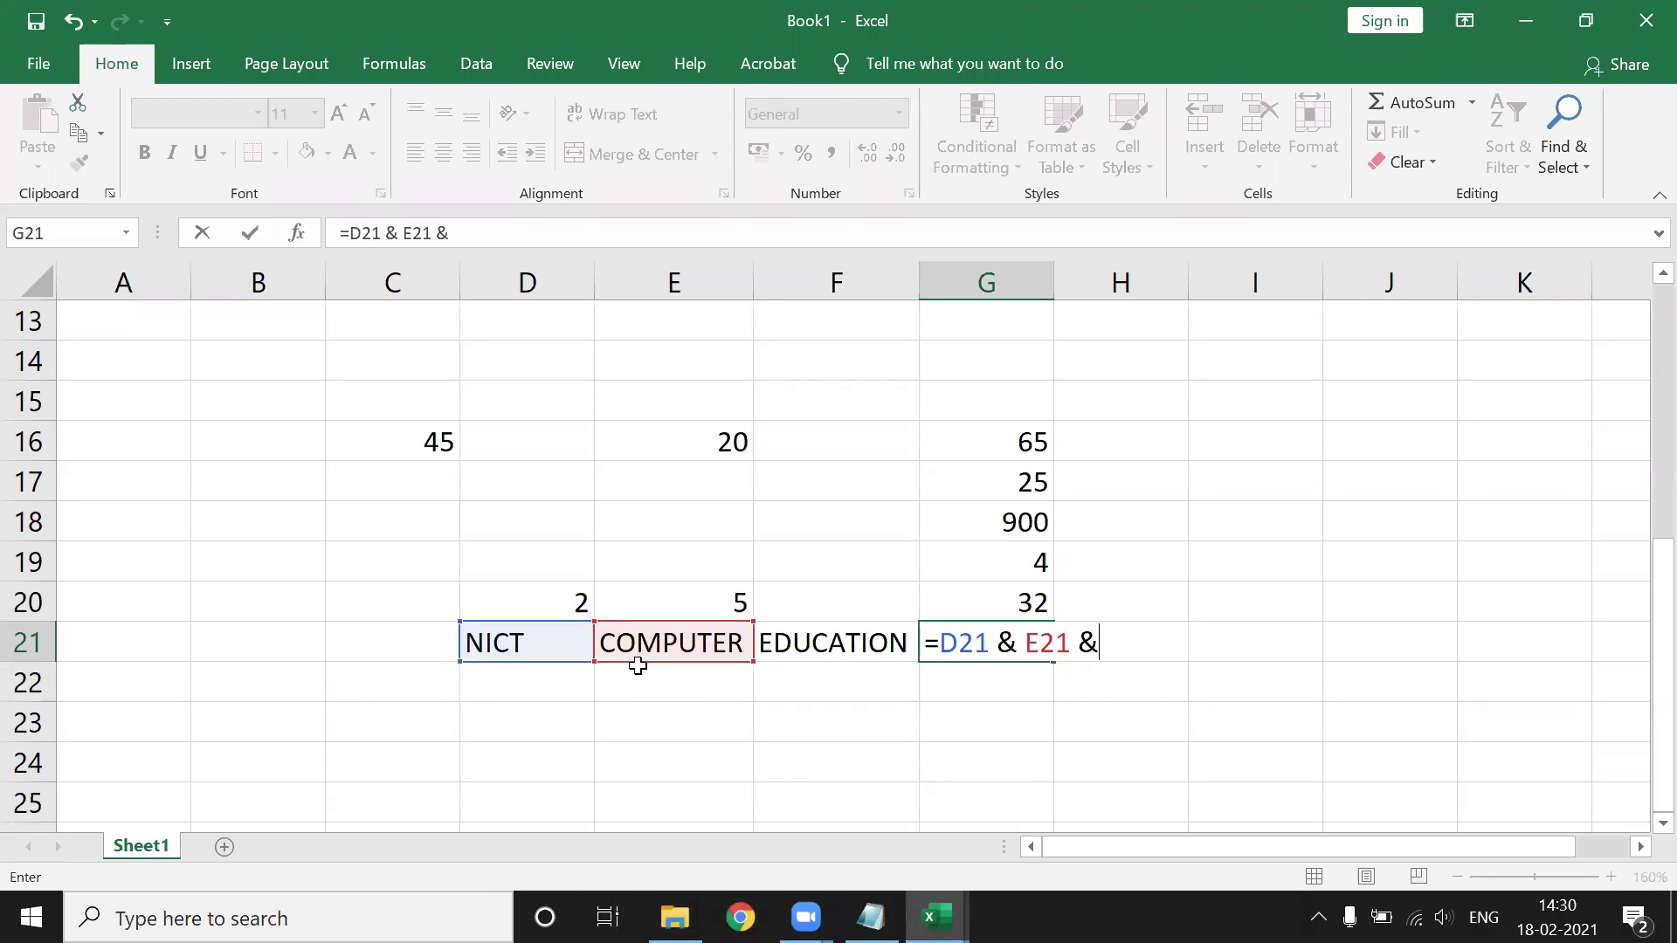
pyautogui.click(856, 642)
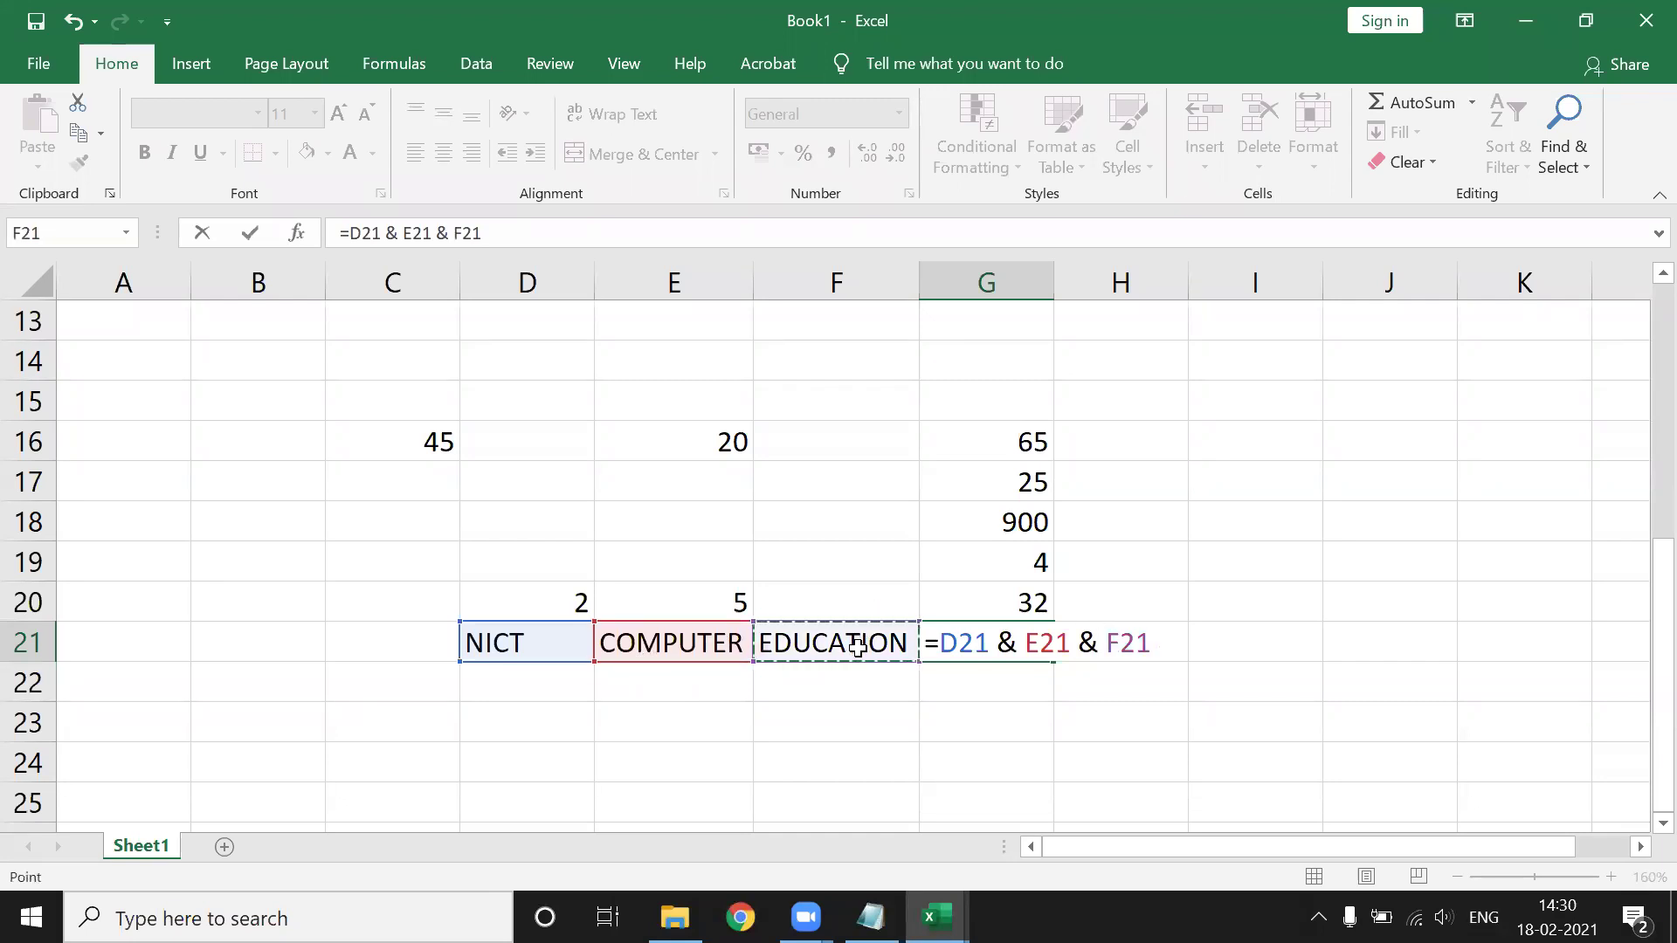
pyautogui.press('F8')
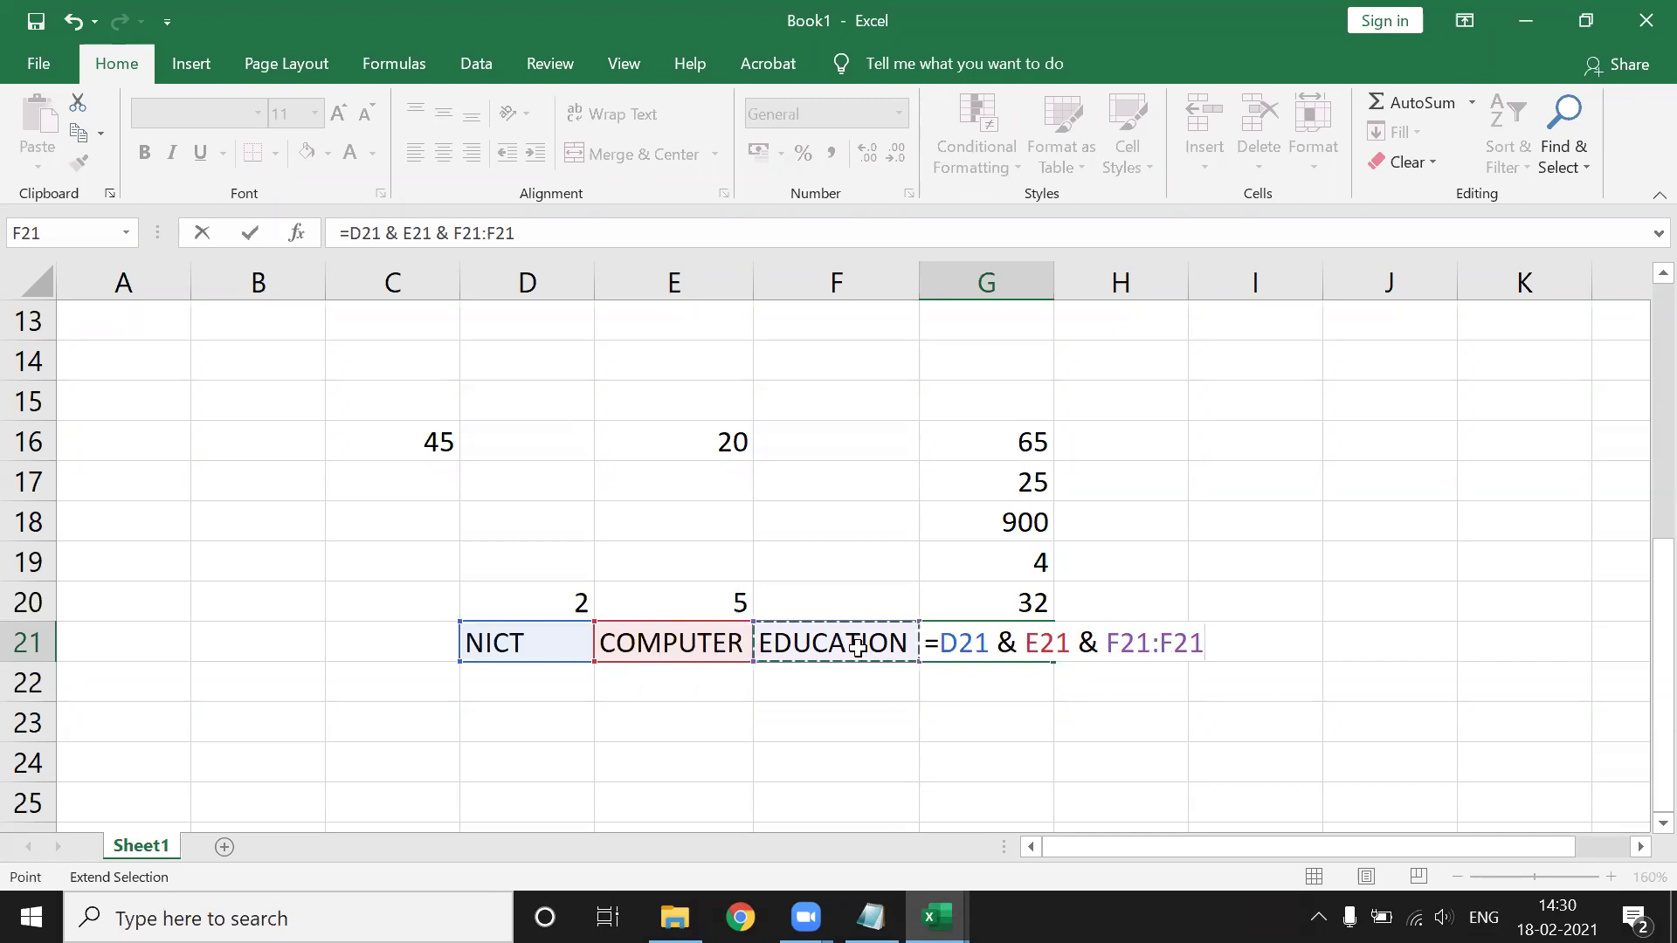
pyautogui.press('BackSpace')
pyautogui.press('BackSpace')
pyautogui.press('BackSpace')
pyautogui.press('BackSpace')
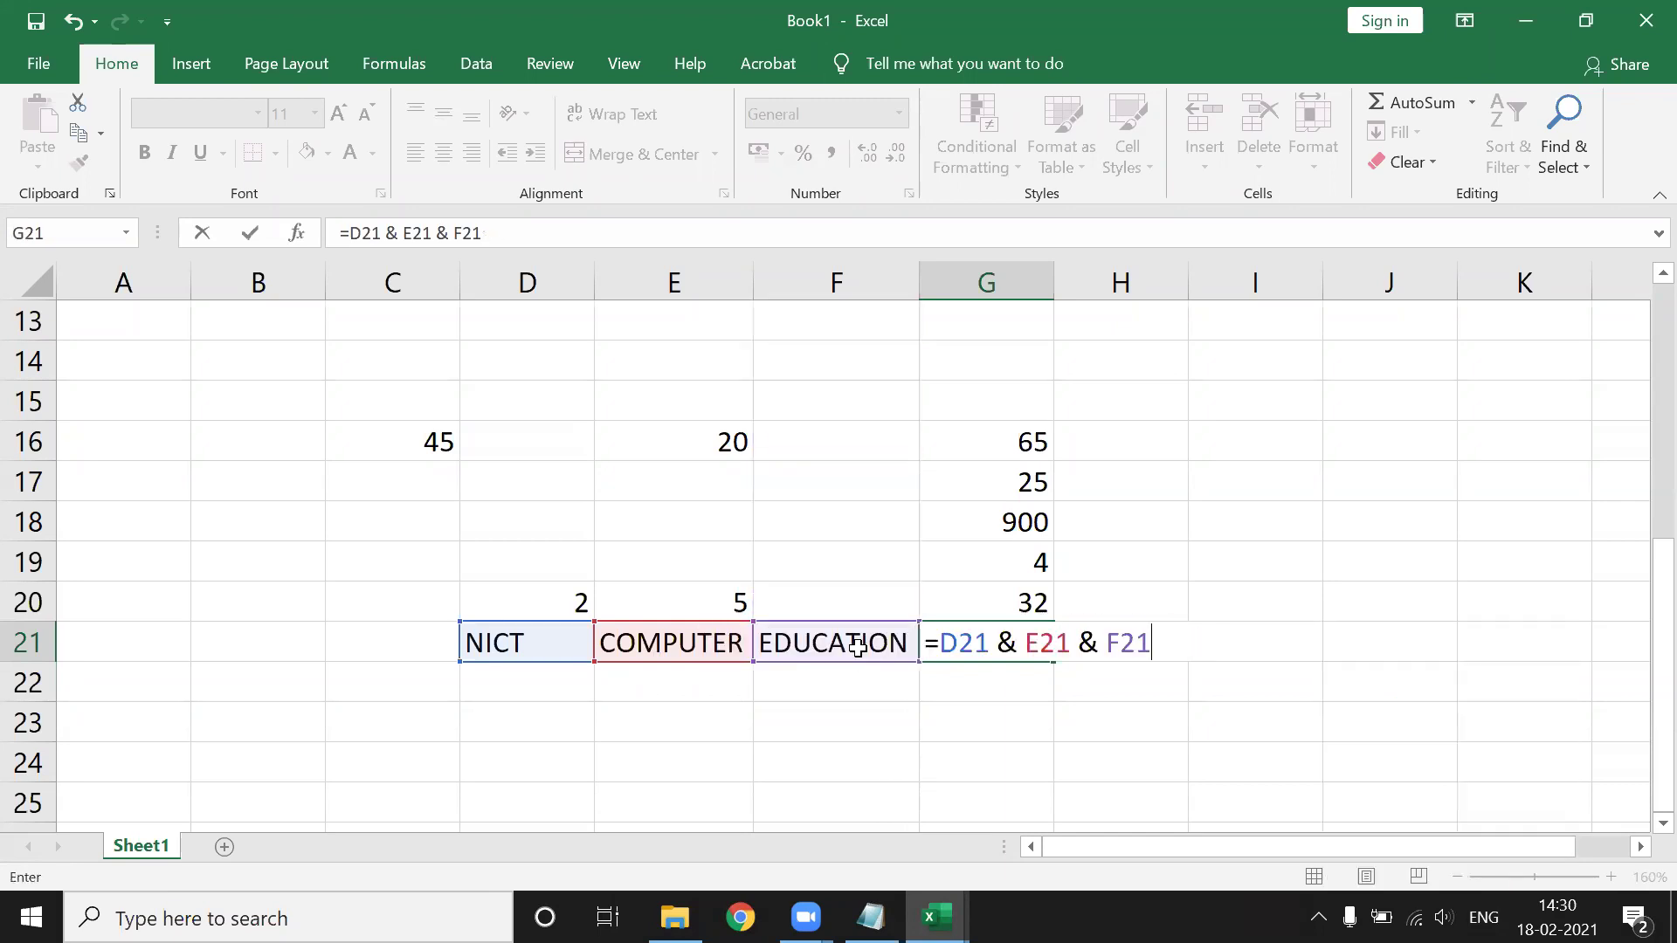
pyautogui.press('Return')
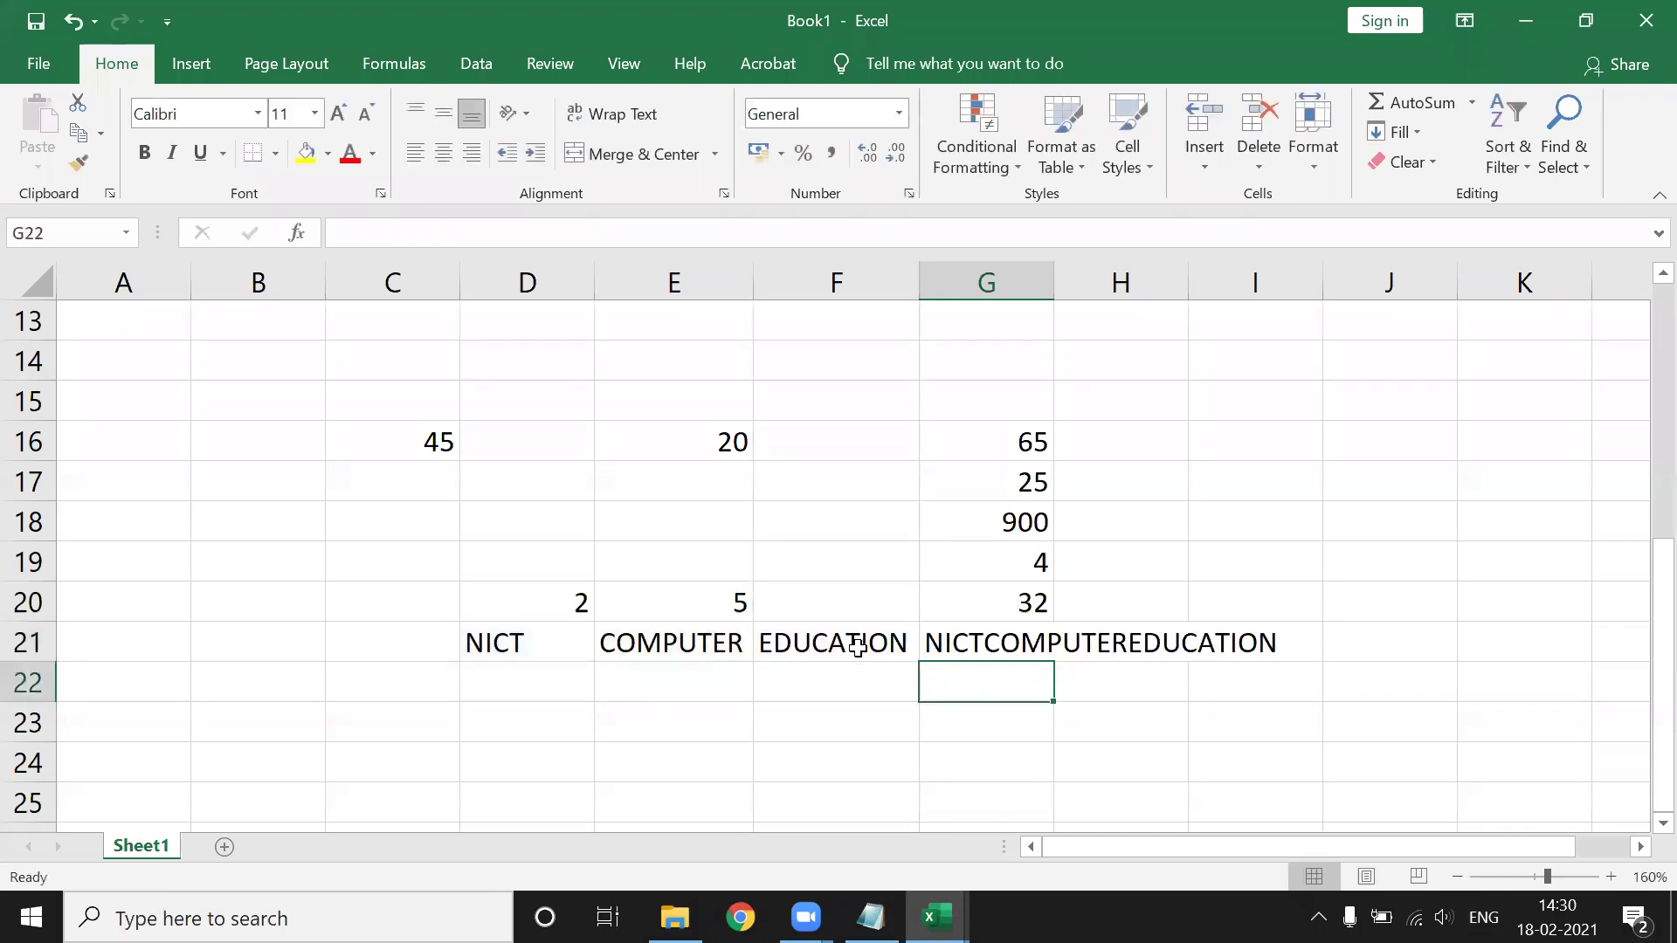
# Autofit column G to show NICTCOMPUTEREDUCATION.
pyautogui.click(1004, 647)
pyautogui.moveTo(1054, 290); pyautogui.dragTo(1053, 290)
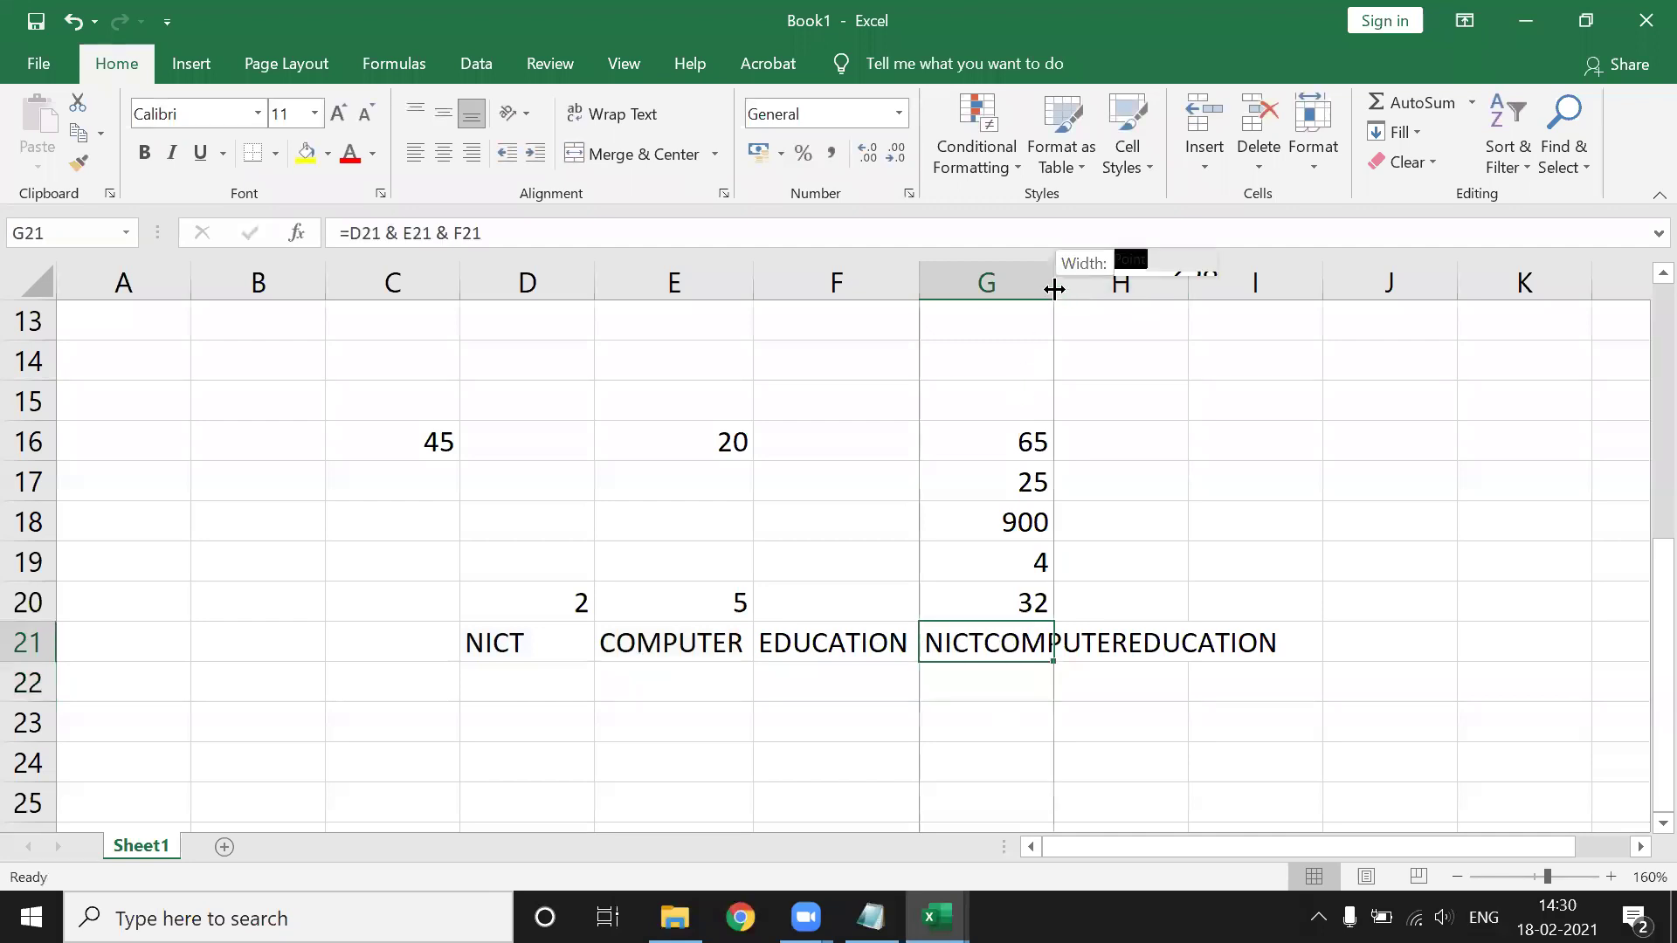
pyautogui.doubleClick(1054, 290)
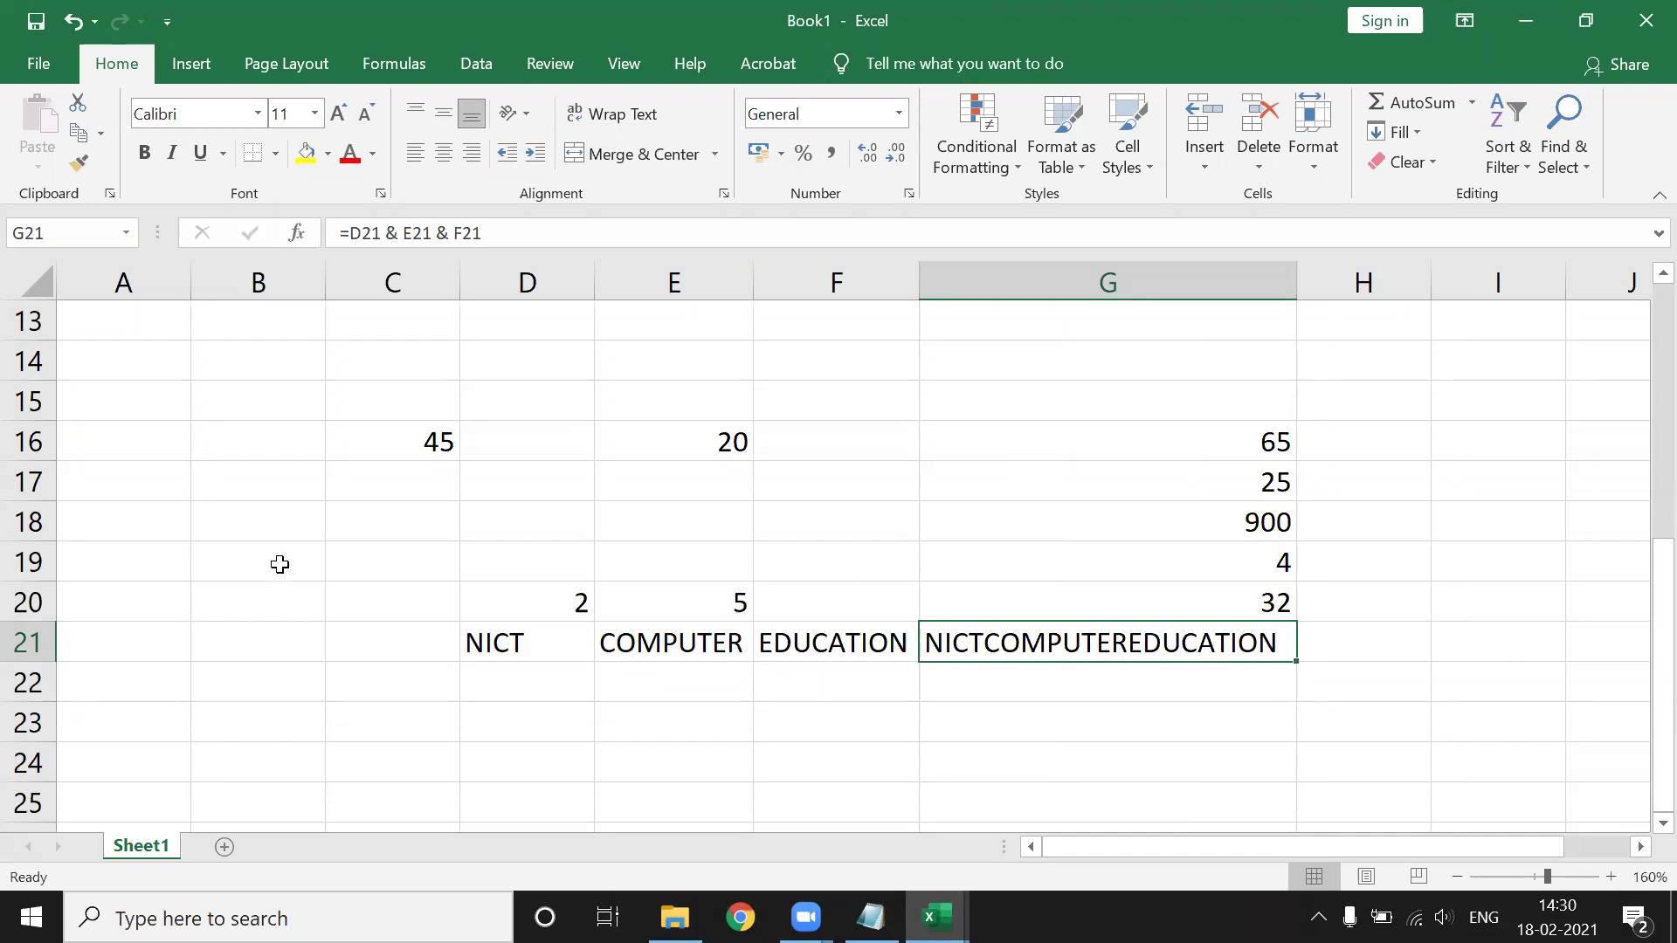
pyautogui.scroll(4, 276, 550)
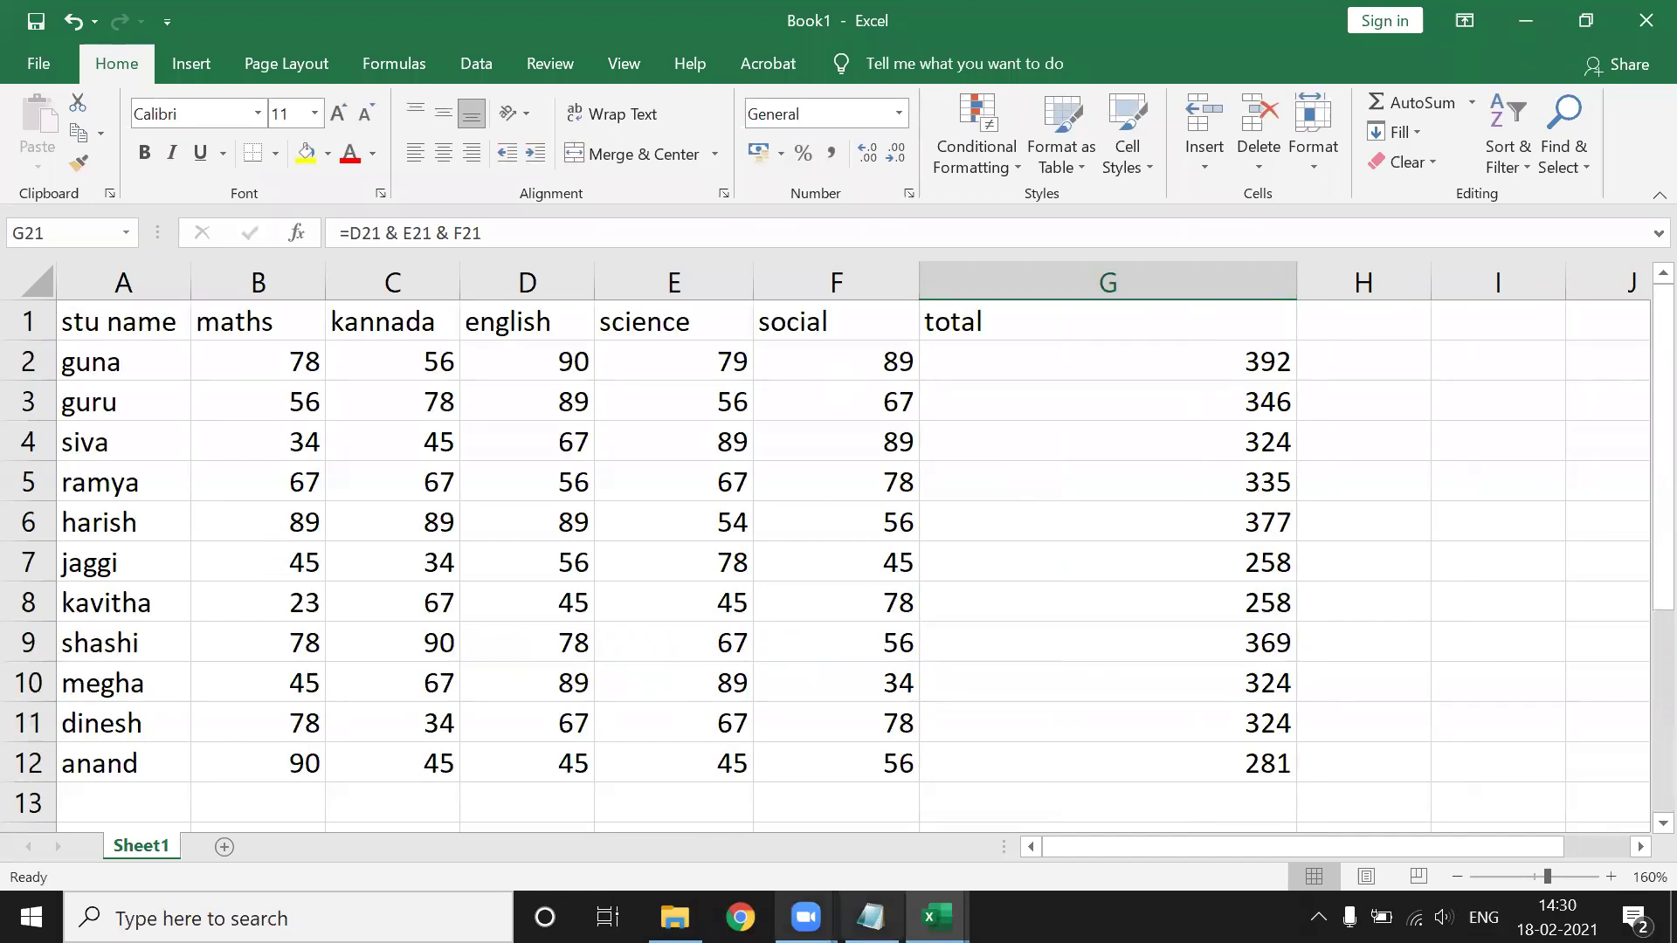
pyautogui.click(871, 916)
pyautogui.scroll(-5, 349, 454)
pyautogui.scroll(1, 327, 436)
pyautogui.scroll(-3, 322, 434)
pyautogui.moveTo(202, 365); pyautogui.dragTo(13, 374)
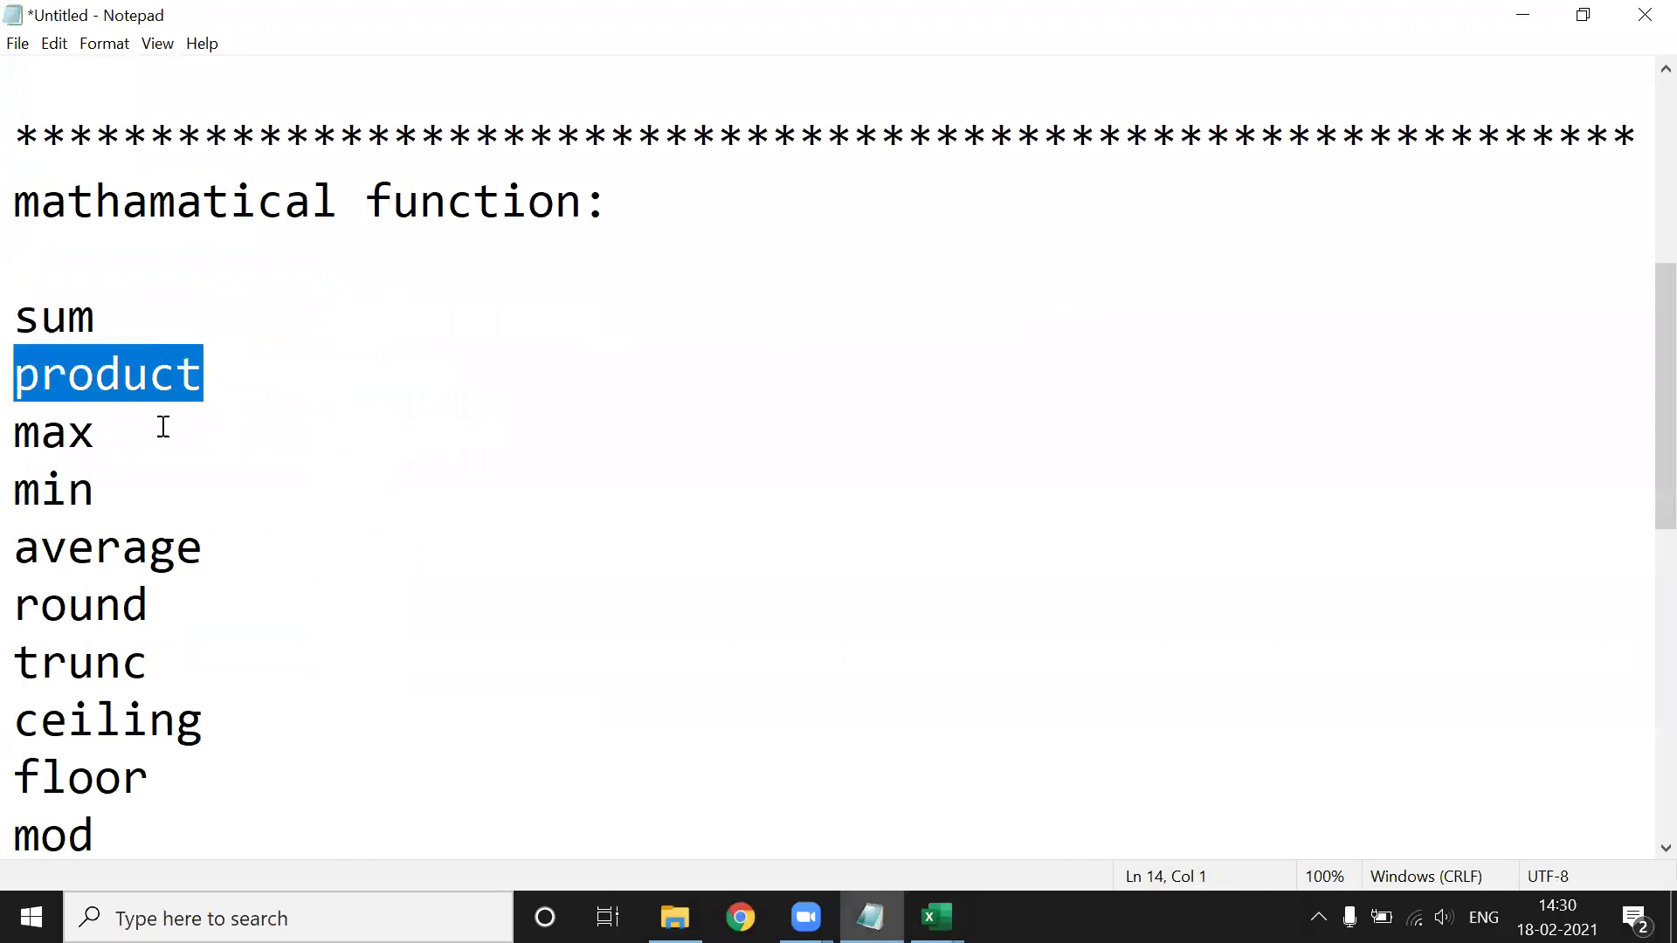
pyautogui.click(1522, 14)
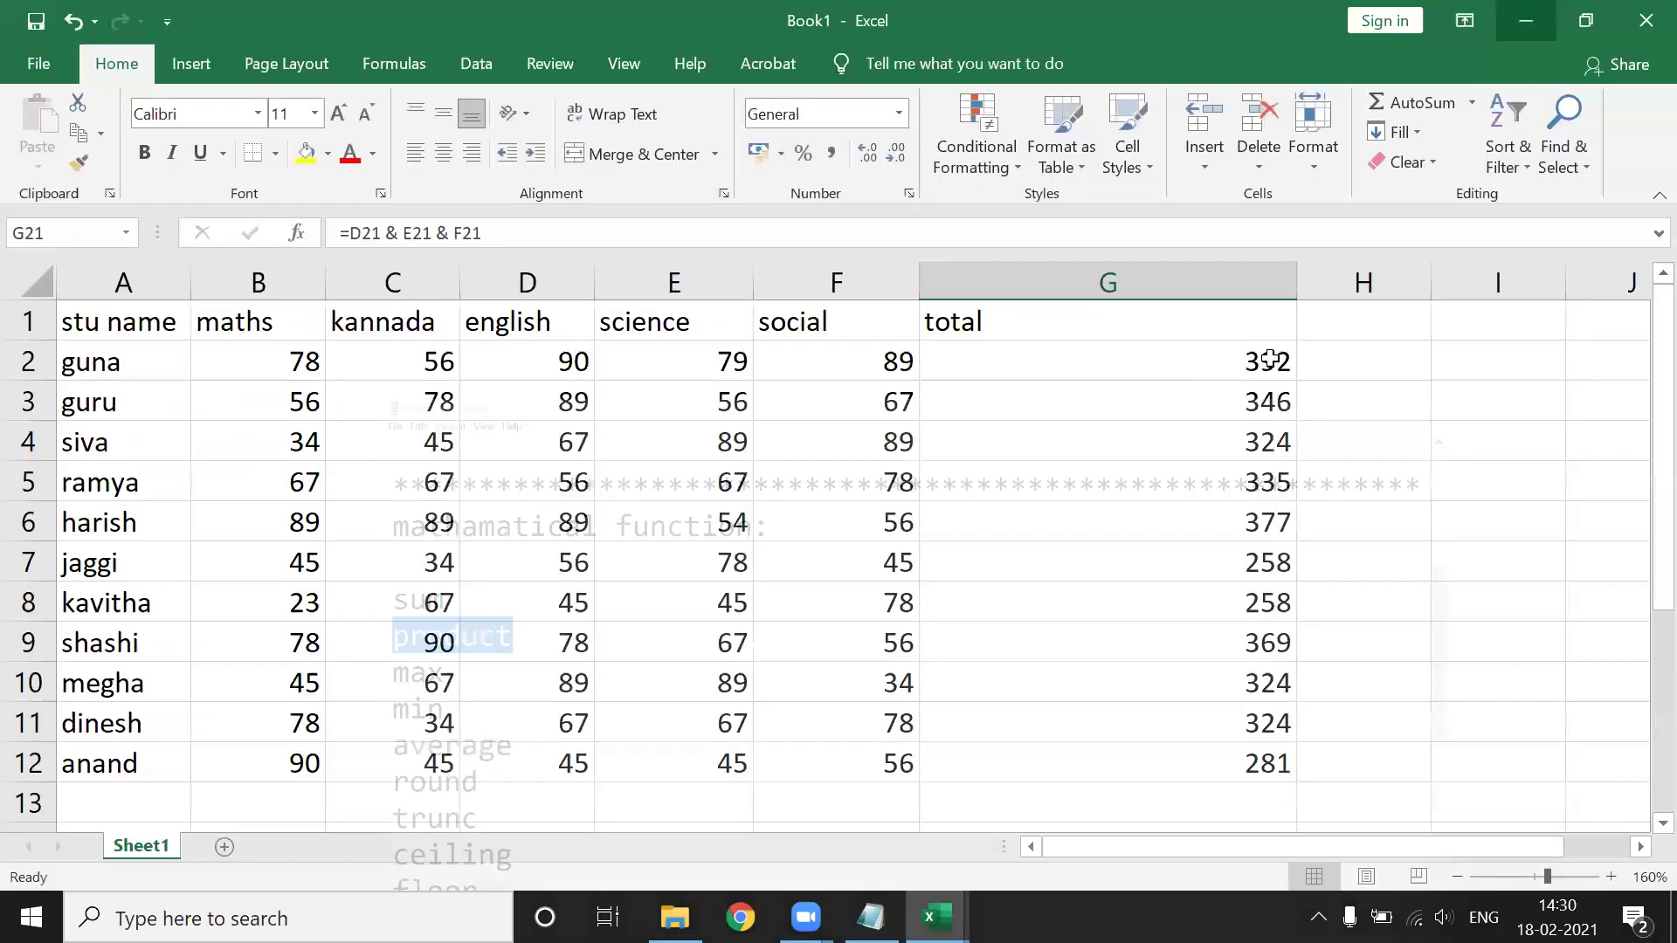
pyautogui.scroll(-3, 961, 716)
pyautogui.scroll(4, 802, 689)
pyautogui.scroll(2, 801, 689)
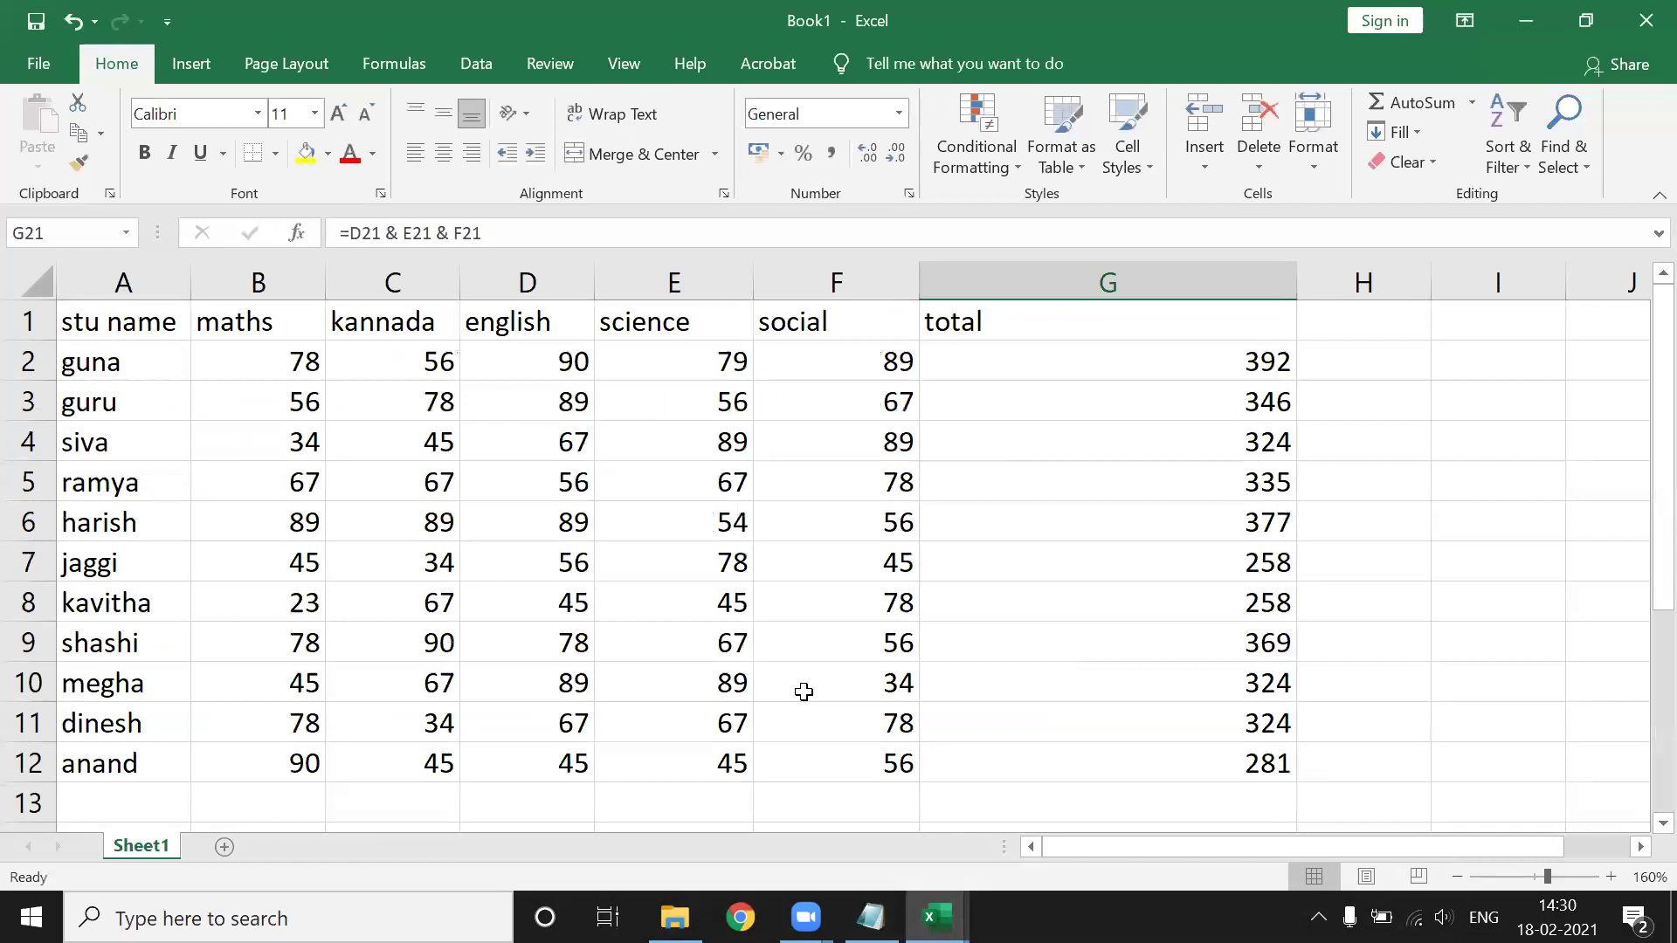
pyautogui.scroll(-5, 803, 688)
pyautogui.scroll(2, 804, 688)
pyautogui.scroll(-1, 742, 720)
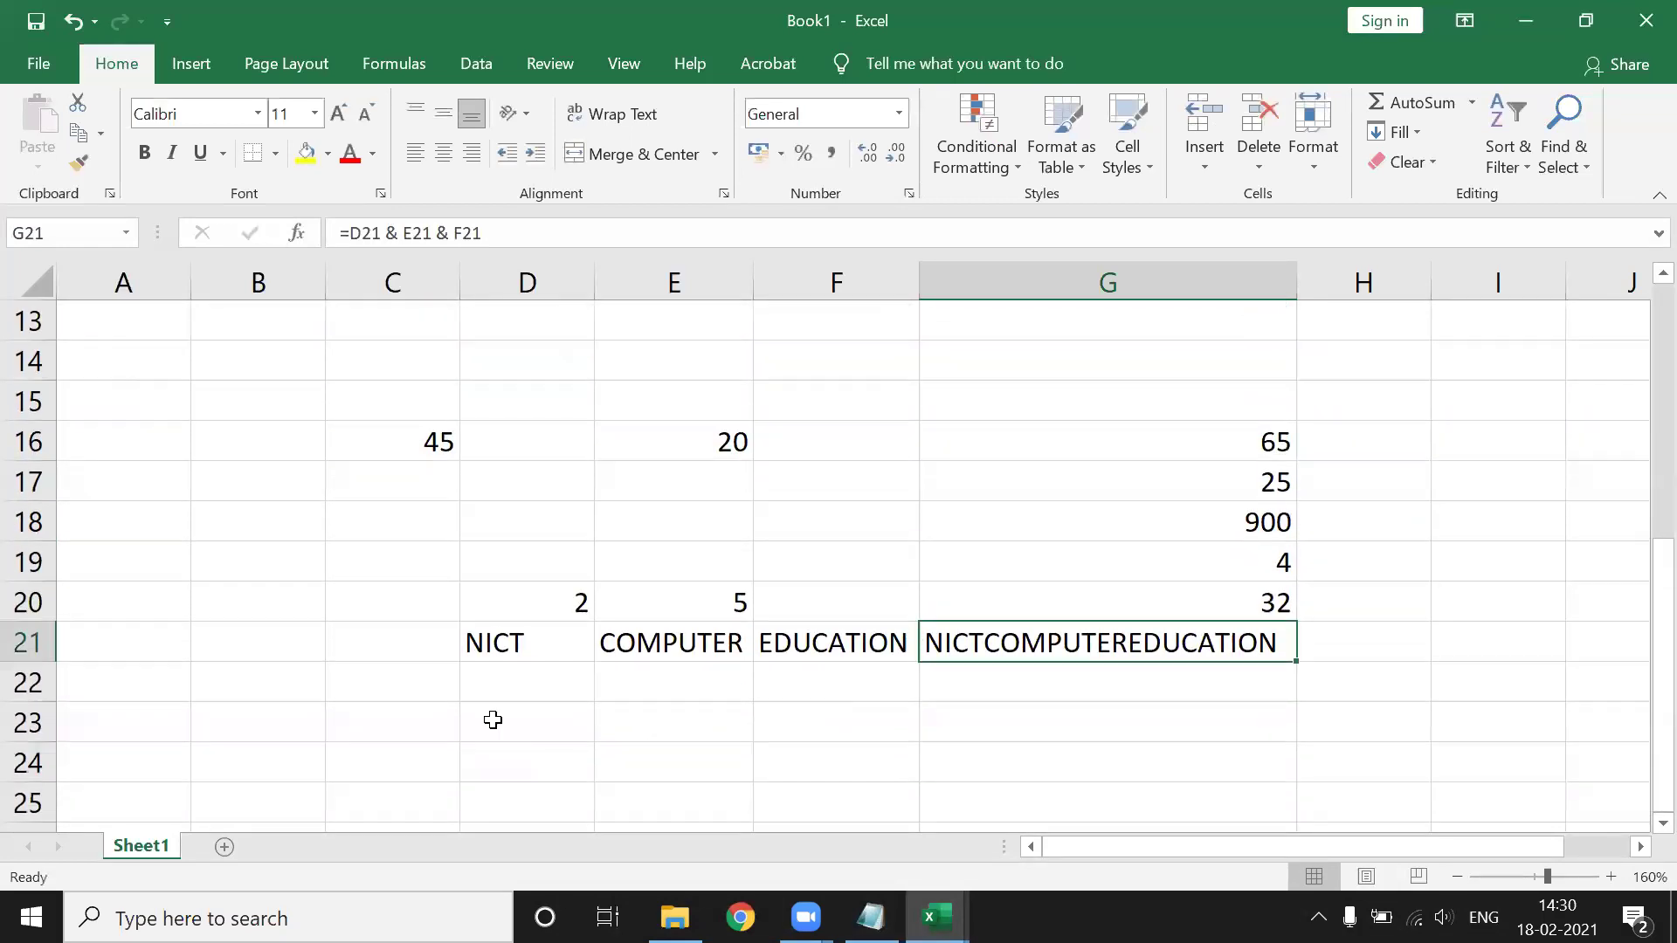
pyautogui.scroll(-3, 515, 419)
# Enter 7, 2 and 8 into D23, E23 and F23.
pyautogui.click(489, 395)
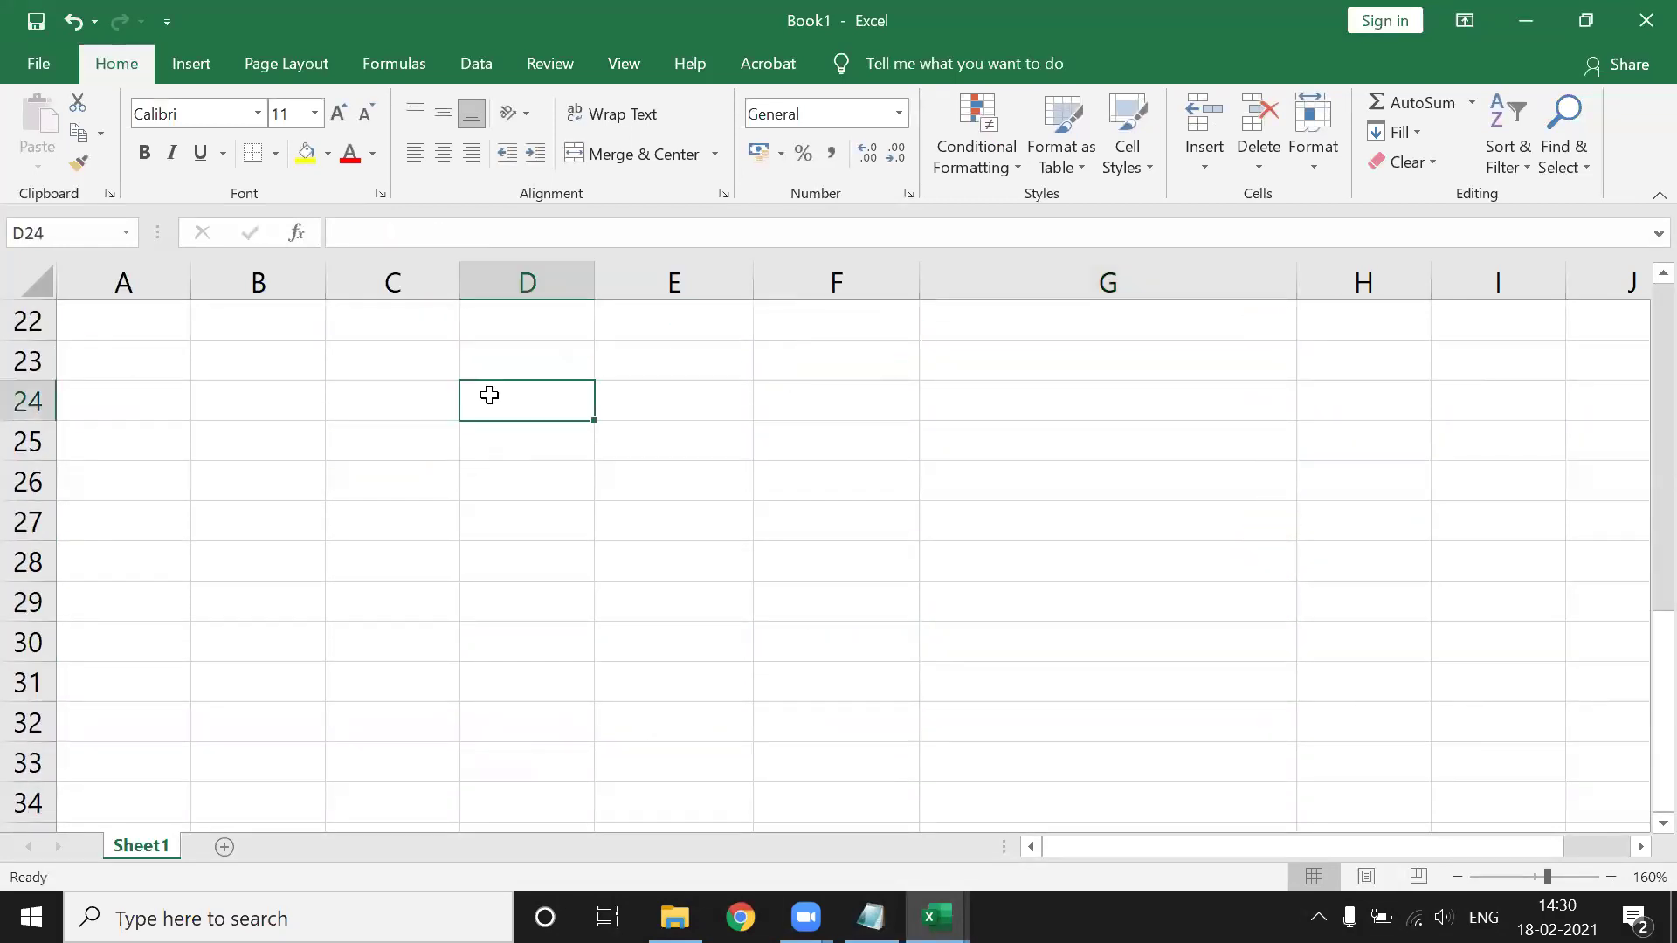
pyautogui.click(507, 362)
pyautogui.write('7')
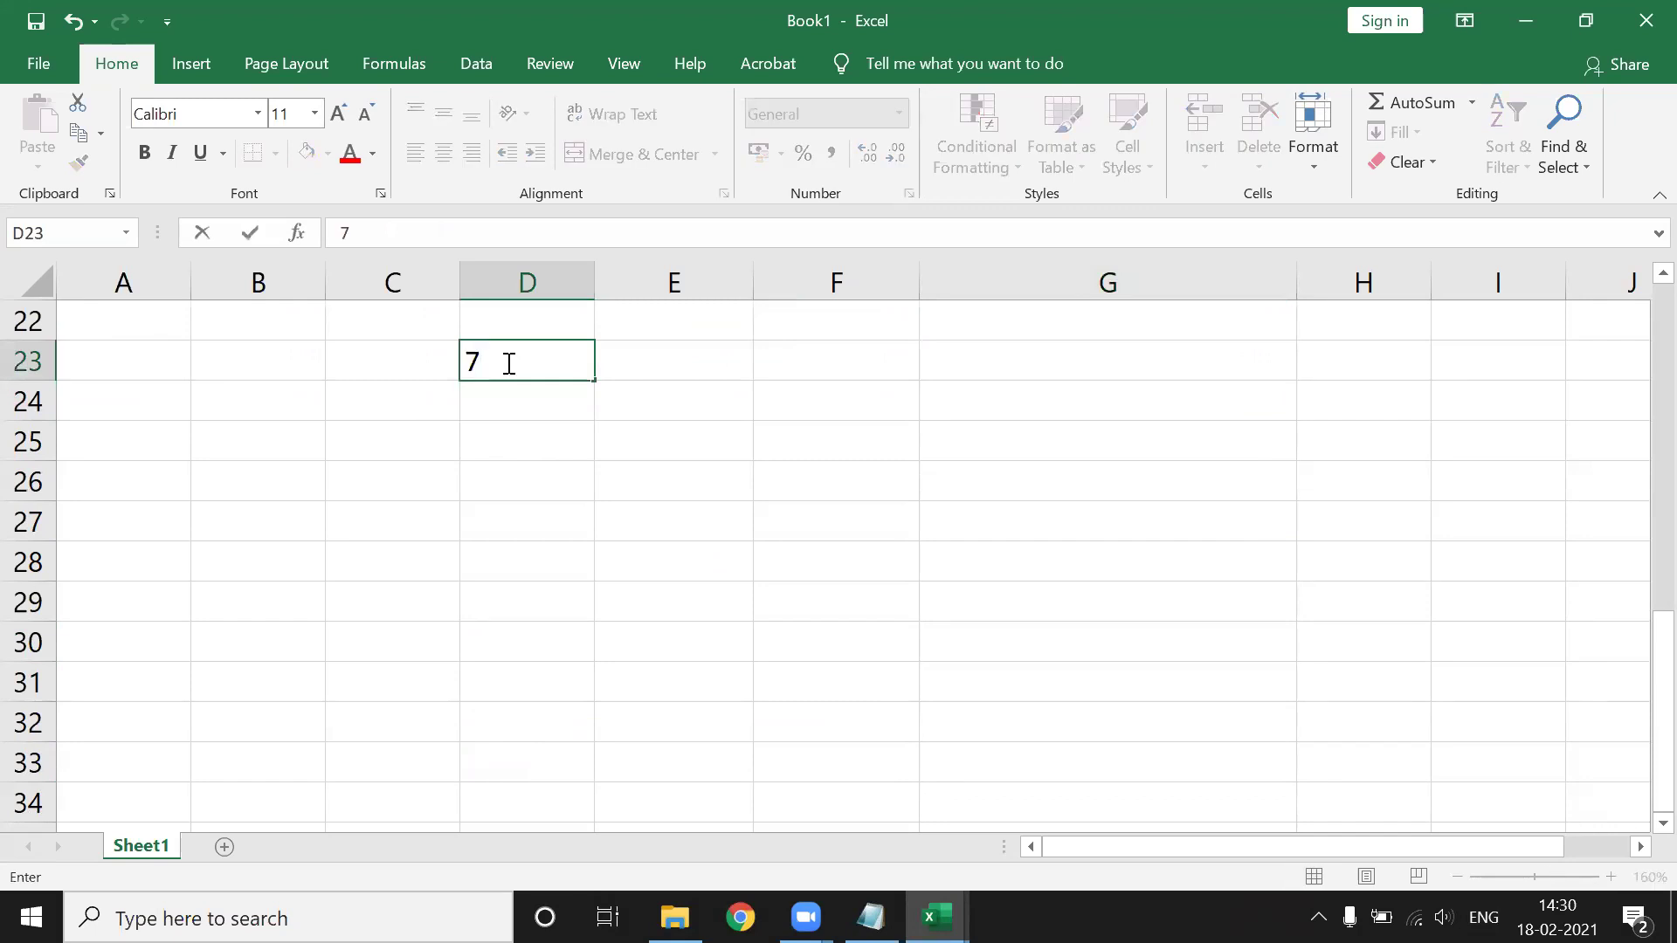
pyautogui.press('Right')
pyautogui.press('Right')
pyautogui.write('8')
pyautogui.press('Return')
pyautogui.press('Down')
pyautogui.press('Left')
pyautogui.press('Left')
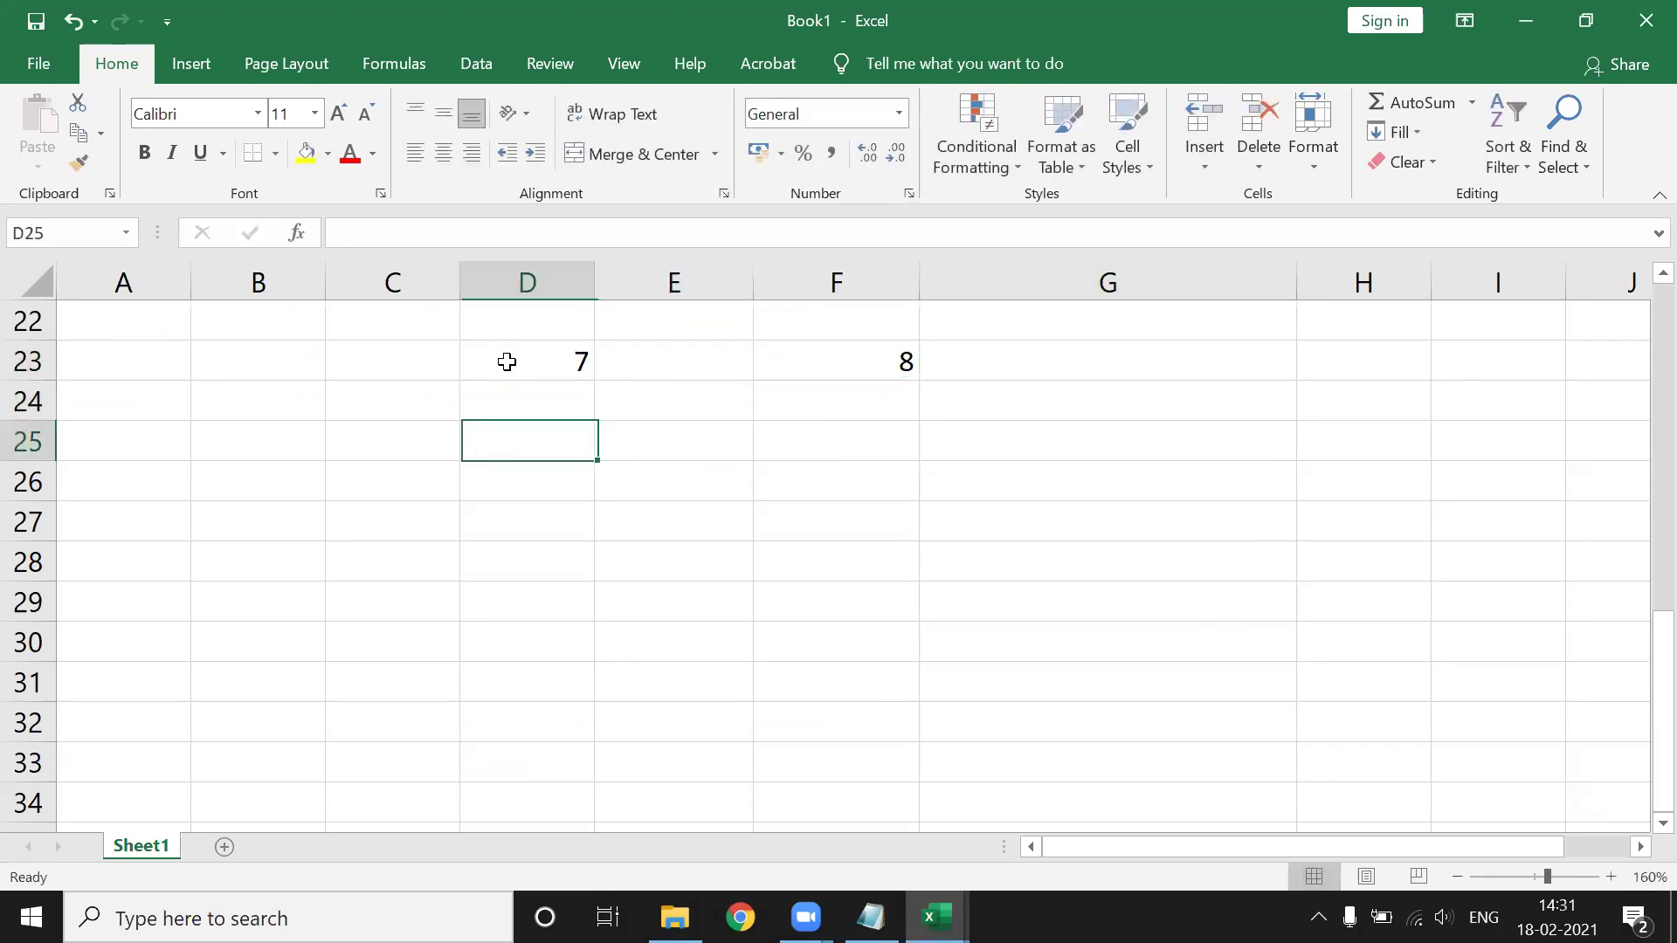
pyautogui.press('Left')
pyautogui.press('Left')
pyautogui.click(606, 361)
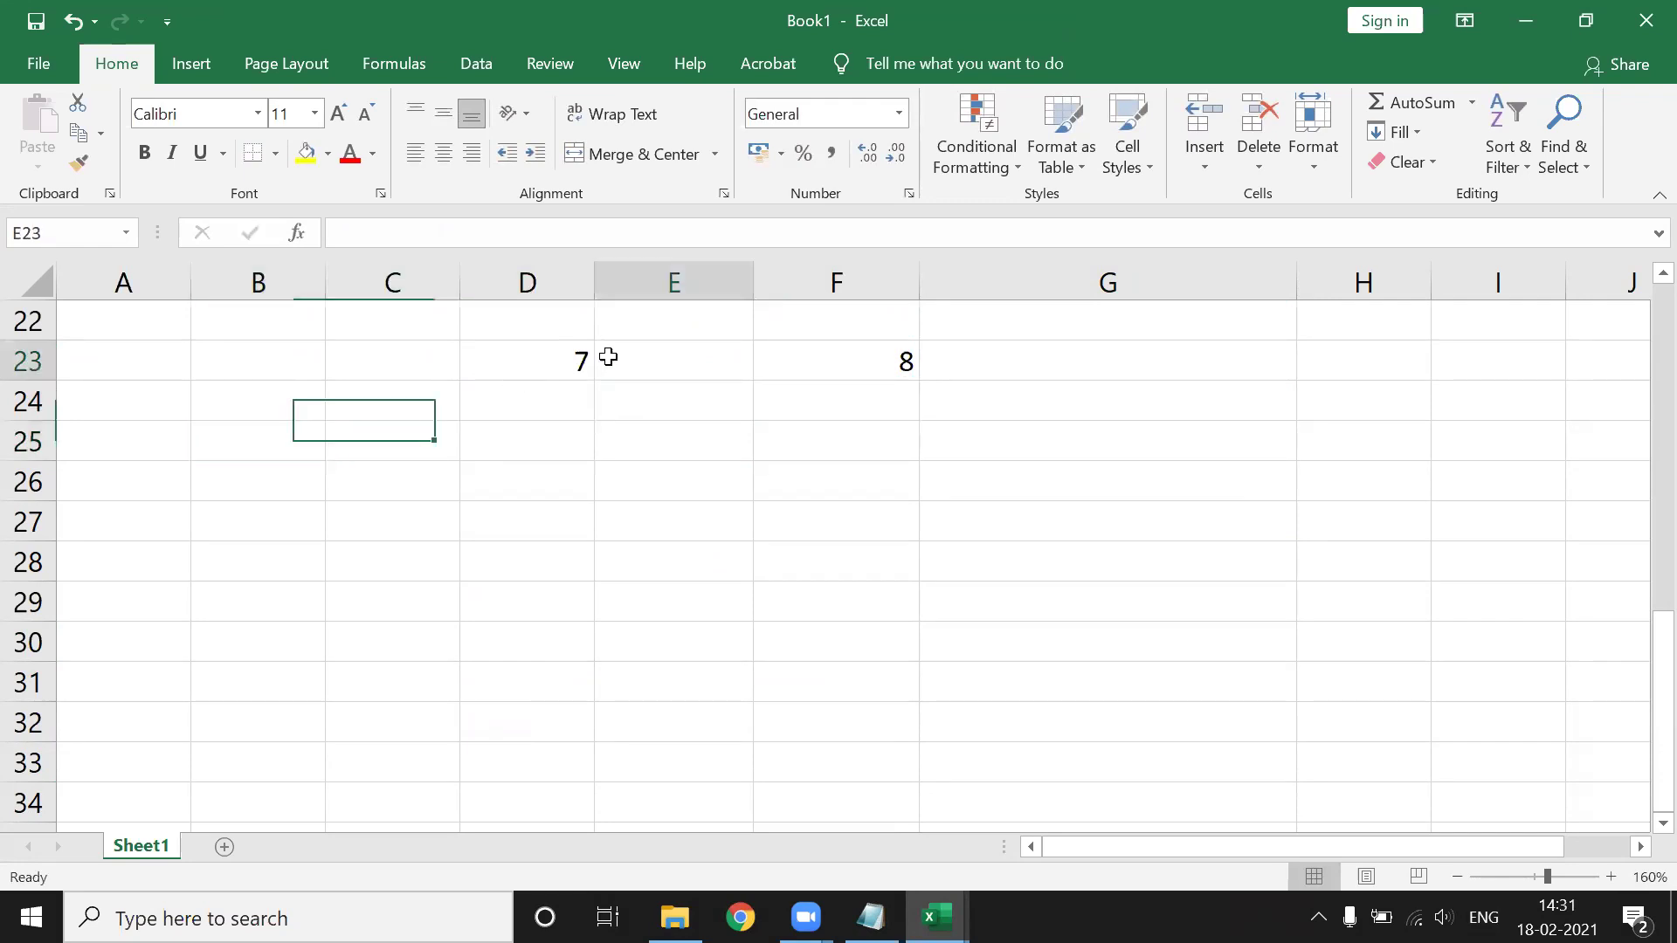
pyautogui.write('2')
# Build =PRODUCT(D23,E23,F23 in G23, leaving the closing parenthesis off.
pyautogui.click(1034, 367)
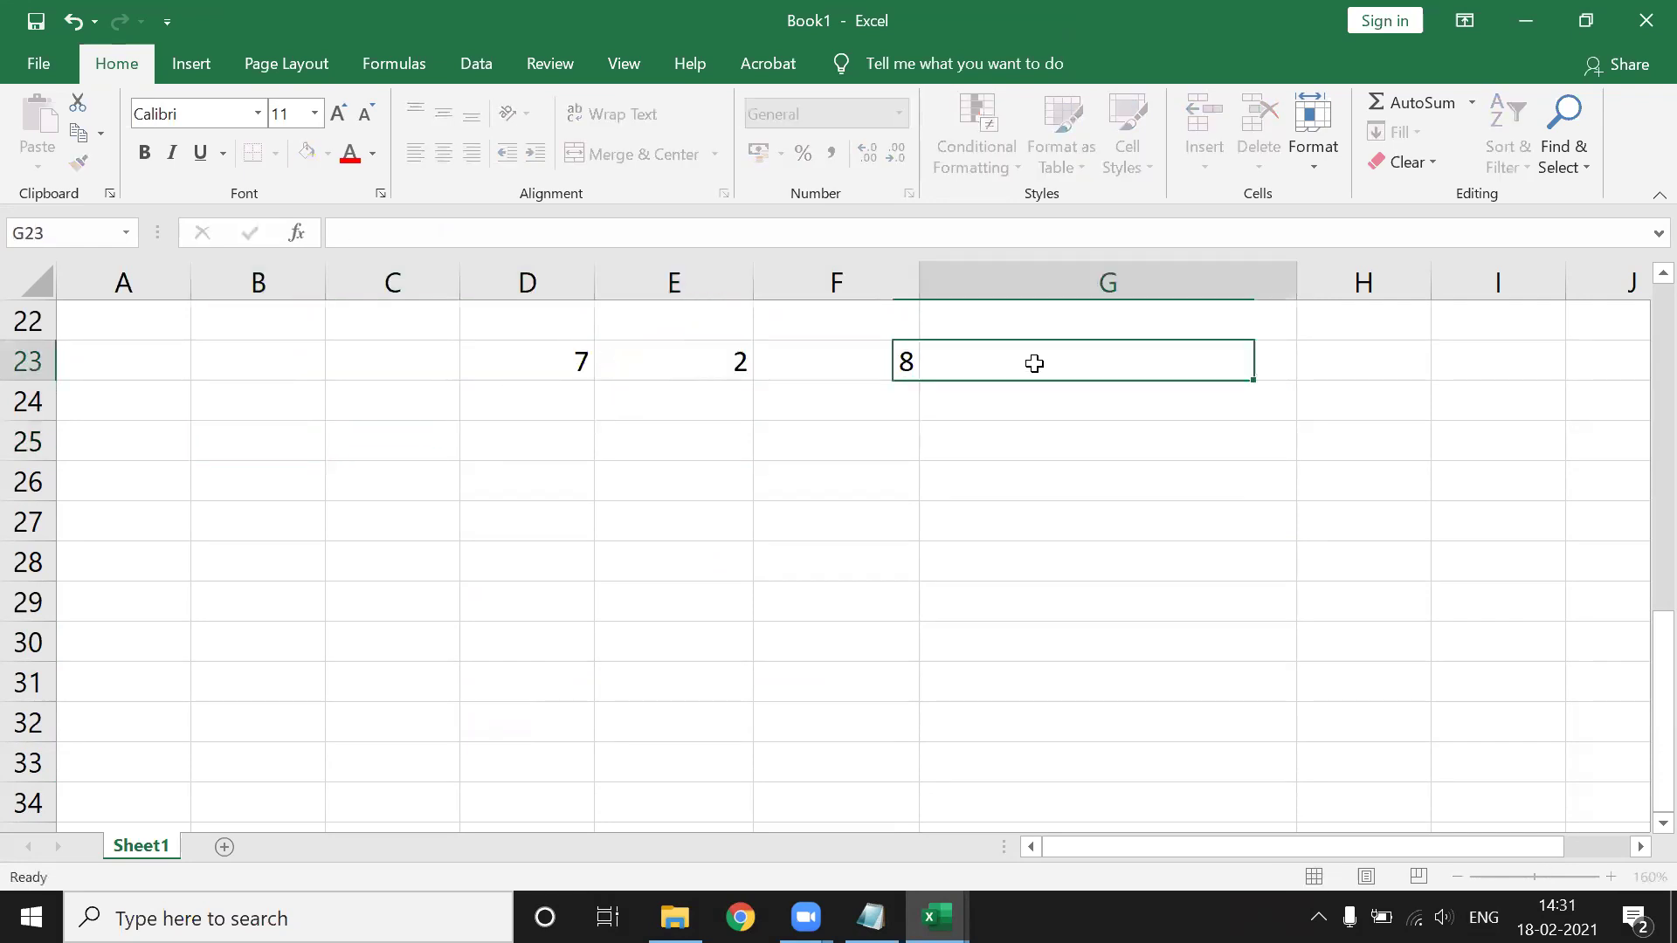
pyautogui.write('=')
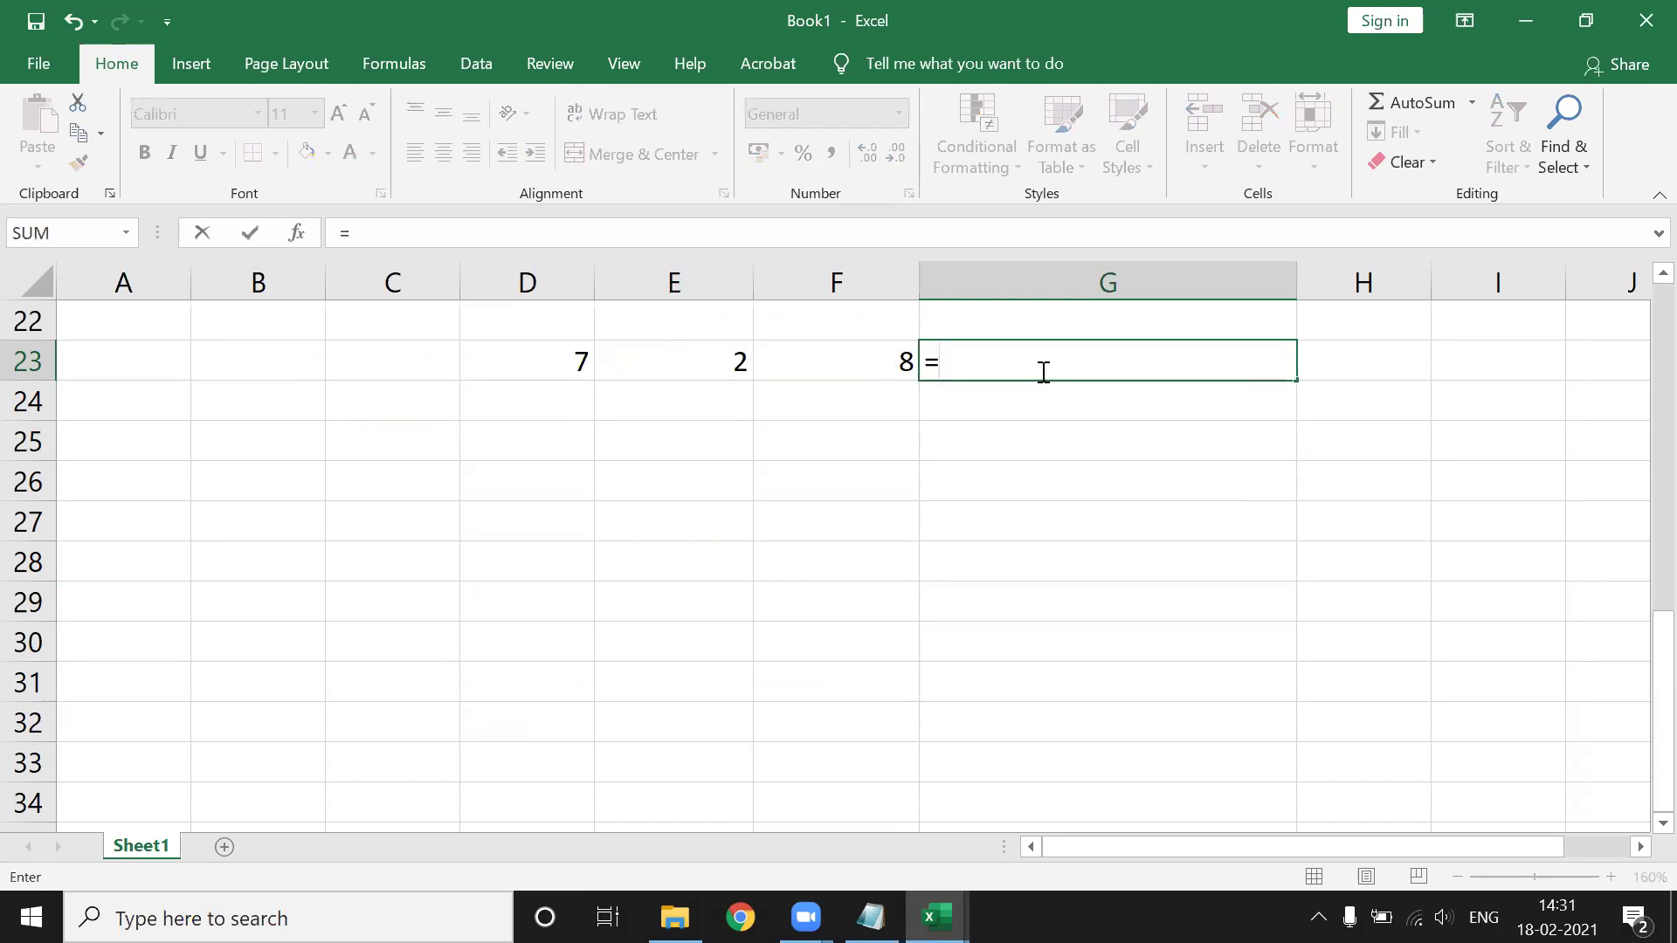
pyautogui.write('PRO')
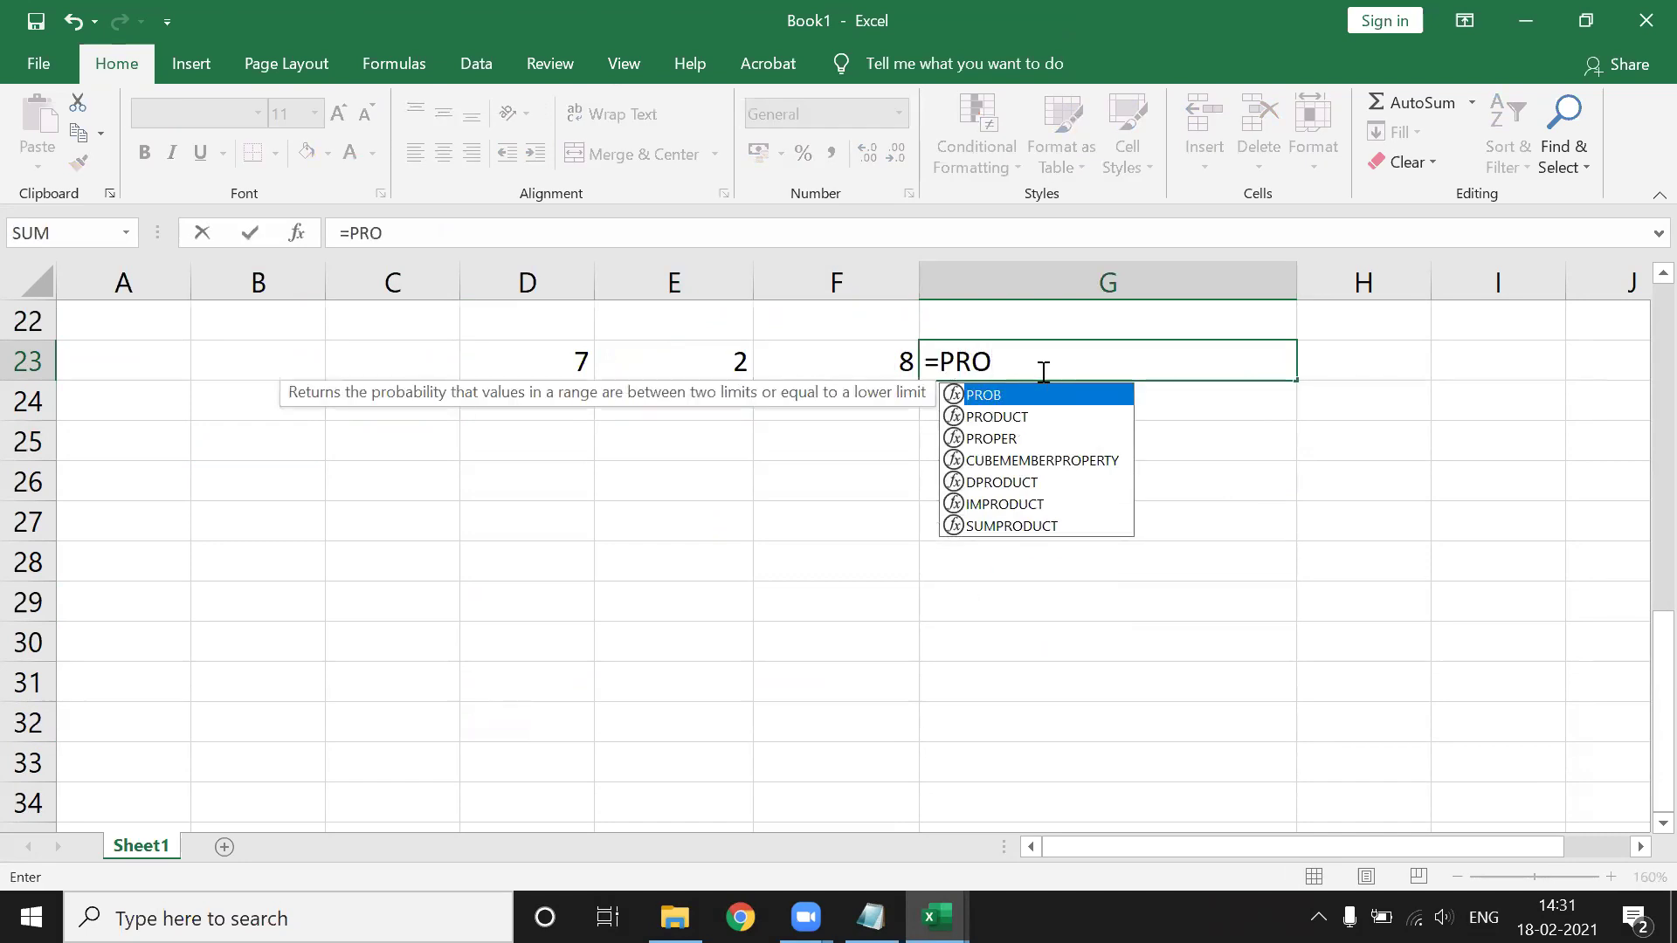
pyautogui.press('Down')
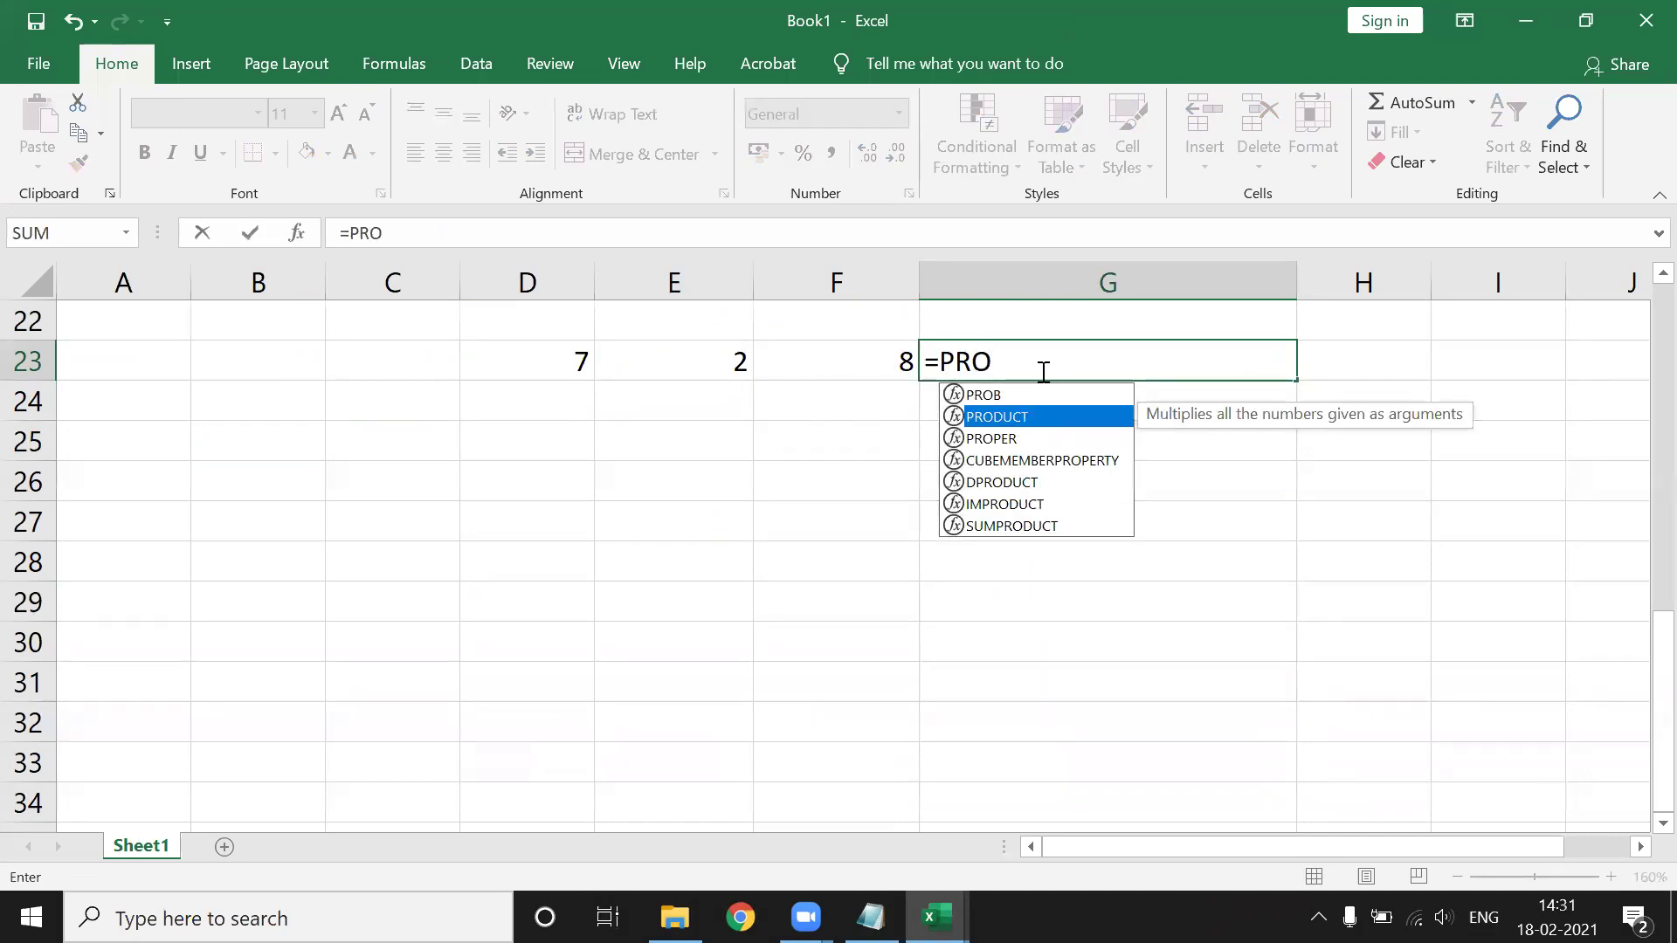
pyautogui.press('Tab')
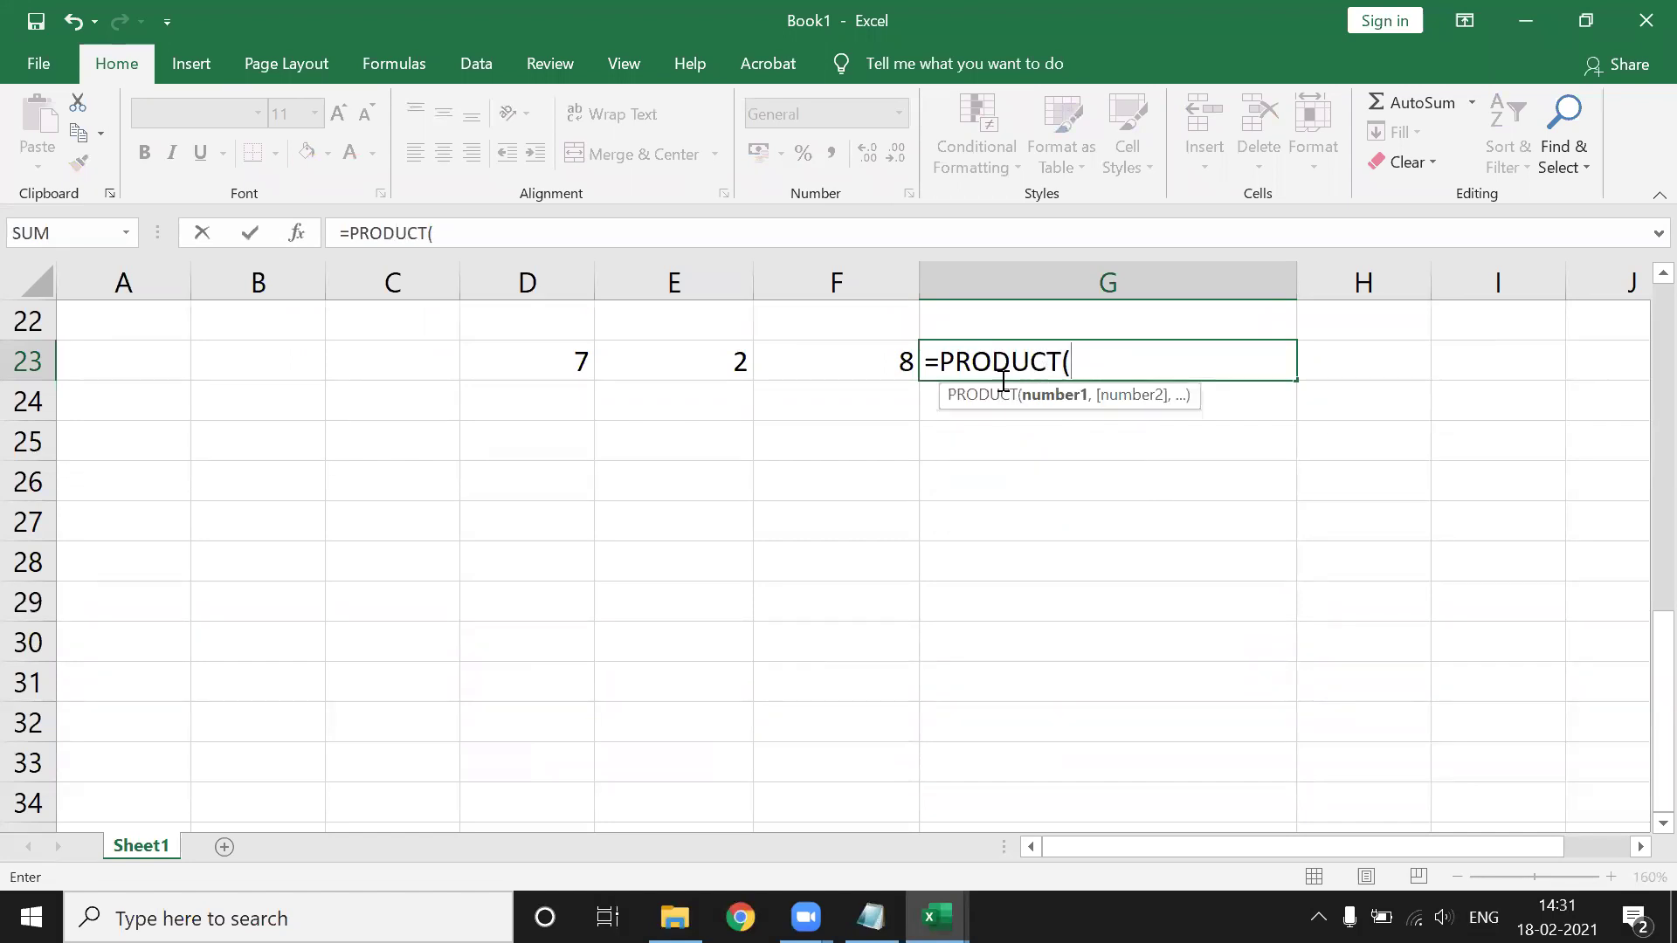
pyautogui.click(537, 363)
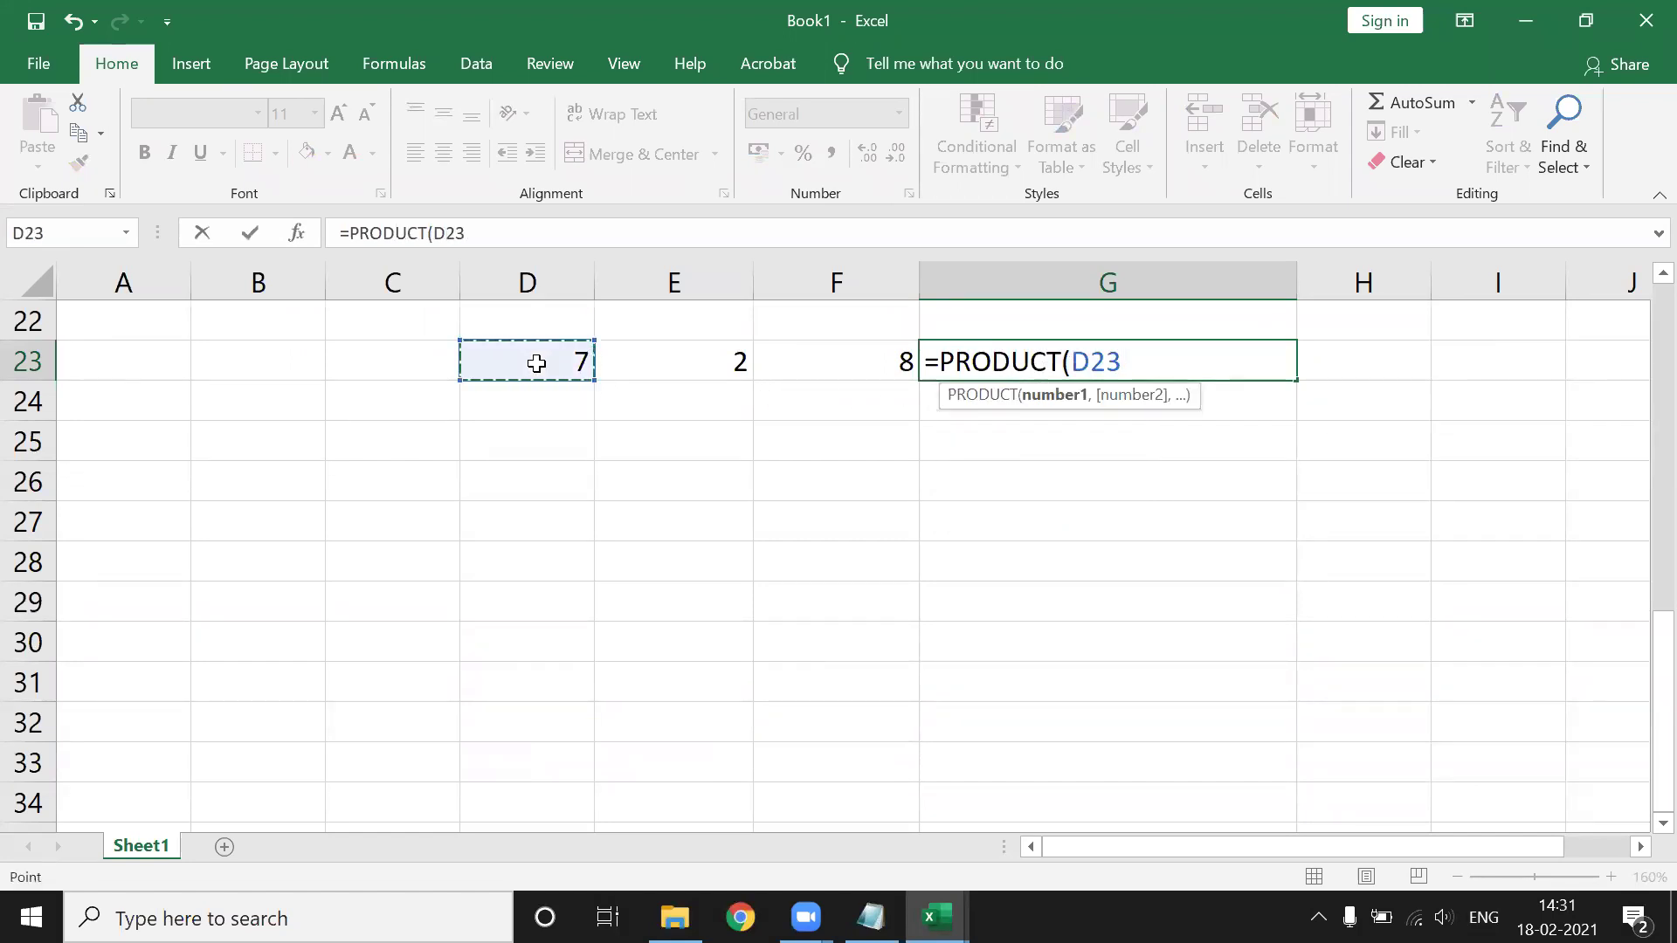
pyautogui.write(',')
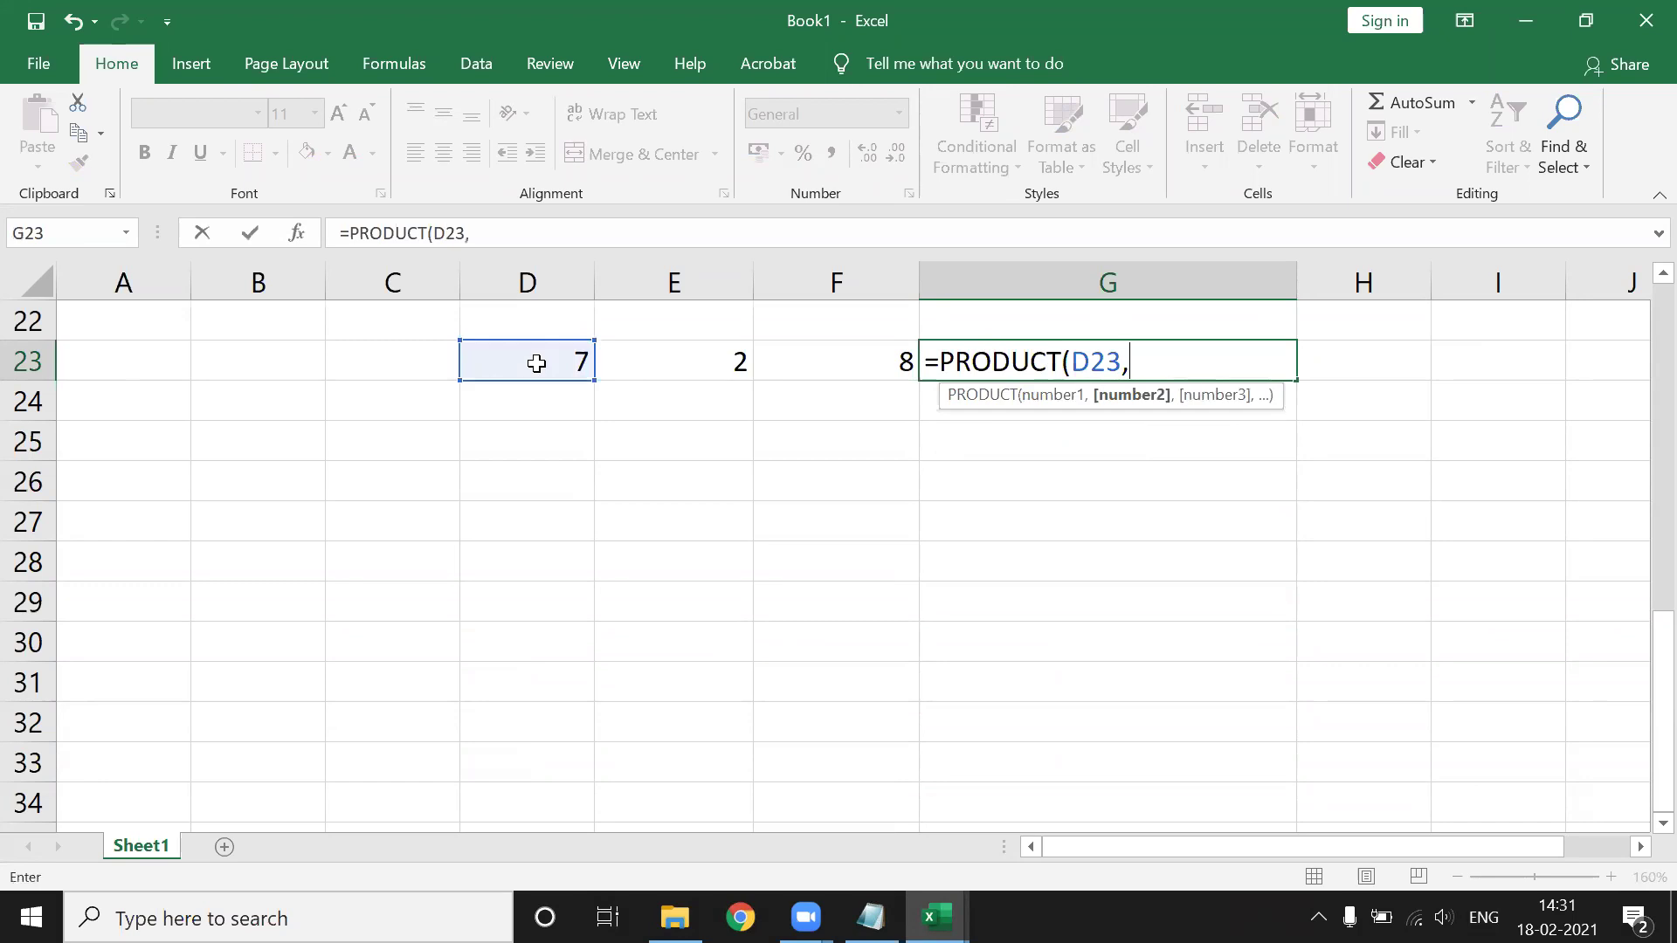
pyautogui.click(655, 374)
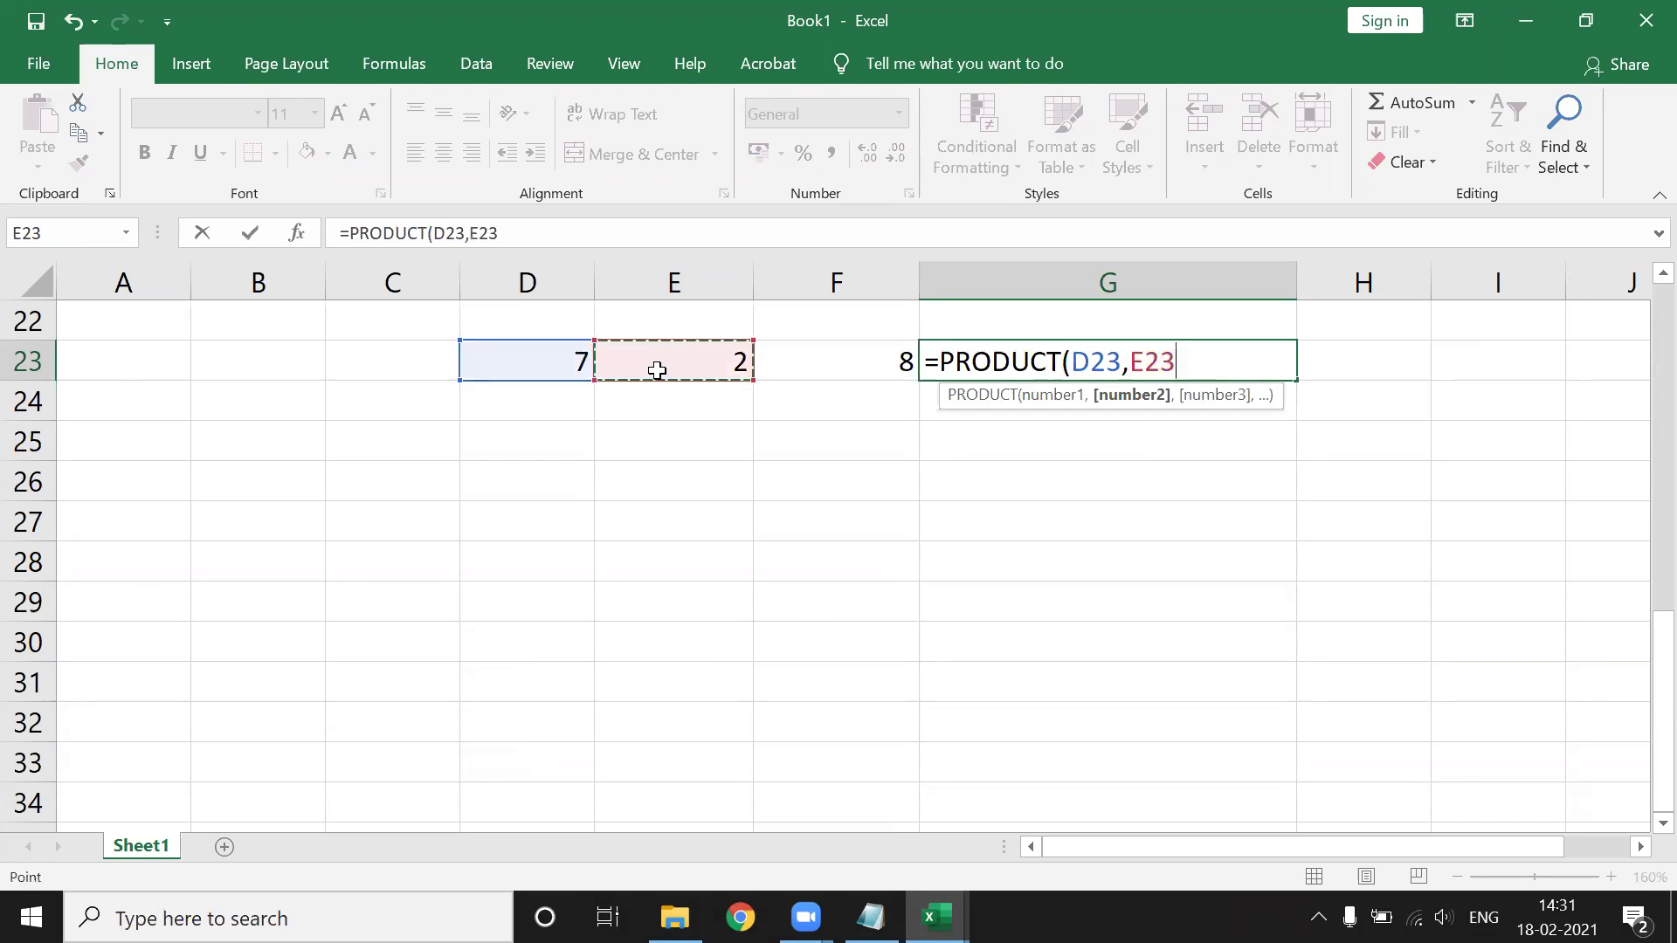
pyautogui.write(',')
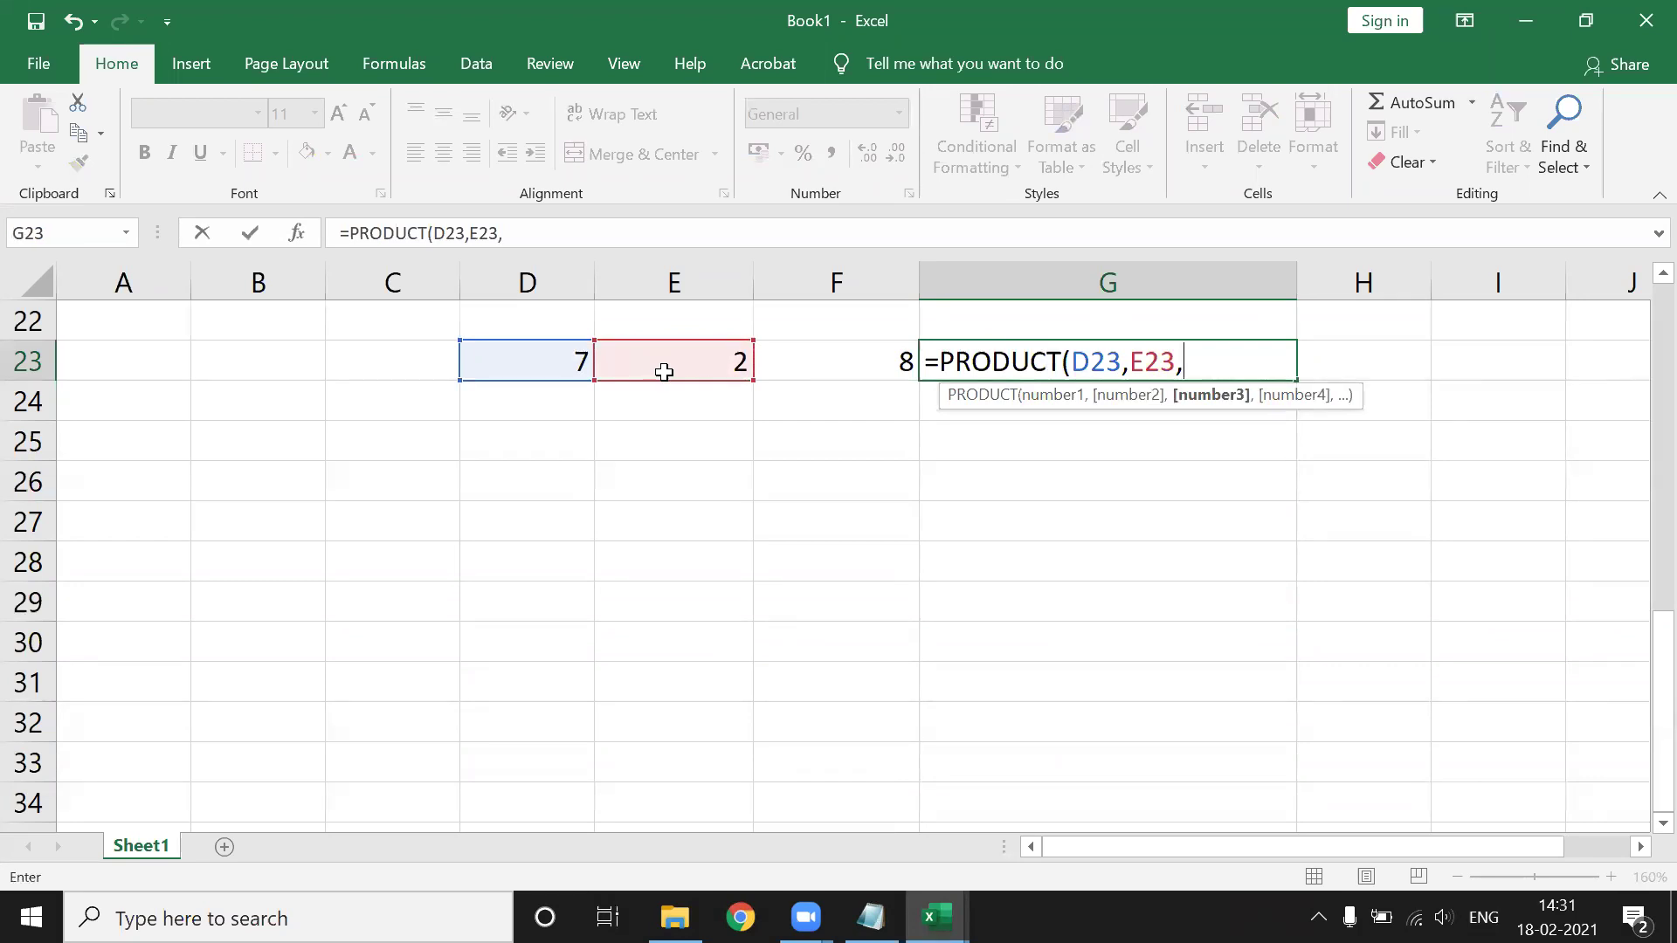
pyautogui.click(820, 357)
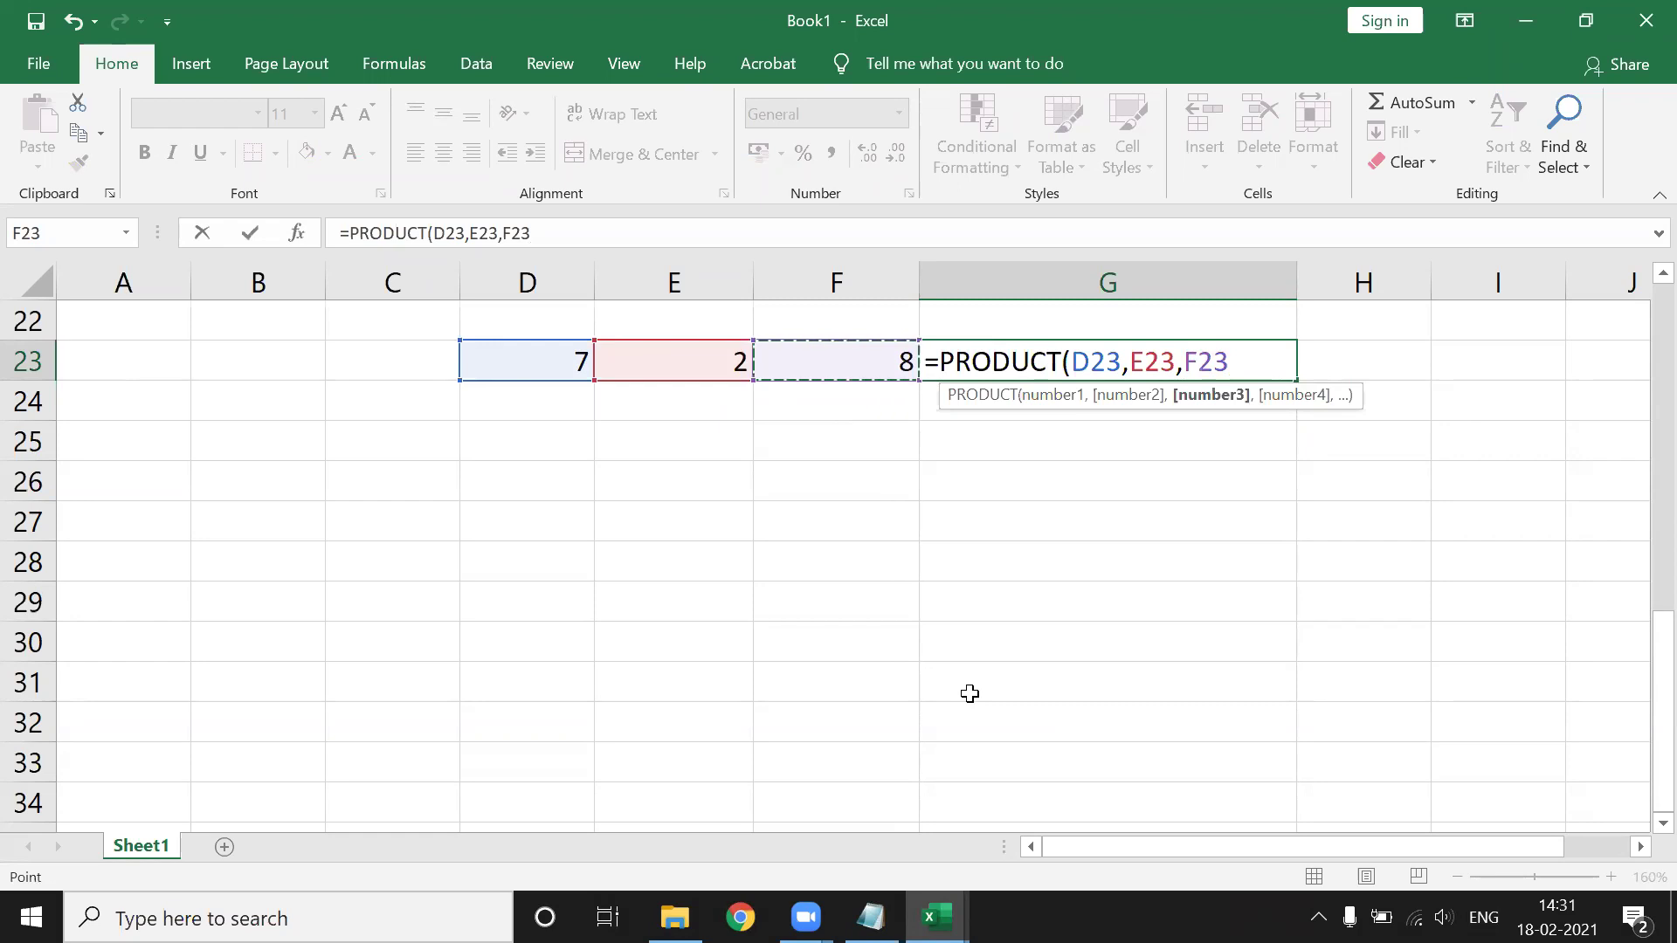
pyautogui.write(')')
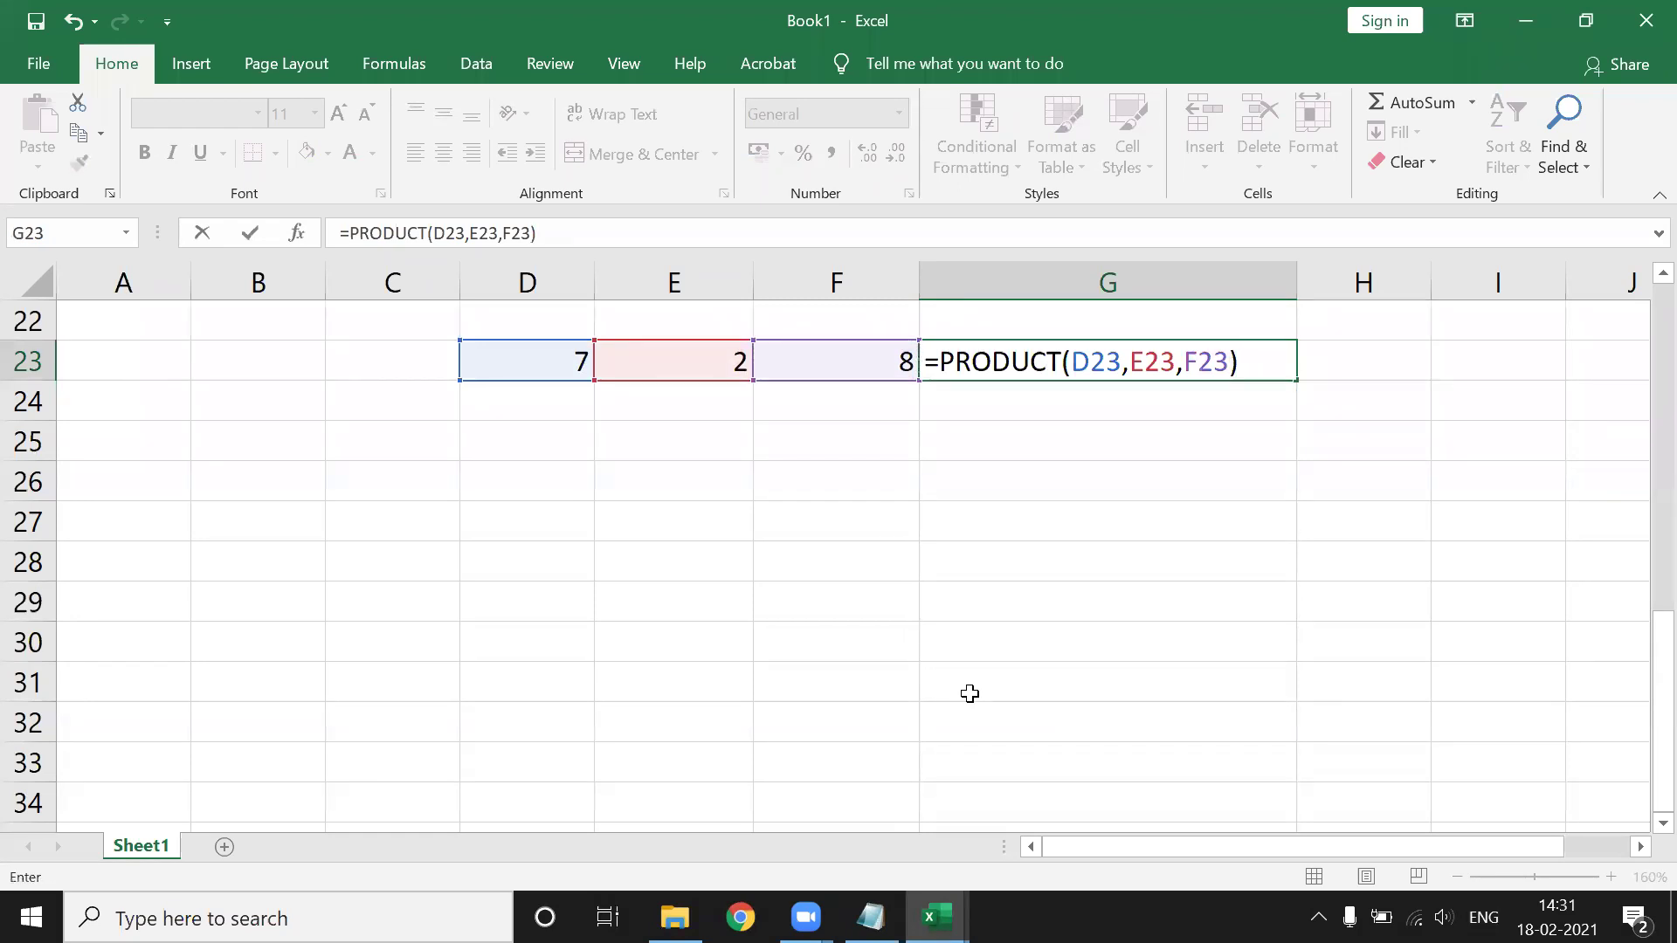
pyautogui.press('BackSpace')
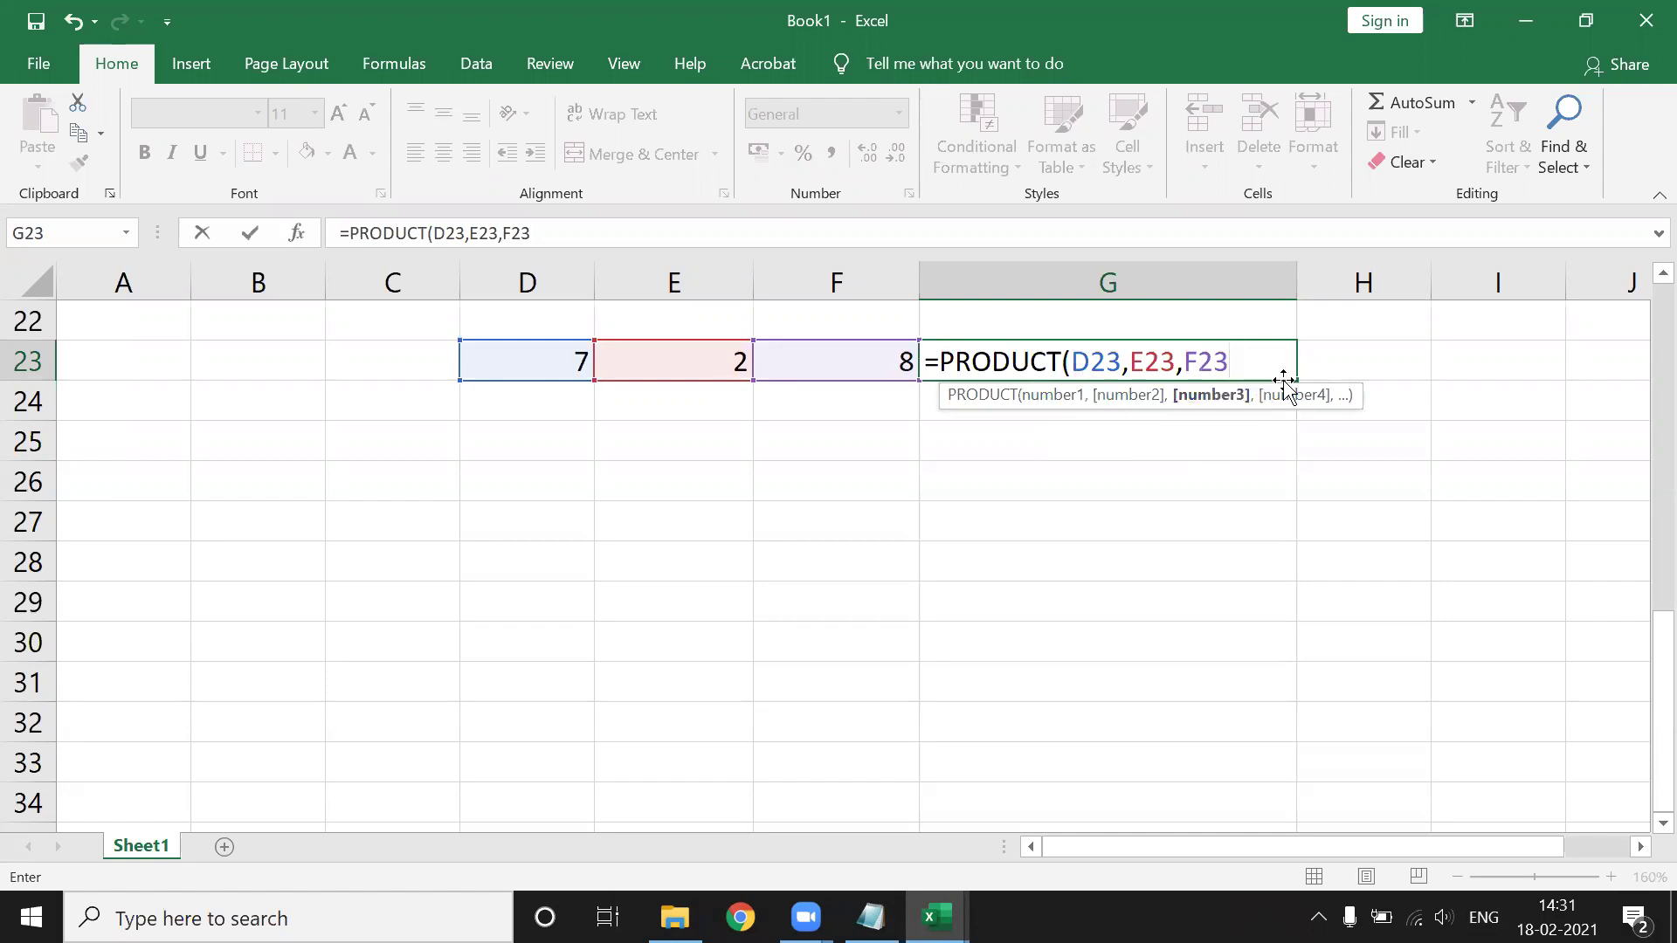
# Complete G23's formula as =PRODUCT(D23,E23,F23) so it returns 112.
pyautogui.write(',')
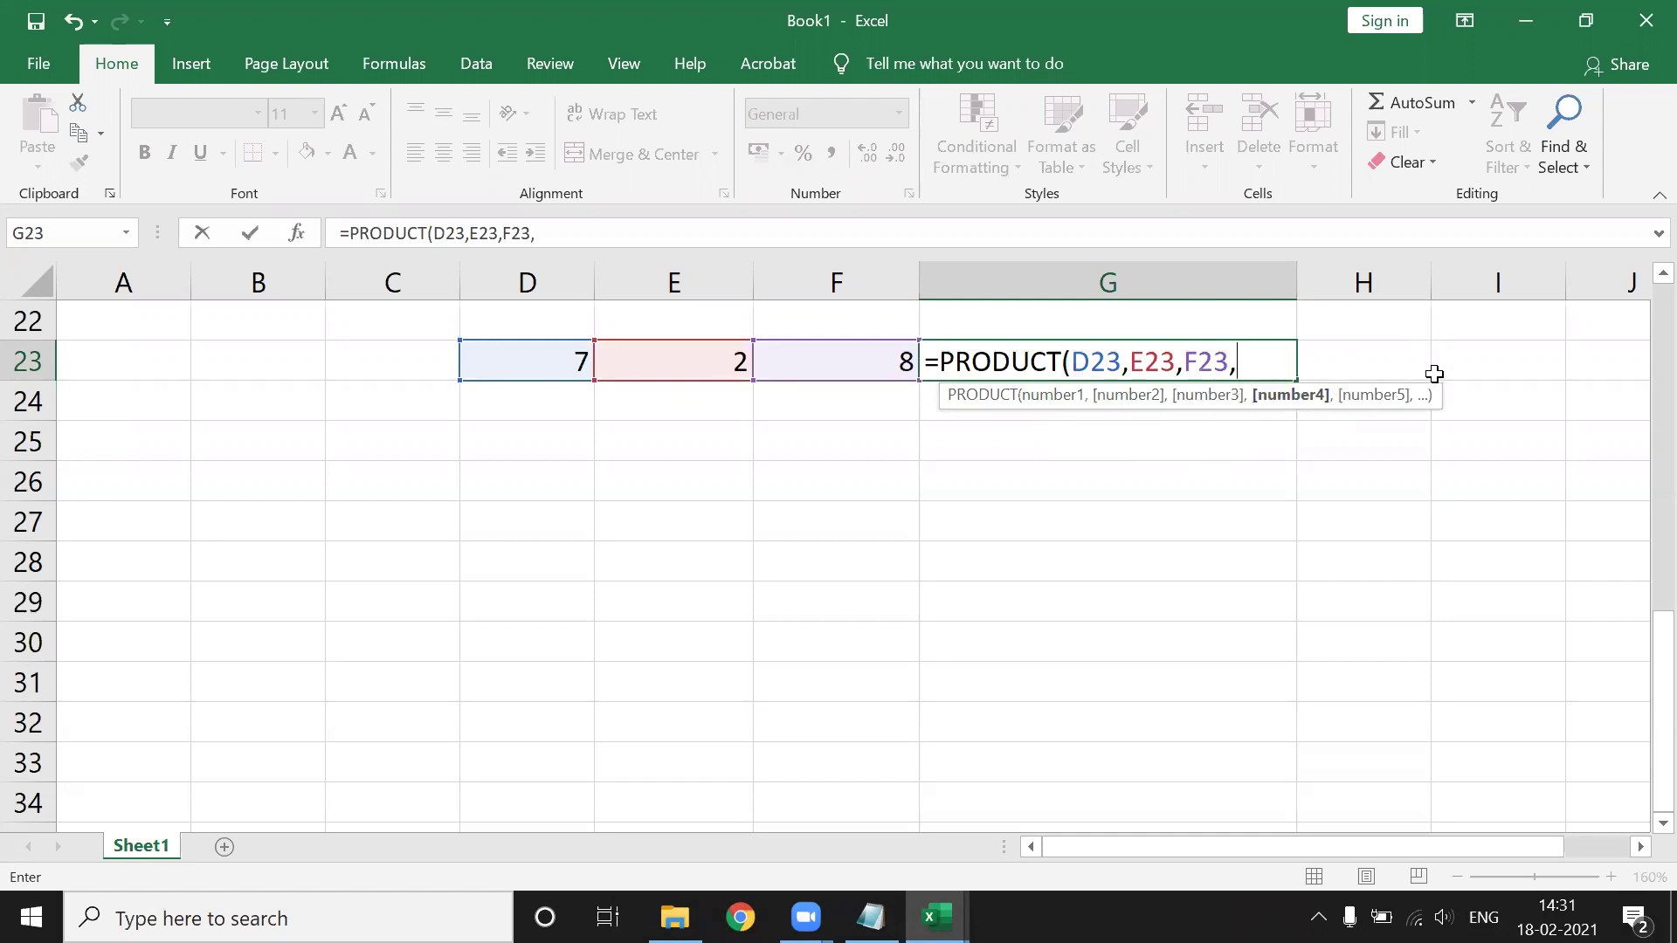
pyautogui.press('BackSpace')
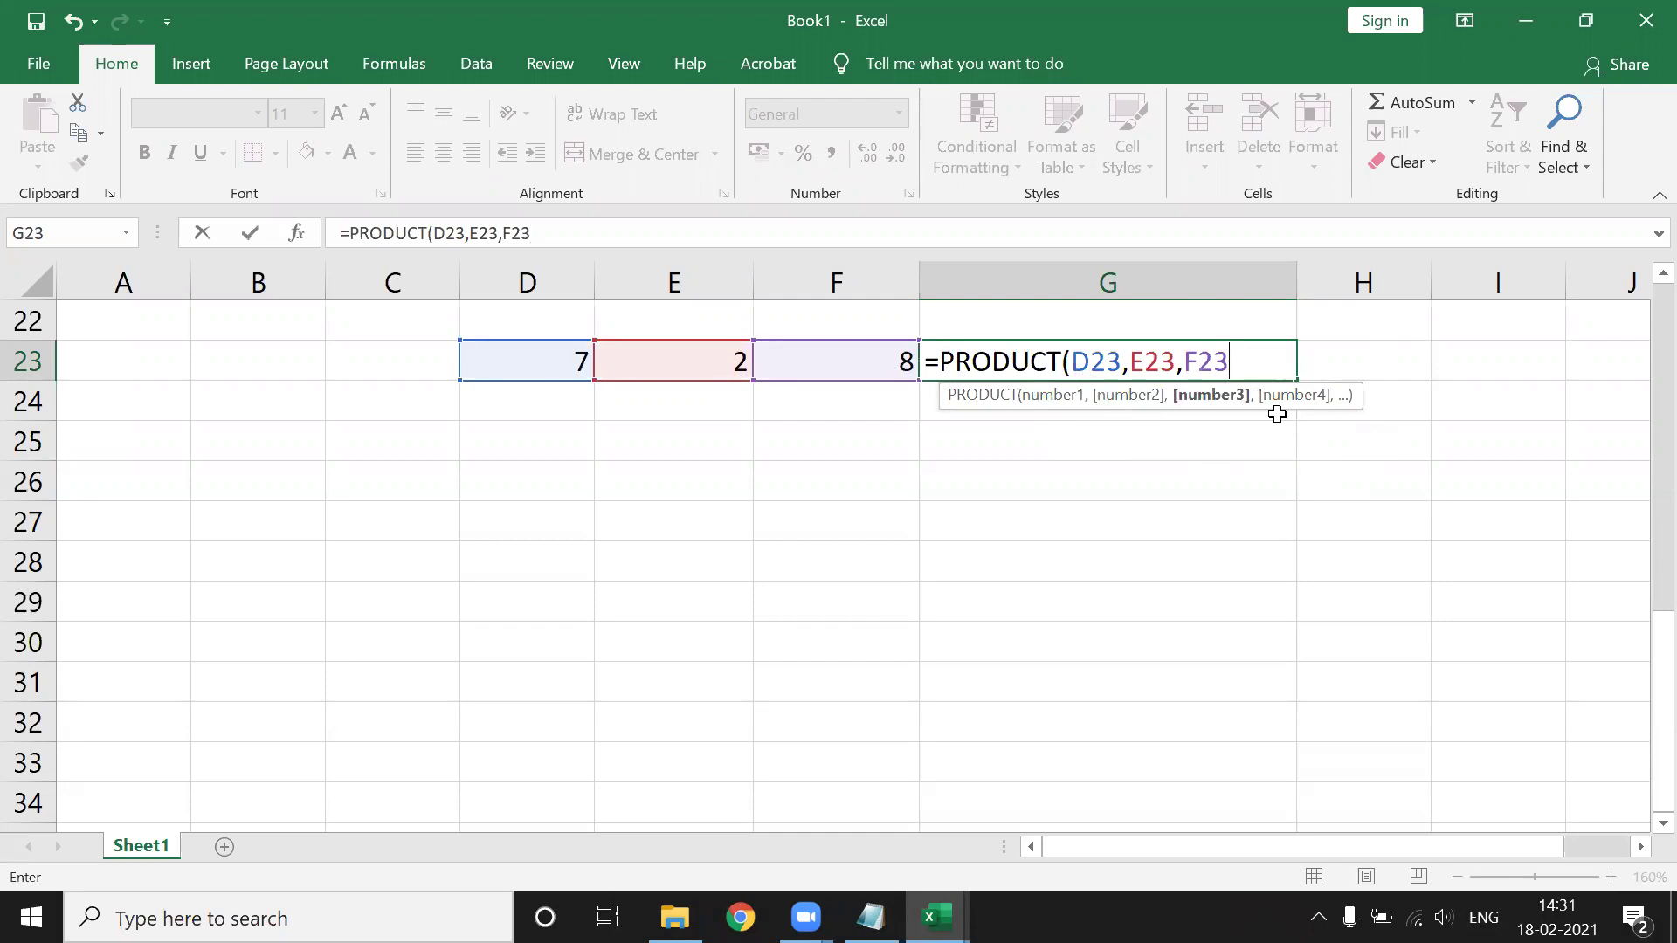
pyautogui.write(')')
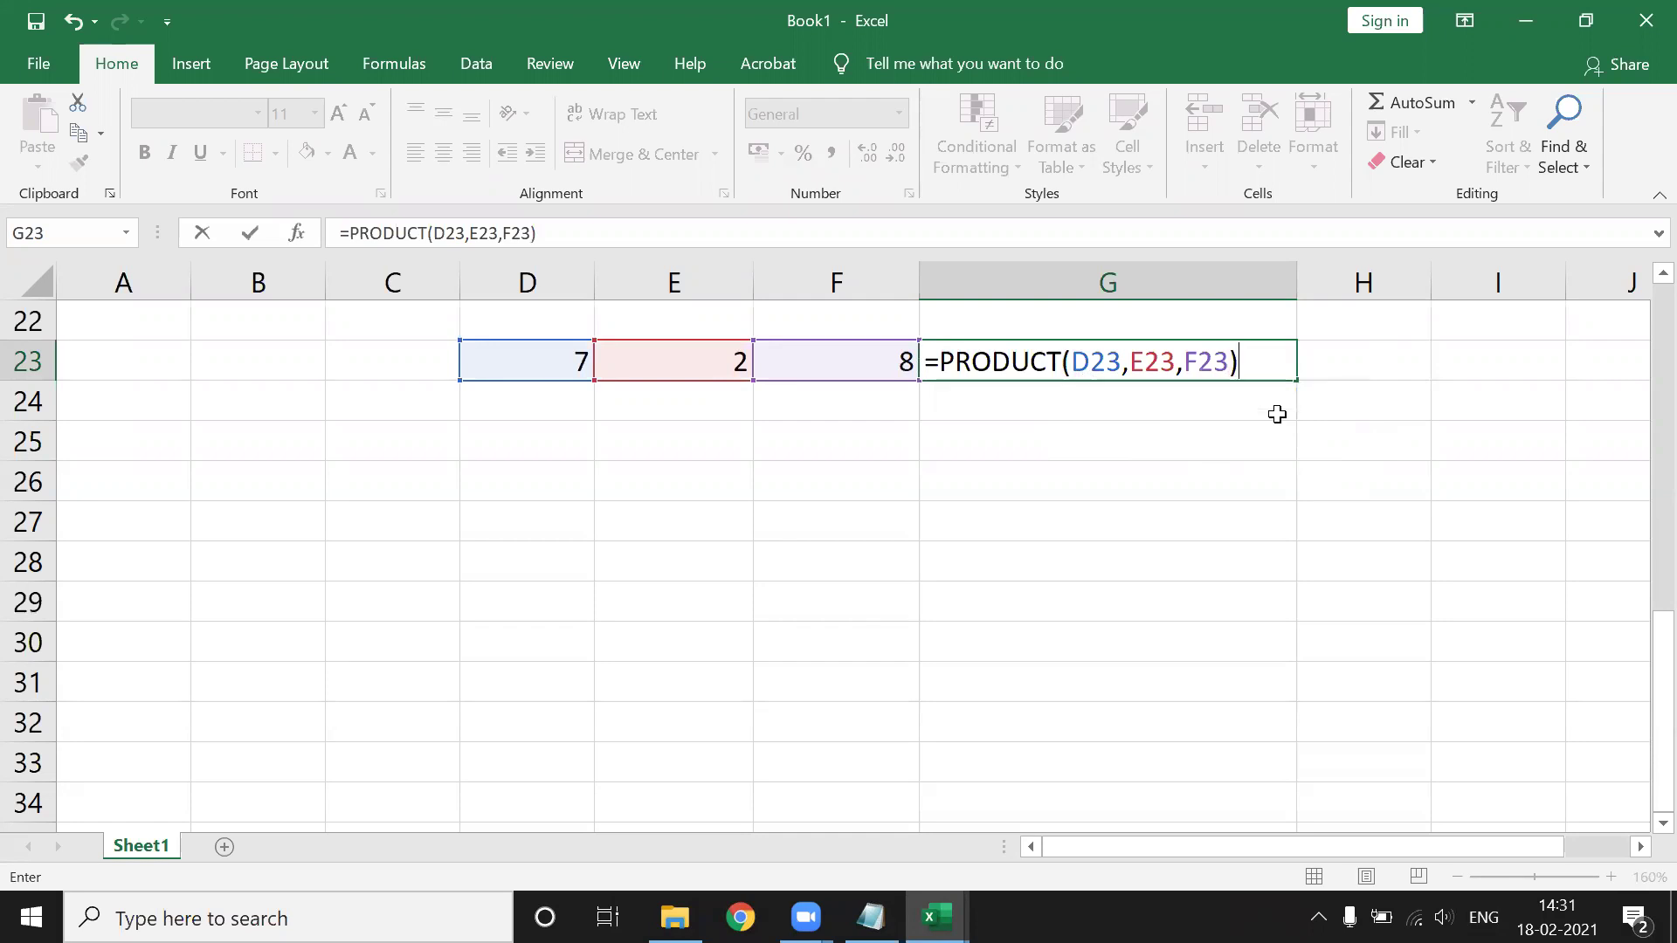
pyautogui.press('Return')
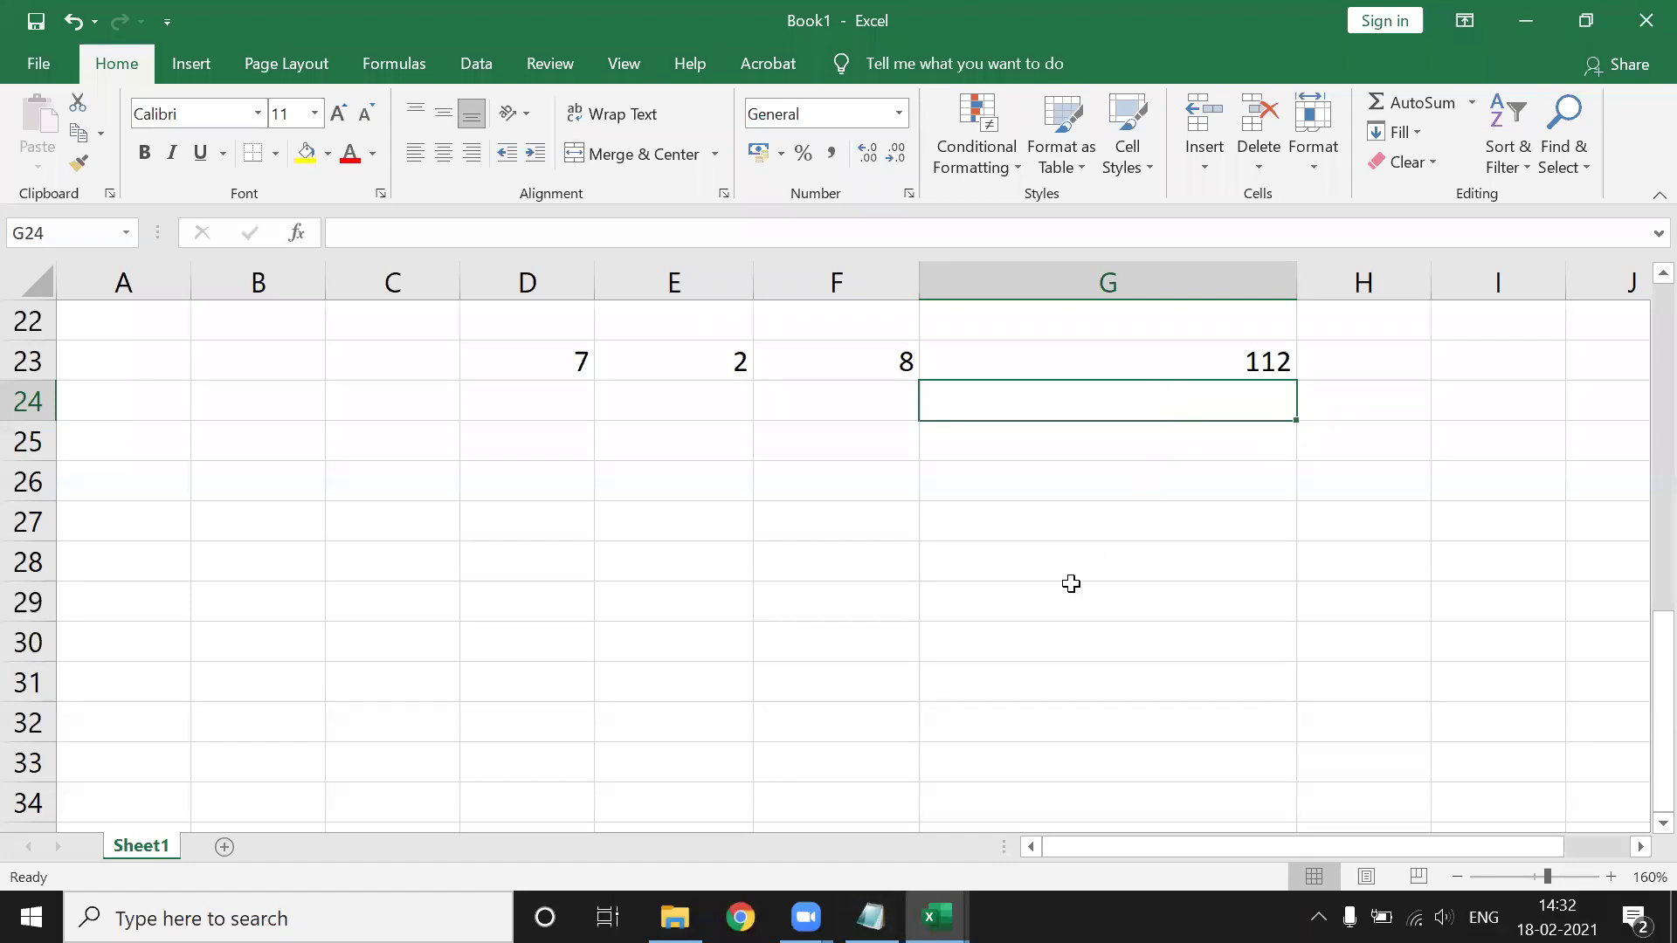
# Review the Notepad list of math functions, highlighting the max and min entries.
pyautogui.click(870, 915)
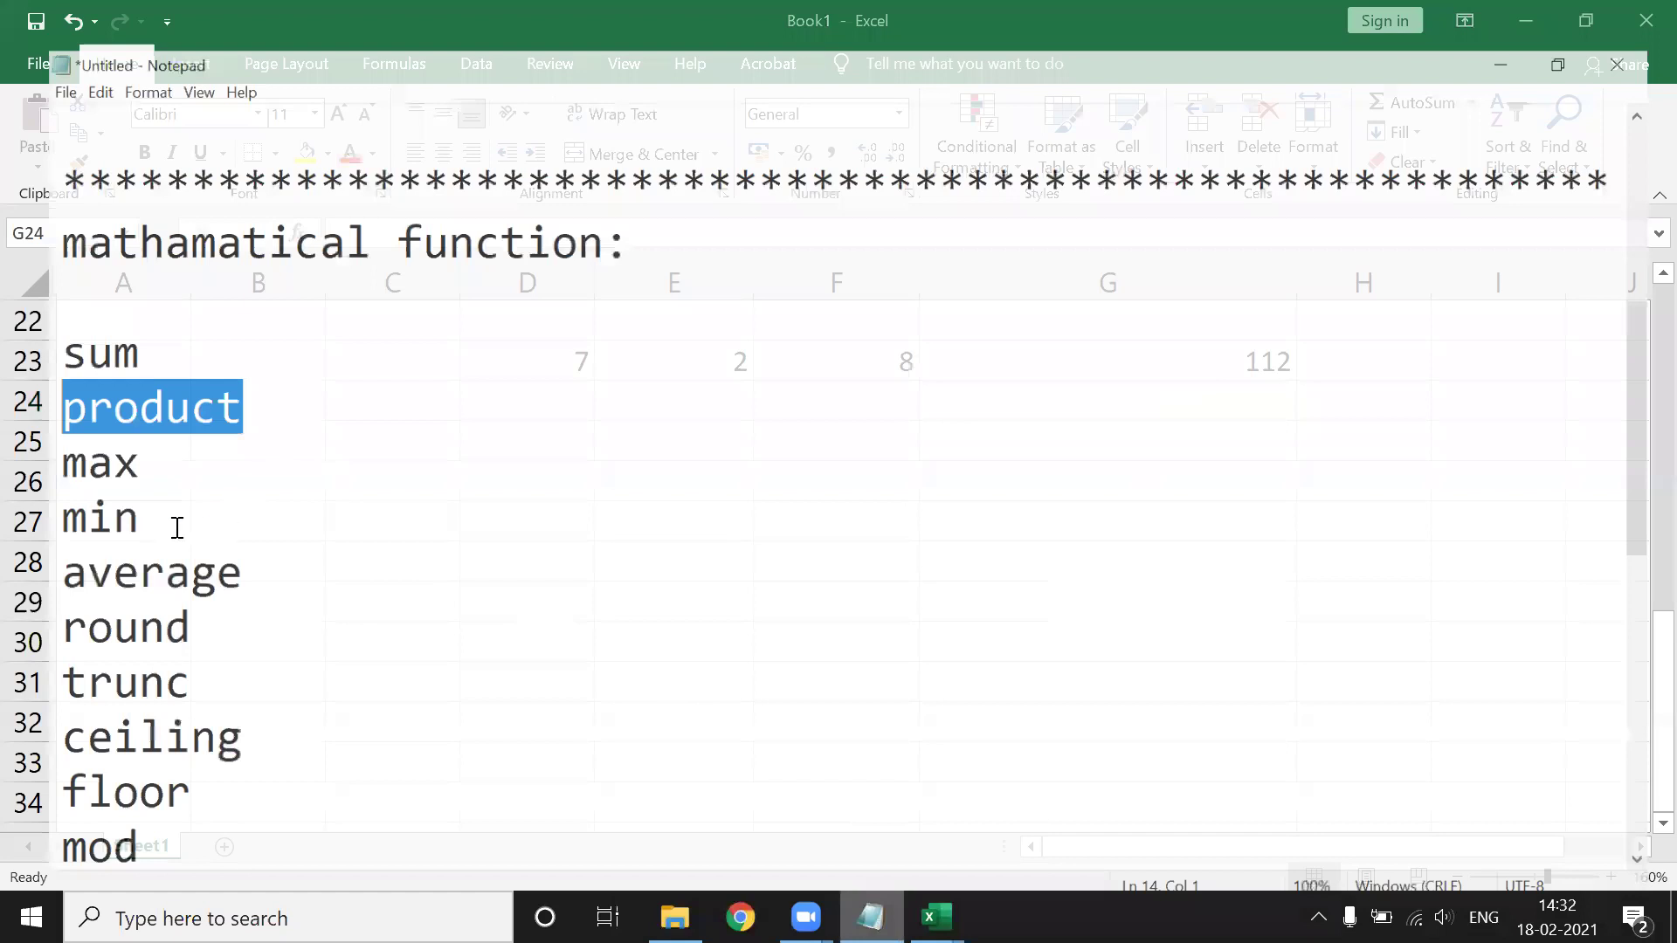
pyautogui.moveTo(98, 437); pyautogui.dragTo(14, 436)
pyautogui.moveTo(100, 494); pyautogui.dragTo(22, 478)
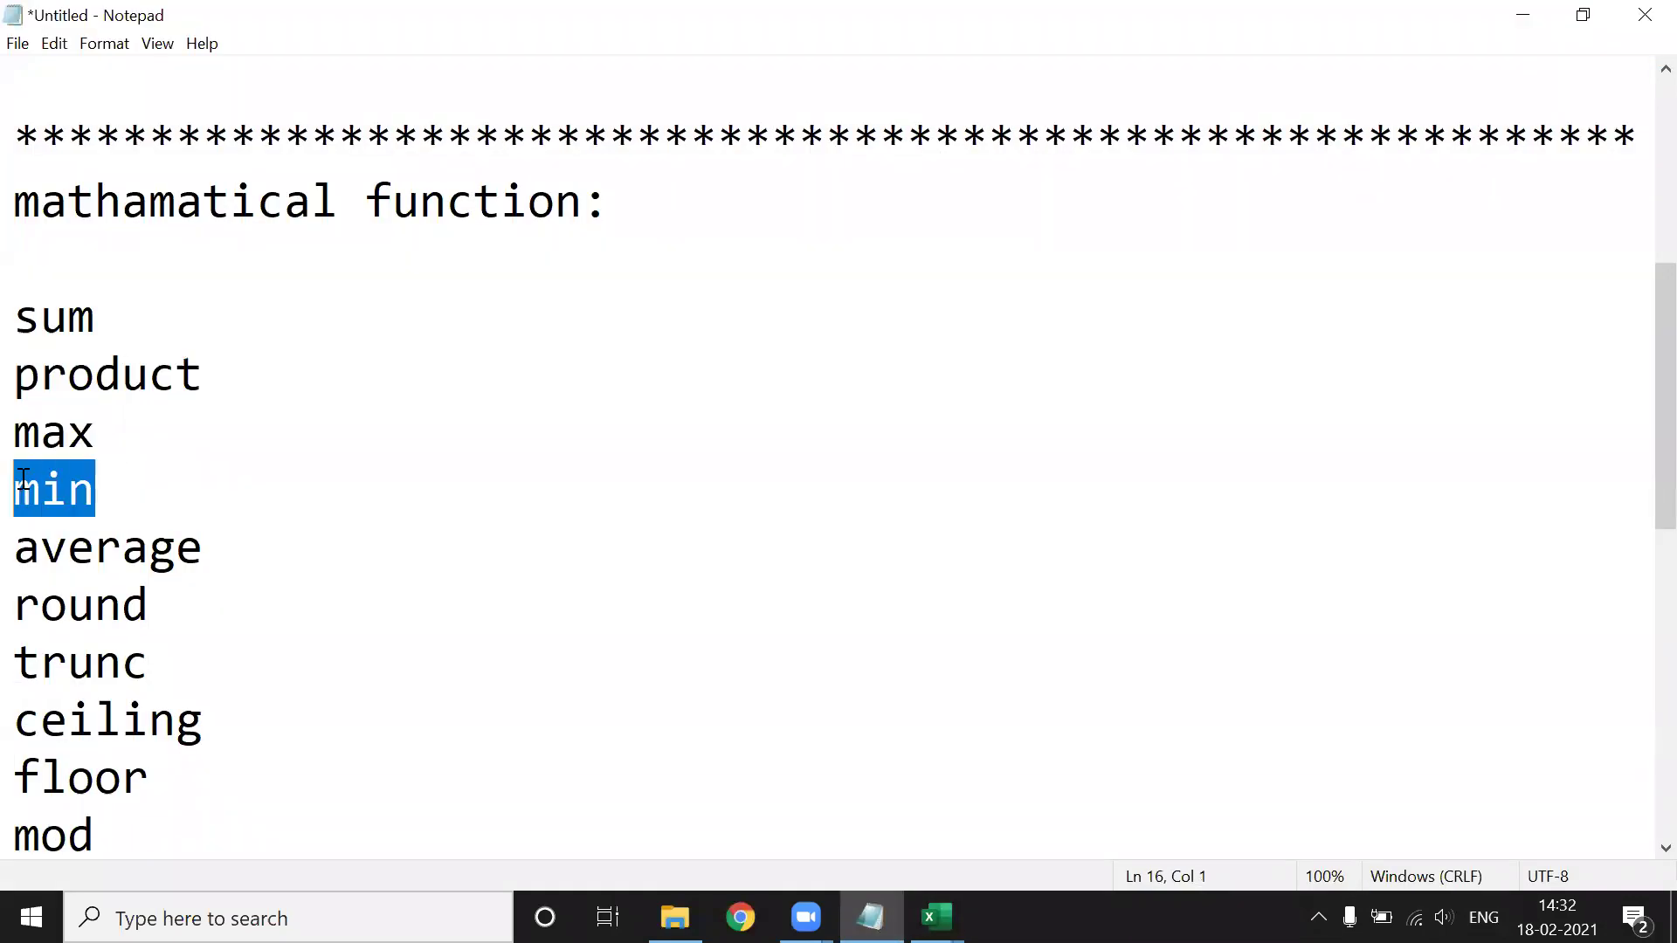
pyautogui.click(124, 587)
pyautogui.scroll(3, 516, 642)
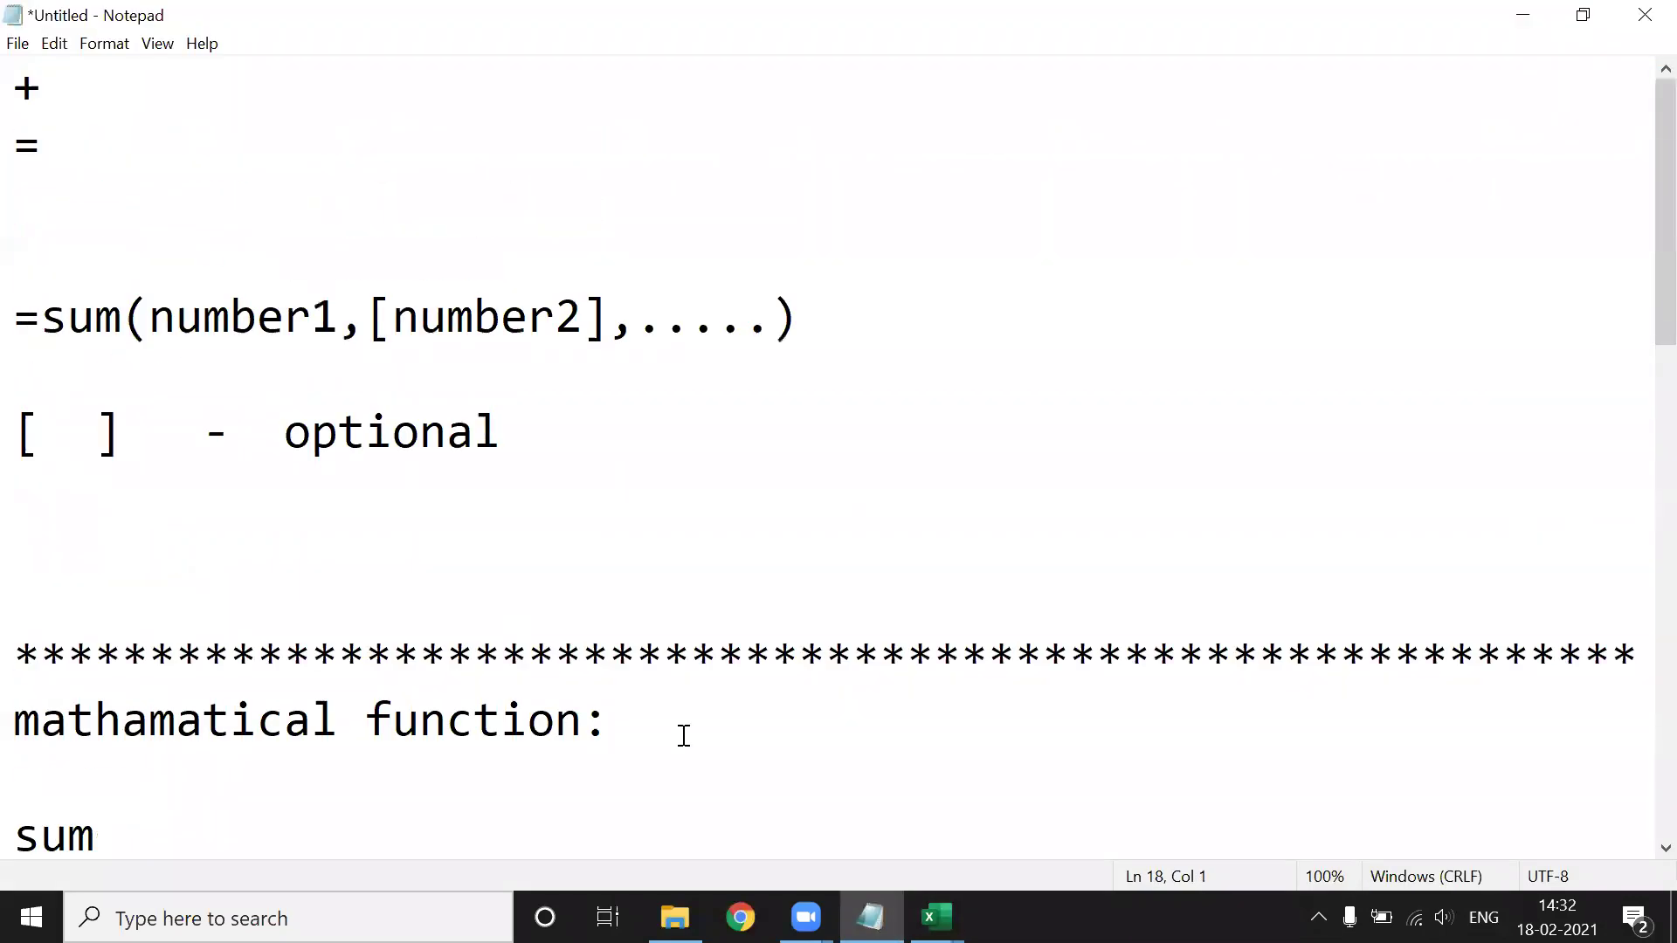
pyautogui.scroll(-5, 684, 633)
pyautogui.scroll(1, 689, 648)
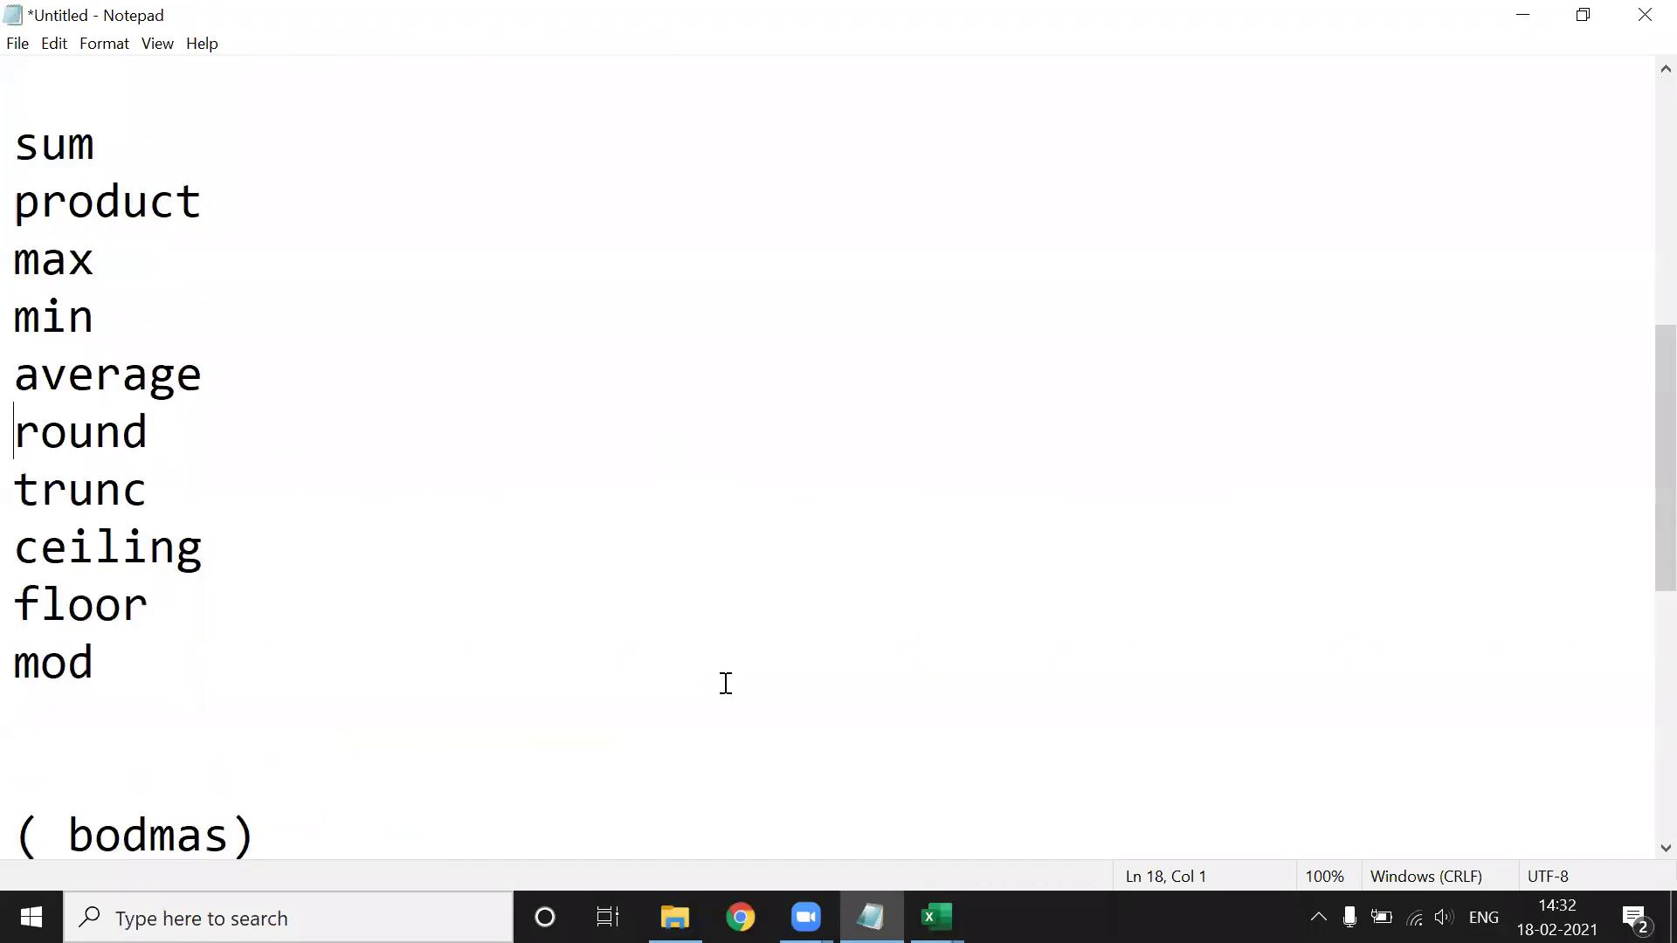
pyautogui.click(936, 917)
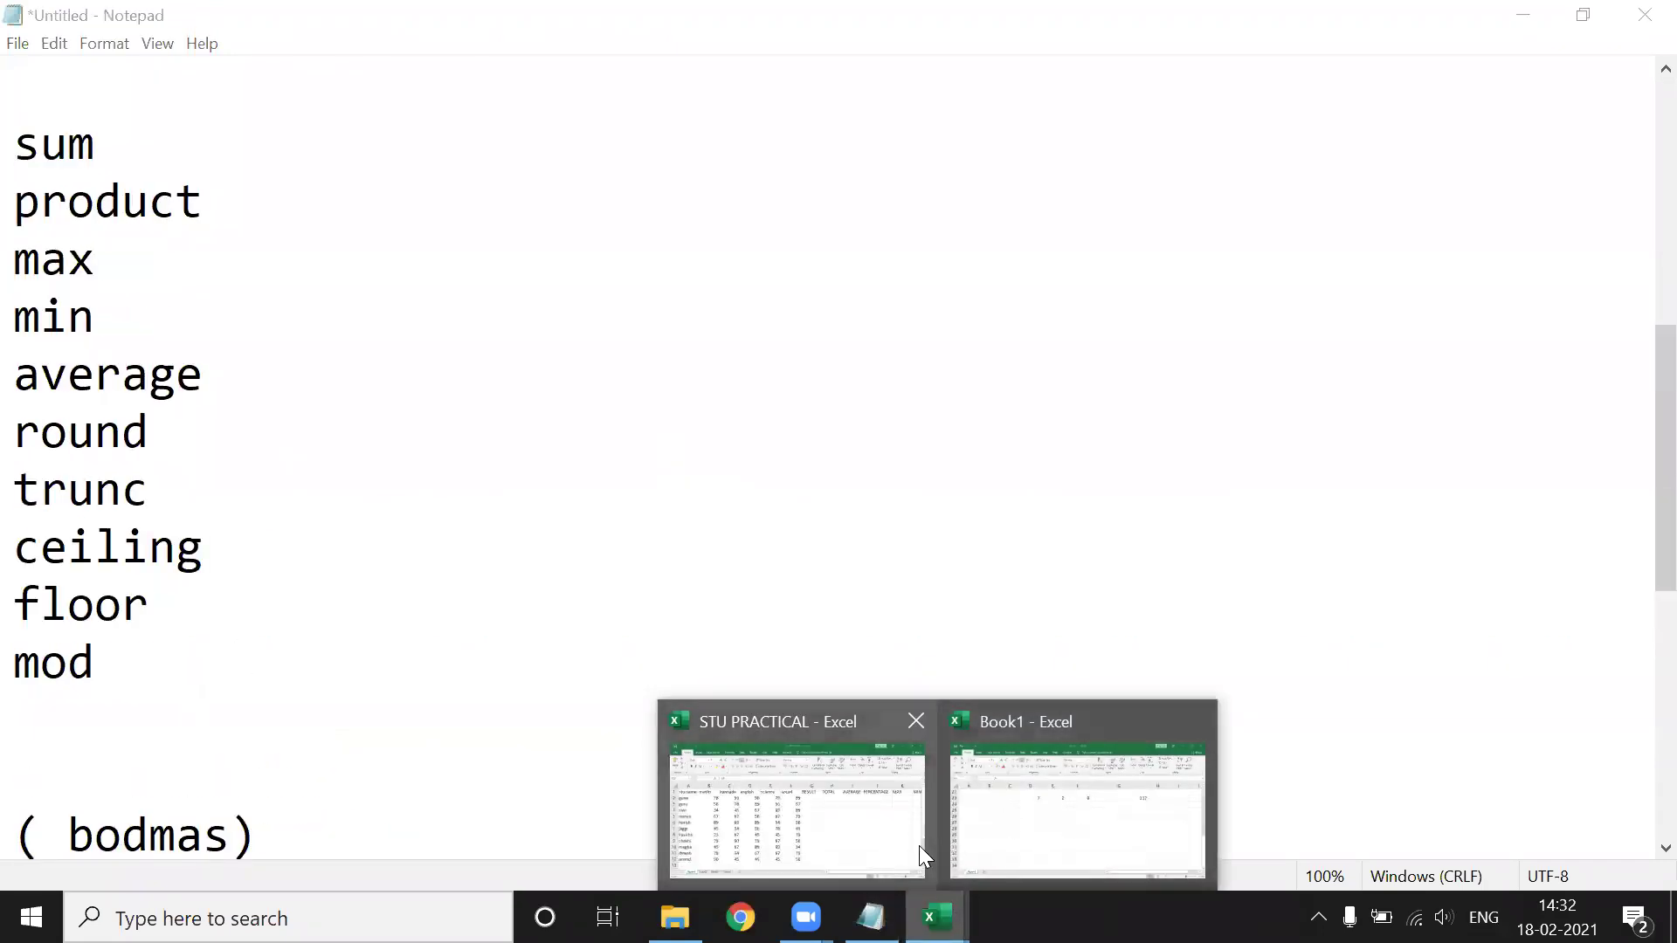
# Select the STU PRACTICAL marks range A1:F12, then move over to Book1.
pyautogui.click(885, 847)
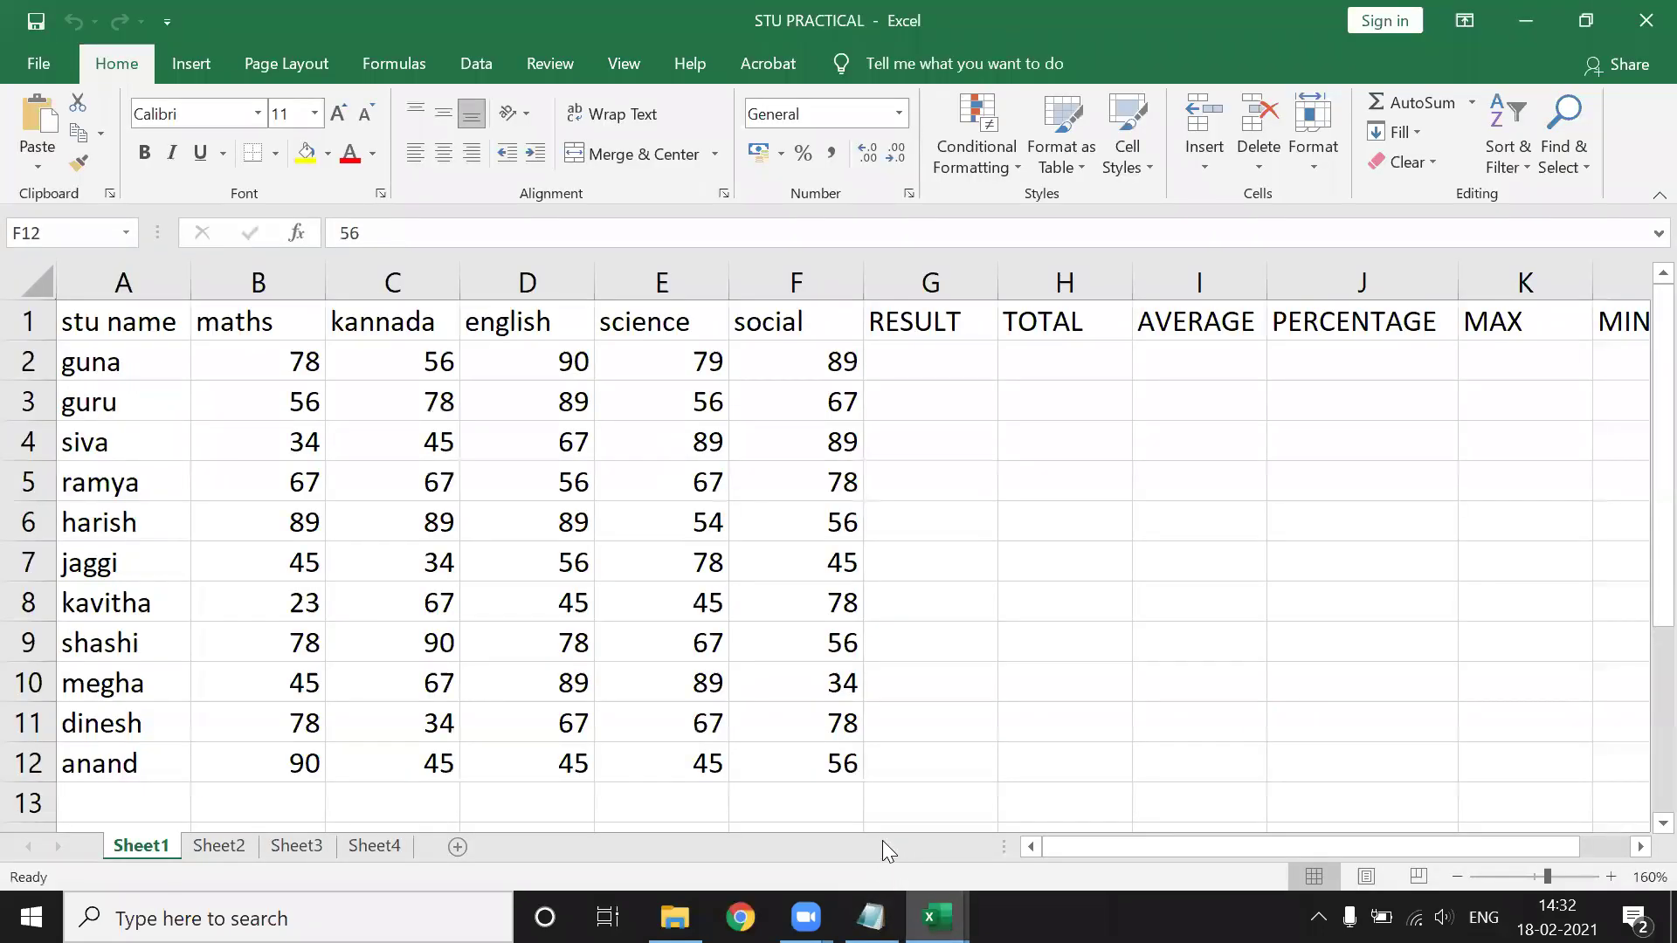
pyautogui.hotkey('ctrl', 'shift', 'Home')
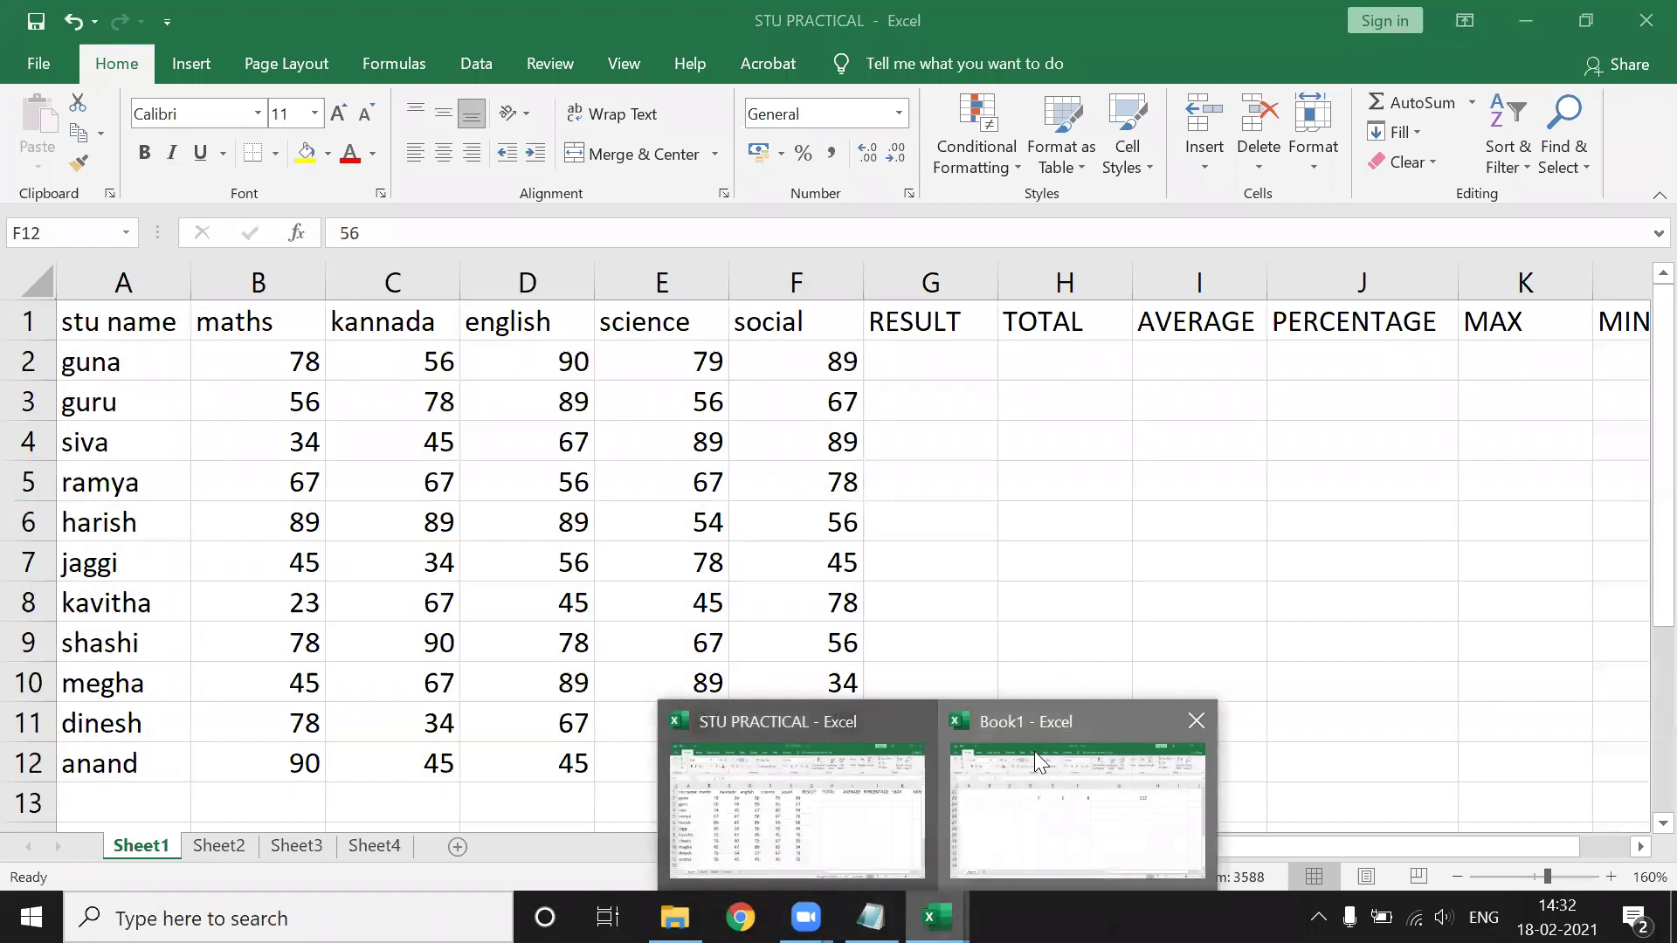
pyautogui.click(1037, 761)
pyautogui.scroll(7, 1123, 799)
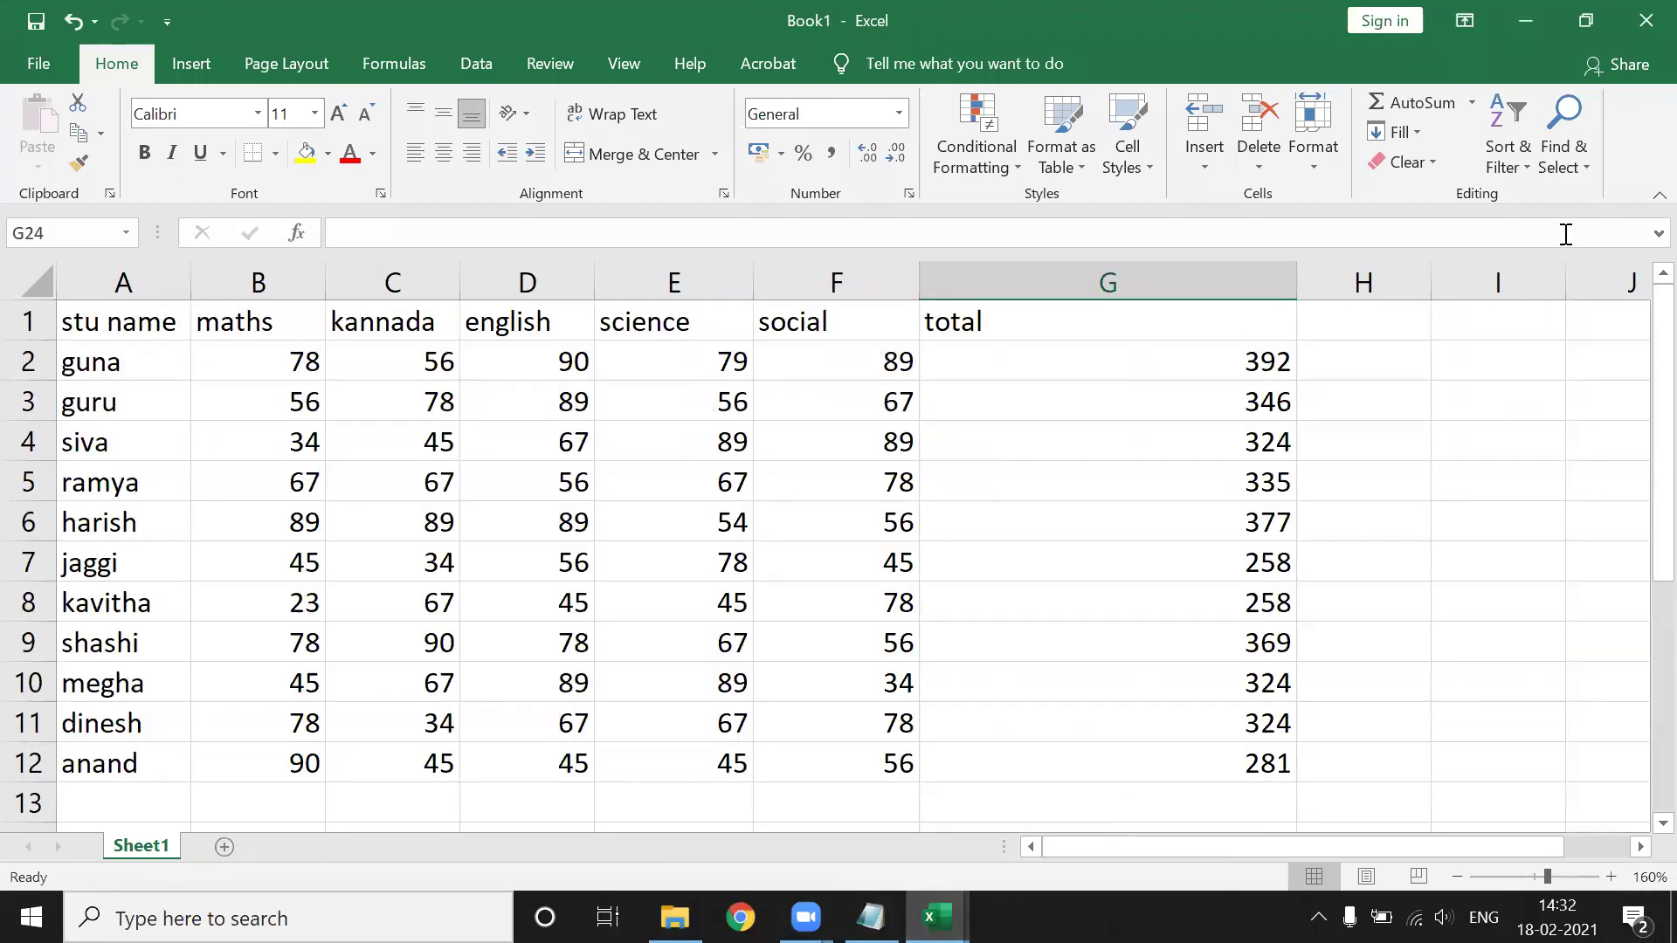
pyautogui.middleClick(1154, 510)
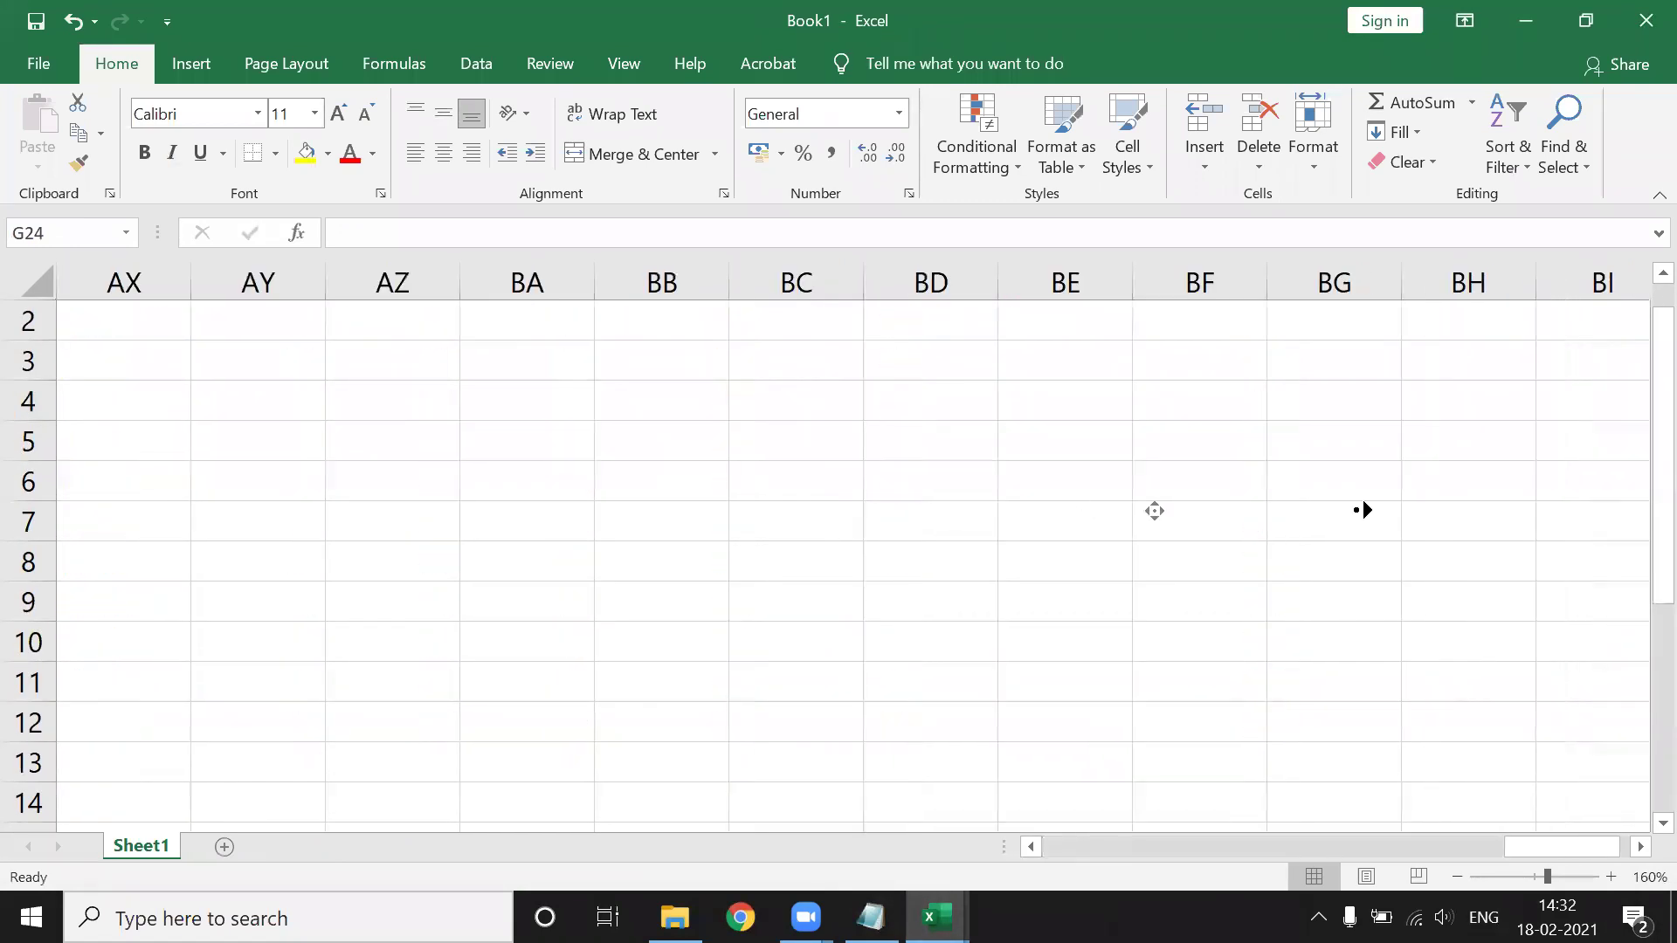
pyautogui.click(1301, 847)
pyautogui.moveTo(1589, 845); pyautogui.dragTo(1095, 892)
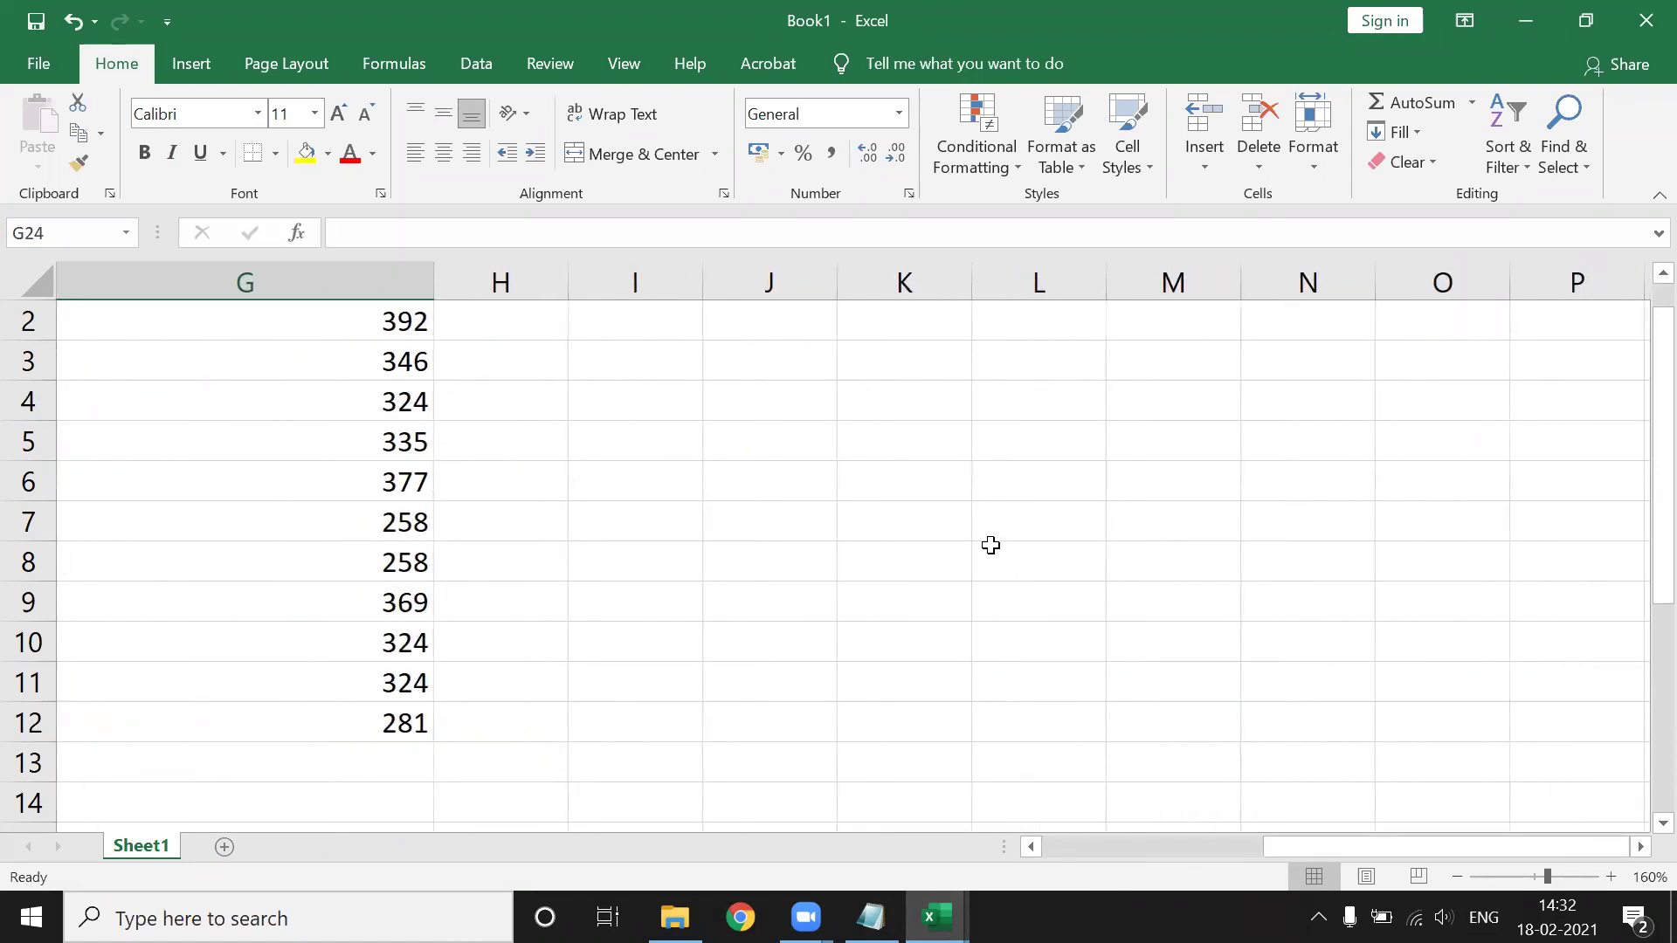
# Clear the STU PRACTICAL selection, then restore Book1 and scroll back to column A.
pyautogui.hotkey('alt', 'Tab')
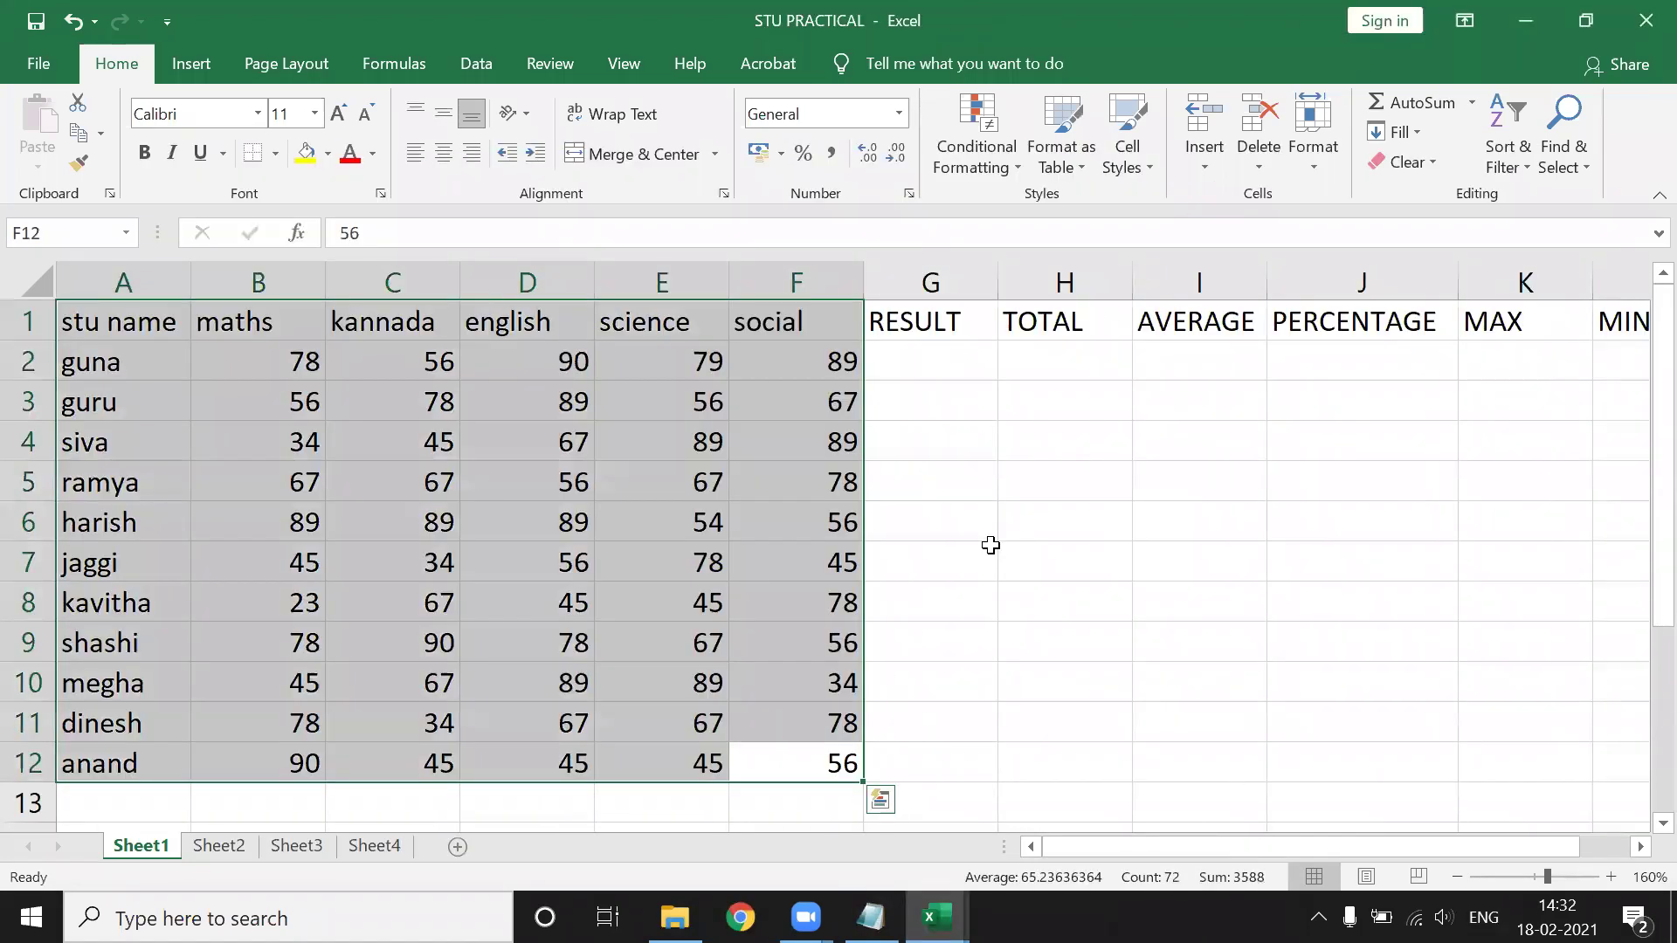
pyautogui.click(990, 545)
pyautogui.hotkey('alt', 'Tab')
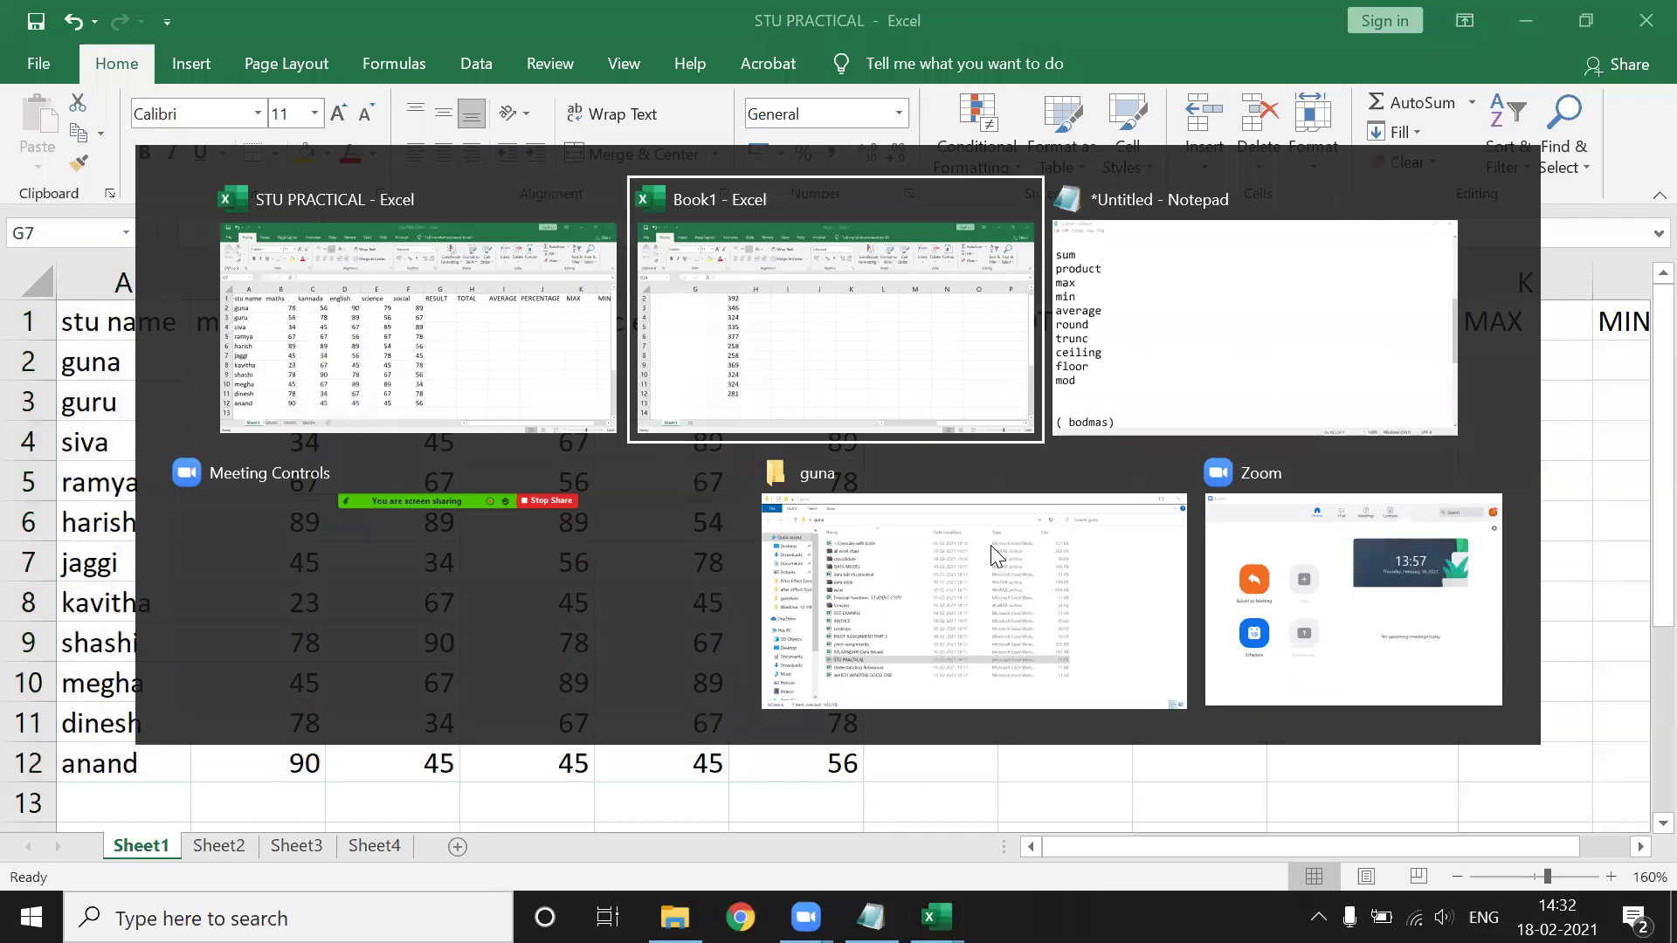
pyautogui.press('super+d')
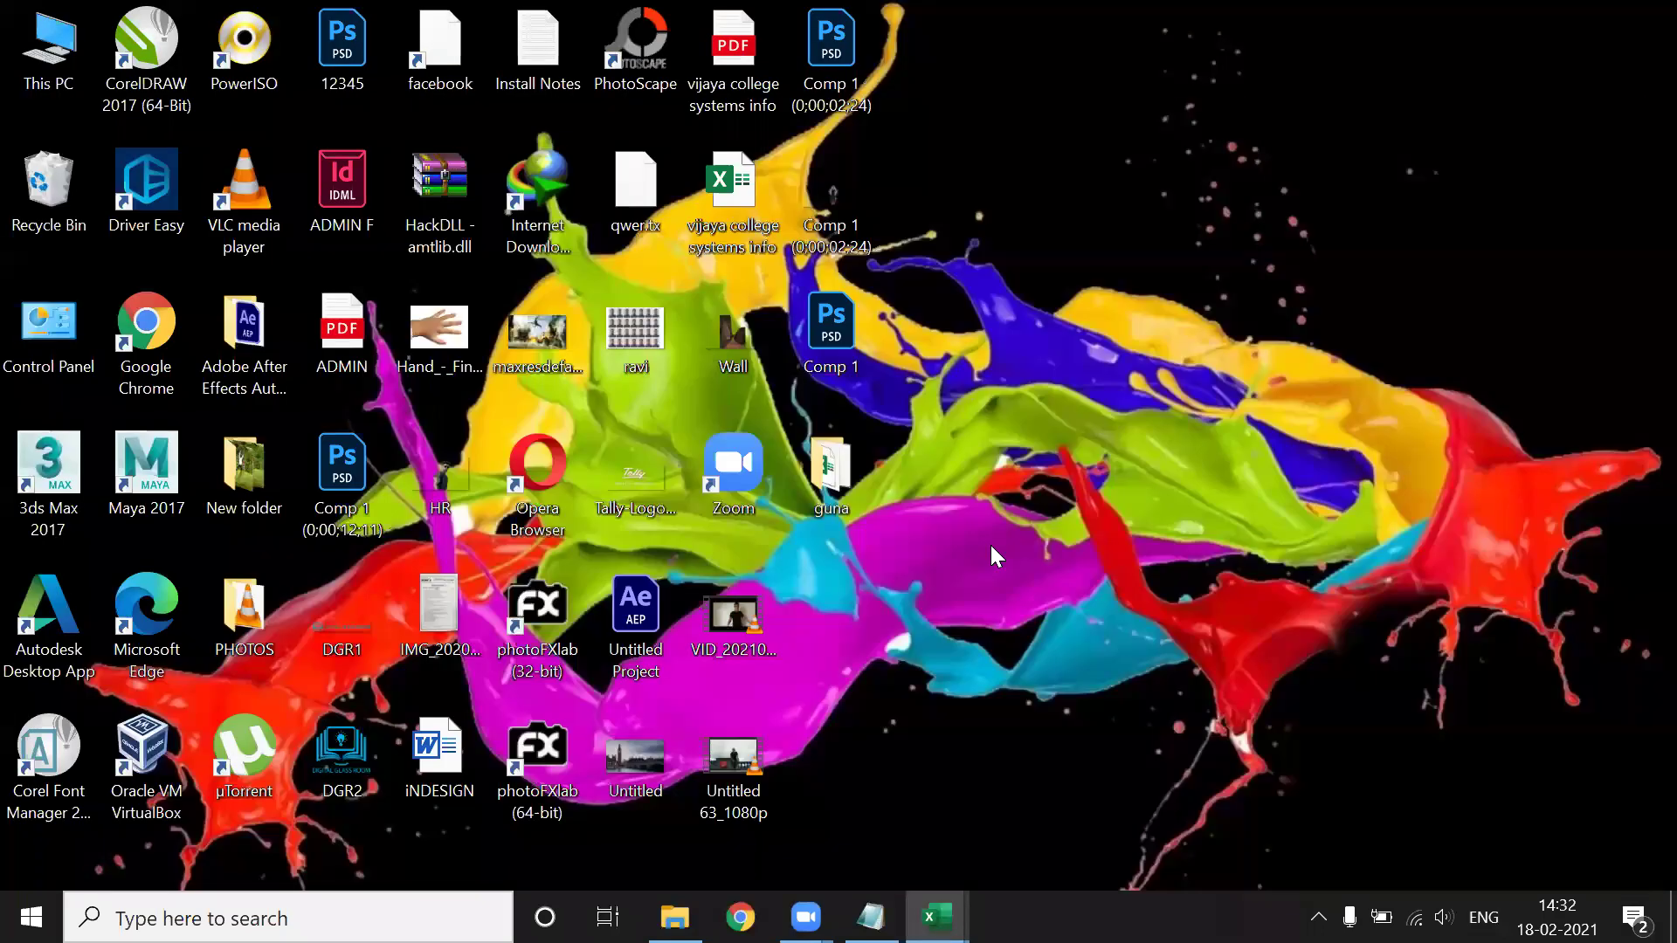
pyautogui.press('super+d')
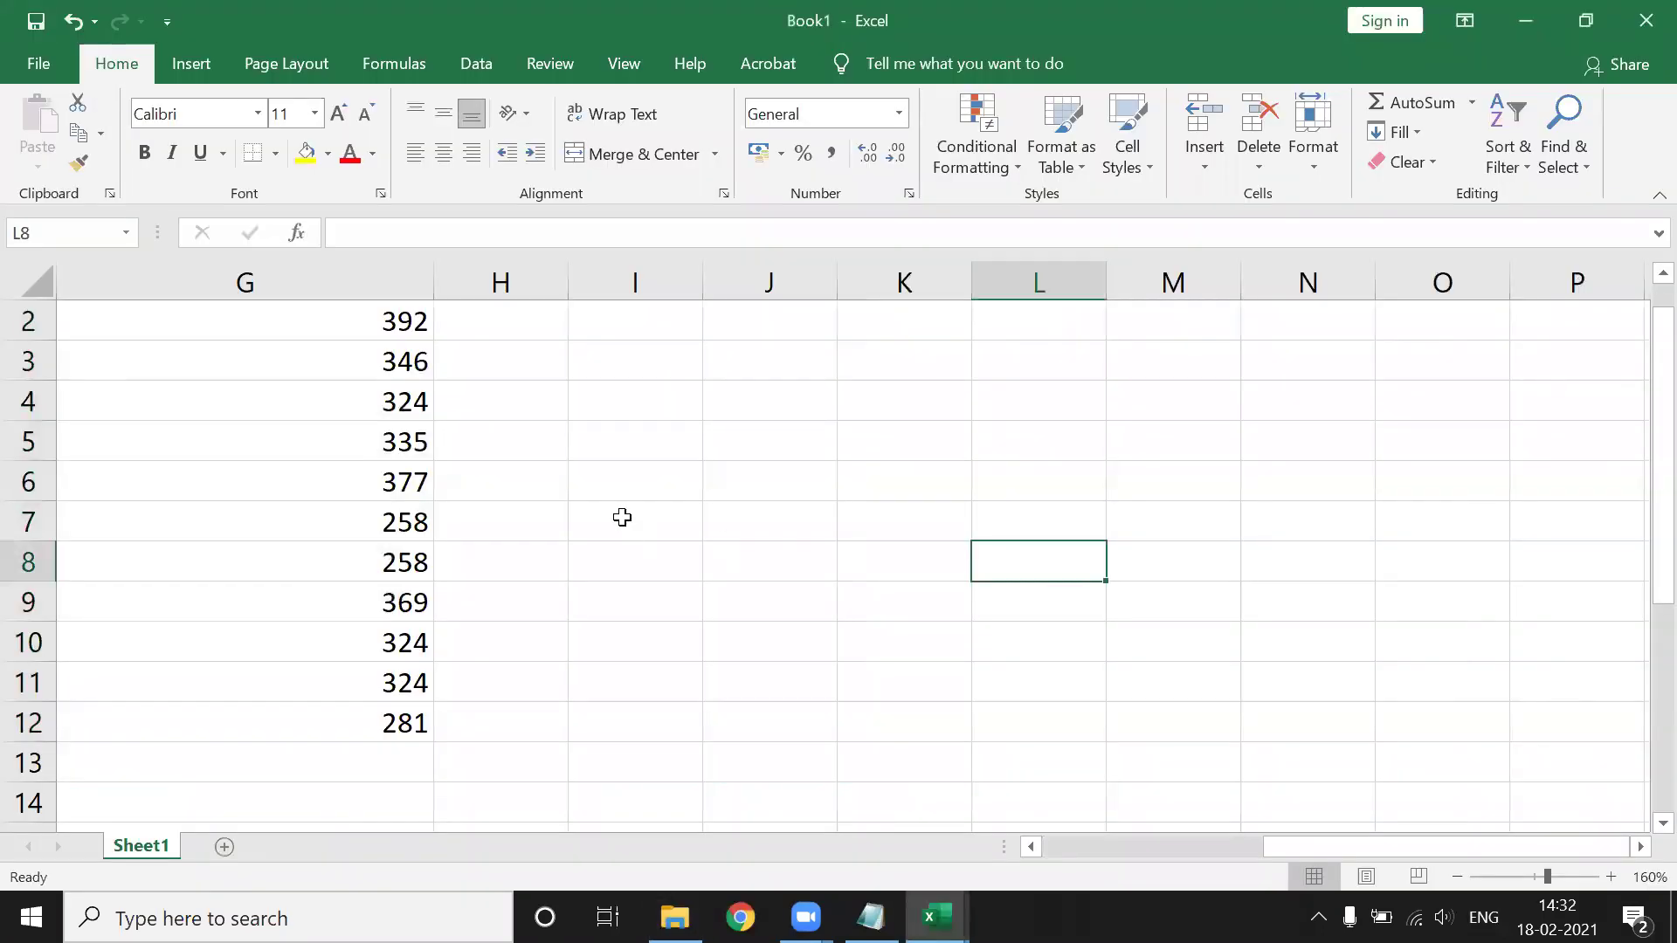
pyautogui.press('super+d')
pyautogui.press('super+d')
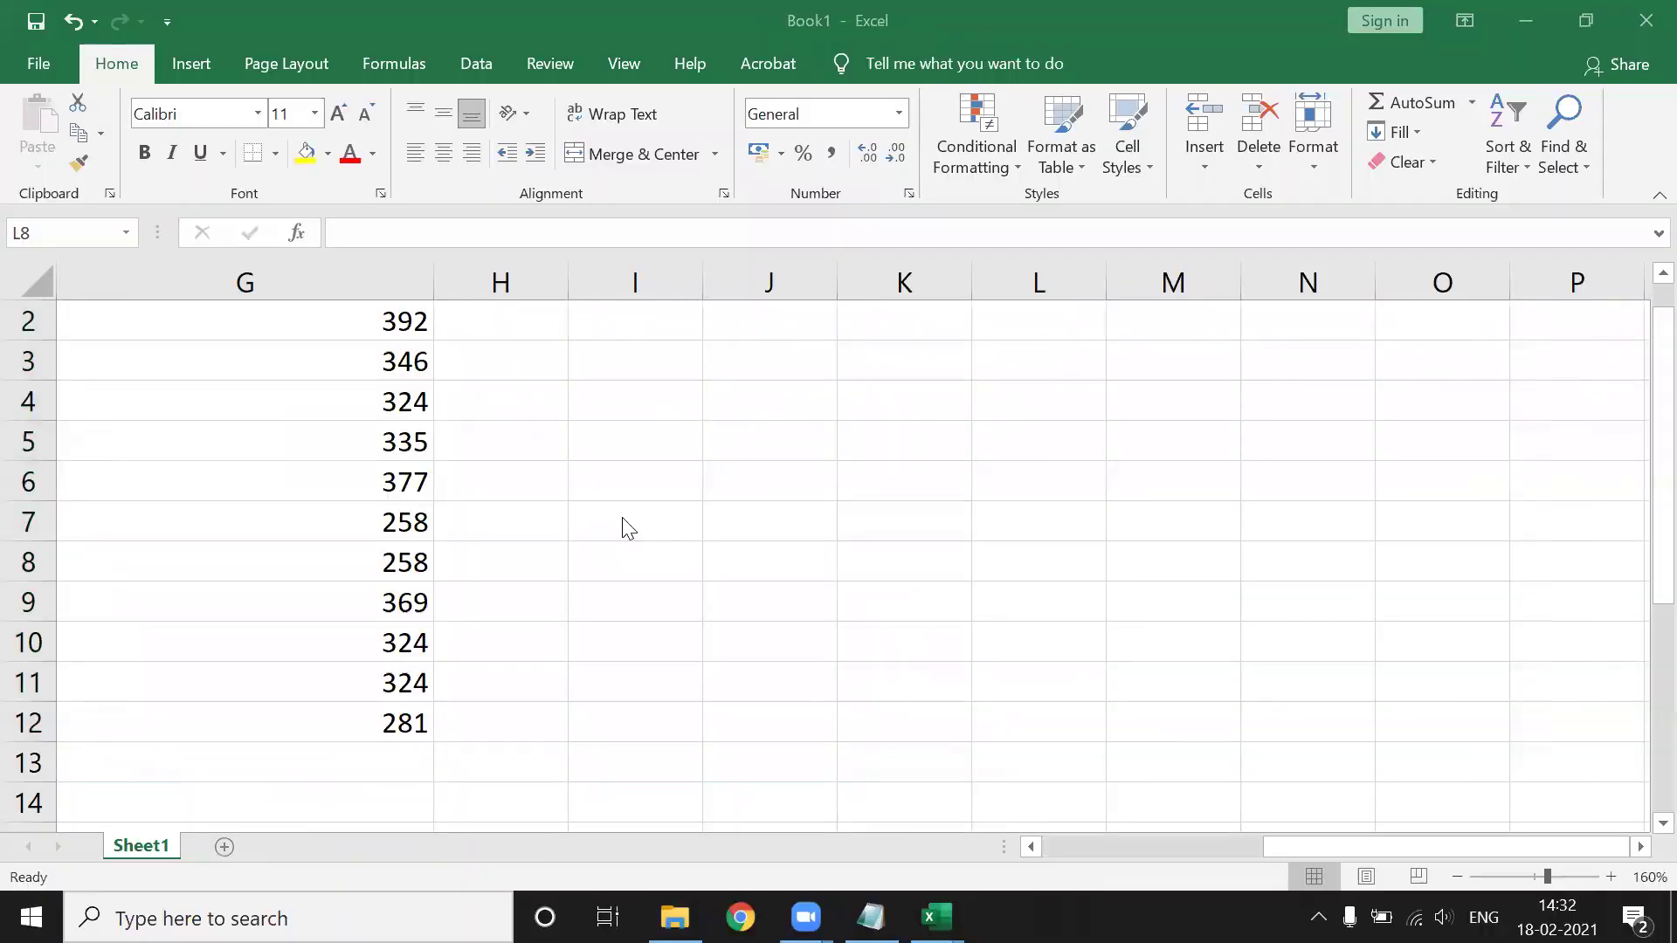
pyautogui.hscroll(-3, 626, 528)
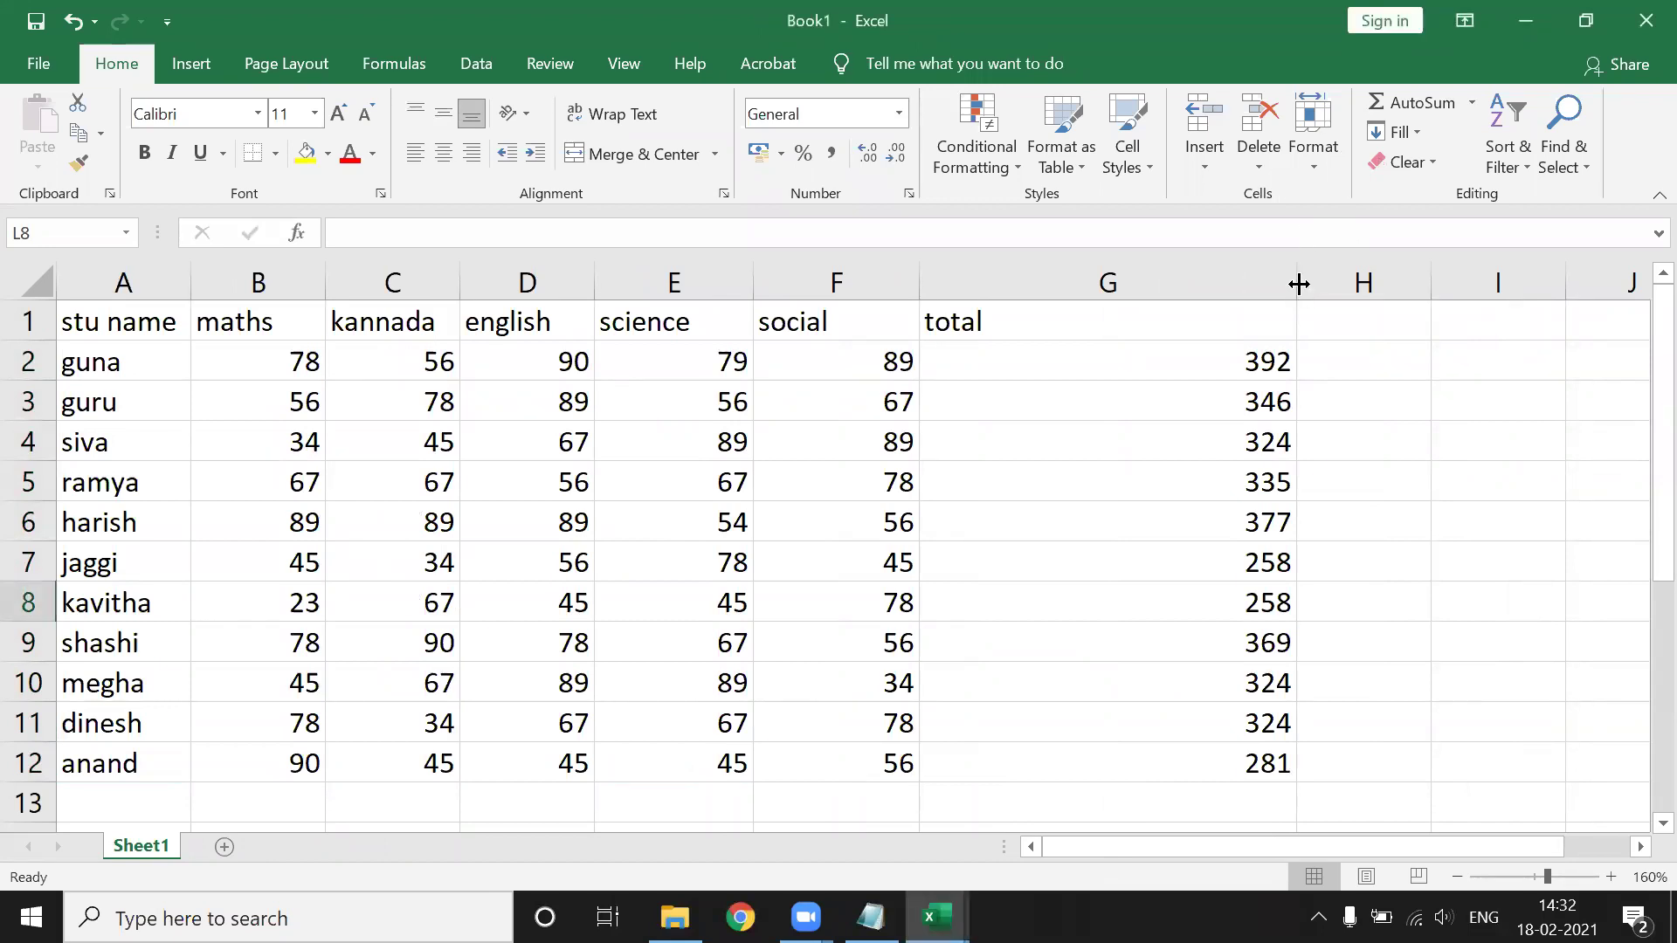
# Narrow total column G and add headings MAX, MIN and AVERAGE in H1, I1, J1.
pyautogui.moveTo(1299, 284); pyautogui.dragTo(1116, 298)
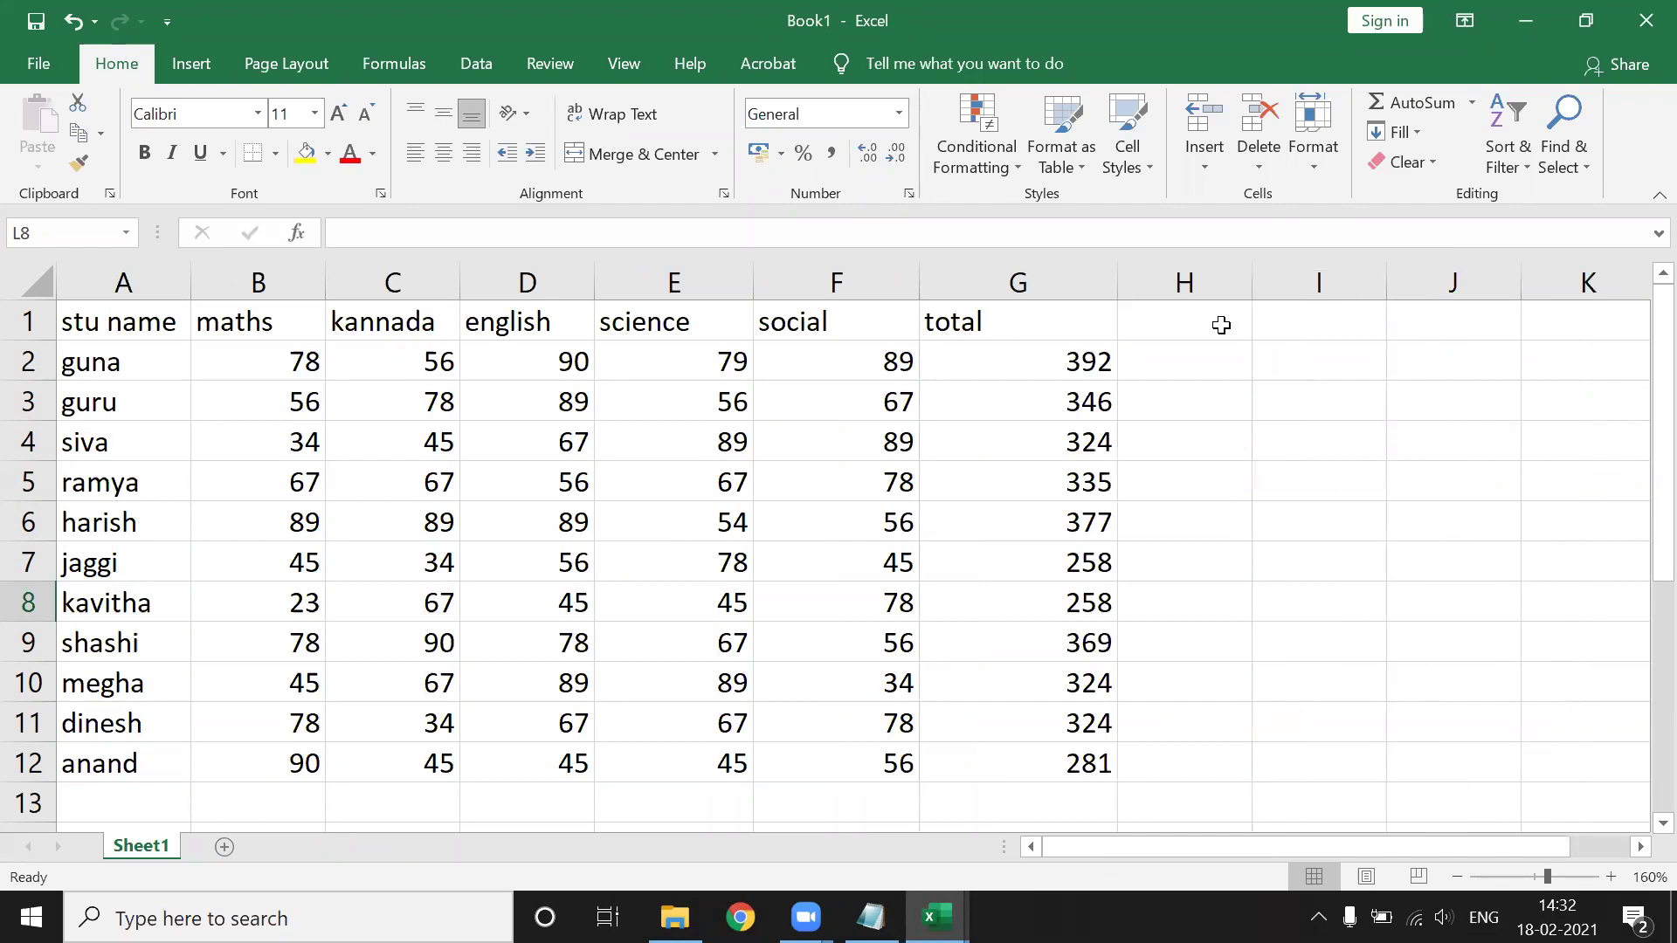
pyautogui.click(1221, 325)
pyautogui.write('MA')
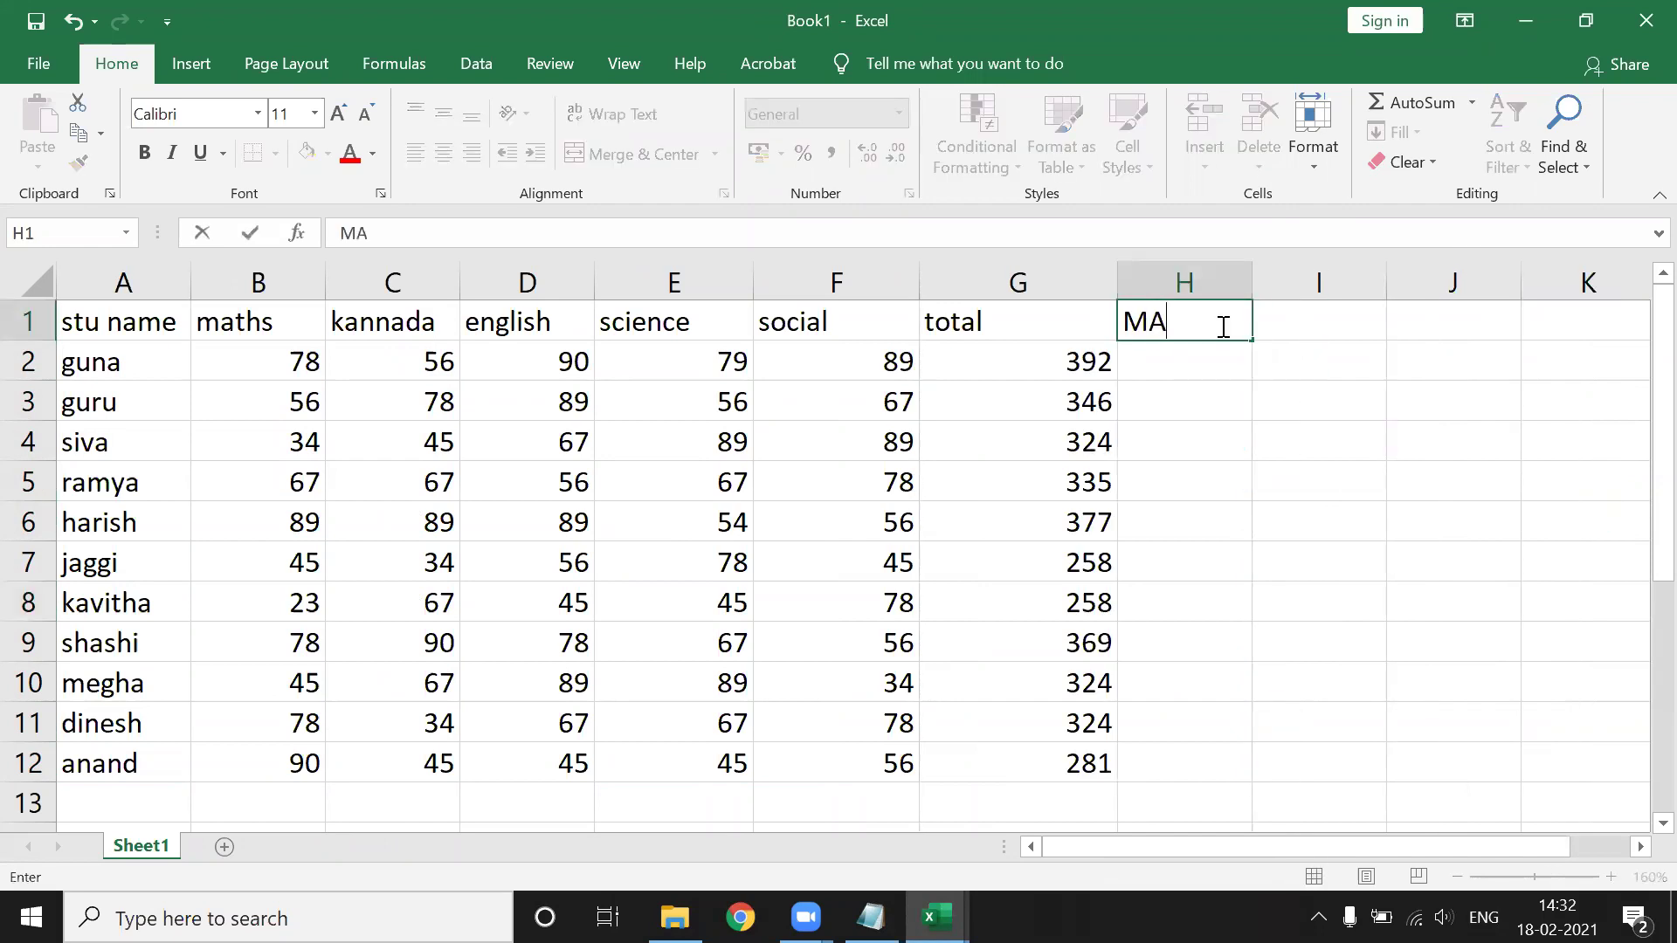
pyautogui.write('X')
pyautogui.press('Tab')
pyautogui.write('MIN')
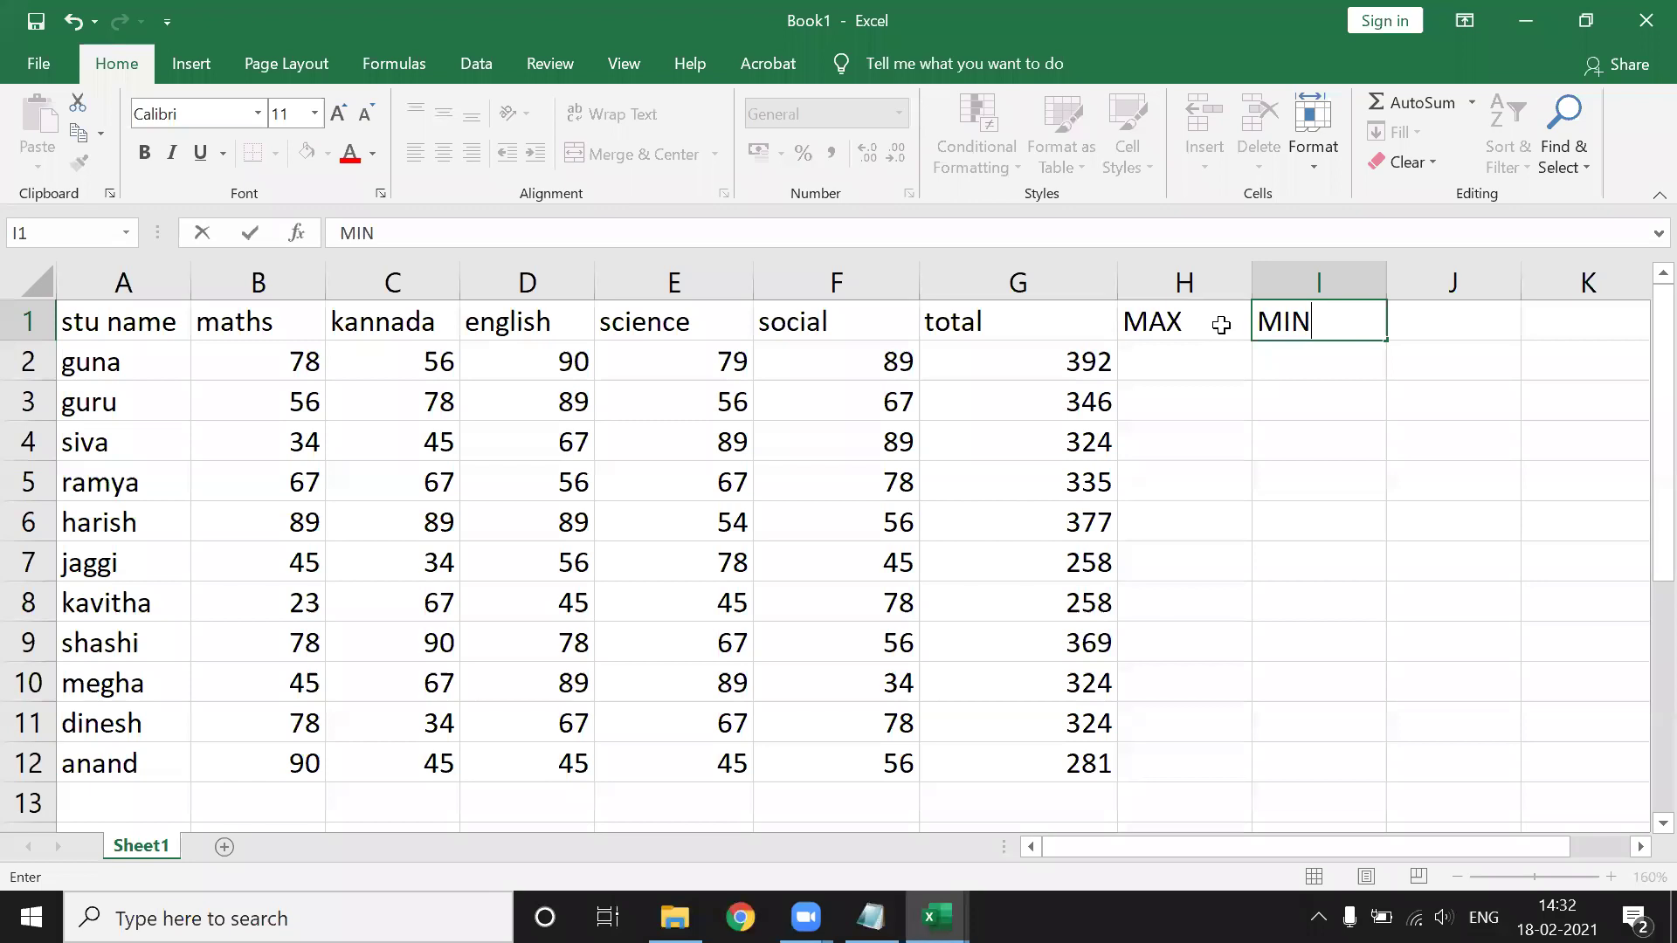
pyautogui.press('Tab')
pyautogui.write('AVERGAE')
pyautogui.press('BackSpace')
pyautogui.press('BackSpace')
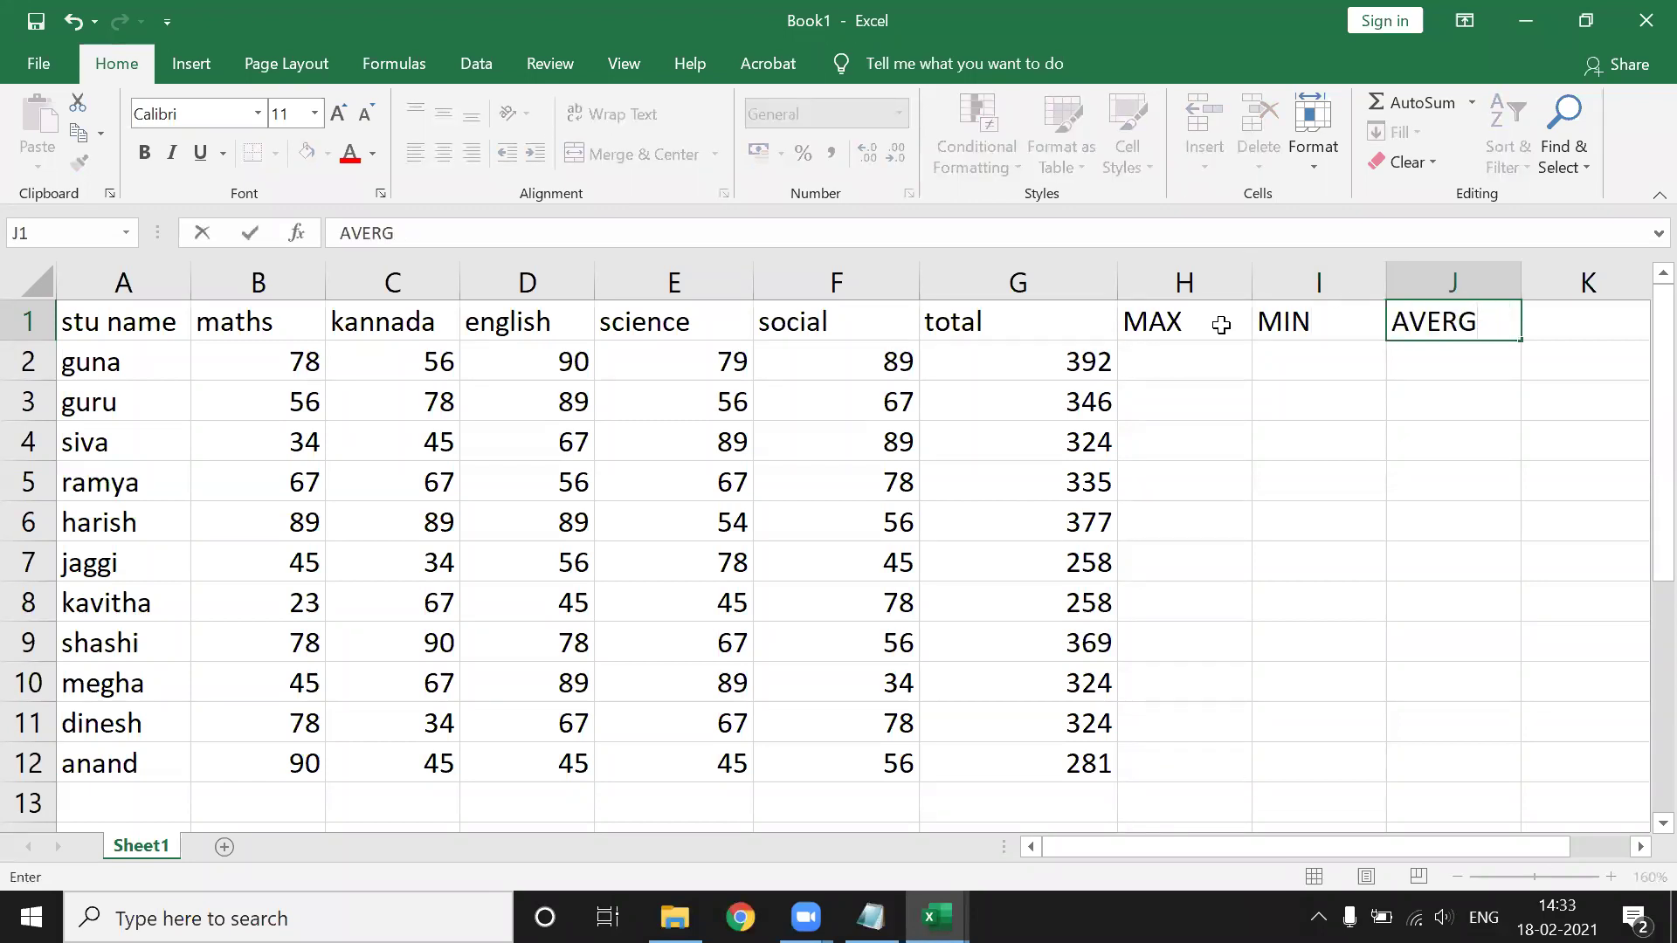
pyautogui.press('BackSpace')
pyautogui.write('AGE')
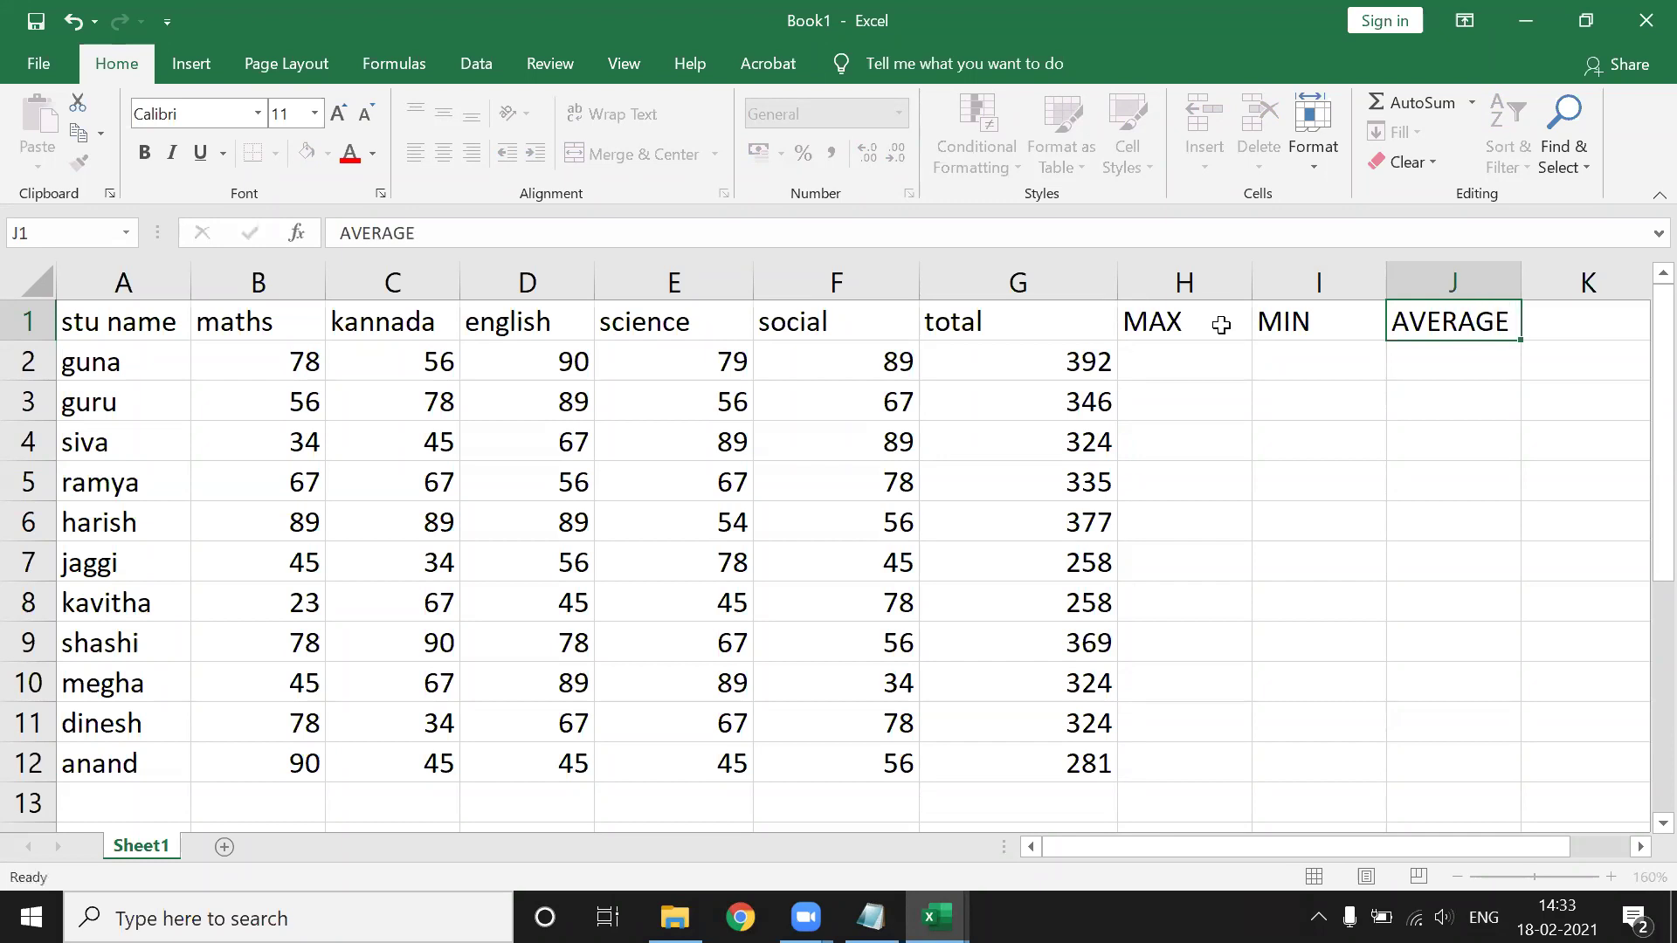
pyautogui.press('Return')
# Enter =MAX(B2:F2) in H2 and fill it down through H12.
pyautogui.write('=')
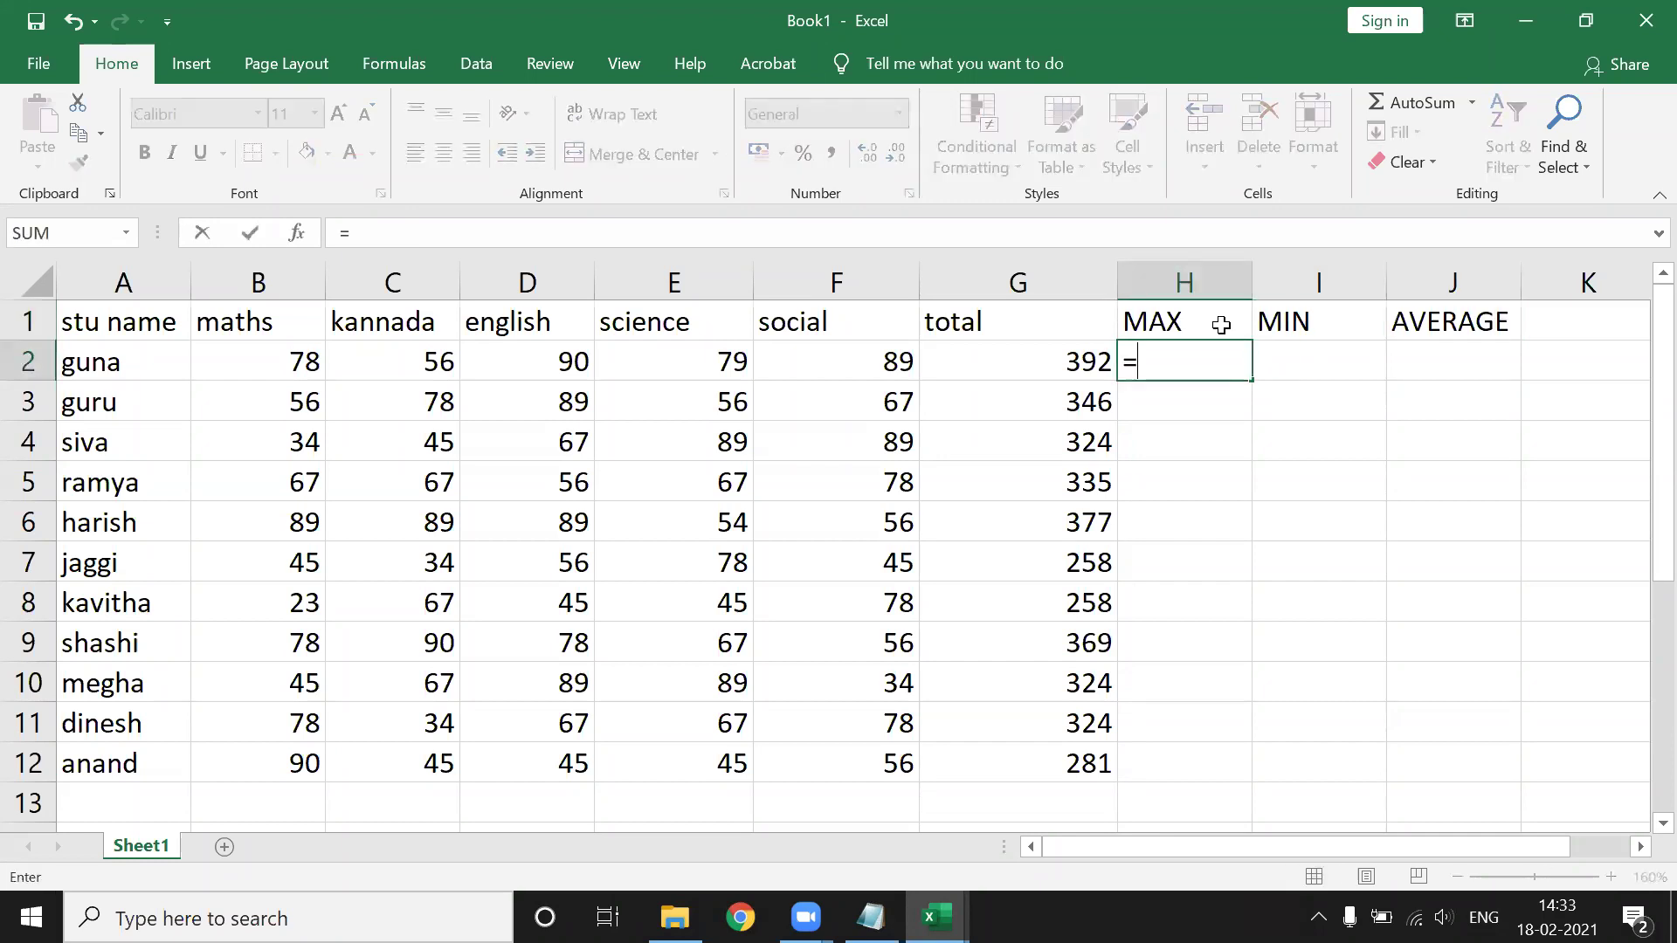
pyautogui.write('MA')
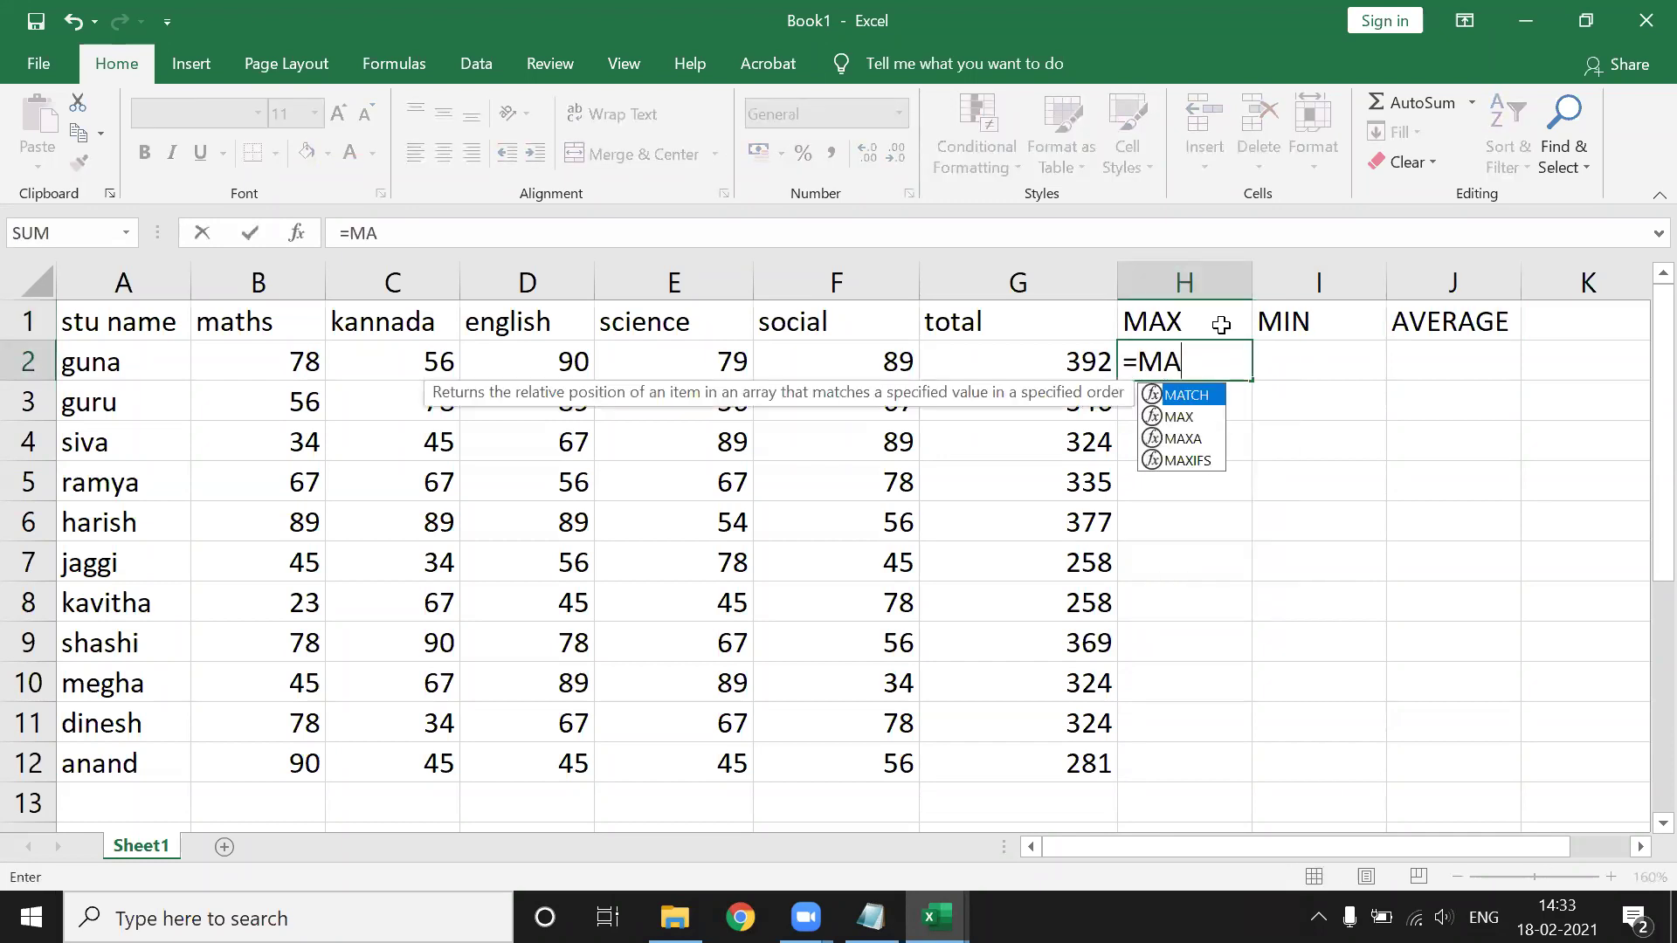
pyautogui.press('Down')
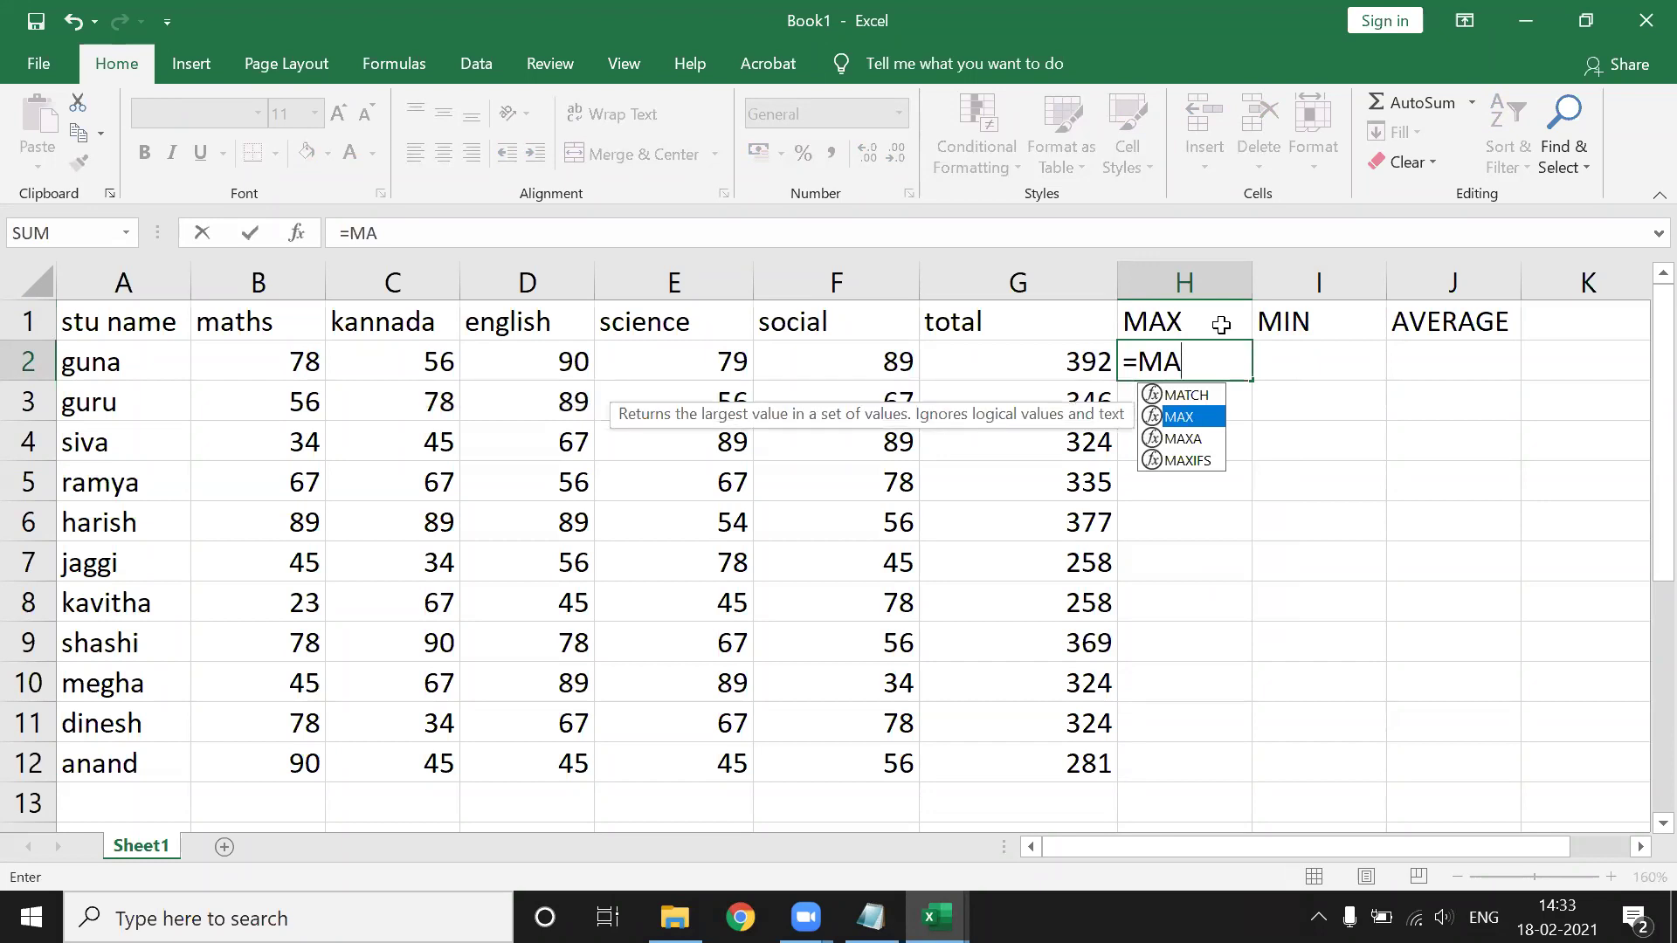
pyautogui.press('Tab')
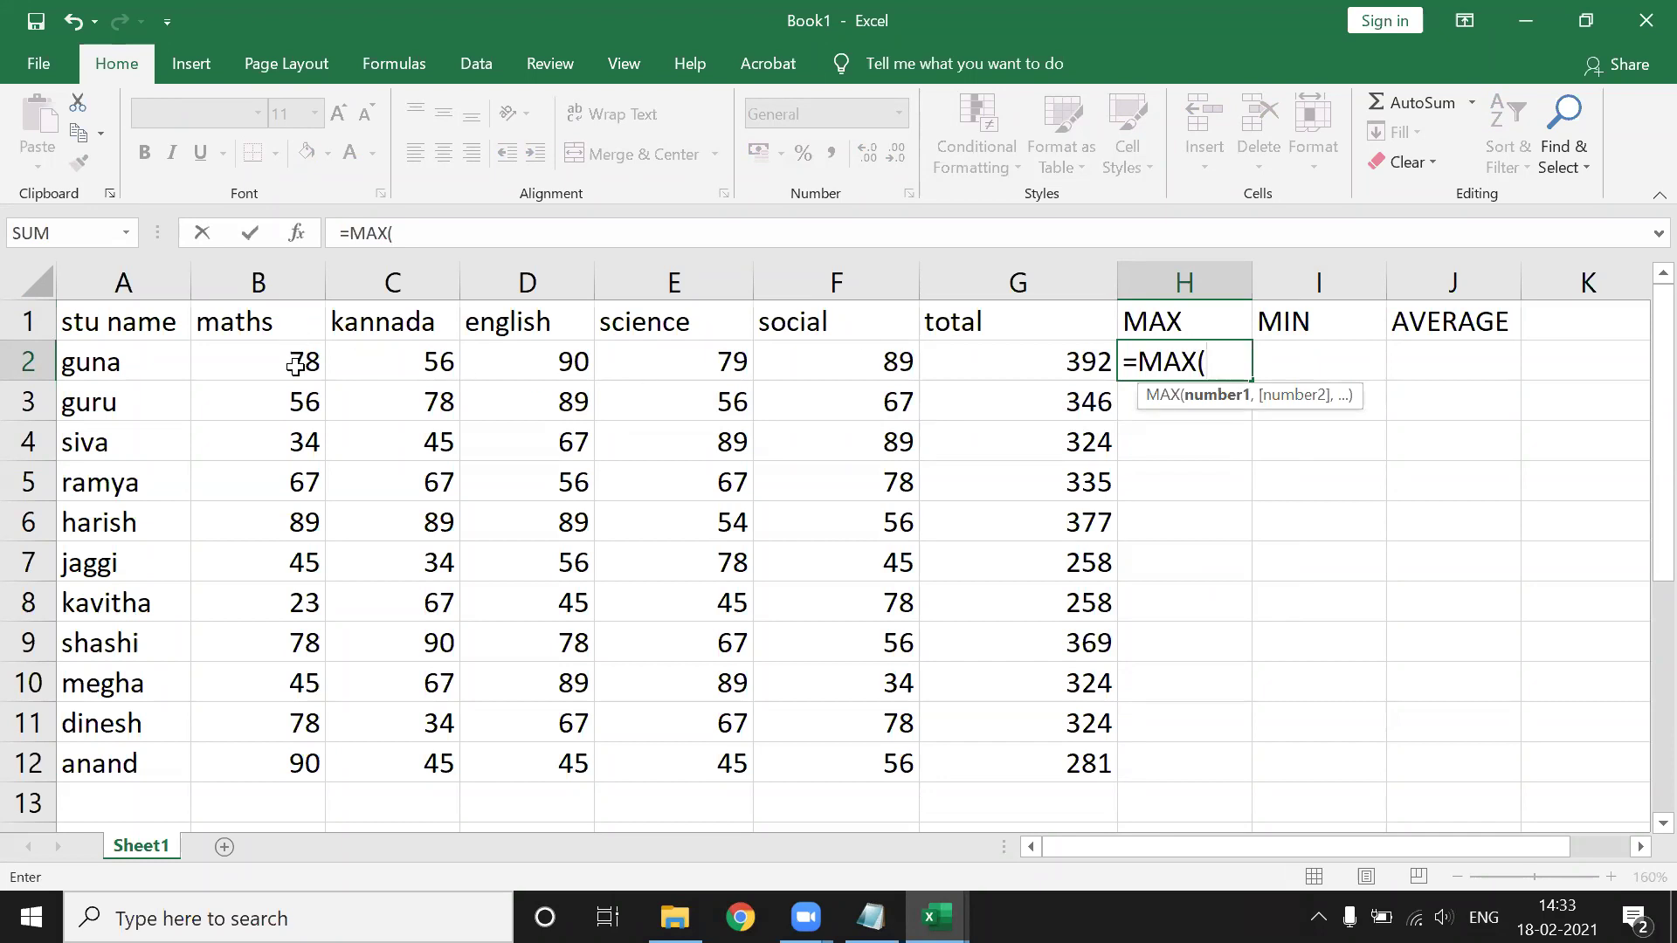
pyautogui.moveTo(295, 366); pyautogui.dragTo(904, 371)
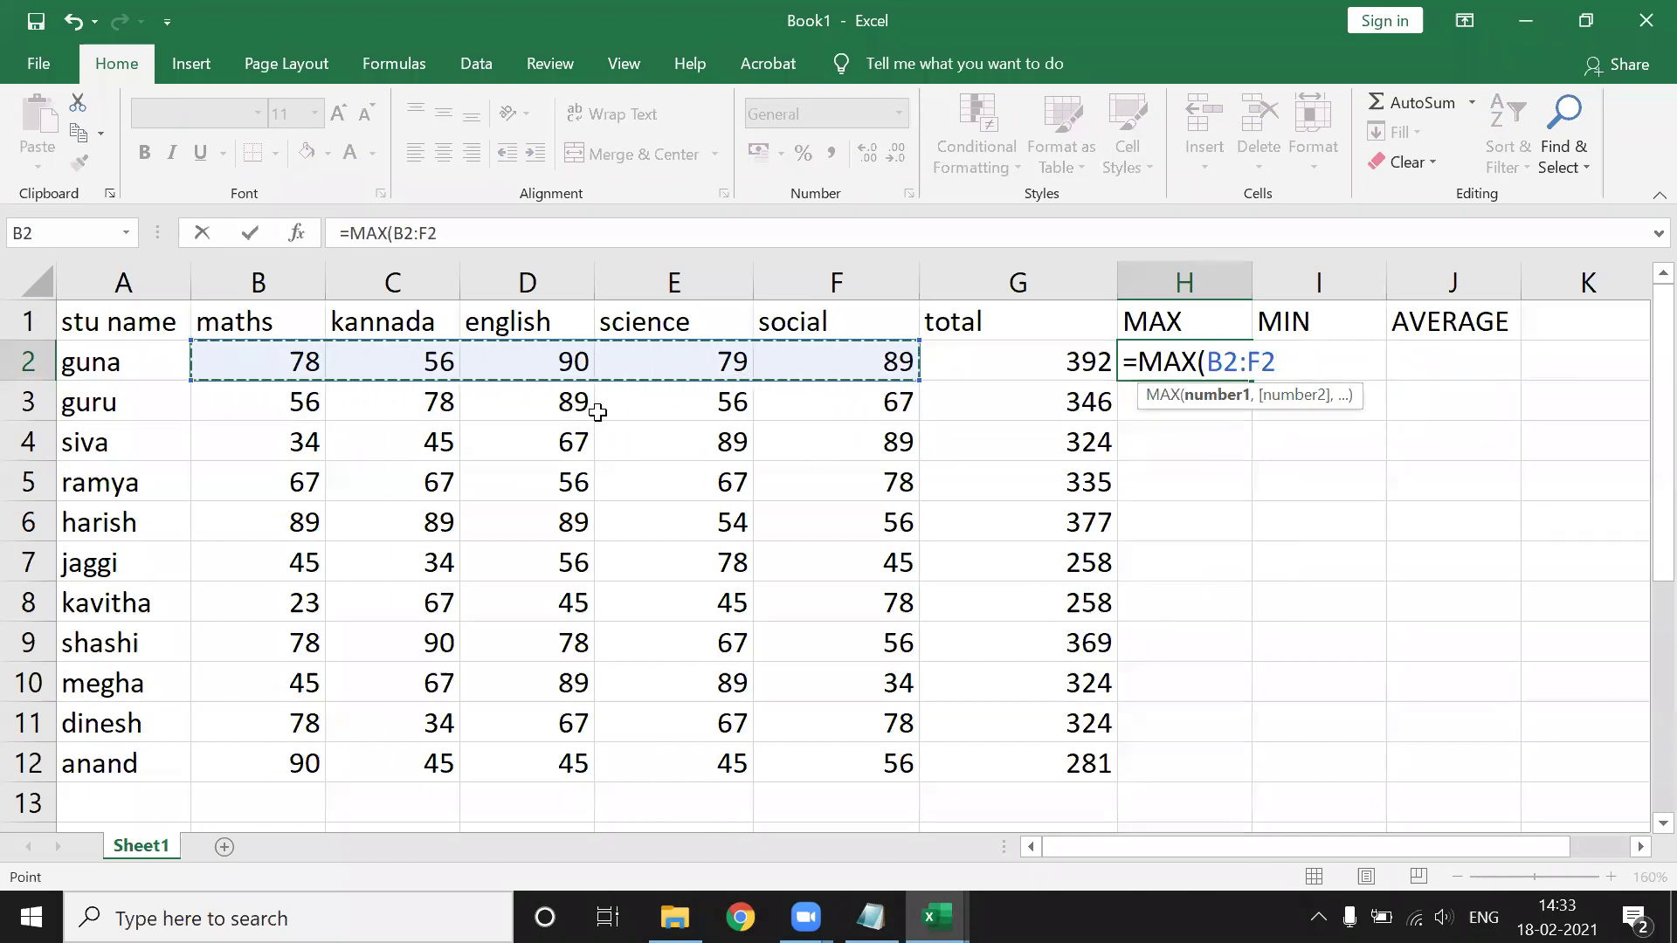
pyautogui.write(')')
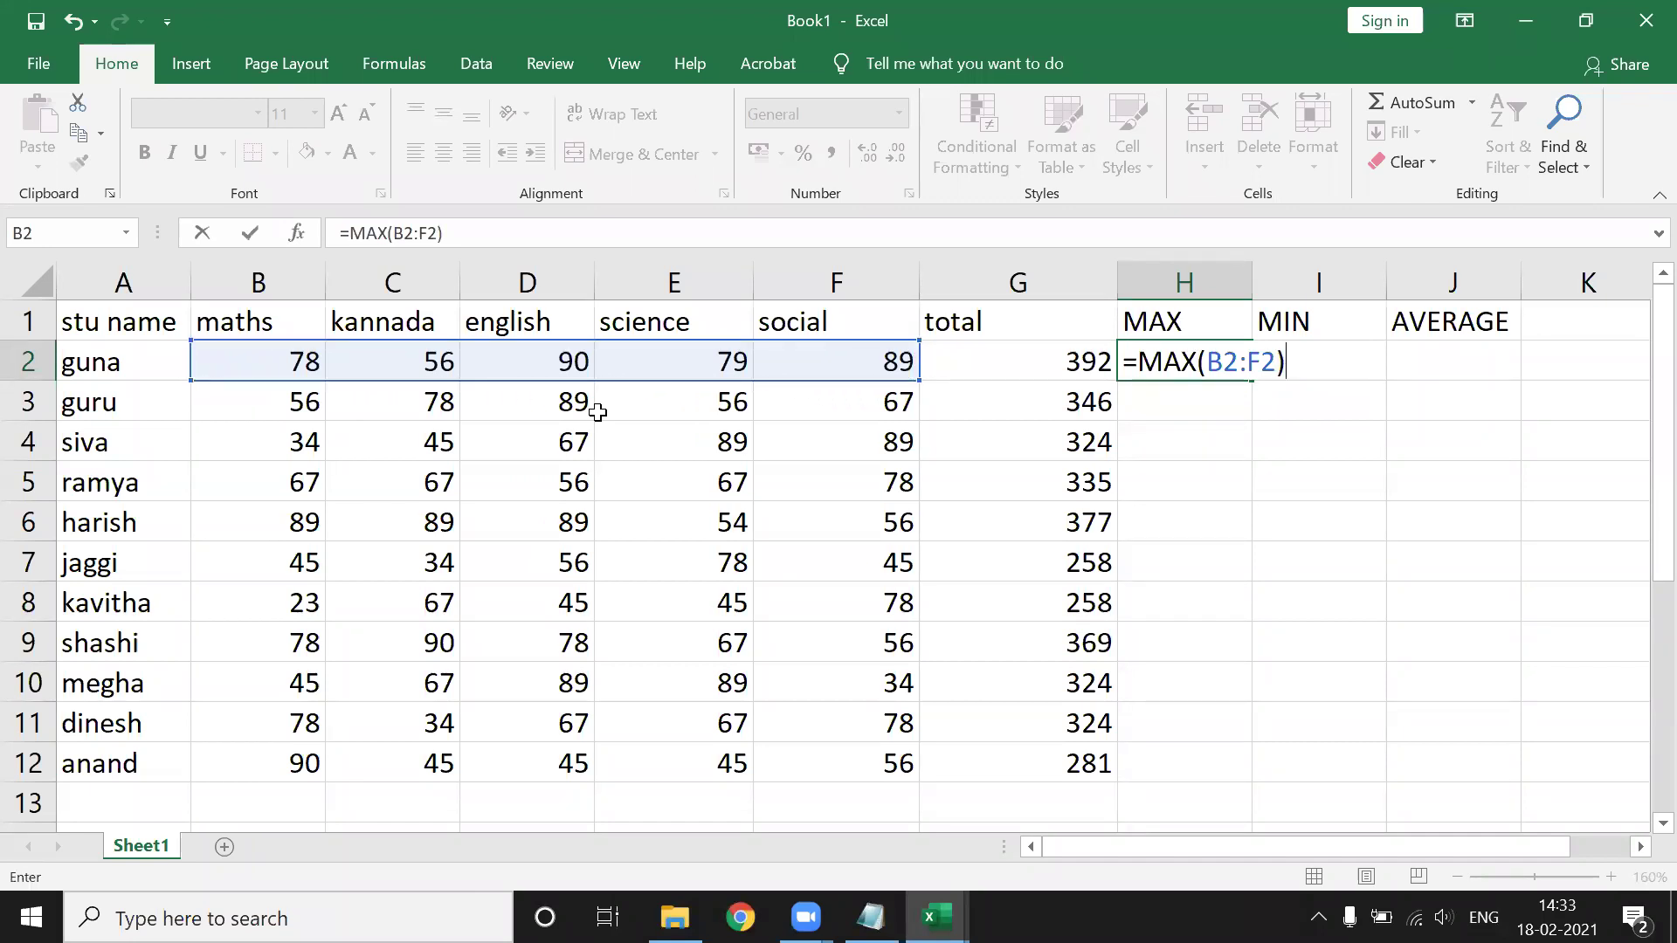
pyautogui.press('Return')
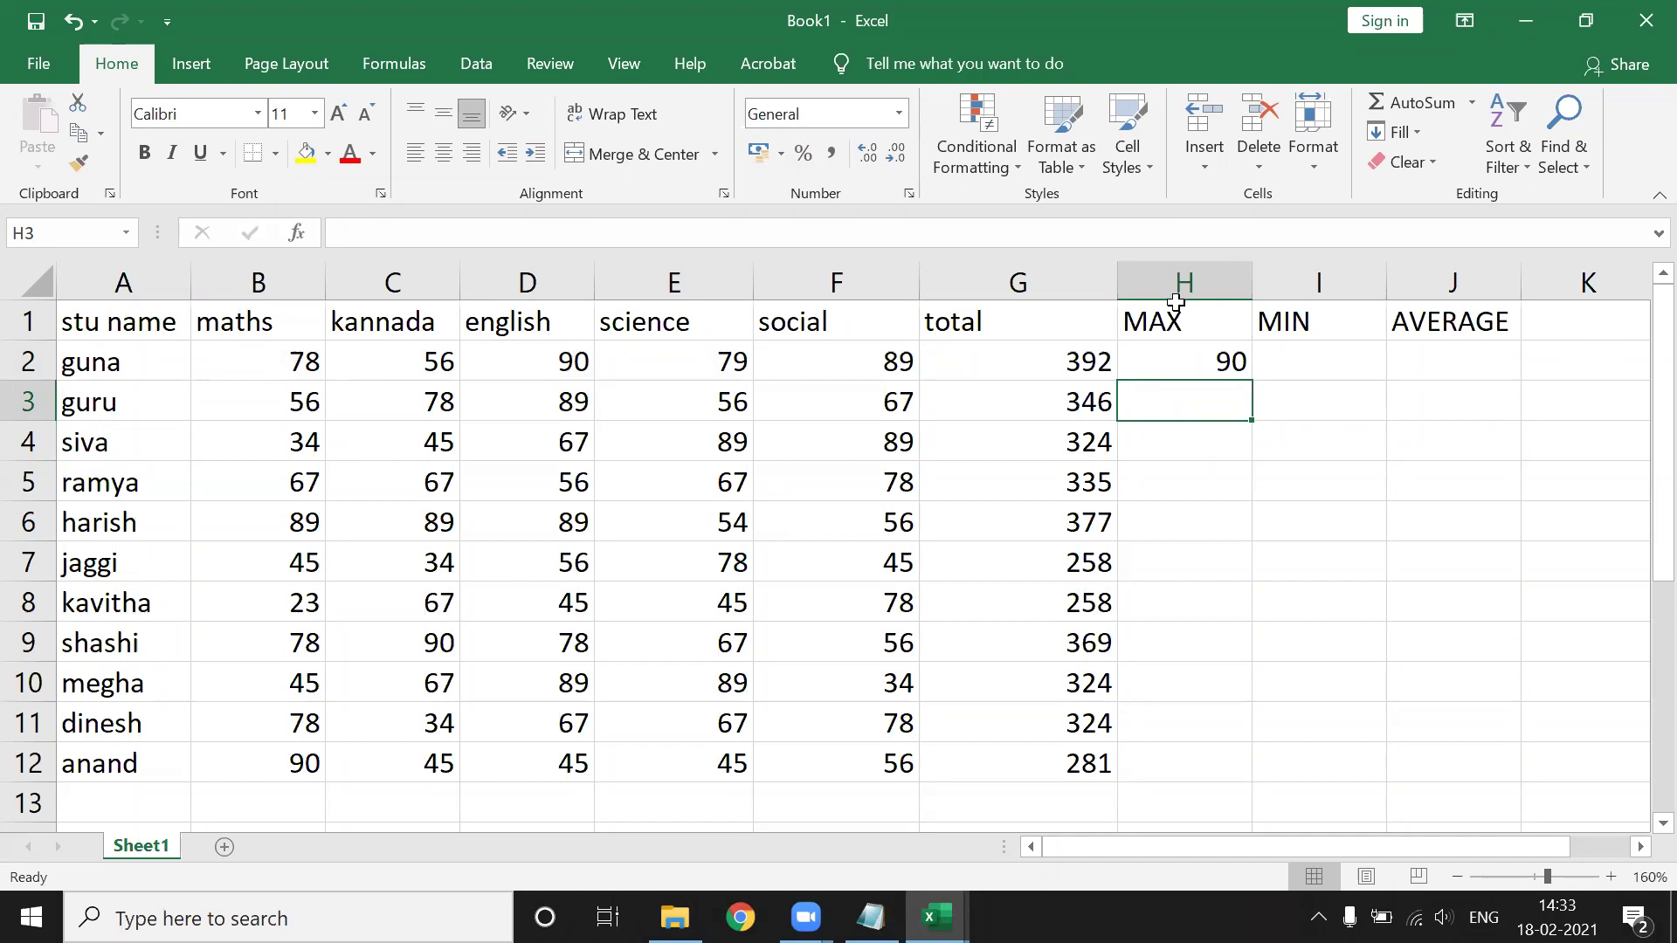
pyautogui.click(1206, 358)
pyautogui.doubleClick(1252, 379)
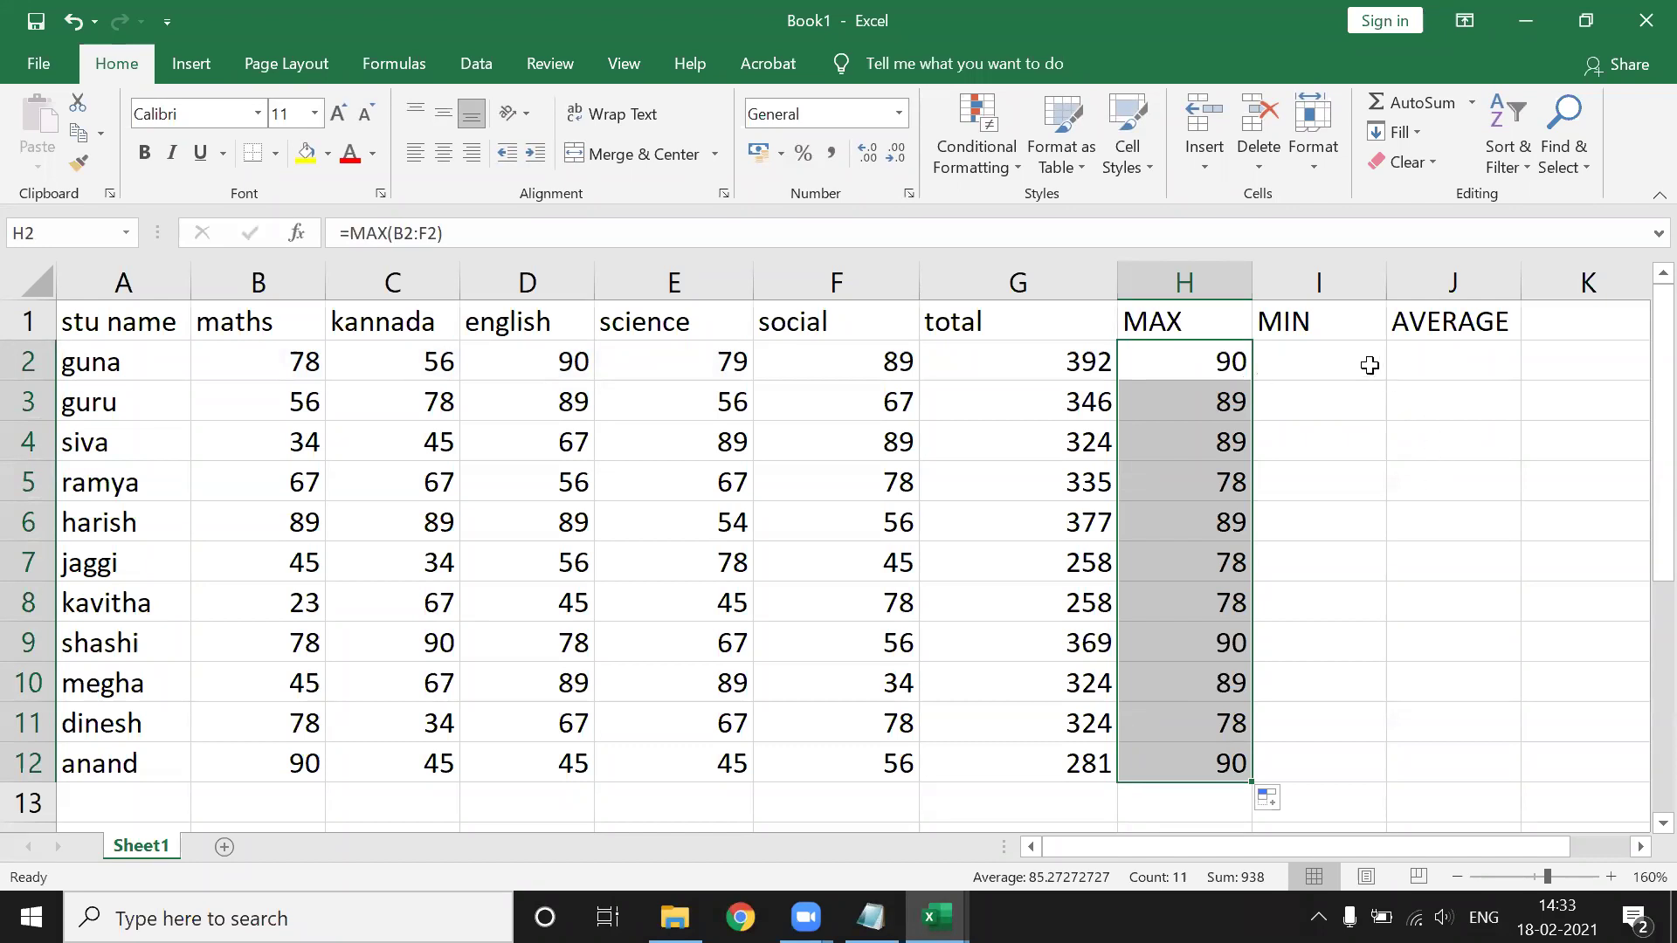
pyautogui.click(1365, 364)
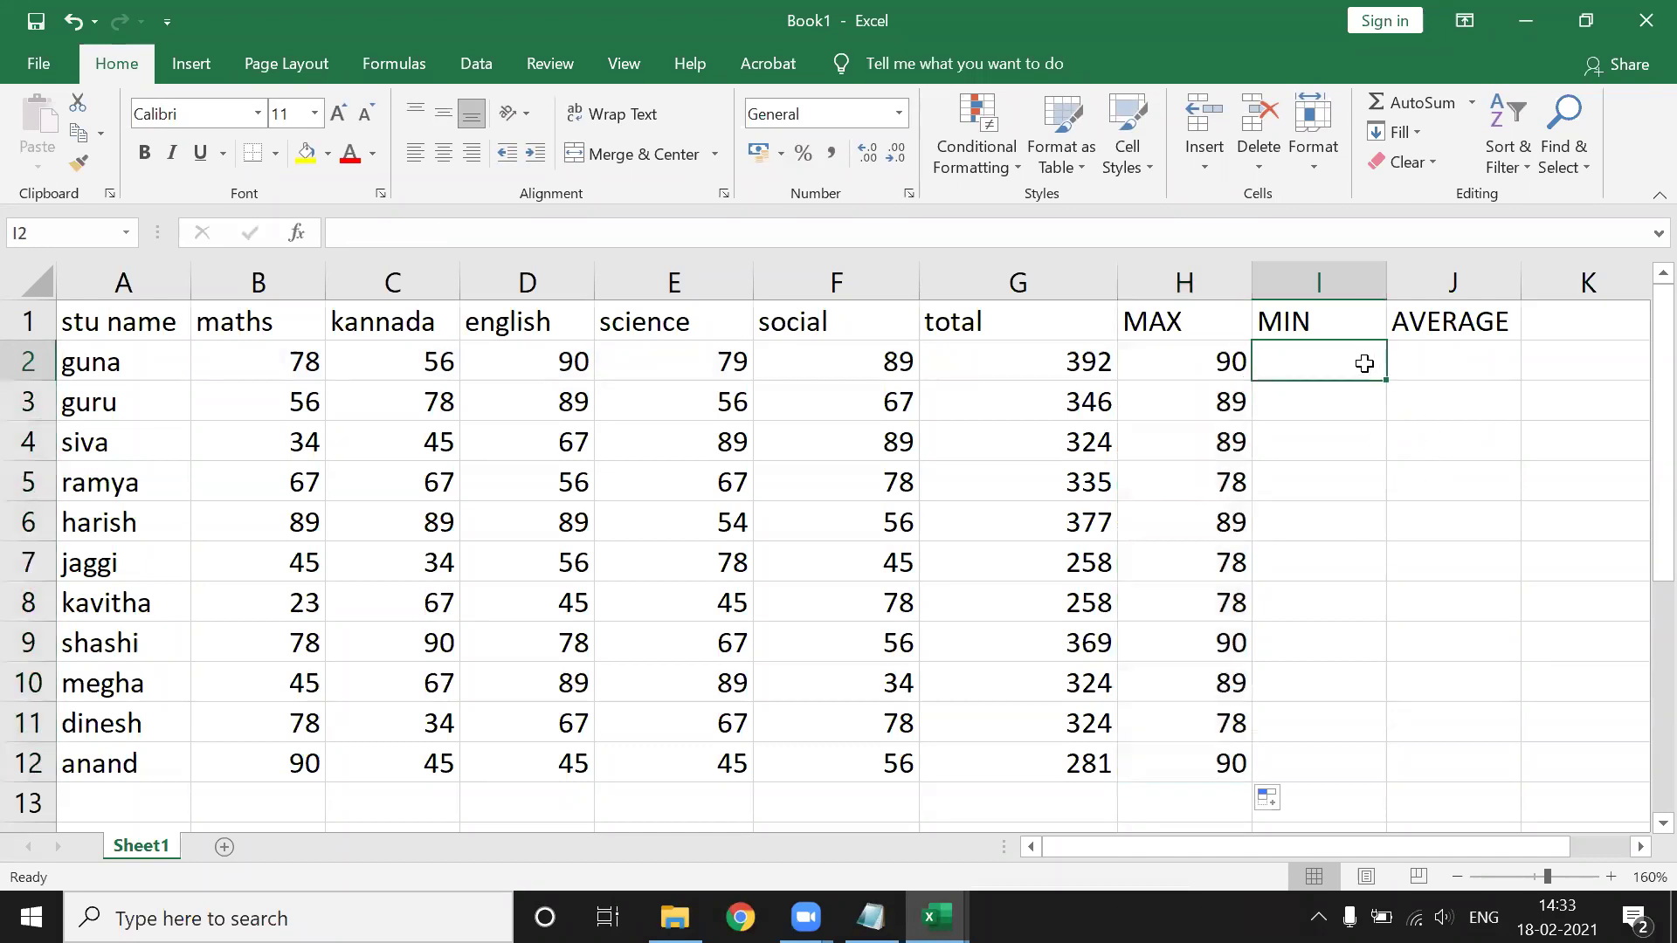
# Enter =MIN(B2:F2) in I2 and fill it down through I12.
pyautogui.write('=,')
pyautogui.press('BackSpace')
pyautogui.write('MIN')
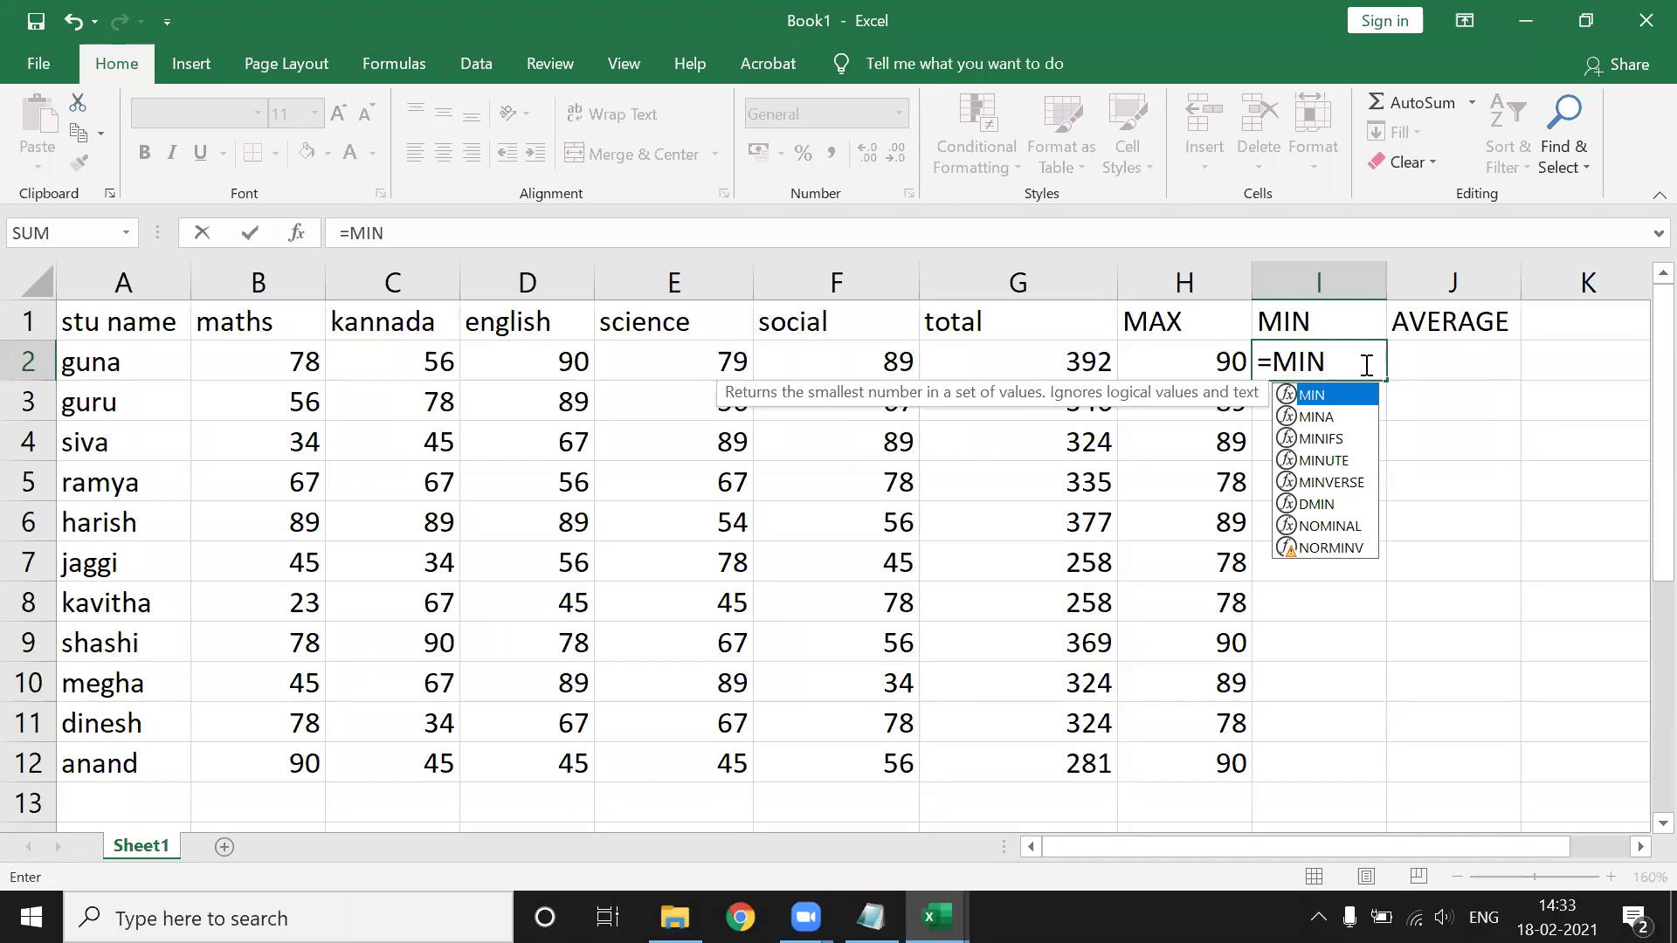
pyautogui.write('(')
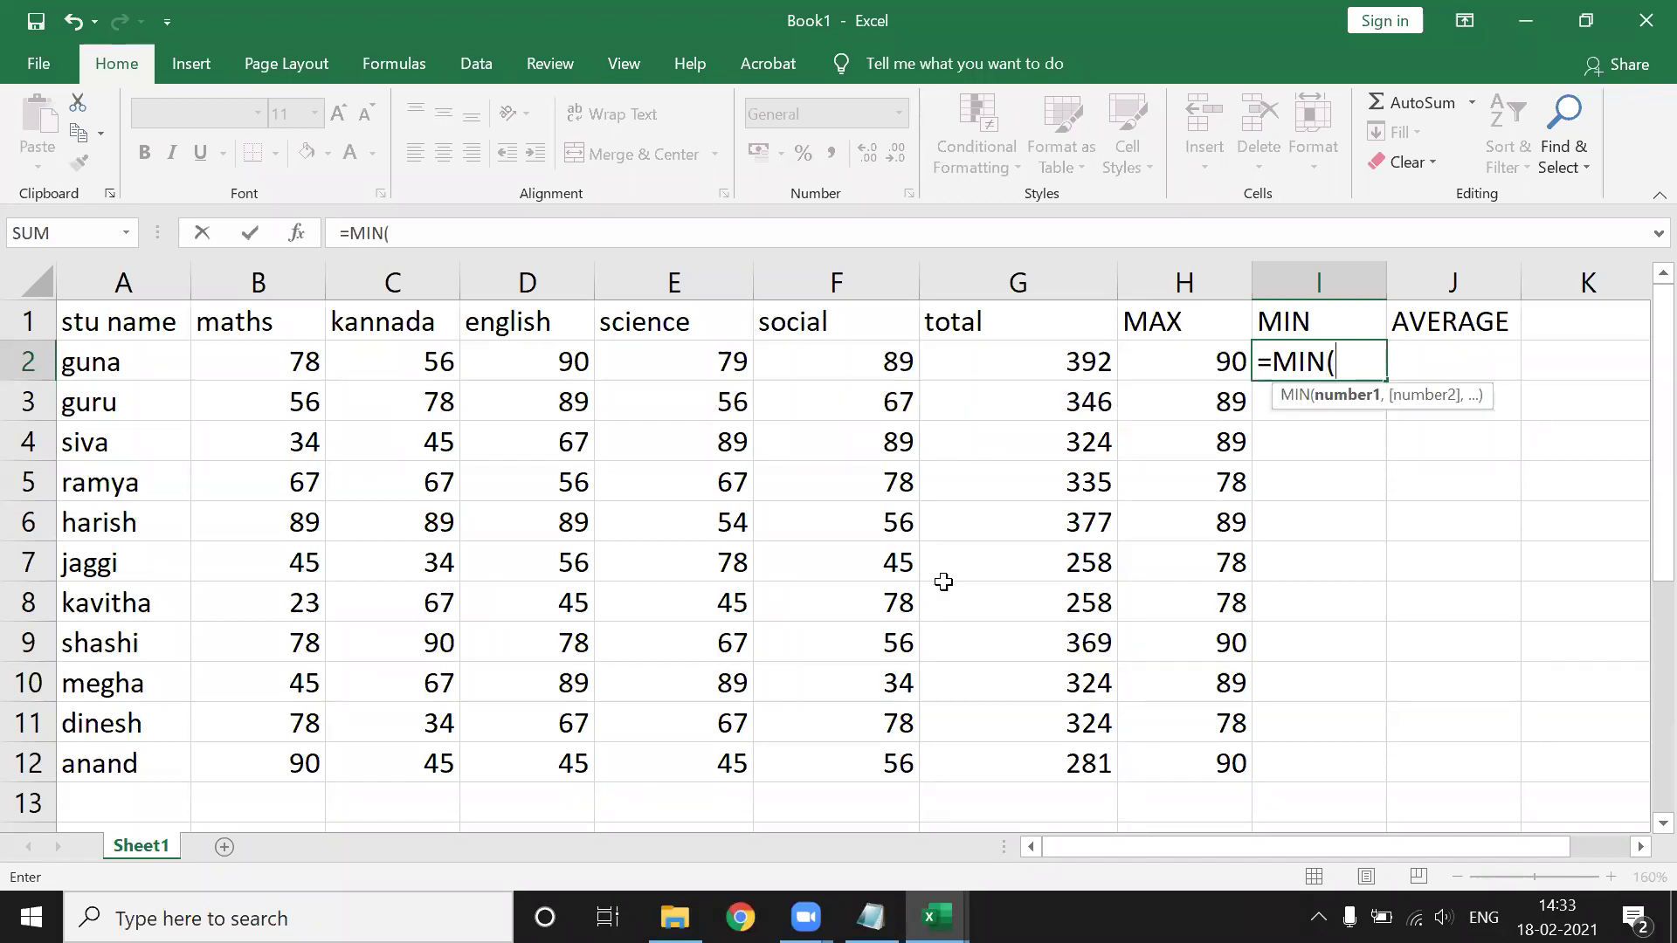
pyautogui.moveTo(292, 366); pyautogui.dragTo(859, 368)
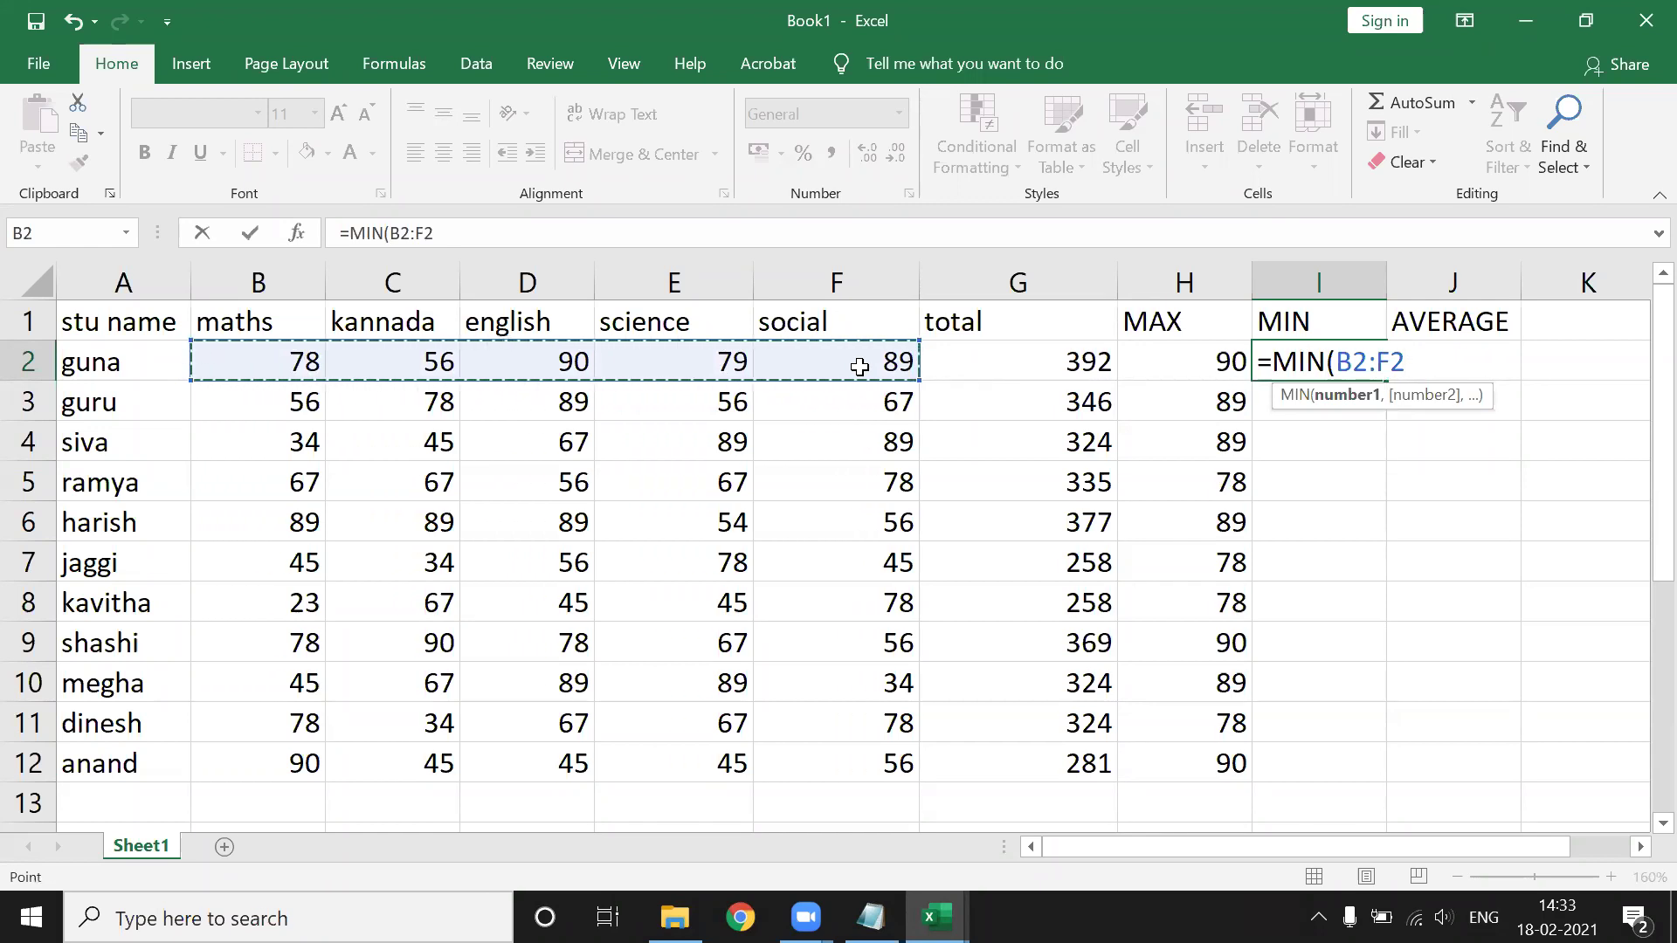
pyautogui.write(')')
pyautogui.press('Return')
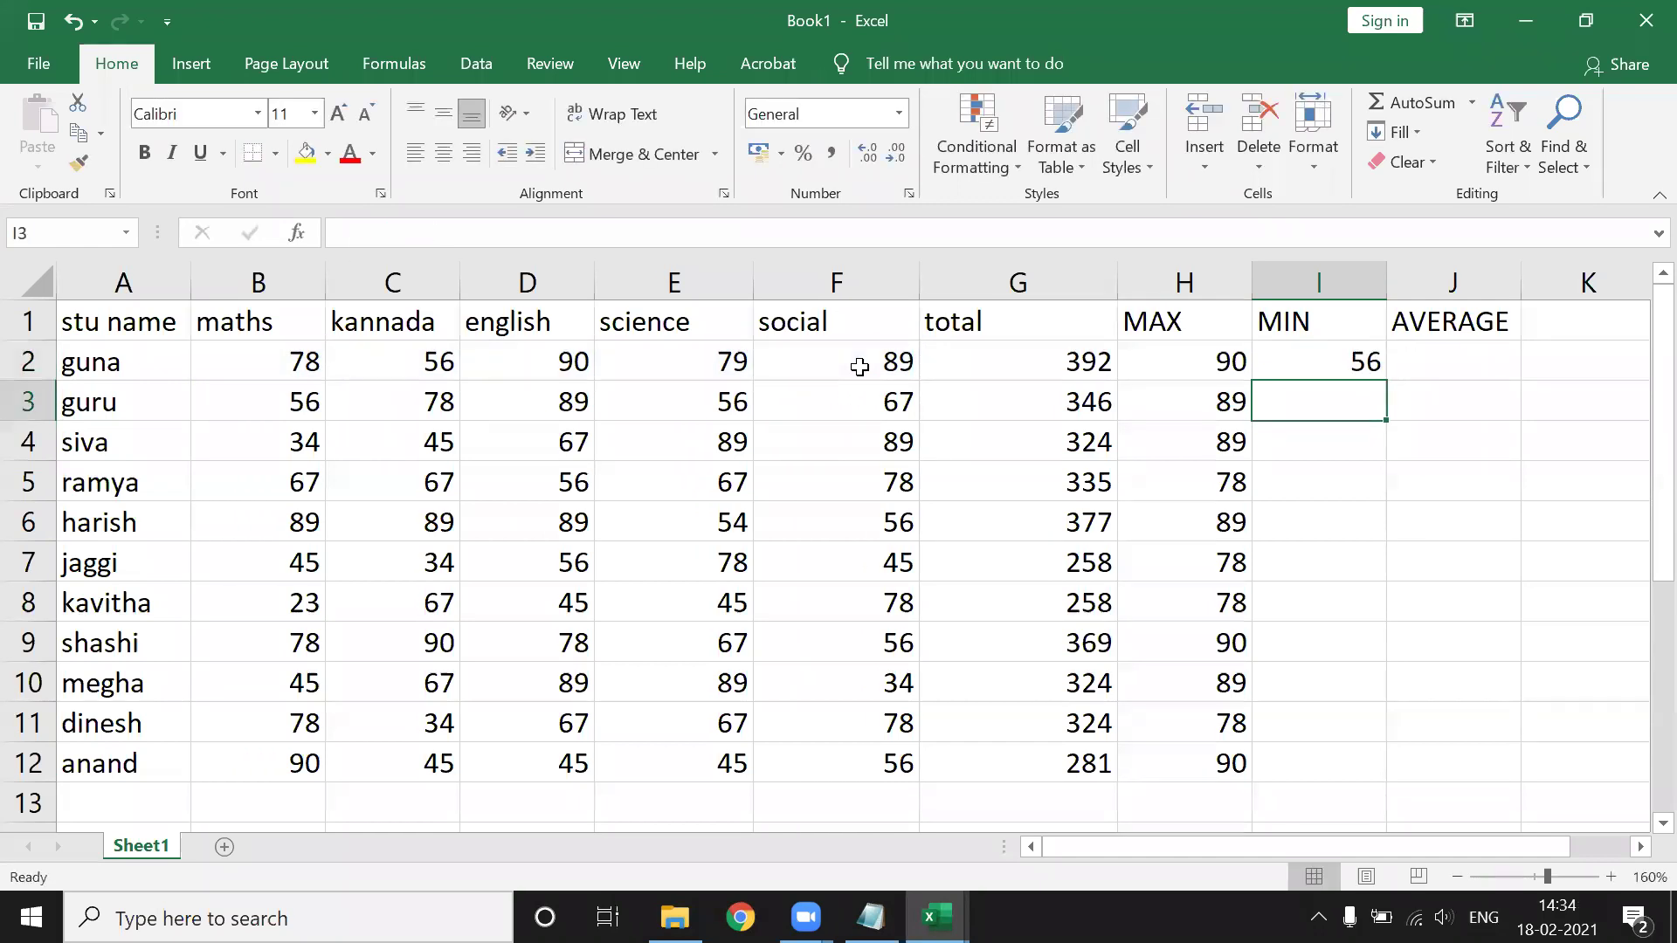
pyautogui.click(1369, 360)
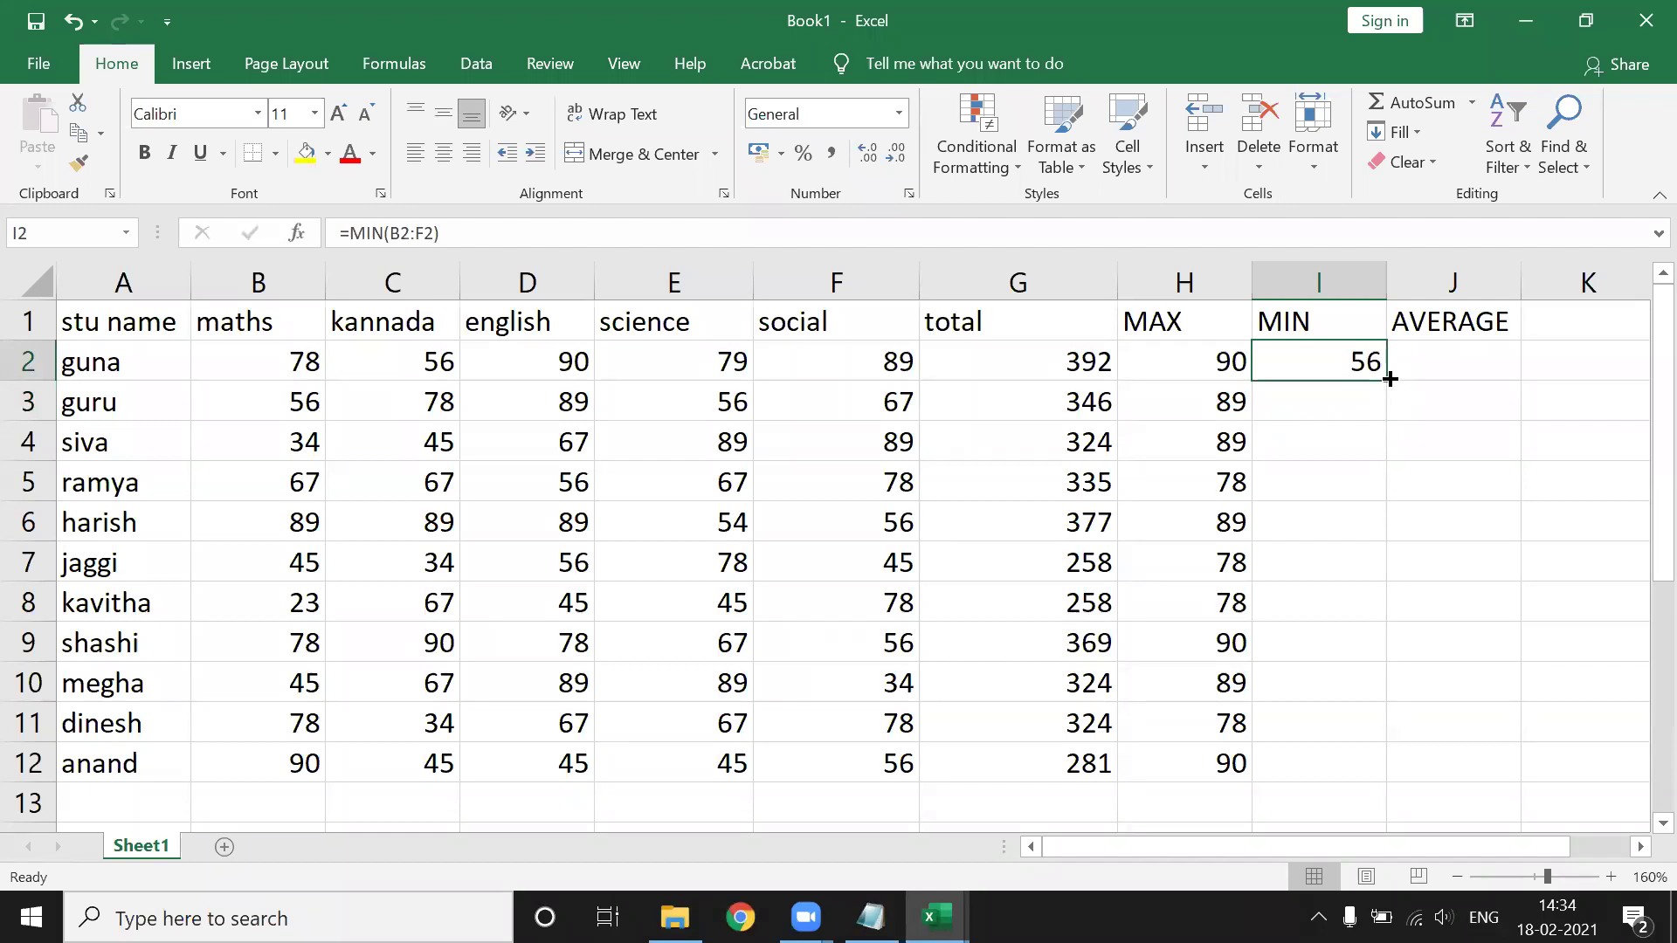
pyautogui.doubleClick(1389, 378)
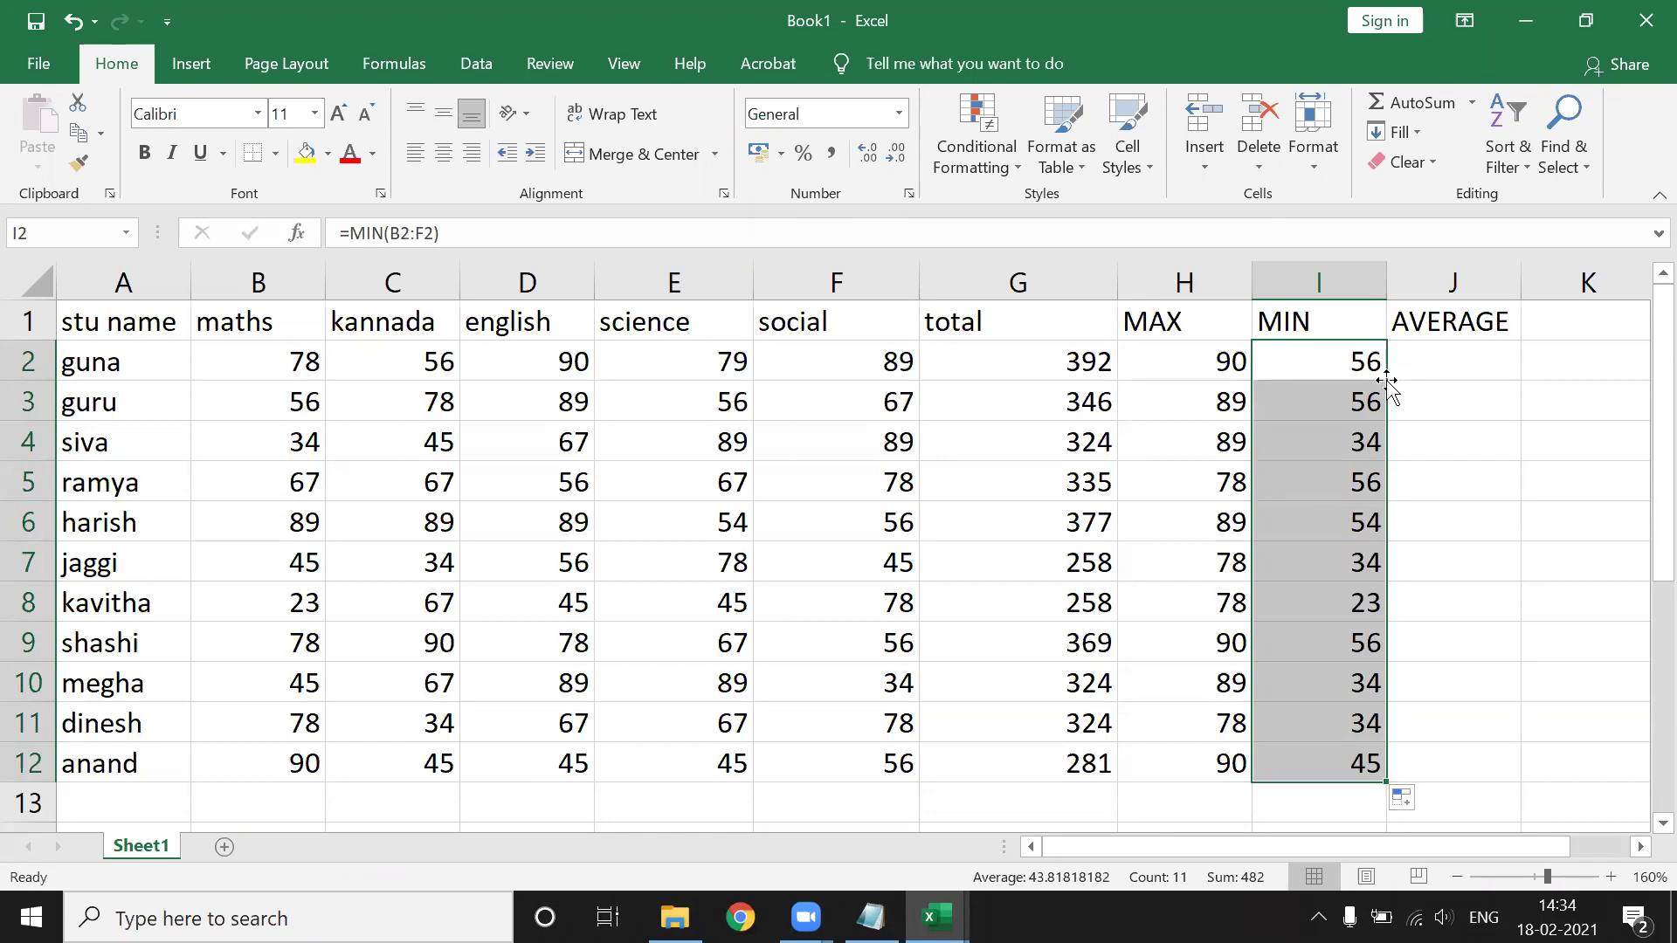
pyautogui.click(1417, 352)
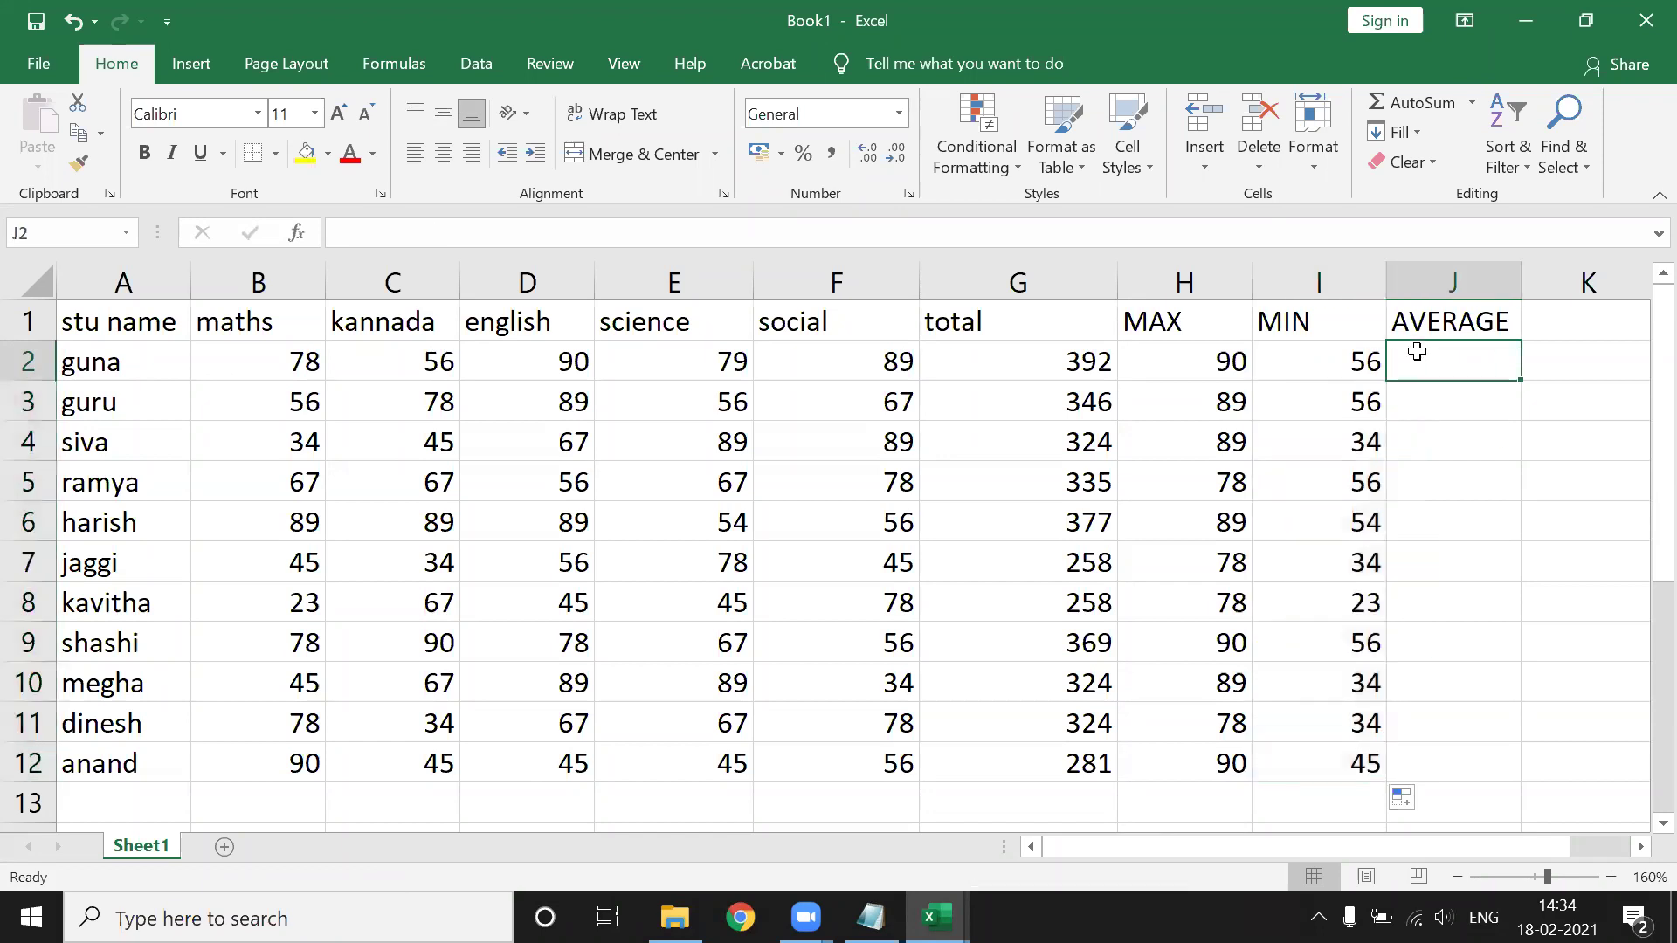
# Enter =AVERAGE(B2:F2) in J2 and fill it down through J12.
pyautogui.write('=')
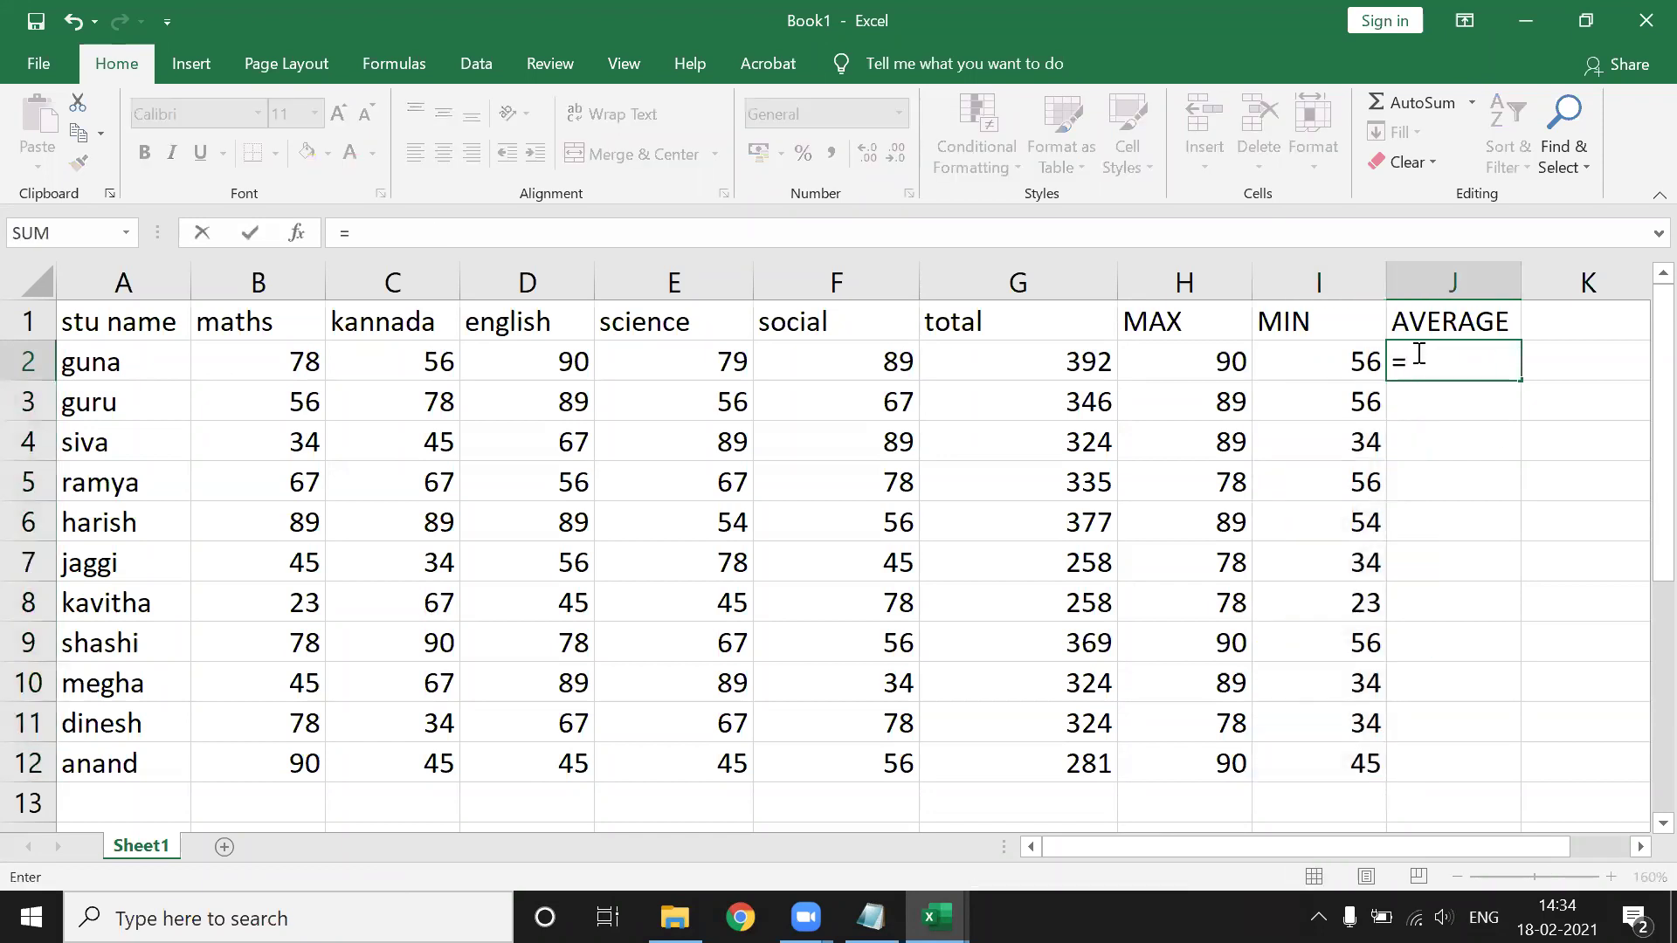
pyautogui.write('AVER')
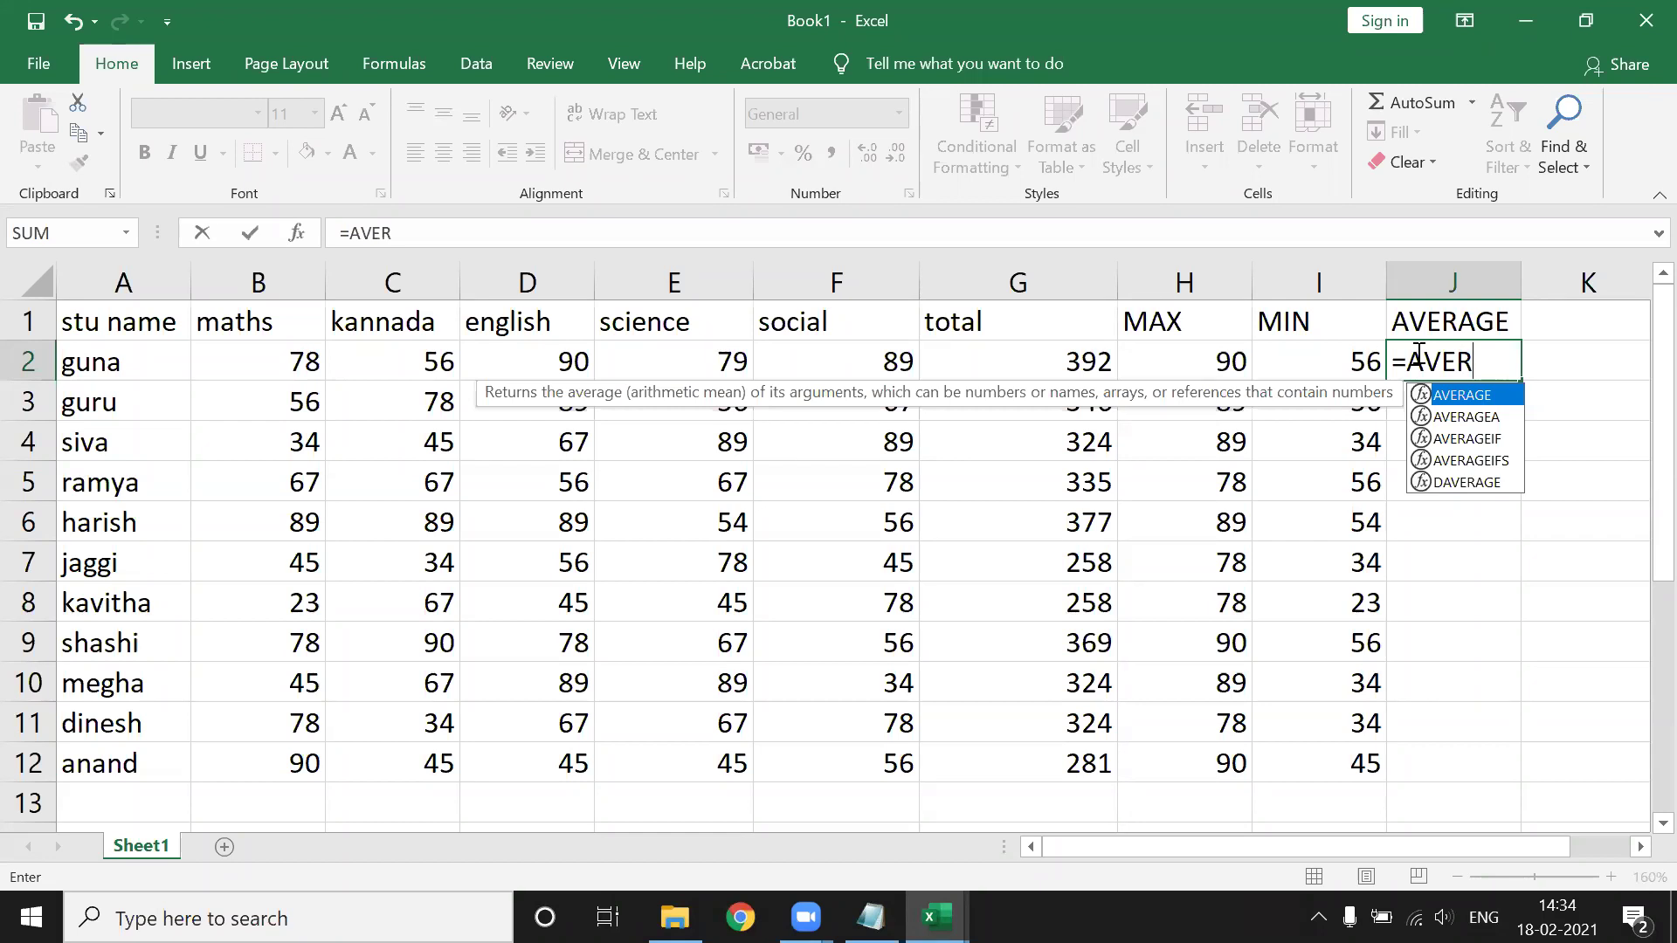
pyautogui.press('Tab')
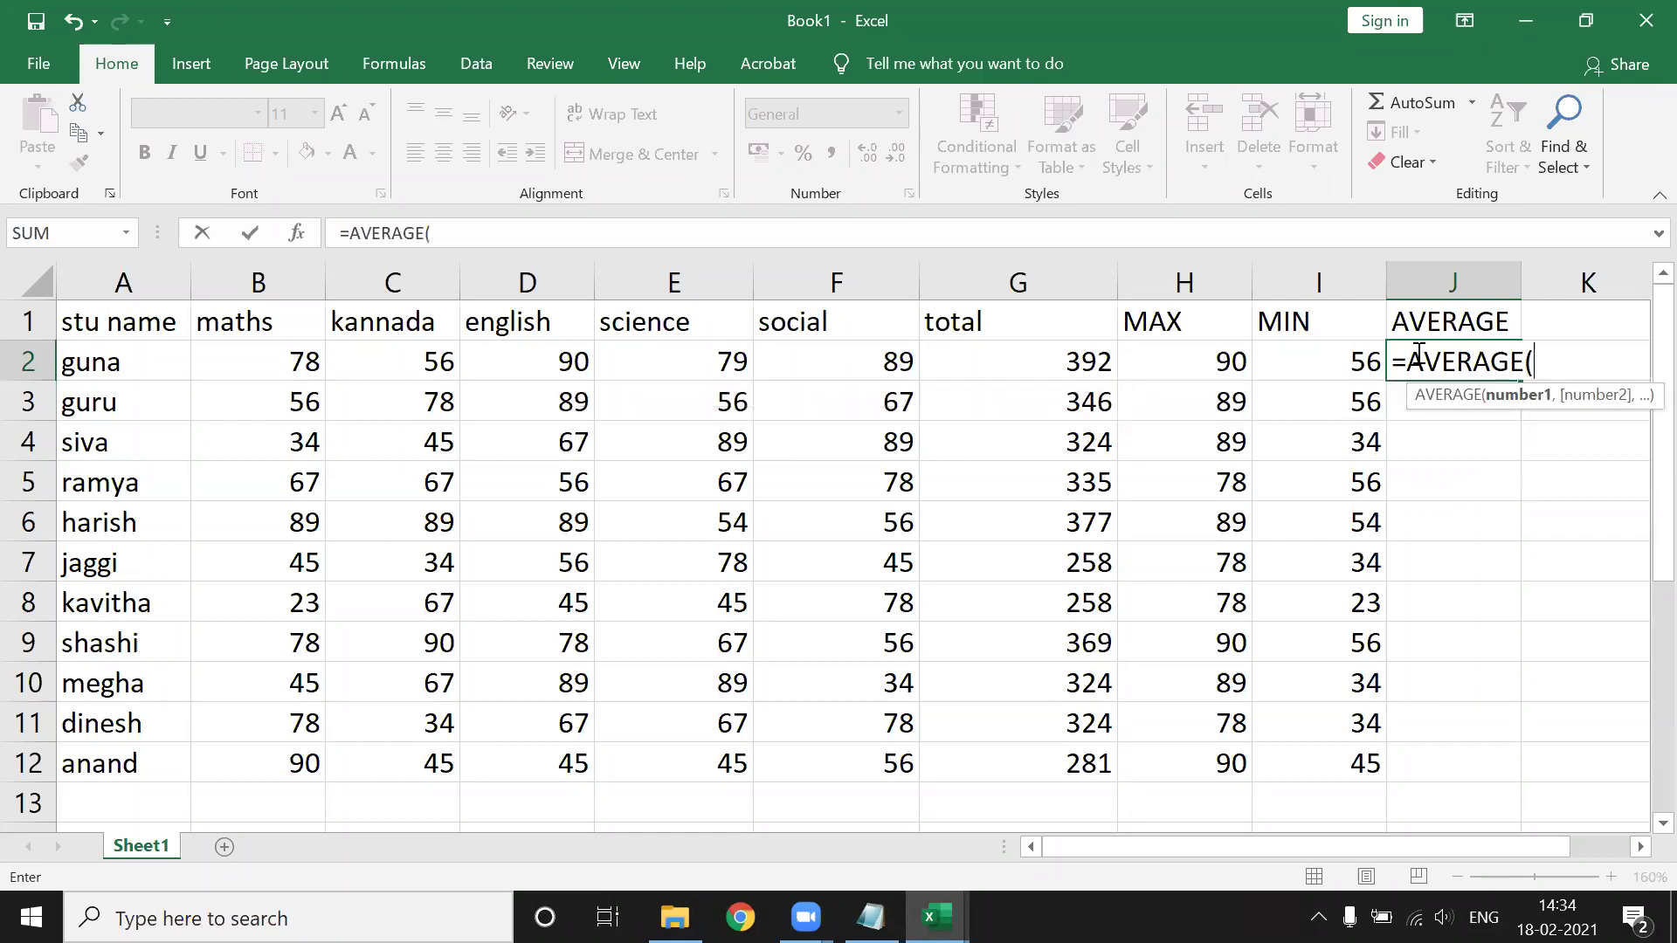
pyautogui.click(321, 368)
pyautogui.moveTo(321, 367); pyautogui.dragTo(876, 371)
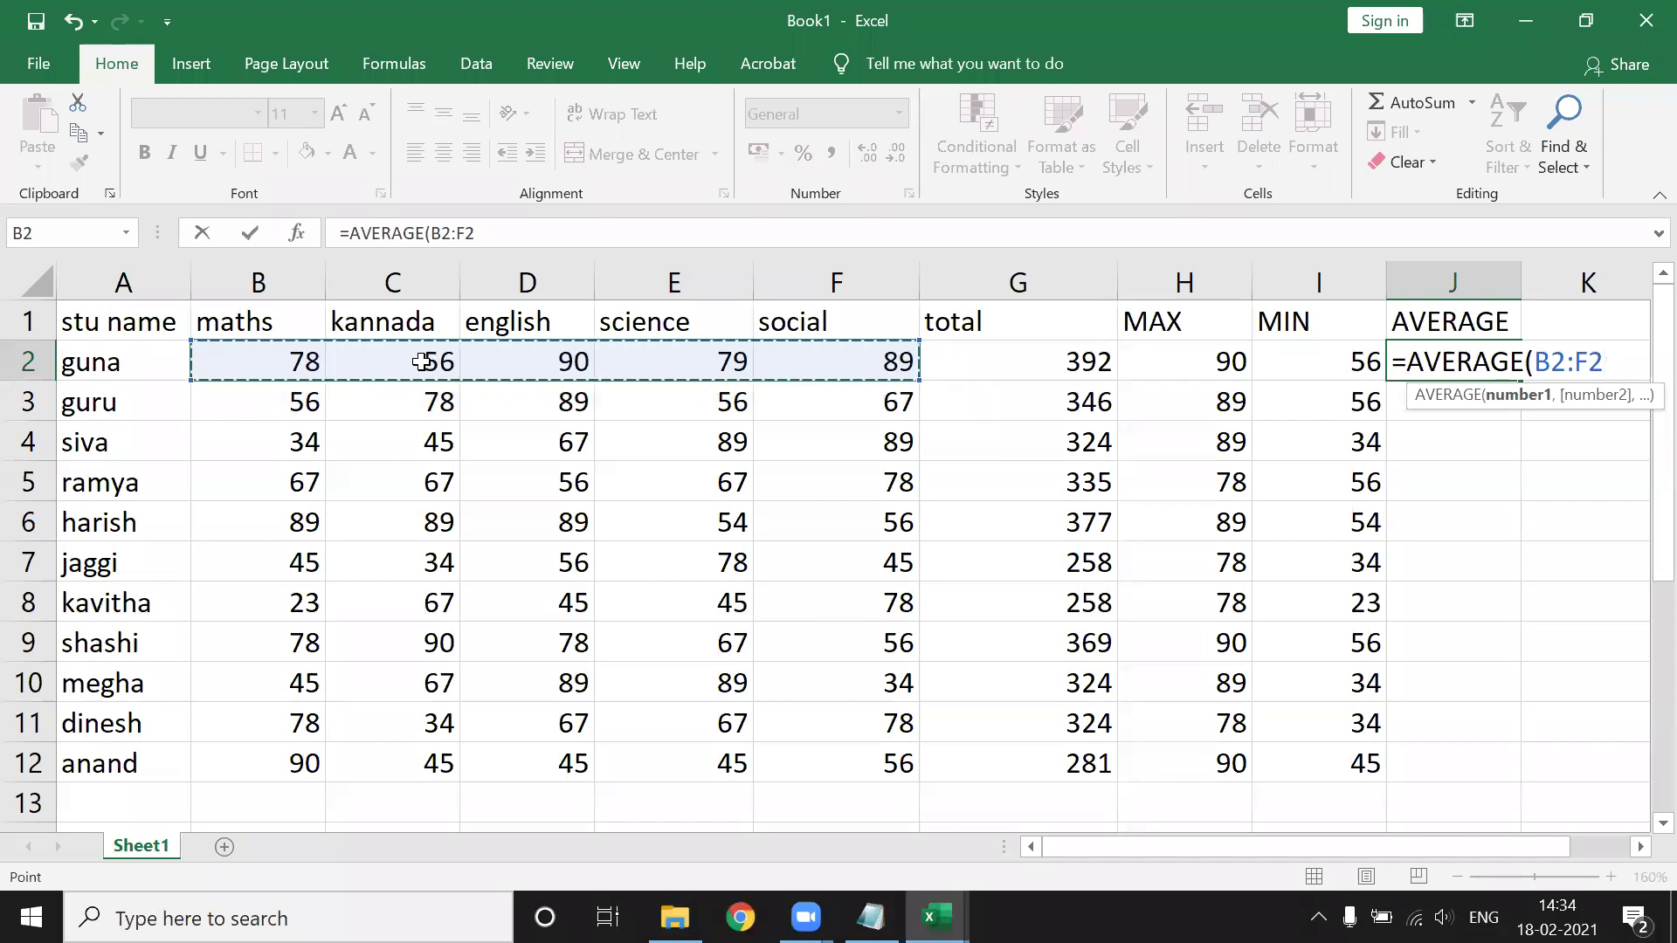
pyautogui.write(')')
pyautogui.press('Return')
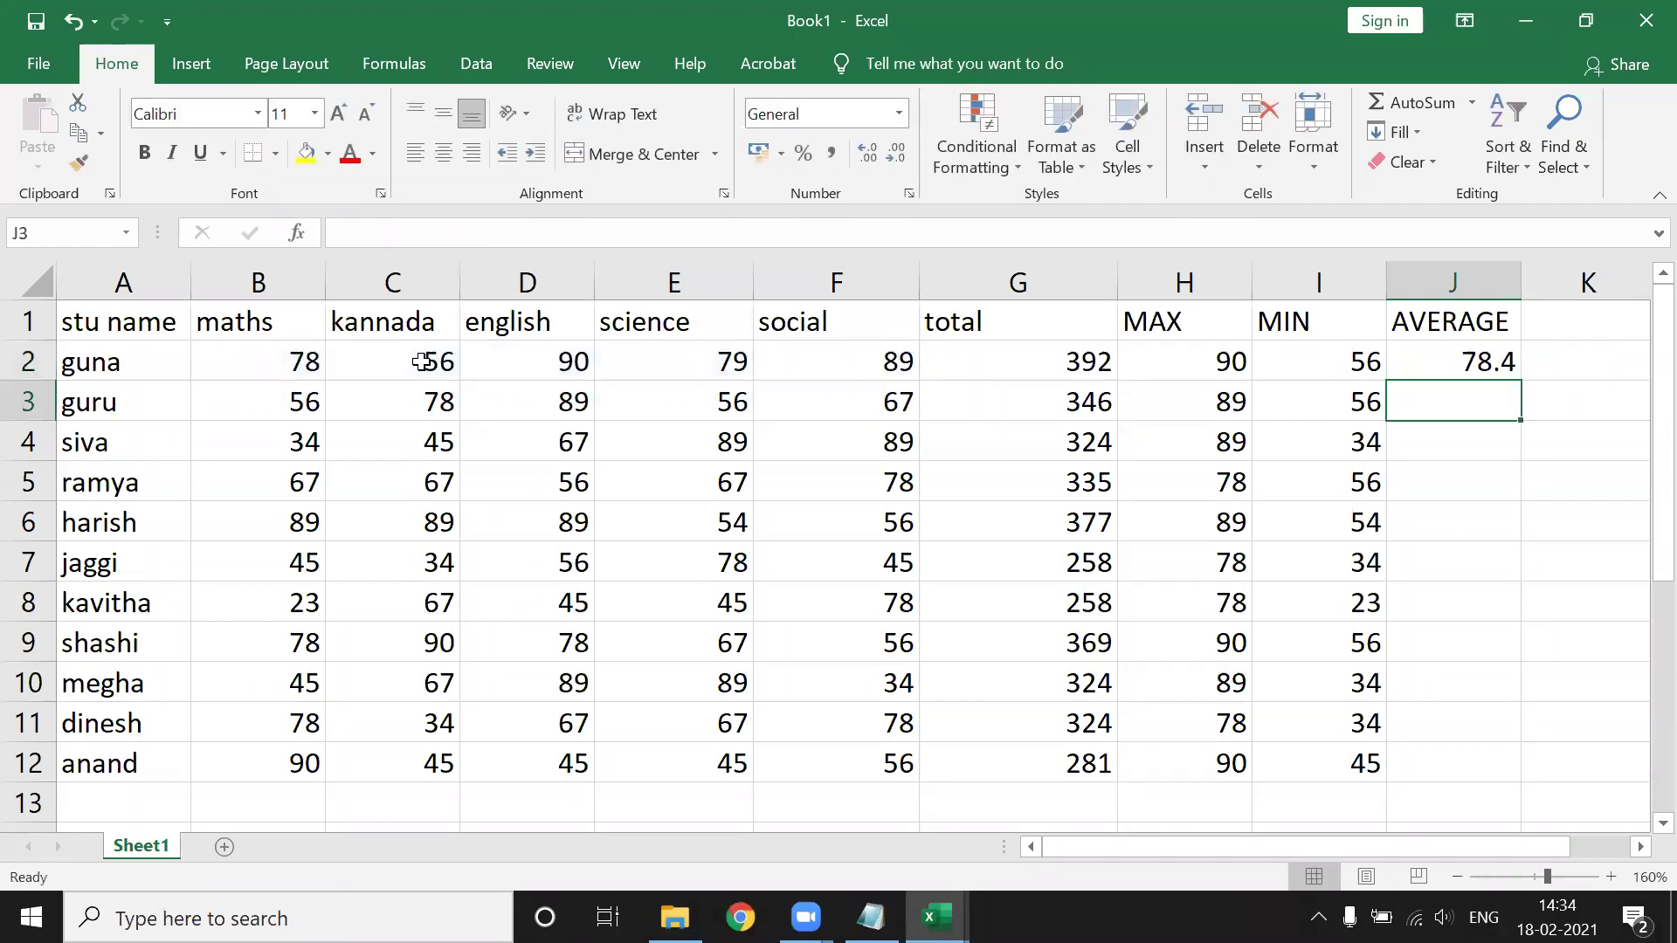
pyautogui.click(1469, 359)
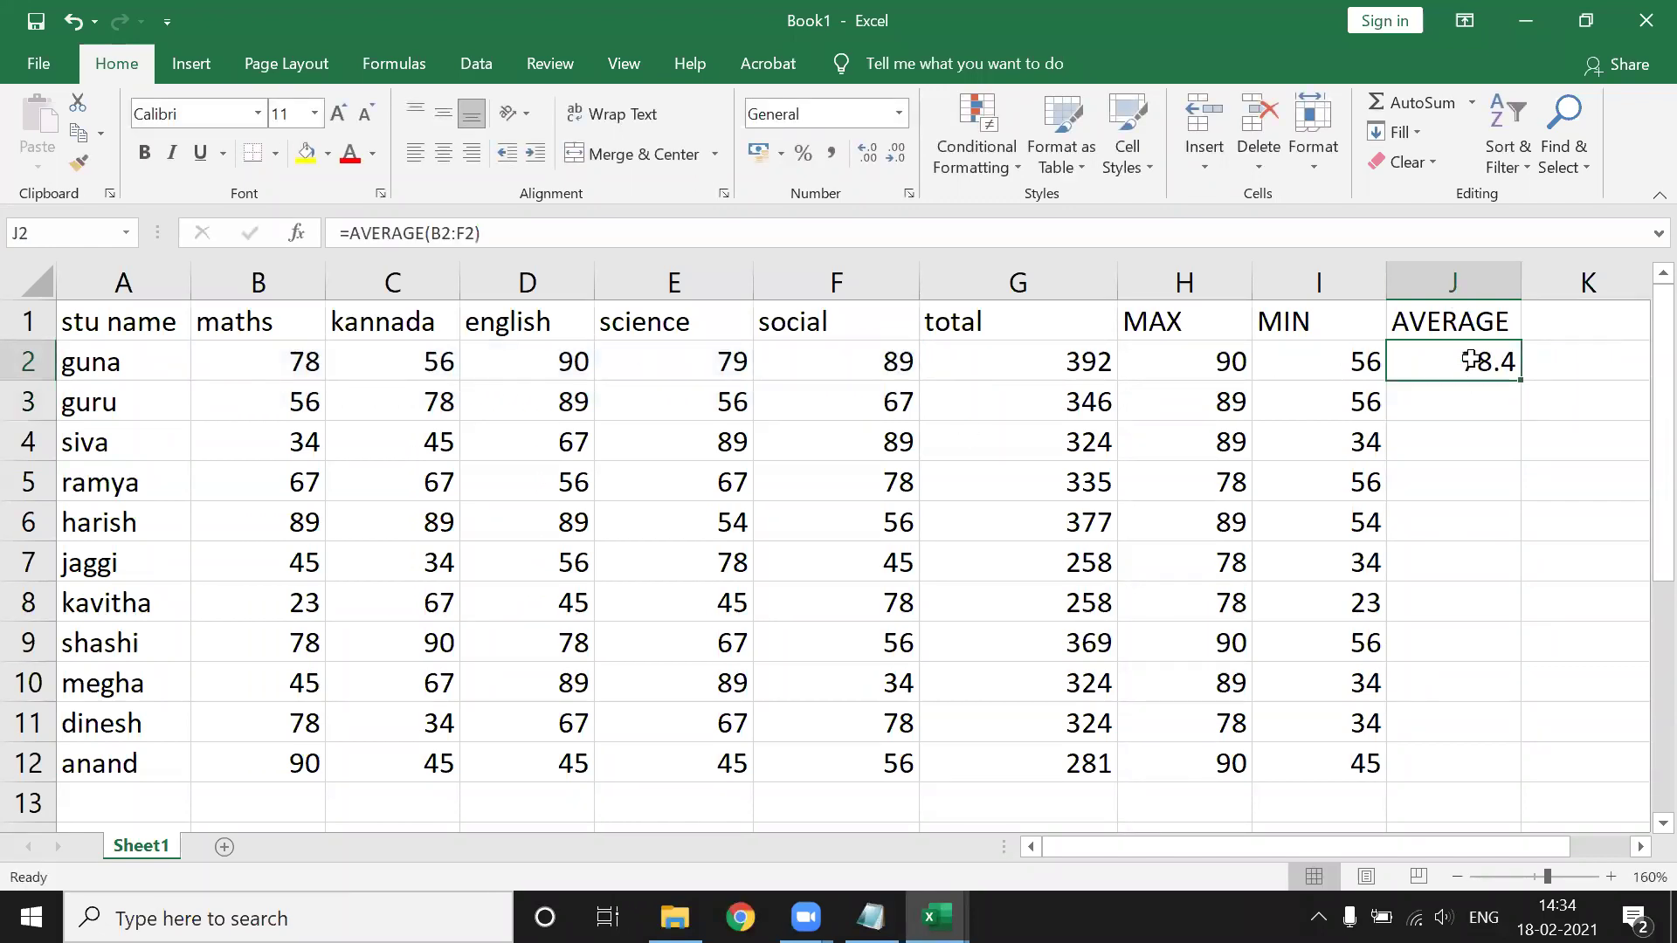
pyautogui.doubleClick(1510, 381)
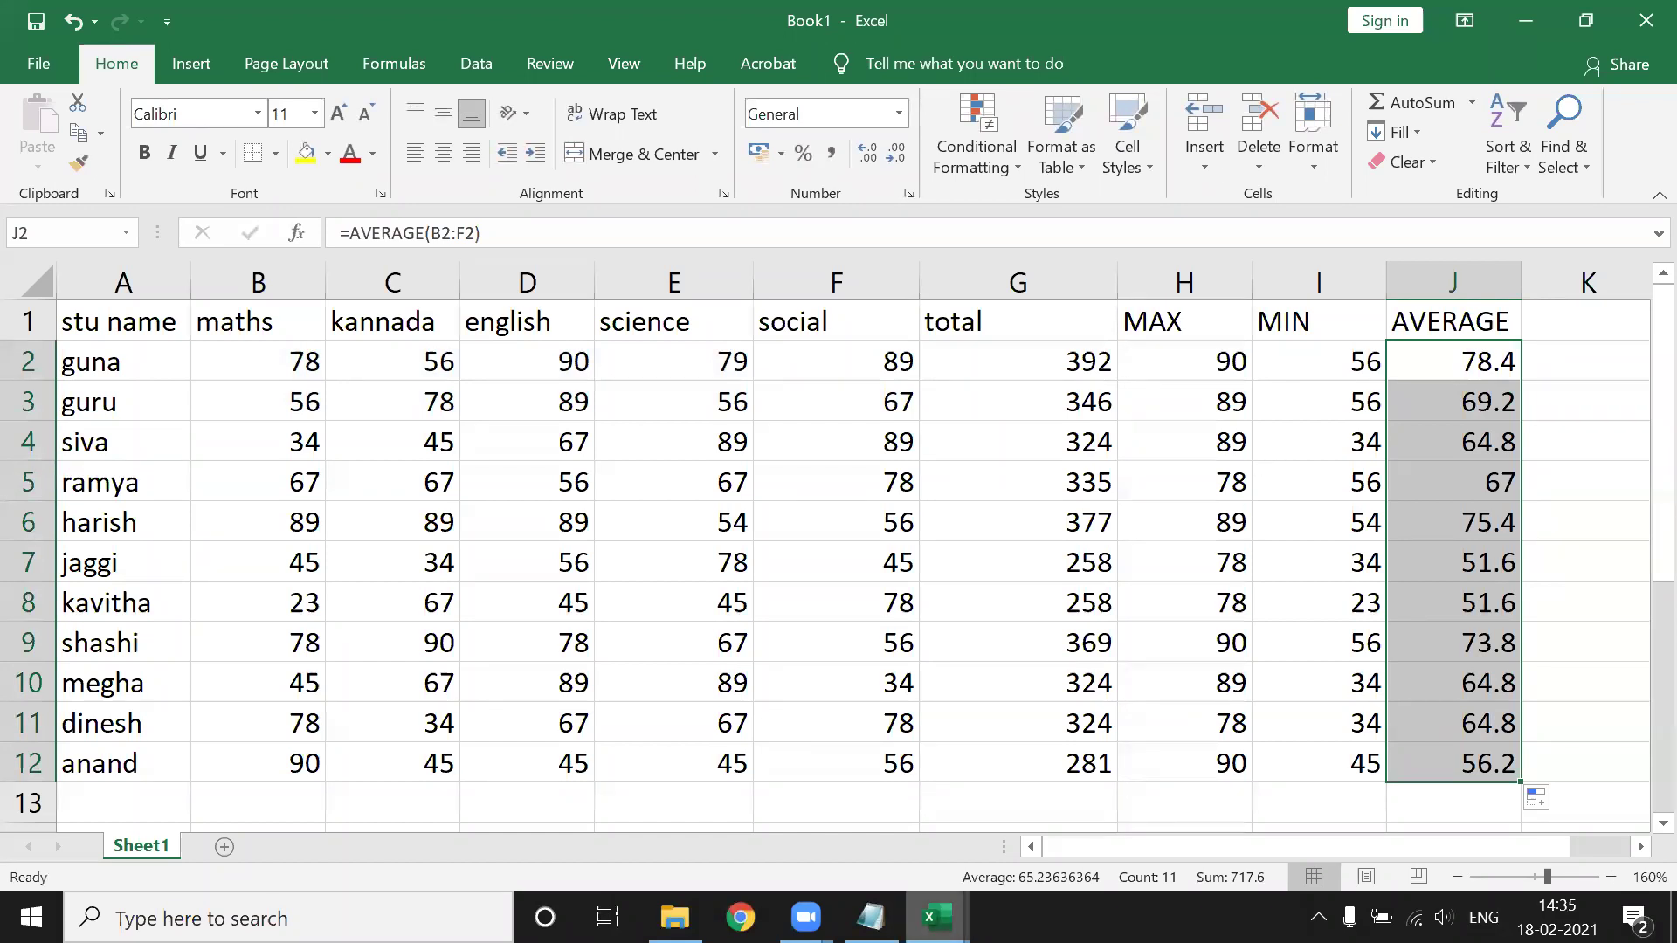
pyautogui.click(870, 917)
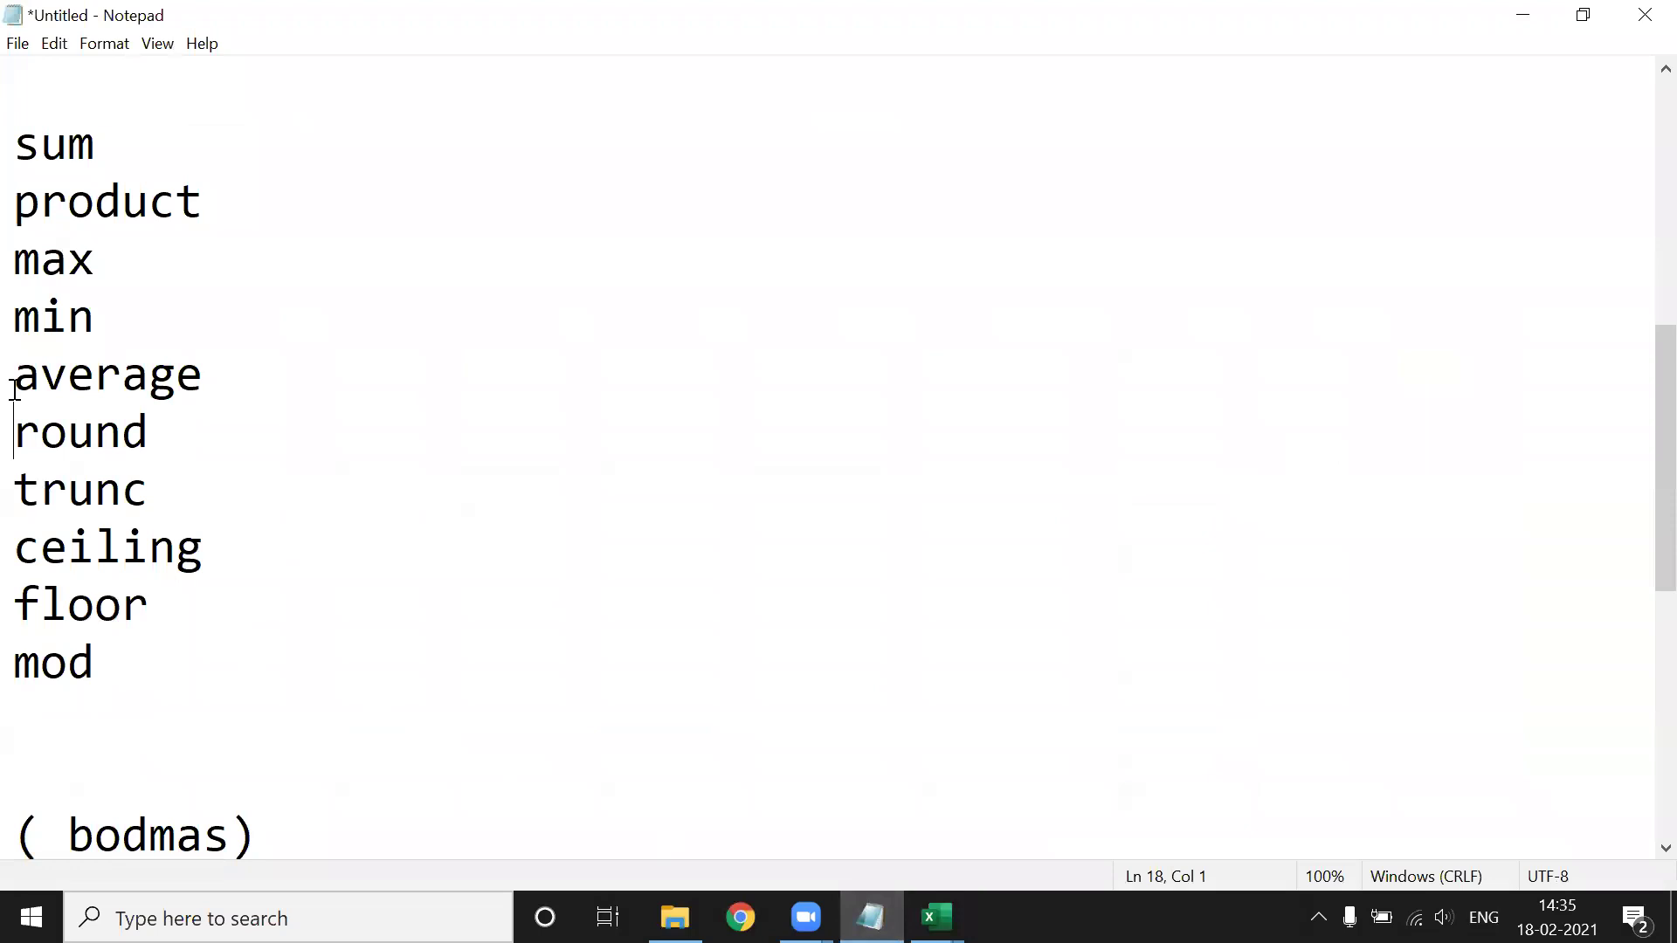
pyautogui.moveTo(35, 430); pyautogui.dragTo(201, 428)
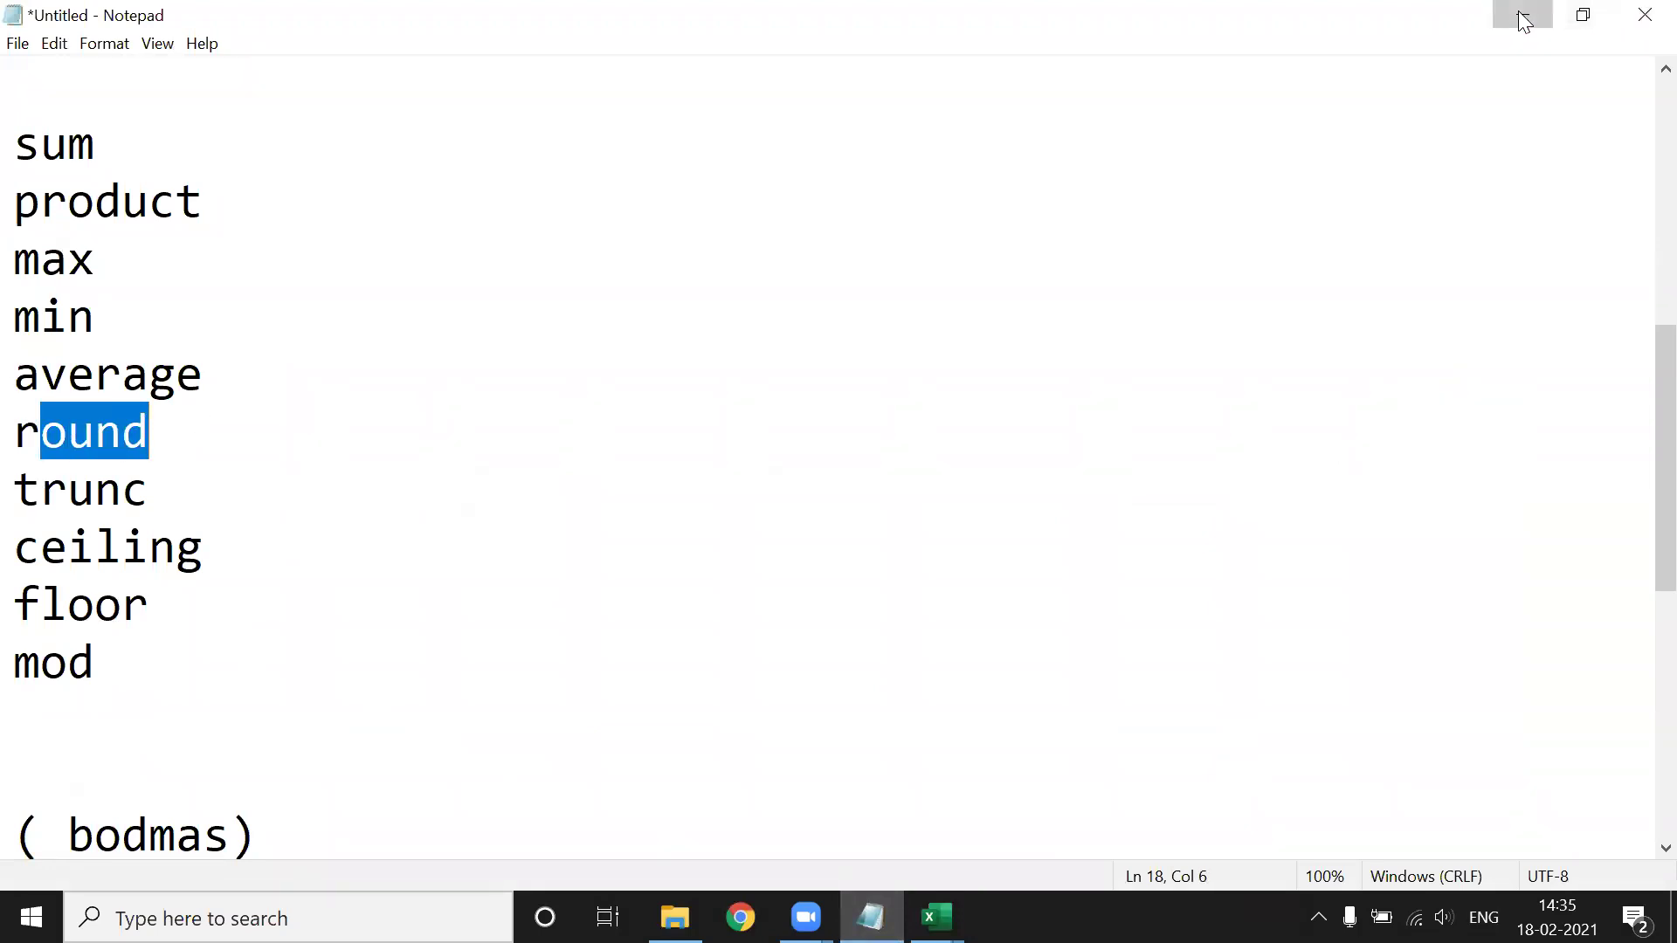
pyautogui.click(1520, 15)
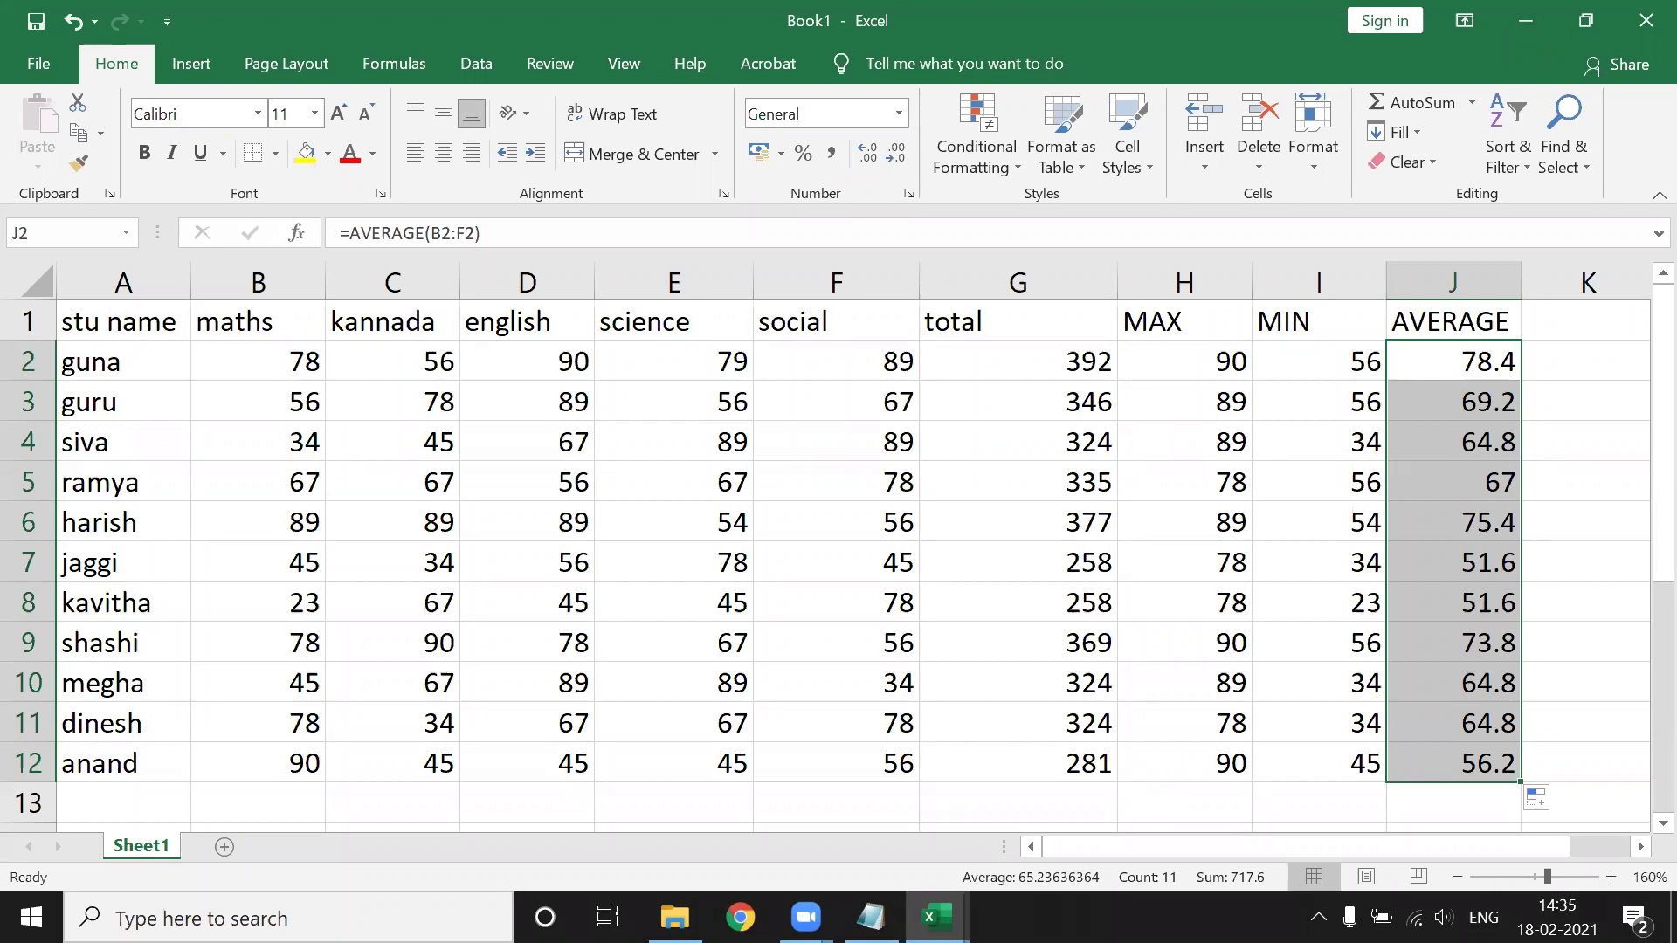
# Enter 74.8765687 in E27 and autofit column E to fit it.
pyautogui.scroll(-3, 1123, 682)
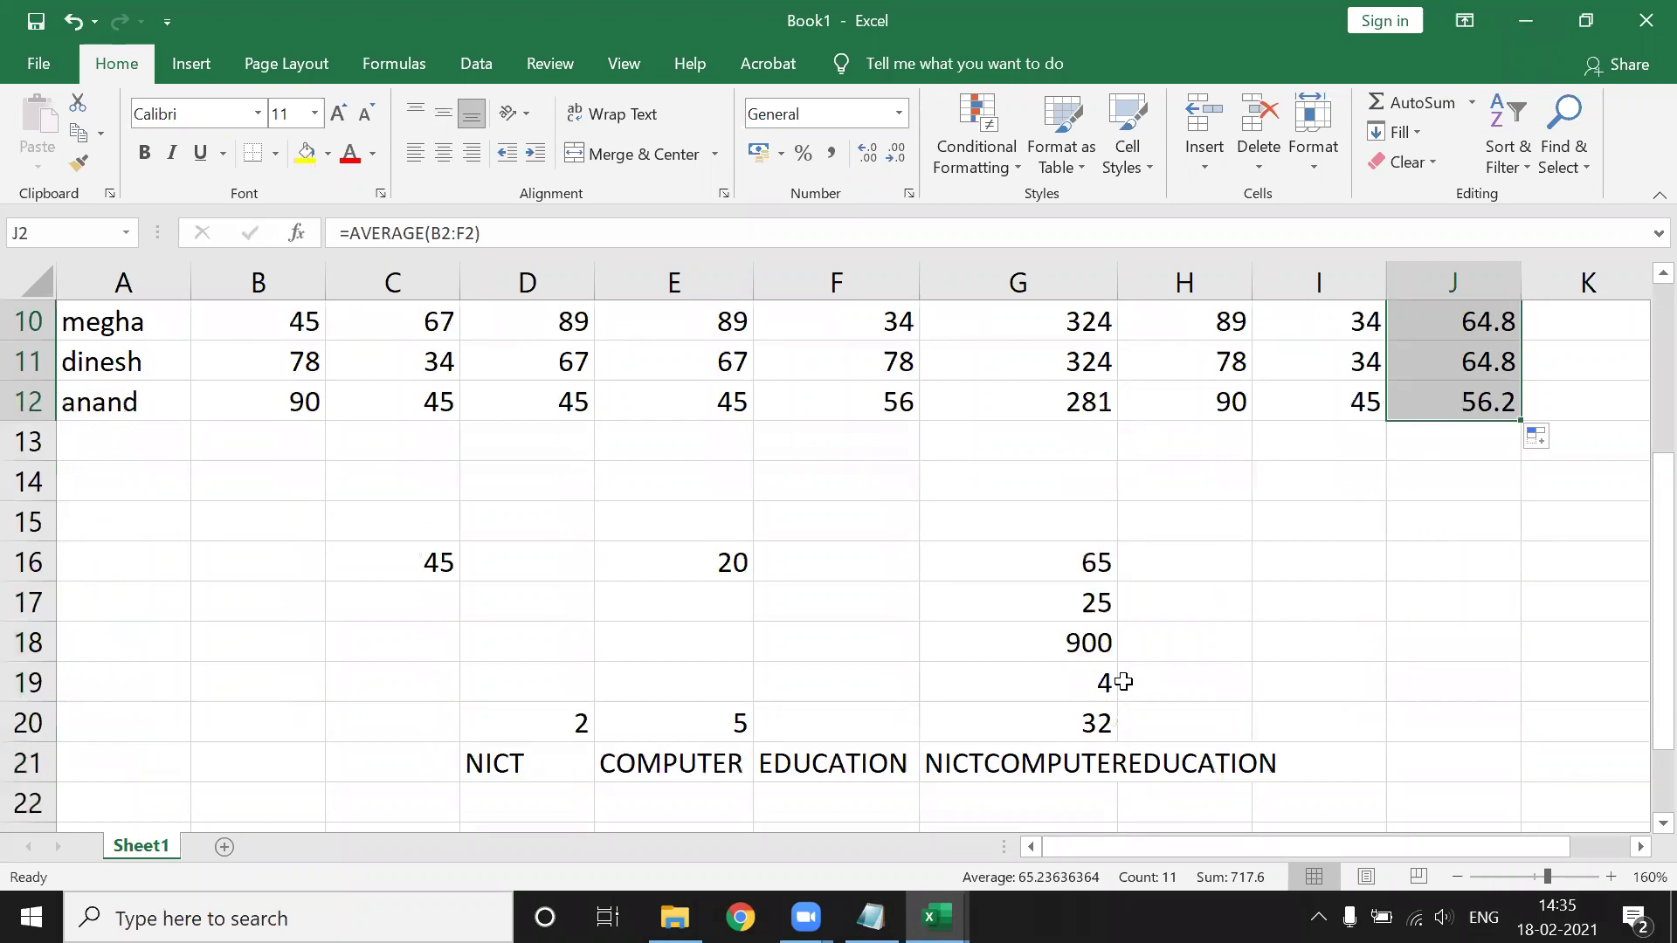
pyautogui.scroll(-3, 1040, 656)
pyautogui.scroll(-1, 786, 611)
pyautogui.click(559, 572)
pyautogui.click(641, 535)
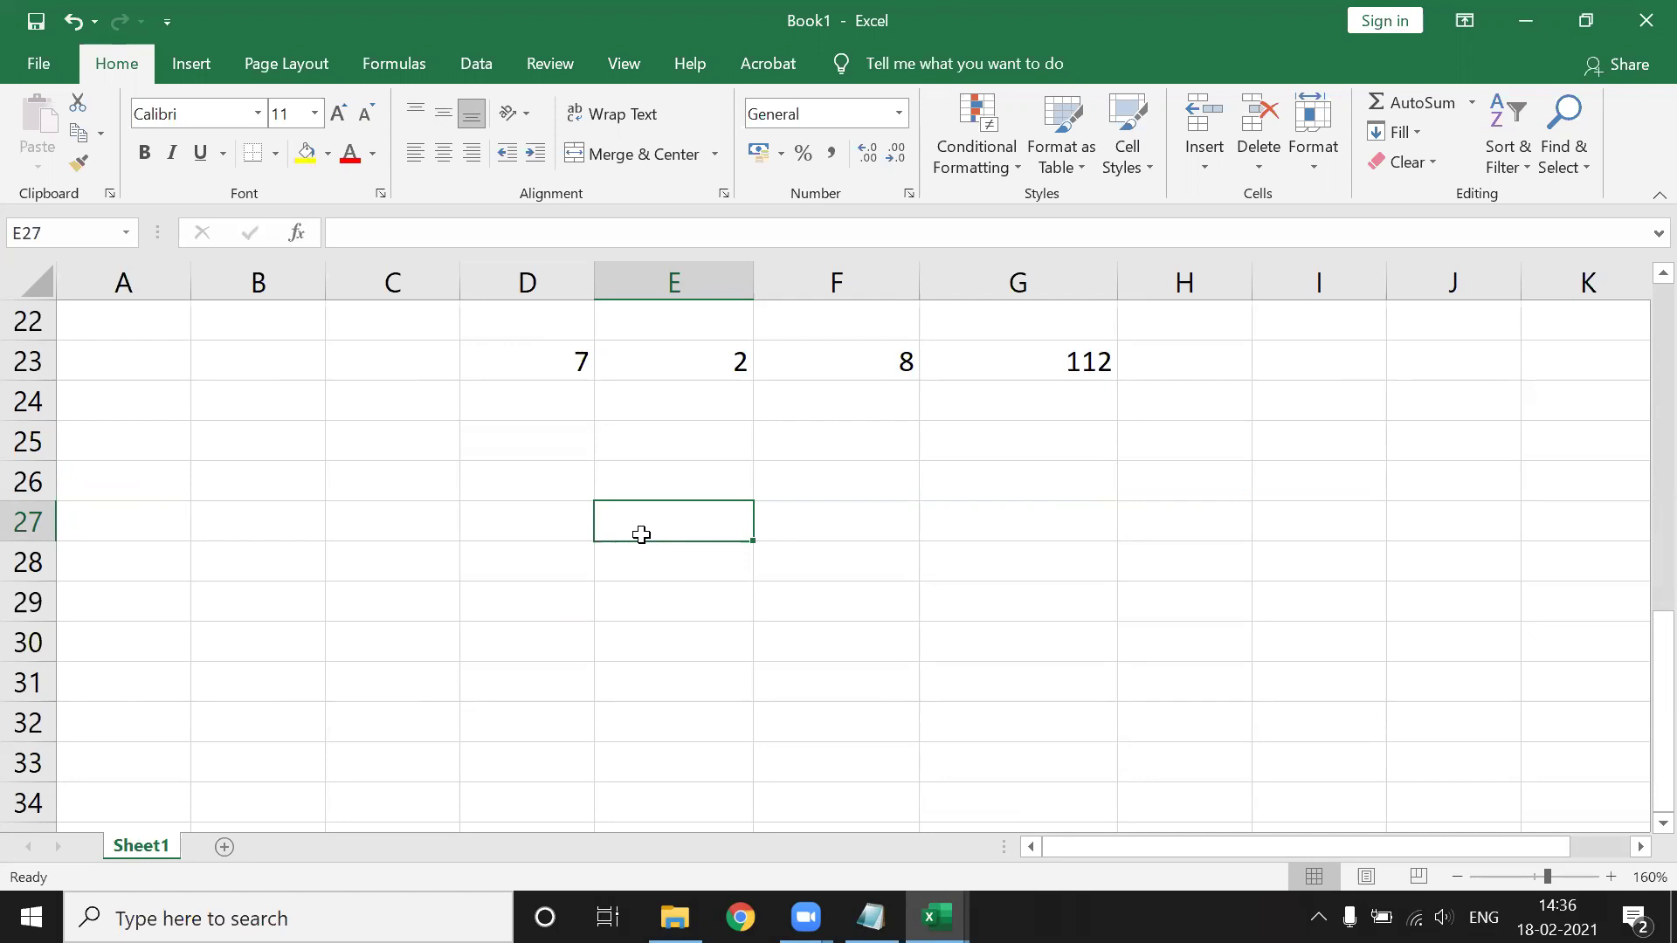
pyautogui.write('74.8765687')
pyautogui.press('Return')
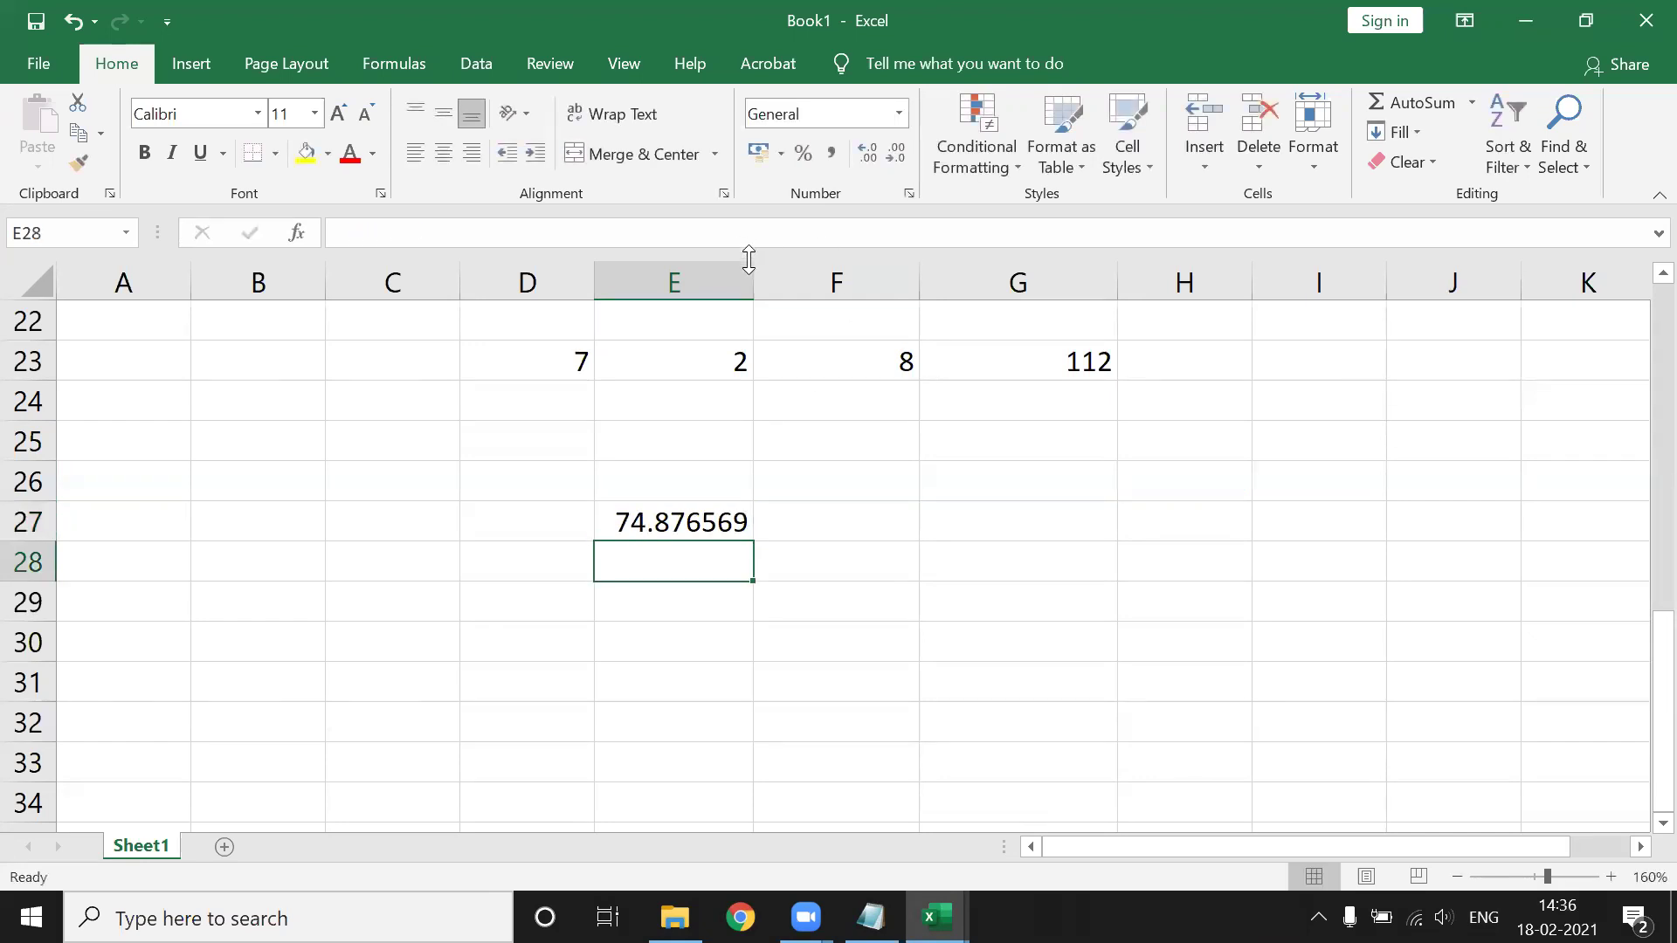
pyautogui.doubleClick(752, 262)
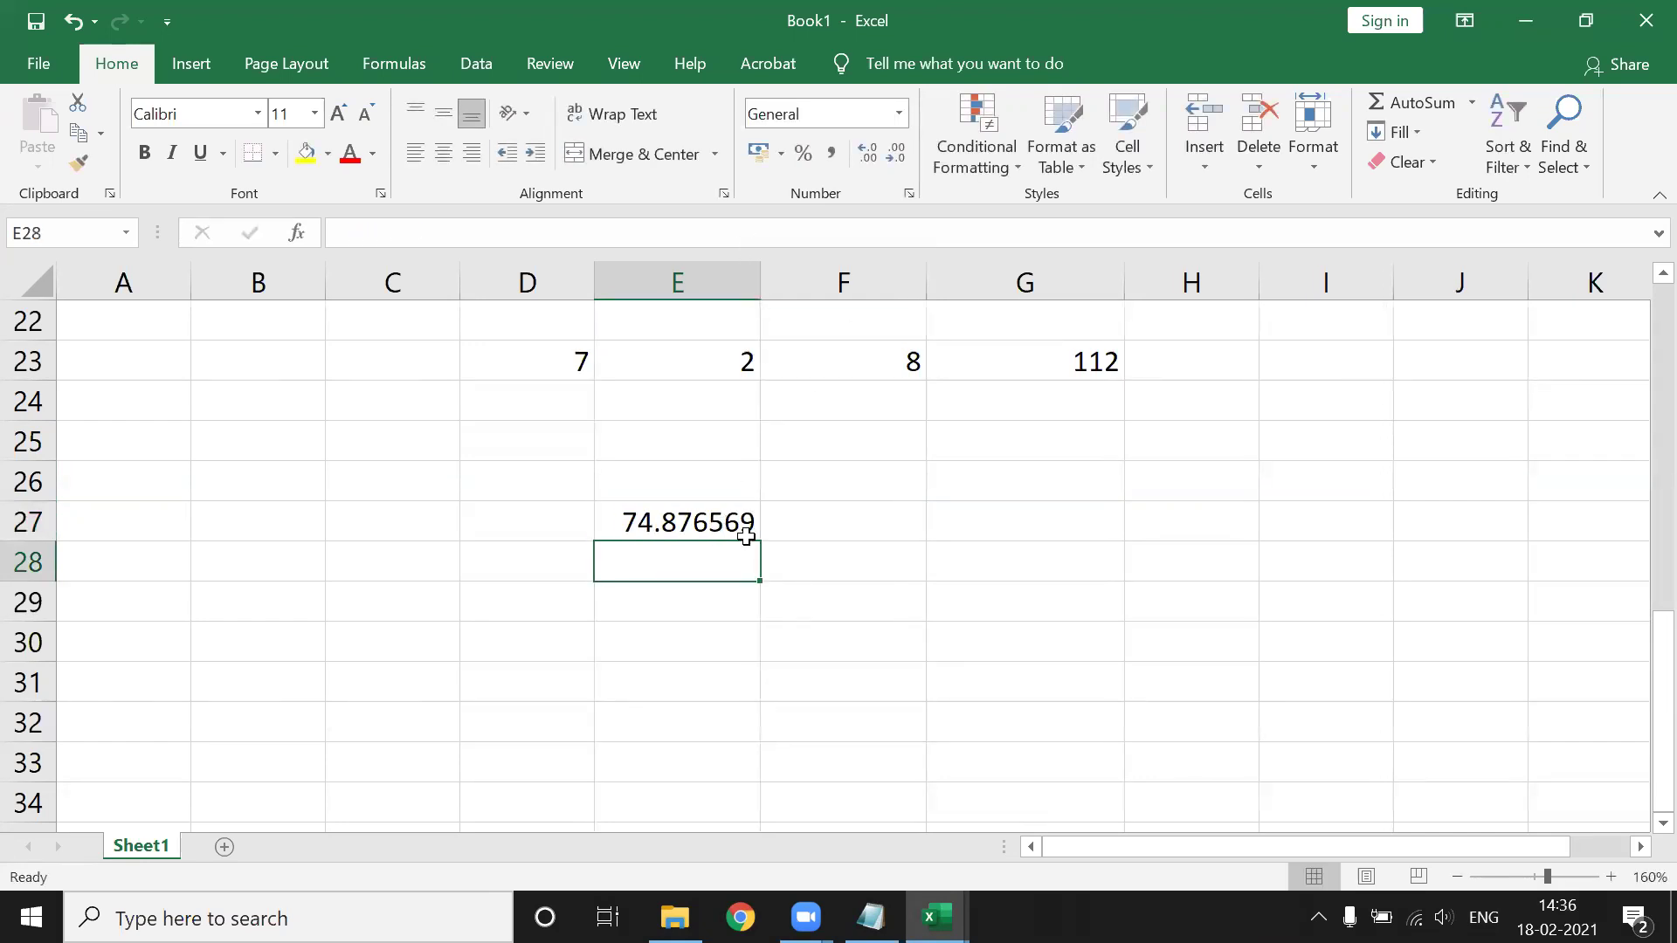
pyautogui.click(943, 521)
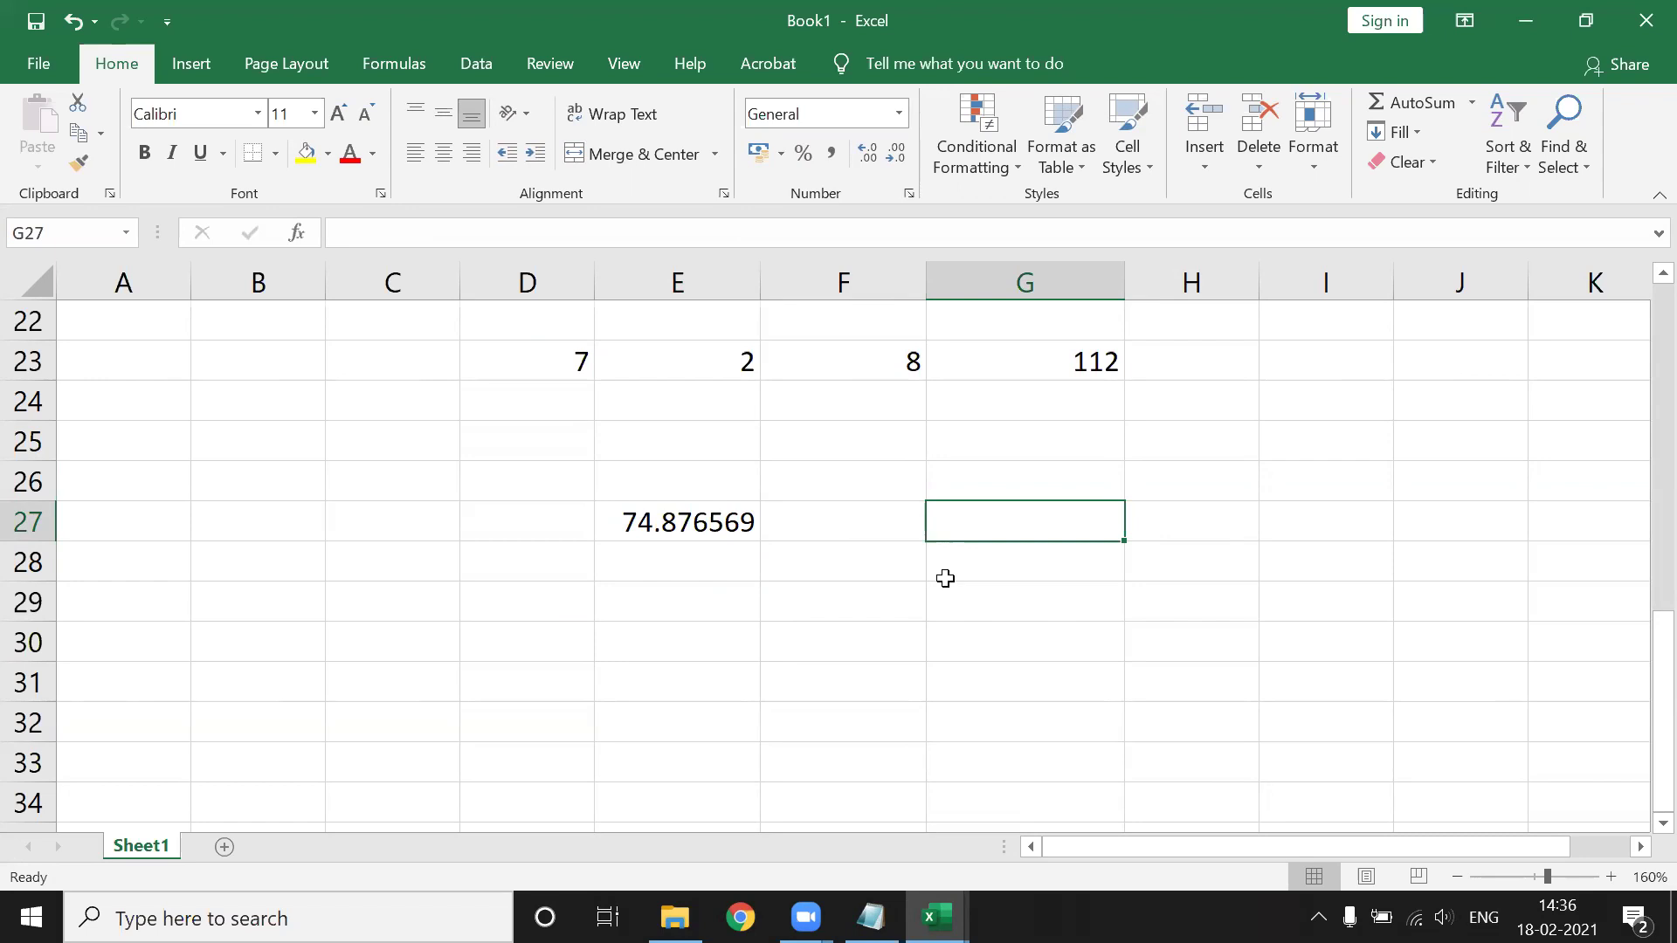
# Enter =ROUND(E27,2) in G27 so it shows 74.88.
pyautogui.write('=')
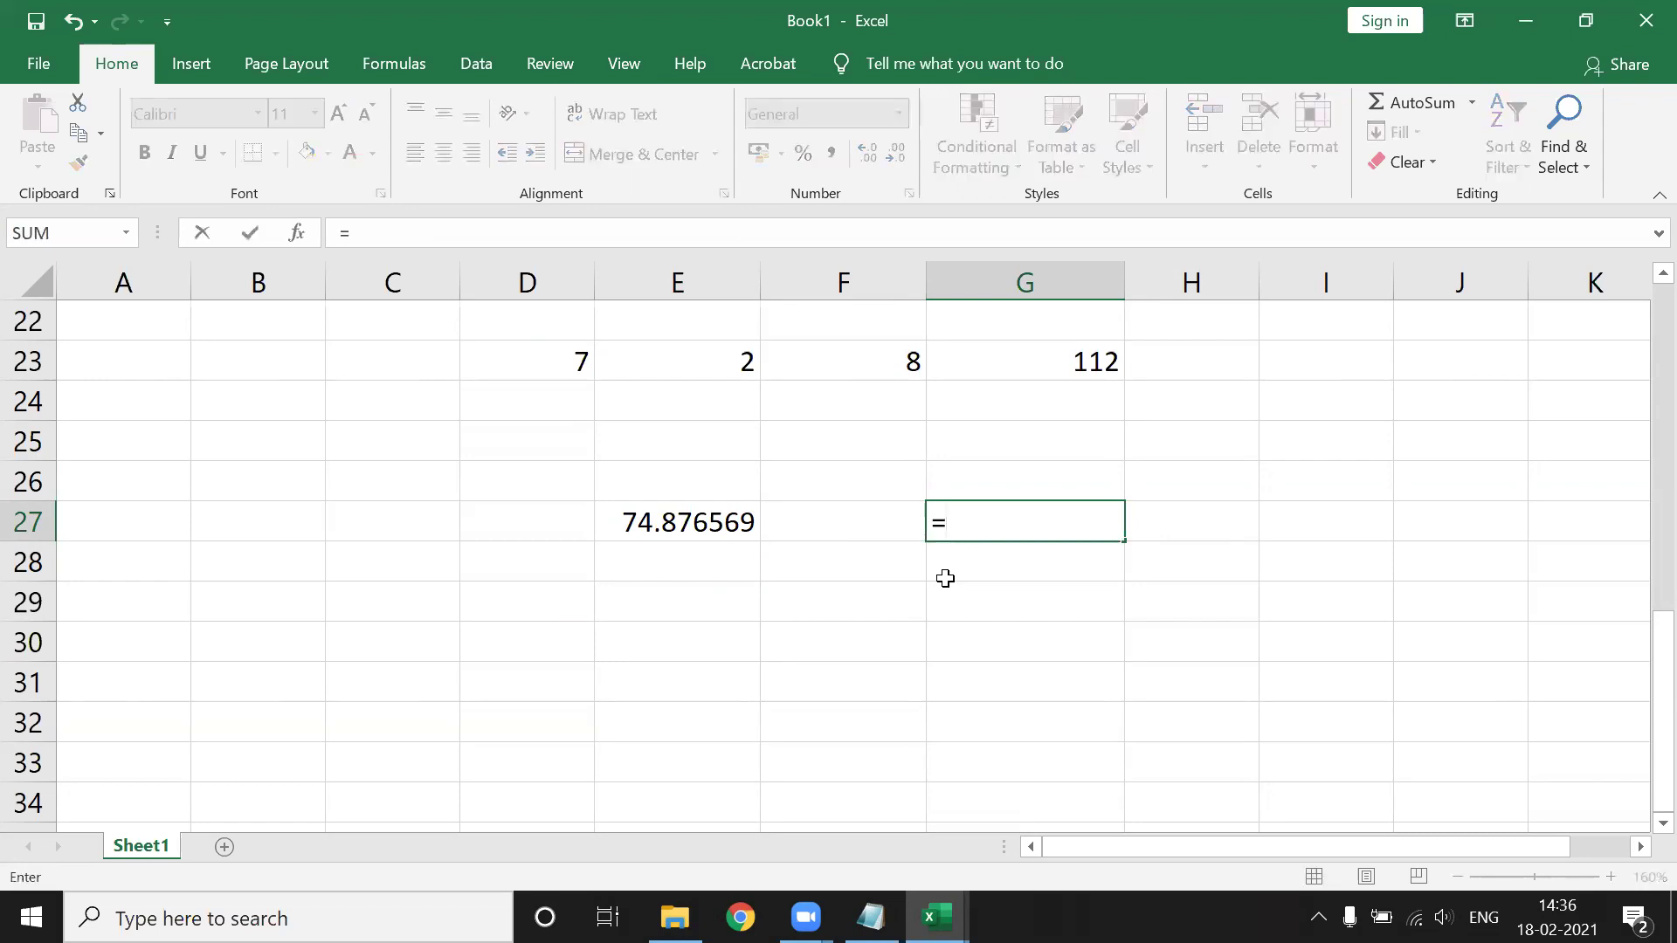
pyautogui.write('ROUN')
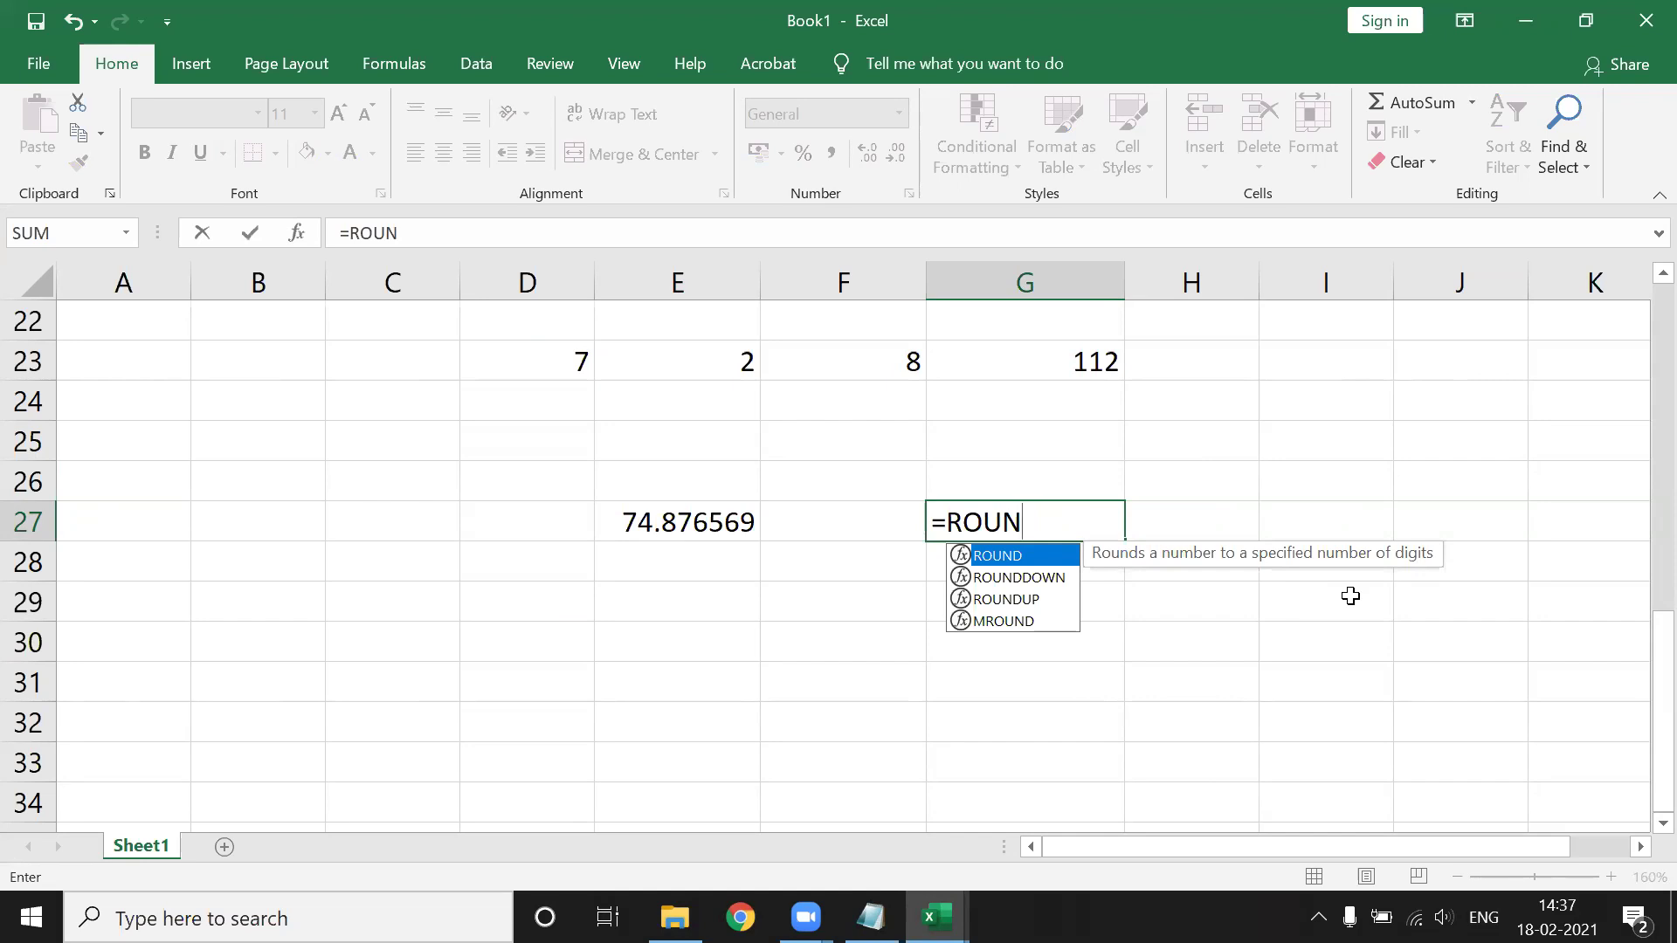
pyautogui.press('Tab')
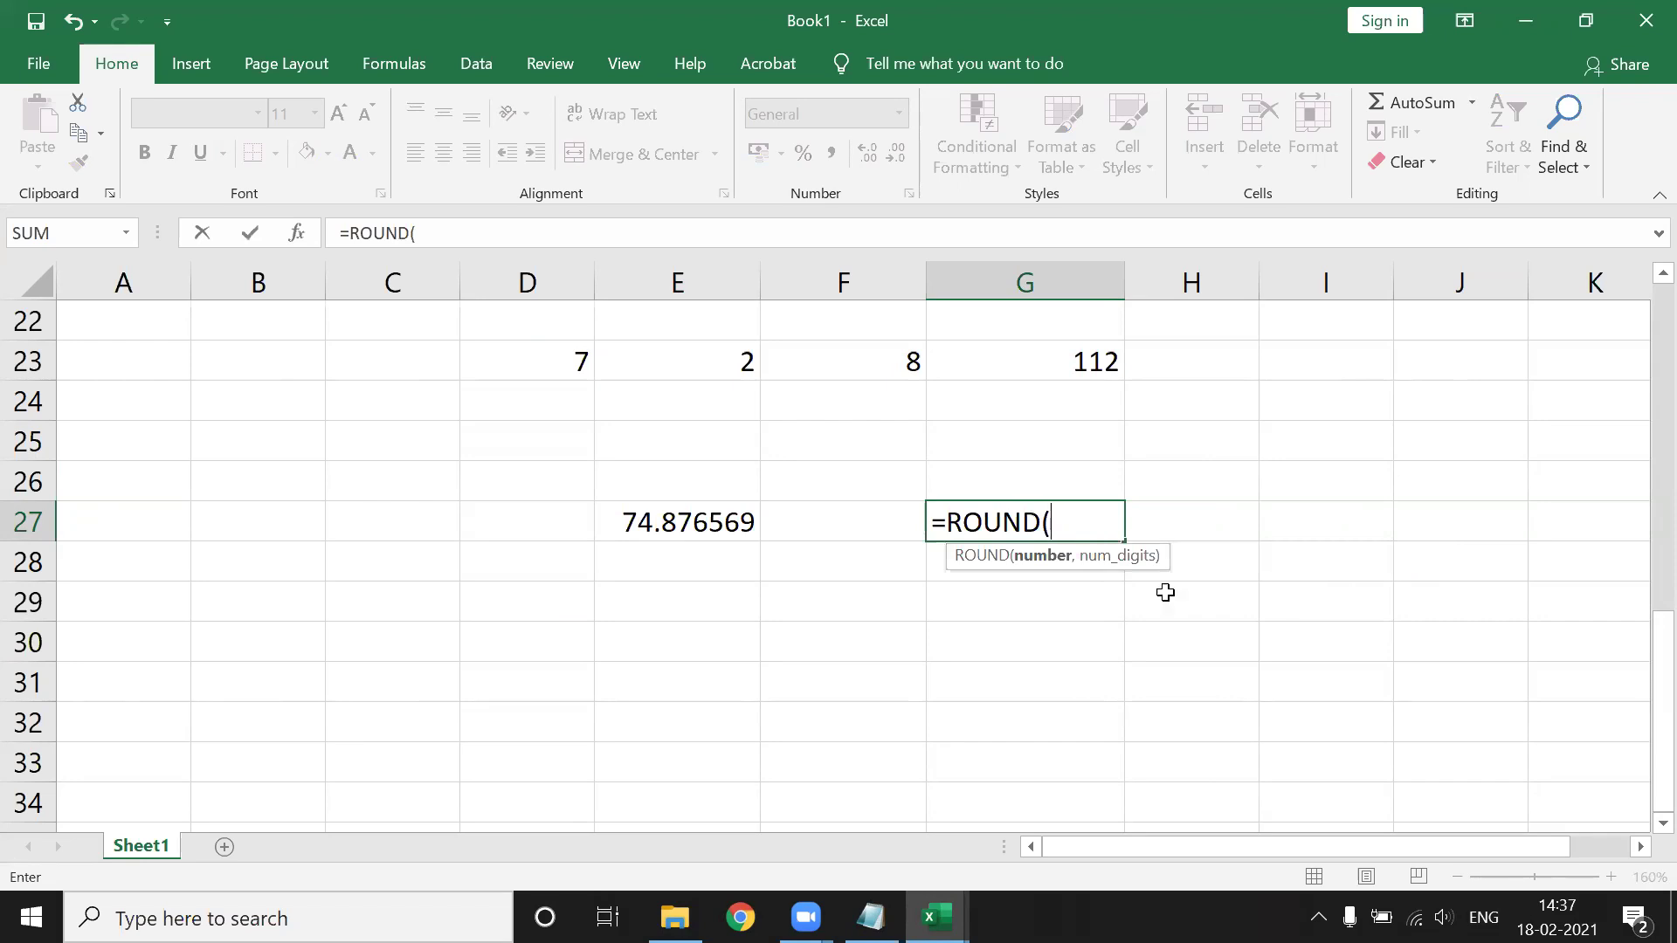
pyautogui.click(636, 522)
pyautogui.write(',')
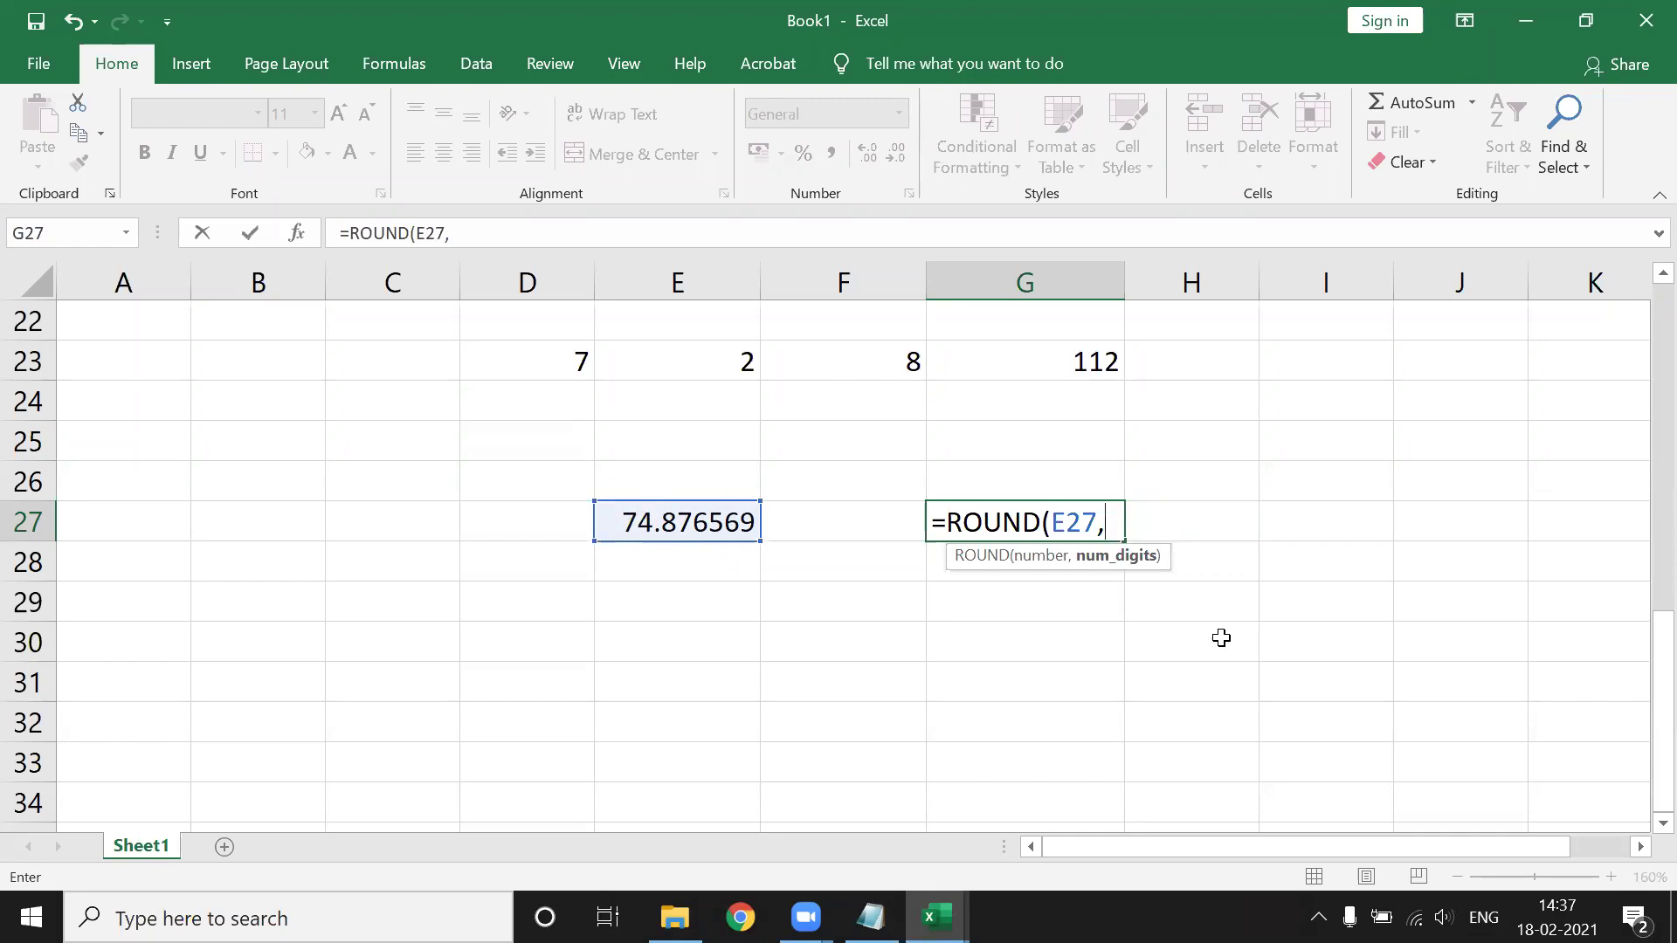
pyautogui.write('2)')
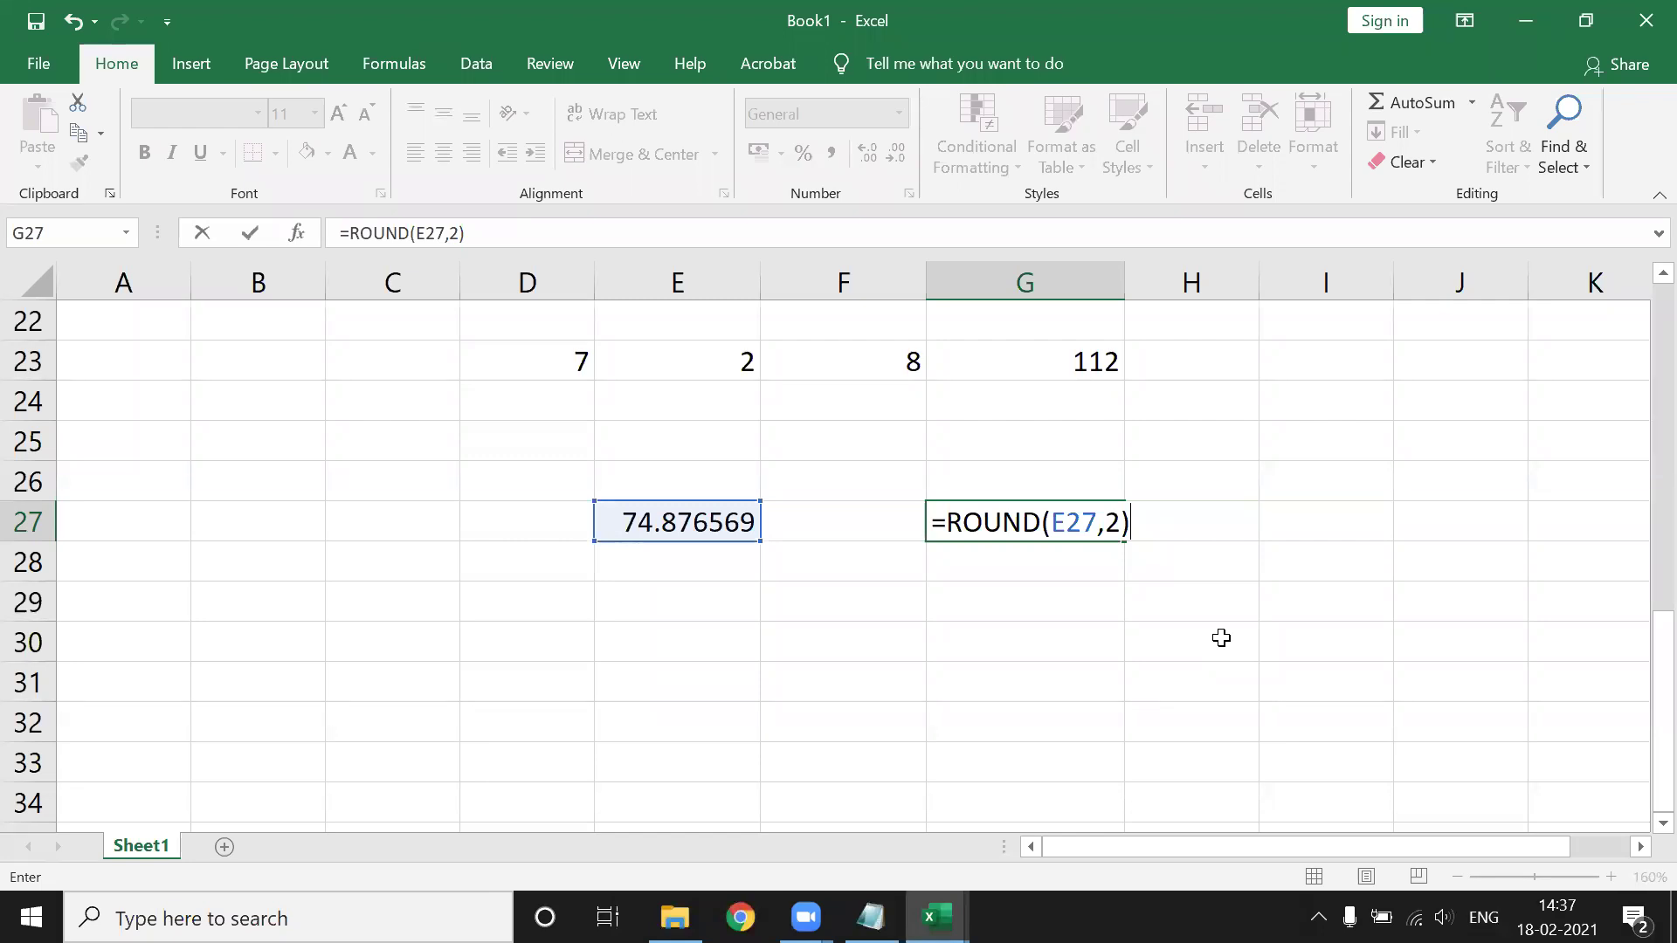
pyautogui.press('Return')
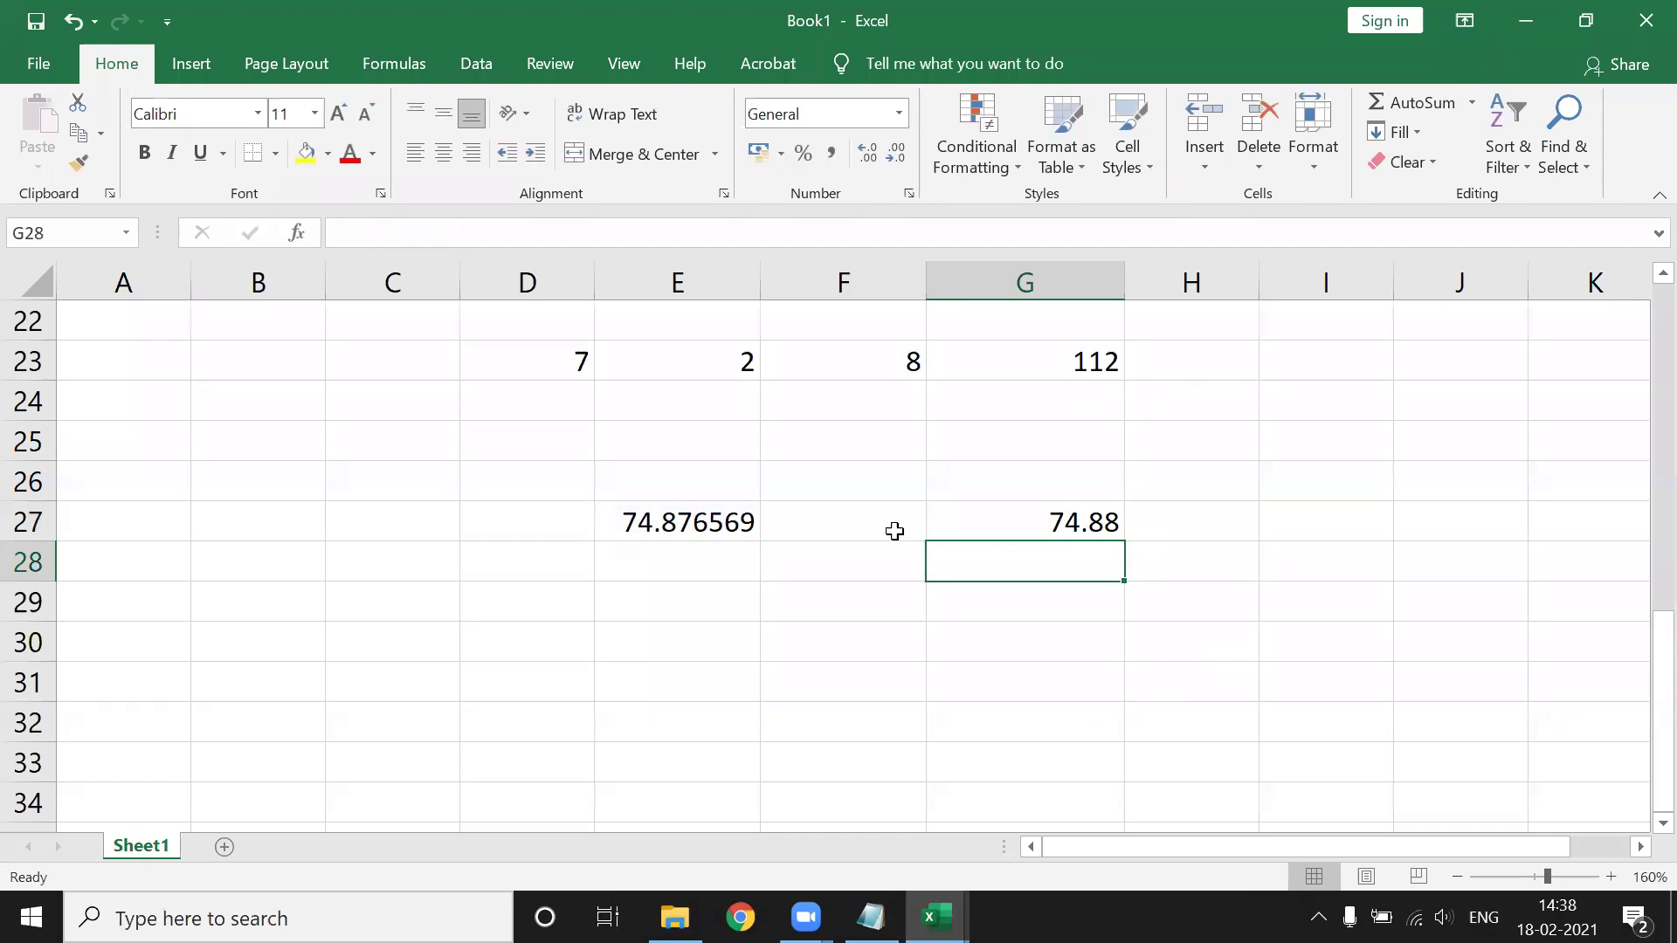
# Edit E27, then drag column E wider so 74.8765687 shows in full.
pyautogui.doubleClick(696, 521)
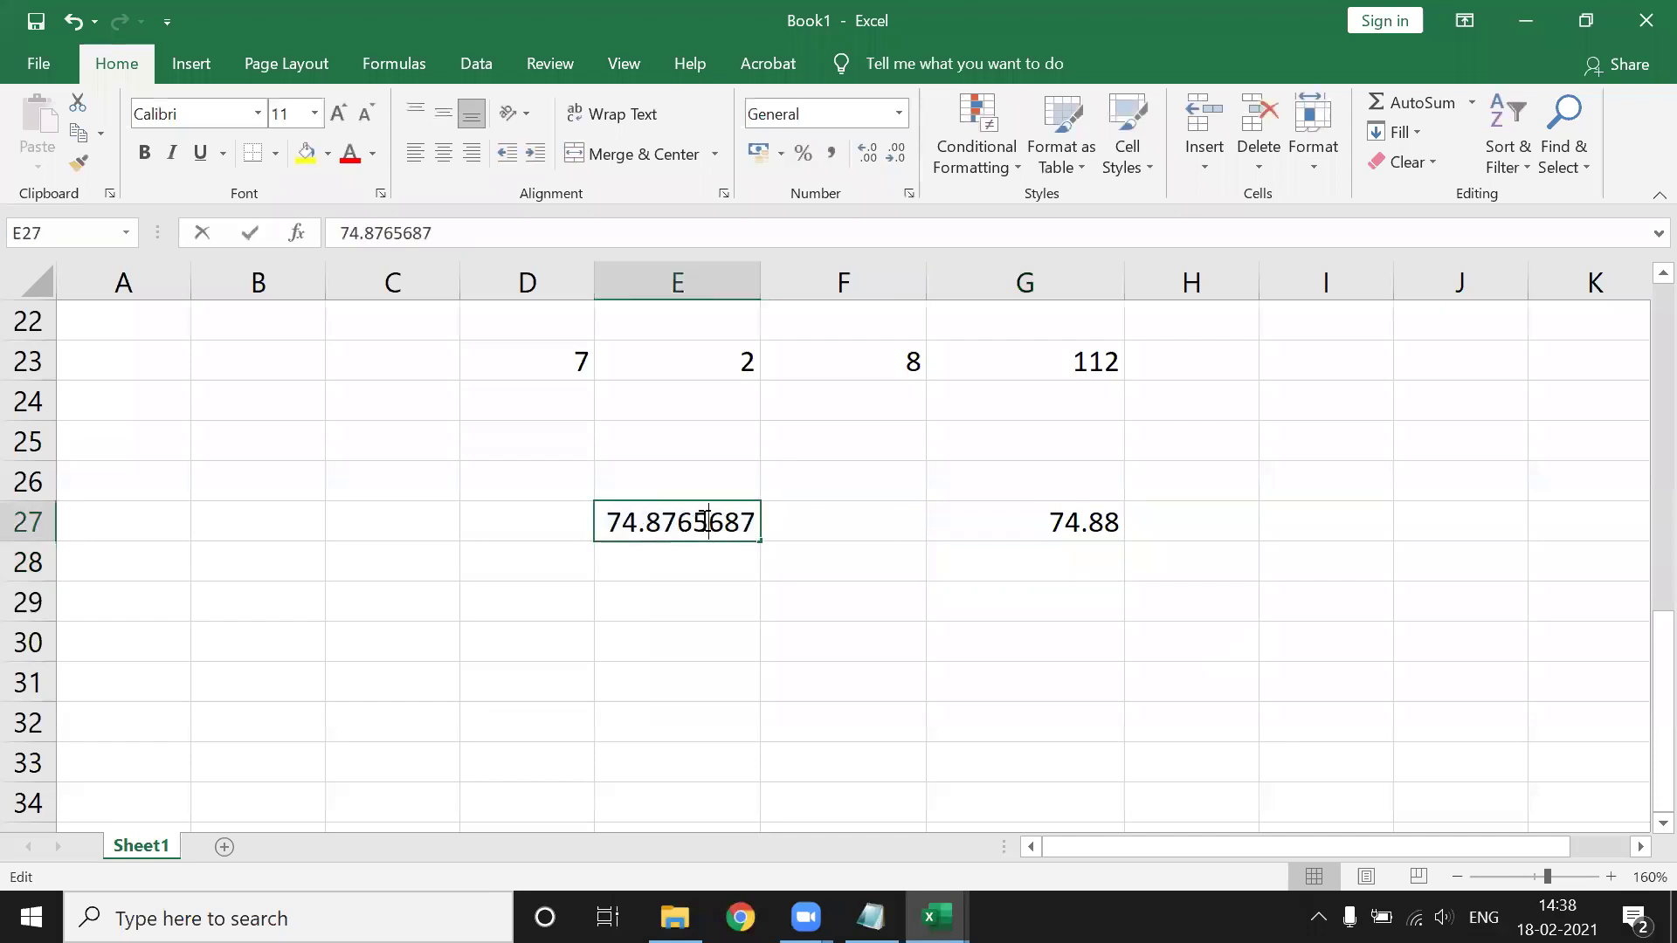
pyautogui.moveTo(693, 522); pyautogui.dragTo(679, 521)
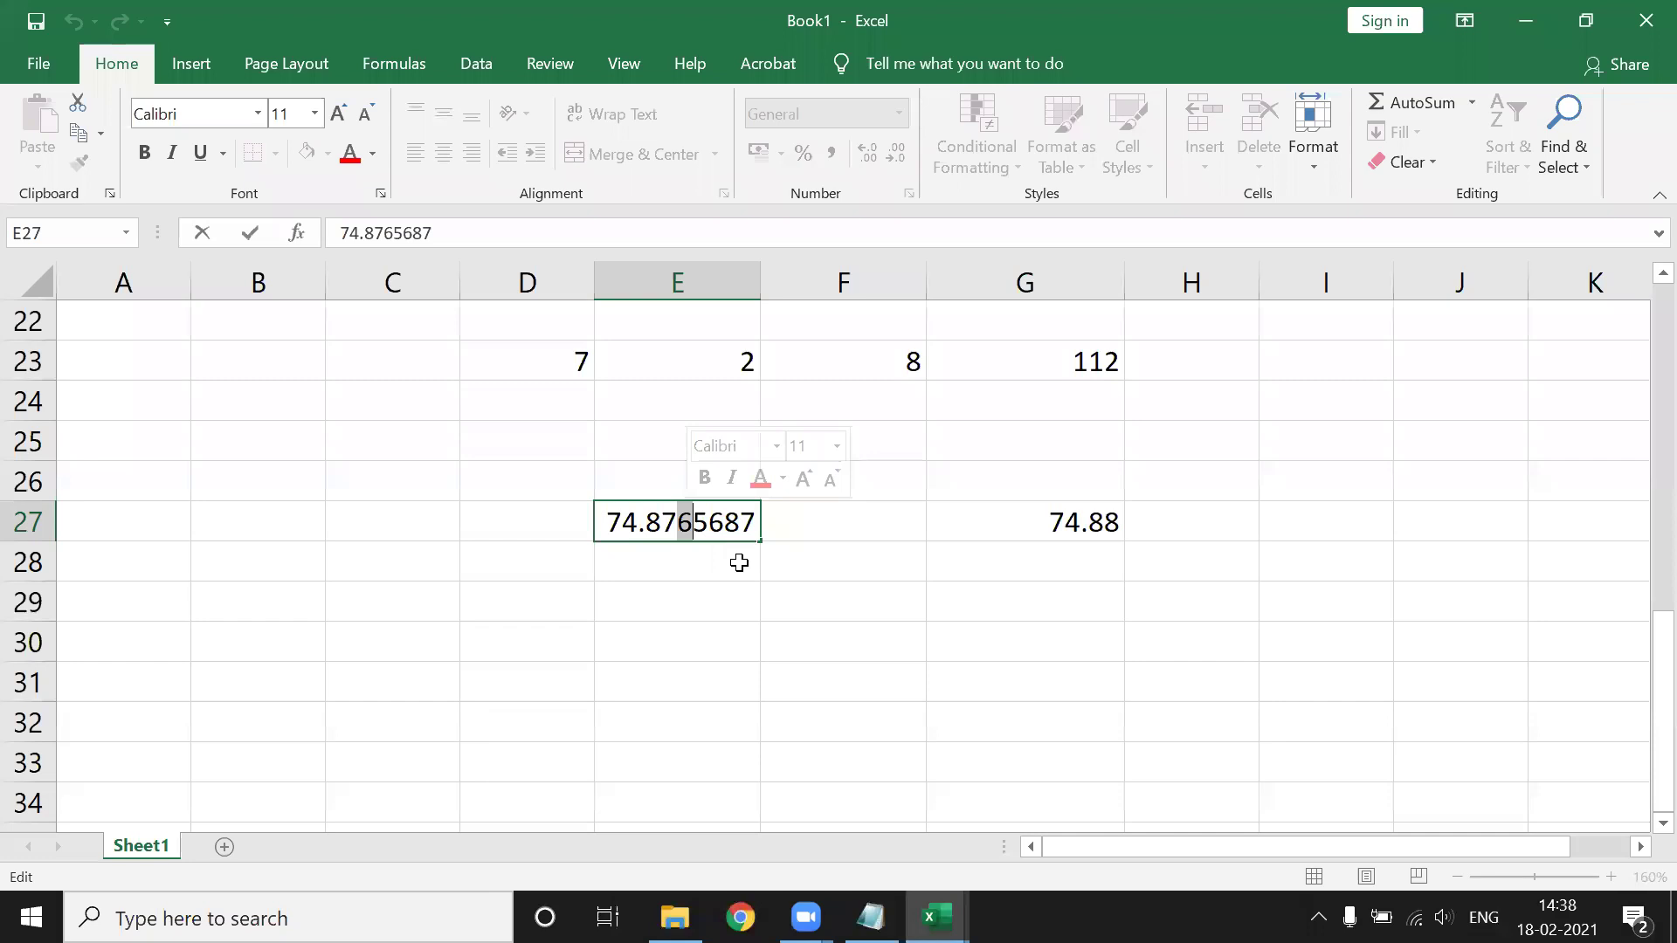
pyautogui.click(1016, 598)
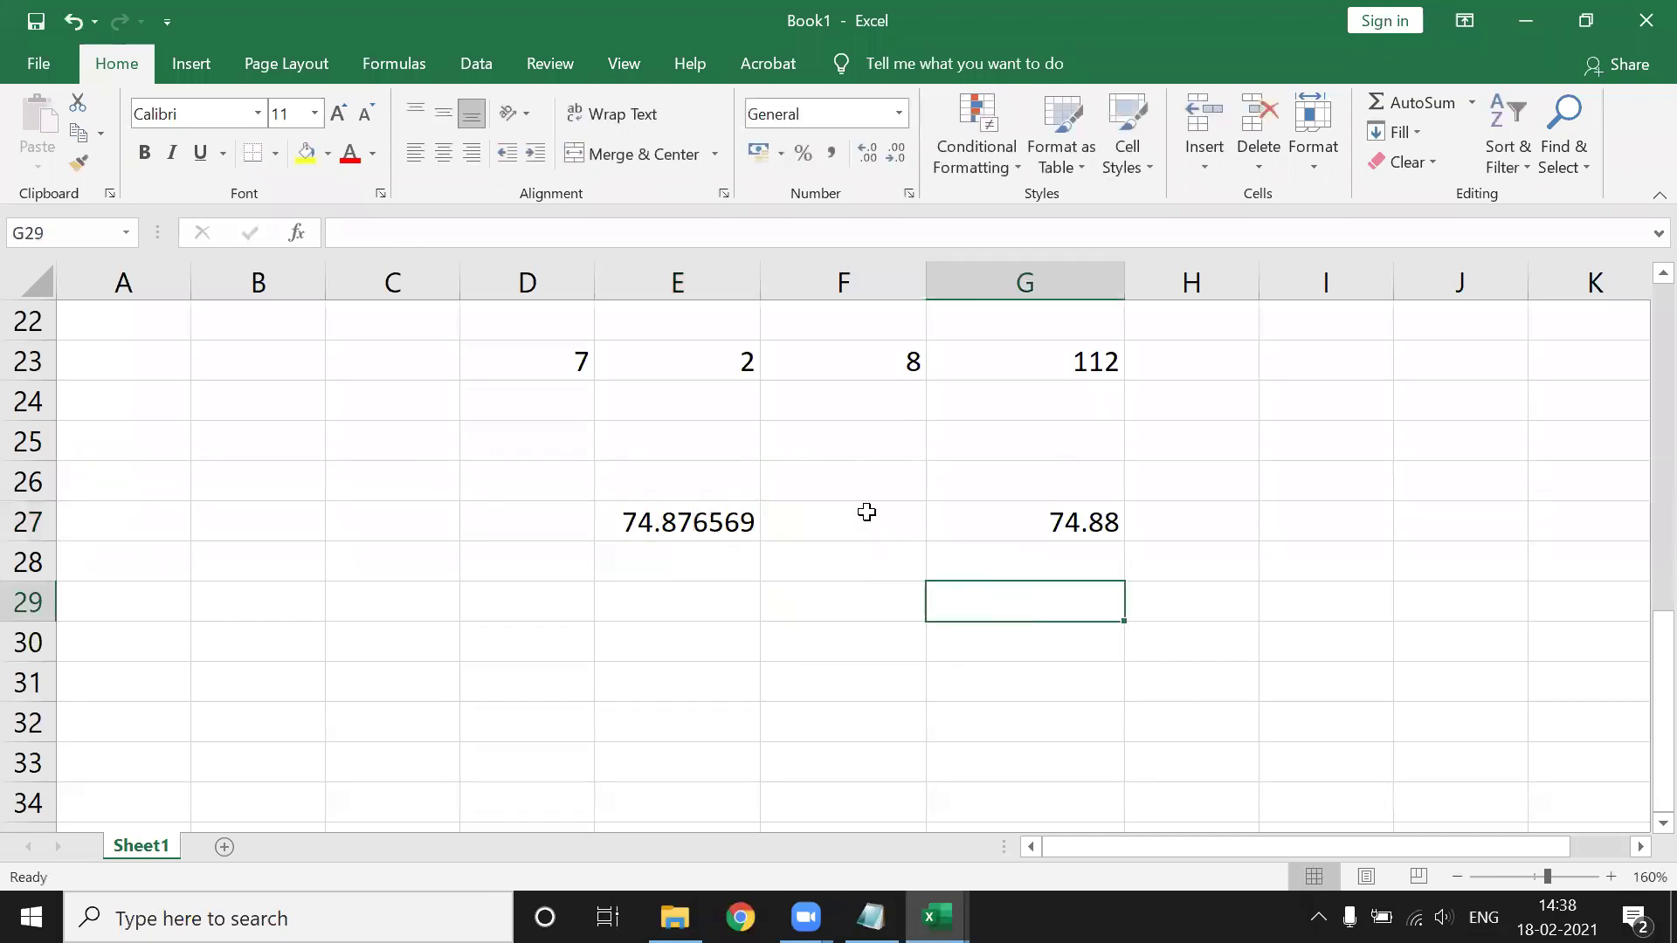
pyautogui.moveTo(760, 282); pyautogui.dragTo(812, 283)
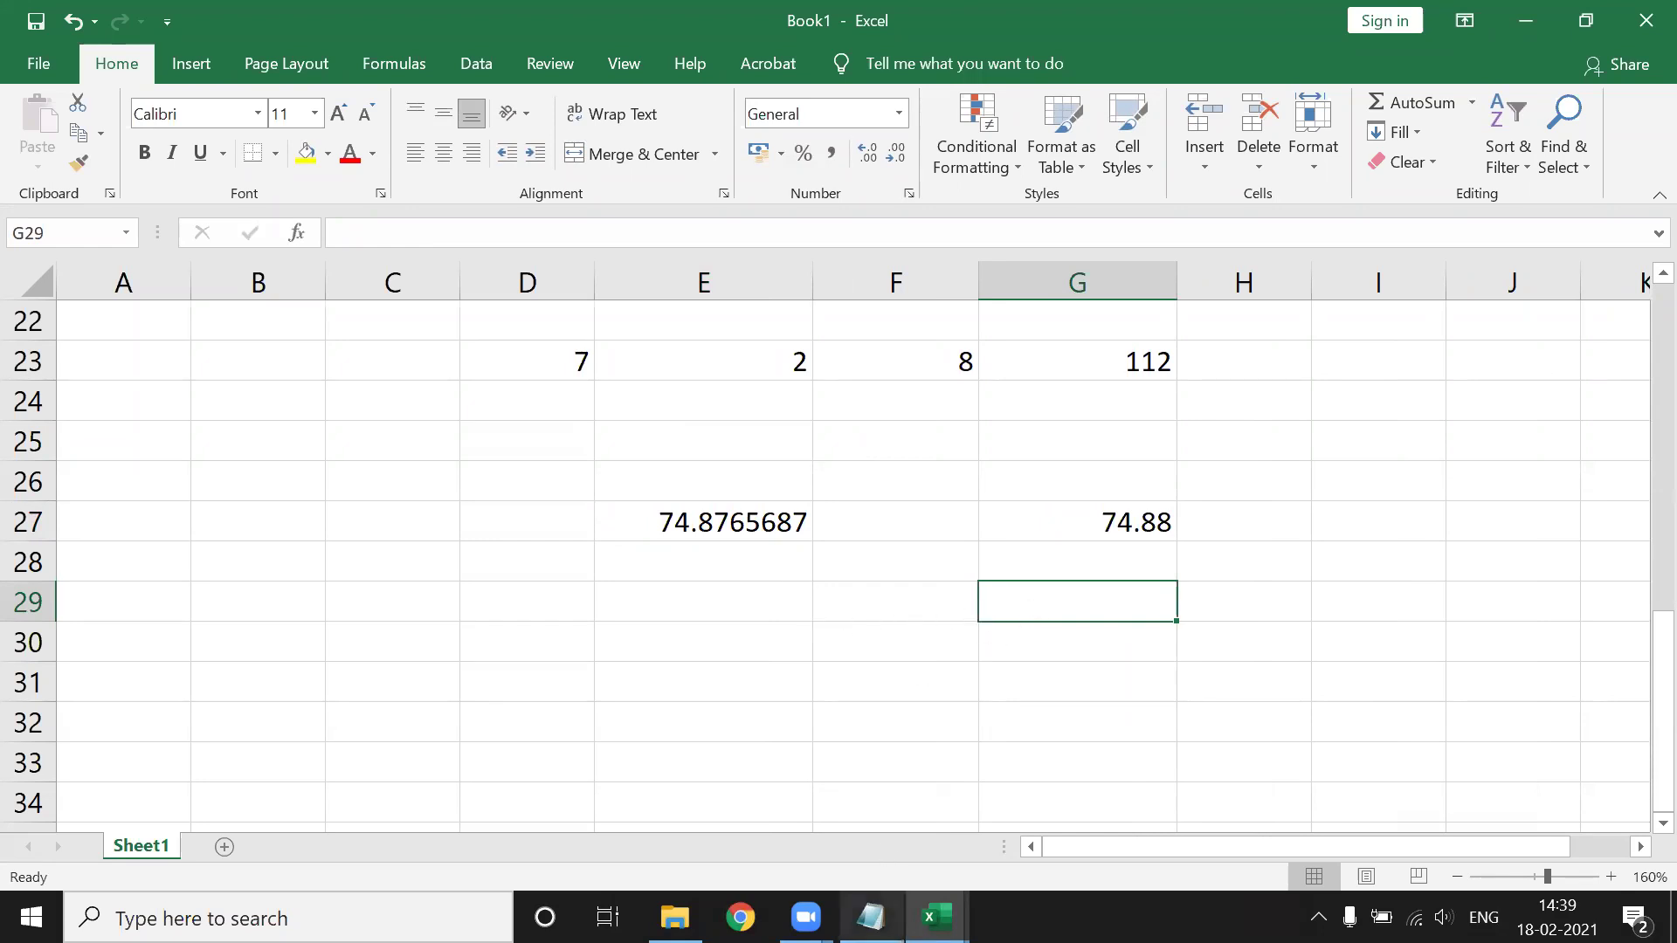
# Highlight trunc in the Notepad function list and return to Excel.
pyautogui.click(870, 917)
pyautogui.moveTo(165, 483); pyautogui.dragTo(12, 490)
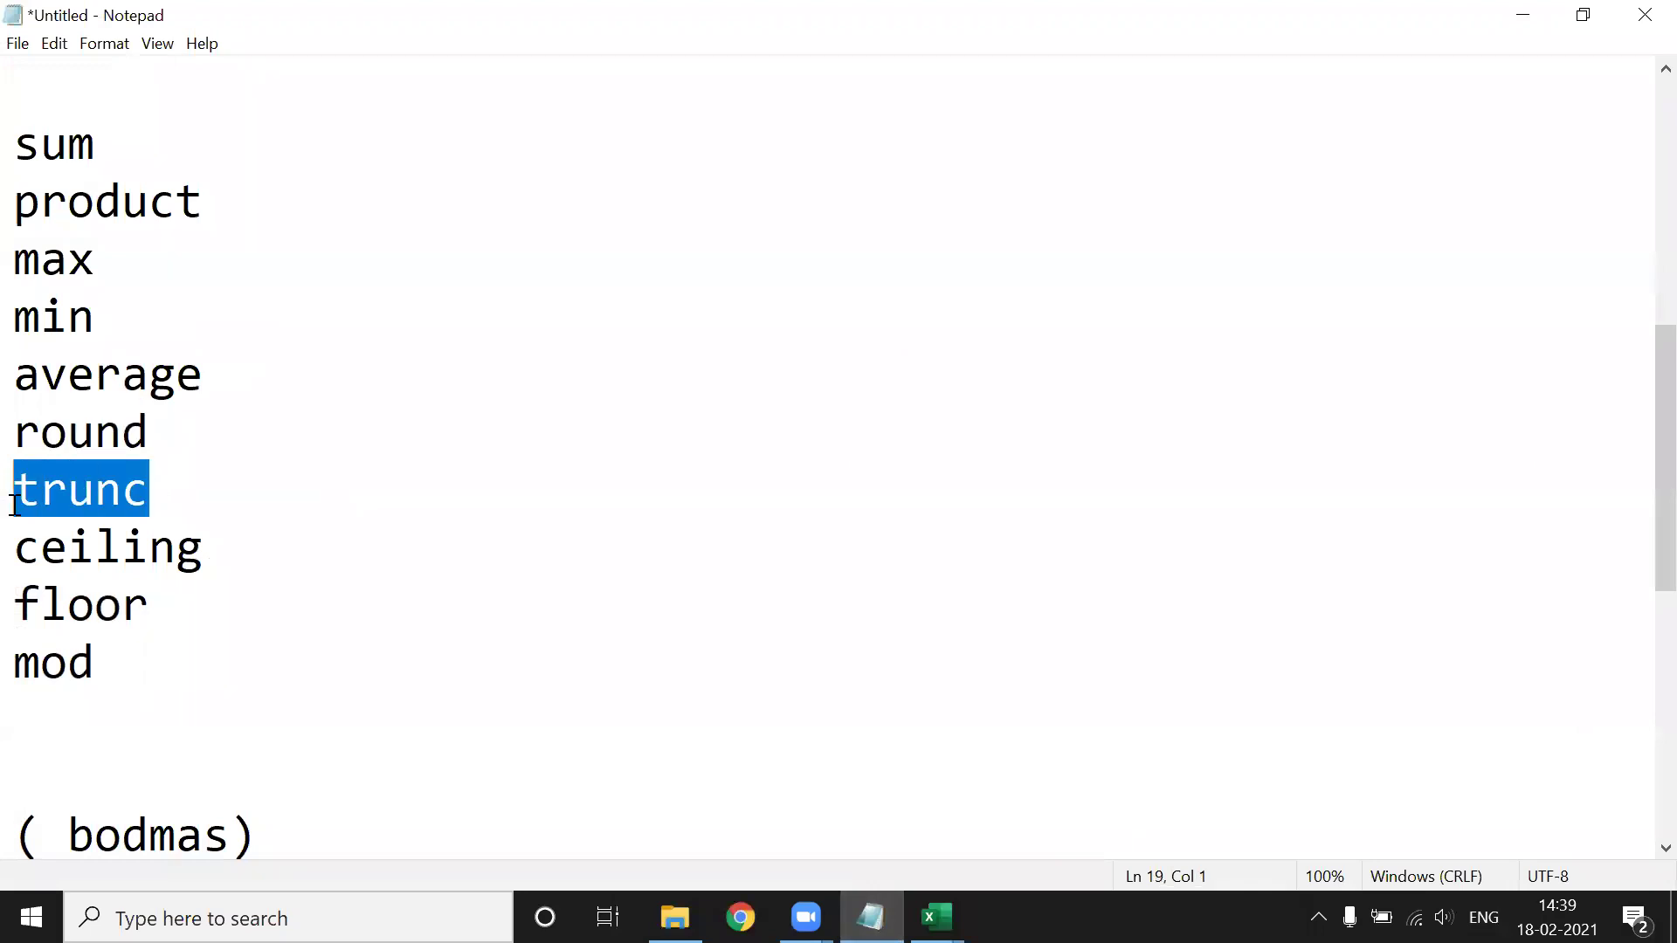
pyautogui.click(1523, 15)
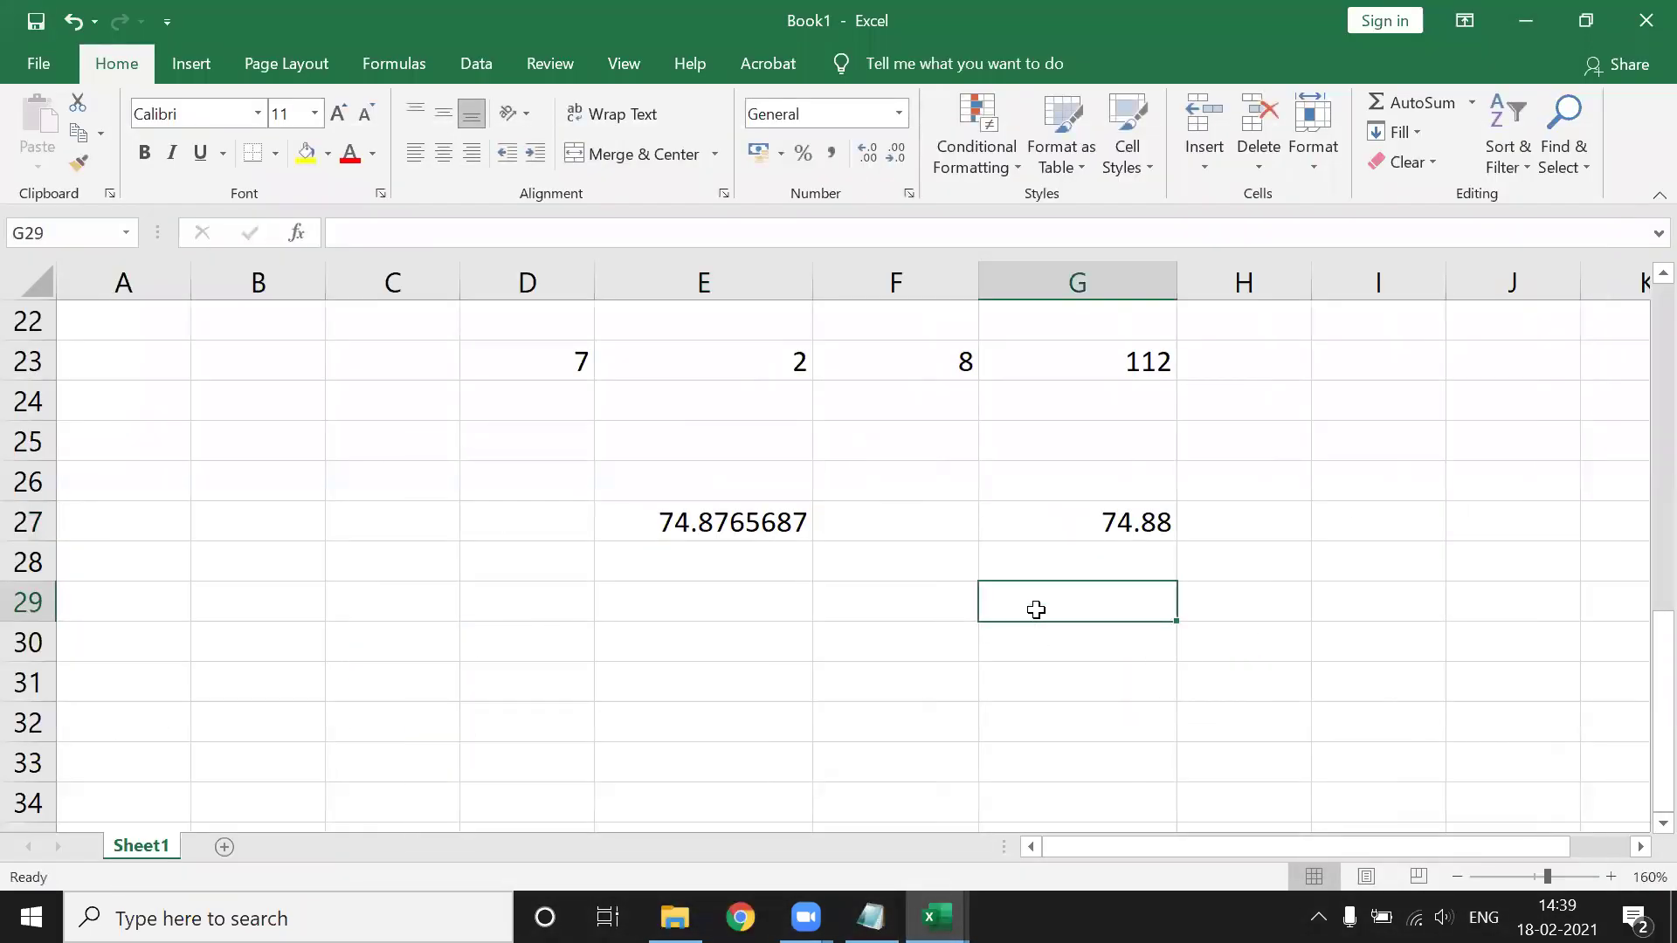
# Enter =TRUNC(E27,2) in G29 so it shows 74.87.
pyautogui.write('=TRU')
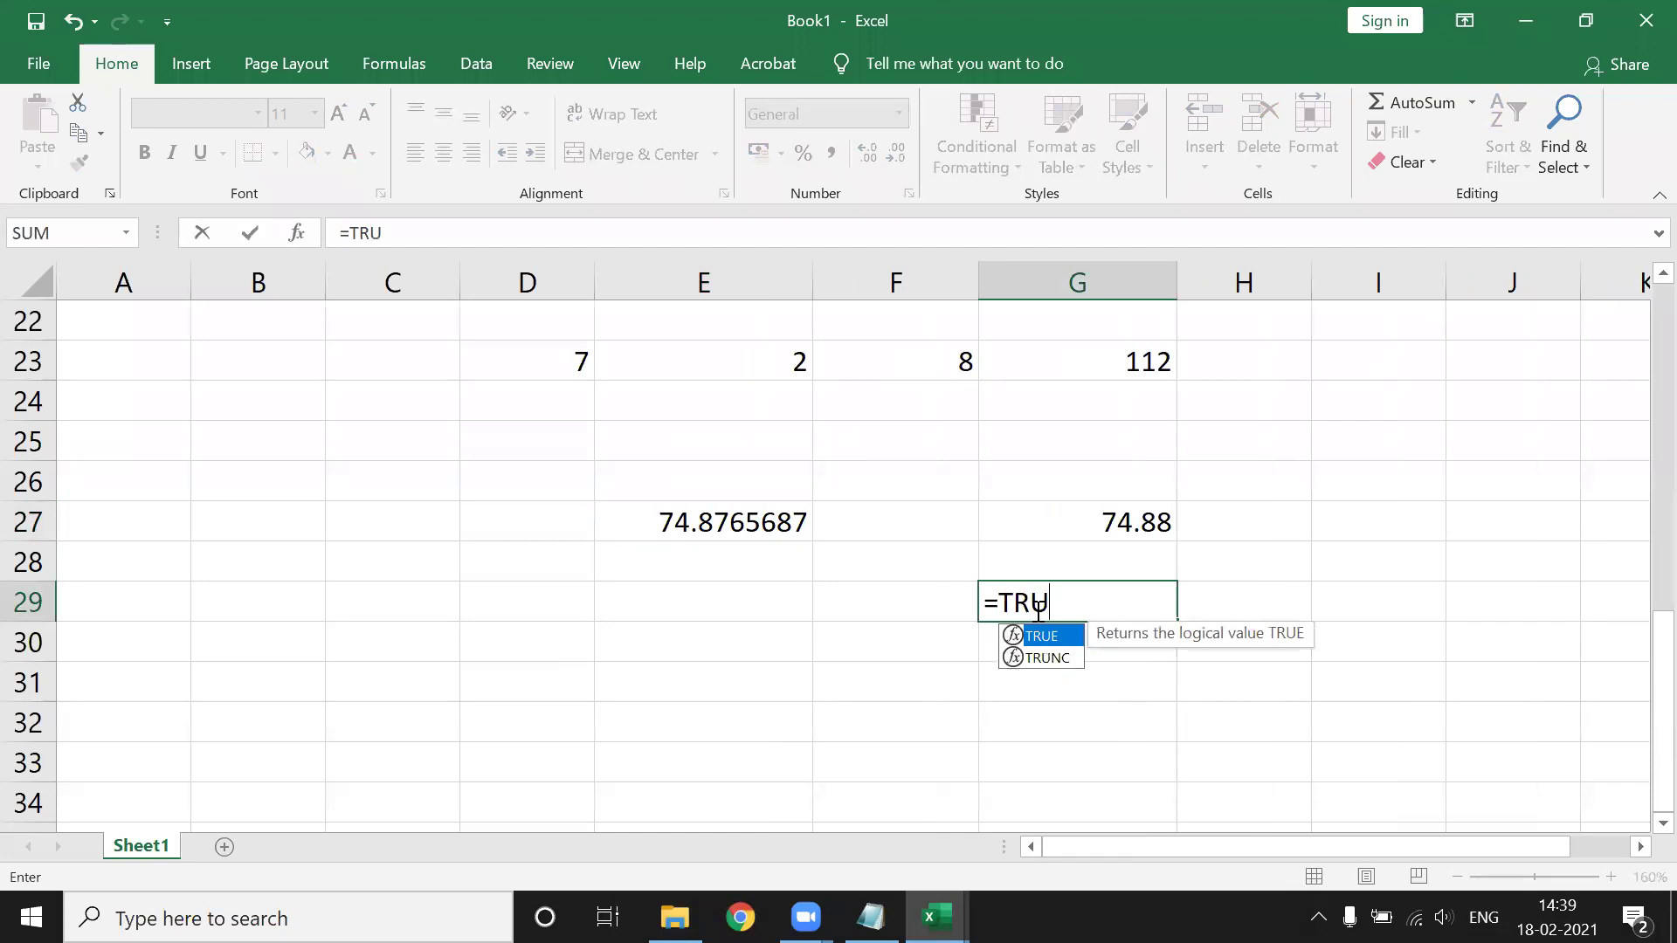
pyautogui.press('Down')
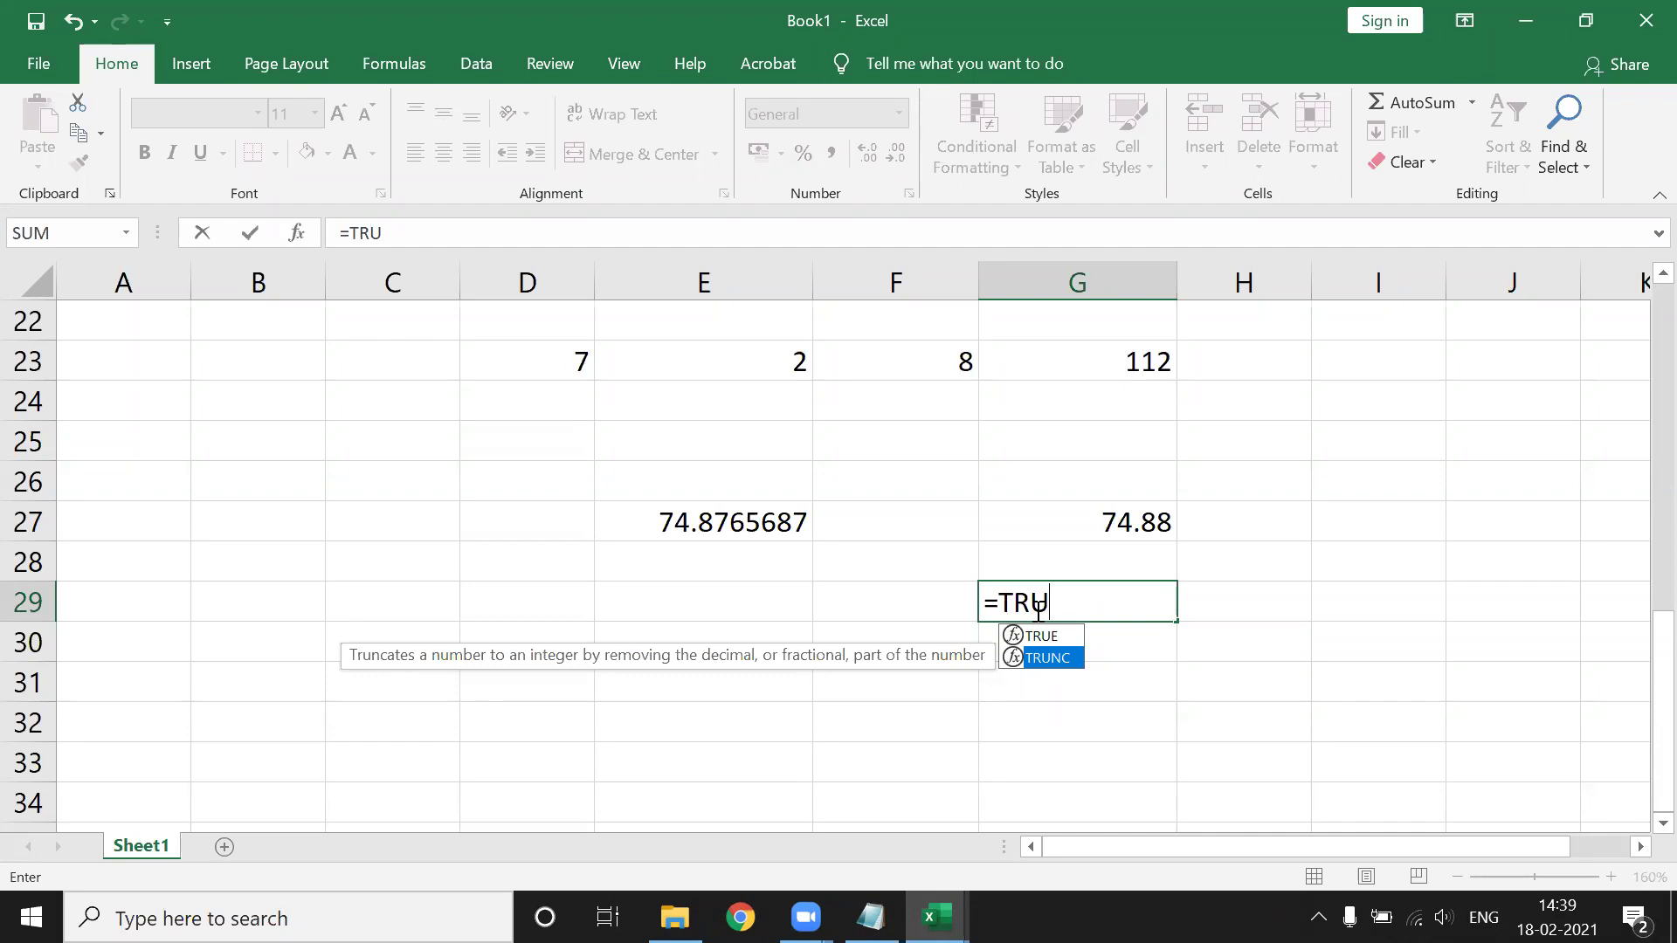
pyautogui.press('Tab')
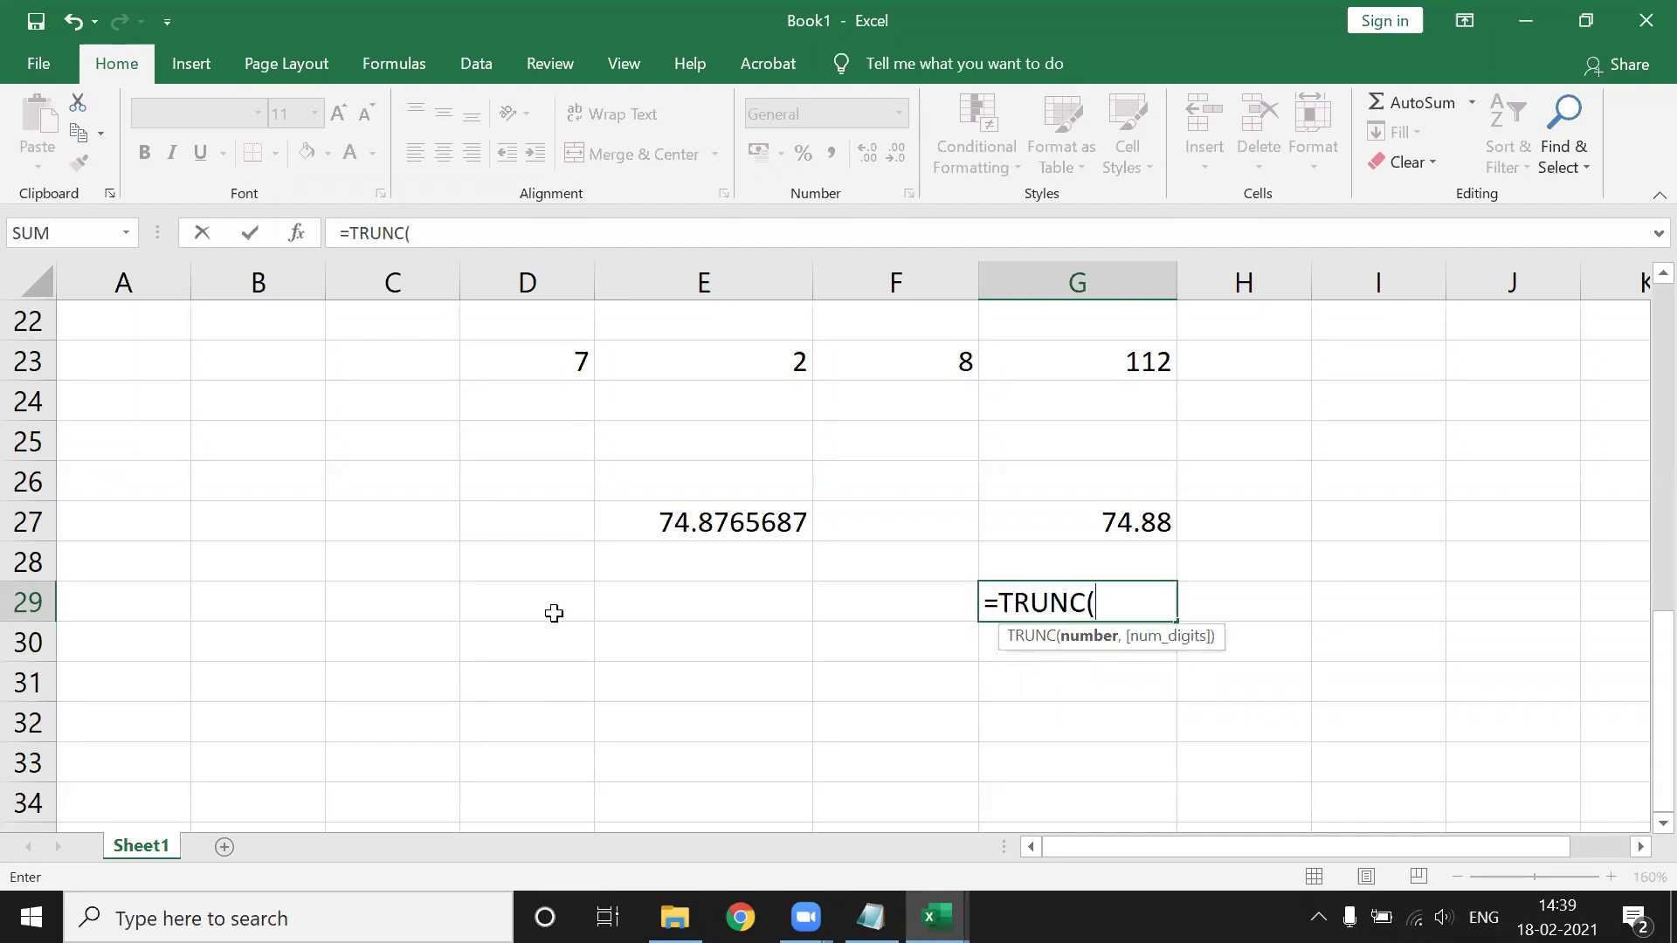
pyautogui.click(708, 522)
pyautogui.write(',')
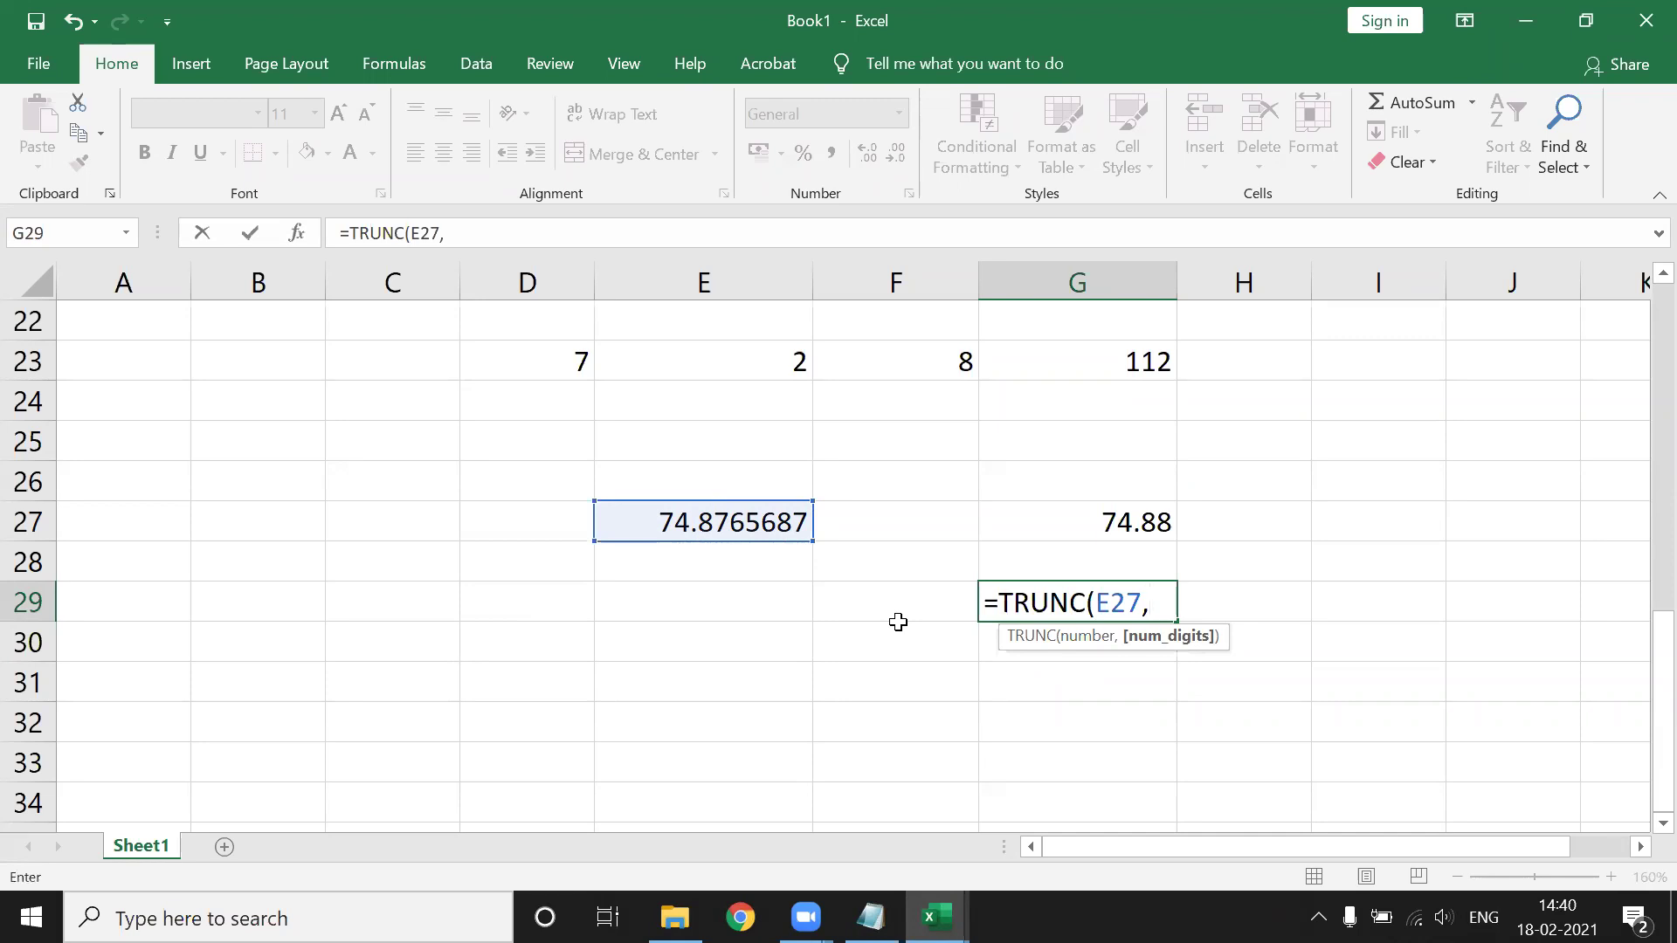
pyautogui.write('2')
pyautogui.write(')')
pyautogui.press('Return')
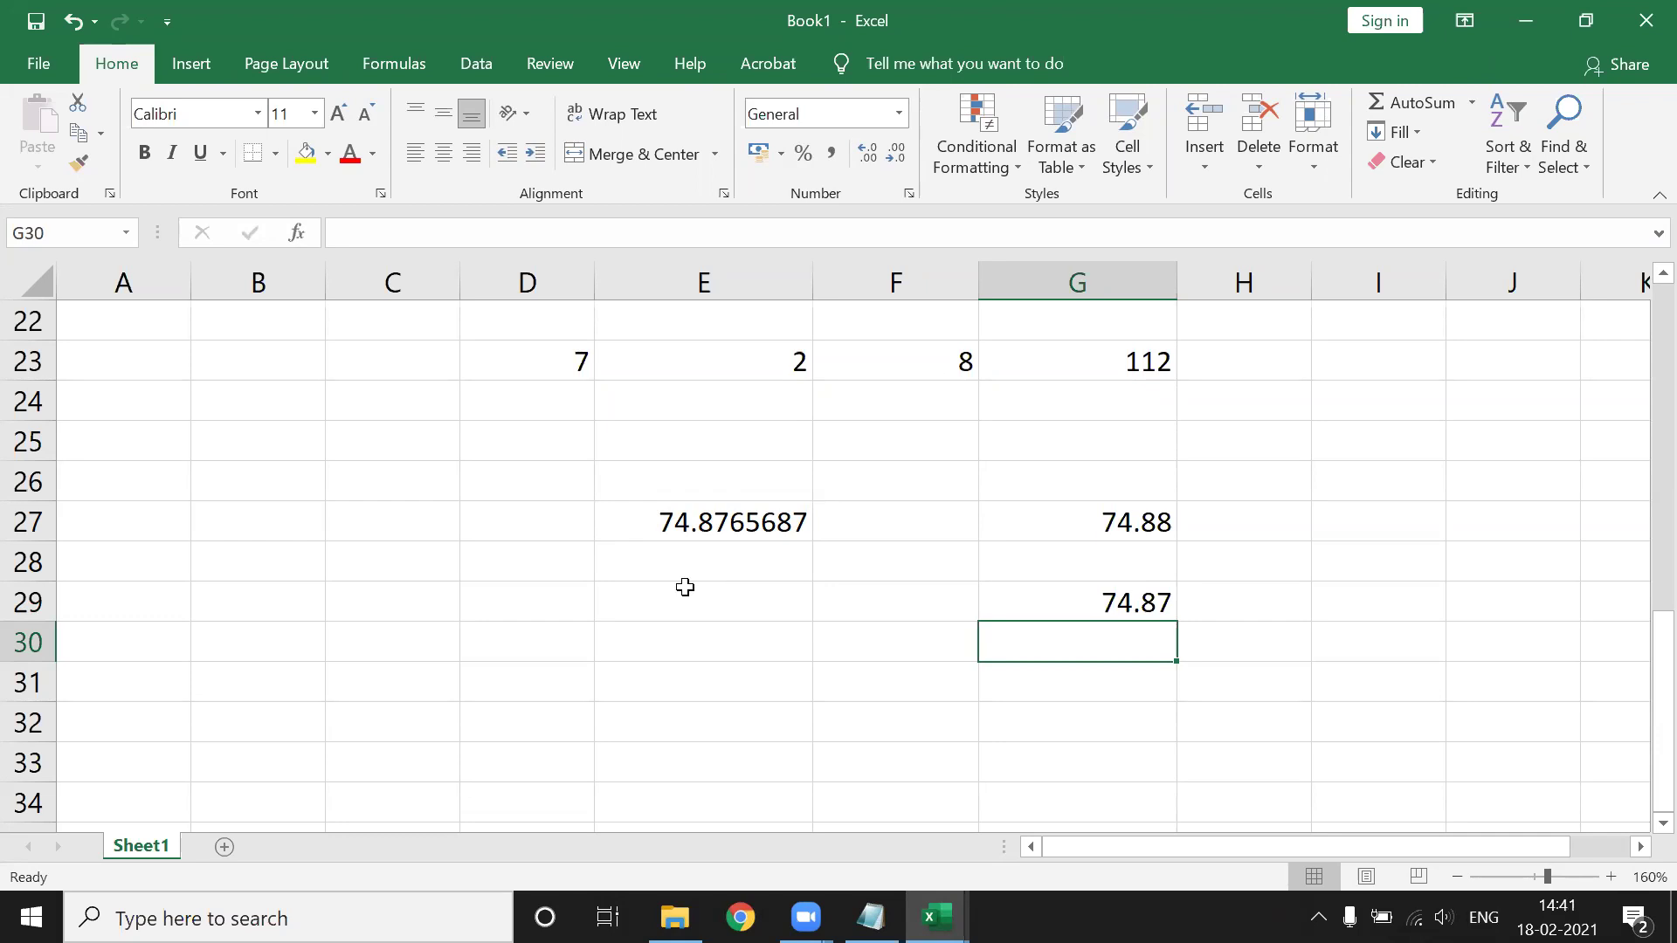
# Move down to G32 and highlight ceiling as the next function in Notepad.
pyautogui.press('Down')
pyautogui.press('Down')
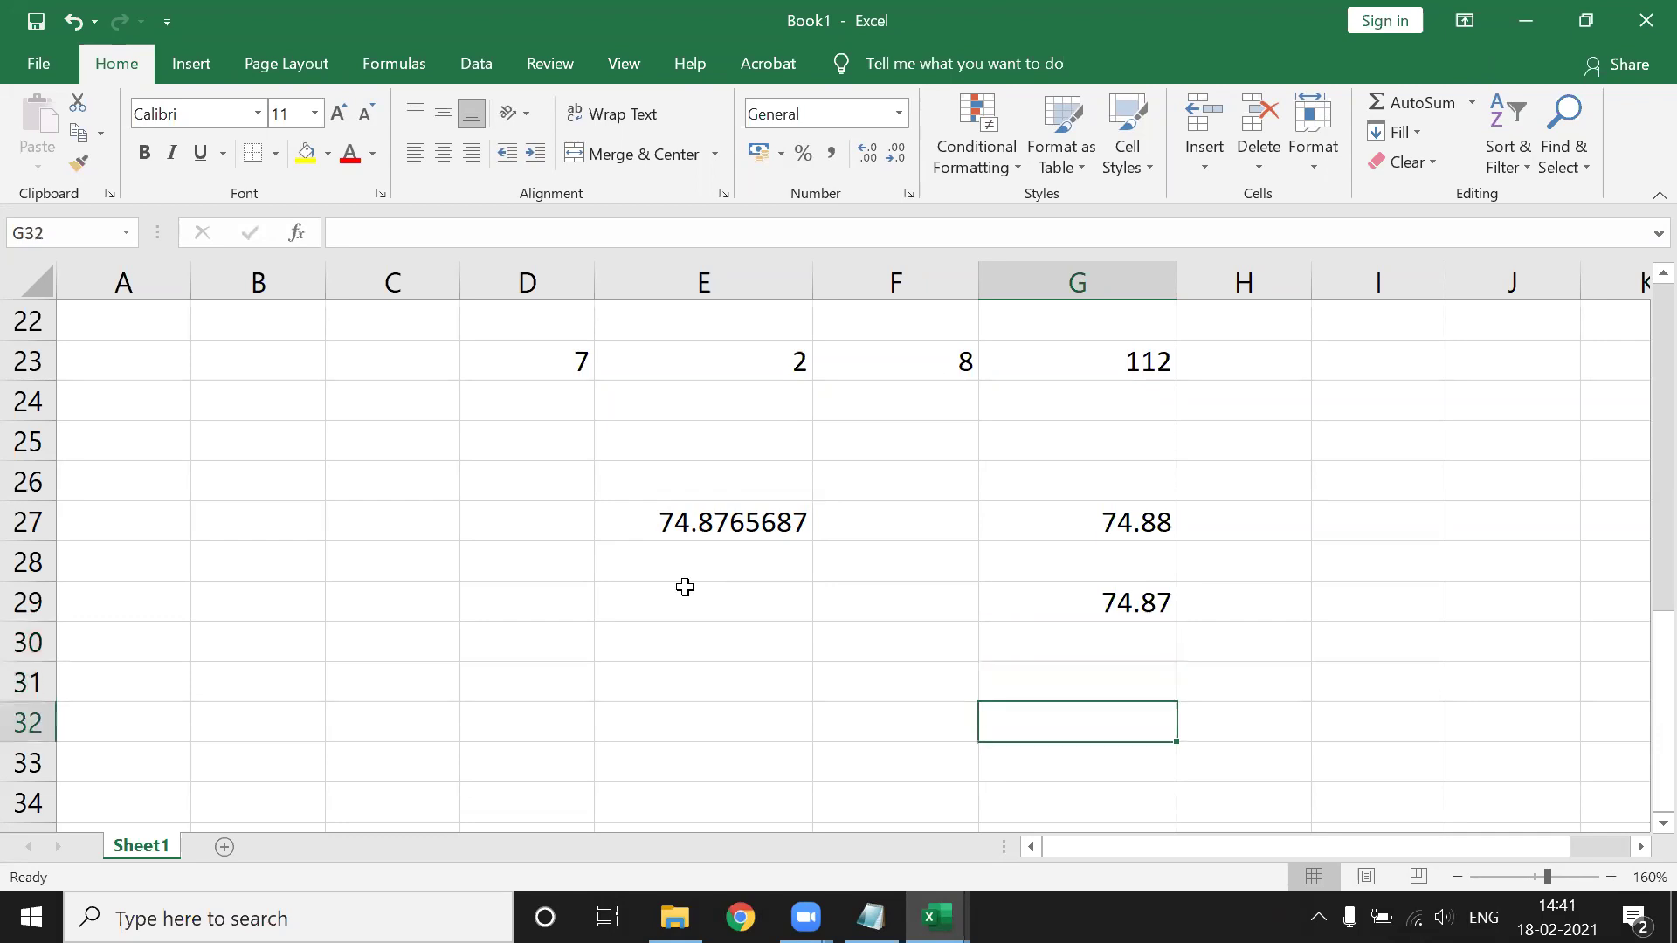
pyautogui.click(869, 917)
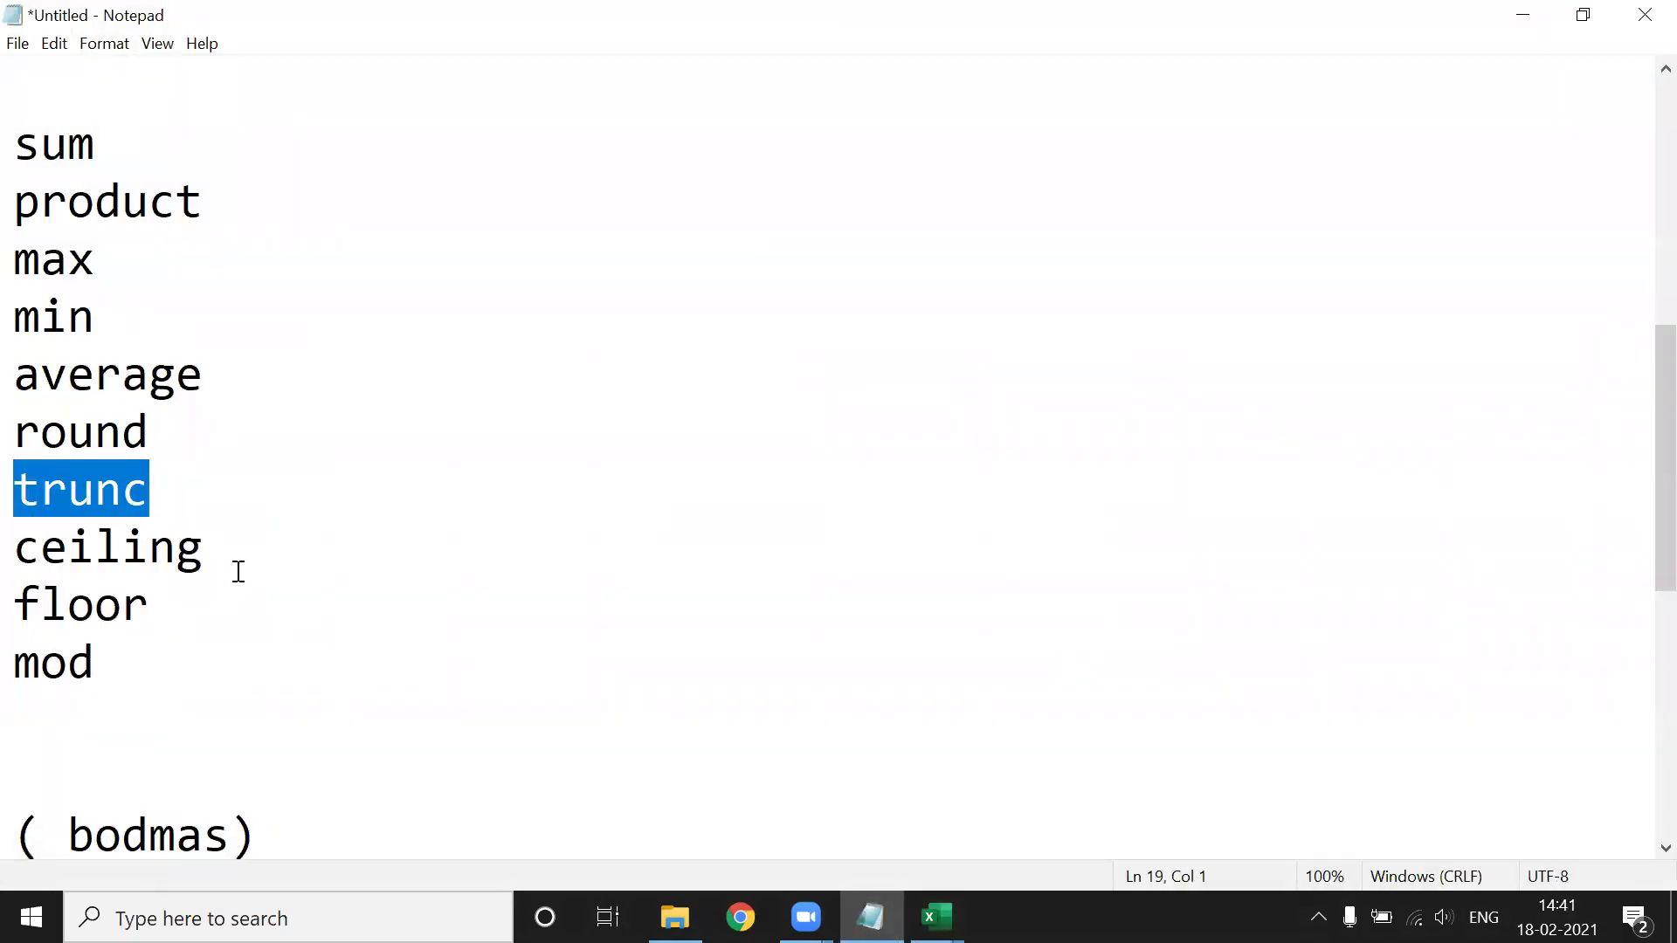
pyautogui.moveTo(205, 549); pyautogui.dragTo(26, 555)
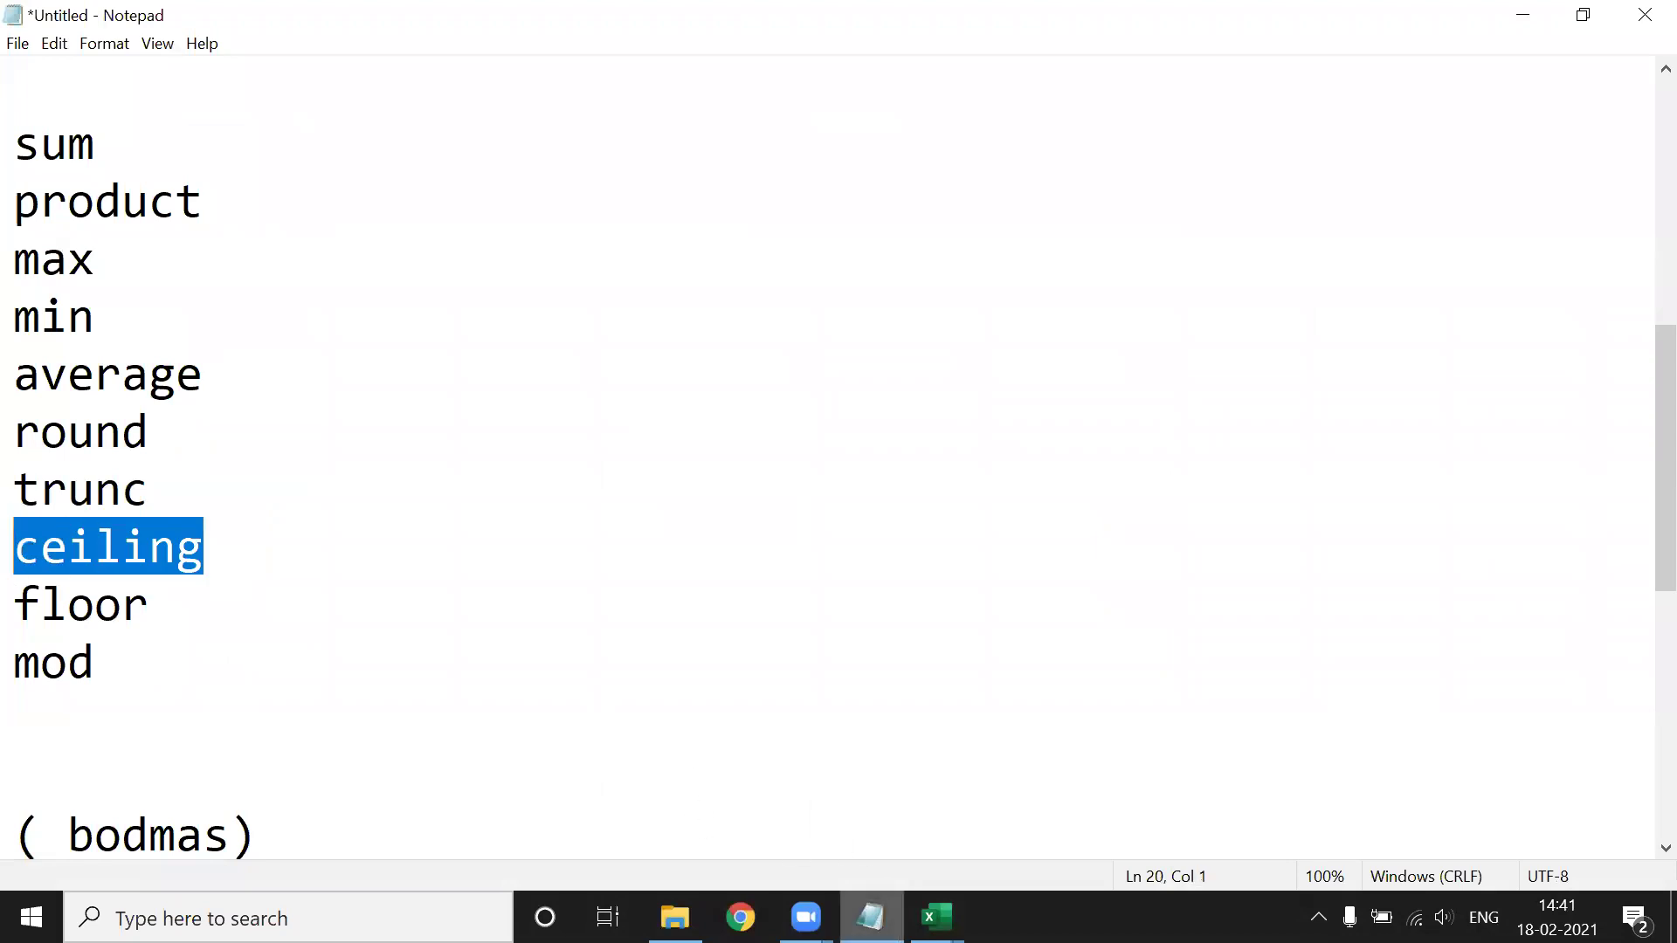
pyautogui.click(870, 917)
pyautogui.click(689, 677)
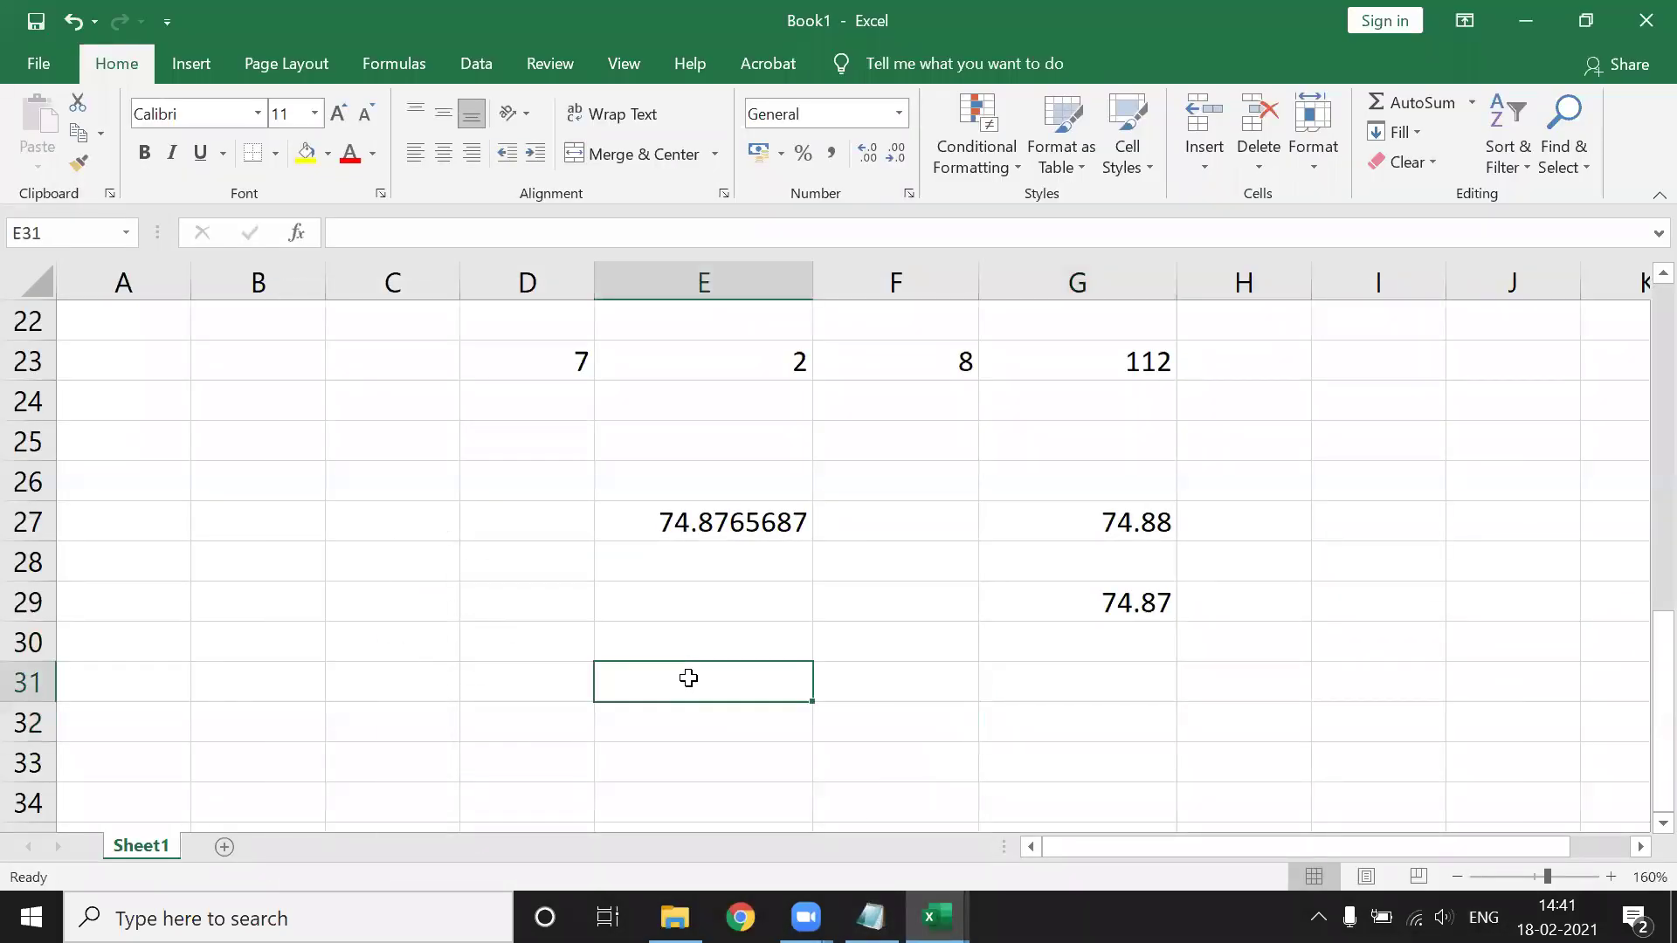
pyautogui.press('Right')
pyautogui.press('Right')
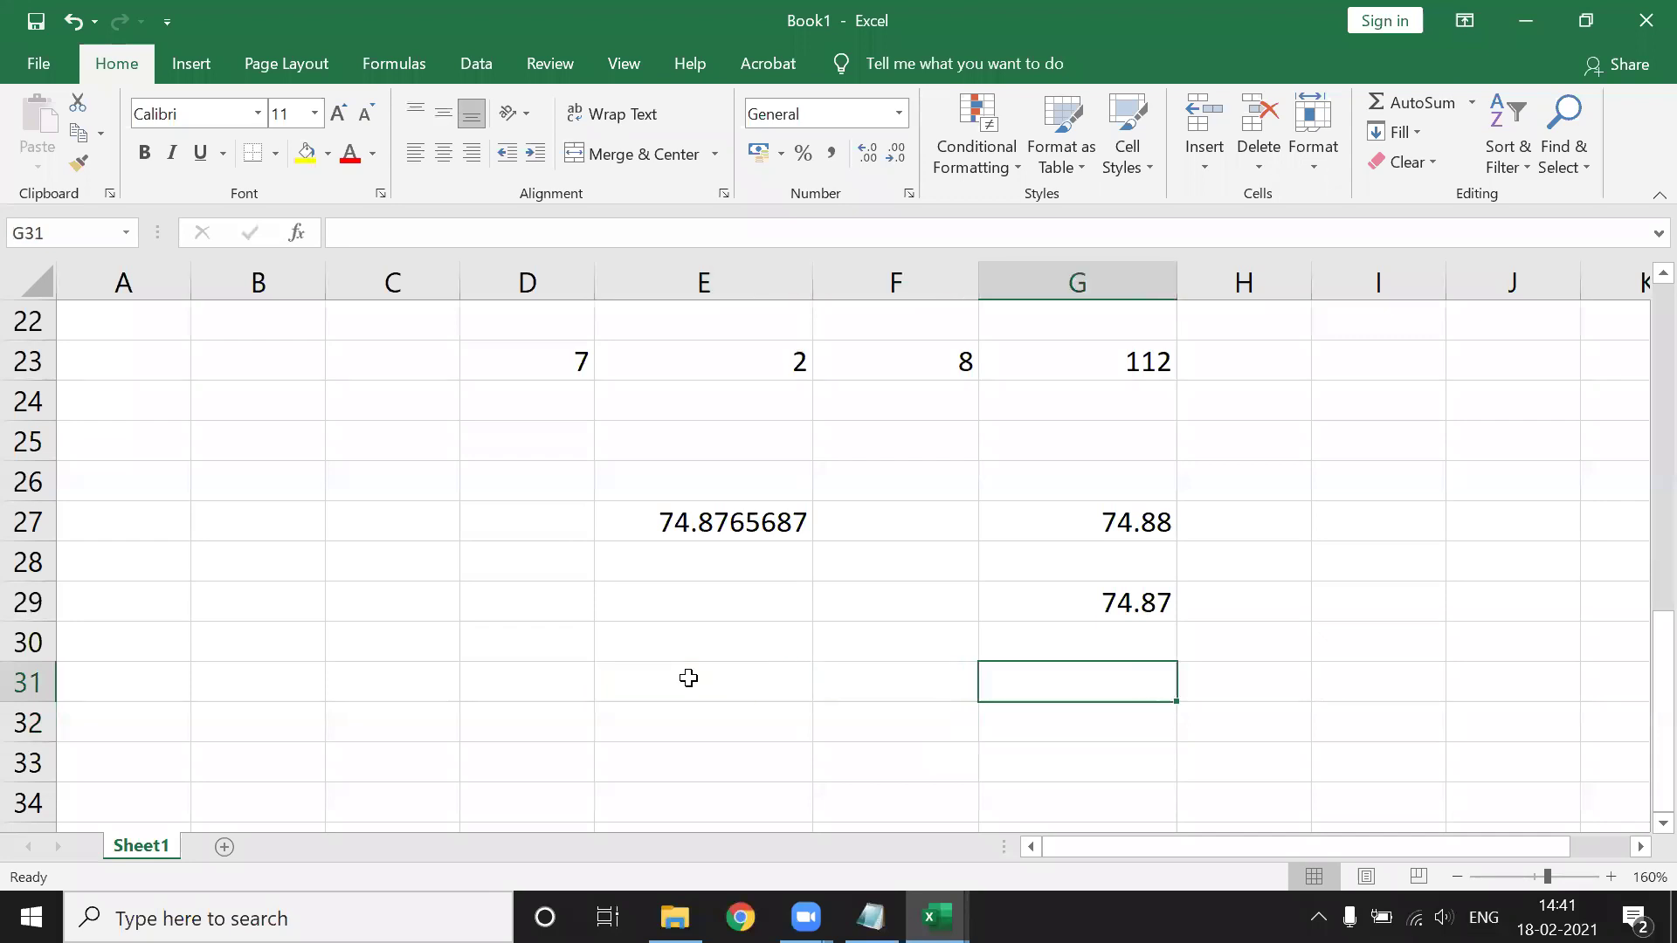
pyautogui.write('=CEI')
pyautogui.press('Down')
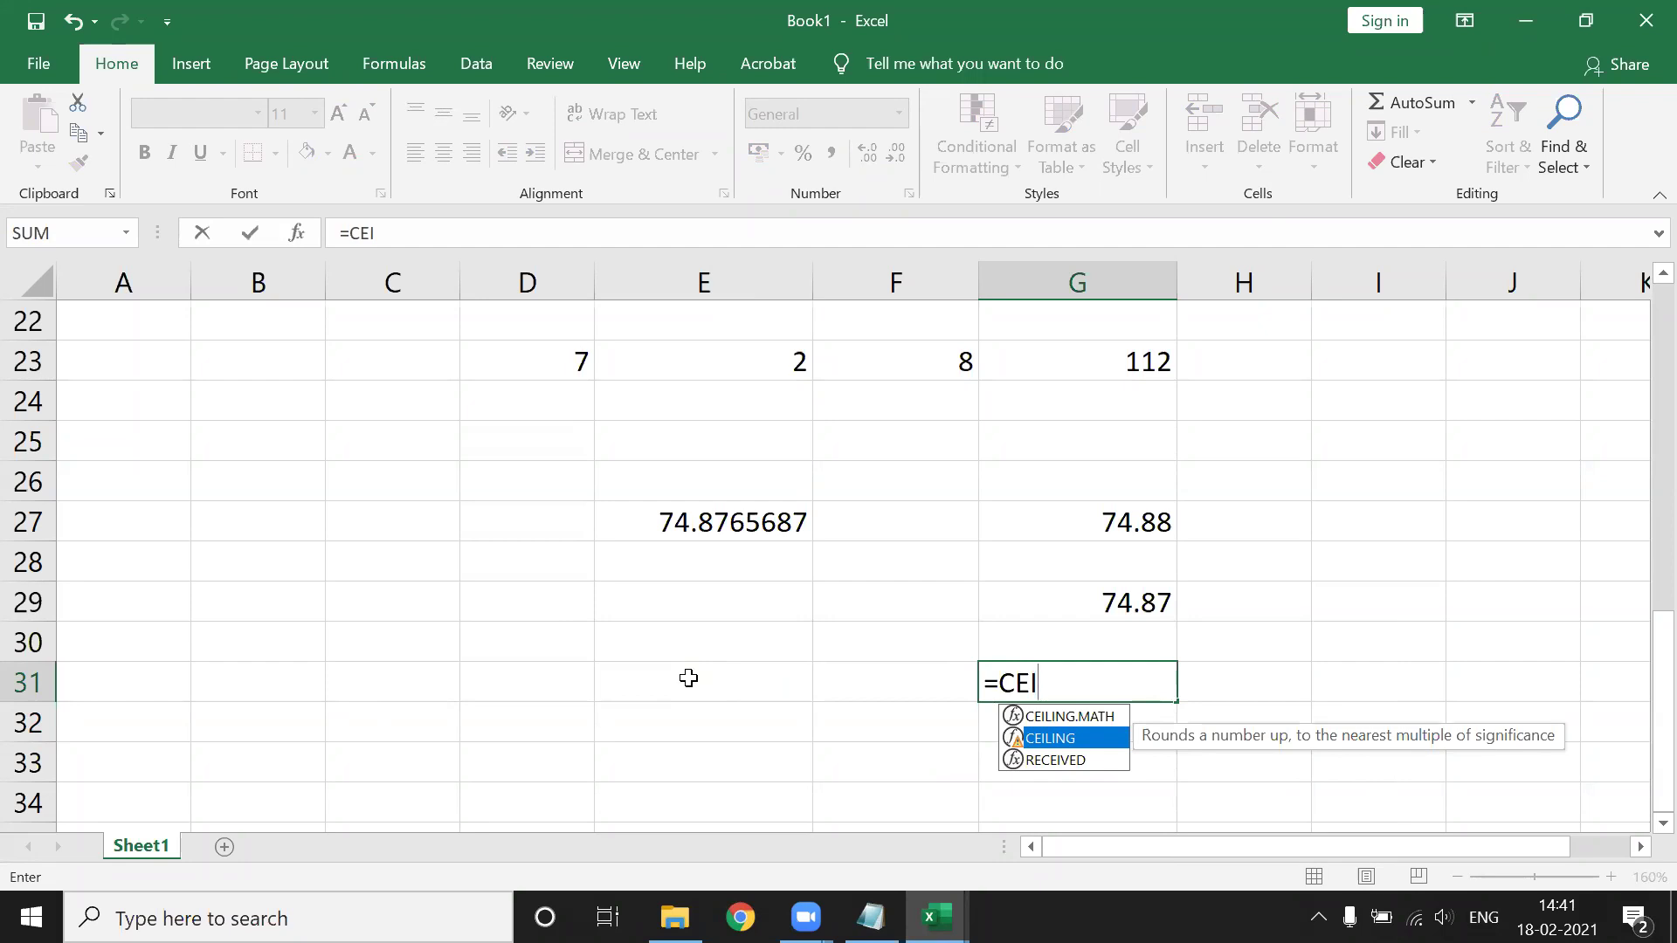
pyautogui.press('Escape')
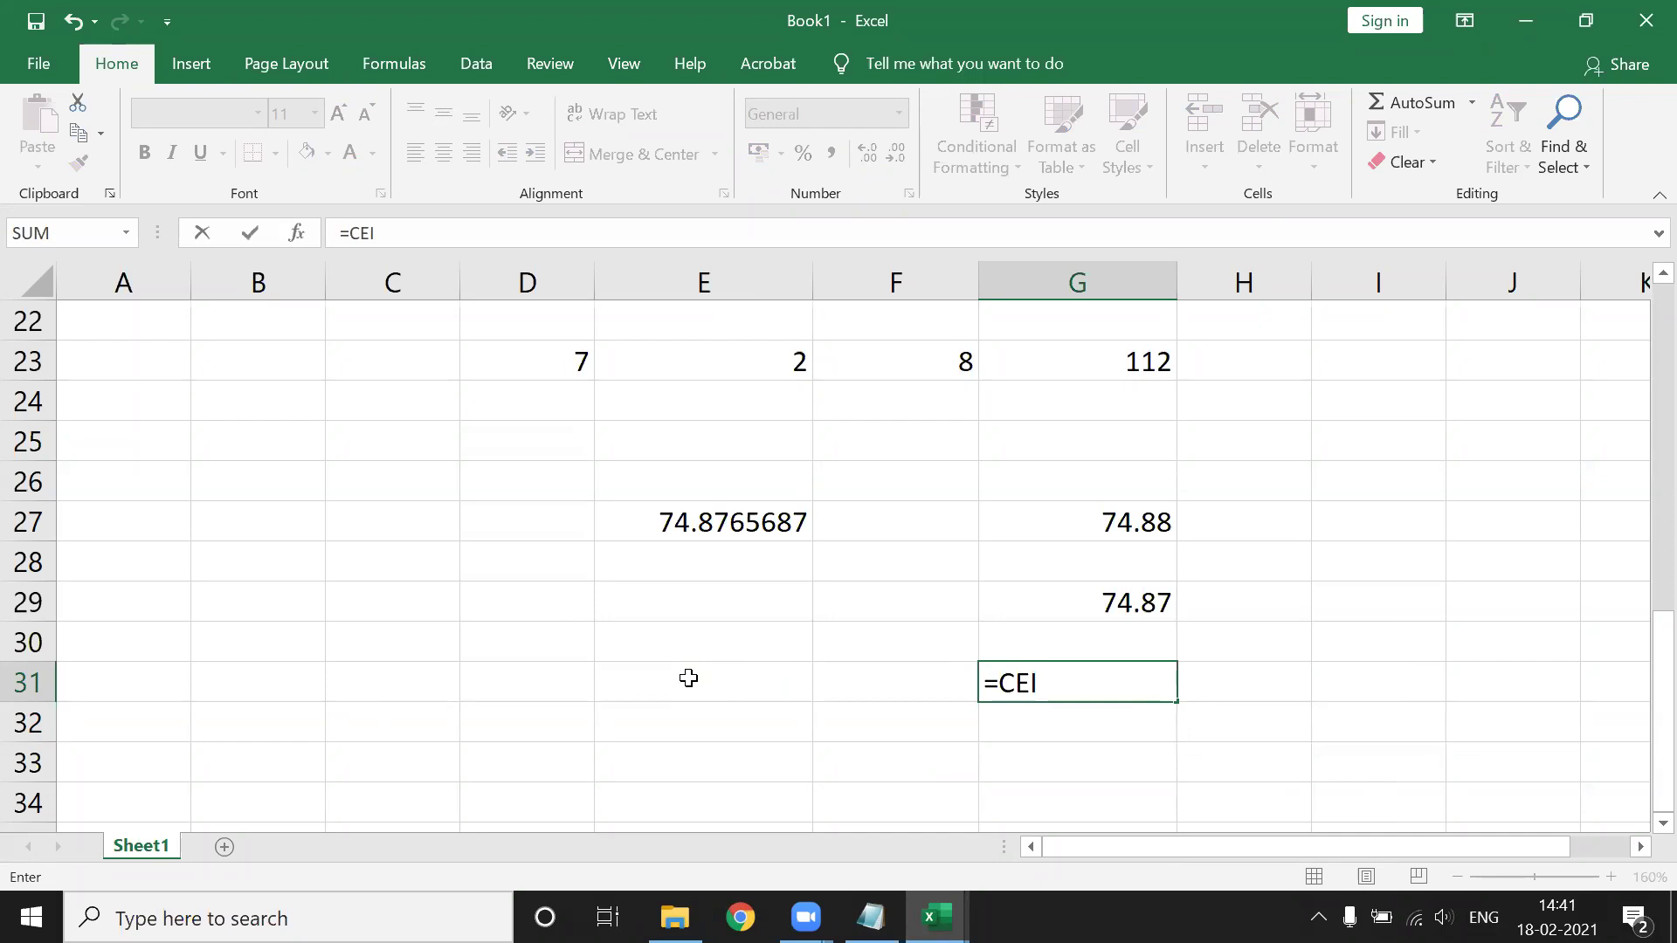
pyautogui.press('Escape')
pyautogui.click(651, 630)
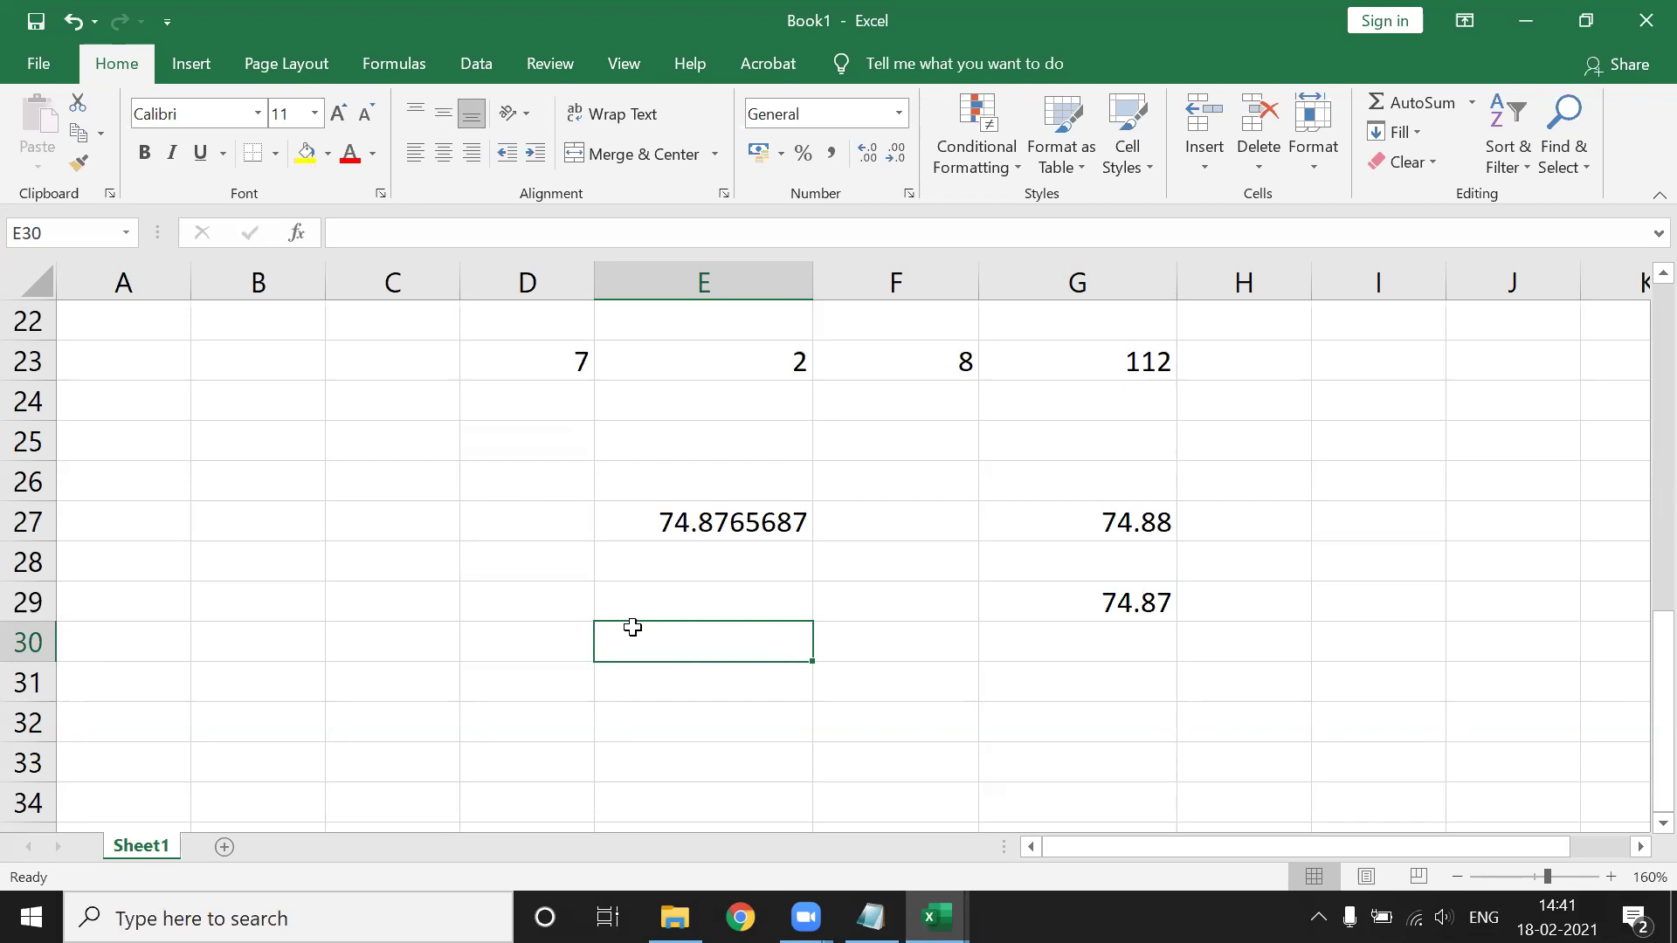
# Enter 25 in E30 and 4 in F30, then select G30 for the next formula.
pyautogui.doubleClick(632, 627)
pyautogui.write('25')
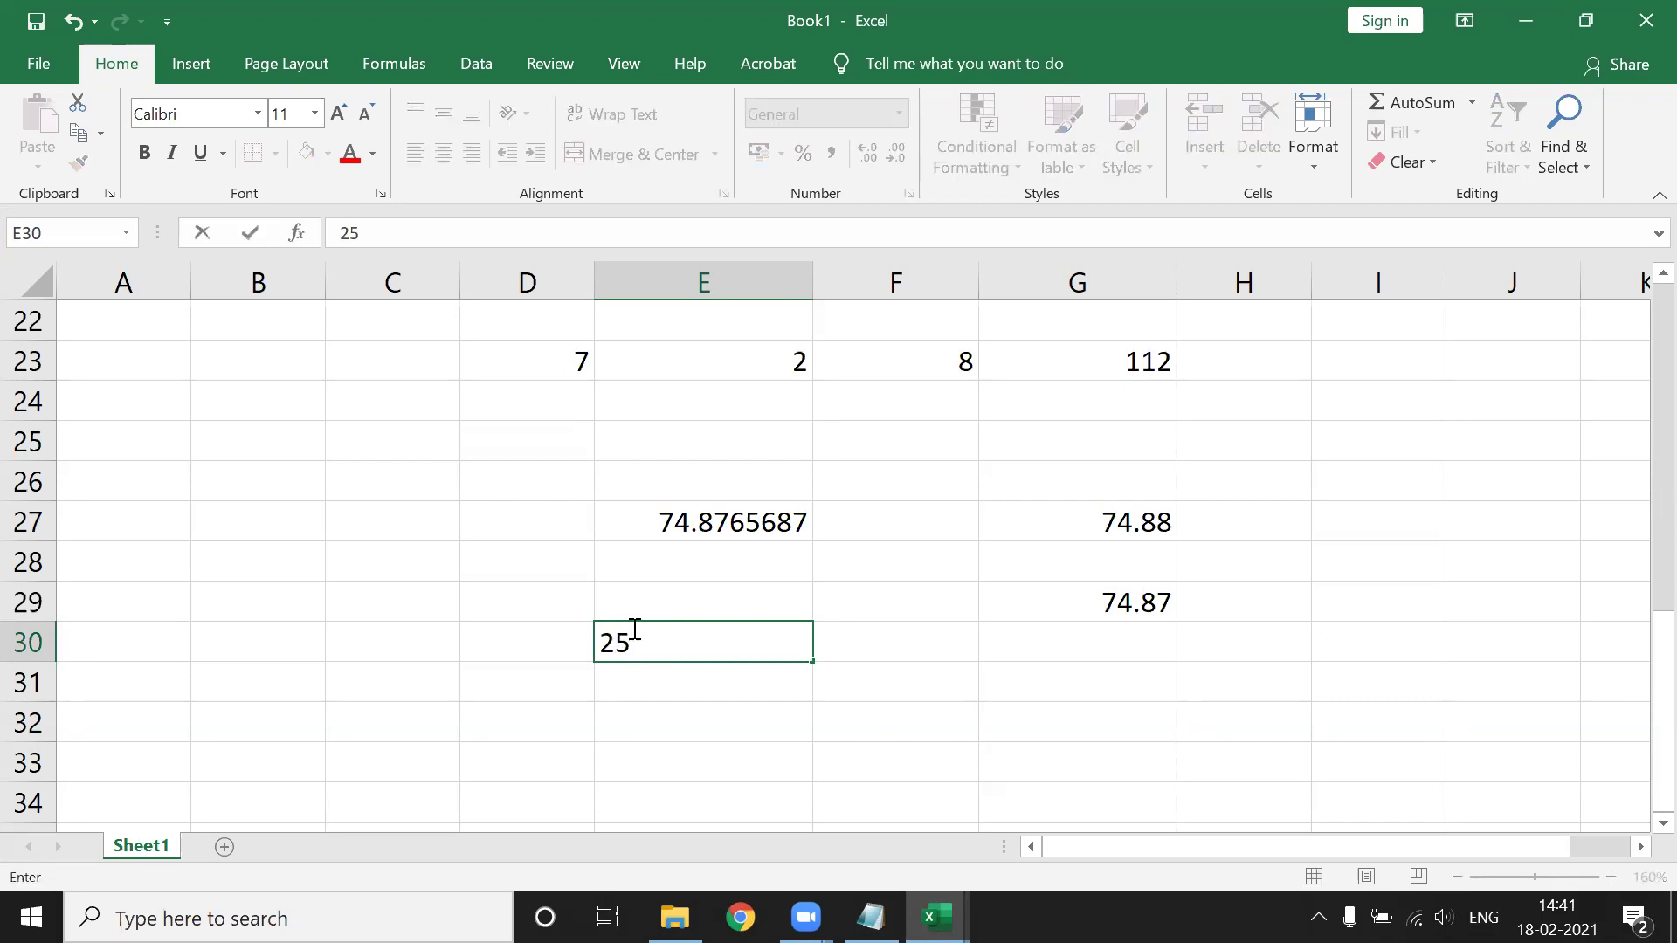
pyautogui.press('Tab')
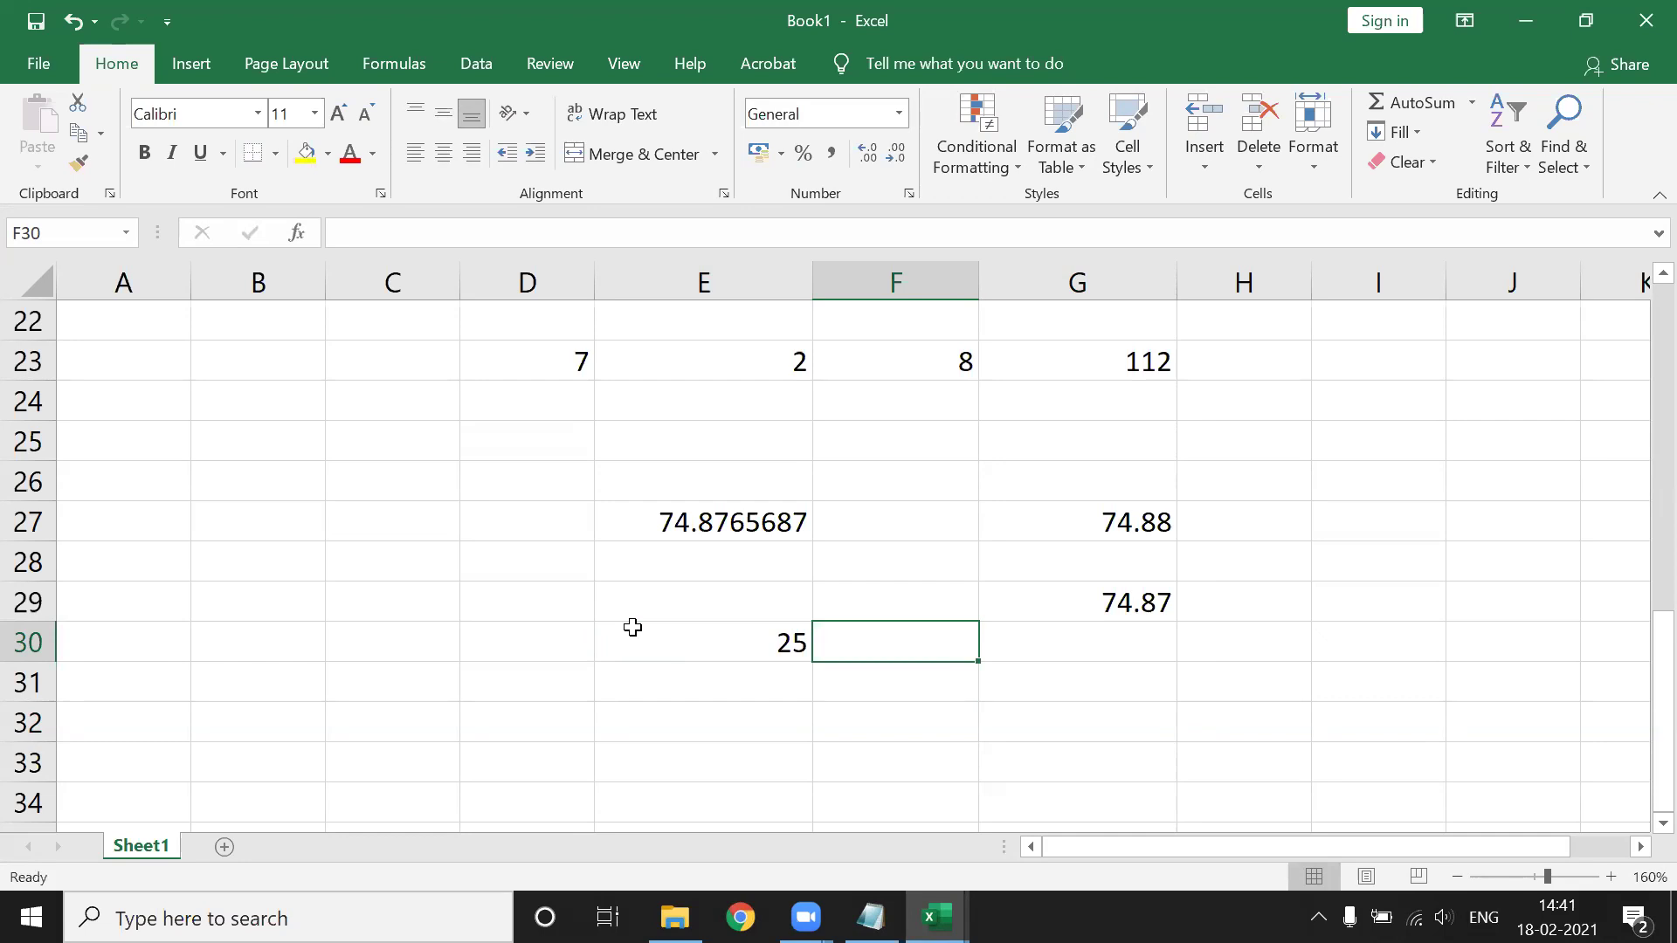
pyautogui.write('4')
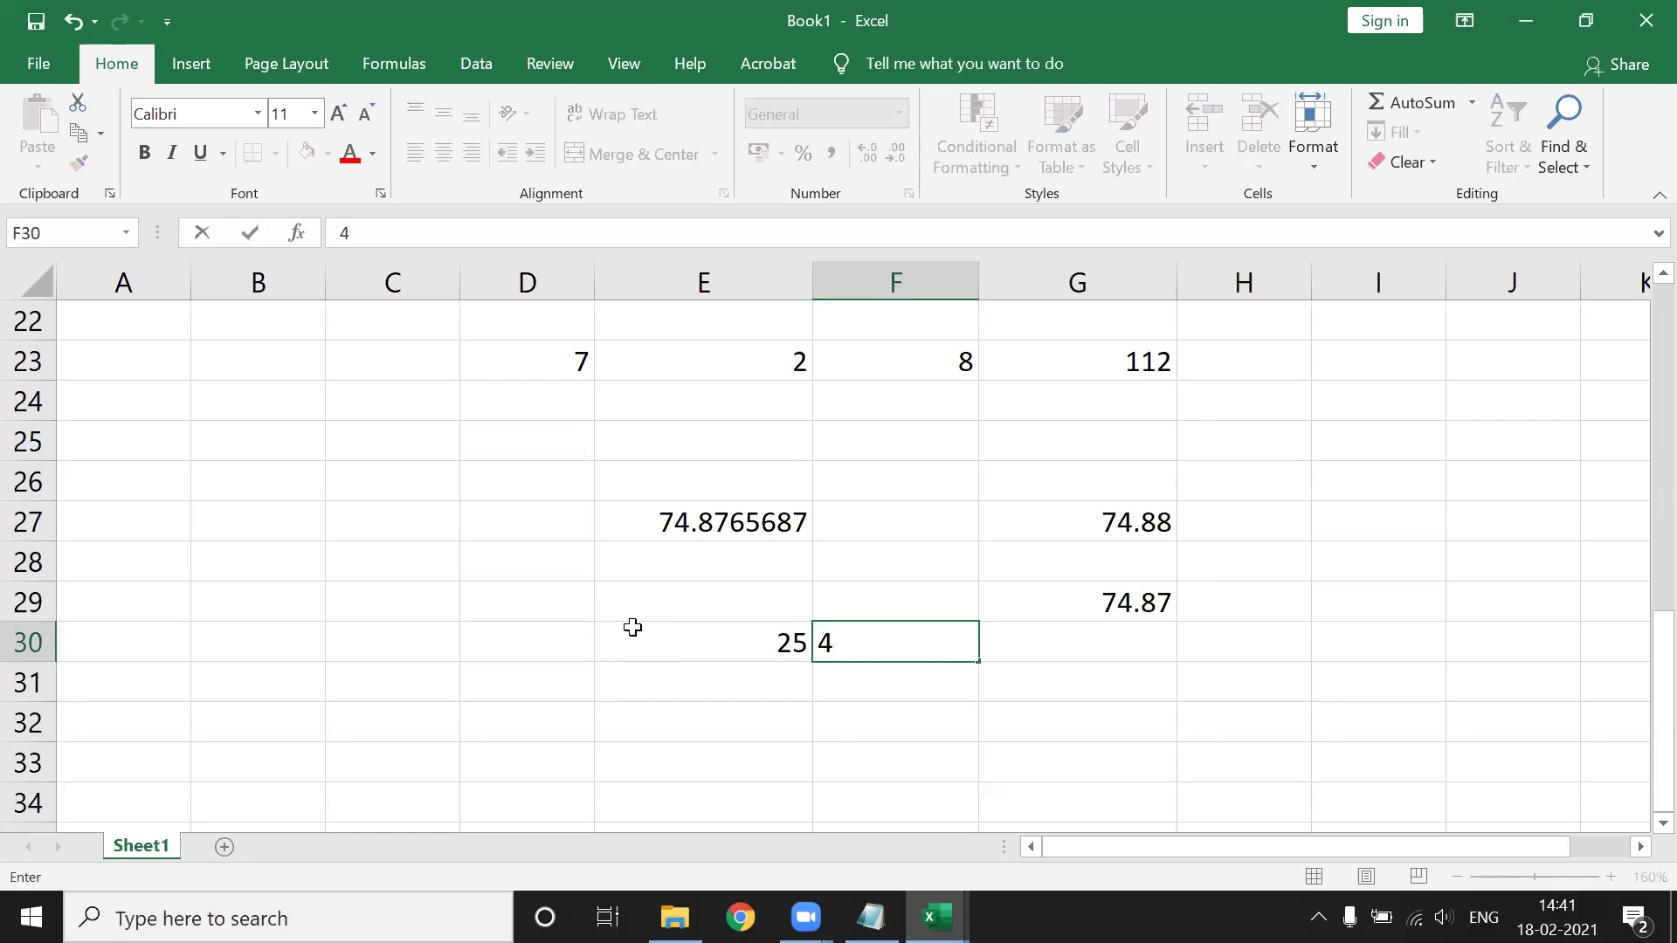
pyautogui.press('Return')
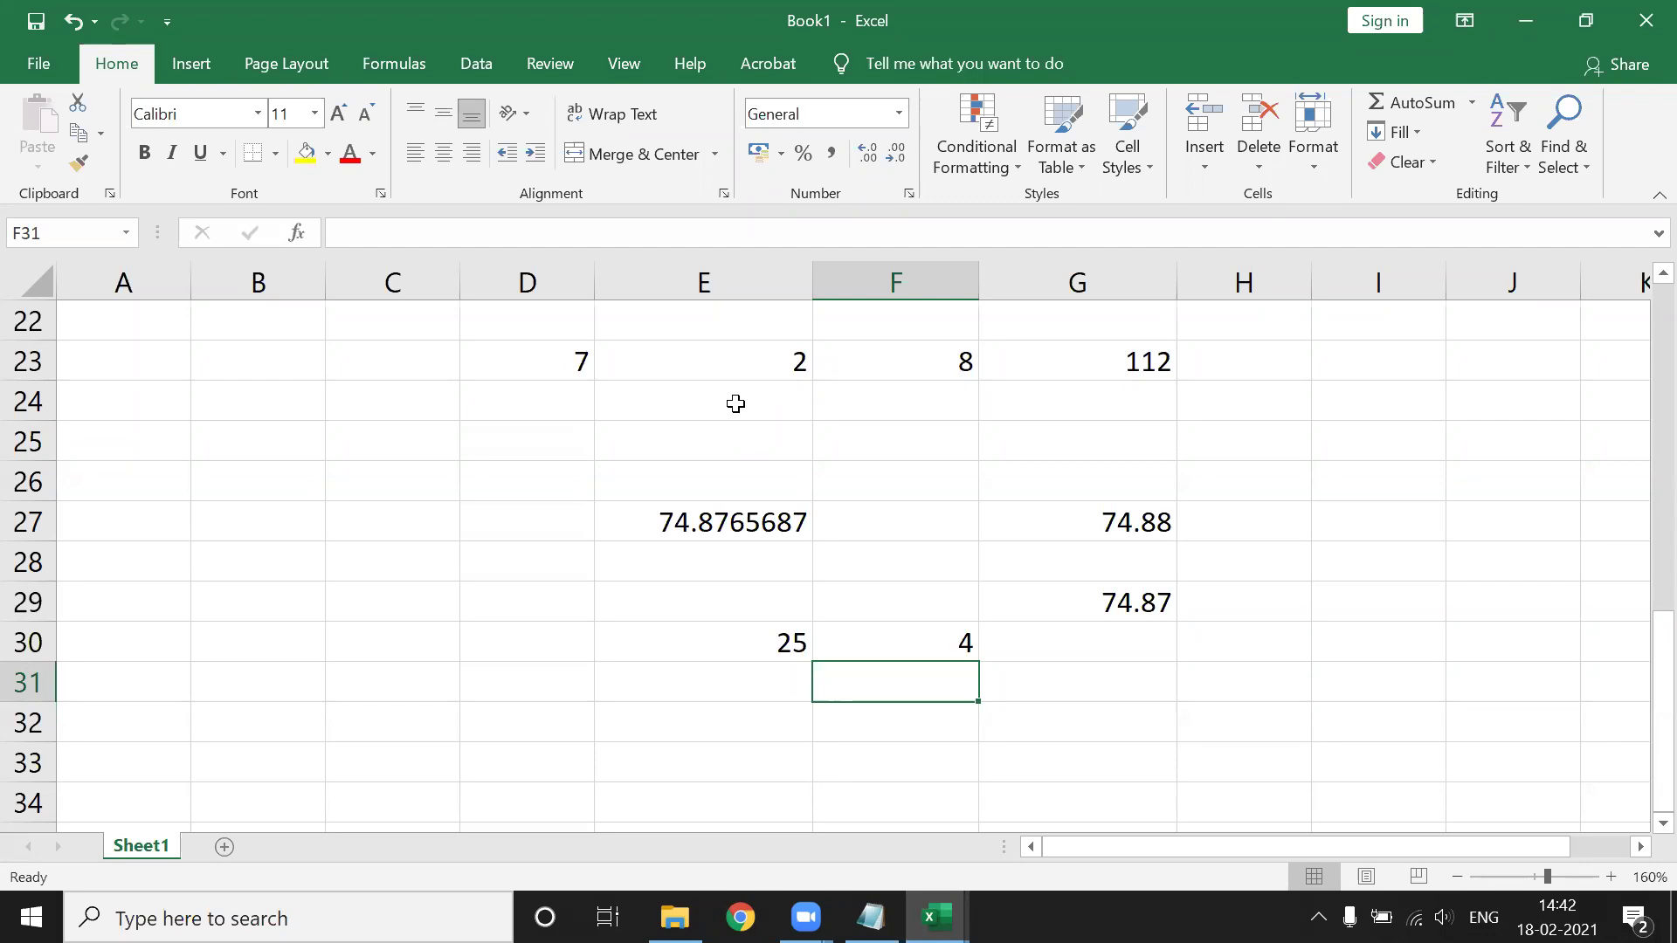
pyautogui.click(1115, 661)
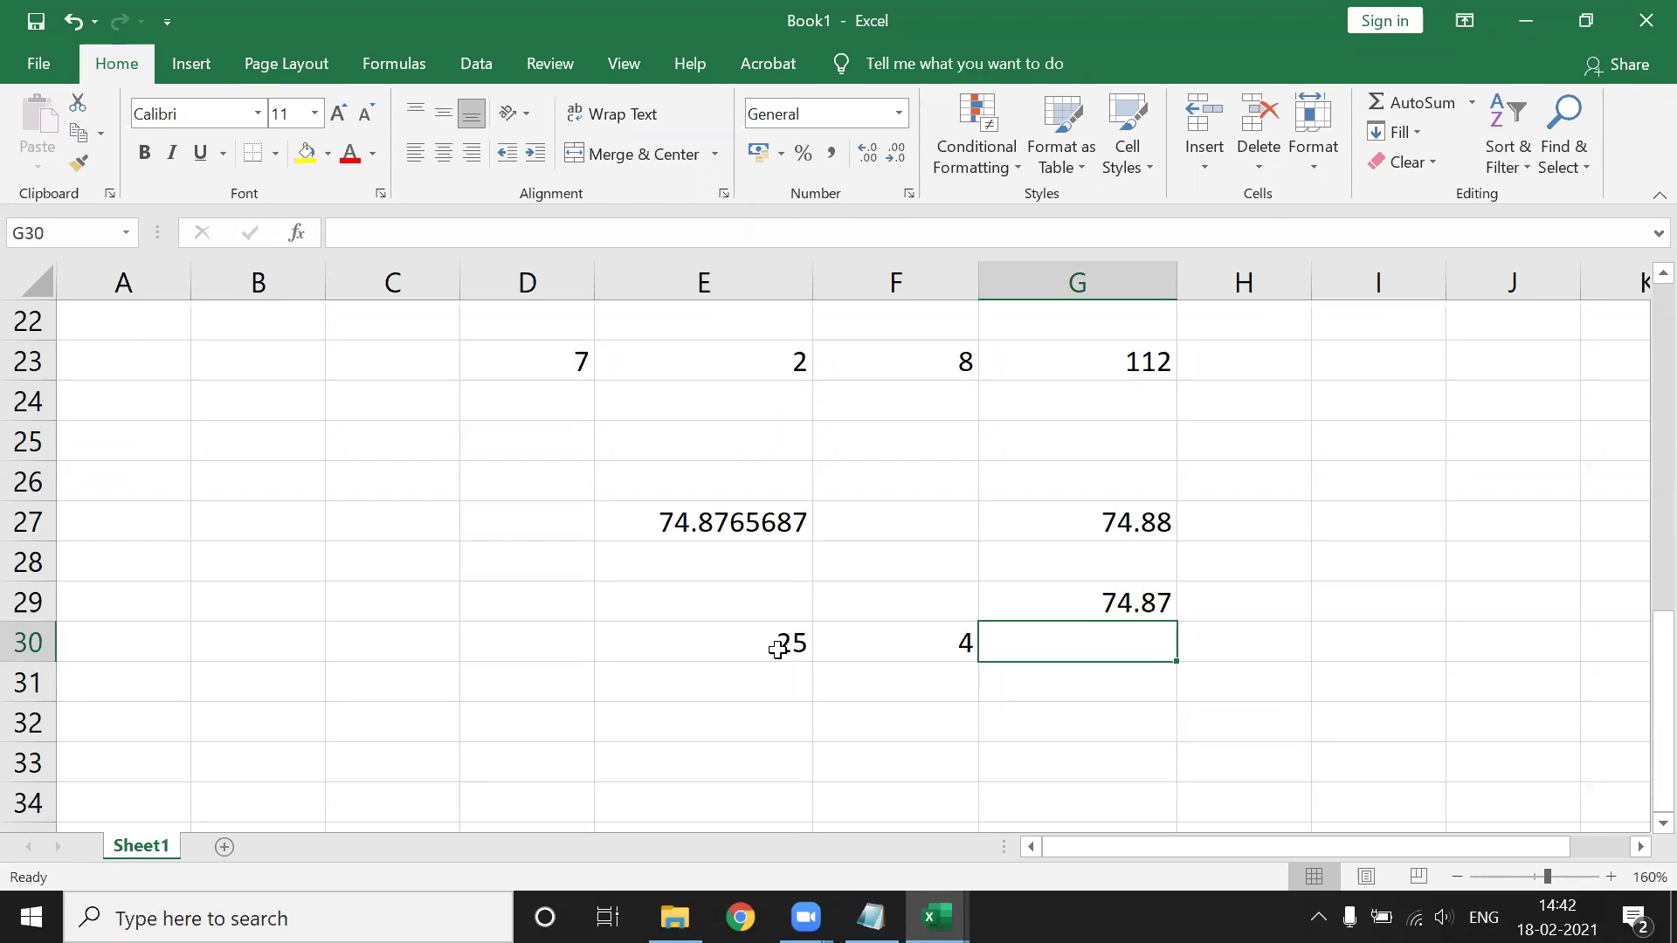
pyautogui.click(723, 661)
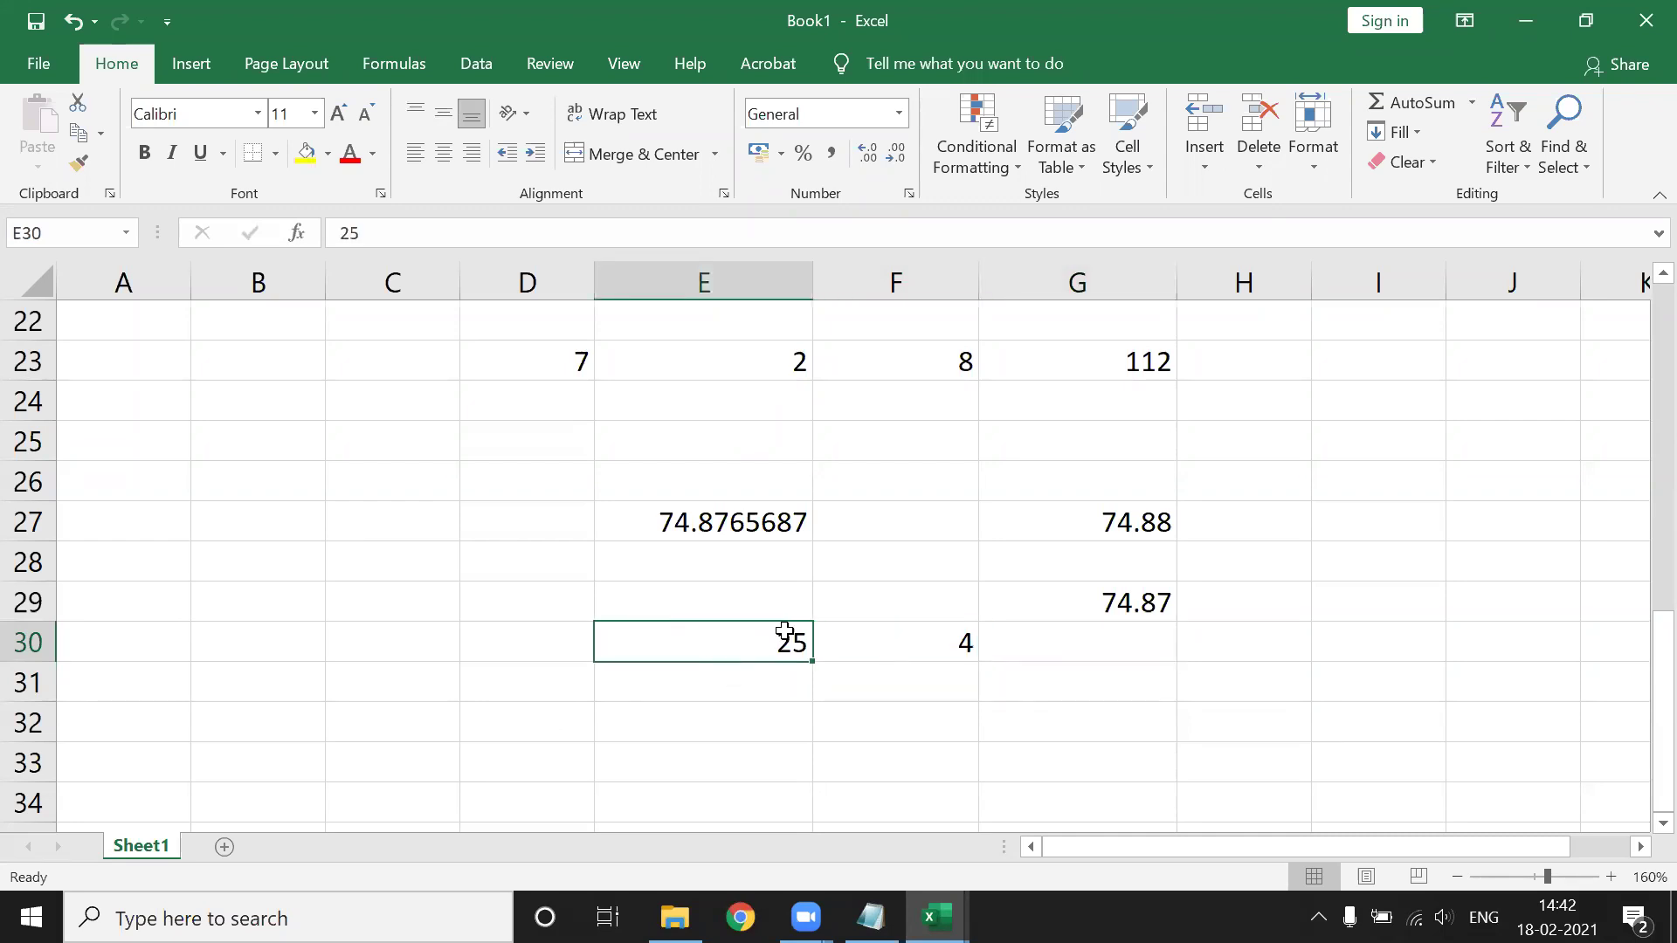
pyautogui.click(939, 638)
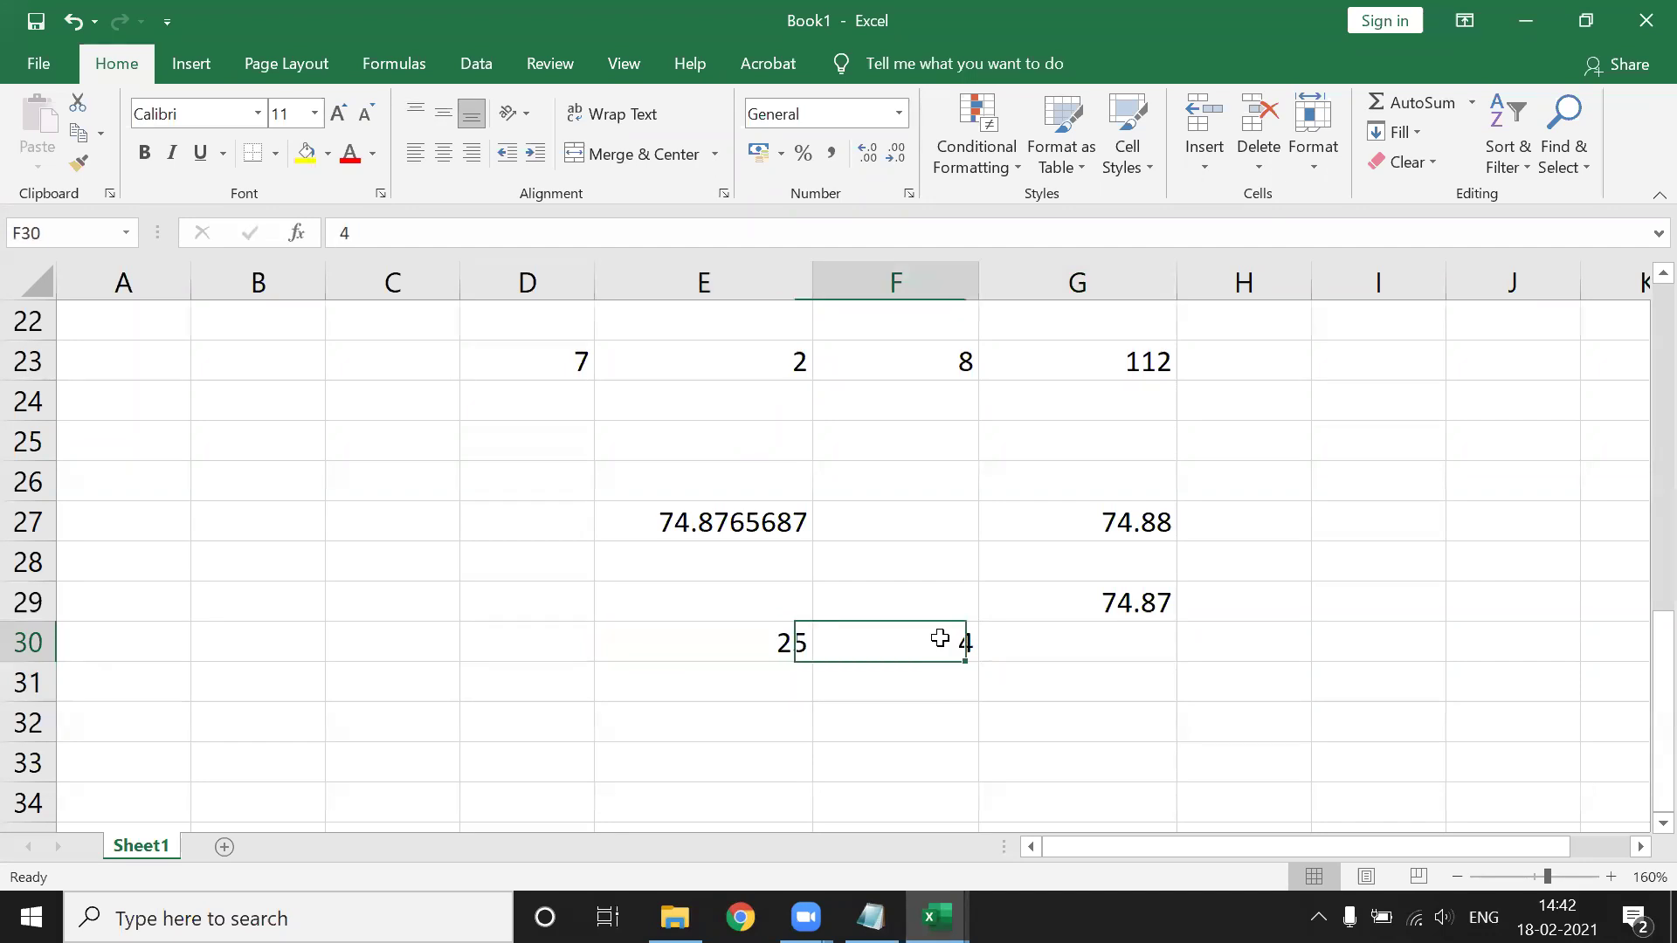
pyautogui.click(1053, 654)
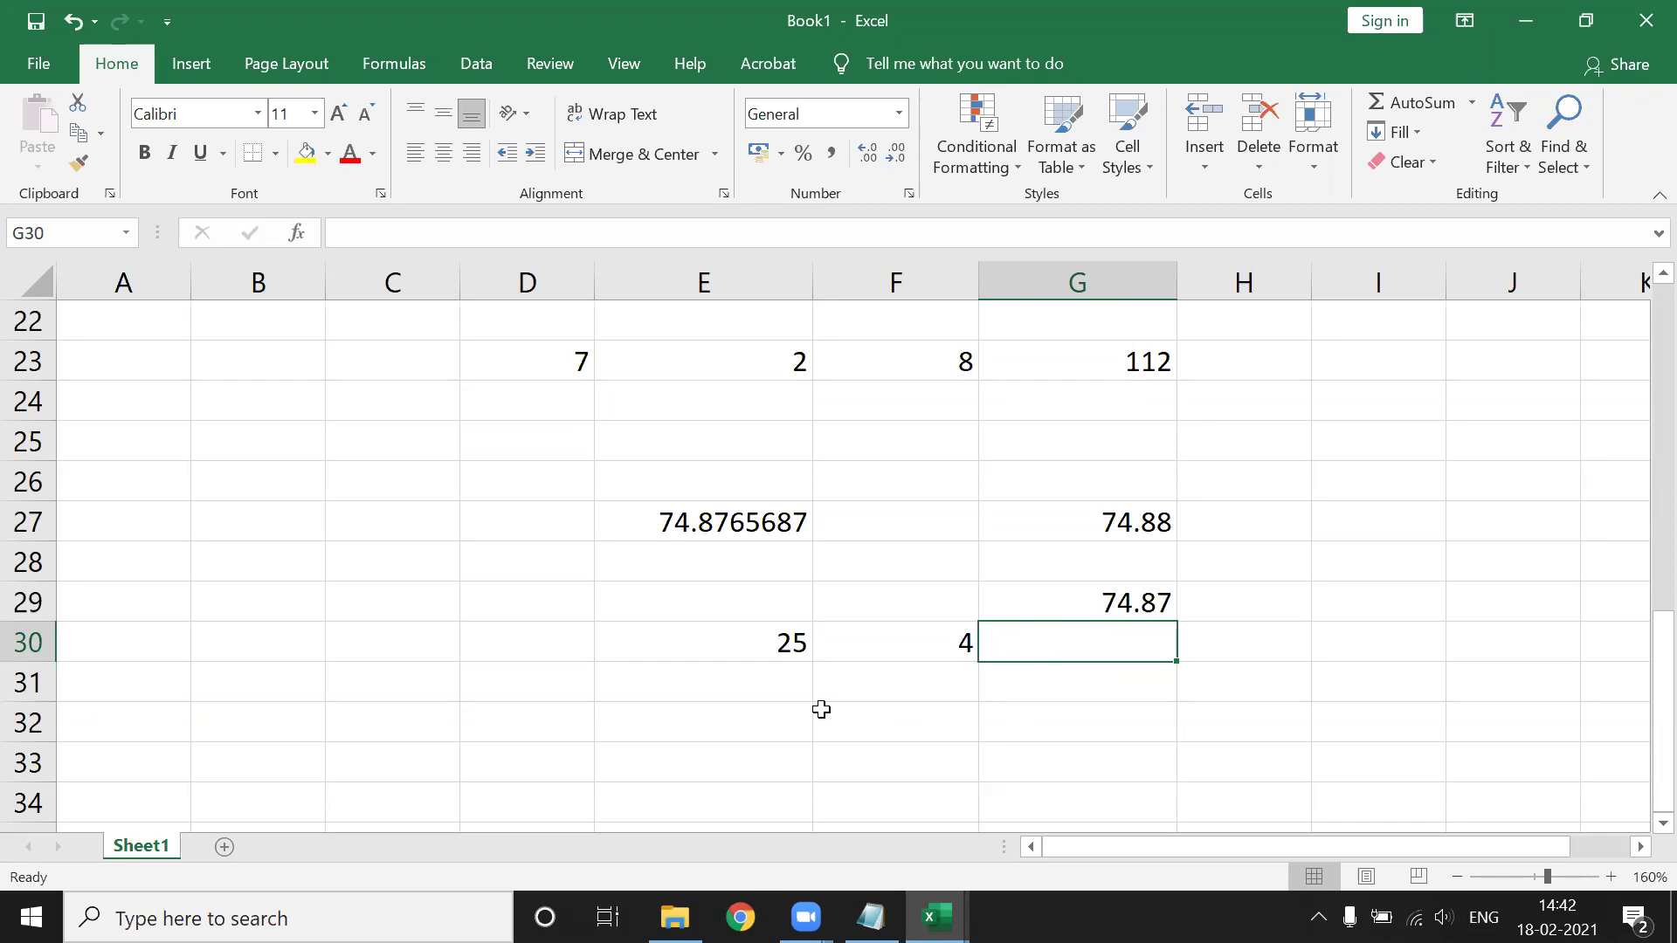
# Enter =CEILING(E30,F30) in G30 so 25 rounds up to 28.
pyautogui.write('=CEI')
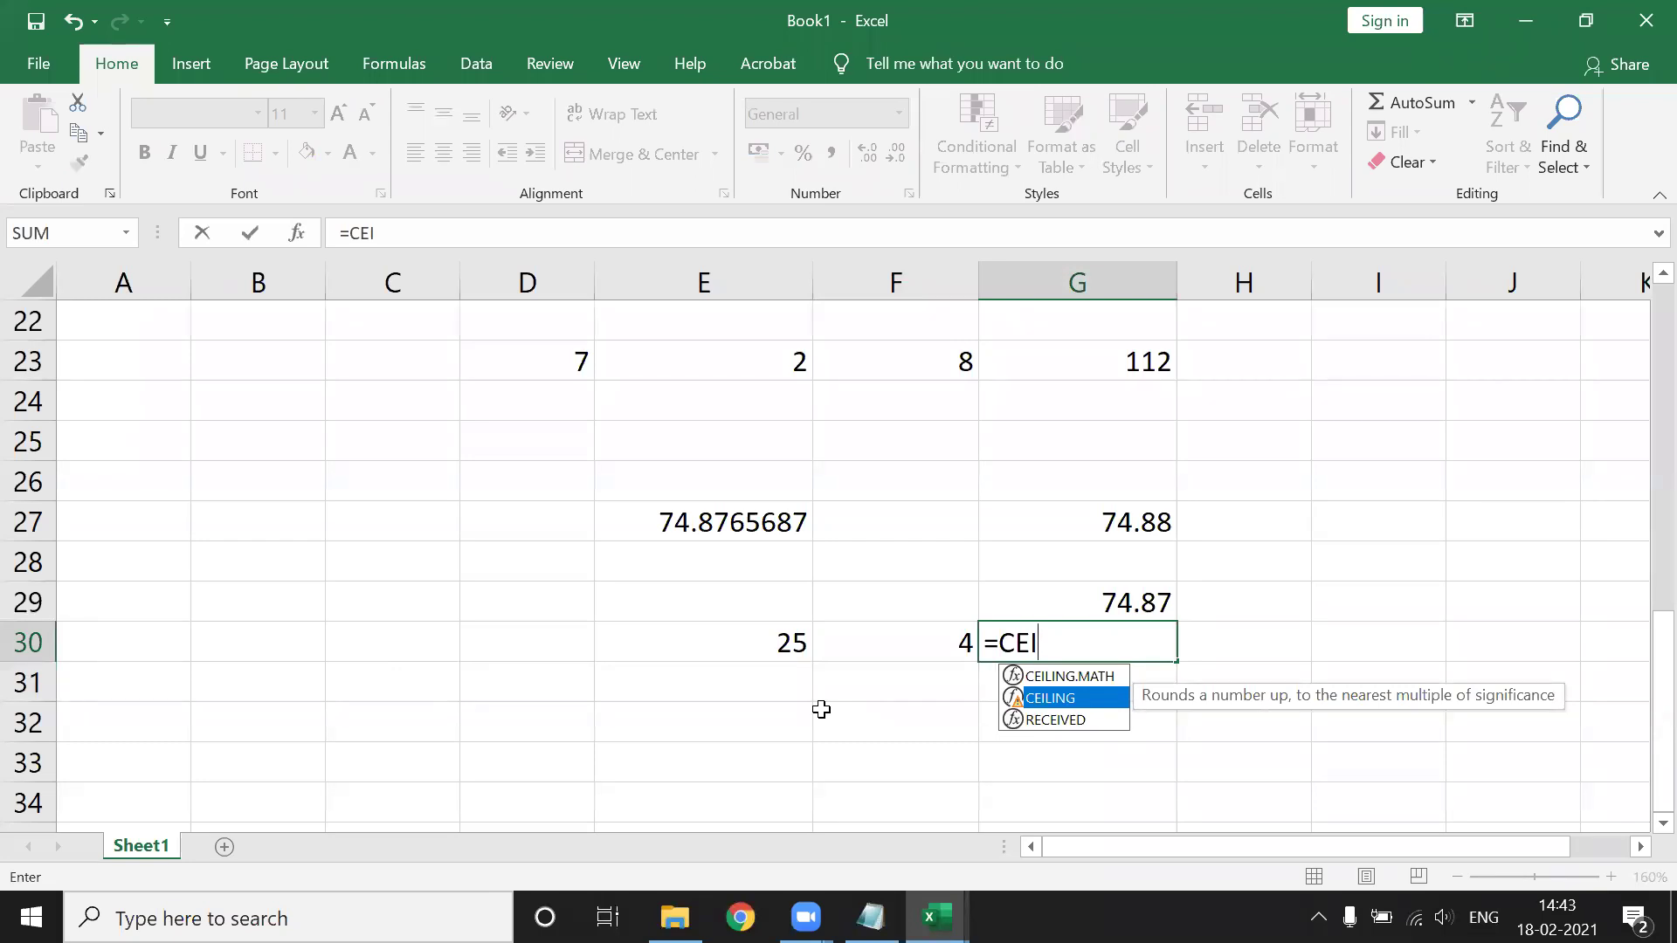
pyautogui.press('Tab')
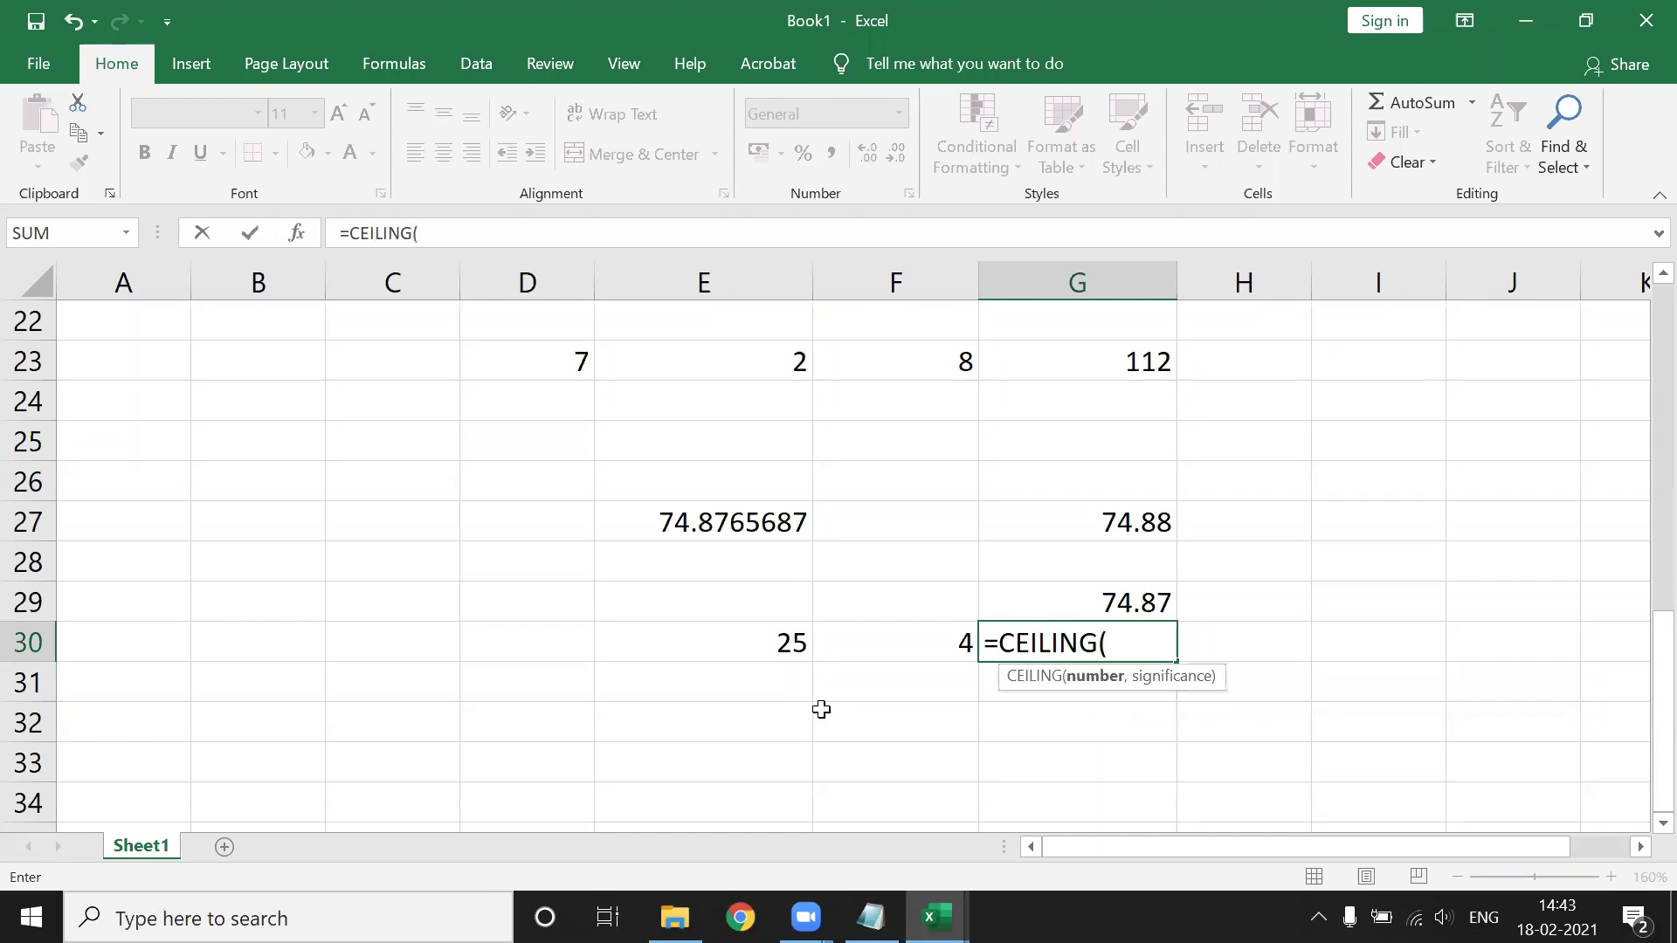
pyautogui.click(760, 644)
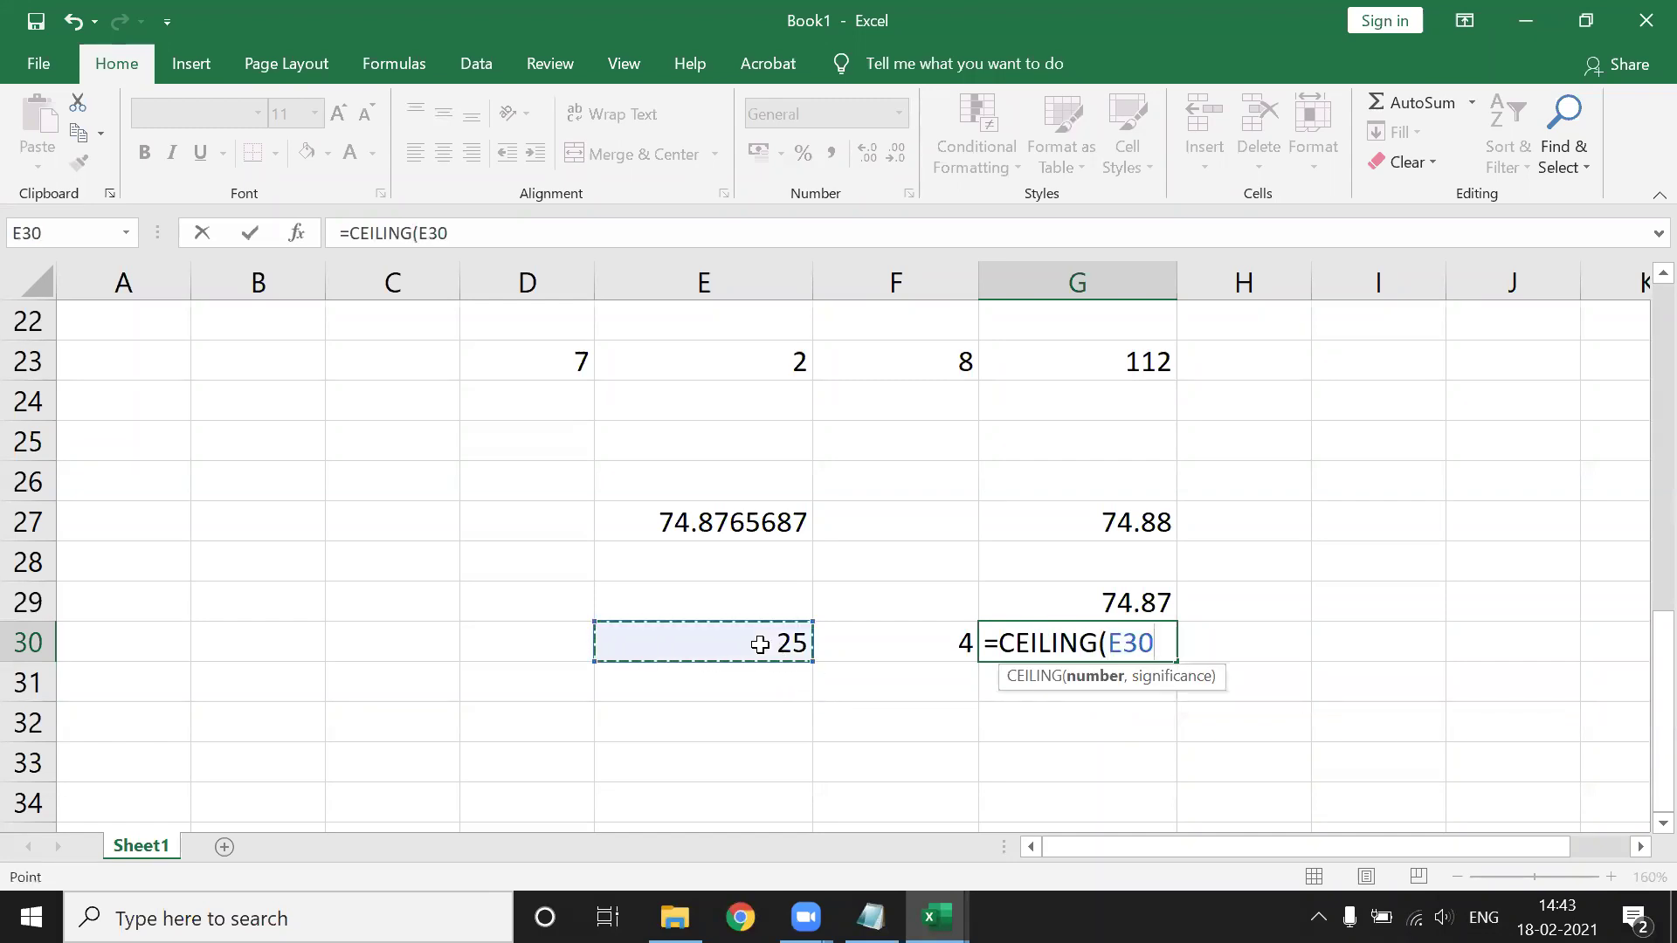
pyautogui.write(',')
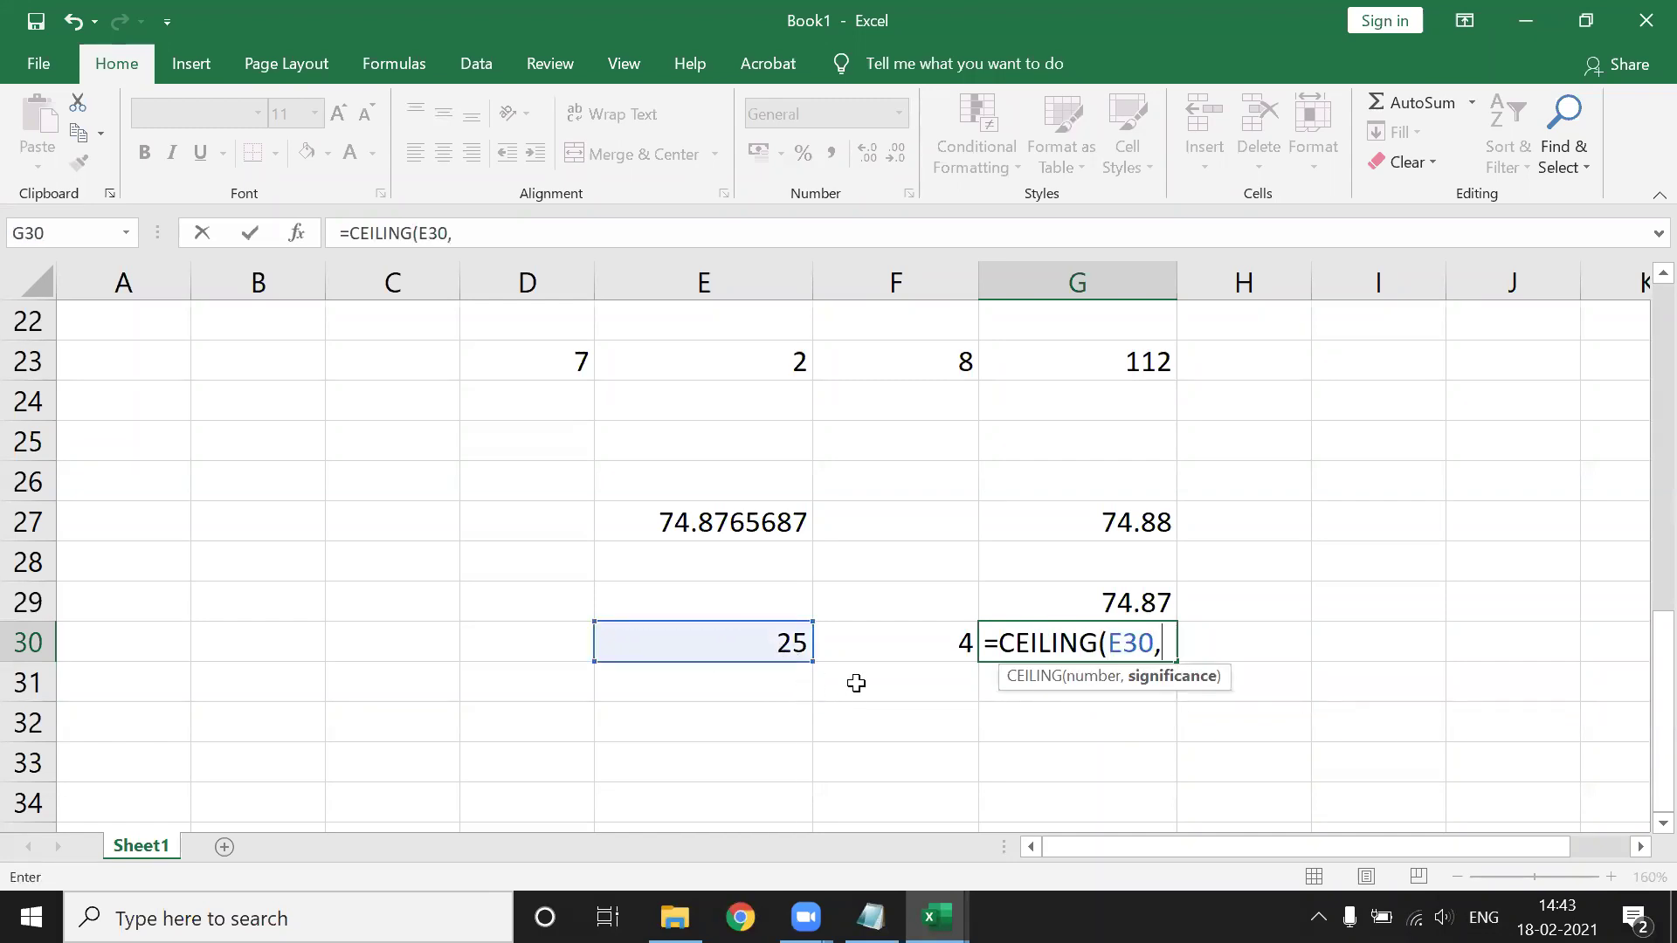
pyautogui.click(868, 648)
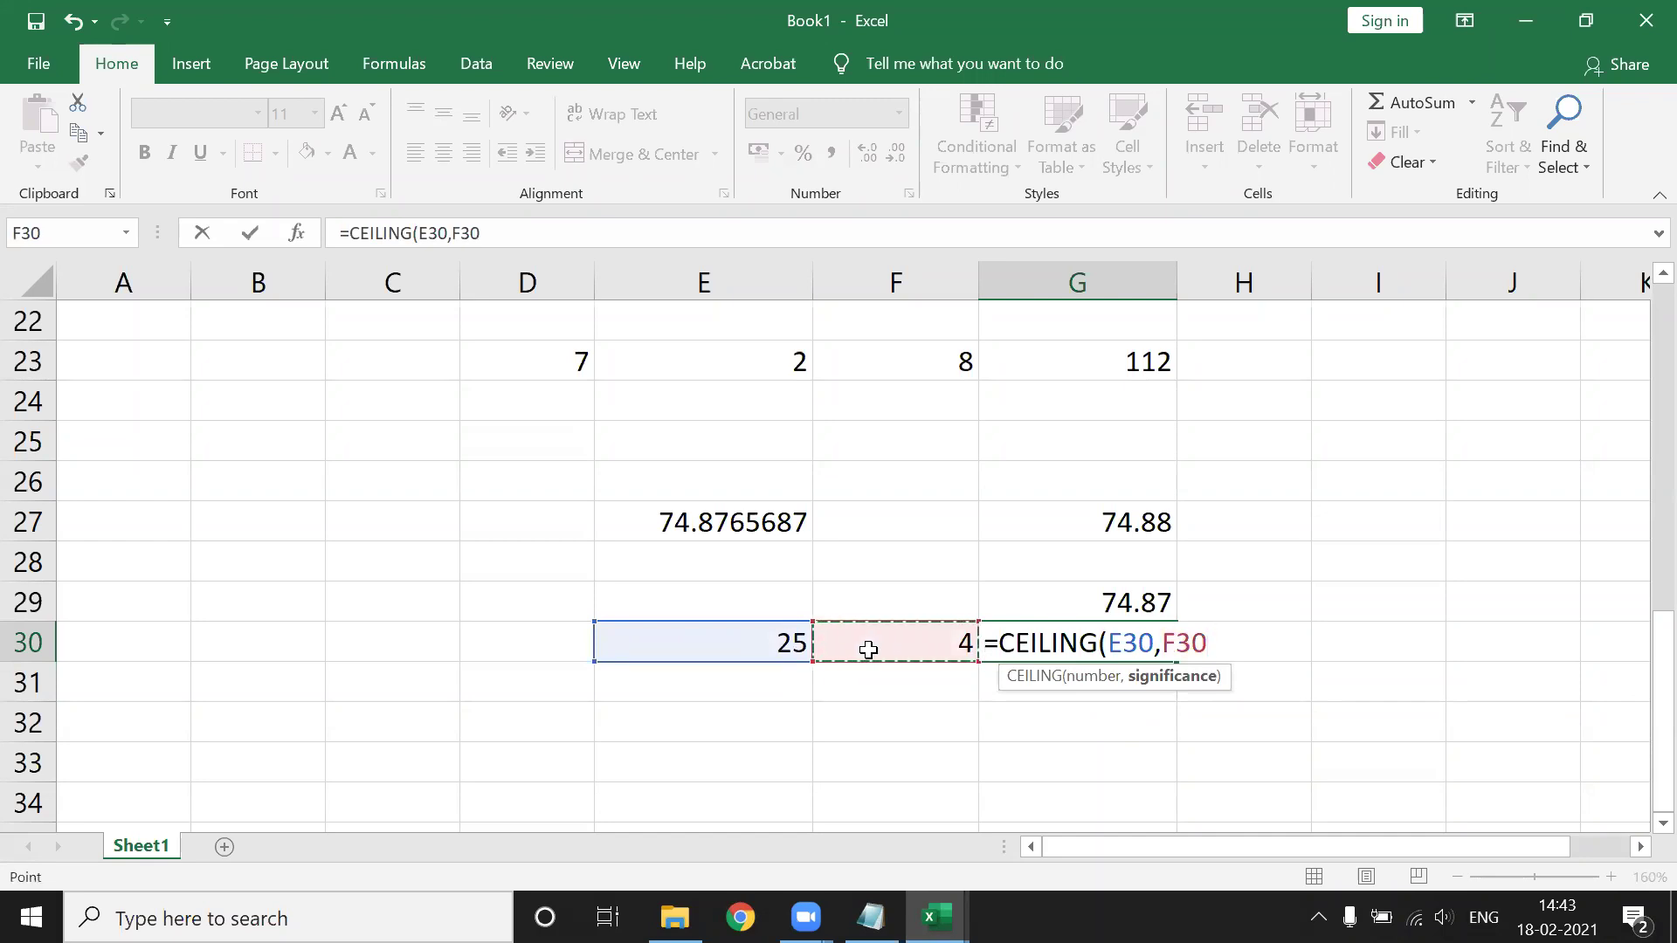
pyautogui.write(')')
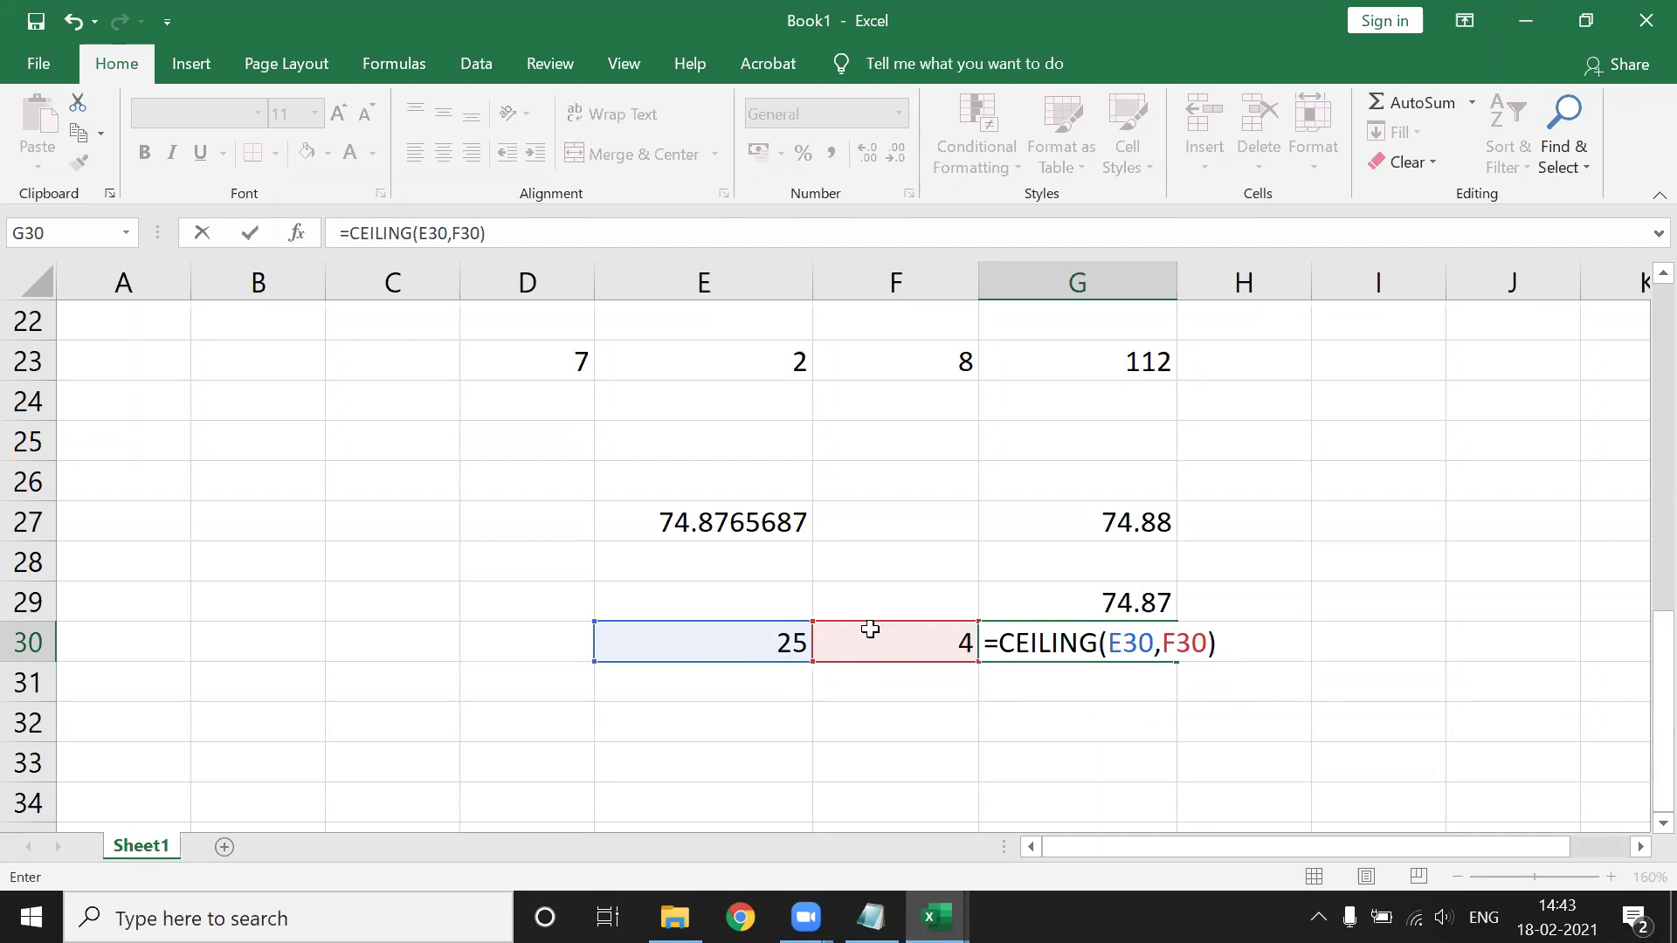
pyautogui.press('Return')
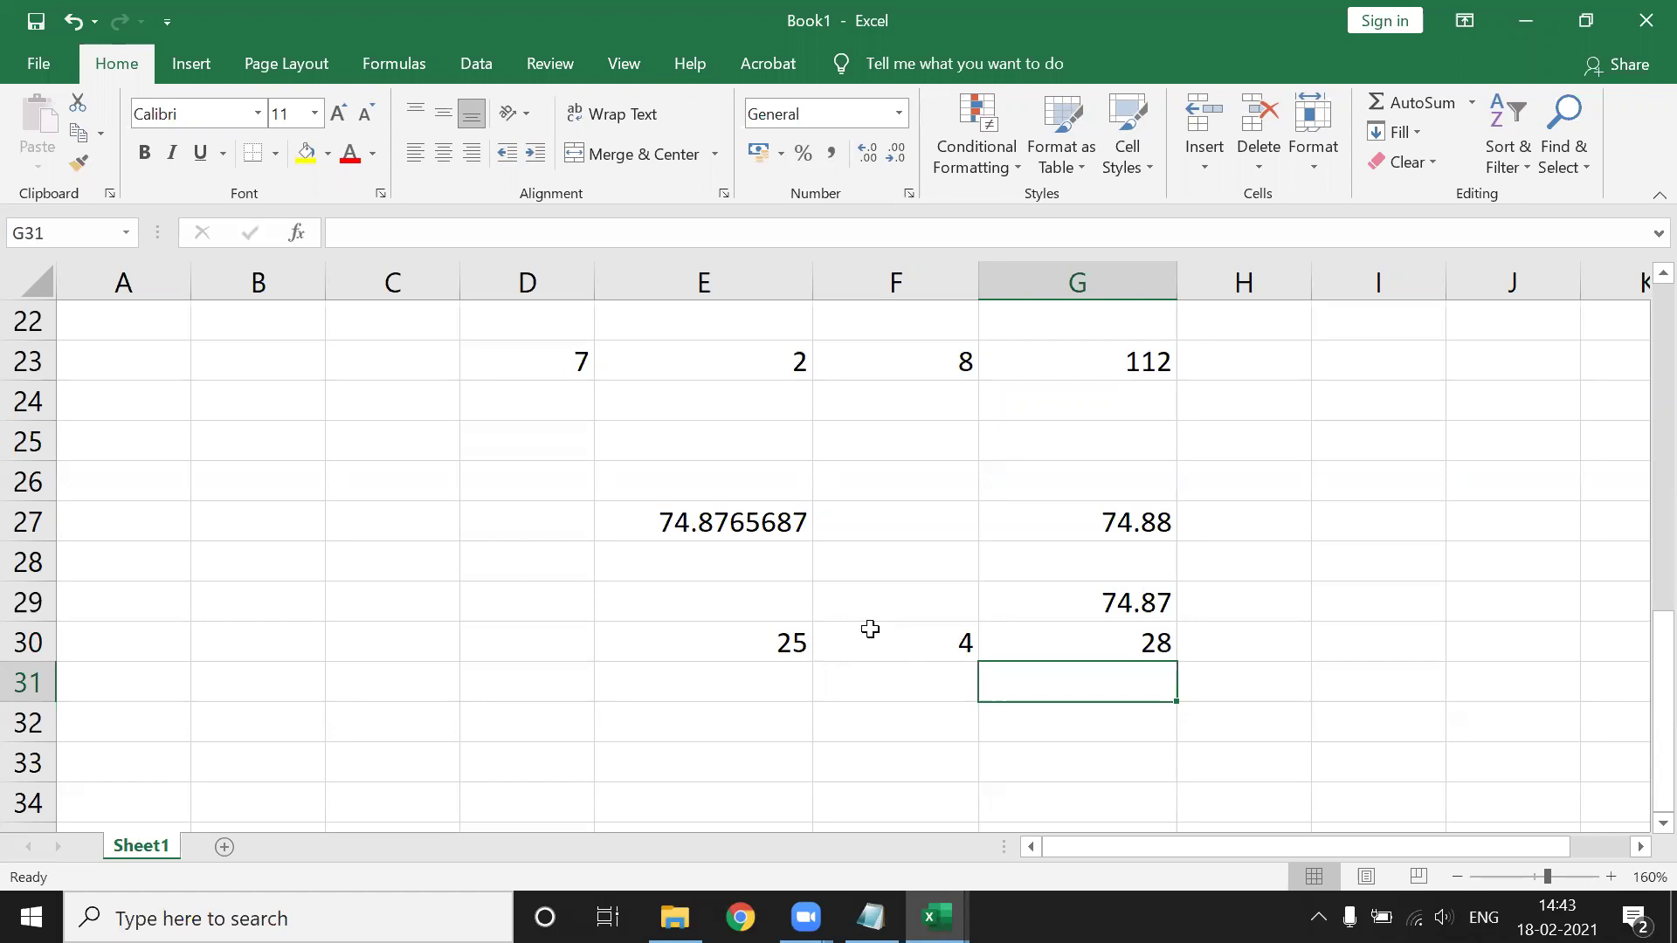
# Enter =FLOOR(E30,F30) in G31 to show 24, then bring up the Notepad list.
pyautogui.write('=FLO')
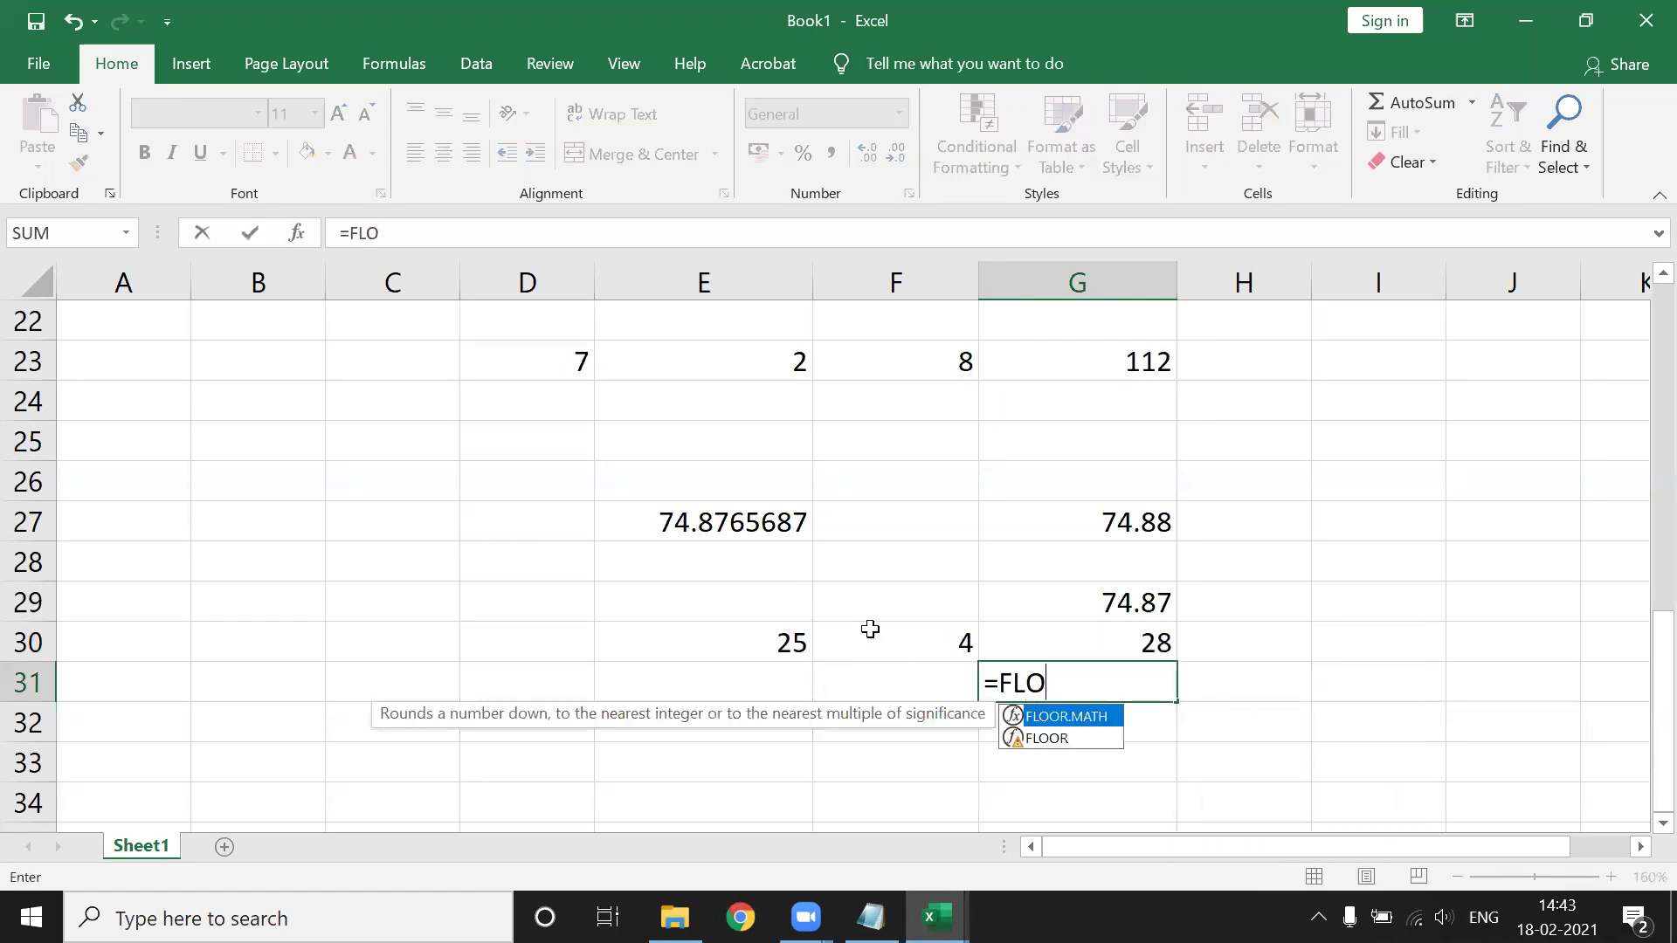
pyautogui.press('Down')
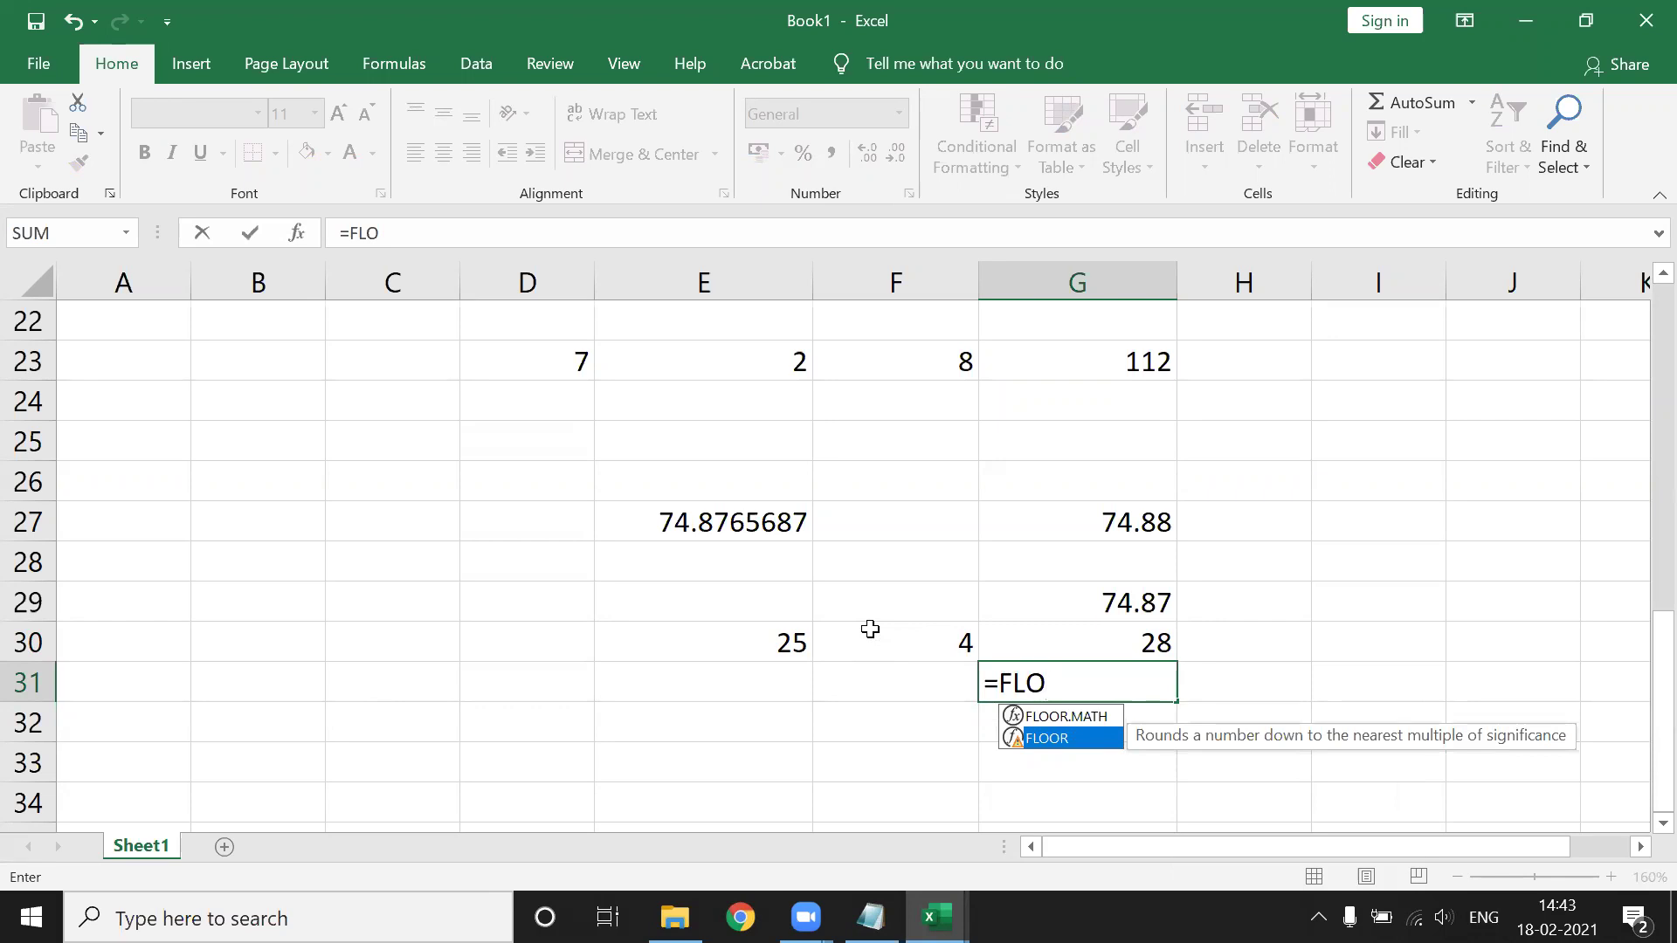
pyautogui.press('Tab')
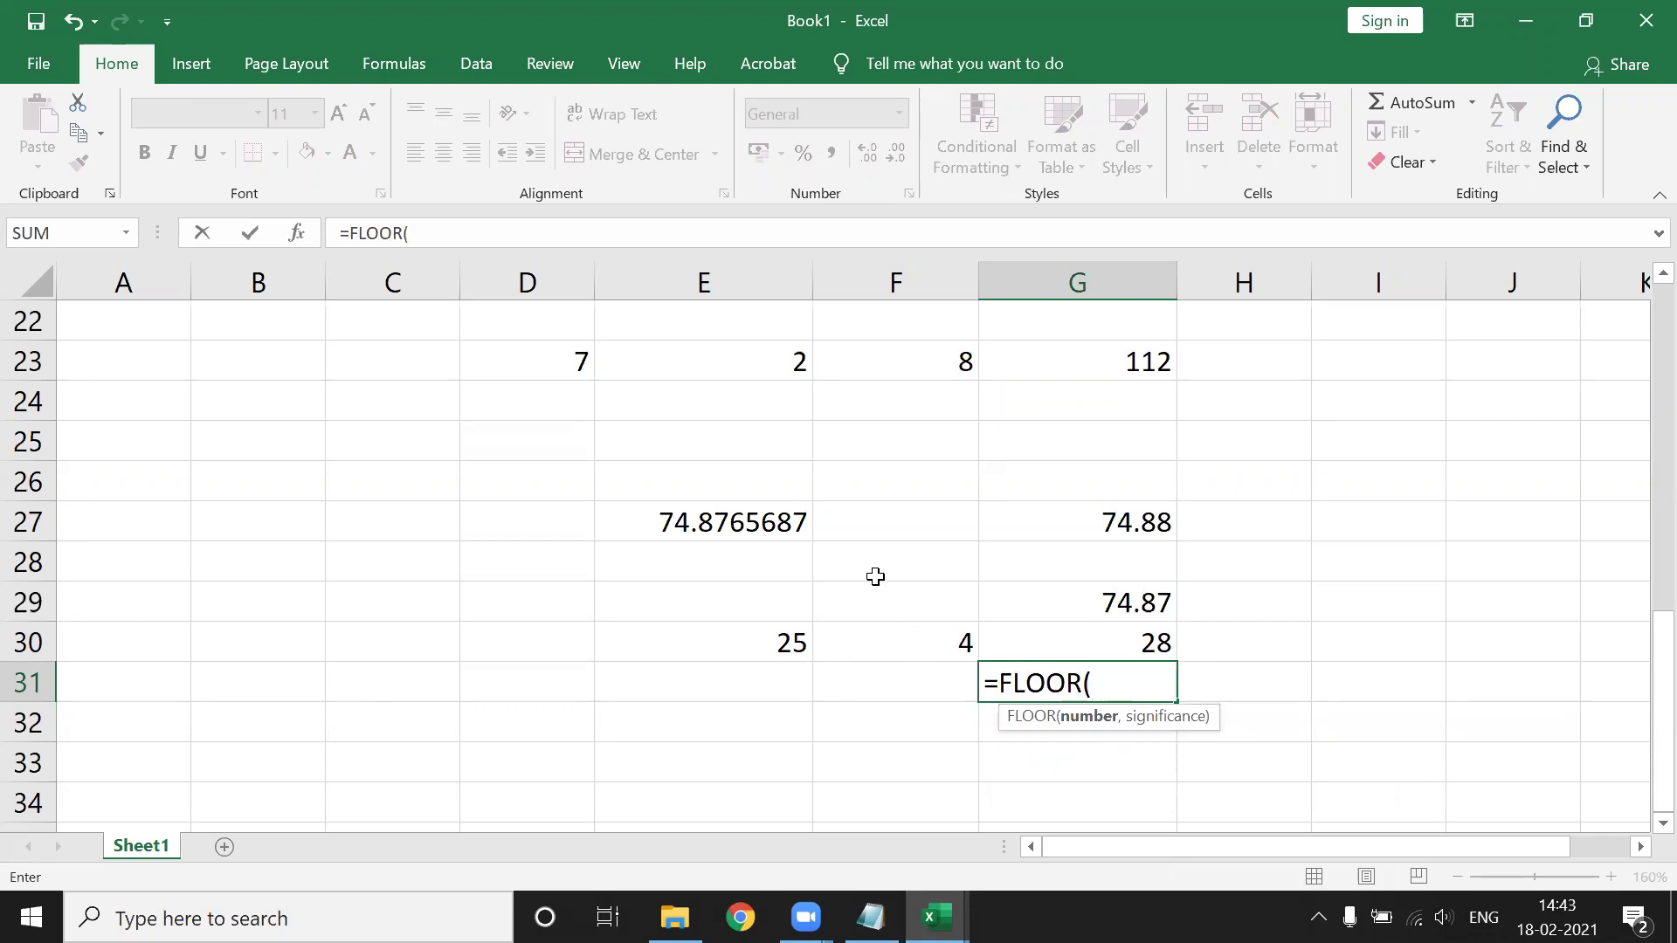
pyautogui.click(790, 651)
pyautogui.write(',')
pyautogui.click(910, 647)
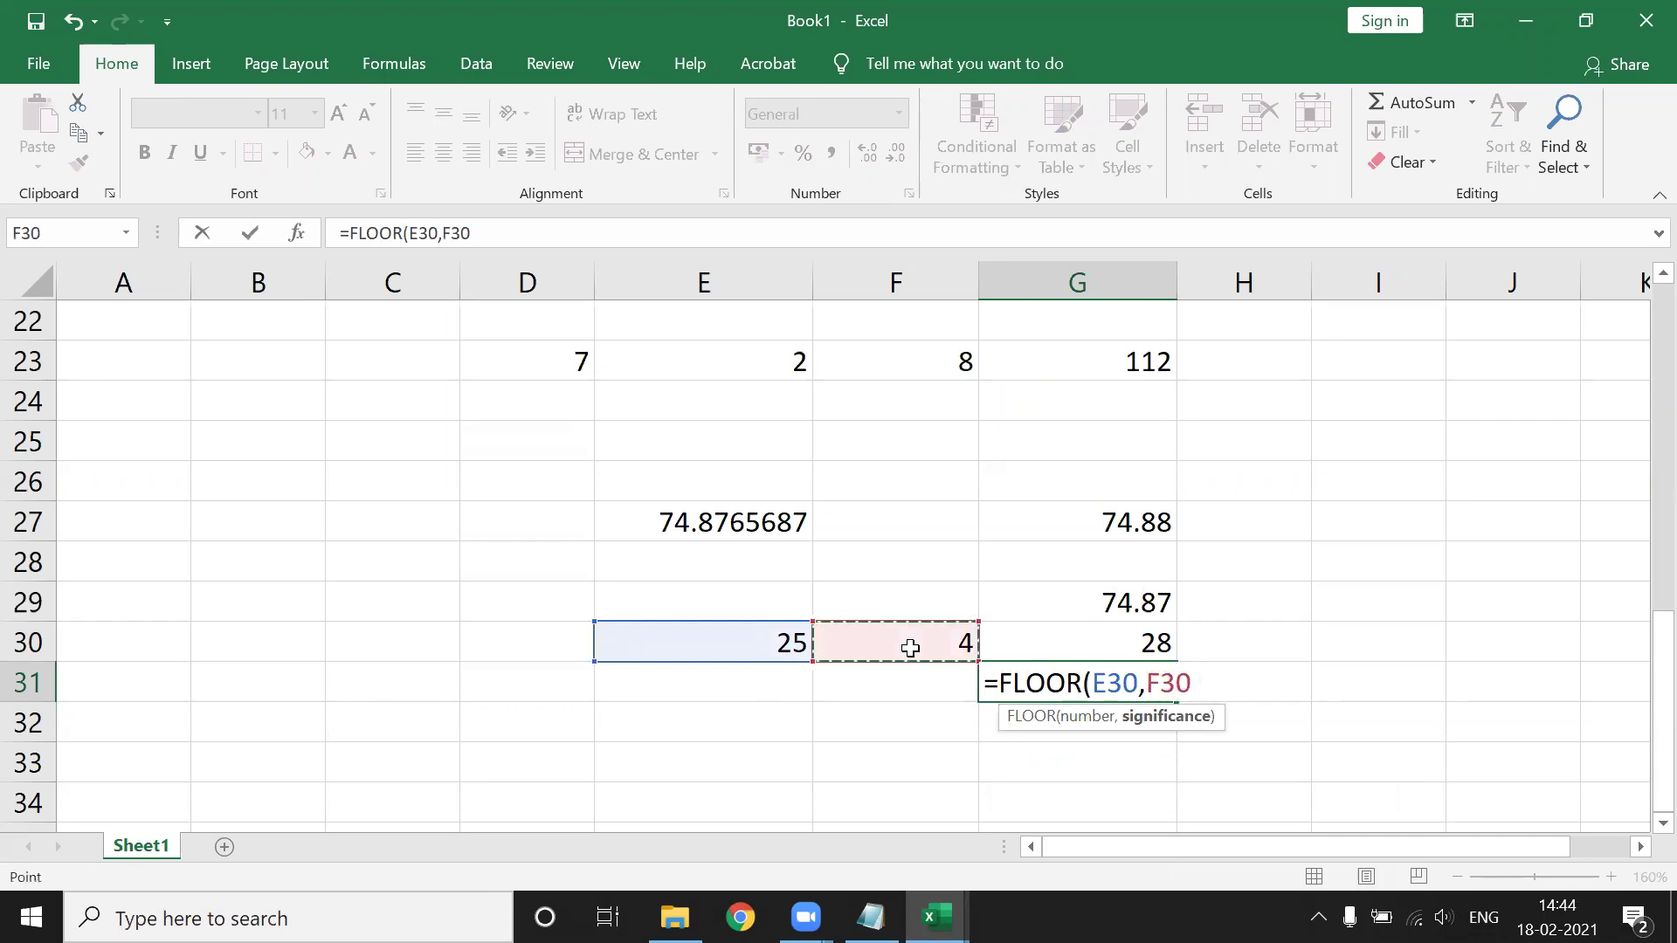
pyautogui.write(')')
pyautogui.press('Return')
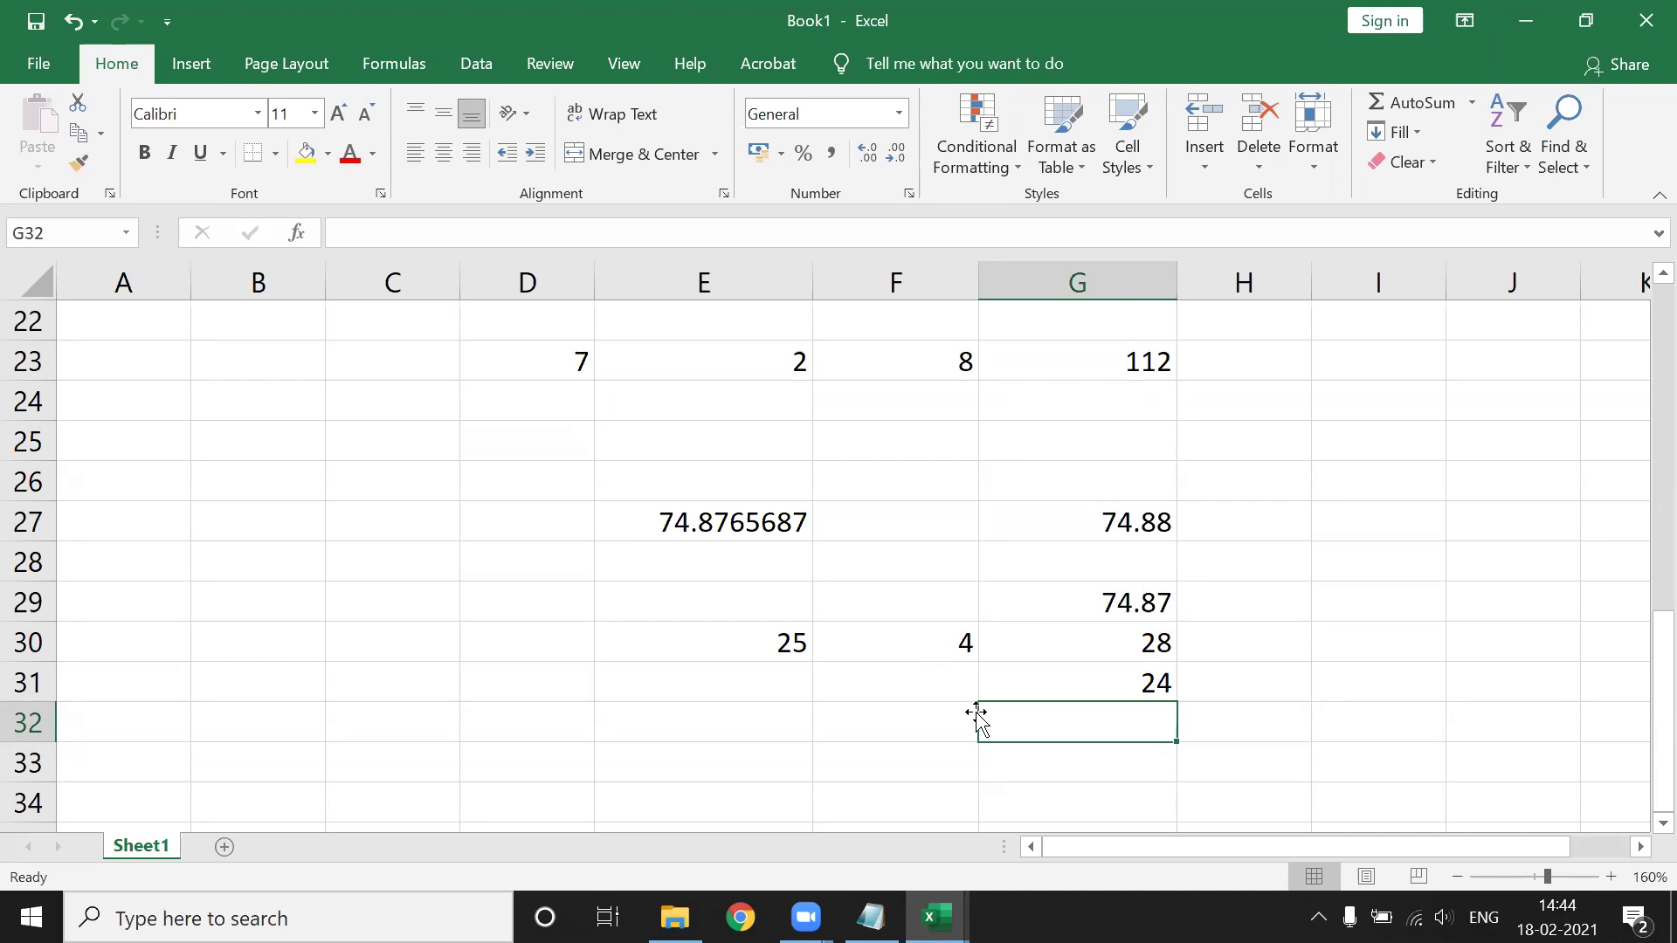
pyautogui.click(870, 917)
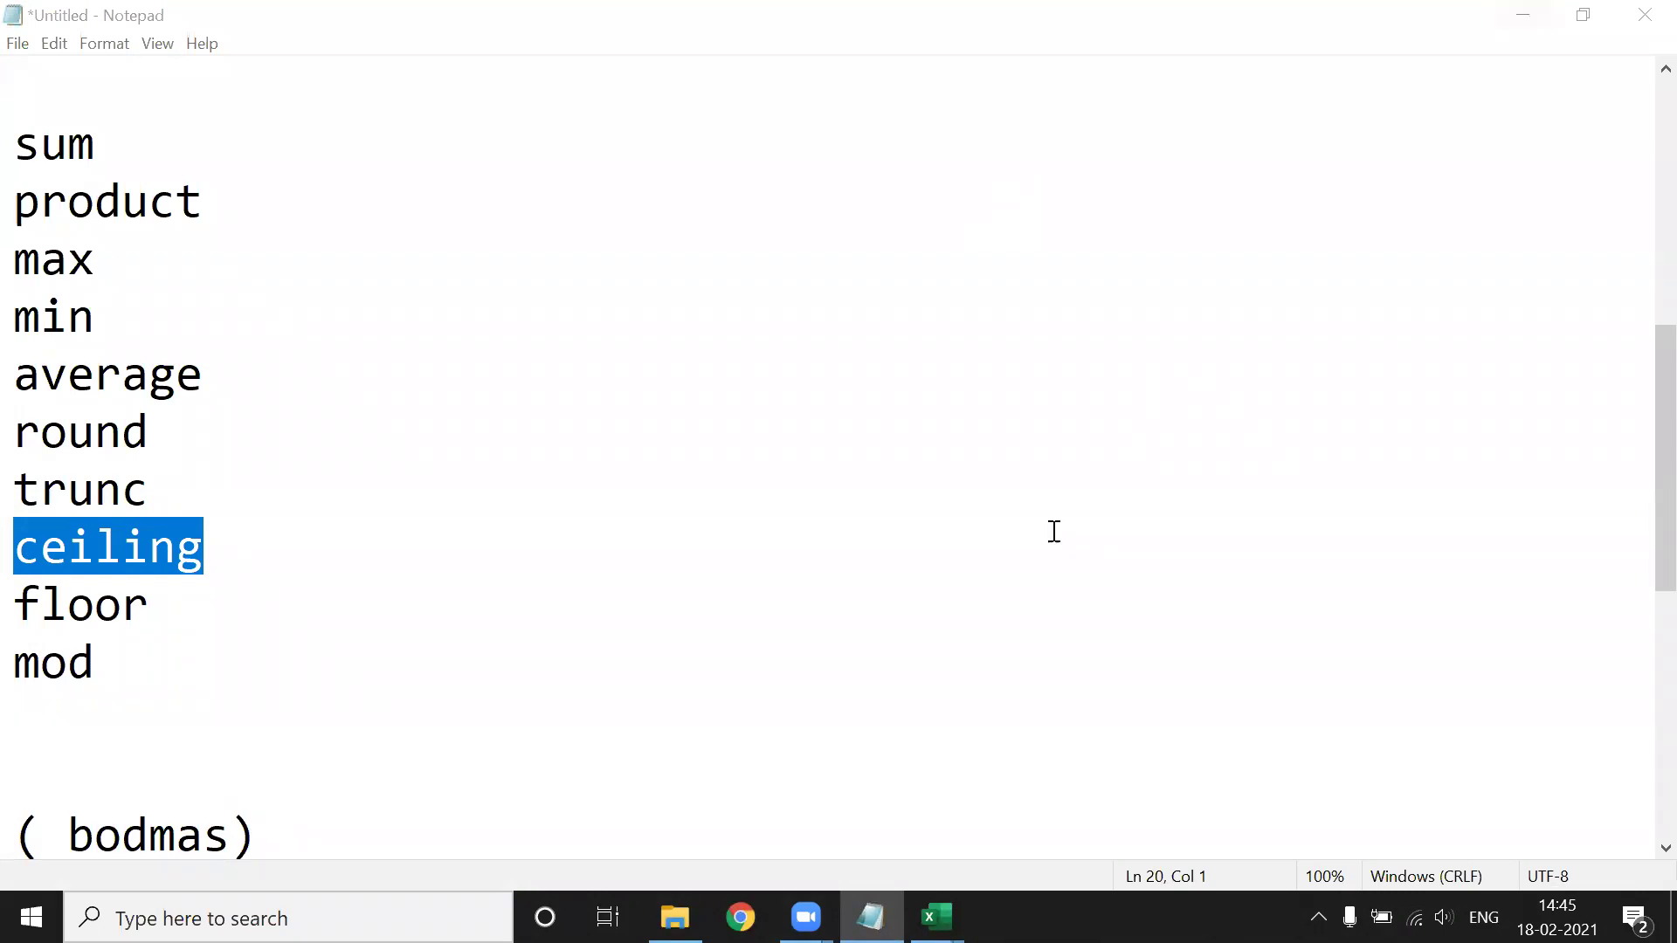
# Minimize Notepad and enter =FLOOR(E30,F30) in G33 so it shows 24.
pyautogui.click(1522, 18)
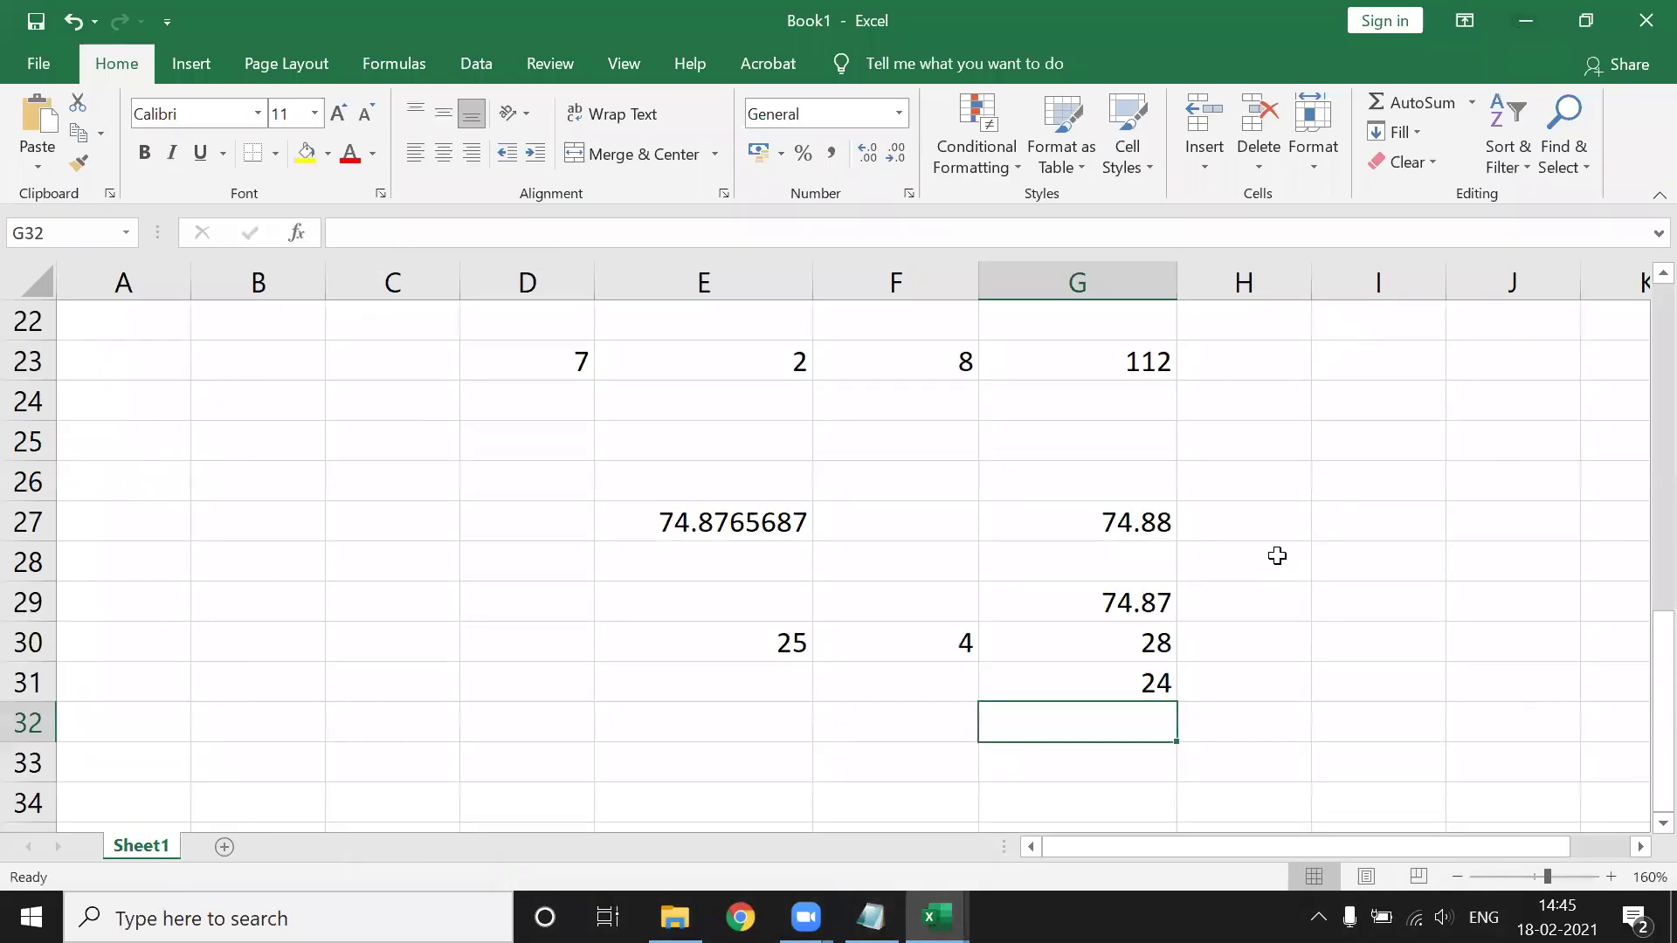
pyautogui.scroll(-1, 1277, 556)
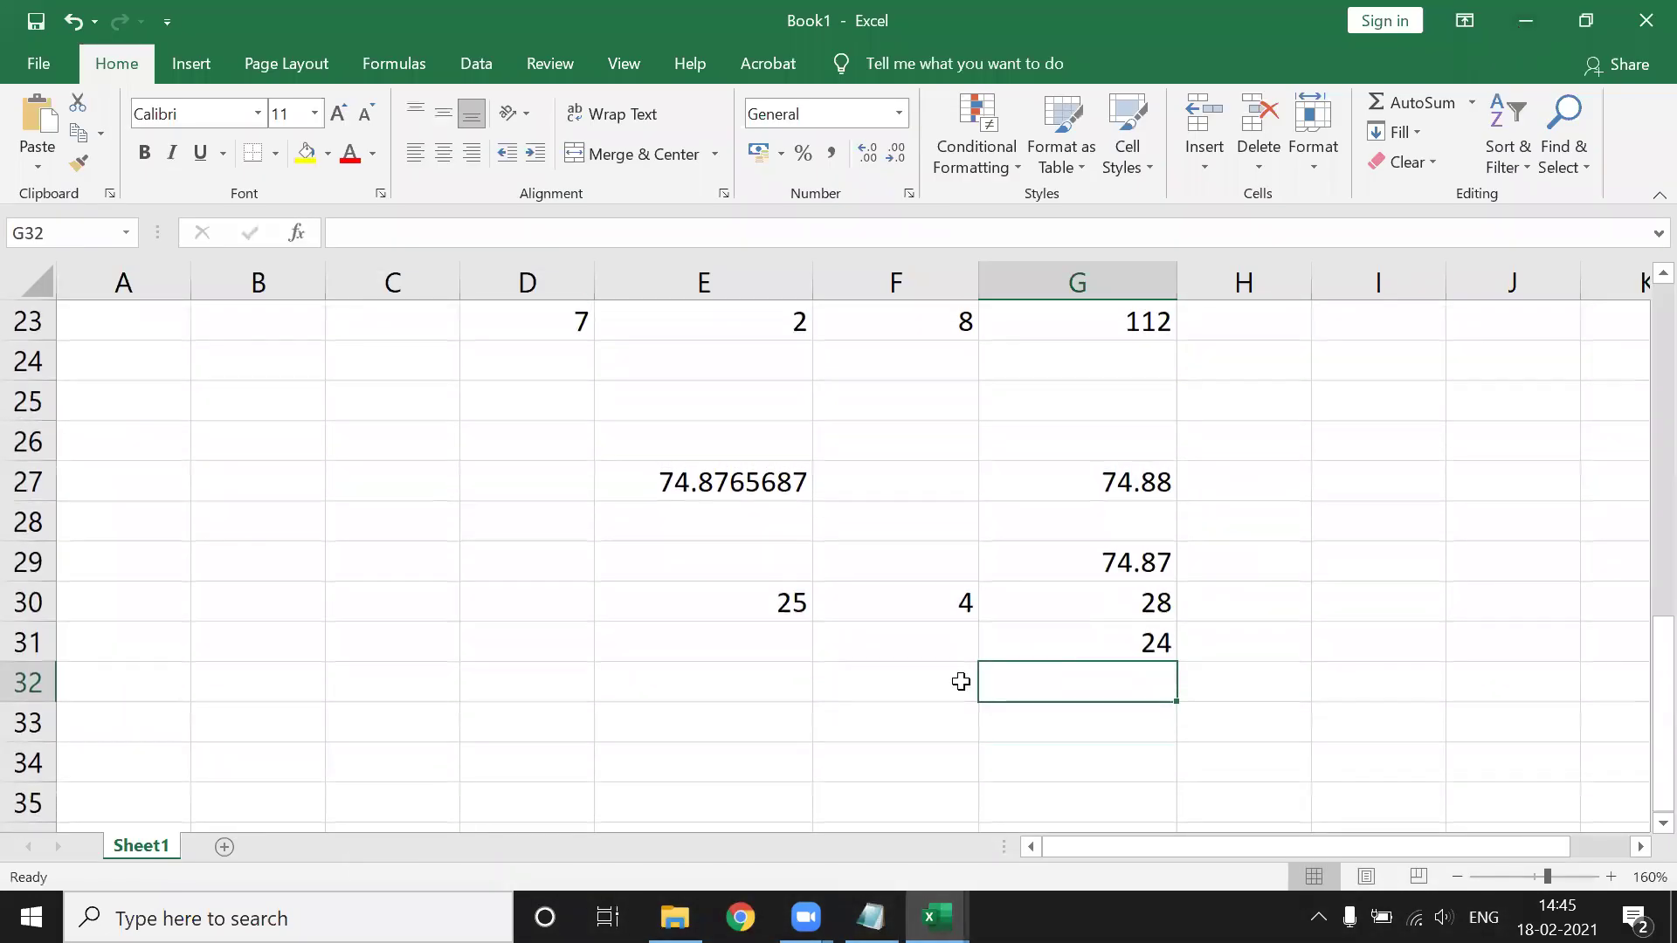
pyautogui.click(805, 715)
pyautogui.click(1004, 714)
pyautogui.write('=FLO')
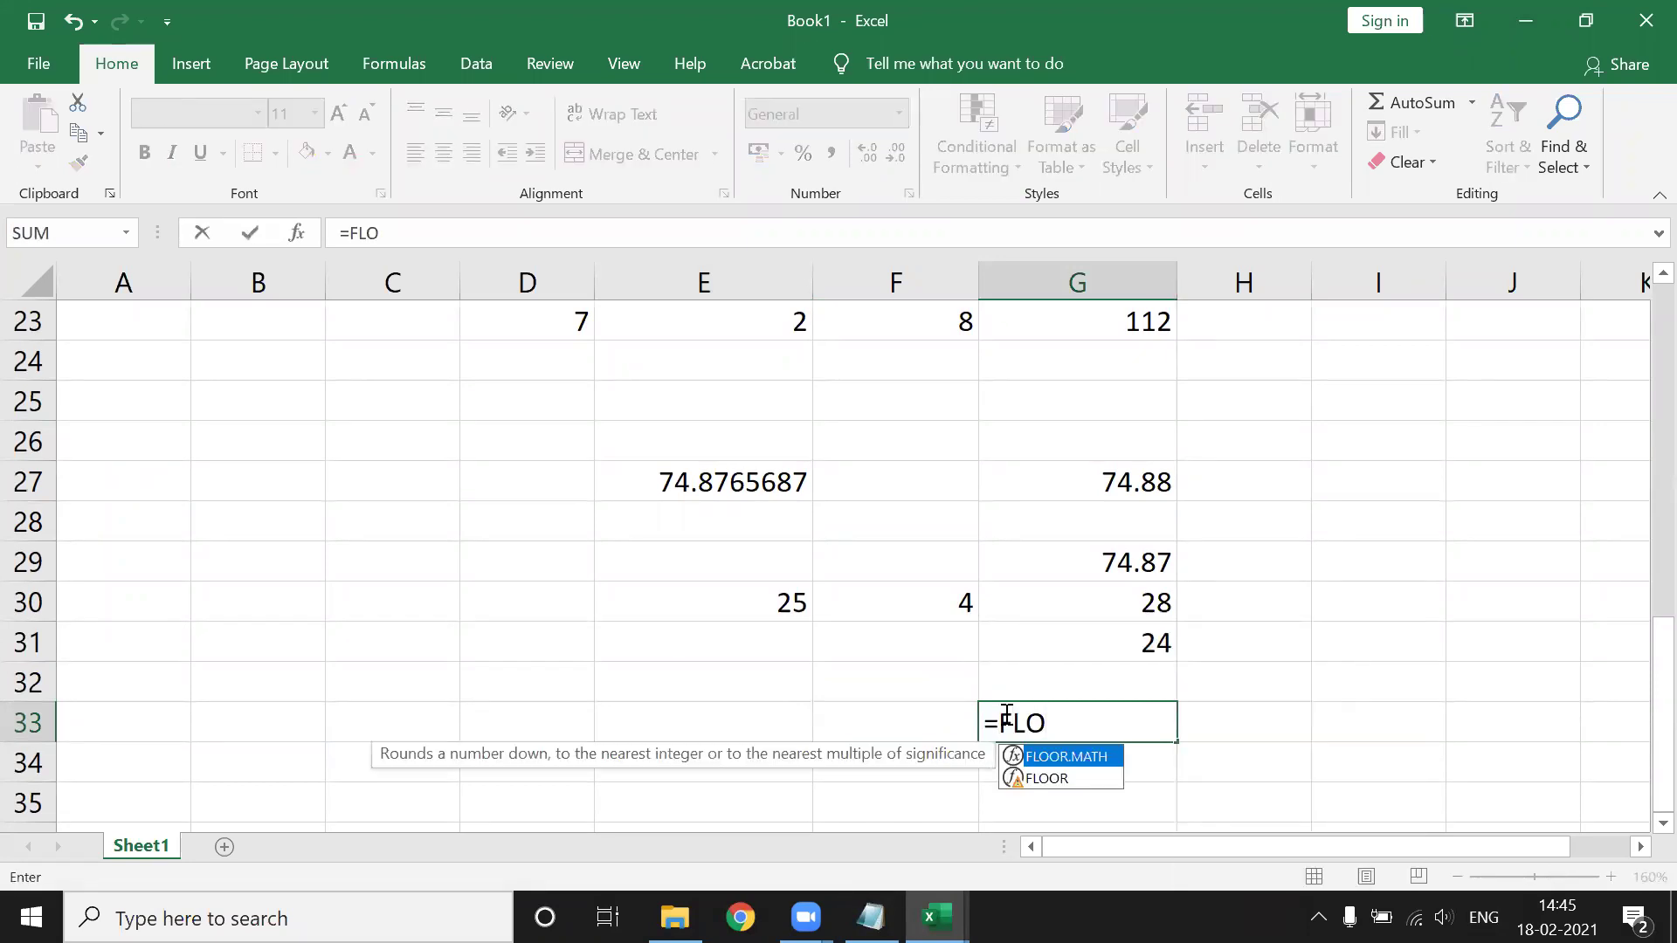
pyautogui.press('Down')
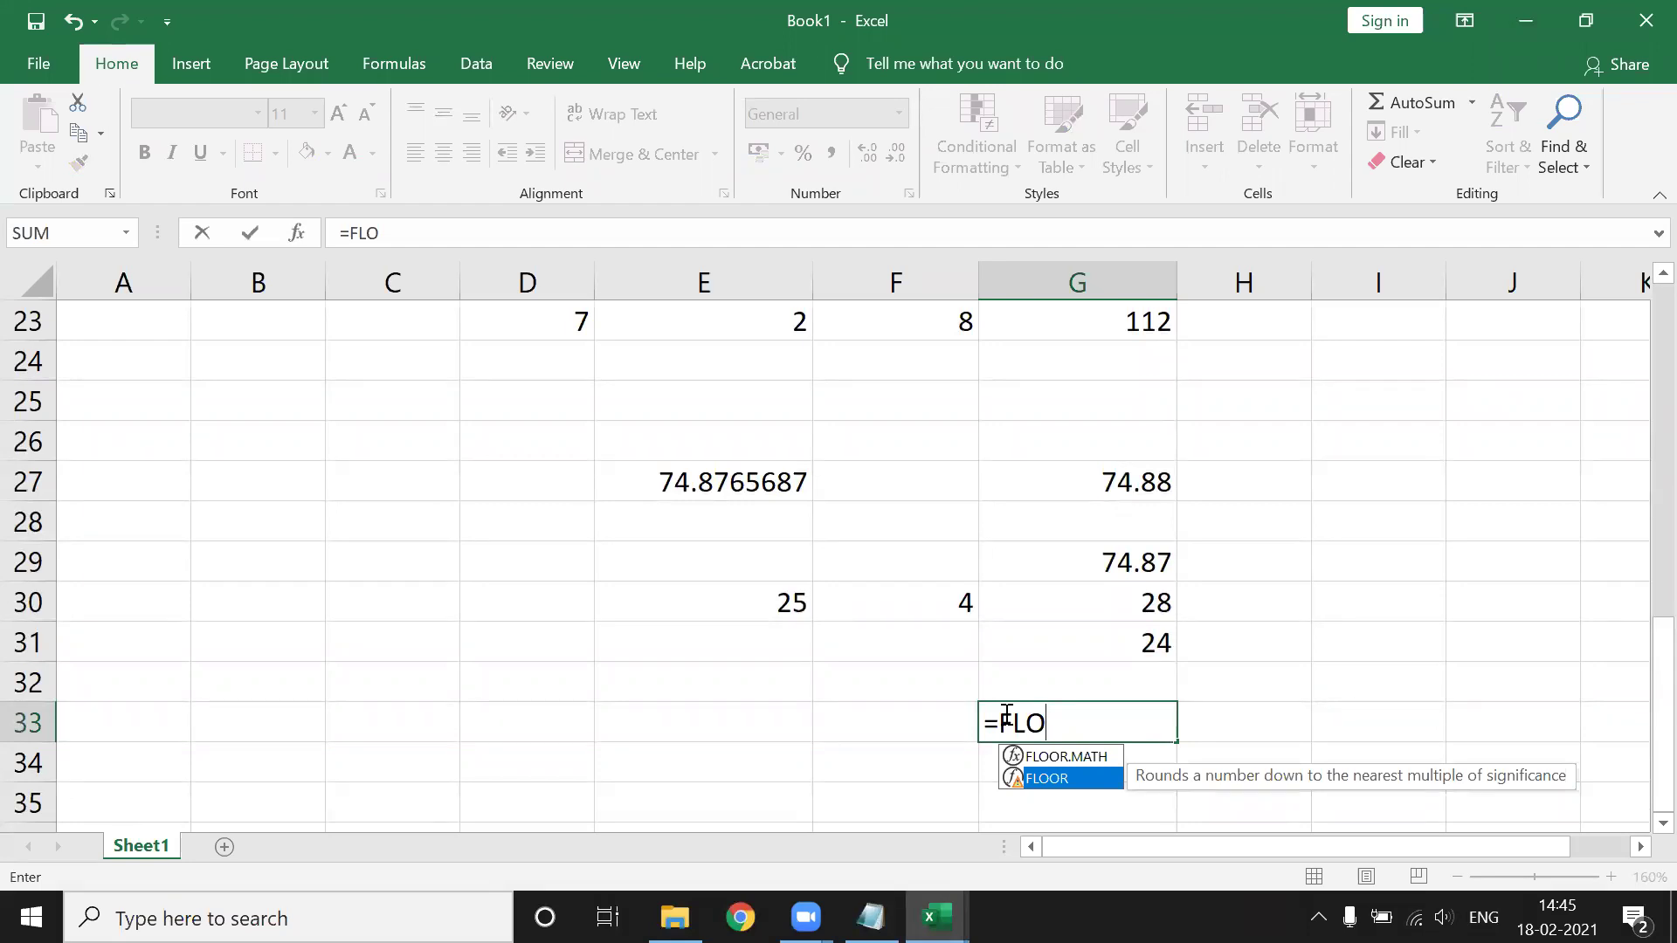
pyautogui.press('Tab')
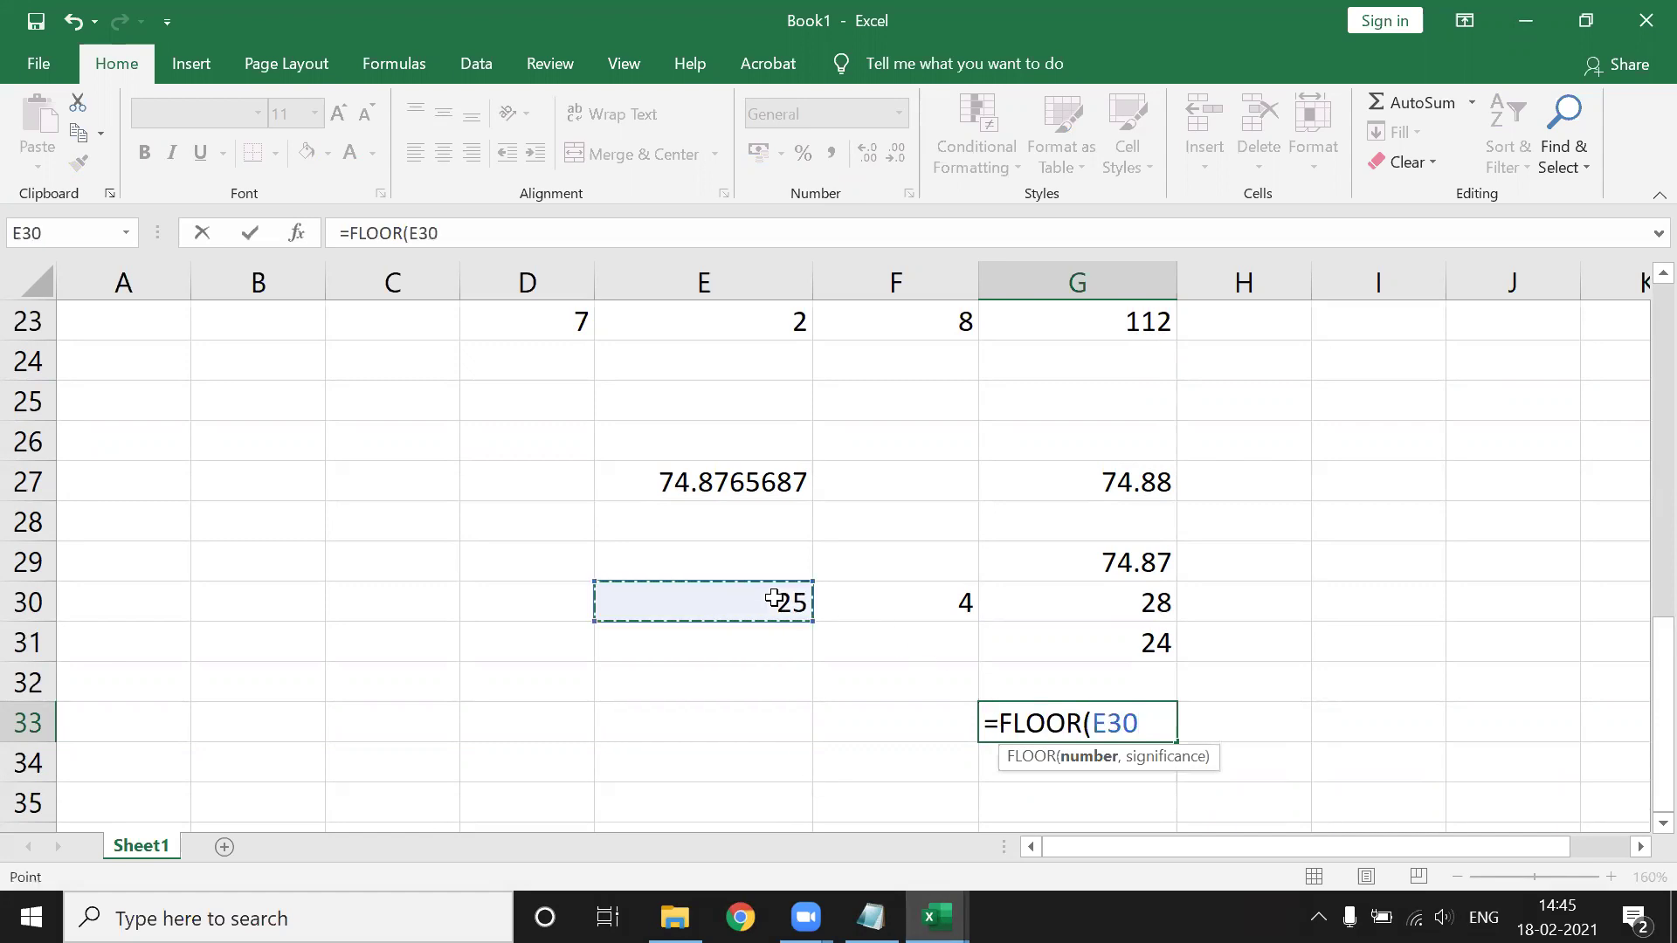
pyautogui.write(',')
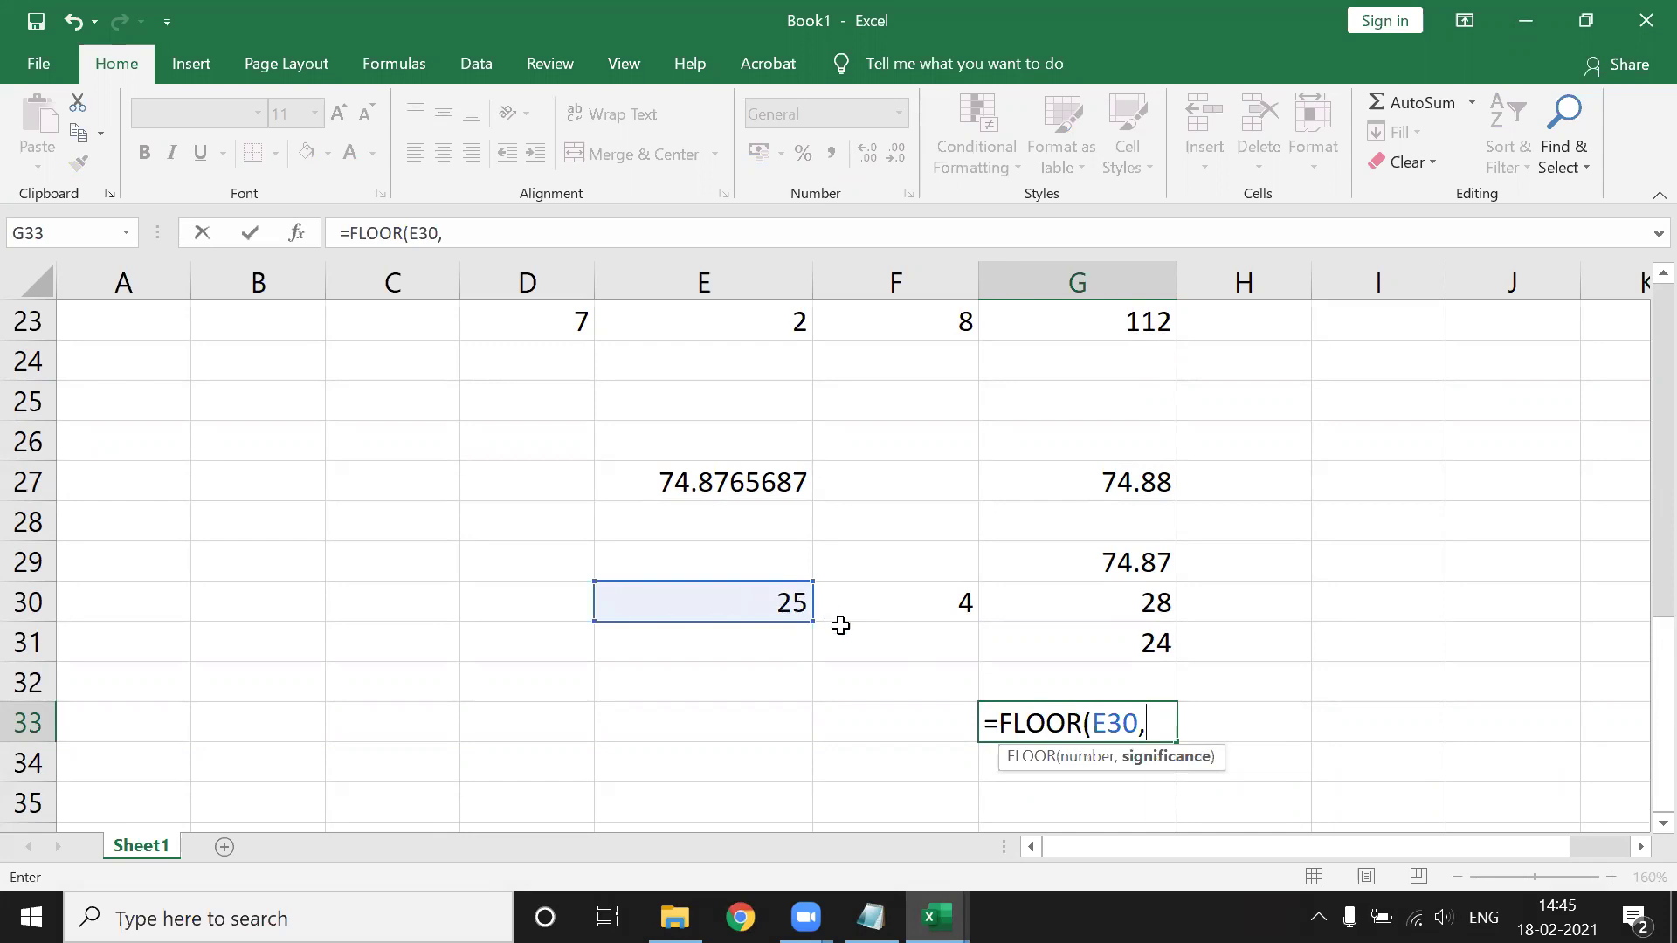
pyautogui.click(868, 611)
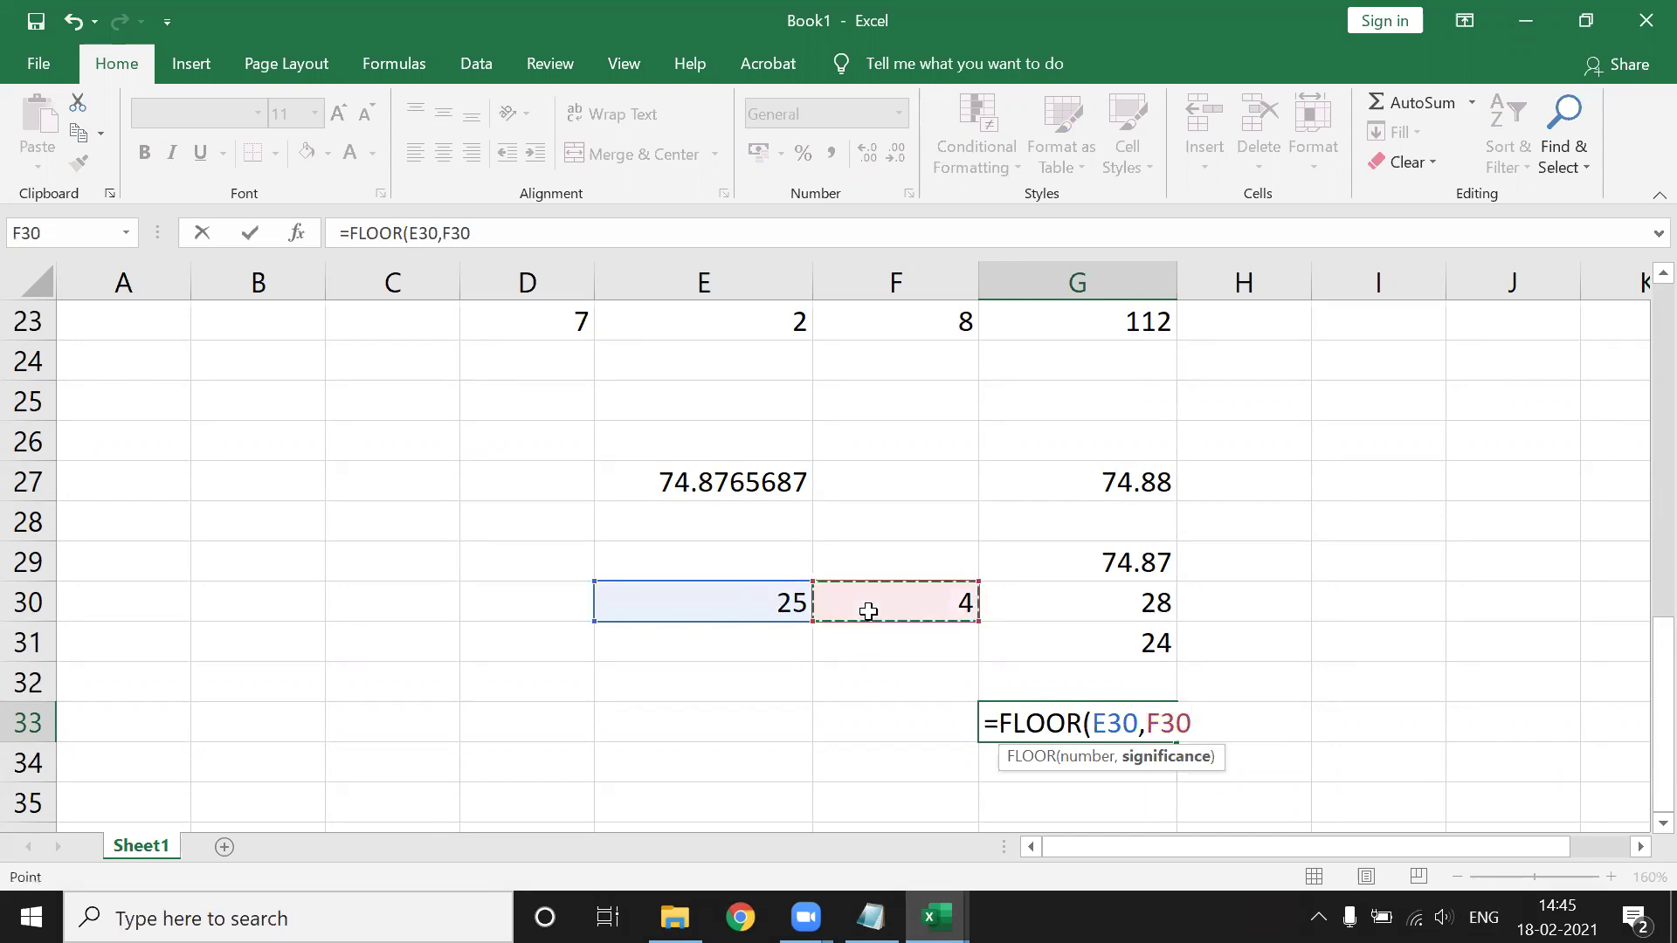
pyautogui.write(')')
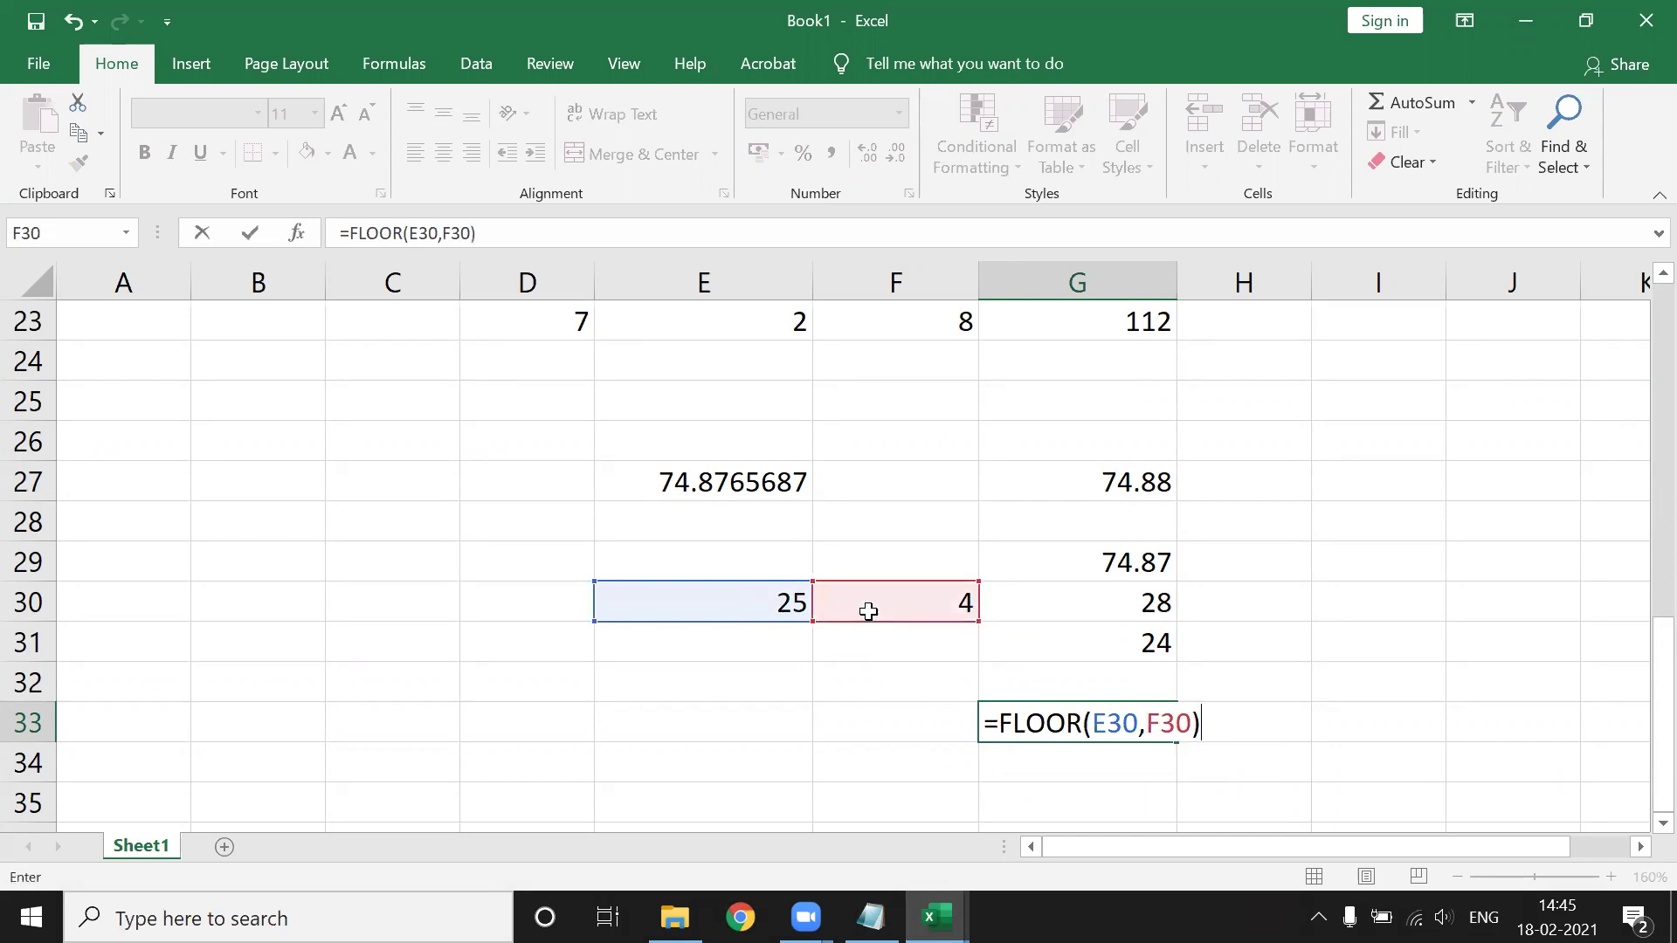
pyautogui.press('Return')
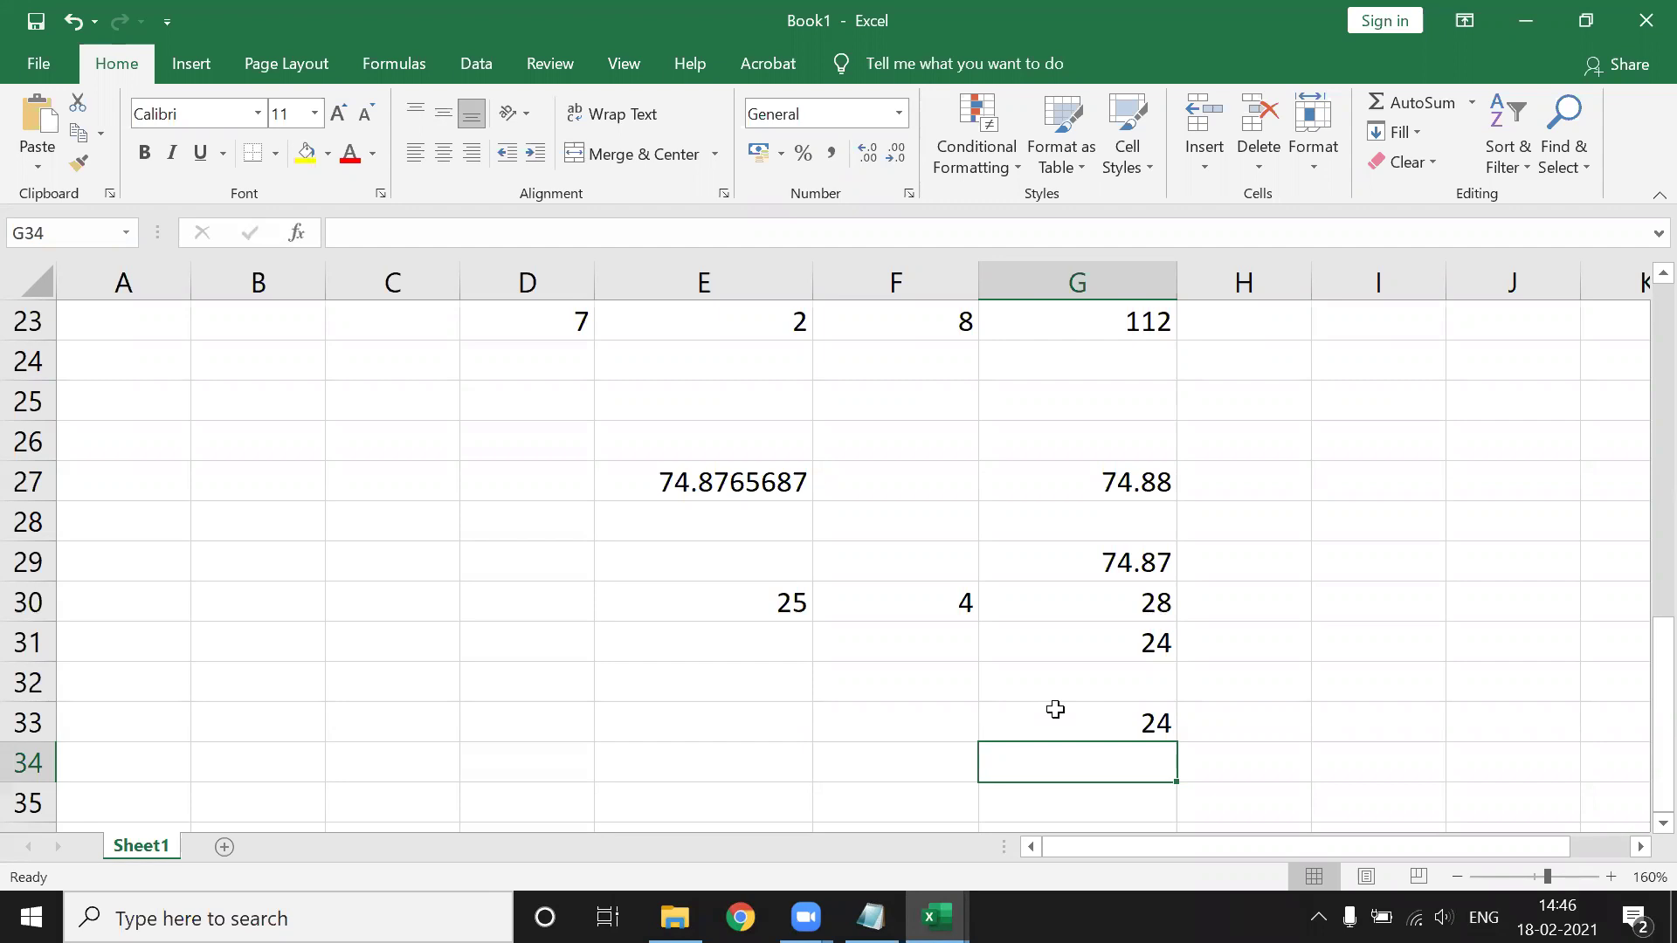
# Enter 25 in E35 and 4 in F35, then begin typing =MO in G35.
pyautogui.scroll(-1, 914, 760)
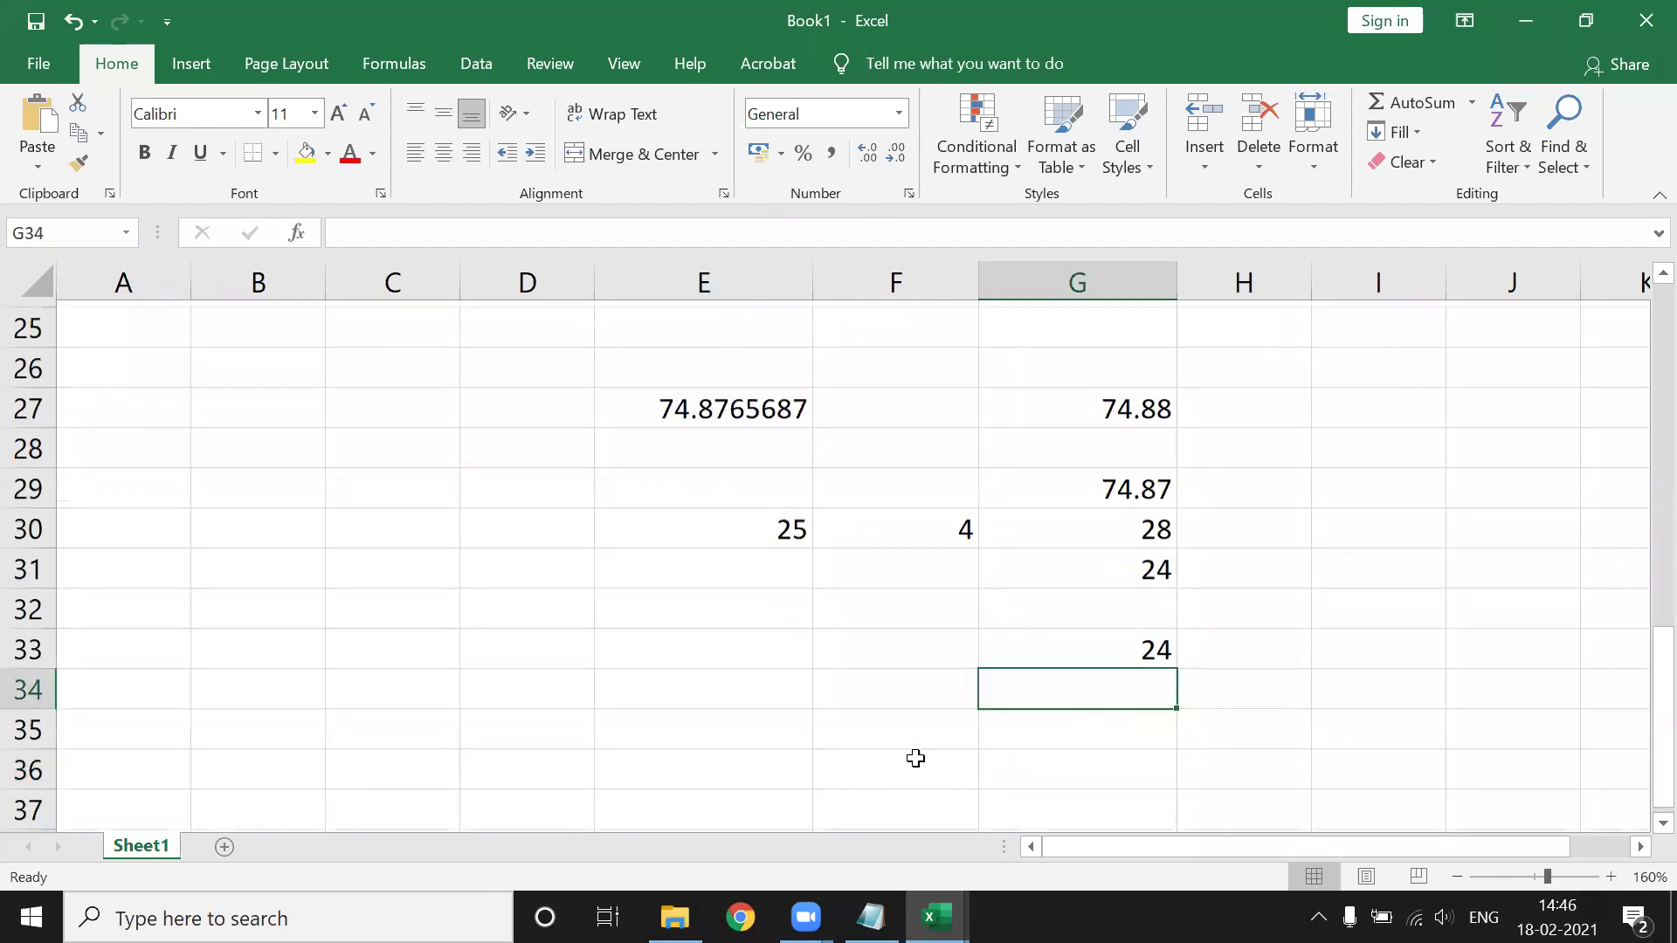
pyautogui.scroll(-2, 1149, 390)
pyautogui.click(707, 440)
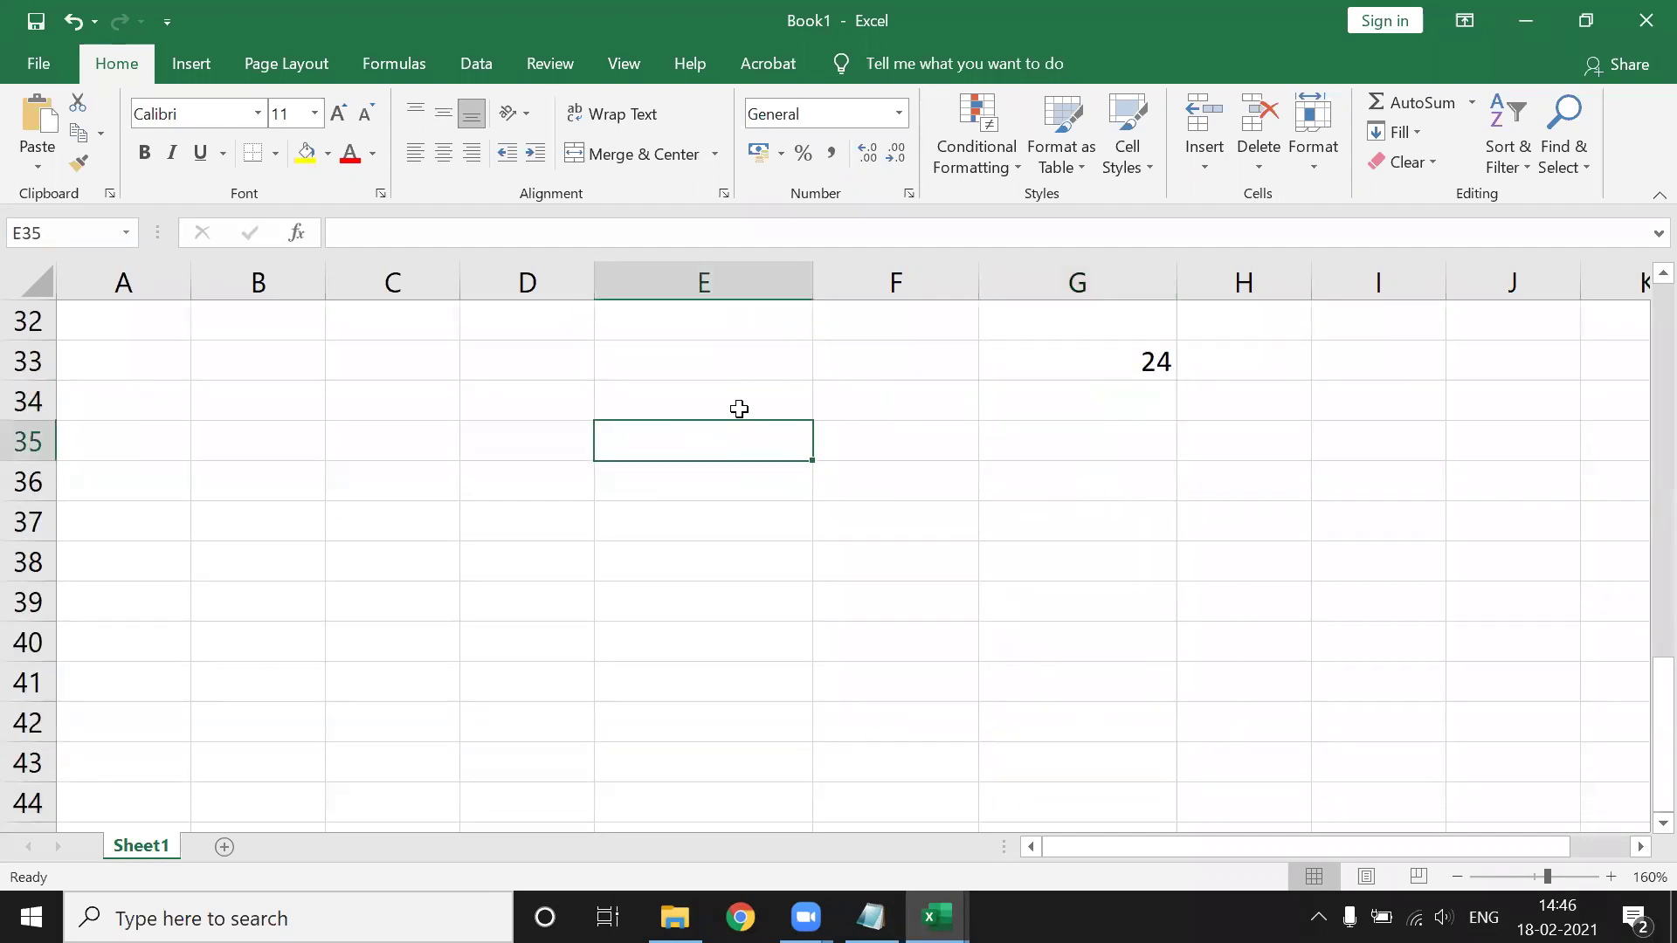
pyautogui.write('25')
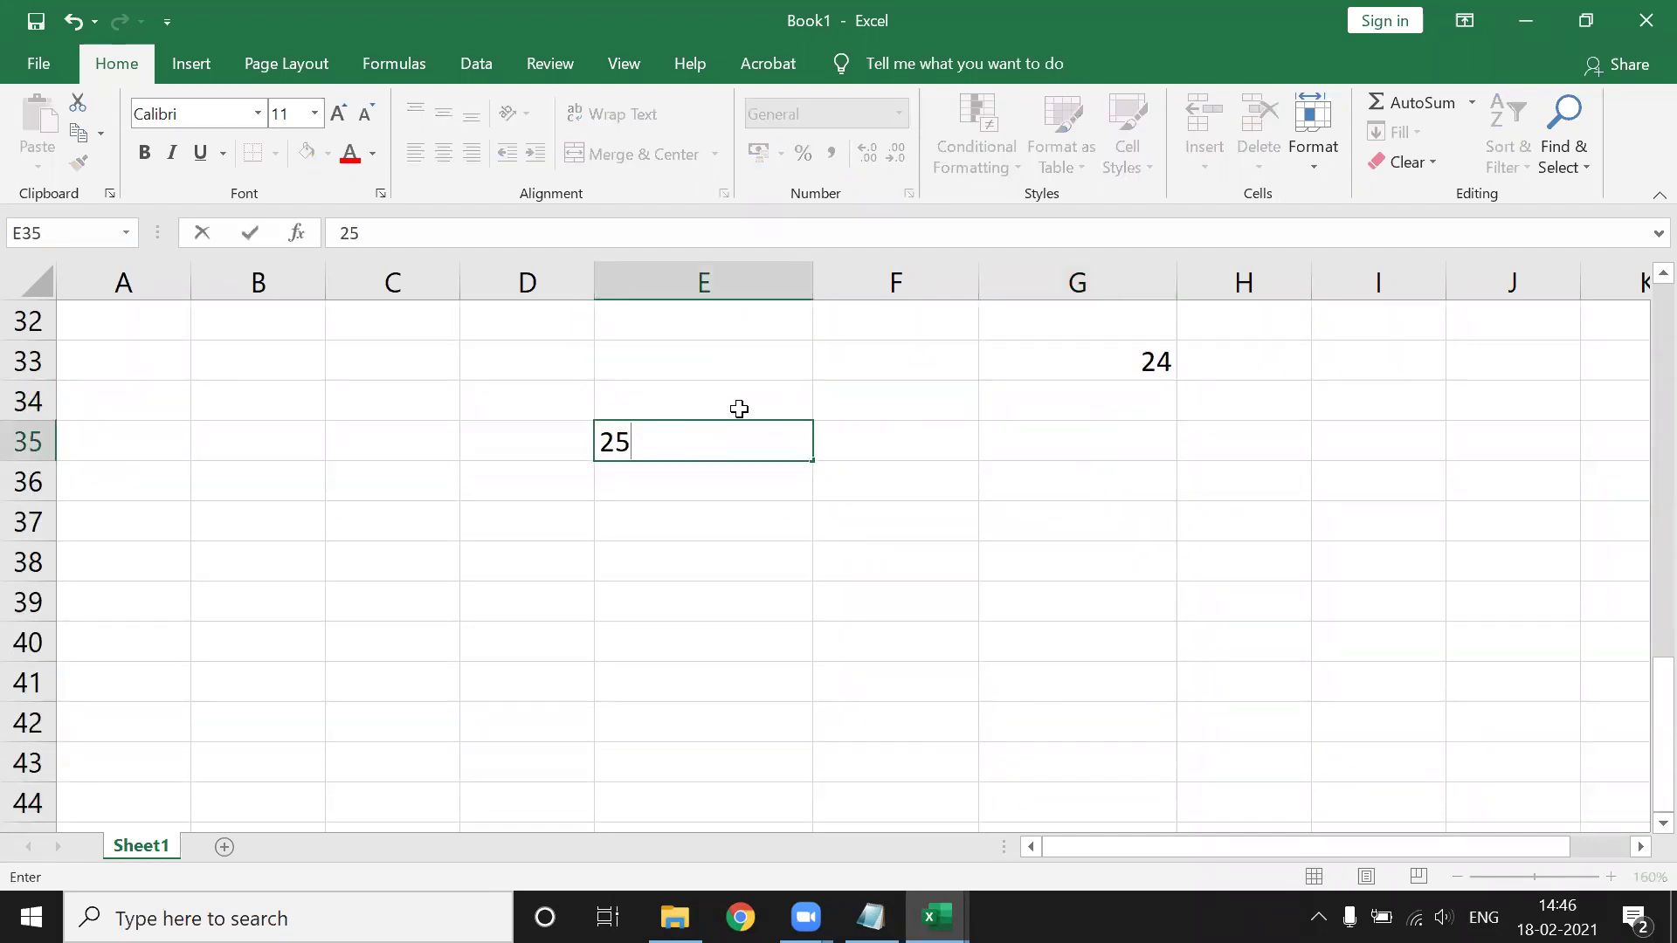
pyautogui.press('Tab')
pyautogui.write('4')
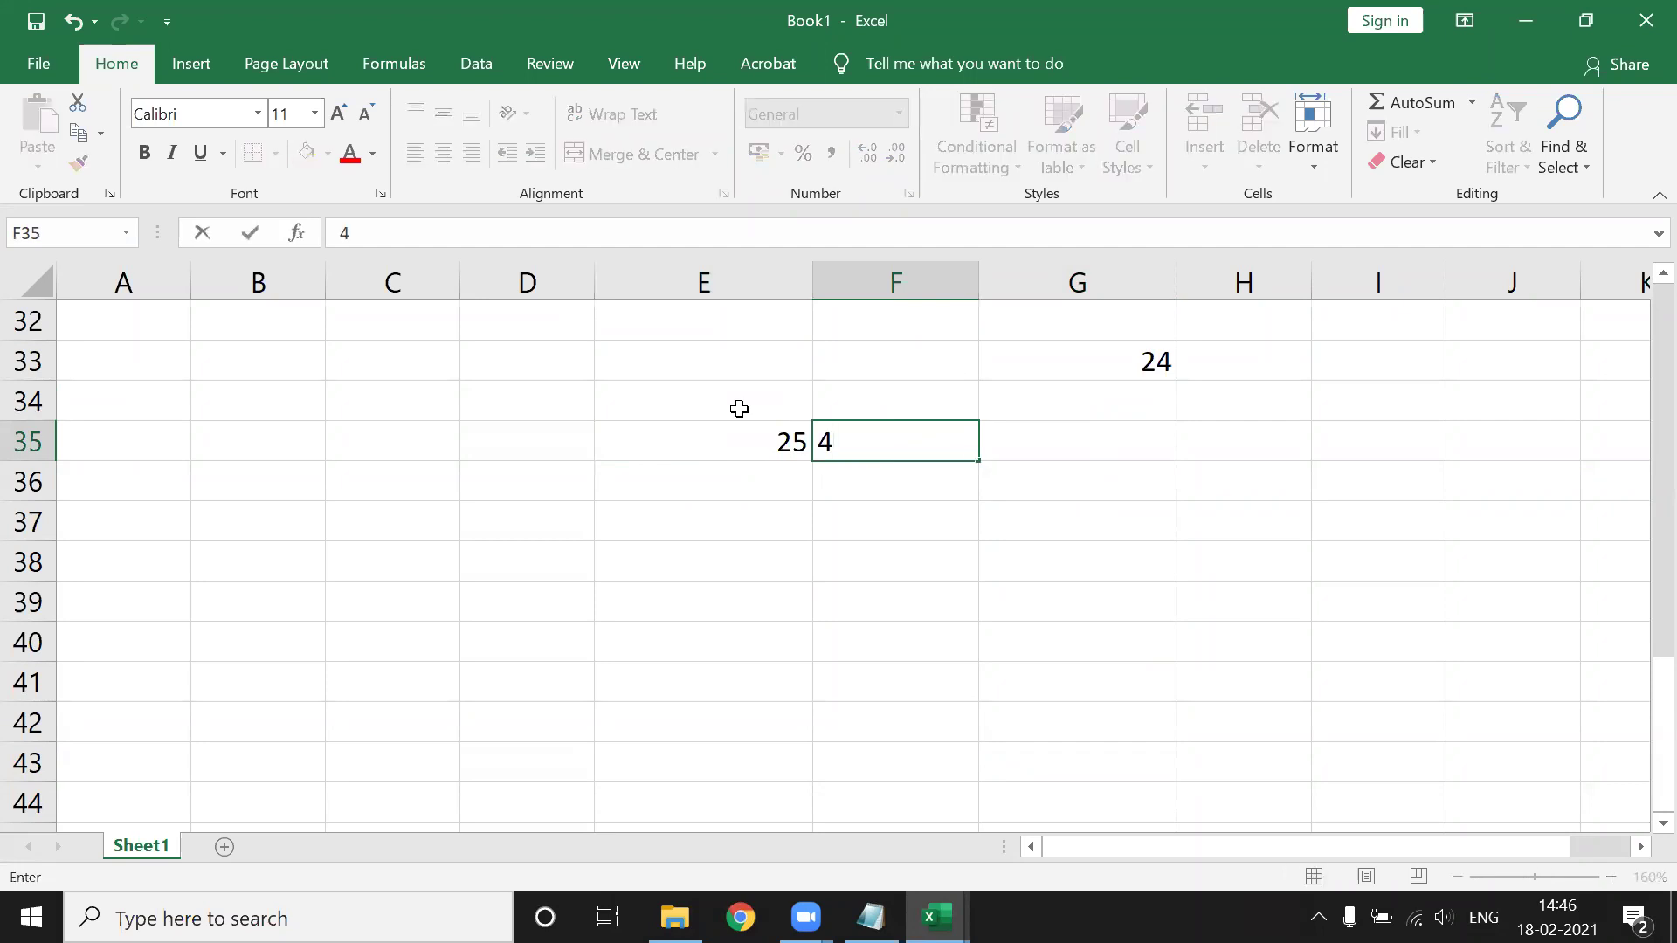
pyautogui.press('Tab')
pyautogui.press('Tab')
pyautogui.press('Left')
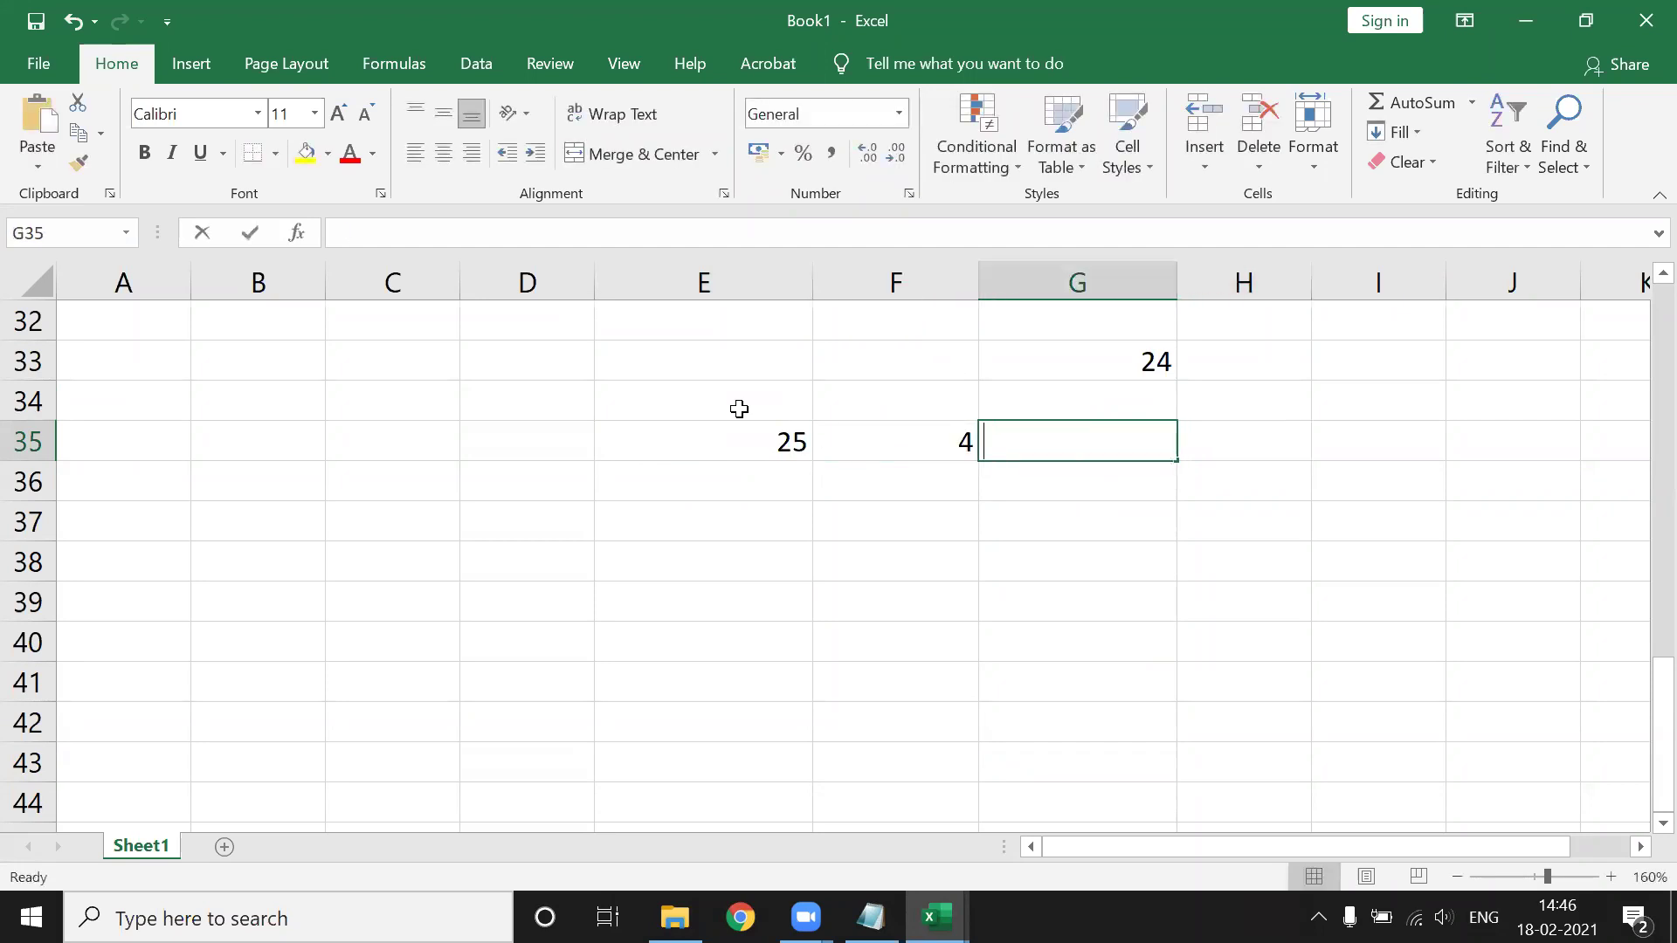
pyautogui.write('=MOF')
pyautogui.press('BackSpace')
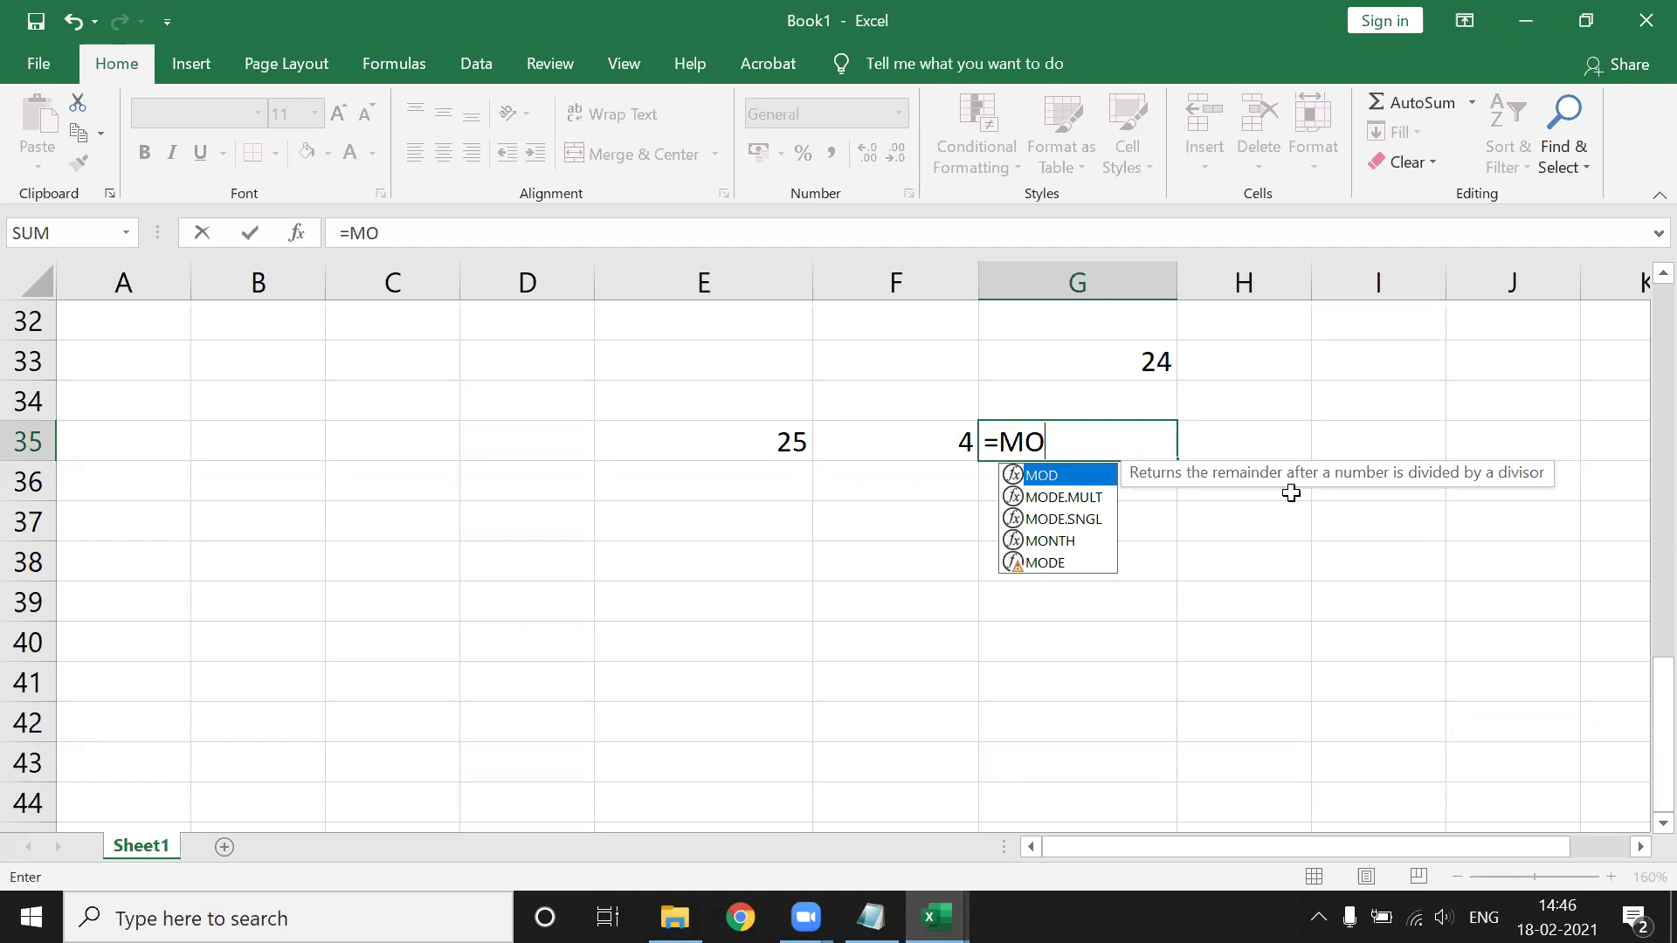
# Complete =MOD(E35,F35) in G35 so it shows the remainder 1.
pyautogui.press('Tab')
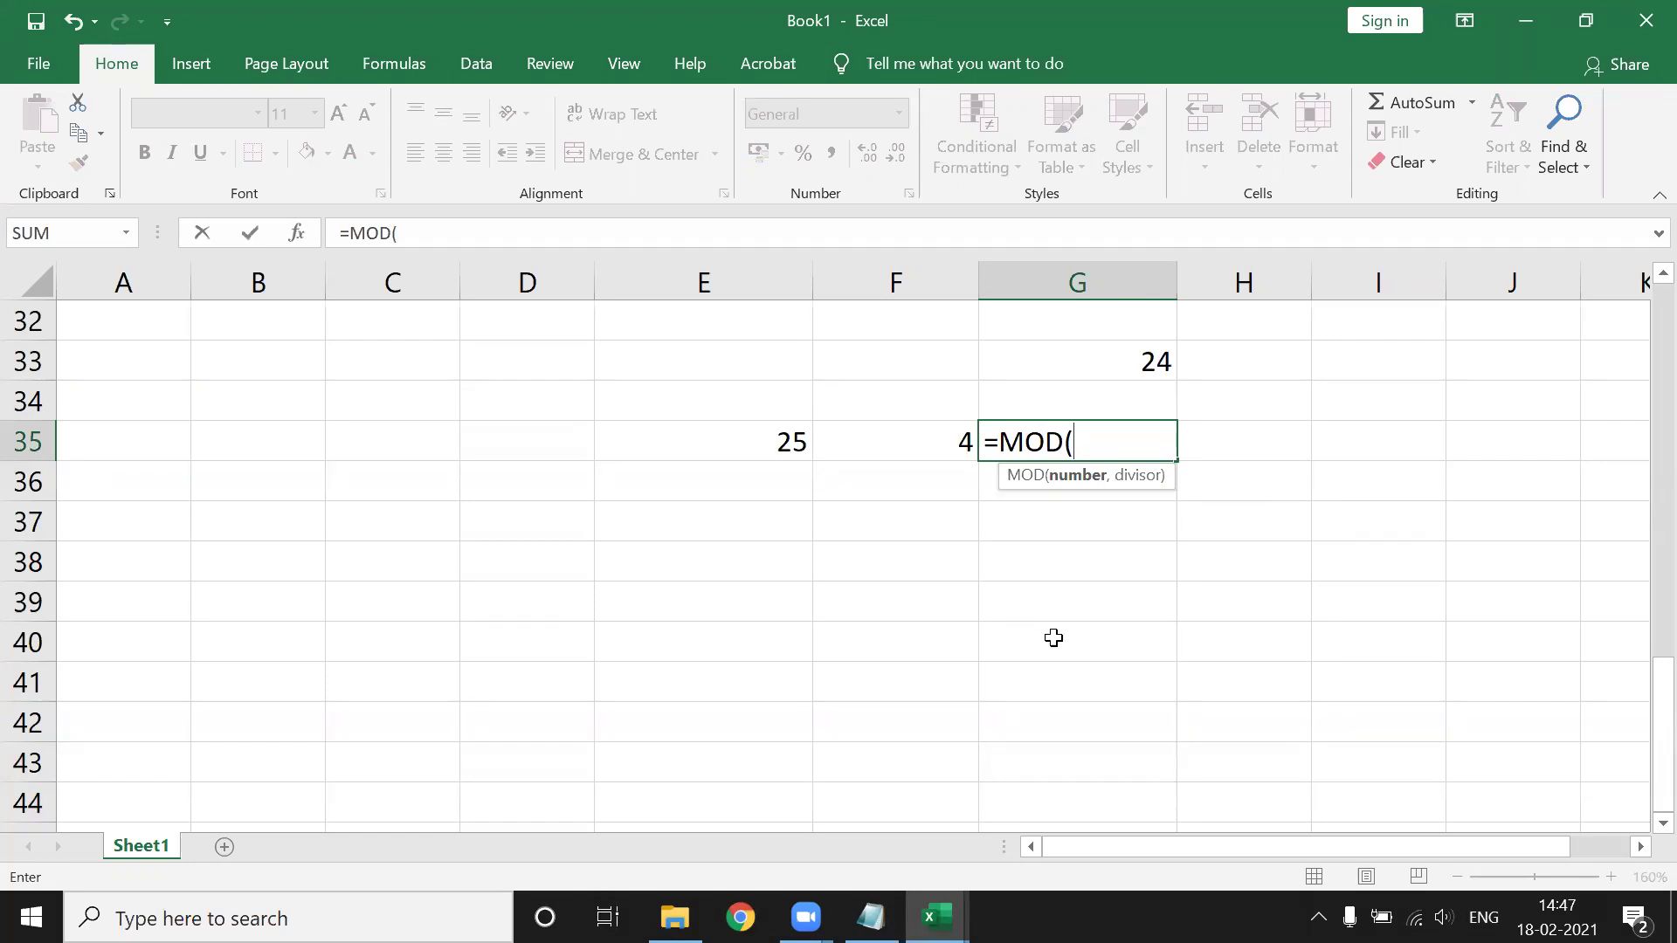
pyautogui.click(762, 448)
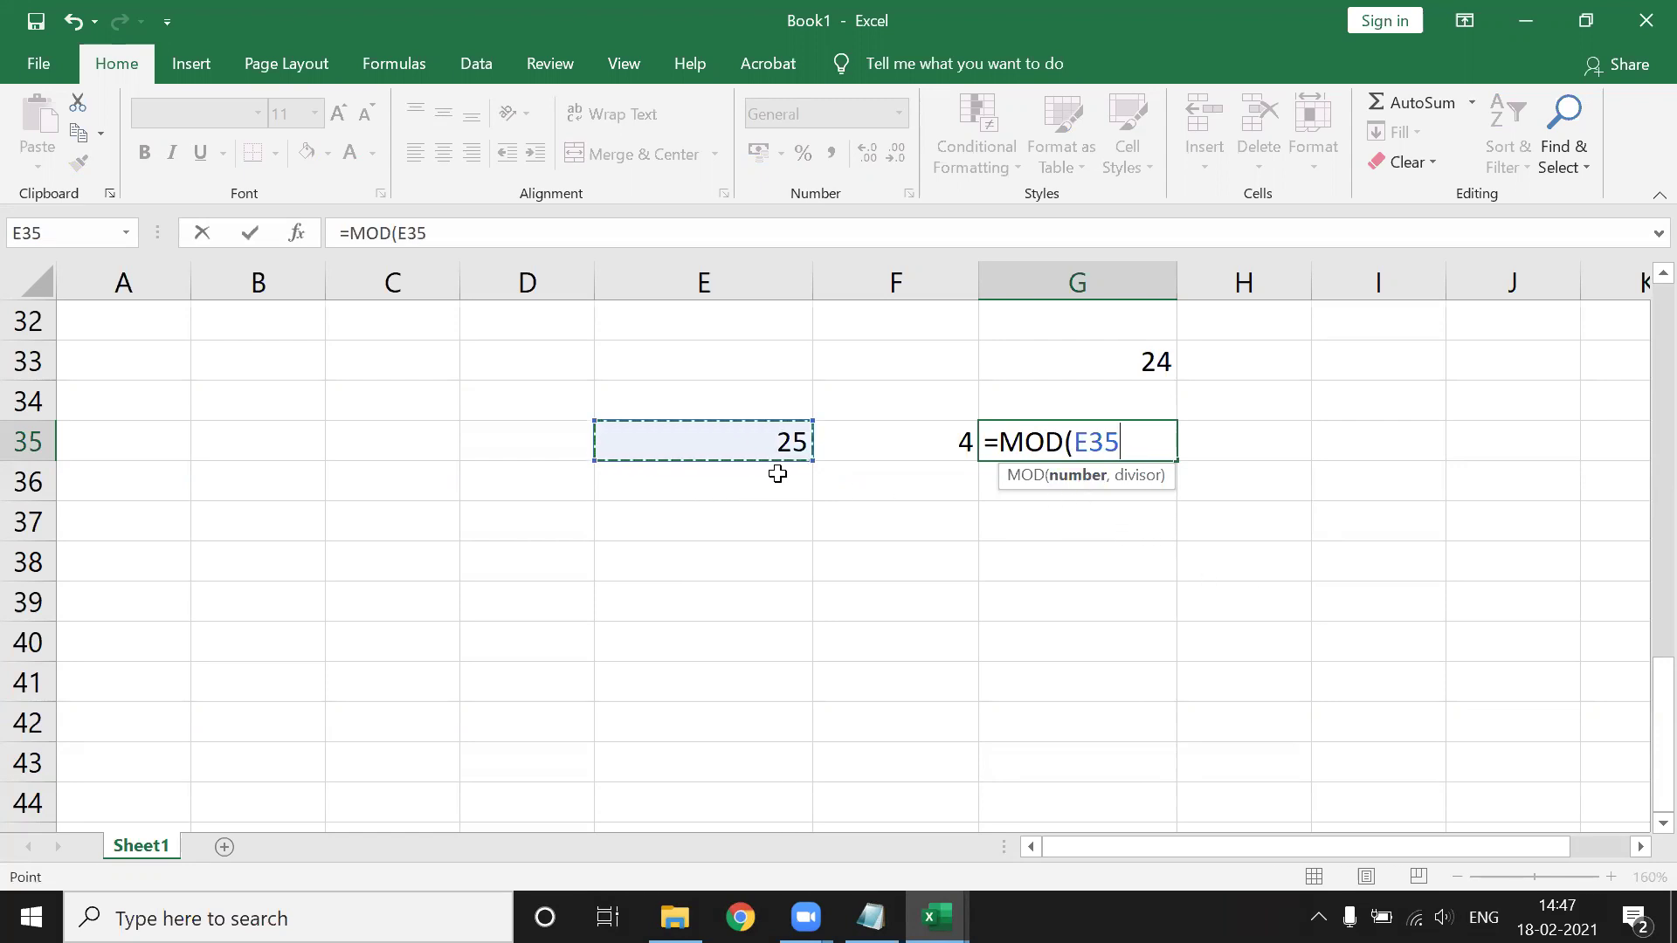
pyautogui.write(',')
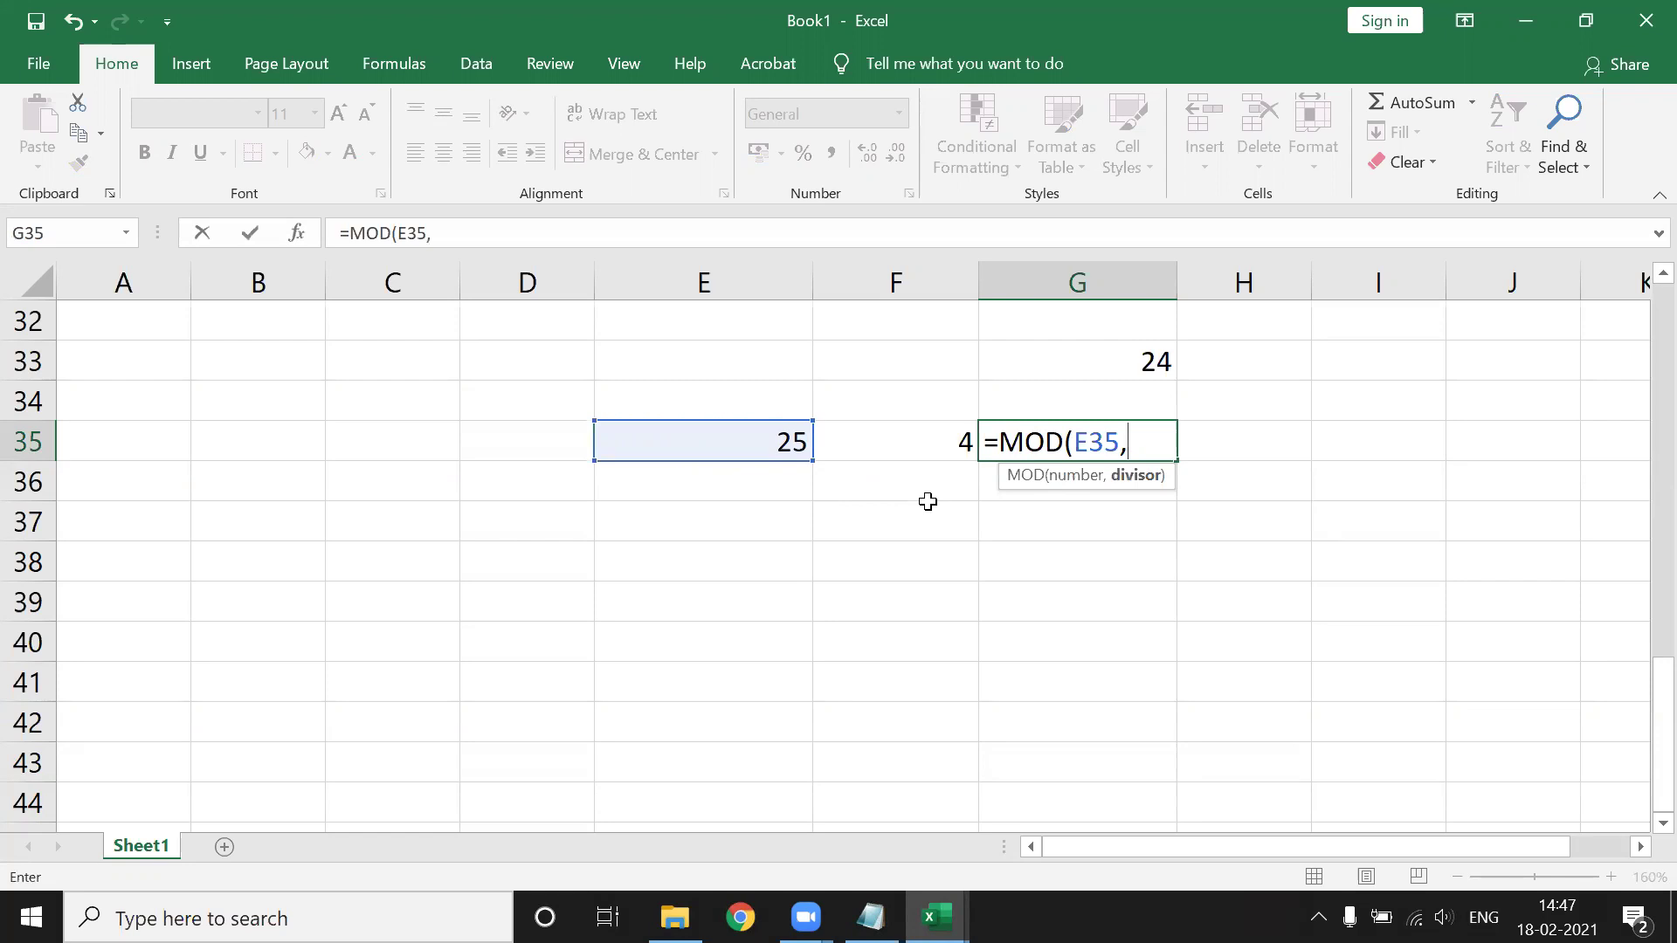
pyautogui.click(962, 442)
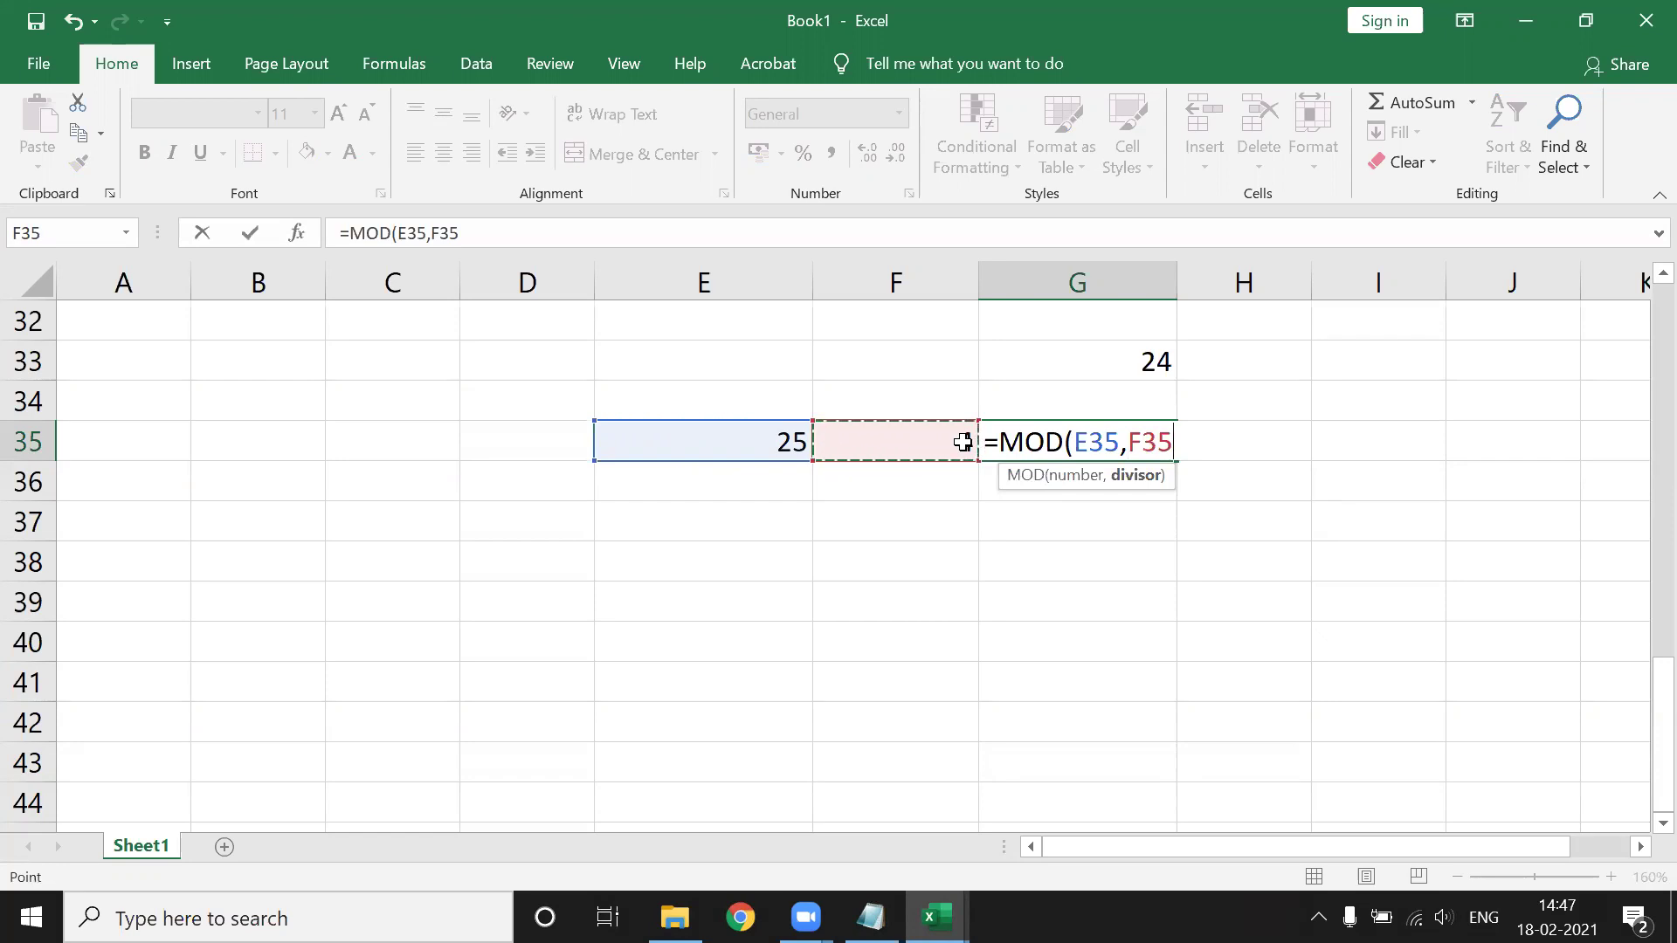
pyautogui.write(')')
pyautogui.press('Return')
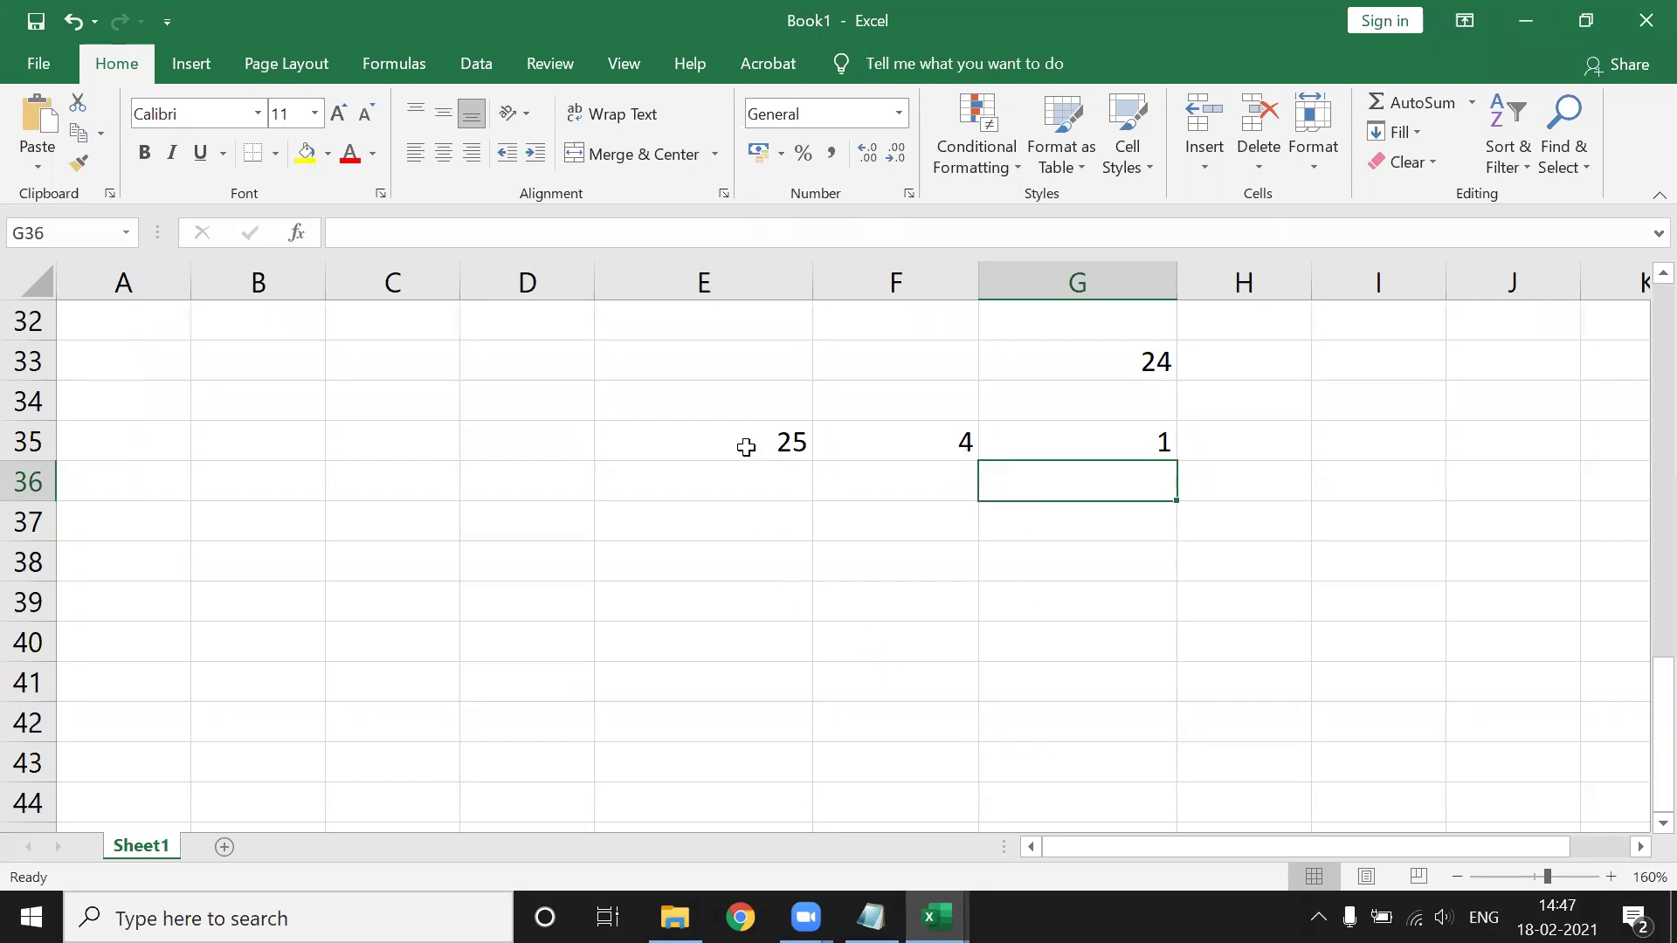
pyautogui.scroll(1, 1088, 571)
pyautogui.scroll(1, 1074, 587)
pyautogui.scroll(1, 1081, 606)
pyautogui.scroll(-1, 1081, 614)
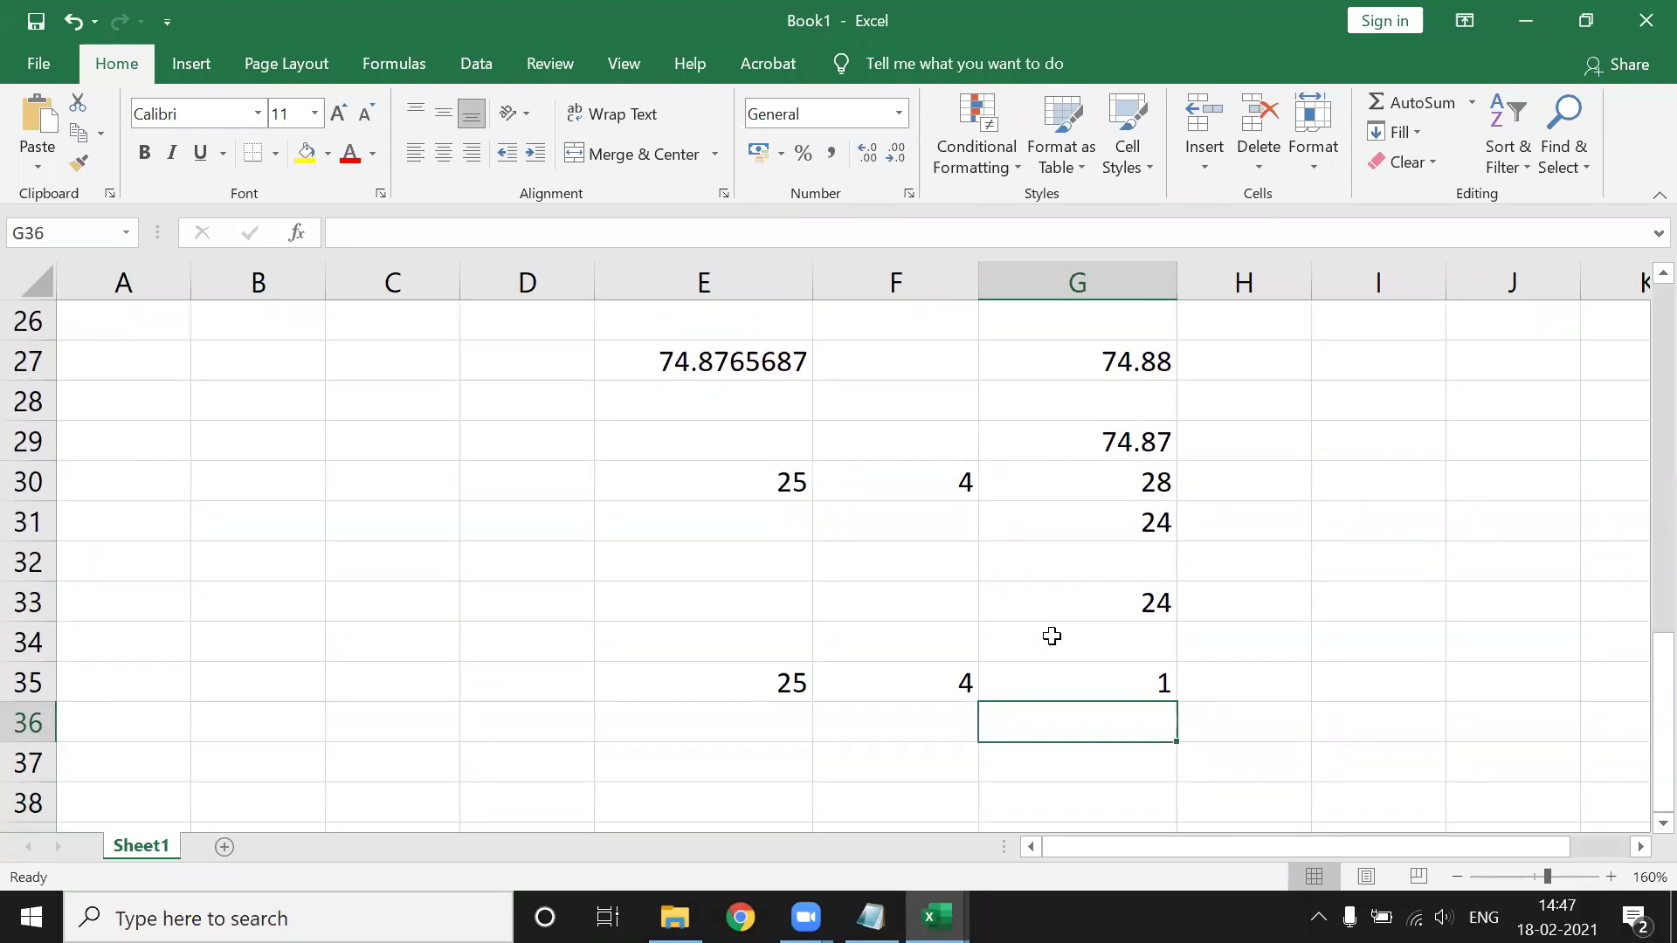
# In Notepad, highlight sum, product, max, min, round, trunc, floor and mod in turn.
pyautogui.click(871, 917)
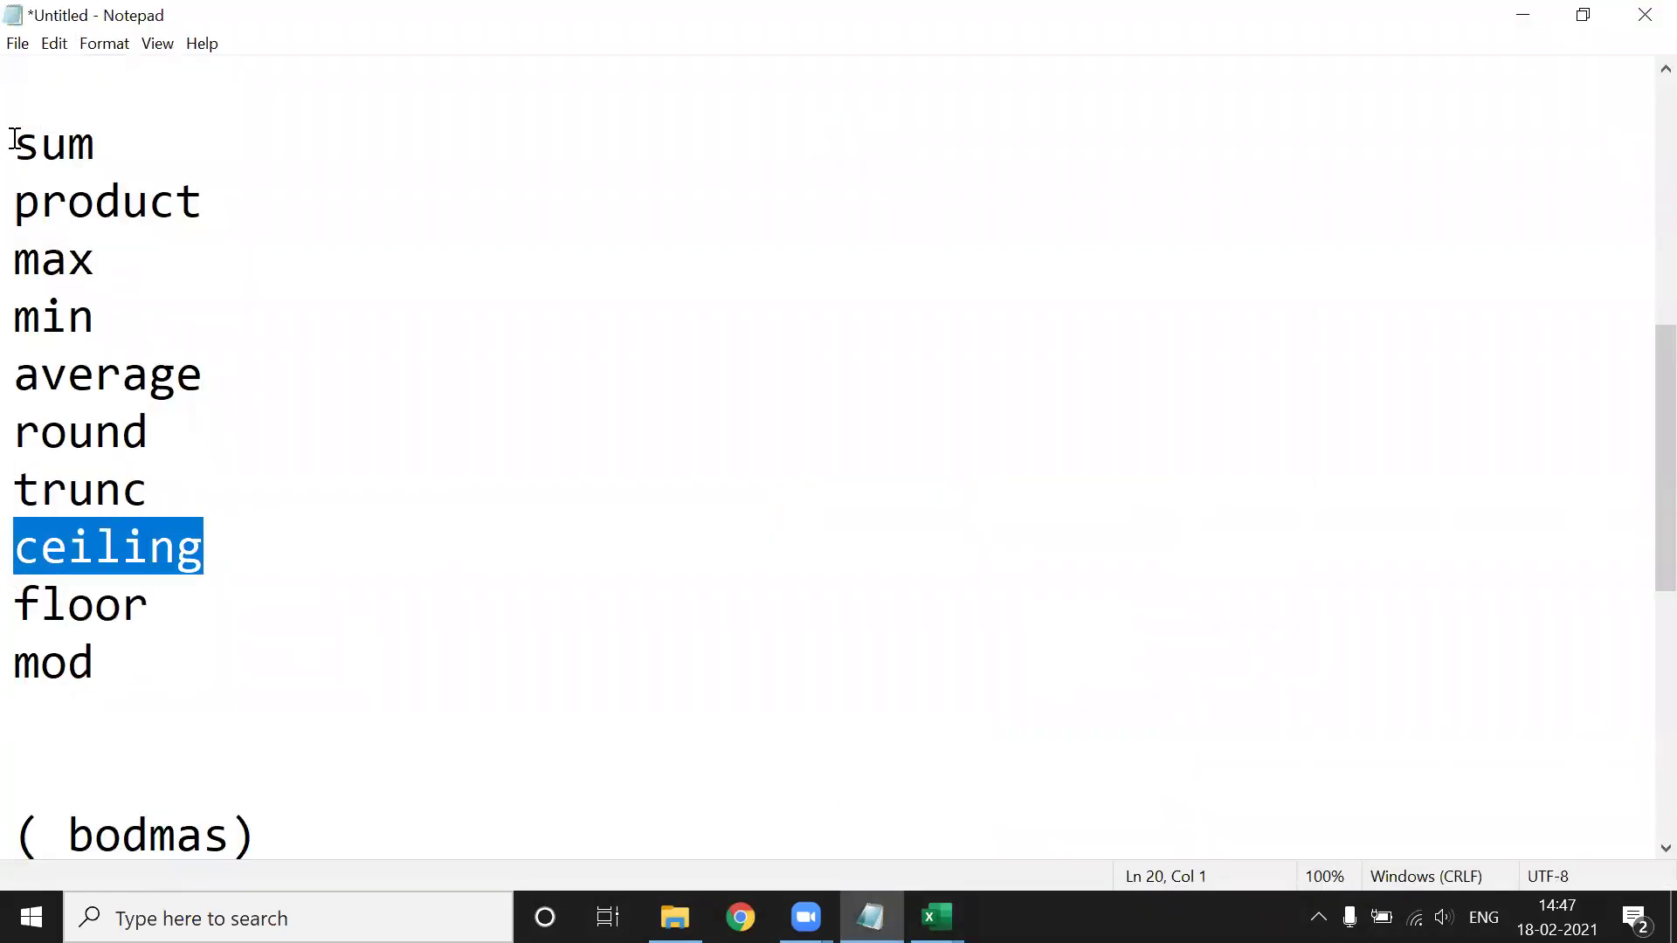
pyautogui.scroll(1, 75, 270)
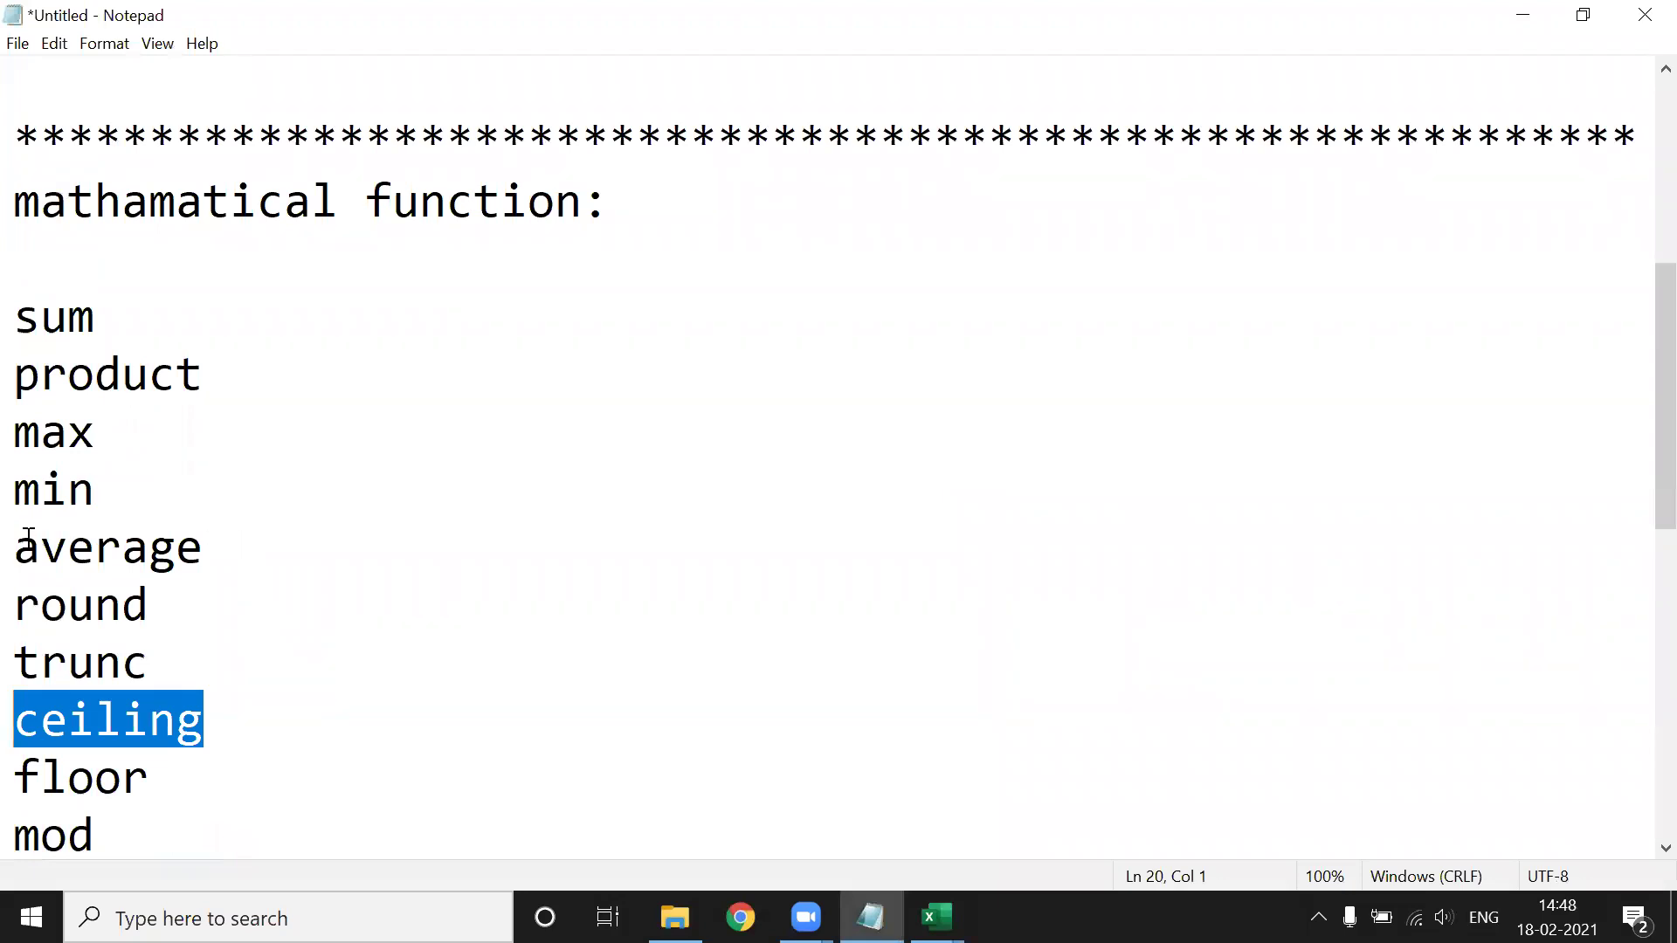
pyautogui.click(159, 488)
pyautogui.moveTo(92, 322); pyautogui.dragTo(13, 326)
pyautogui.moveTo(247, 385); pyautogui.dragTo(15, 377)
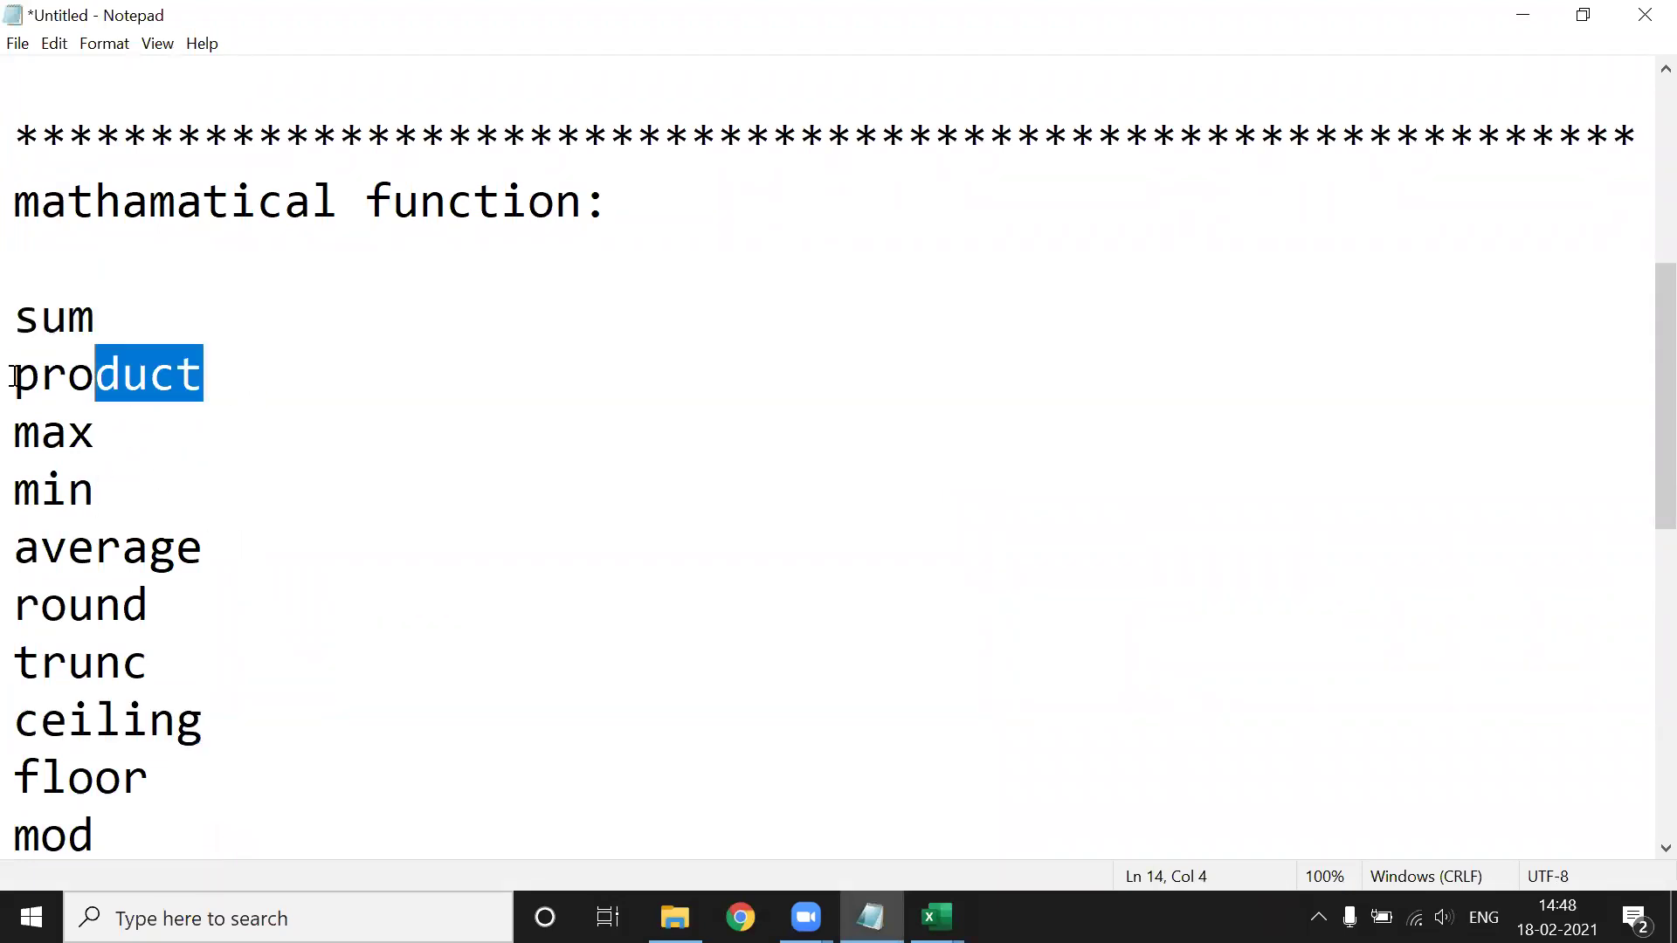
pyautogui.moveTo(97, 433); pyautogui.dragTo(15, 445)
pyautogui.moveTo(149, 498); pyautogui.dragTo(14, 512)
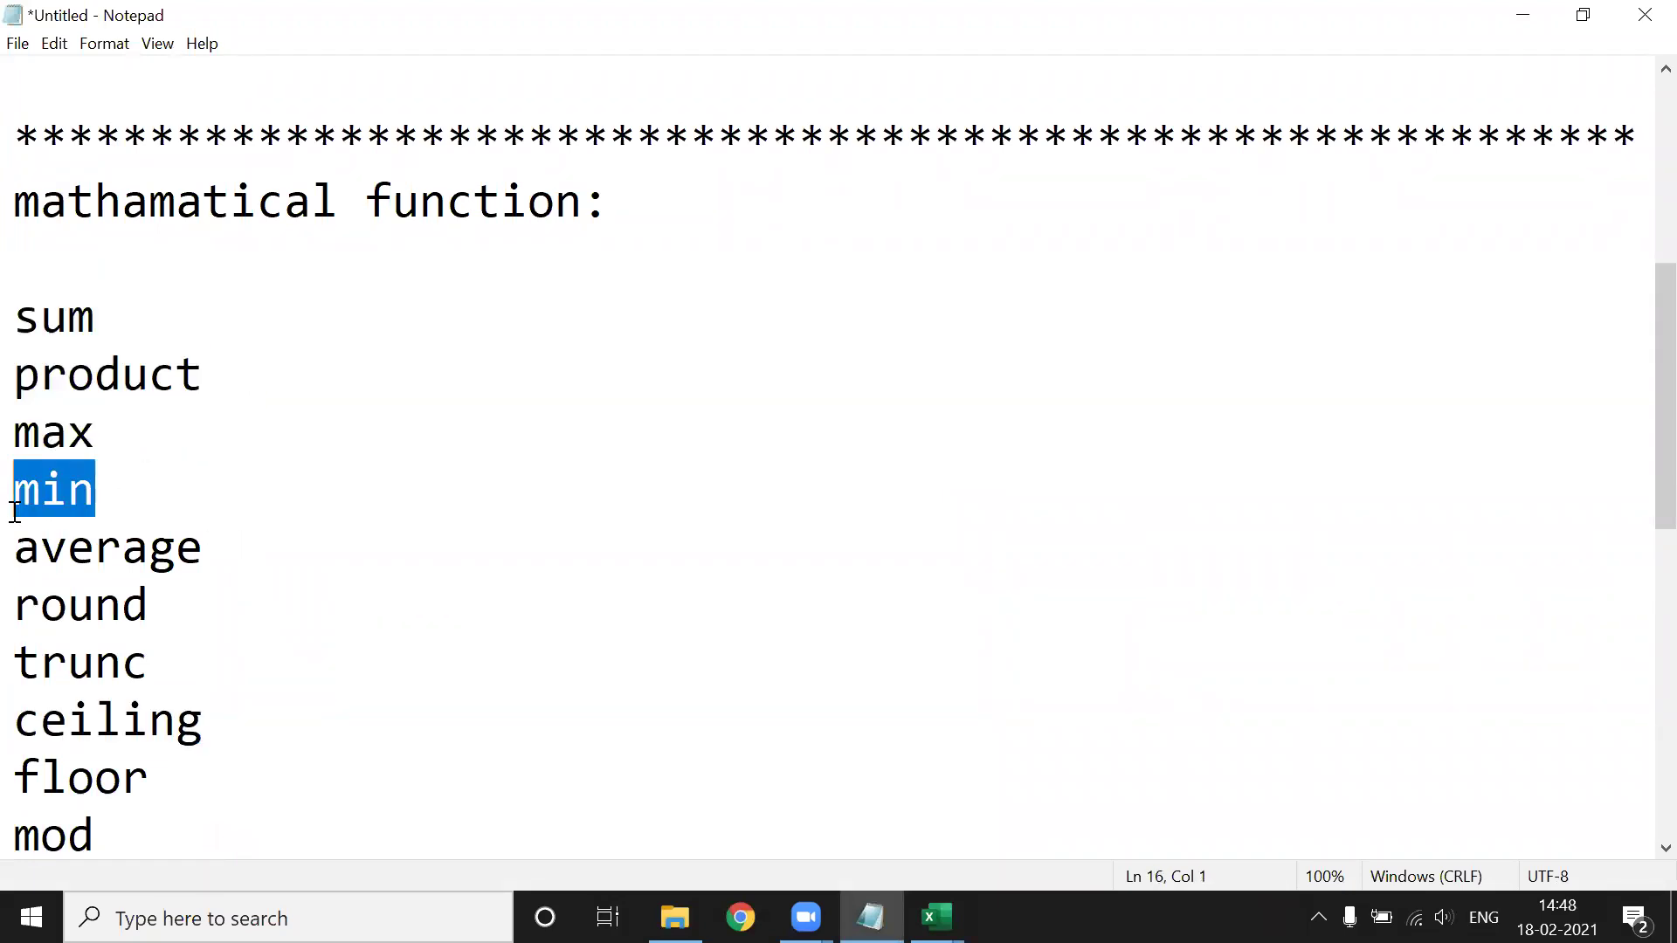
pyautogui.click(15, 603)
pyautogui.moveTo(244, 603); pyautogui.dragTo(14, 612)
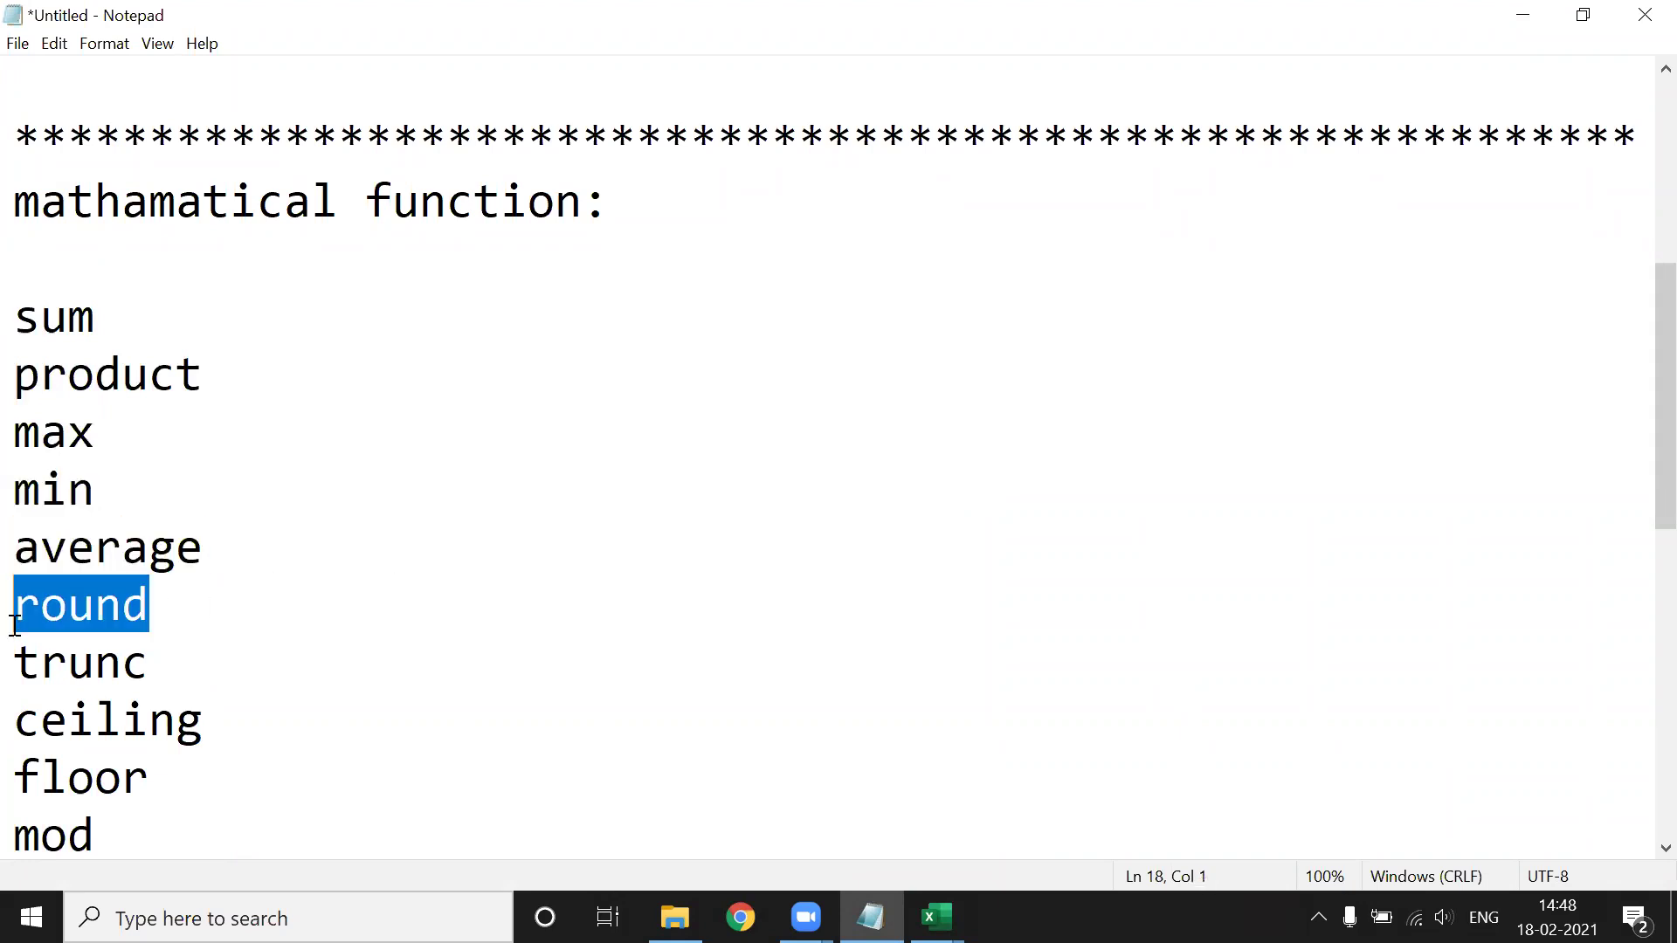
pyautogui.moveTo(247, 657); pyautogui.dragTo(15, 680)
pyautogui.click(15, 769)
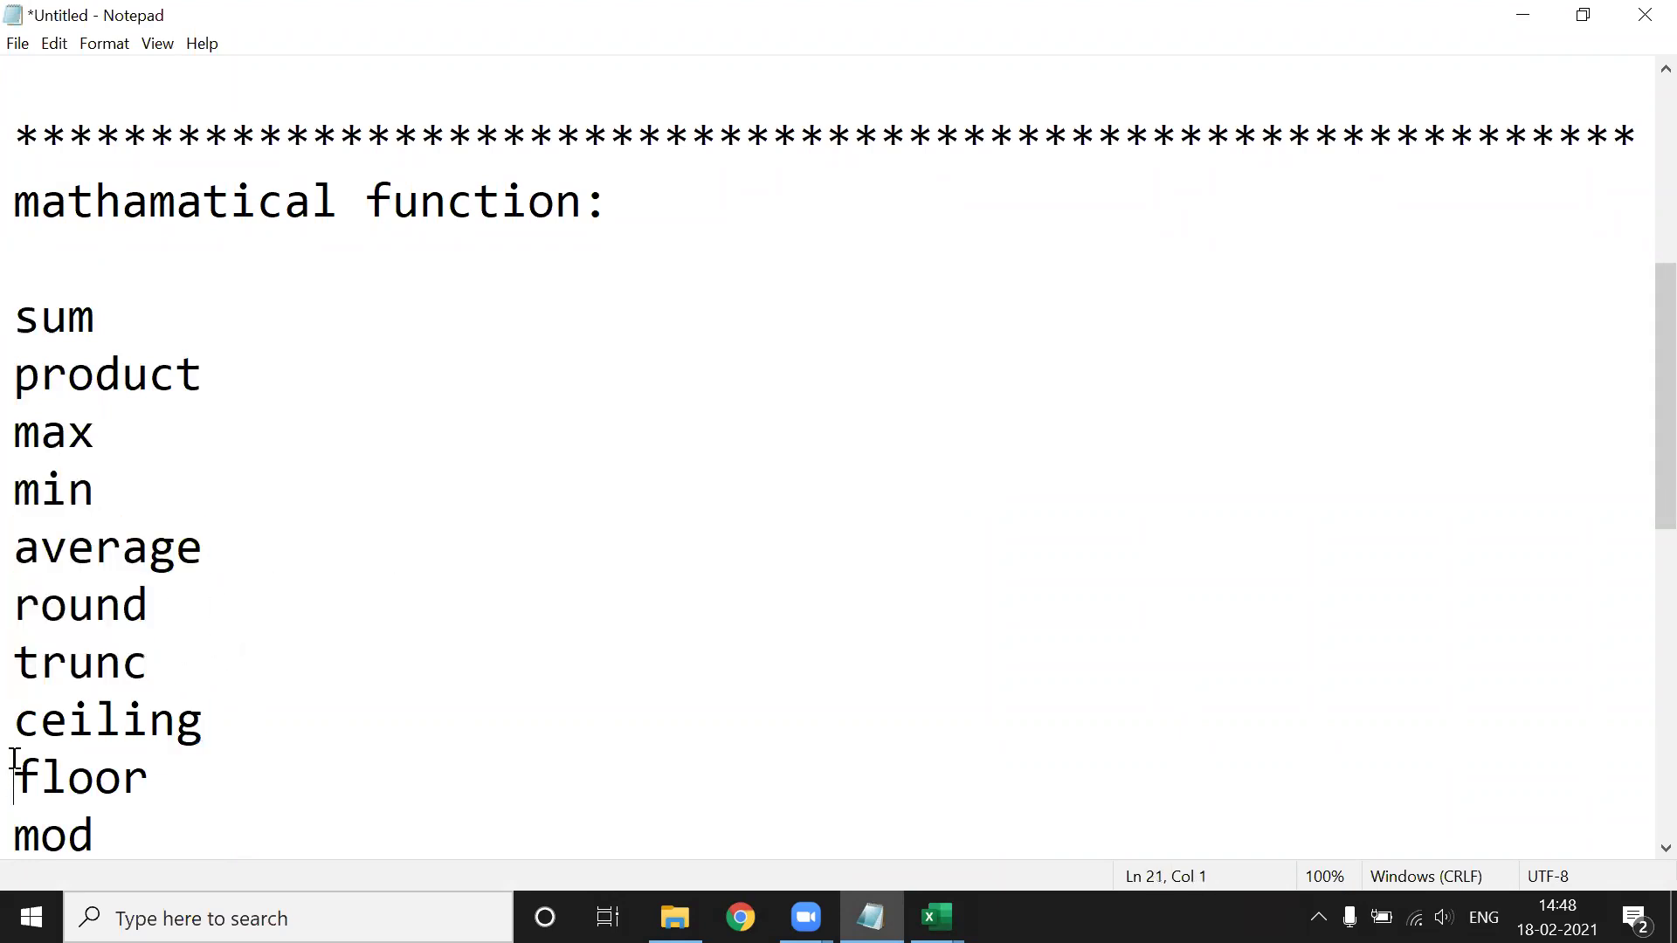
pyautogui.moveTo(143, 773)
pyautogui.mouseDown()
pyautogui.moveTo(21, 790)
pyautogui.moveTo(14, 775)
pyautogui.mouseUp()
pyautogui.scroll(-1, 22, 790)
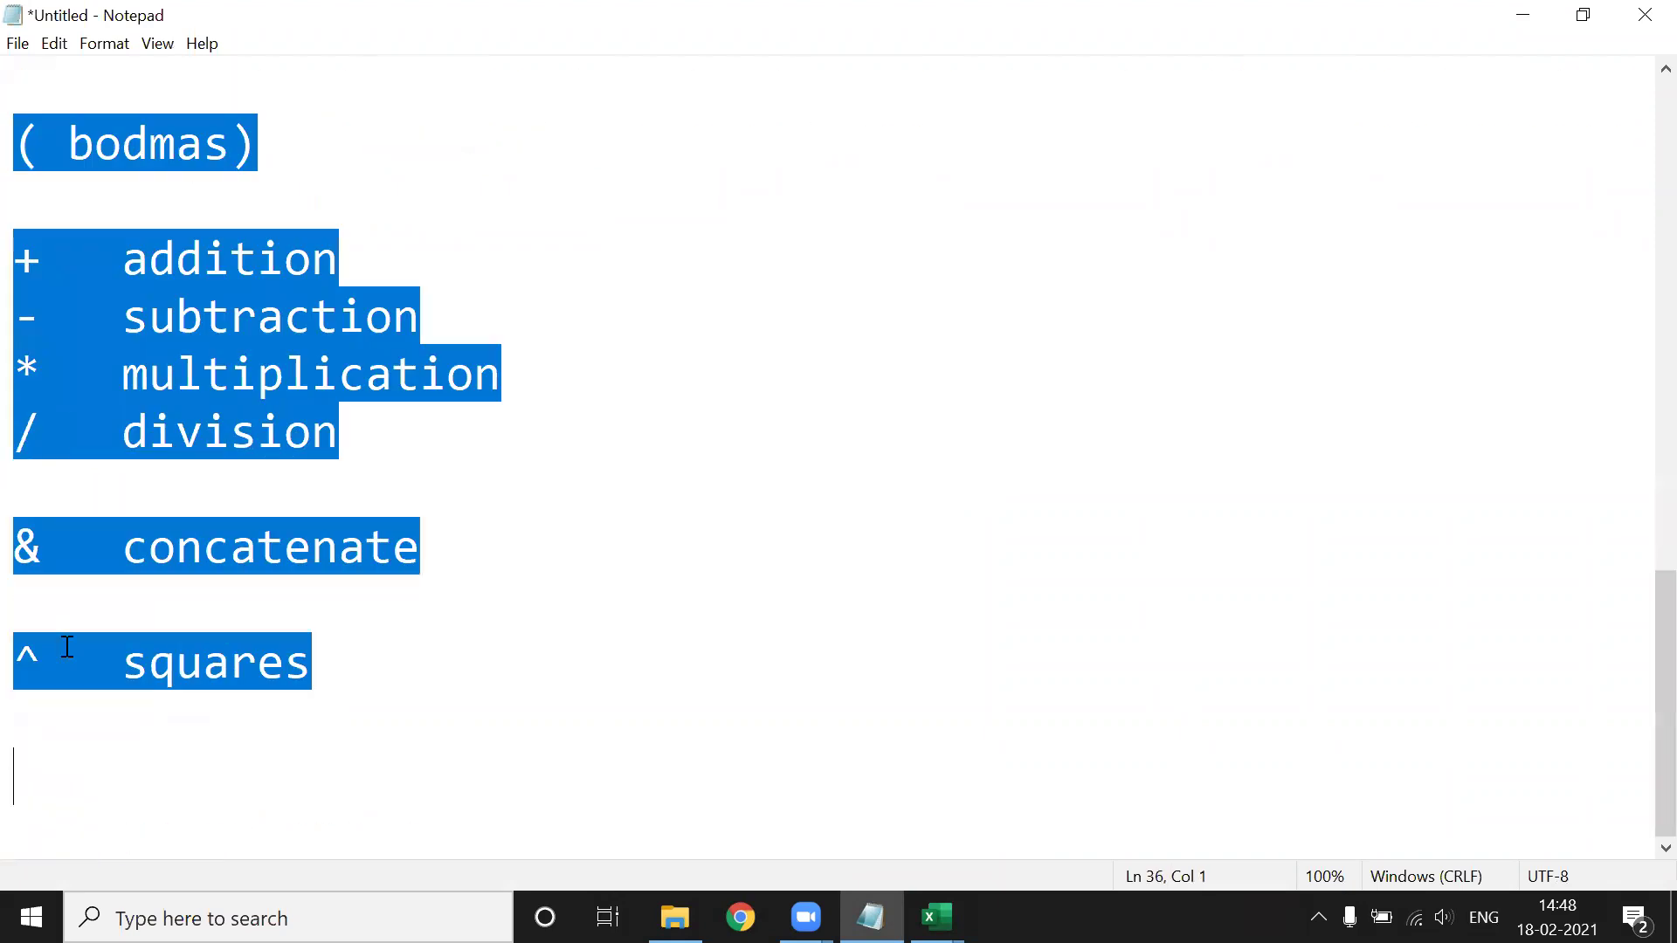
pyautogui.scroll(3, 329, 424)
pyautogui.moveTo(190, 515); pyautogui.dragTo(15, 510)
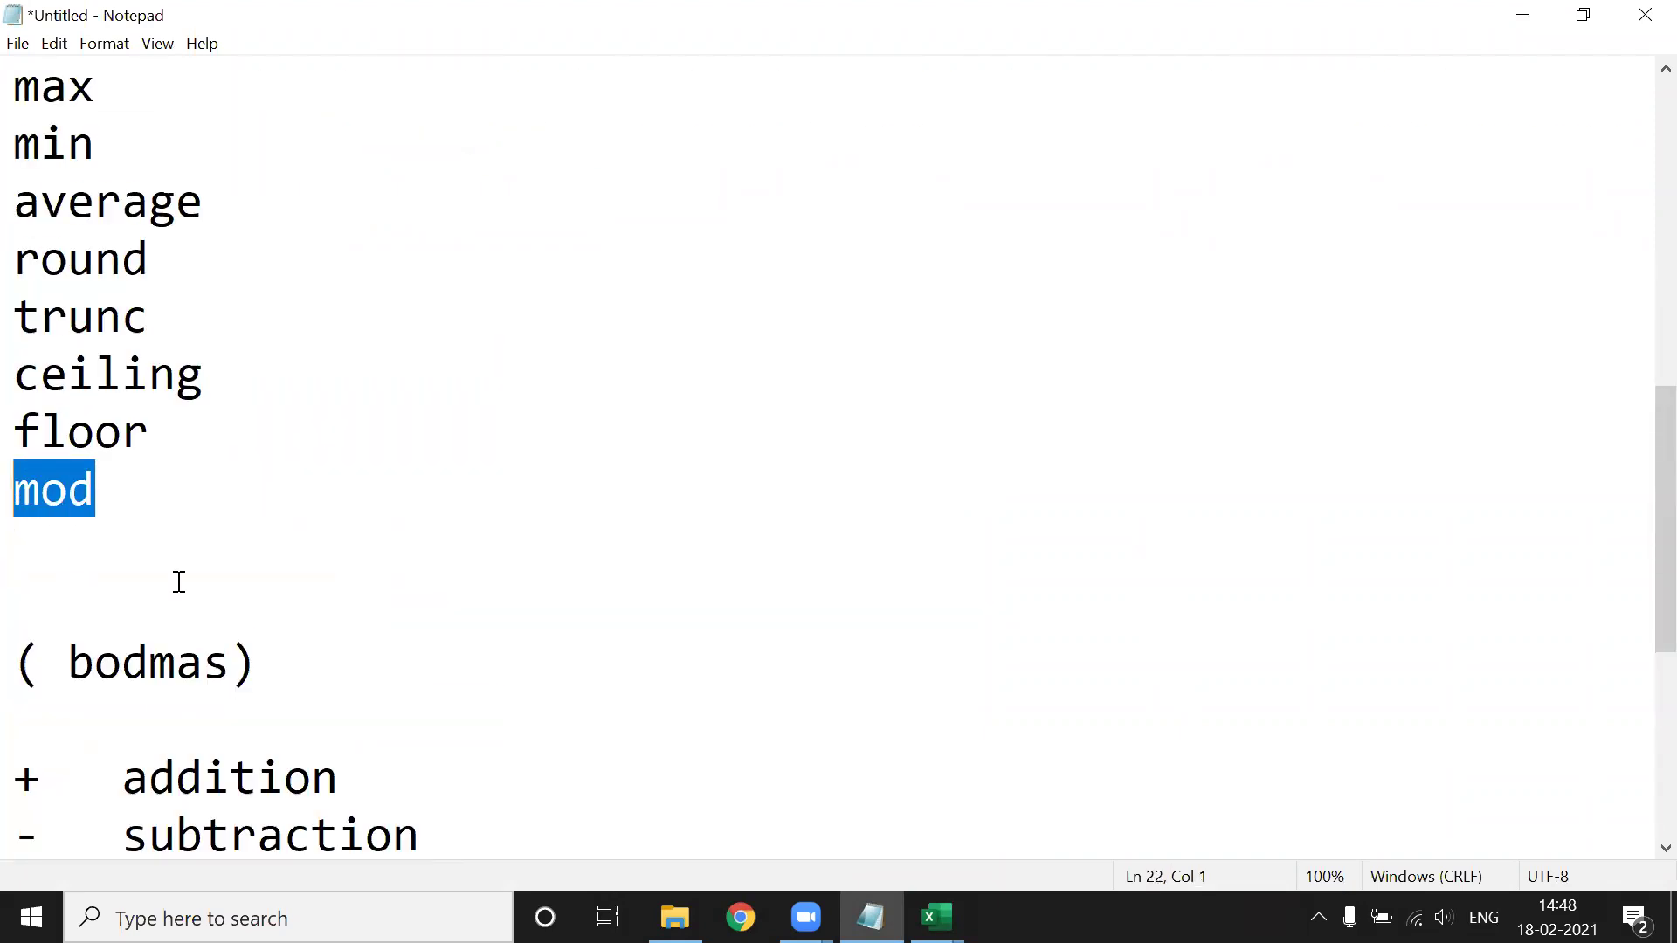
# Add randbetween and rand on new lines below mod, then minimize Notepad.
pyautogui.click(211, 508)
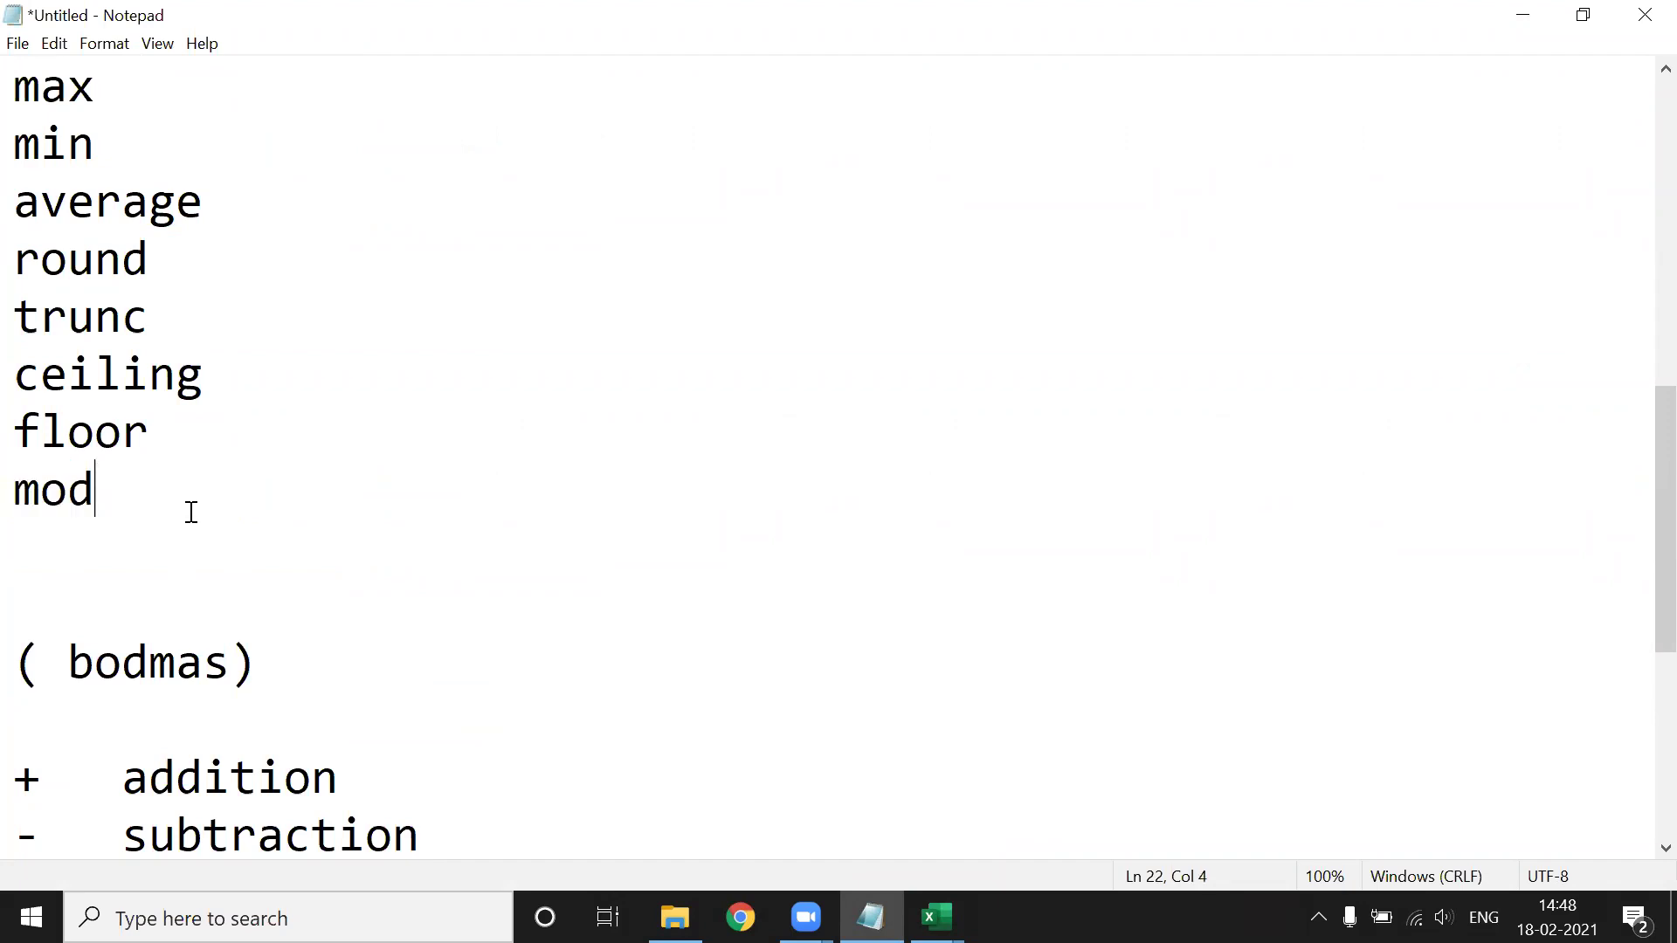
pyautogui.press('Return')
pyautogui.write('RAA')
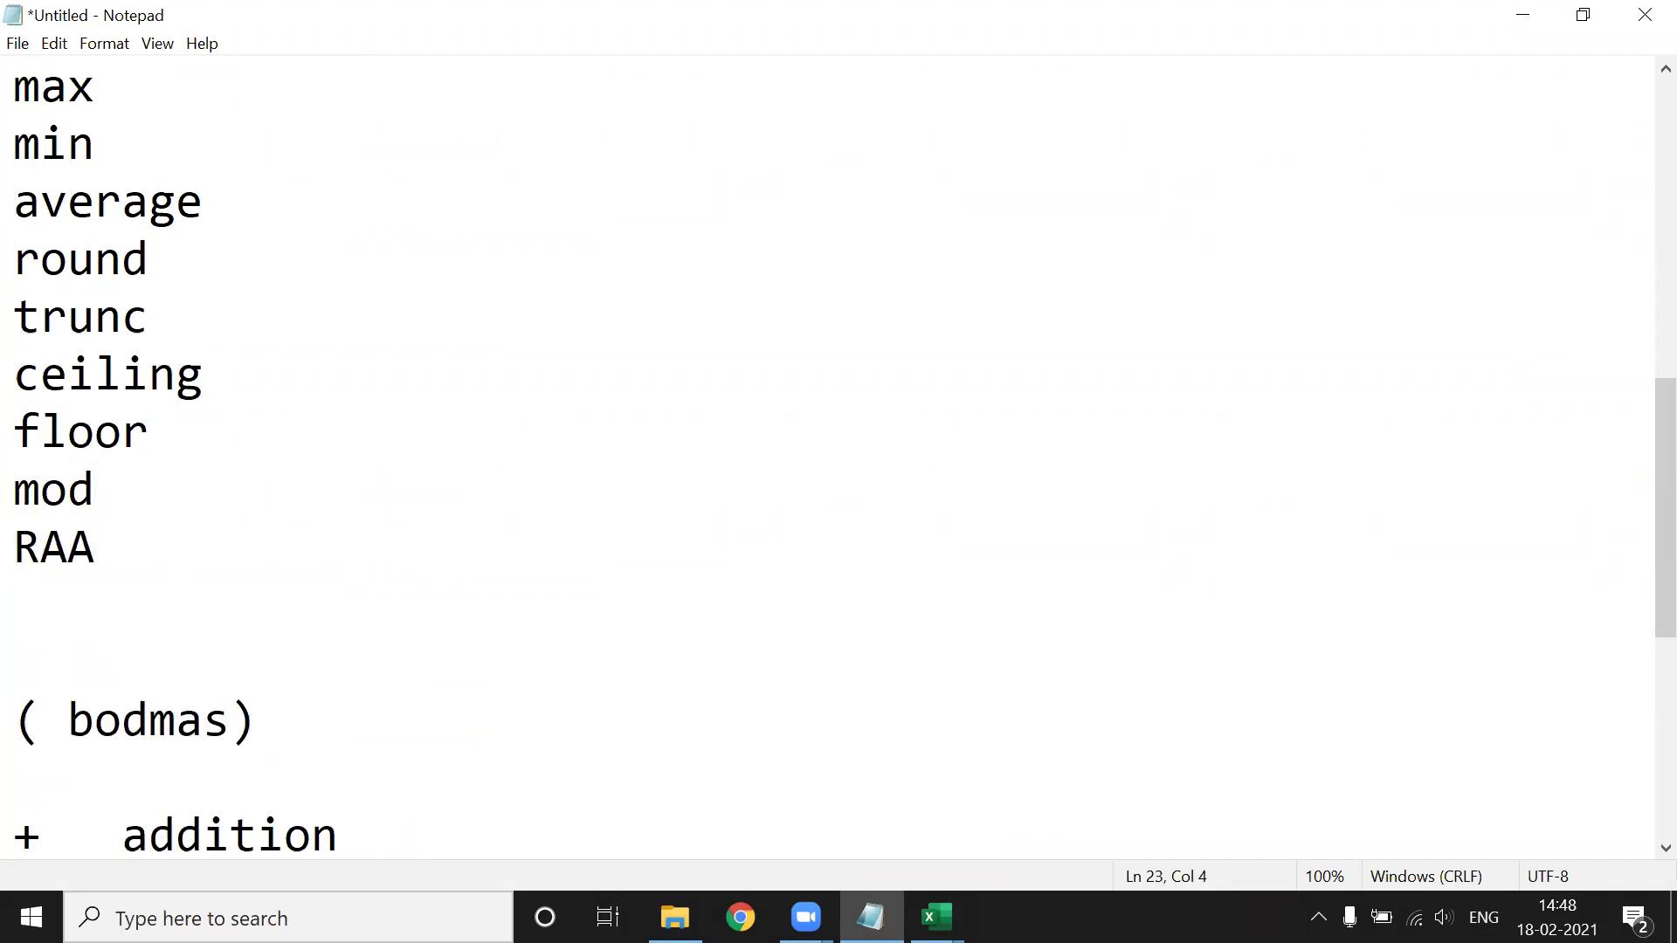
pyautogui.press('BackSpace')
pyautogui.press('BackSpace')
pyautogui.press('BackSpace')
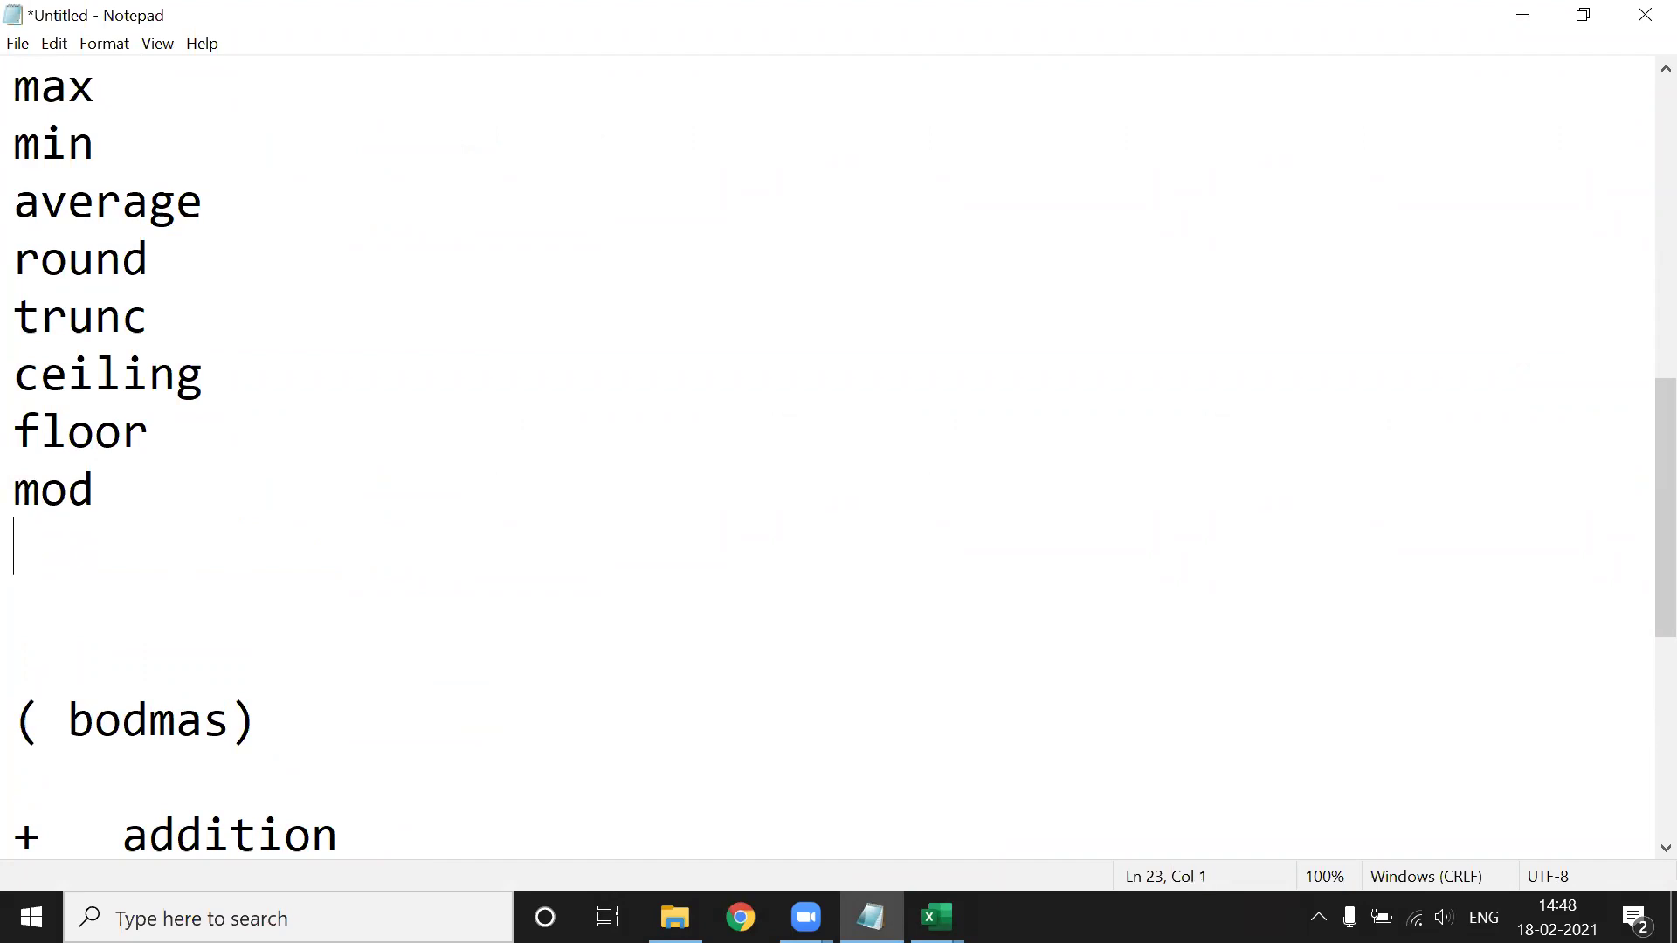
pyautogui.press('capslock')
pyautogui.write('ran')
pyautogui.write('db')
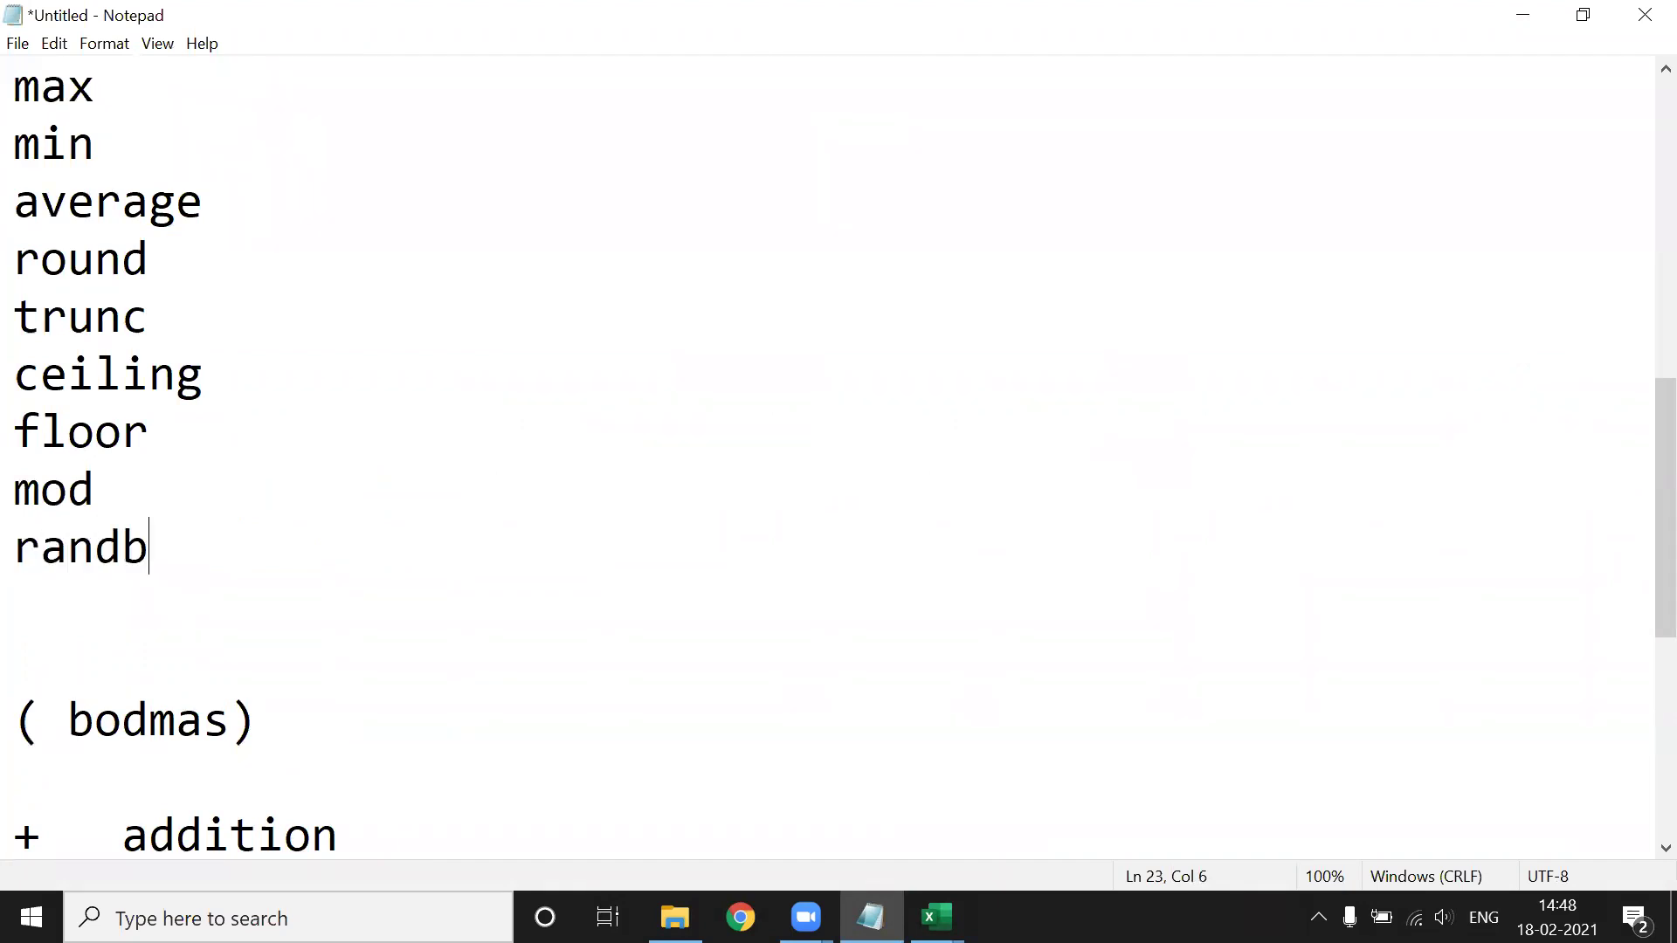
pyautogui.write('ween')
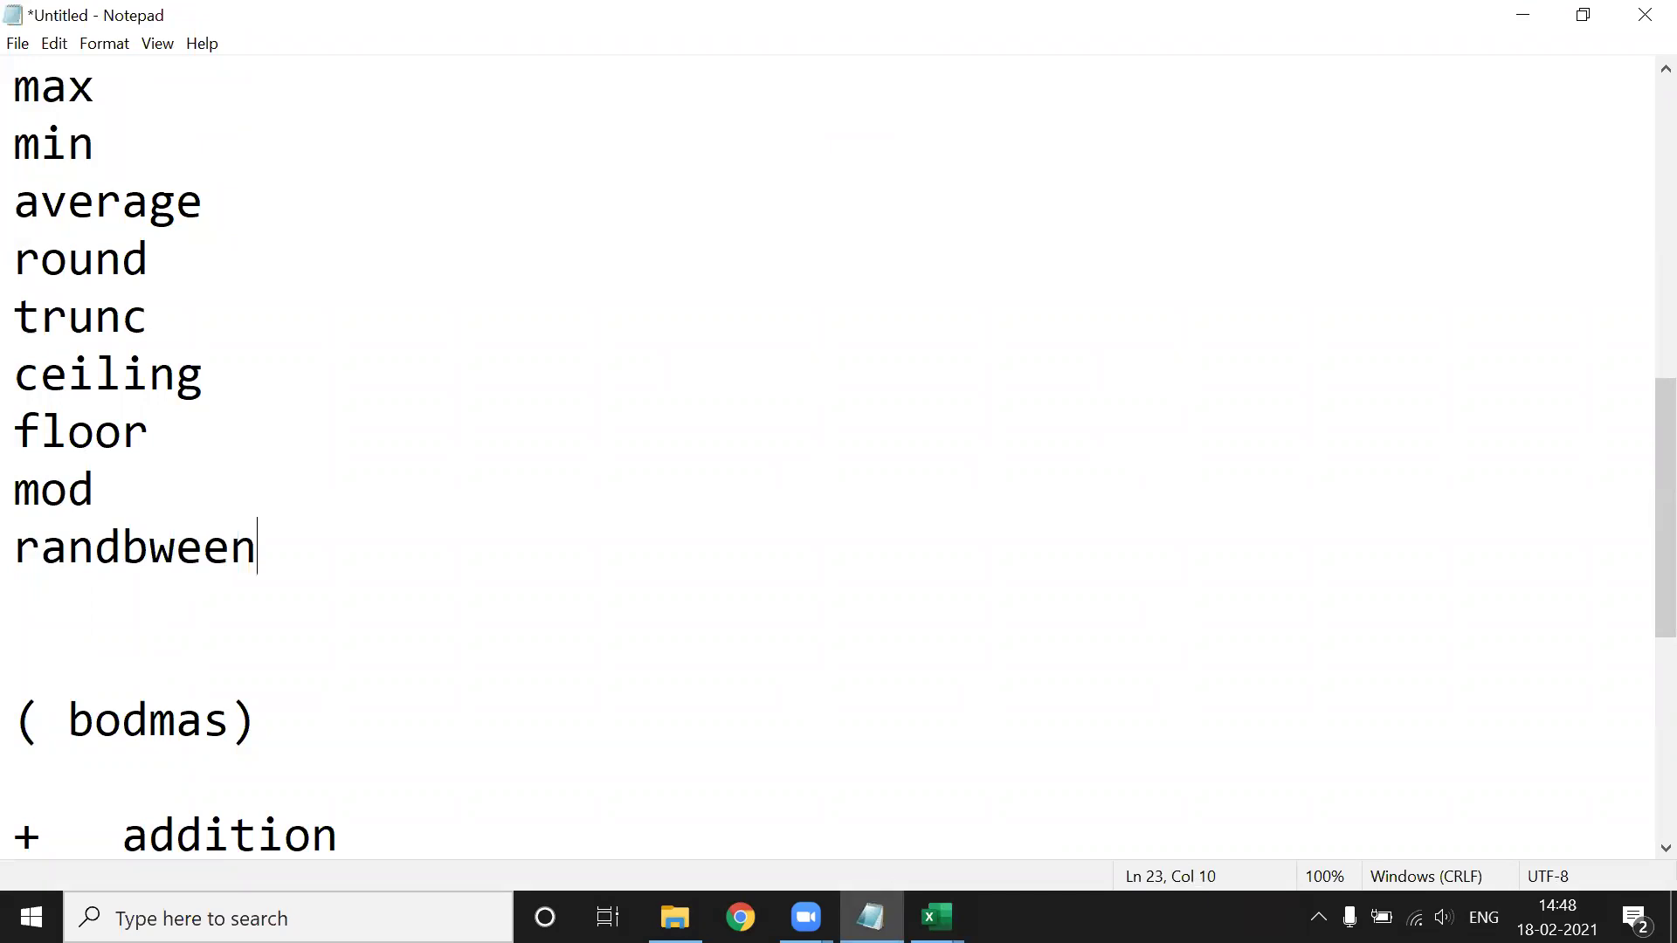
pyautogui.press('BackSpace')
pyautogui.press('BackSpace')
pyautogui.press('BackSpace')
pyautogui.press('BackSpace')
pyautogui.press('BackSpace')
pyautogui.write('between')
pyautogui.press('Return')
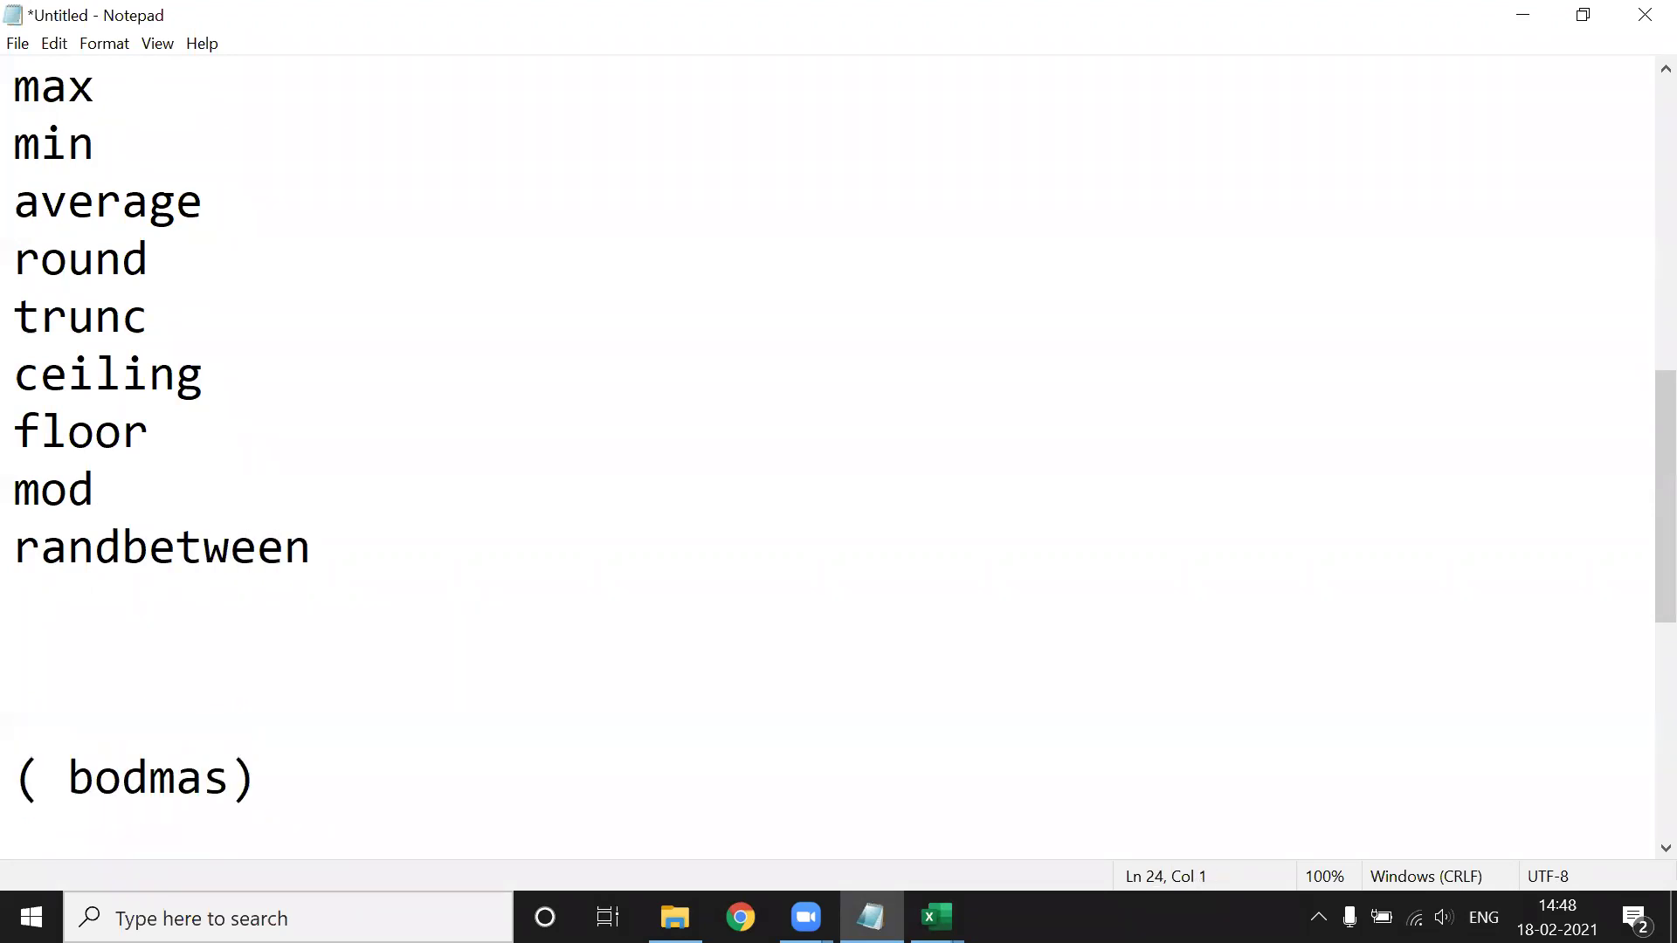
pyautogui.write('rand')
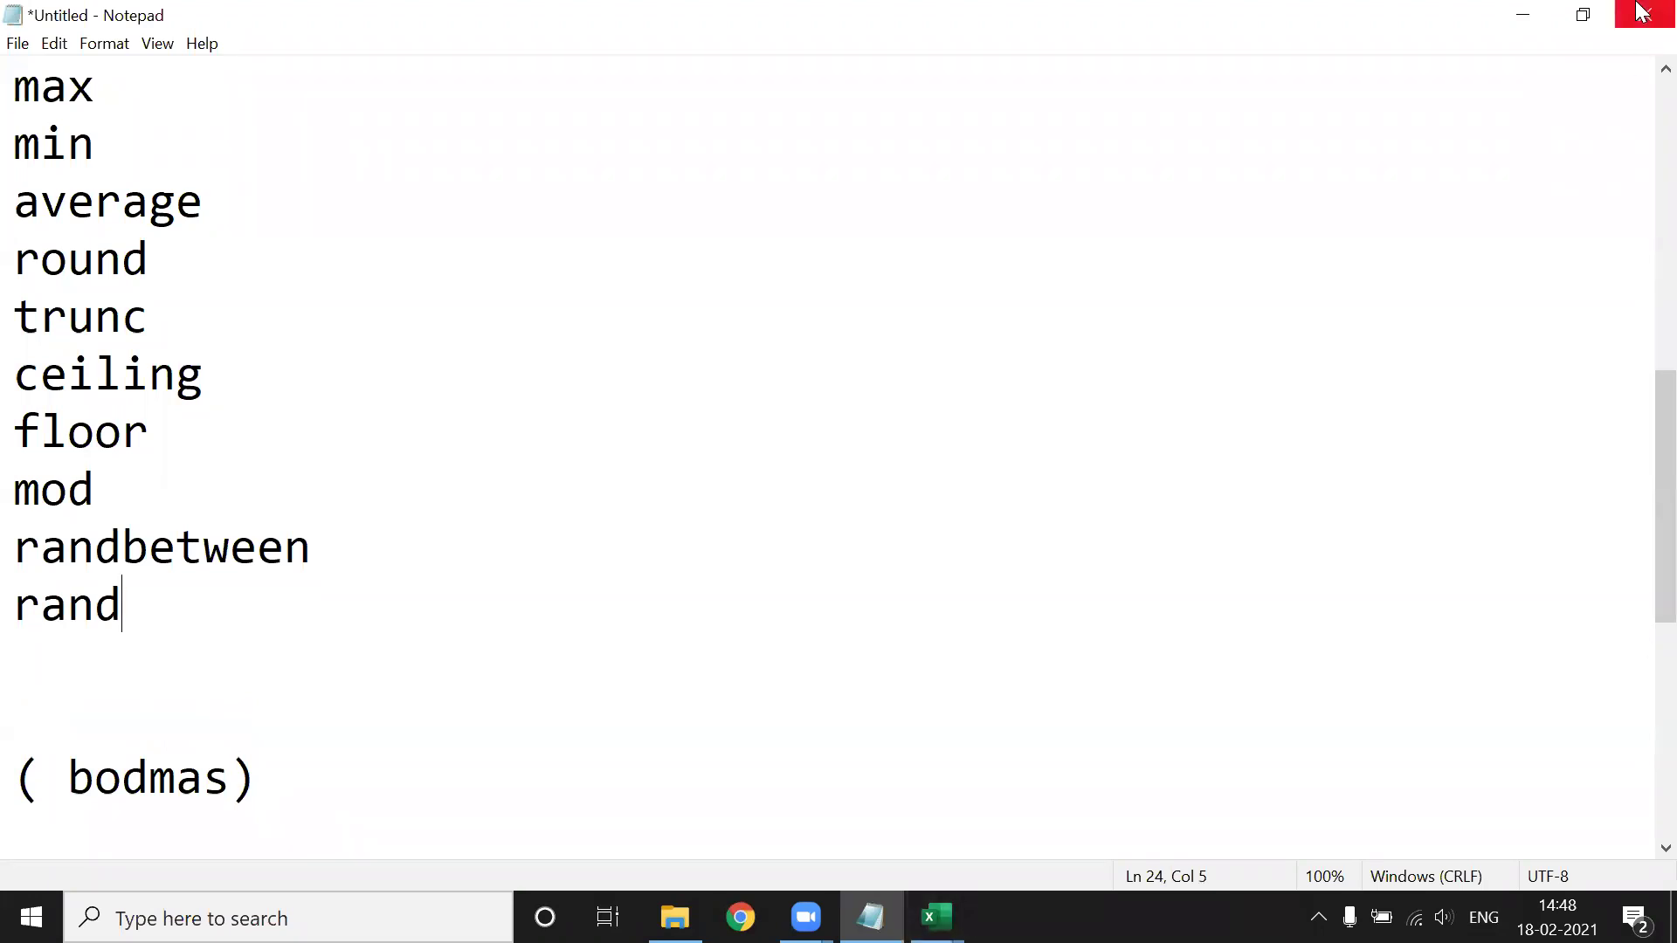
pyautogui.click(1522, 15)
pyautogui.scroll(-1, 1396, 573)
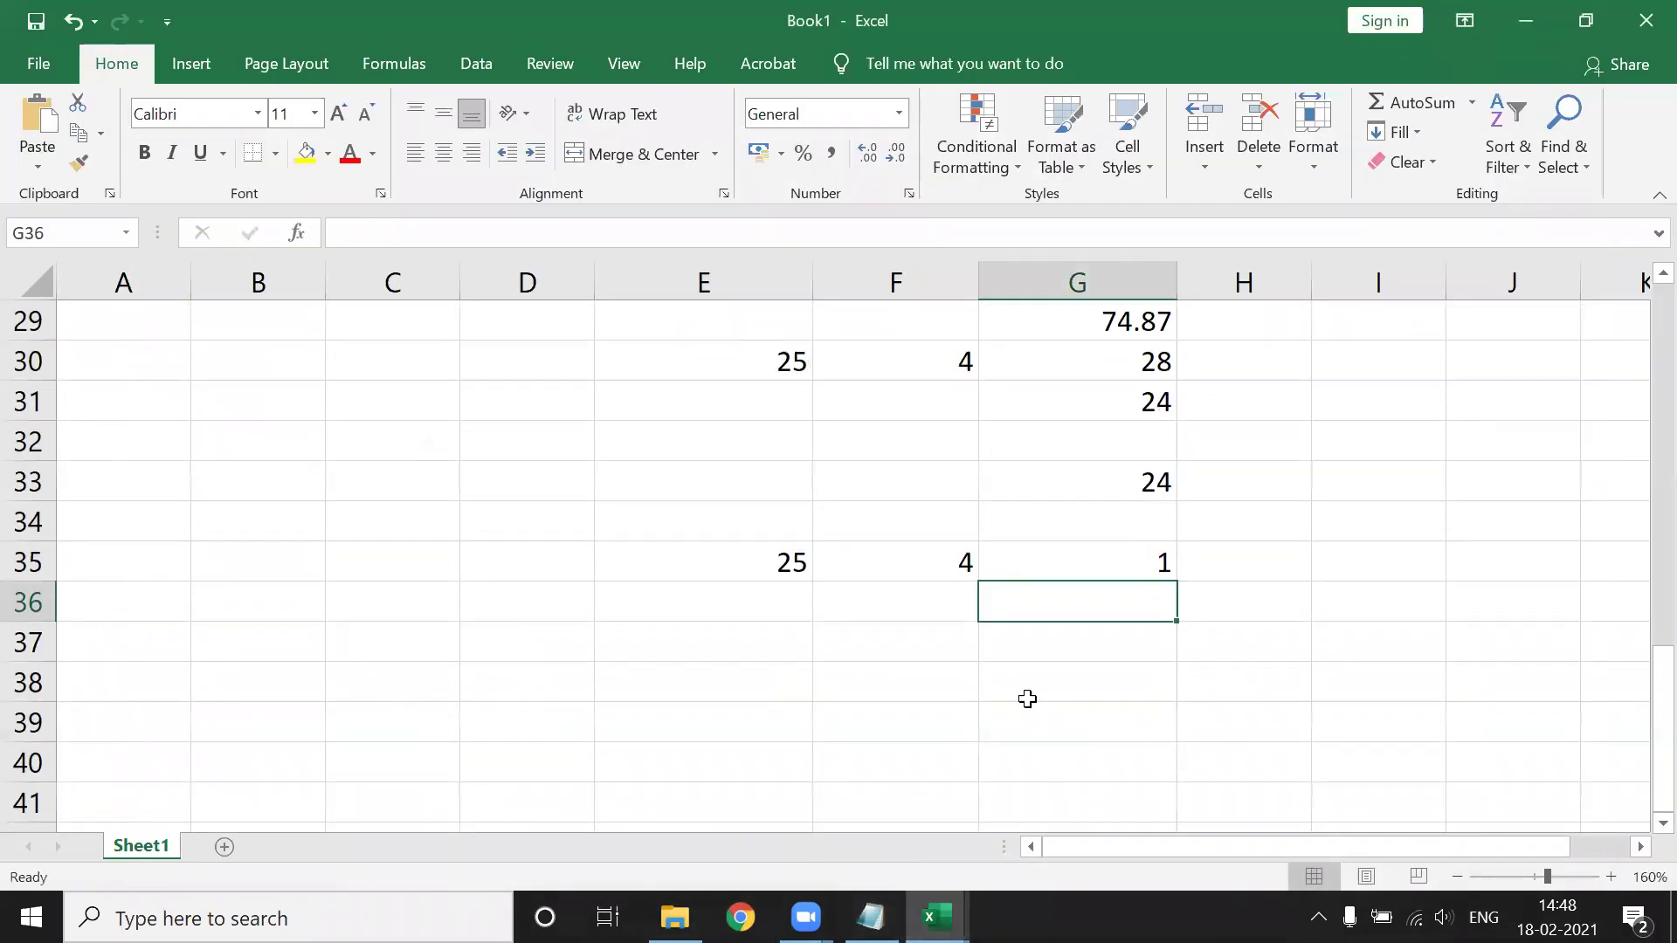
pyautogui.click(1032, 682)
pyautogui.write('=rand')
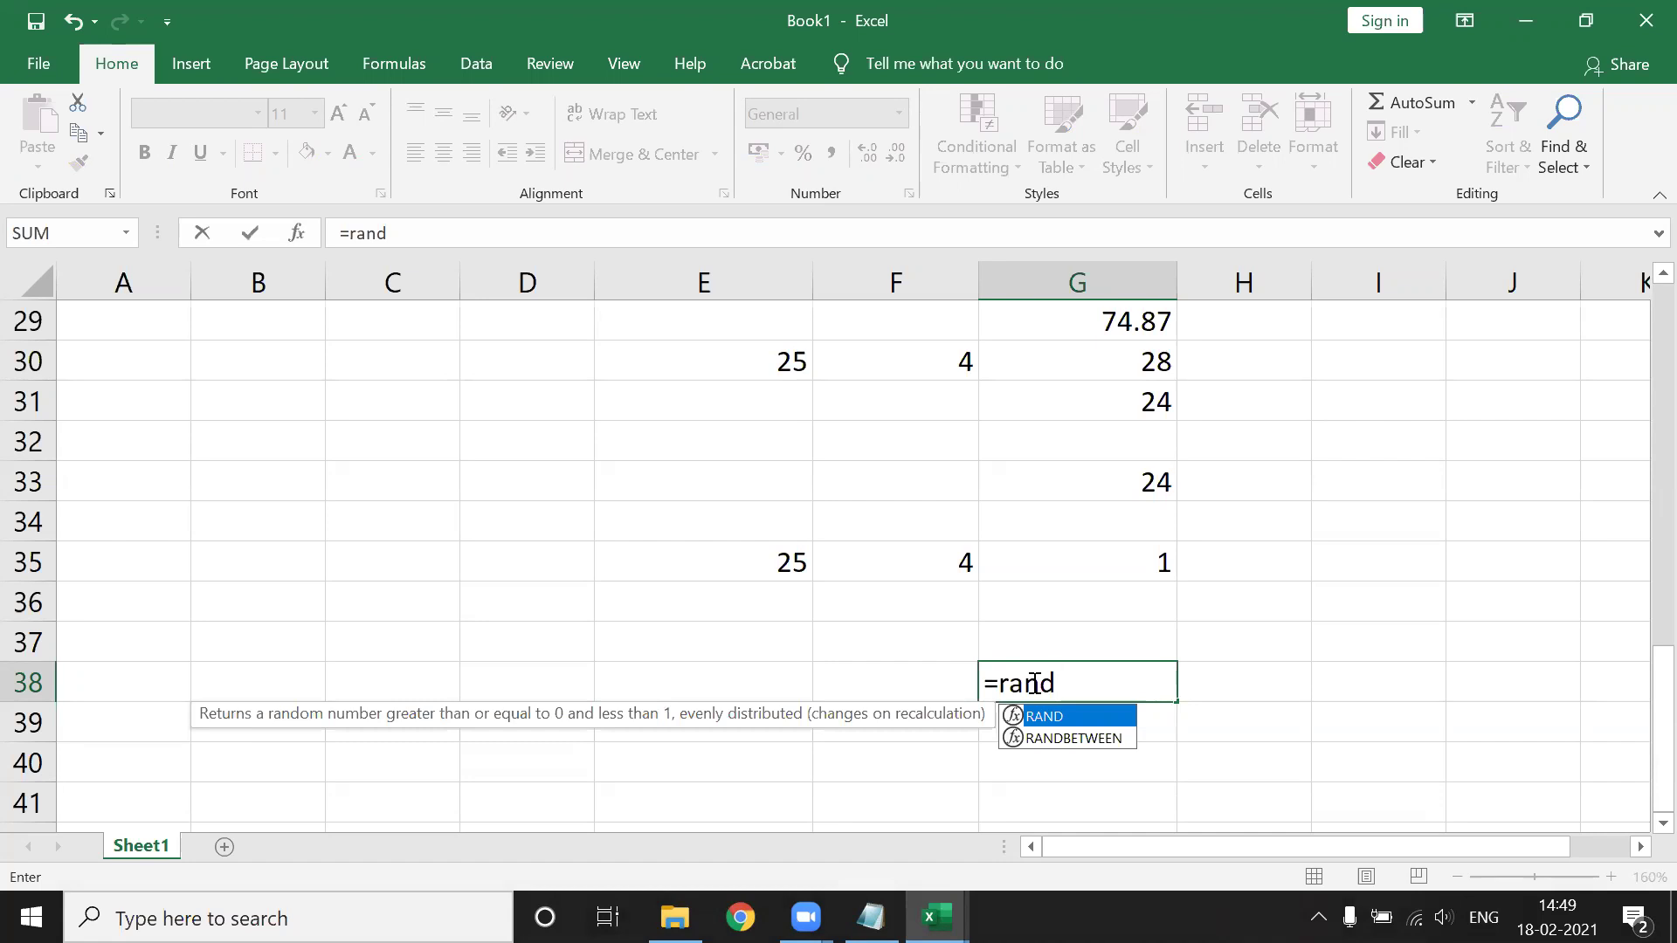
pyautogui.press('Tab')
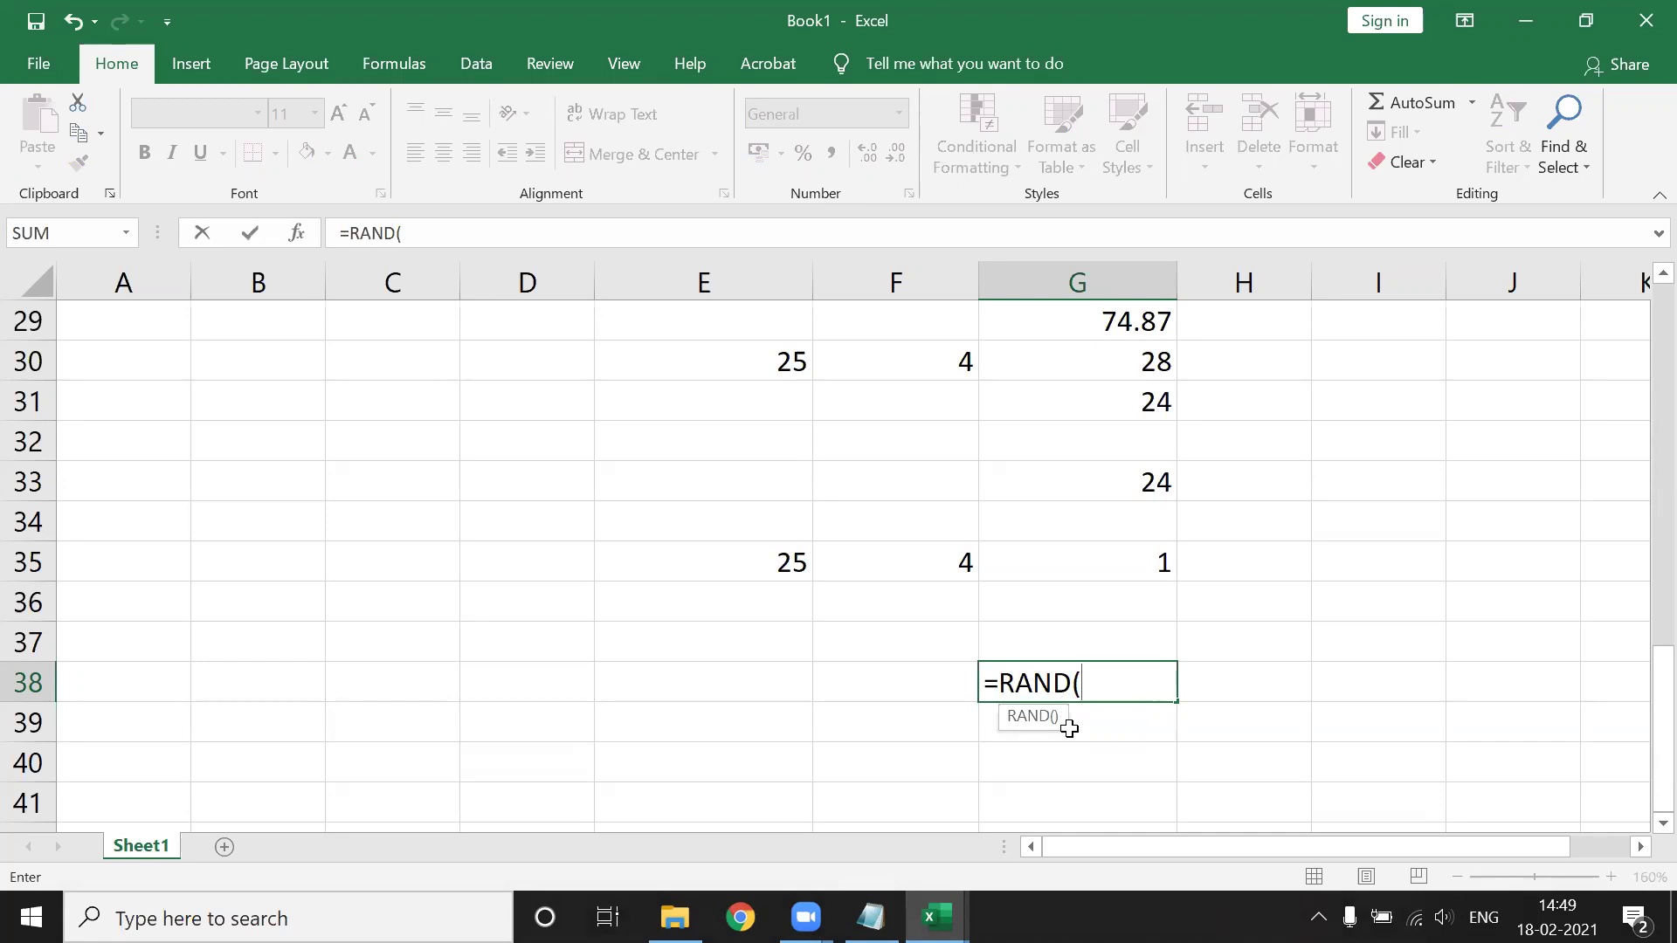
pyautogui.write(')')
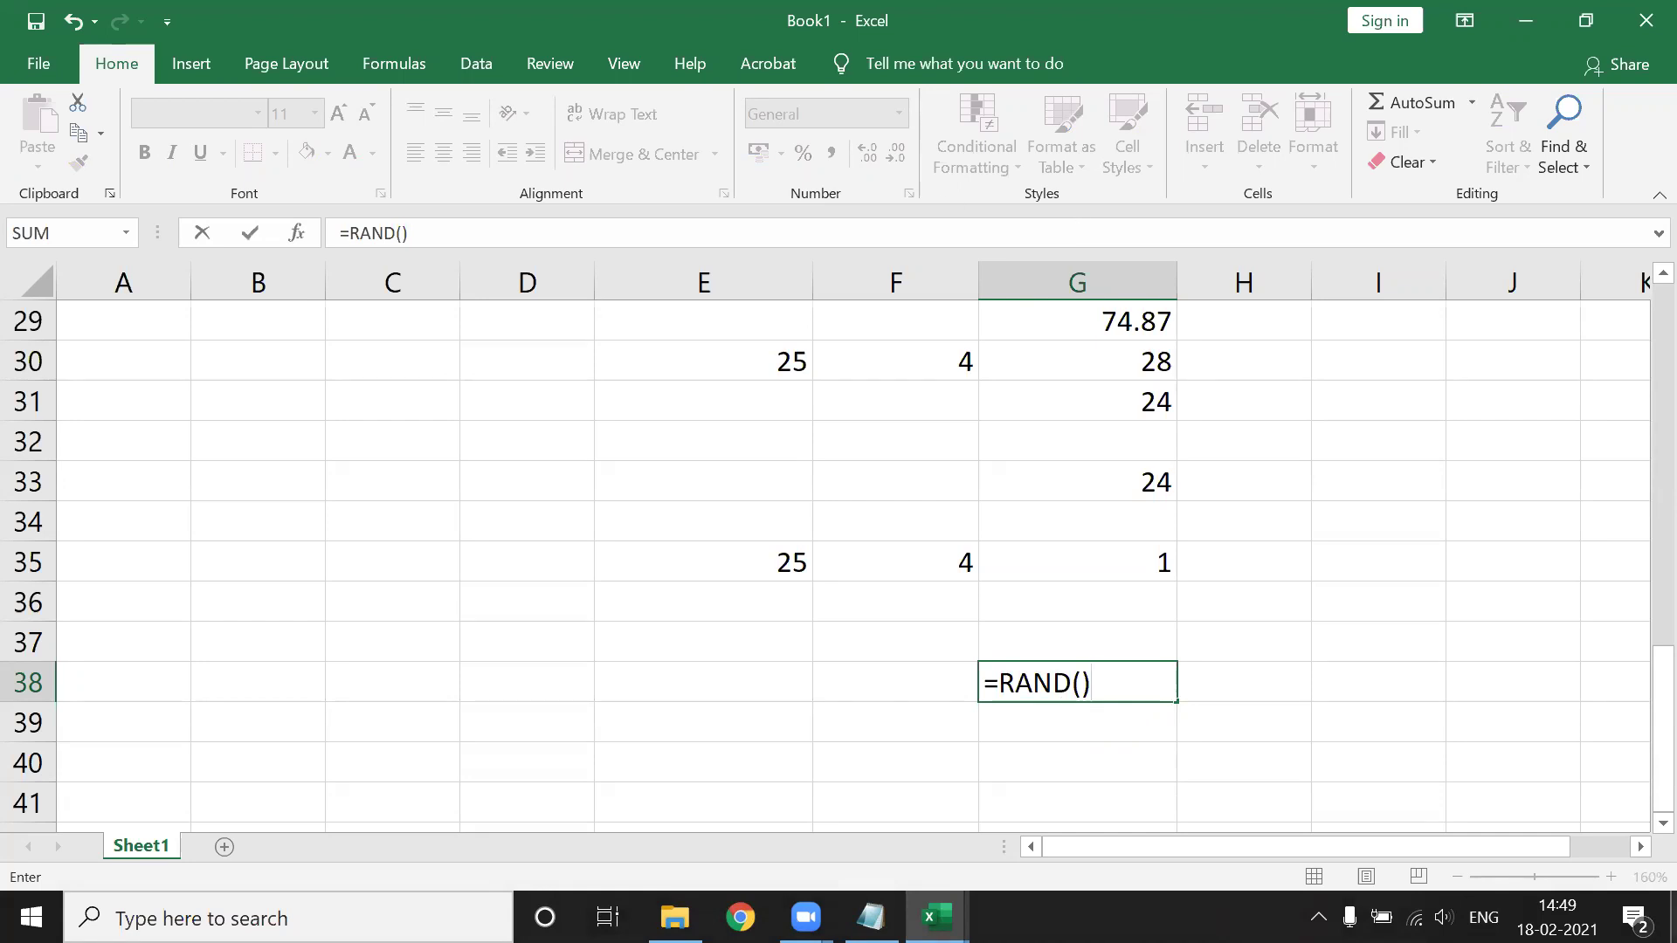
pyautogui.press('Return')
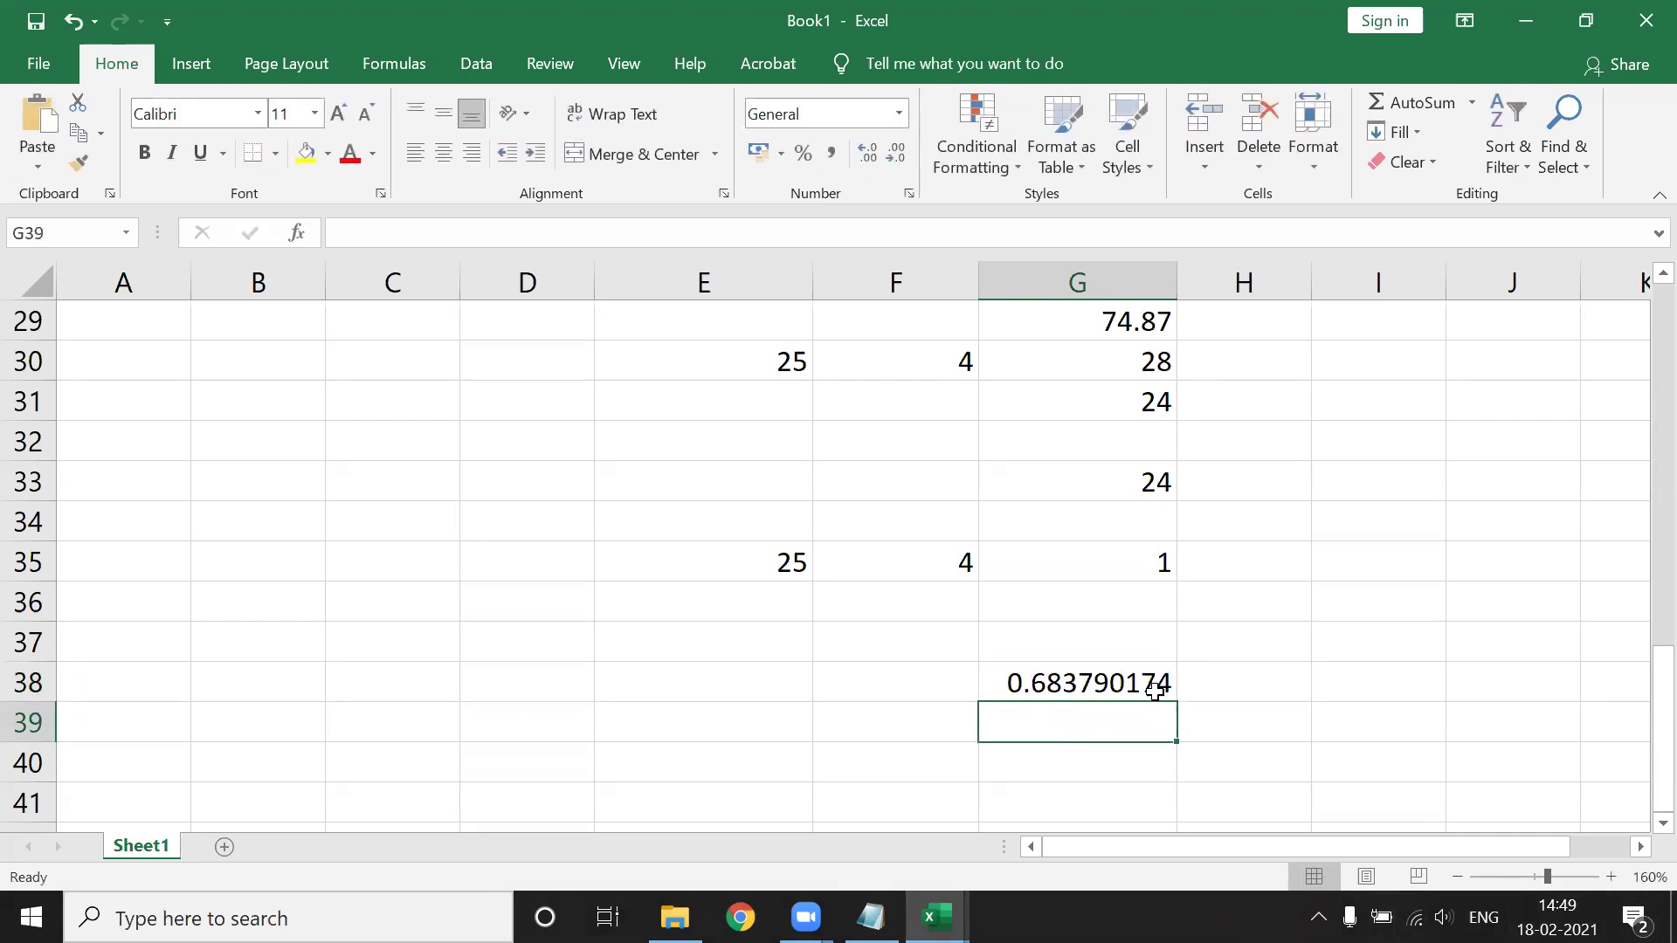
pyautogui.click(1138, 682)
pyautogui.scroll(-1, 1138, 682)
pyautogui.moveTo(1177, 584)
pyautogui.mouseDown()
pyautogui.moveTo(1156, 714)
pyautogui.moveTo(1183, 767)
pyautogui.moveTo(1487, 707)
pyautogui.mouseUp()
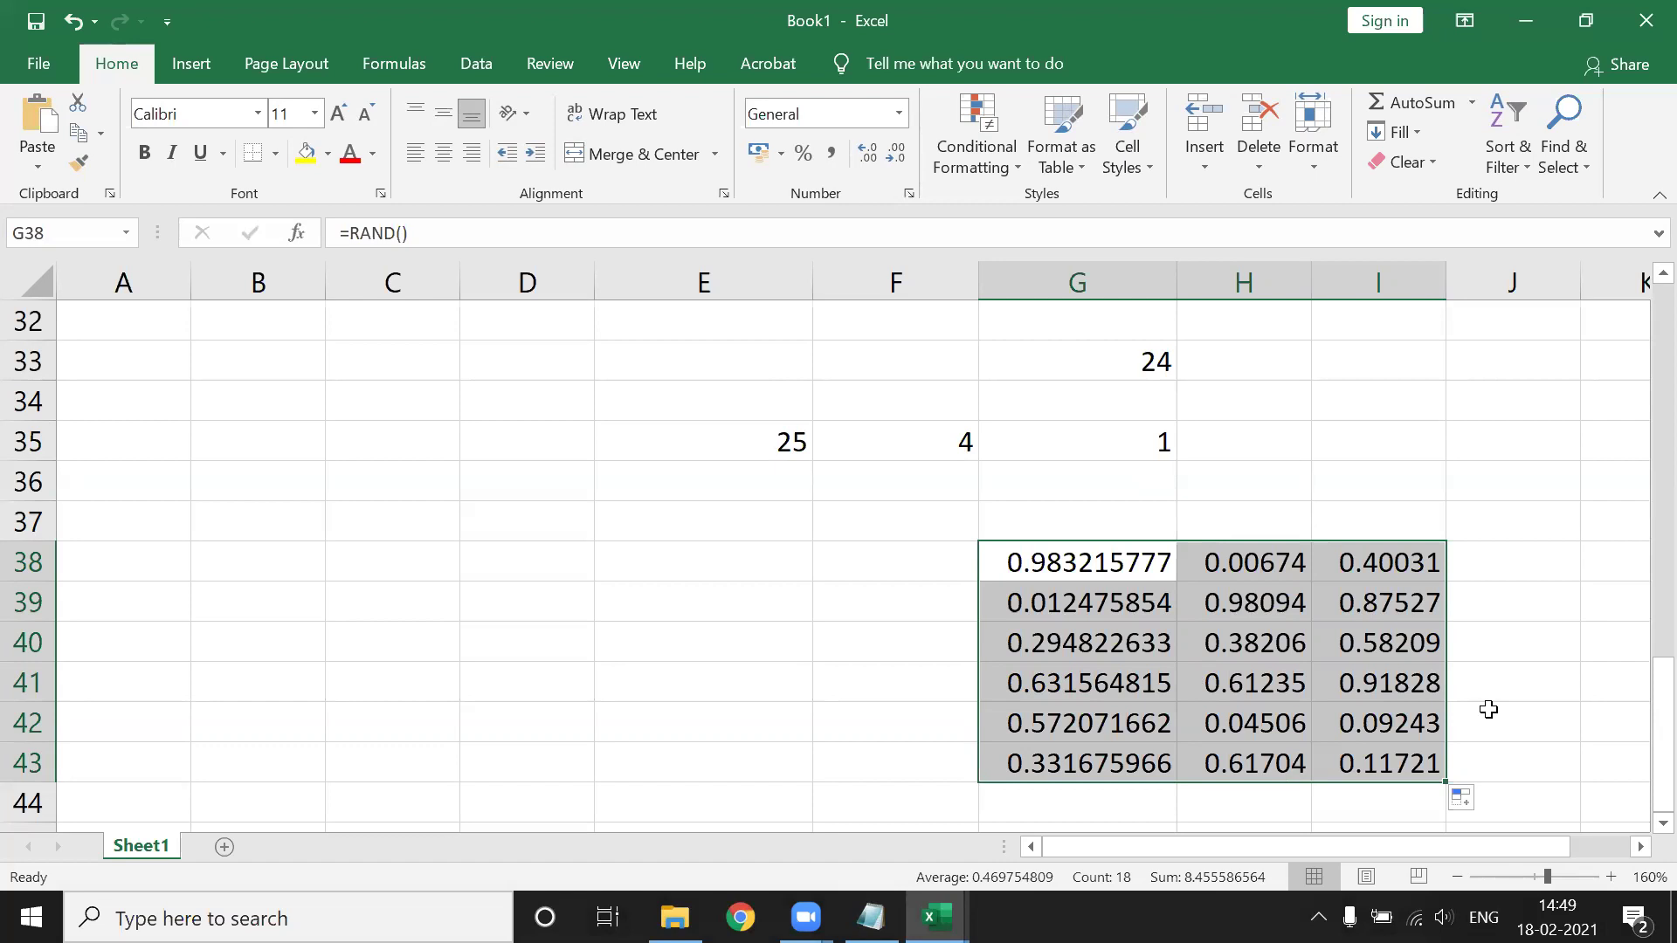
pyautogui.press('pageup')
pyautogui.scroll(-1, 1086, 647)
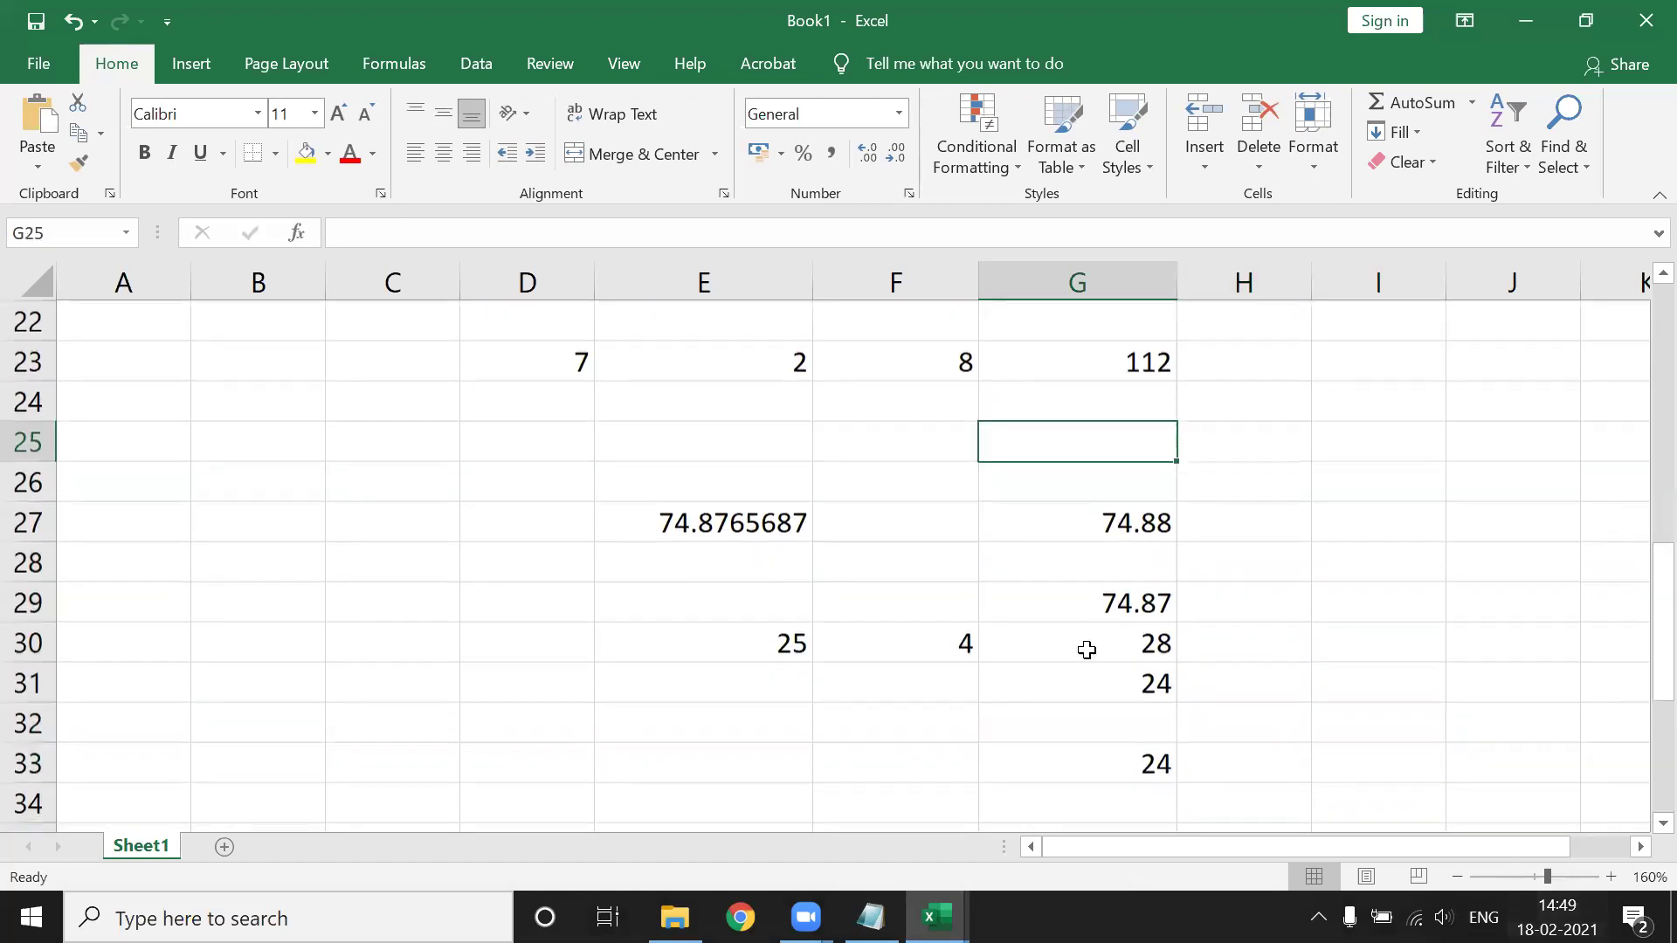
pyautogui.scroll(-3, 1066, 678)
pyautogui.scroll(-1, 1066, 524)
pyautogui.moveTo(1066, 479); pyautogui.dragTo(1360, 679)
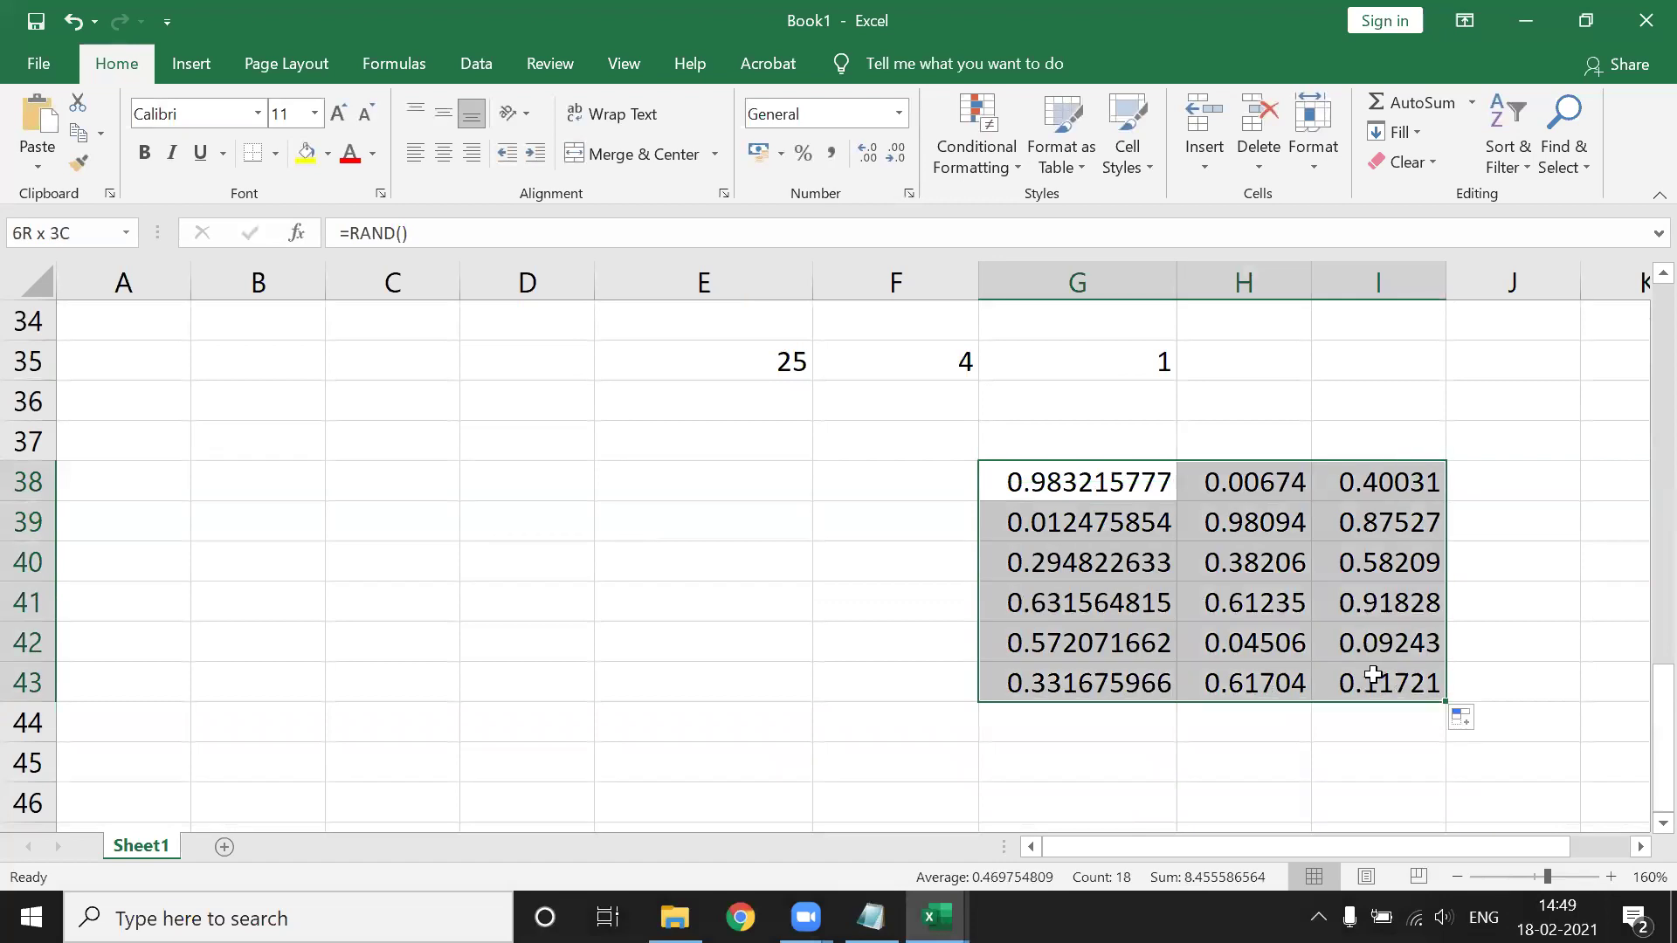
pyautogui.press('Delete')
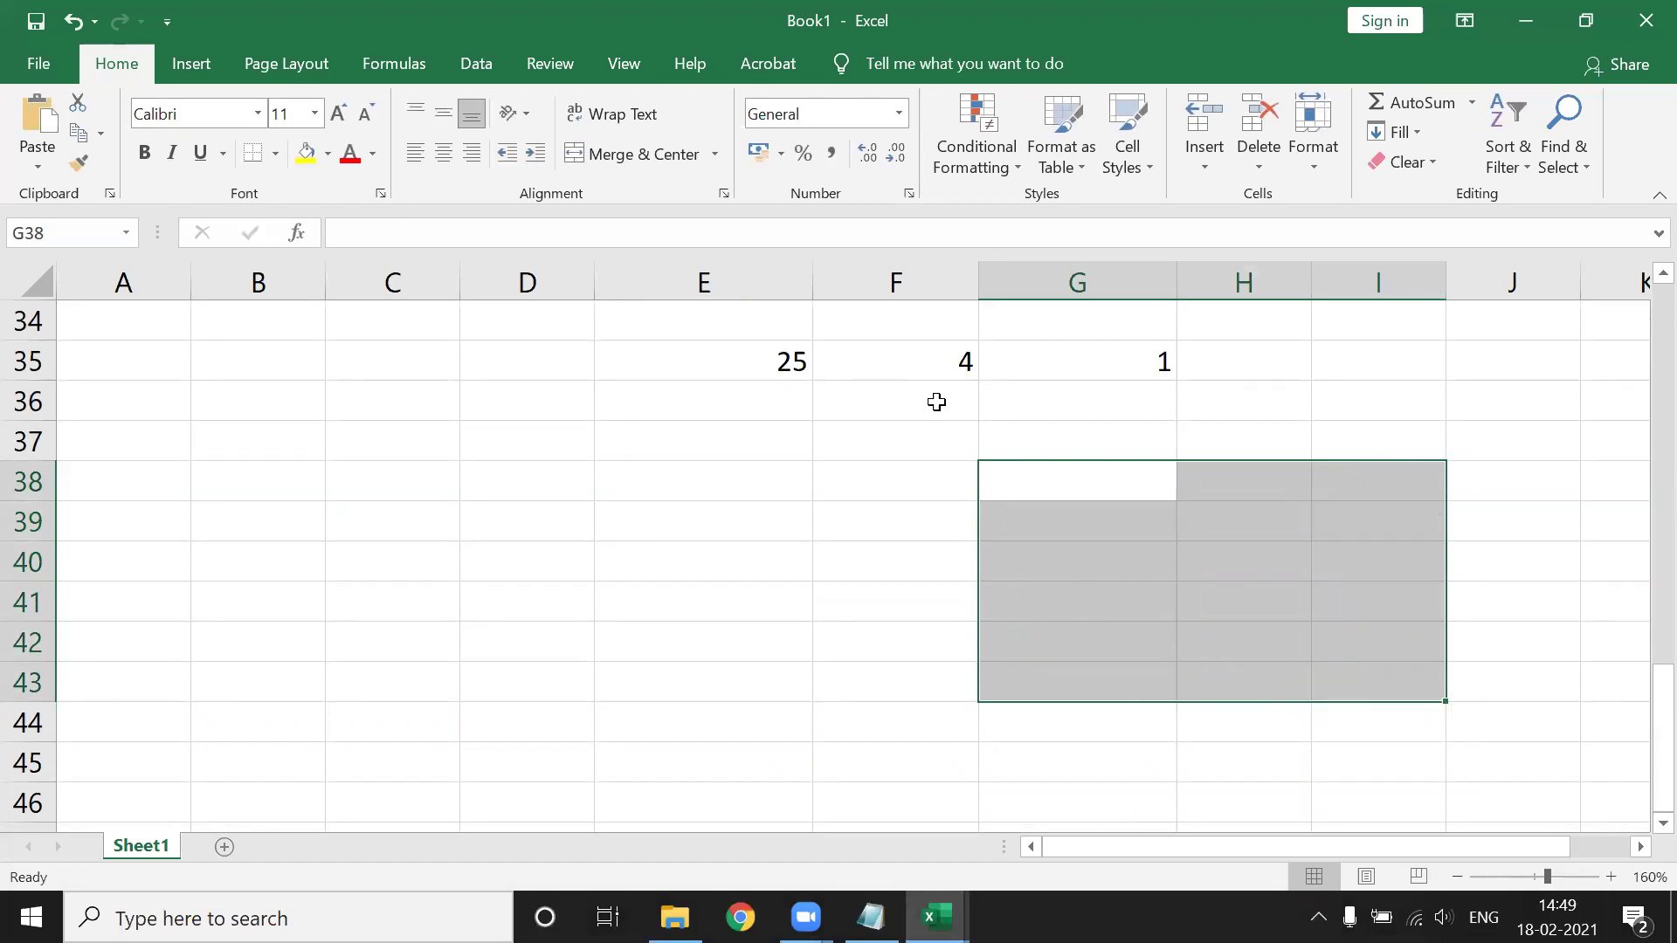
pyautogui.click(1004, 506)
# Enter =RANDBETWEEN(25,95) in G38.
pyautogui.click(1011, 488)
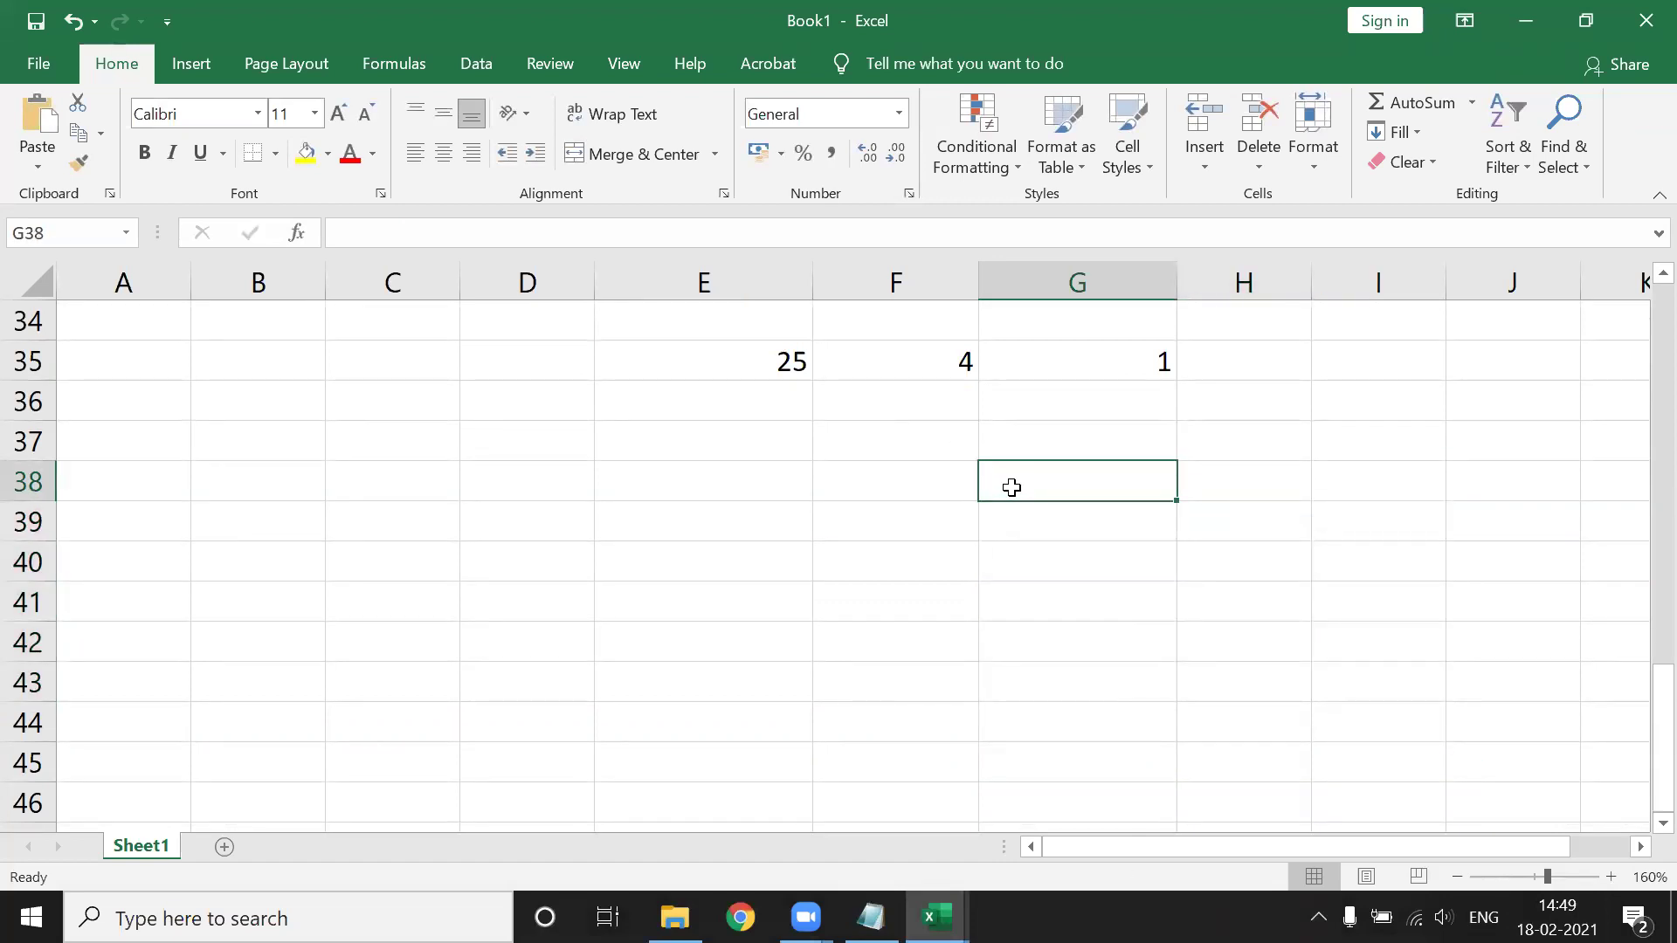
pyautogui.write('=rean')
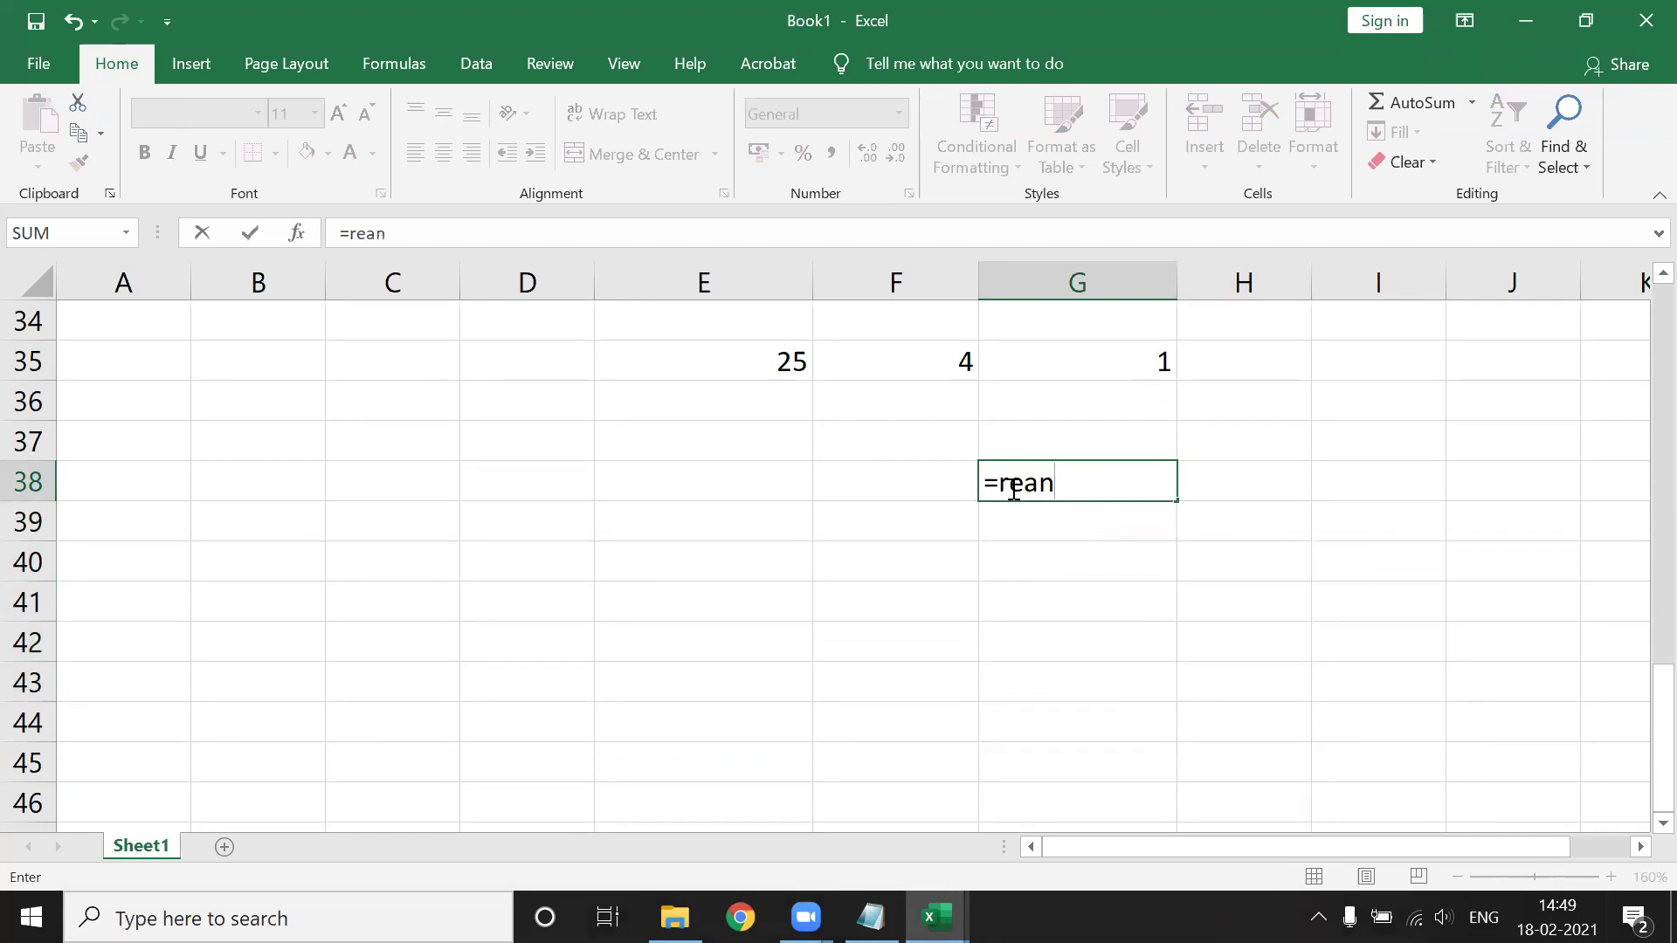
pyautogui.press('BackSpace')
pyautogui.press('BackSpace')
pyautogui.press('BackSpace')
pyautogui.write('an')
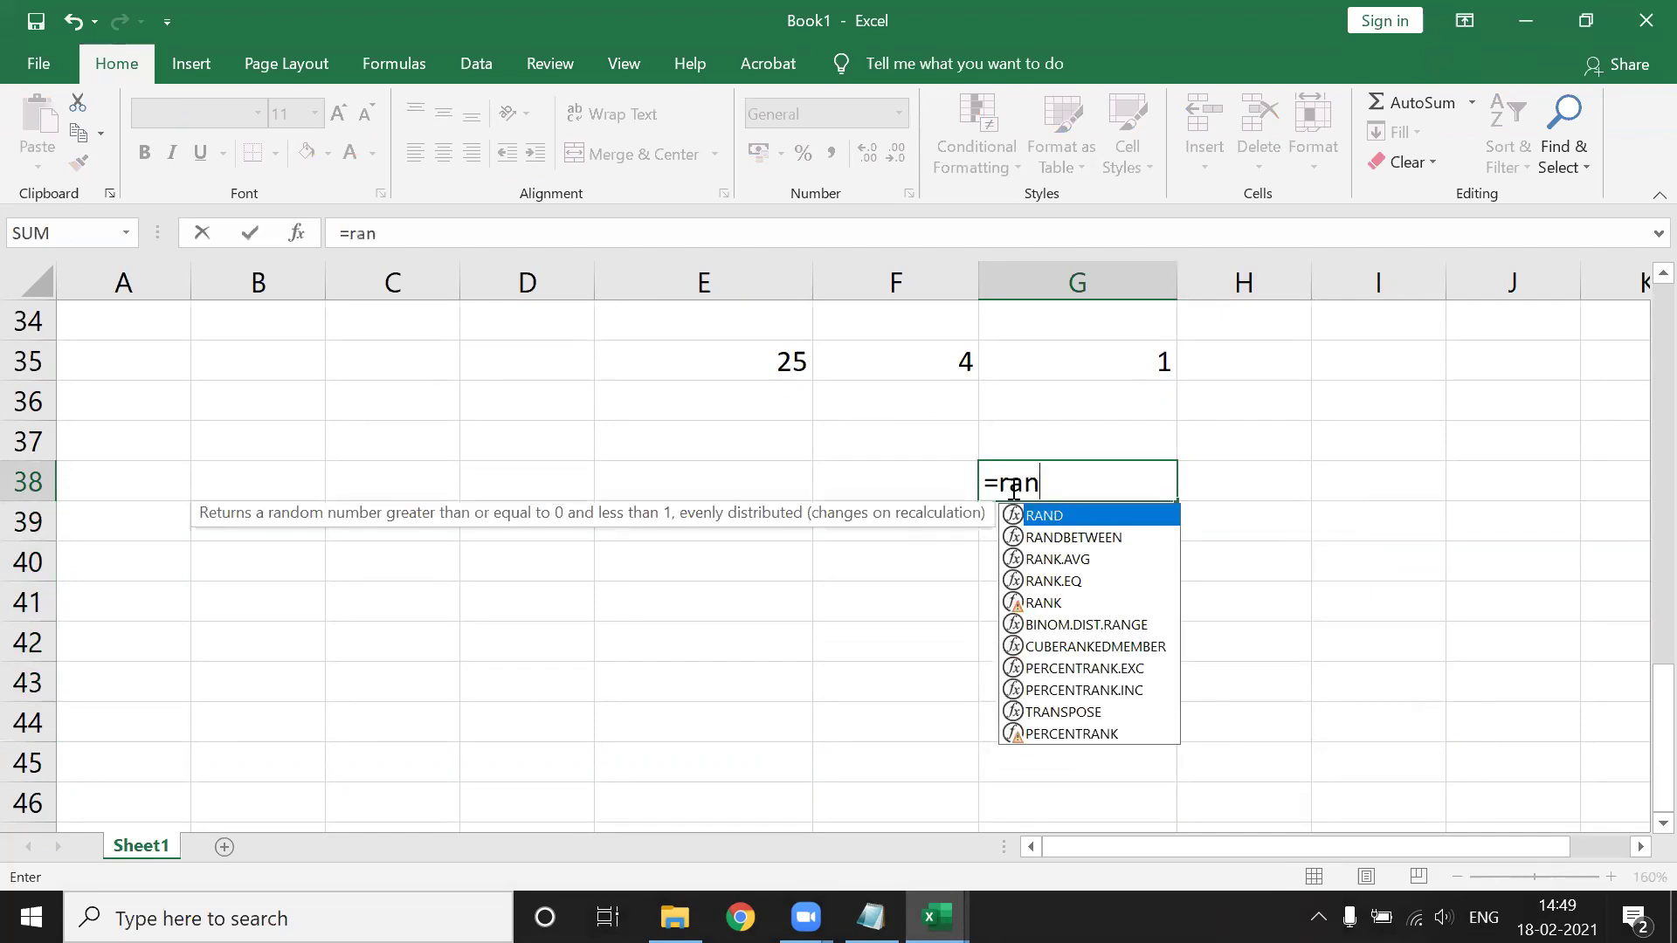
pyautogui.press('Down')
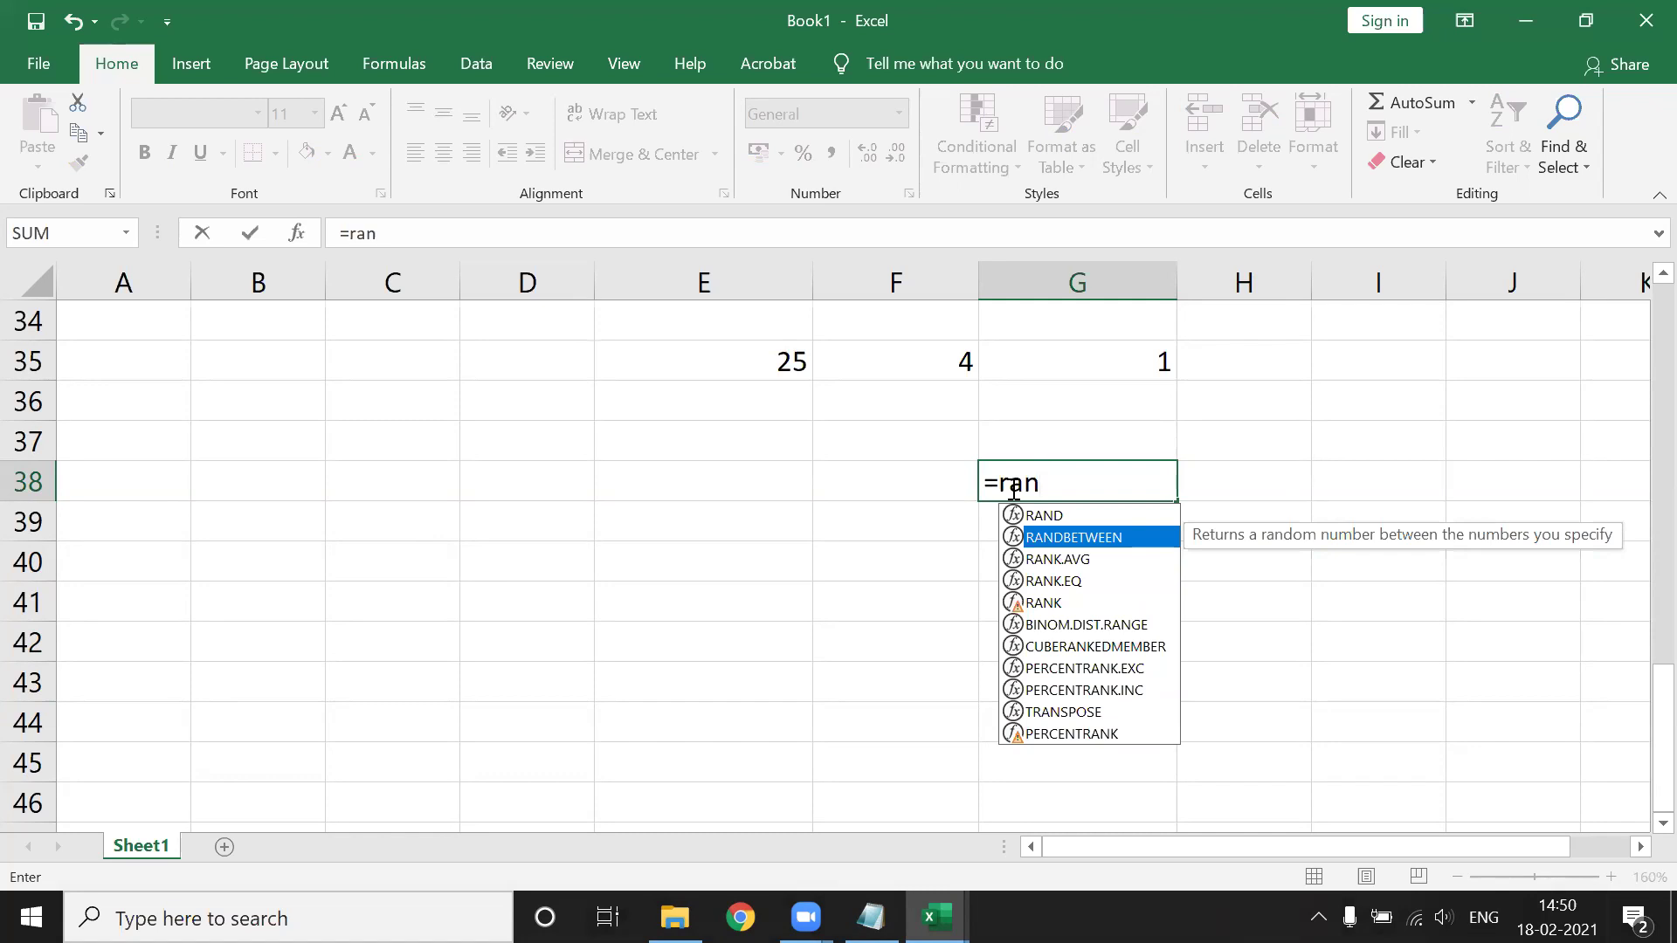
pyautogui.press('Tab')
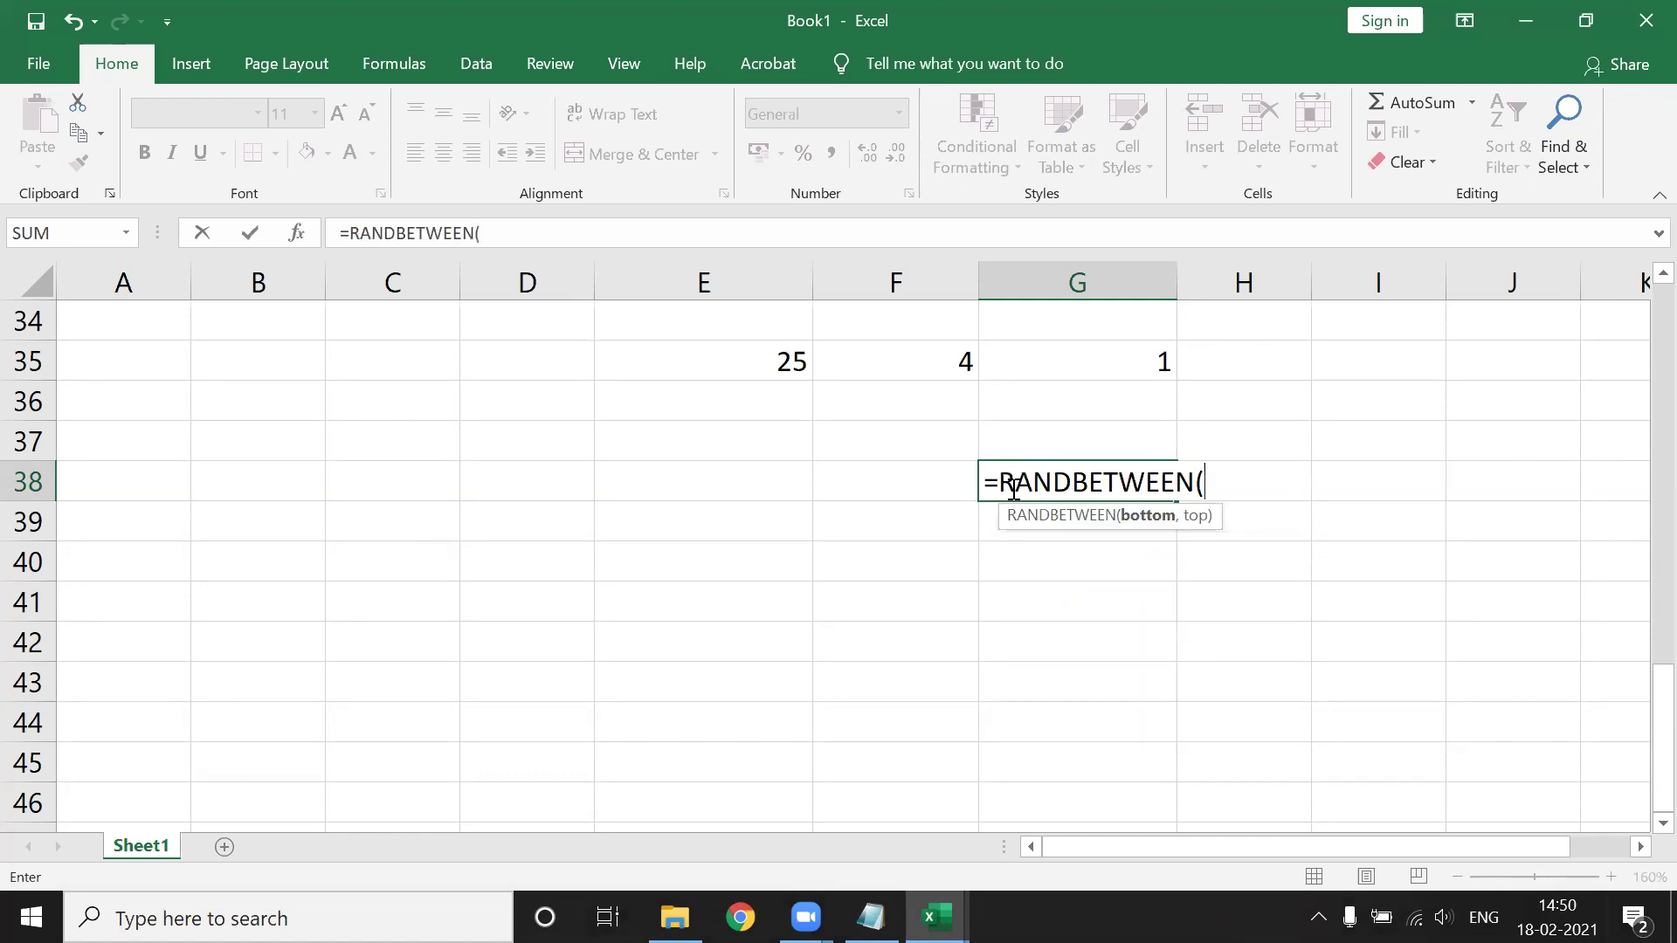
pyautogui.write('25,95)')
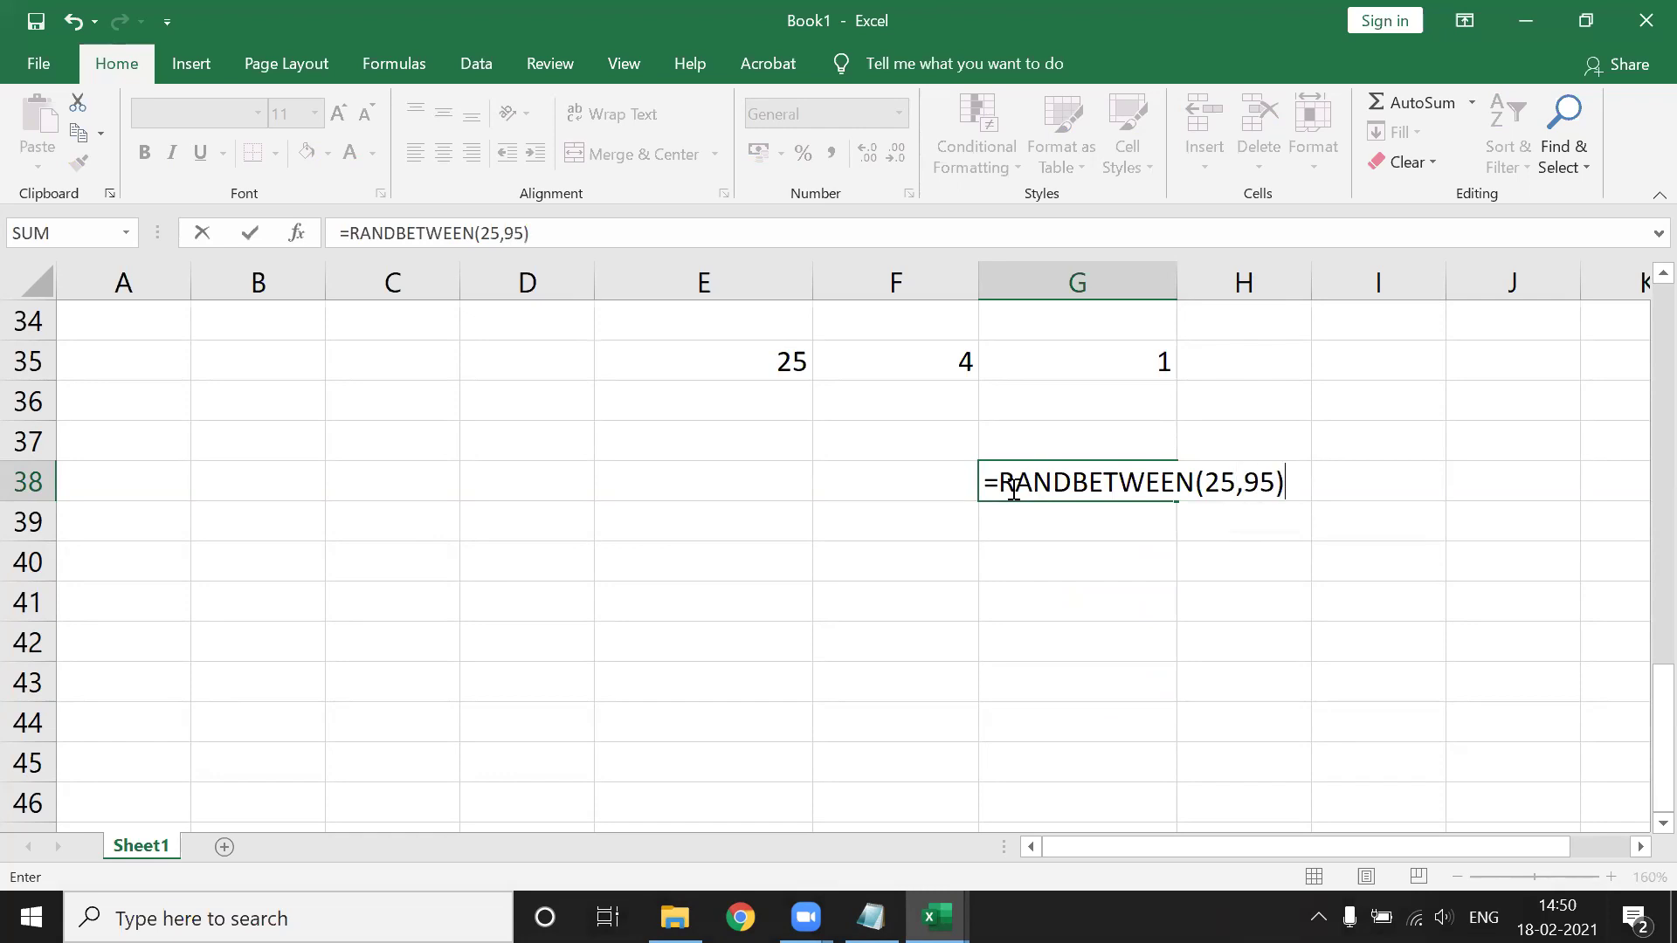
pyautogui.press('Return')
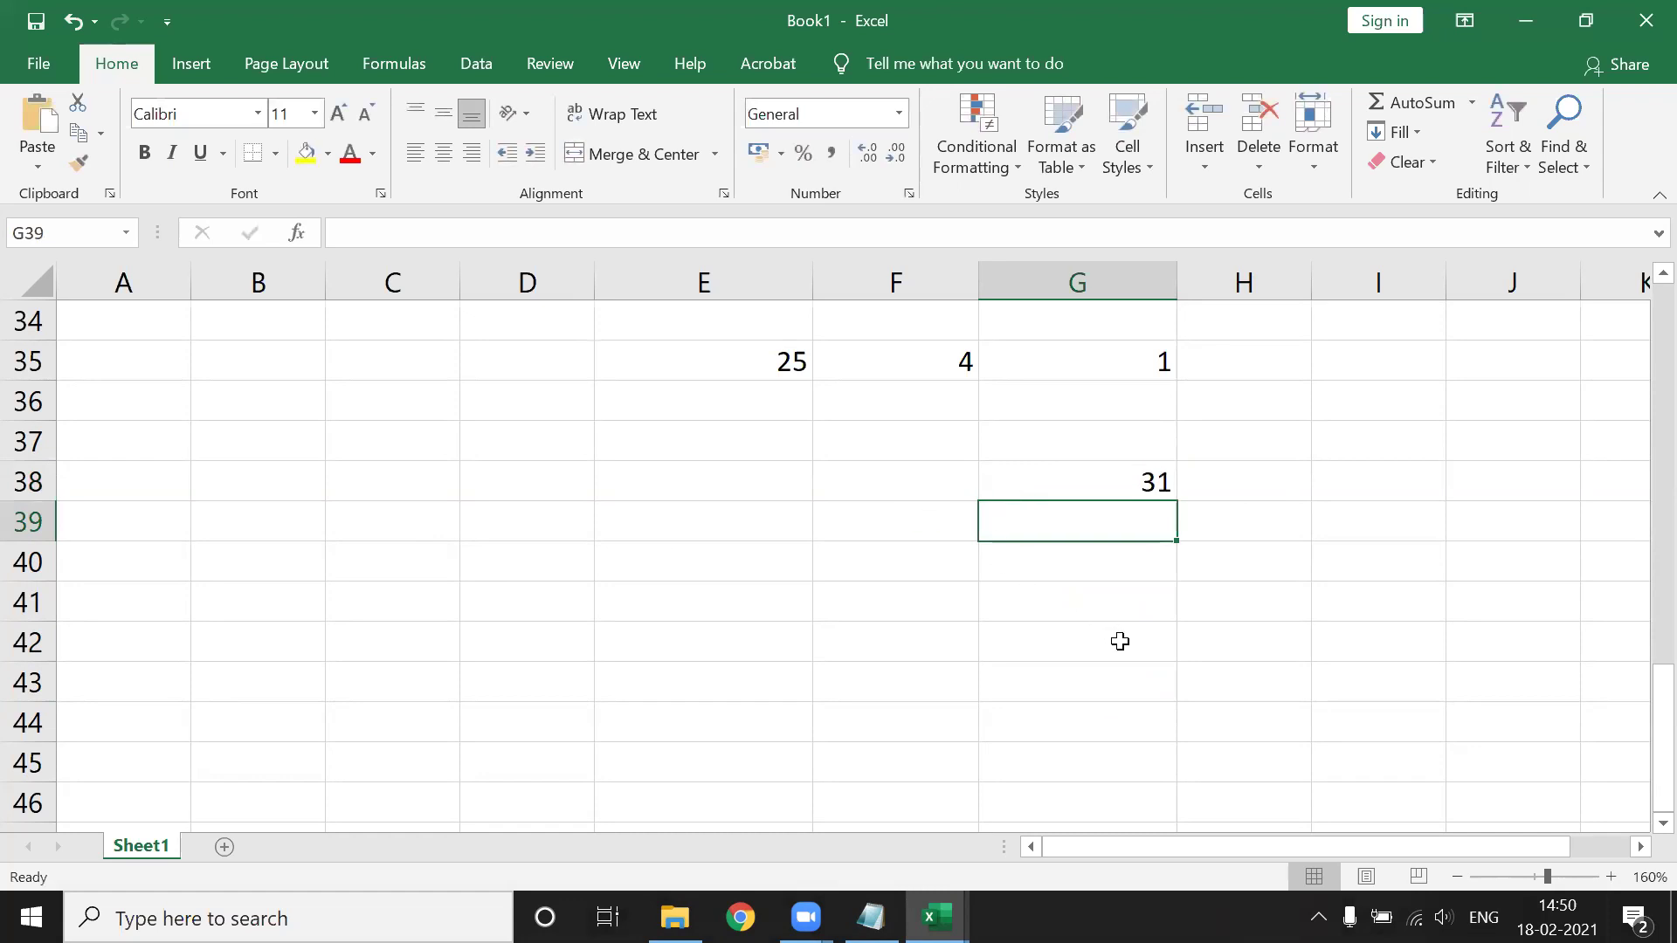
# Fill the RANDBETWEEN formula across C38:I45 and begin editing G38's formula.
pyautogui.click(1130, 472)
pyautogui.moveTo(1176, 502)
pyautogui.mouseDown()
pyautogui.moveTo(1137, 767)
pyautogui.moveTo(1440, 760)
pyautogui.mouseUp()
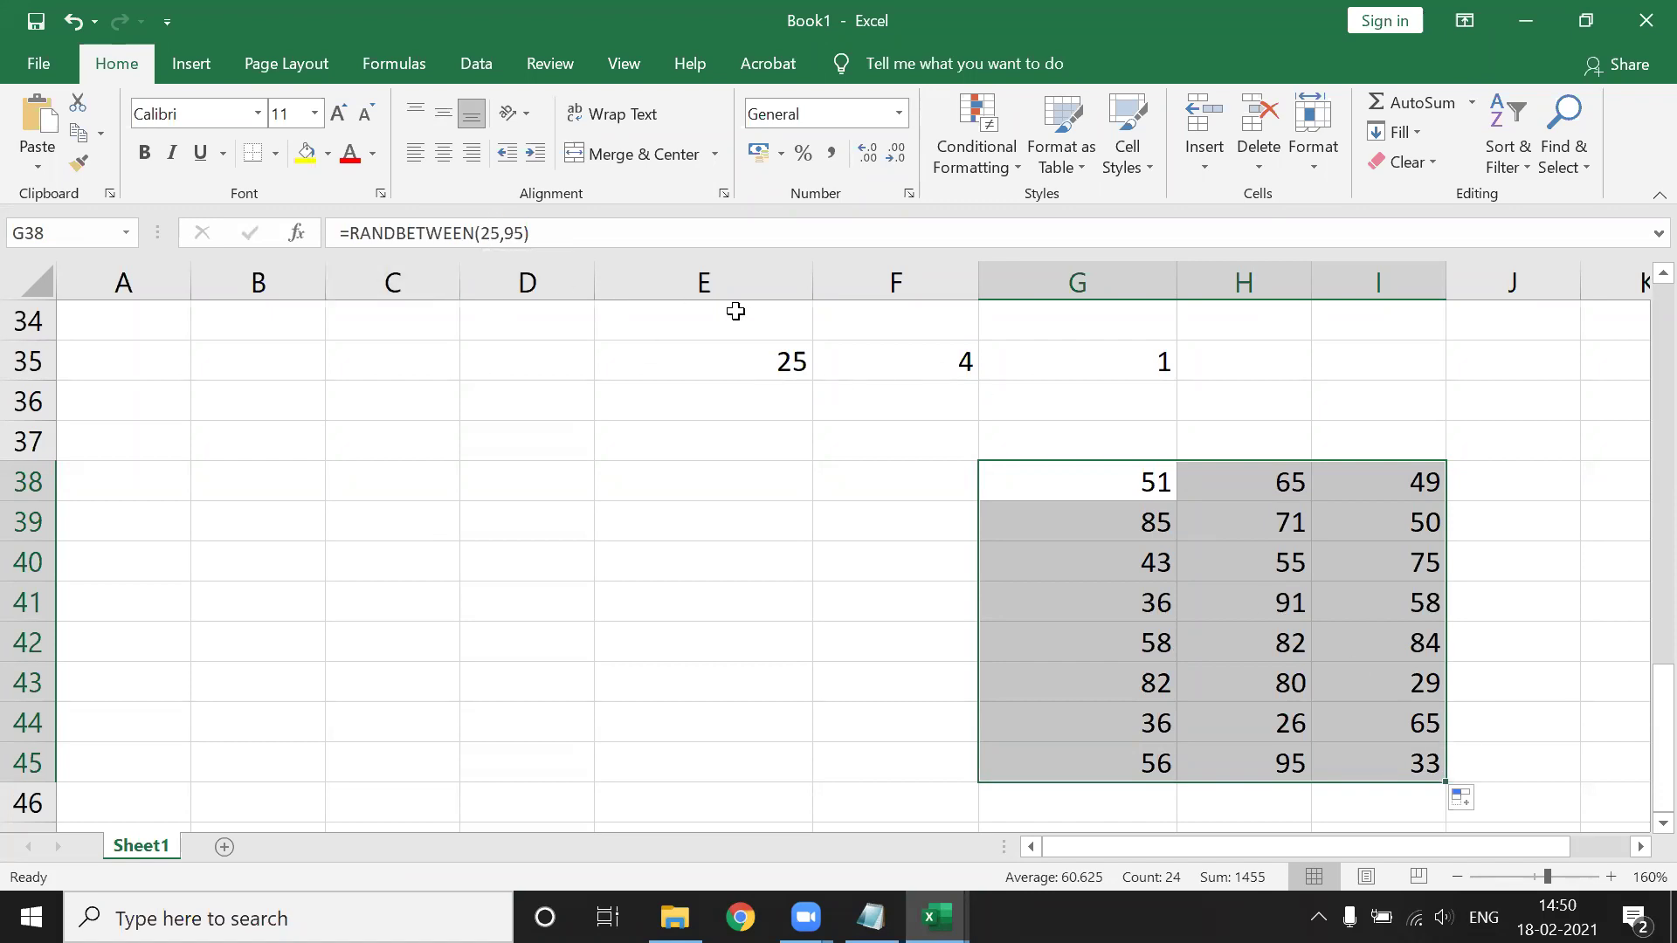
pyautogui.moveTo(1447, 783); pyautogui.dragTo(285, 606)
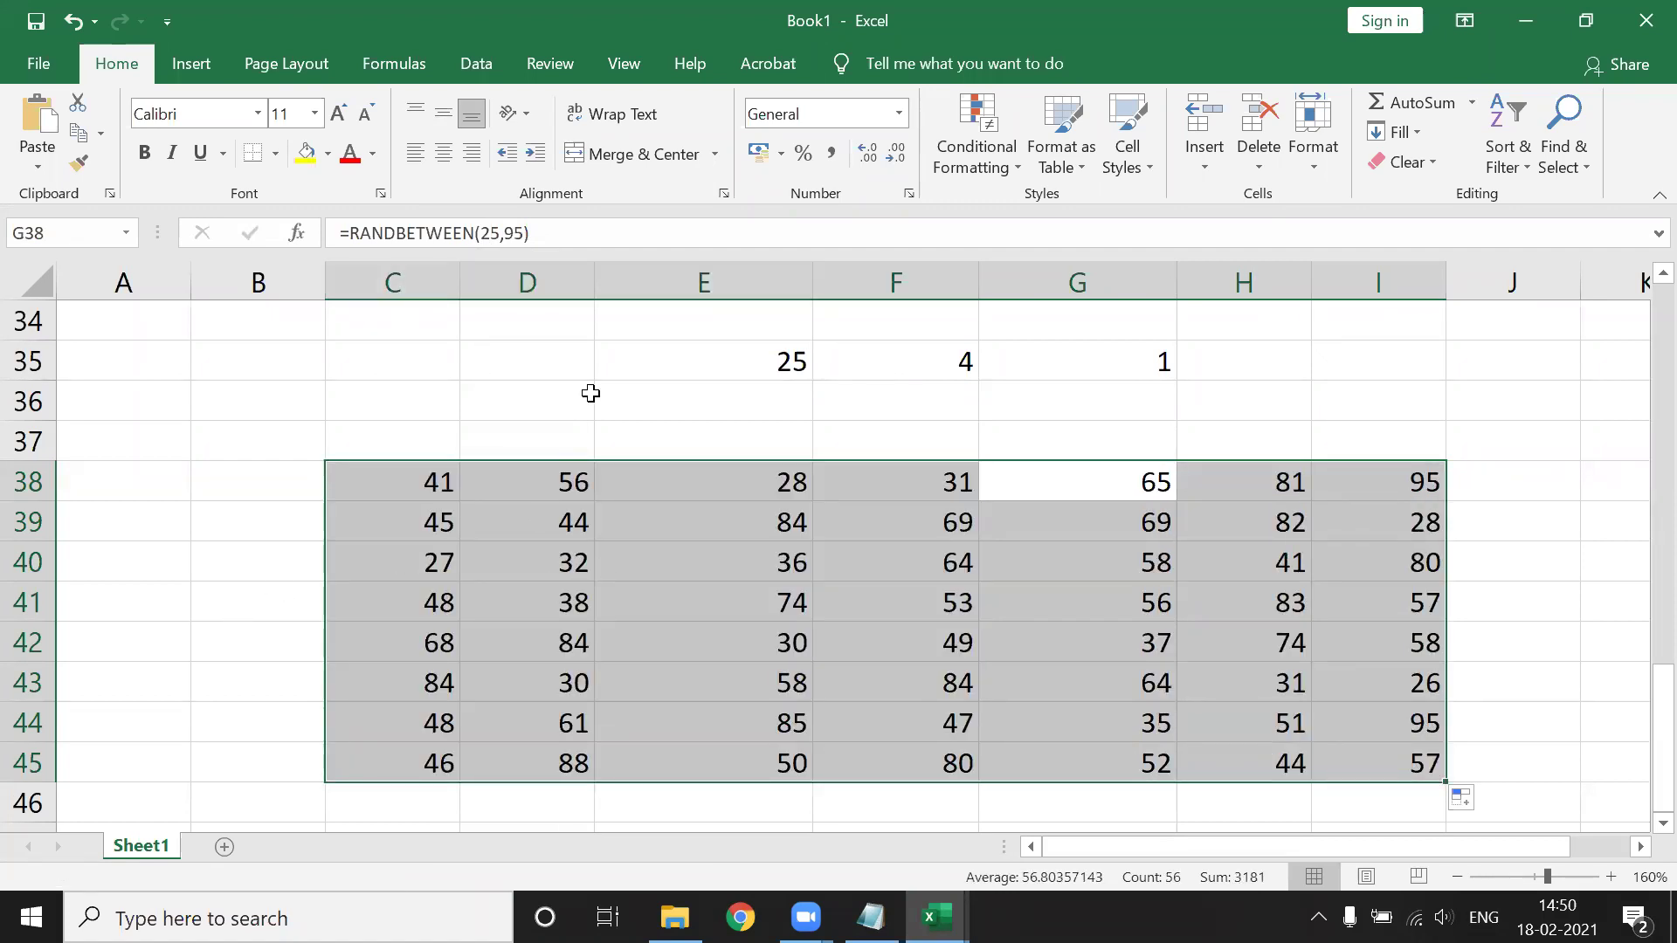
pyautogui.click(493, 229)
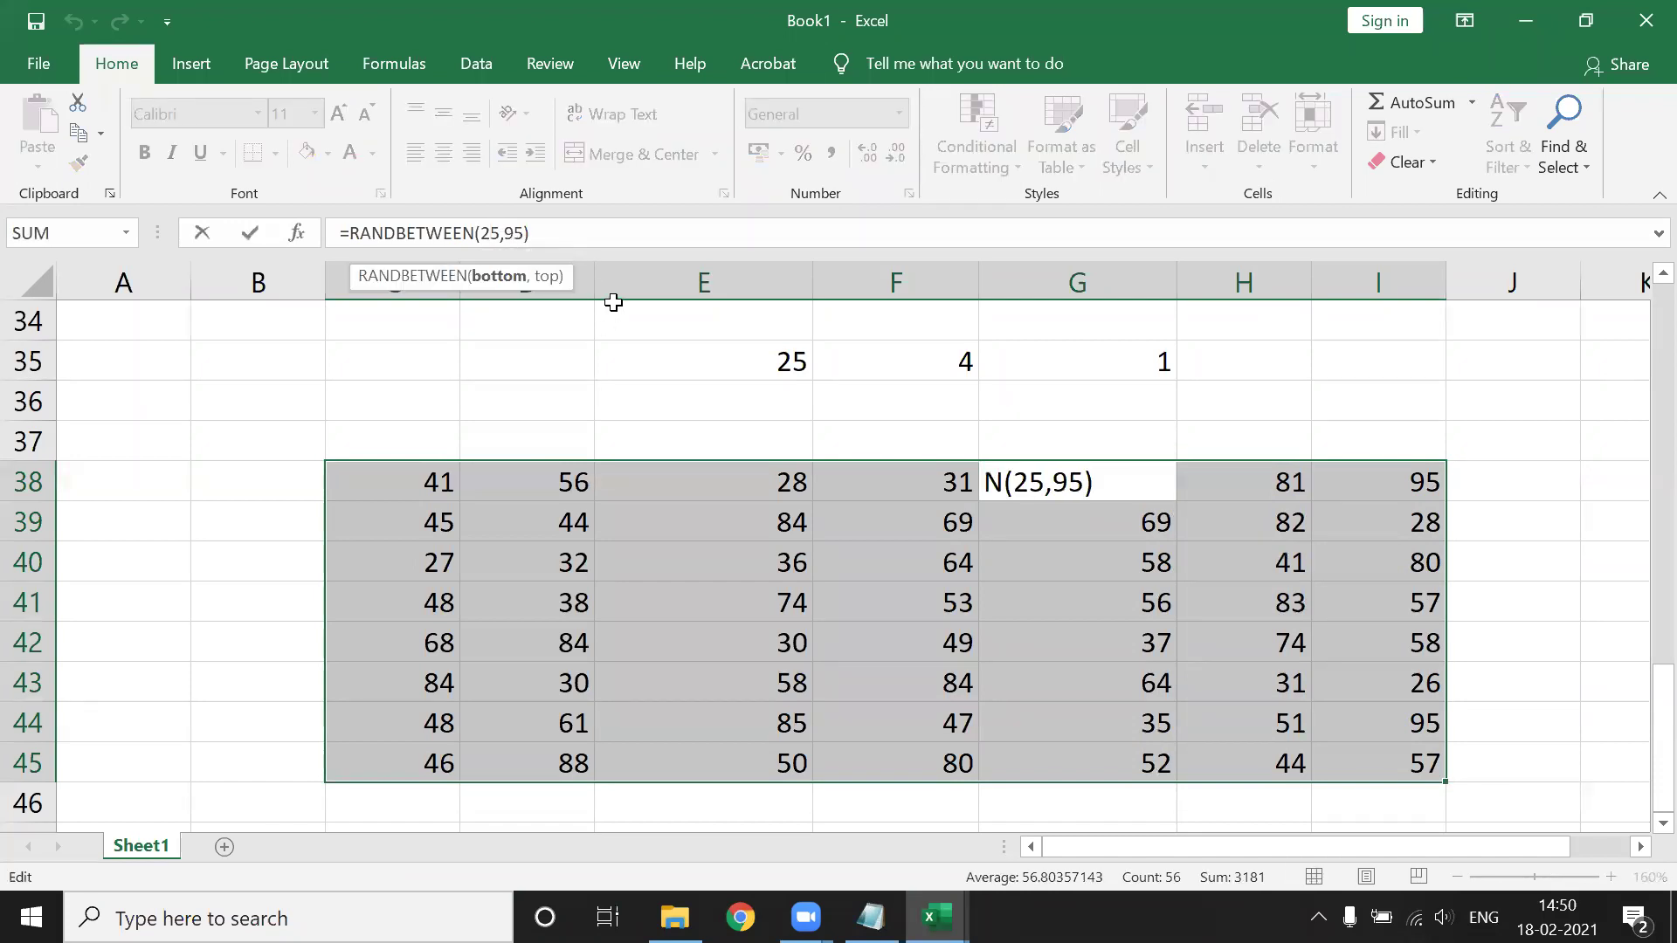
# Change G38 to =RANDBETWEEN(5,9), refill C38:I45 with it, and switch to Notepad.
pyautogui.press('BackSpace')
pyautogui.click(514, 234)
pyautogui.press('Return')
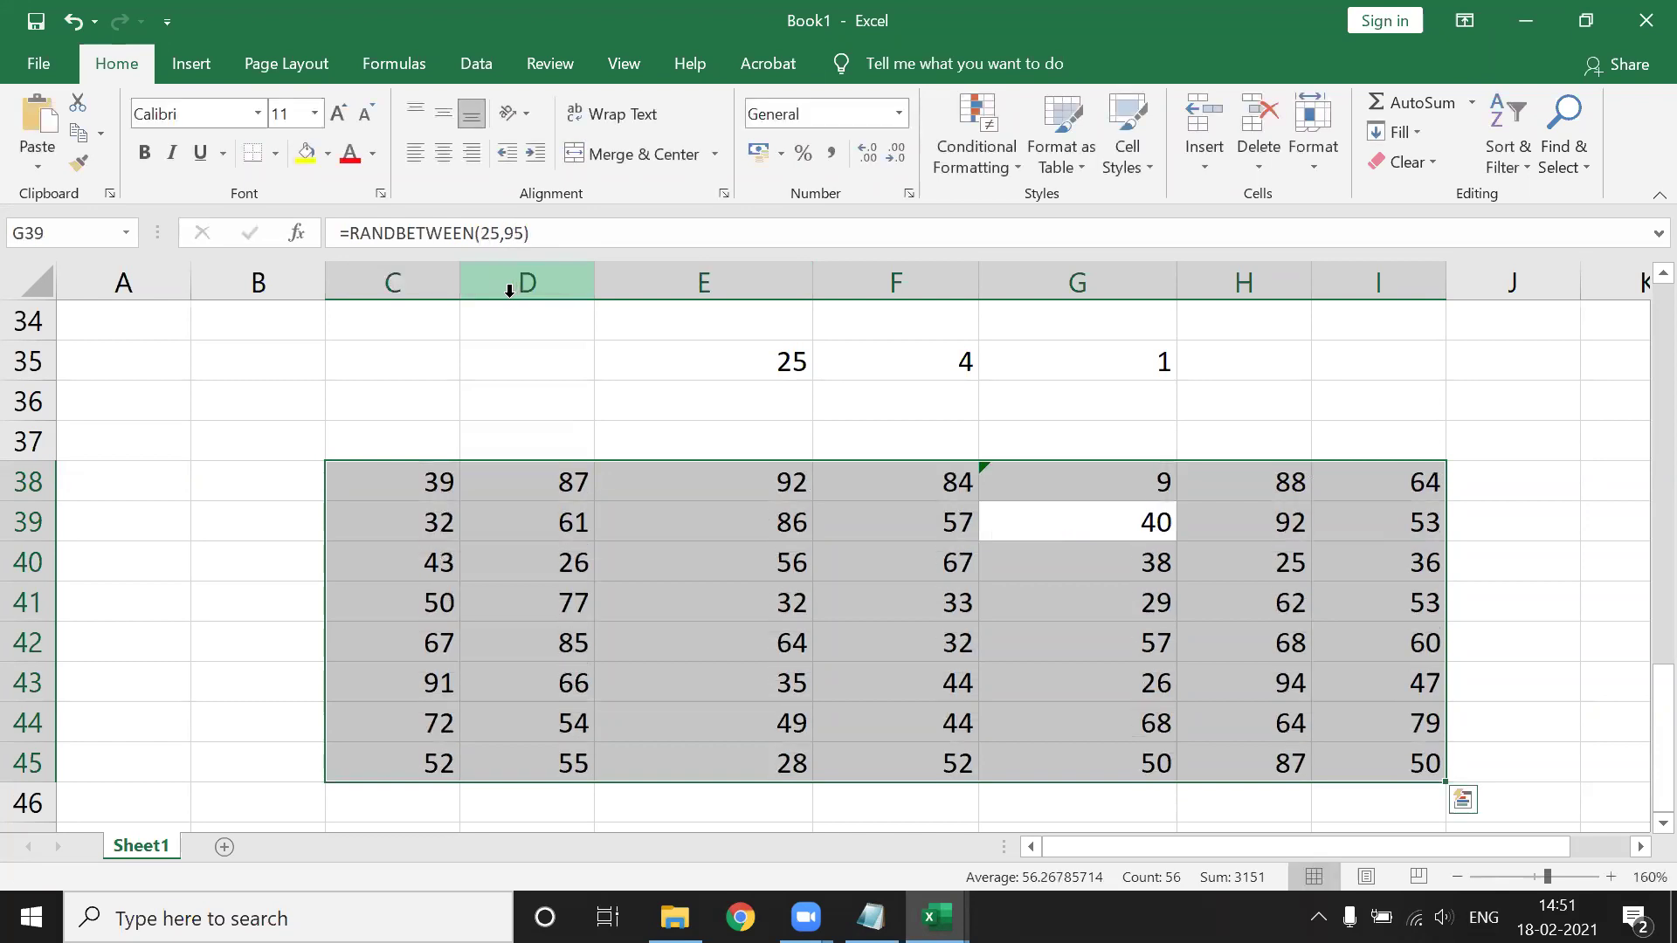
pyautogui.click(1147, 473)
pyautogui.moveTo(1176, 501)
pyautogui.mouseDown()
pyautogui.moveTo(1159, 764)
pyautogui.moveTo(1423, 768)
pyautogui.moveTo(344, 722)
pyautogui.mouseUp()
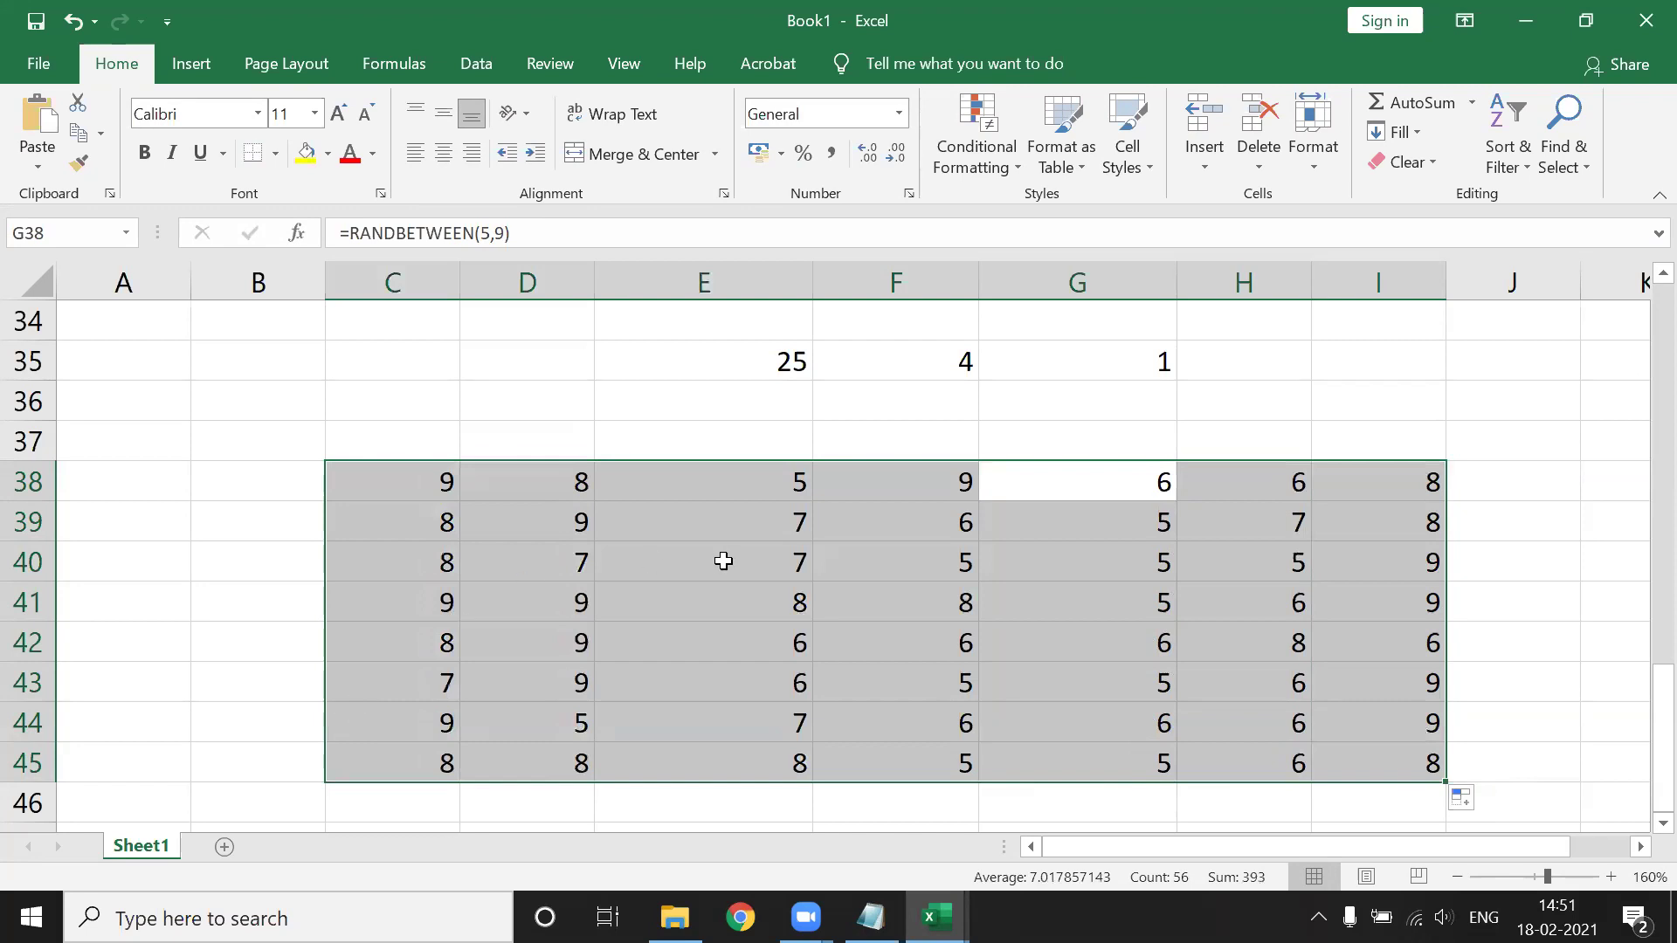
pyautogui.click(721, 561)
pyautogui.moveTo(432, 476); pyautogui.dragTo(1402, 790)
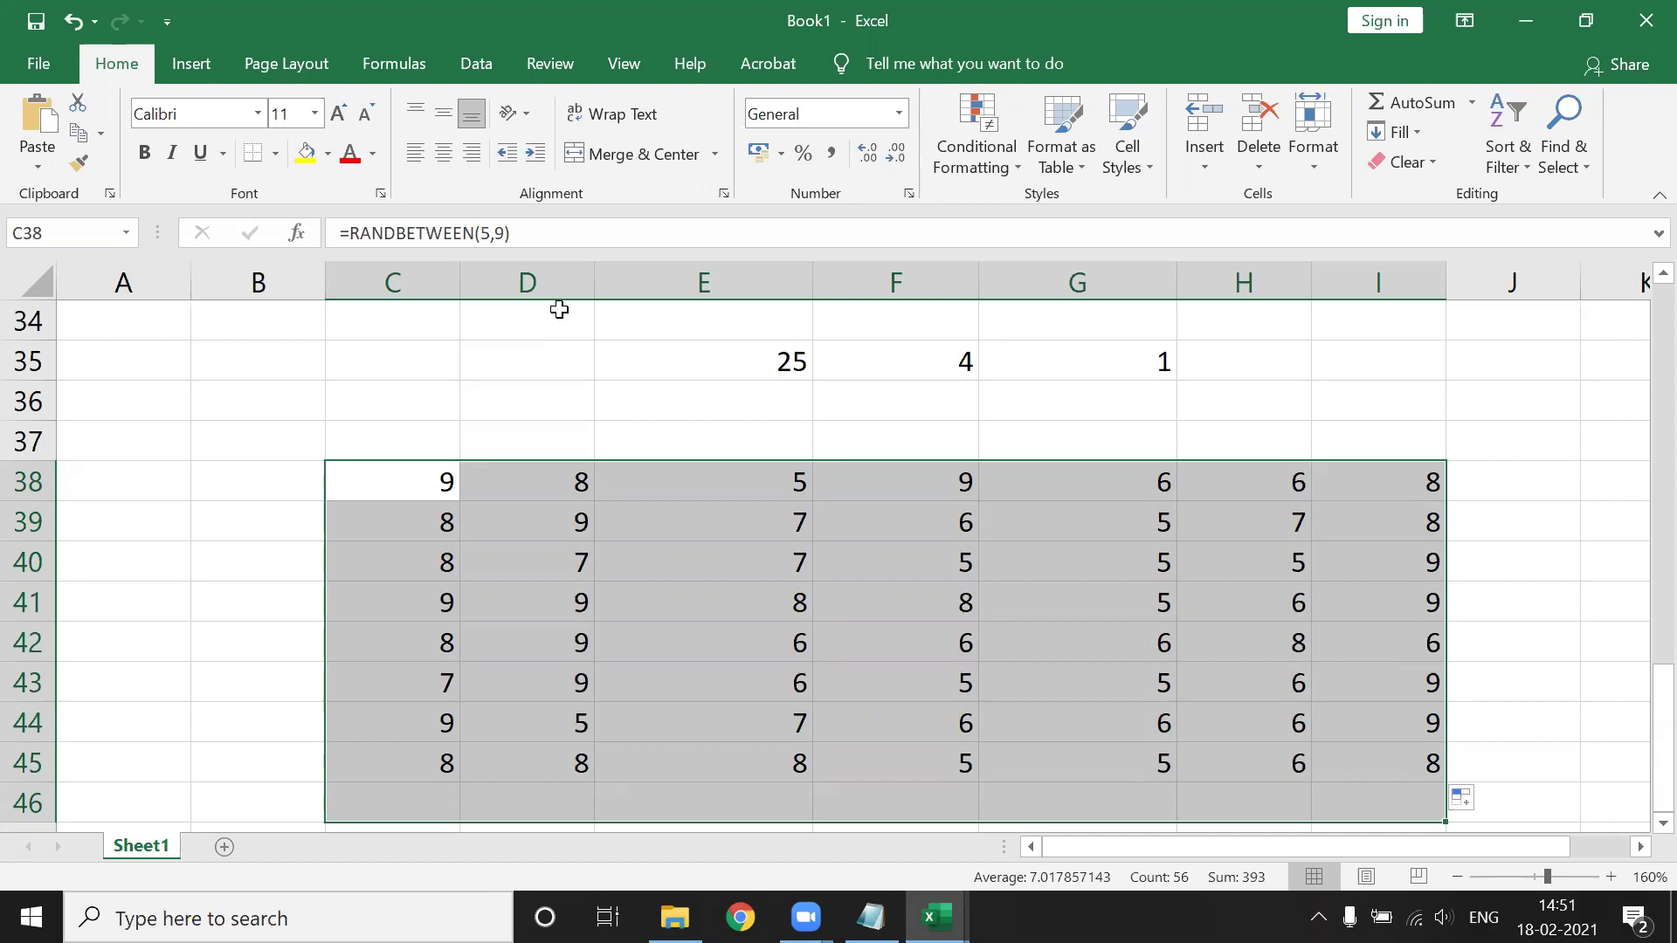
pyautogui.click(870, 916)
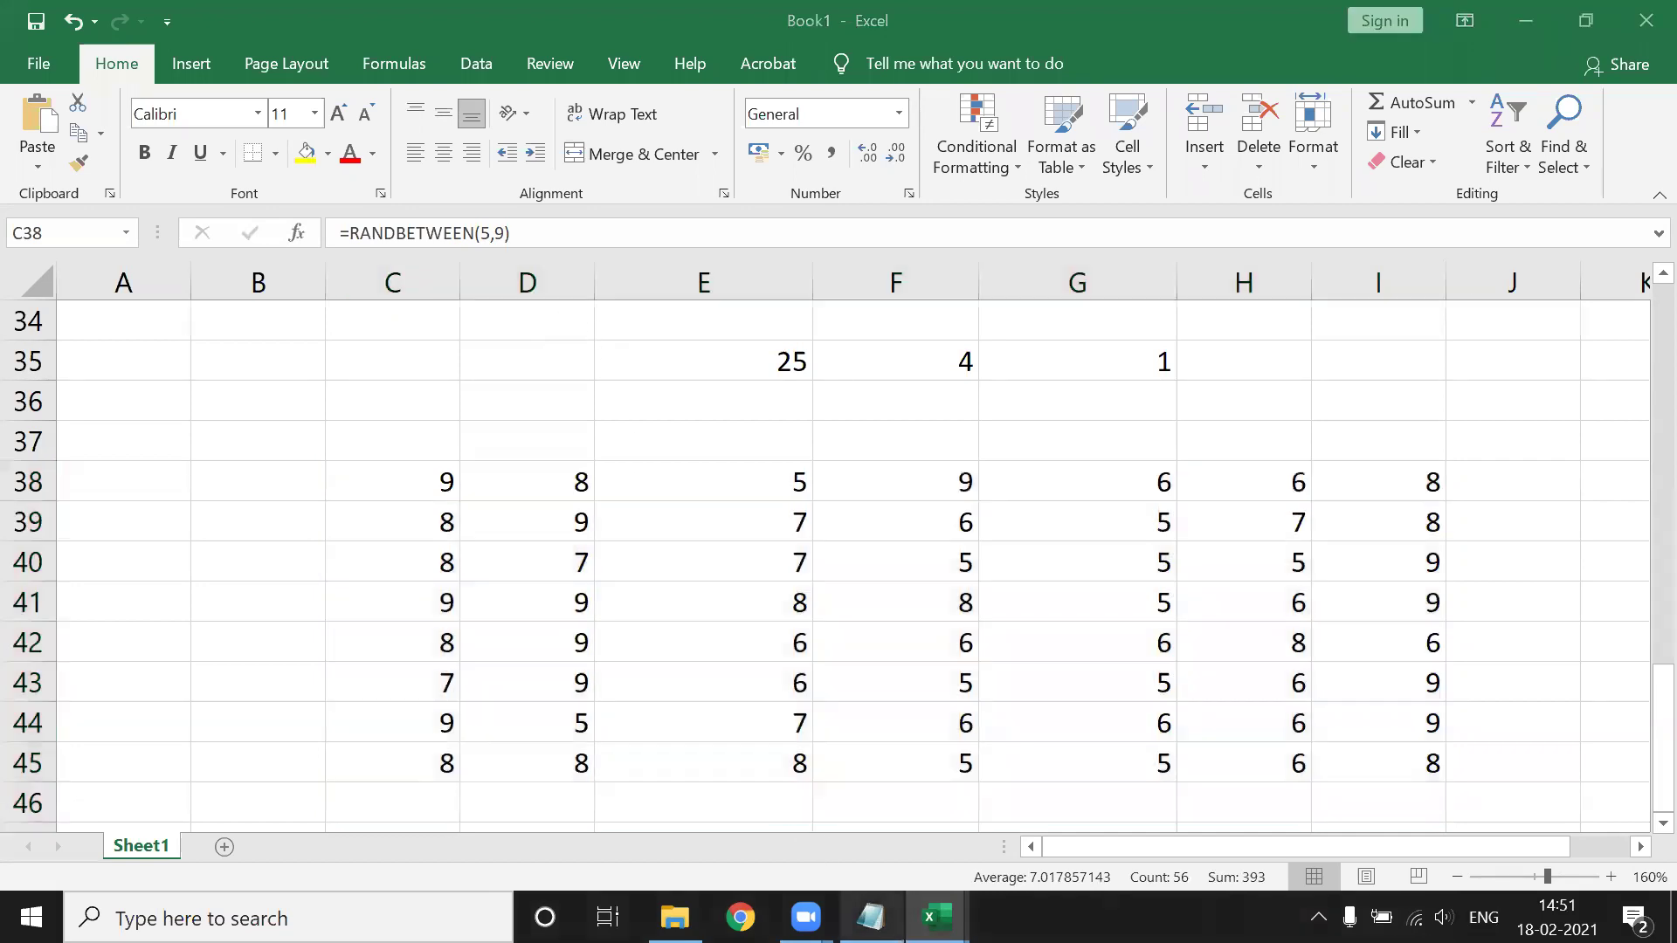
# Highlight the sum-to-rand function list in Notepad, then bring Excel's Book1 back to the front.
pyautogui.scroll(1, 137, 260)
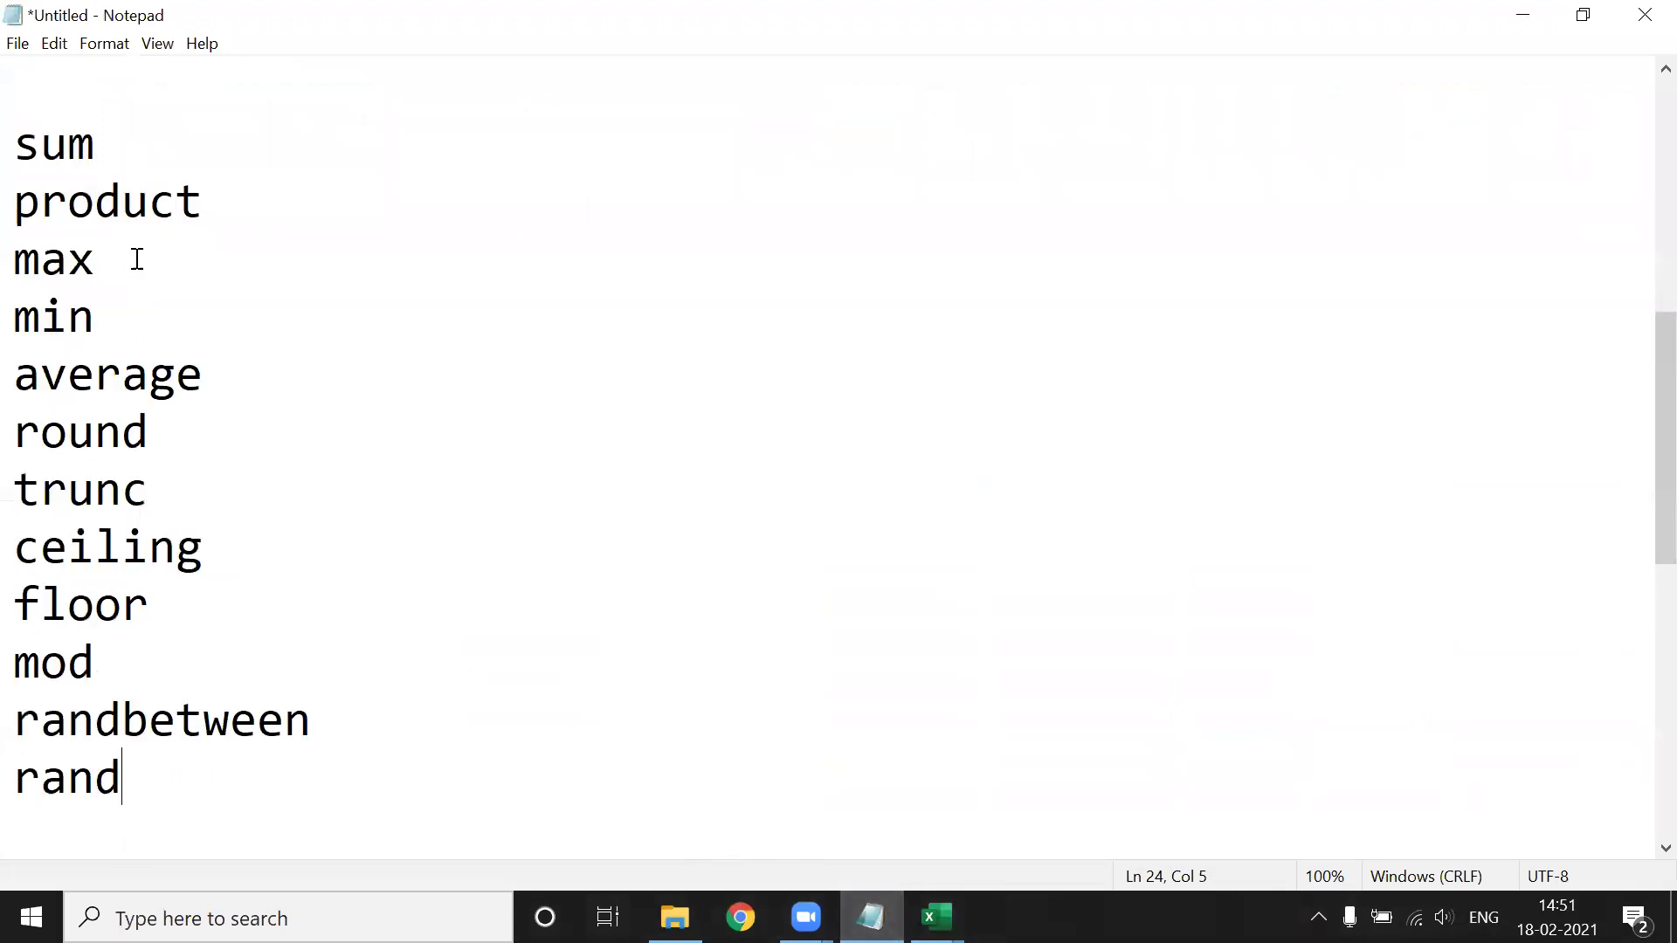
pyautogui.moveTo(12, 126)
pyautogui.mouseDown()
pyautogui.moveTo(15, 790)
pyautogui.moveTo(382, 43)
pyautogui.moveTo(165, 797)
pyautogui.moveTo(316, 267)
pyautogui.moveTo(386, 89)
pyautogui.mouseUp()
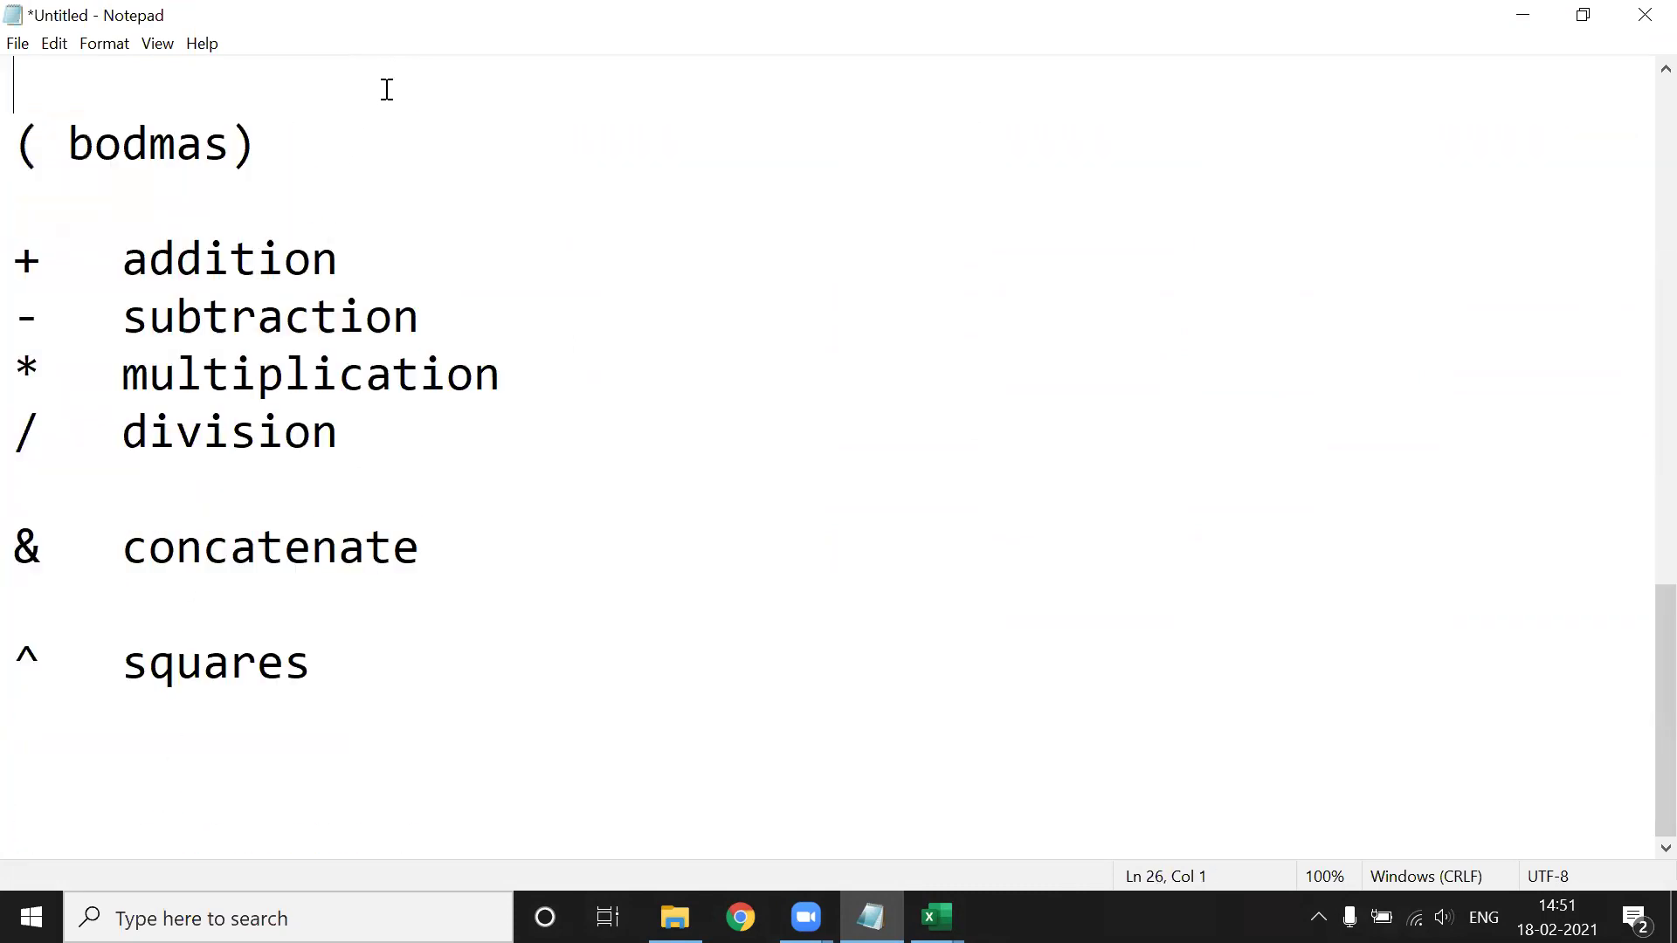
pyautogui.scroll(2, 352, 138)
pyautogui.scroll(4, 319, 206)
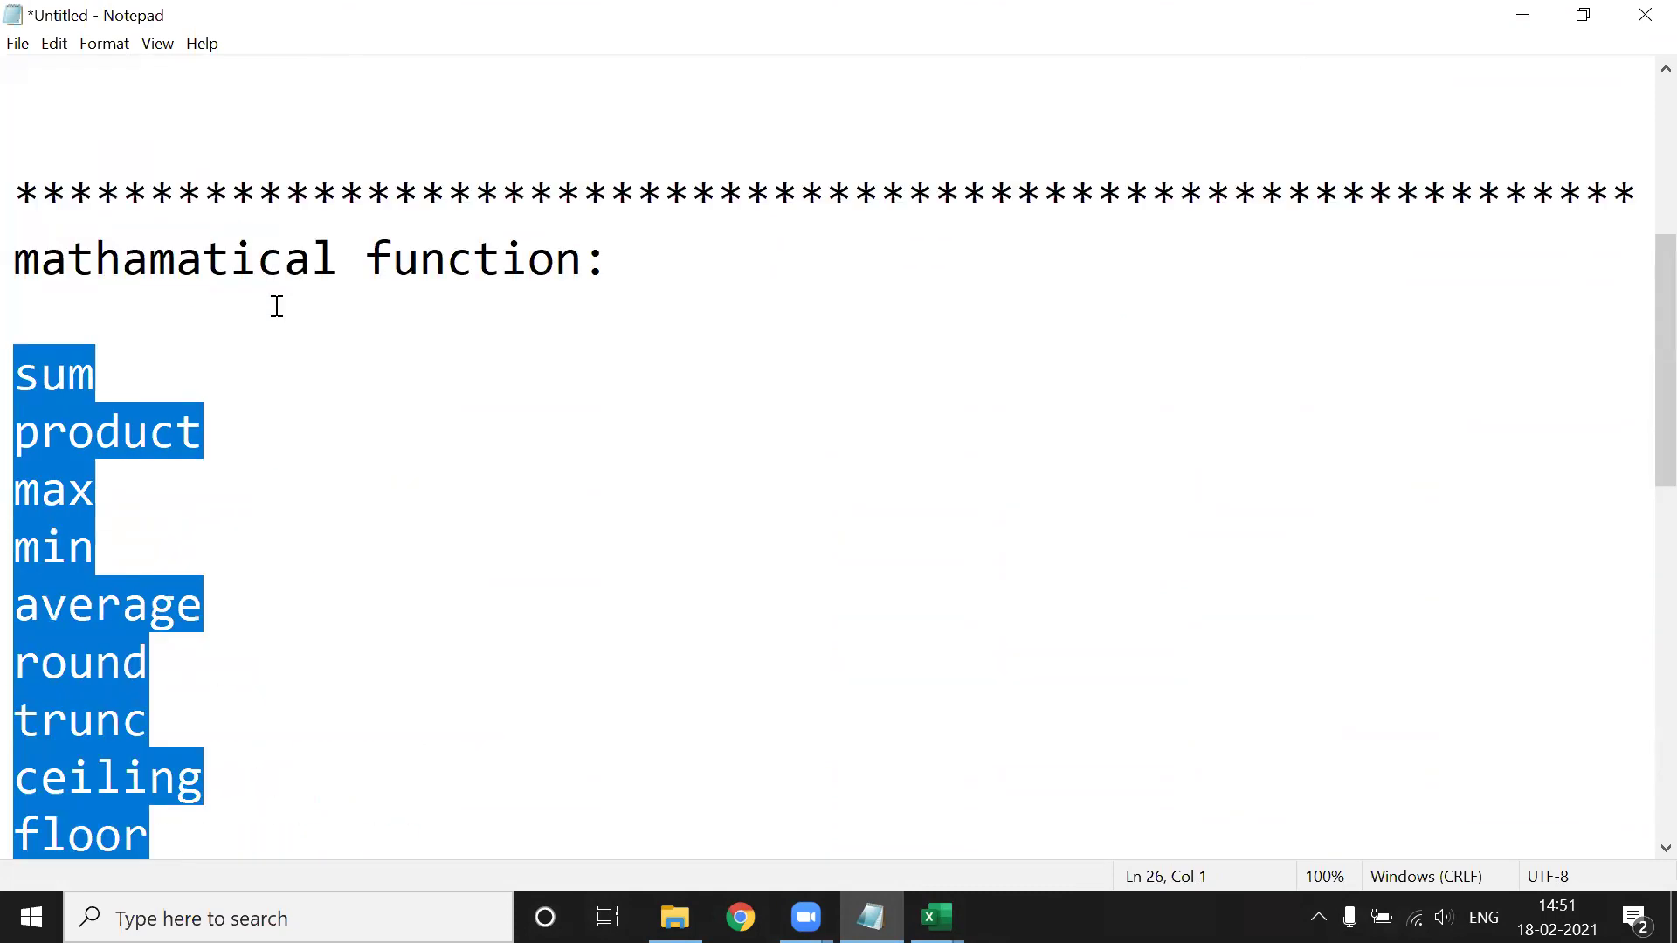
pyautogui.scroll(-1, 262, 431)
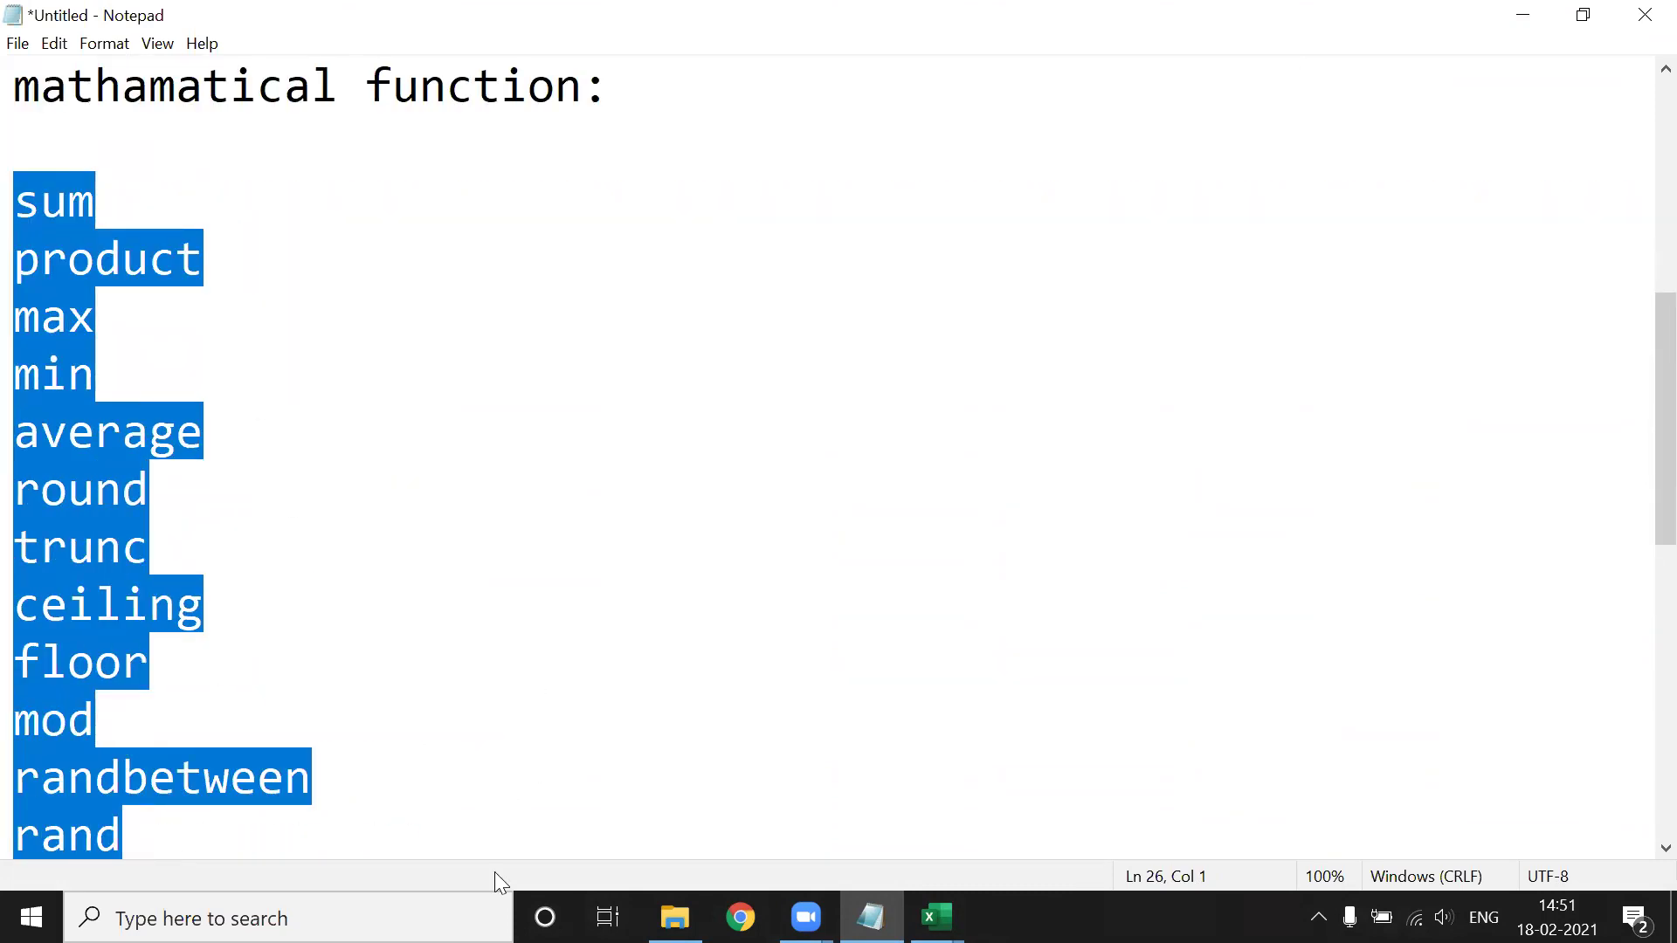
pyautogui.click(936, 917)
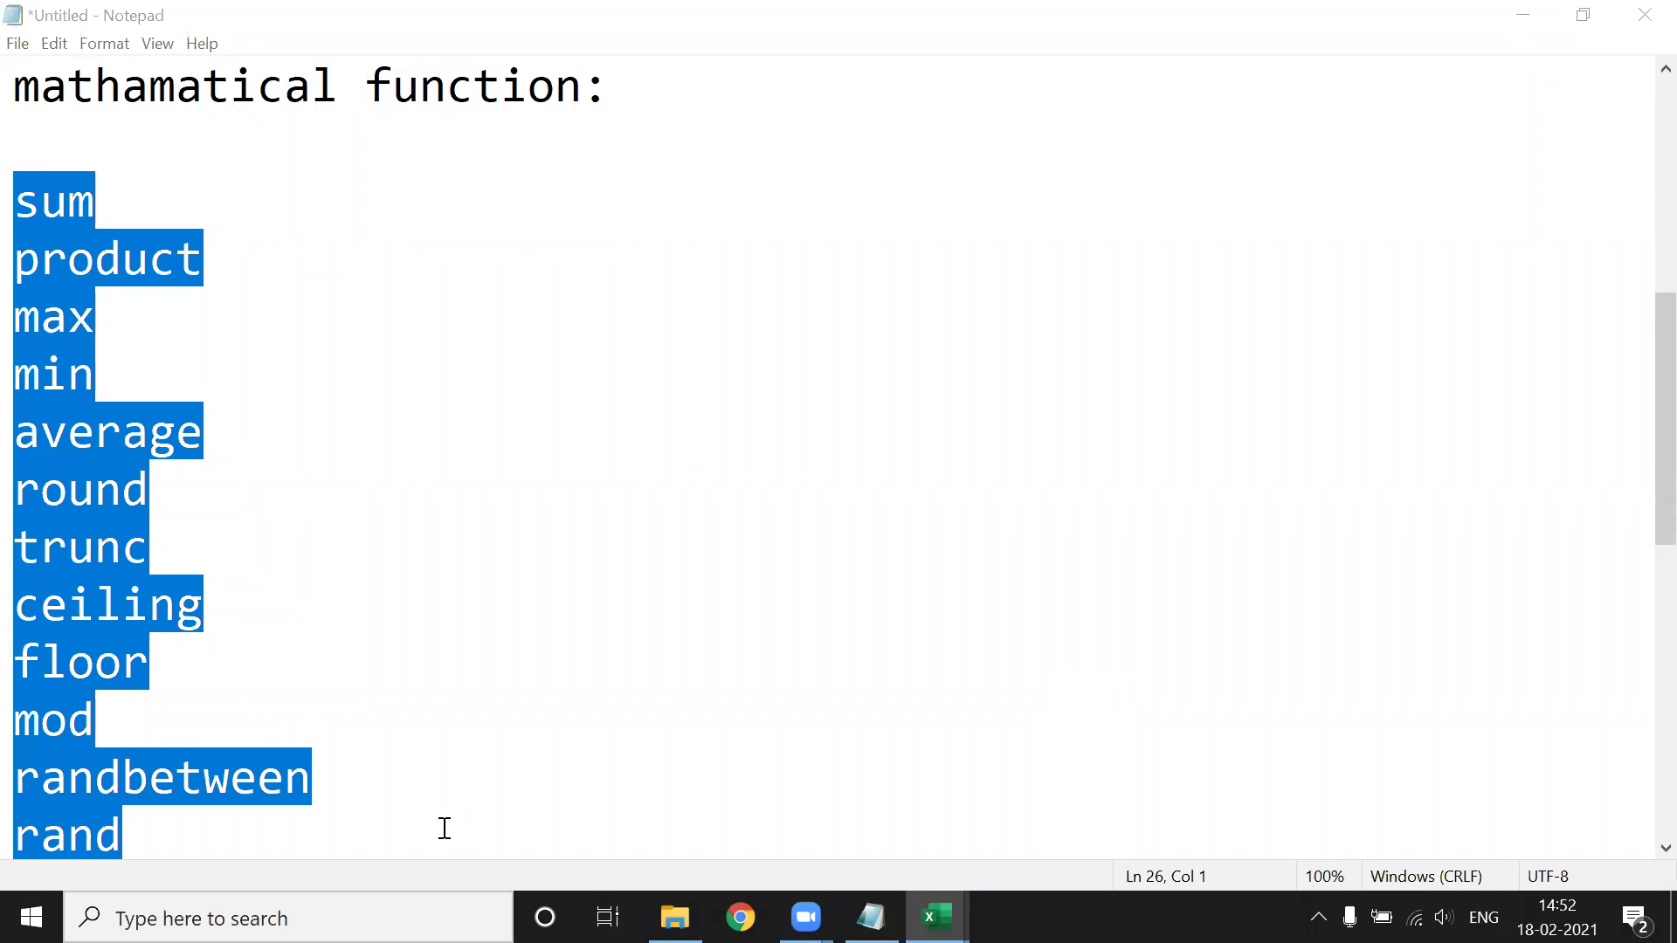
pyautogui.click(1522, 15)
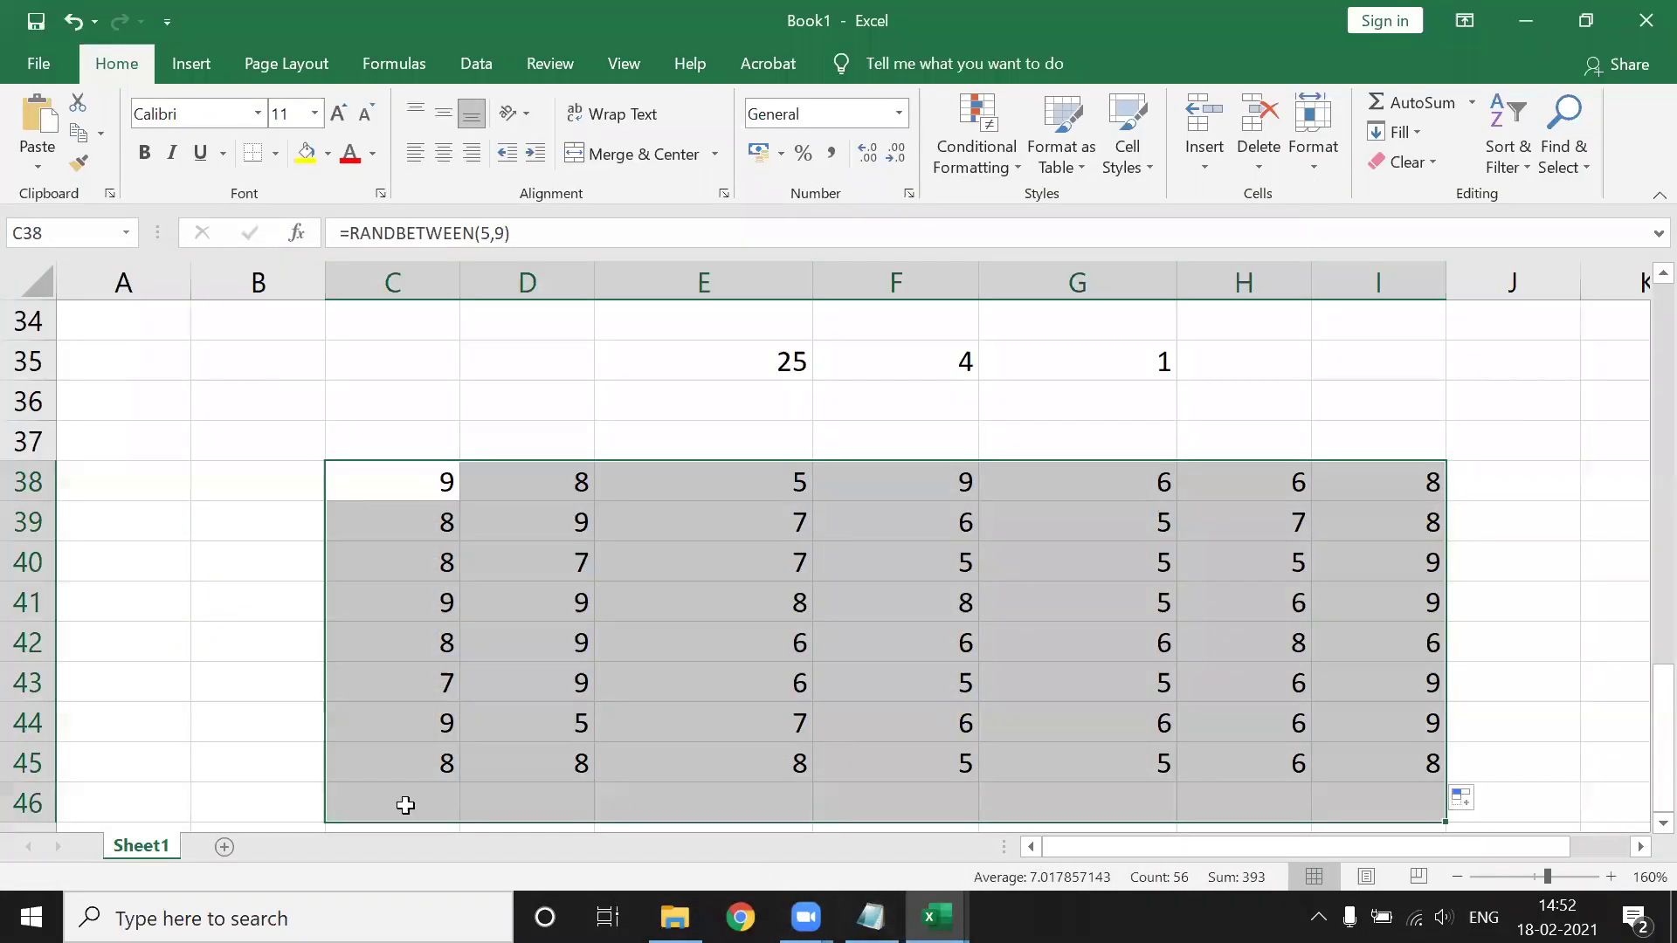
# Bring the STU PRACTICAL workbook forward, then minimize it to reveal the guna folder.
pyautogui.click(1530, 18)
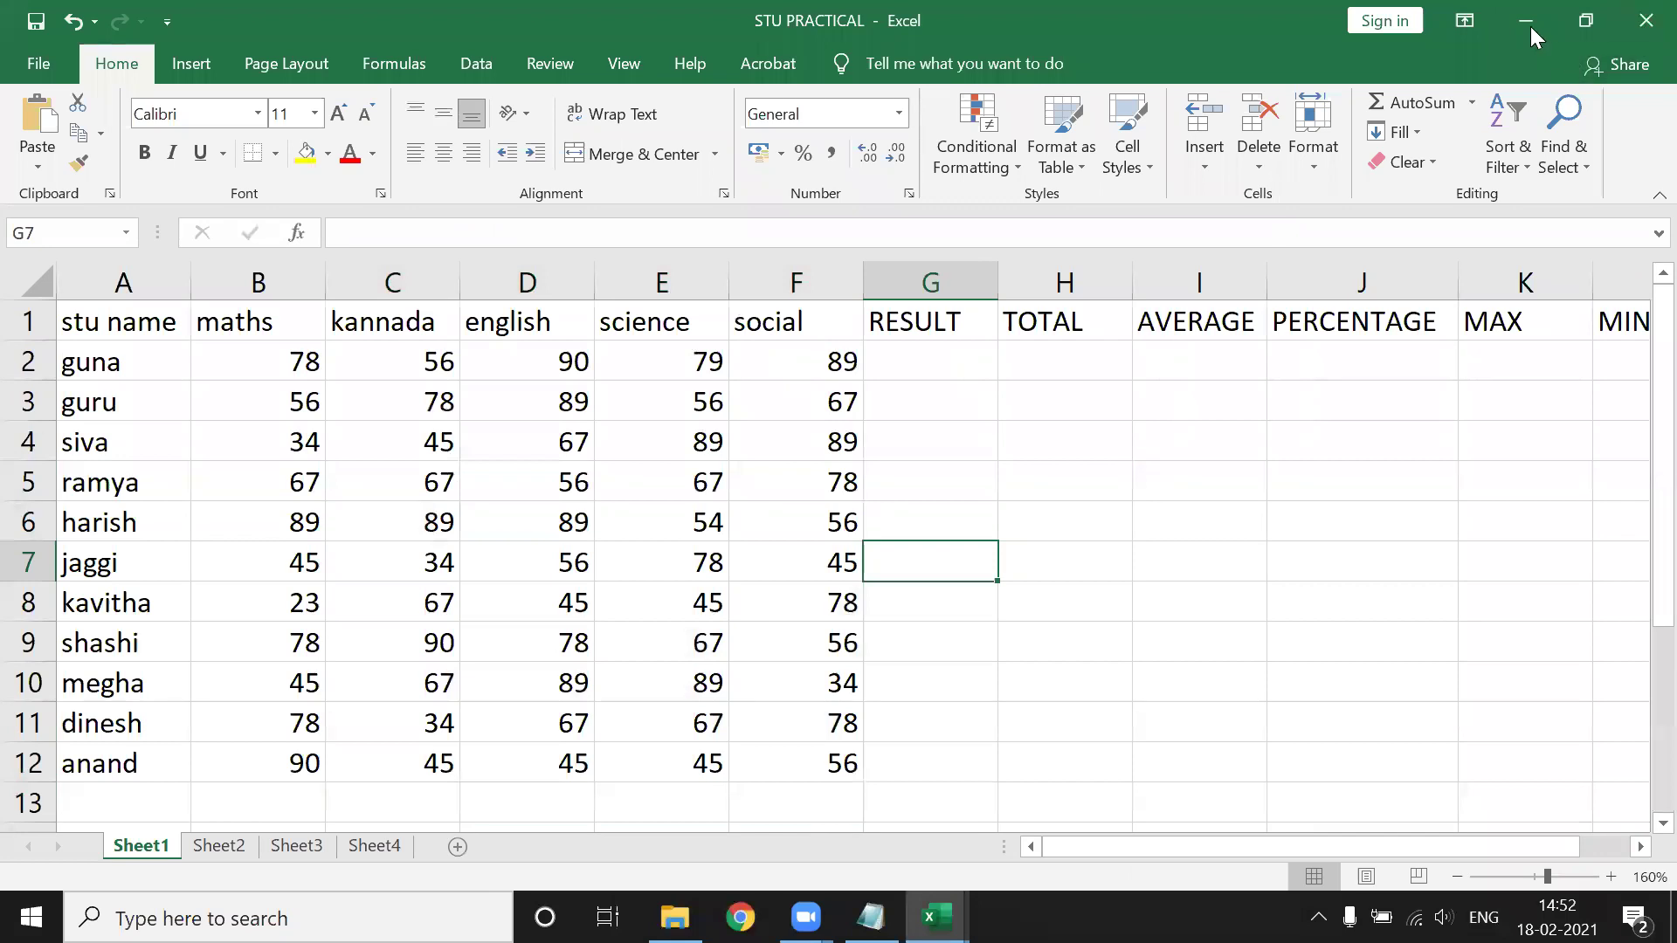
pyautogui.click(1527, 23)
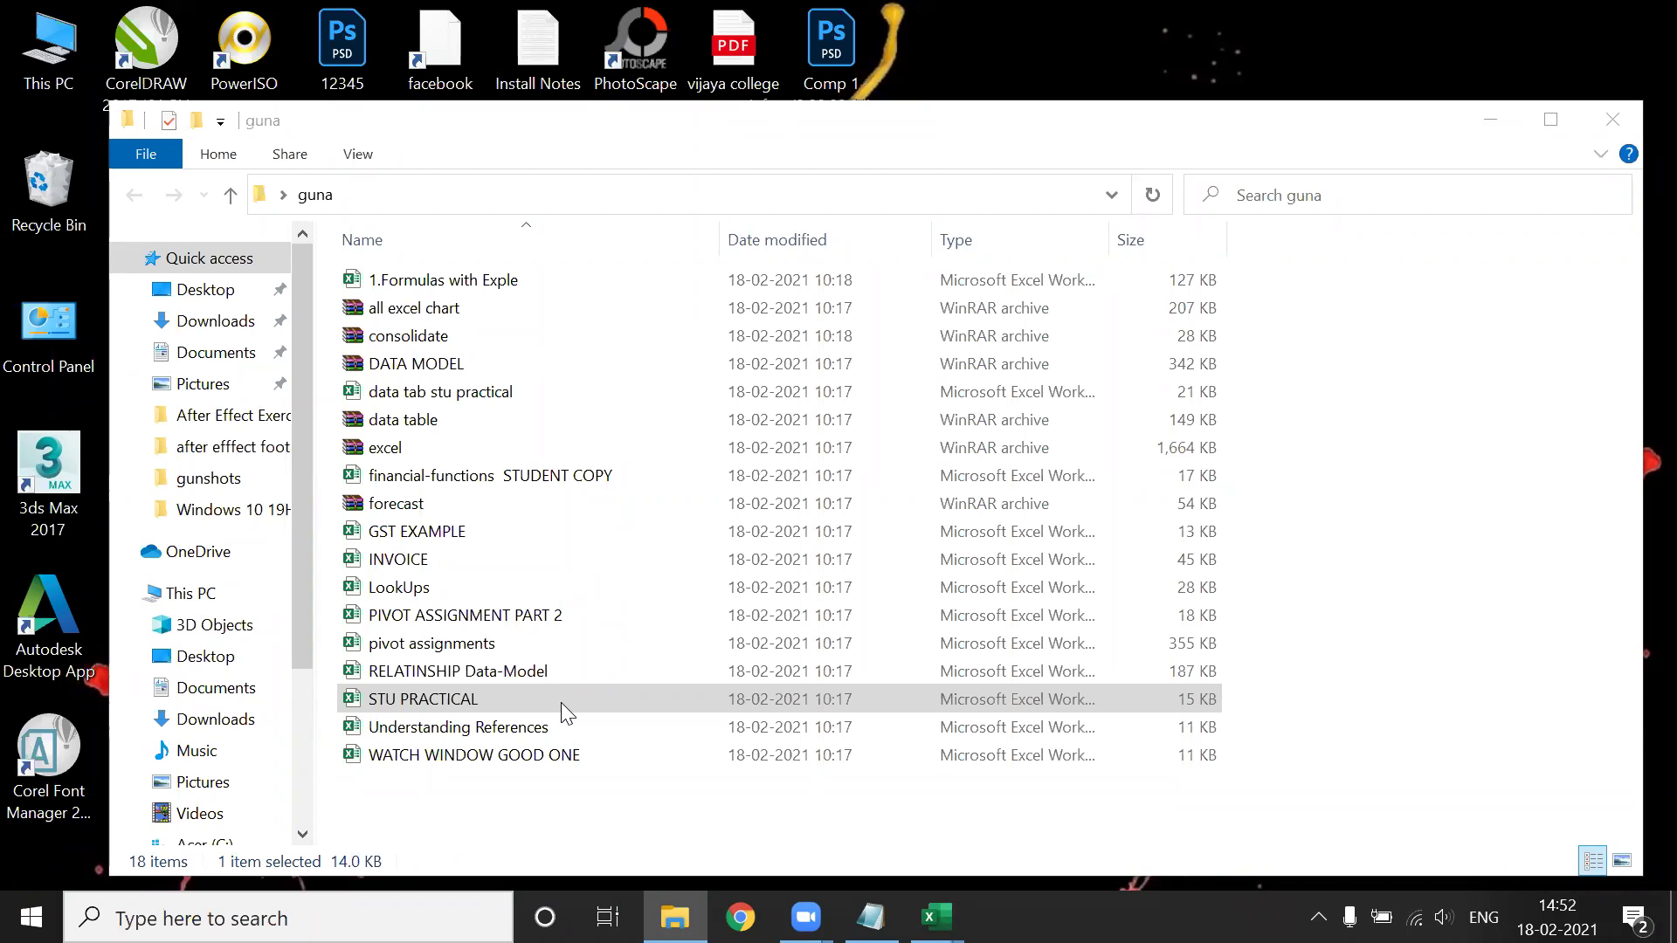
# Copy the STU PRACTICAL workbook from the guna folder and paste it onto the desktop.
pyautogui.click(786, 702)
pyautogui.rightClick(648, 694)
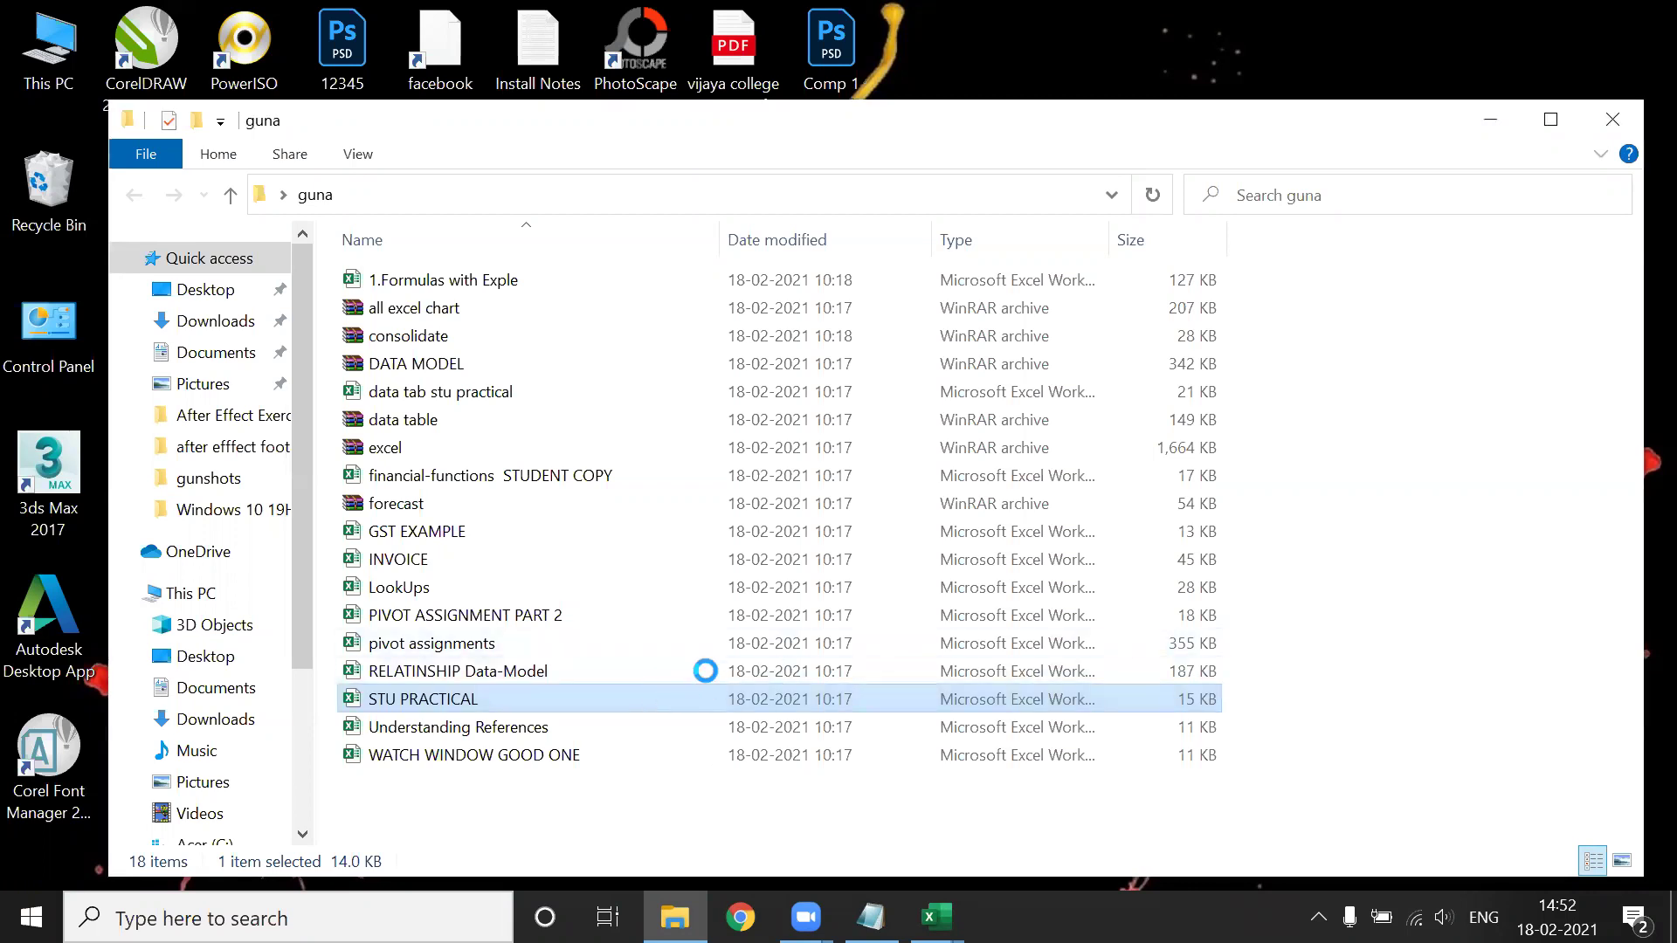
pyautogui.click(709, 738)
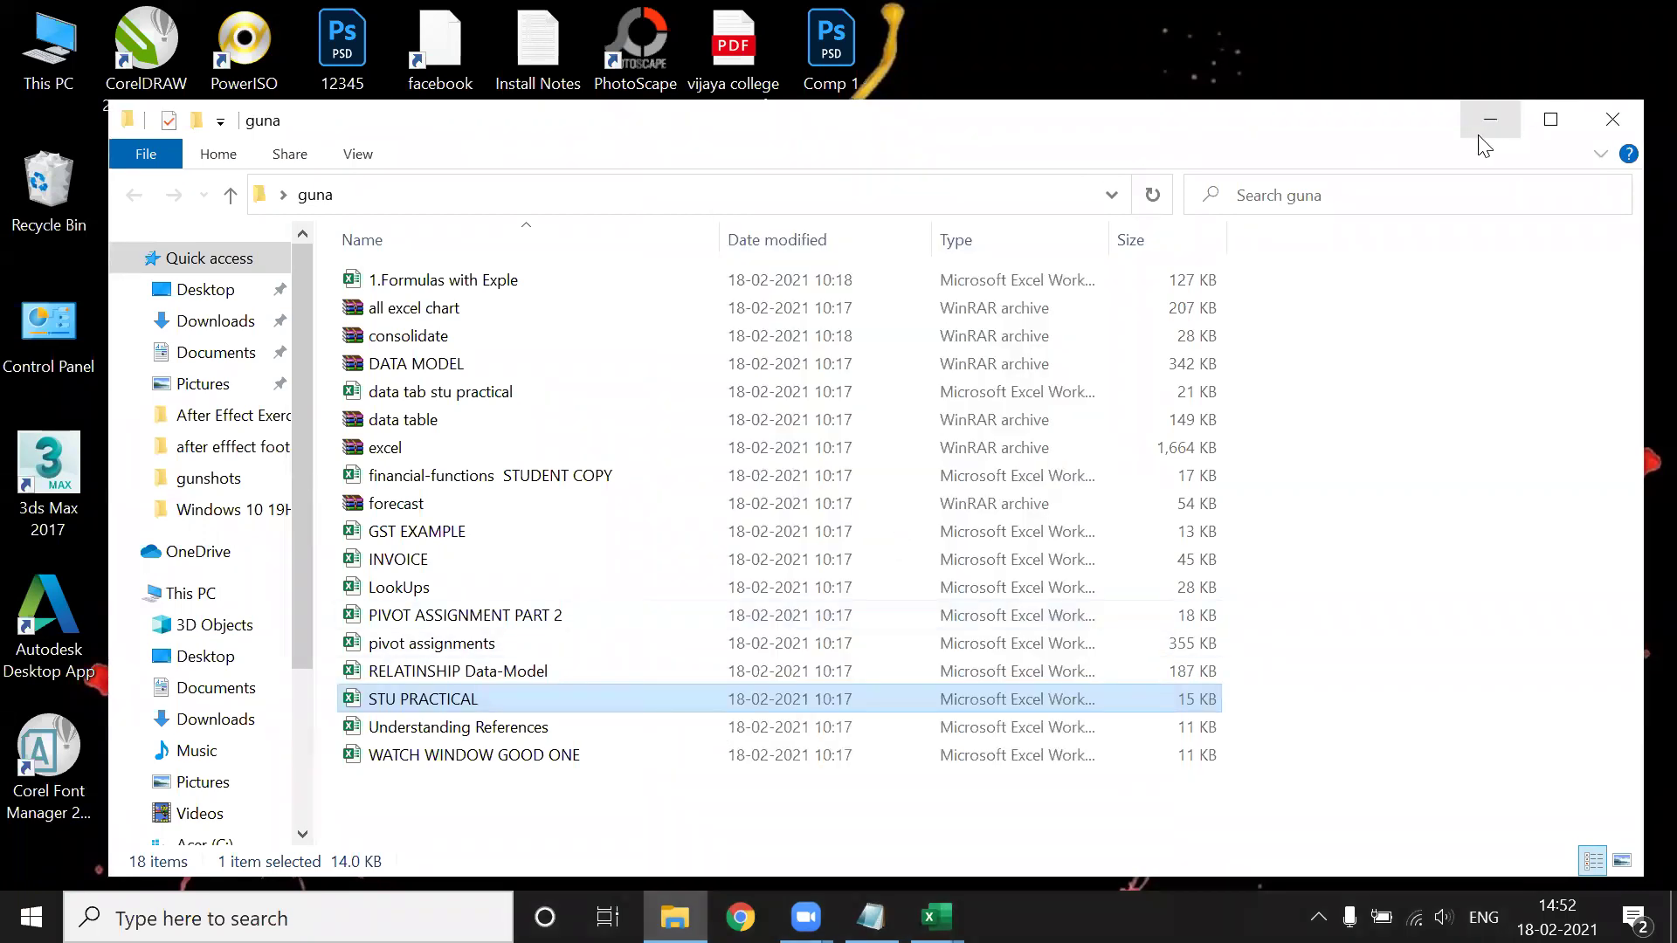
pyautogui.click(1489, 120)
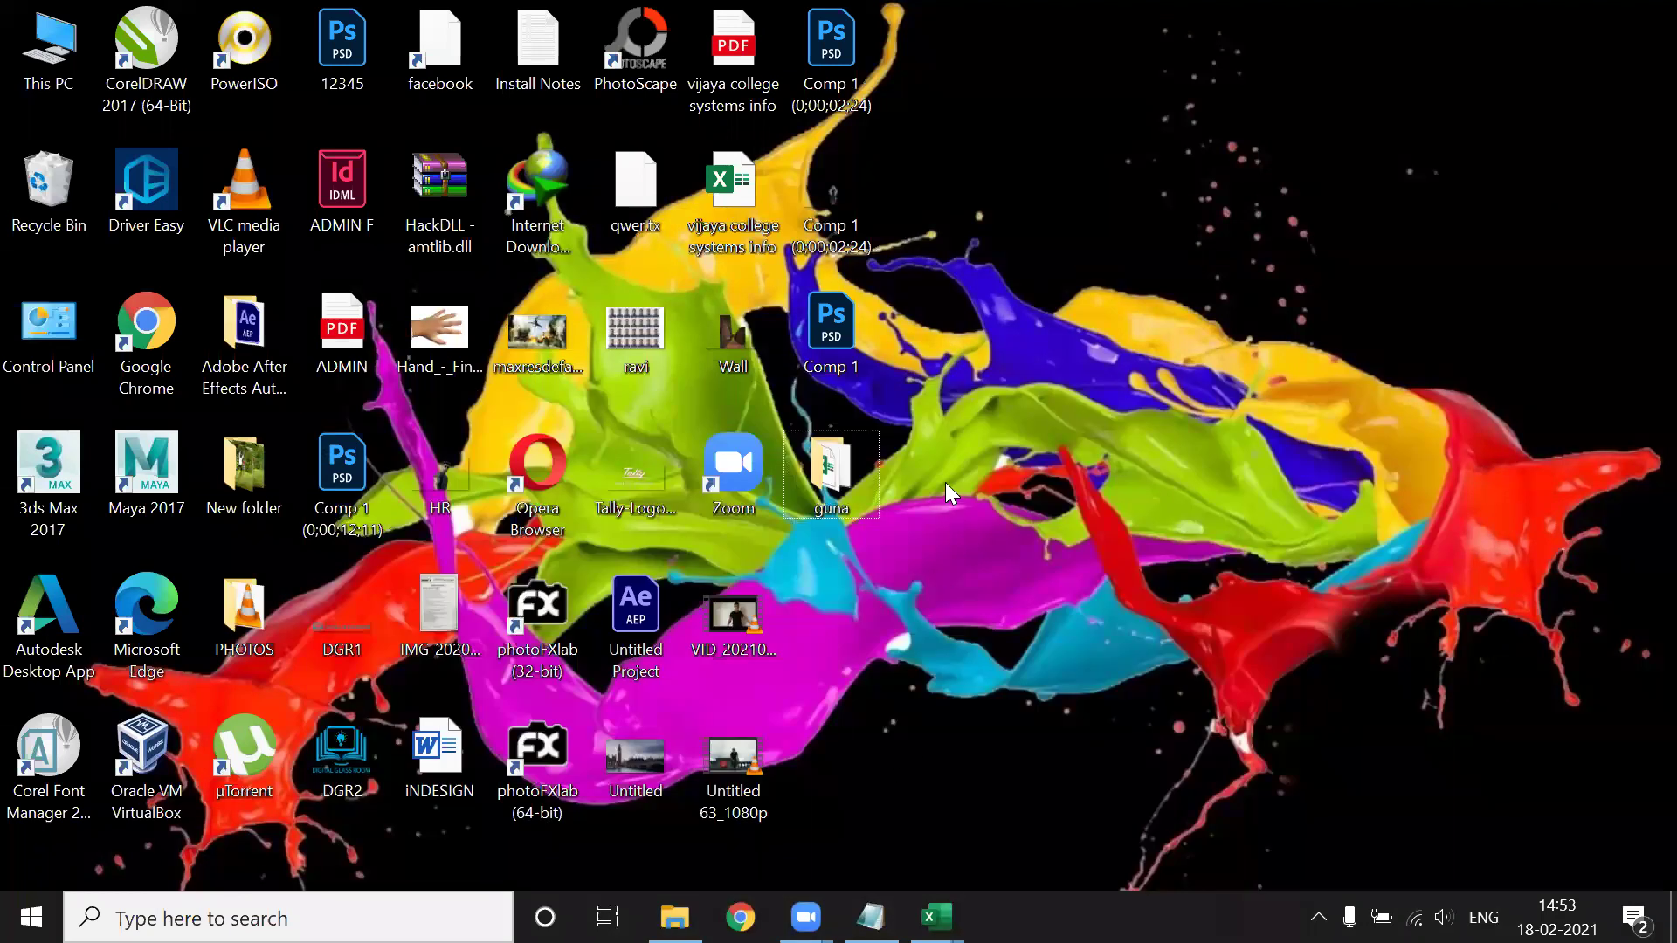
pyautogui.hotkey('ctrl', 'v')
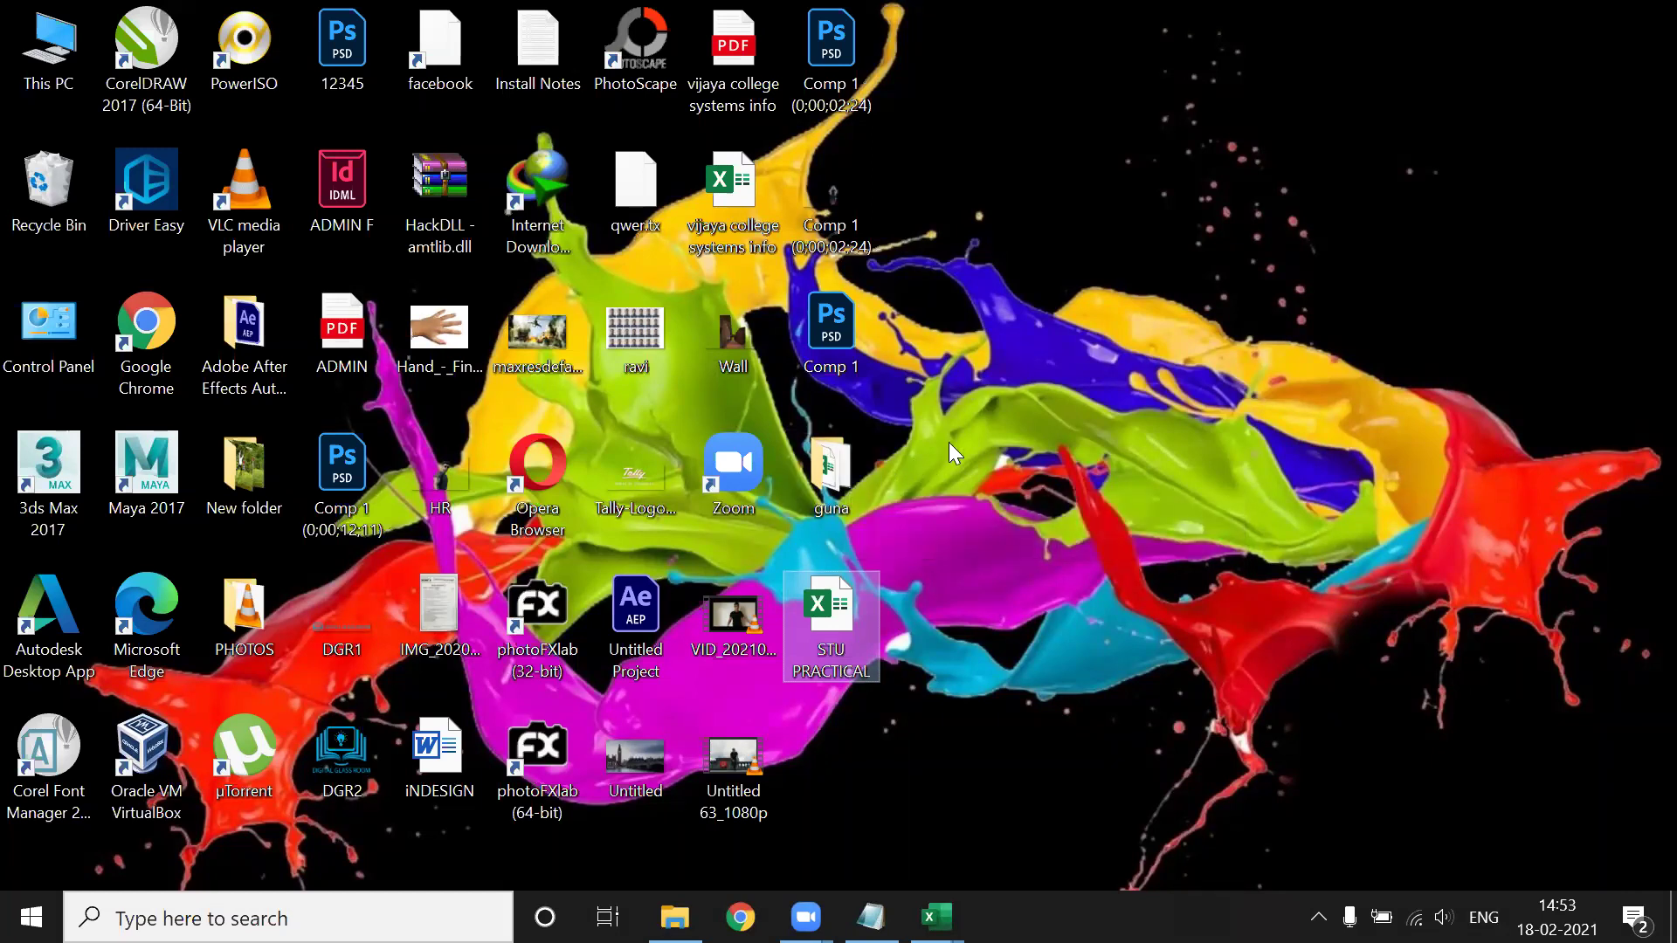
pyautogui.click(908, 45)
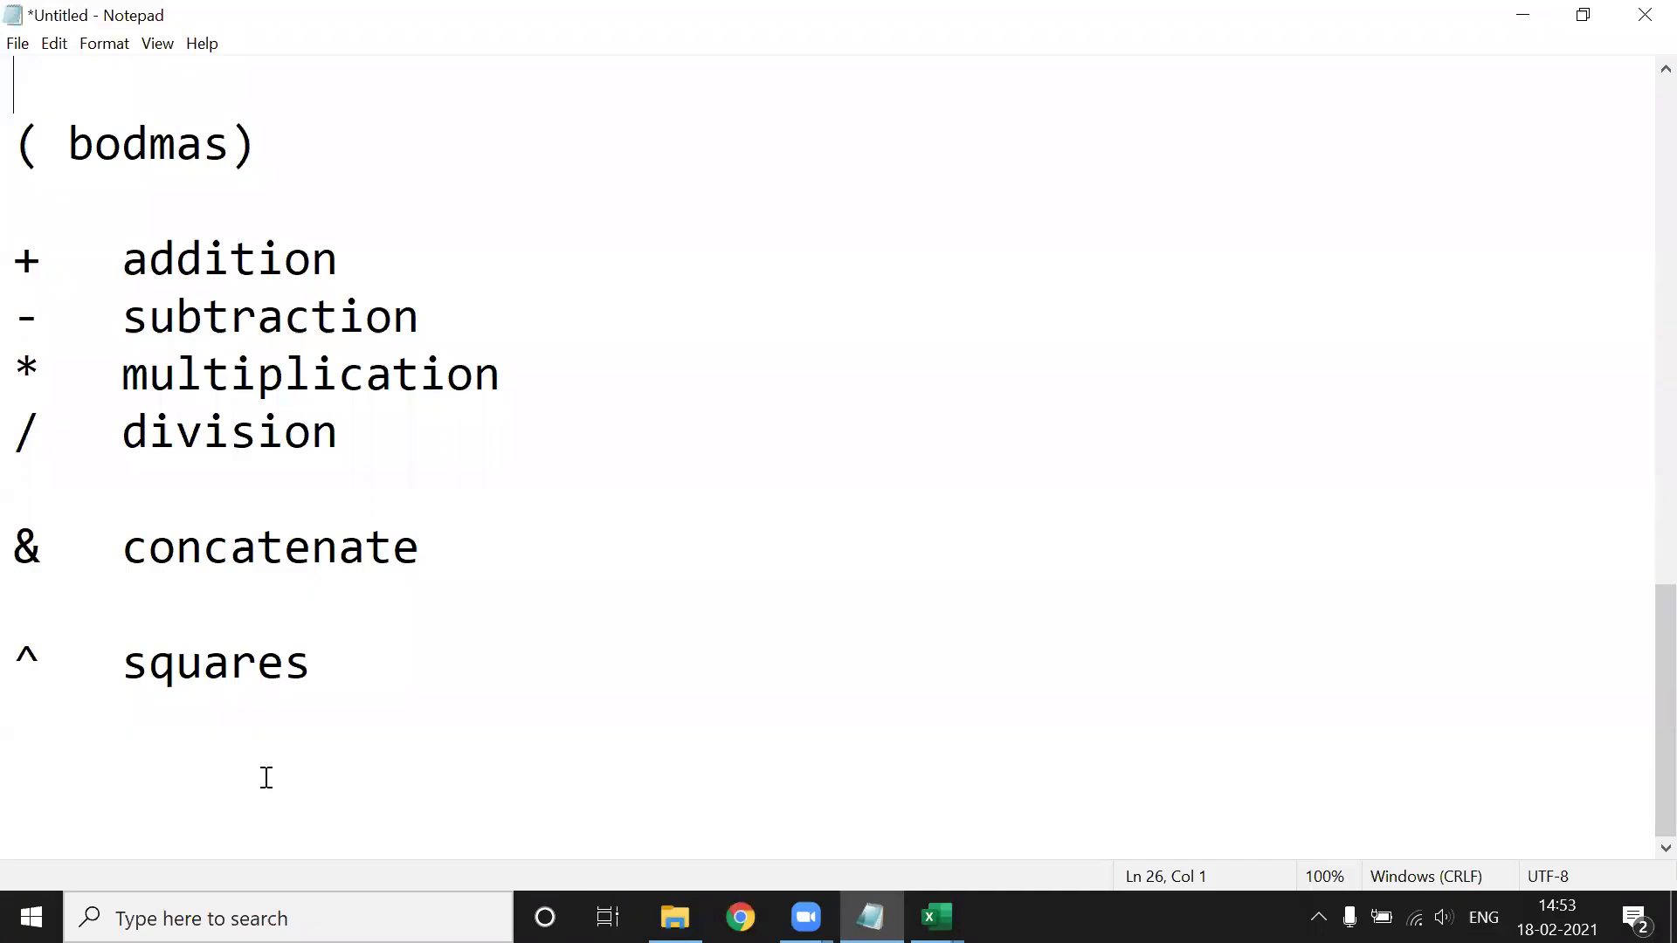
# Add an asterisk separator line under the operators list, followed by a 'logical function:' heading.
pyautogui.click(269, 773)
pyautogui.write('**********')
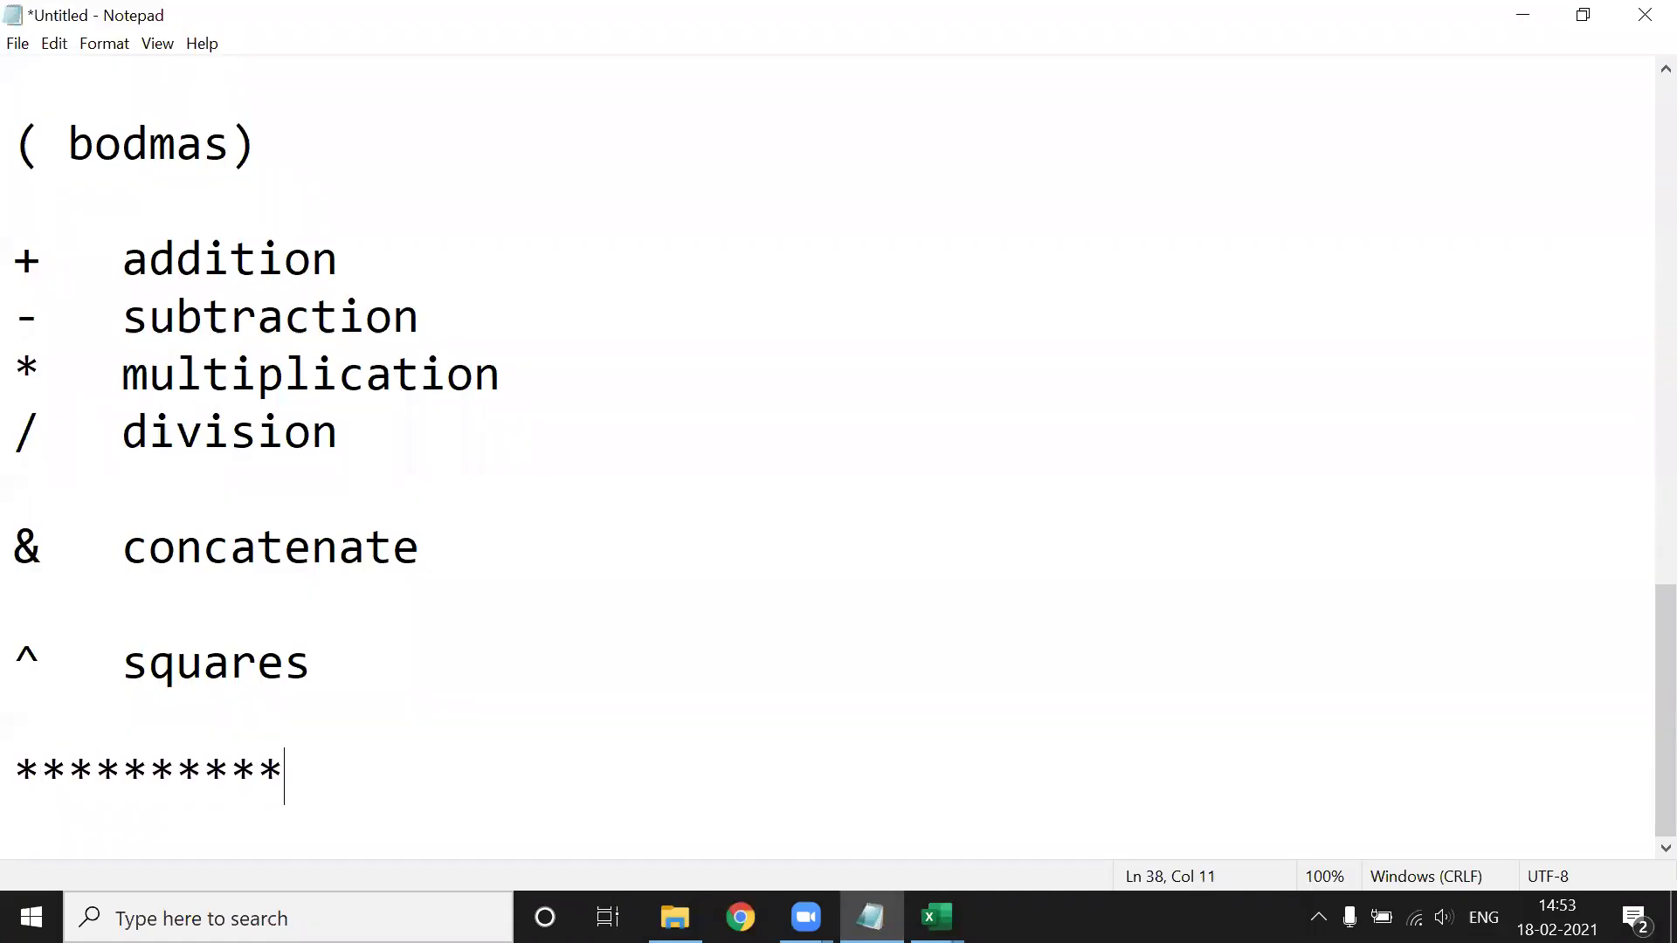
pyautogui.write('************************************************')
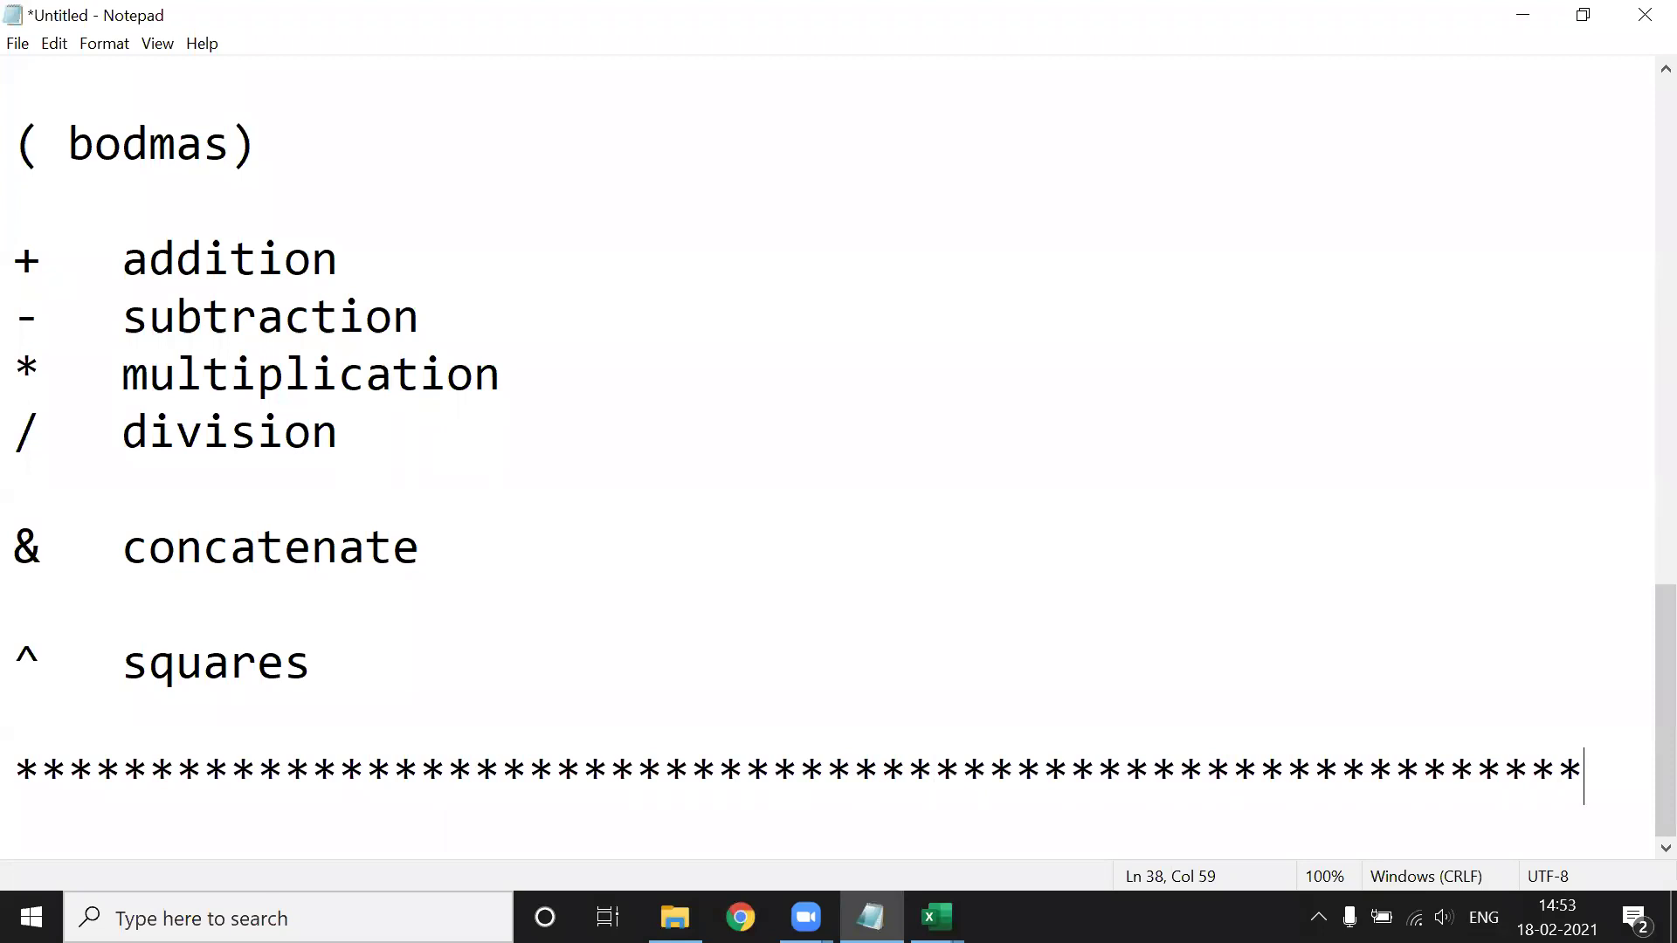
pyautogui.press('Return')
pyautogui.press('Return')
pyautogui.press('Return')
pyautogui.press('Return')
pyautogui.press('Return')
pyautogui.press('Return')
pyautogui.press('Return')
pyautogui.press('Return')
pyautogui.press('Return')
pyautogui.press('Return')
pyautogui.press('Return')
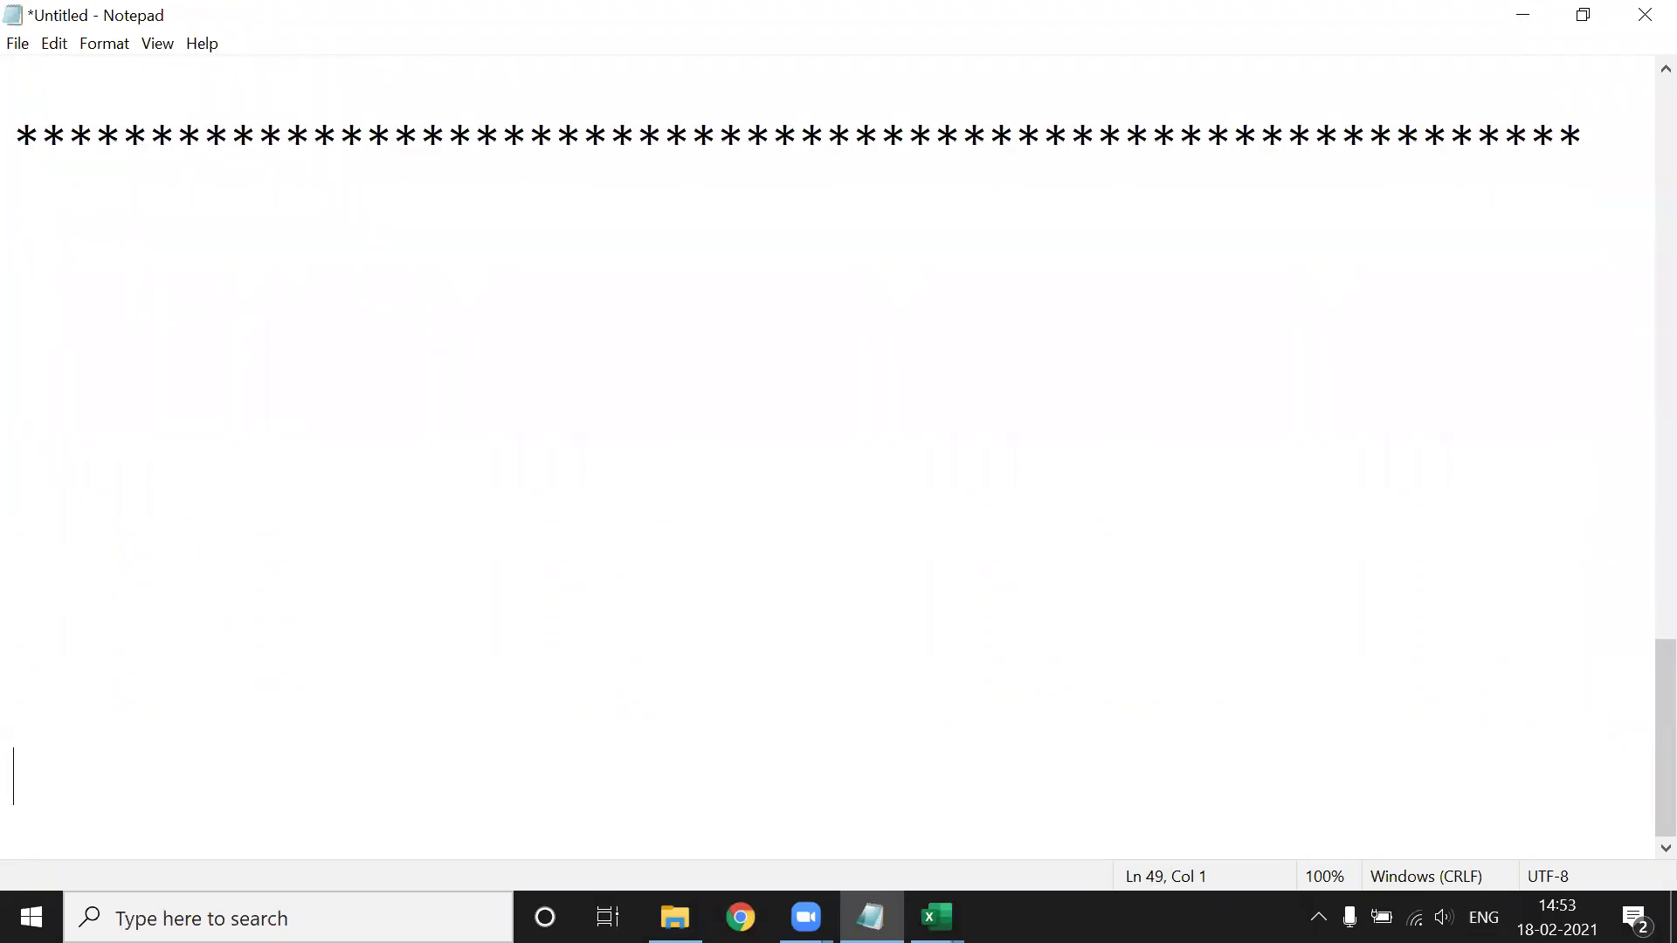
pyautogui.click(15, 219)
pyautogui.write('logical function:')
# List if, and, or, not on separate lines, then begin '( sumif, countif,' below.
pyautogui.press('Return')
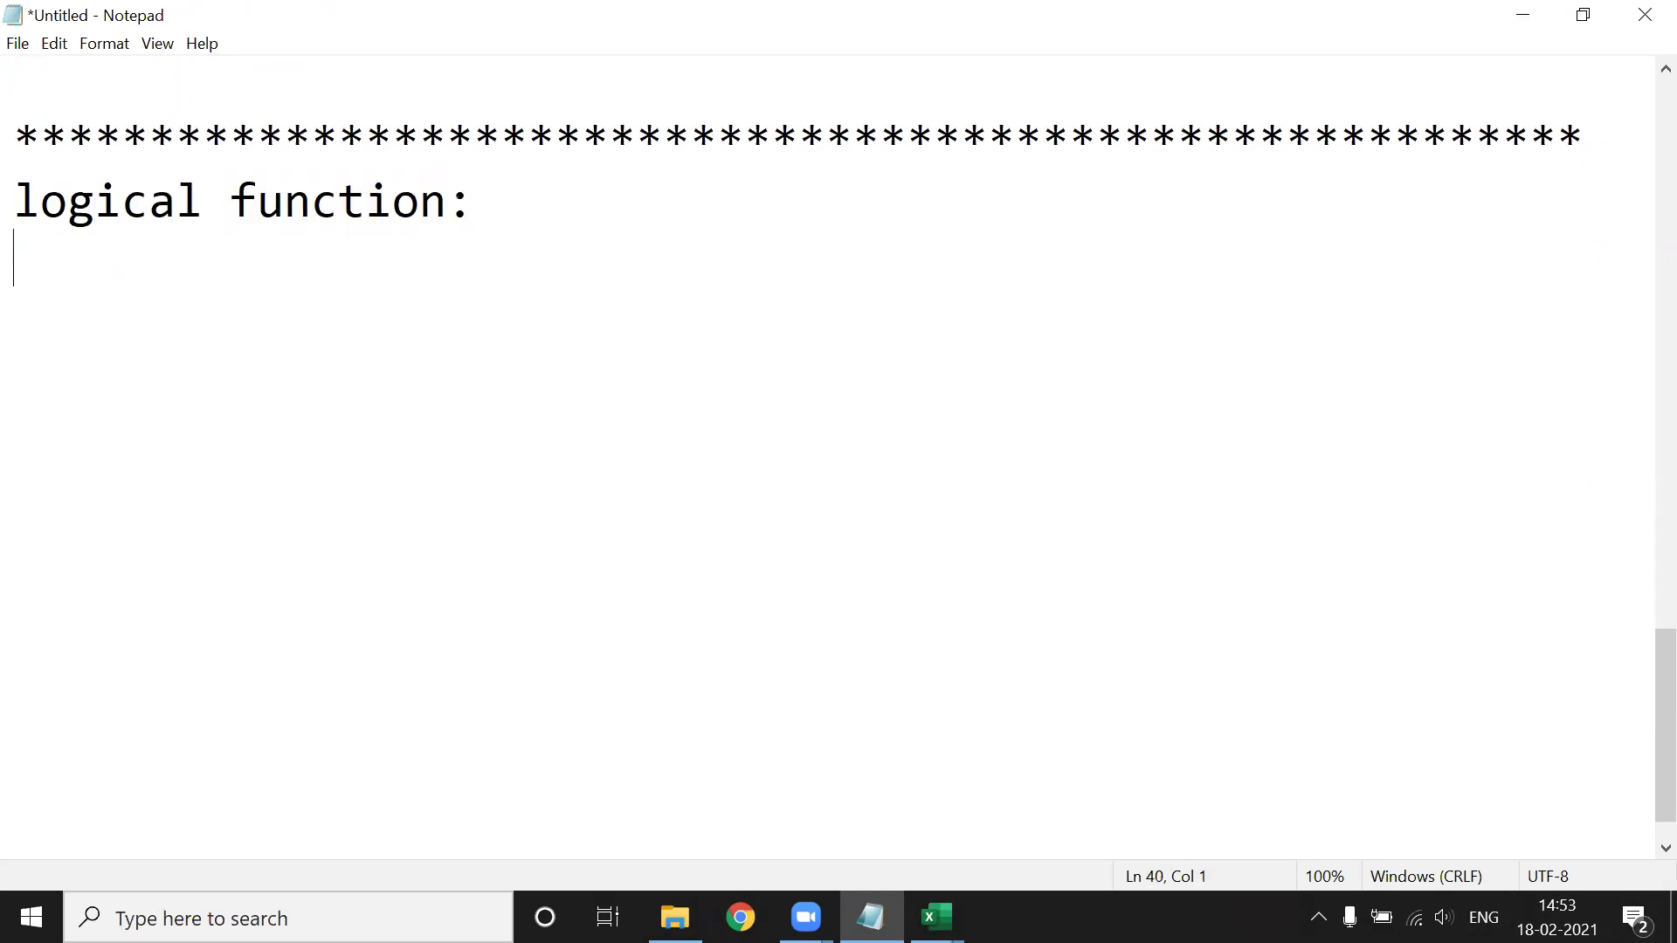
pyautogui.press('Return')
pyautogui.write('if')
pyautogui.press('Return')
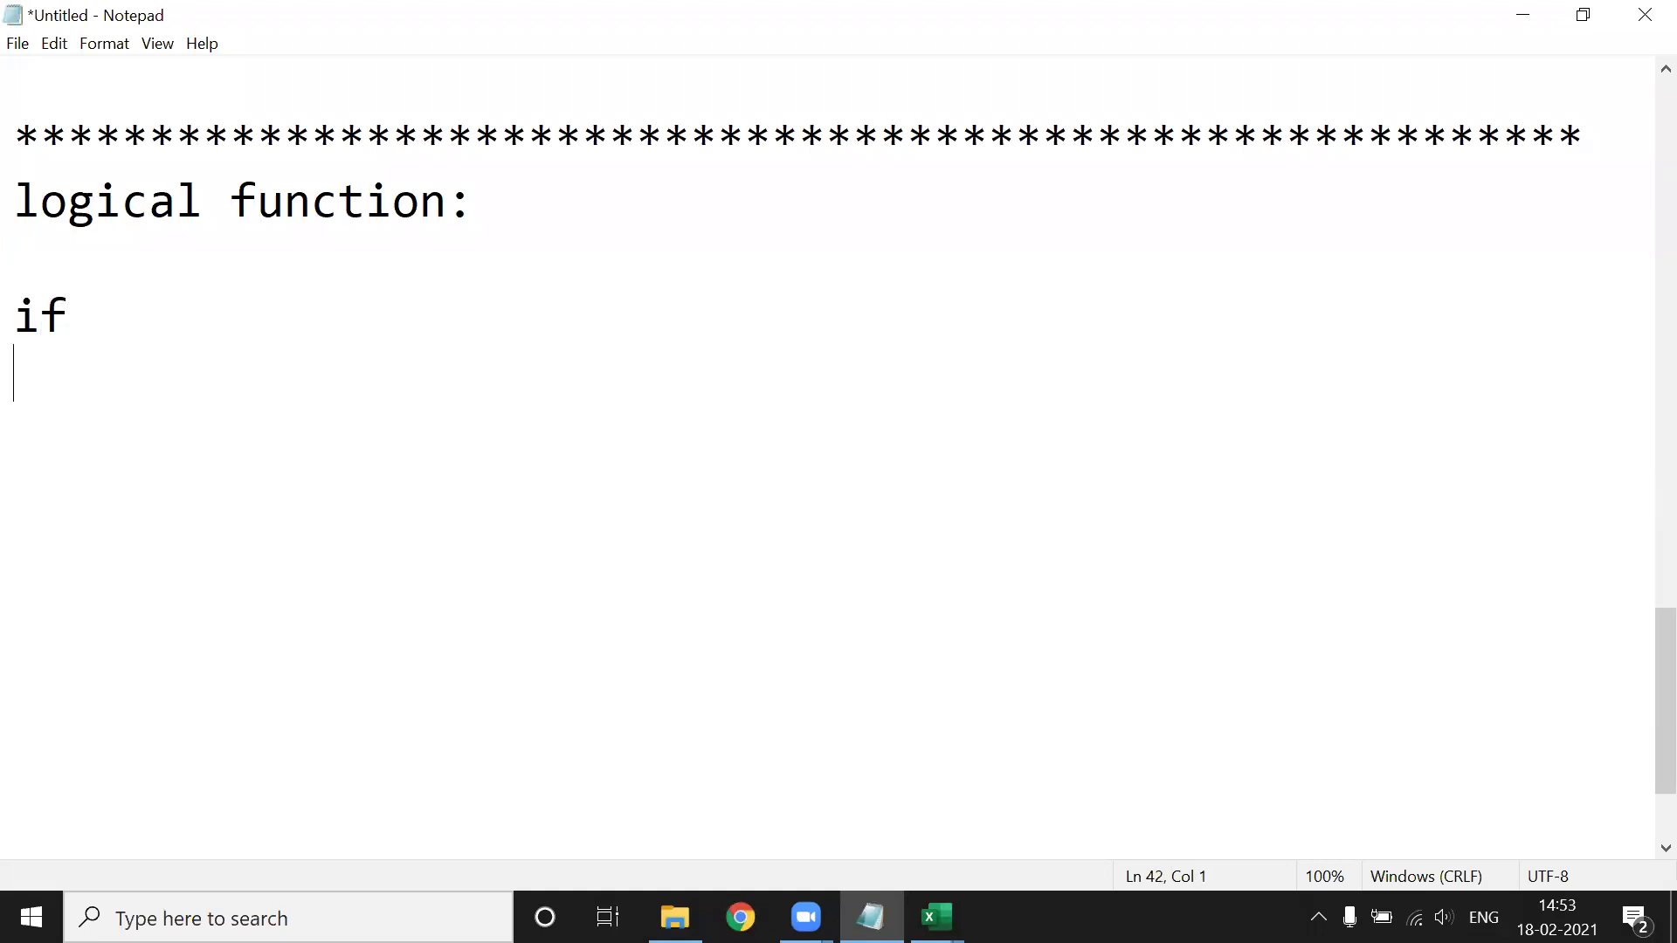
pyautogui.write('and')
pyautogui.press('Return')
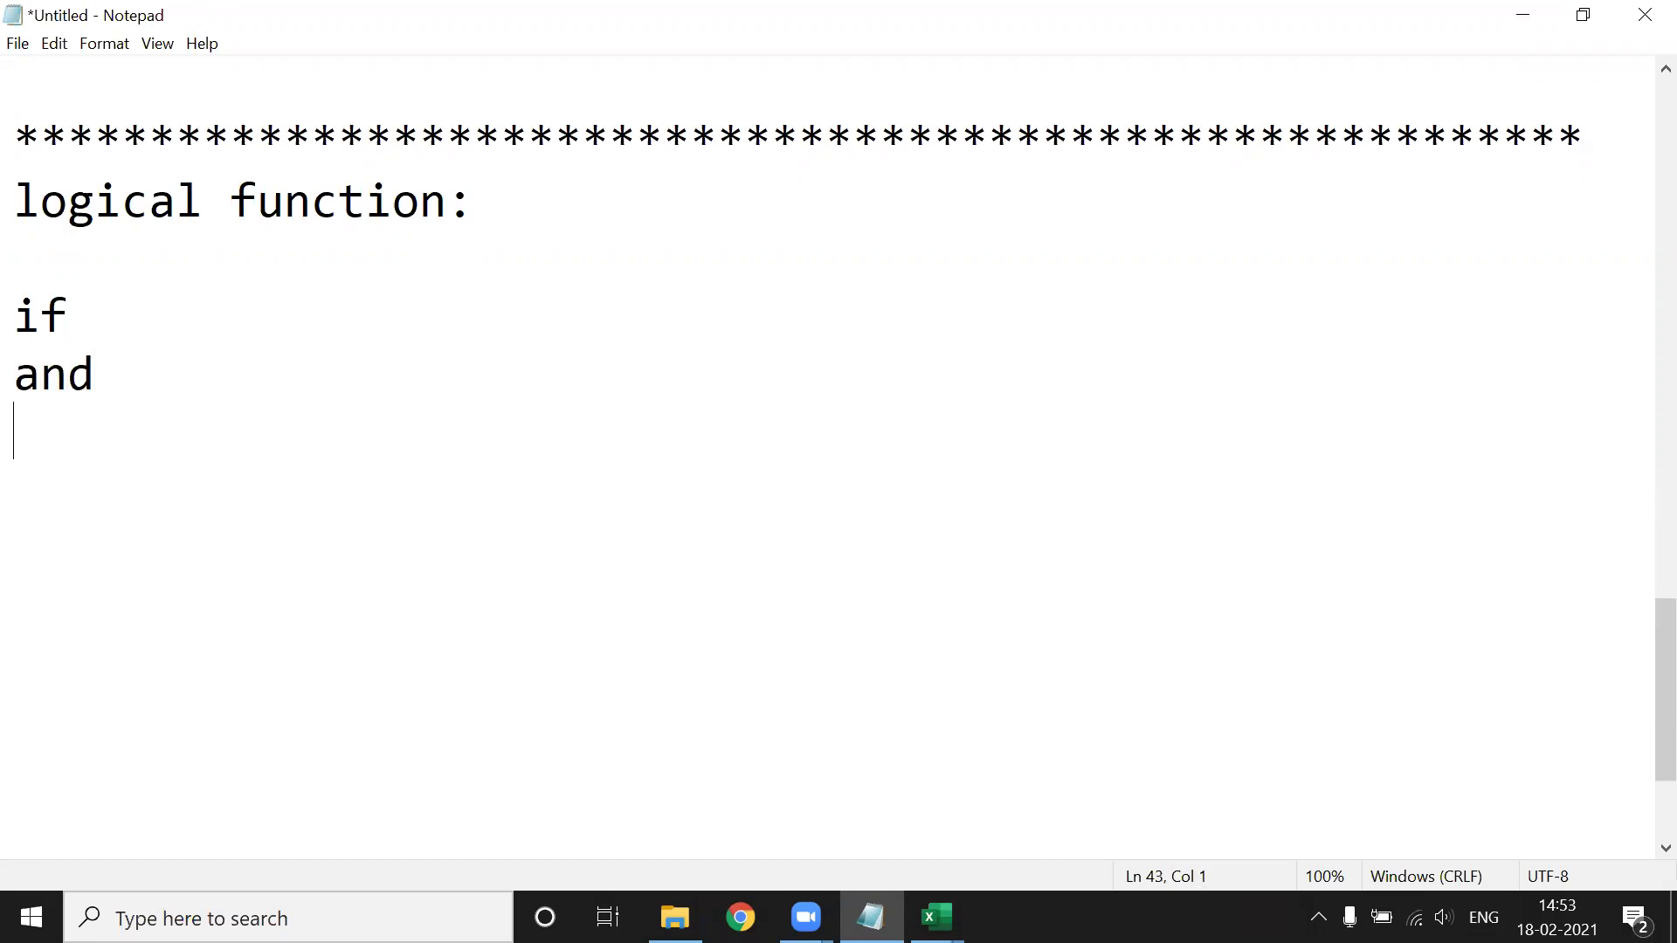
pyautogui.write('or')
pyautogui.press('Return')
pyautogui.write('not')
pyautogui.press('Return')
pyautogui.press('Return')
pyautogui.write('(')
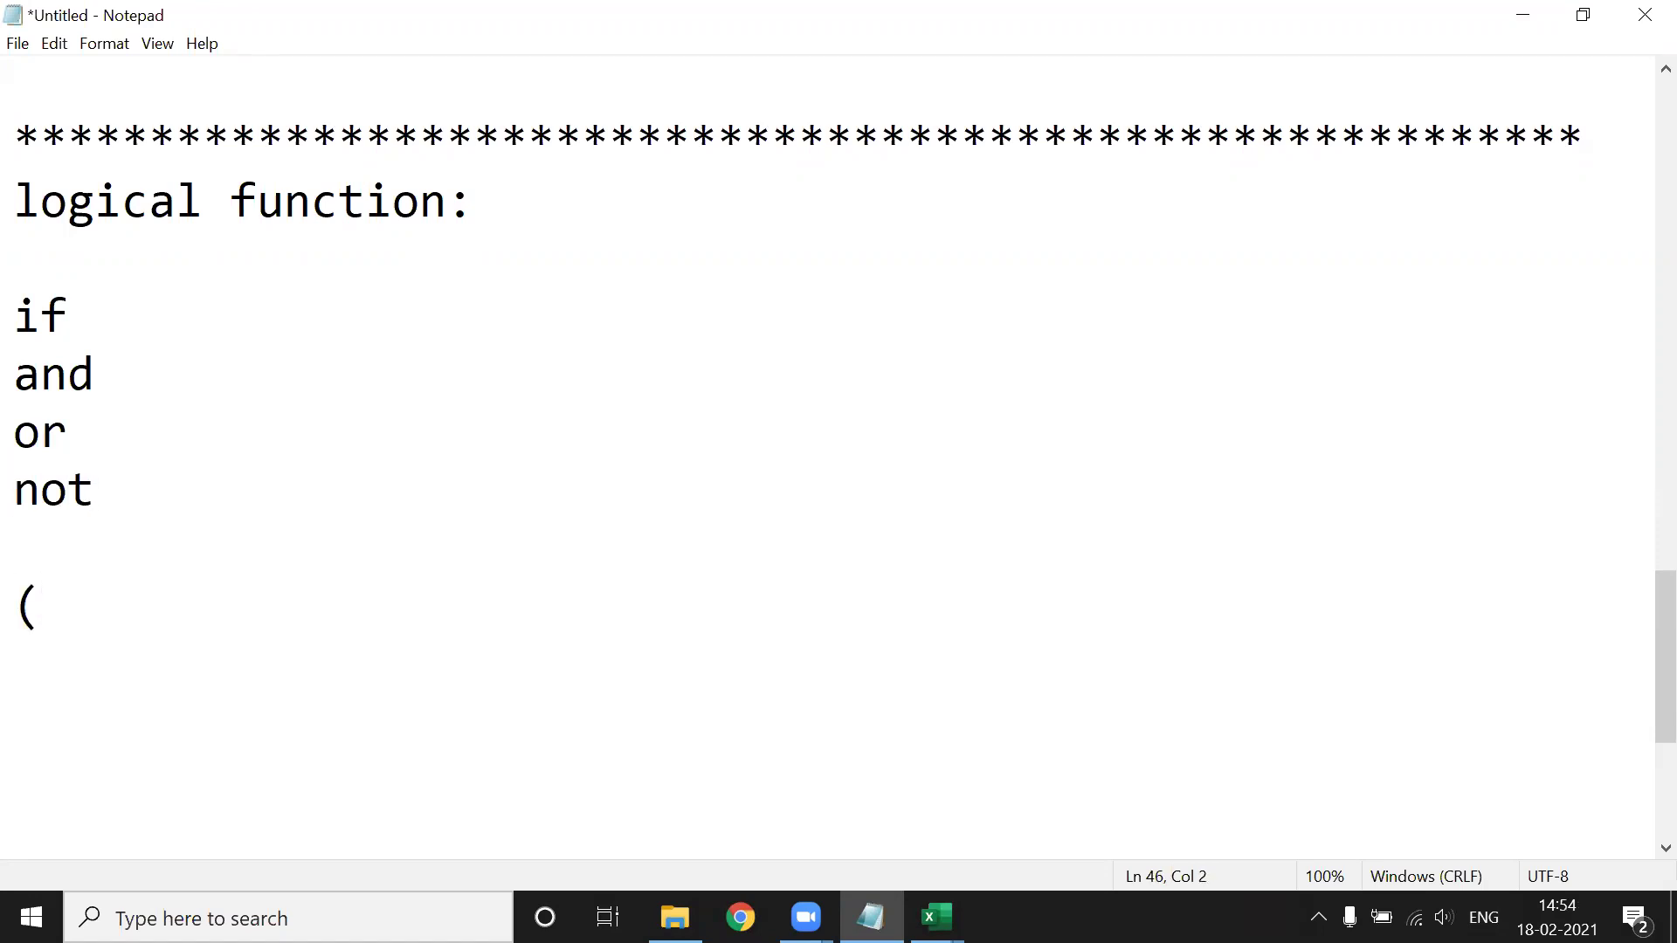
pyautogui.write(' sumif, countif,i')
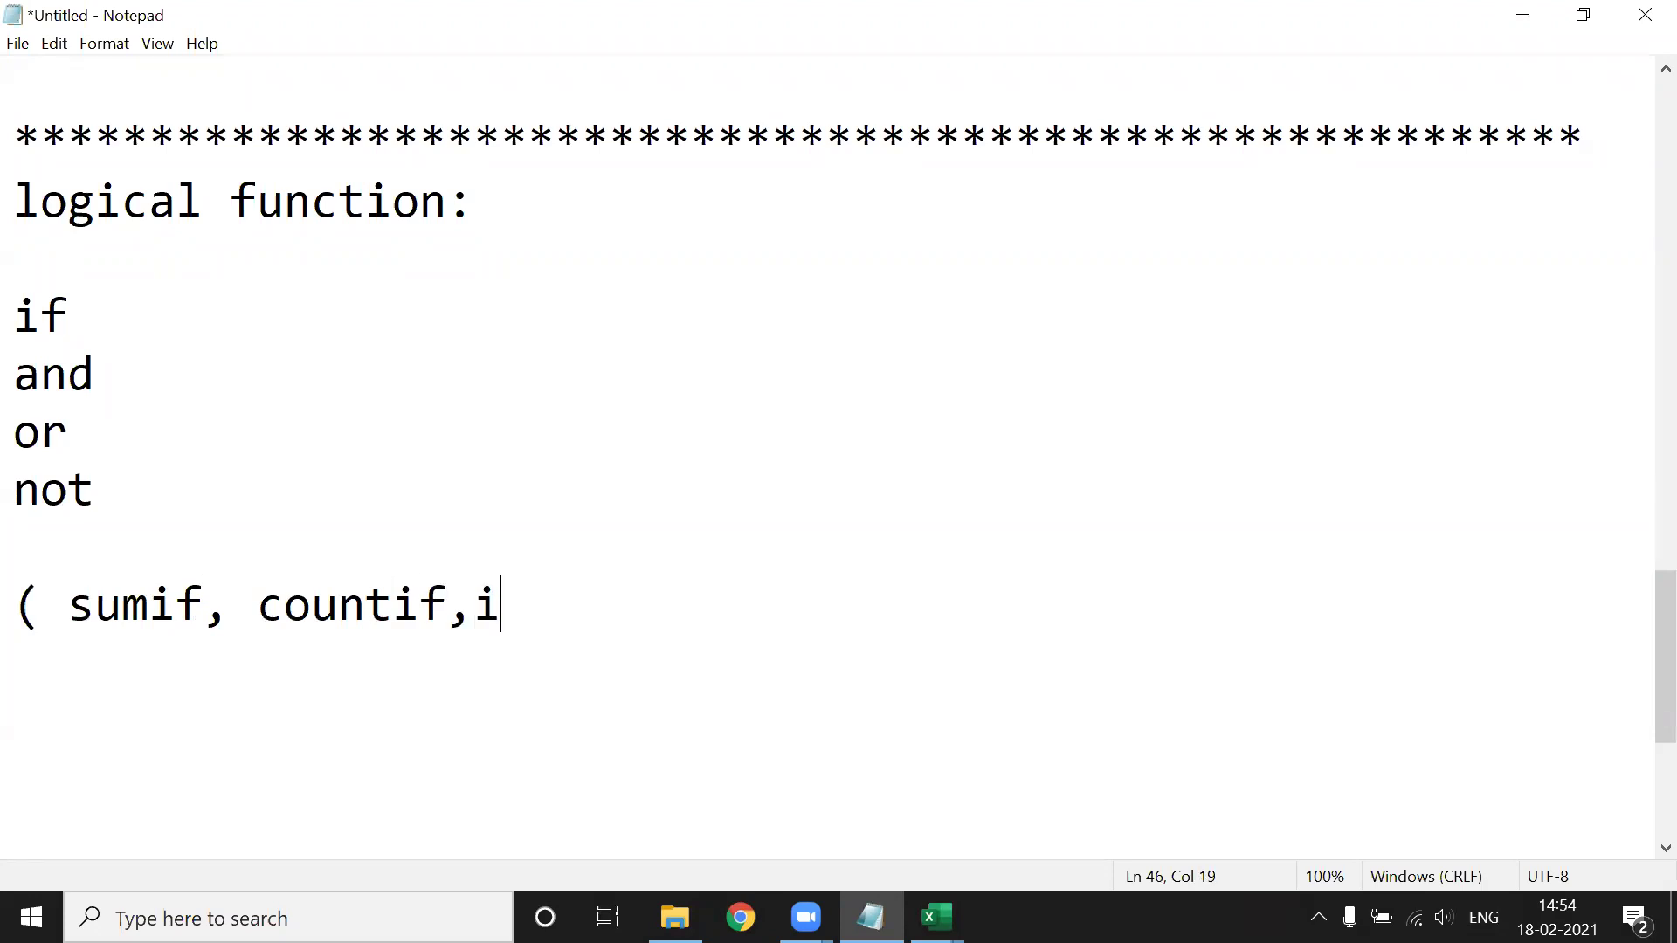
# Insert ifs on a new line below if.
pyautogui.click(151, 328)
pyautogui.press('Return')
pyautogui.write('ifs')
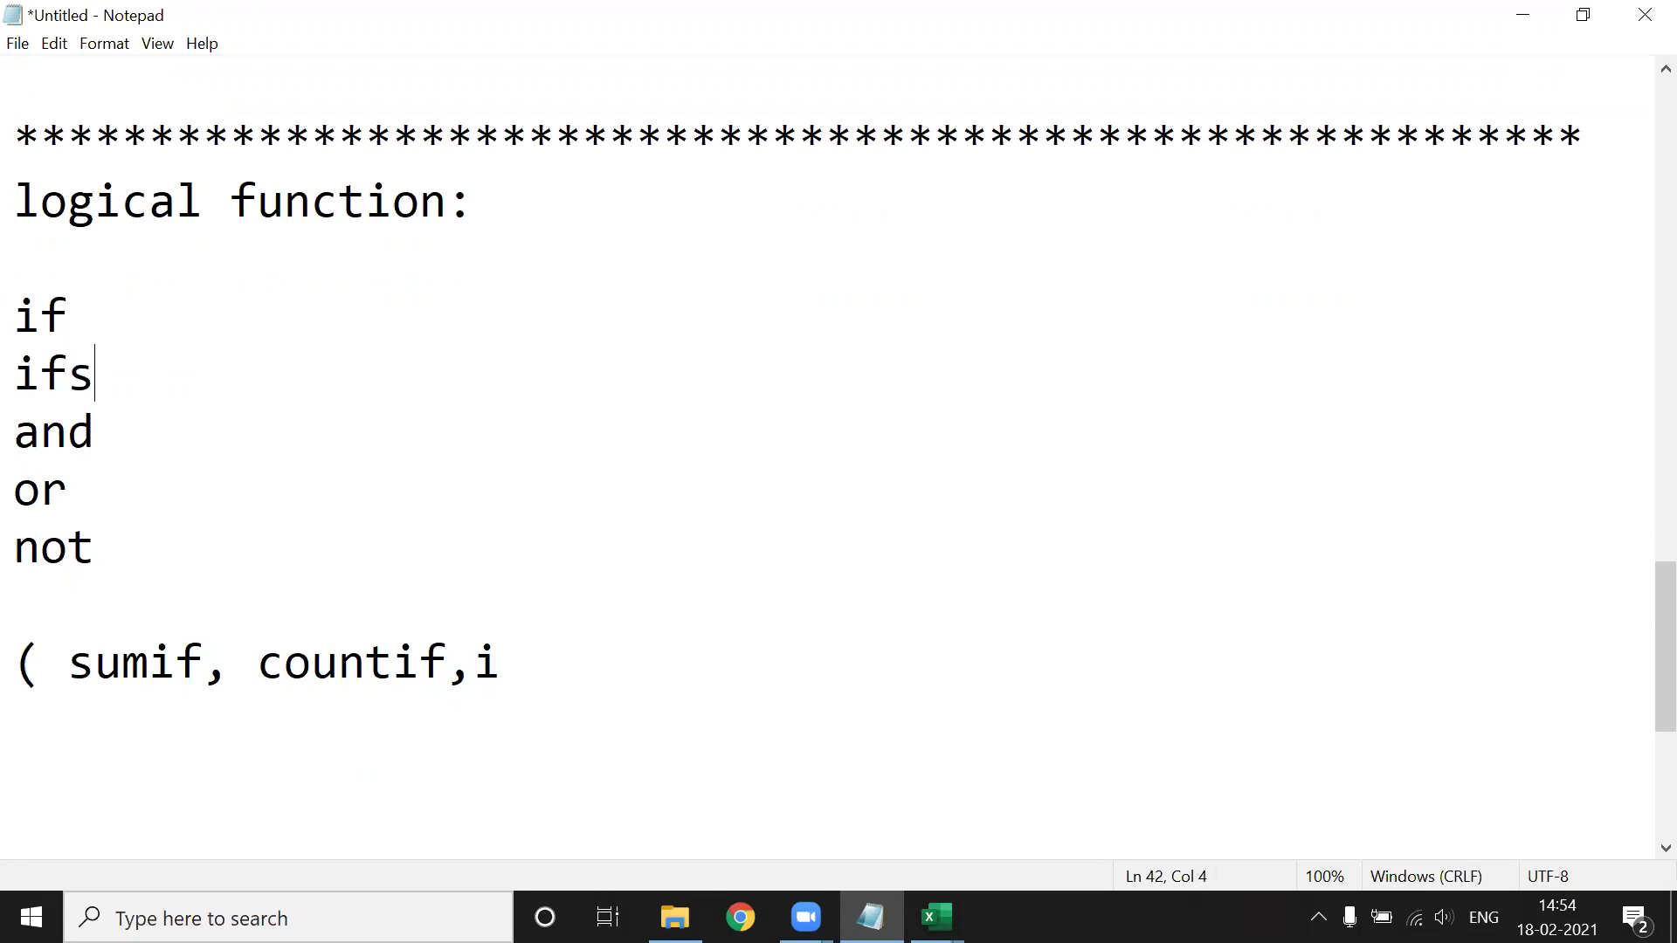
# Extend the bracketed line with averageif, sumifs, countifs and averageifs, then close it.
pyautogui.click(524, 661)
pyautogui.press('BackSpace')
pyautogui.write('averageif, coun')
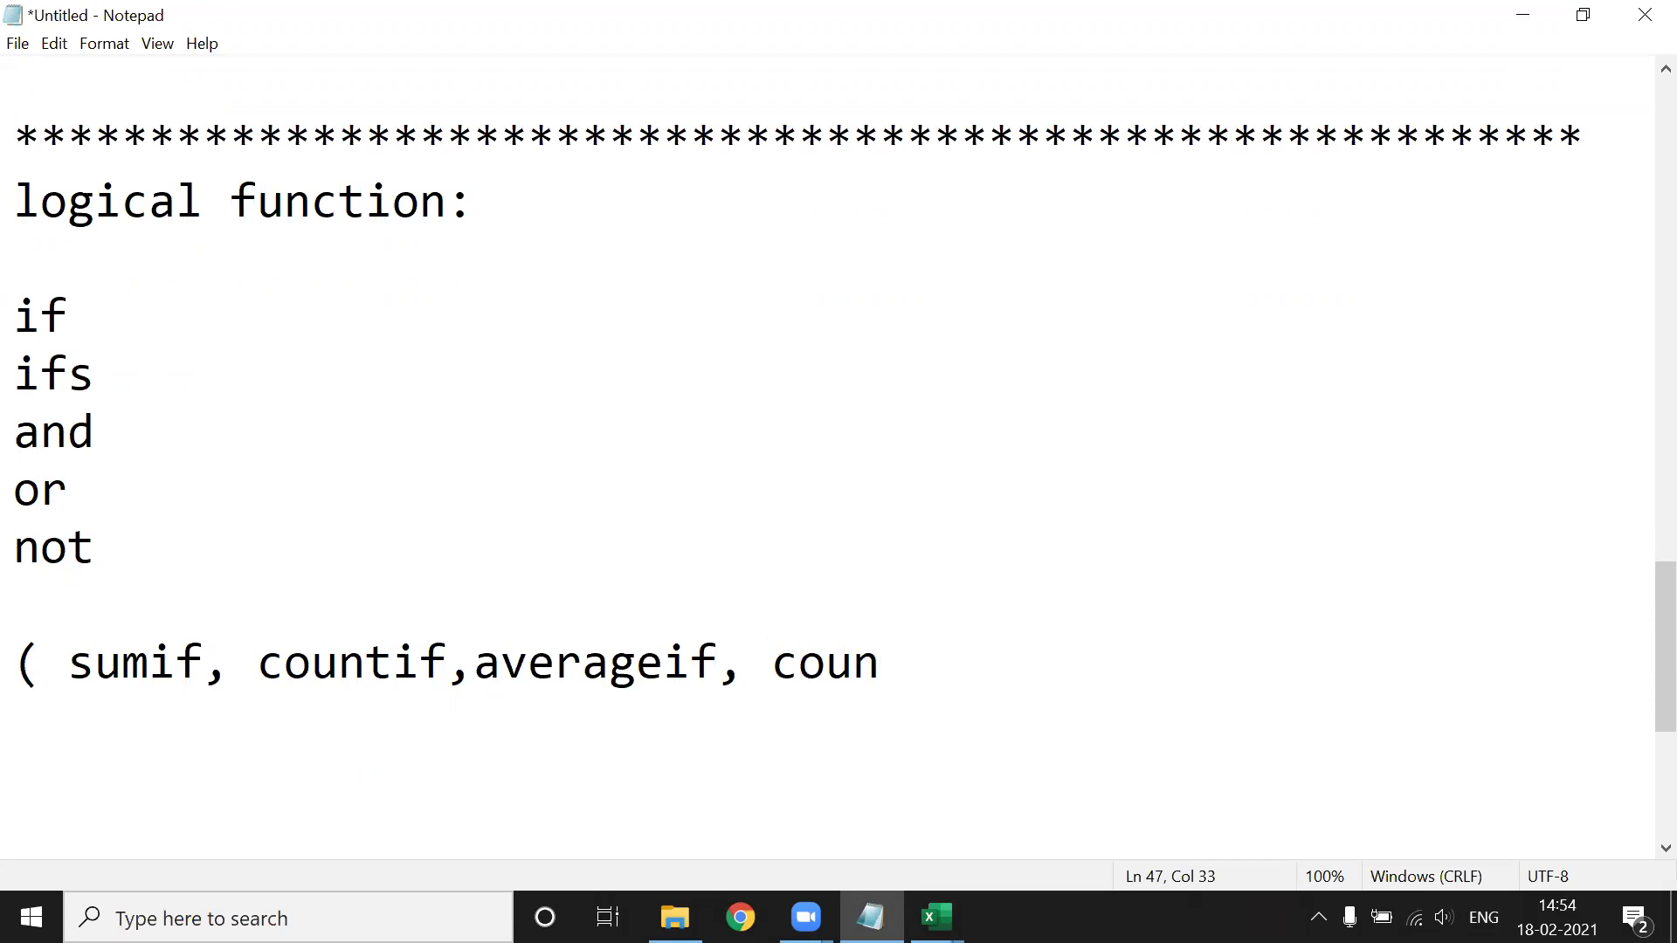
pyautogui.write('=')
pyautogui.press('BackSpace')
pyautogui.press('BackSpace')
pyautogui.press('BackSpace')
pyautogui.press('BackSpace')
pyautogui.press('BackSpace')
pyautogui.press('BackSpace')
pyautogui.write('sumifs,count')
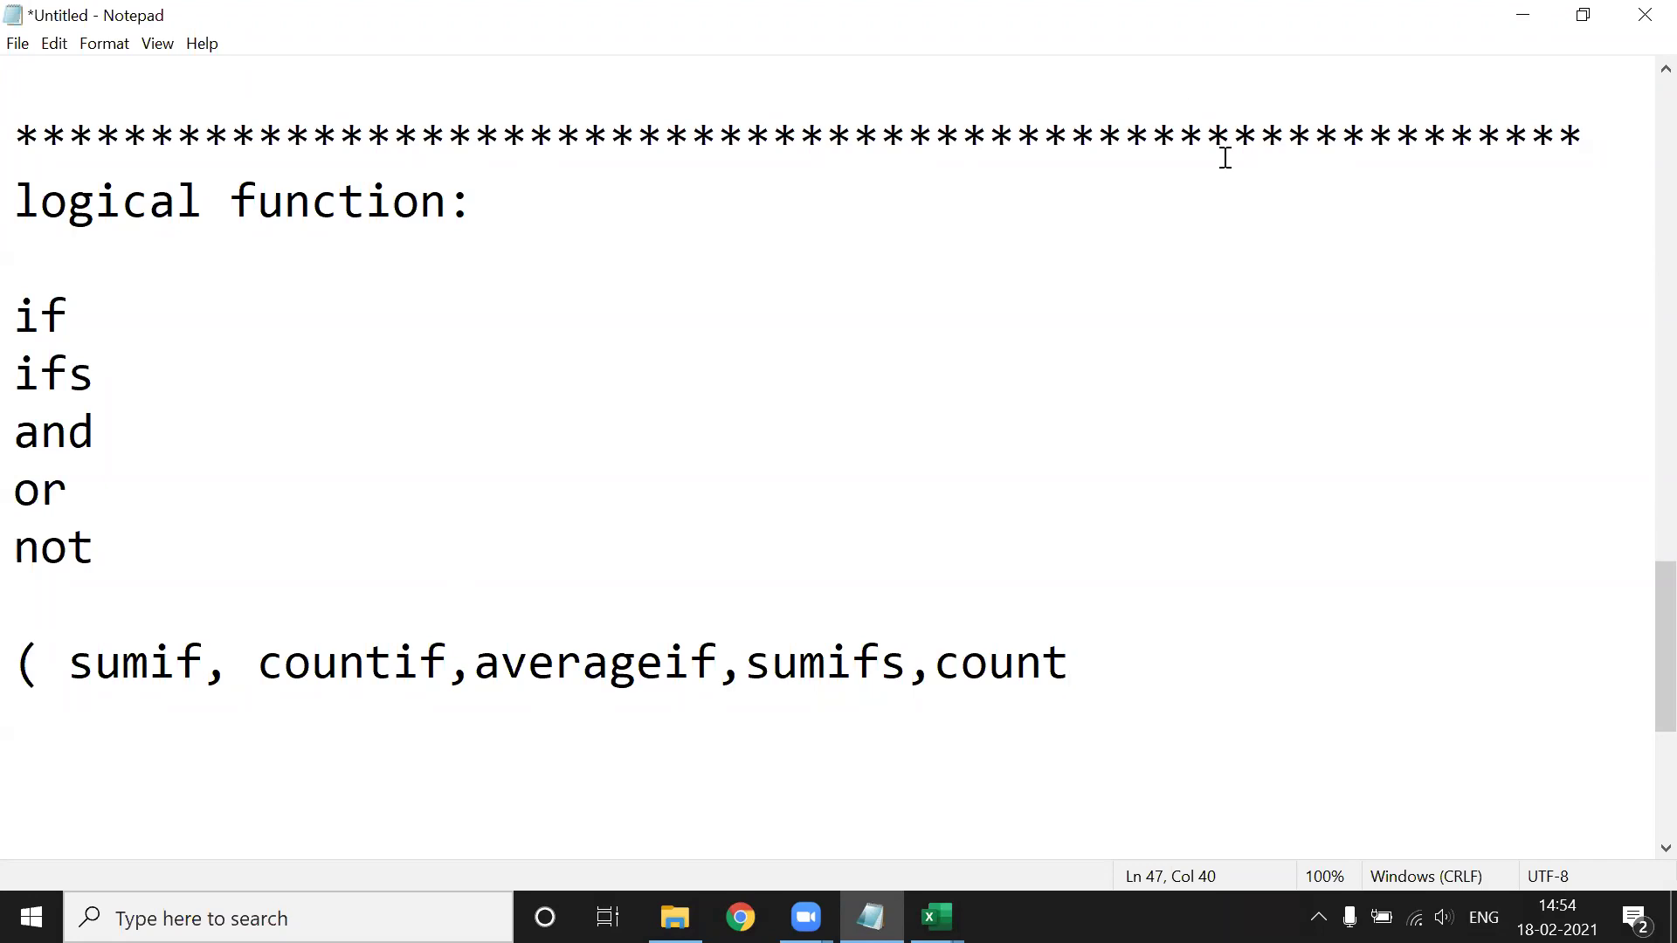
pyautogui.click(1071, 666)
pyautogui.write('ifs,average')
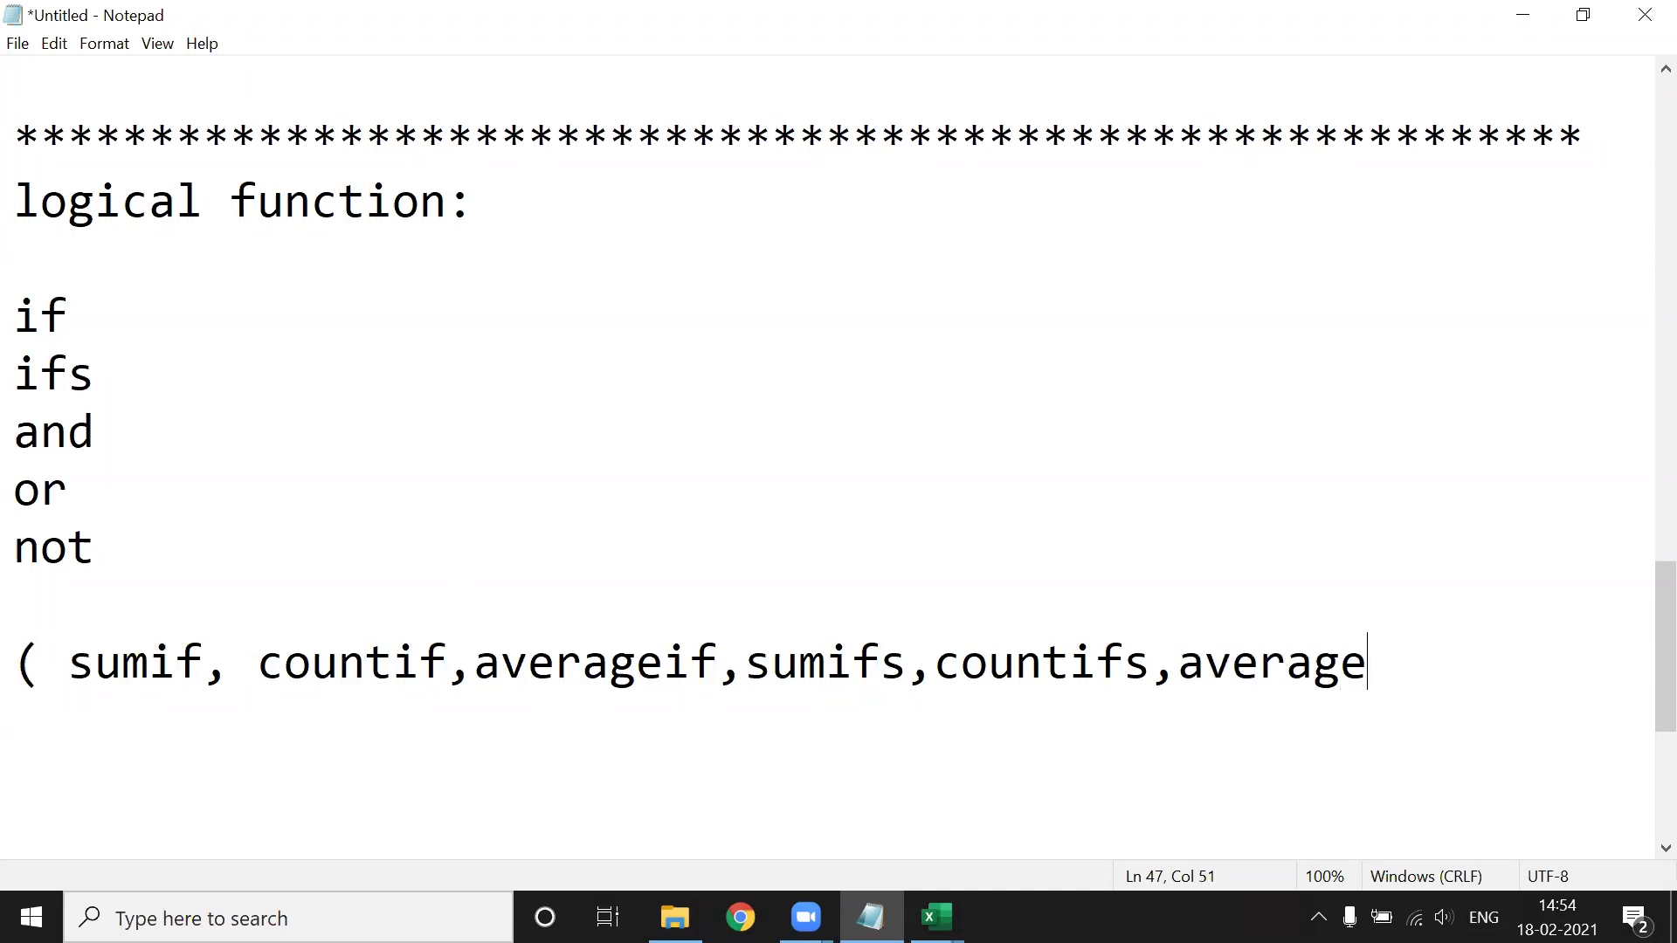
pyautogui.write('ifs)')
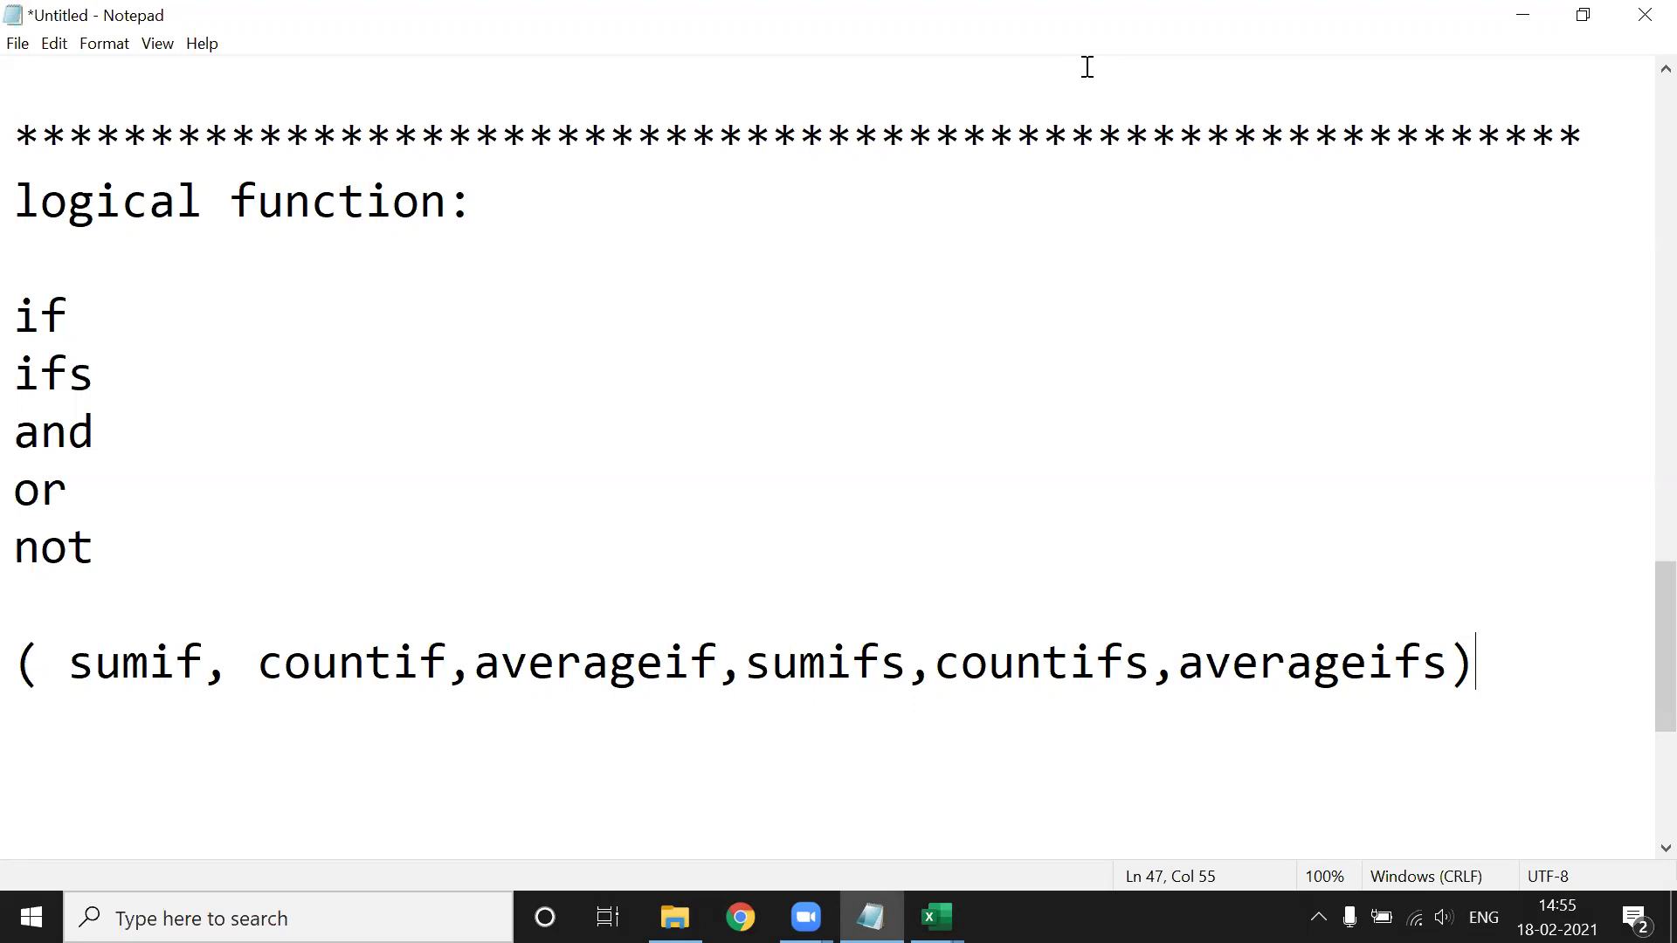
# Switch to the STU PRACTICAL workbook while keeping Book1 open.
pyautogui.click(936, 917)
pyautogui.moveTo(932, 917)
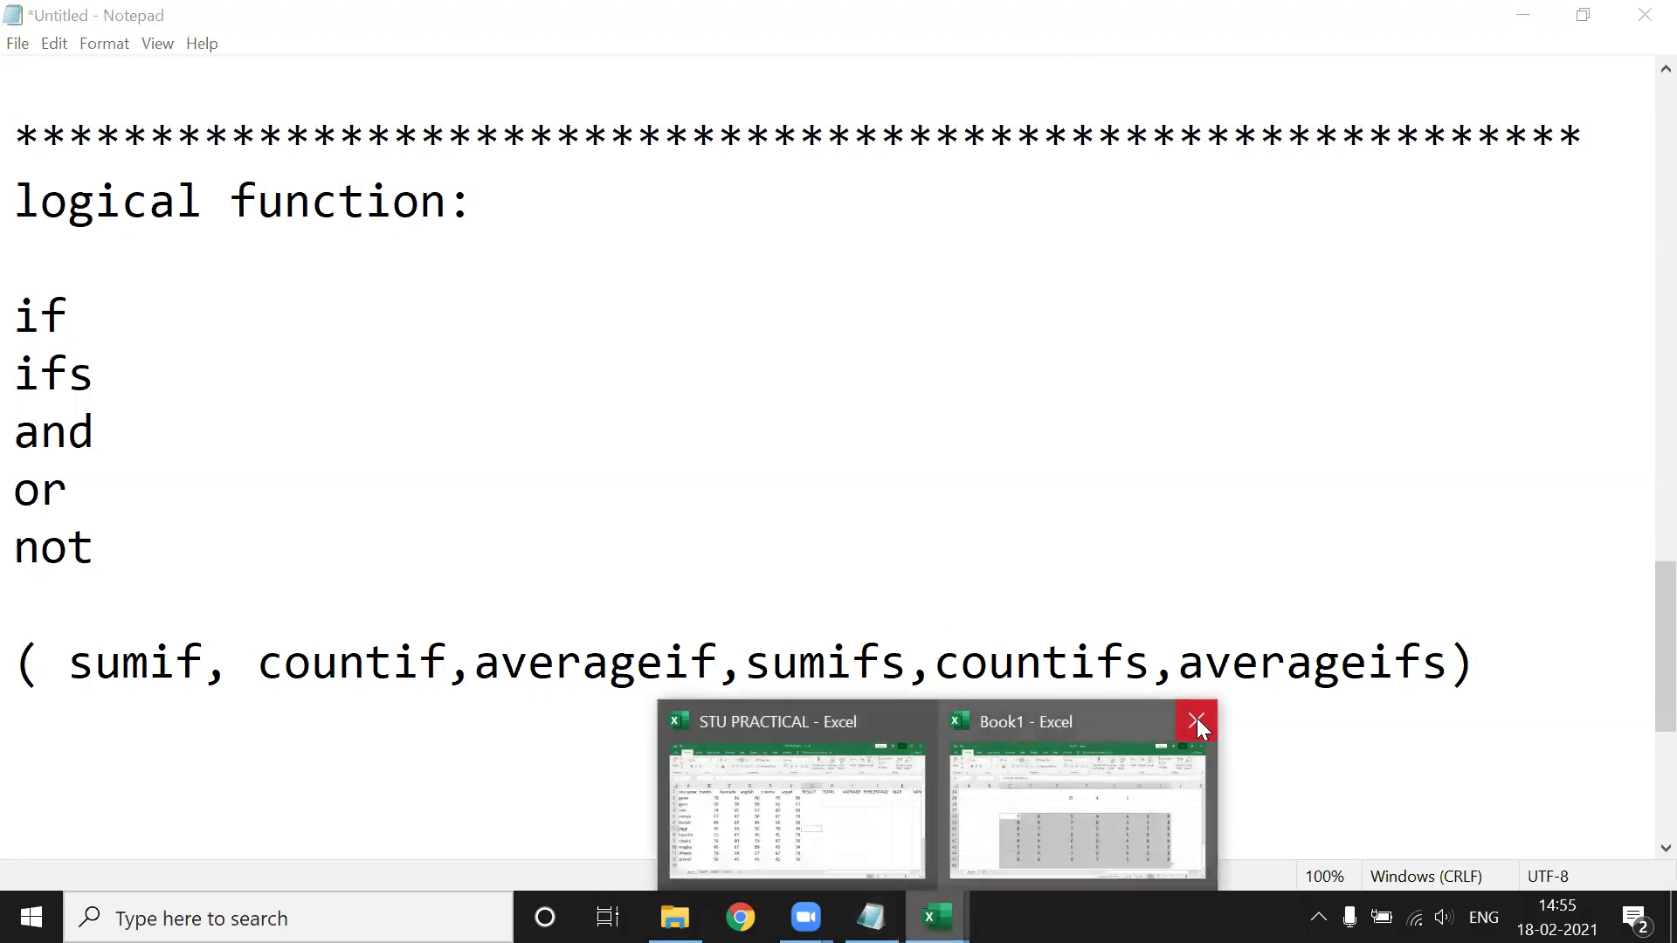
pyautogui.click(1198, 716)
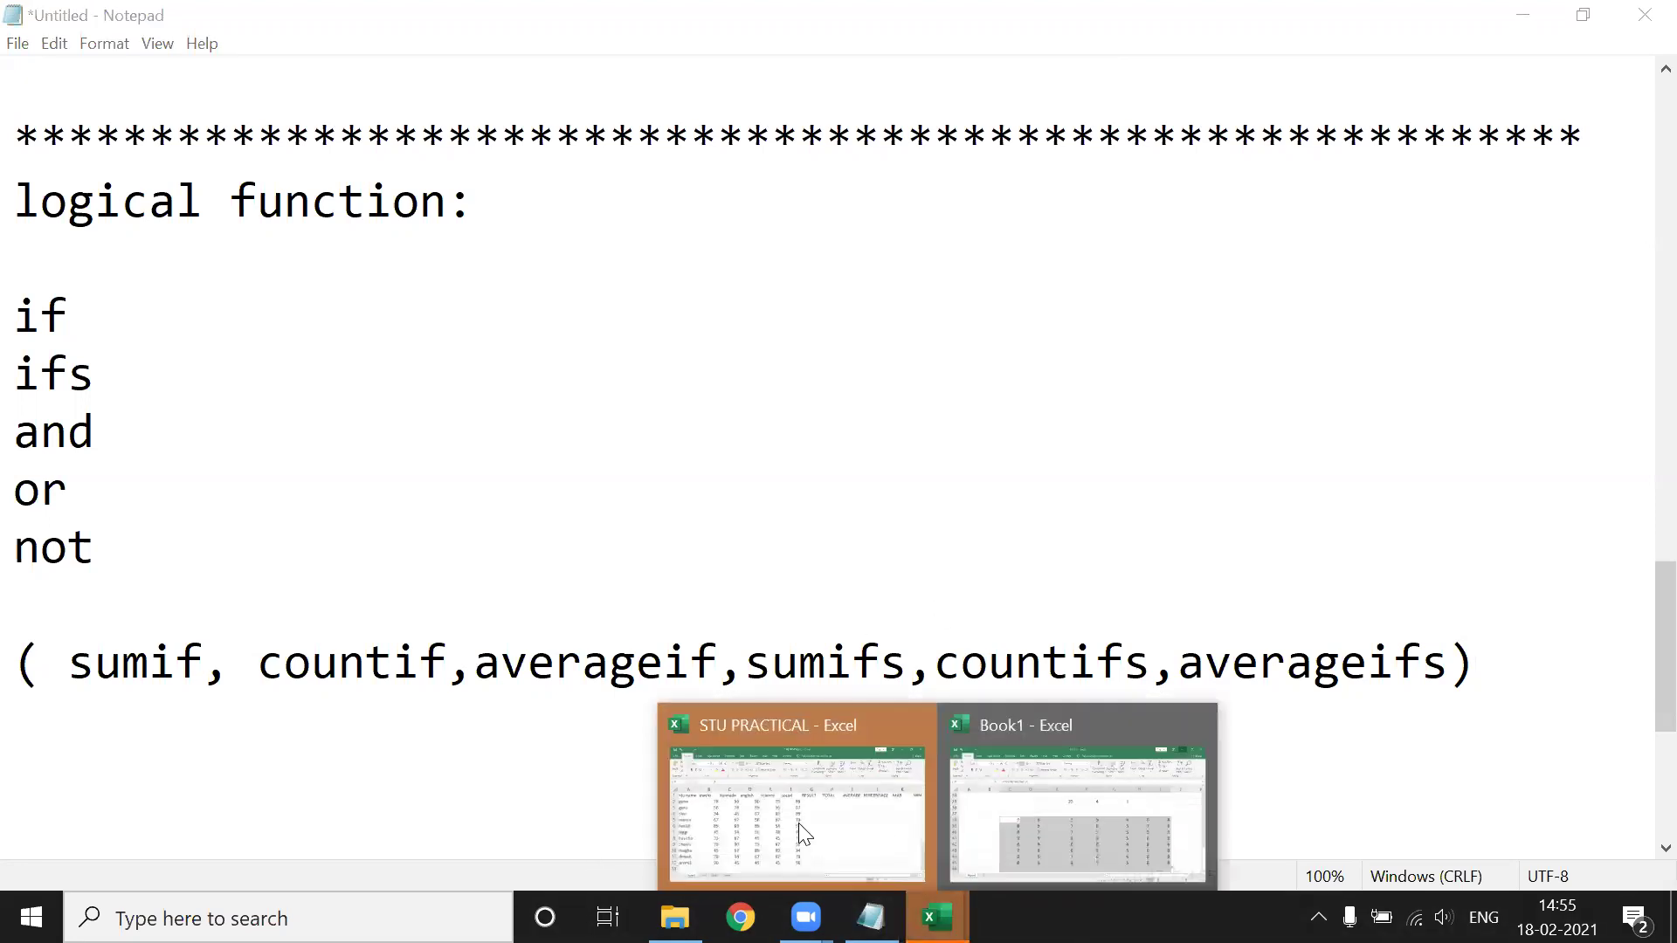
pyautogui.click(798, 823)
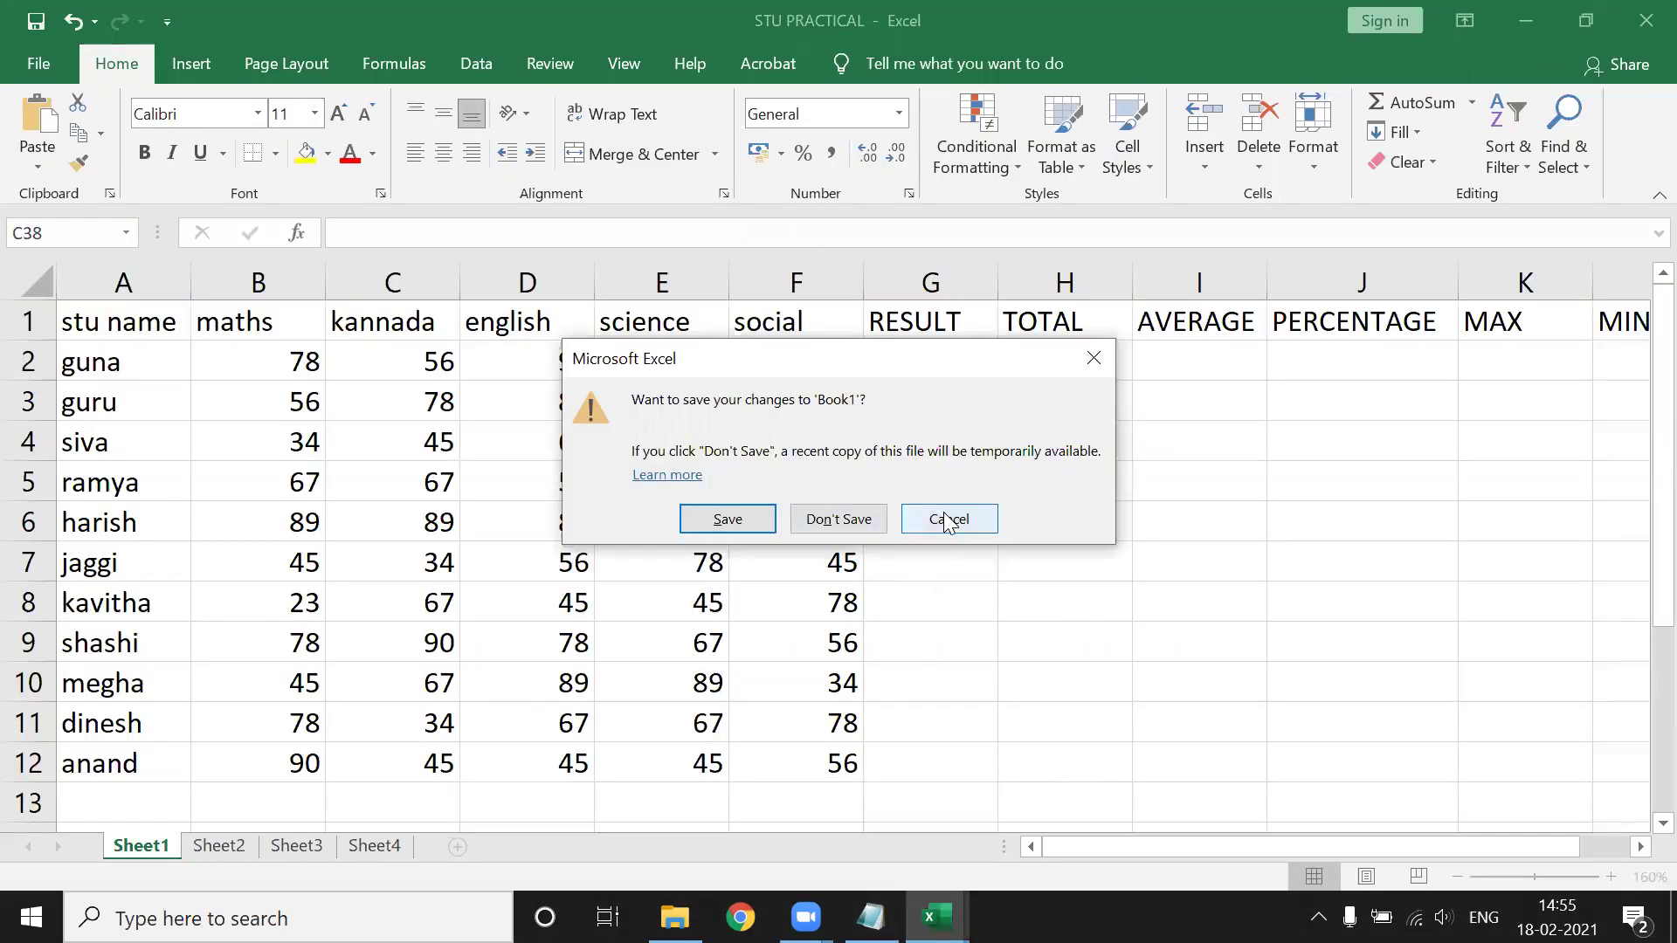
pyautogui.click(948, 520)
pyautogui.click(877, 559)
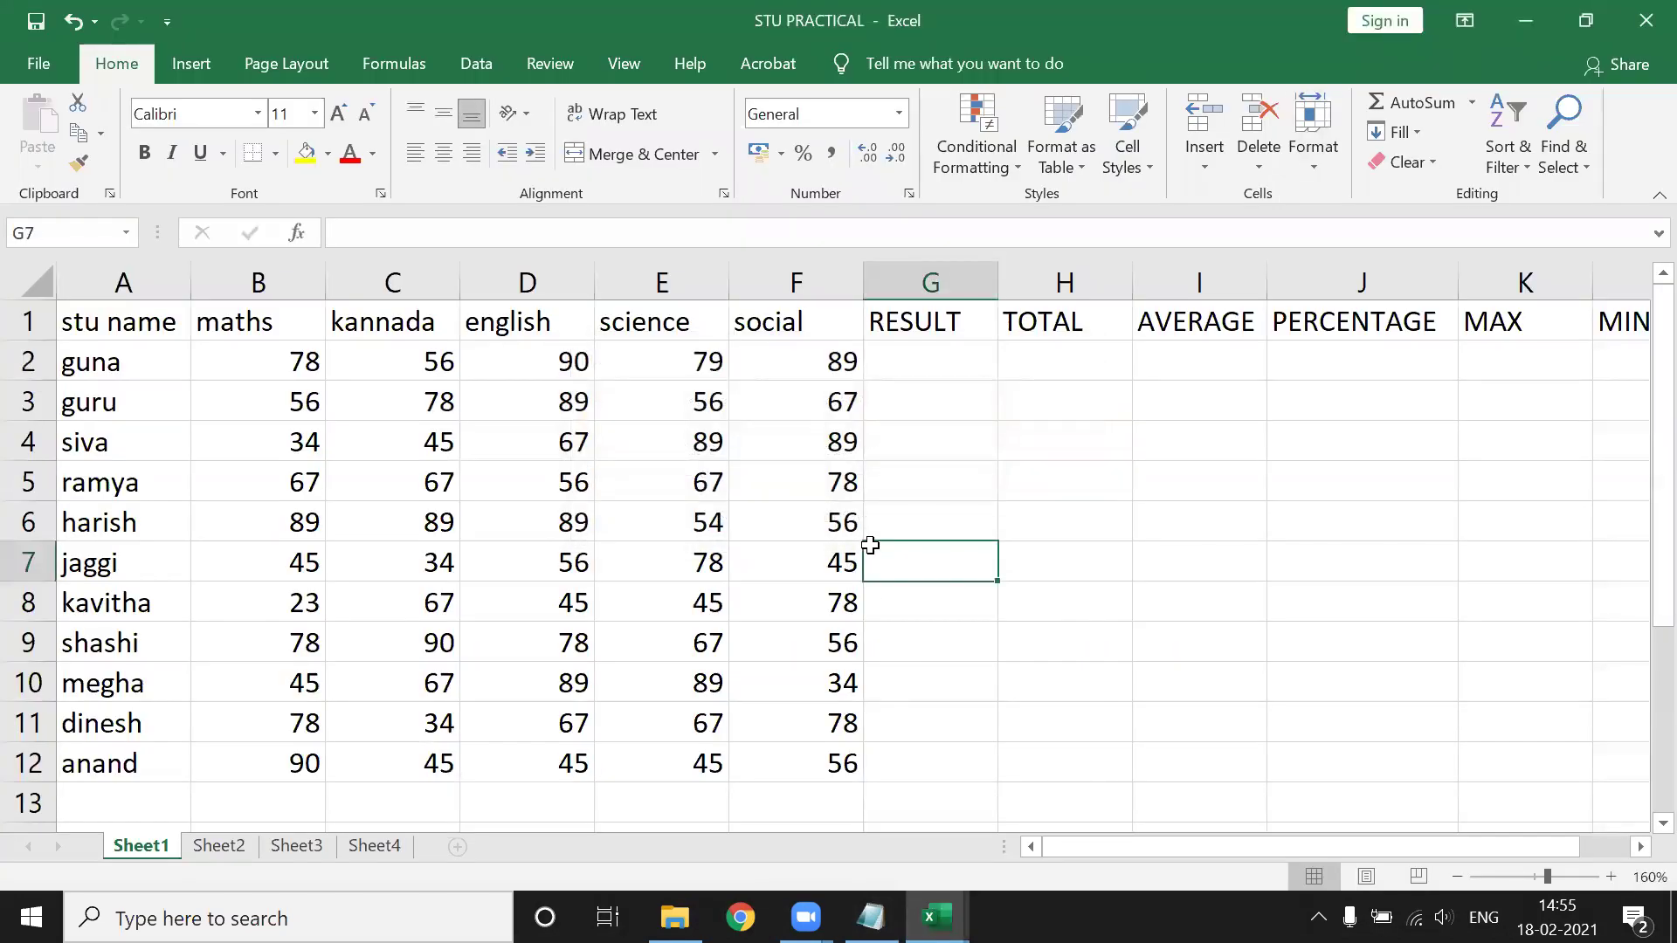
pyautogui.scroll(-5, 869, 545)
pyautogui.scroll(2, 868, 542)
pyautogui.scroll(3, 868, 543)
# Look through Sheets 2–4, then add a new Sheet5 and move it after Sheet4.
pyautogui.click(236, 845)
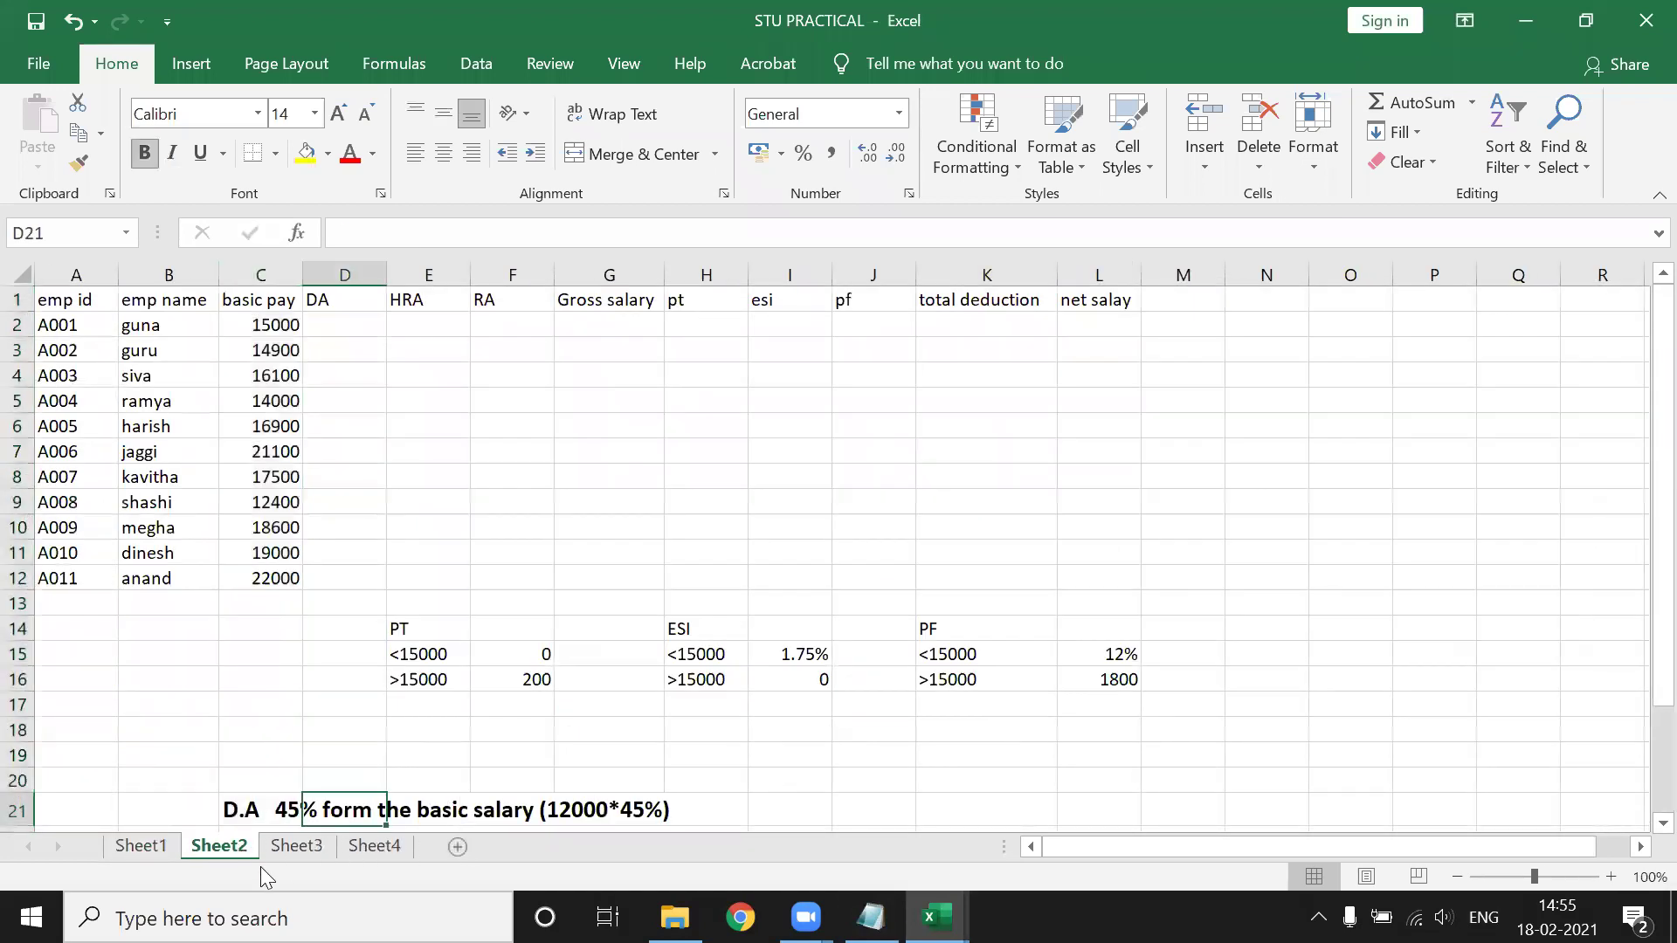
pyautogui.click(301, 845)
pyautogui.click(371, 845)
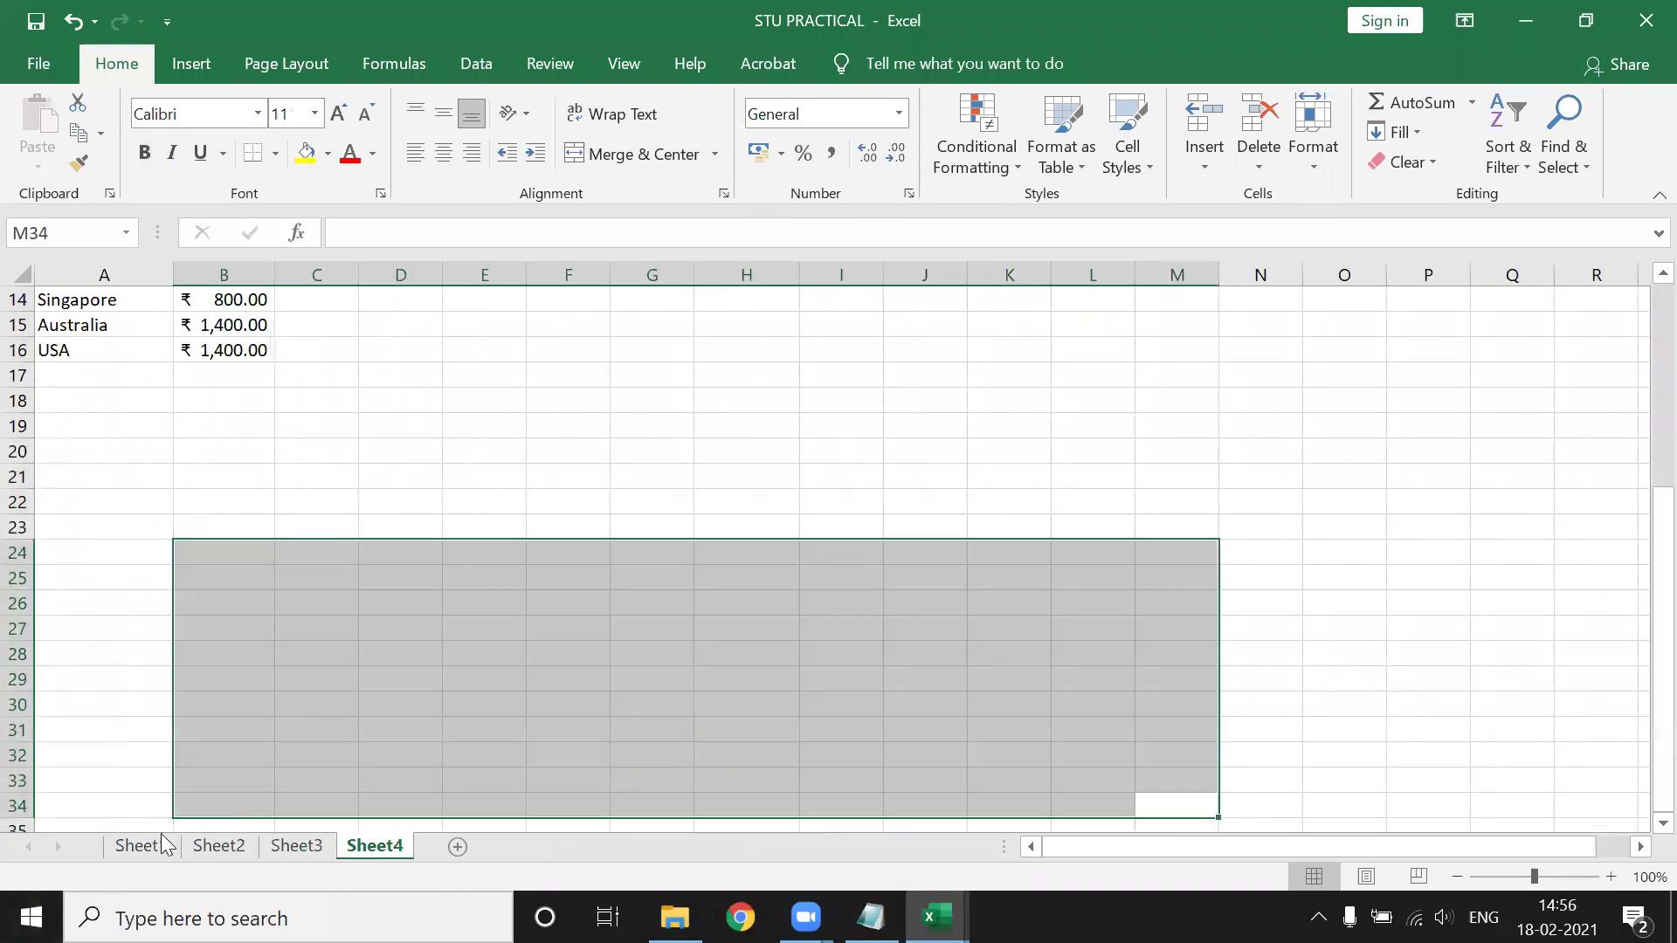
pyautogui.click(162, 838)
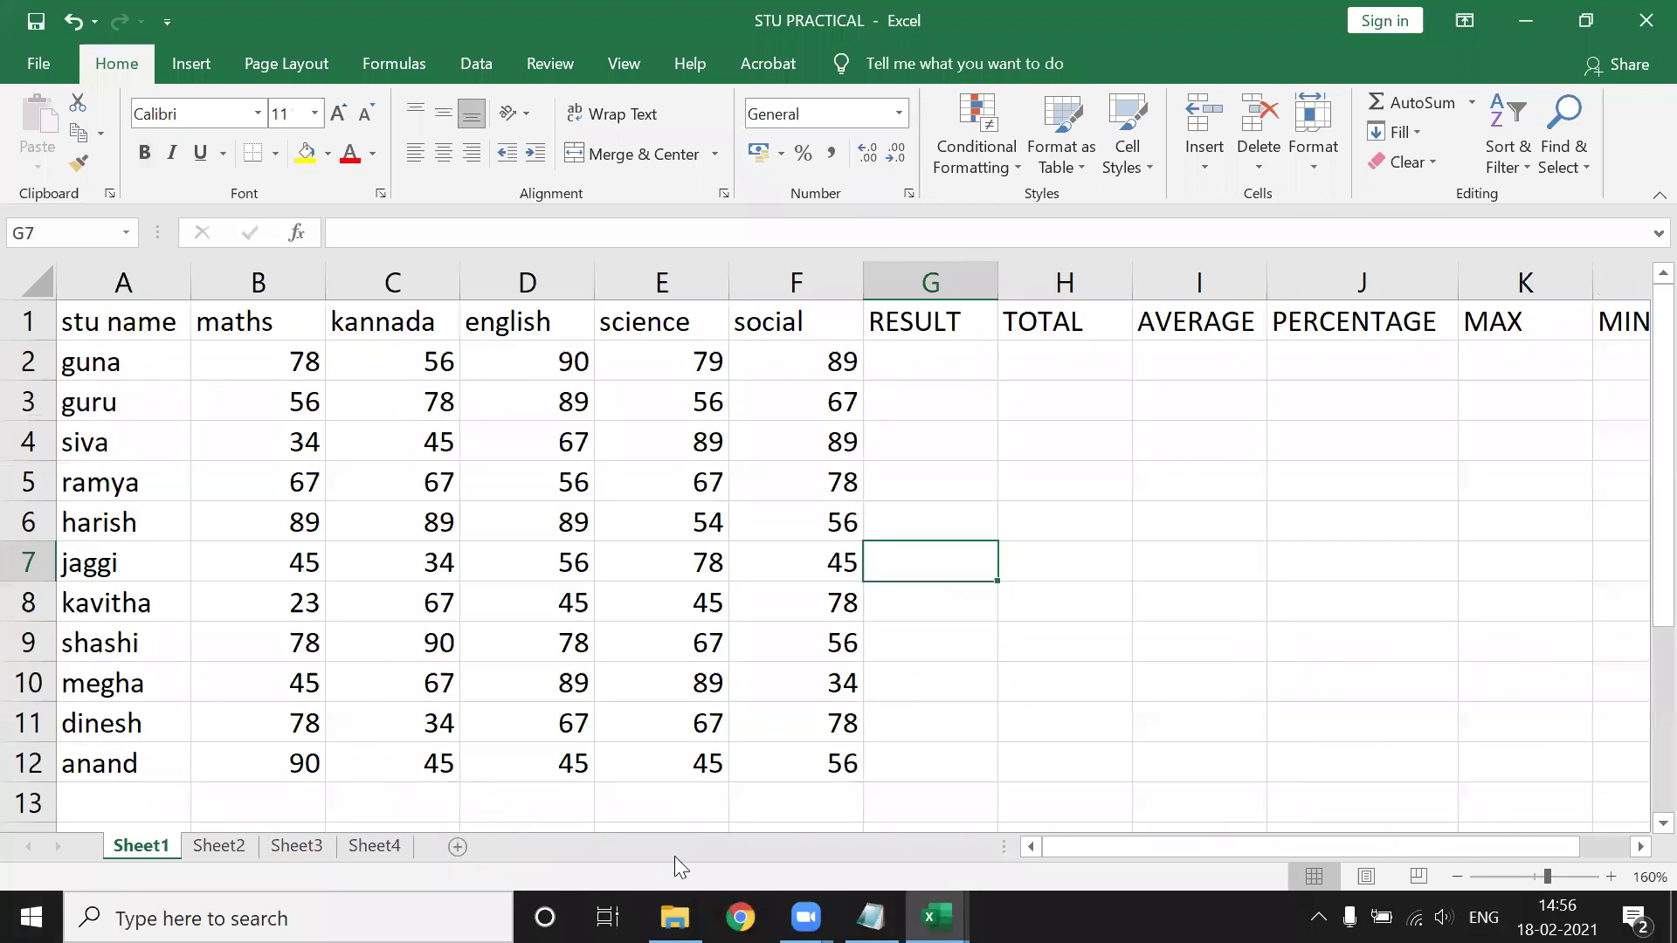
pyautogui.click(457, 847)
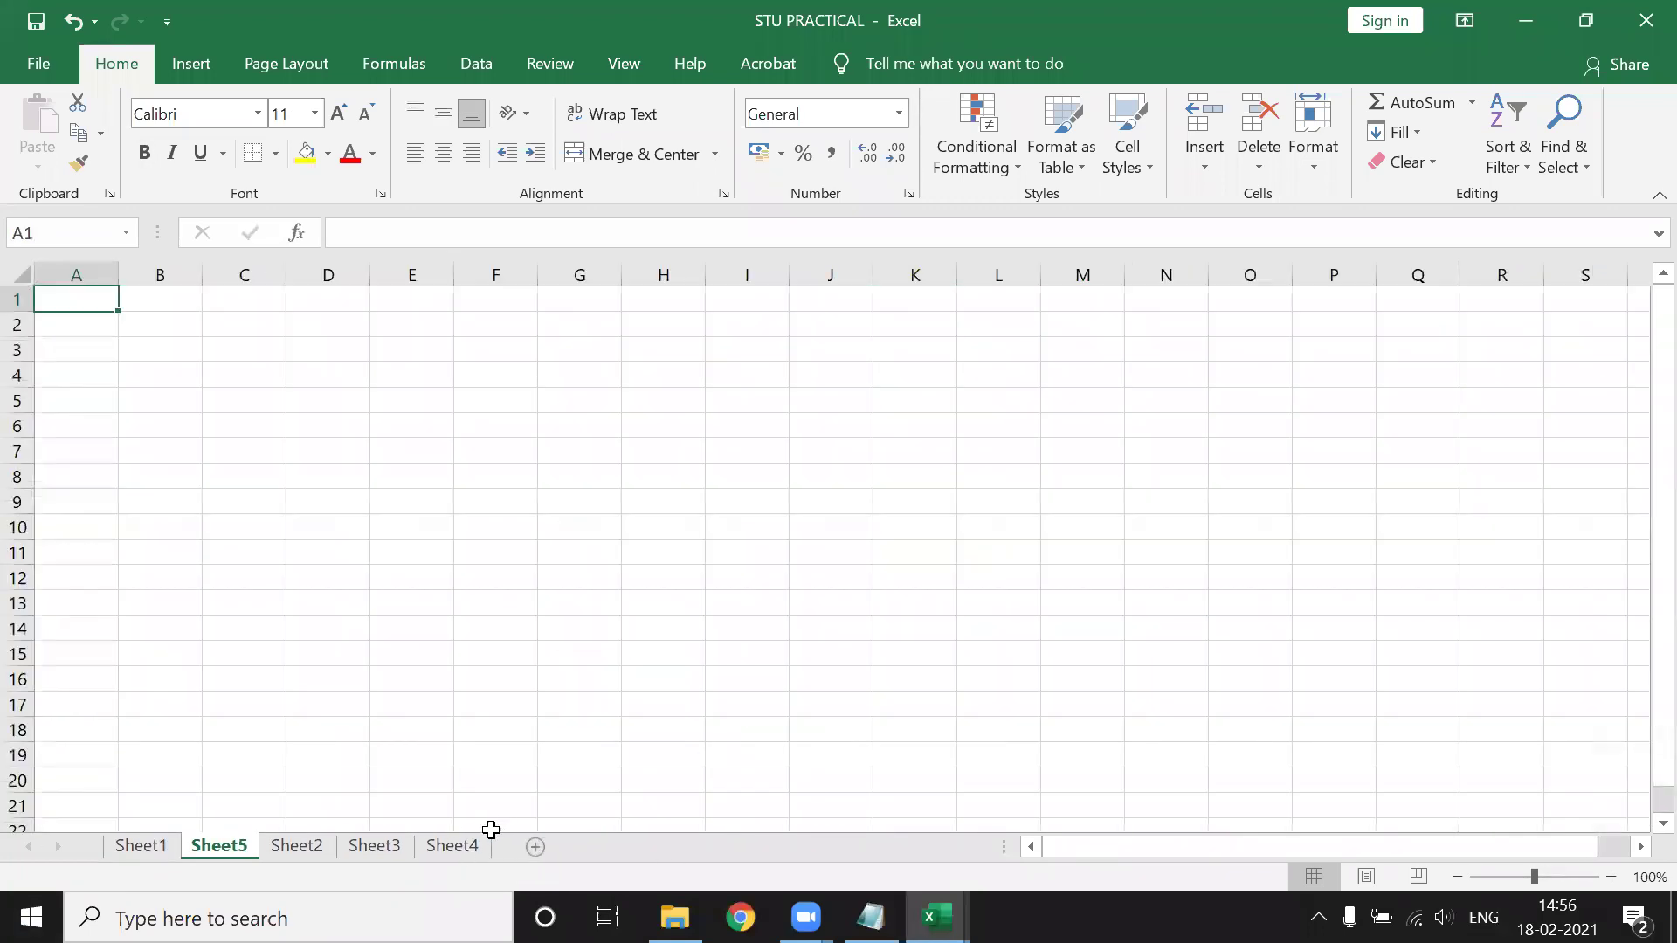
pyautogui.moveTo(234, 845)
pyautogui.mouseDown()
pyautogui.moveTo(515, 799)
pyautogui.moveTo(510, 846)
pyautogui.mouseUp()
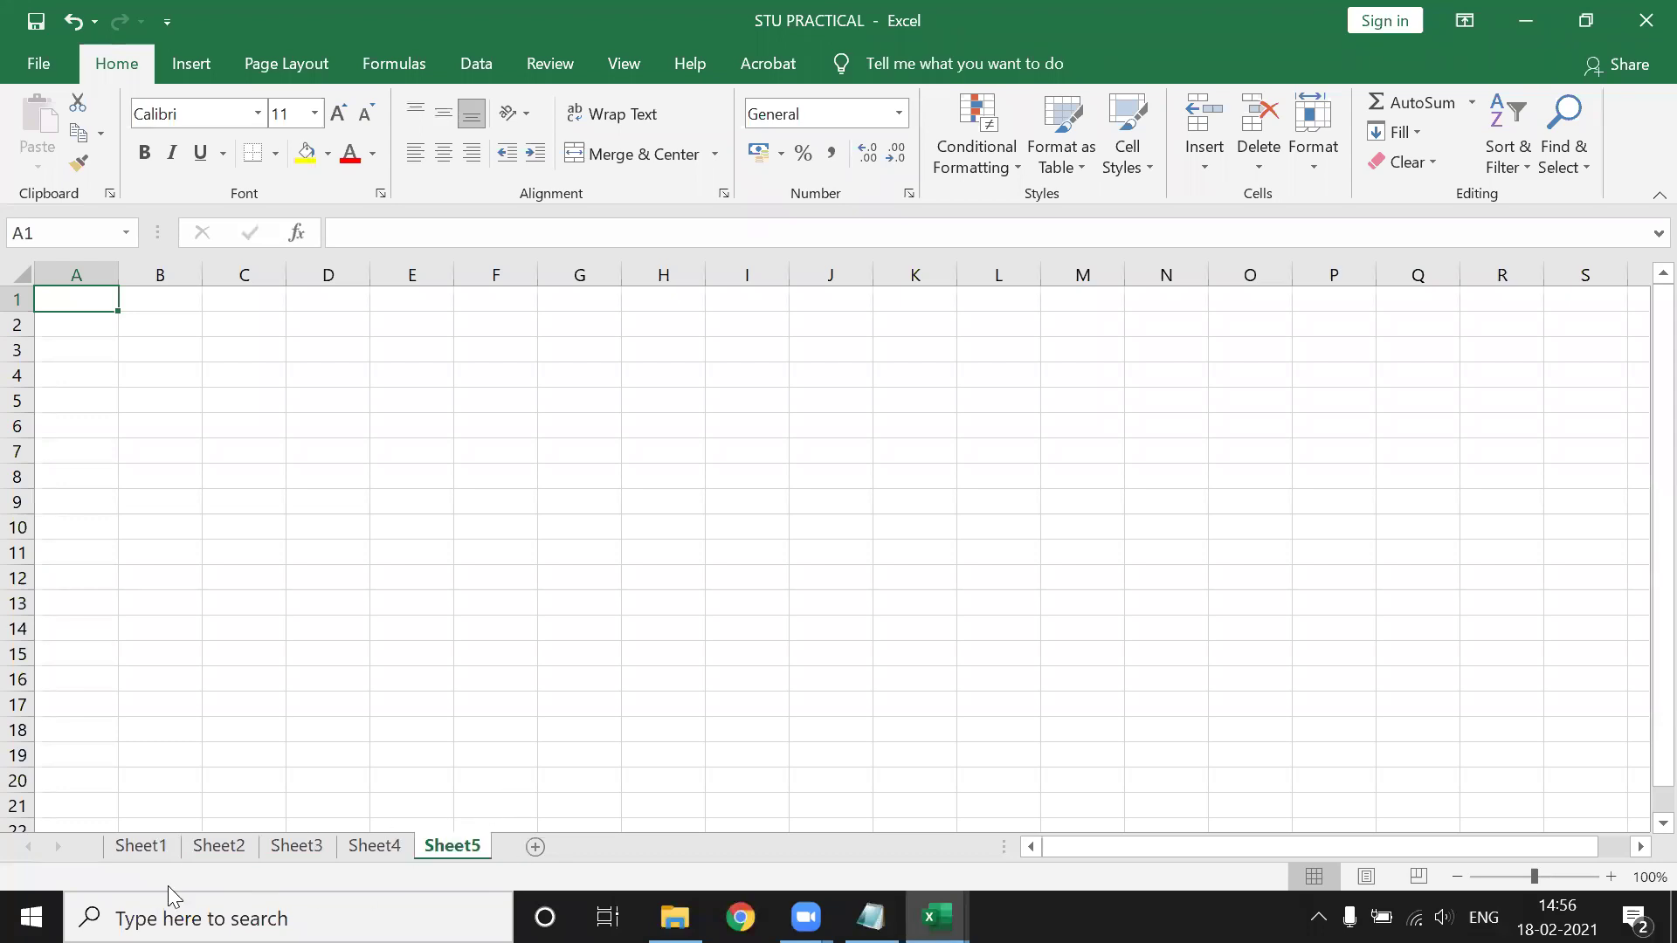
pyautogui.click(157, 842)
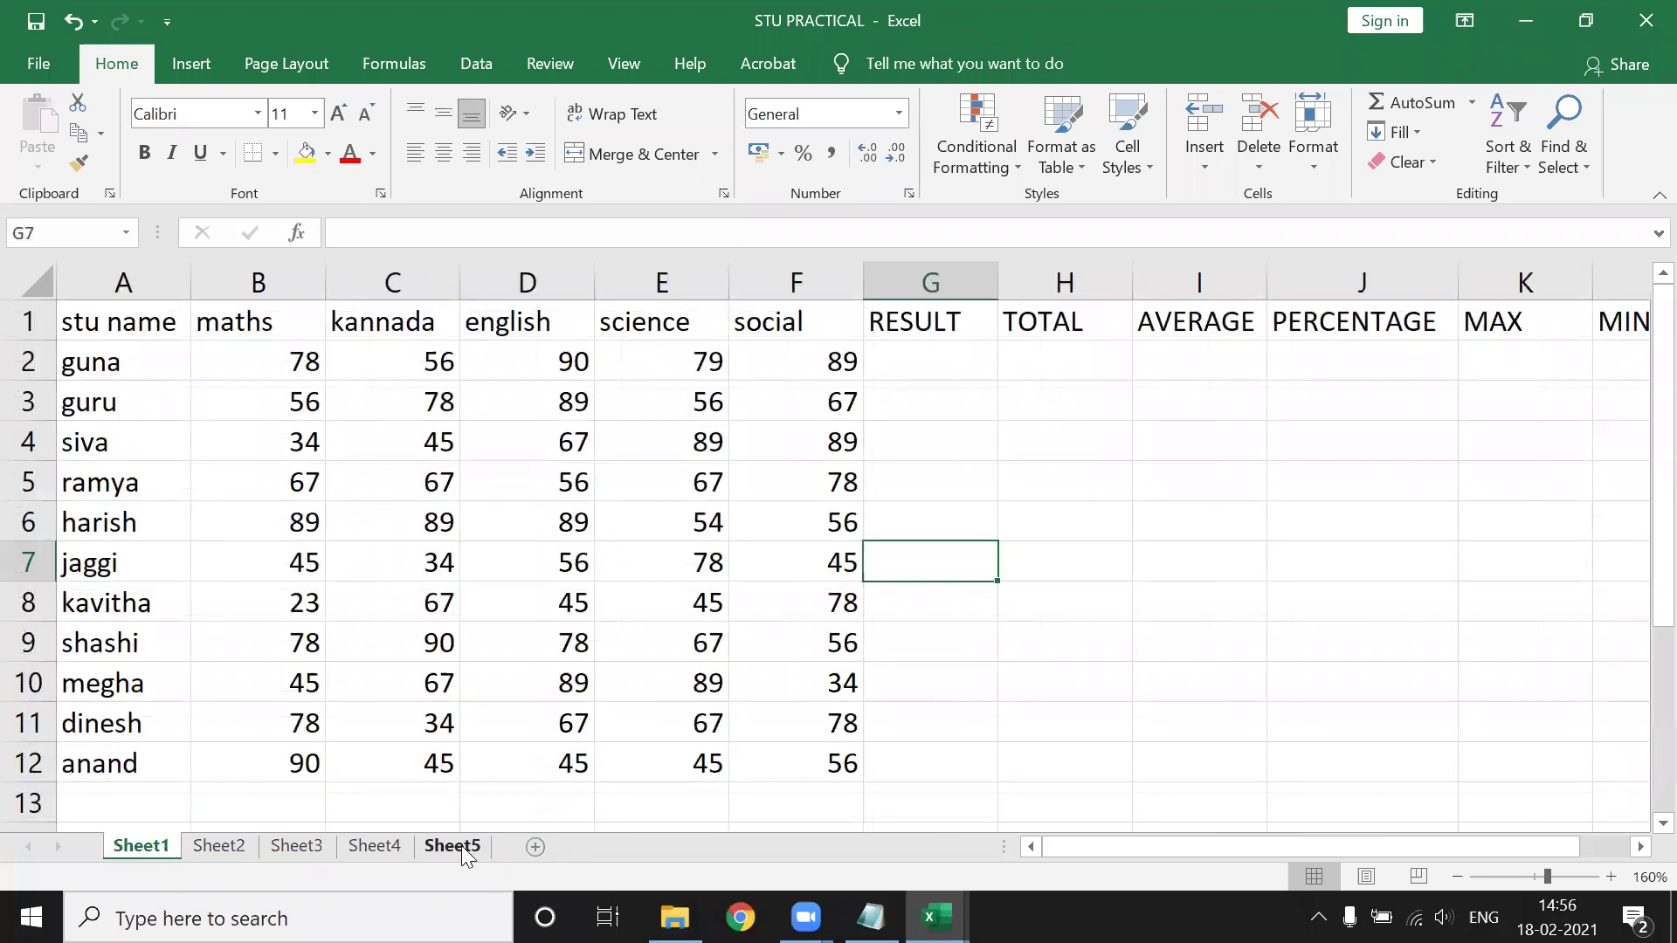
pyautogui.click(458, 846)
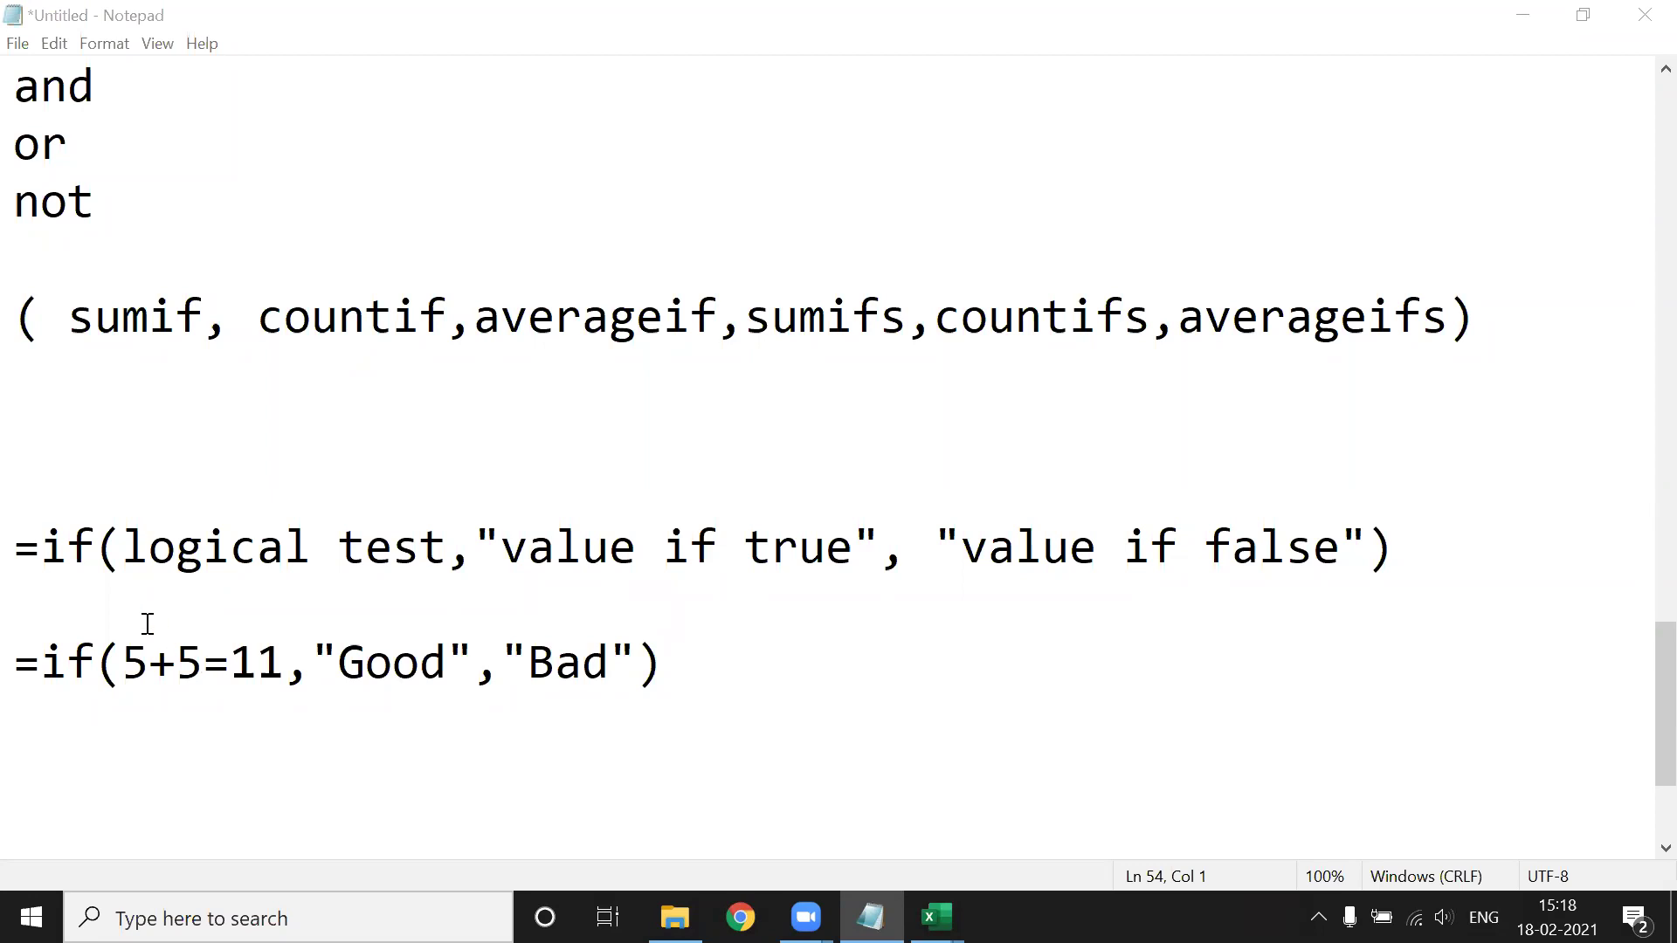
# Highlight the IF syntax parts: logical test, value if true and value if false.
pyautogui.moveTo(17, 549)
pyautogui.mouseDown()
pyautogui.moveTo(412, 579)
pyautogui.moveTo(818, 568)
pyautogui.mouseUp()
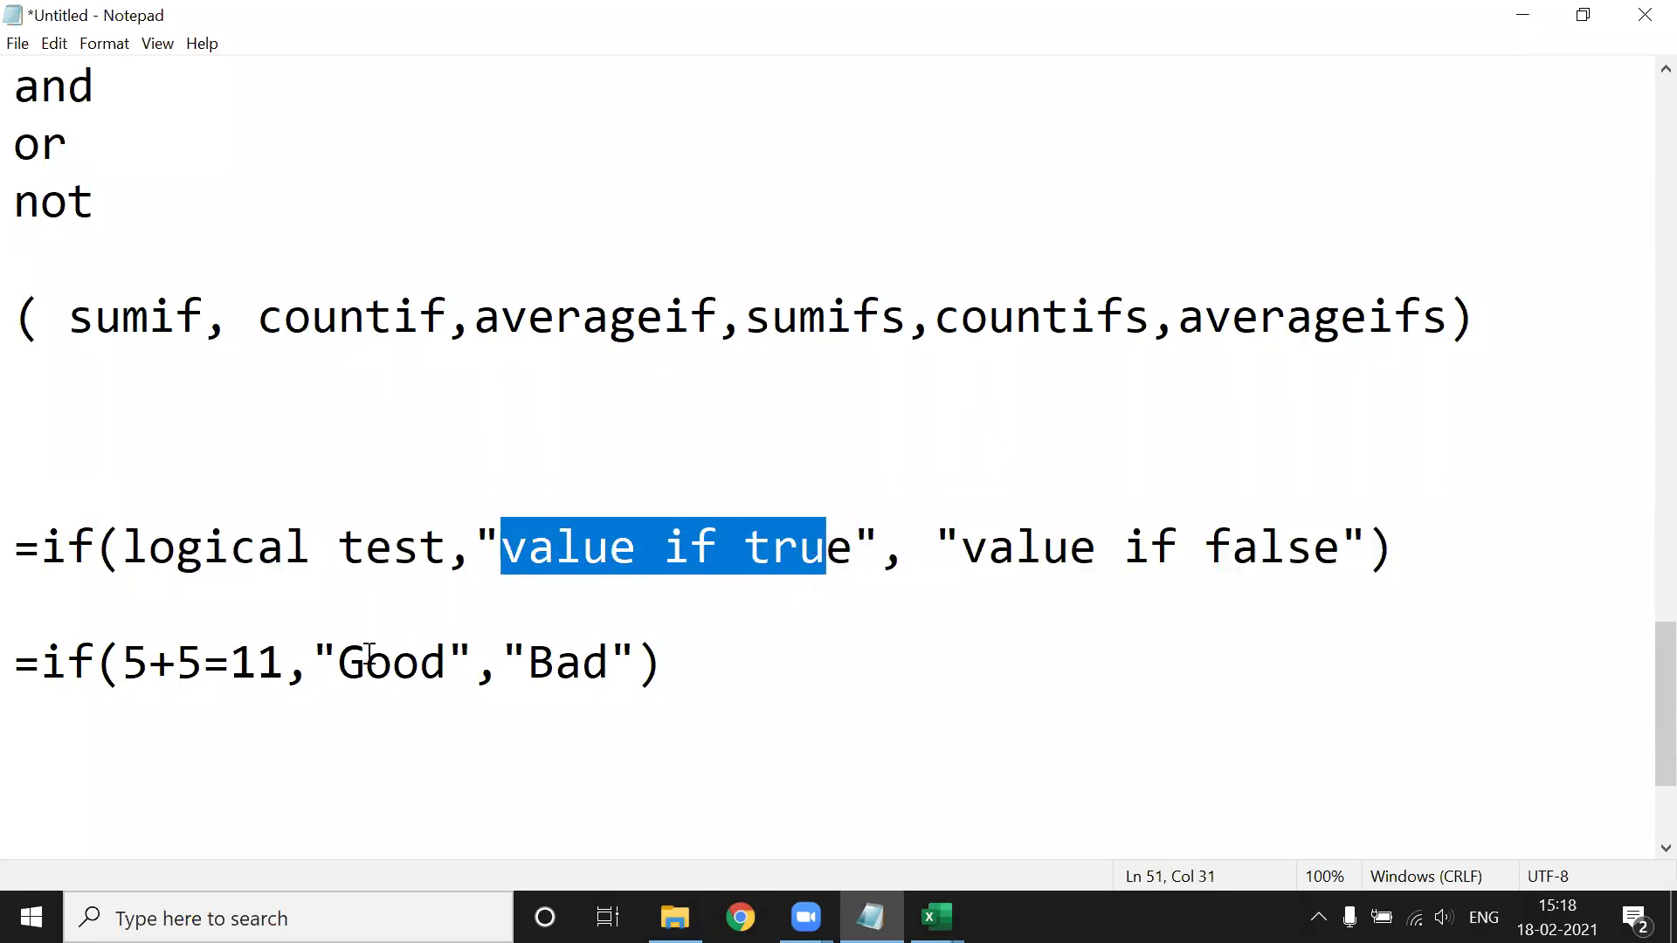
pyautogui.moveTo(342, 664); pyautogui.dragTo(450, 677)
pyautogui.click(1015, 548)
pyautogui.keyDown('shift'); pyautogui.click(1340, 548); pyautogui.keyUp('shift')
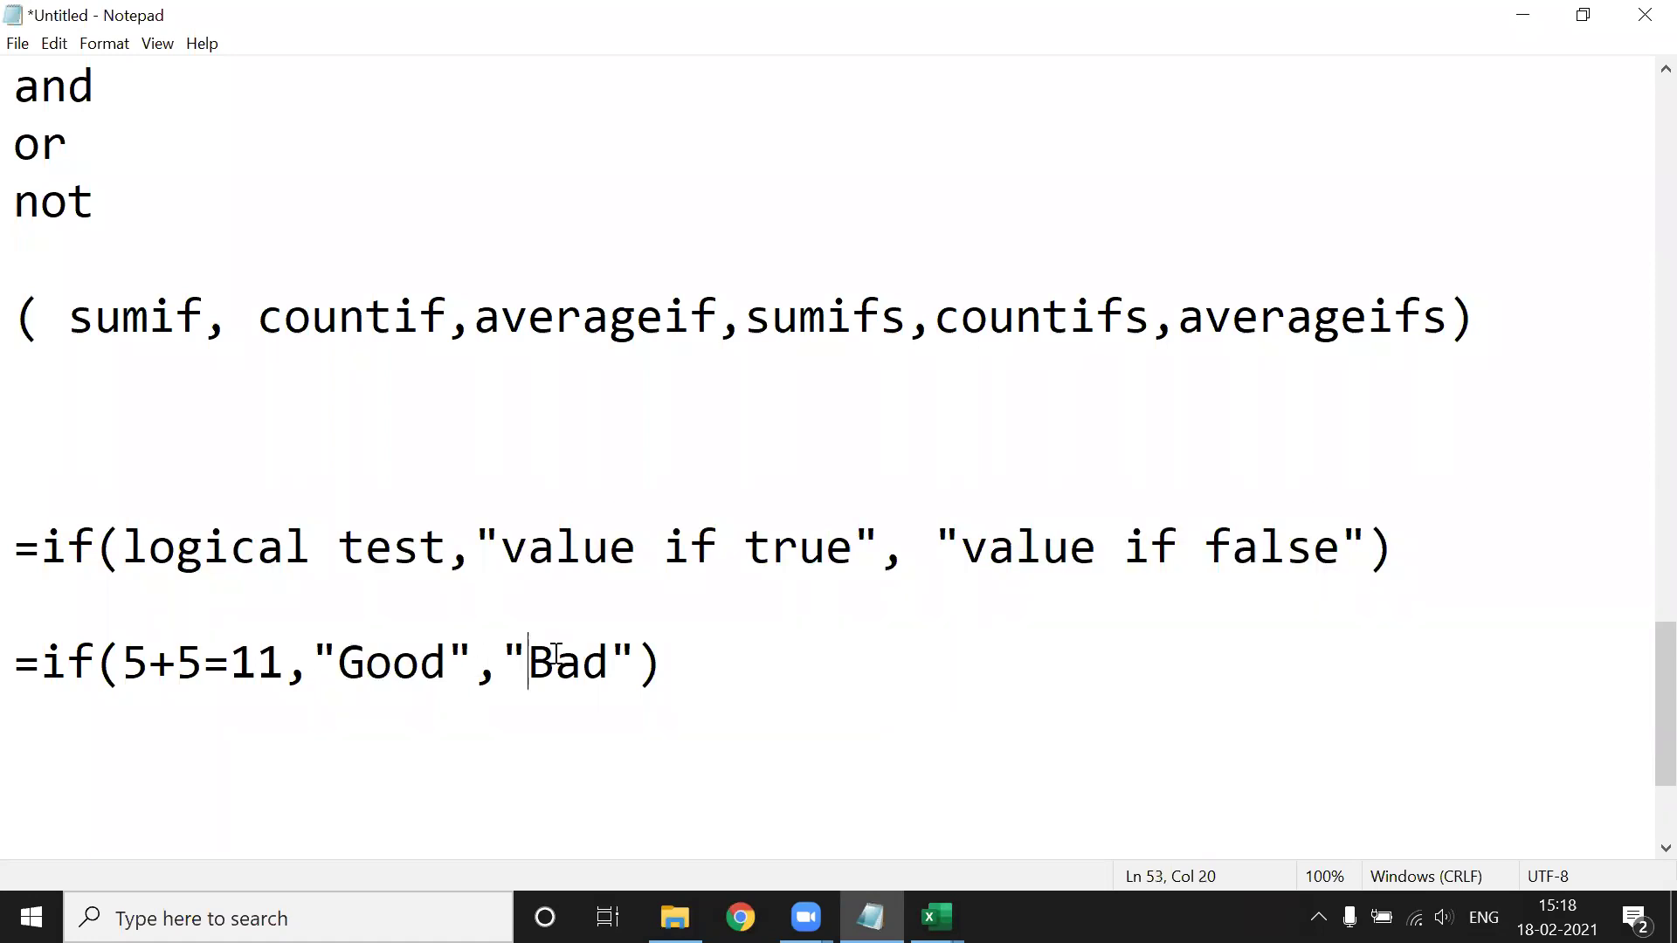
# Highlight 5+5=11, Good and Bad in the =if(5+5=11,"Good","Bad") example.
pyautogui.moveTo(528, 663); pyautogui.dragTo(609, 664)
pyautogui.moveTo(16, 656); pyautogui.dragTo(553, 637)
pyautogui.click(719, 599)
pyautogui.moveTo(112, 664); pyautogui.dragTo(285, 661)
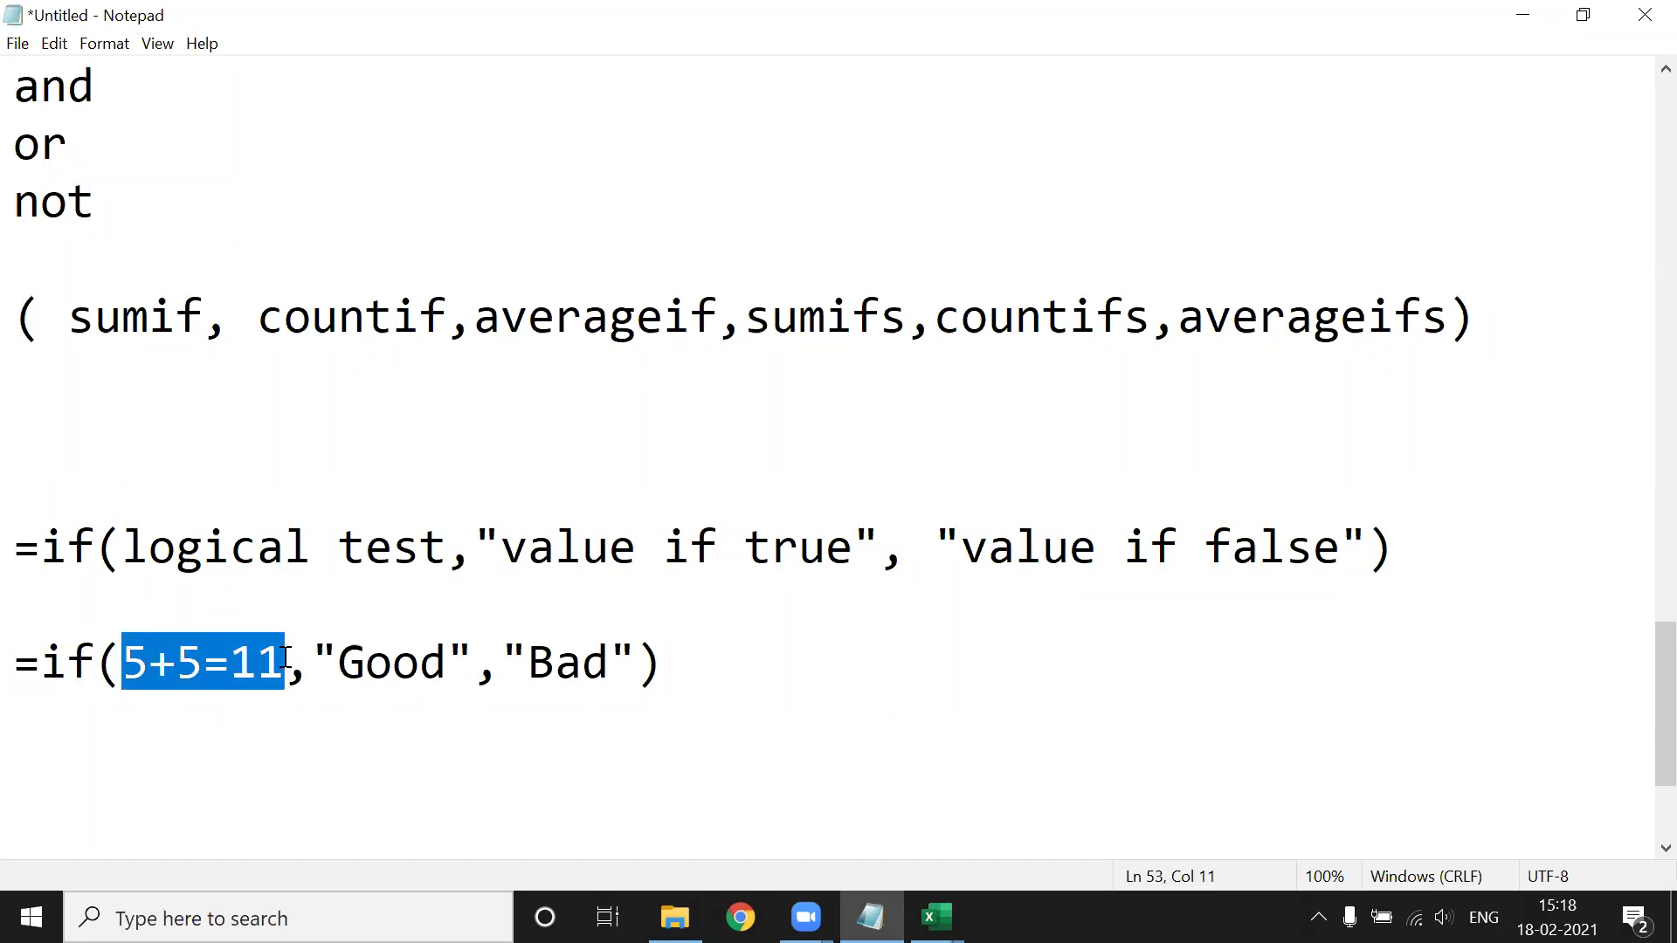
pyautogui.moveTo(341, 661); pyautogui.dragTo(436, 675)
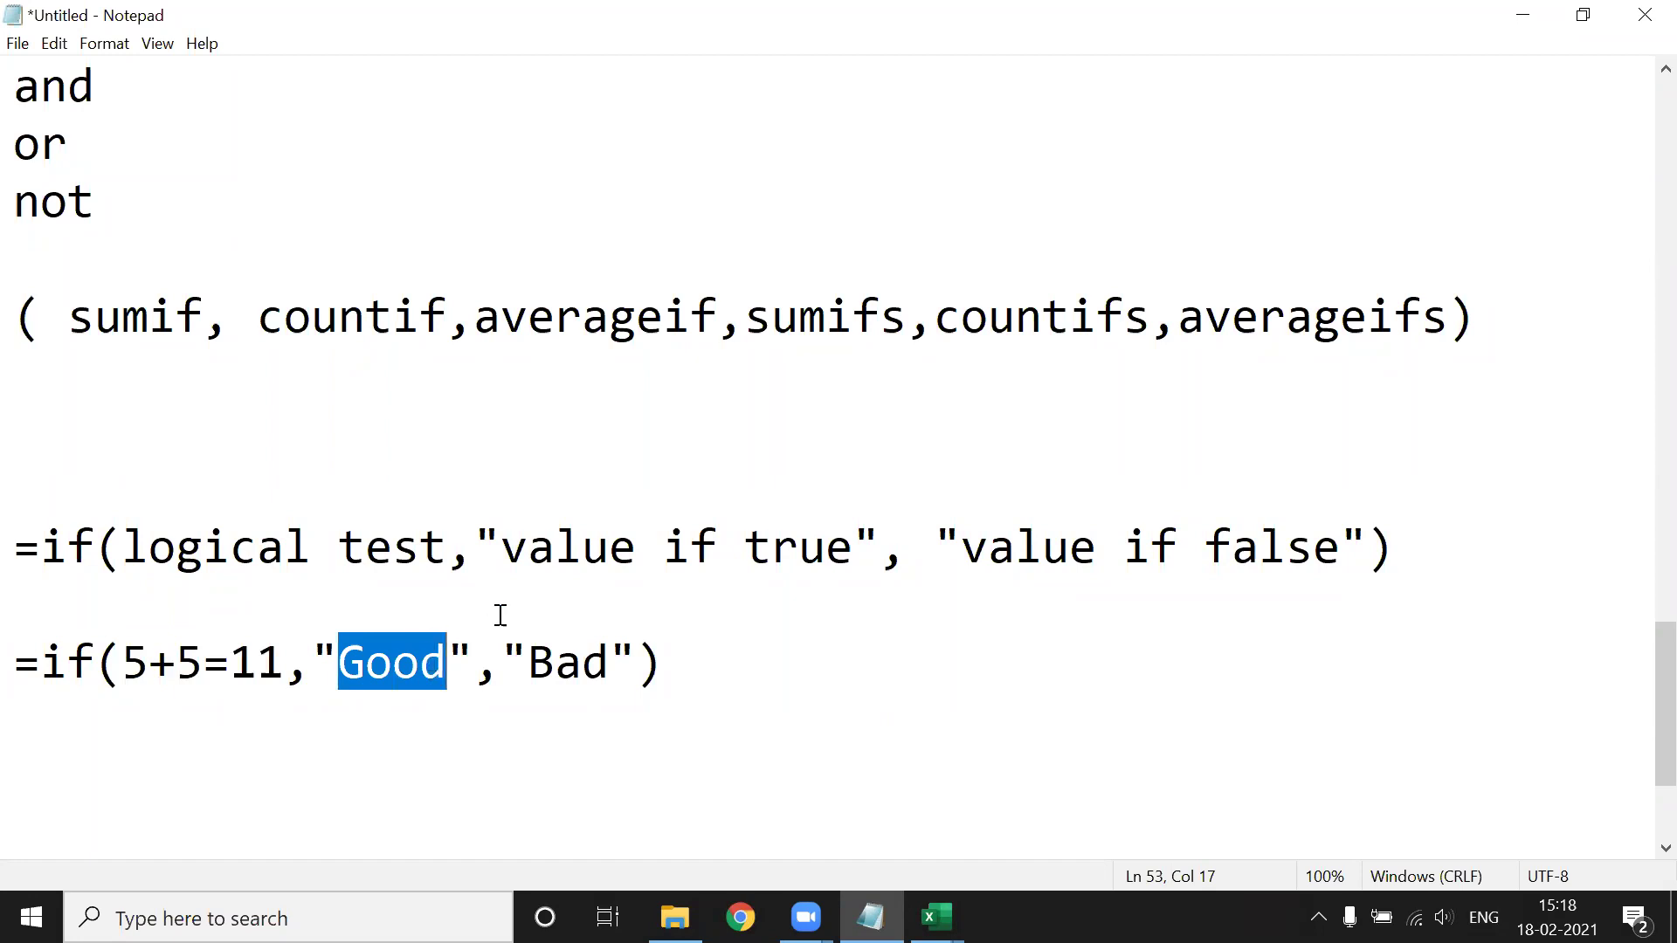
pyautogui.moveTo(527, 661); pyautogui.dragTo(609, 687)
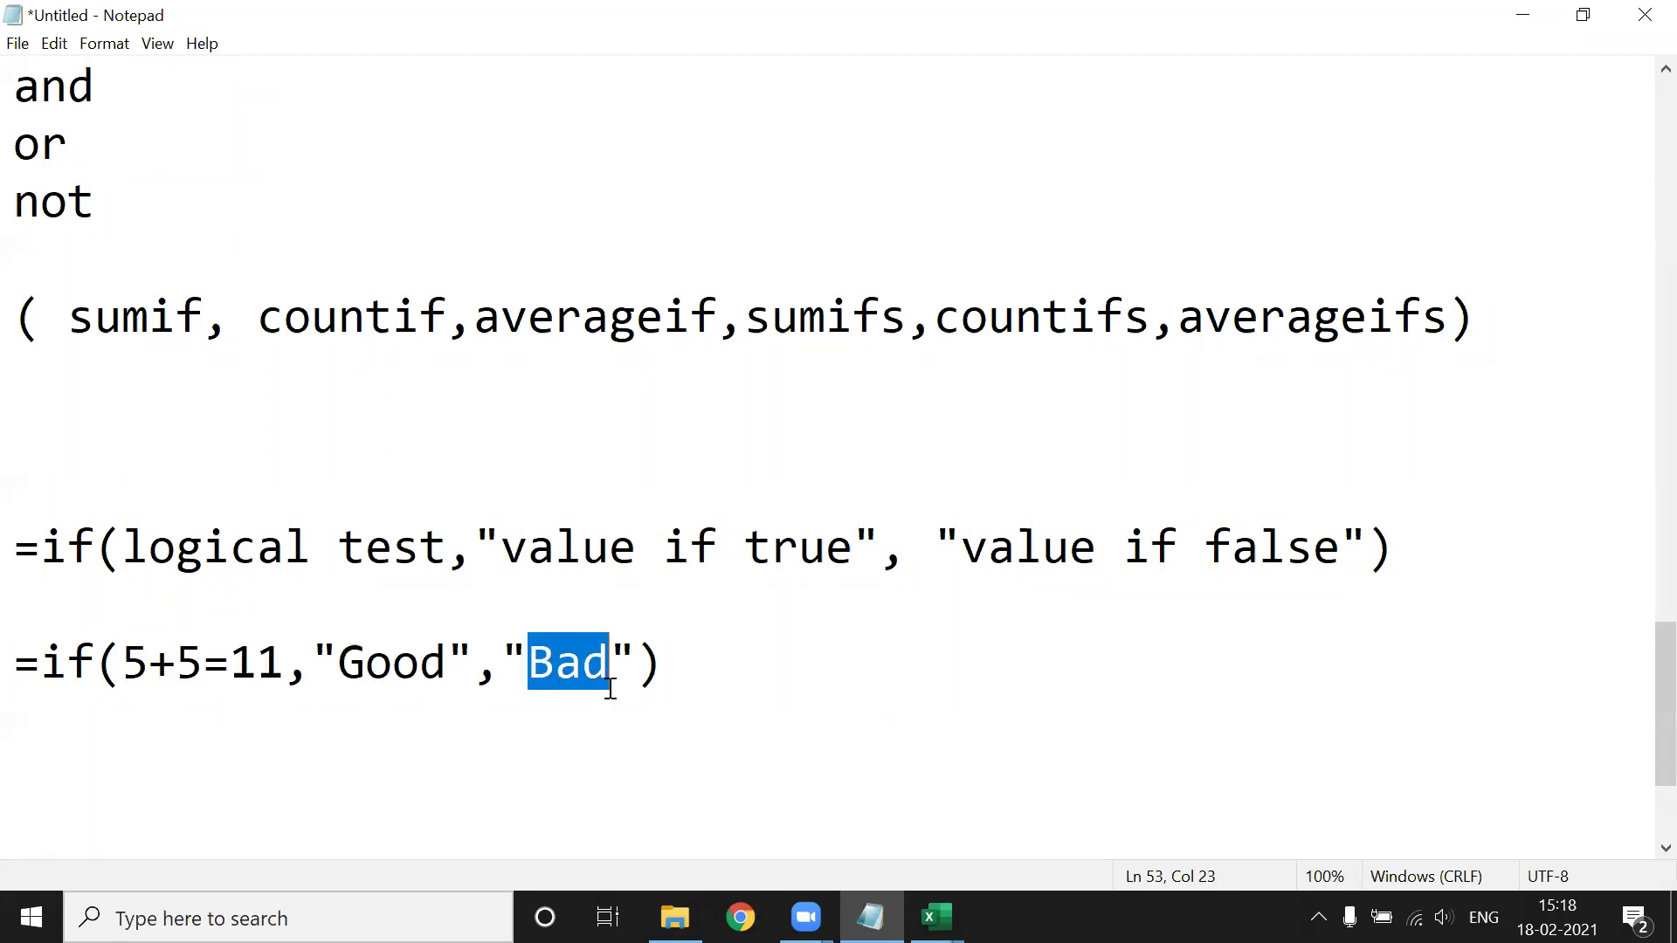
pyautogui.click(711, 626)
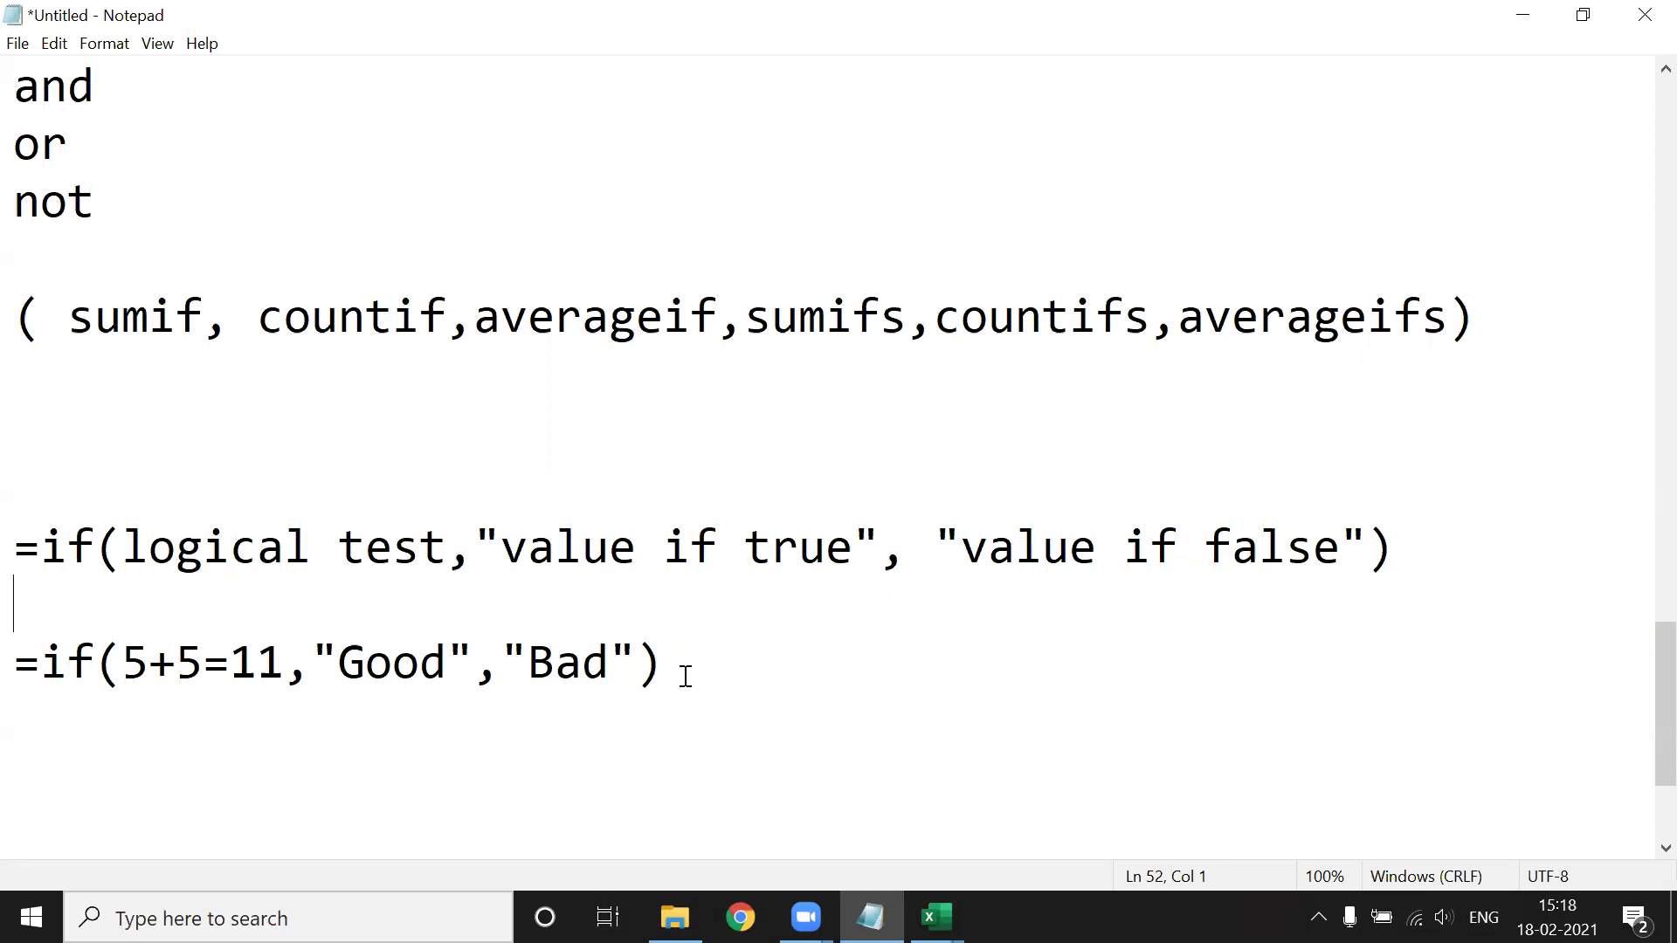
pyautogui.click(937, 917)
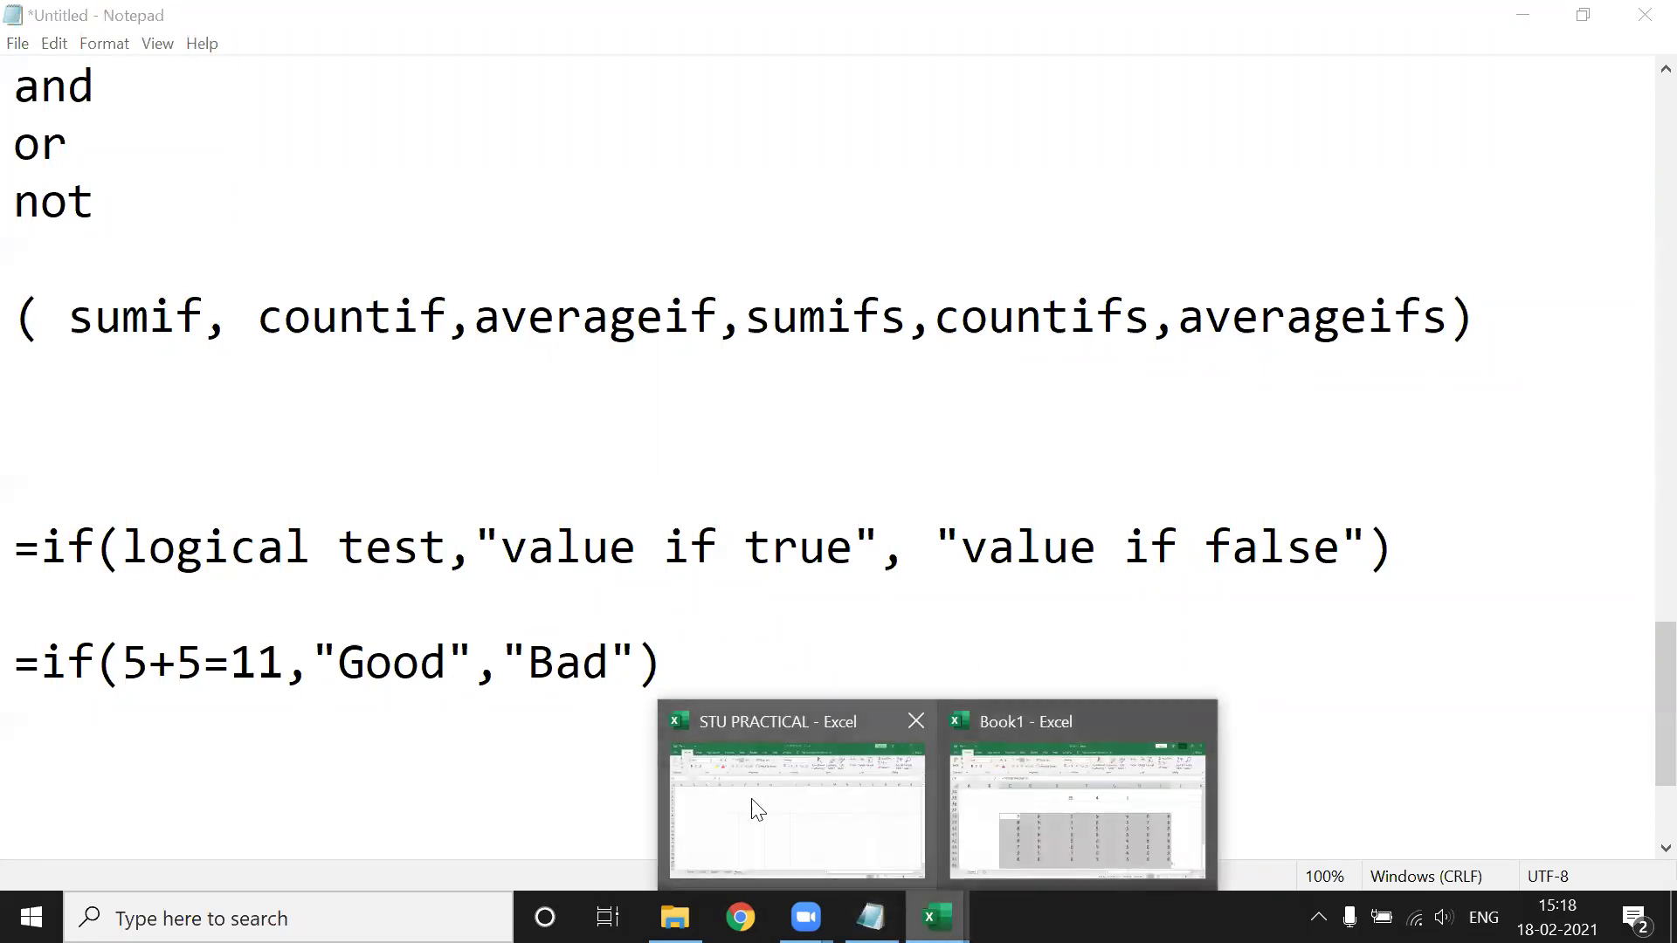
# On Sheet5 of STU PRACTICAL, enter =IF(5+5=11, into cell F3.
pyautogui.click(756, 810)
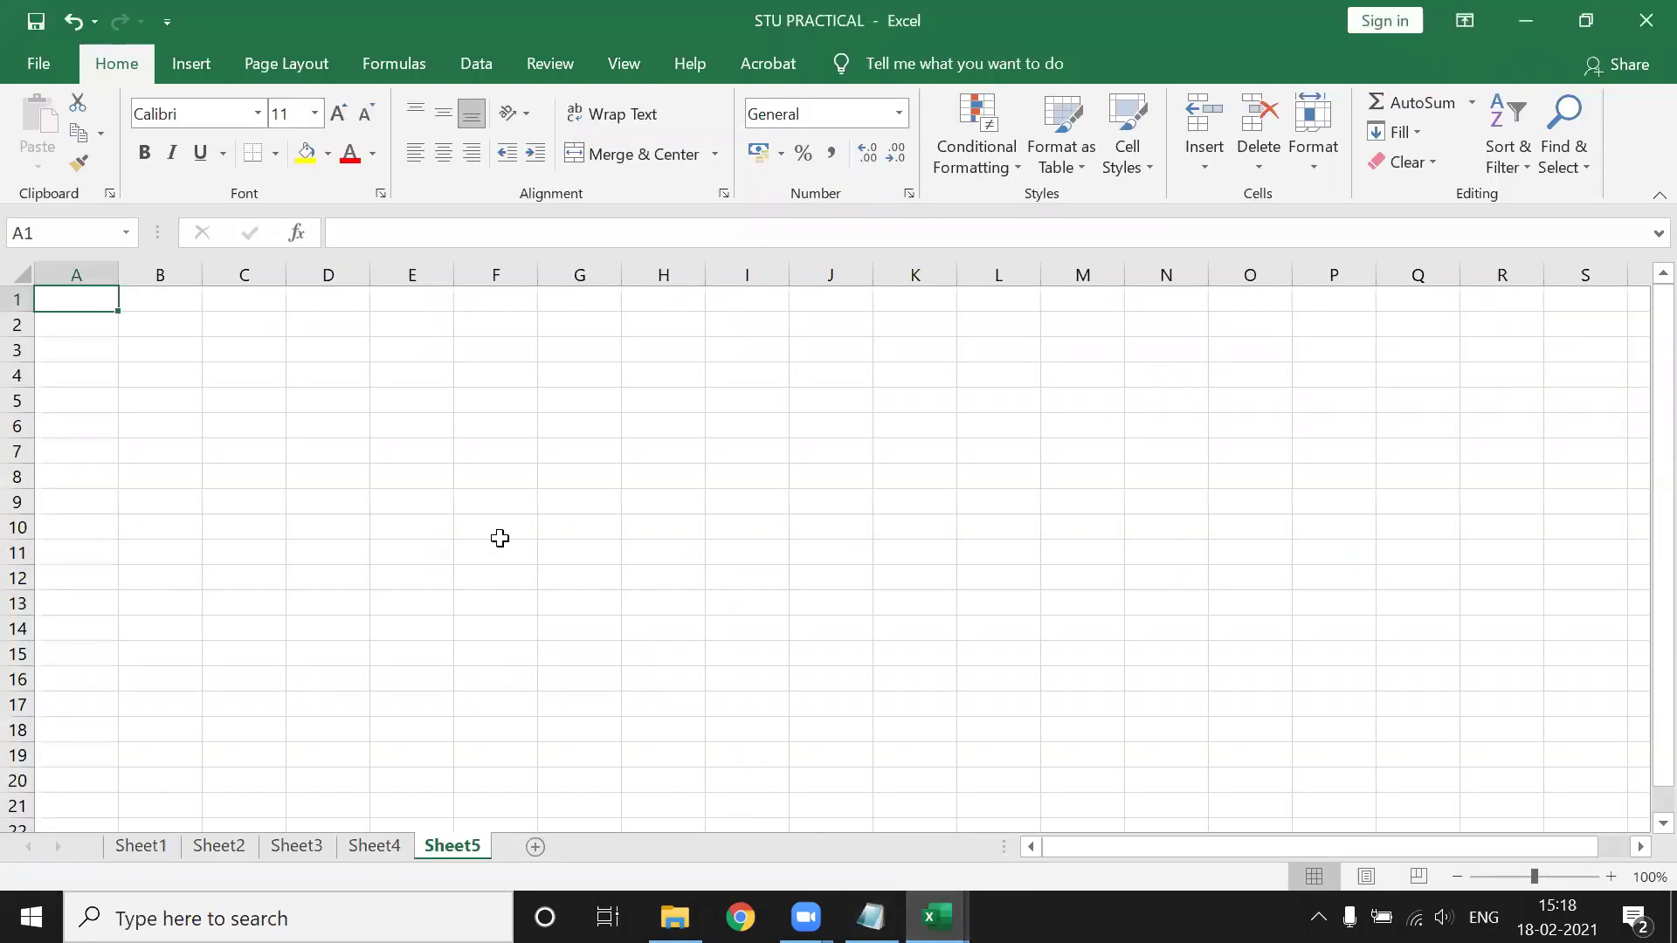
pyautogui.click(505, 349)
pyautogui.write('=if')
pyautogui.doubleClick(504, 384)
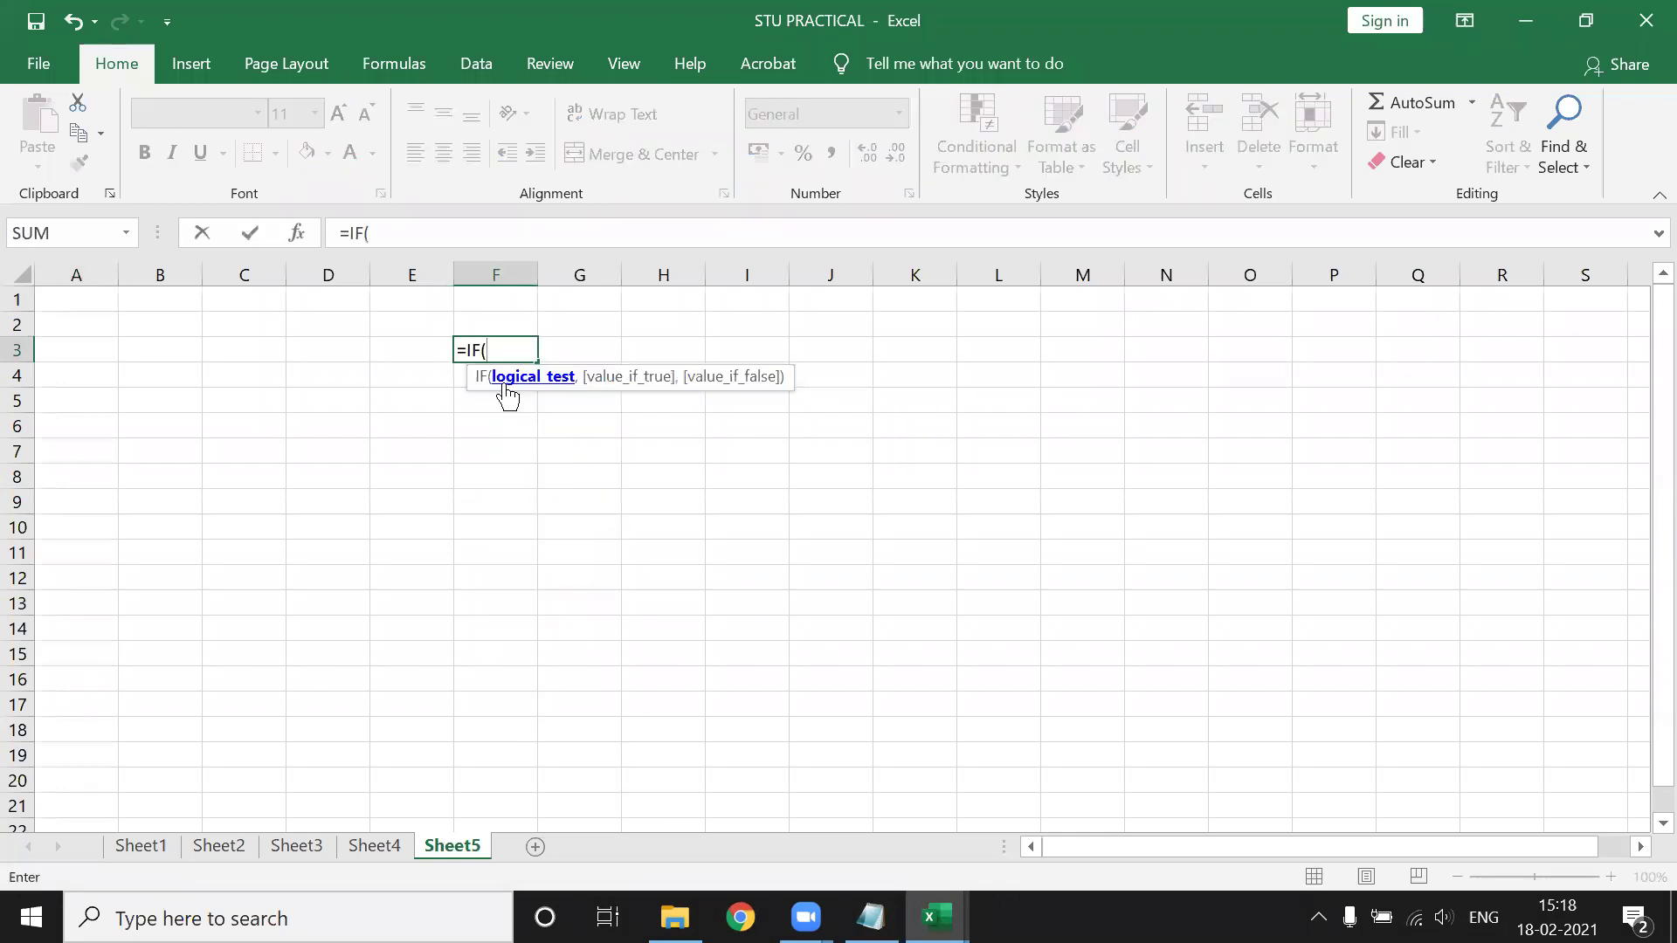
pyautogui.write('5+5=')
pyautogui.write('11')
pyautogui.write(',')
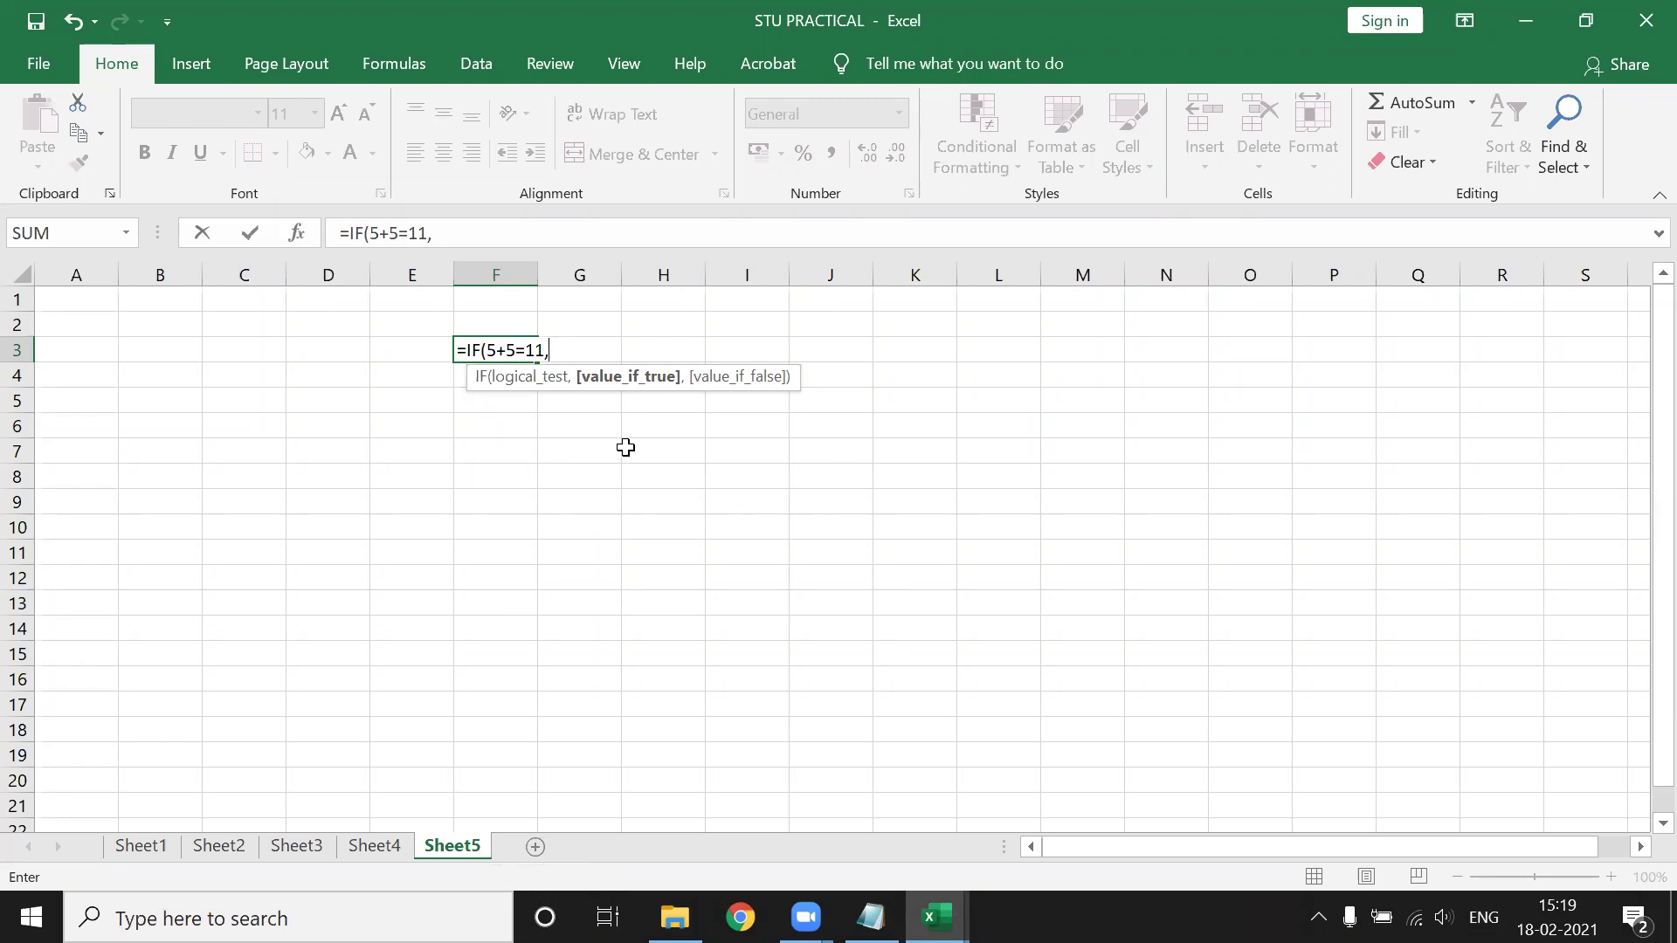
# Finish F3 as =IF(5+5=11,"GOOD","BAD") in capitals and commit it, showing BAD.
pyautogui.write('"')
pyautogui.write('g')
pyautogui.press('BackSpace')
pyautogui.press('capslock')
pyautogui.write('GOO')
pyautogui.write('D"')
pyautogui.write(',"BAD"')
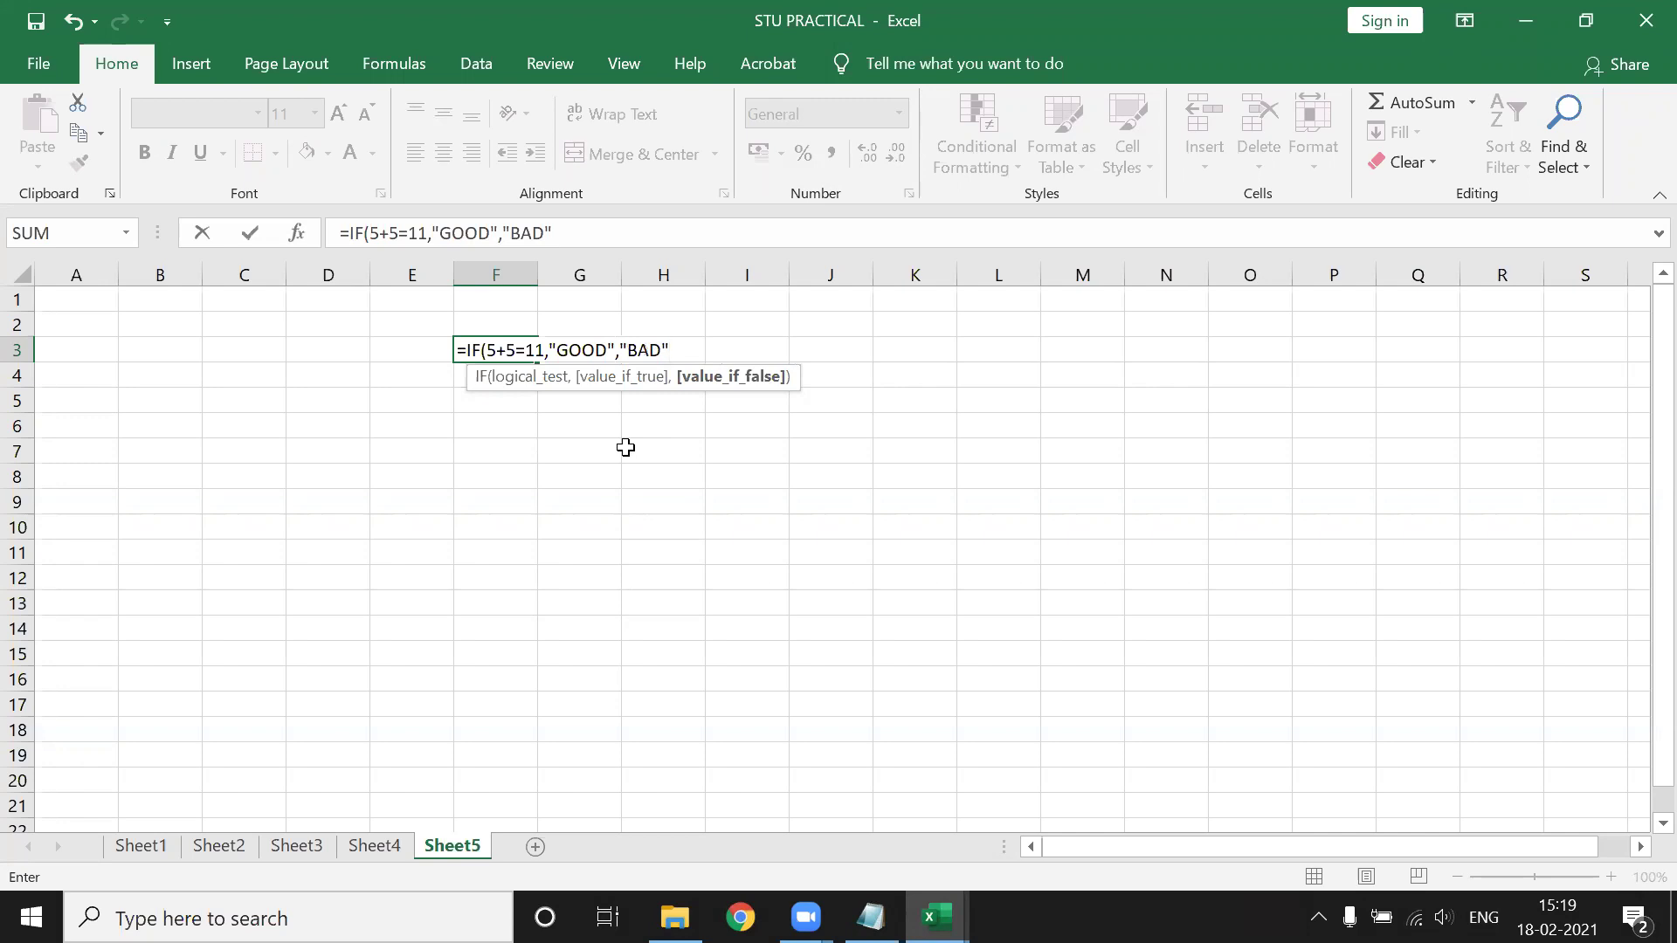
pyautogui.press('BackSpace')
pyautogui.press('BackSpace')
pyautogui.press('BackSpace')
pyautogui.press('BackSpace')
pyautogui.press('BackSpace')
pyautogui.press('BackSpace')
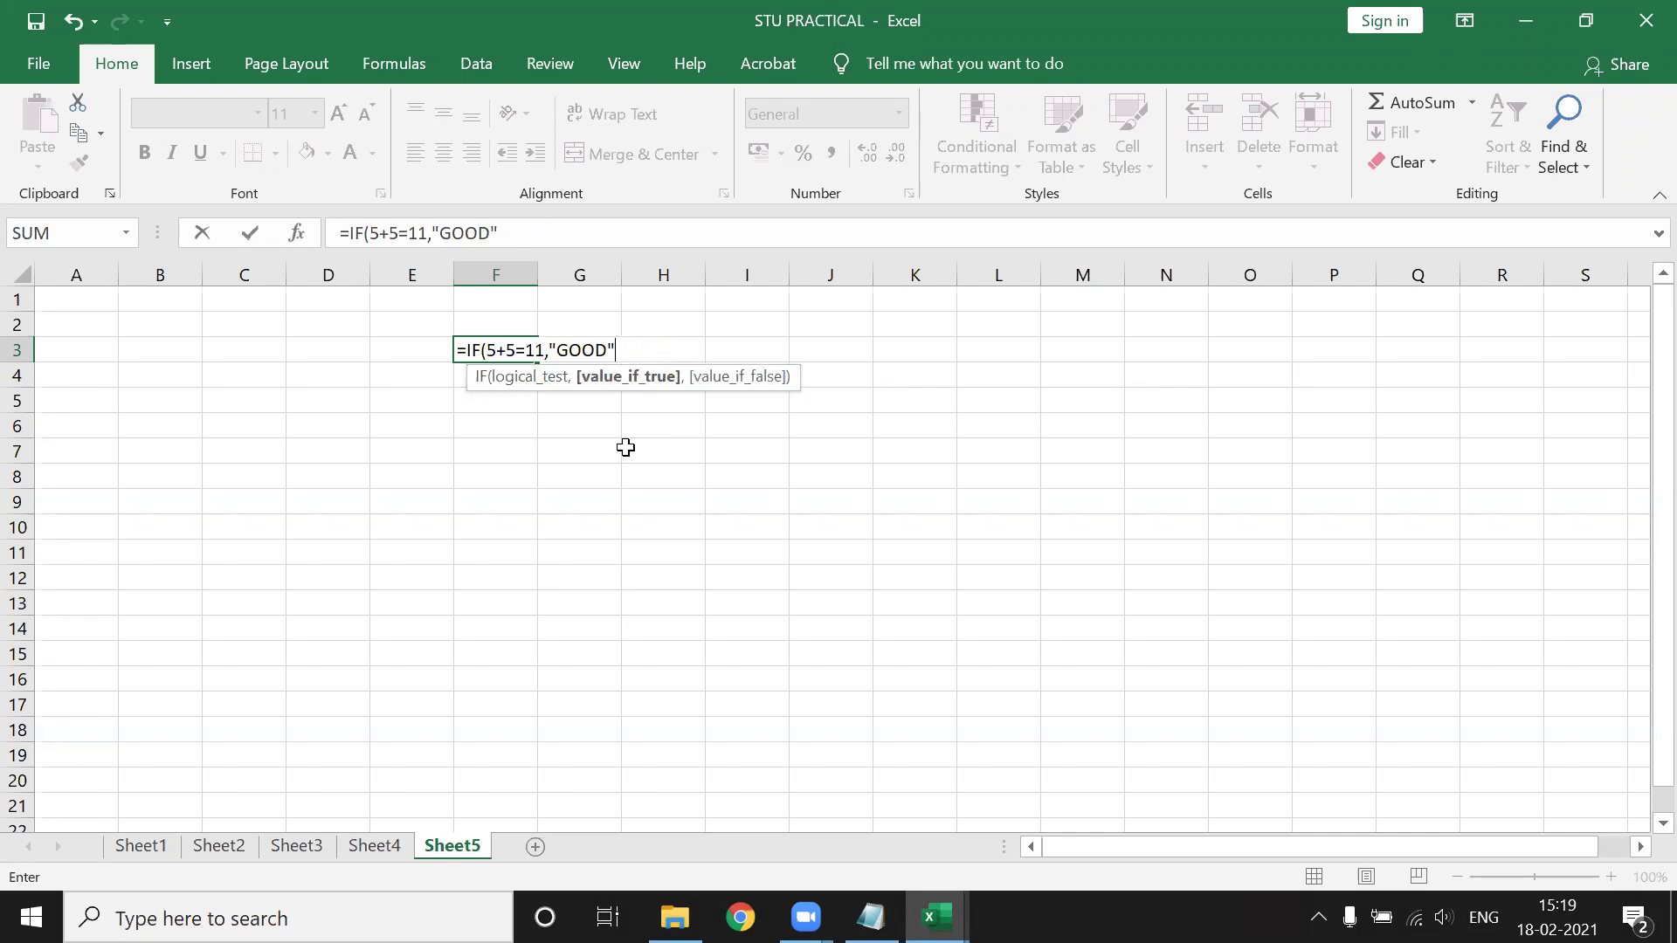
pyautogui.write(',')
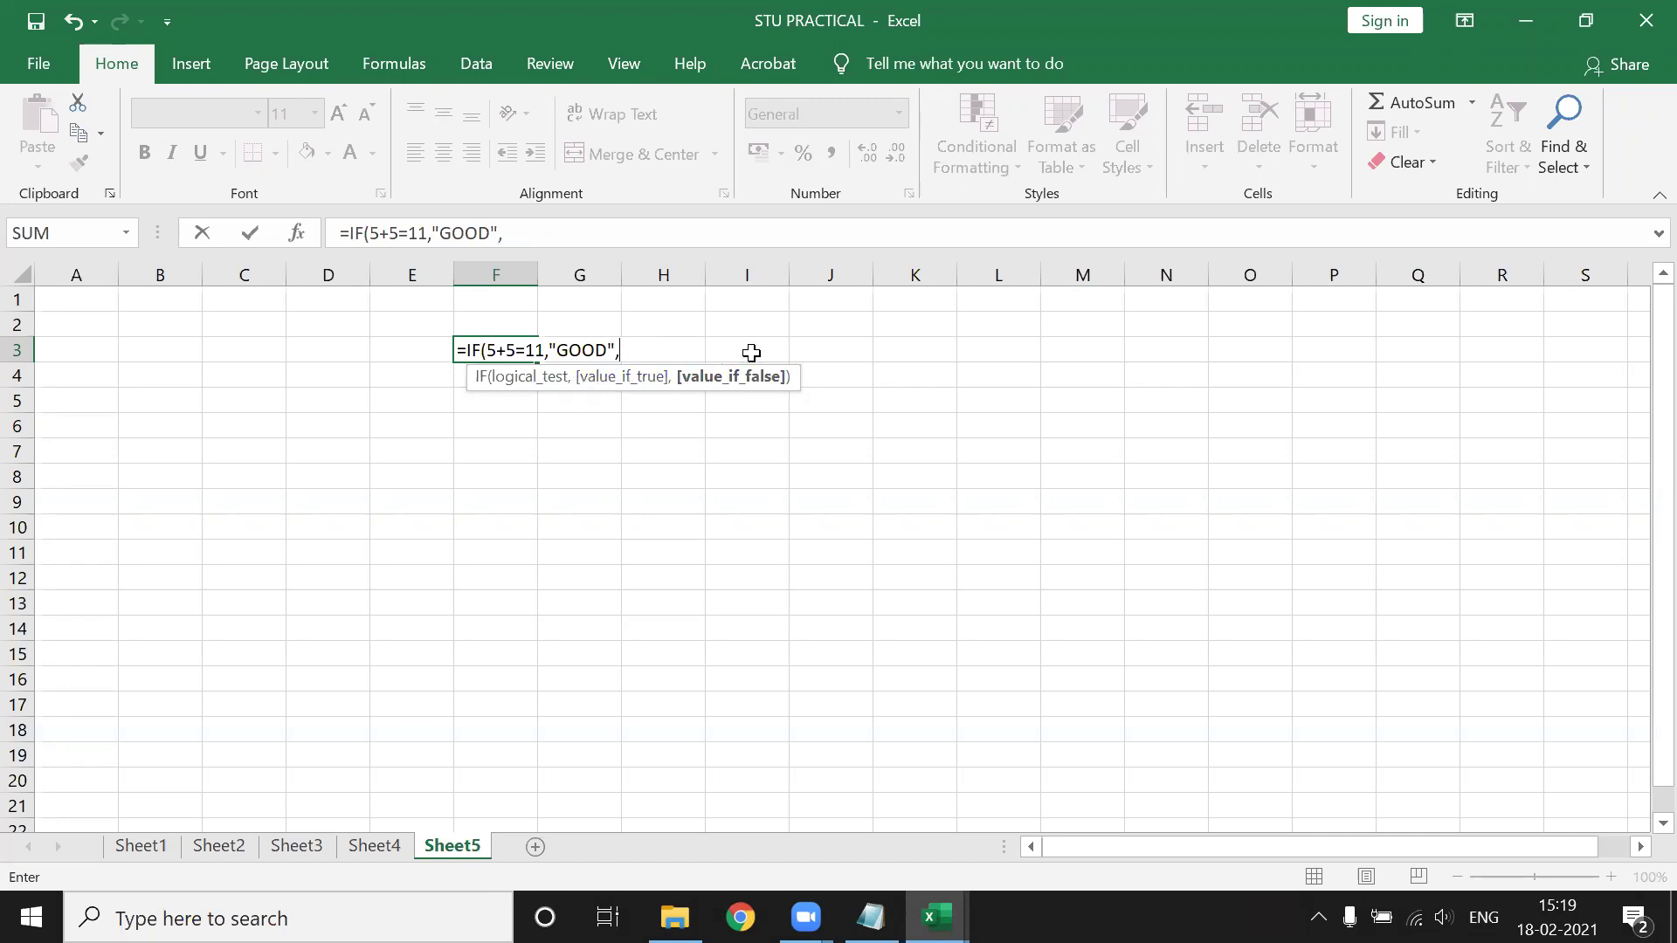
pyautogui.click(653, 350)
pyautogui.write('"')
pyautogui.write('BAD"')
pyautogui.write(')')
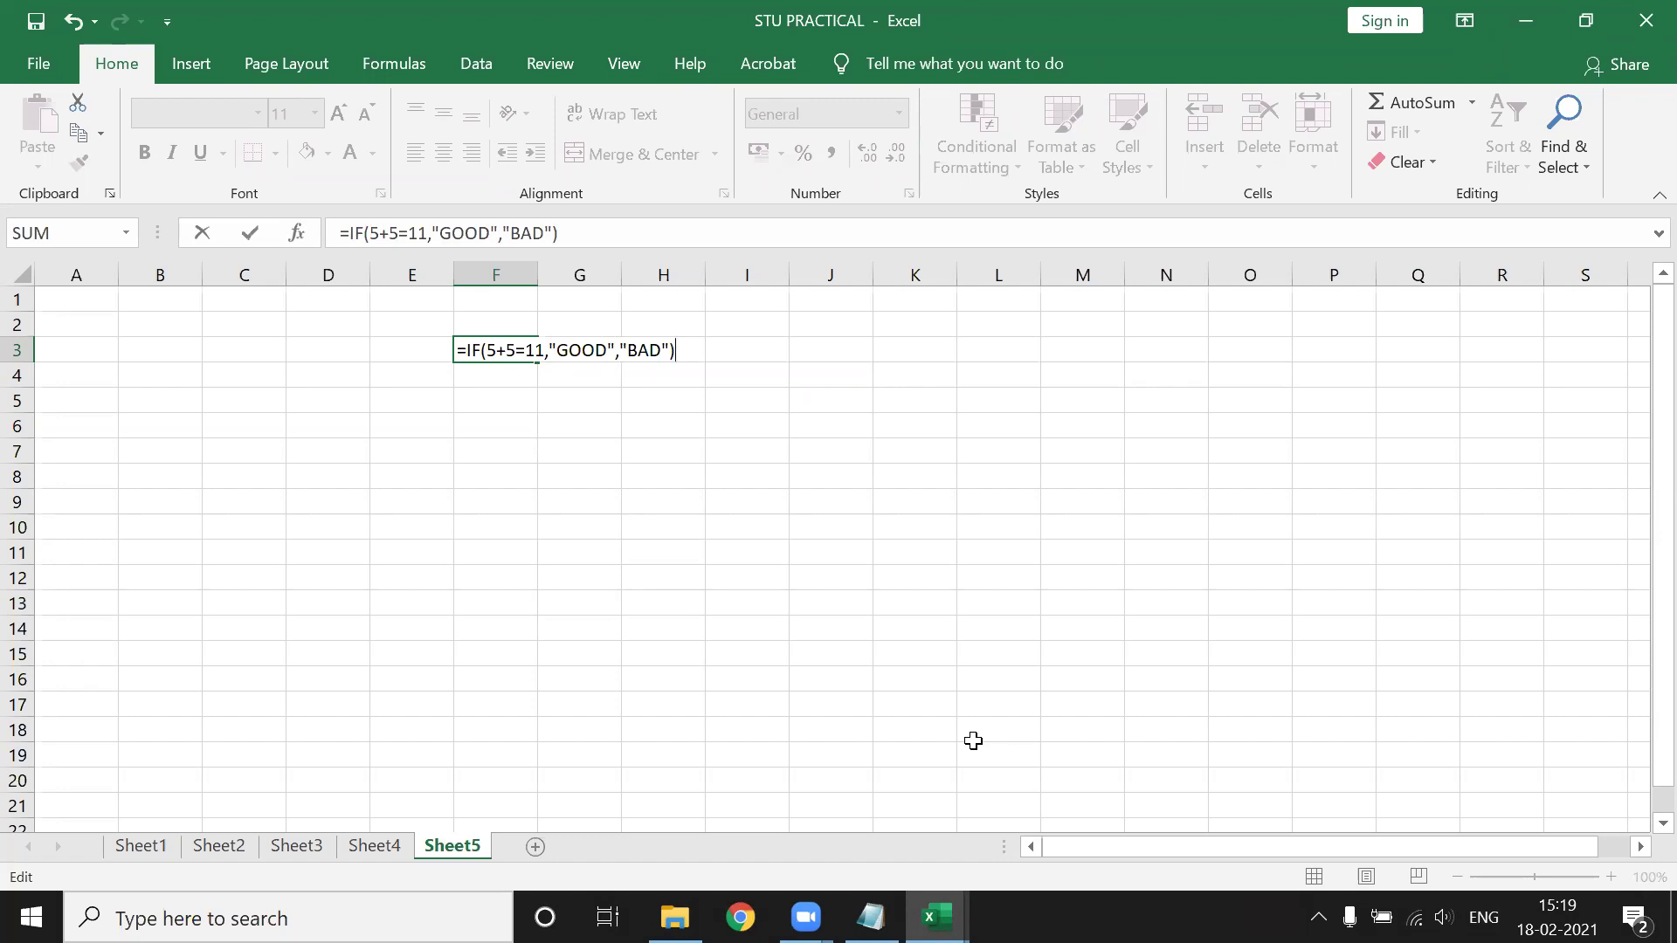
pyautogui.press('Return')
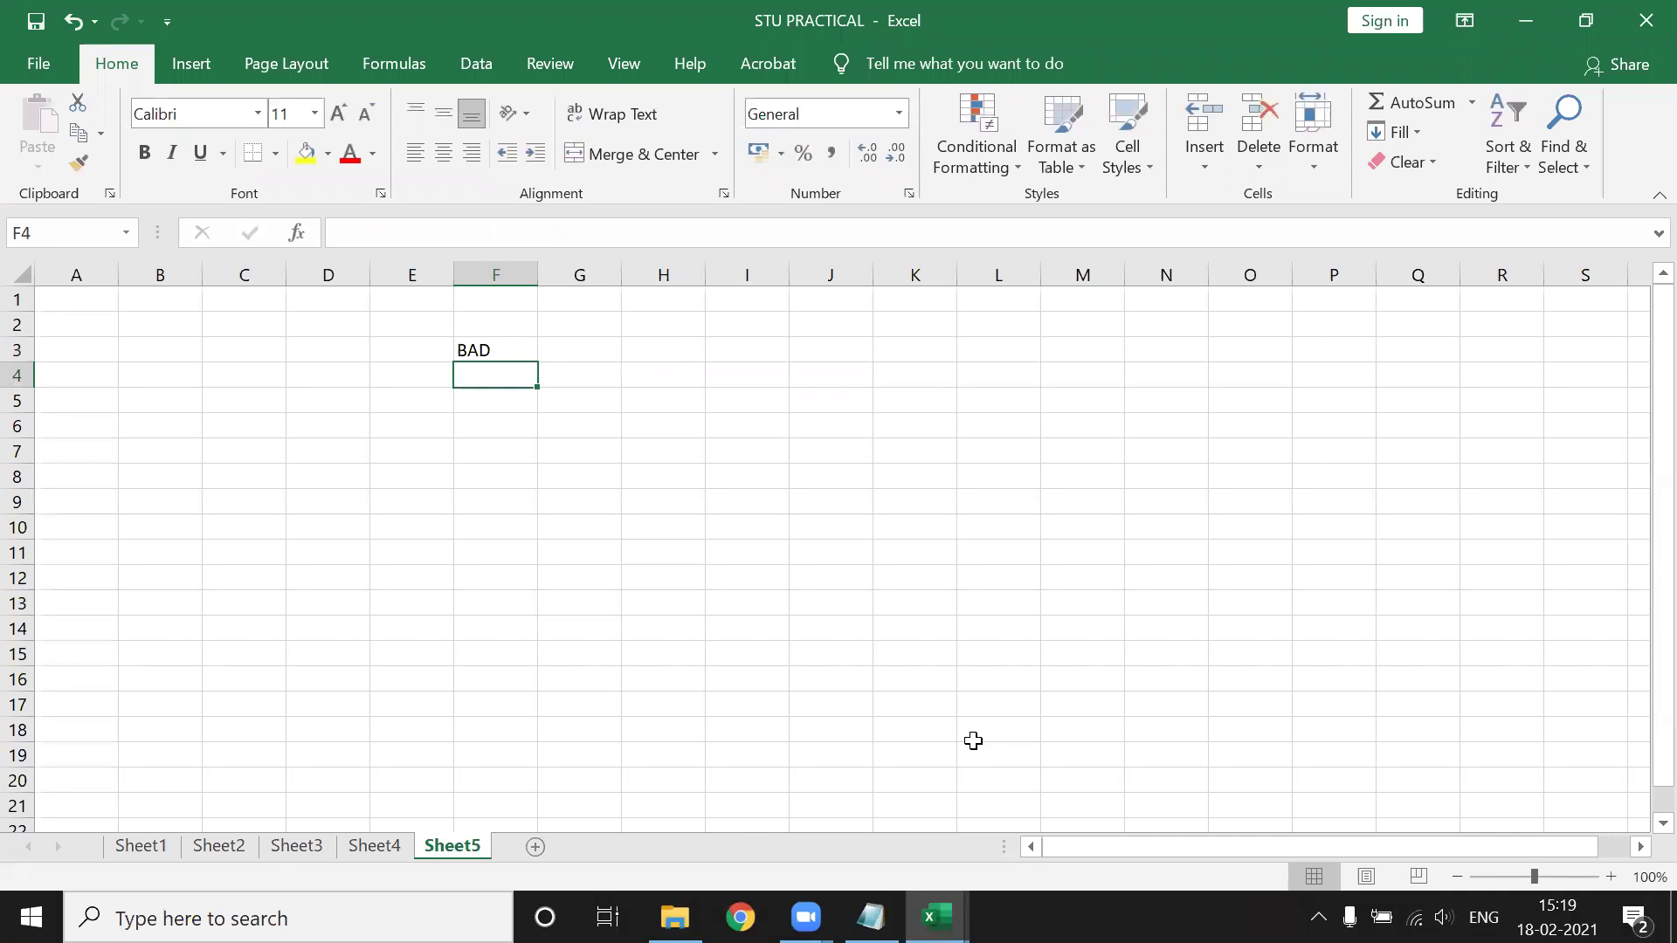
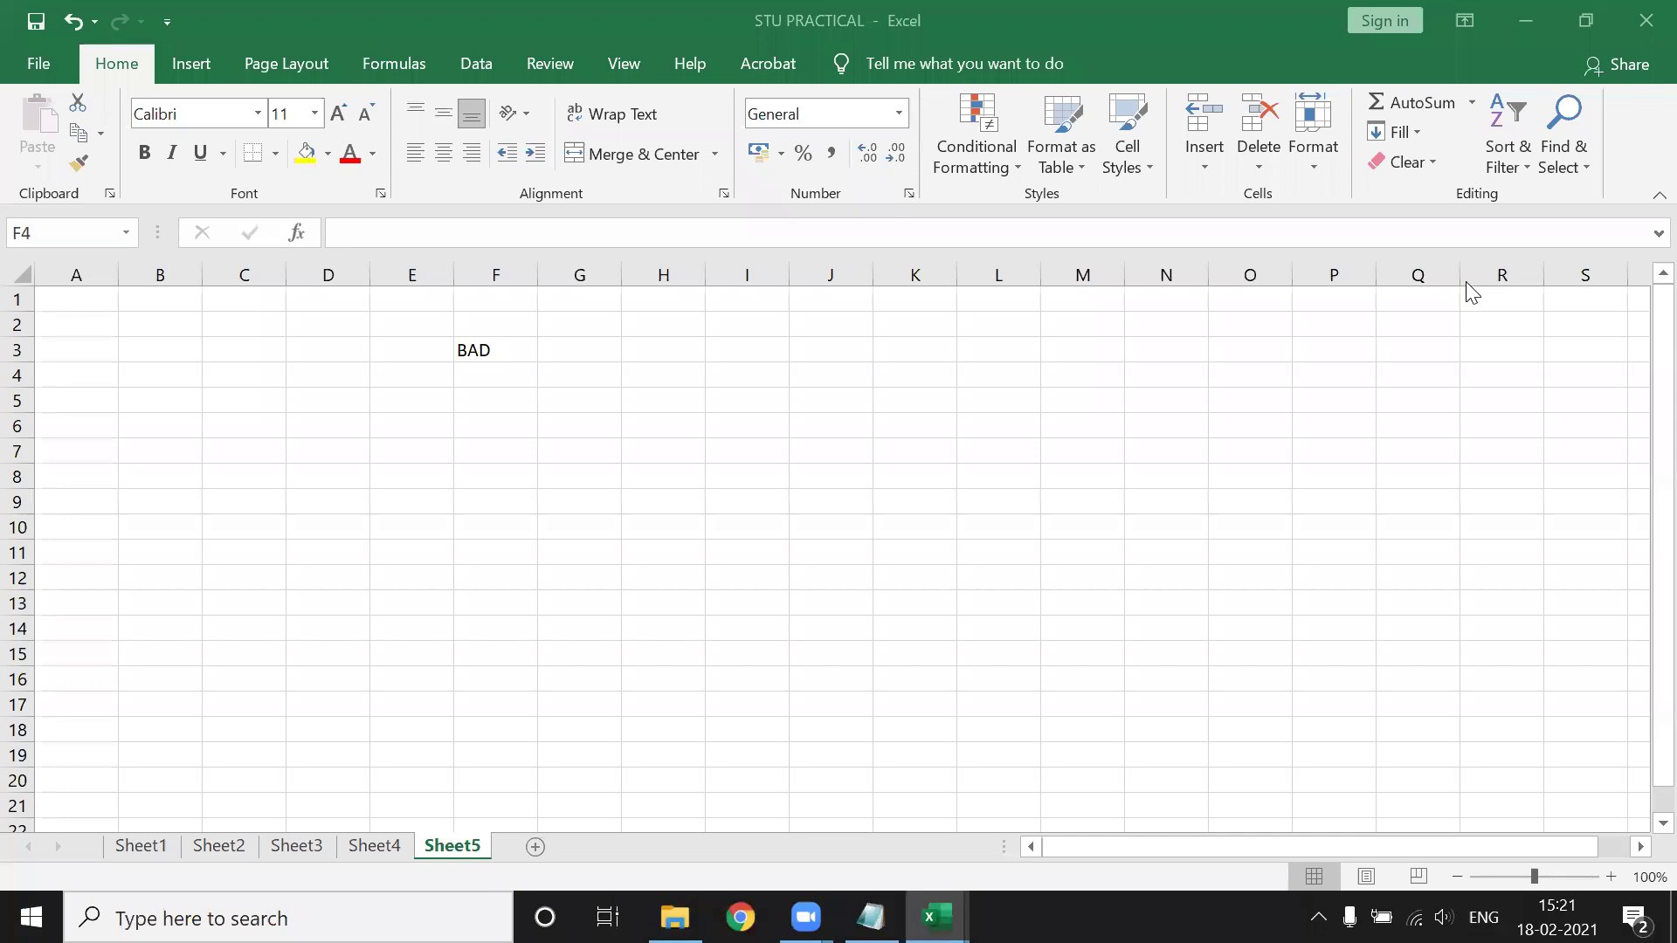
# On Sheet5, enter 56, 36, 52, 74, 85 and 69 down cells K1:K6.
pyautogui.click(142, 845)
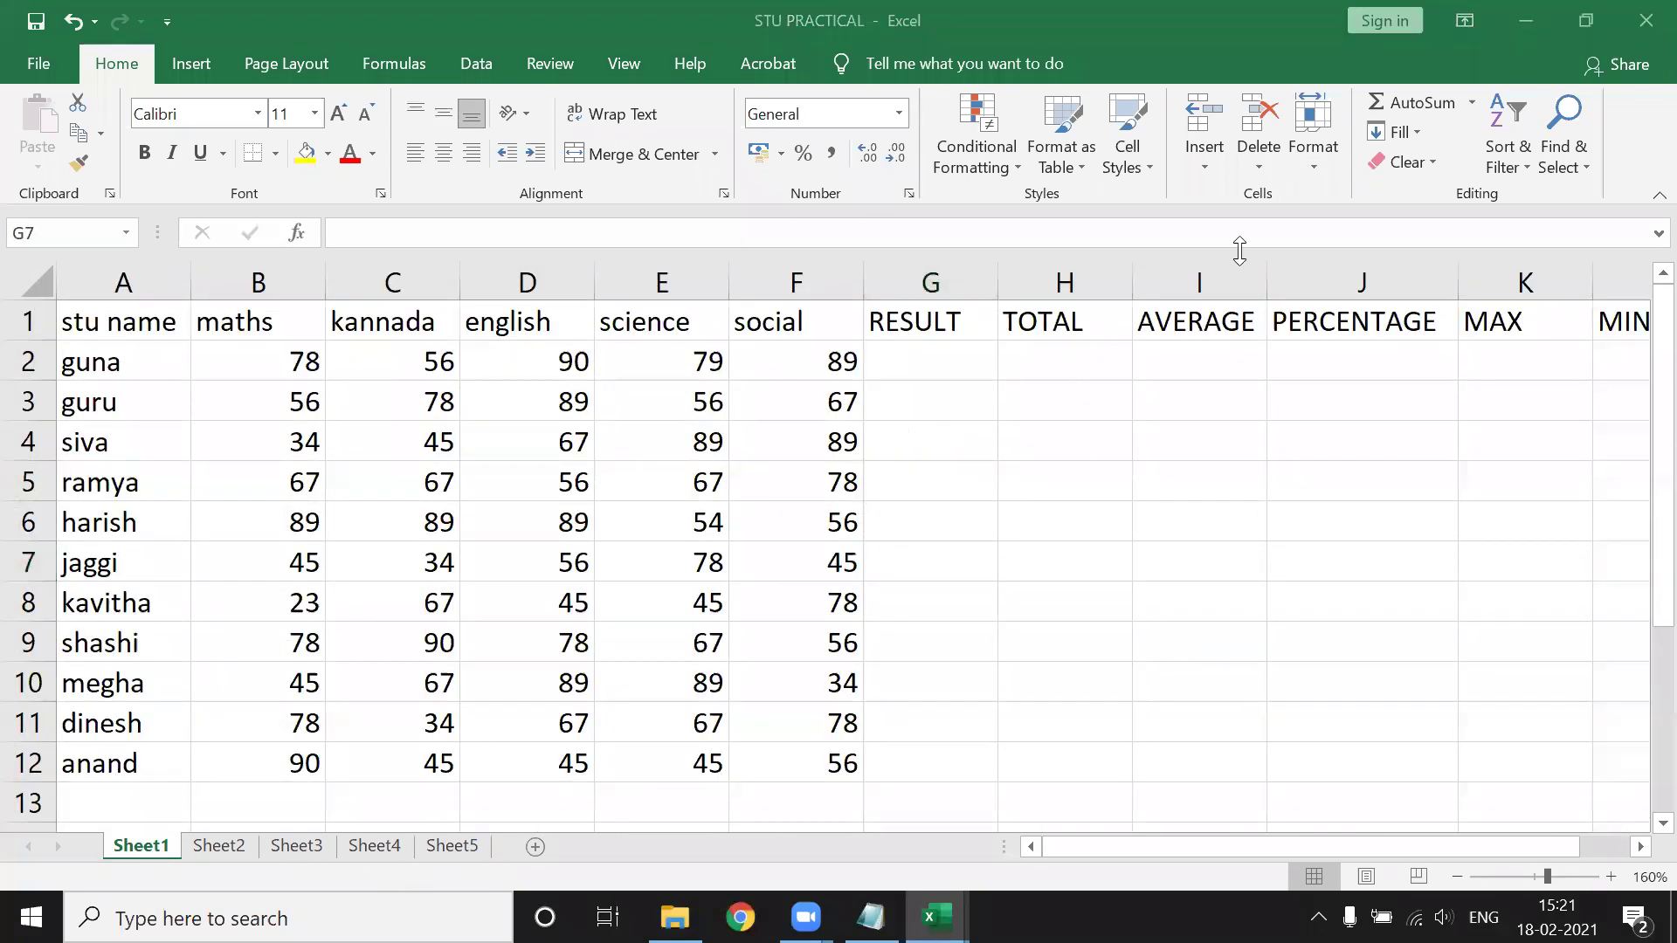
pyautogui.click(428, 849)
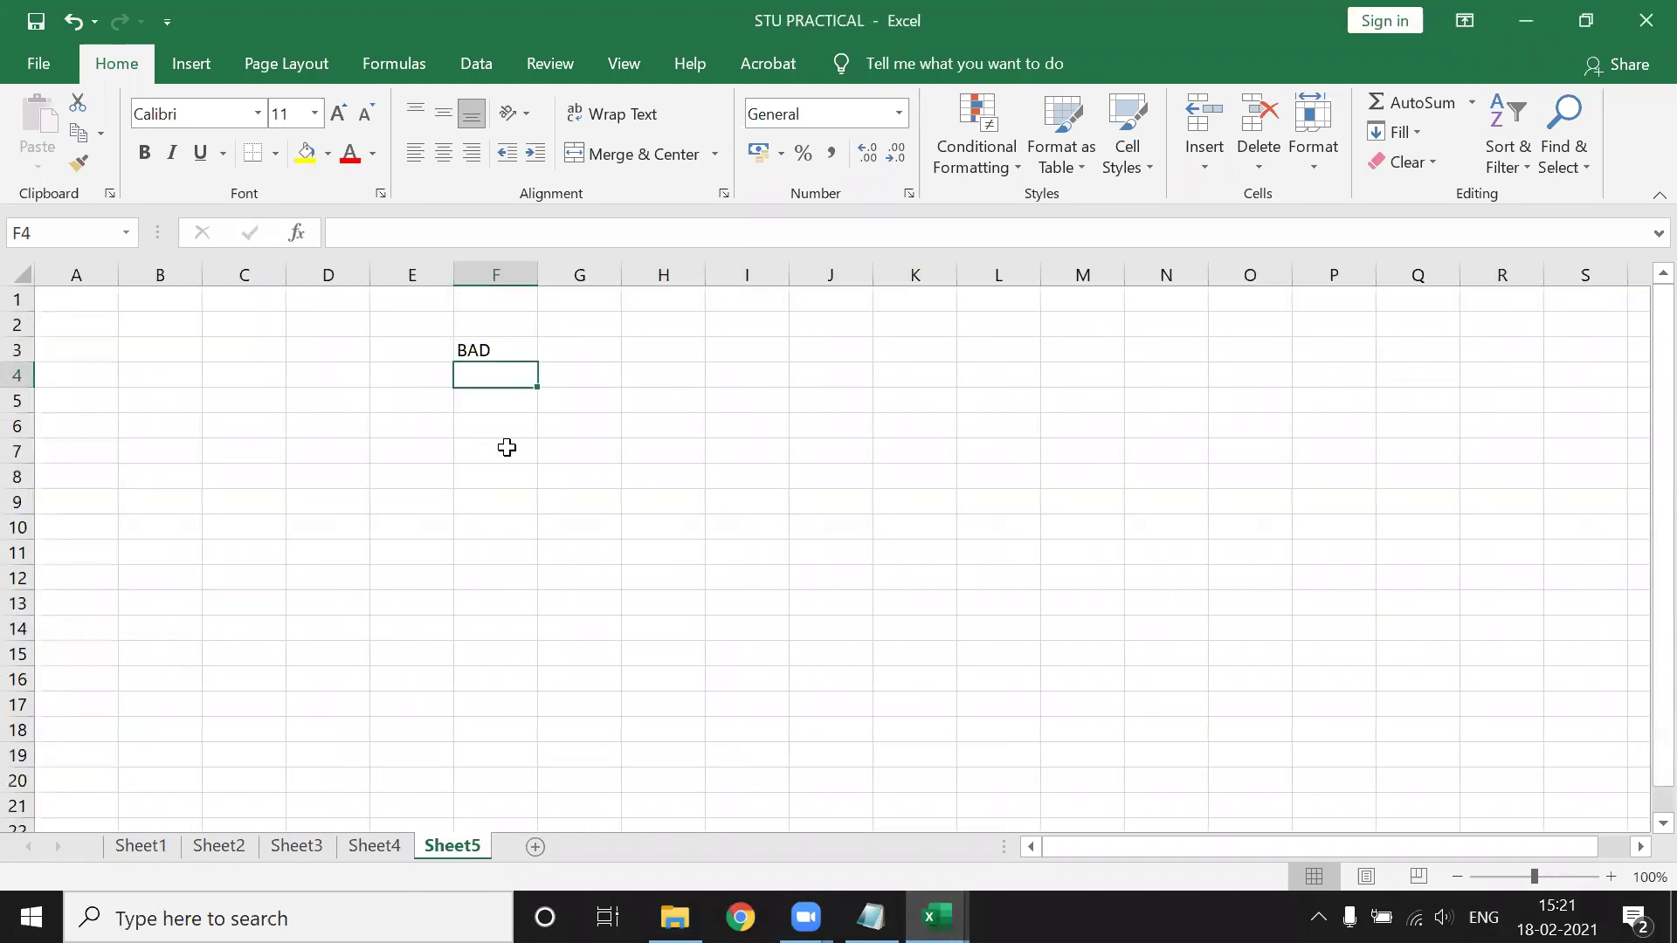
pyautogui.click(578, 358)
pyautogui.click(892, 297)
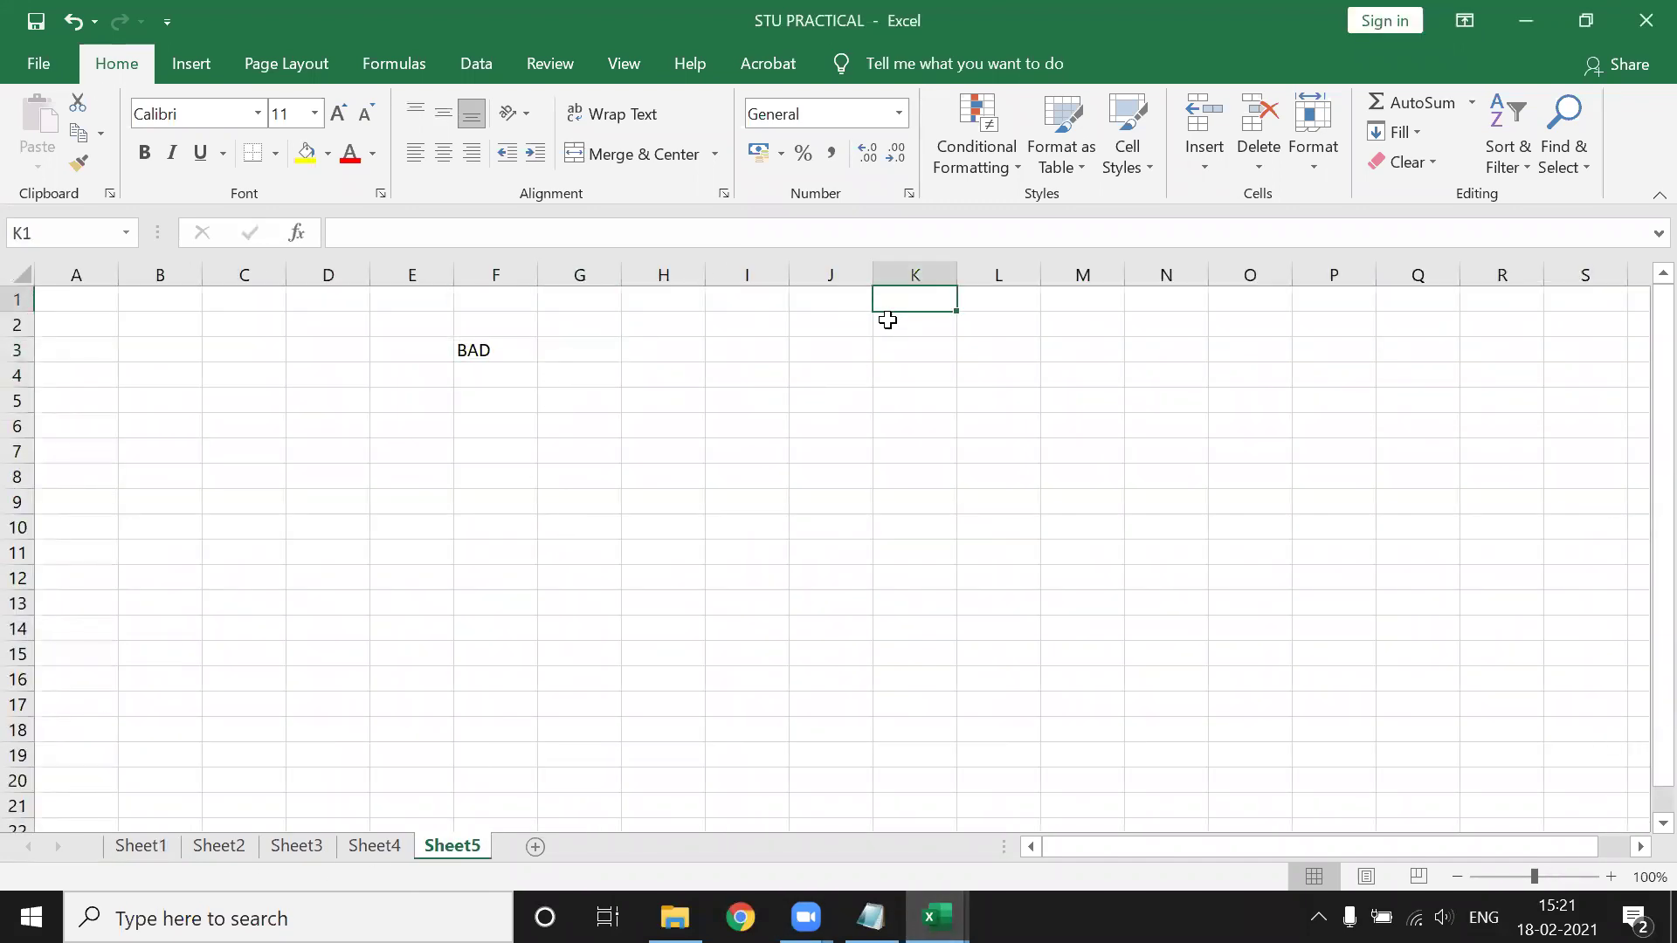
pyautogui.write('56')
pyautogui.press('Return')
pyautogui.write('36')
pyautogui.press('Return')
pyautogui.write('52')
pyautogui.press('Return')
pyautogui.write('74')
pyautogui.press('Return')
pyautogui.write('85')
pyautogui.press('Return')
pyautogui.write('69')
pyautogui.press('Return')
# Begin the F5 formula as =IF(5+4=9,SUM(K1:K6), with SUM as the true result.
pyautogui.click(511, 407)
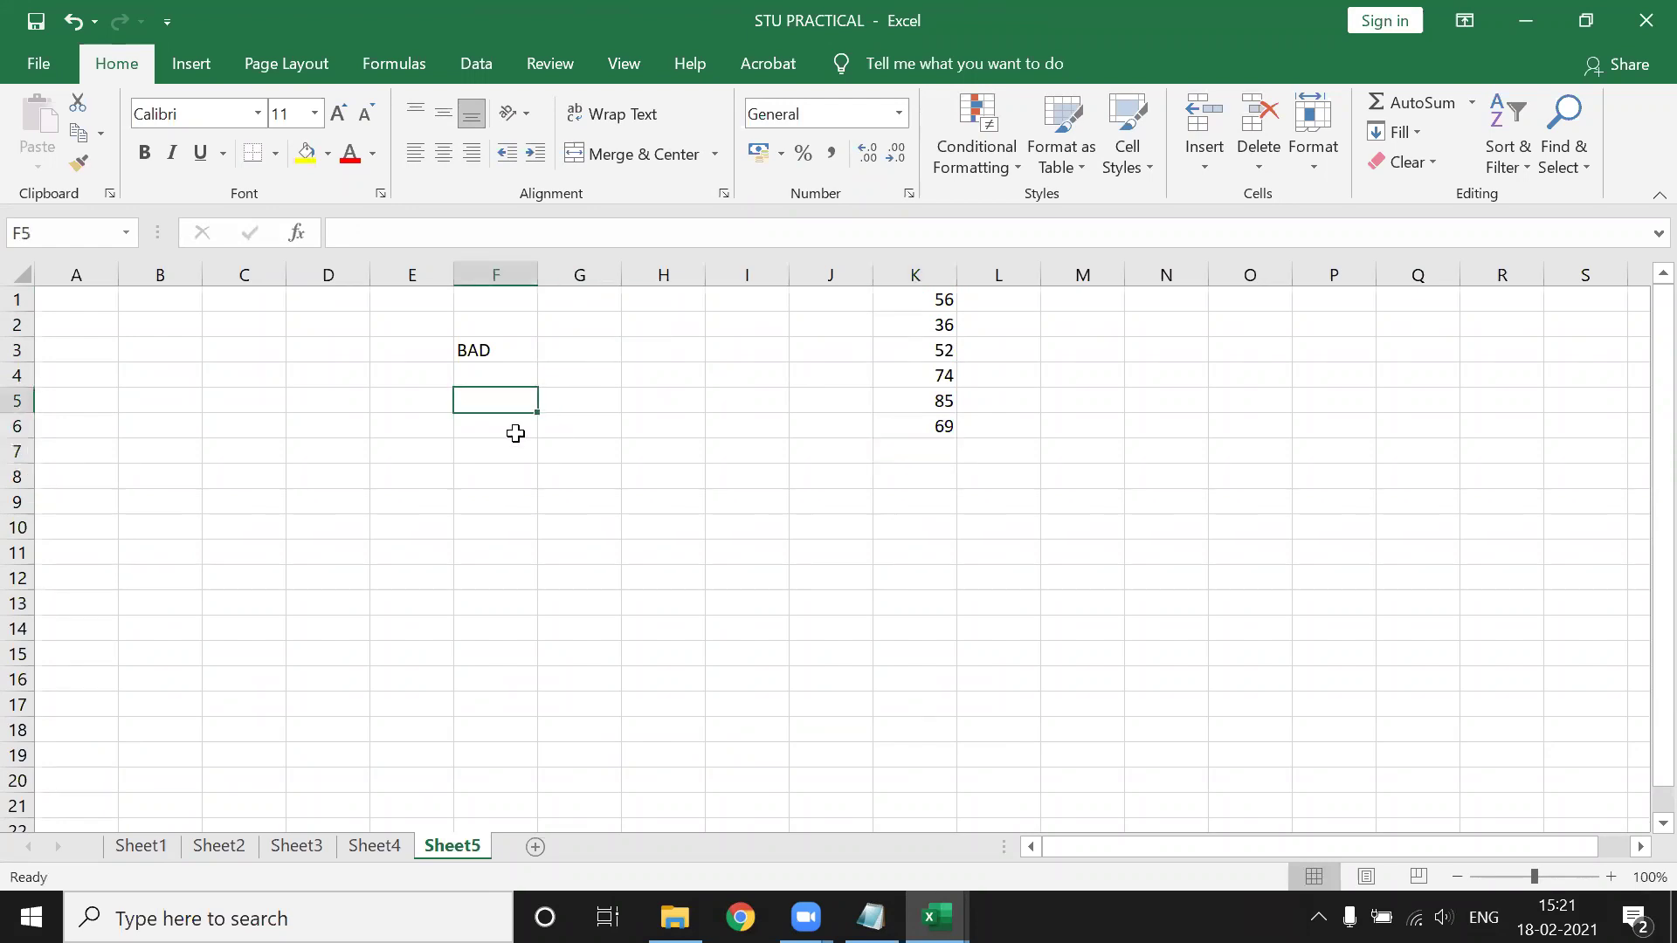
pyautogui.write('=IF(Q')
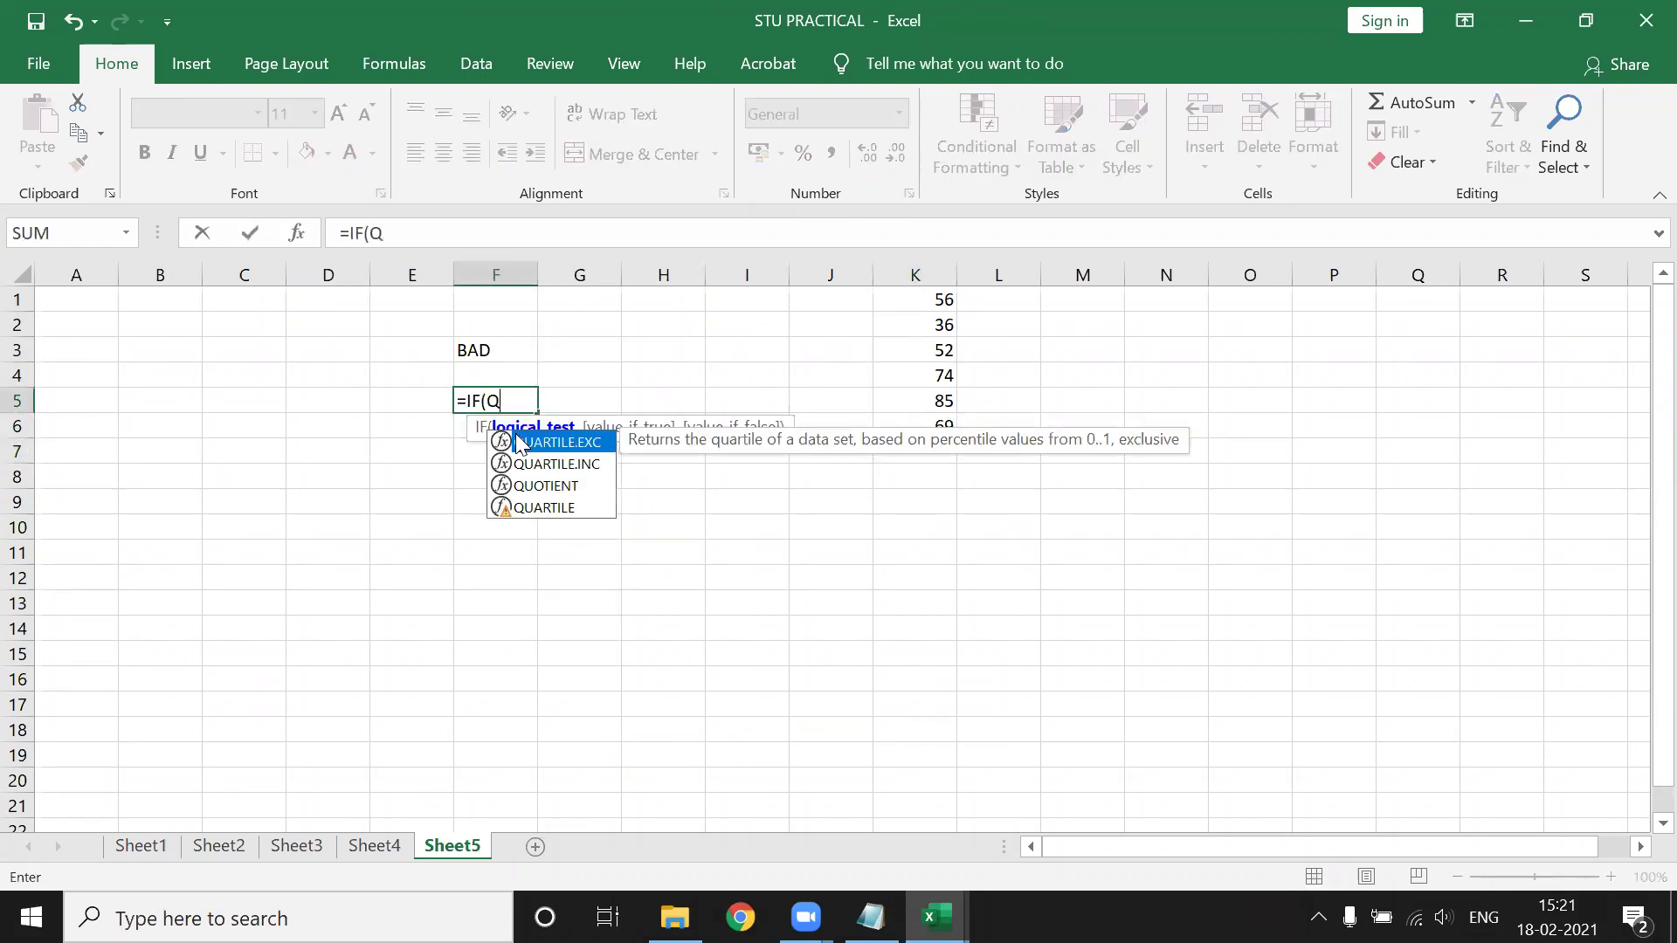
pyautogui.press('BackSpace')
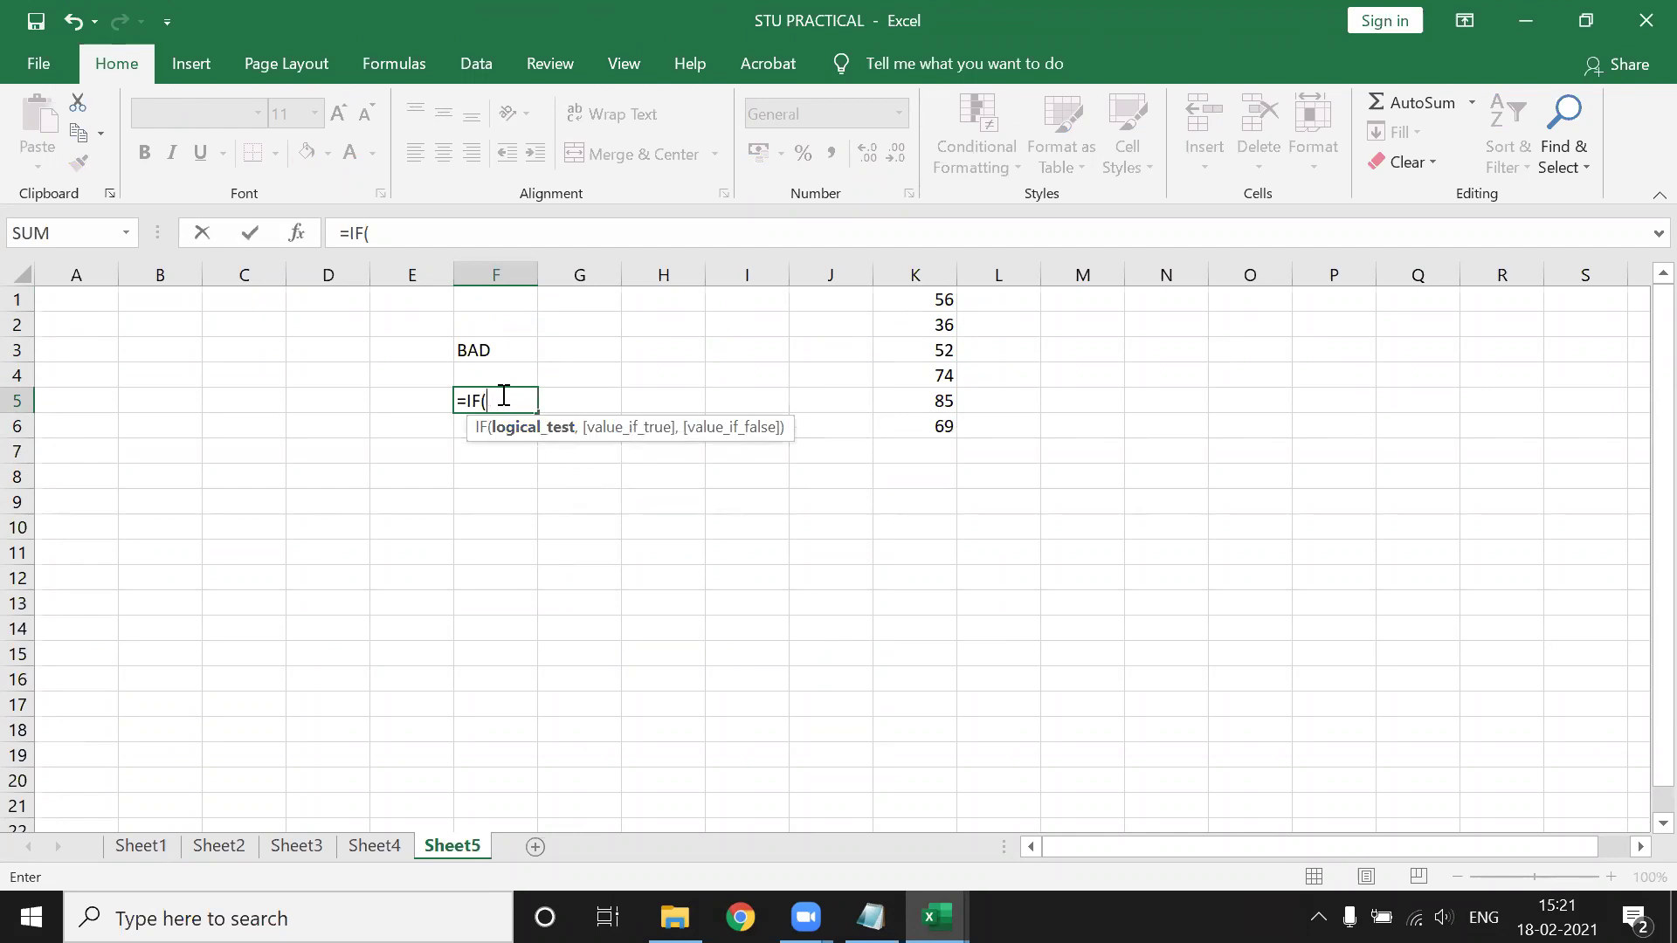
pyautogui.write('5+')
pyautogui.write('4=9')
pyautogui.write(',')
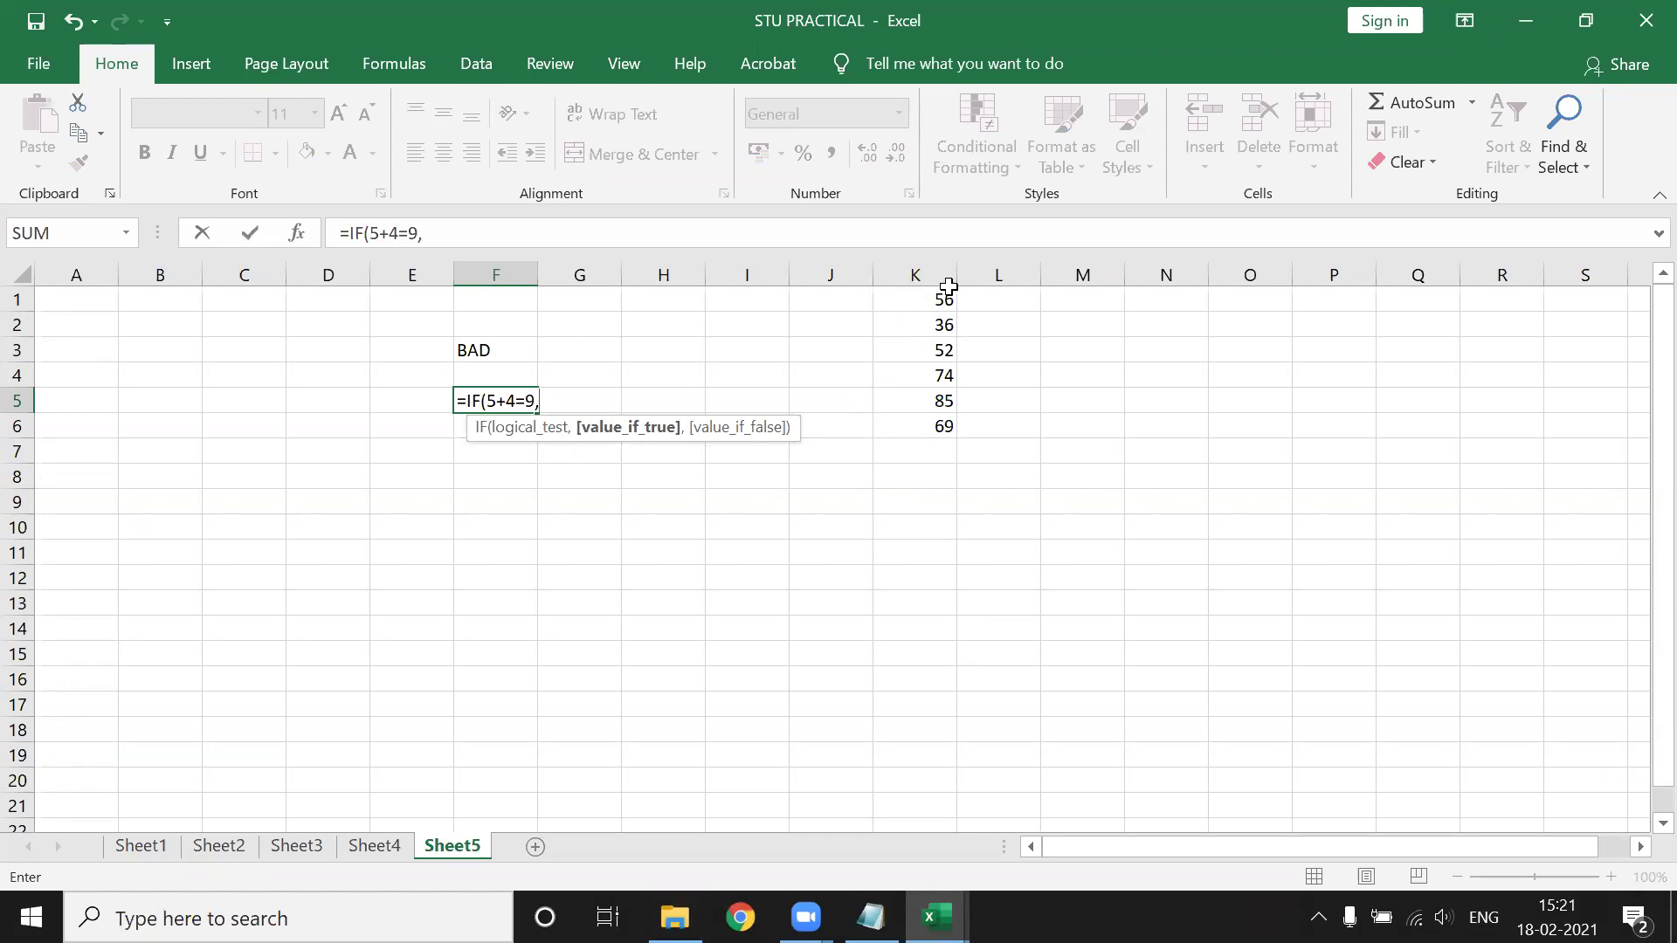
pyautogui.write('SUM')
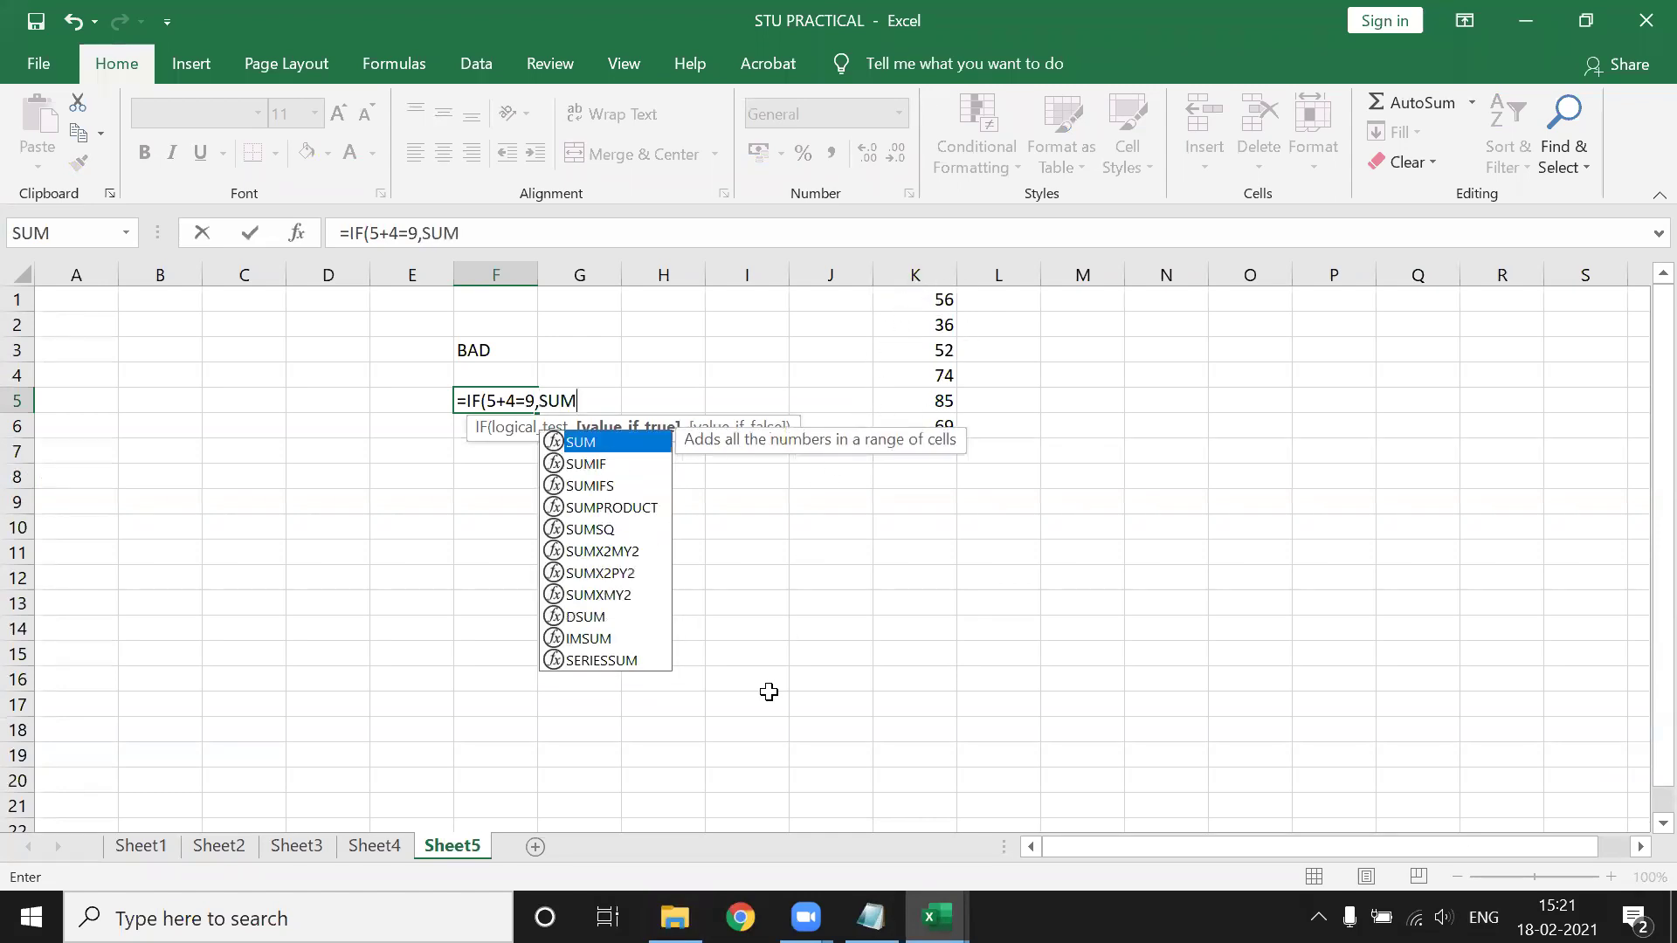
pyautogui.write('(')
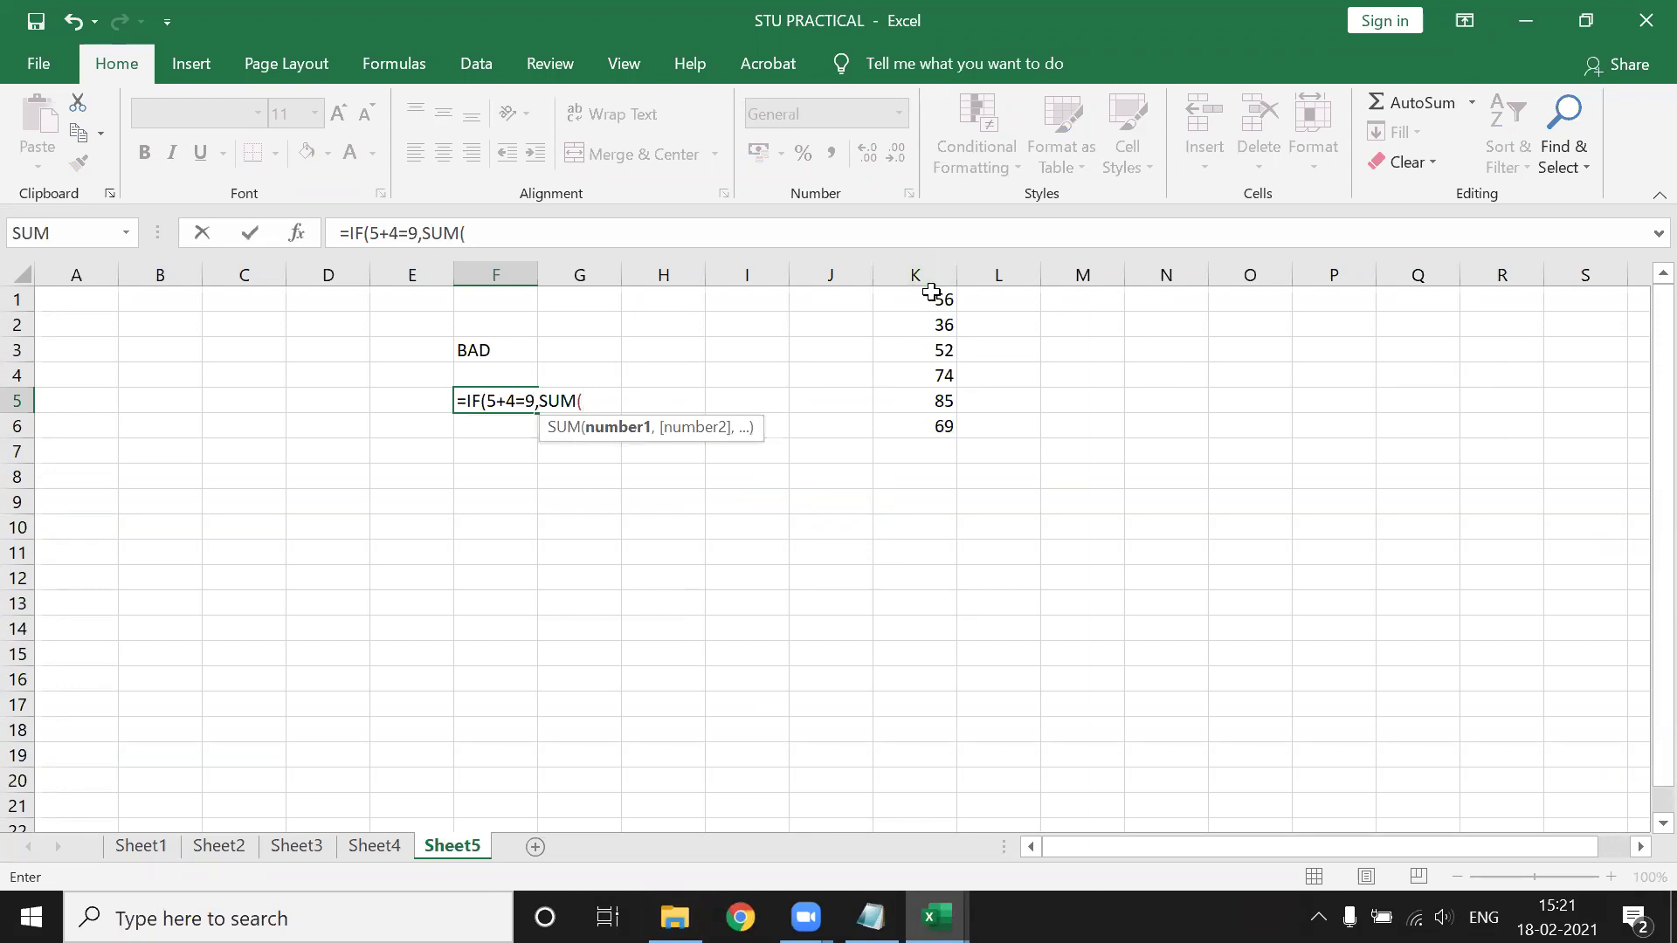
pyautogui.moveTo(931, 297); pyautogui.dragTo(924, 428)
pyautogui.write('),')
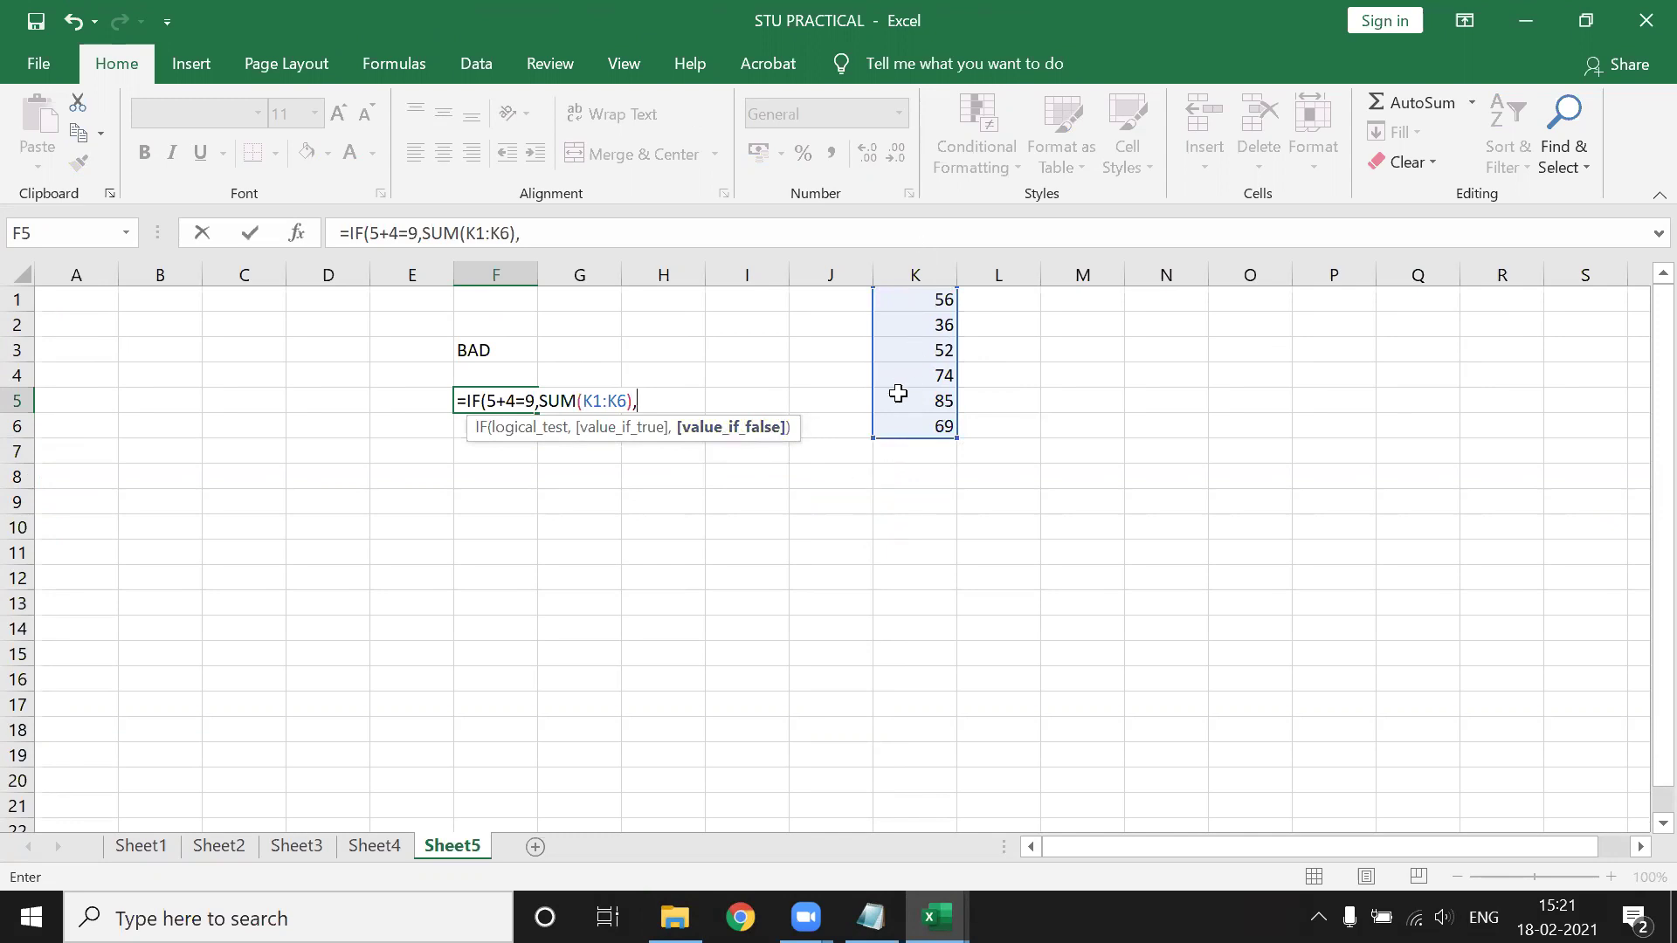
# Add AVERAGE(K1:K6) as the false result and enter the formula, giving 372.
pyautogui.write('AVER')
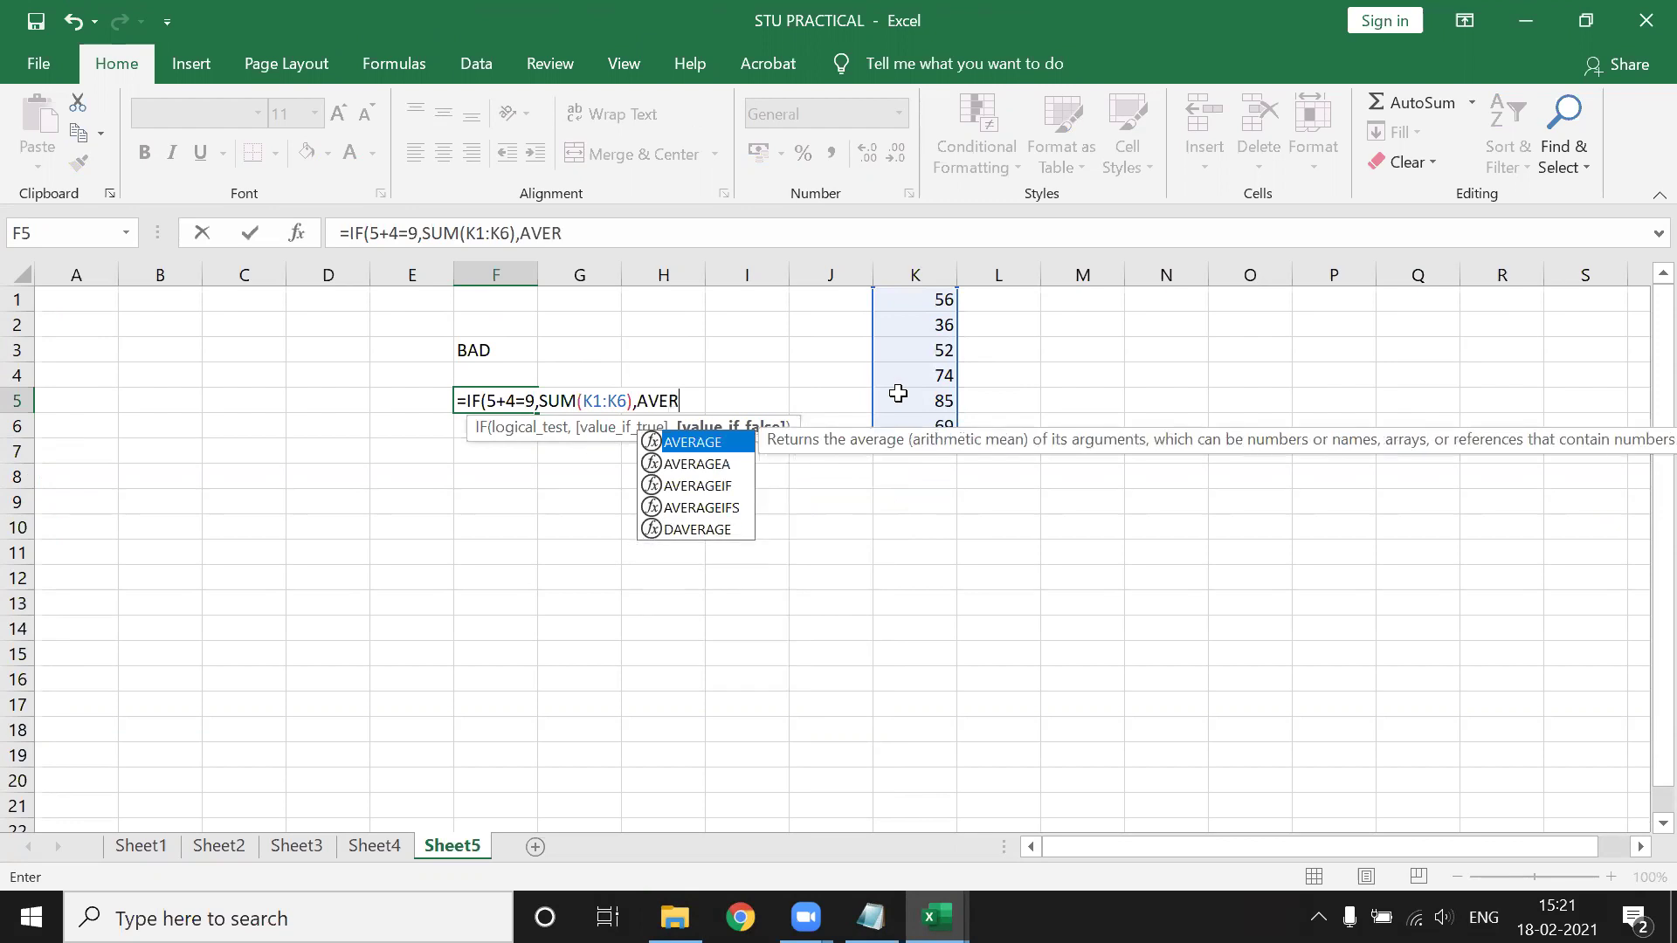
pyautogui.press('Tab')
pyautogui.moveTo(909, 299); pyautogui.dragTo(924, 437)
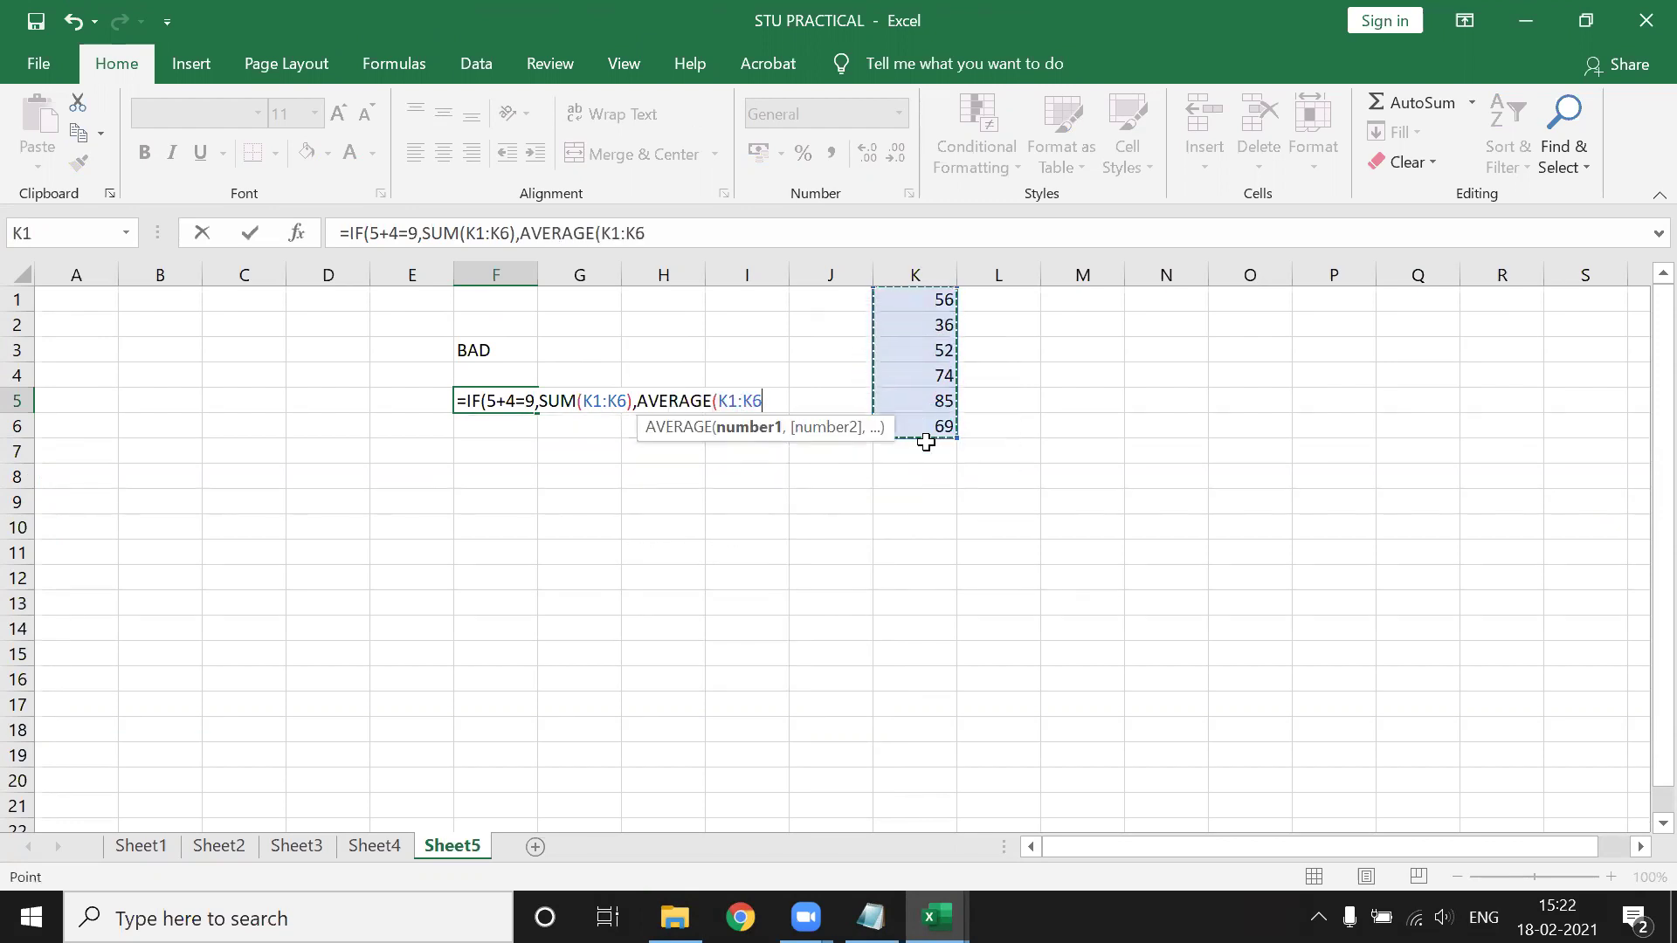
pyautogui.write('))')
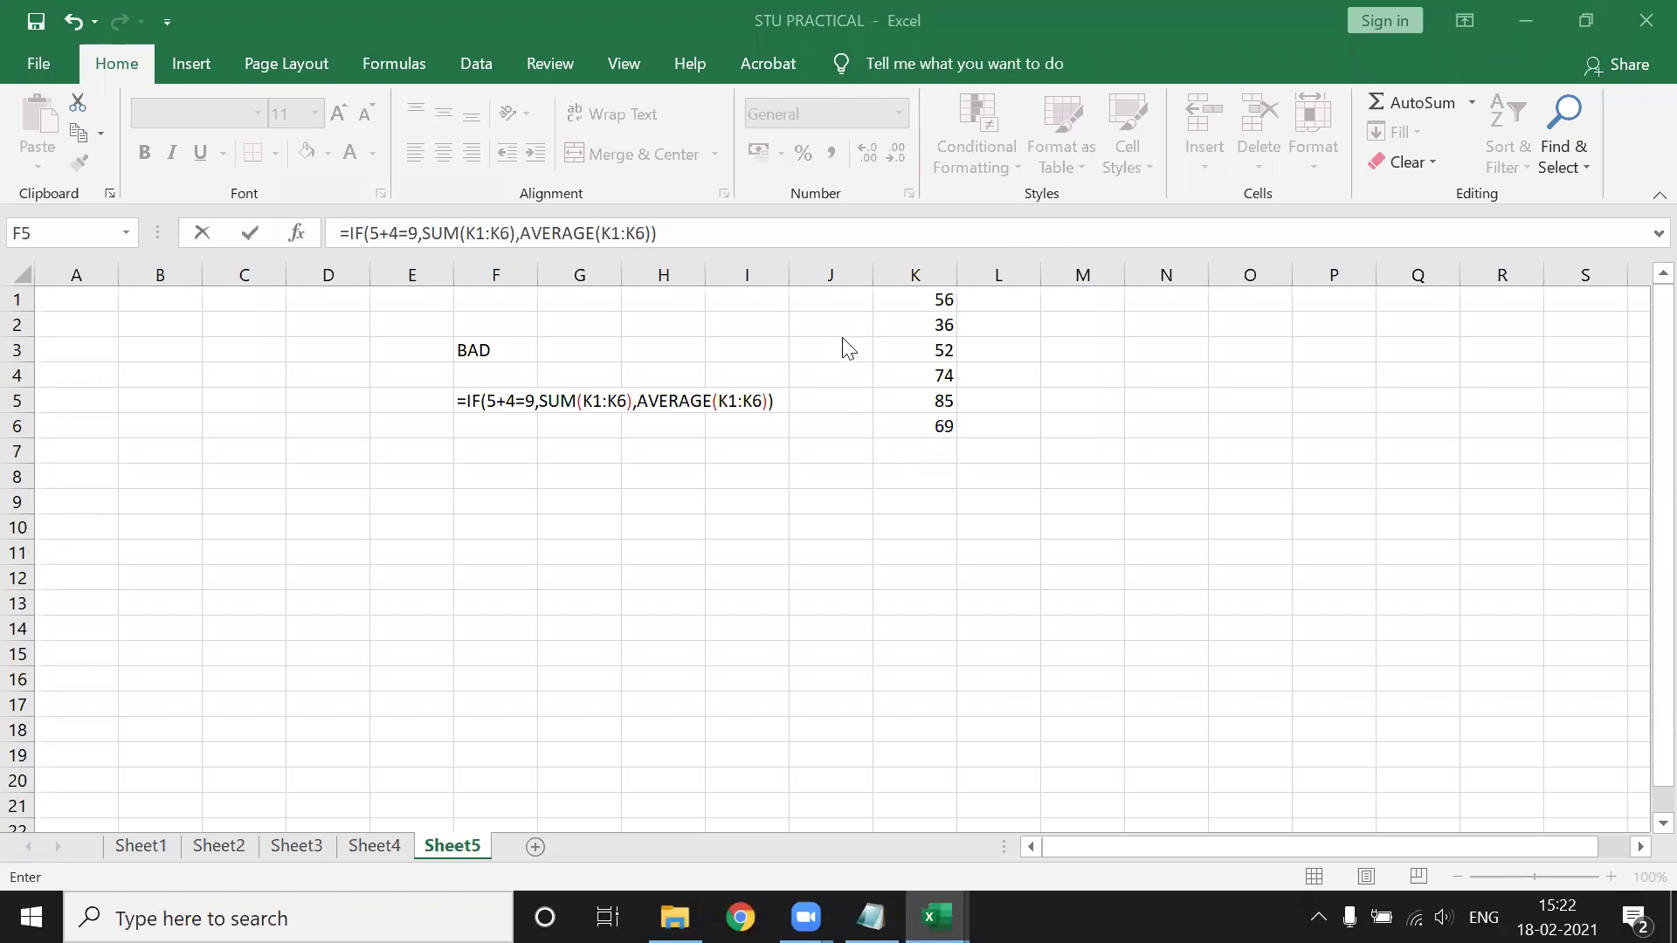
pyautogui.click(786, 406)
pyautogui.press('Return')
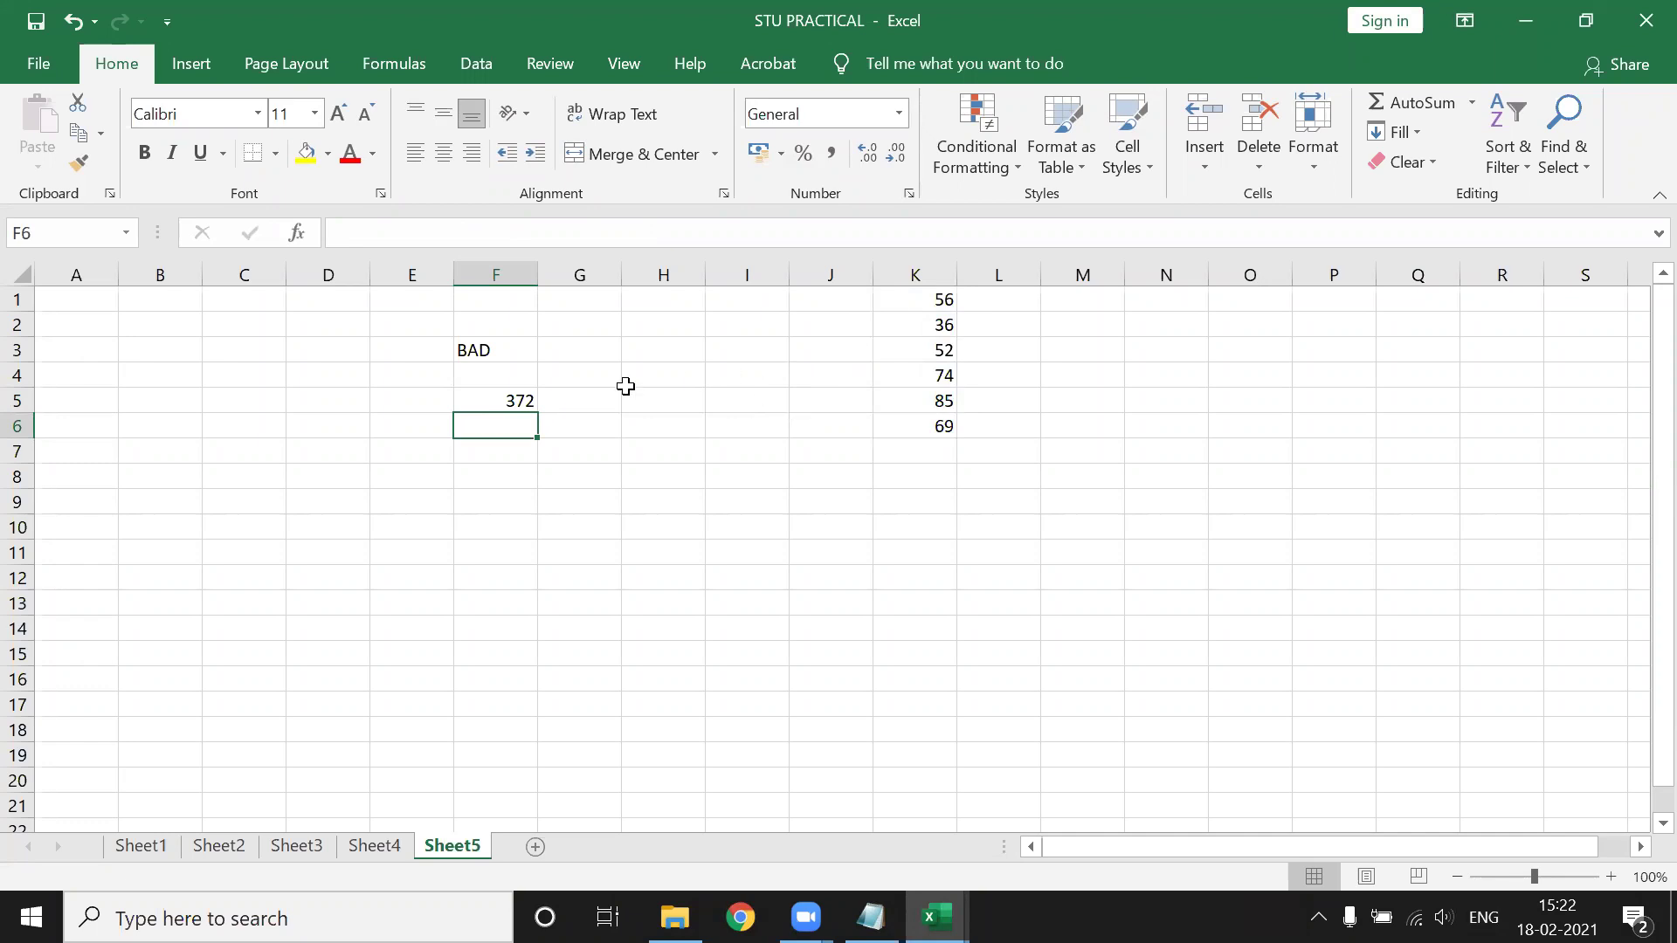
# Put an AutoSum total of K1:K6 in K7, showing 372.
pyautogui.click(528, 402)
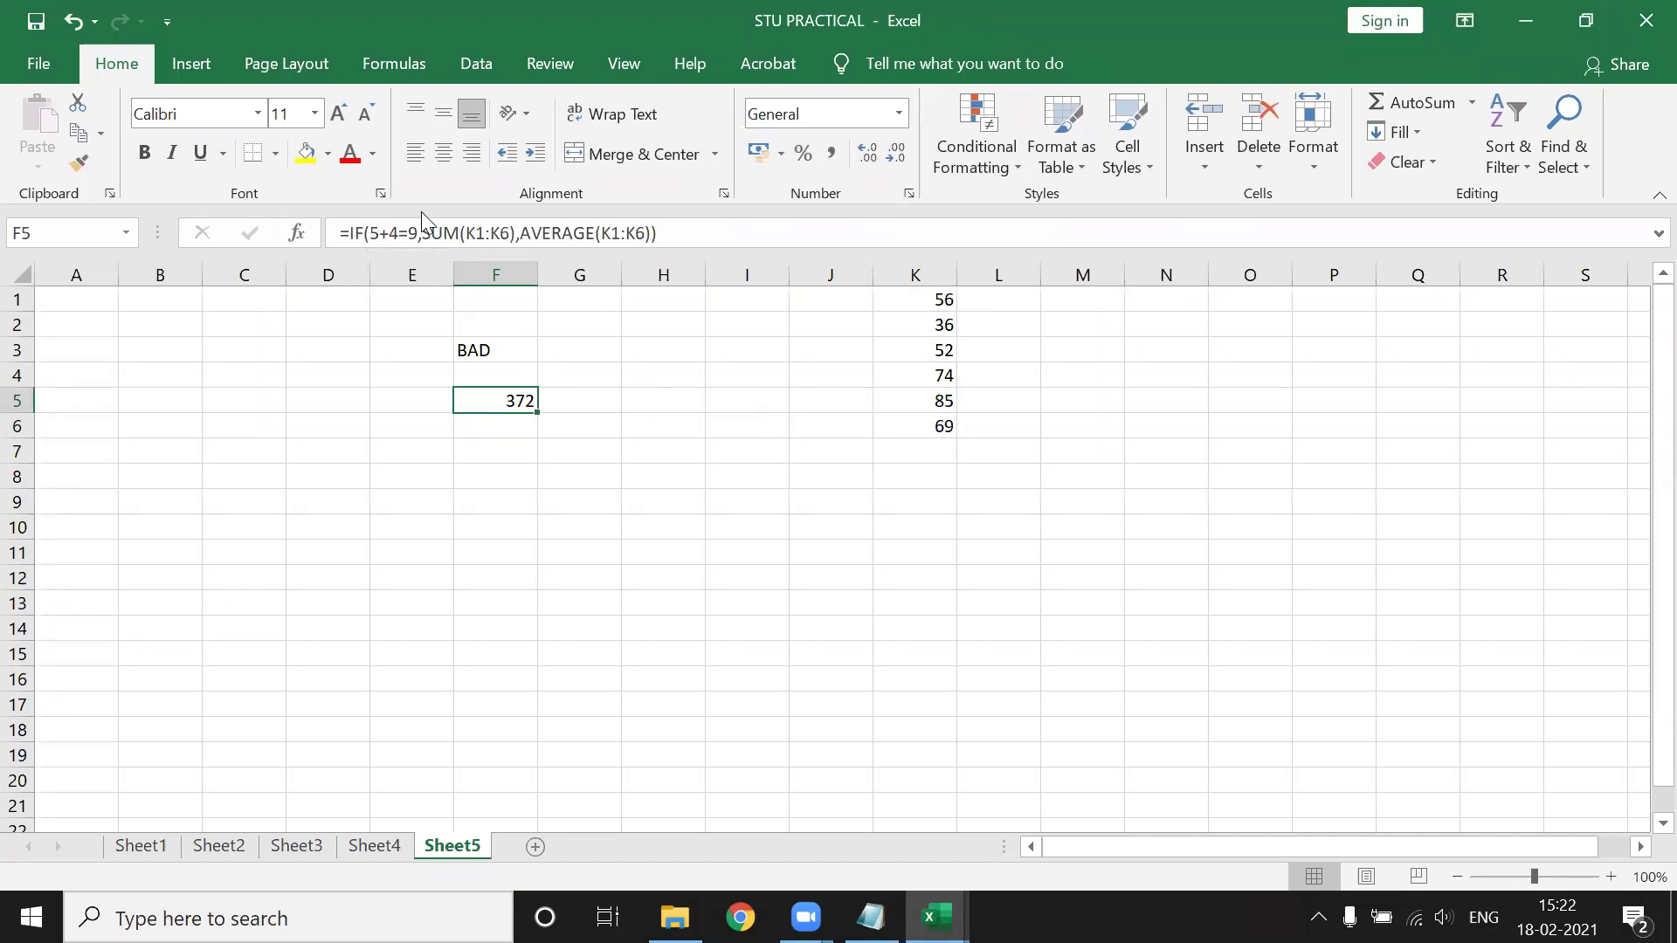
pyautogui.click(911, 500)
pyautogui.click(910, 449)
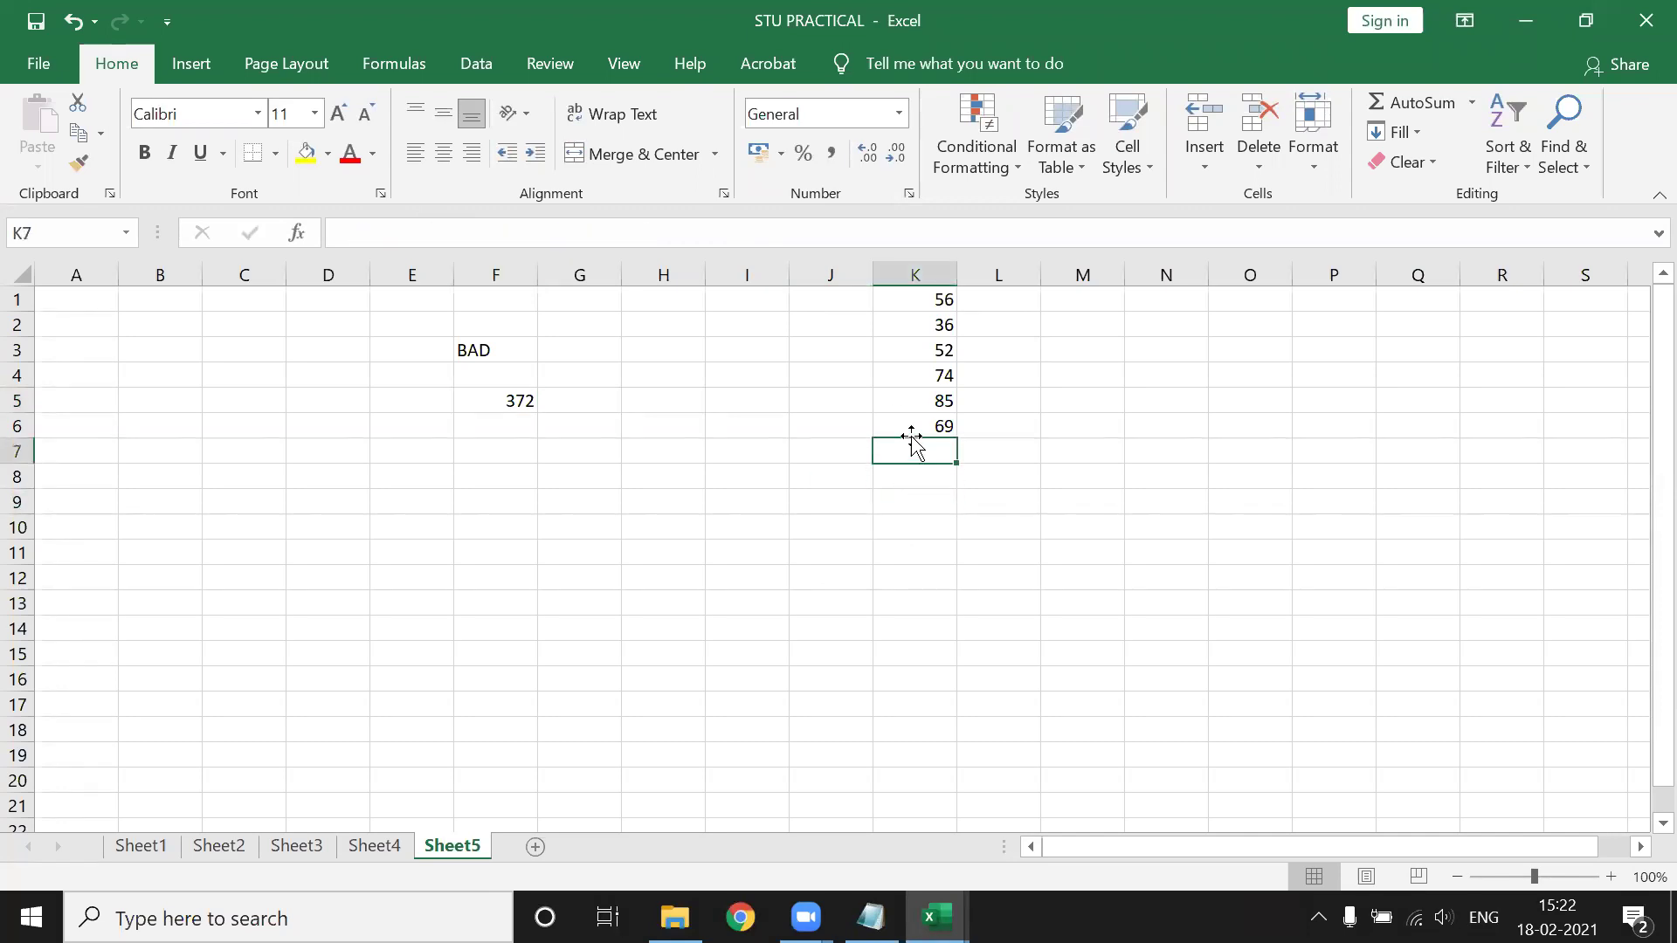
pyautogui.click(1408, 102)
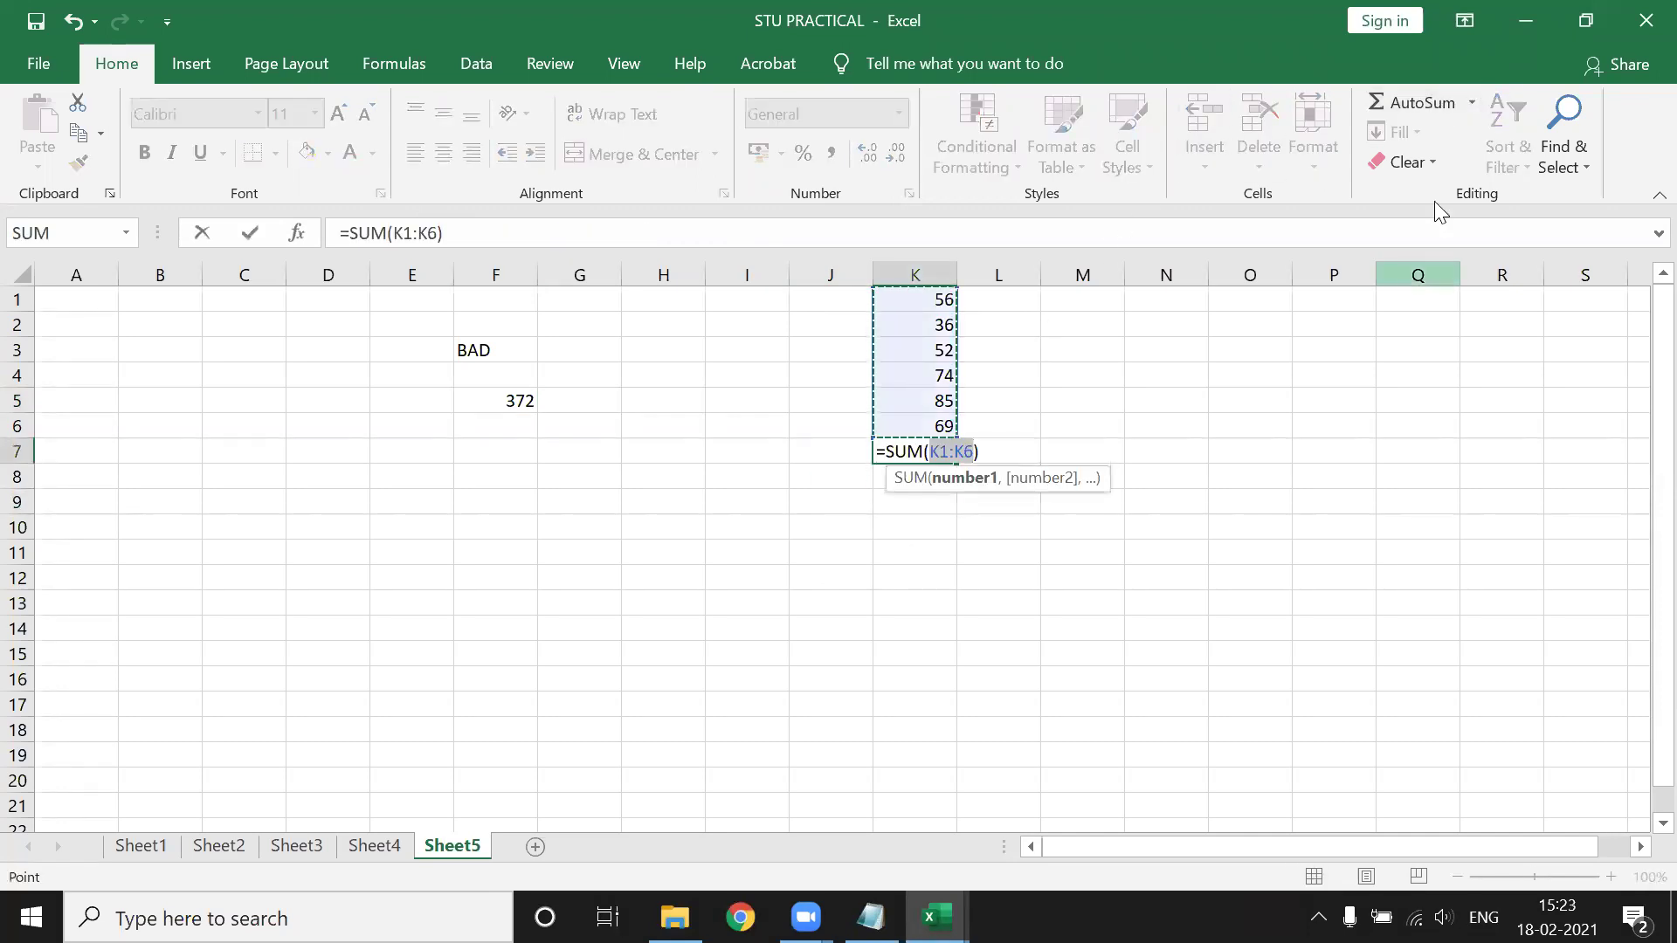
pyautogui.press('Return')
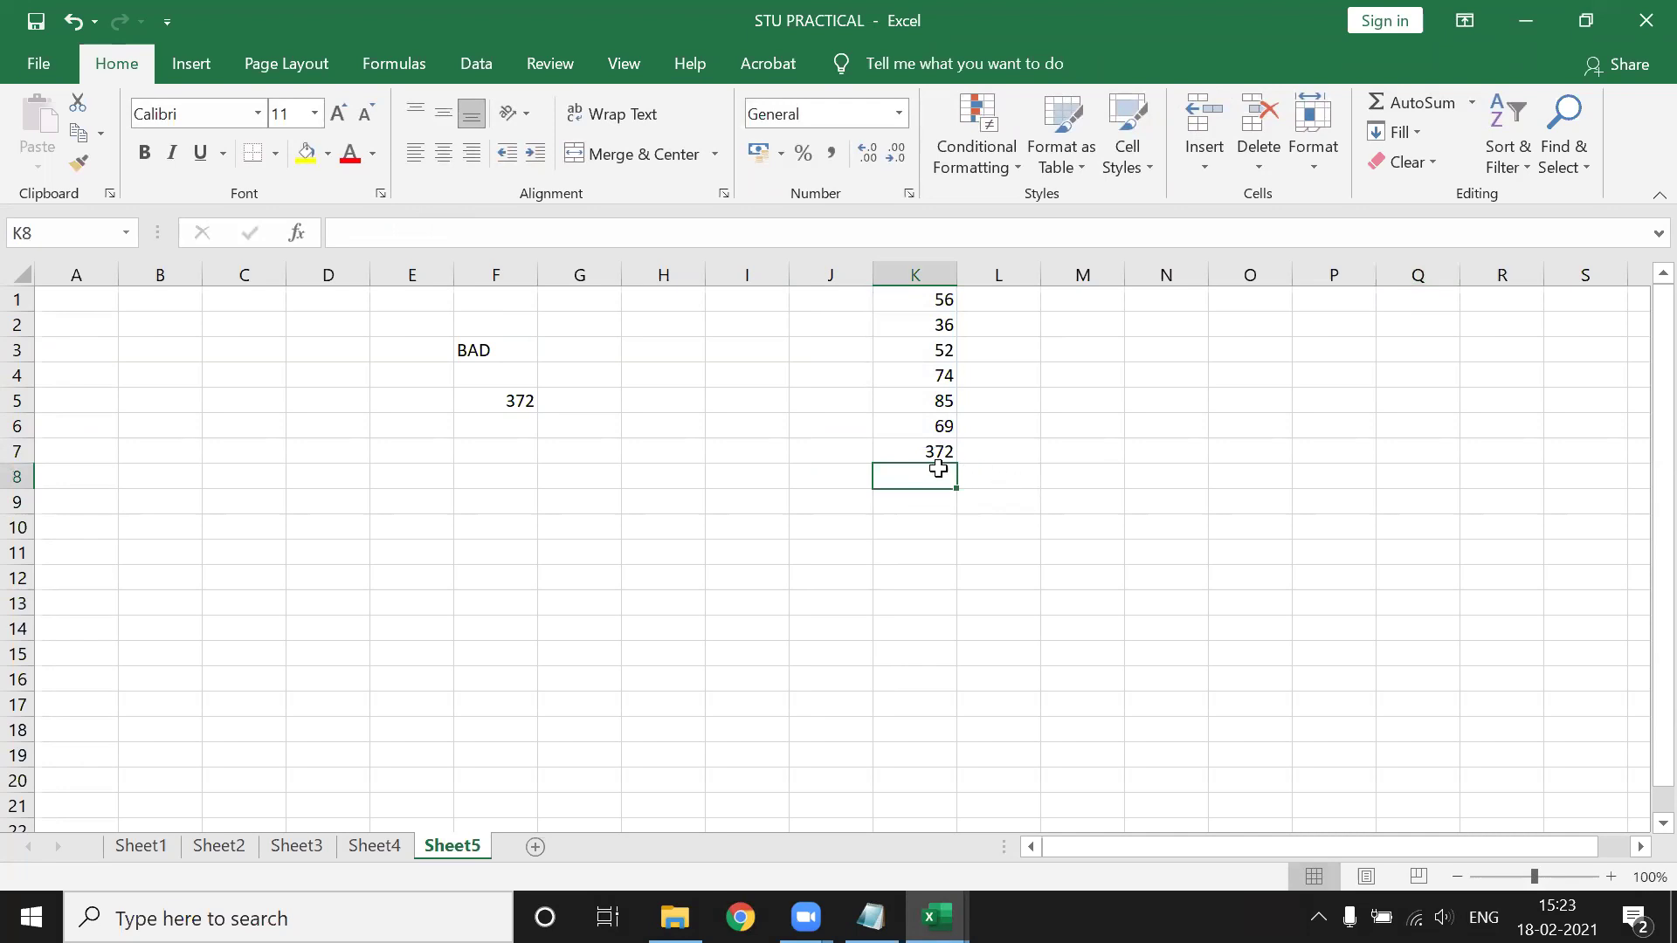
# Compare the K7 and F5 formulas, leaving F5 unchanged.
pyautogui.click(908, 451)
pyautogui.click(517, 399)
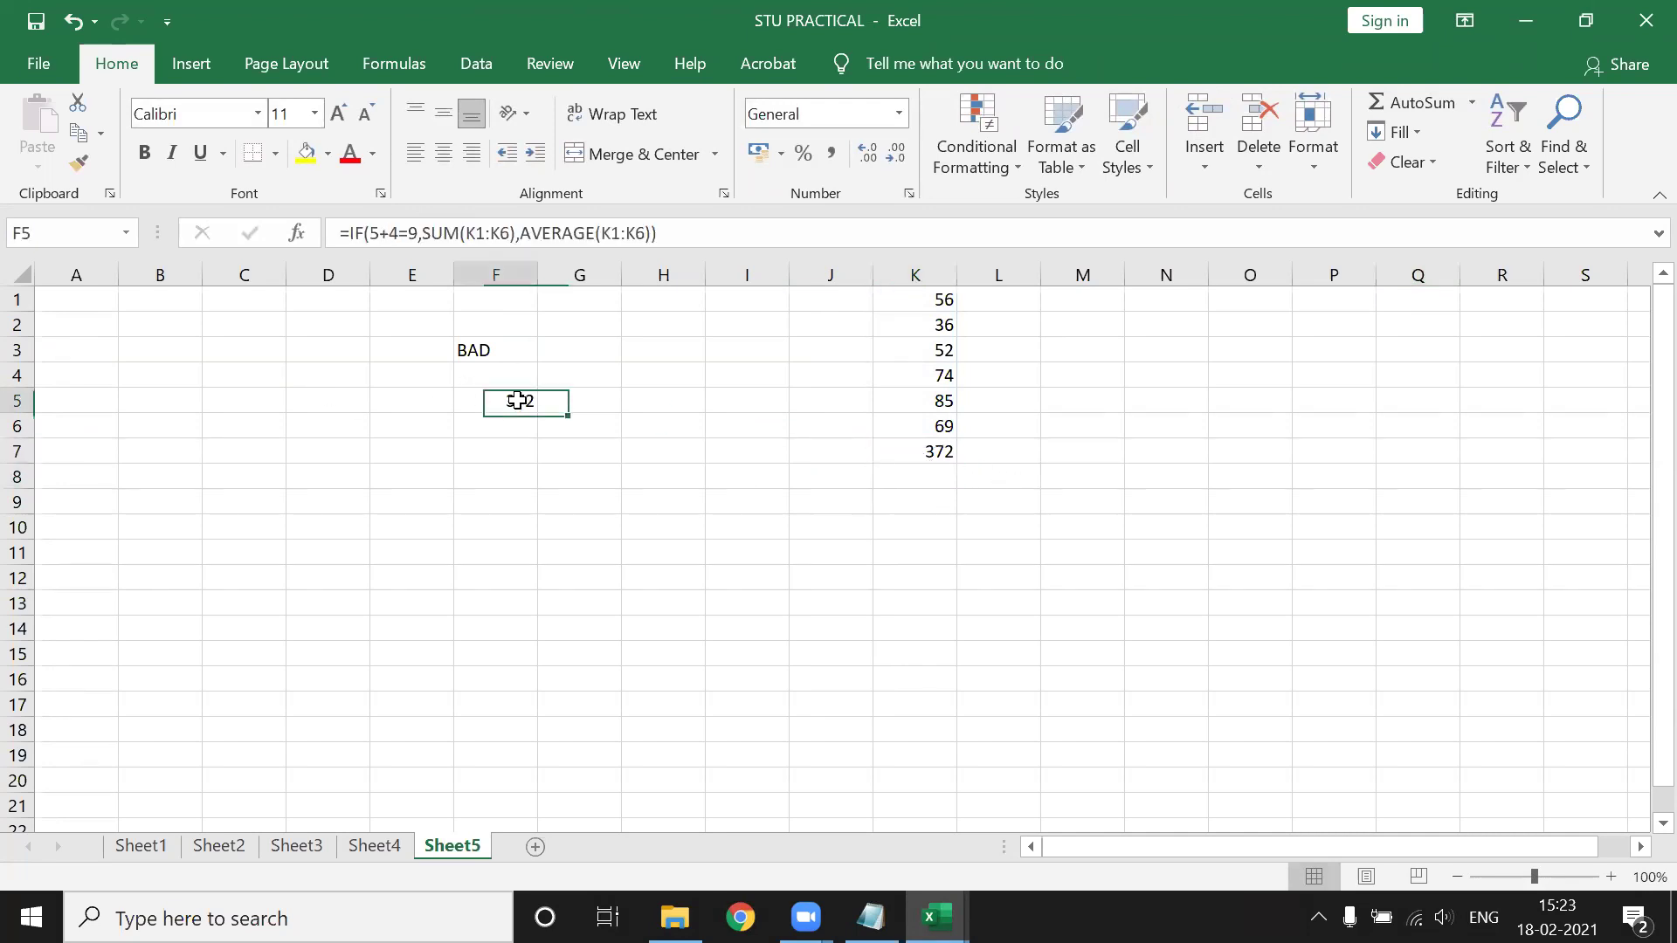
pyautogui.click(624, 233)
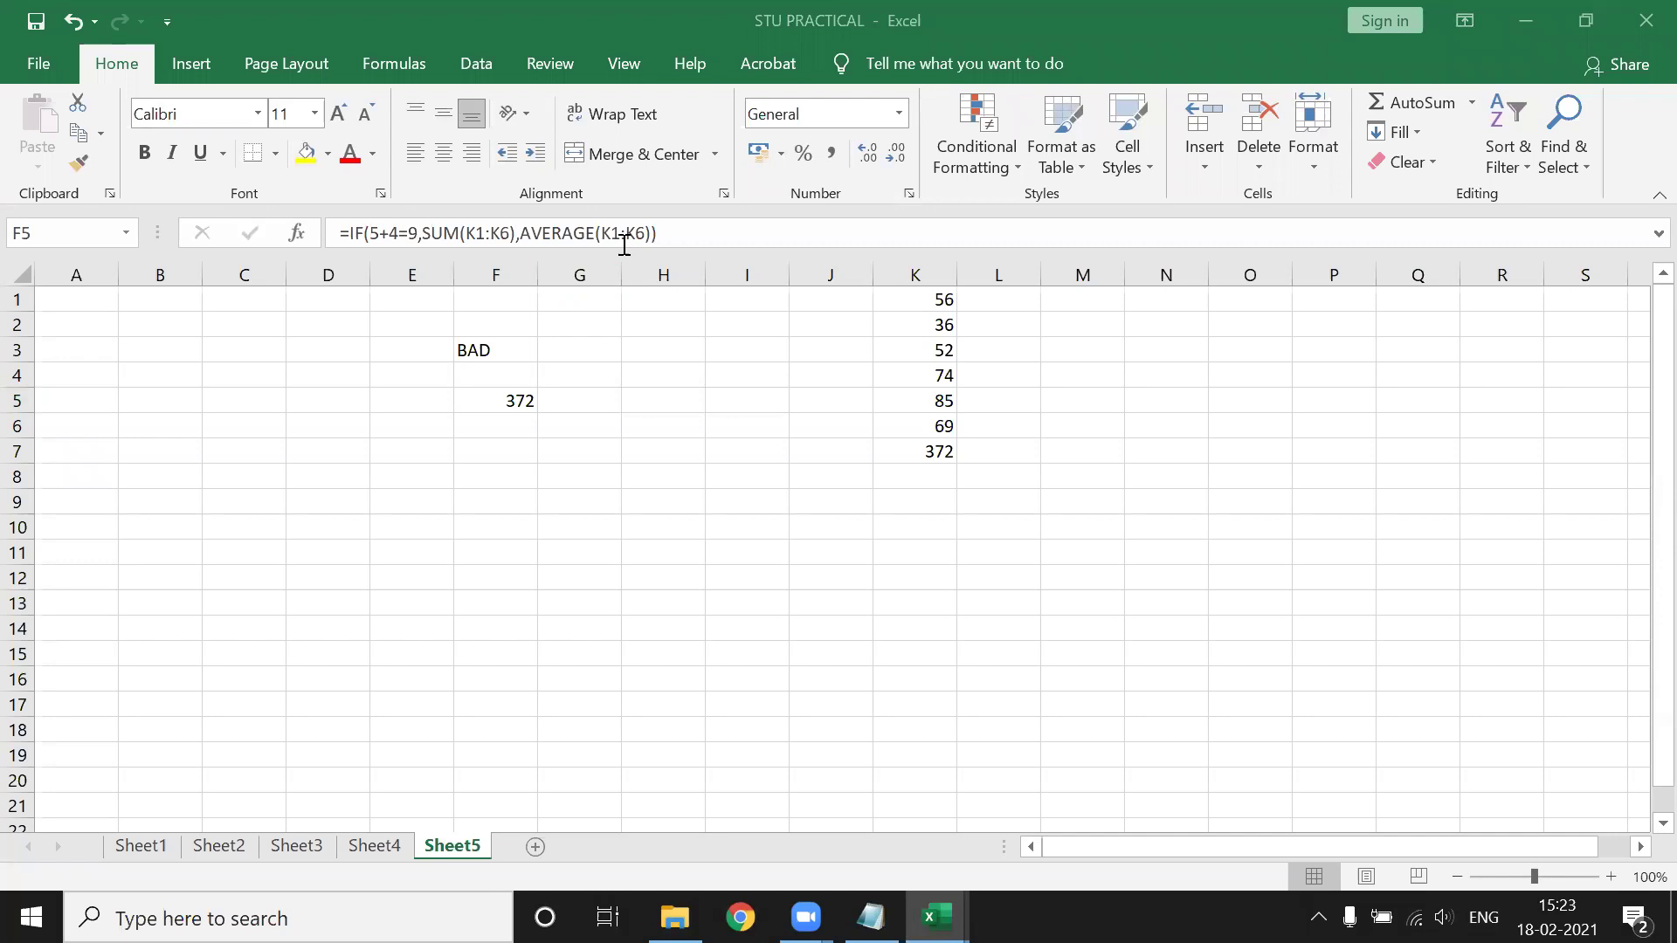
pyautogui.press('Escape')
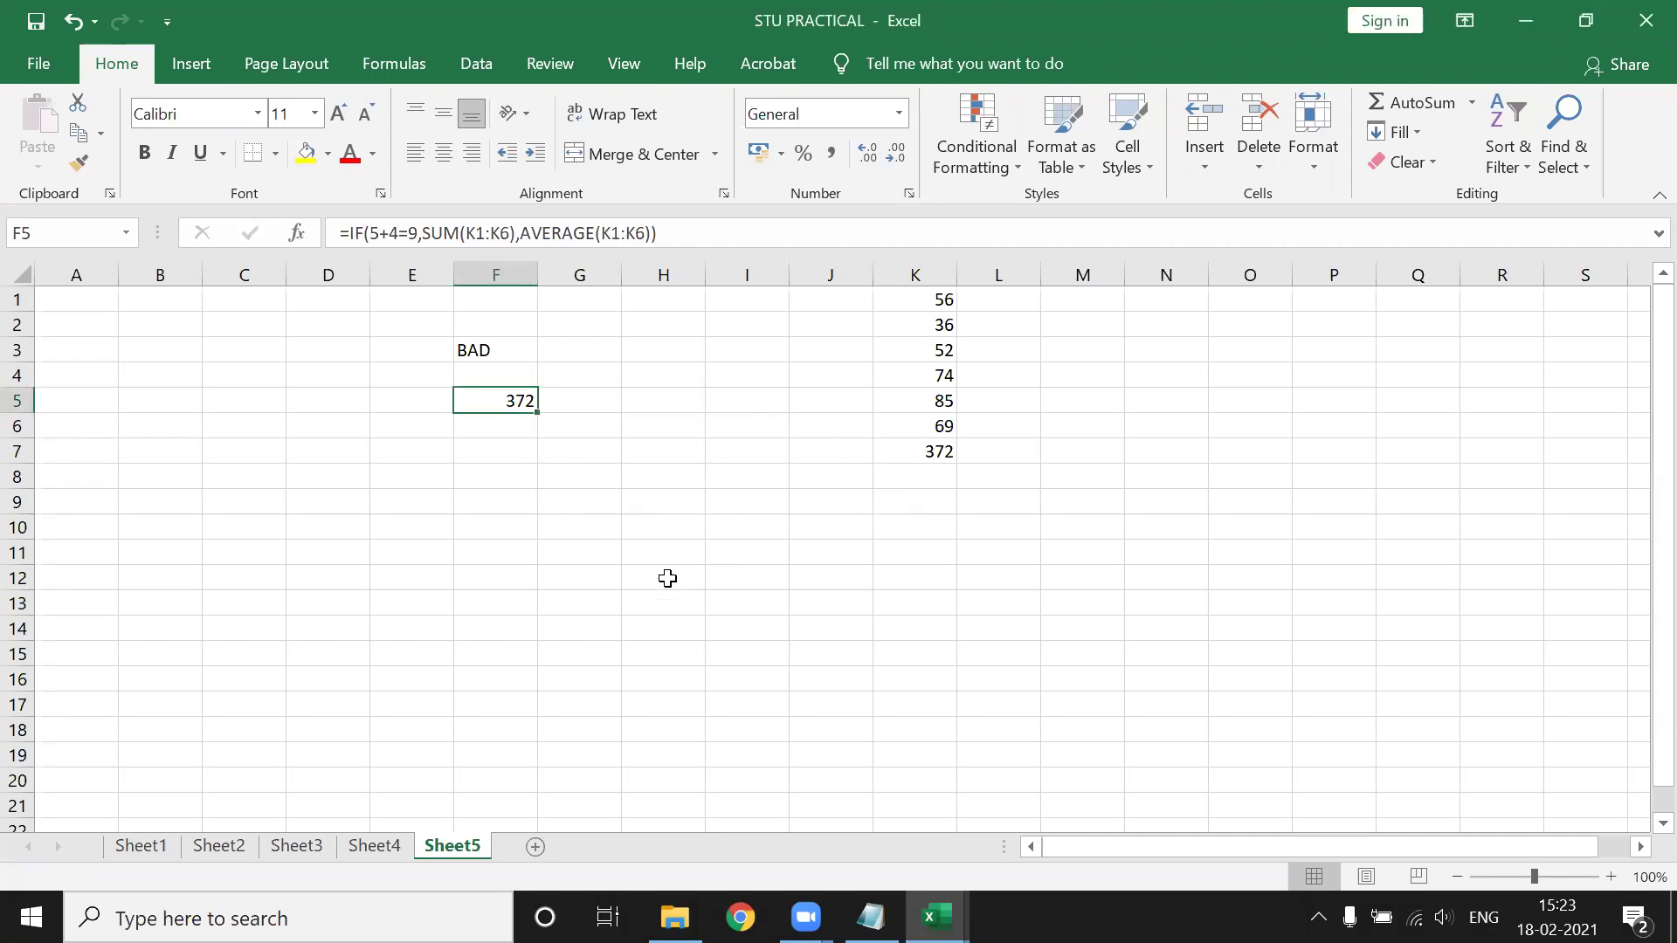
pyautogui.click(635, 533)
pyautogui.click(624, 579)
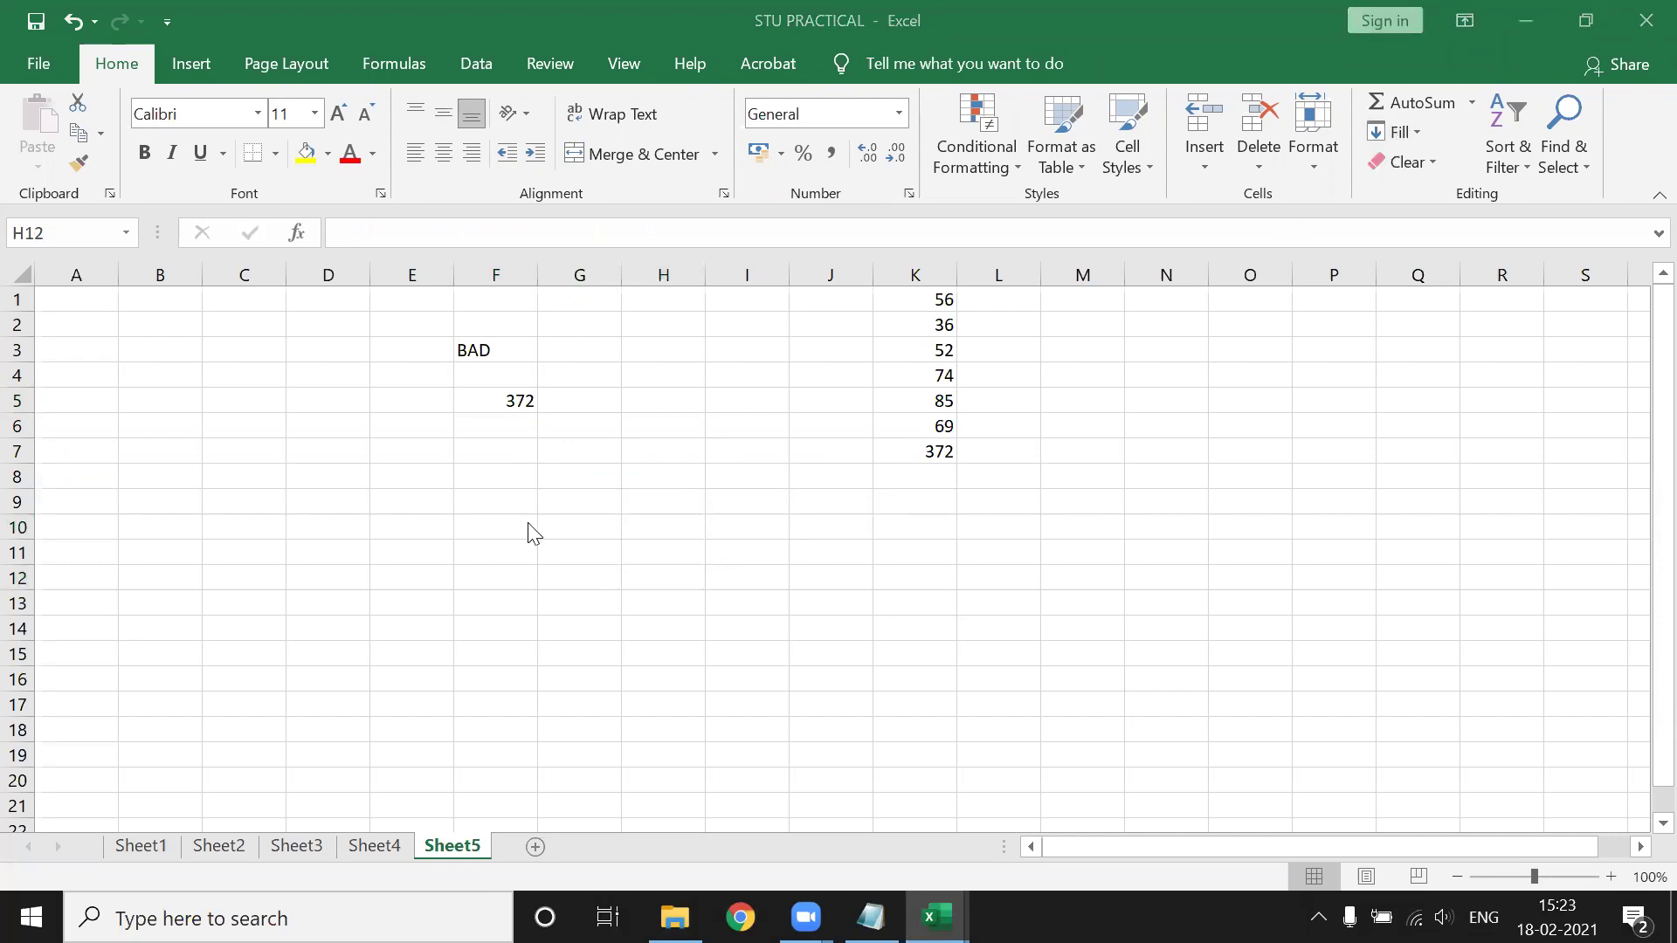
pyautogui.click(658, 534)
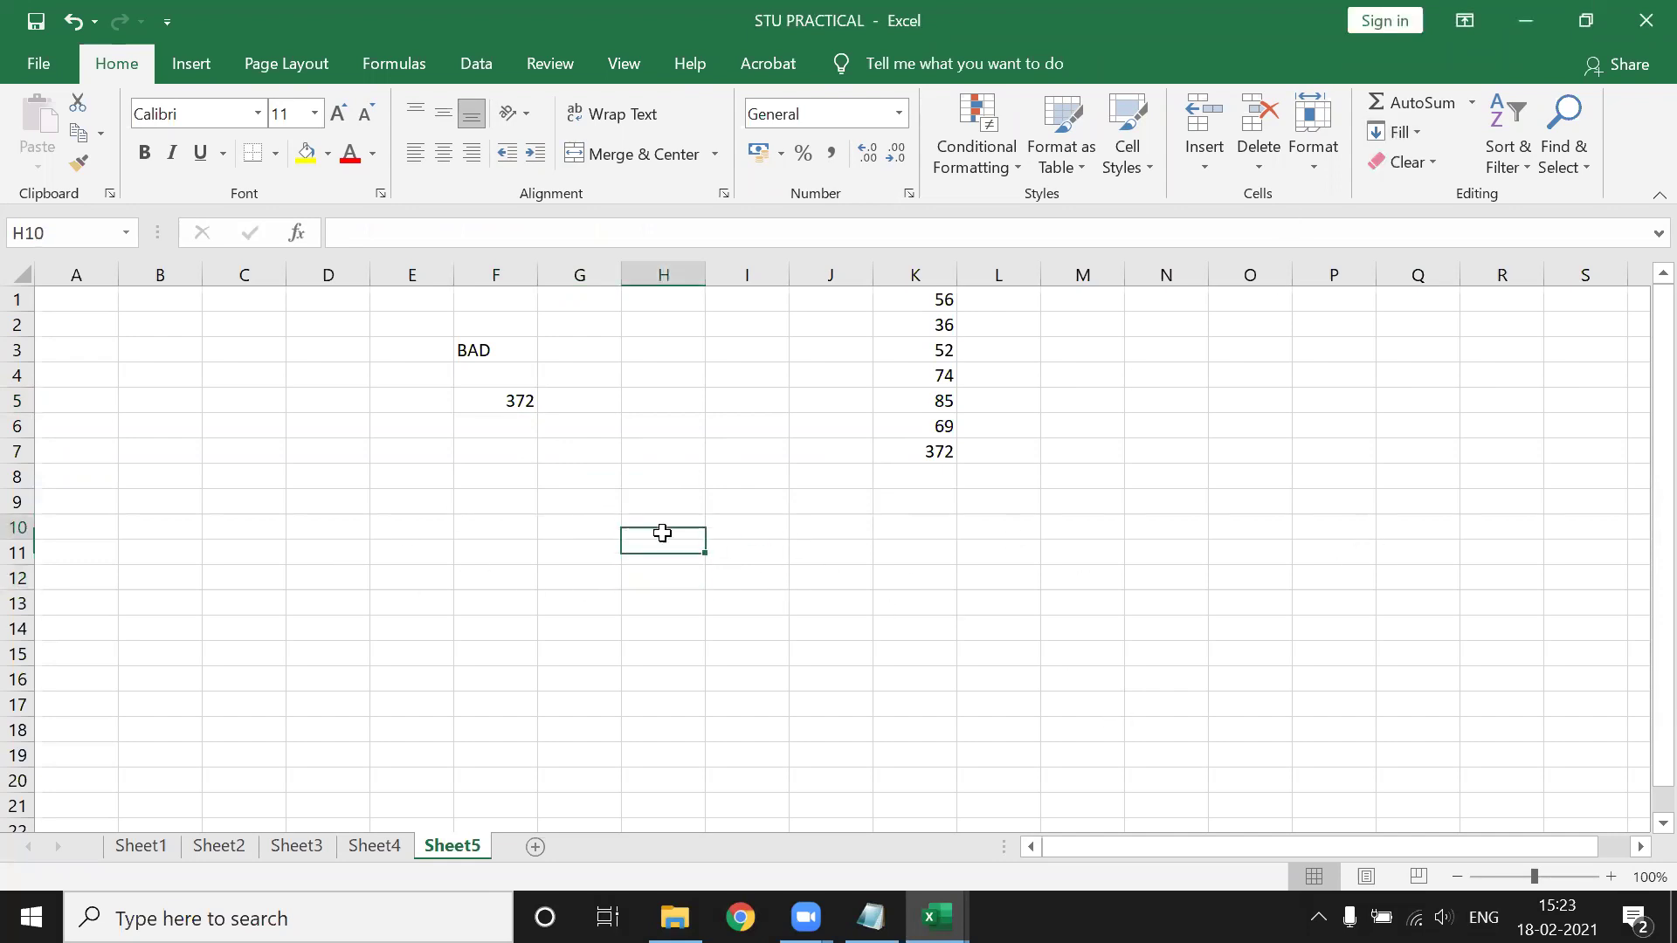
pyautogui.click(524, 530)
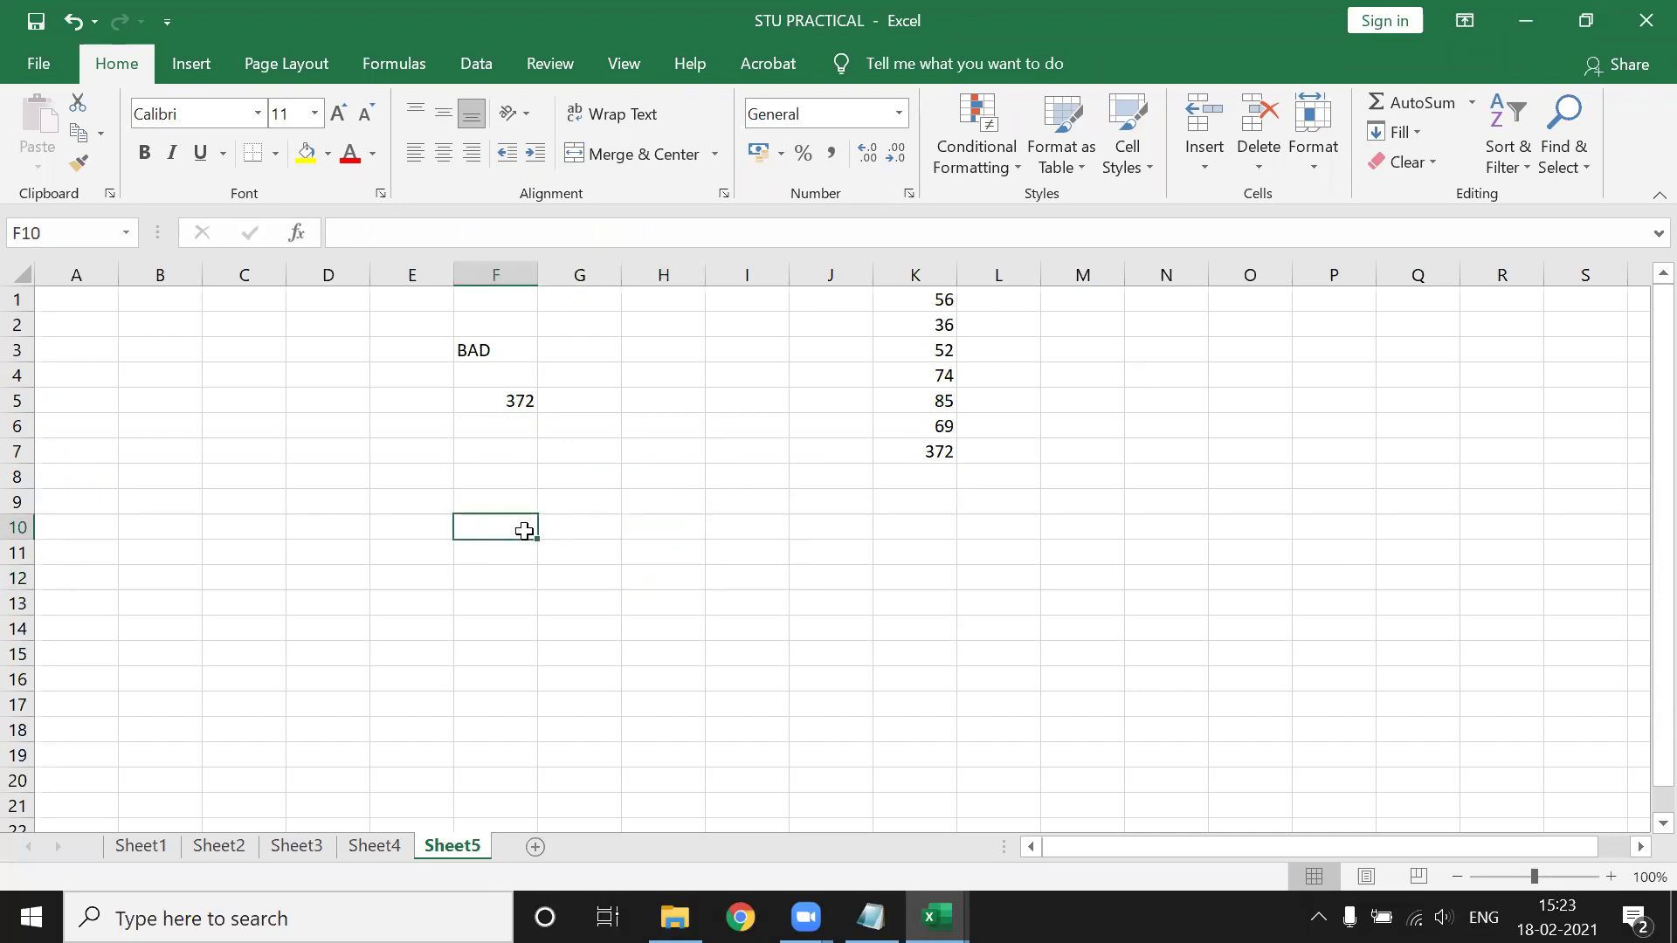
# Abandon the F10 entry and type =IF(5>6,MIN(K1:K70),MAX(K:K in G11.
pyautogui.write('=')
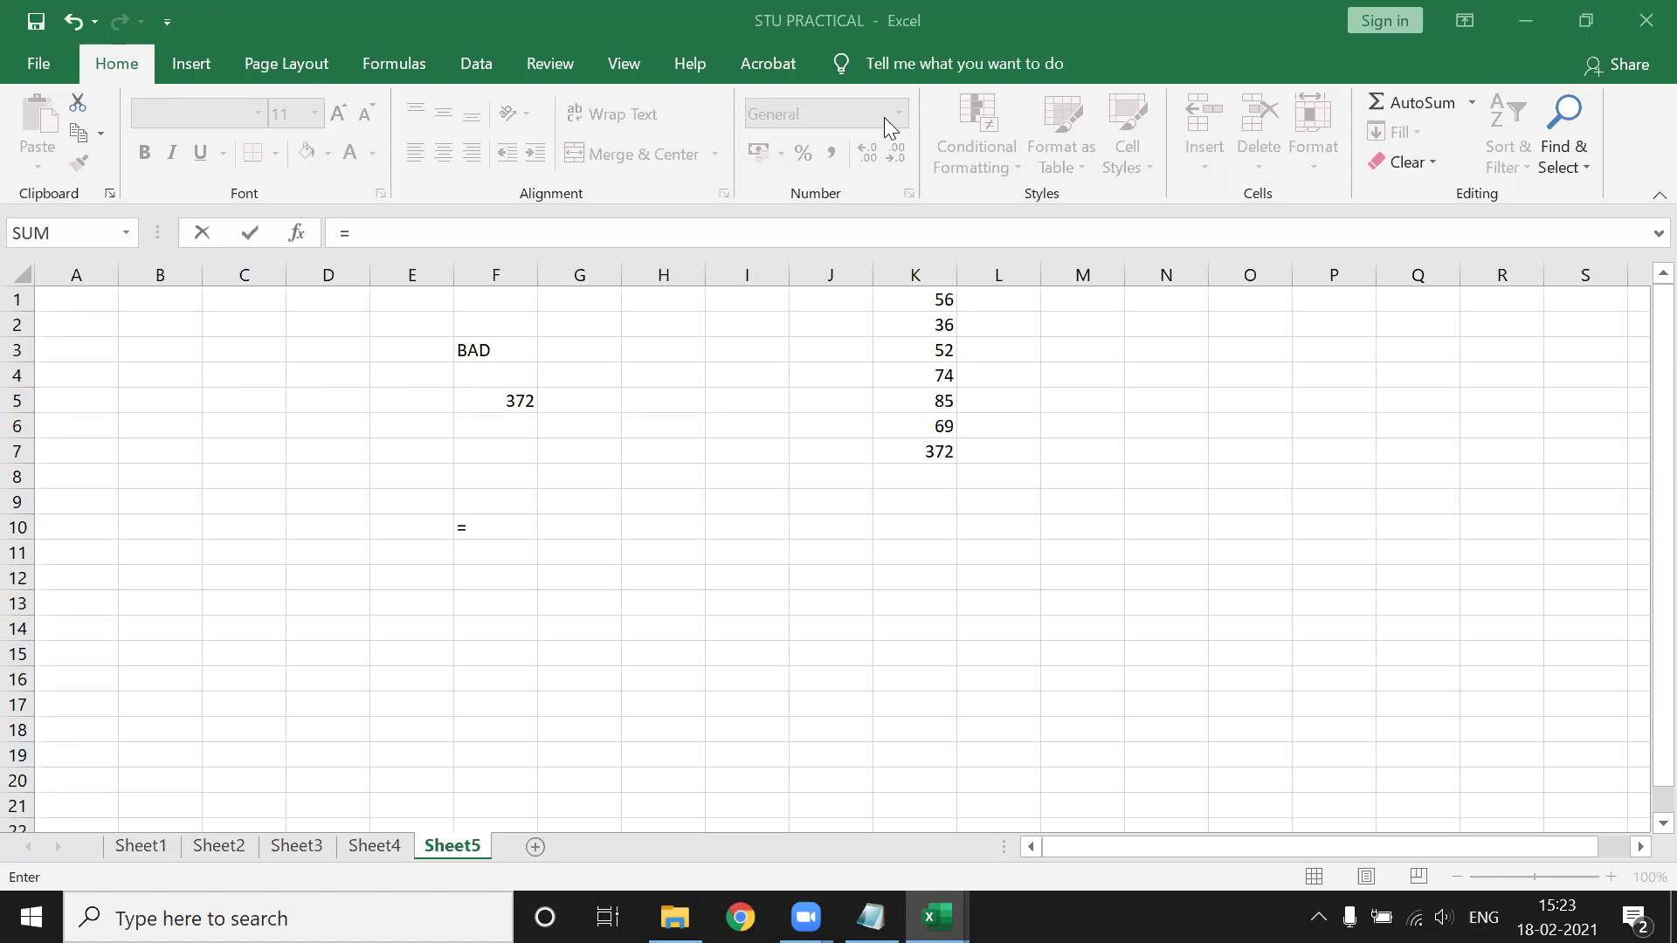
pyautogui.click(422, 551)
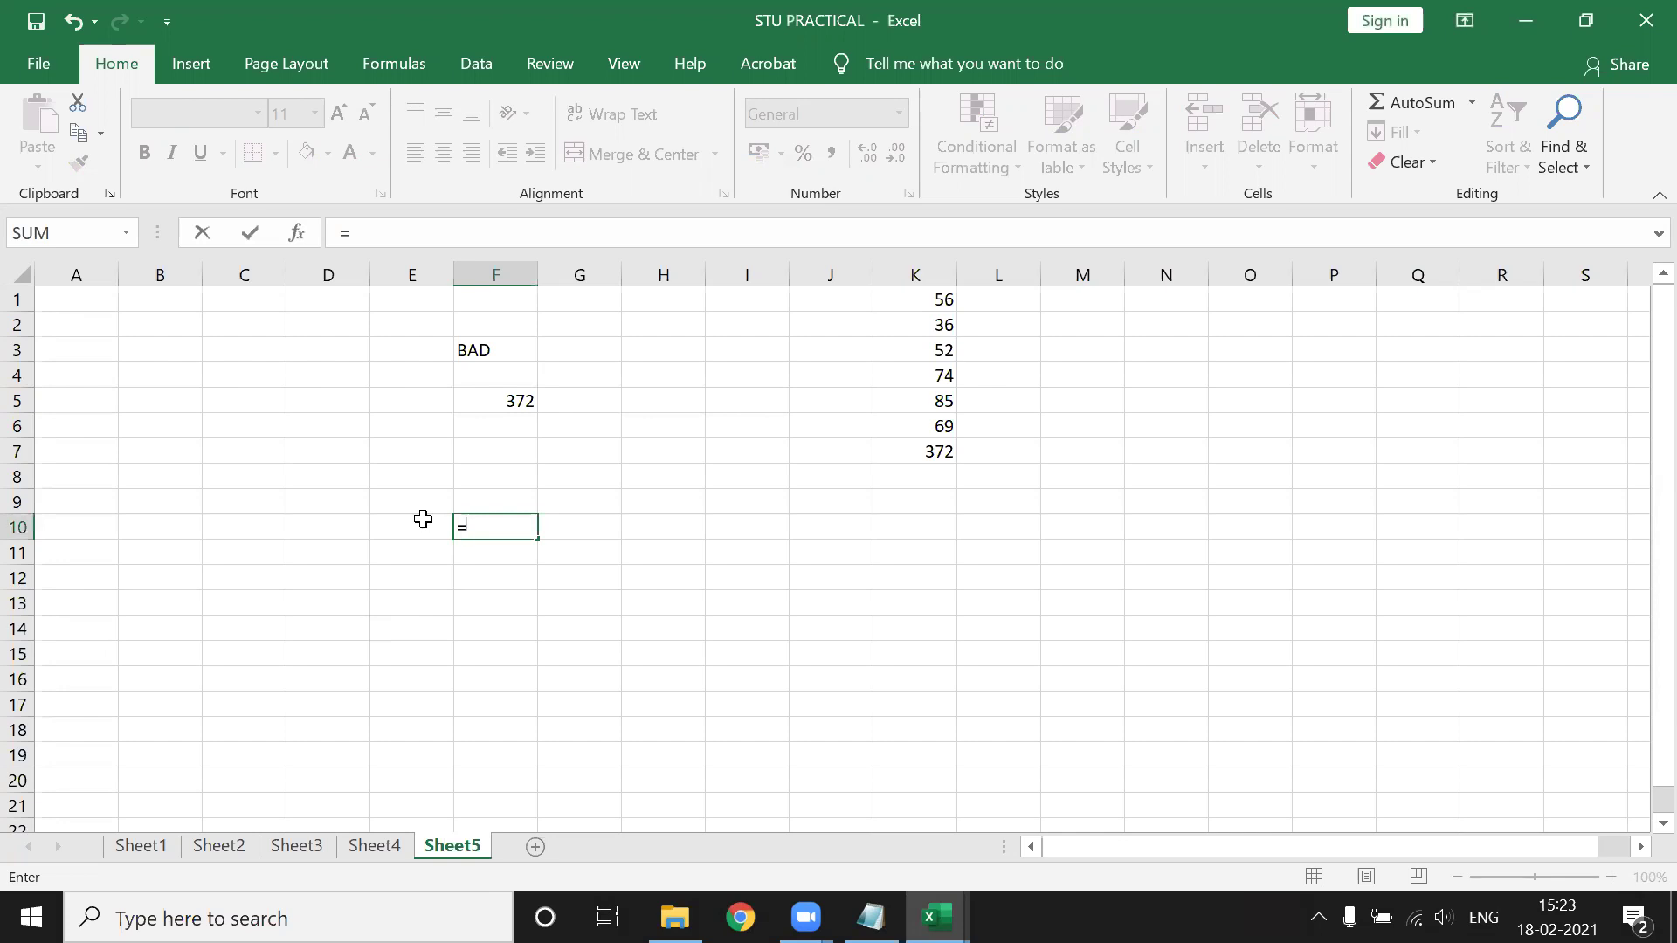
pyautogui.press('Escape')
pyautogui.click(576, 543)
pyautogui.write('=if')
pyautogui.press('Tab')
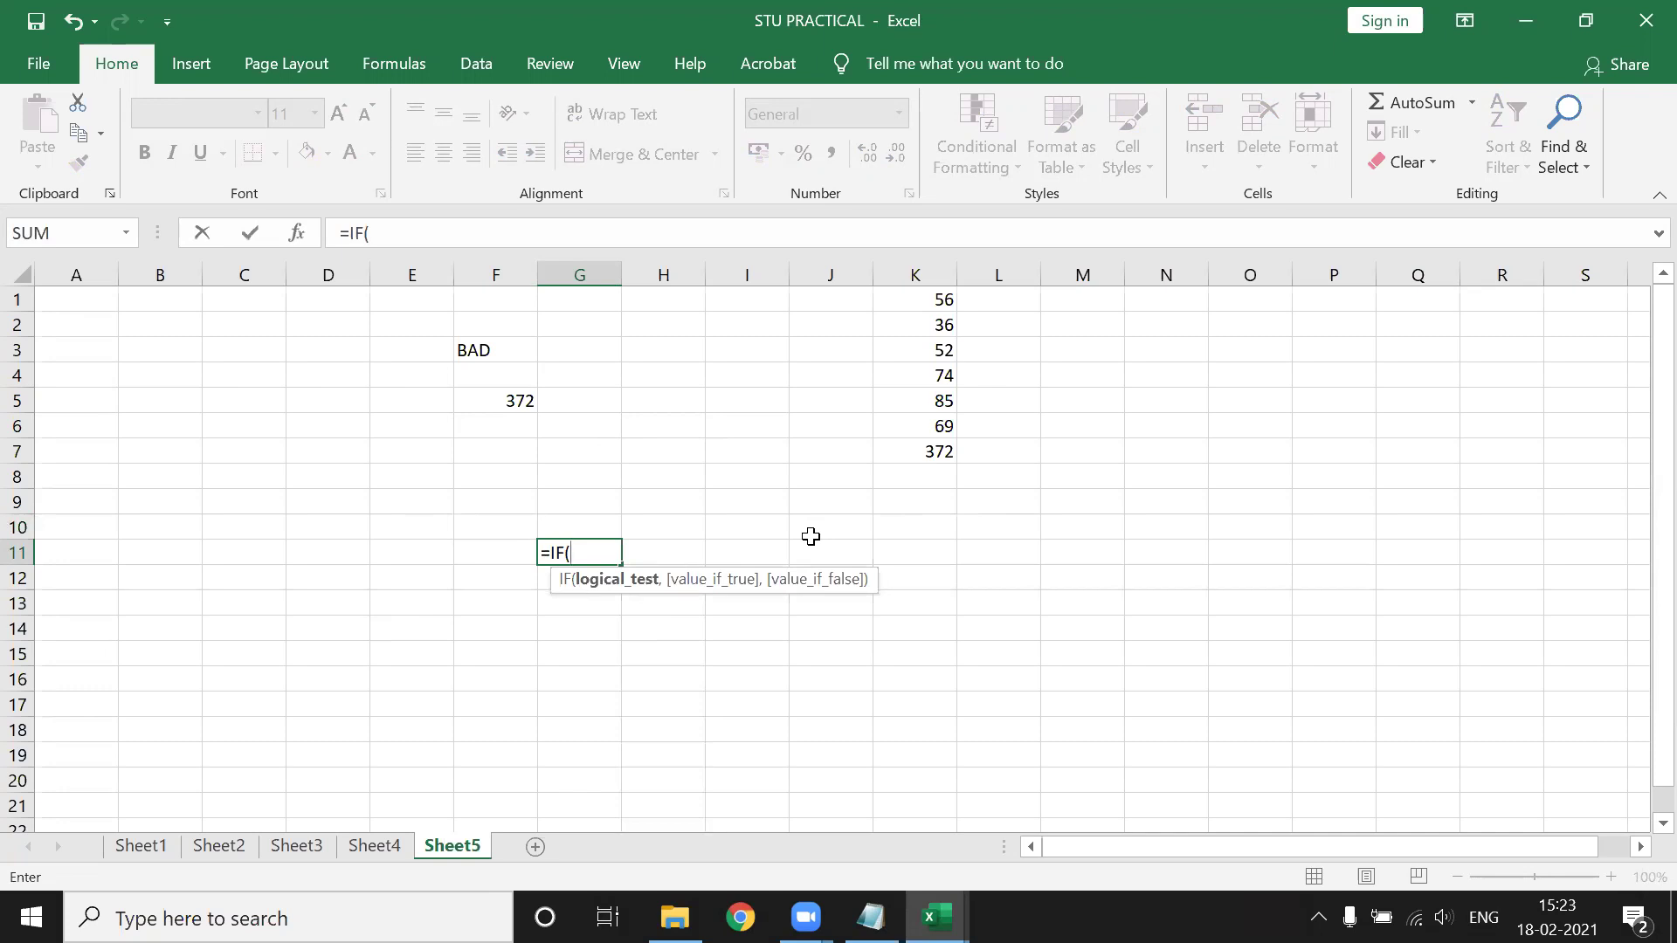
pyautogui.write('5>6')
pyautogui.write(',')
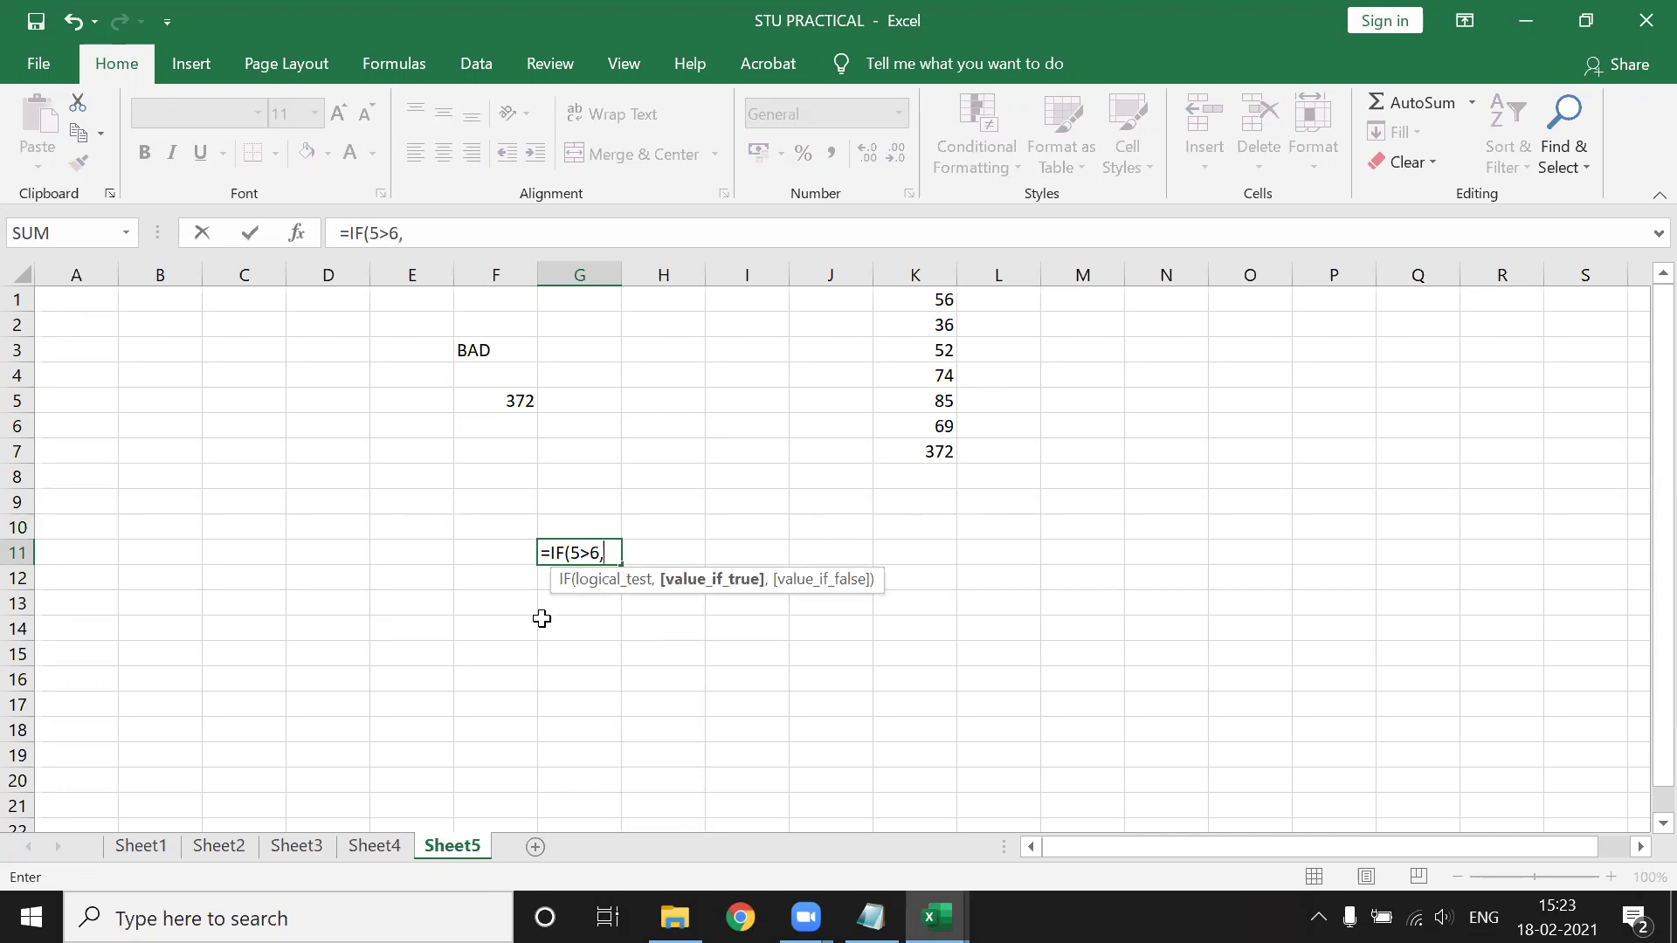
pyautogui.write('MIN(')
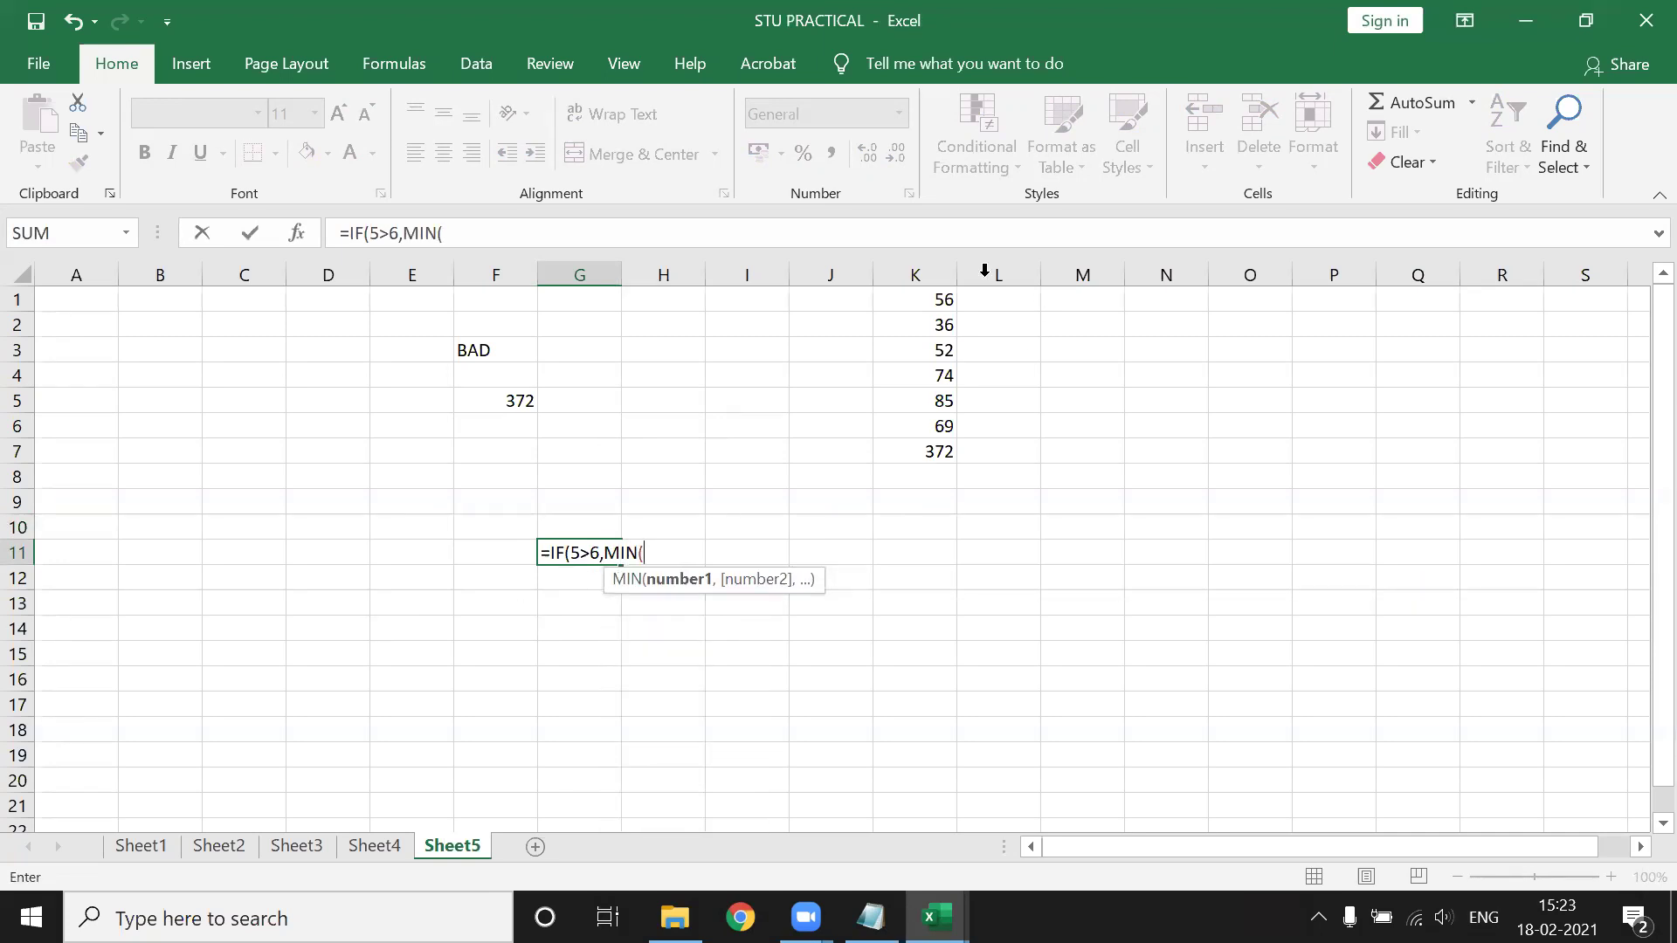
pyautogui.moveTo(946, 298); pyautogui.dragTo(944, 451)
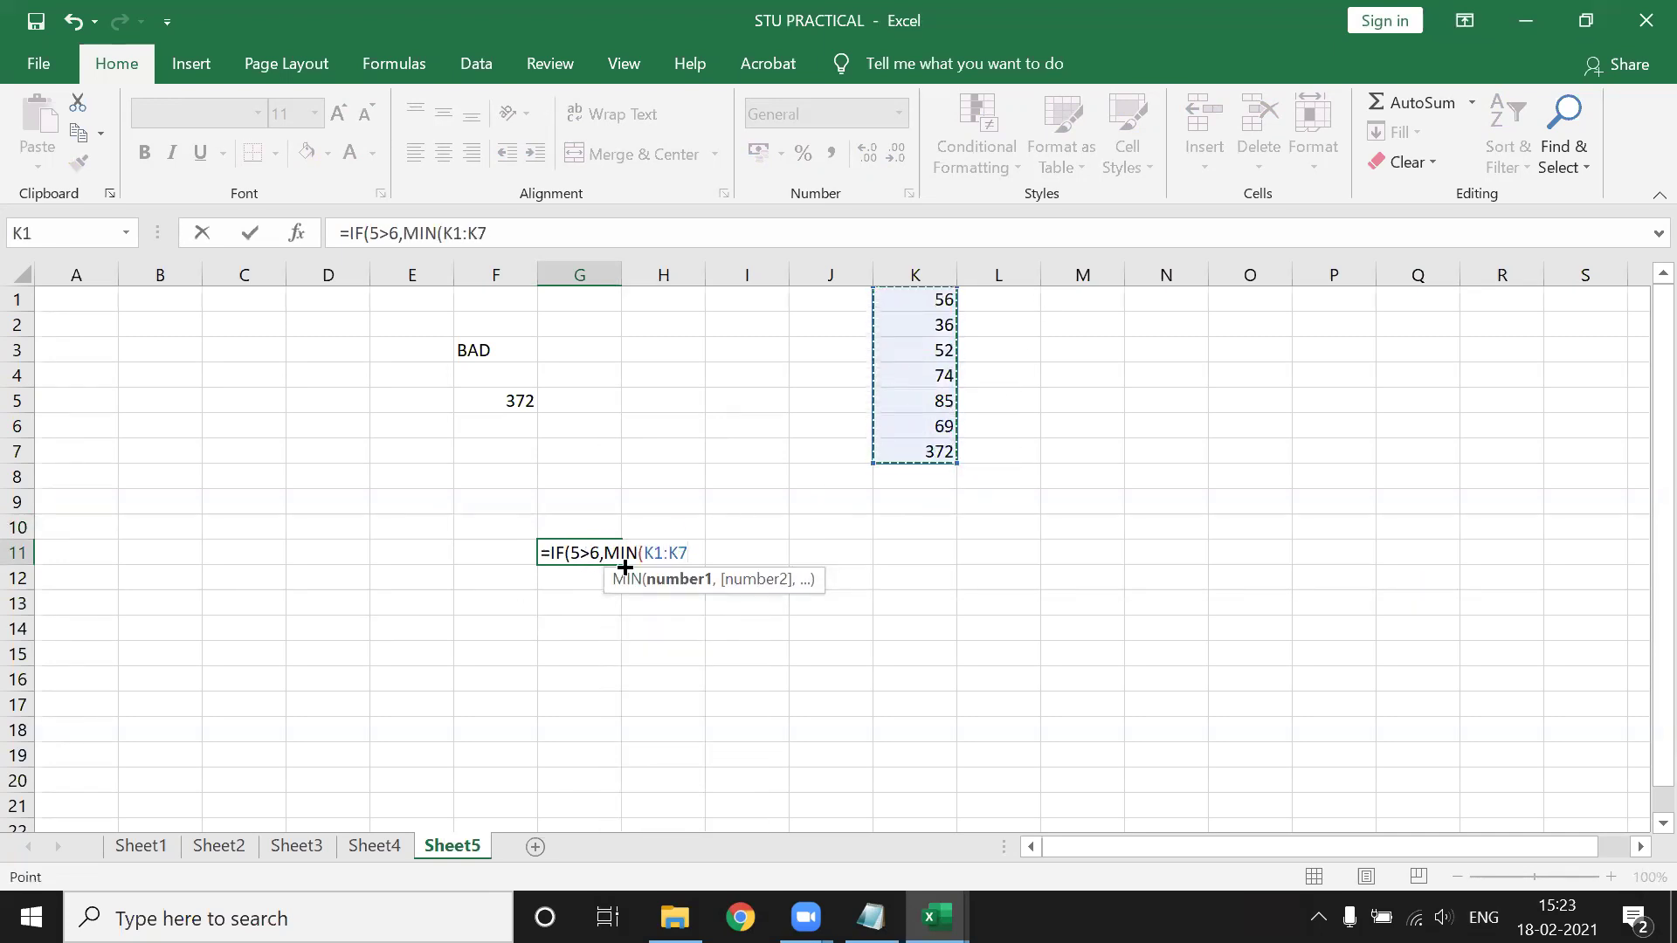
pyautogui.write('0')
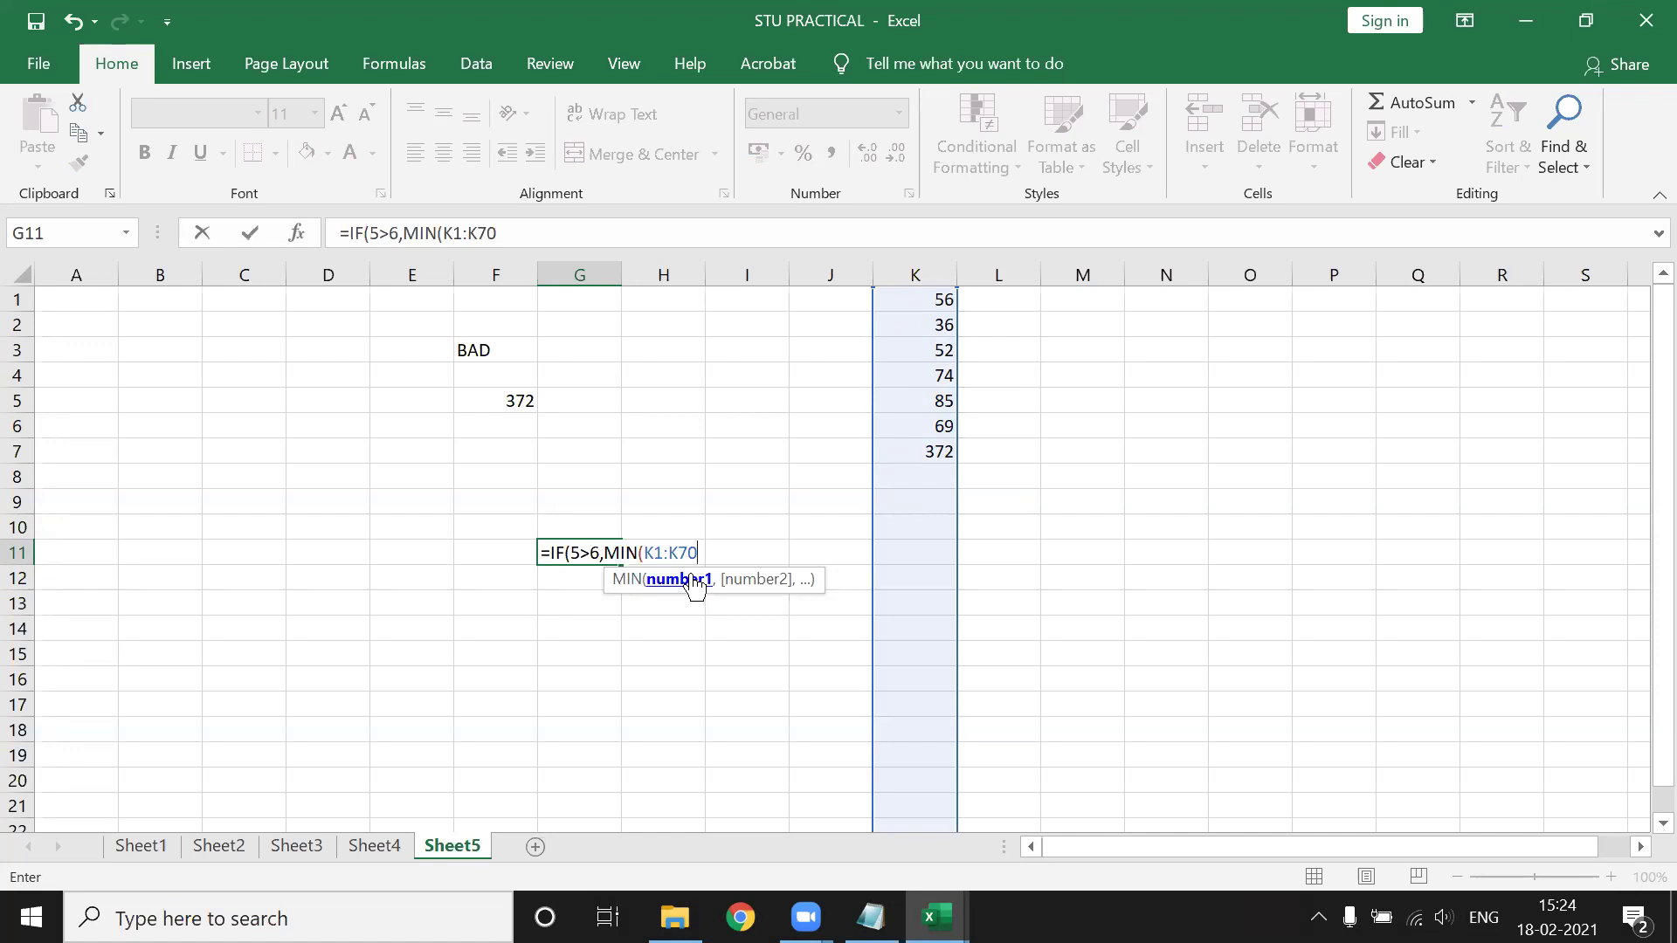
pyautogui.write('),')
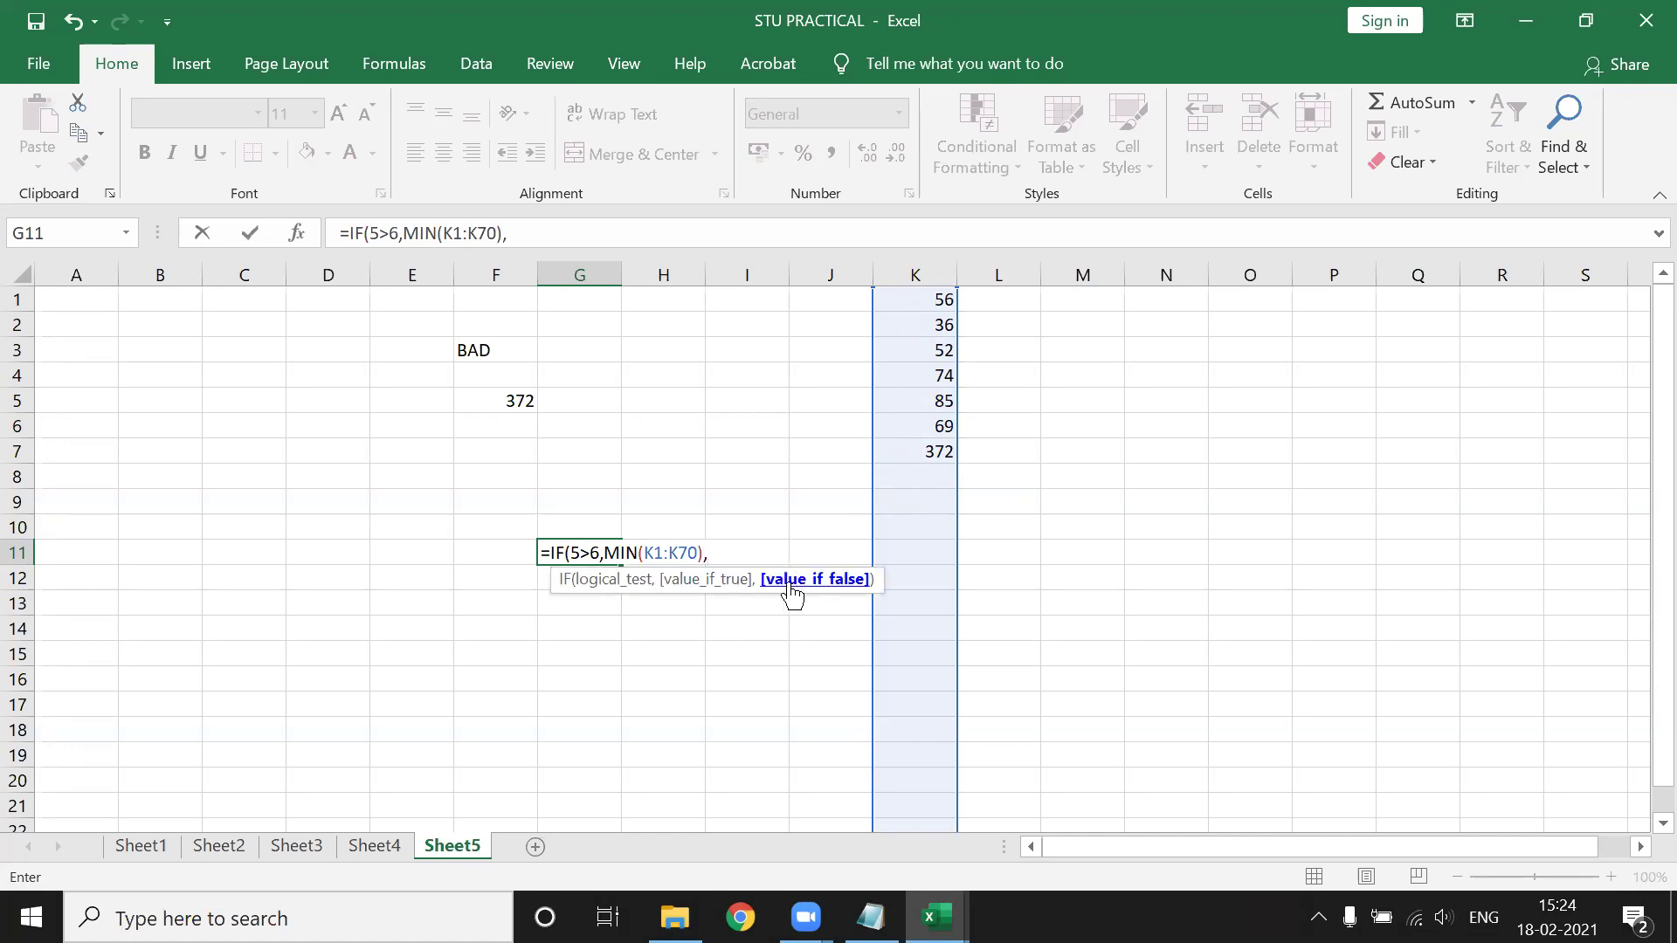
pyautogui.write('MAX')
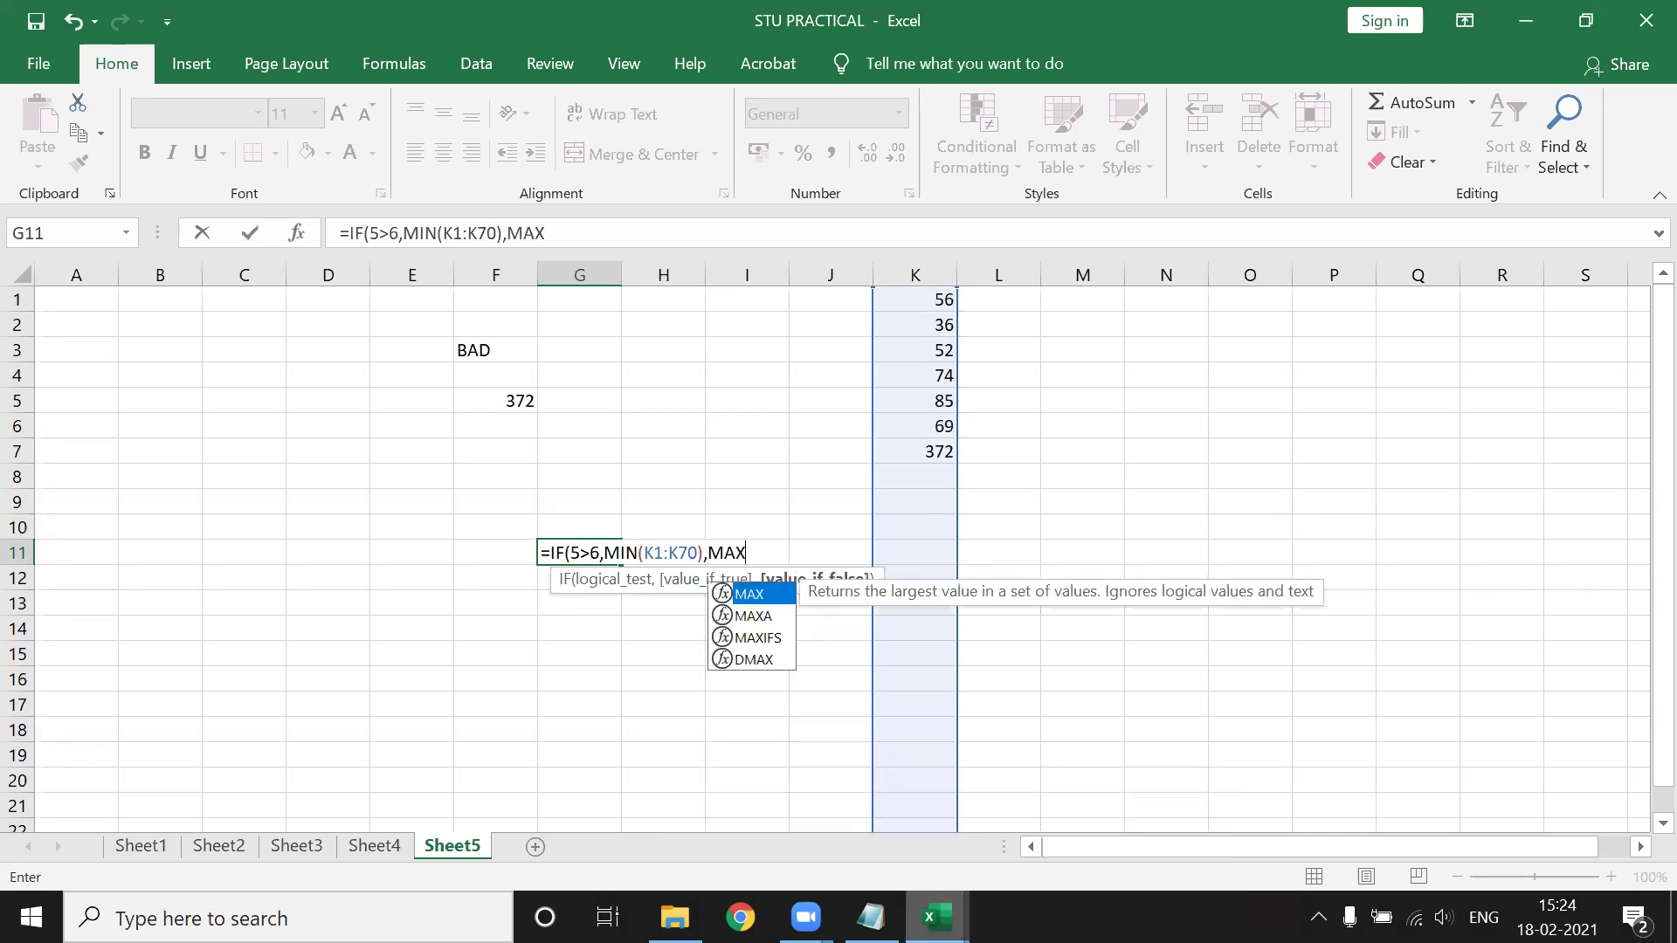
pyautogui.write('(')
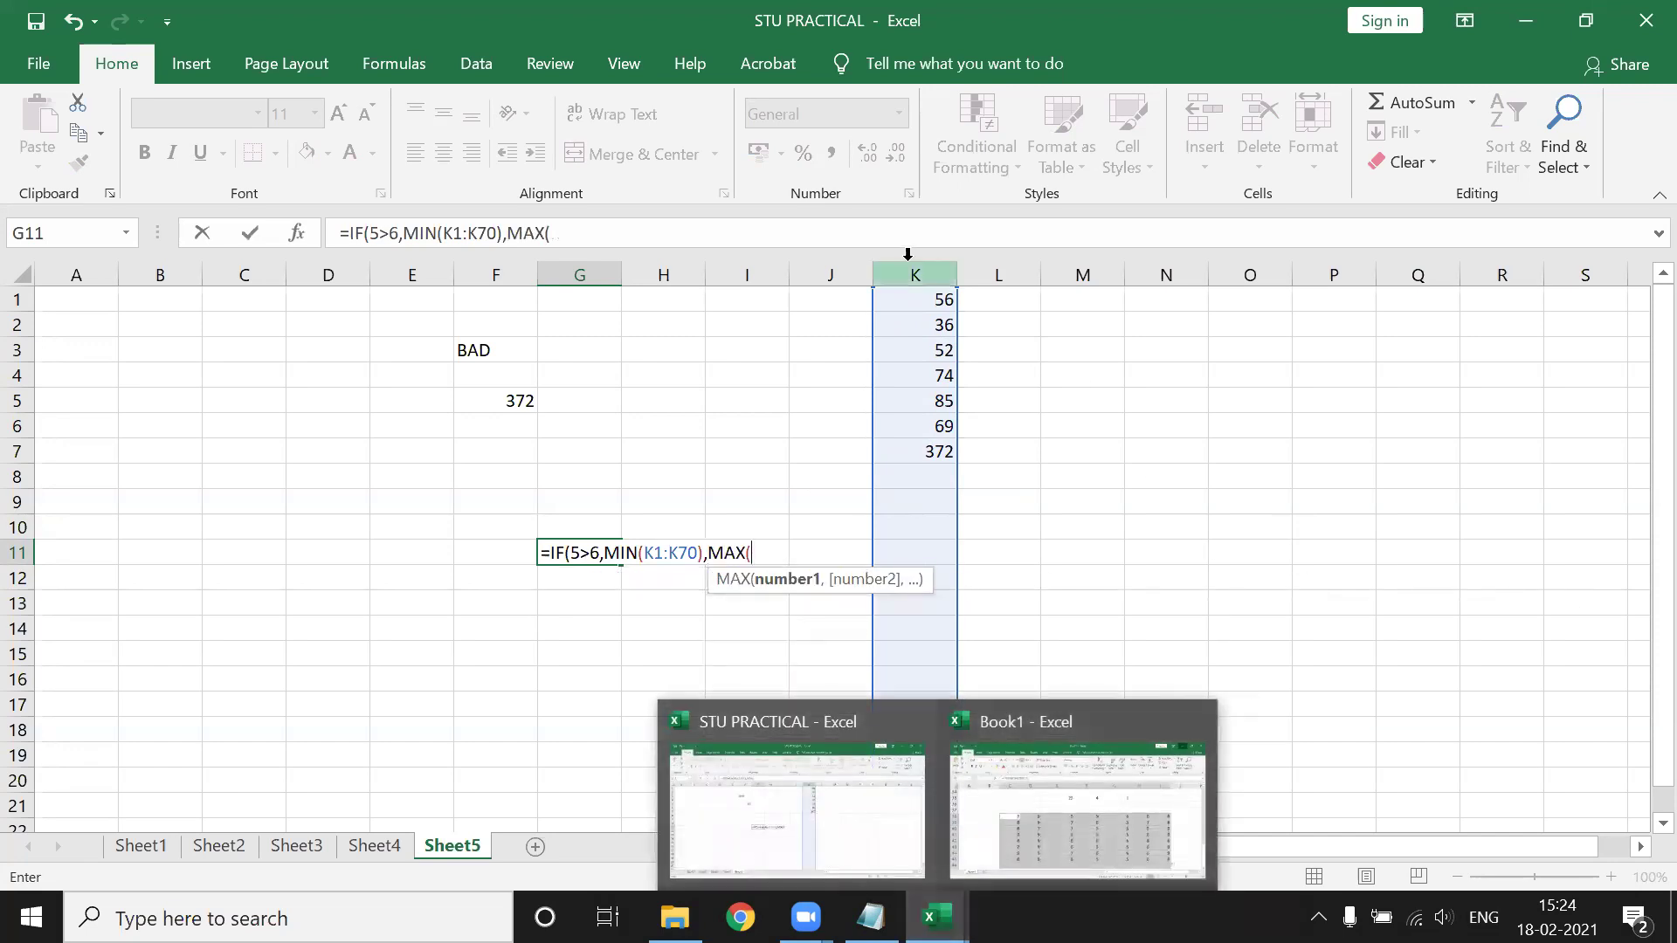
pyautogui.click(908, 272)
# Close the G11 formula and accept Excel's suggested correction.
pyautogui.write(')')
pyautogui.press('Return')
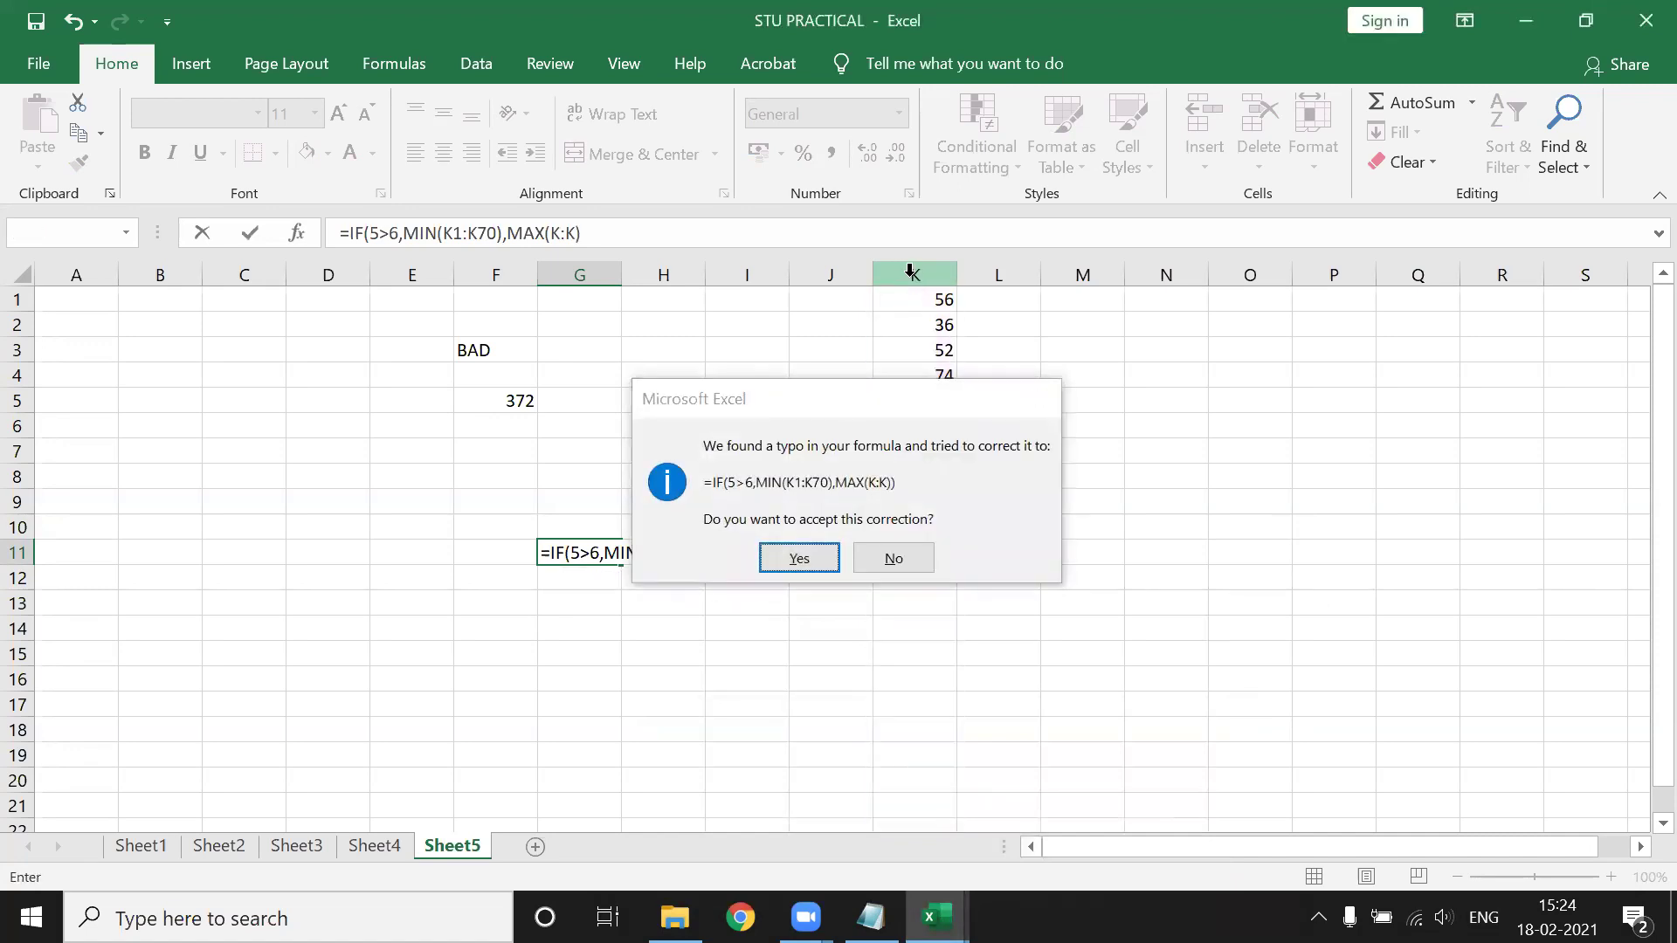
pyautogui.press('Return')
pyautogui.click(613, 552)
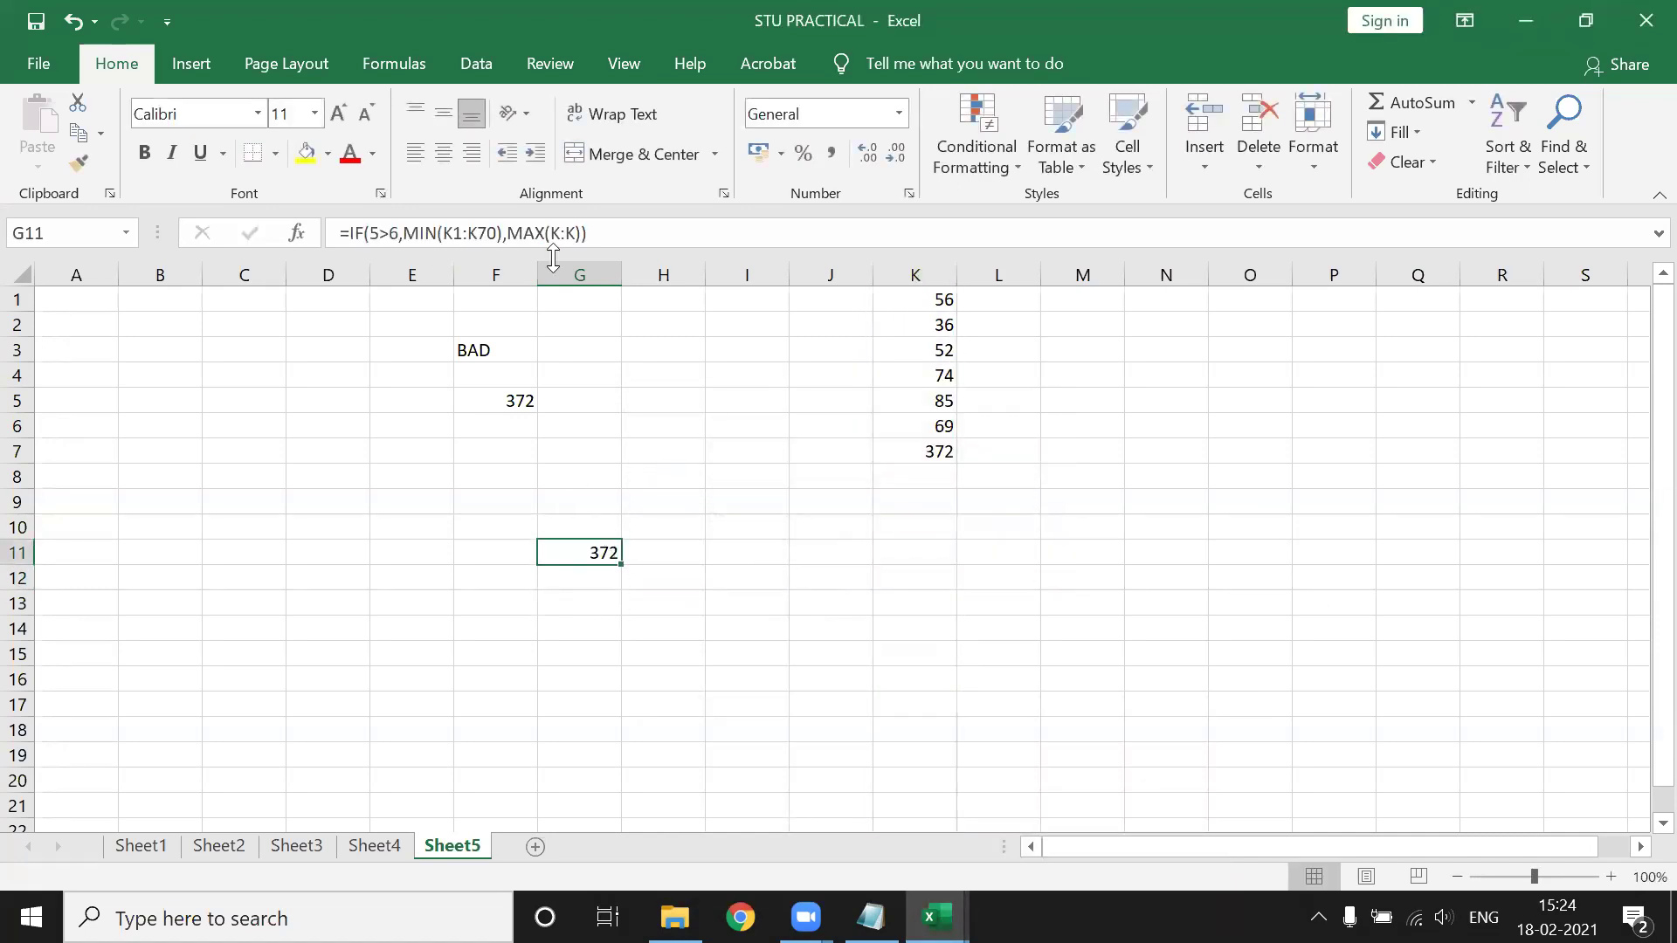
pyautogui.click(569, 234)
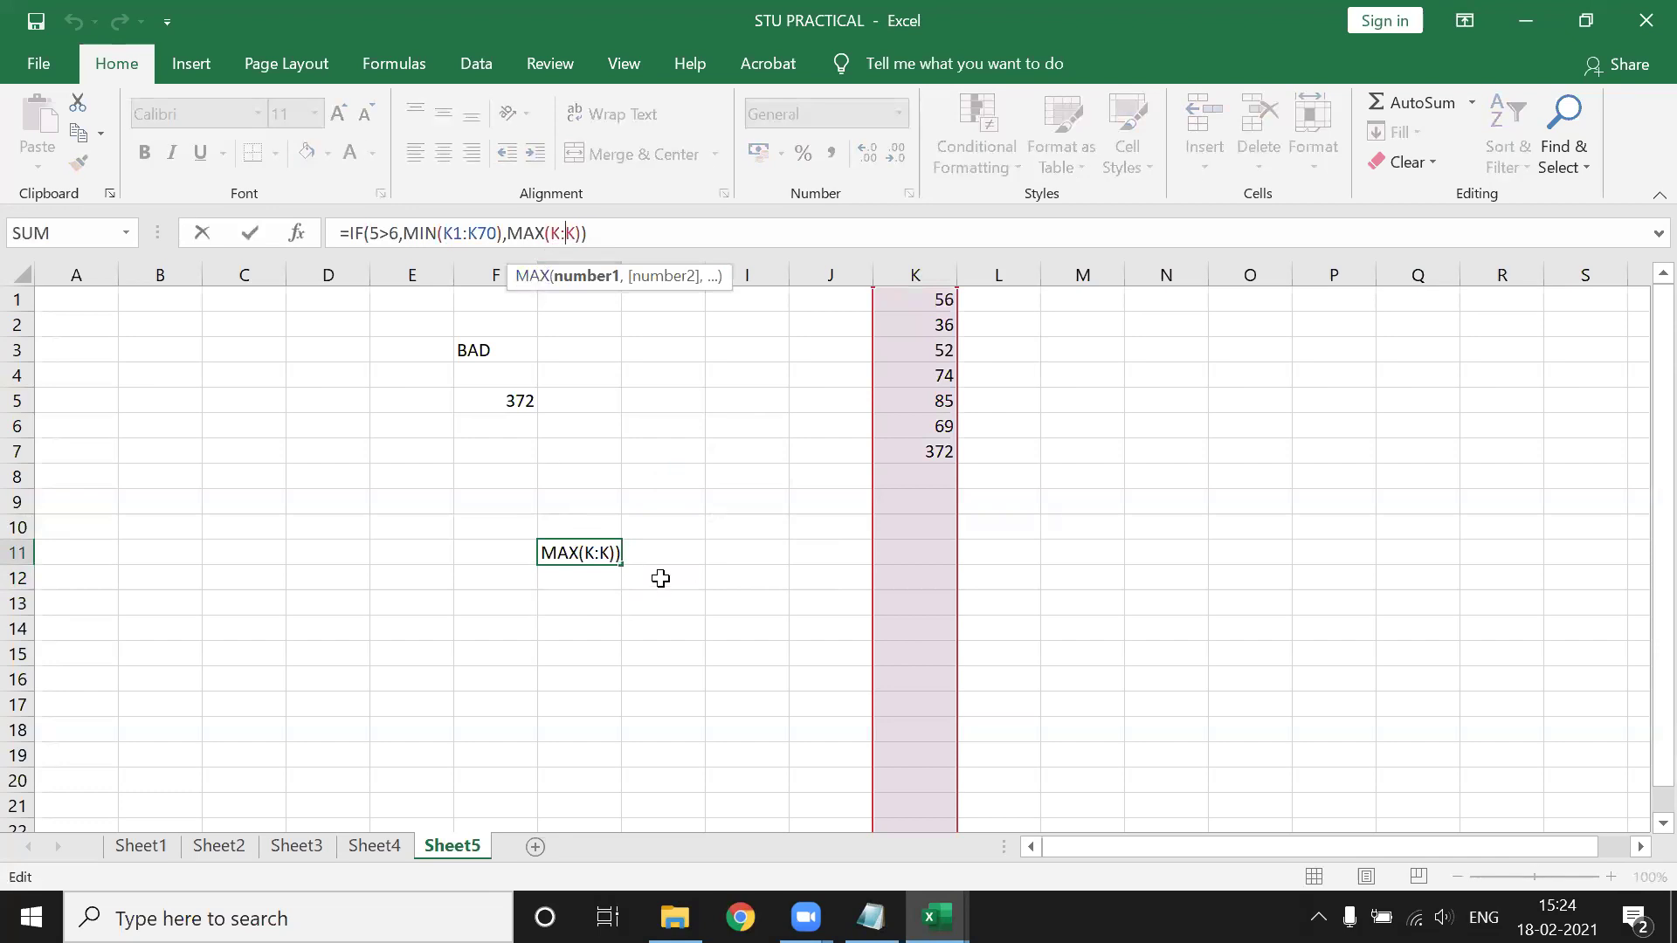
pyautogui.press('Escape')
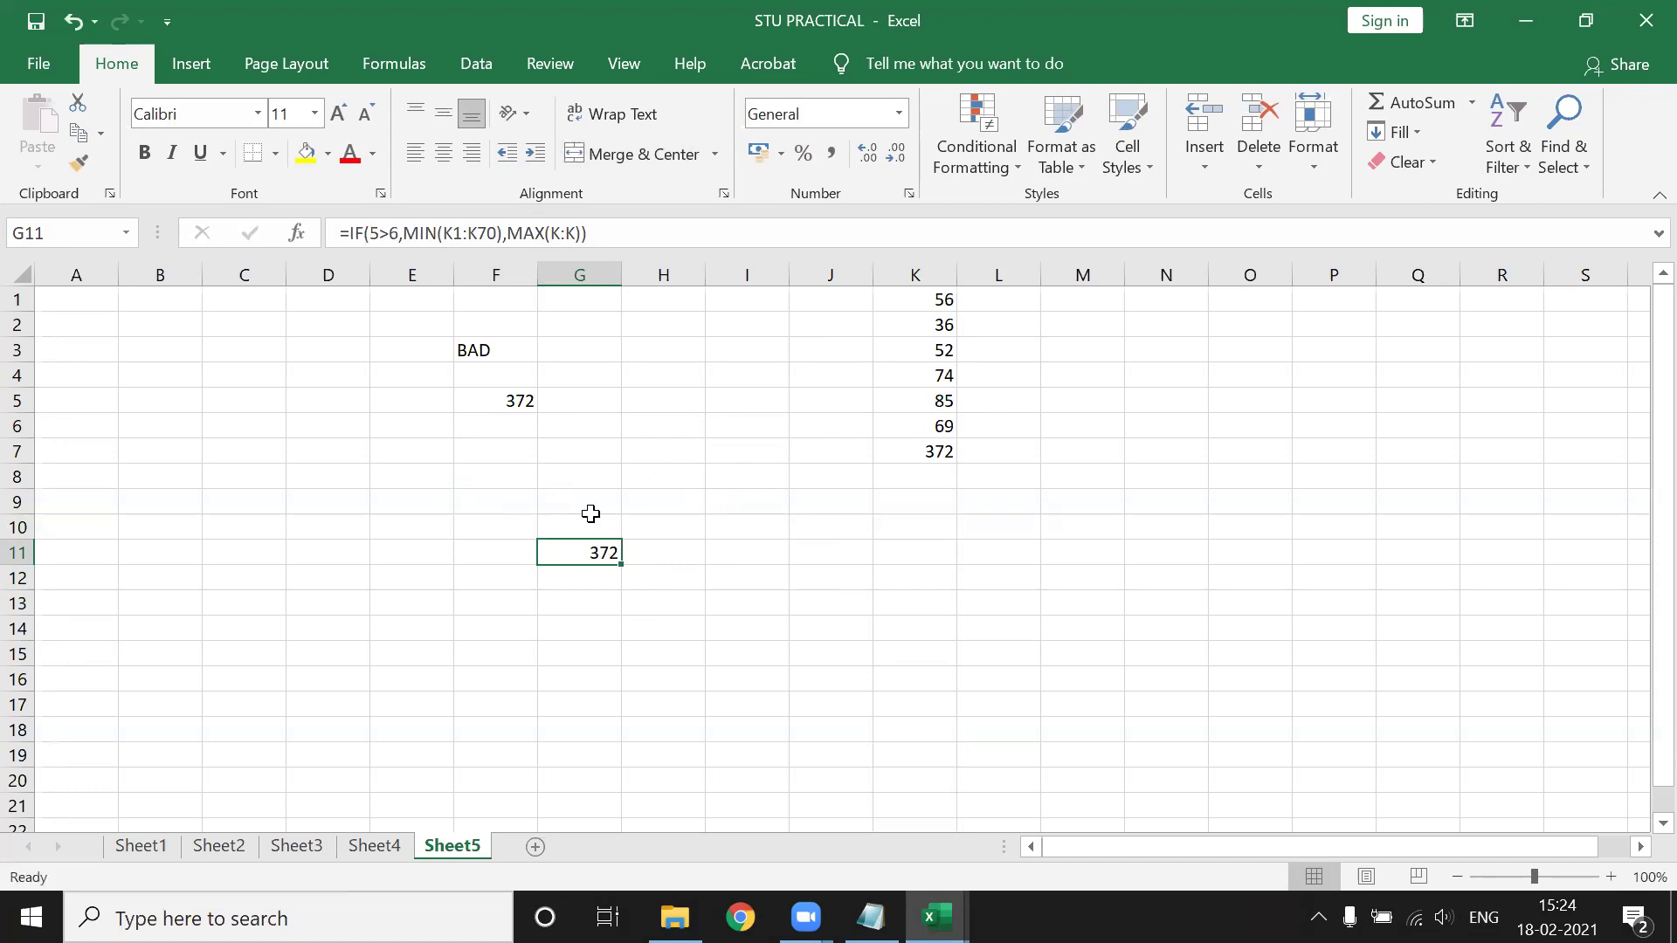
# Change the MAX and MIN ranges in G11 to K1:K7, then check the K7 total.
pyautogui.click(551, 233)
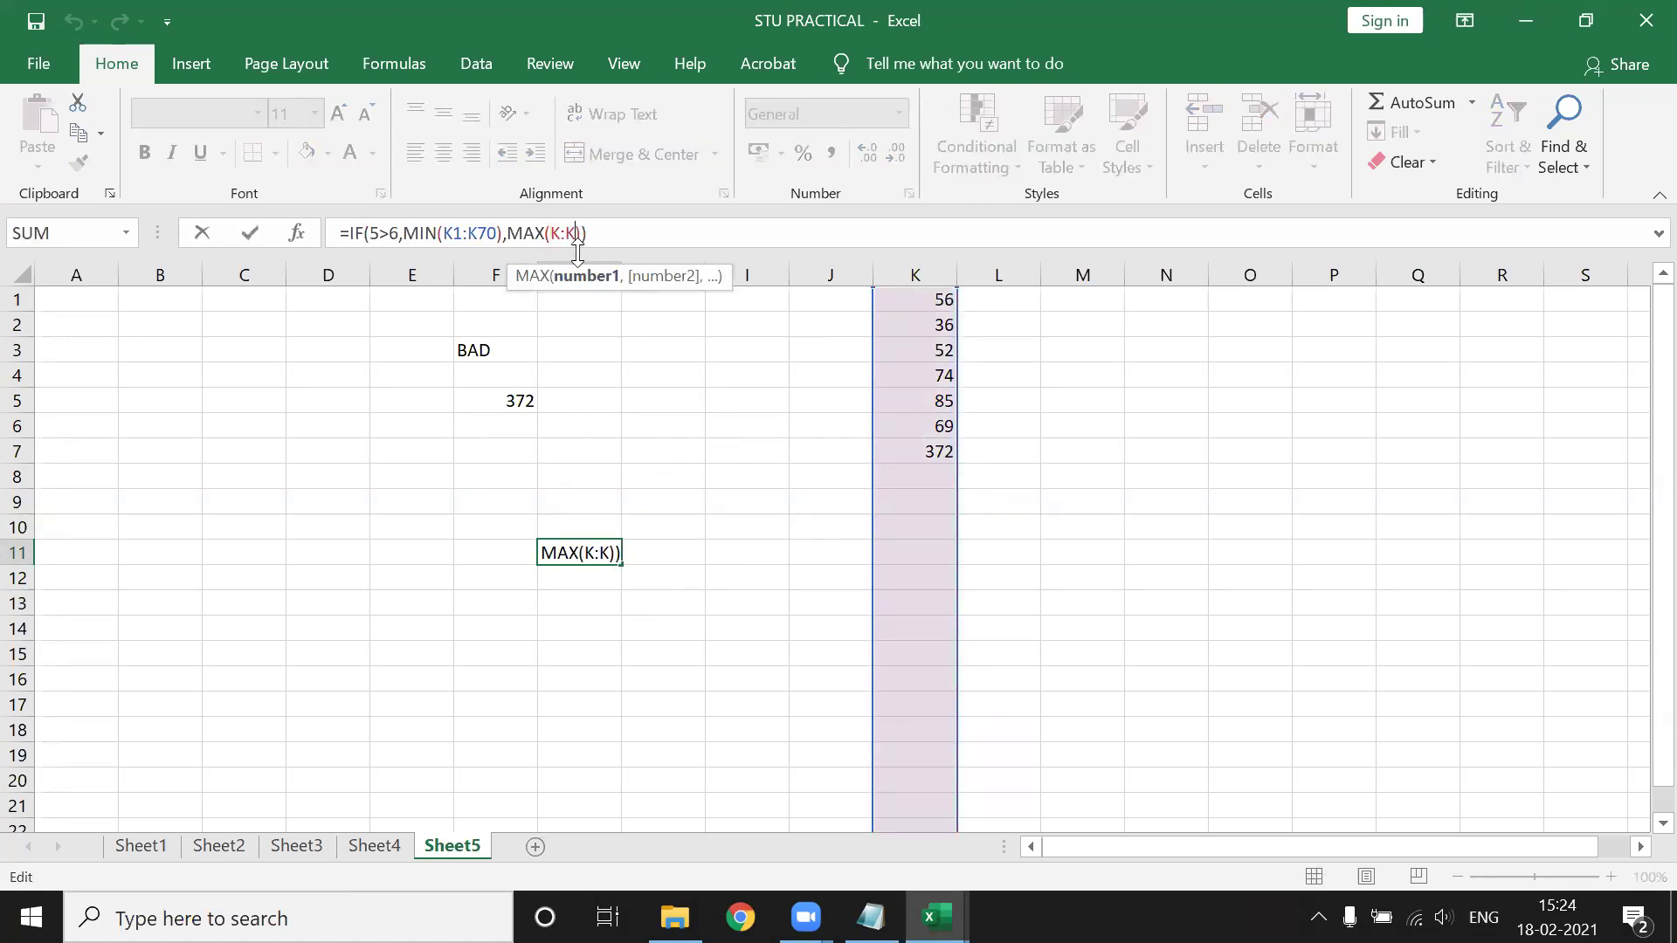
pyautogui.press('BackSpace')
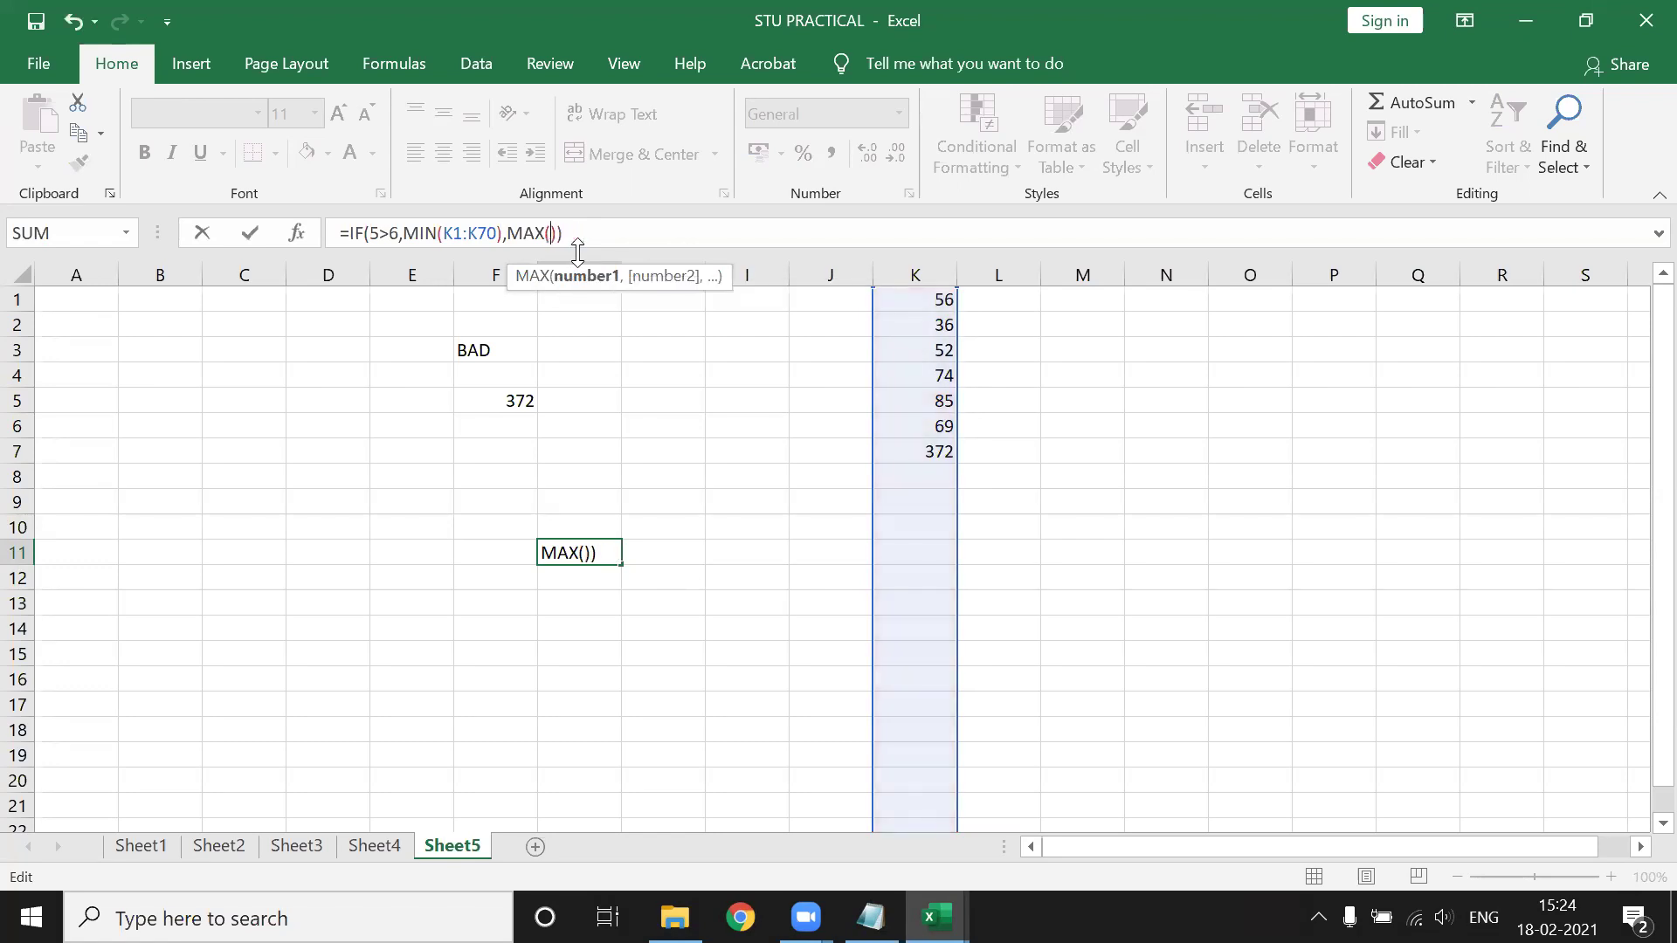
pyautogui.moveTo(940, 297); pyautogui.dragTo(932, 444)
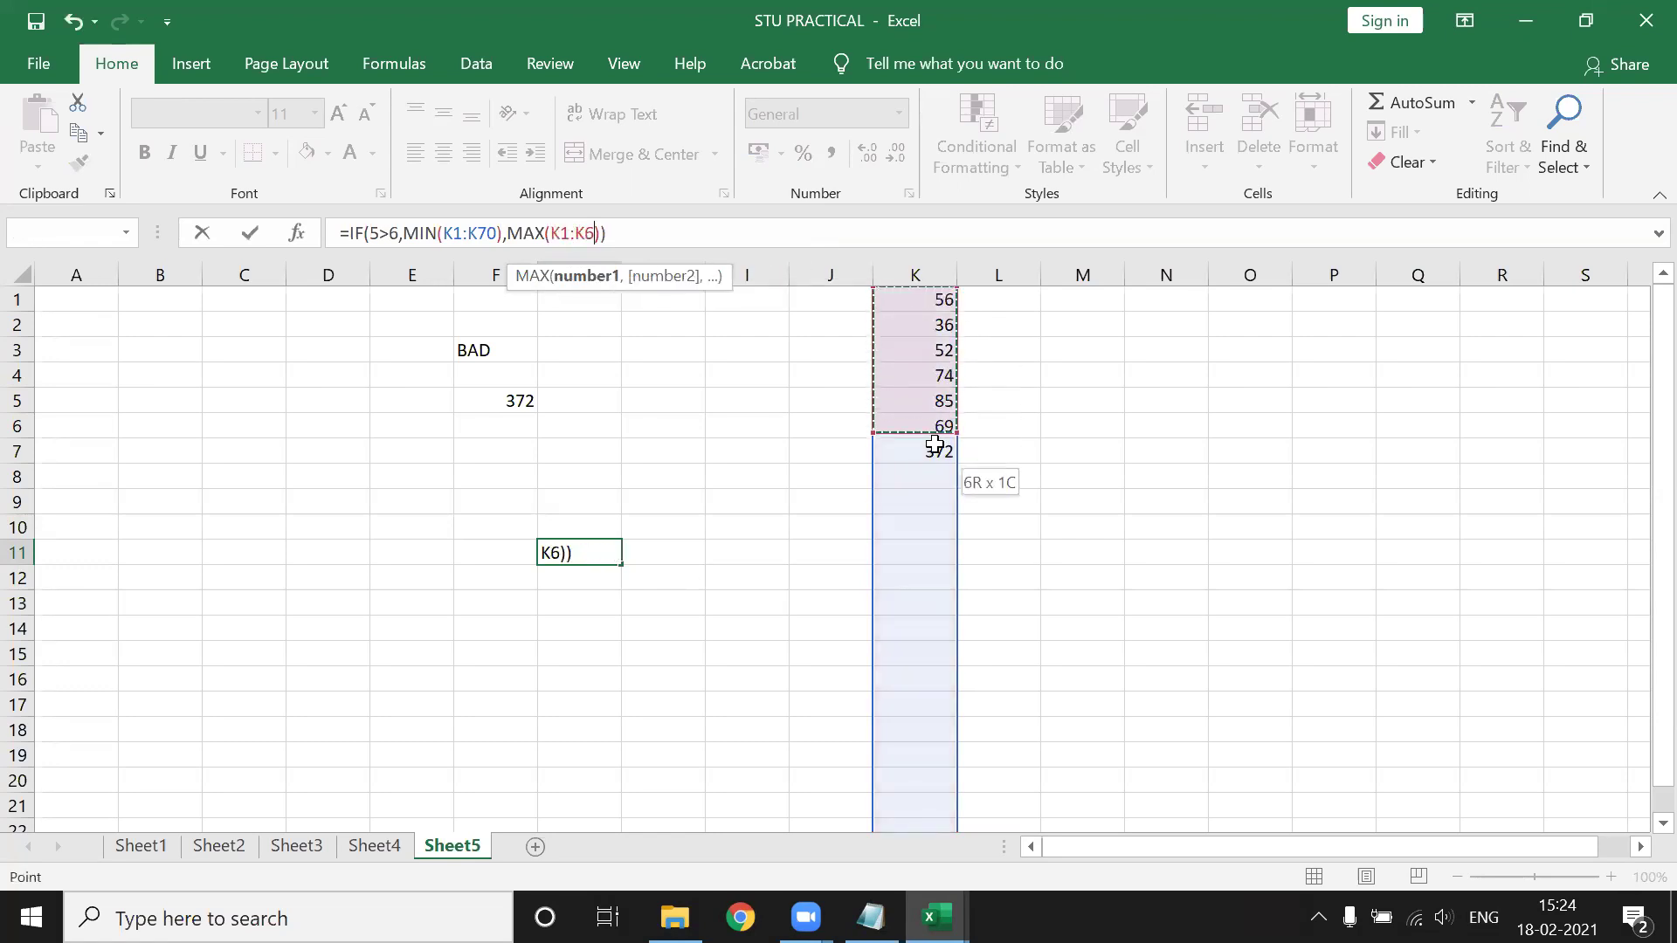
pyautogui.press('Return')
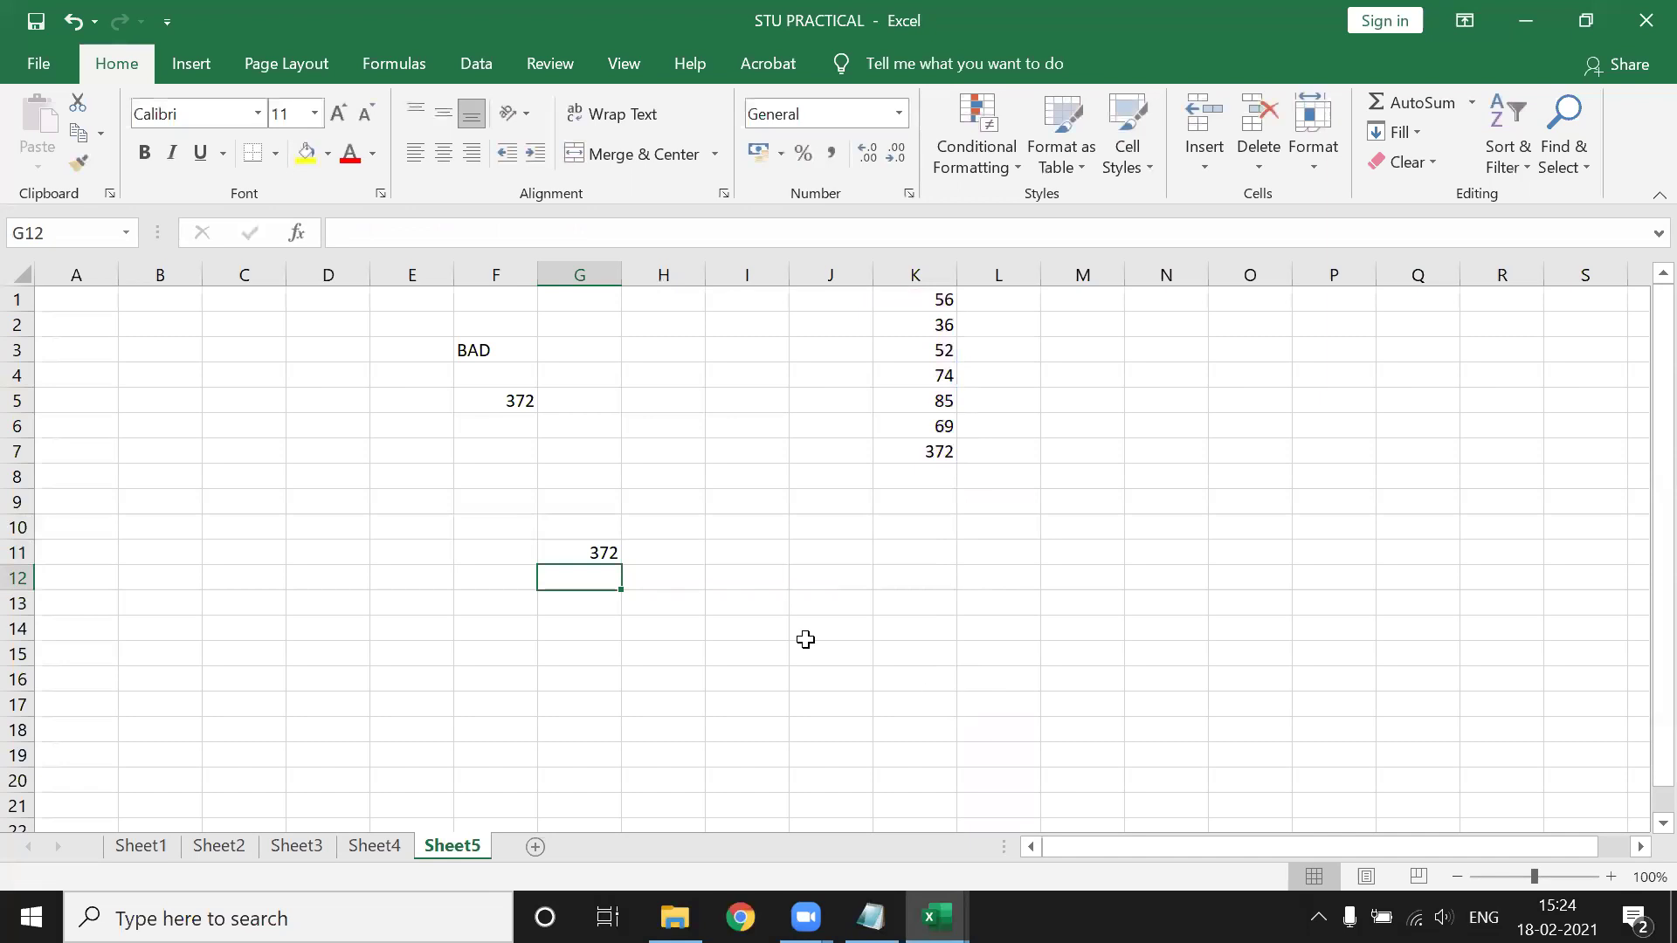
pyautogui.click(555, 550)
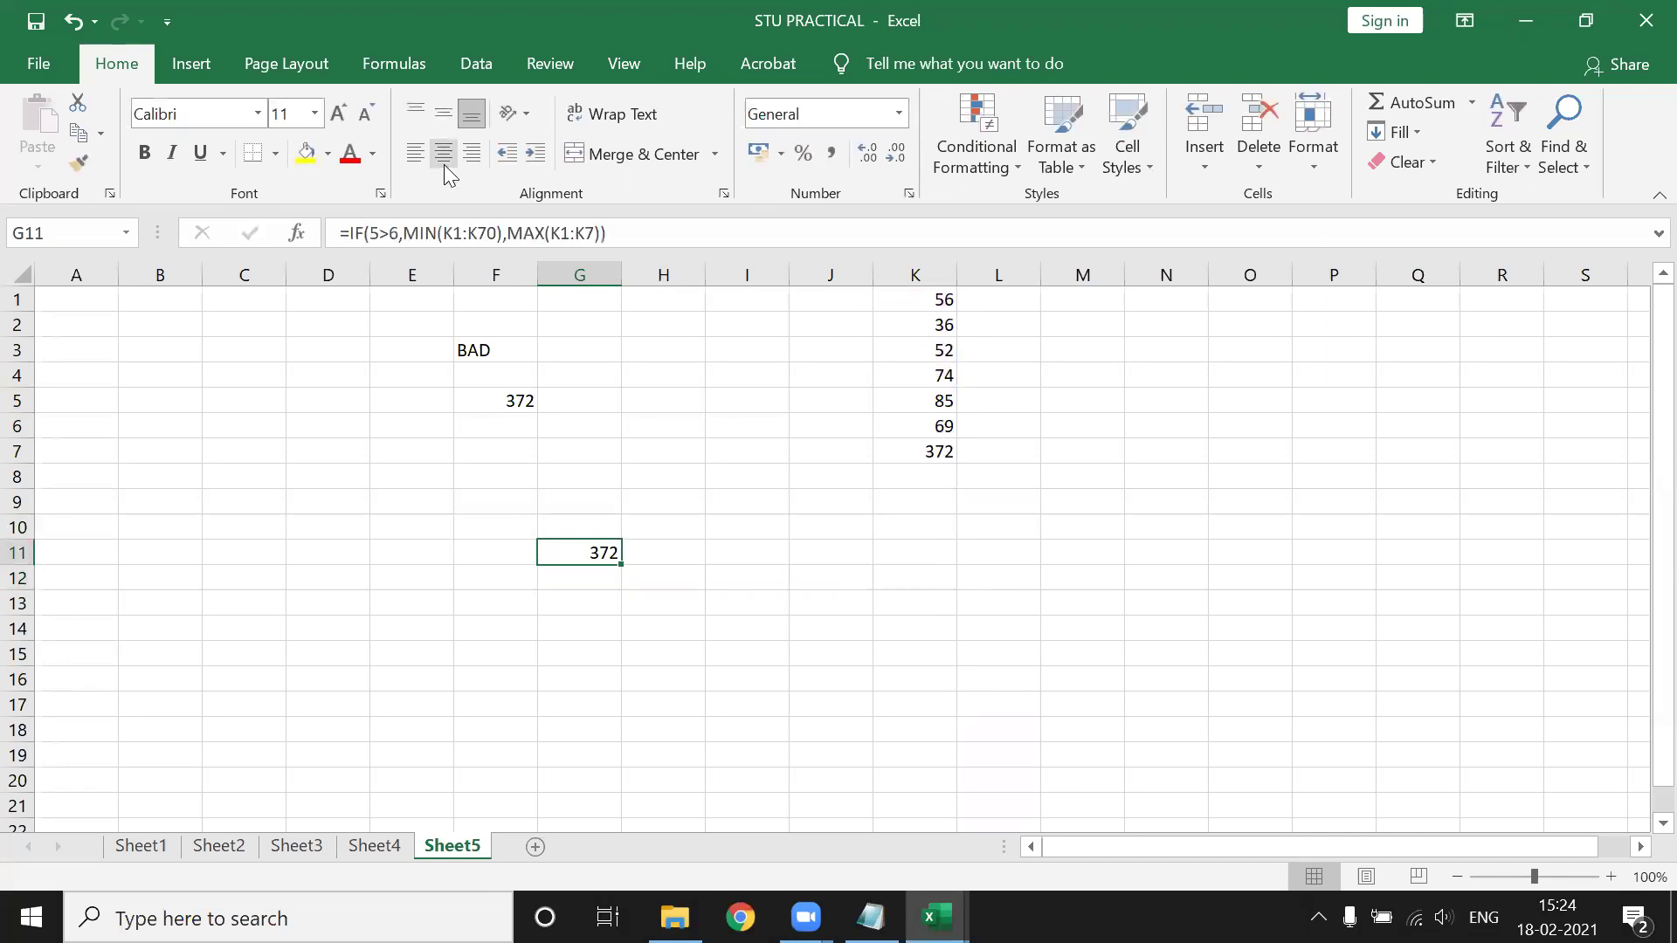
pyautogui.click(489, 236)
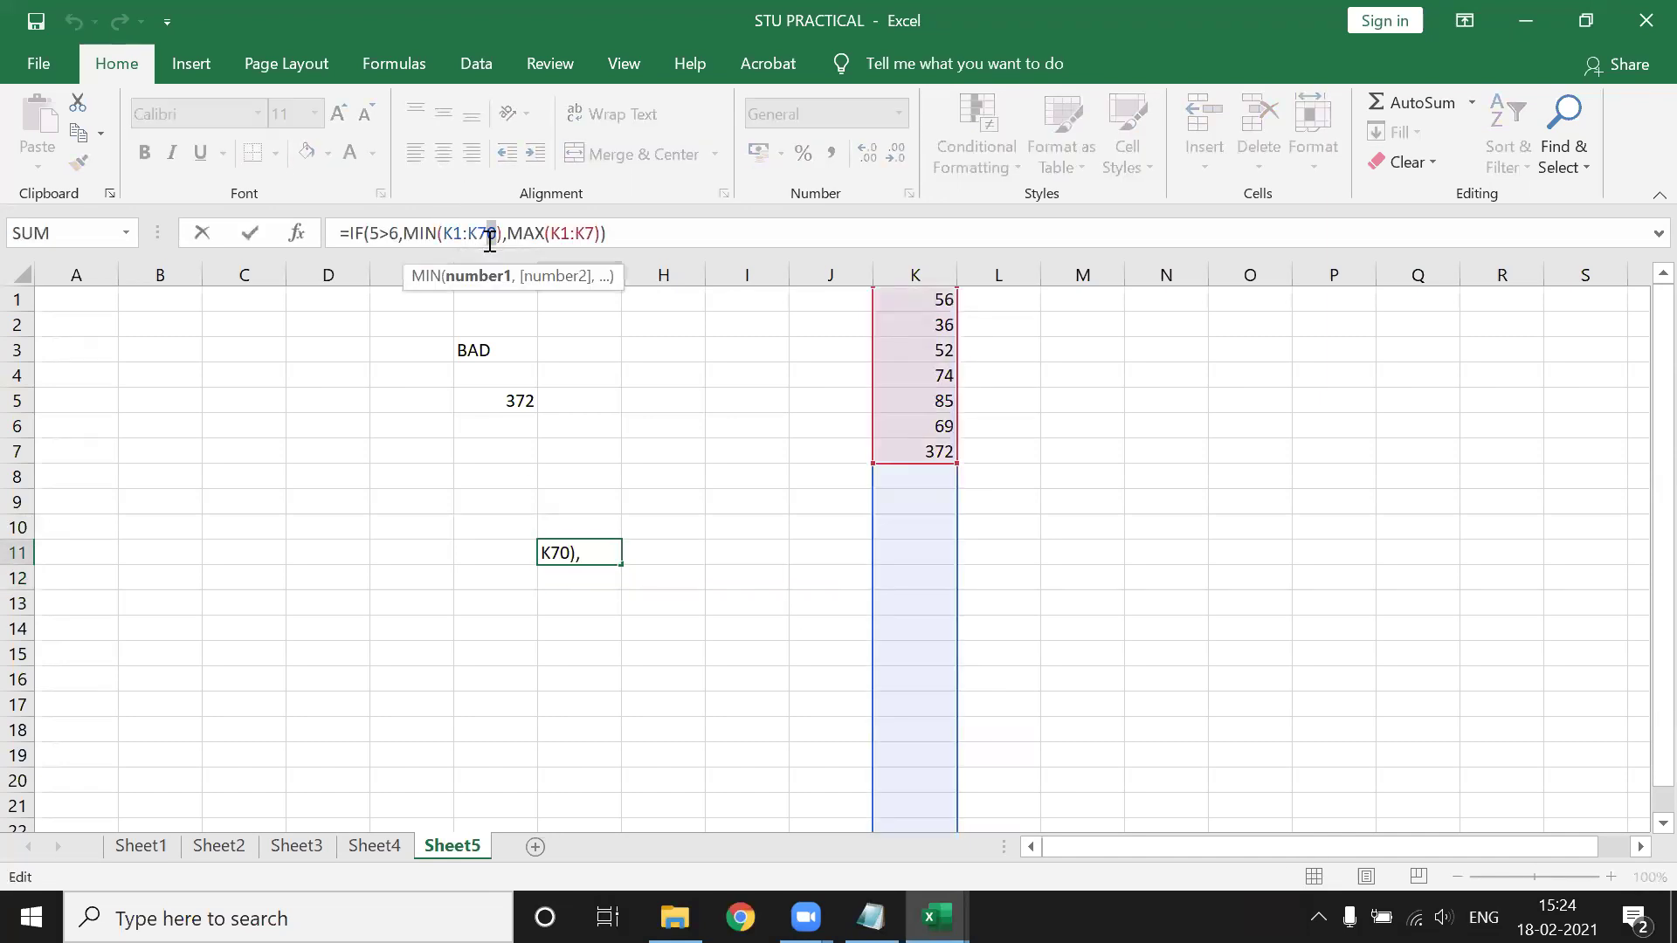
pyautogui.press('Return')
pyautogui.click(917, 404)
pyautogui.click(936, 446)
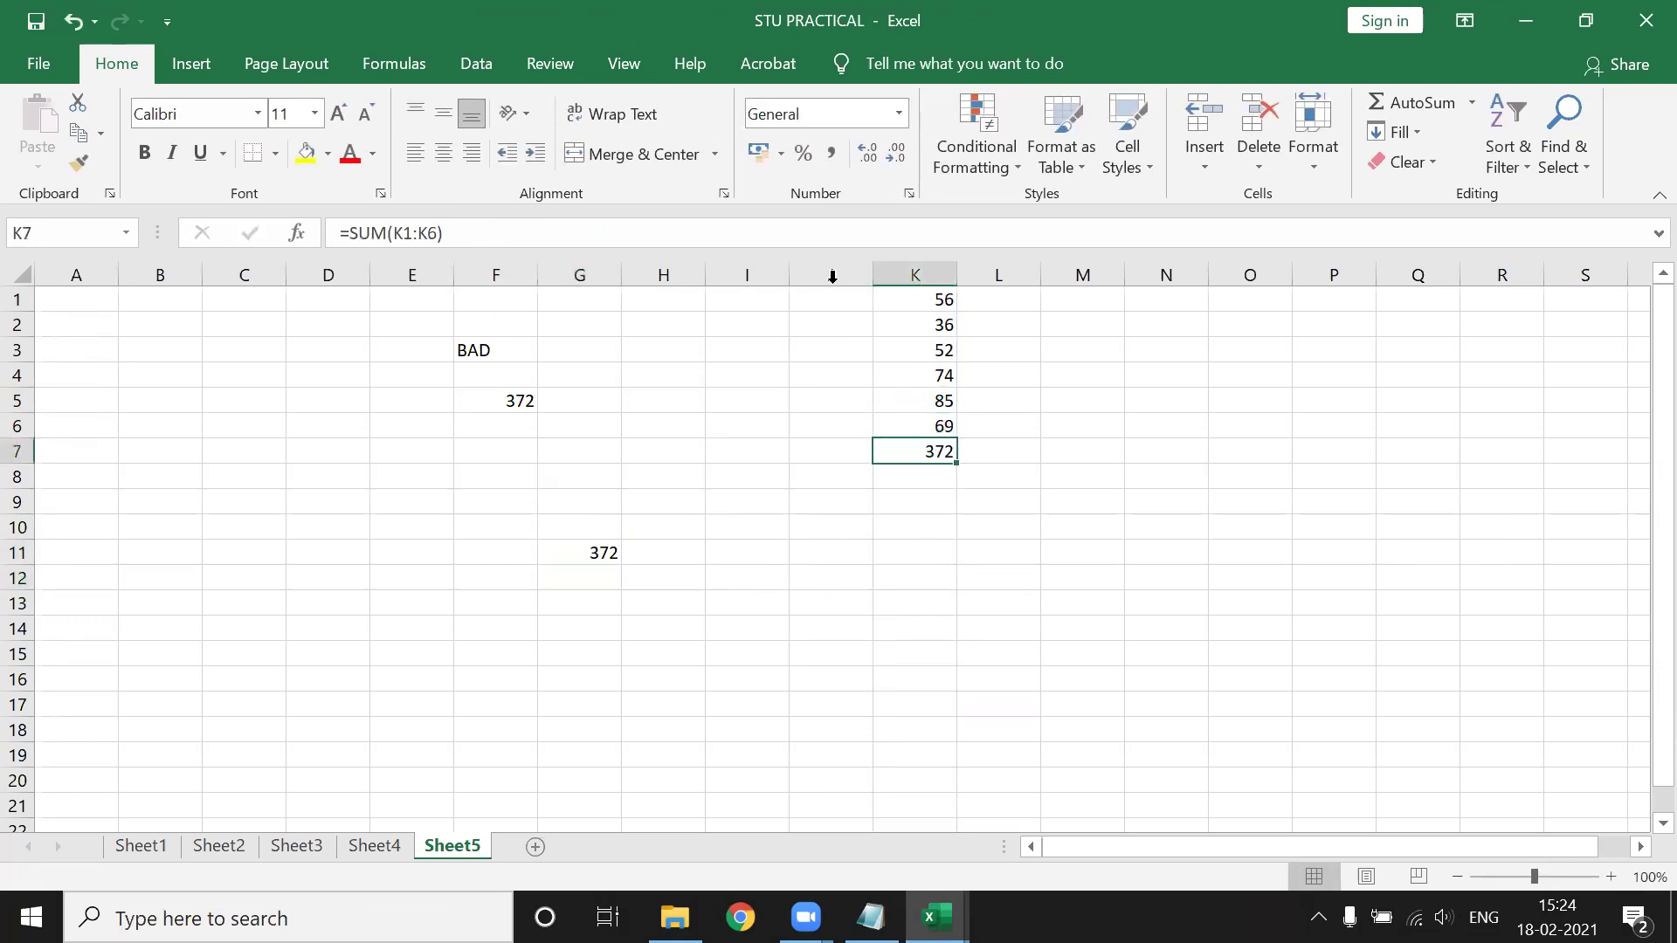
# Make both MIN and MAX ranges end at K6 so G11 shows 85.
pyautogui.click(600, 552)
pyautogui.click(586, 233)
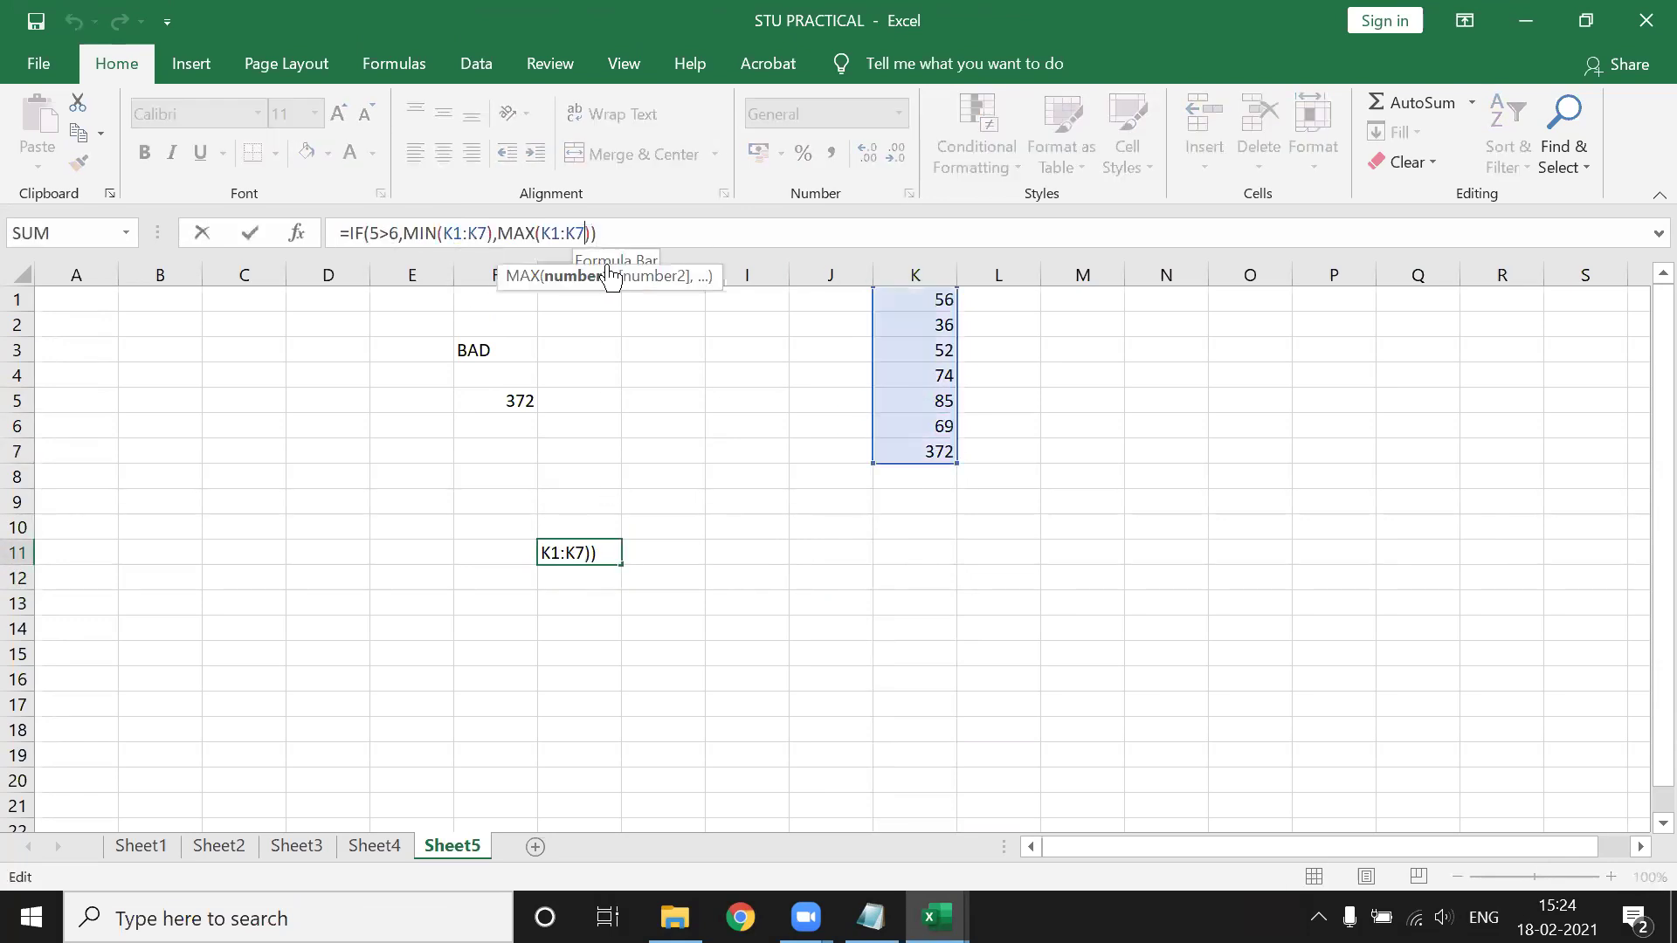
pyautogui.press('BackSpace')
pyautogui.write('6')
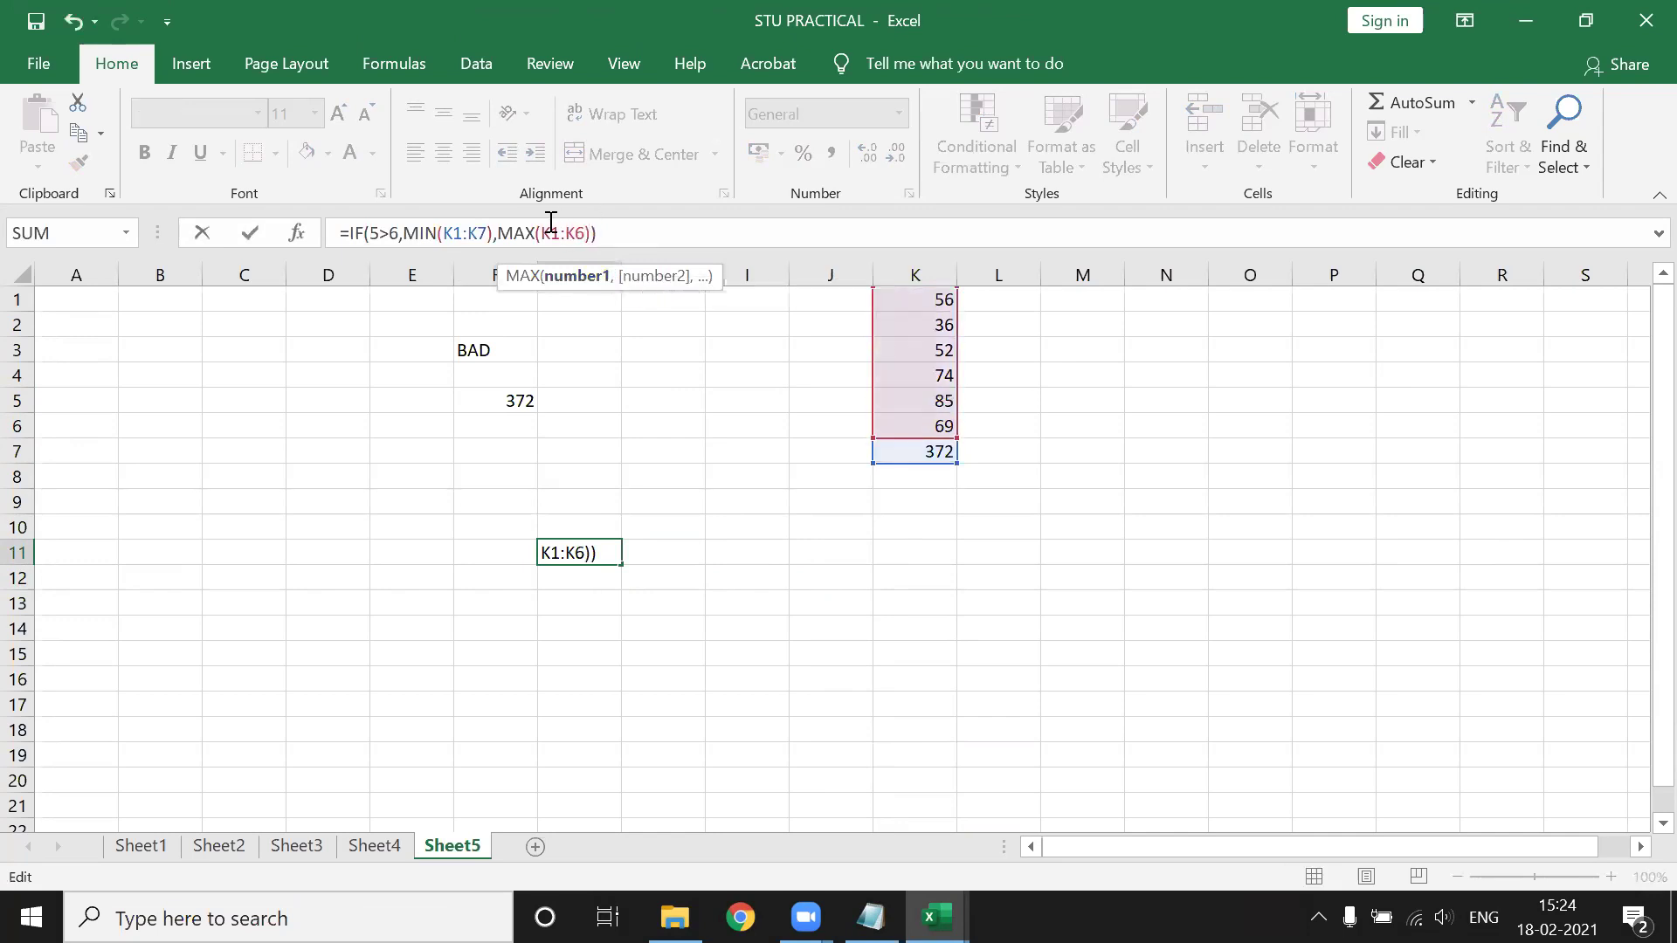
pyautogui.click(487, 232)
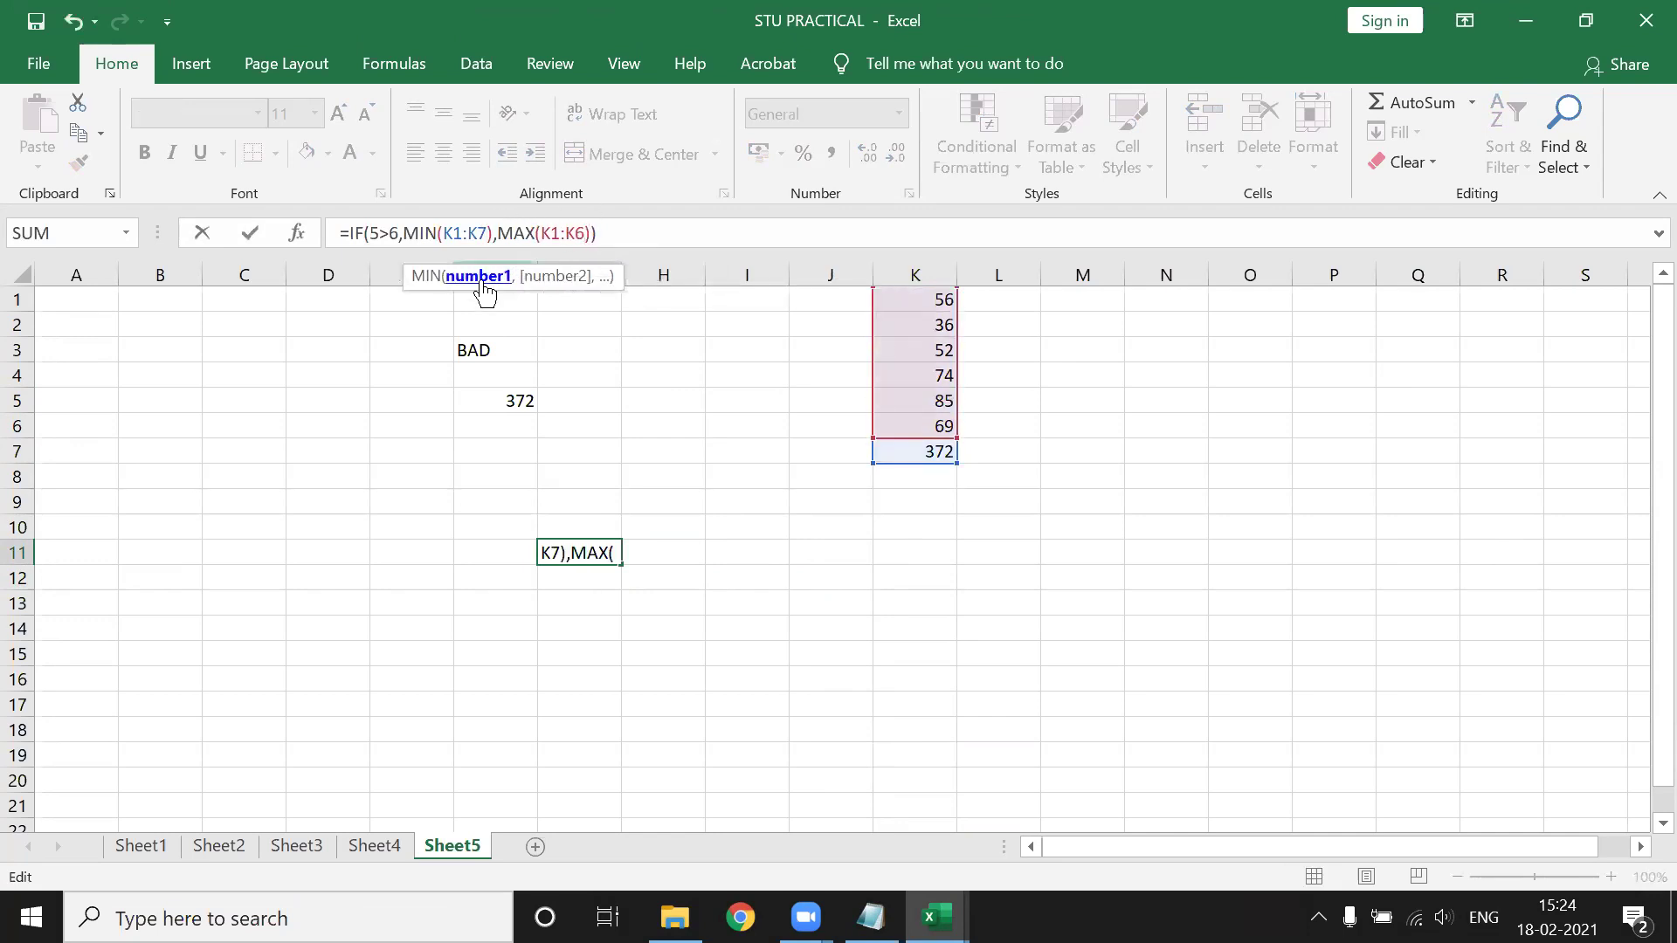
pyautogui.press('BackSpace')
pyautogui.write('6')
pyautogui.press('Return')
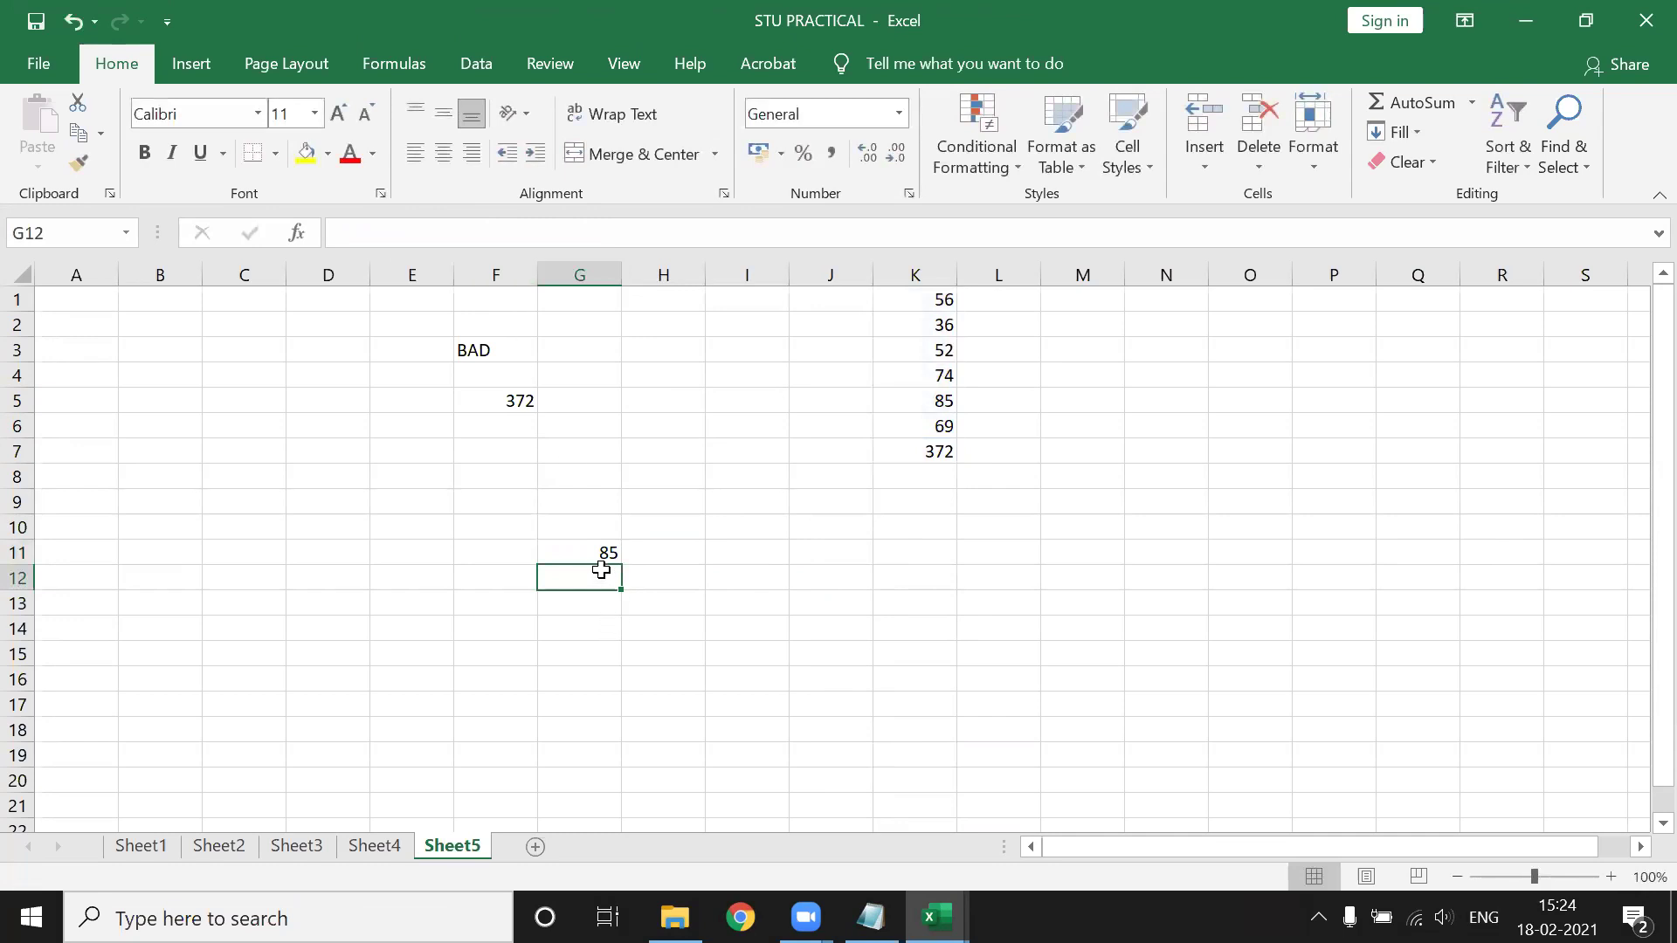
pyautogui.click(599, 552)
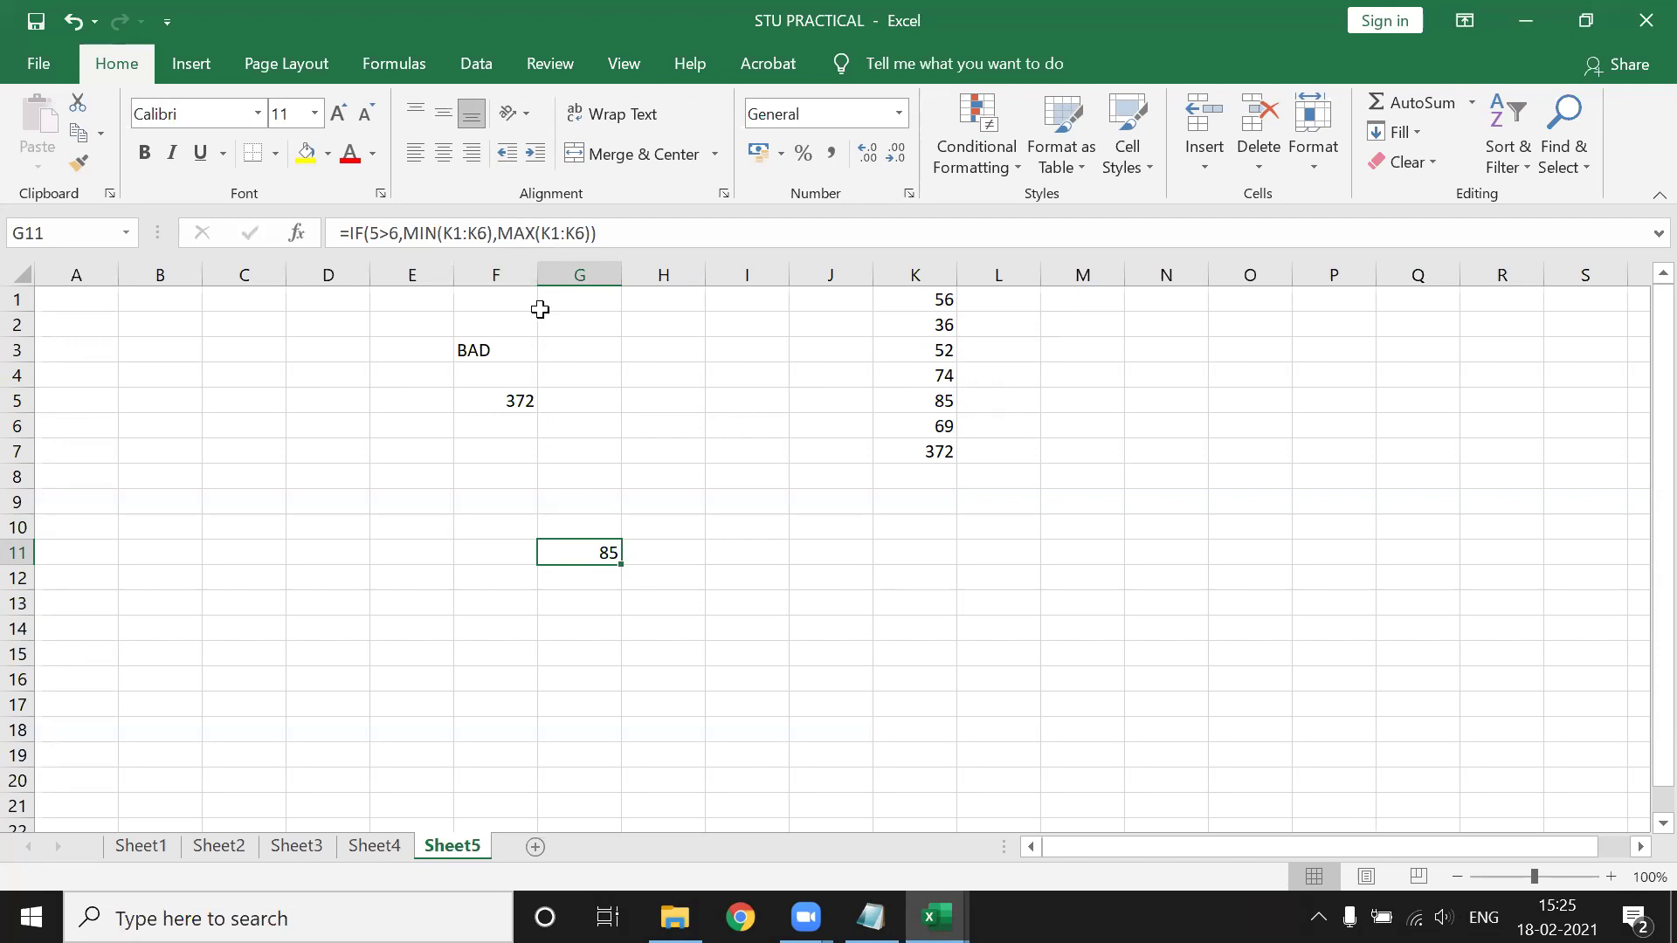
pyautogui.moveTo(513, 233); pyautogui.dragTo(597, 247)
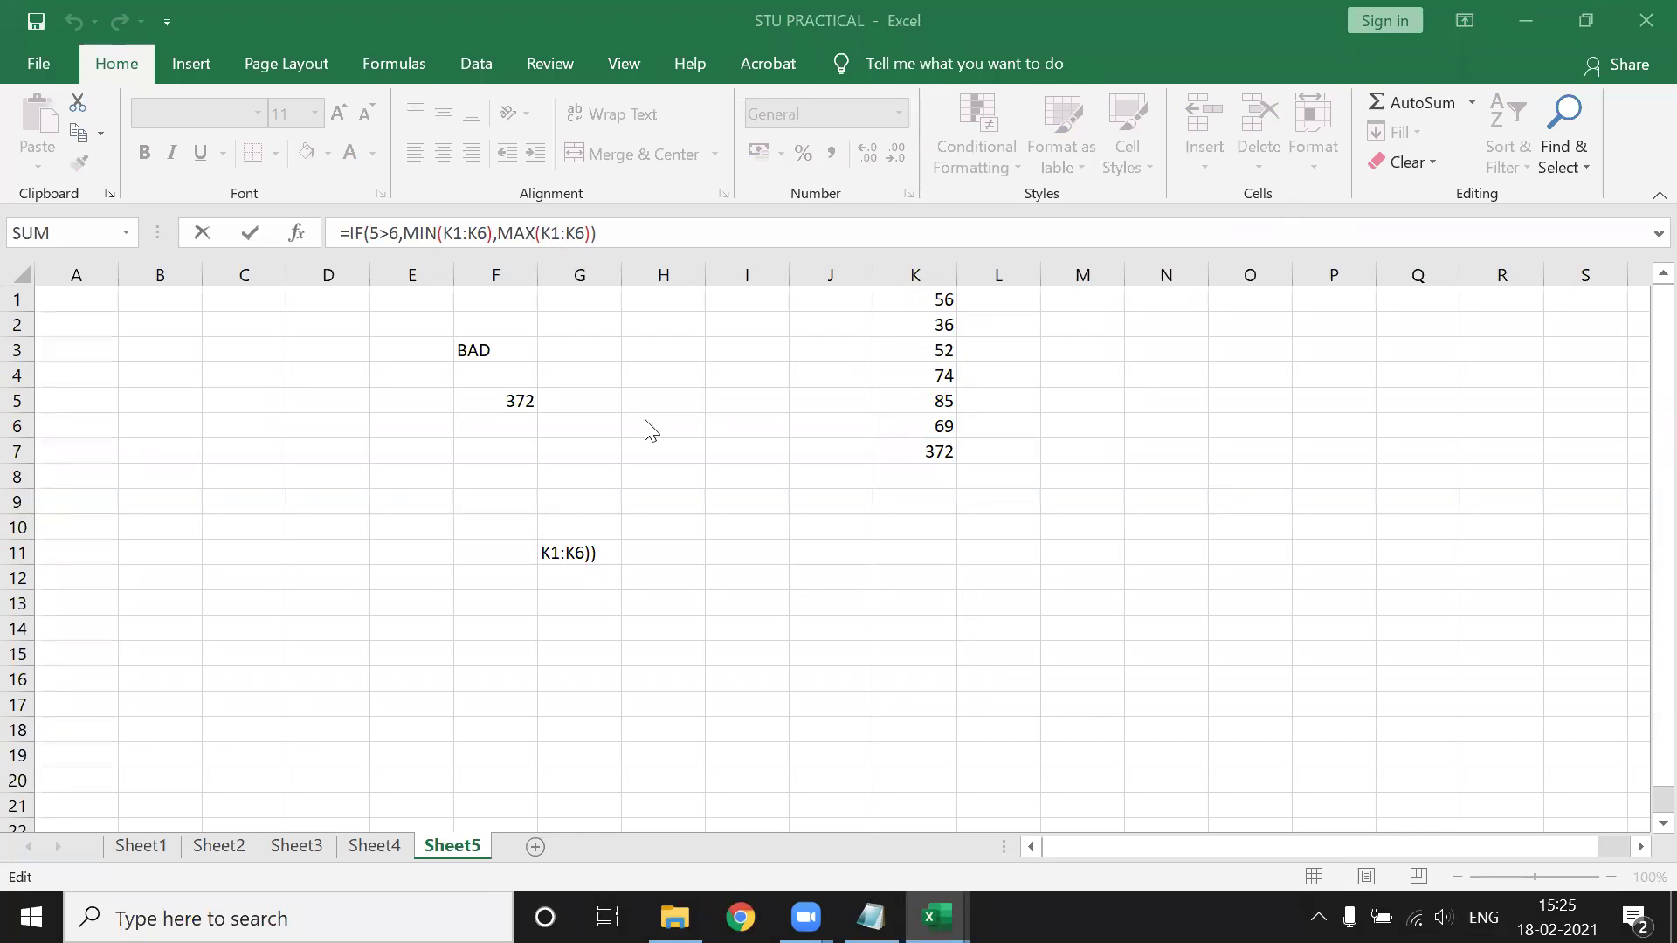
pyautogui.hotkey('ctrl', 'shift', 'Left')
pyautogui.write('.')
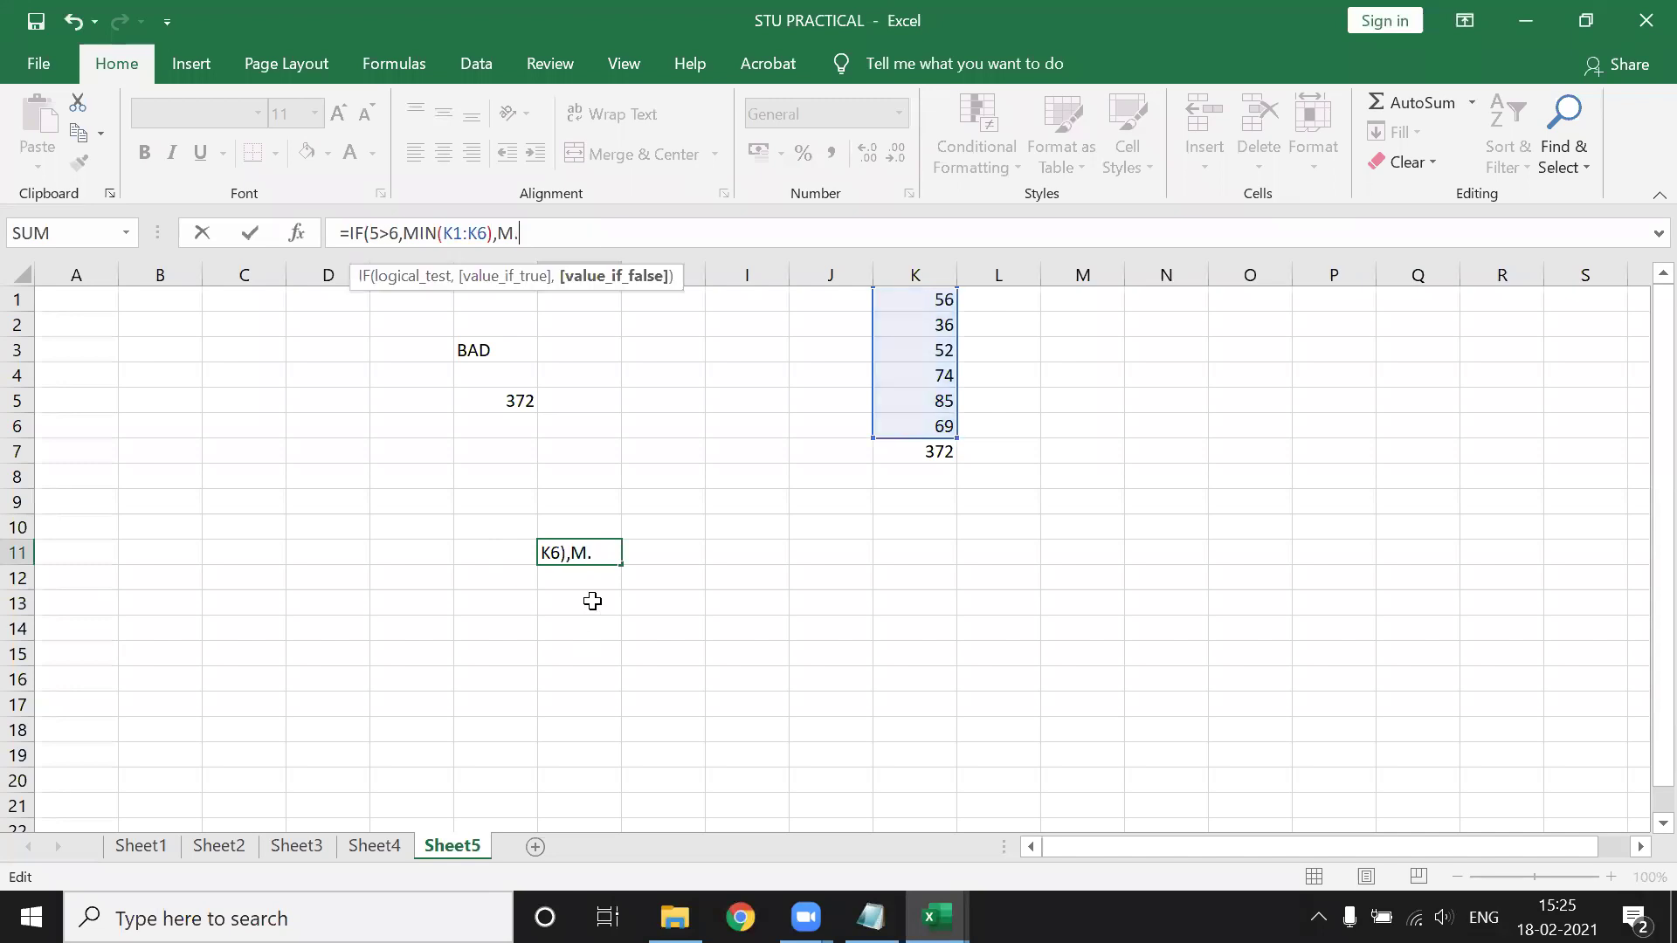
pyautogui.write('\\')
pyautogui.press('BackSpace')
pyautogui.press('BackSpace')
pyautogui.press('BackSpace')
pyautogui.press('Escape')
pyautogui.write('AX(K1:K6))')
pyautogui.press('Return')
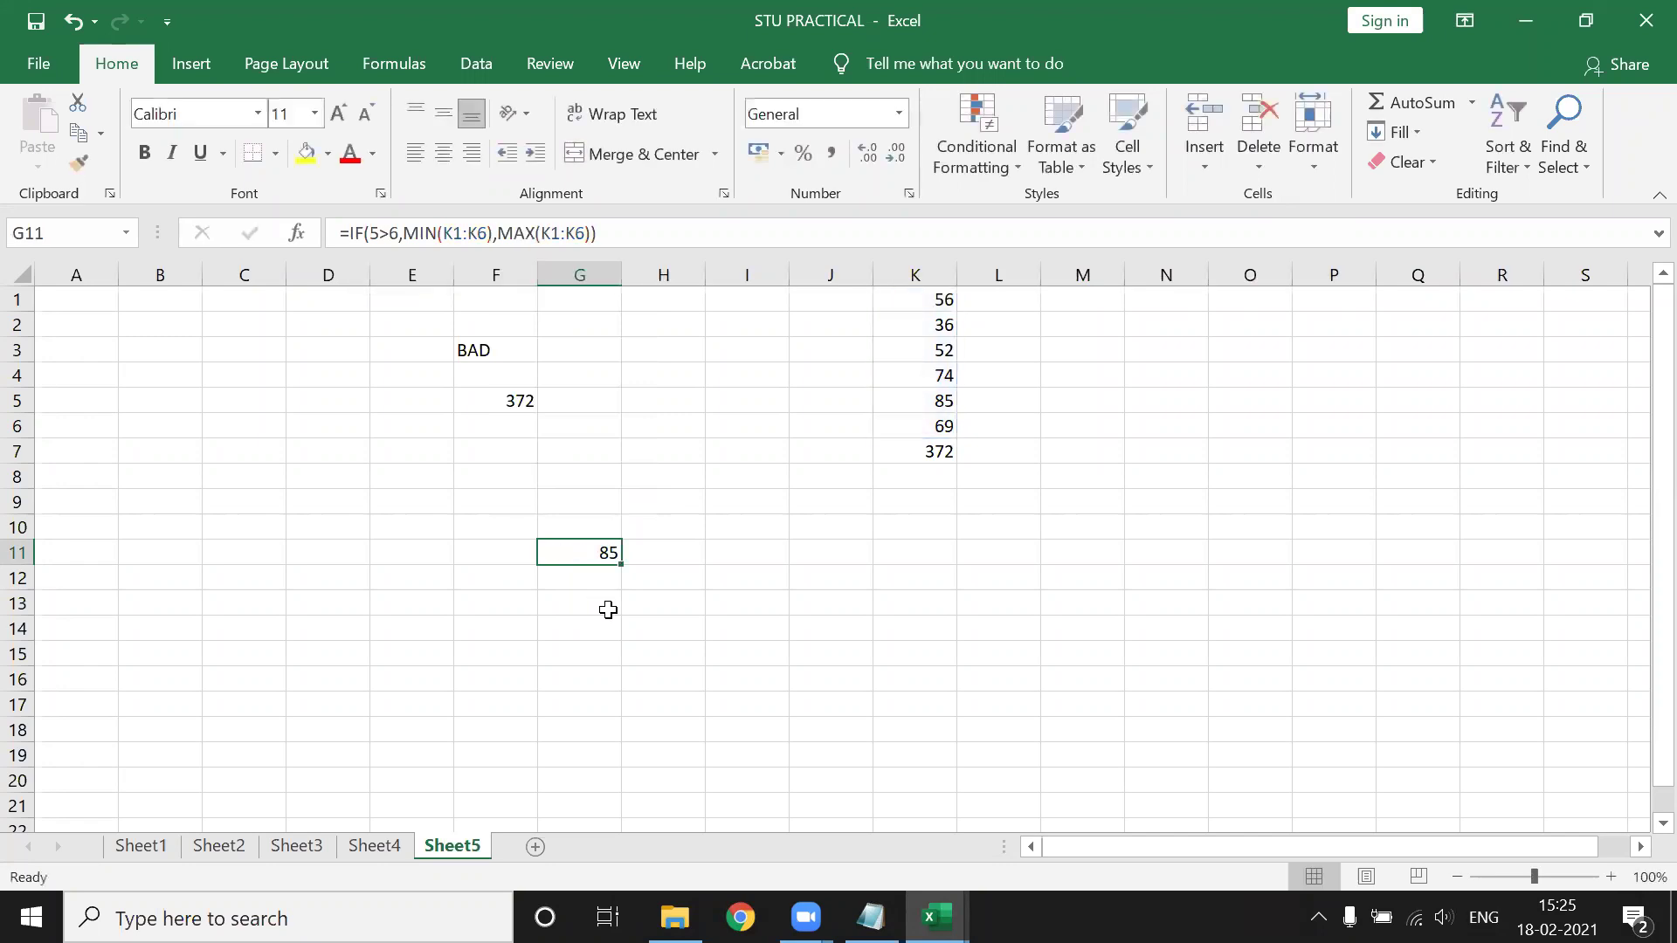
pyautogui.press('Down')
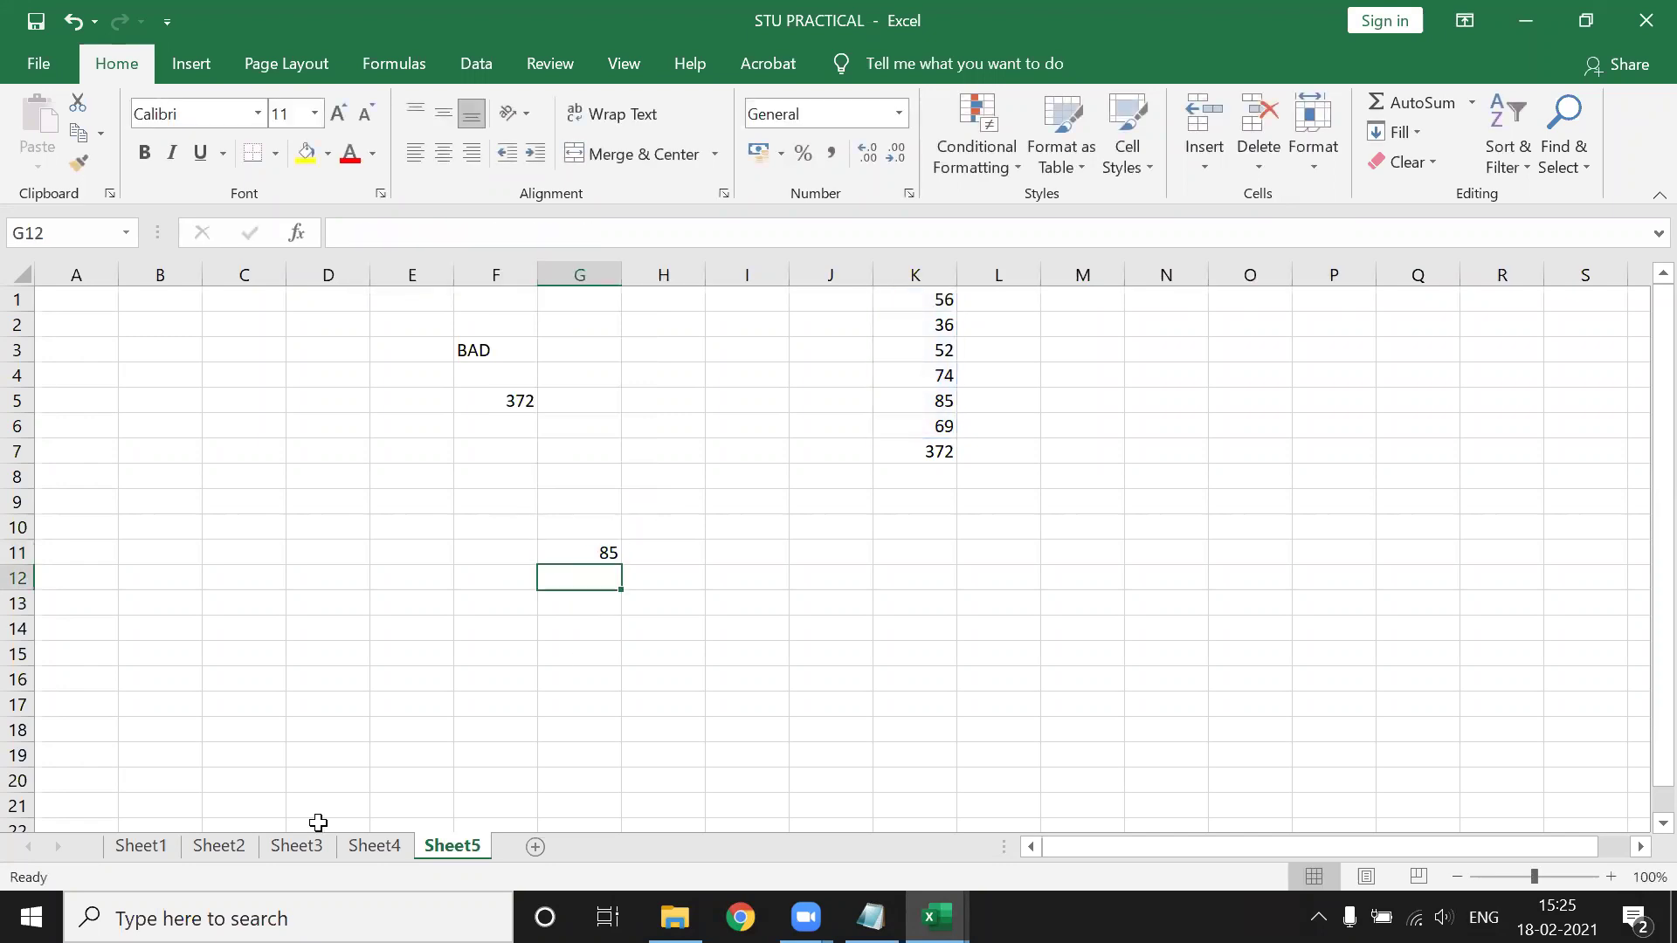
# Select G2 under RESULT on Sheet1, then minimize the workbook to reveal the Notepad notes.
pyautogui.click(140, 847)
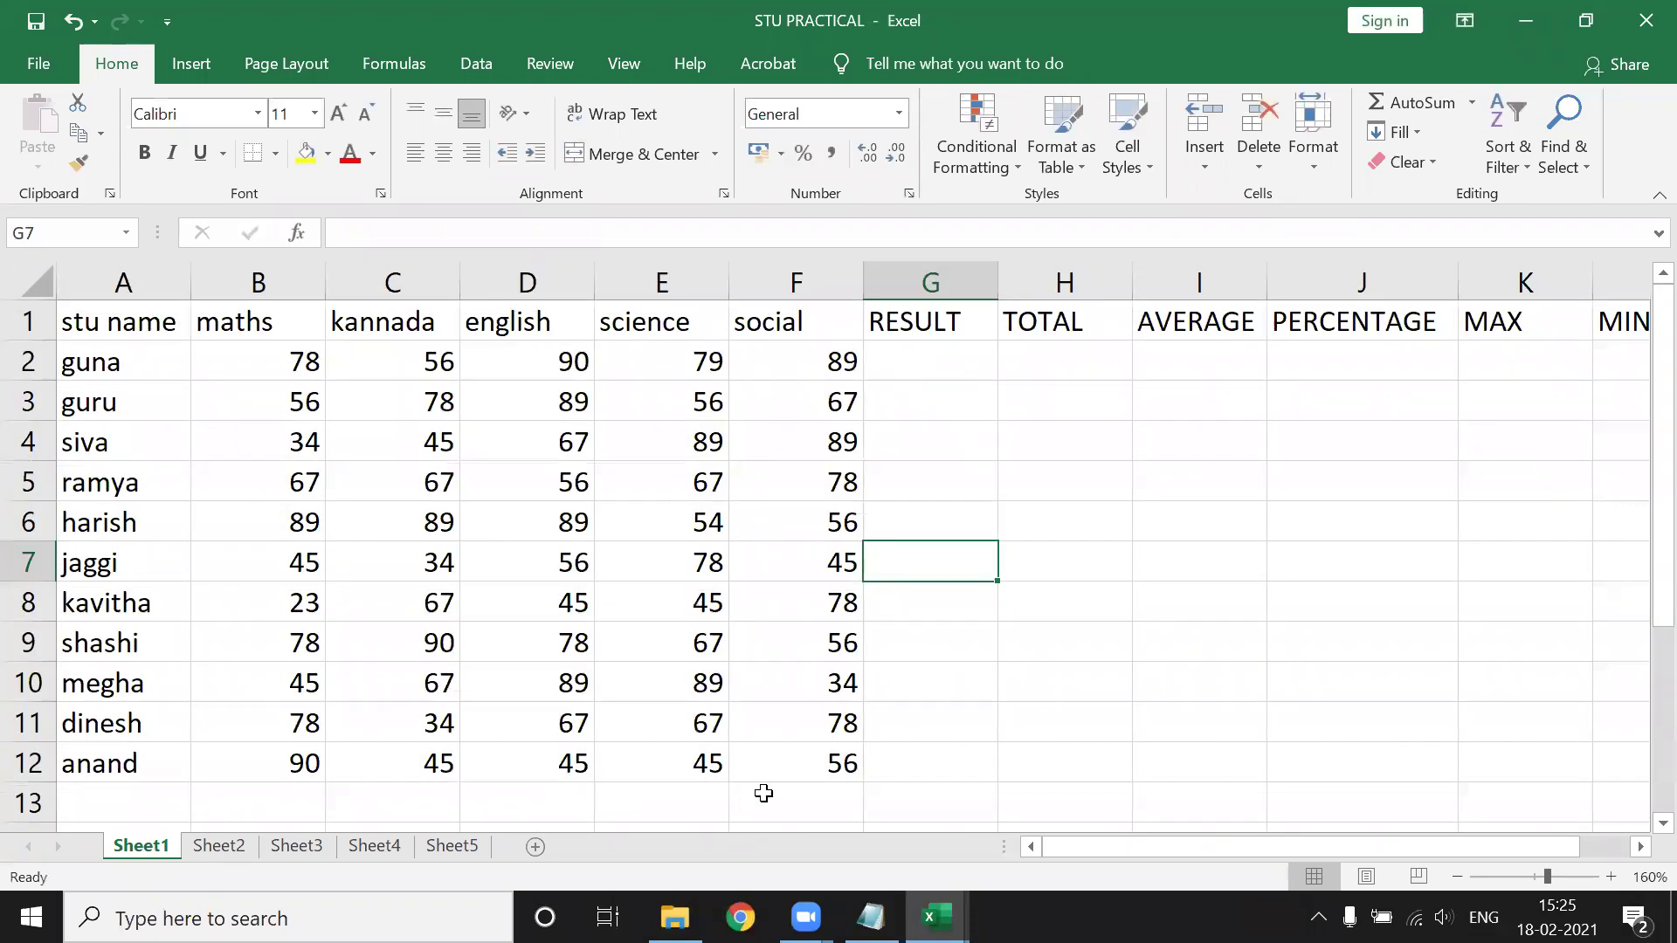
pyautogui.click(806, 917)
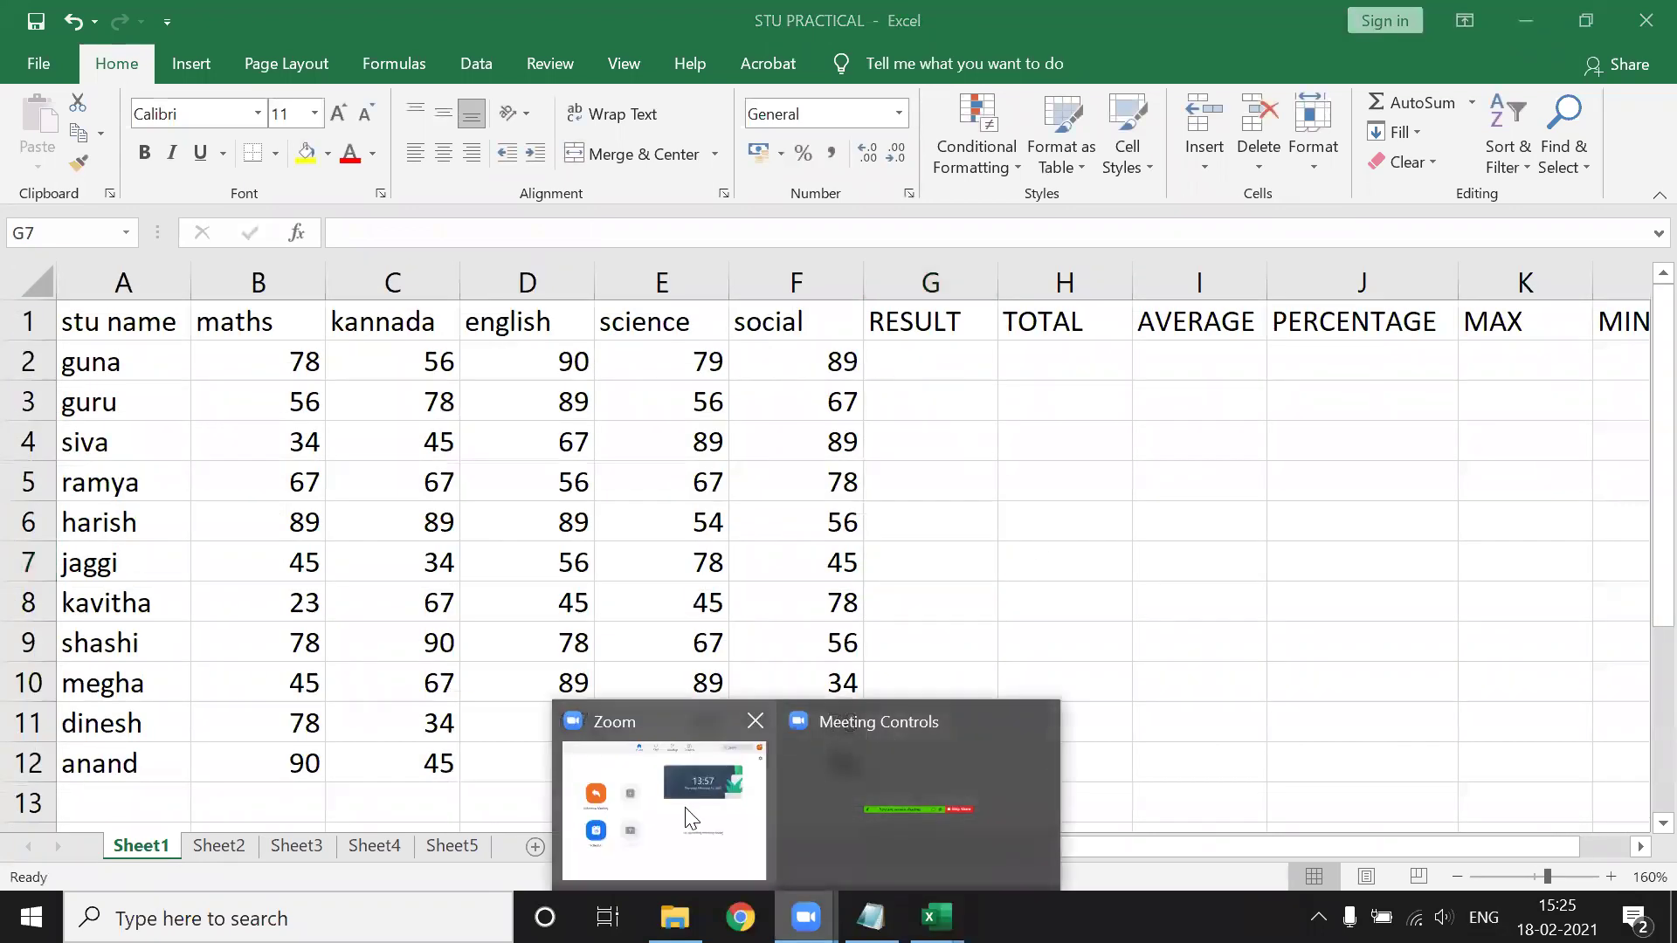
pyautogui.click(691, 819)
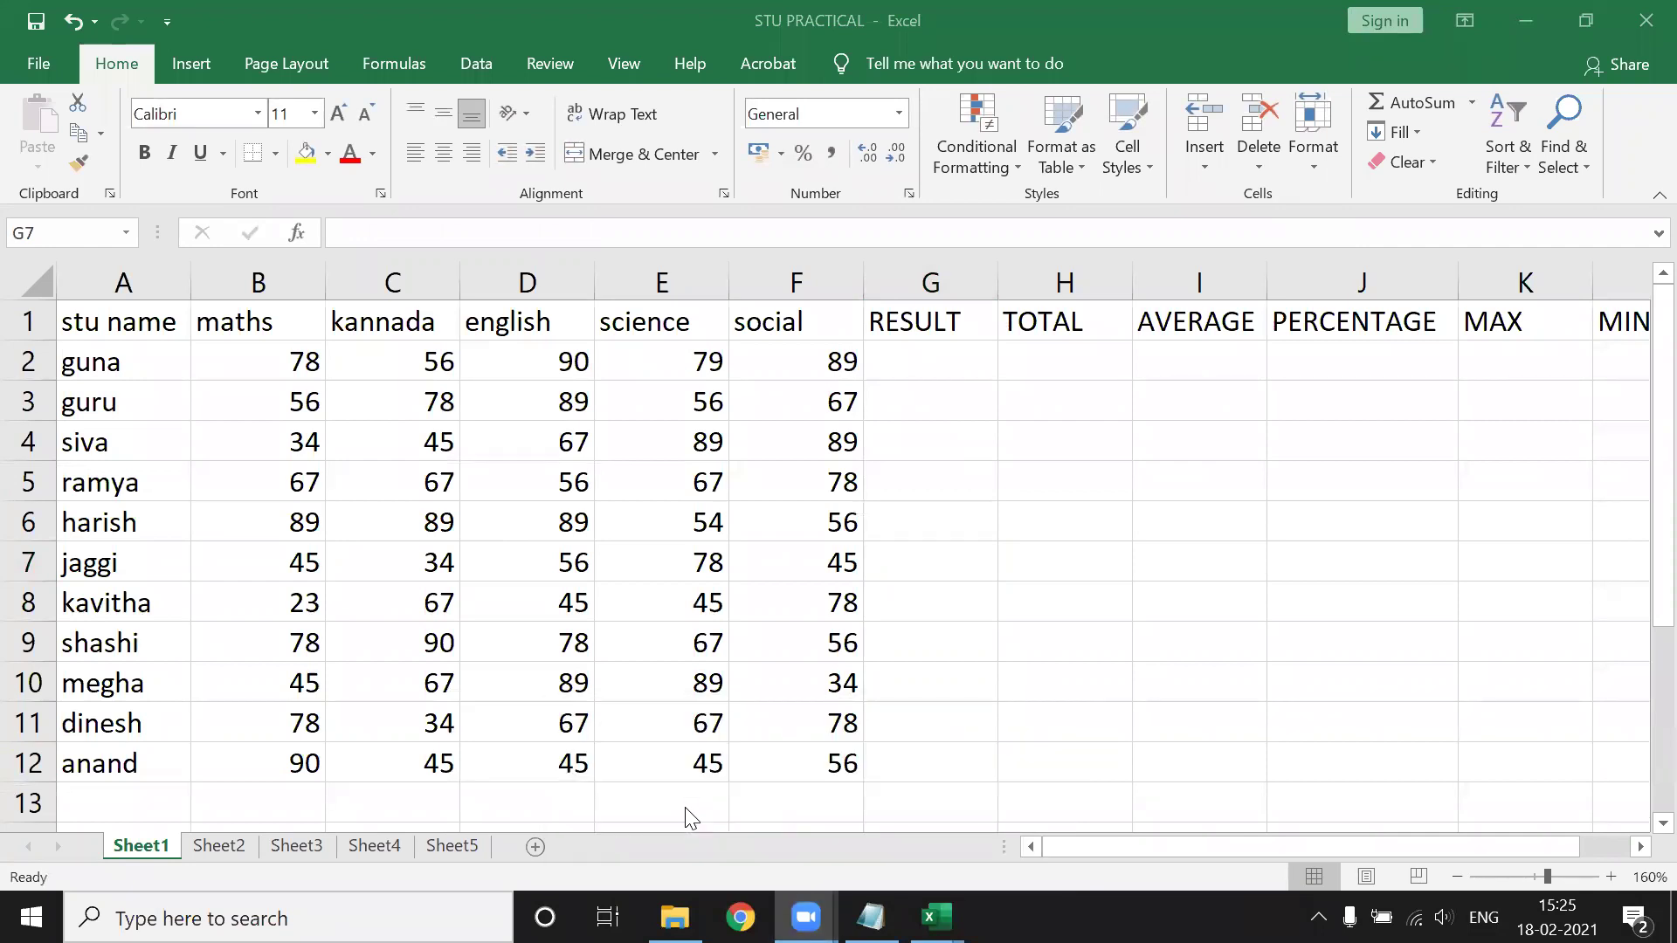
pyautogui.click(1221, 42)
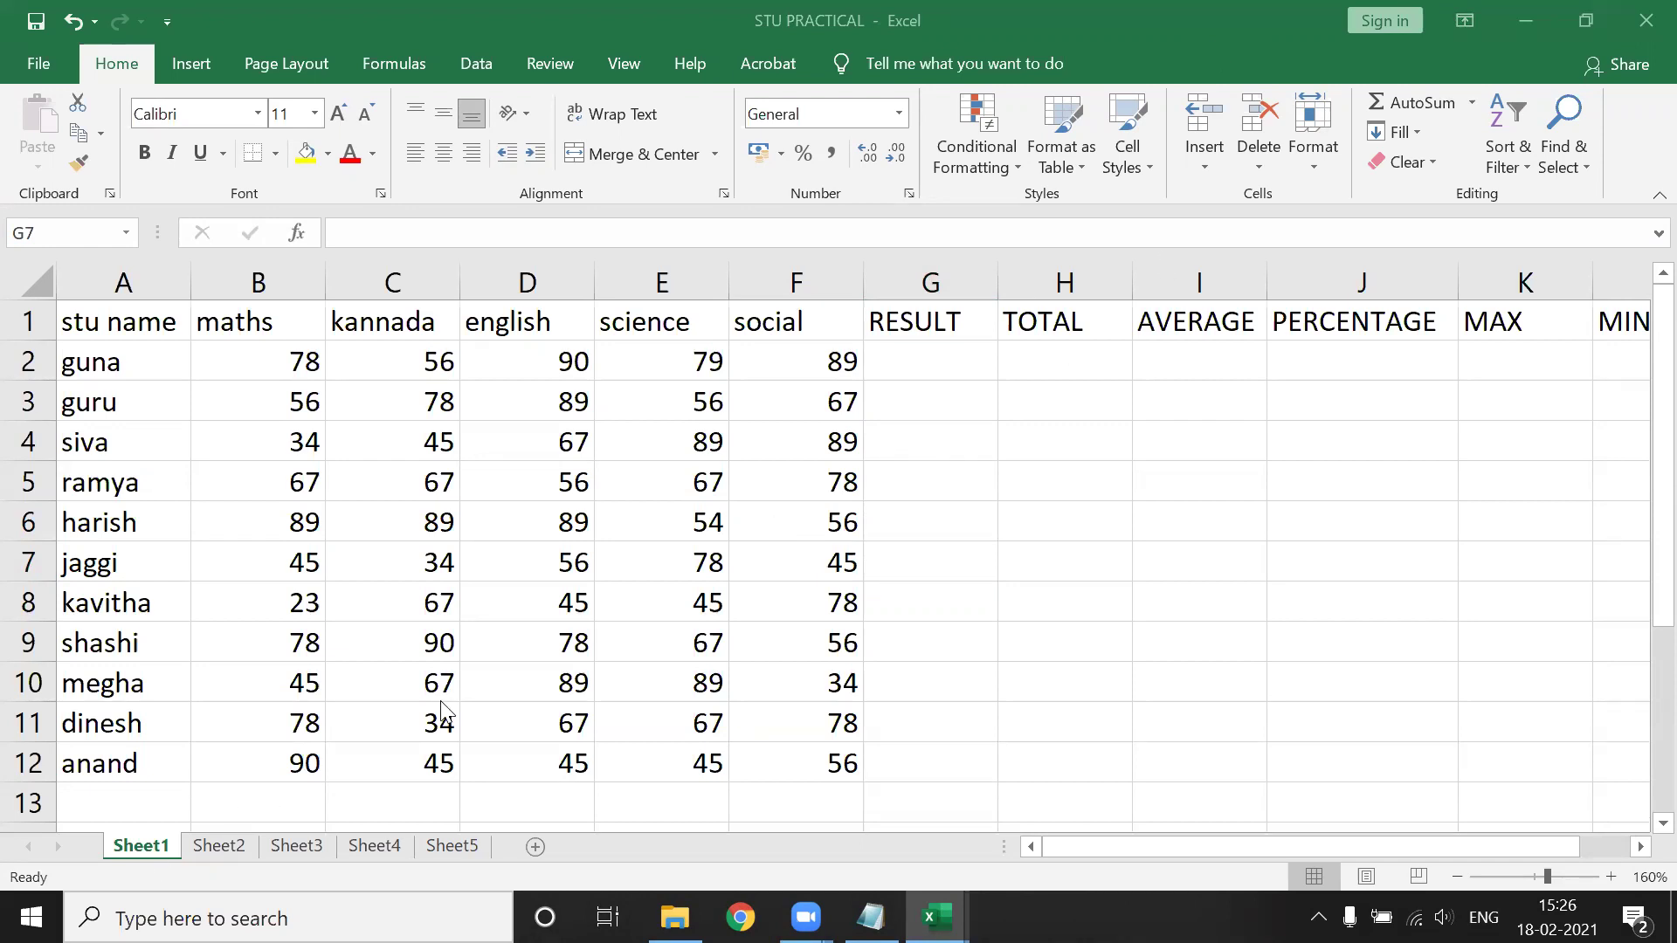
pyautogui.click(949, 363)
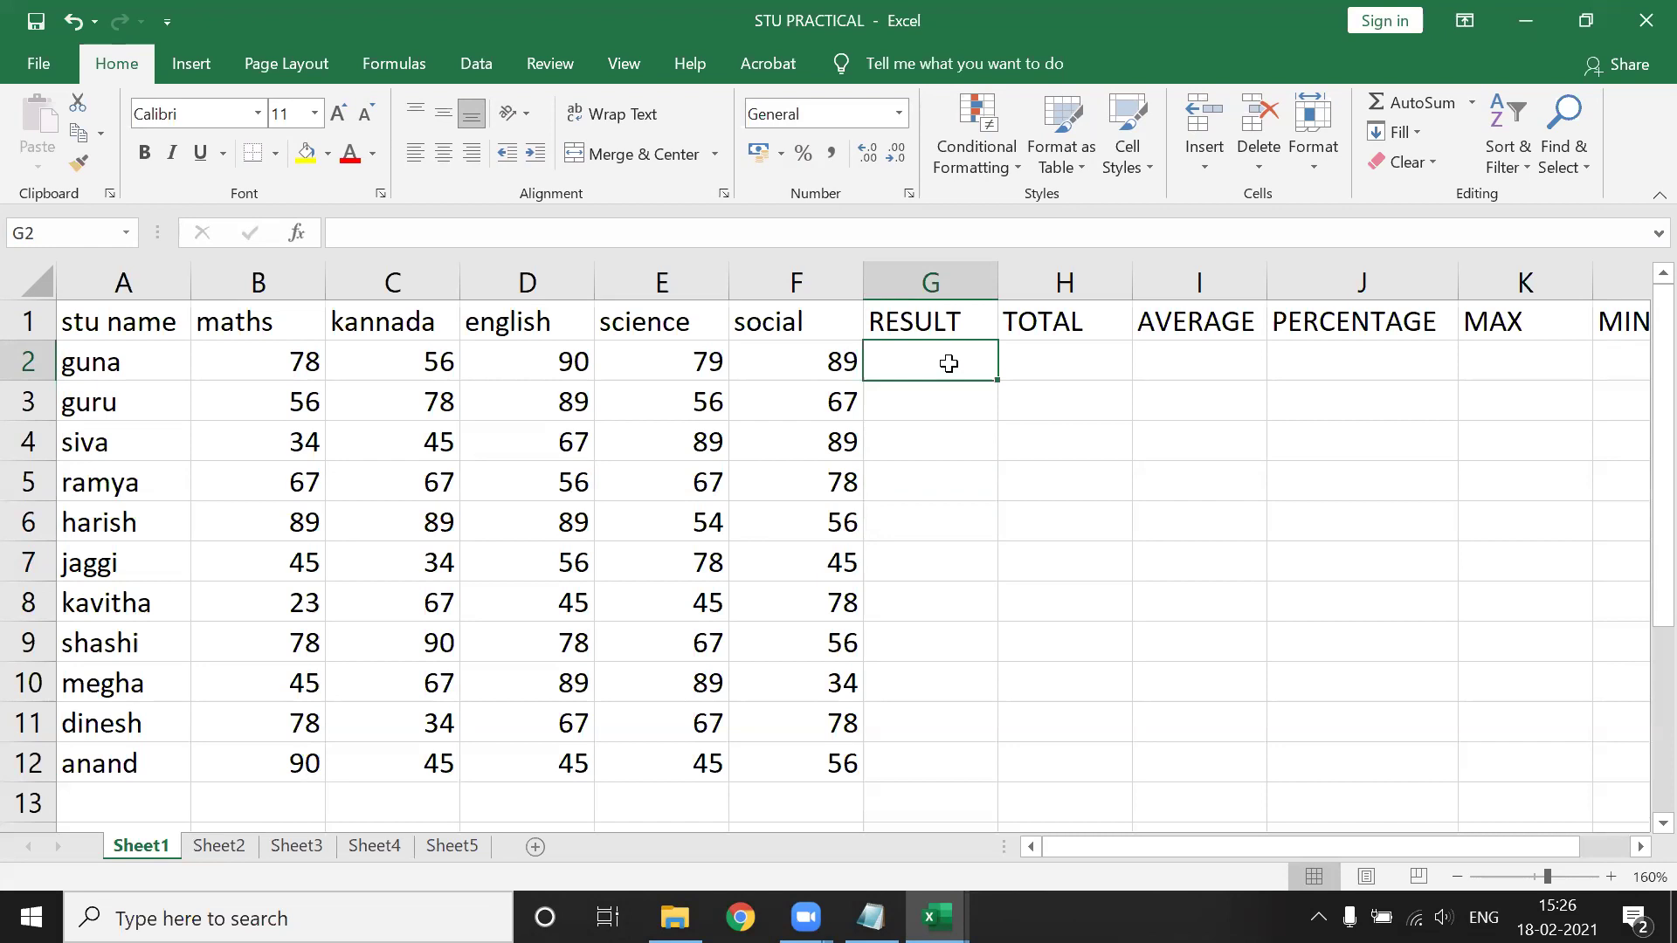
pyautogui.click(1525, 20)
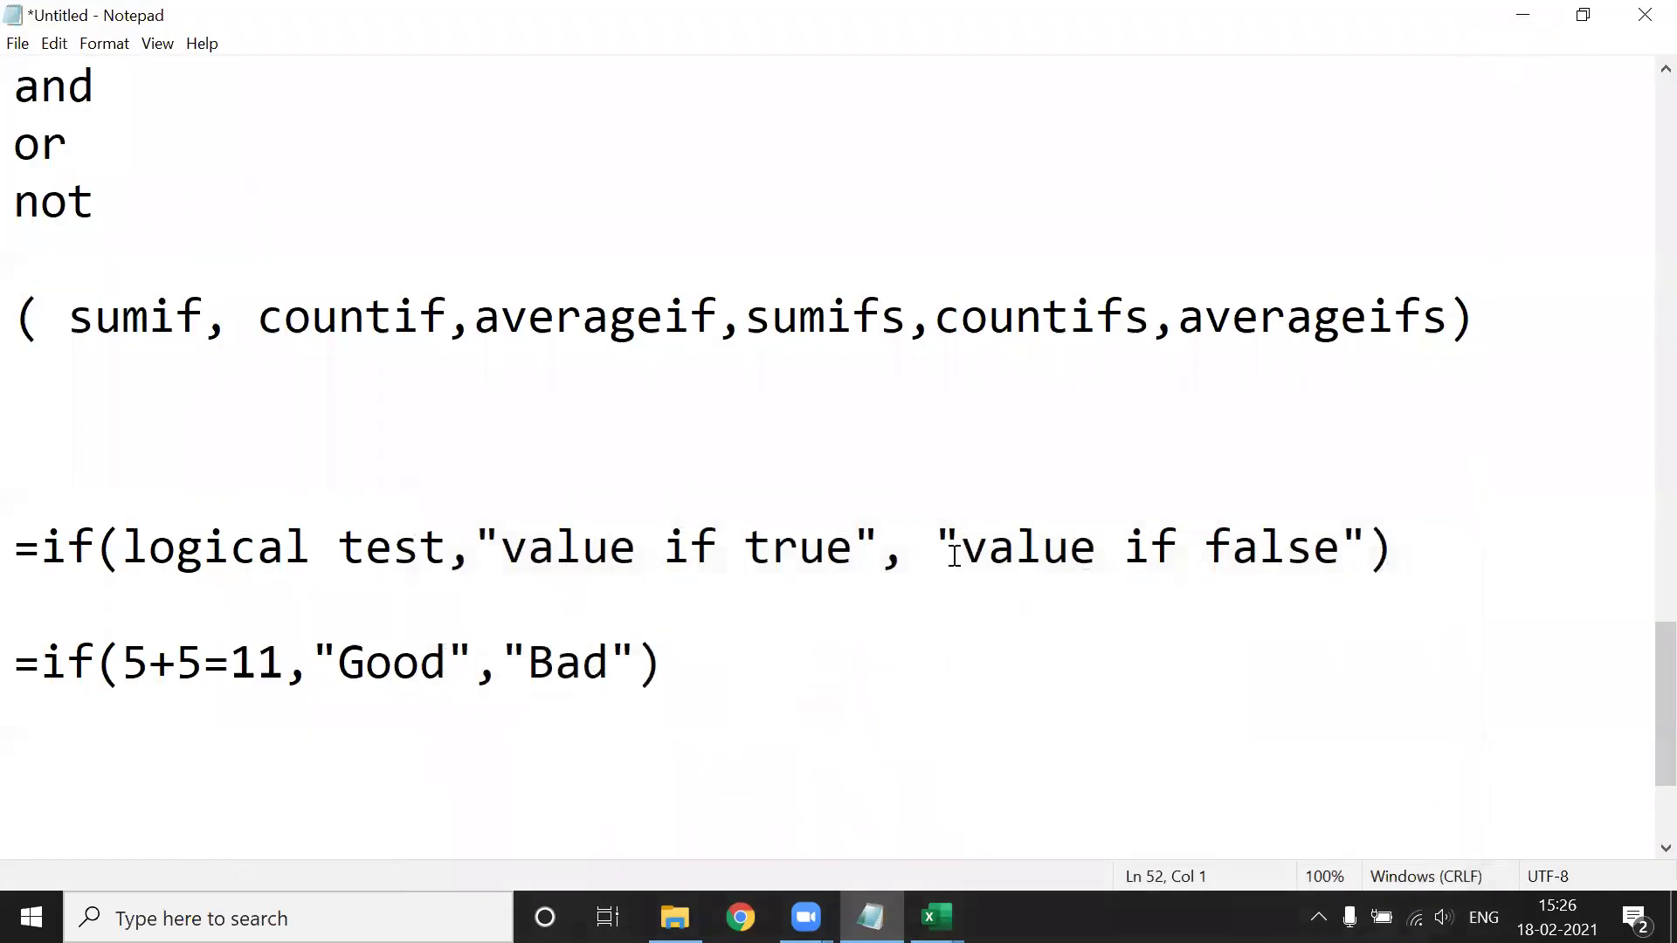
# Below the IF examples, type the AND heading and the syntax =AND( LOGICAL1,LOGICAL2,.....).
pyautogui.click(719, 631)
pyautogui.press('Return')
pyautogui.press('Return')
pyautogui.press('Return')
pyautogui.press('Return')
pyautogui.write('AND')
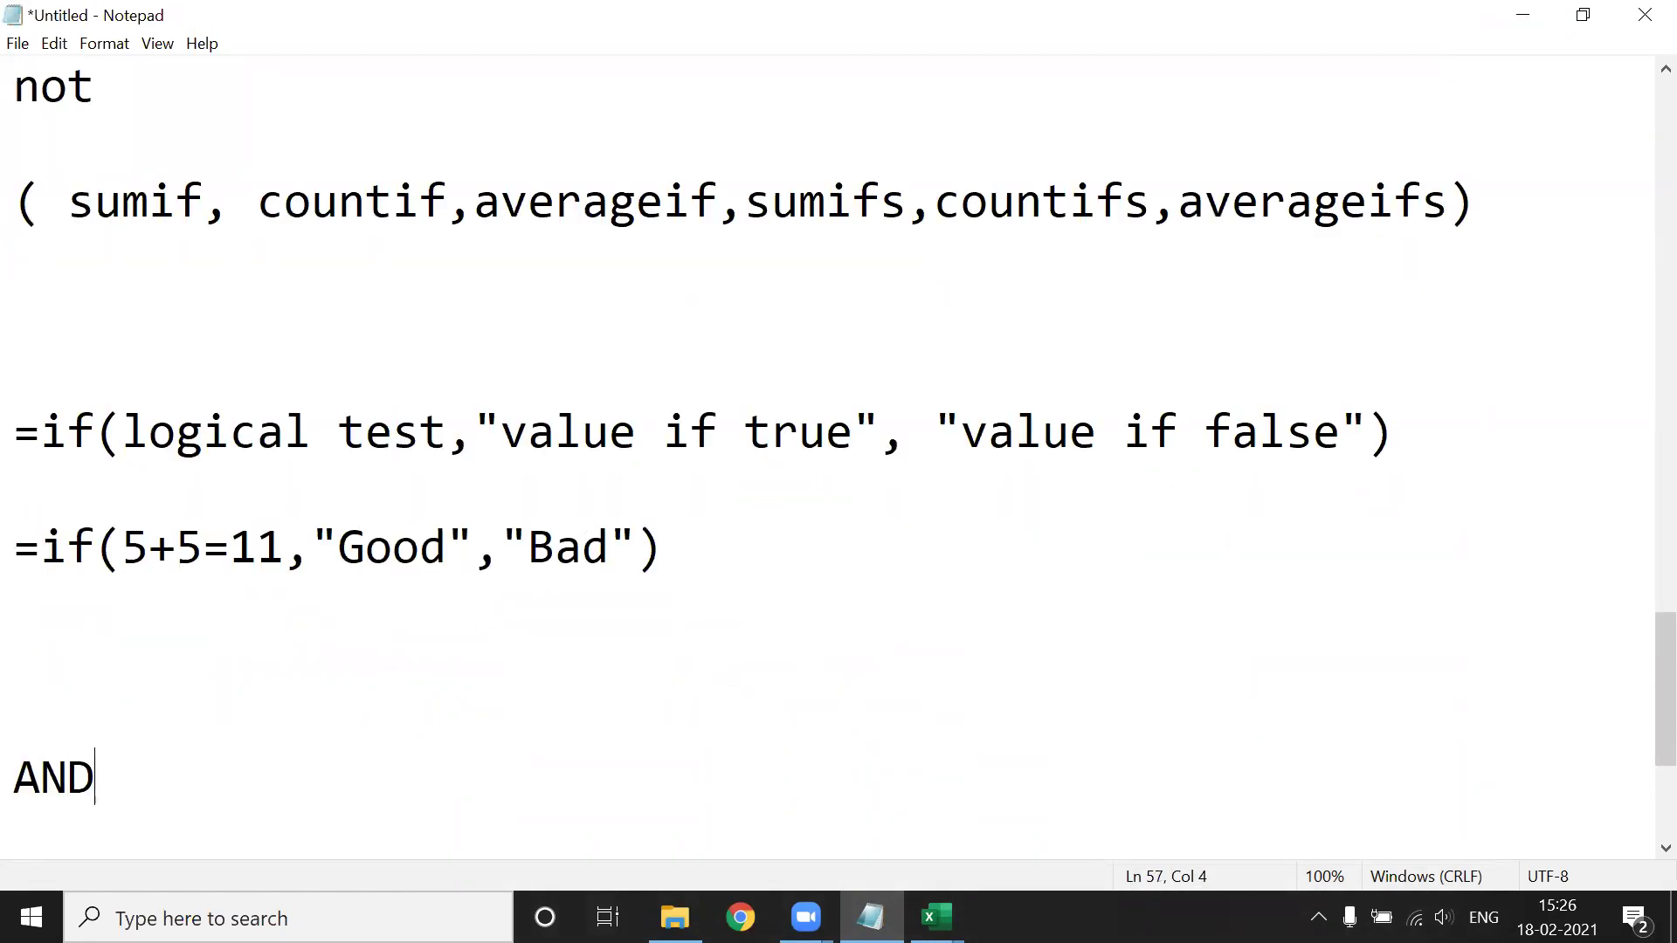
pyautogui.press('Return')
pyautogui.press('Return')
pyautogui.write('=LOGICAL')
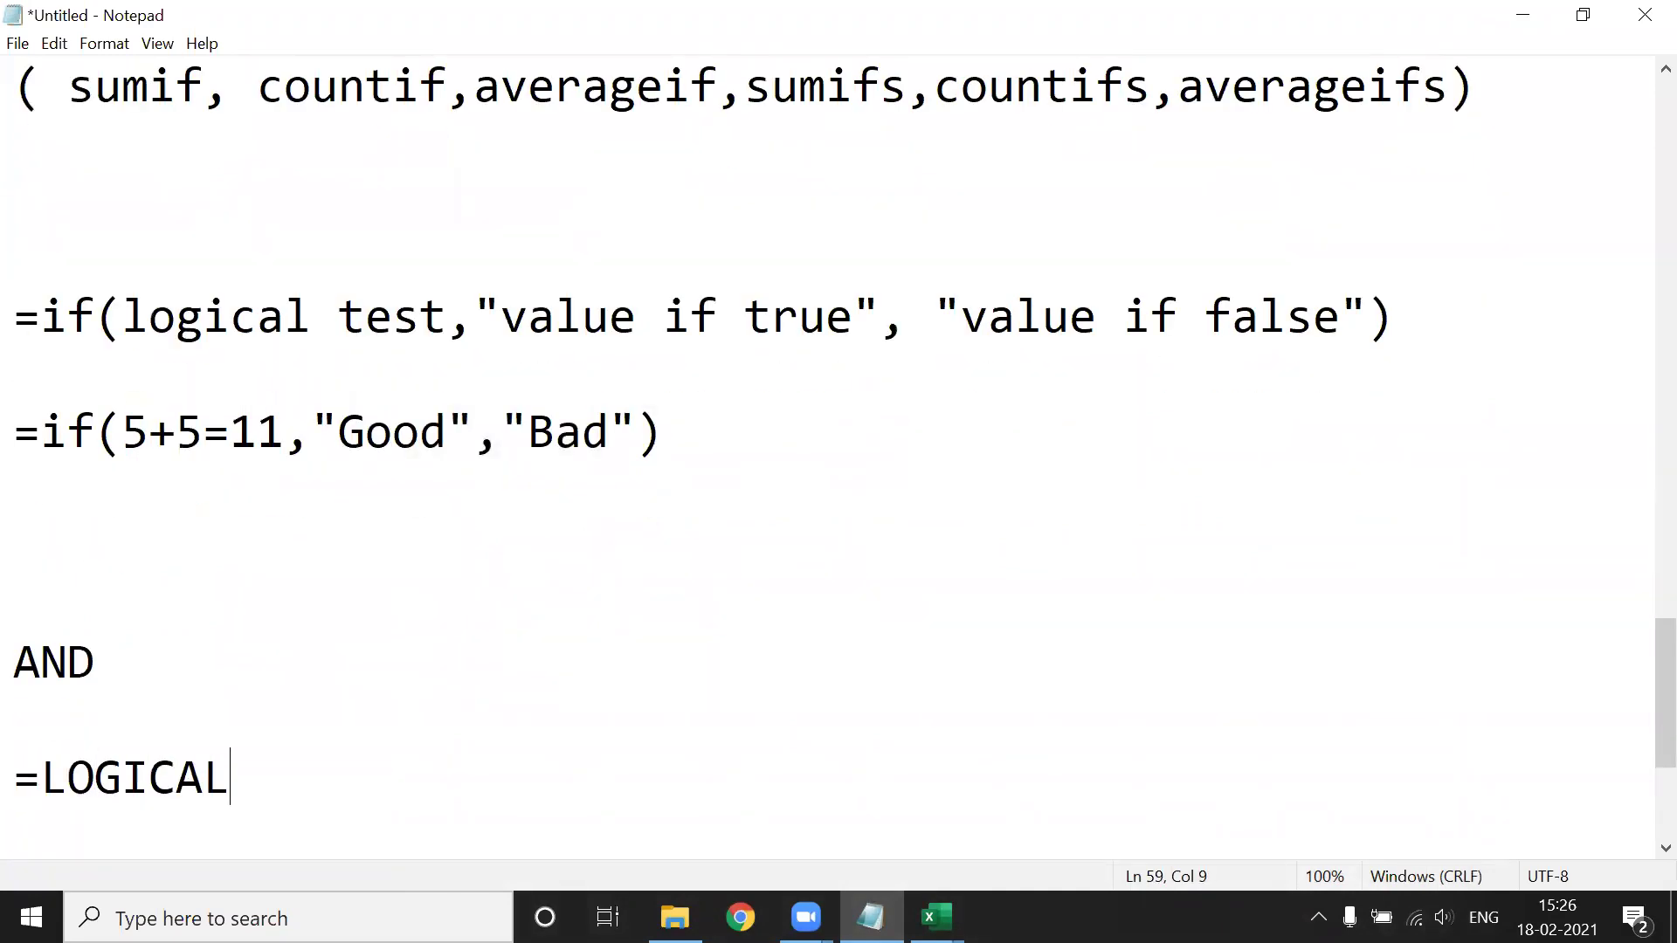
pyautogui.press('BackSpace')
pyautogui.press('BackSpace')
pyautogui.press('BackSpace')
pyautogui.press('BackSpace')
pyautogui.press('BackSpace')
pyautogui.press('BackSpace')
pyautogui.press('BackSpace')
pyautogui.press('BackSpace')
pyautogui.write('AND( LOGICAL2')
pyautogui.press('BackSpace')
pyautogui.write('1.')
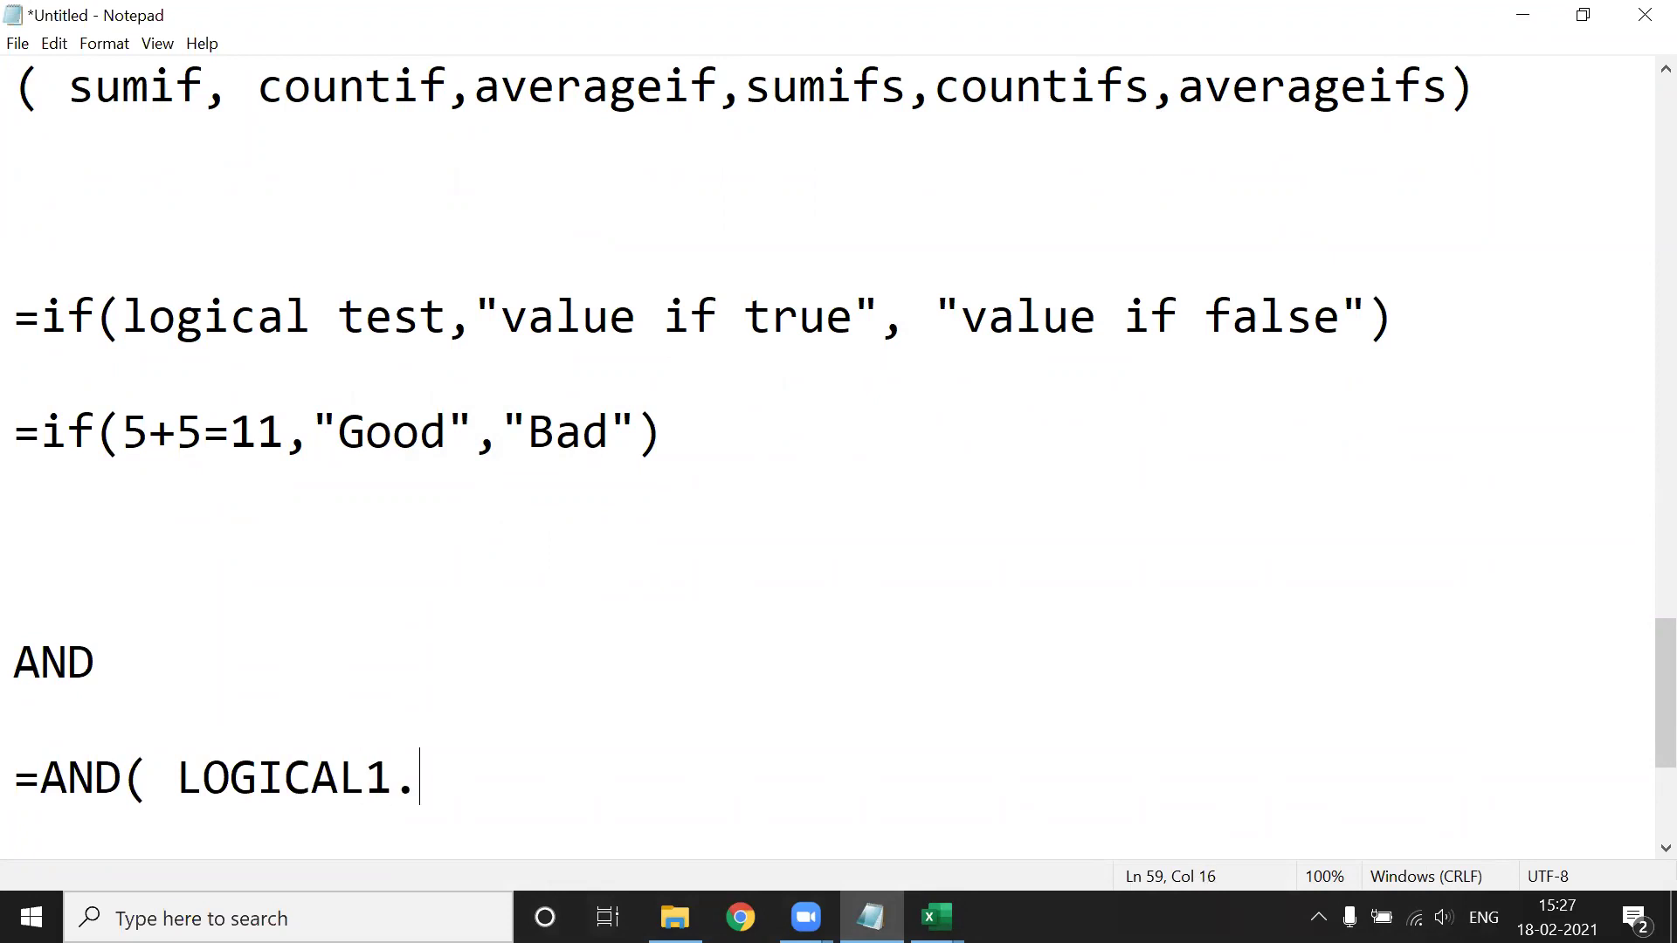
pyautogui.press('BackSpace')
pyautogui.write(',LOGICA')
pyautogui.write('L2,')
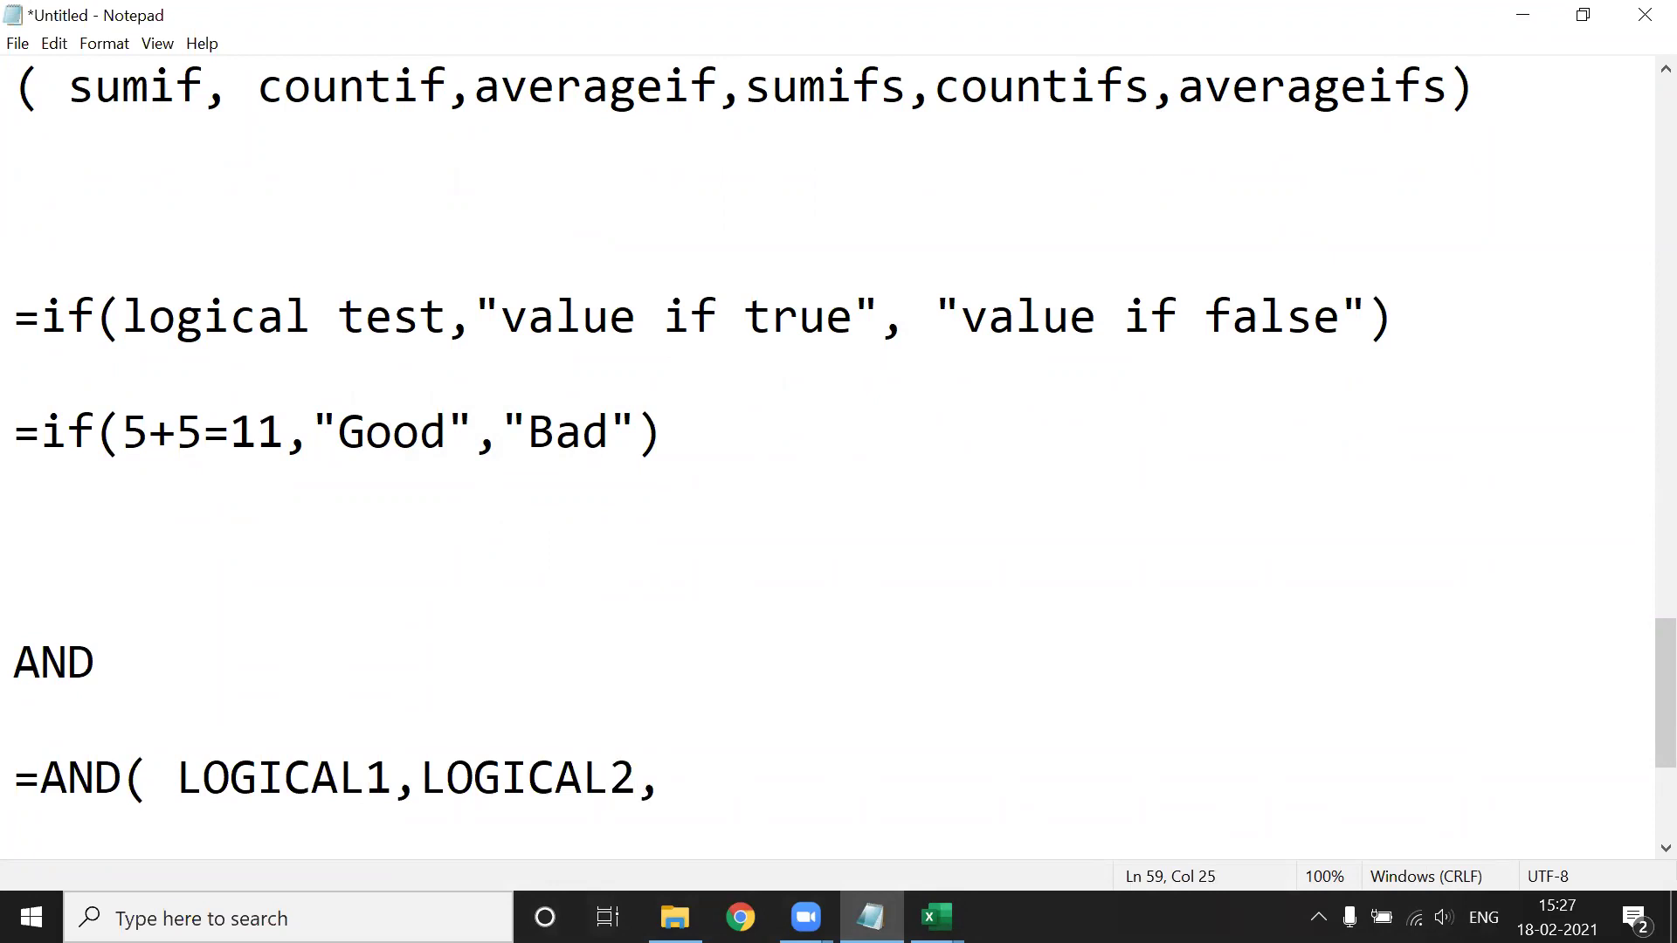
pyautogui.write('.....')
pyautogui.write(')')
# Explain that AND handles multiple logical tests, returning TRUE if all are true, FALSE if any is wrong.
pyautogui.press('Return')
pyautogui.press('Return')
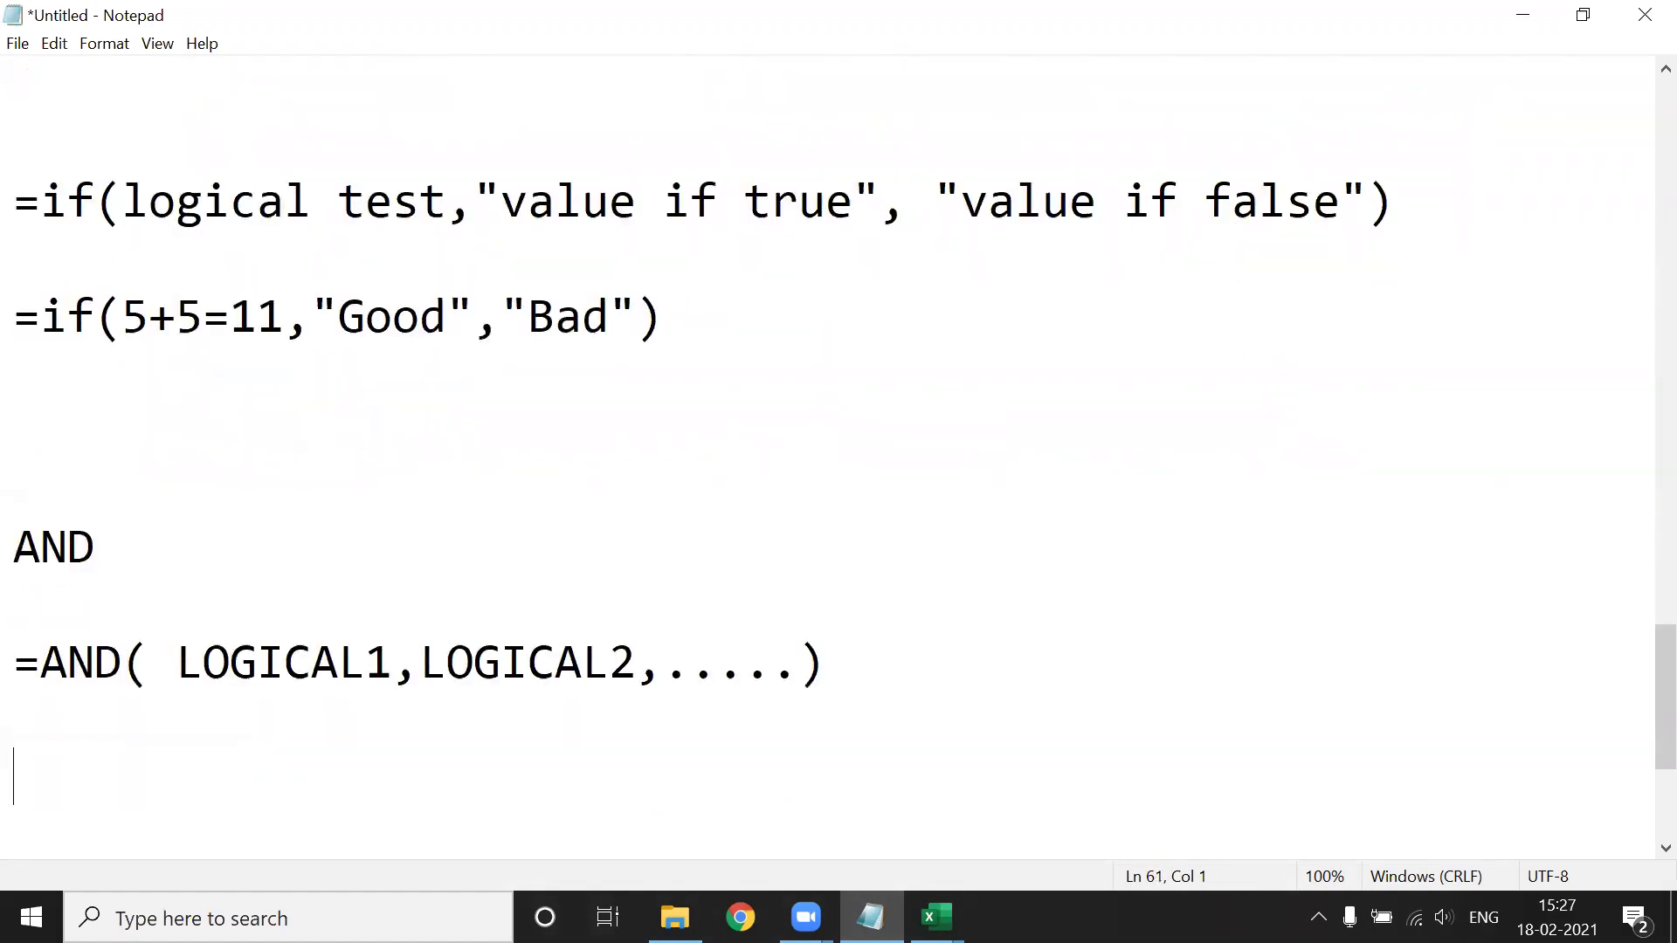
pyautogui.write('IT USED ')
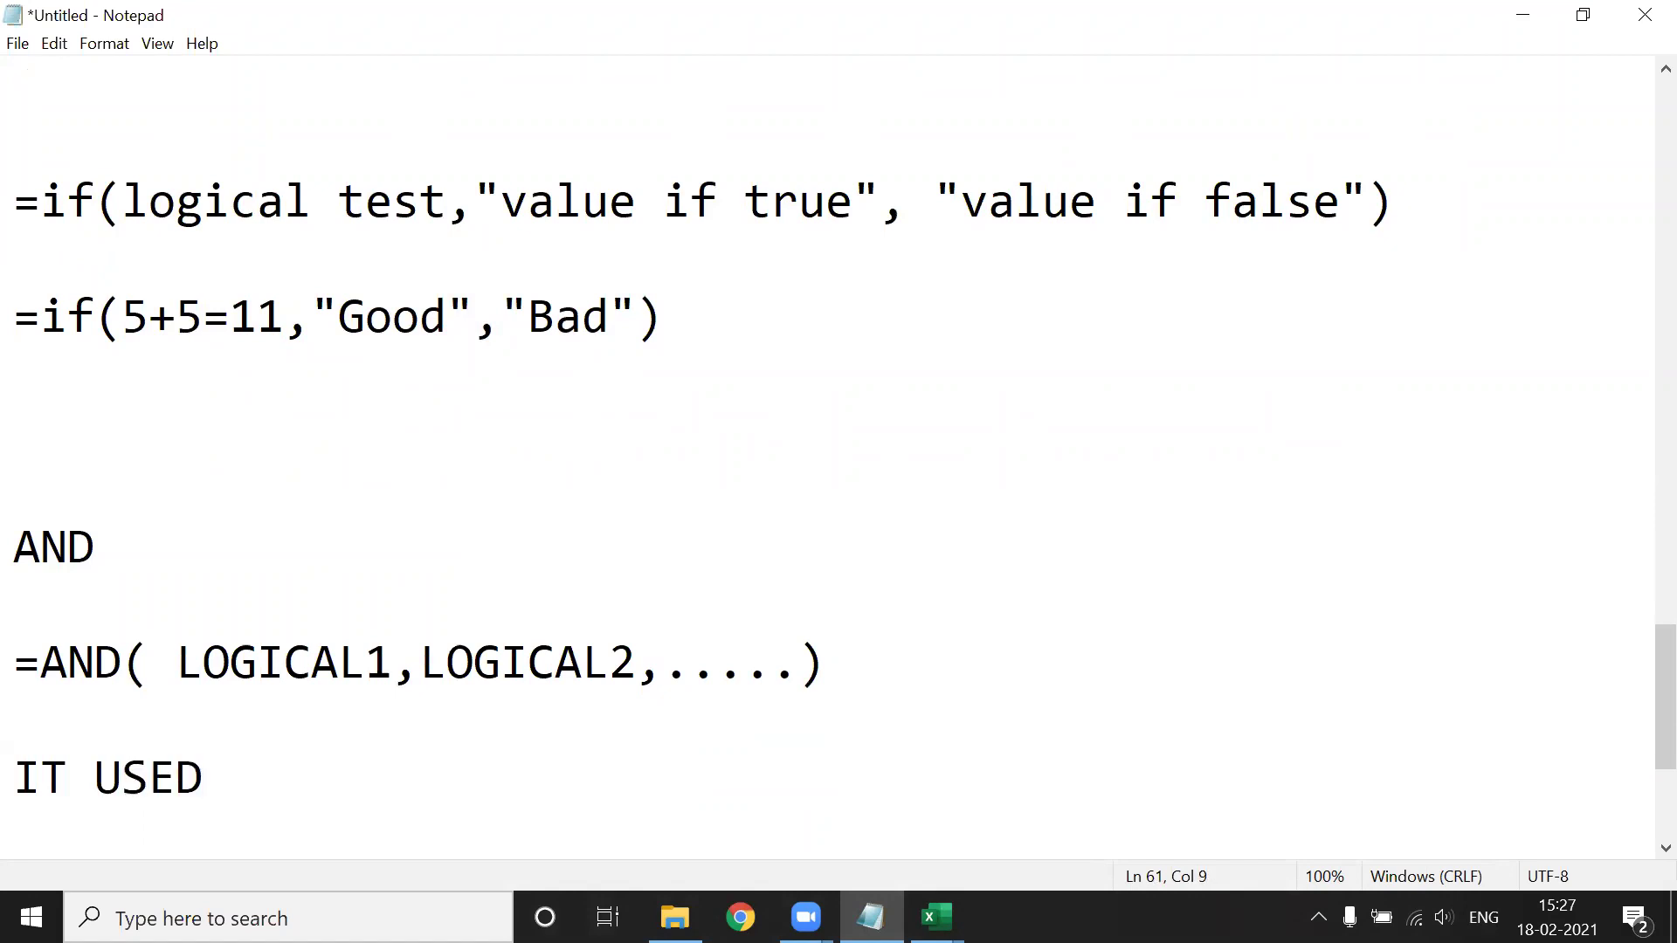
pyautogui.write('DO MULTIPLE LI')
pyautogui.press('BackSpace')
pyautogui.write('OGICAL ')
pyautogui.write('TEST, ')
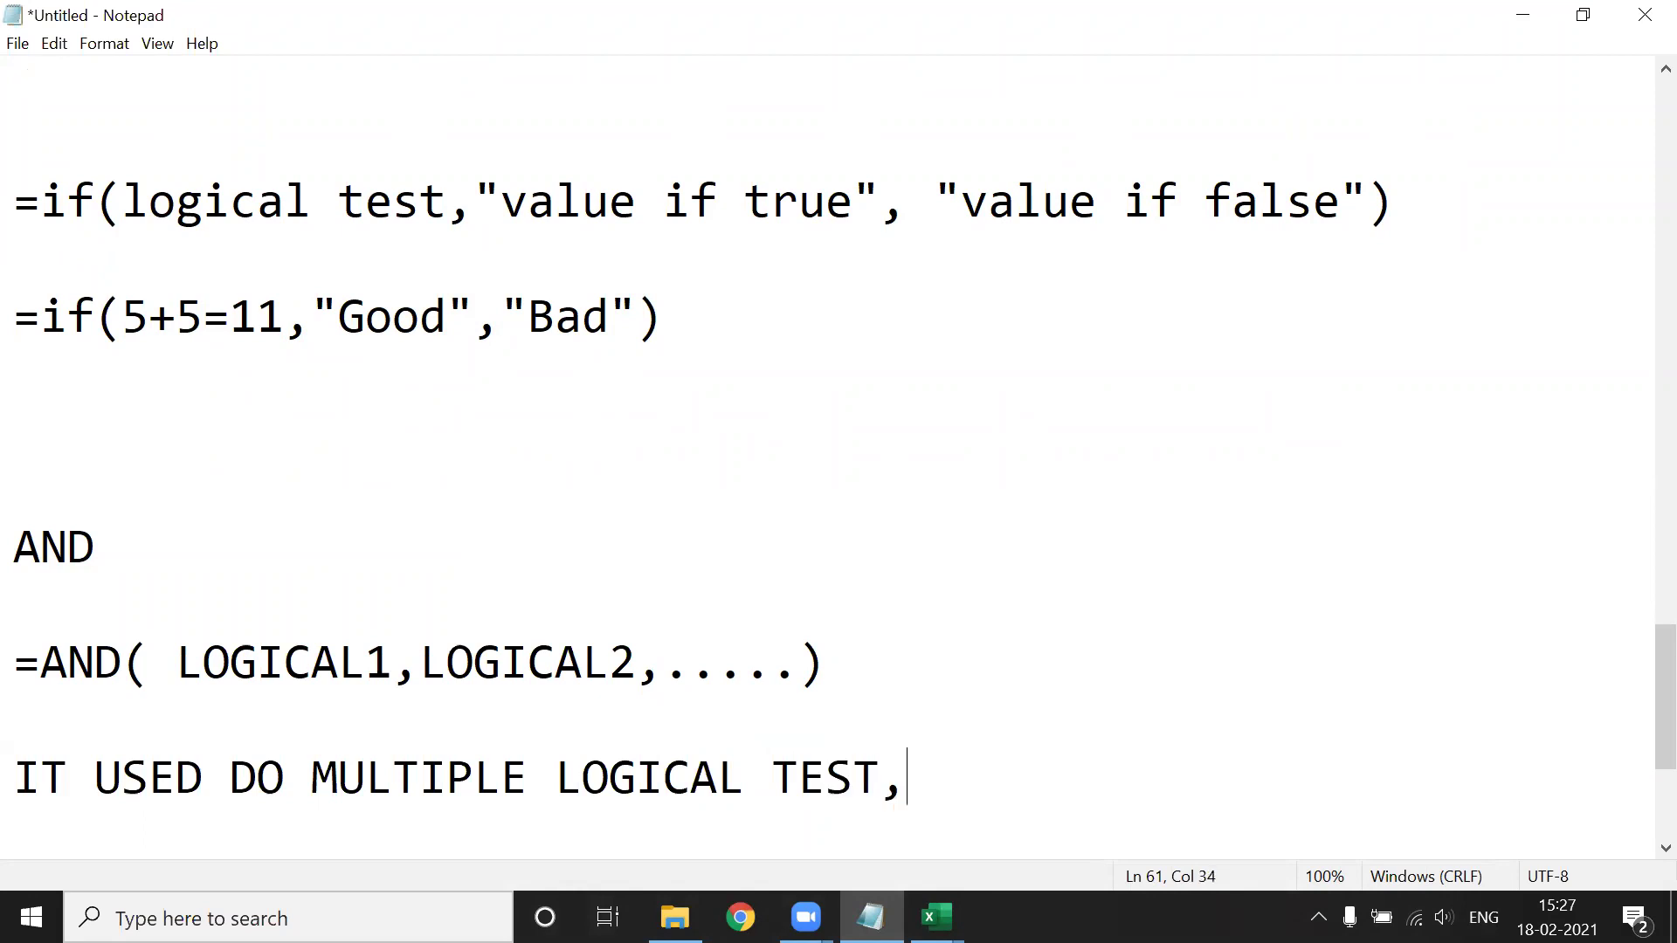
pyautogui.write('IF ')
pyautogui.write('TE')
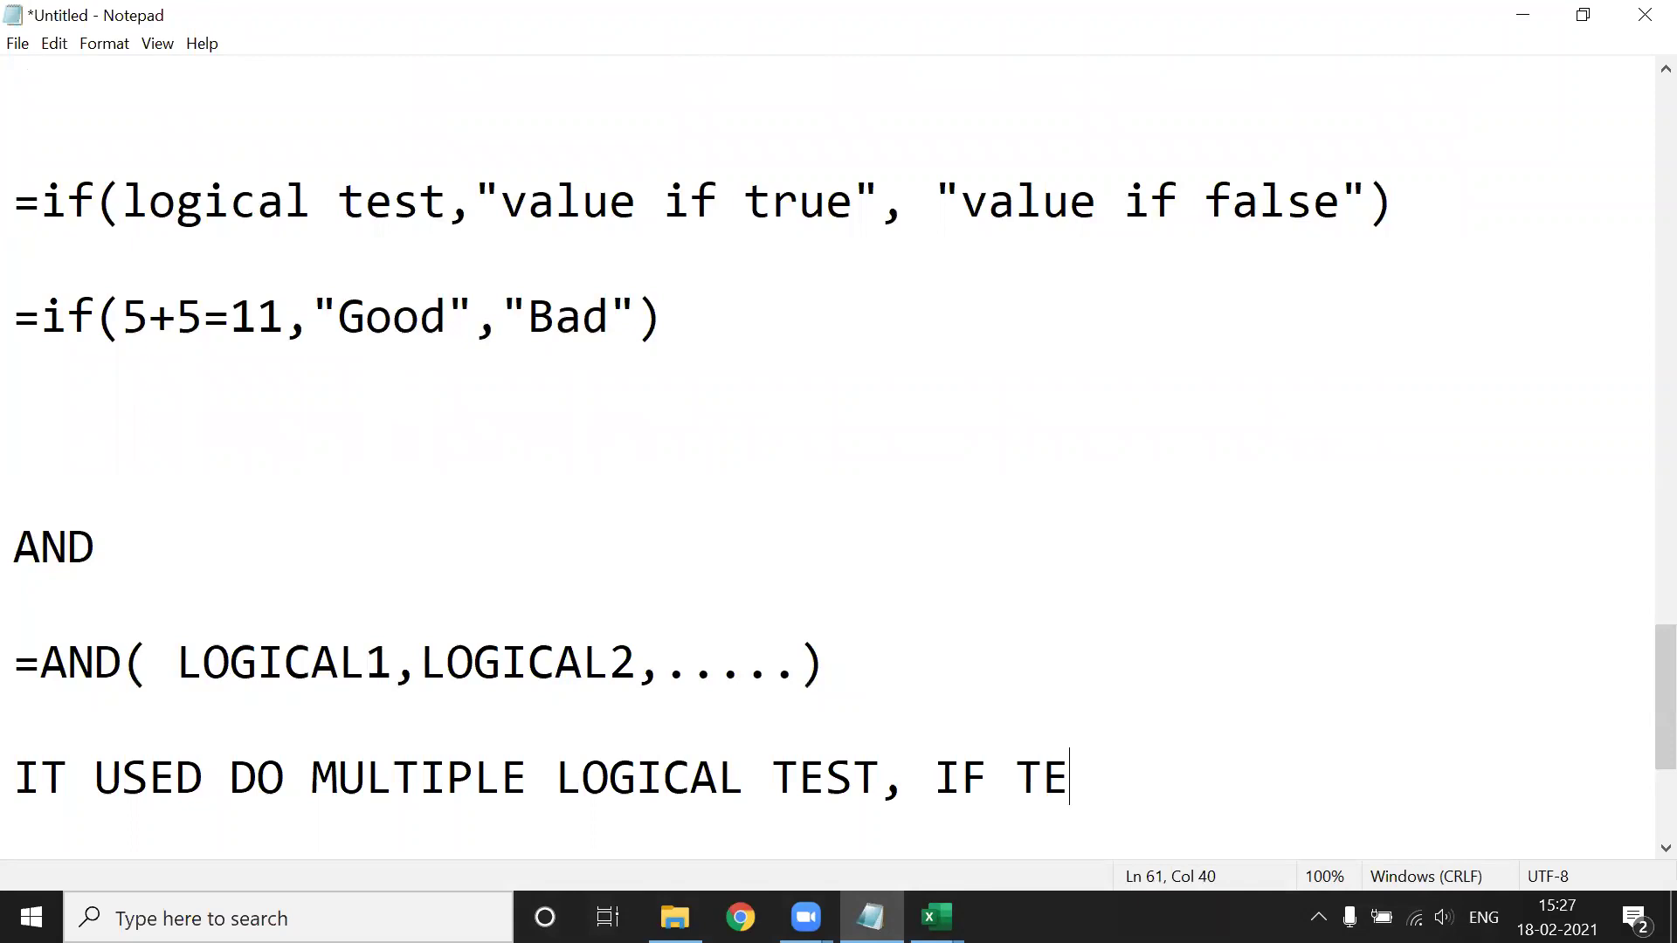
pyautogui.write('ST ARE ')
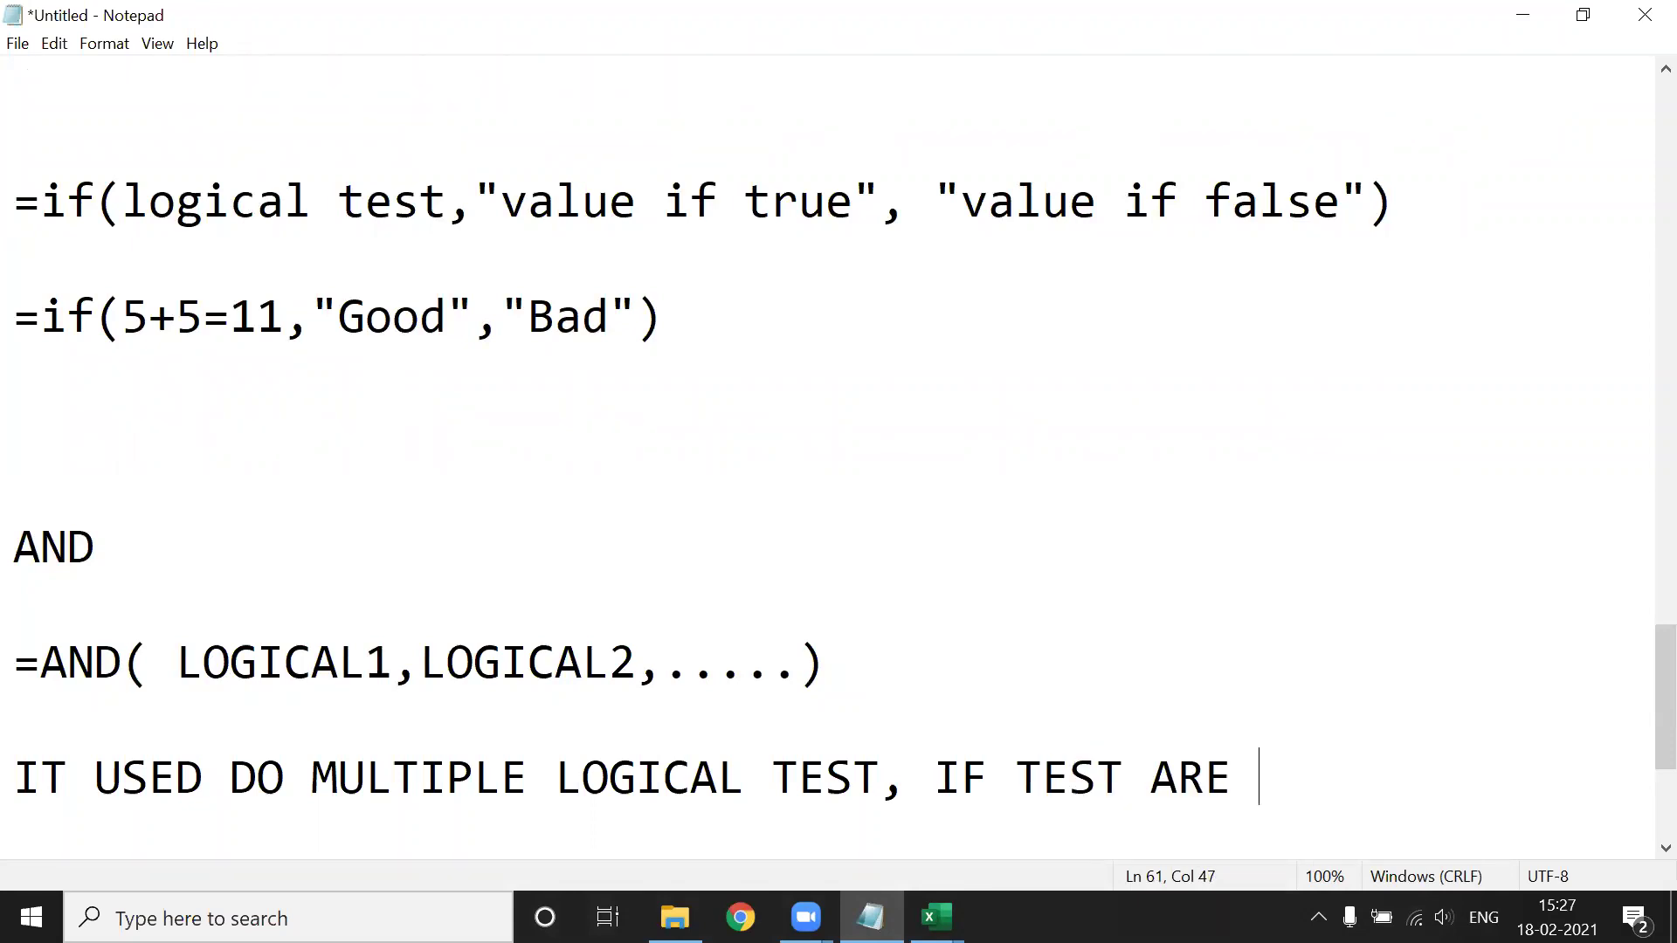
pyautogui.write('TRUEW')
pyautogui.press('BackSpace')
pyautogui.press('BackSpace')
pyautogui.write('E THEN IT')
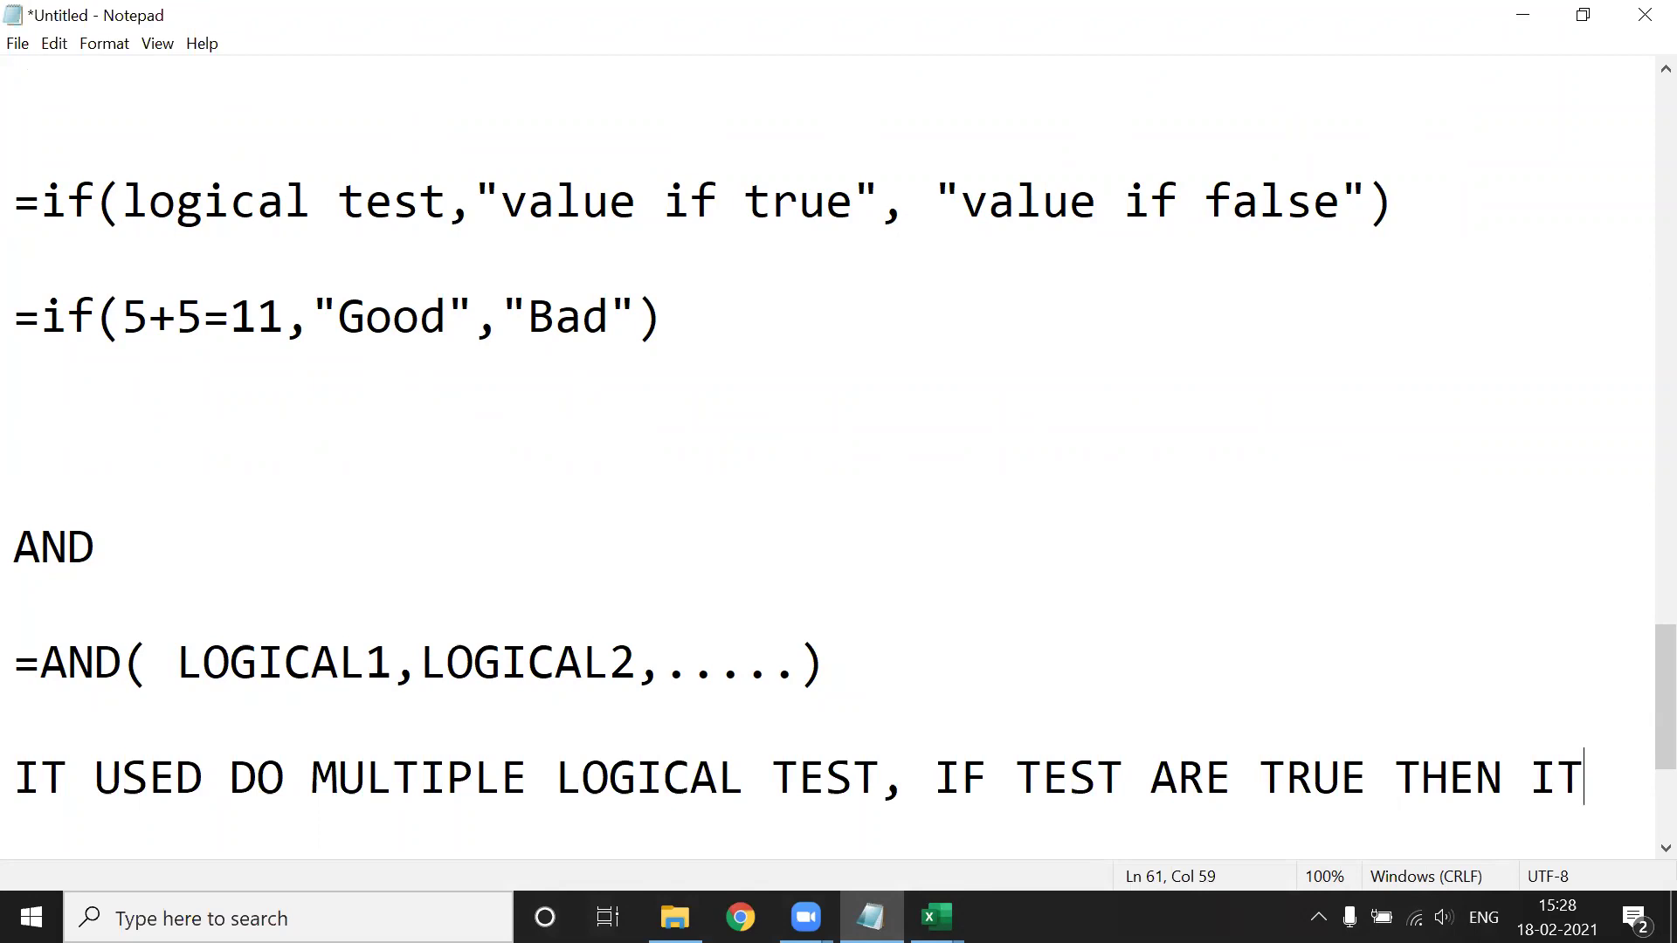
pyautogui.write(' RETUR')
pyautogui.press('BackSpace')
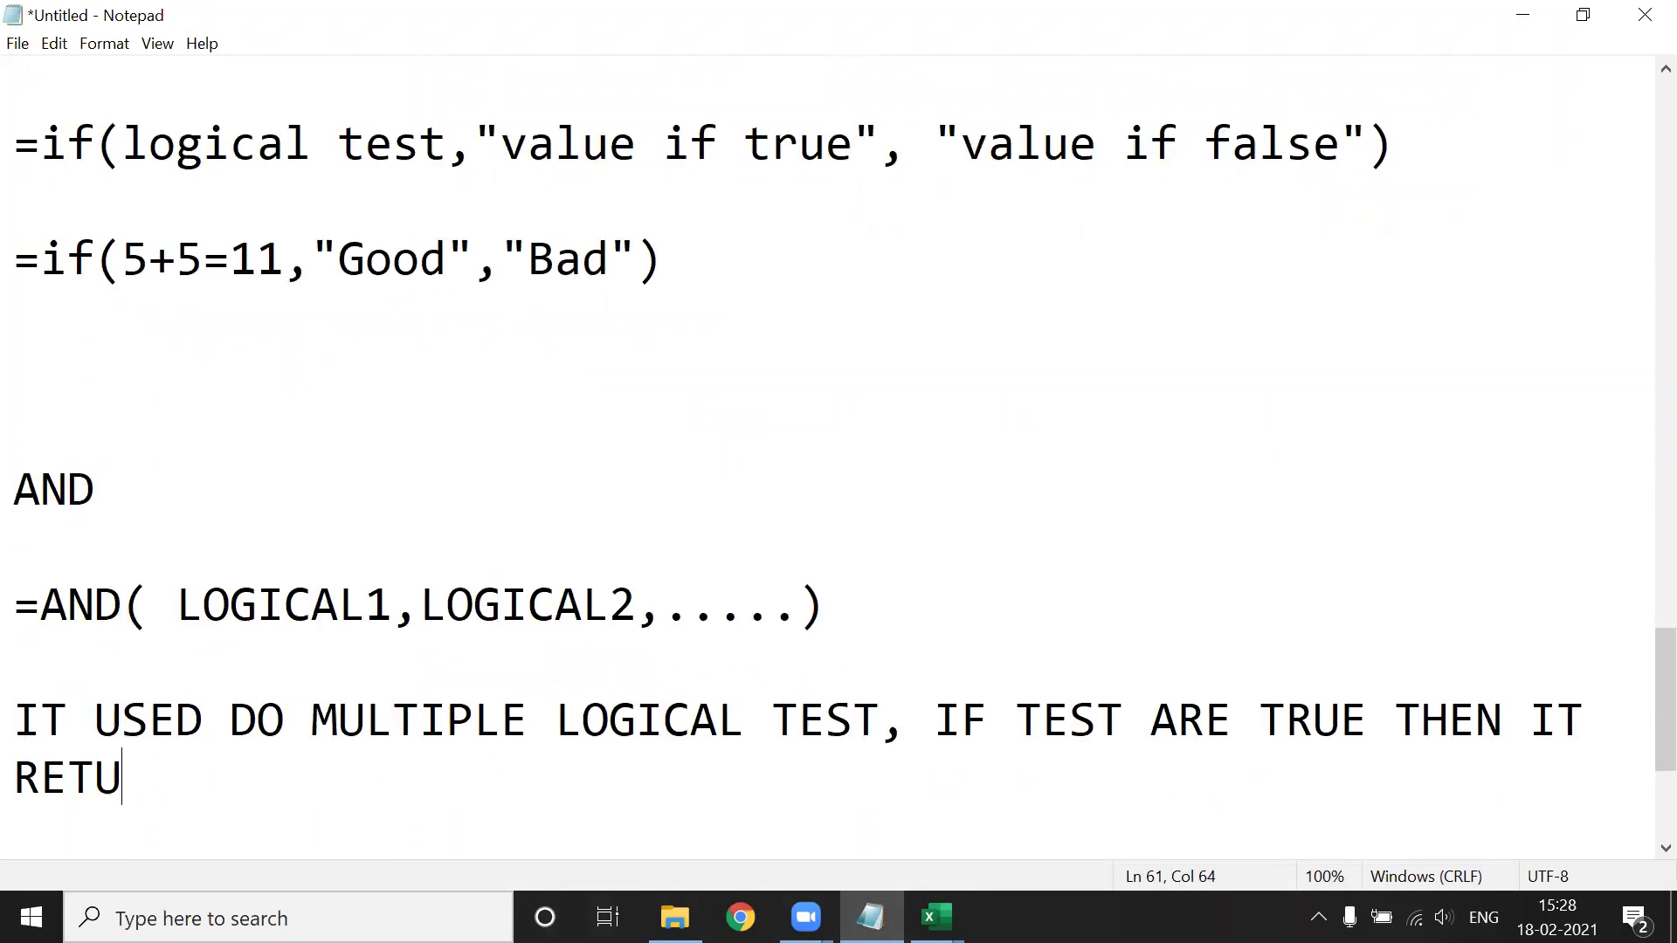
pyautogui.write('RNS THE ')
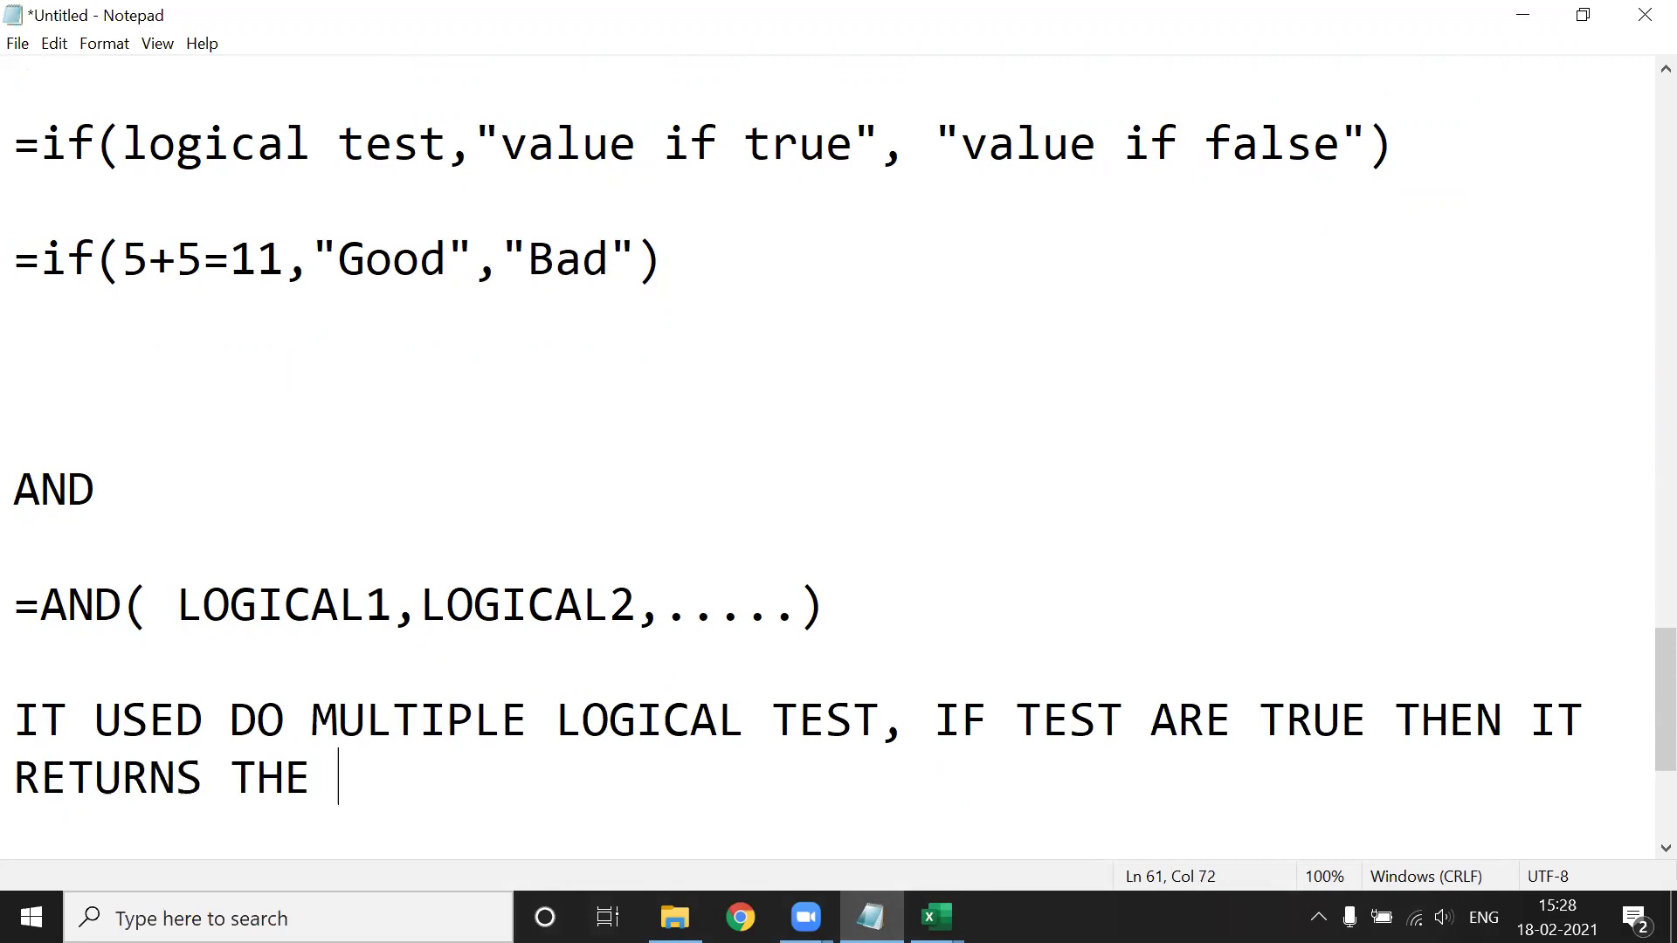
pyautogui.write('VA')
pyautogui.write('LUE TRUW')
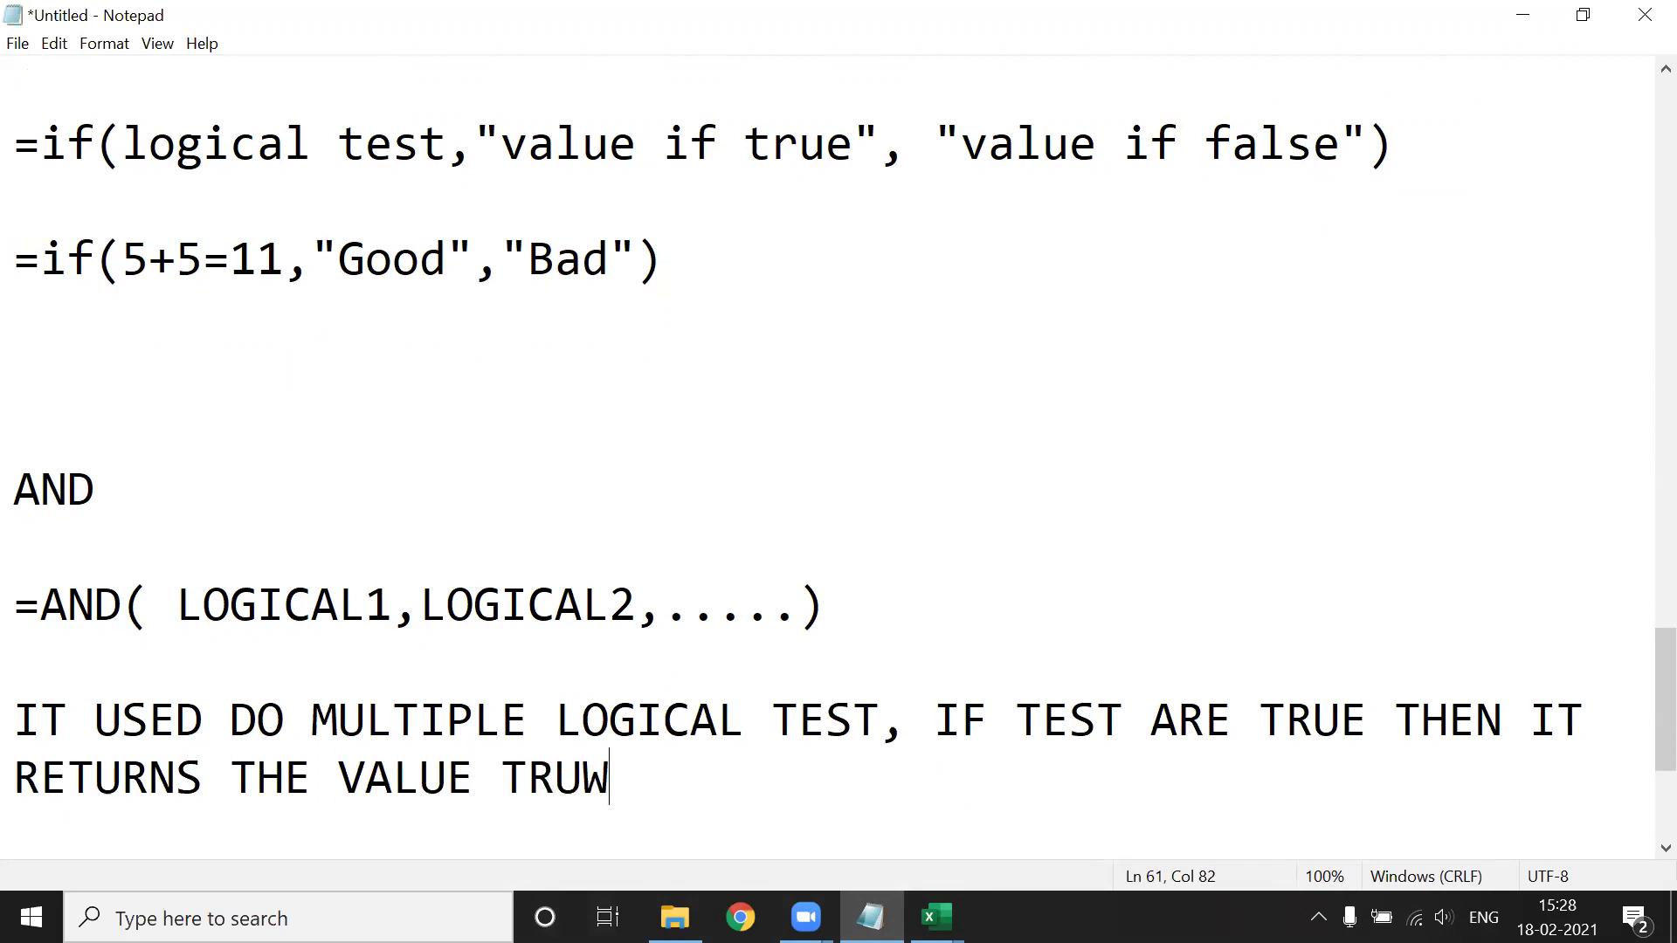
pyautogui.press('BackSpace')
pyautogui.press('BackSpace')
pyautogui.write('UE IF ANY VALUE ')
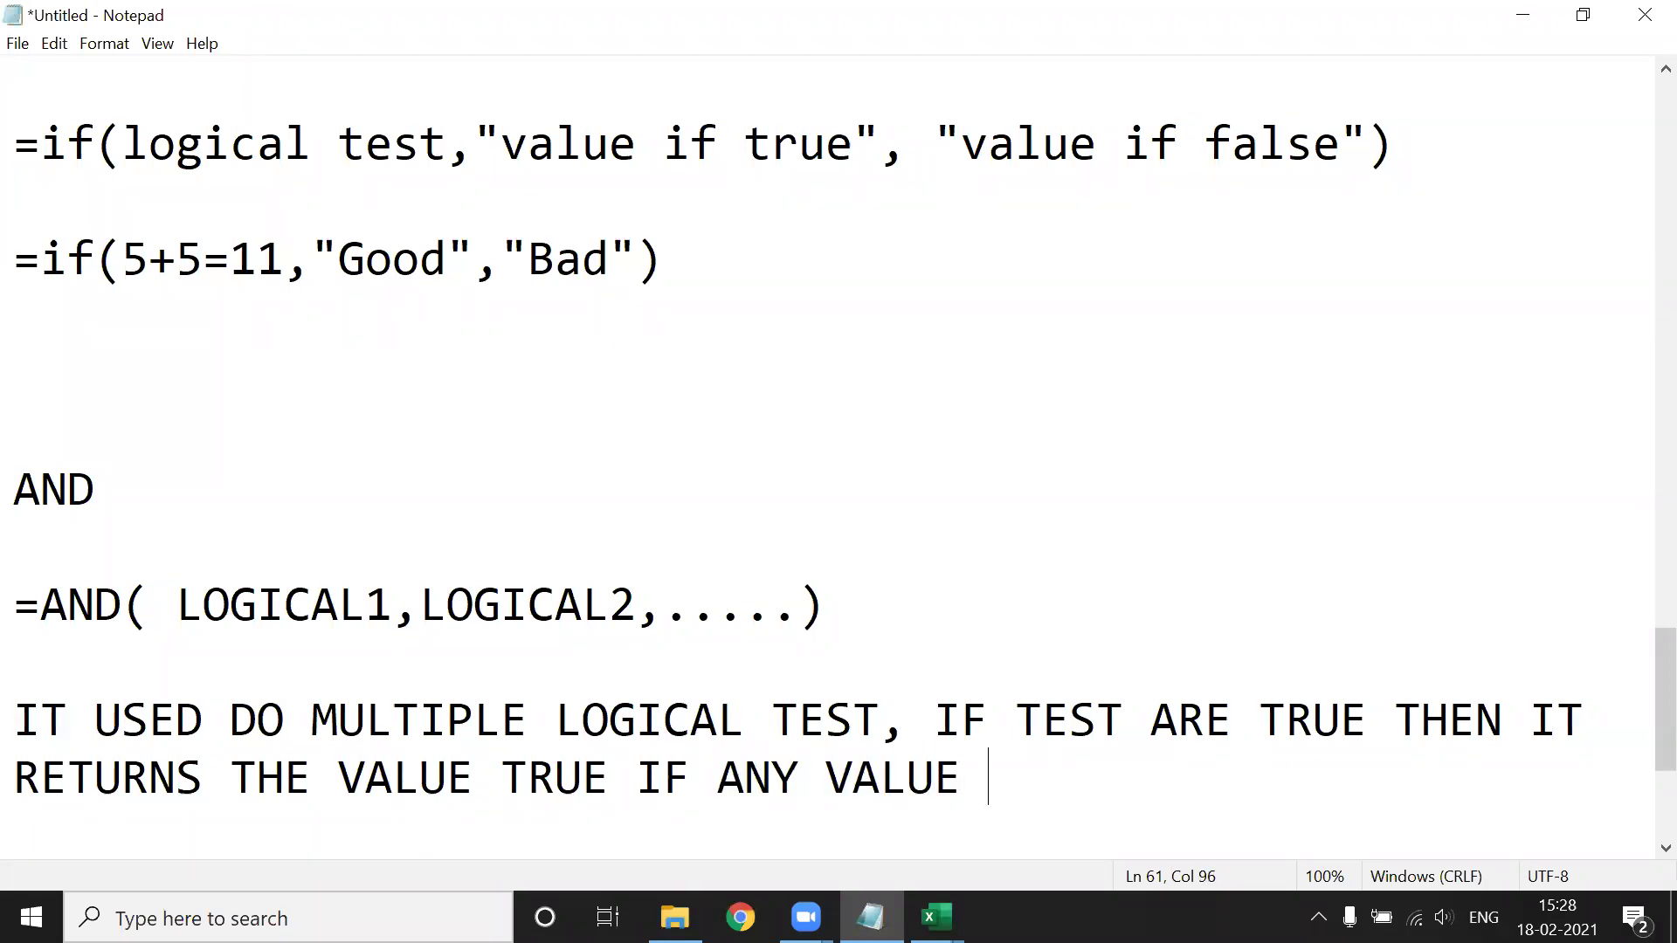
pyautogui.write('IS')
pyautogui.press('BackSpace')
pyautogui.press('BackSpace')
pyautogui.press('BackSpace')
pyautogui.press('BackSpace')
pyautogui.press('BackSpace')
pyautogui.press('BackSpace')
pyautogui.press('BackSpace')
pyautogui.press('BackSpace')
pyautogui.press('BackSpace')
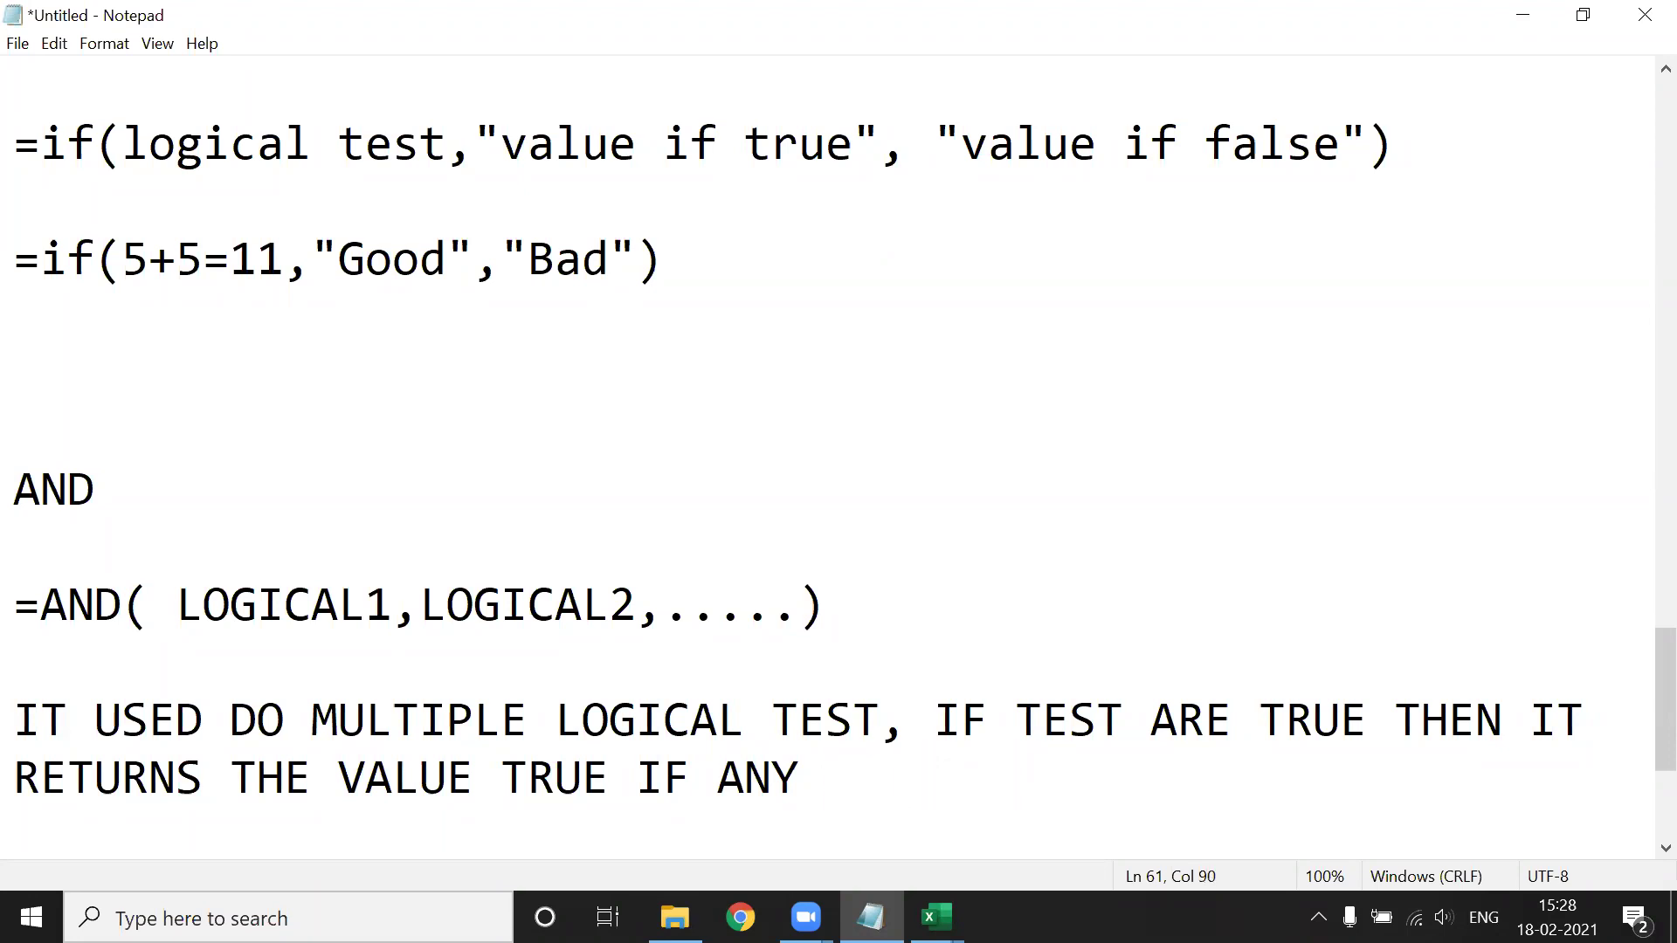
pyautogui.write('LOGICAL TEST IS ')
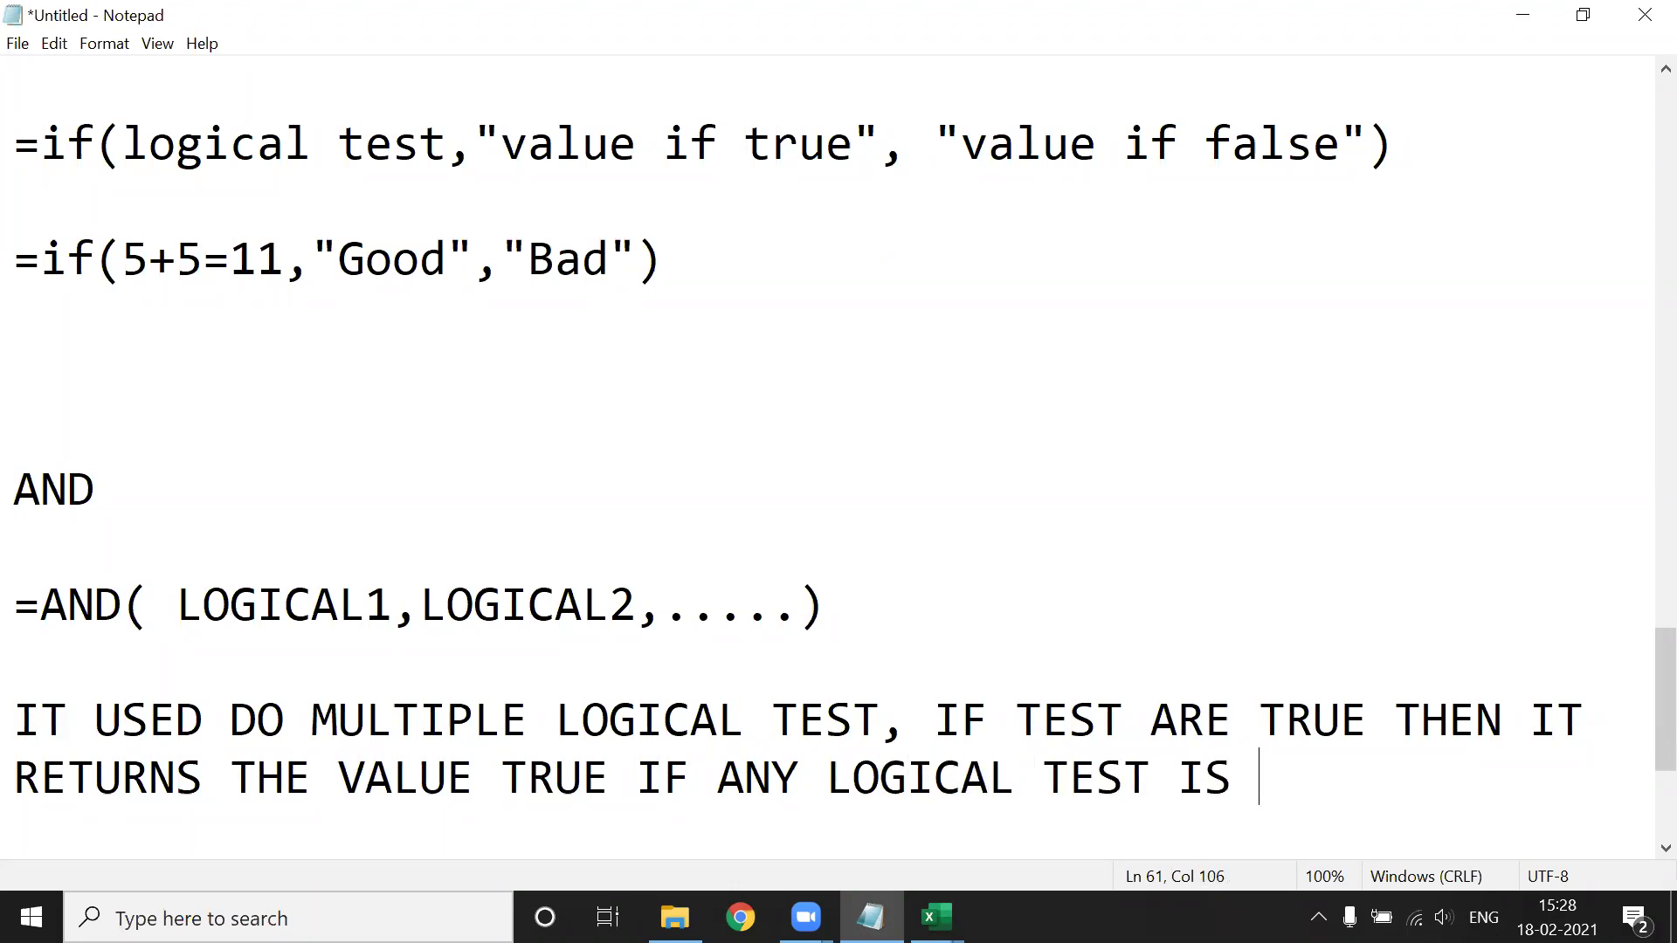
pyautogui.write('WR')
pyautogui.write('ONG THE ')
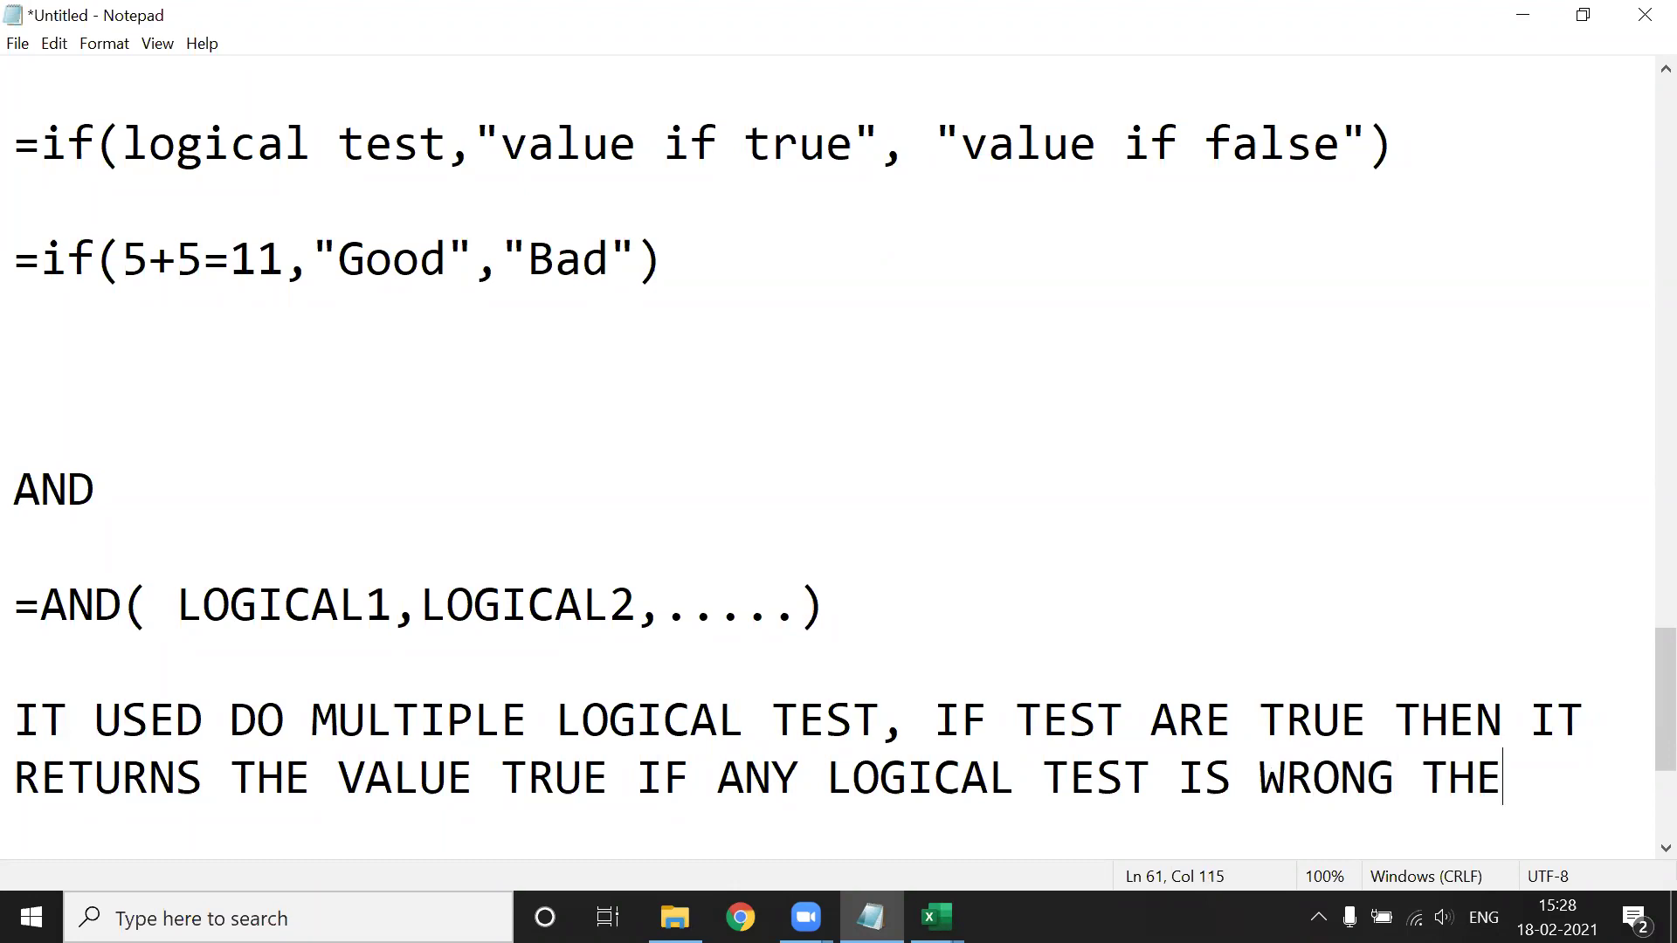
pyautogui.write('IT ')
pyautogui.write('RETURNS FALSE..')
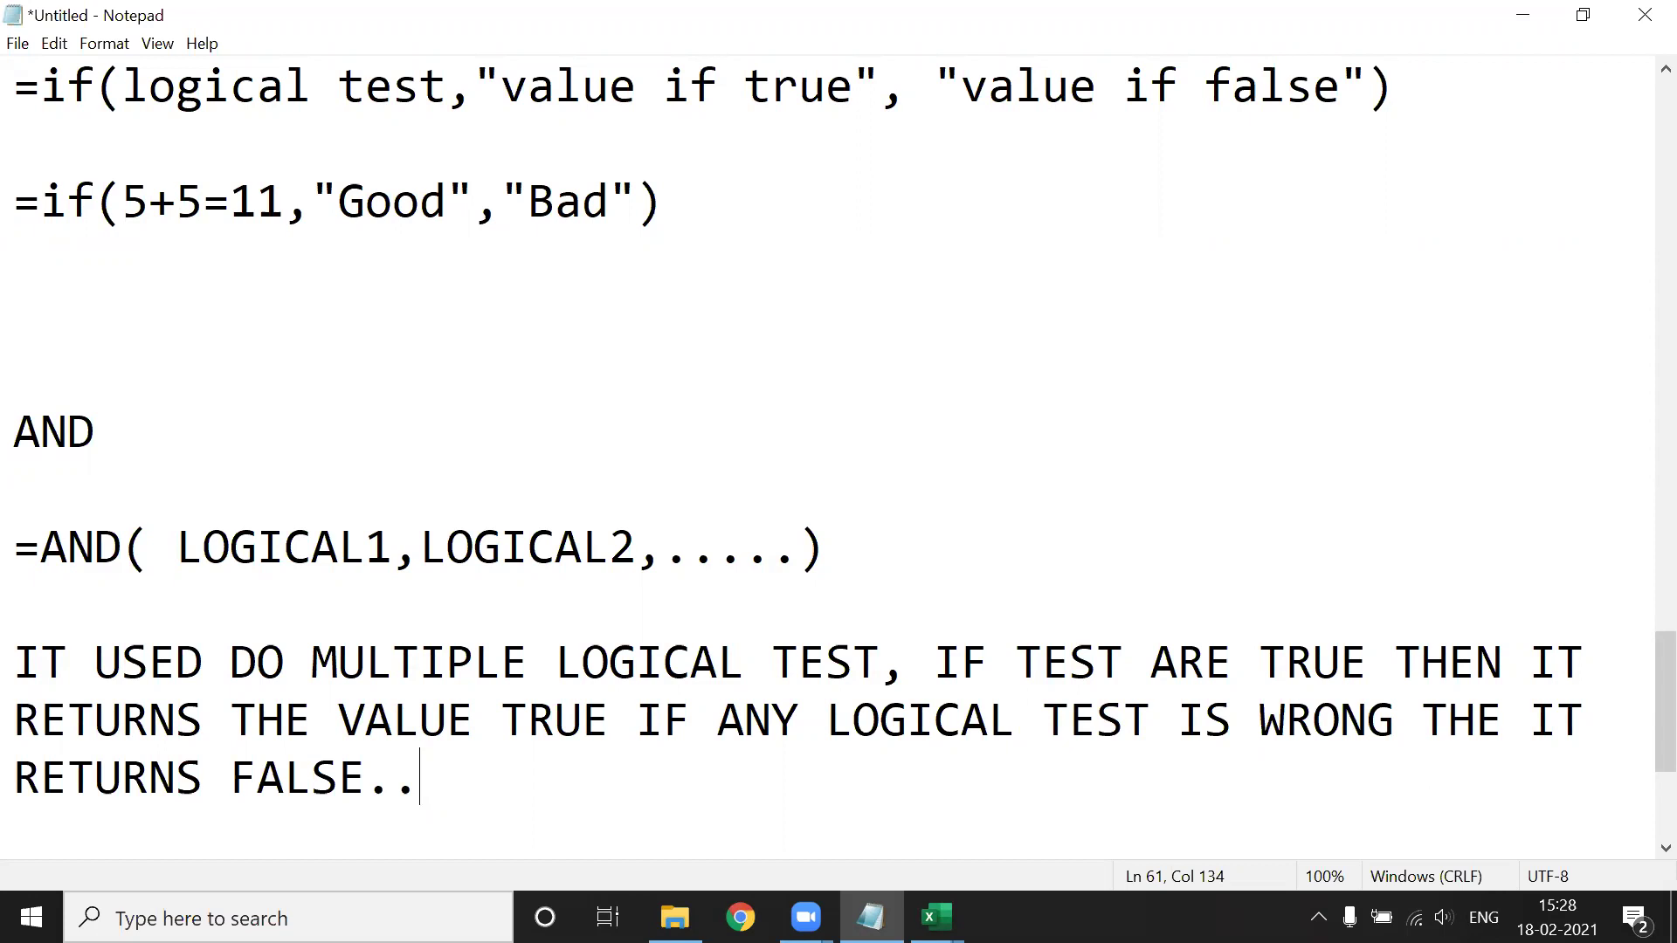
# Correct the wording before TEST and remove the TESTT typo in the AND explanation.
pyautogui.click(1017, 661)
pyautogui.write('AA')
pyautogui.press('BackSpace')
pyautogui.write('LL')
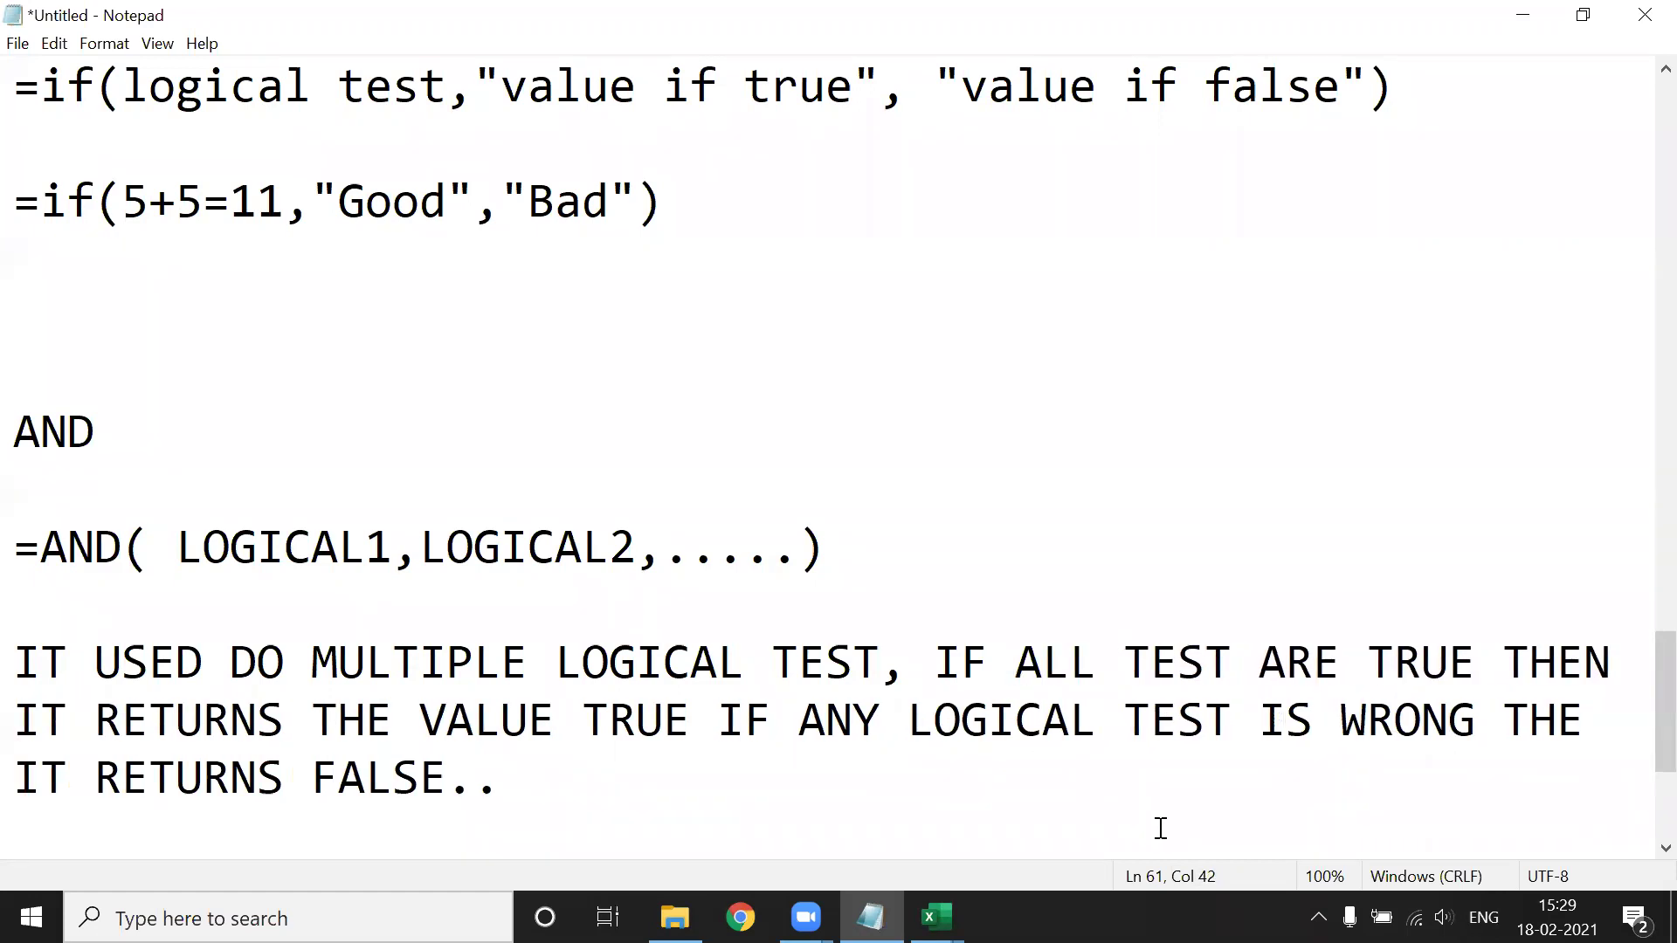
pyautogui.moveTo(1133, 666); pyautogui.dragTo(1214, 655)
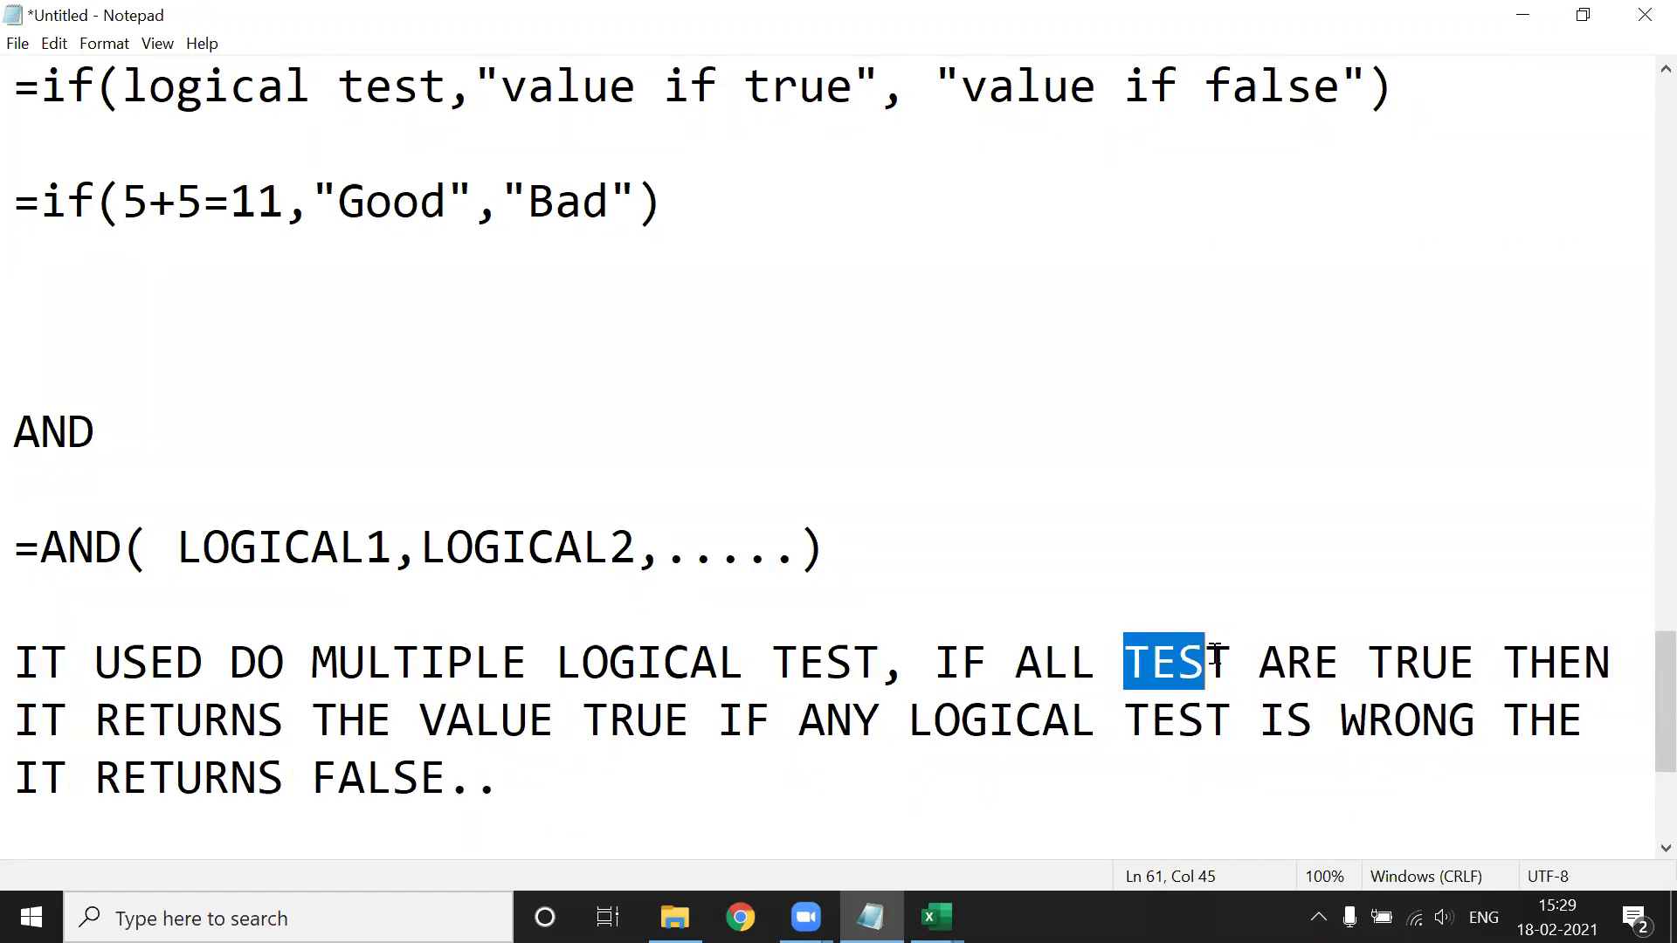
pyautogui.write('F')
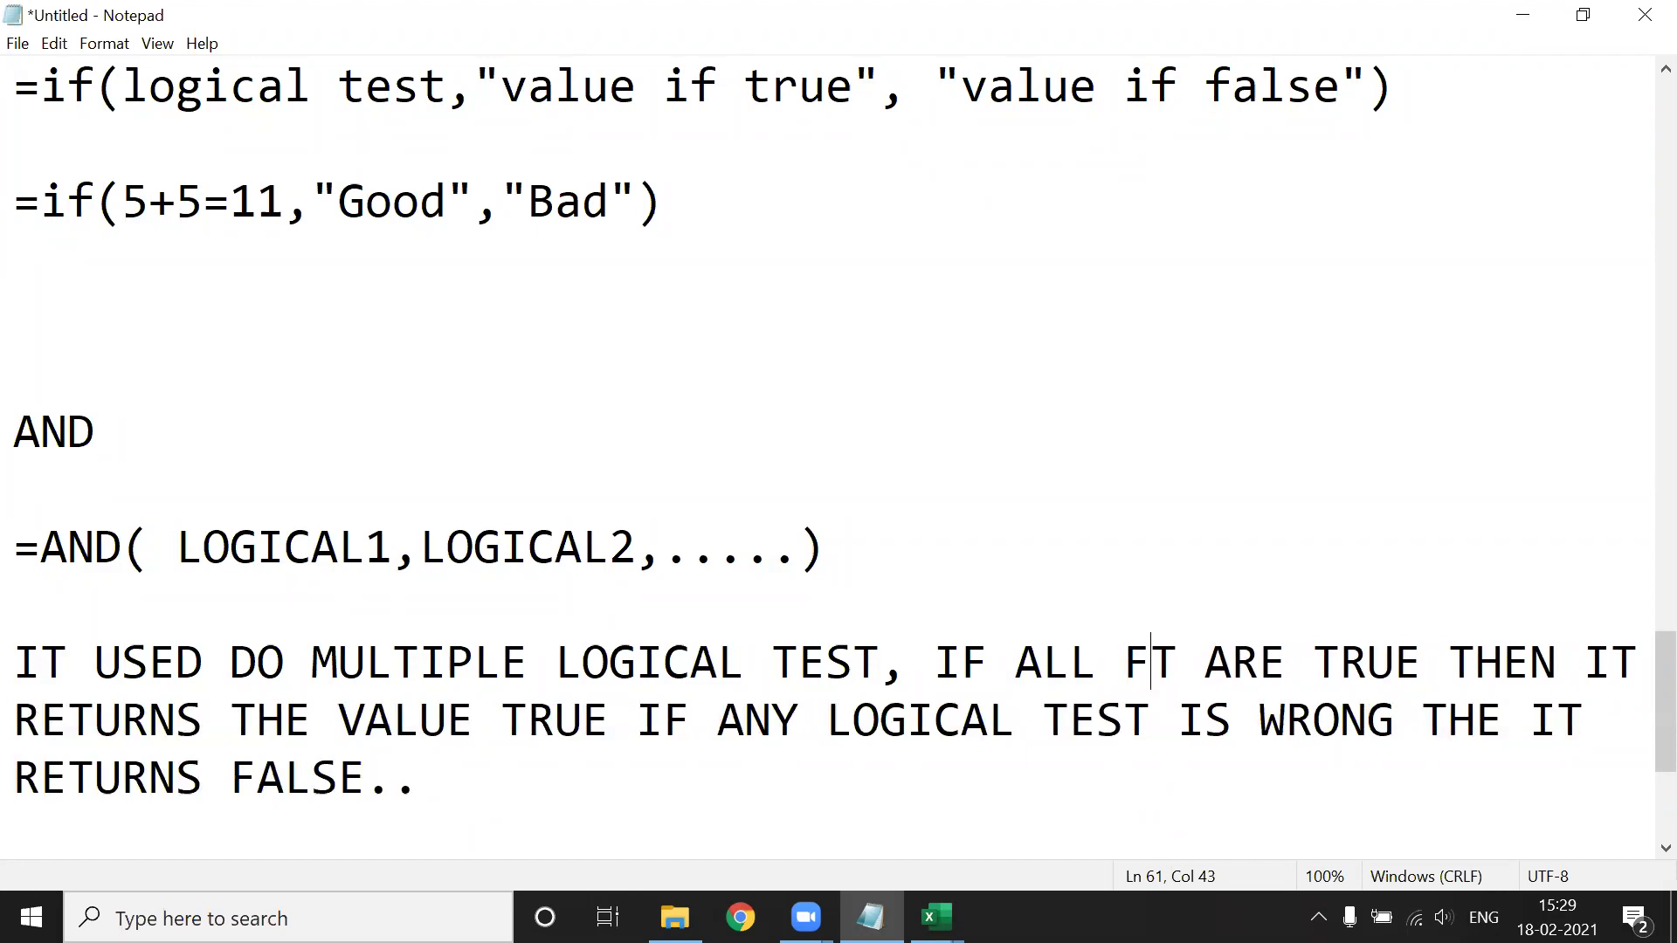
pyautogui.press('BackSpace')
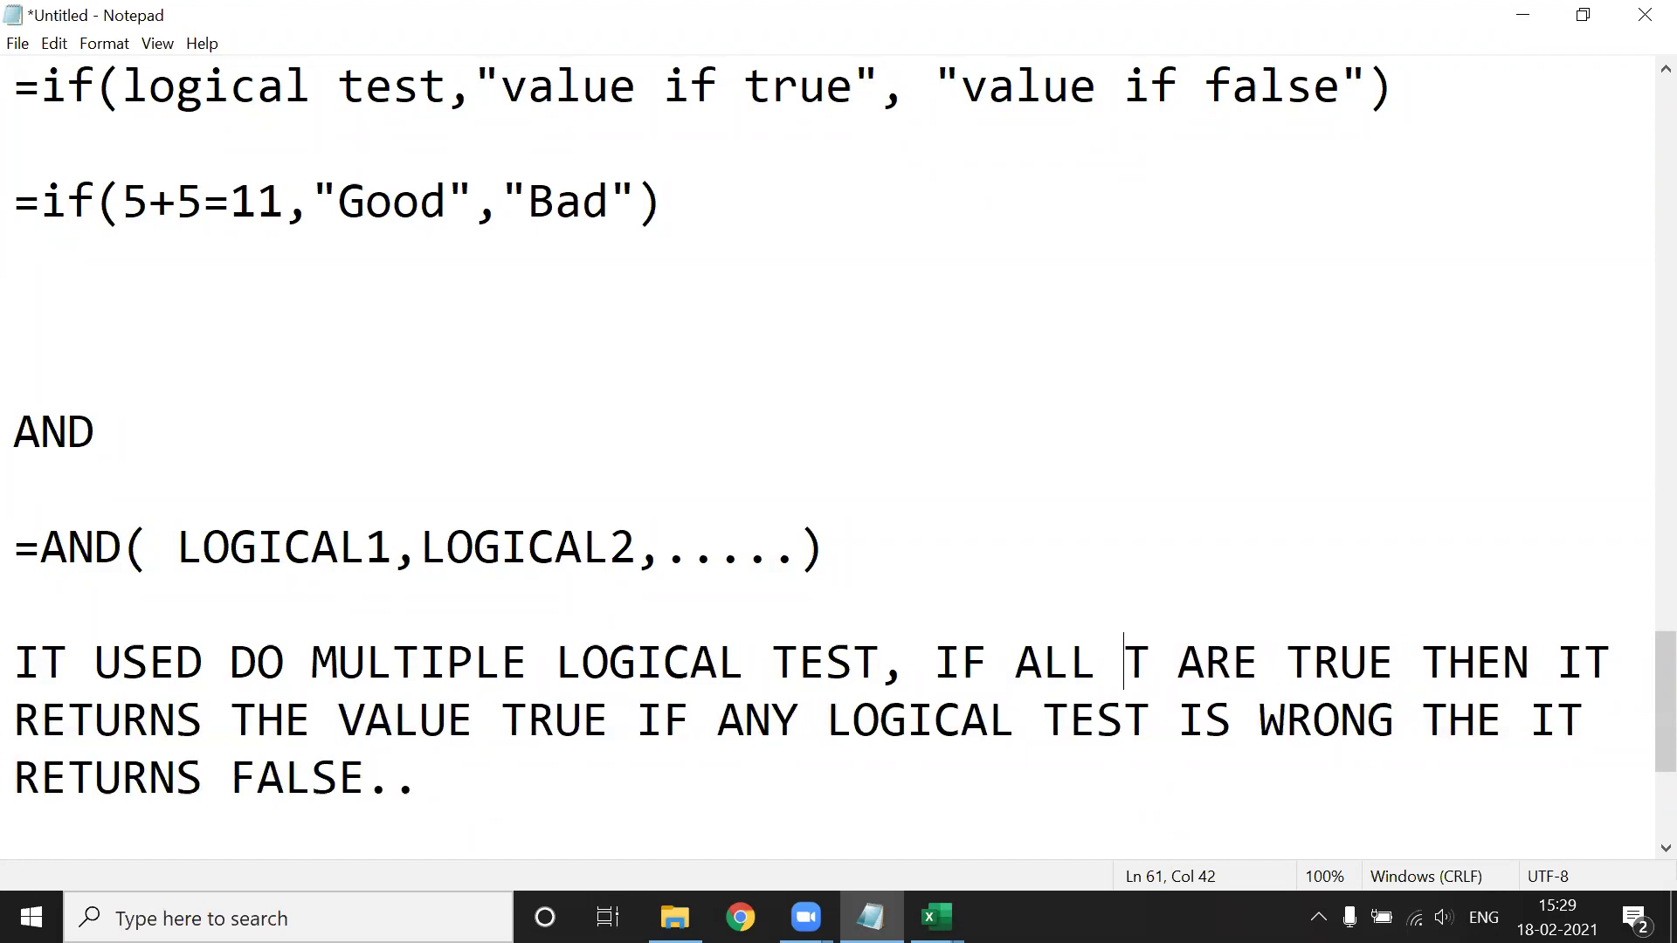
pyautogui.write('LOGI')
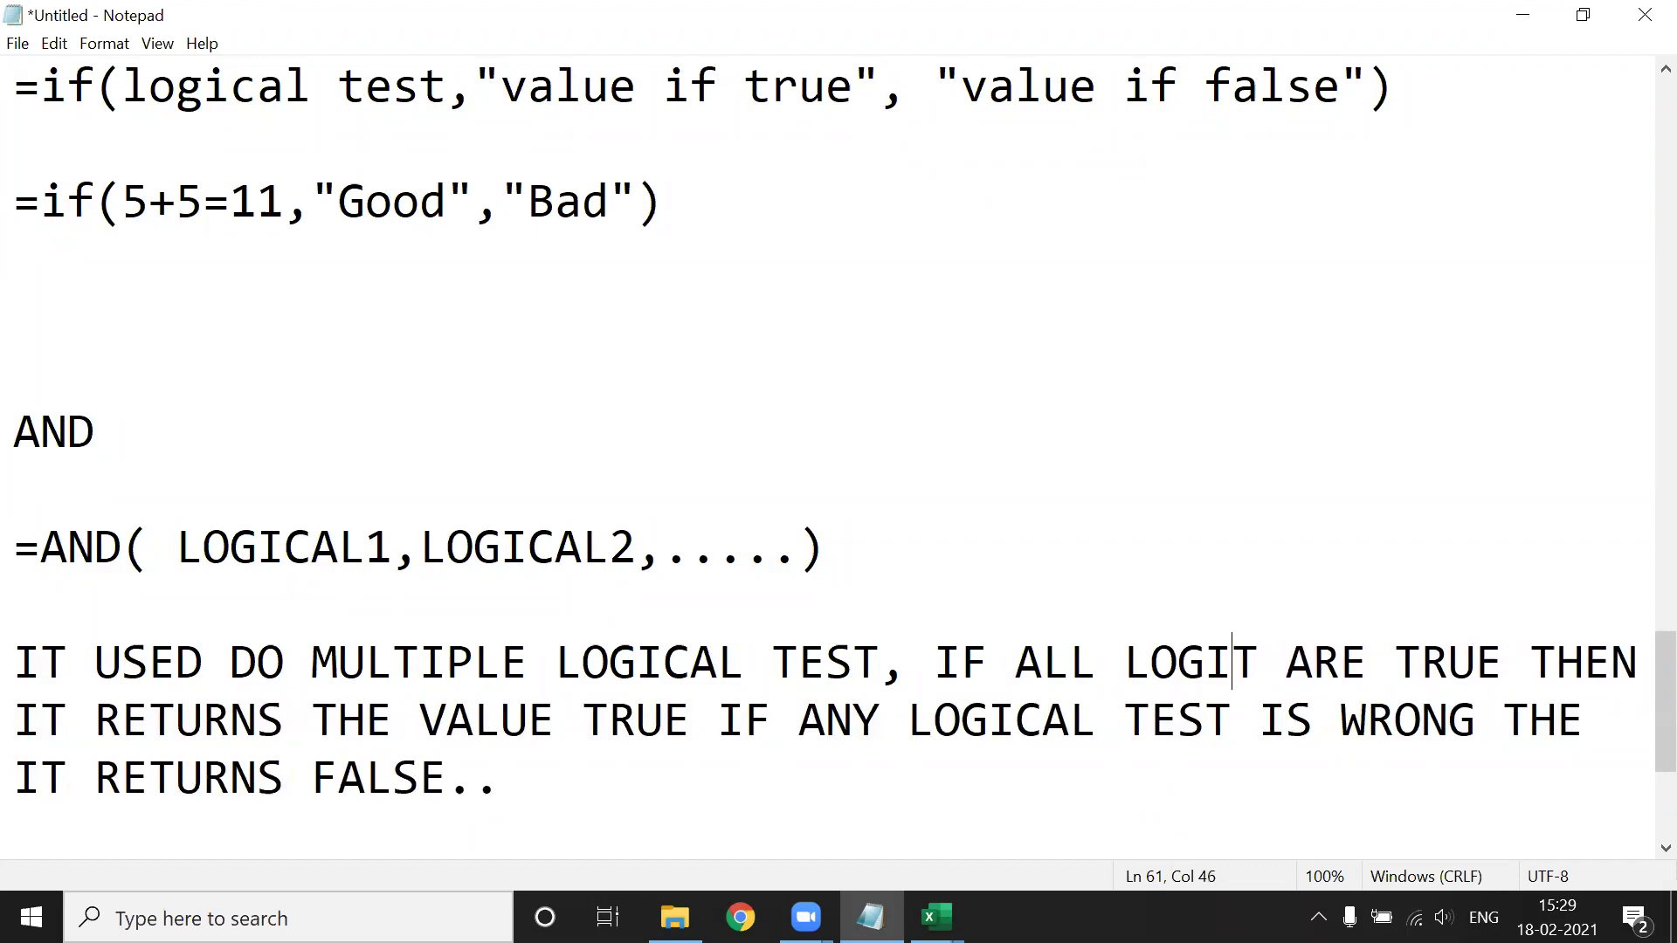
pyautogui.write('CAL TEST')
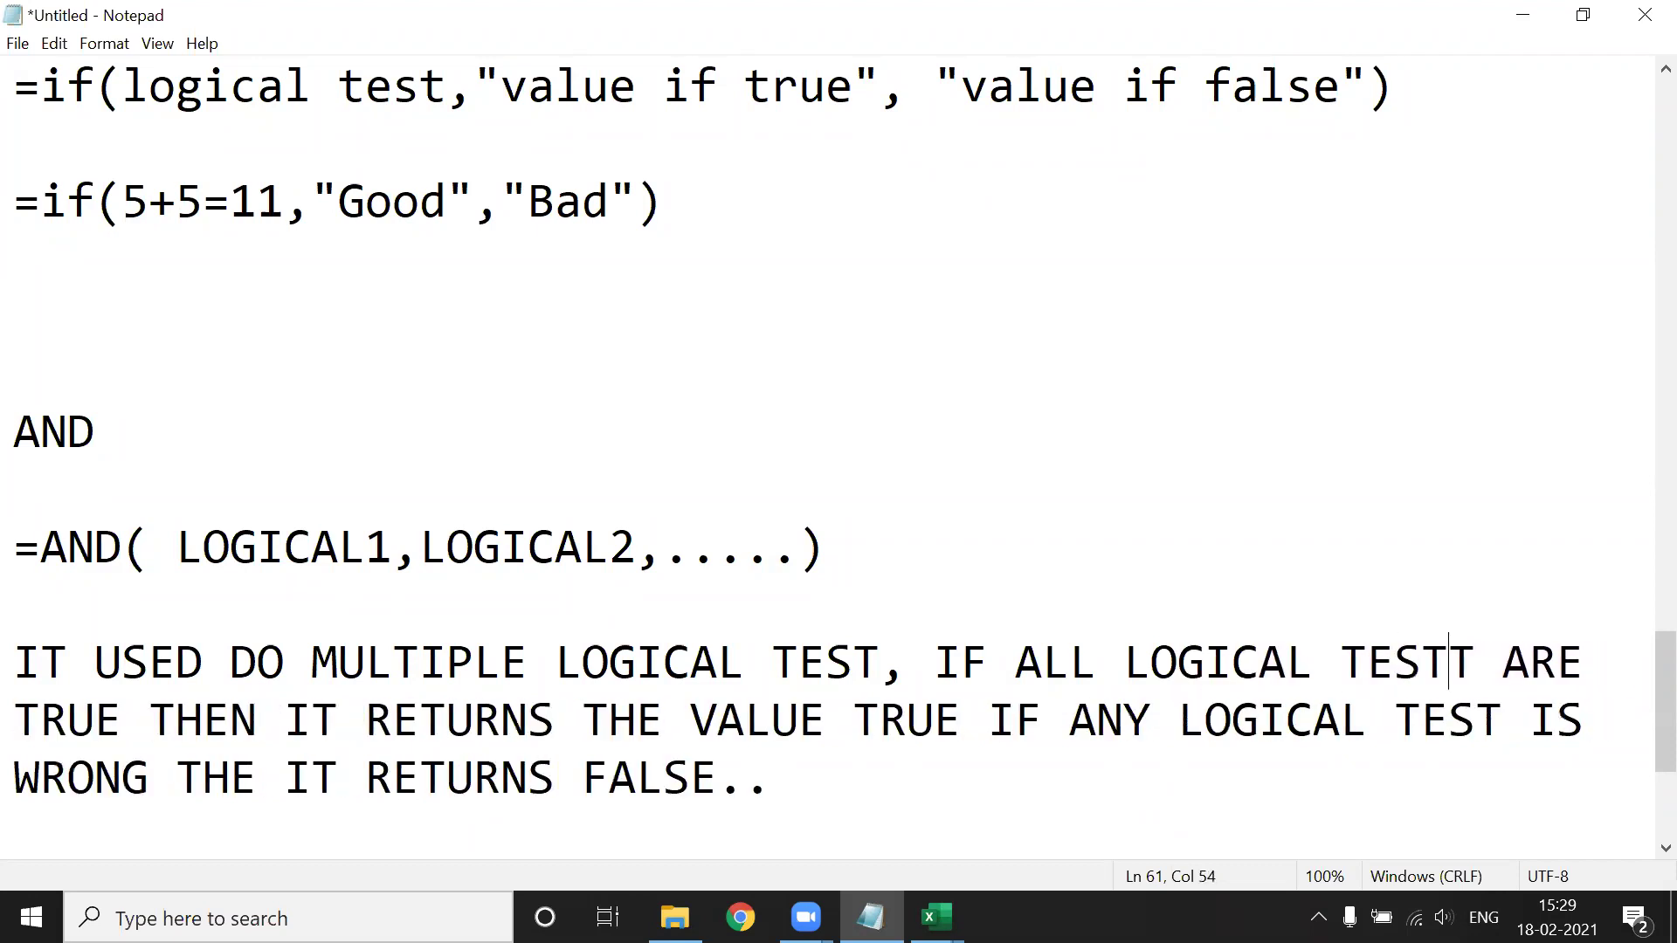
pyautogui.press('BackSpace')
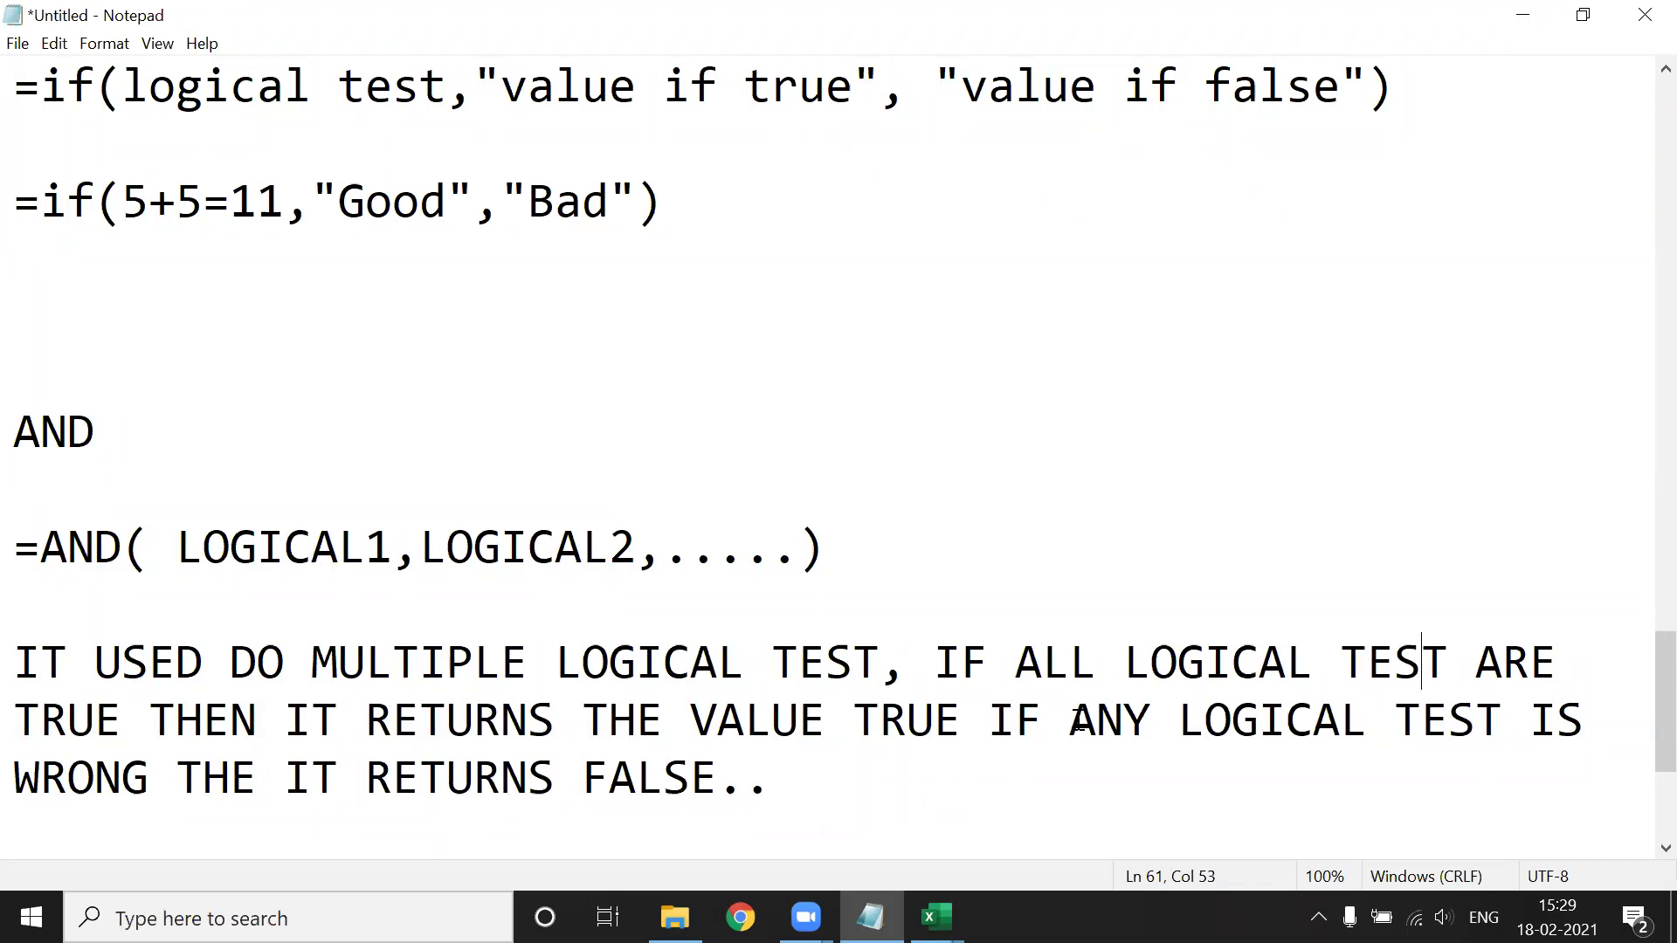
# Add and then cut a trial =AND(5+5 line, and minimize Notepad.
pyautogui.click(819, 791)
pyautogui.scroll(-1, 524, 620)
pyautogui.press('Return')
pyautogui.press('Return')
pyautogui.press('Return')
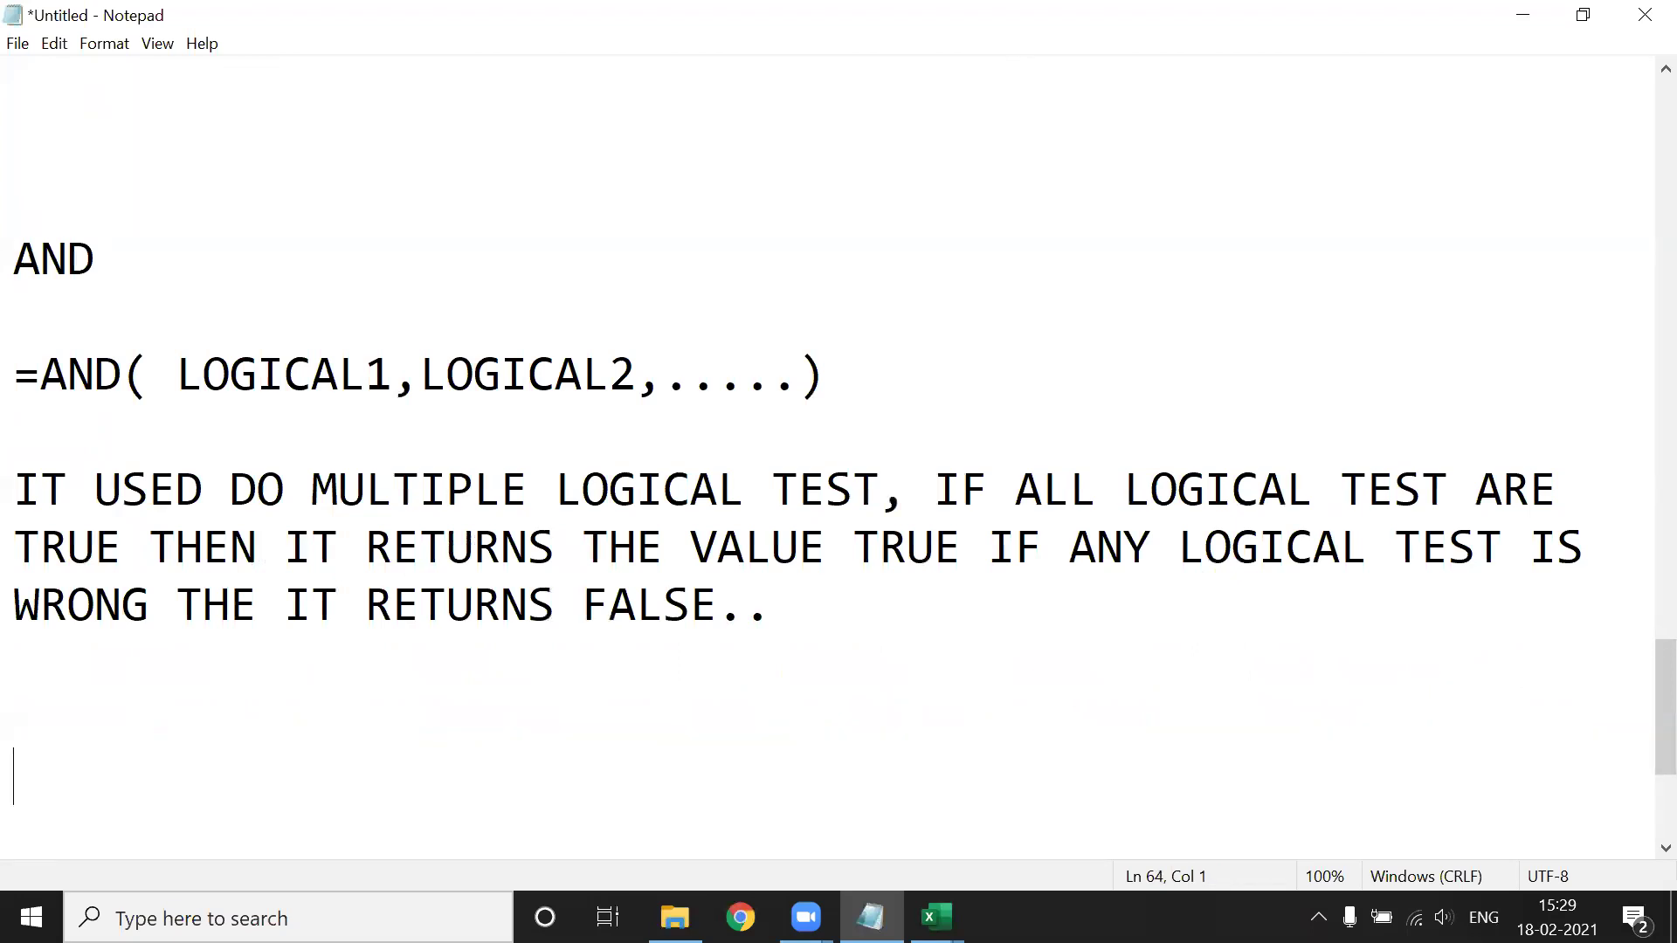
pyautogui.write('=AND(5+5')
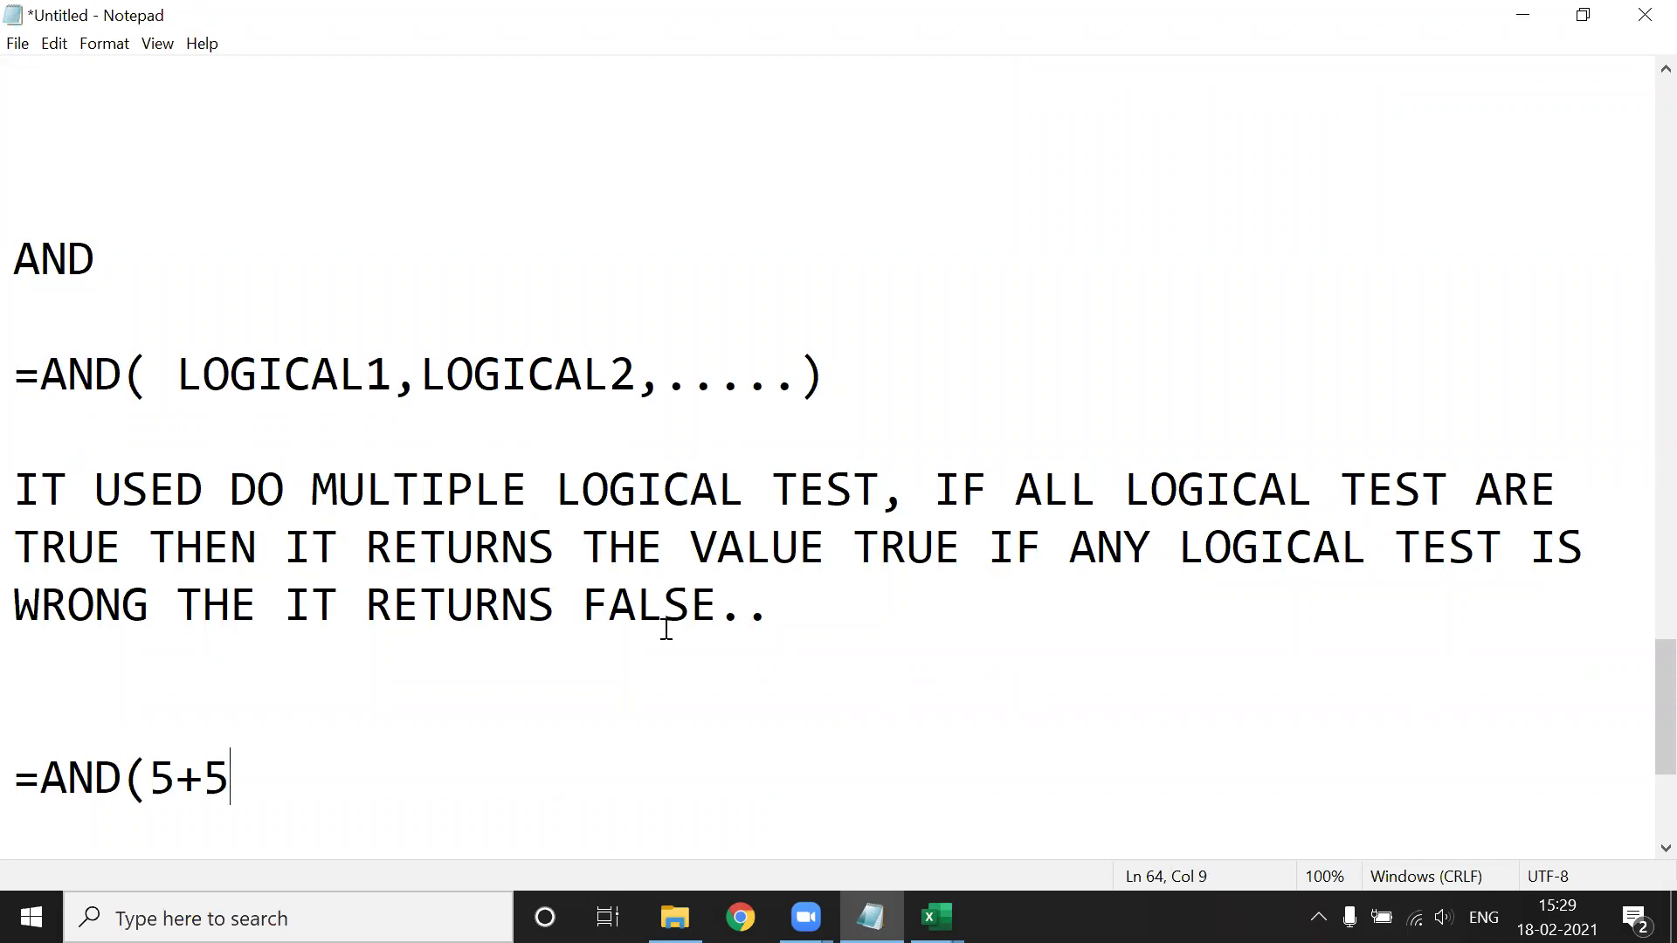
pyautogui.press('Return')
pyautogui.press('Return')
pyautogui.press('Return')
pyautogui.click(15, 480)
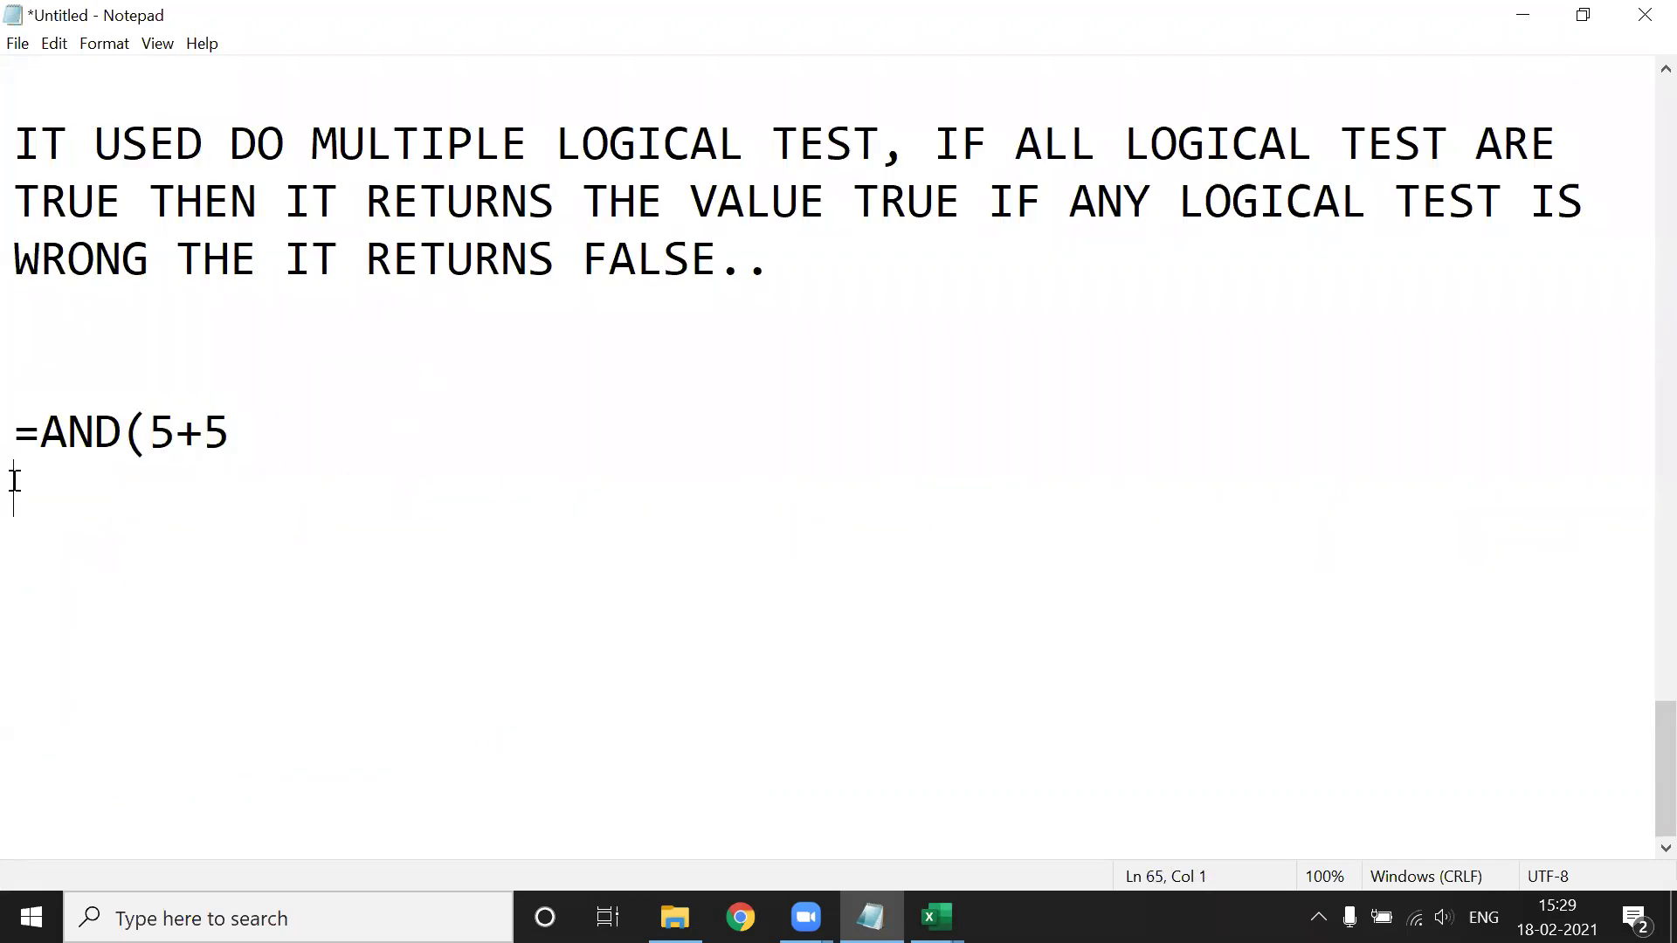
pyautogui.moveTo(247, 431); pyautogui.dragTo(14, 439)
pyautogui.click(15, 439)
pyautogui.hotkey('ctrl', 'x')
pyautogui.click(1523, 15)
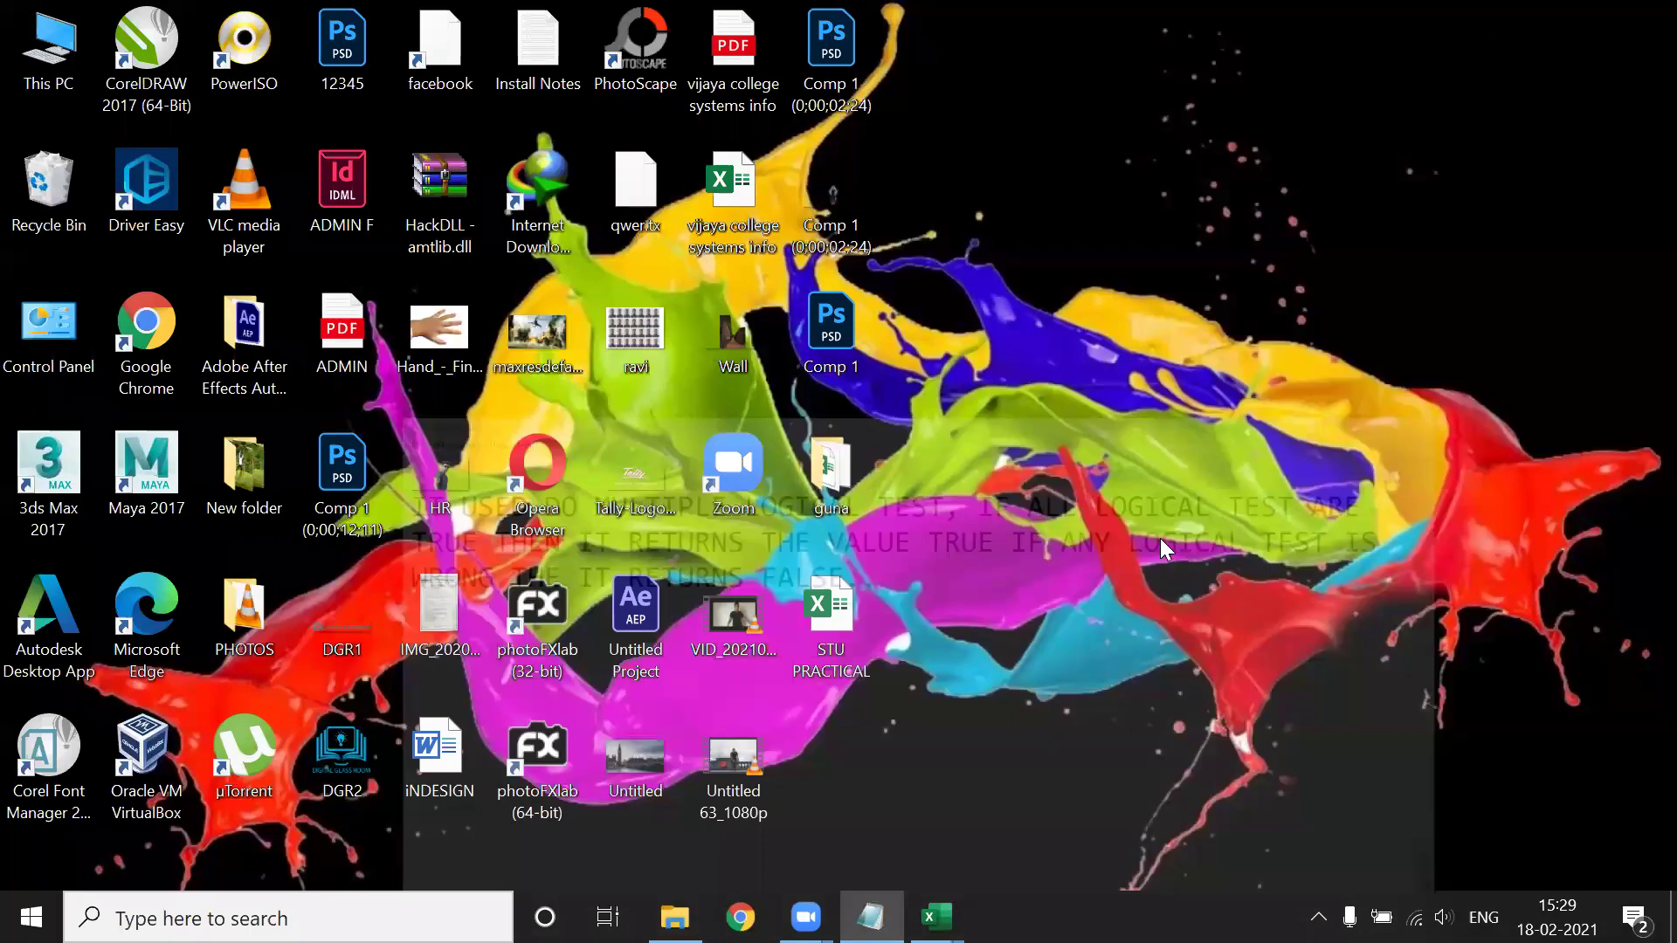
pyautogui.moveTo(934, 917)
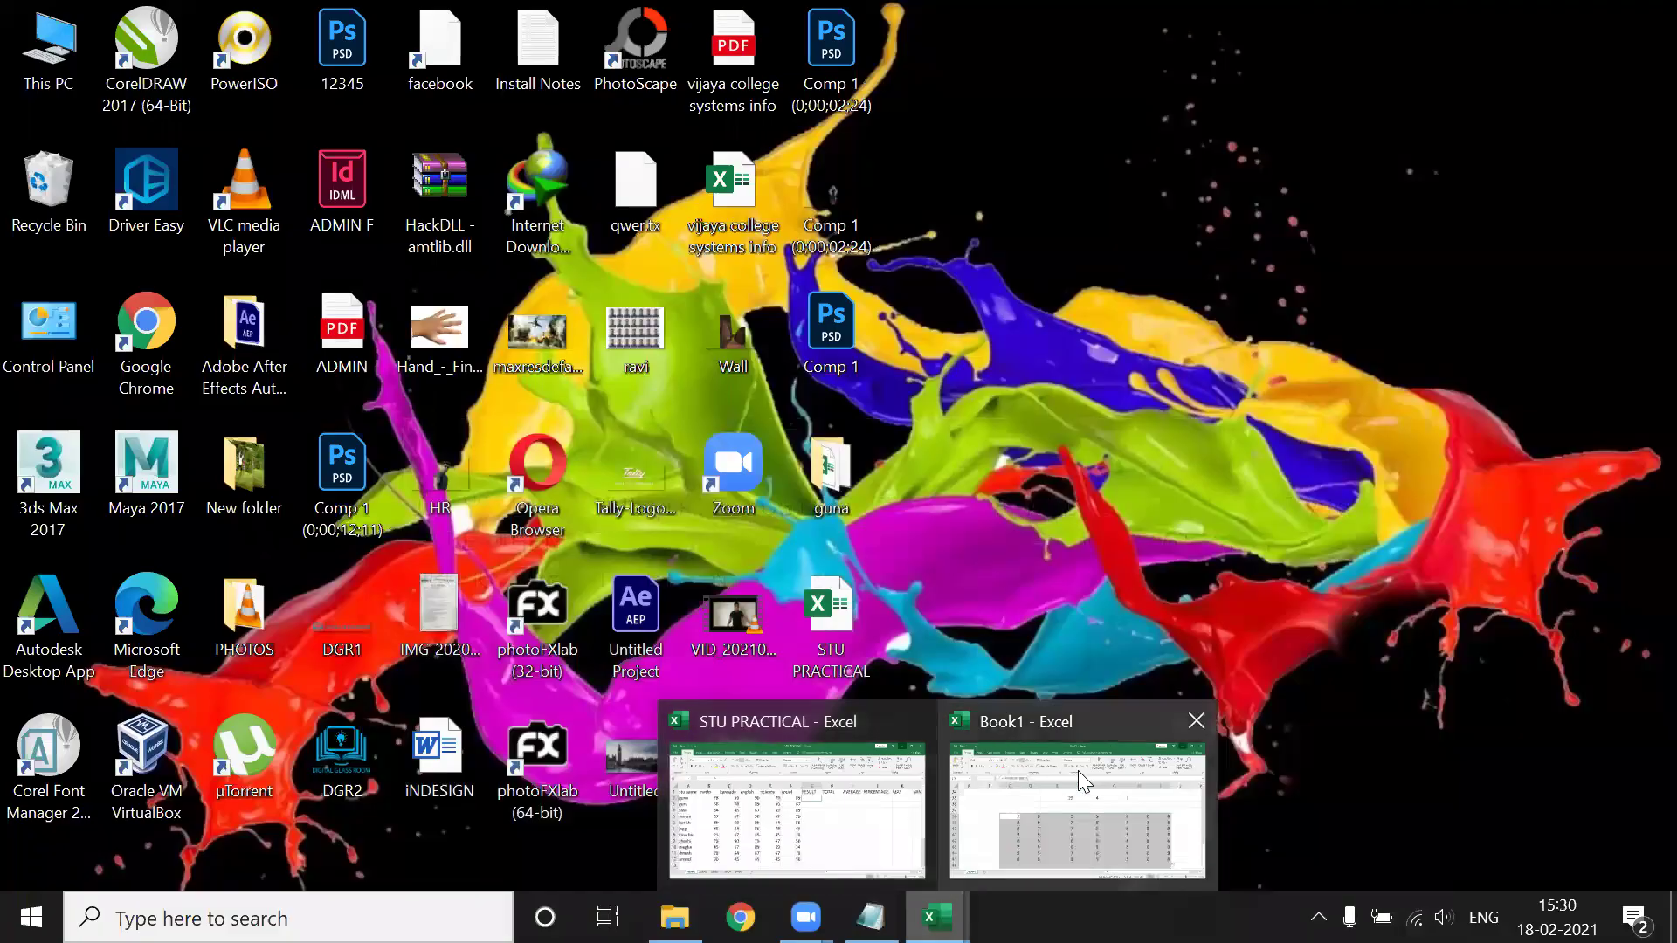
# Switch to the STU PRACTICAL workbook from the Excel taskbar thumbnails.
pyautogui.click(1078, 770)
pyautogui.scroll(-6, 507, 716)
pyautogui.scroll(3, 486, 636)
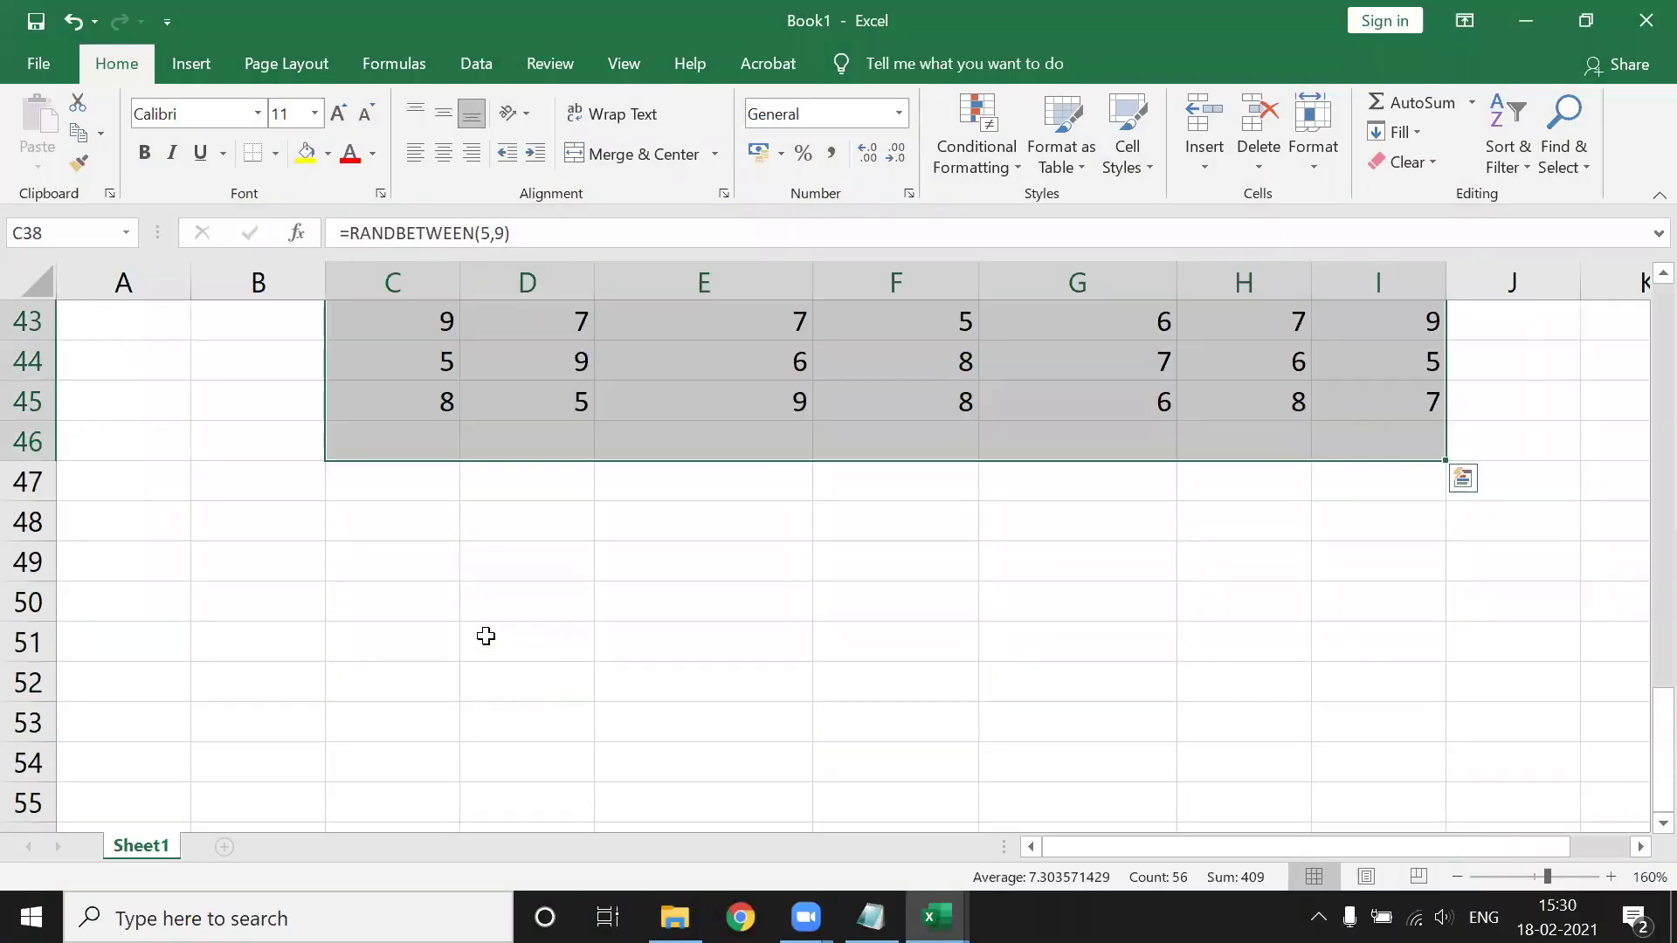
pyautogui.click(486, 636)
pyautogui.scroll(-3, 486, 636)
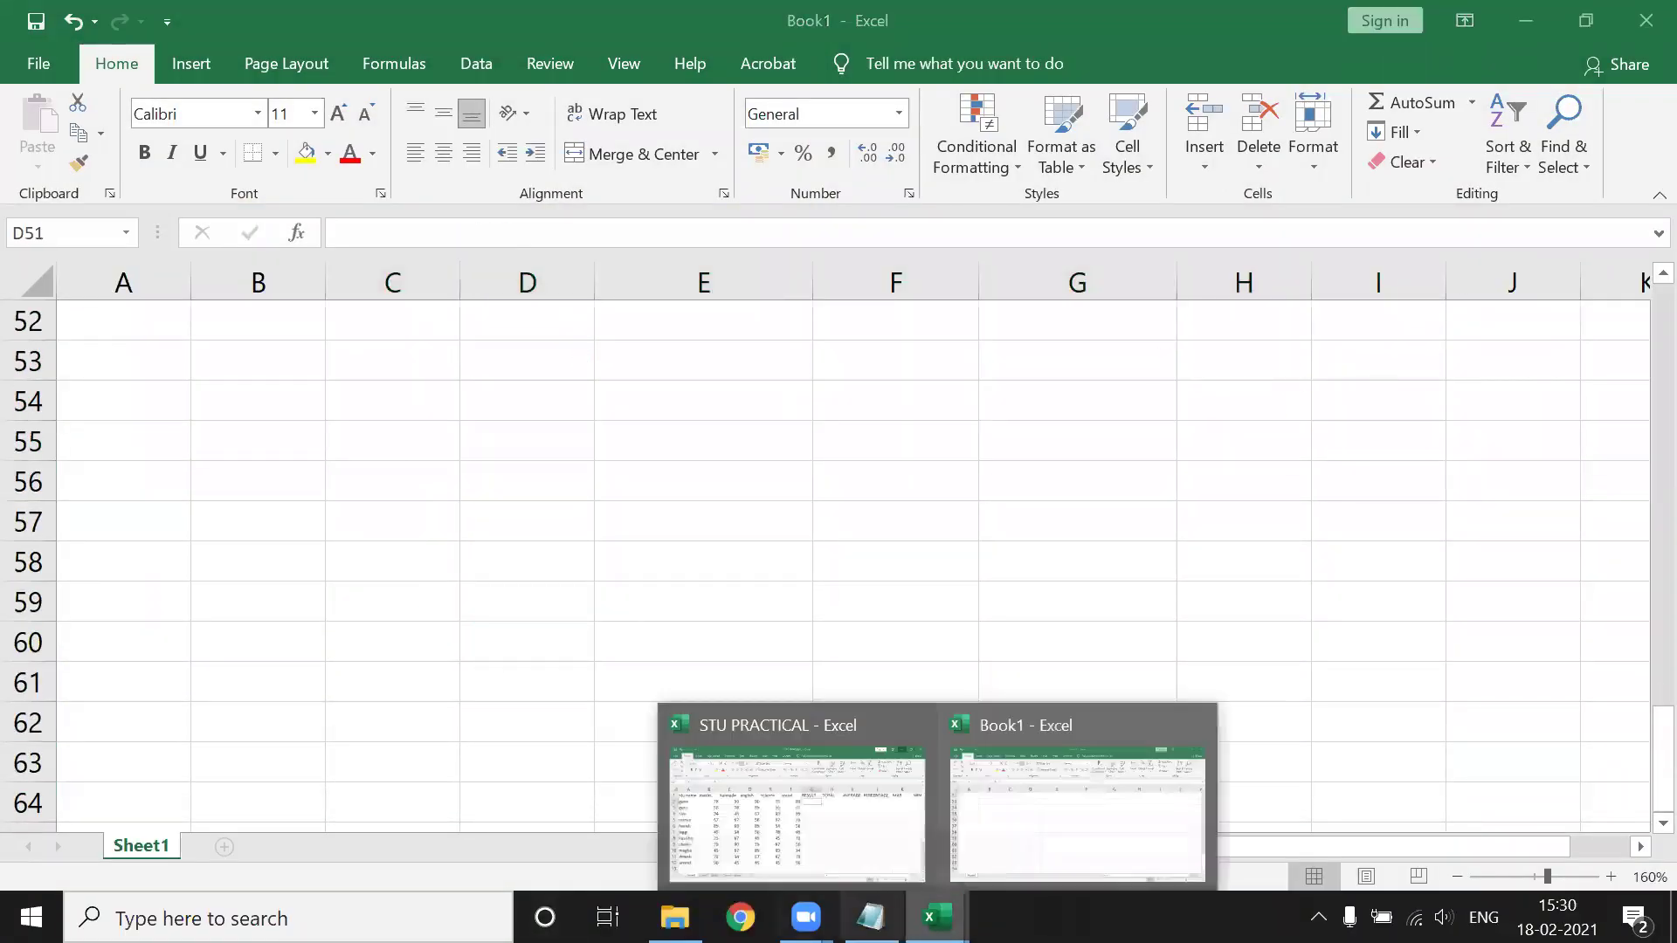
pyautogui.click(687, 795)
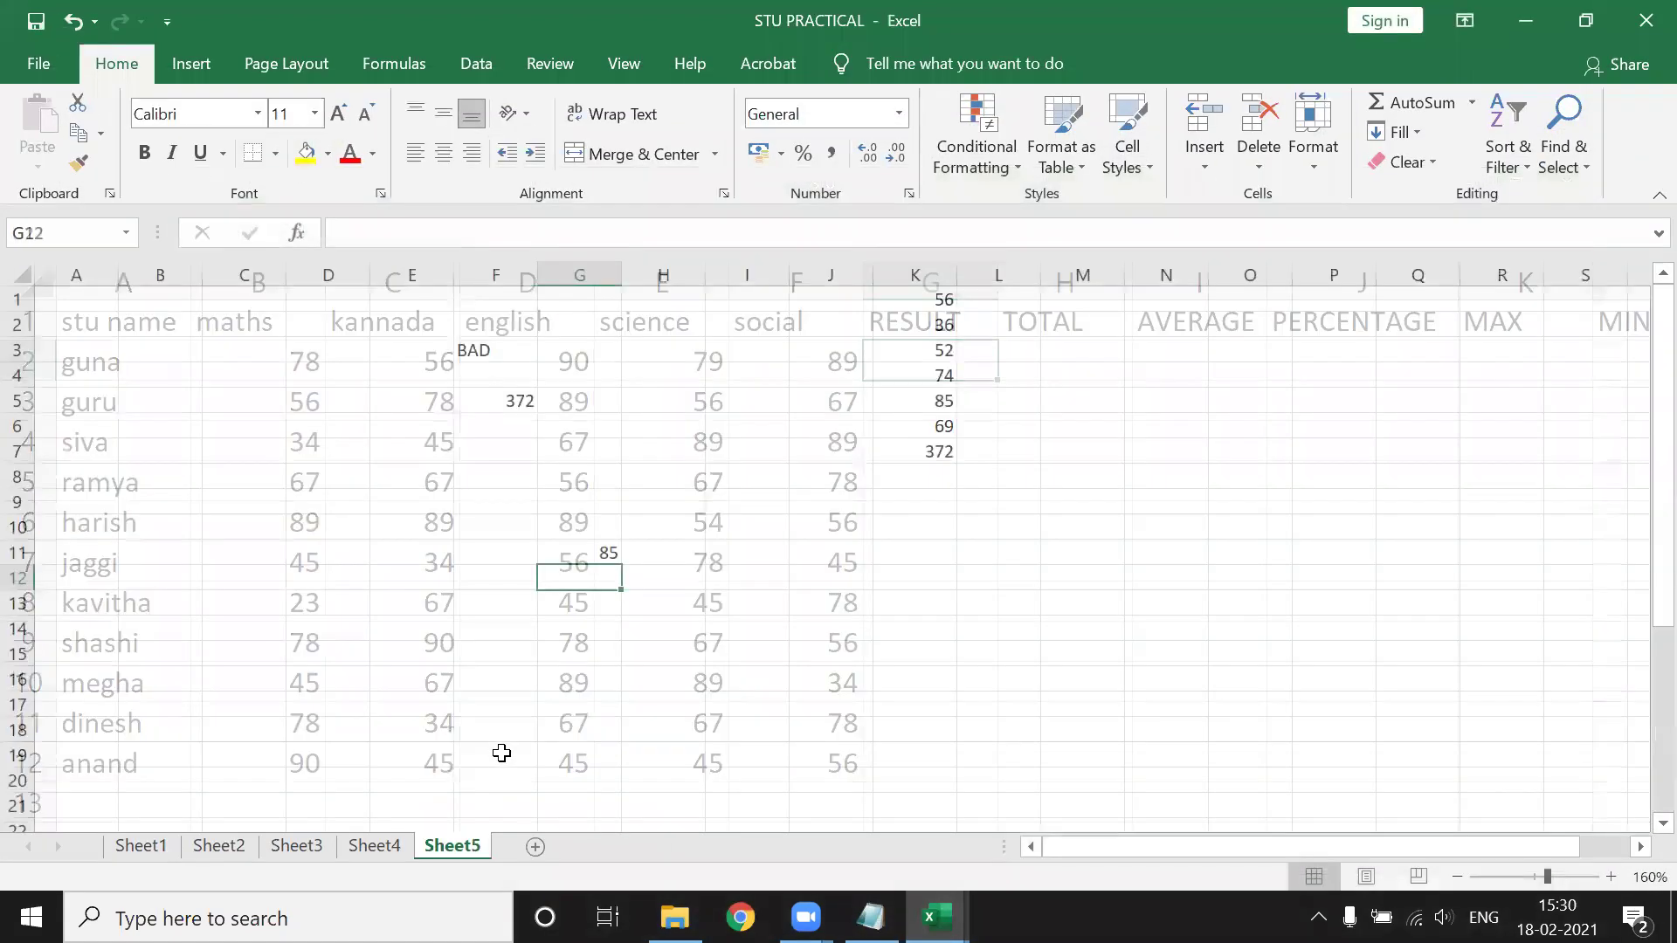
# Enter =AND(1+1=2,2+3=5,4+7=7,3+2=6) in G15, which shows FALSE.
pyautogui.click(548, 502)
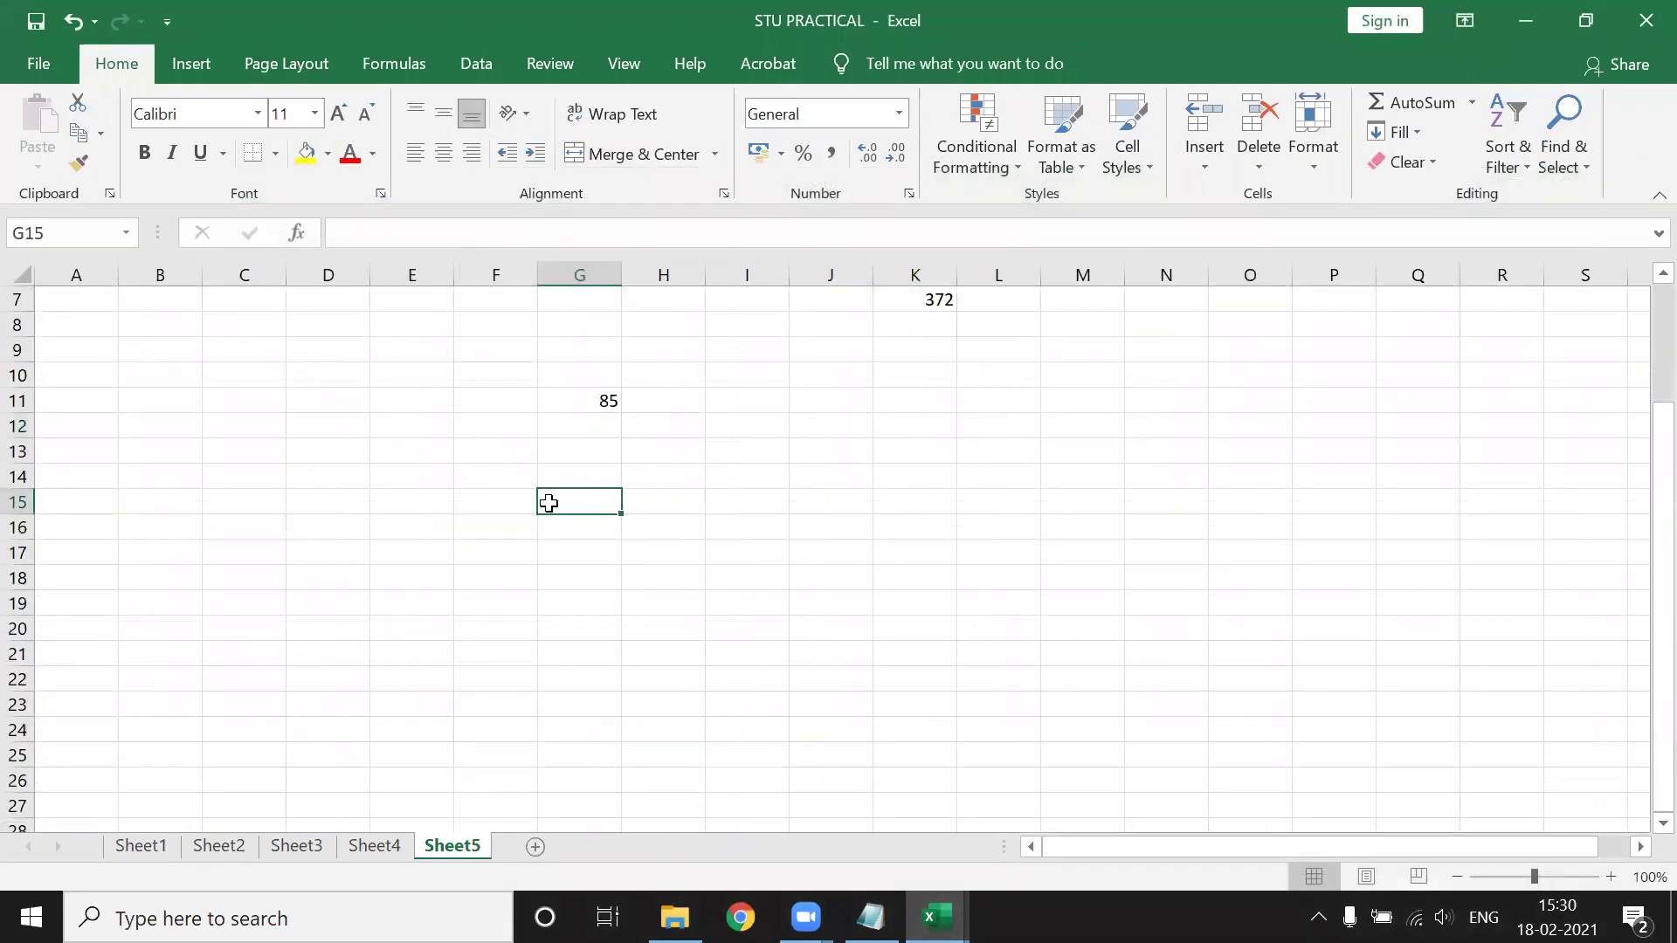
pyautogui.write('=AND')
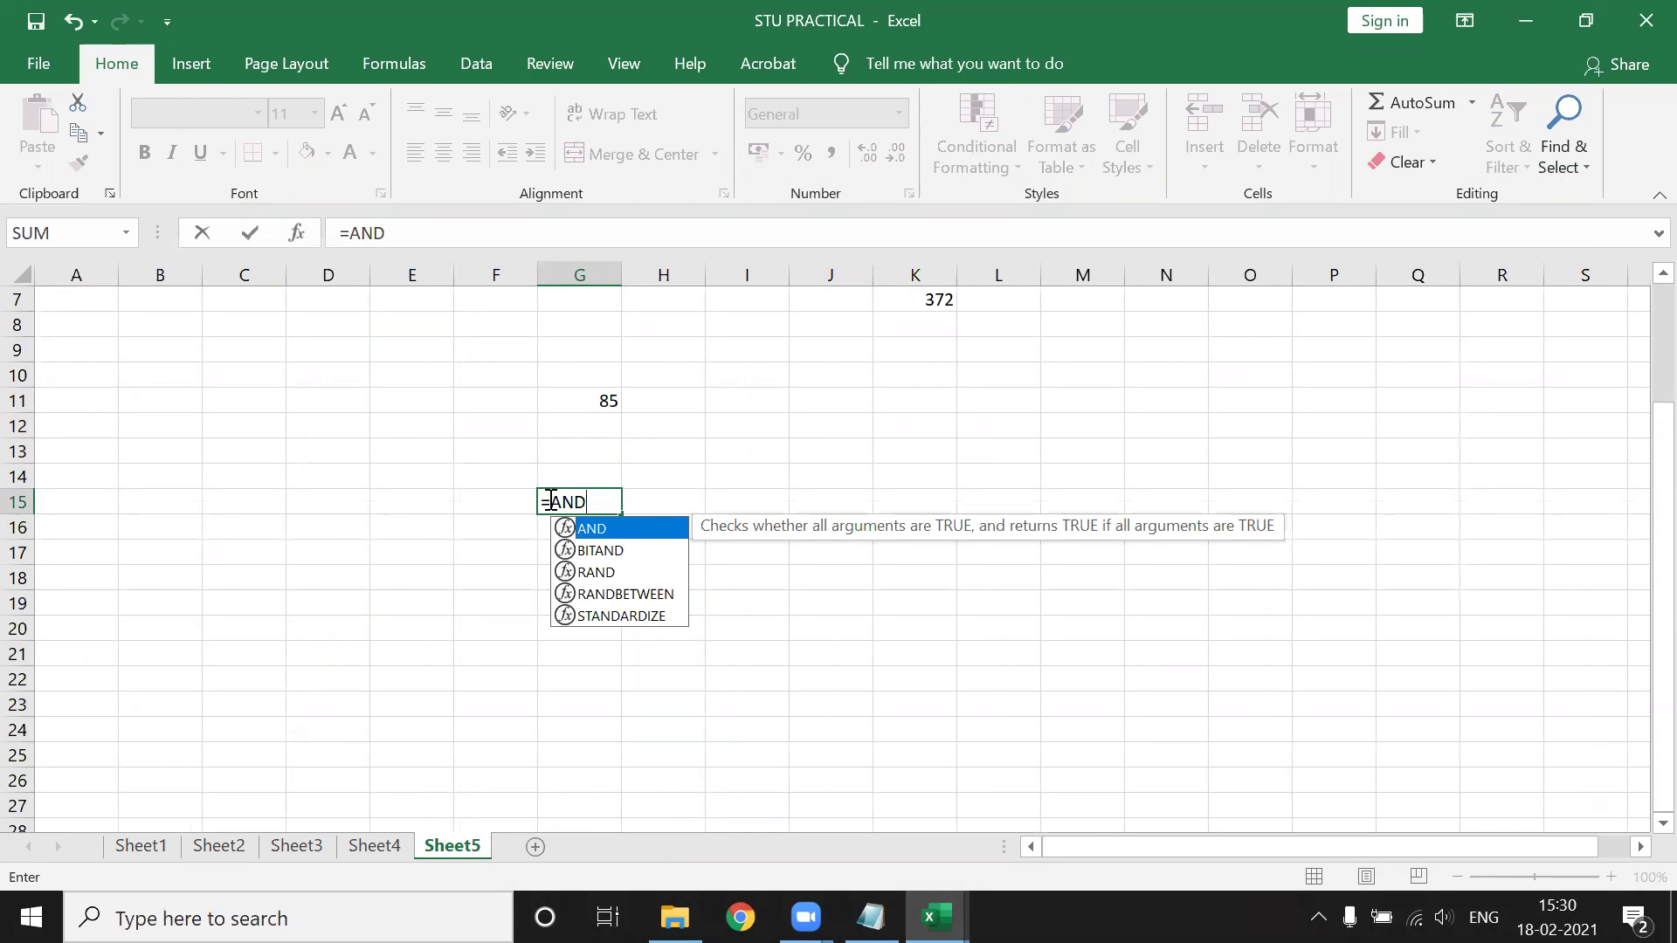
pyautogui.write('(')
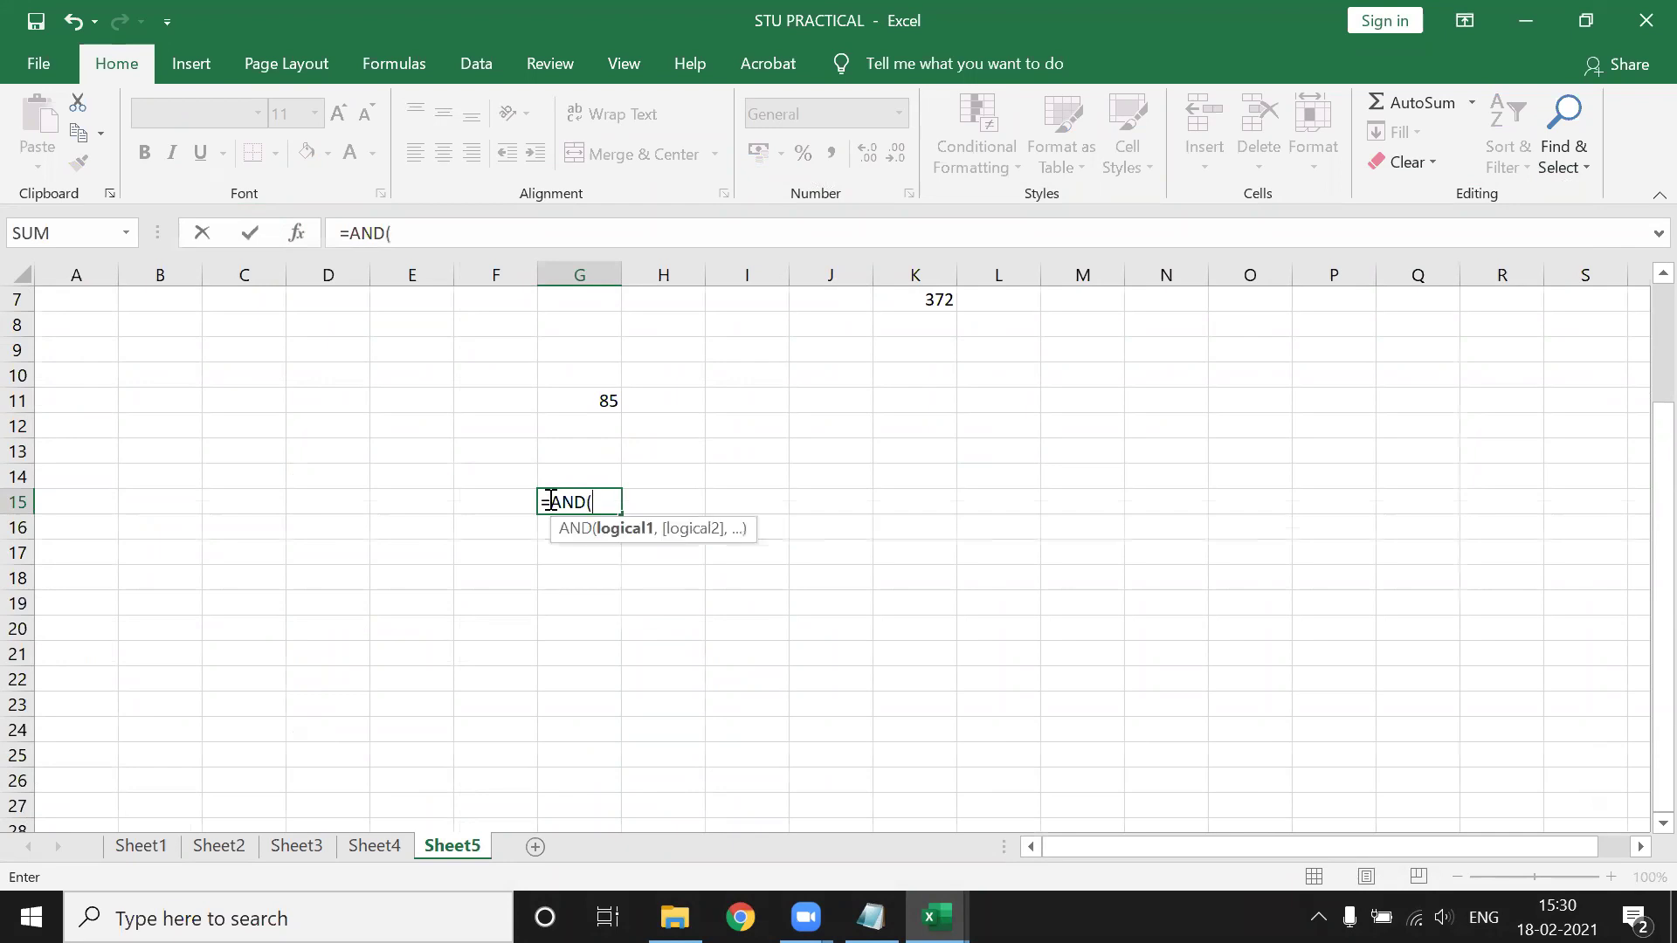
pyautogui.write('1+1=2,2+3=5,4+7=7,')
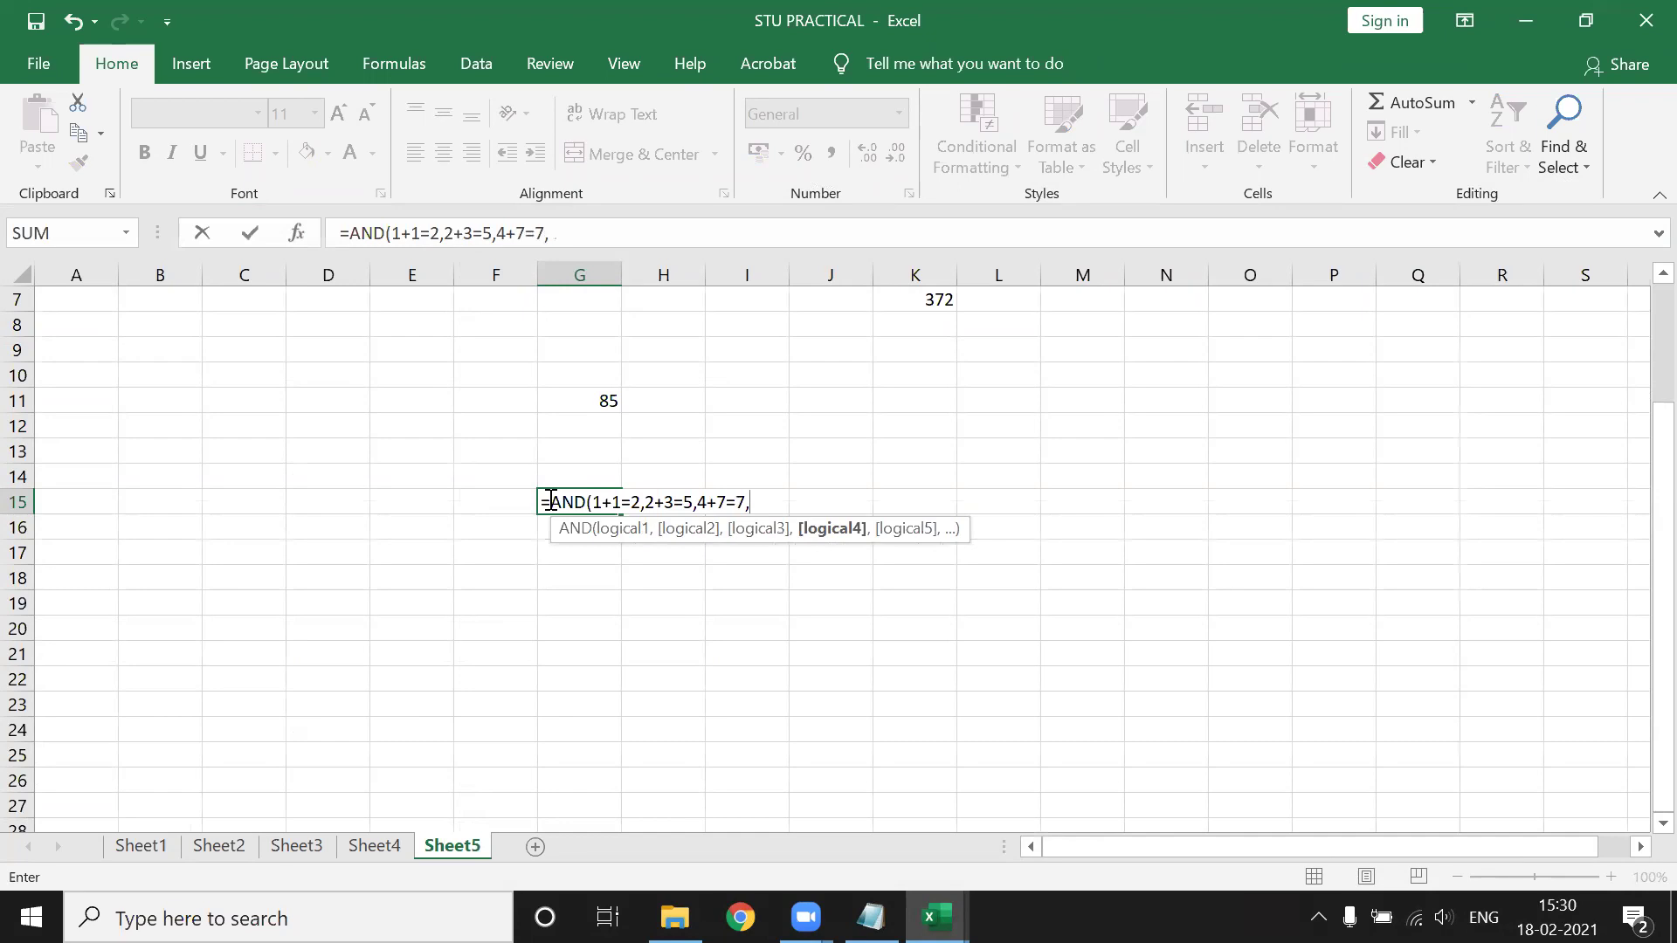
pyautogui.write('3+2')
pyautogui.write('=6')
pyautogui.write(')')
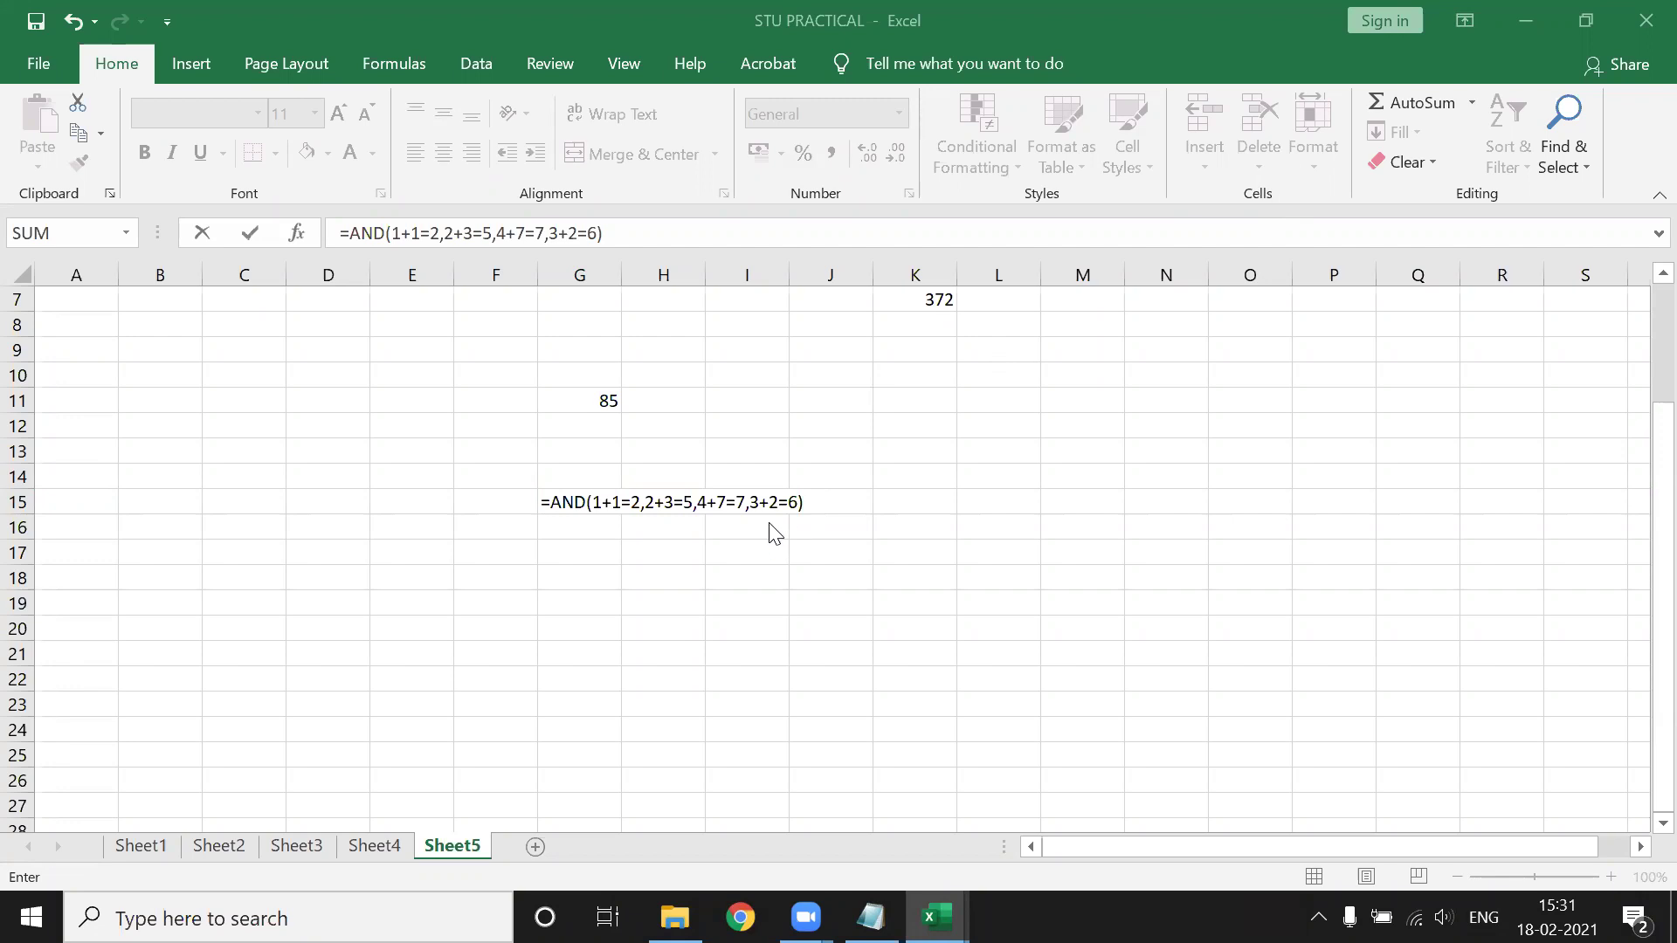
pyautogui.click(756, 499)
pyautogui.click(818, 506)
pyautogui.press('Return')
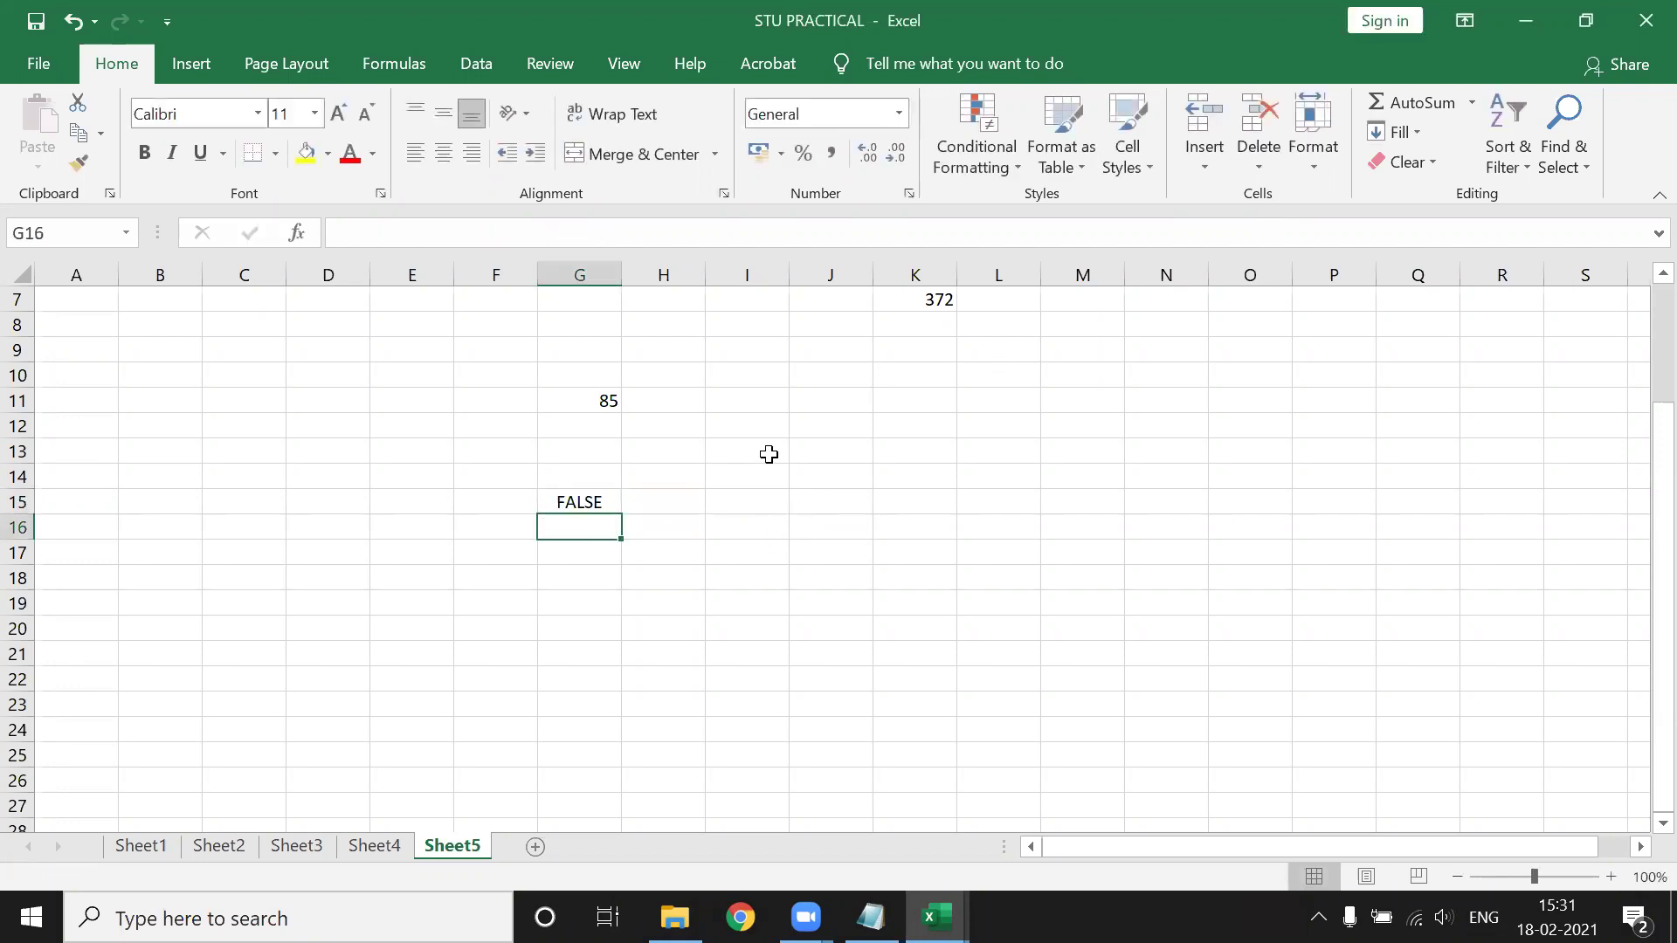
# Enter =AND(1+1=2,3+3=6,4+4=8,7+7=14) in G16, fixing the missing 1 in the first test.
pyautogui.write('=')
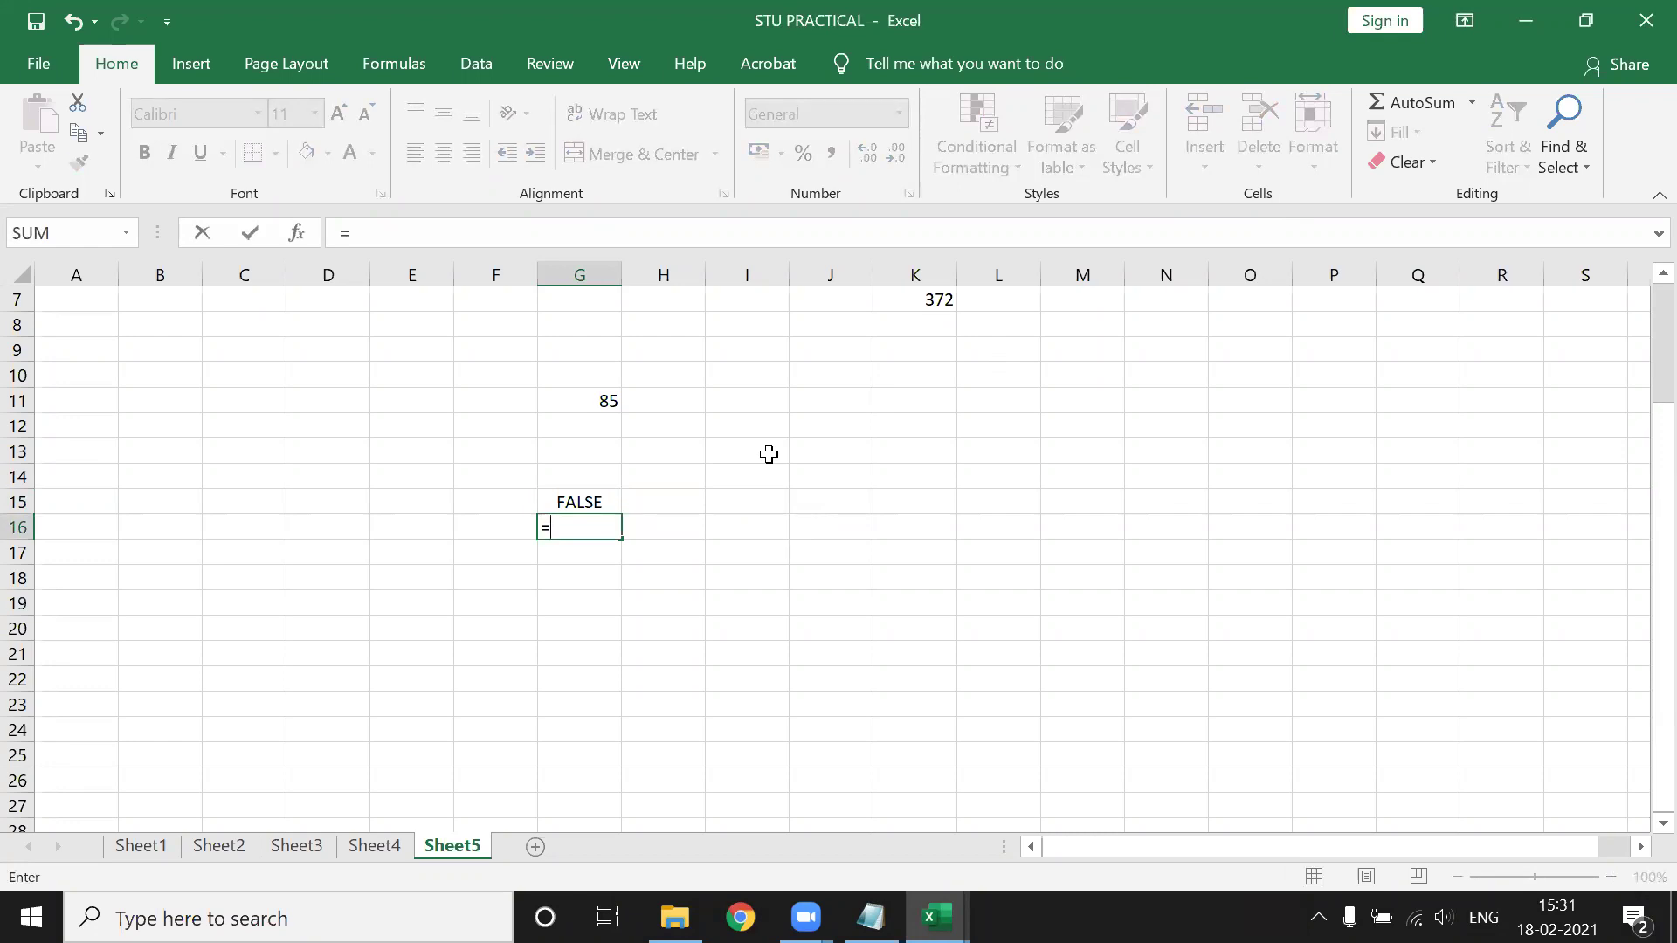
pyautogui.write('AND(')
pyautogui.write('1+=')
pyautogui.write('2,3+3=')
pyautogui.write('6')
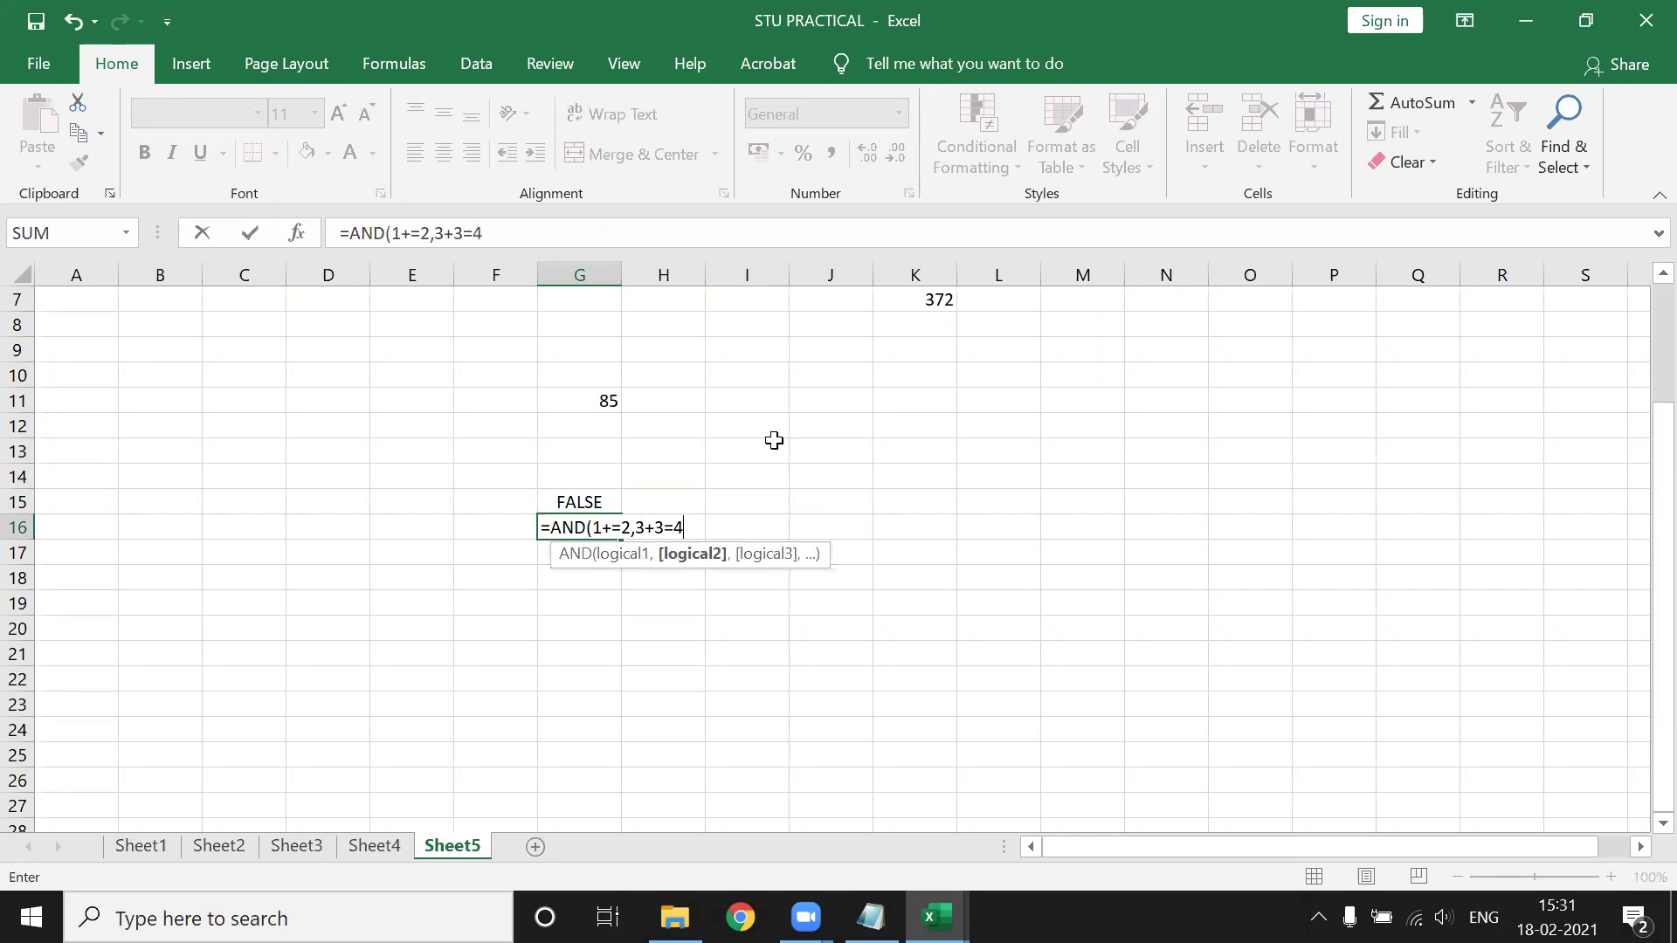
pyautogui.press('BackSpace')
pyautogui.write('6,4')
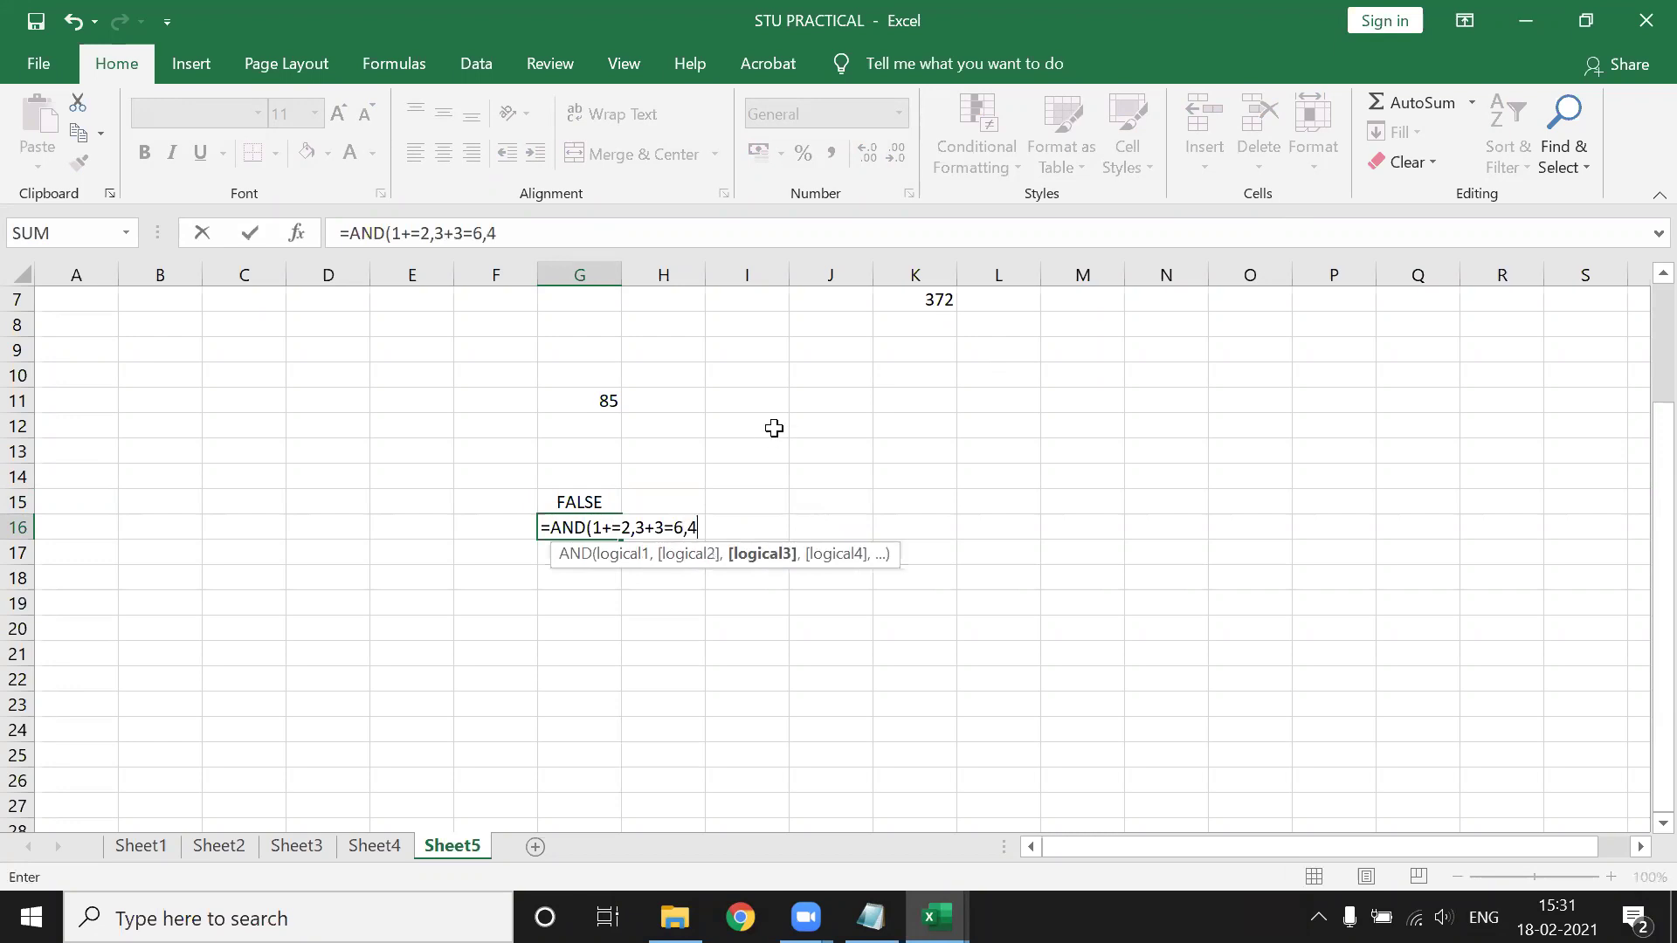
pyautogui.write('+4=')
pyautogui.write('8,7')
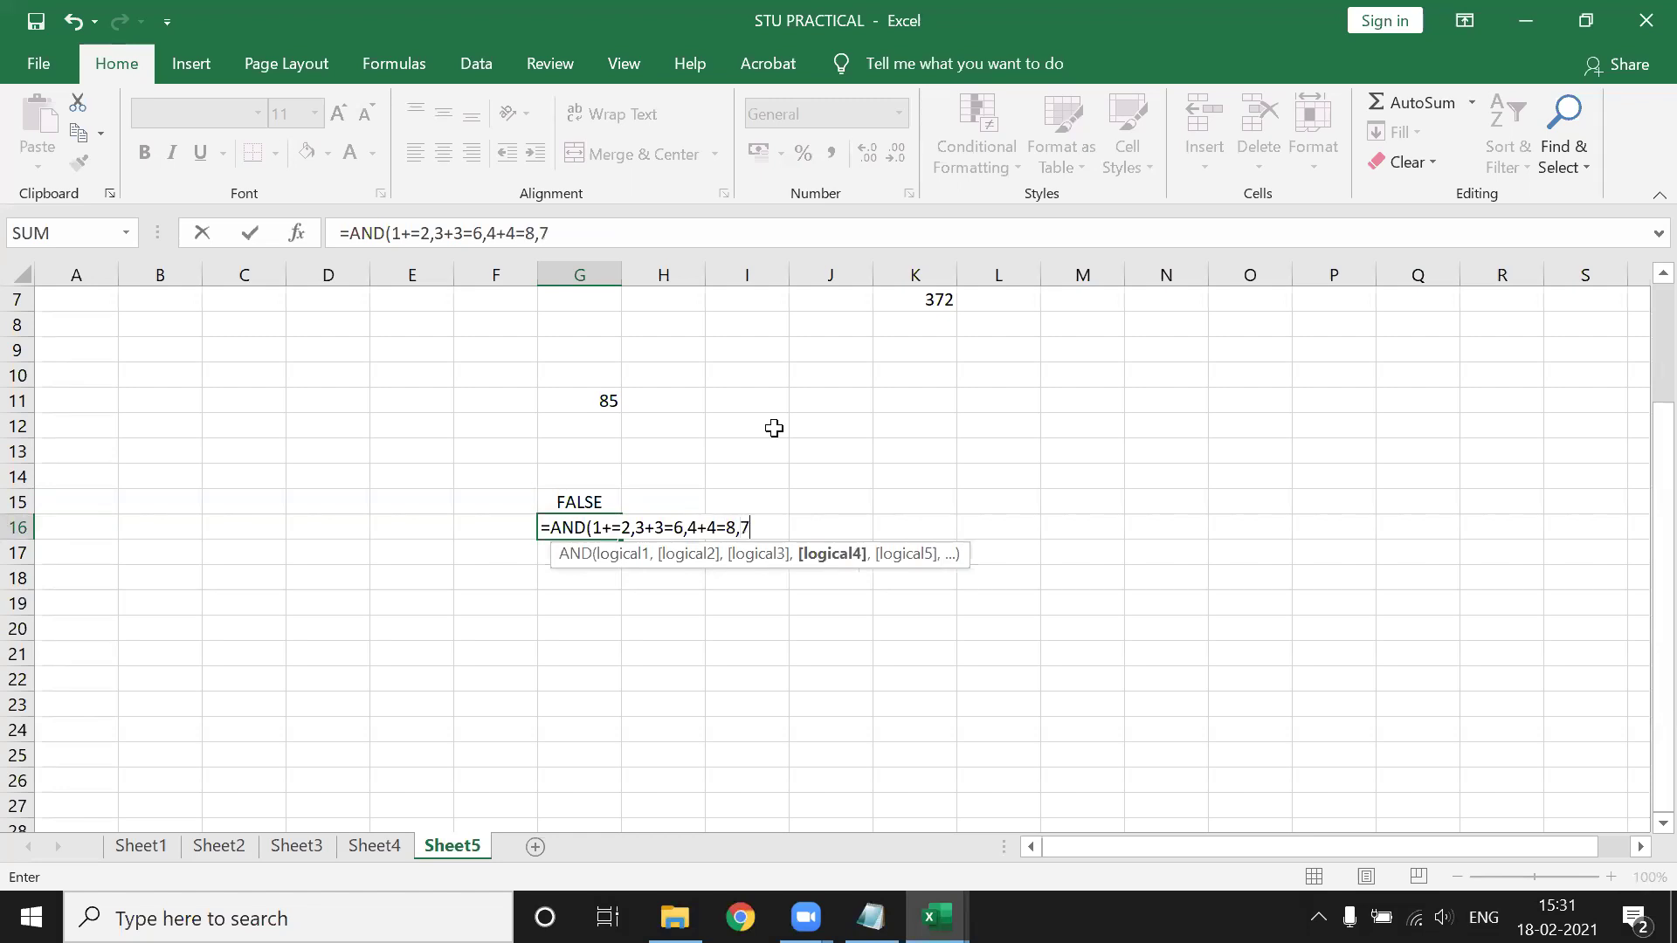
pyautogui.write('+7=')
pyautogui.write('14')
pyautogui.write(')')
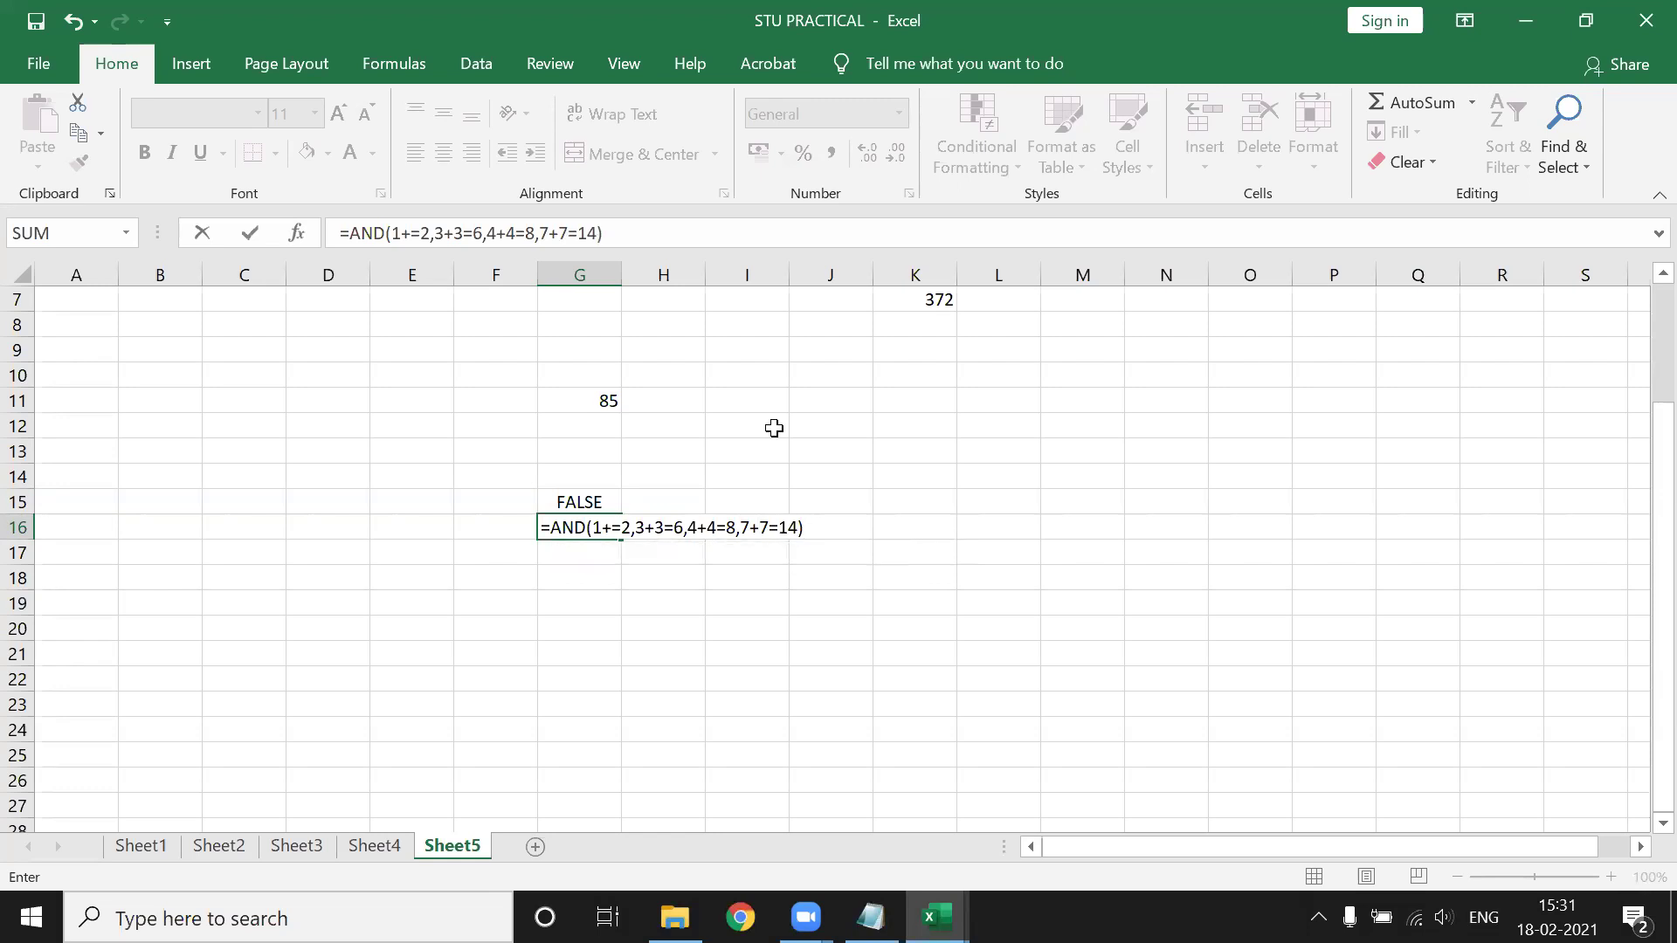
pyautogui.click(613, 528)
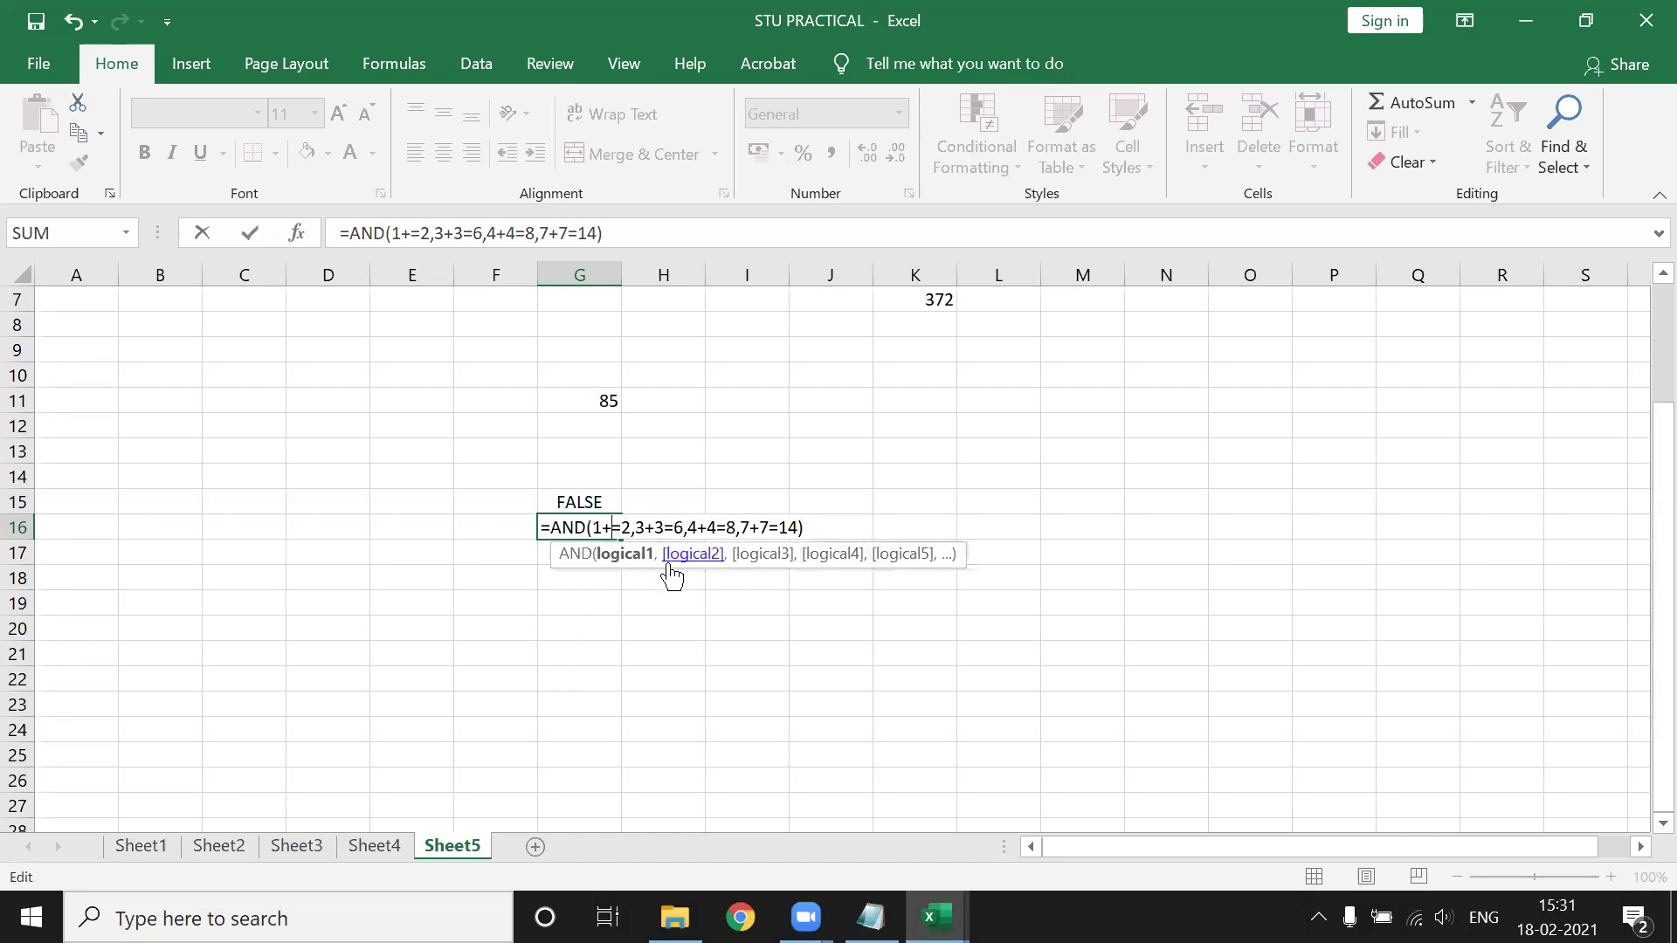
pyautogui.write('1')
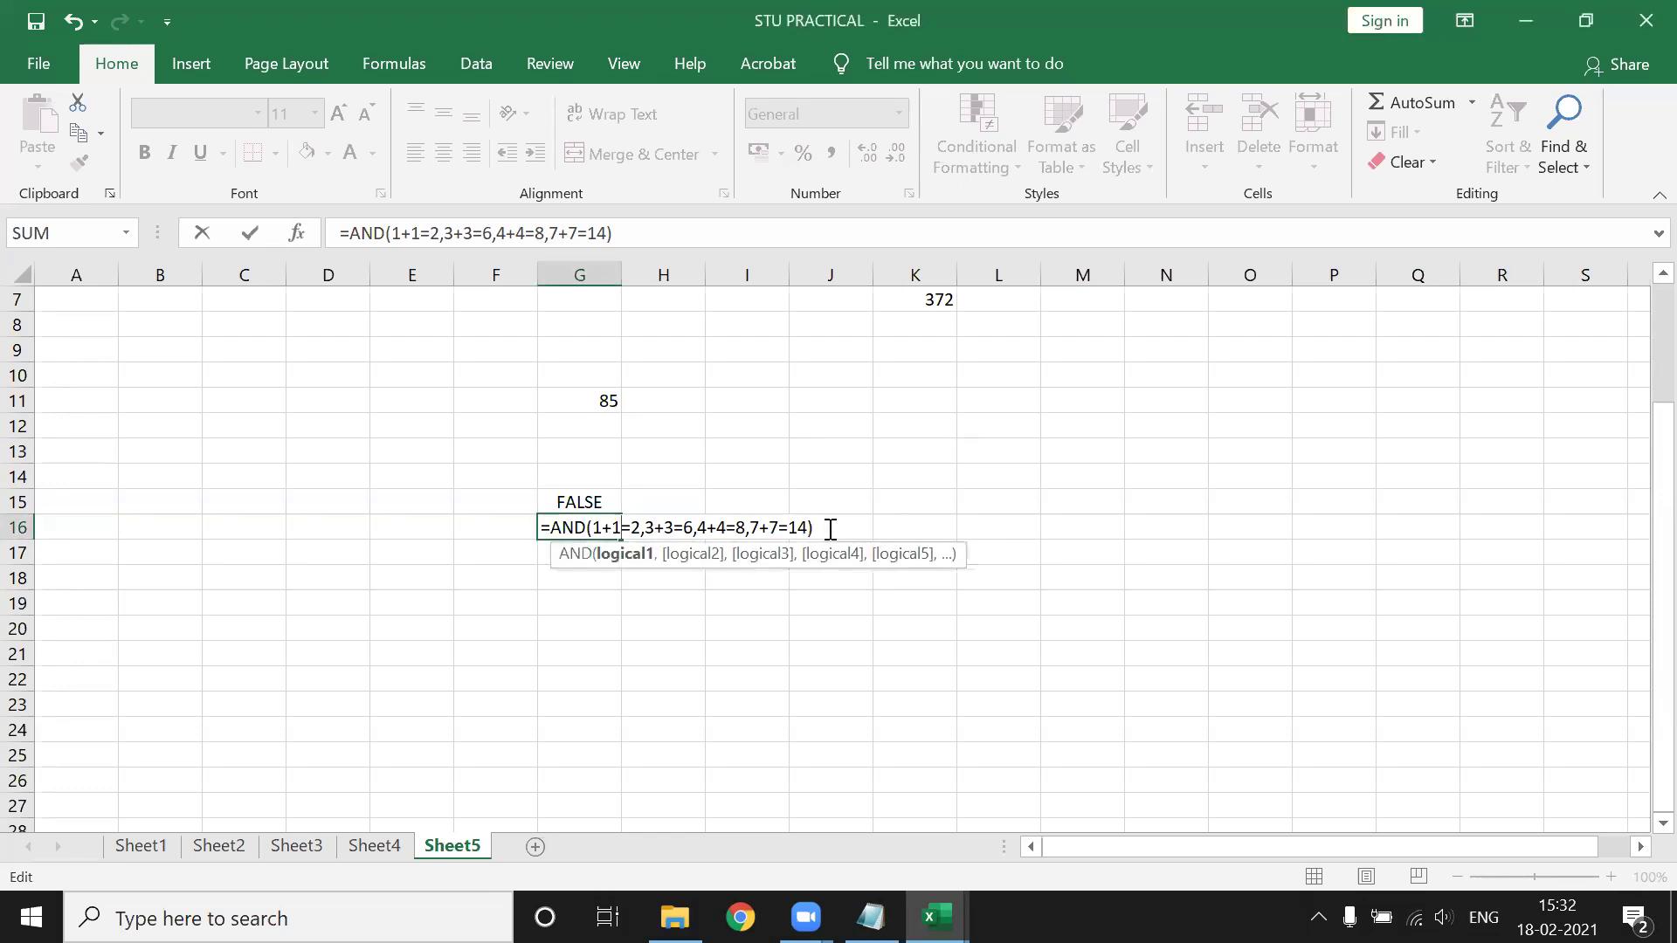
pyautogui.press('Return')
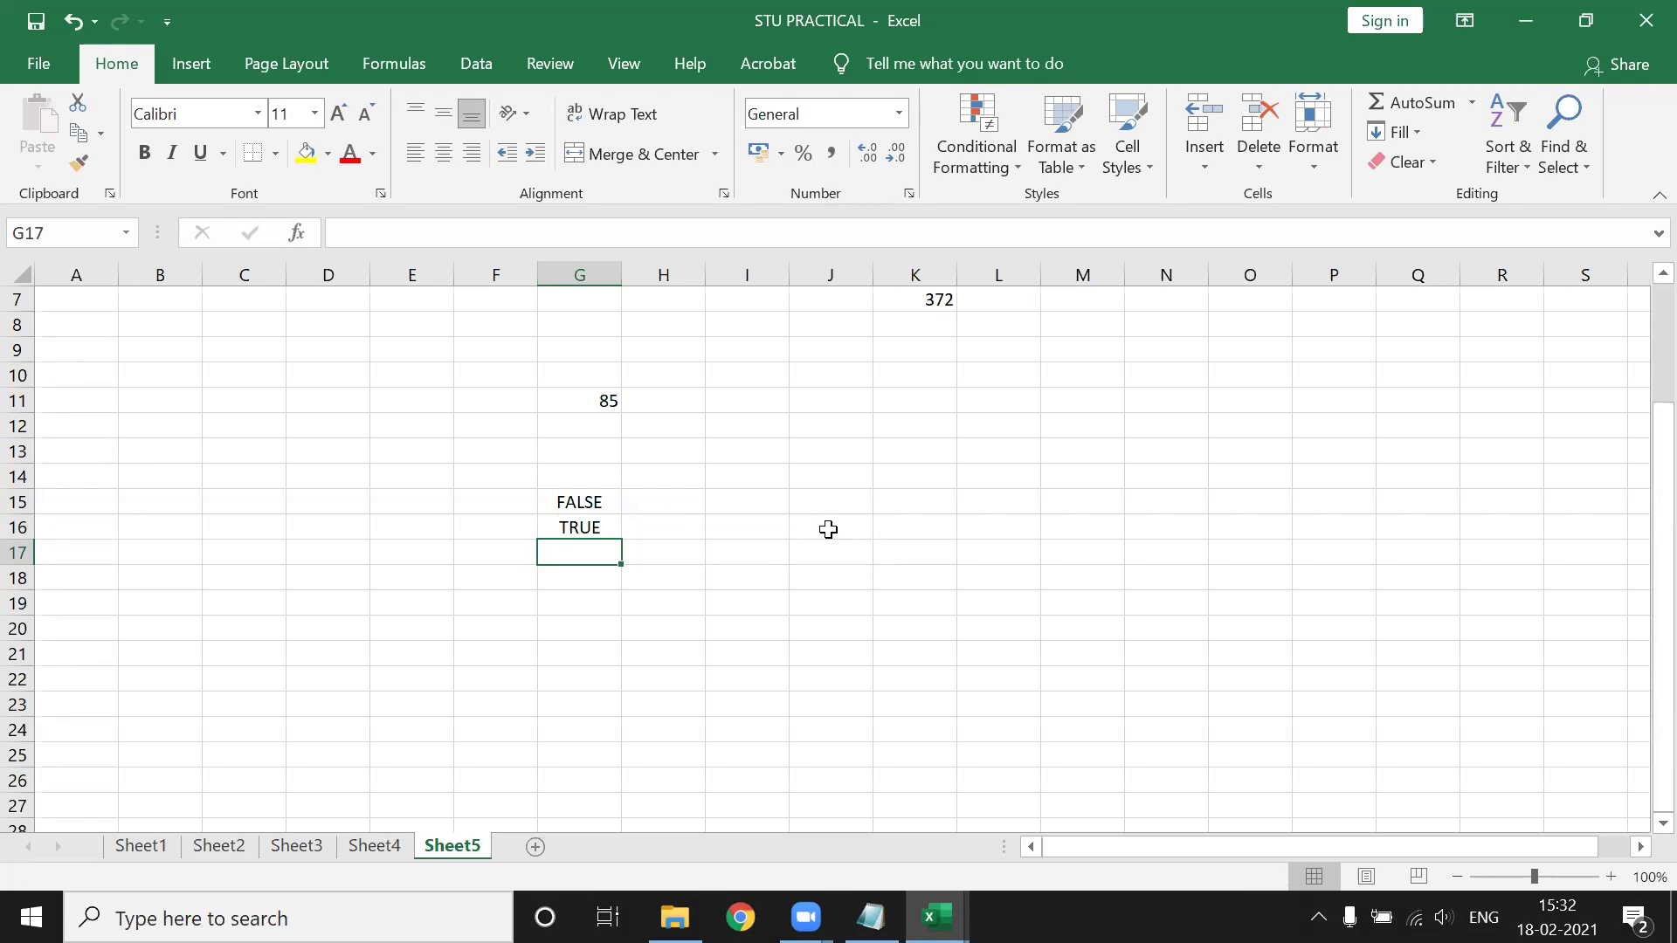
# Switch to Sheet1's student marks table and select up to the RESULT heading.
pyautogui.click(150, 852)
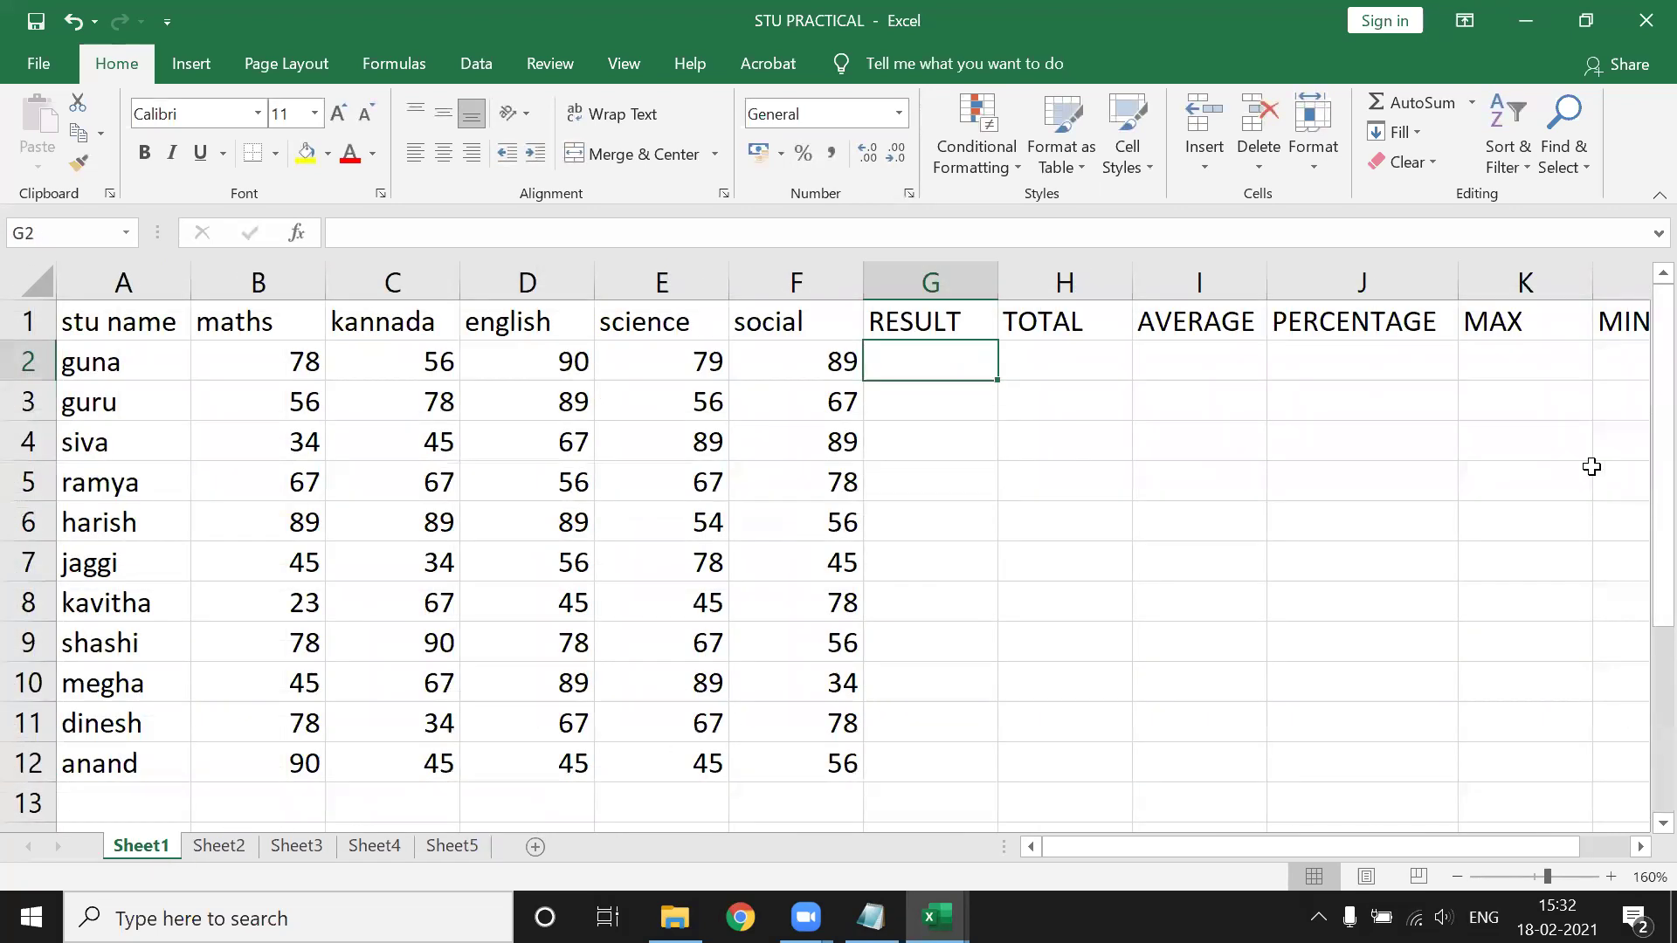
pyautogui.moveTo(909, 348); pyautogui.dragTo(910, 339)
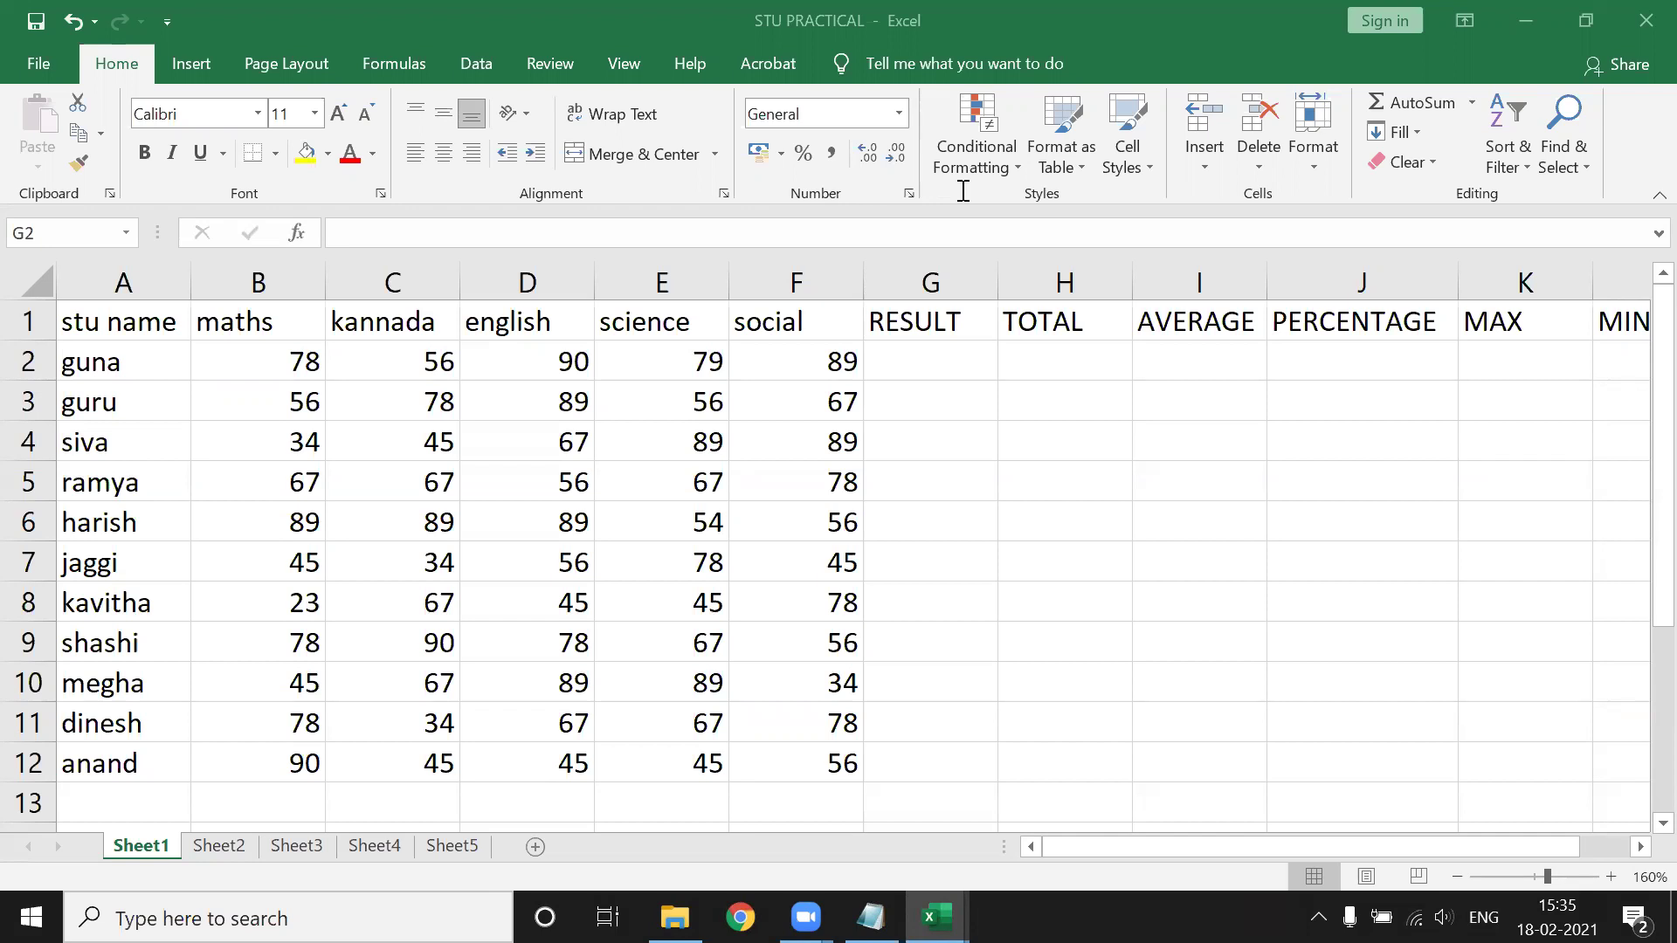
# Begin G2's RESULT formula as =IF(AND(B2>=35 to test the maths mark.
pyautogui.click(947, 372)
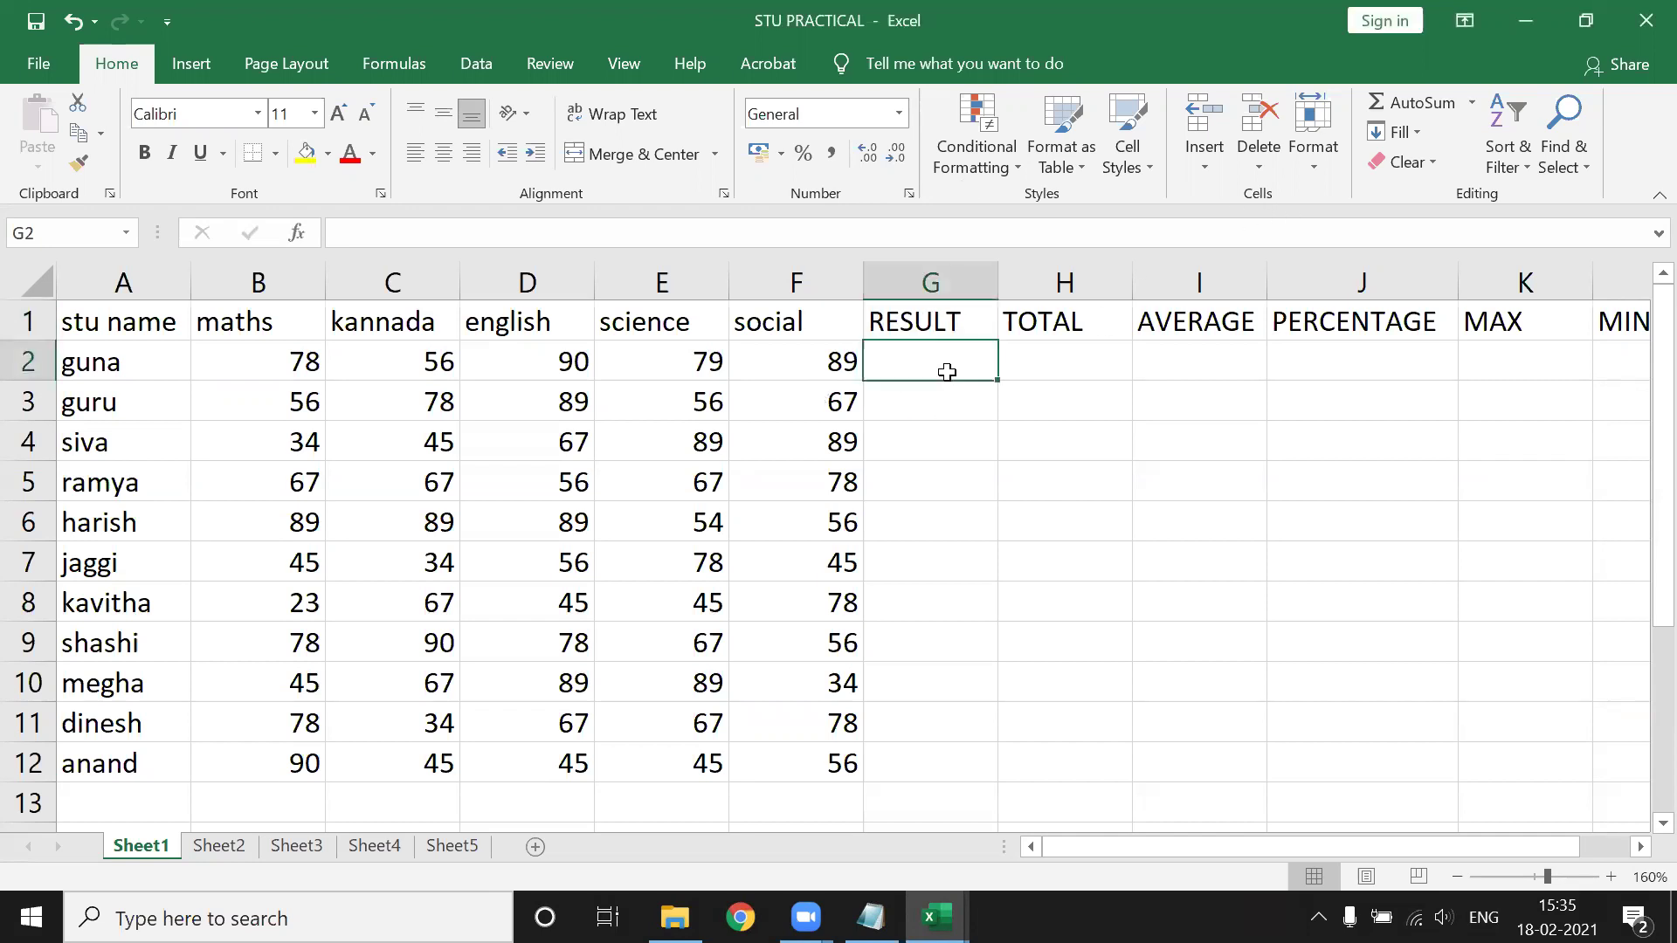
pyautogui.write('=IF')
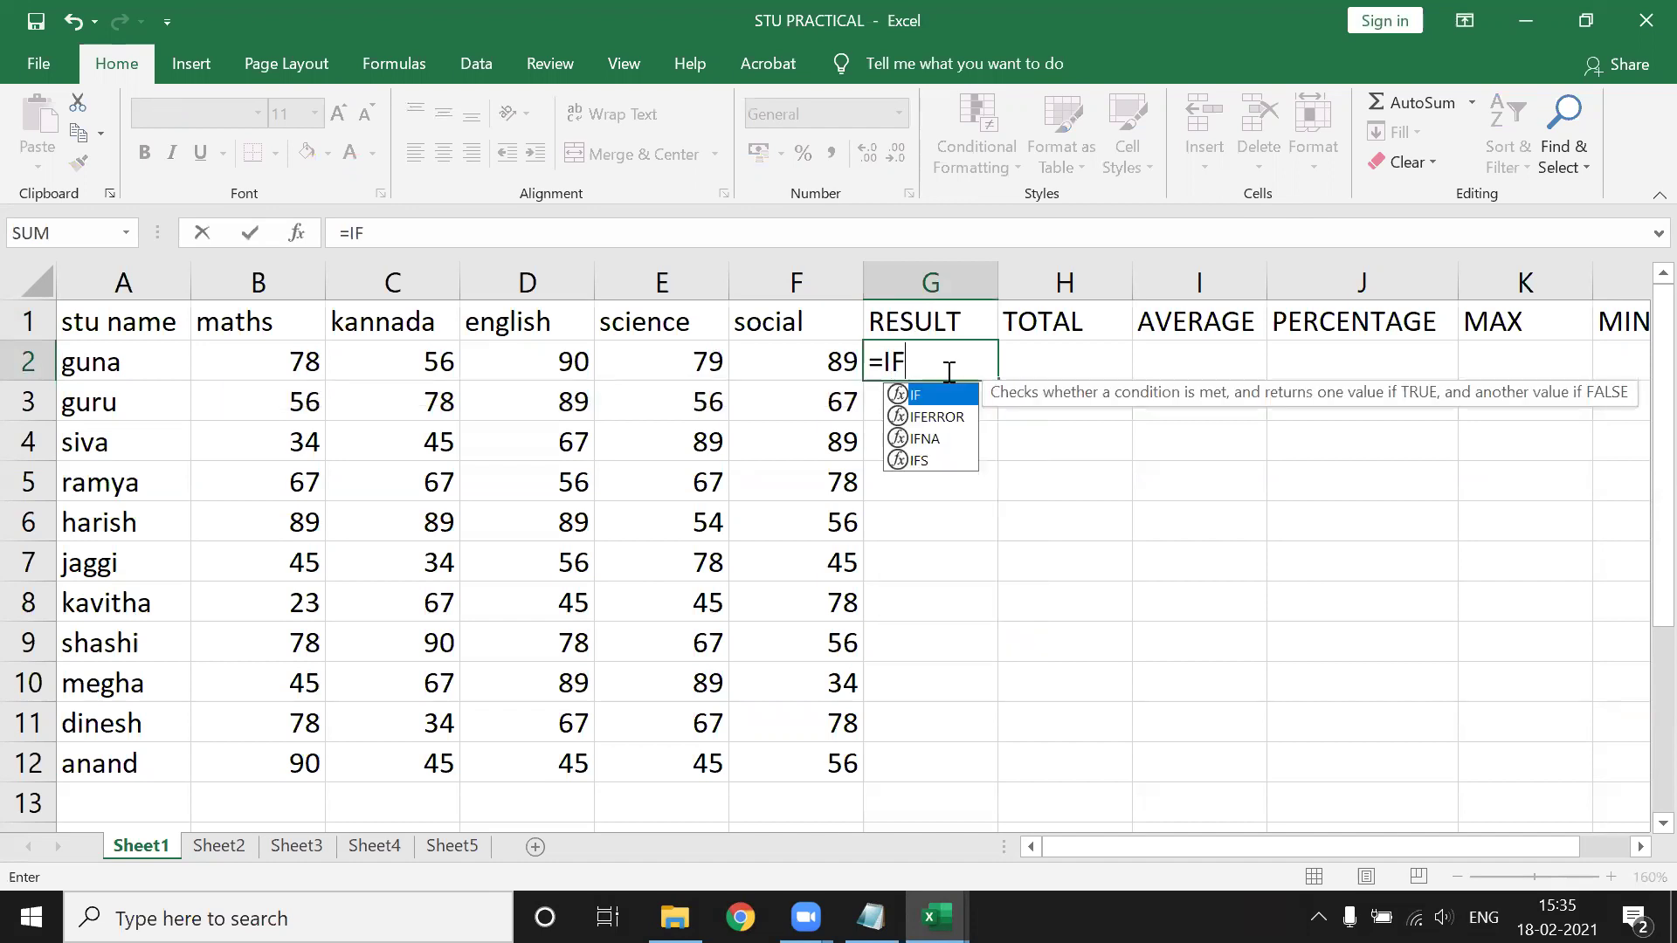
pyautogui.write('(')
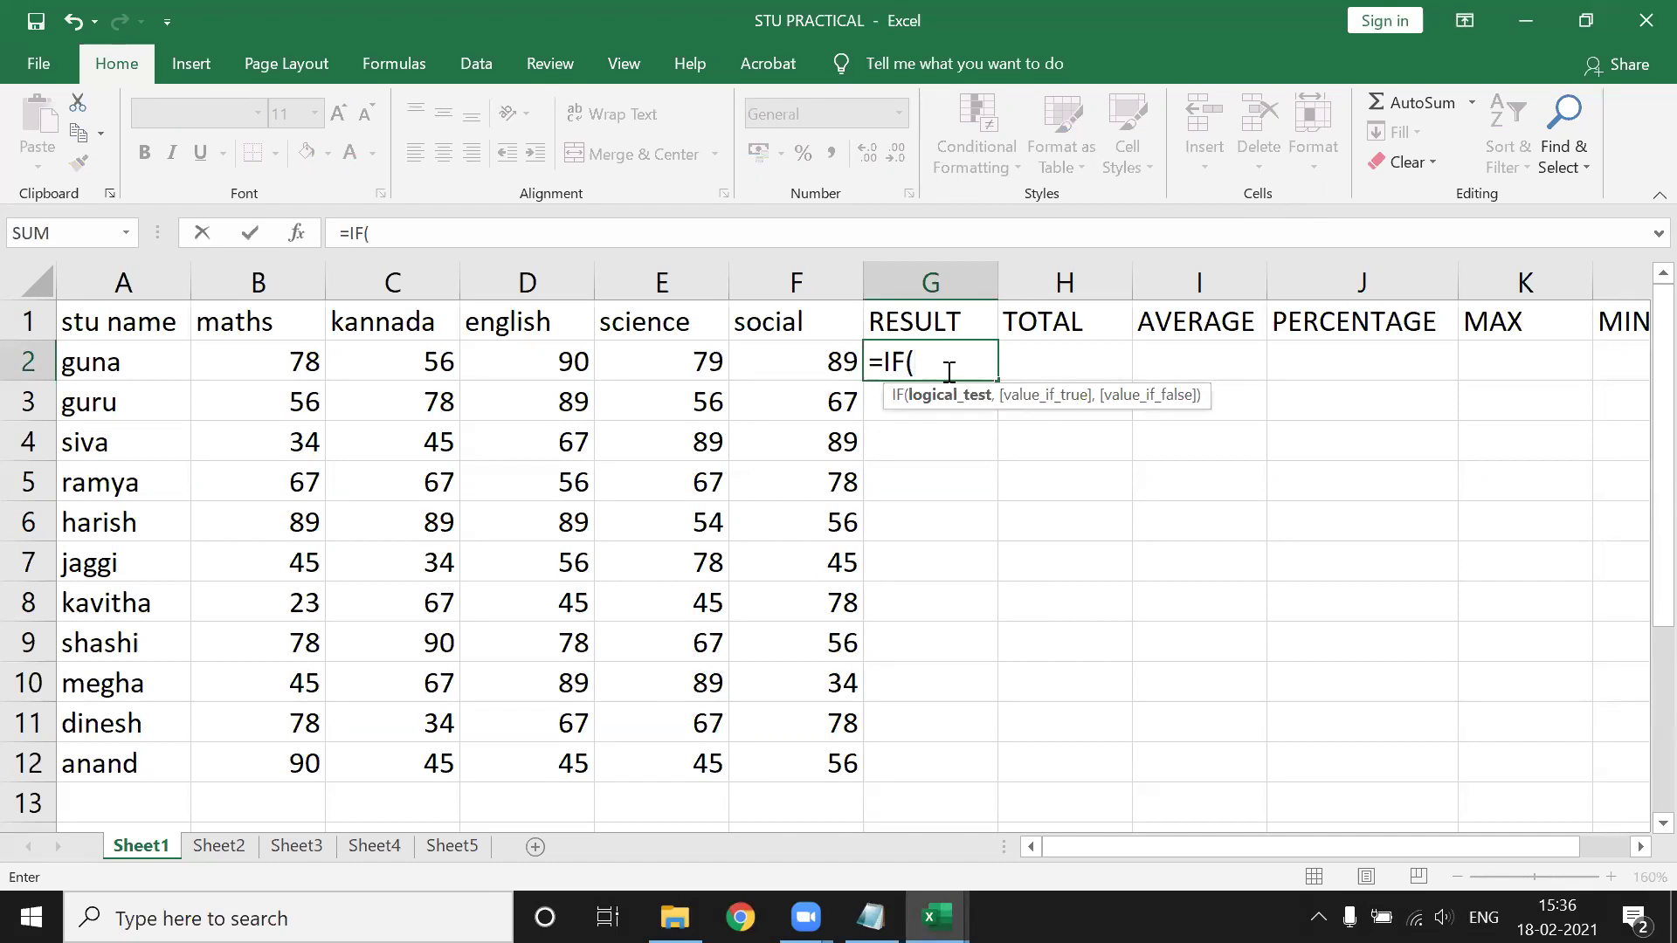
pyautogui.write('AND')
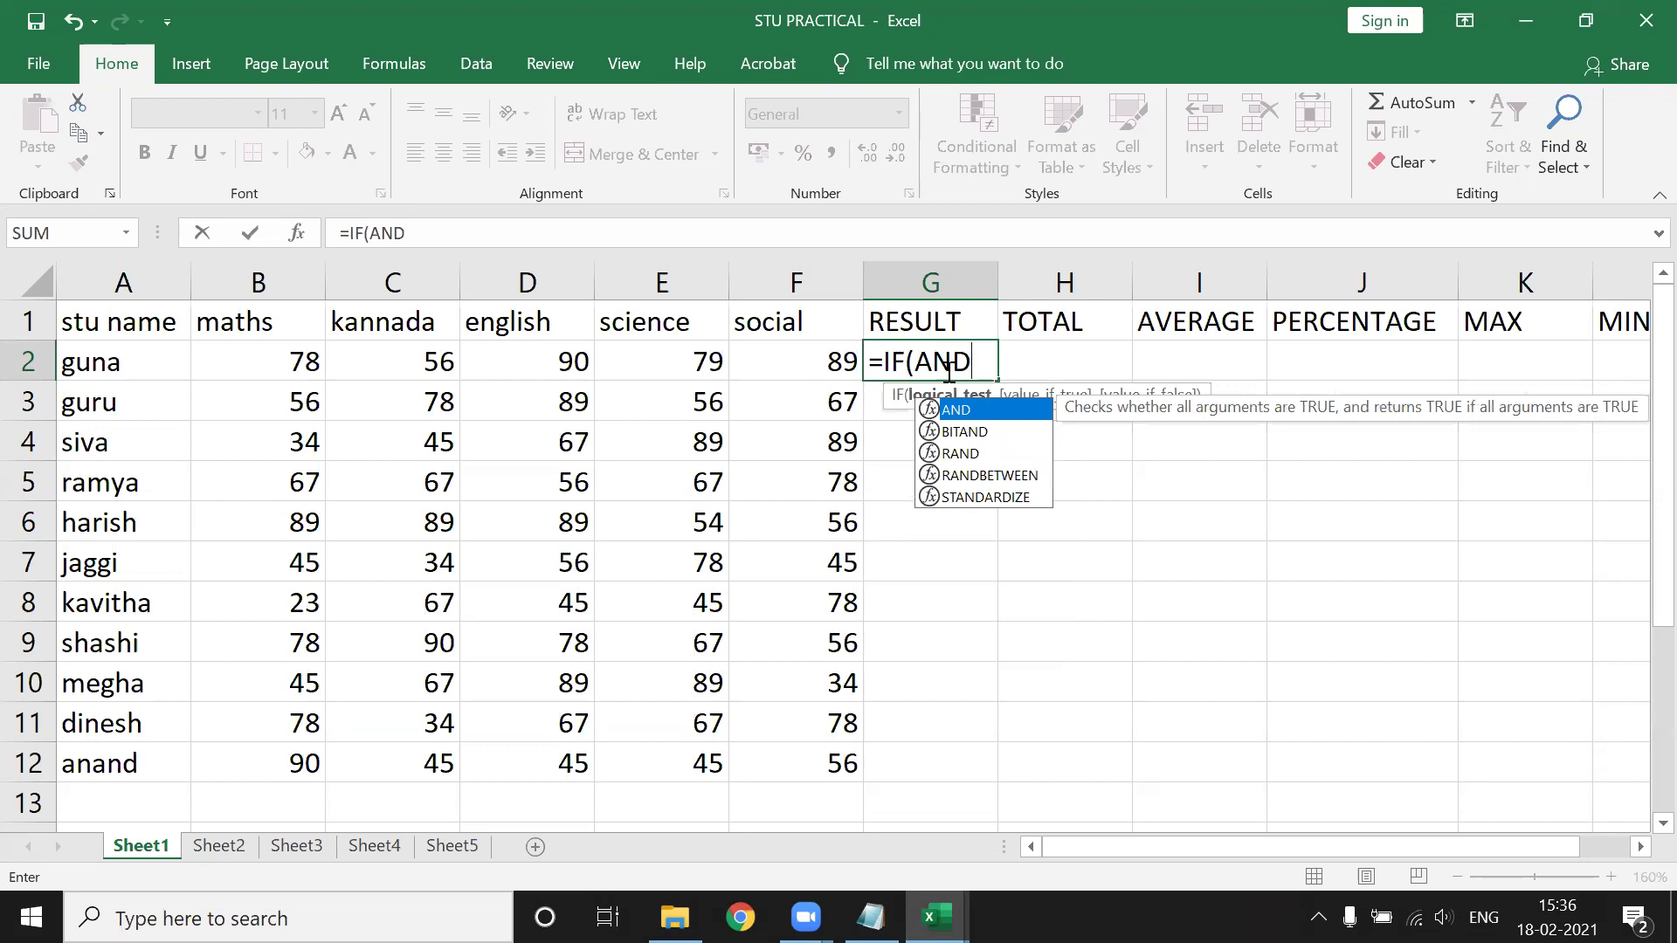
pyautogui.write('(')
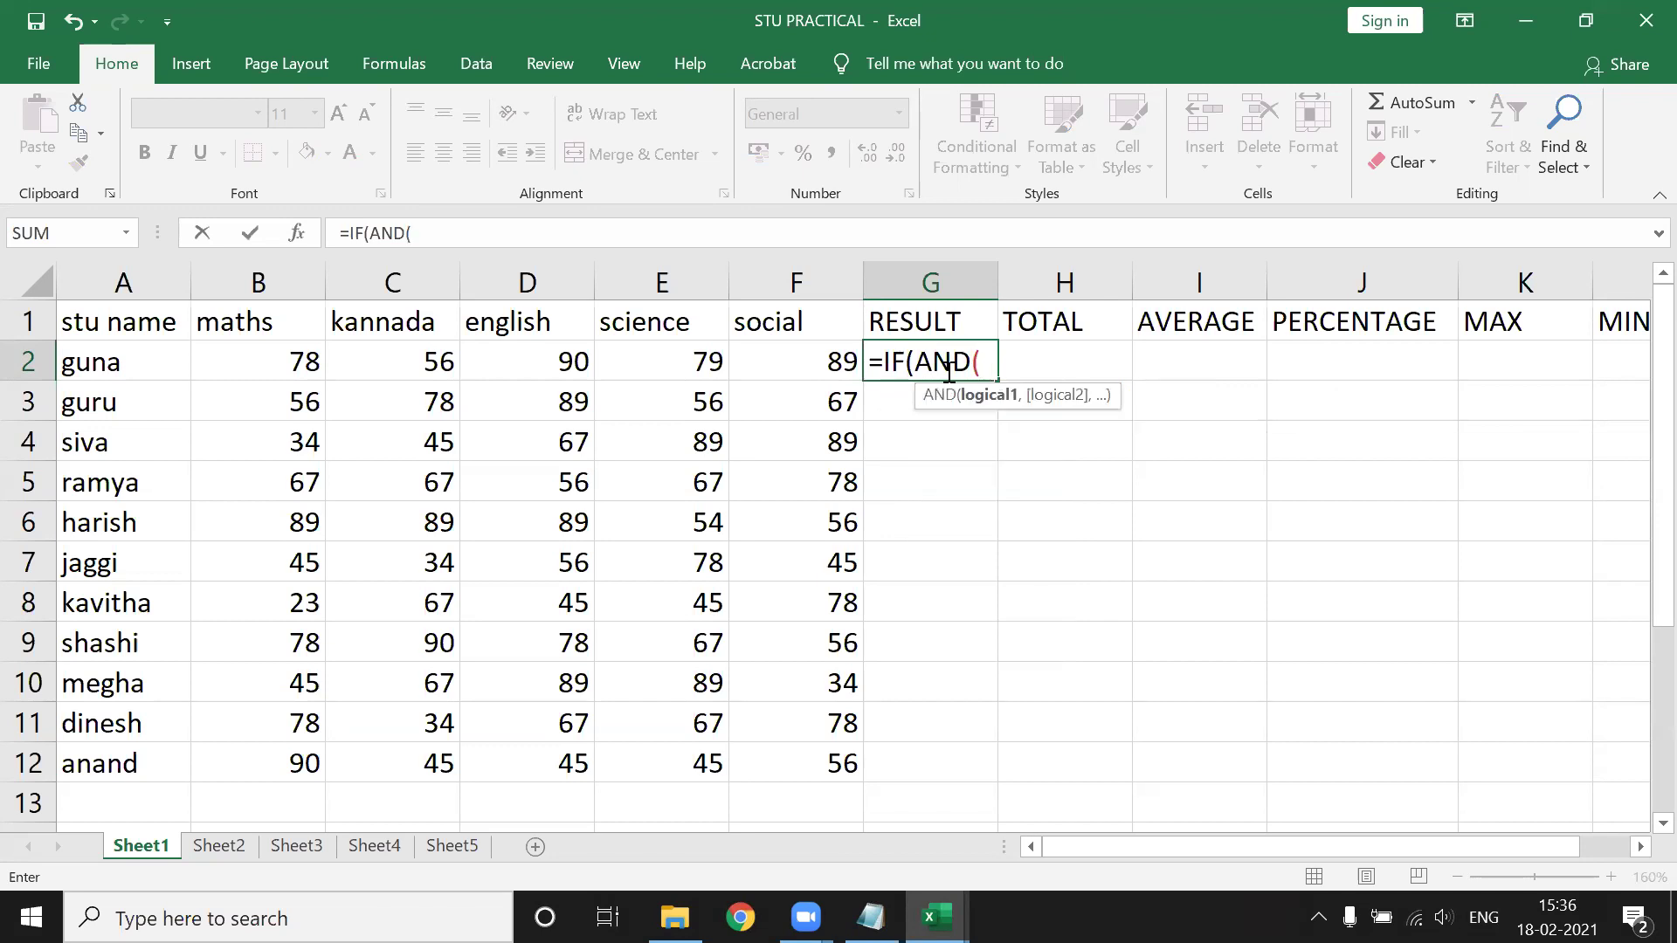
pyautogui.click(252, 366)
pyautogui.write('>=35')
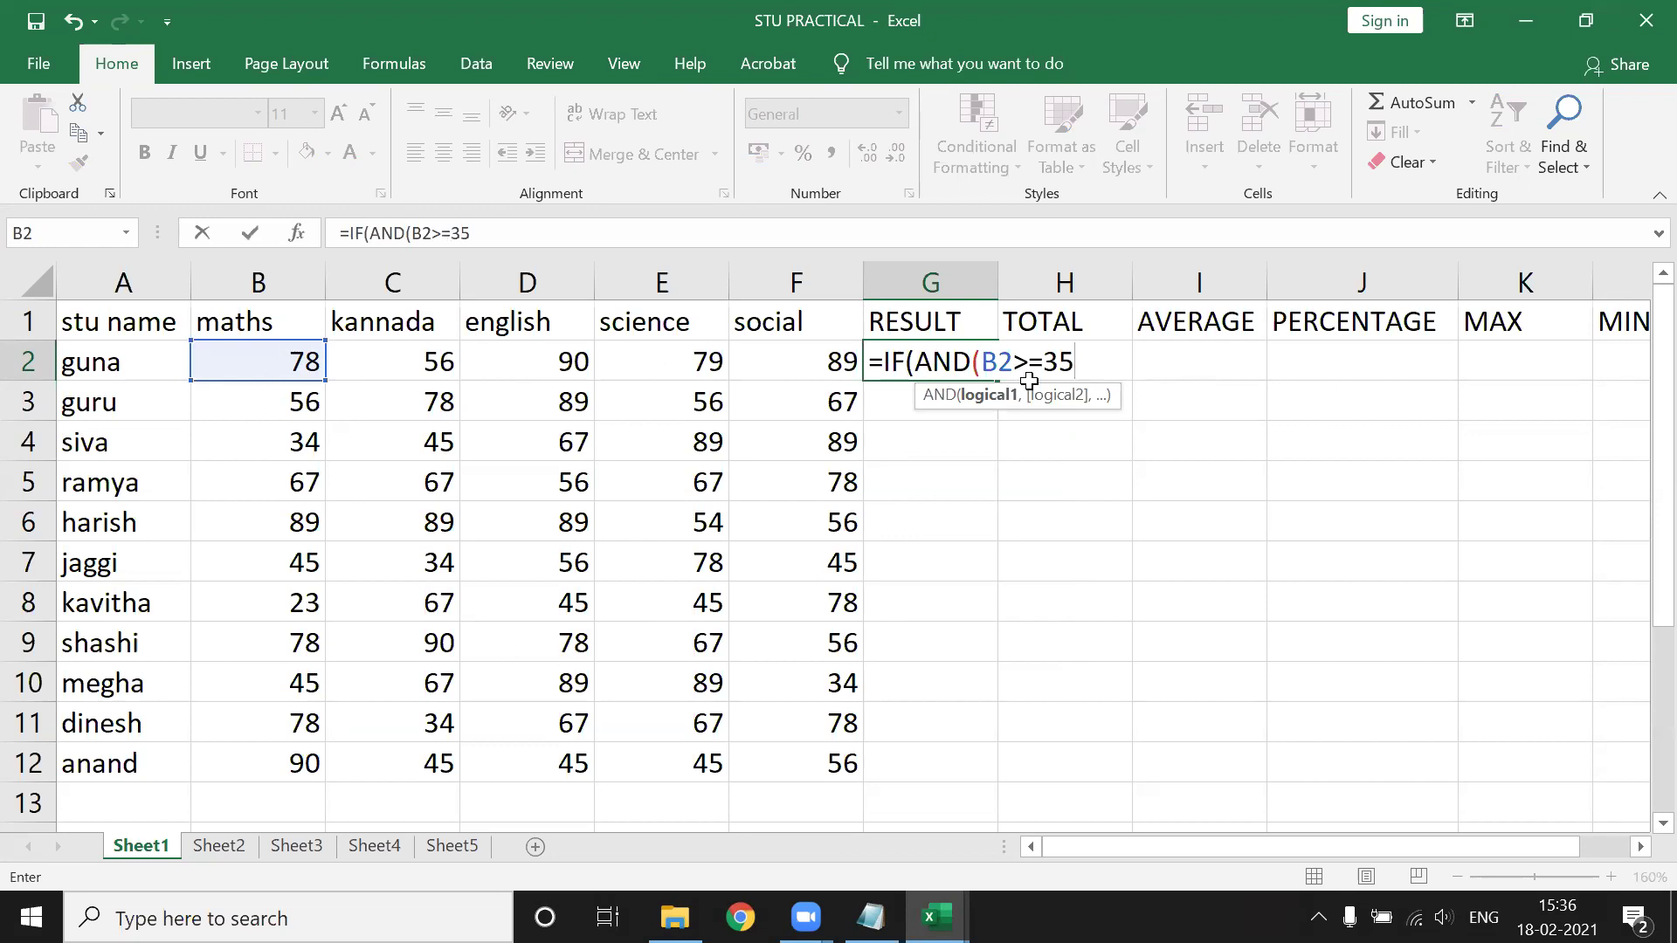
# Add the C2, D2, E2 and F2 marks to the AND condition, each tested >=35.
pyautogui.write(',')
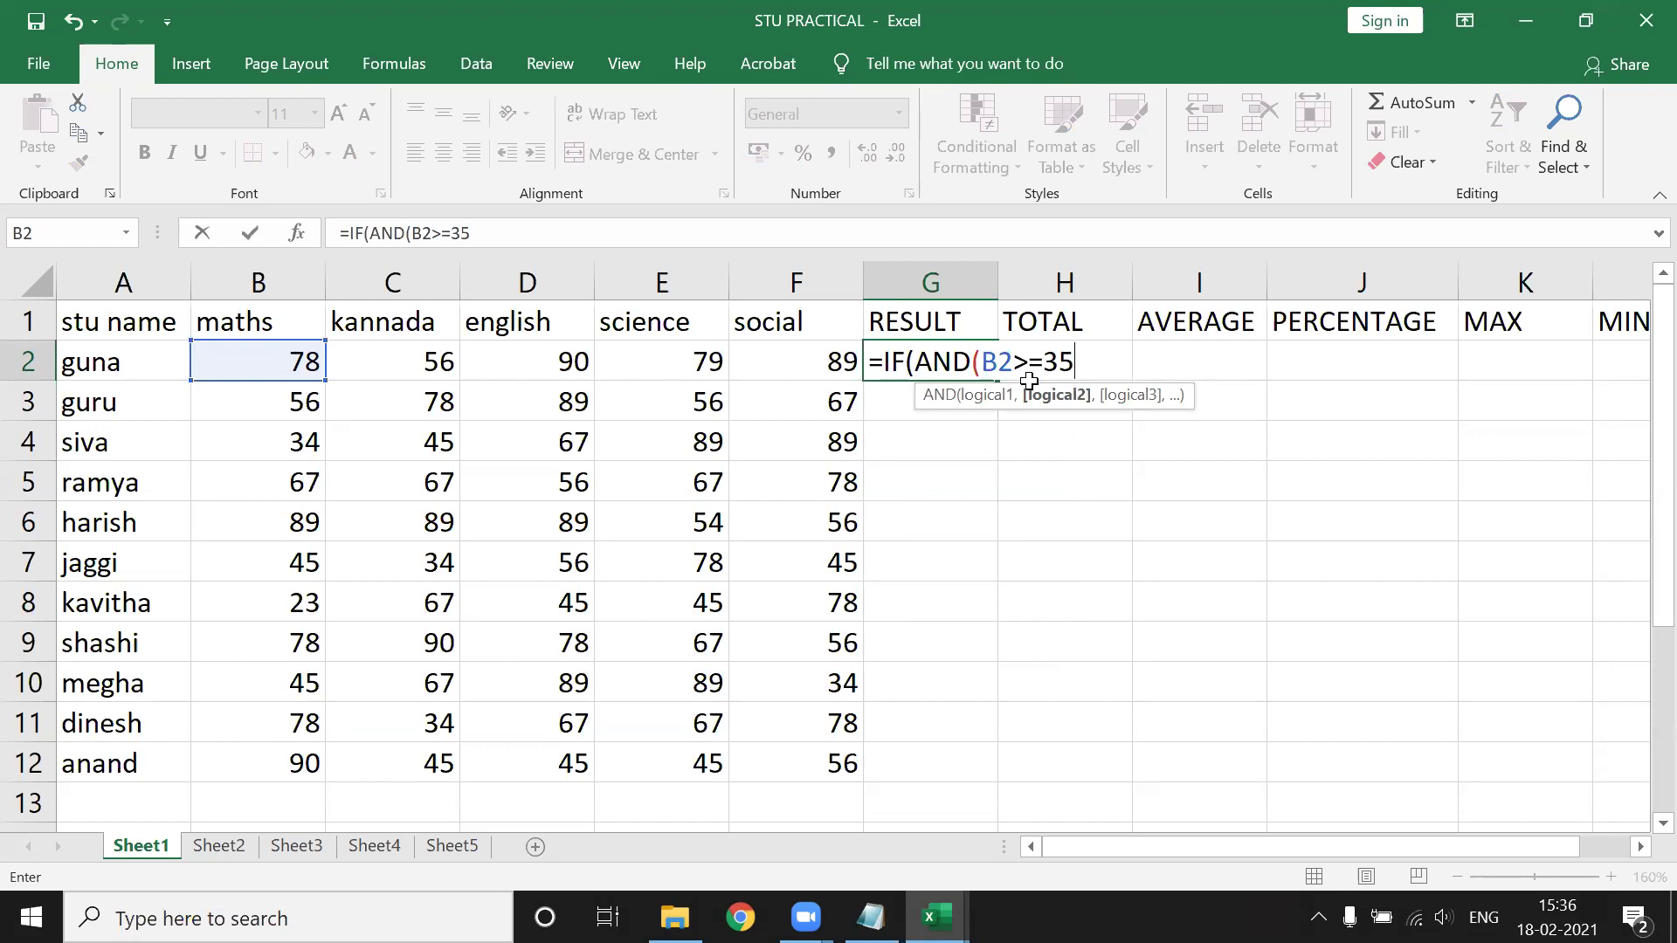
pyautogui.click(409, 355)
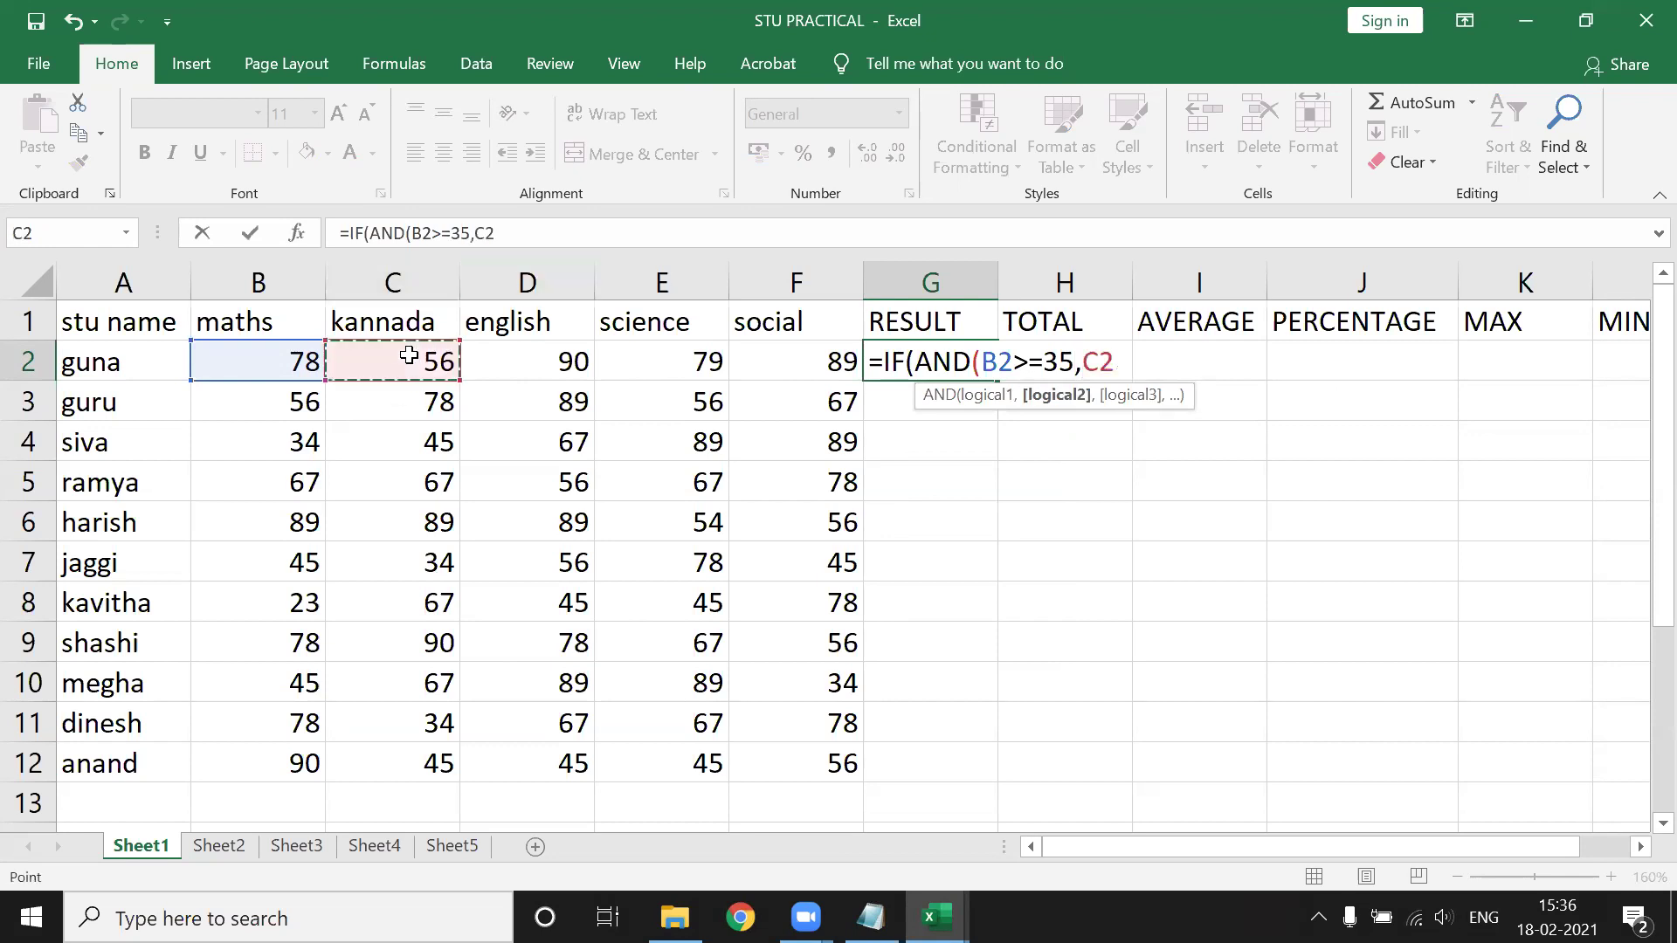
pyautogui.write('>=35,')
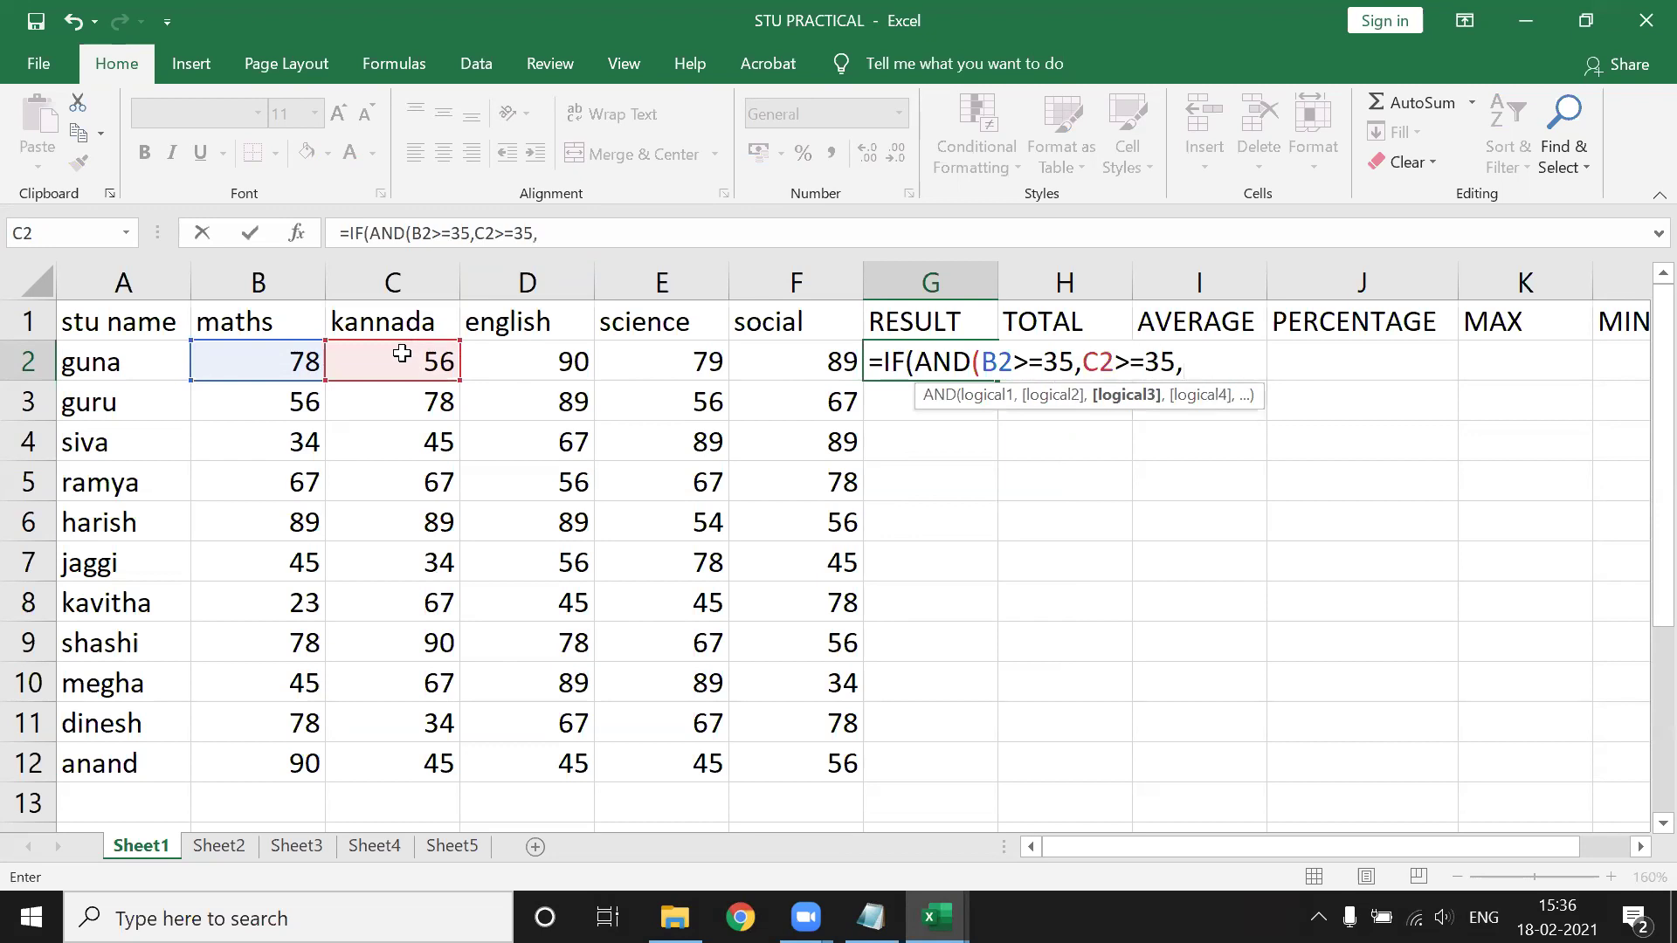
pyautogui.click(535, 349)
pyautogui.write('>=35,')
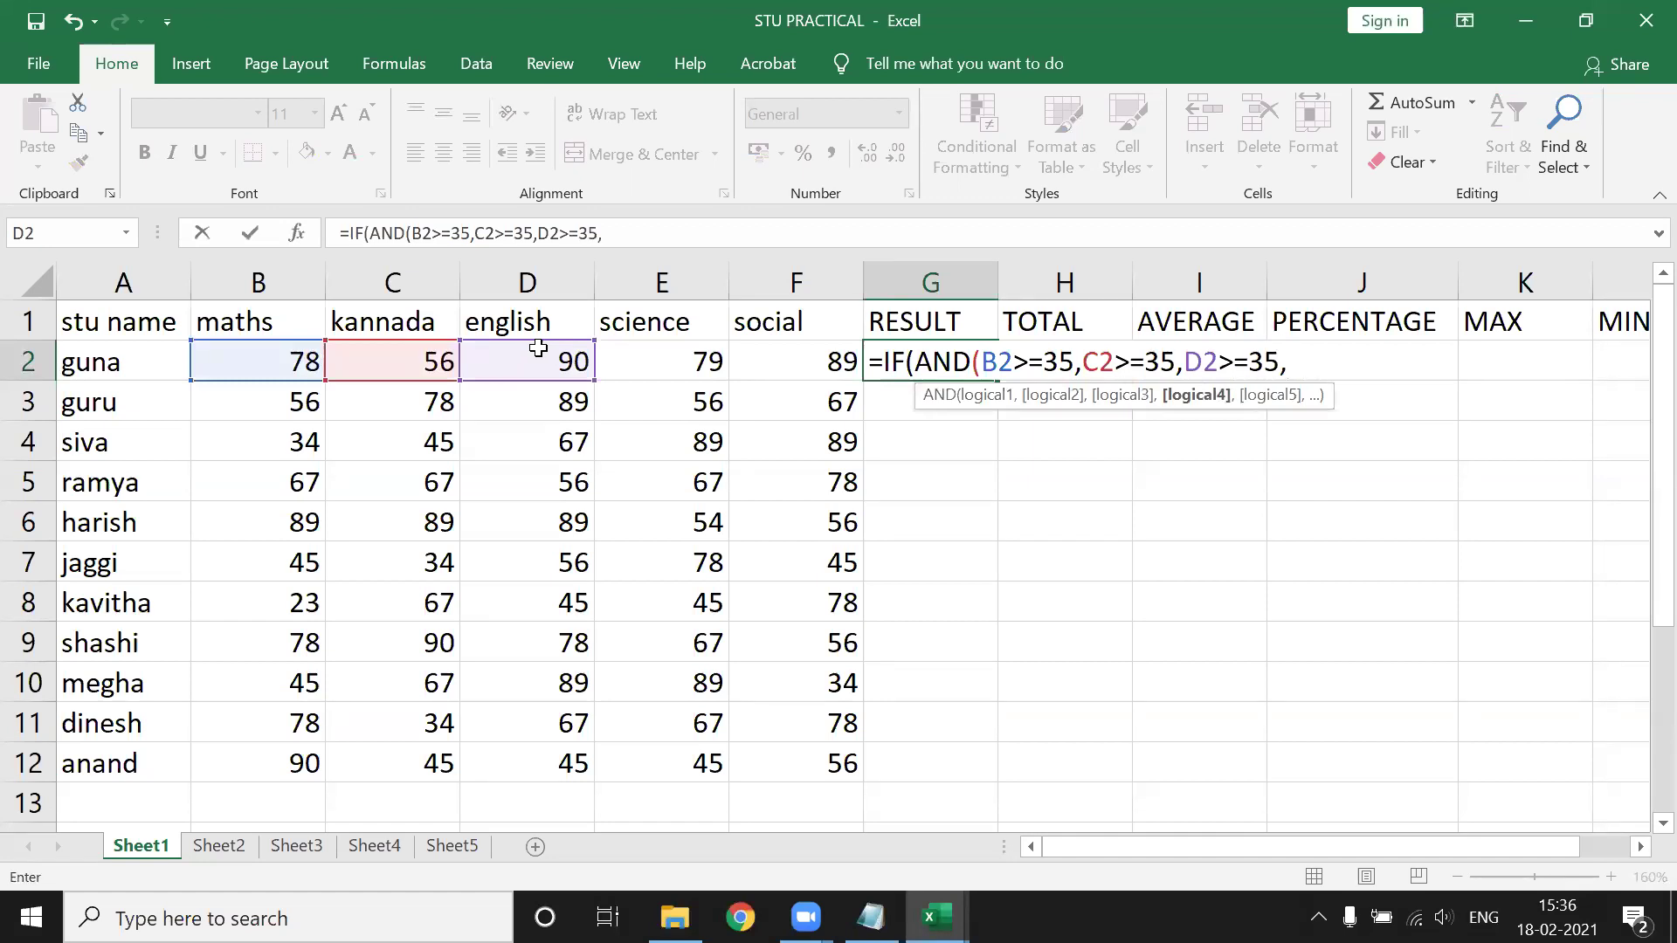
pyautogui.click(627, 378)
pyautogui.write('>=35')
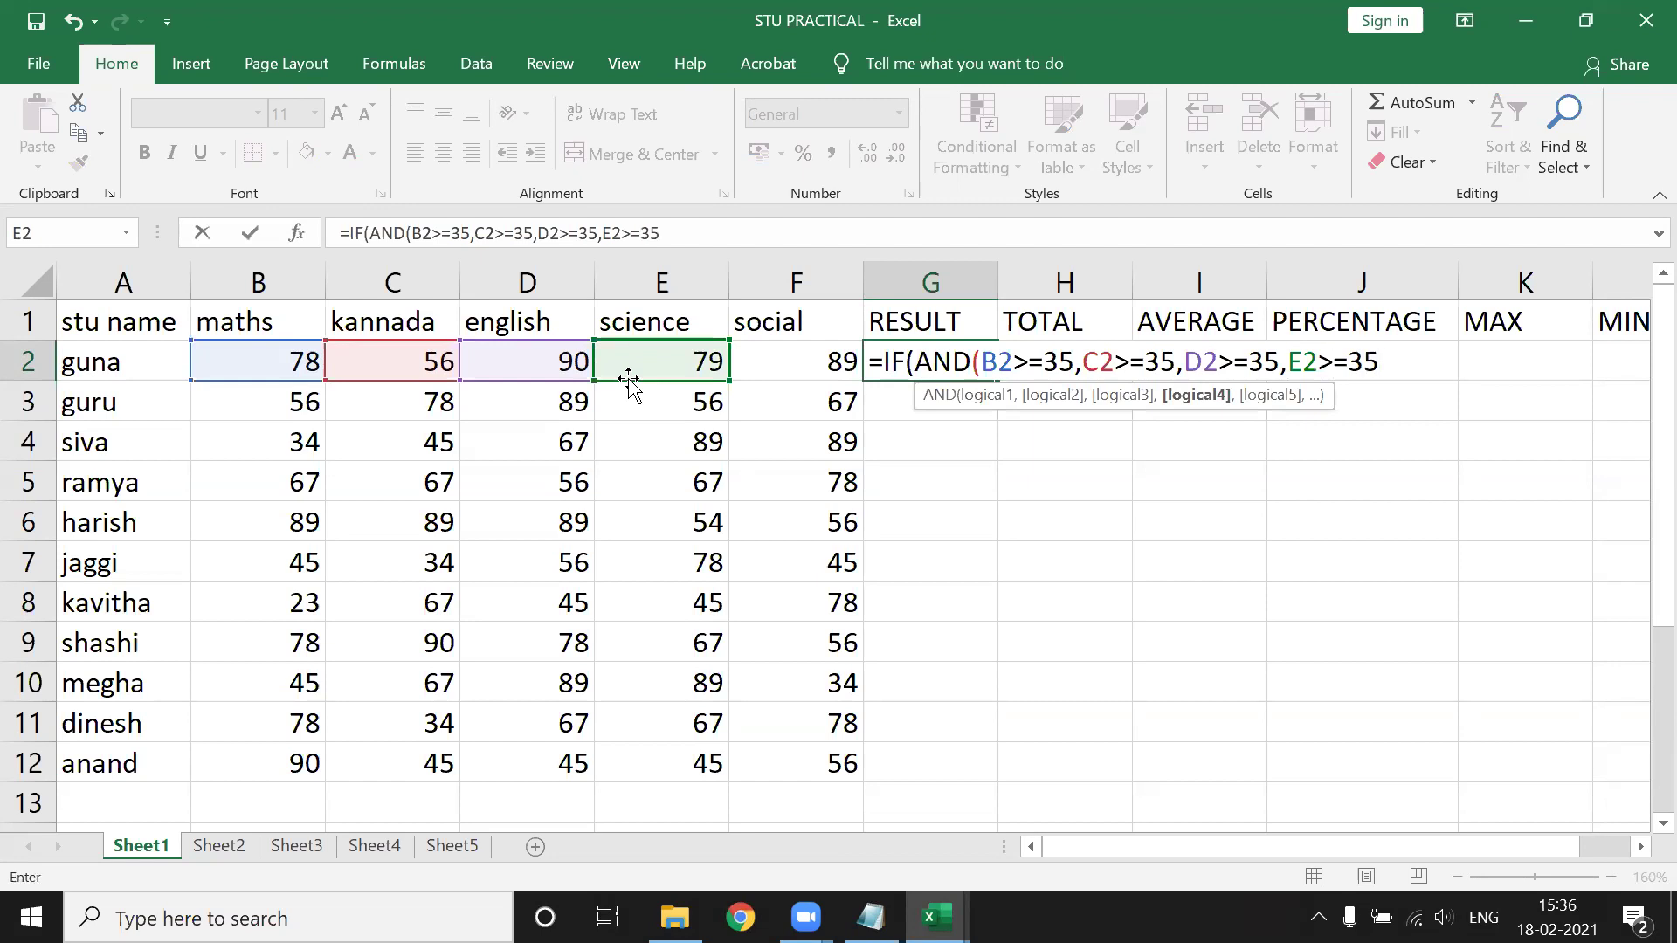
pyautogui.write(',')
pyautogui.click(774, 353)
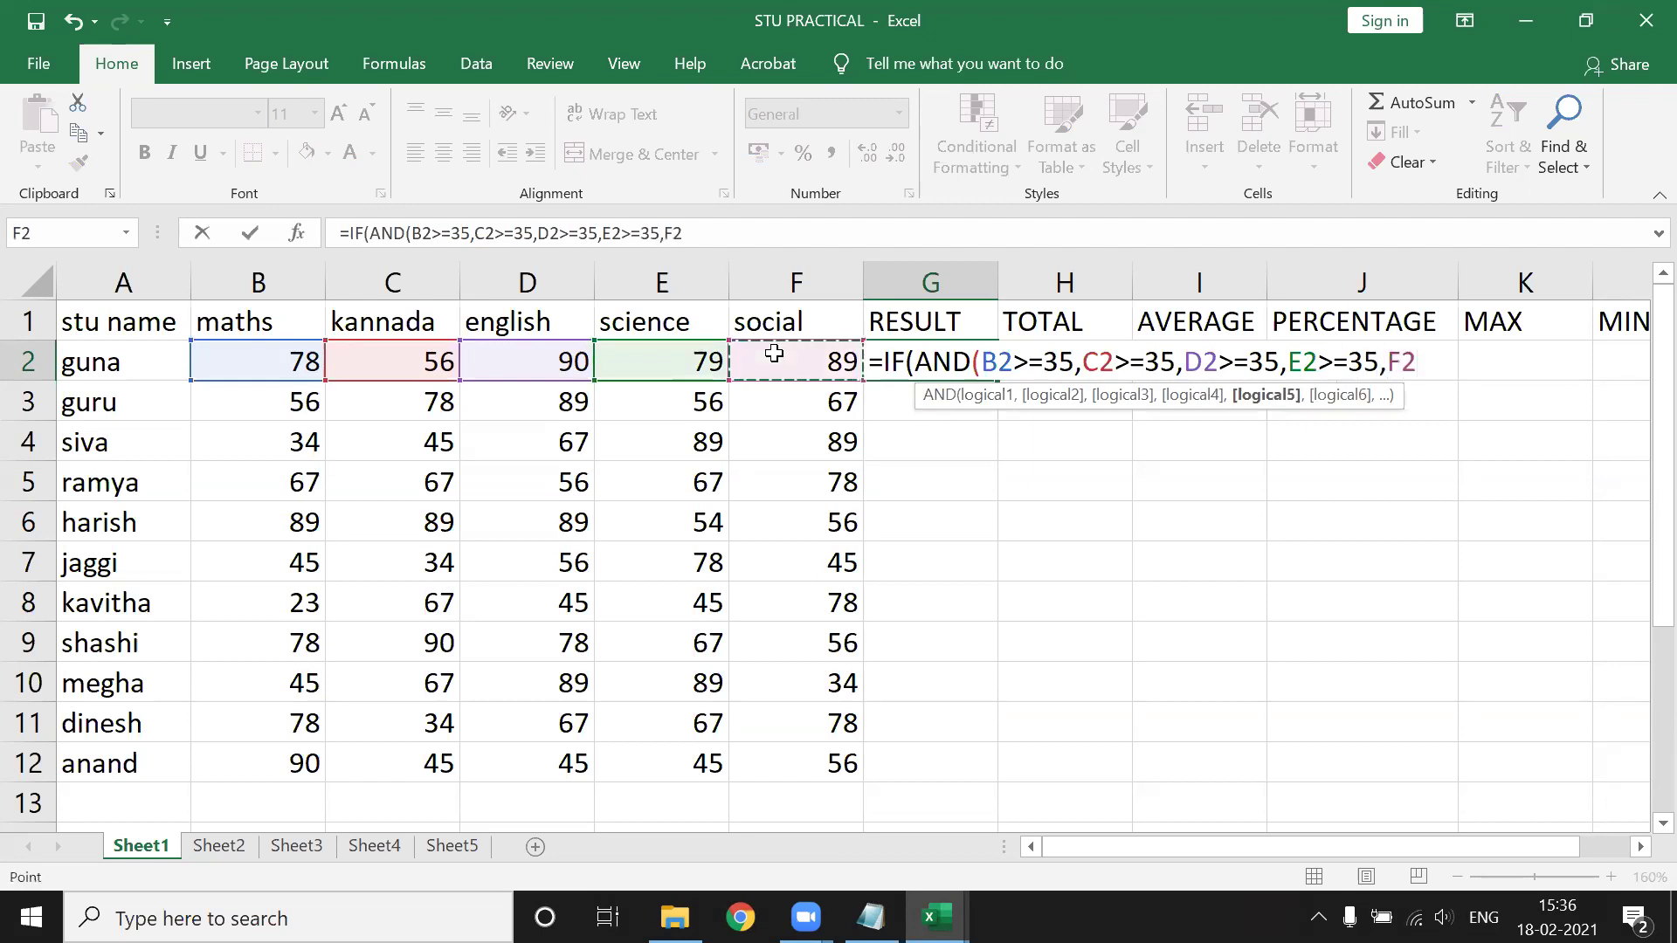
pyautogui.write('>=35')
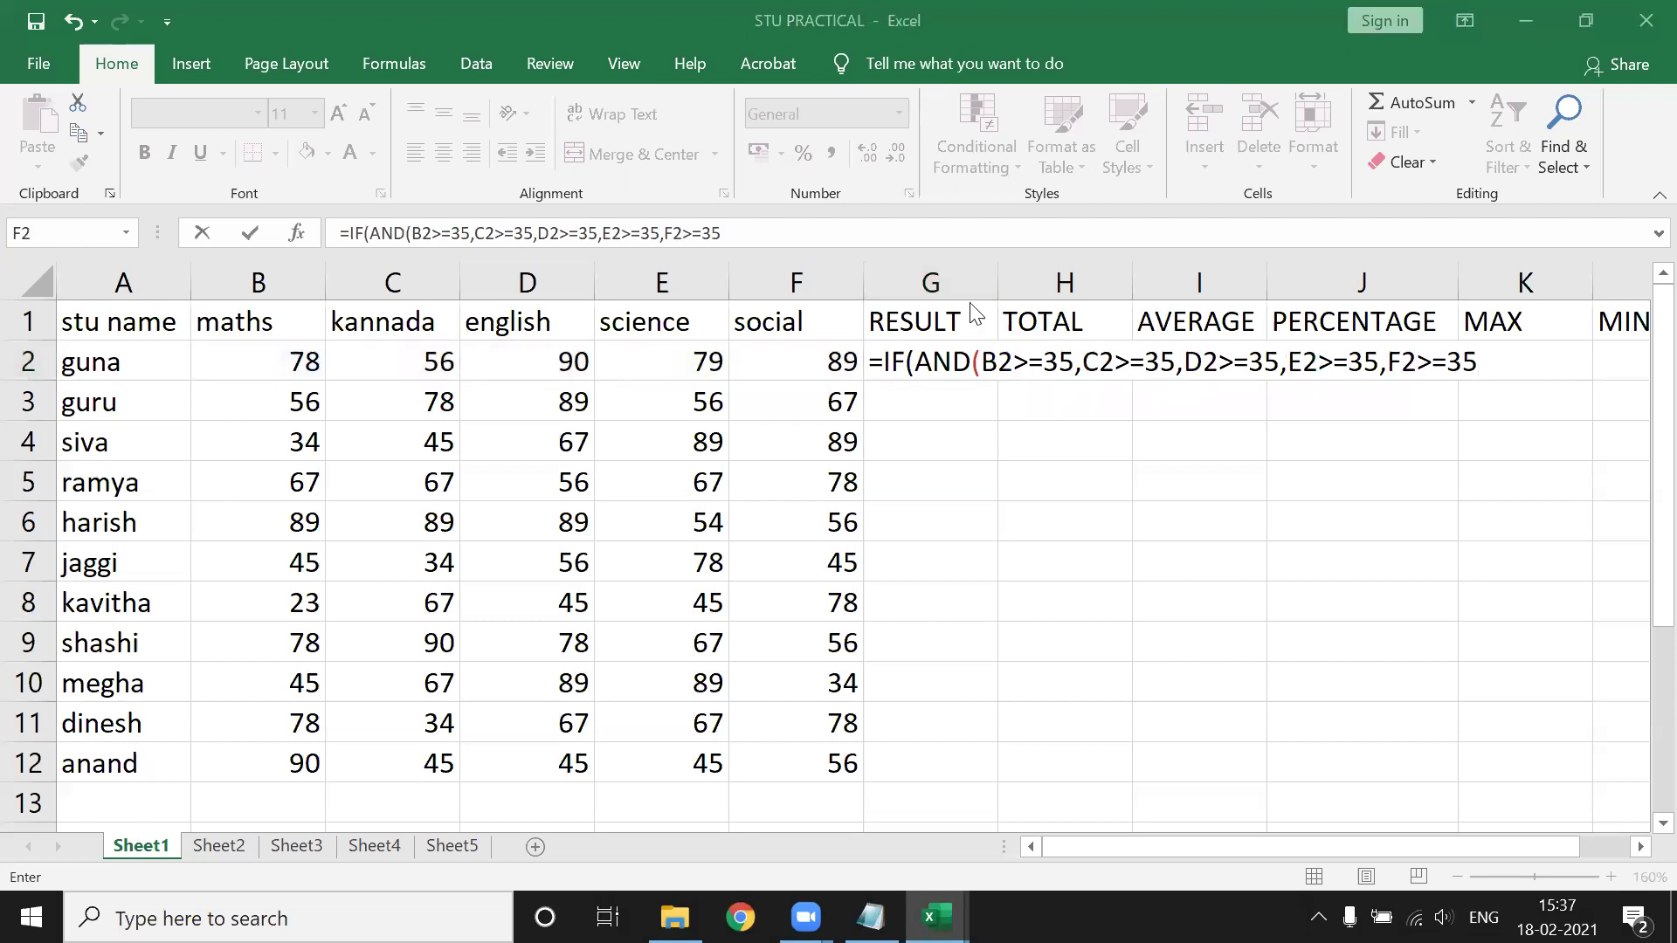
pyautogui.click(1474, 362)
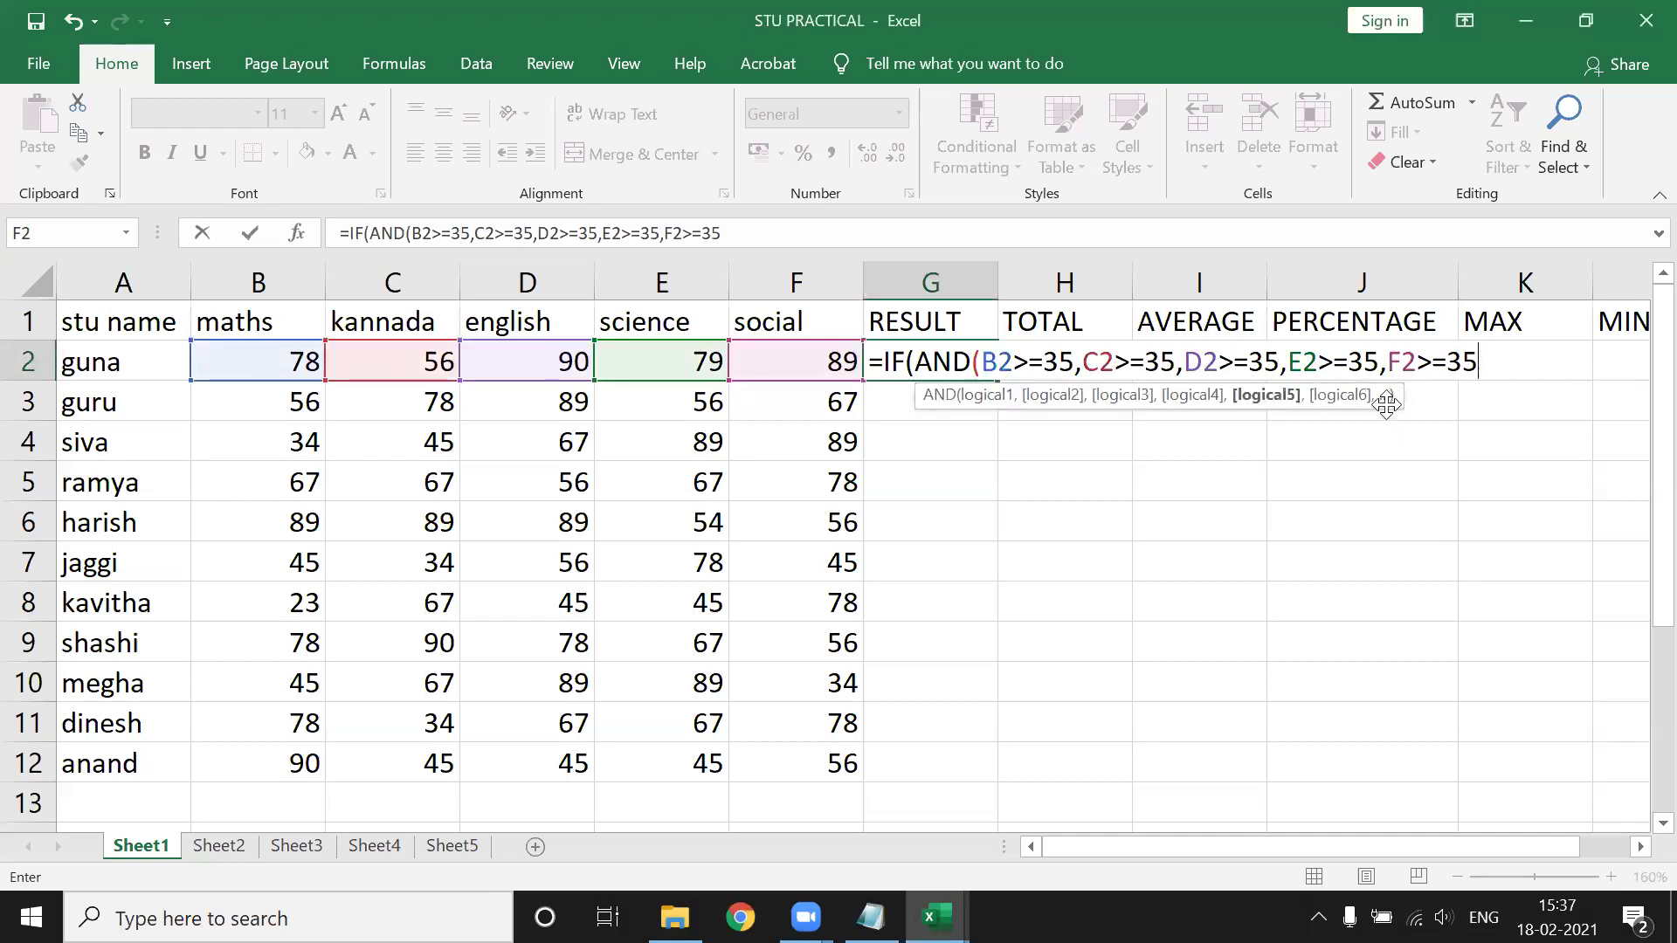
# Close the AND and finish G2 with "PASS","FAIL" so the first student shows PASS.
pyautogui.press('Return')
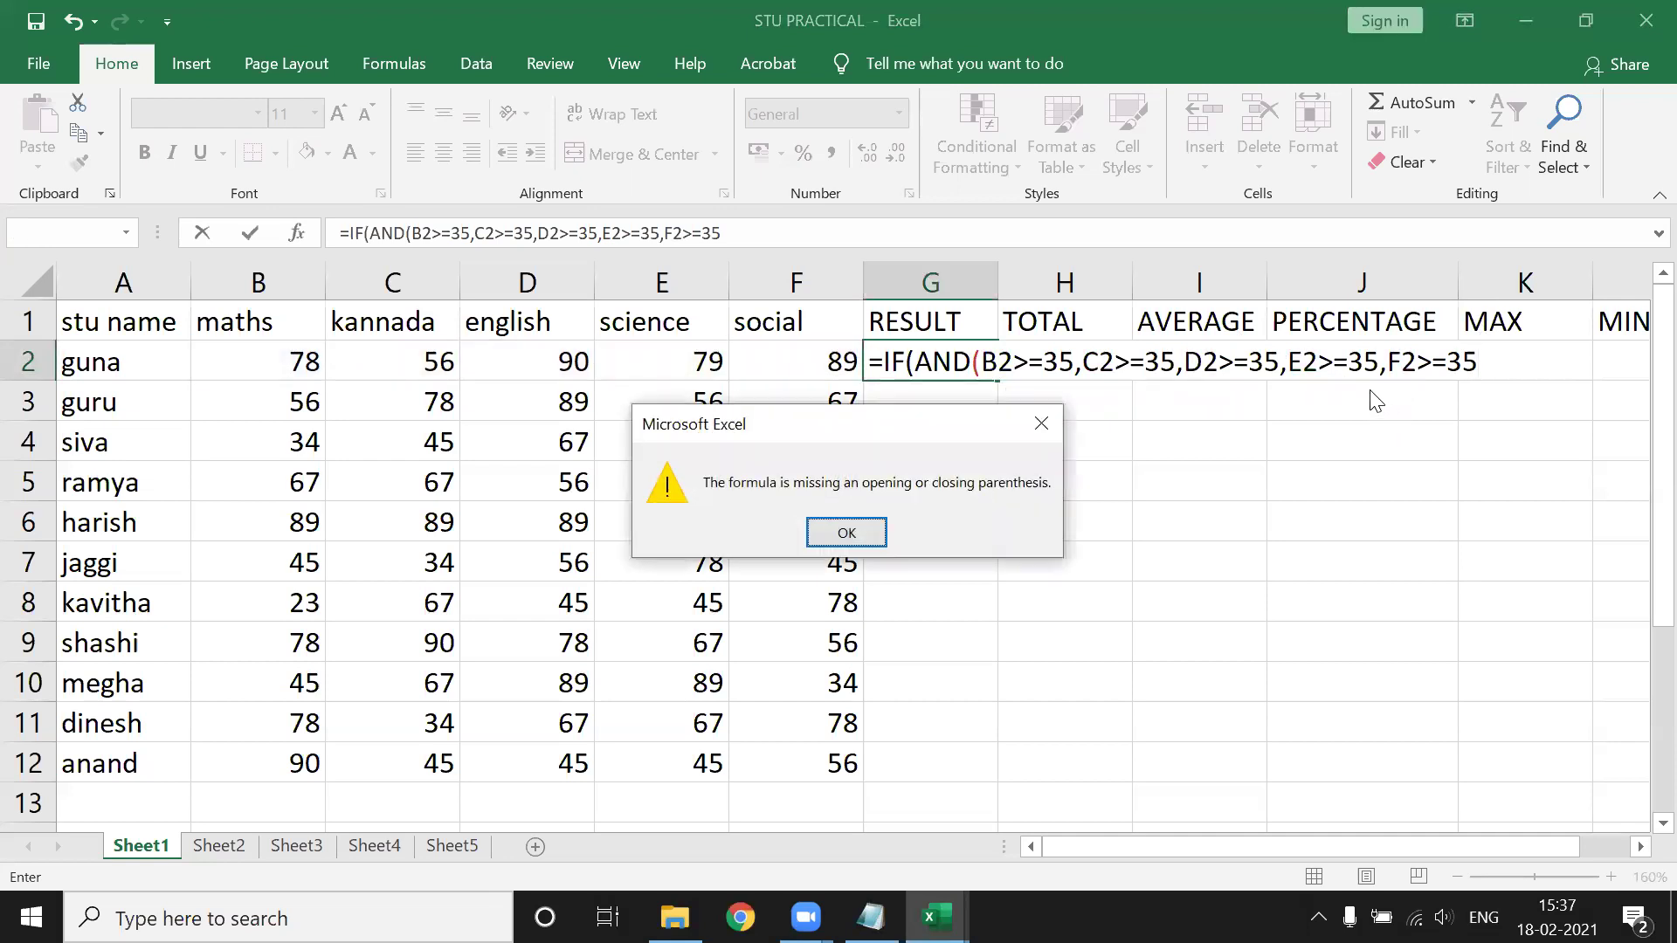
pyautogui.click(834, 529)
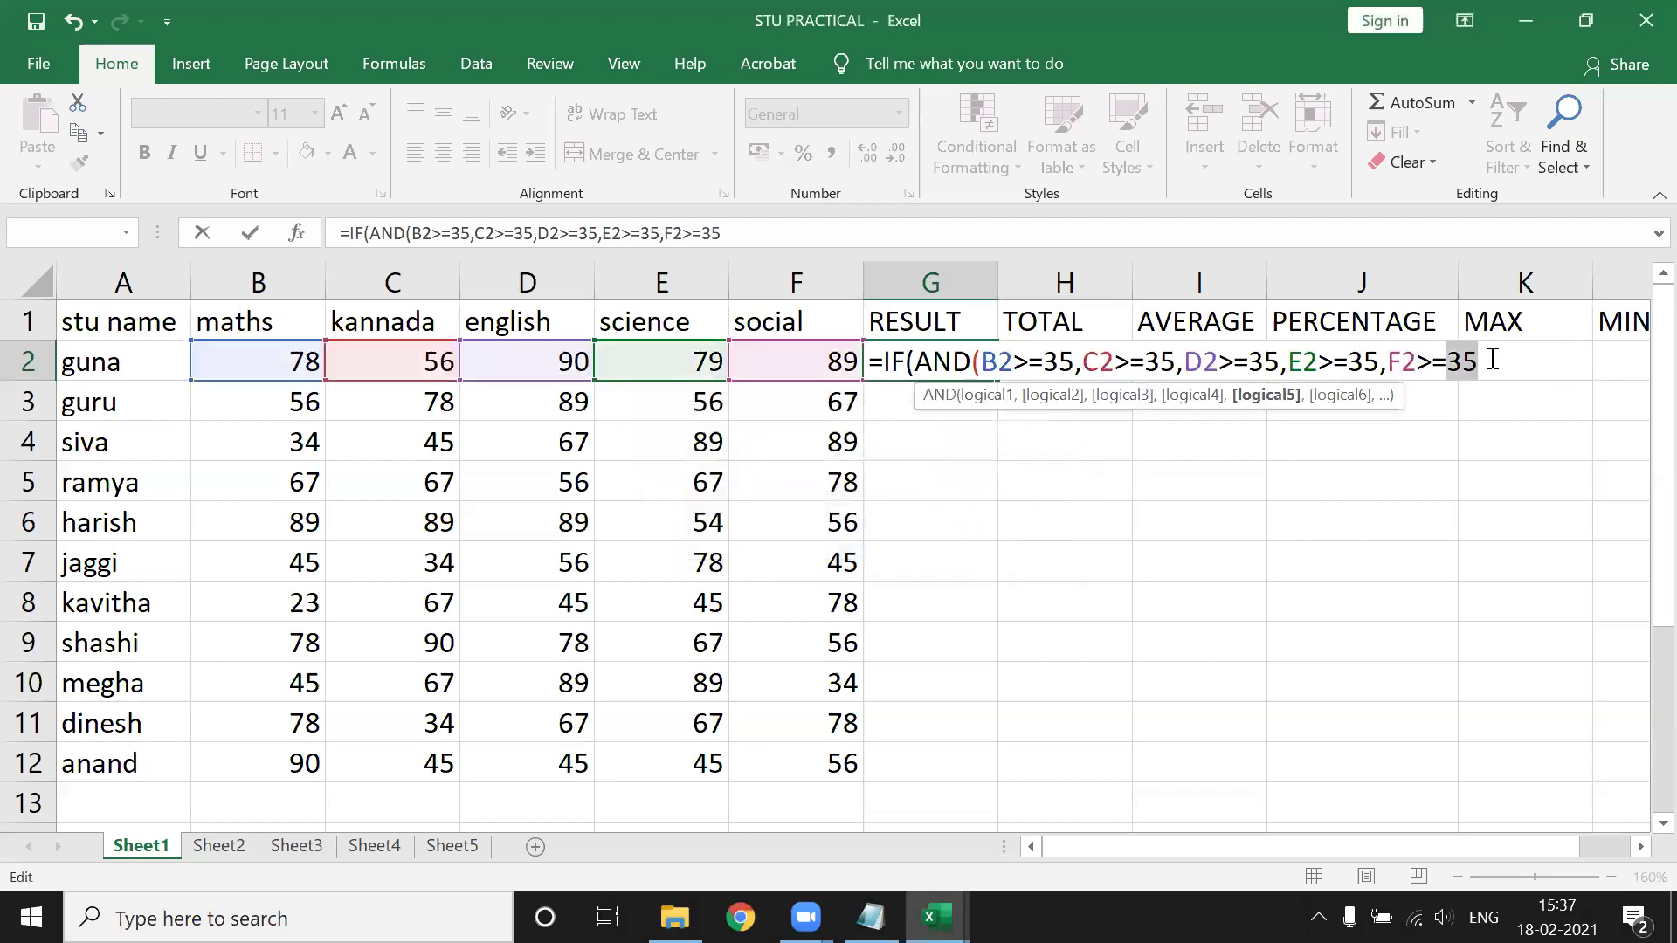
pyautogui.write(')')
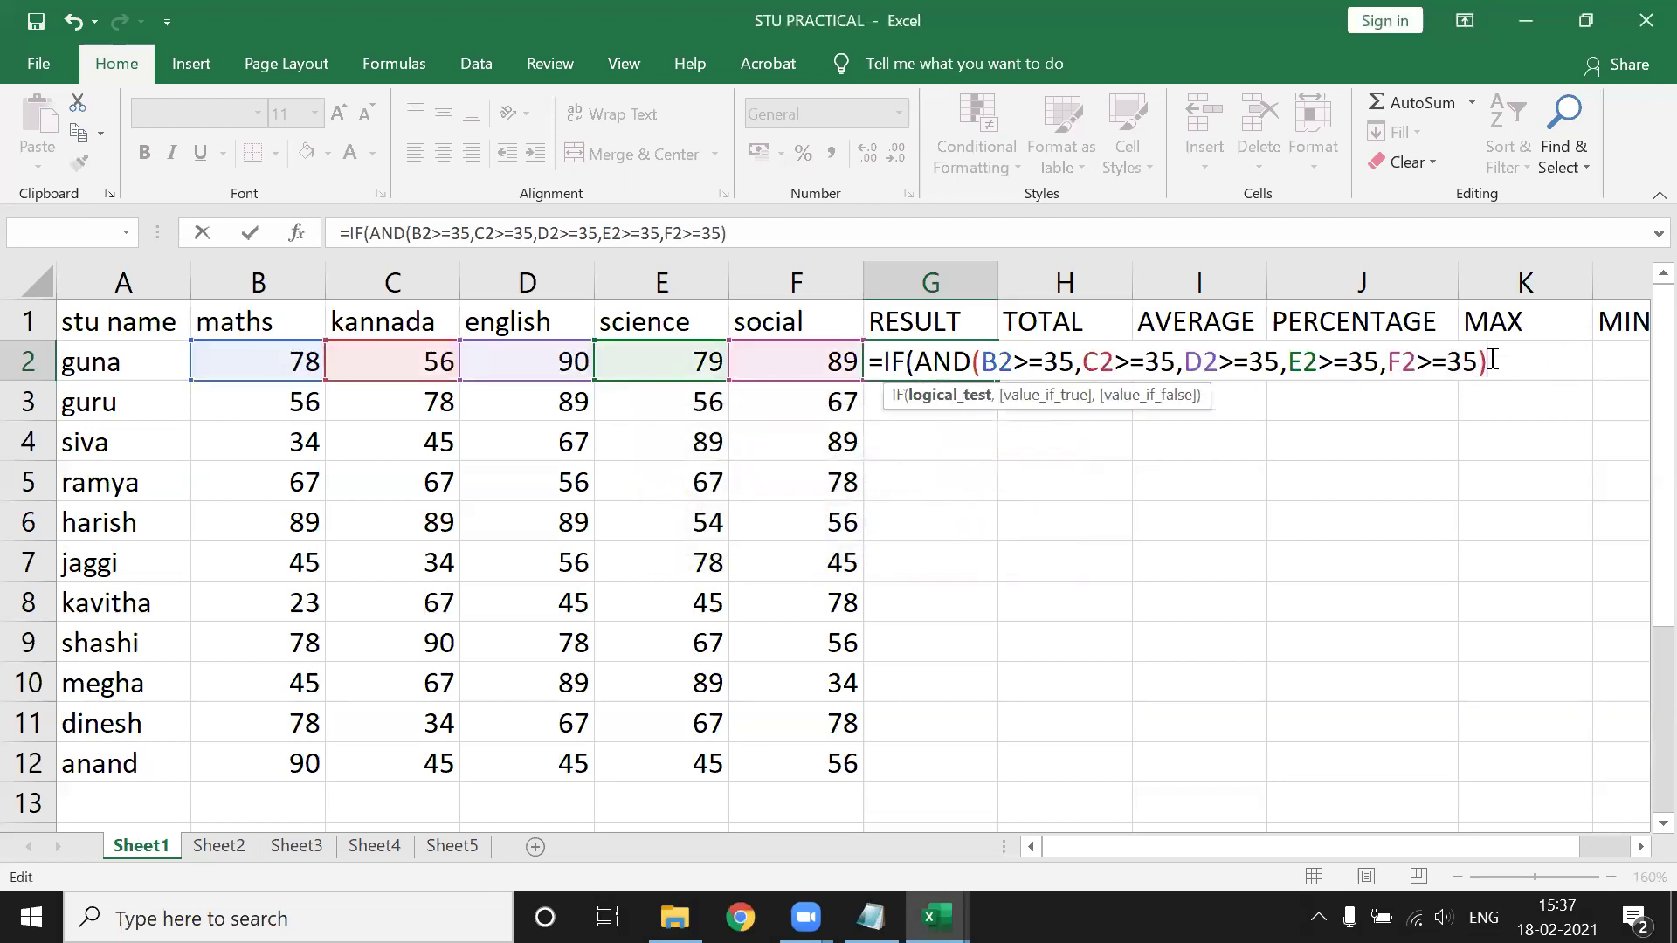
pyautogui.write(',')
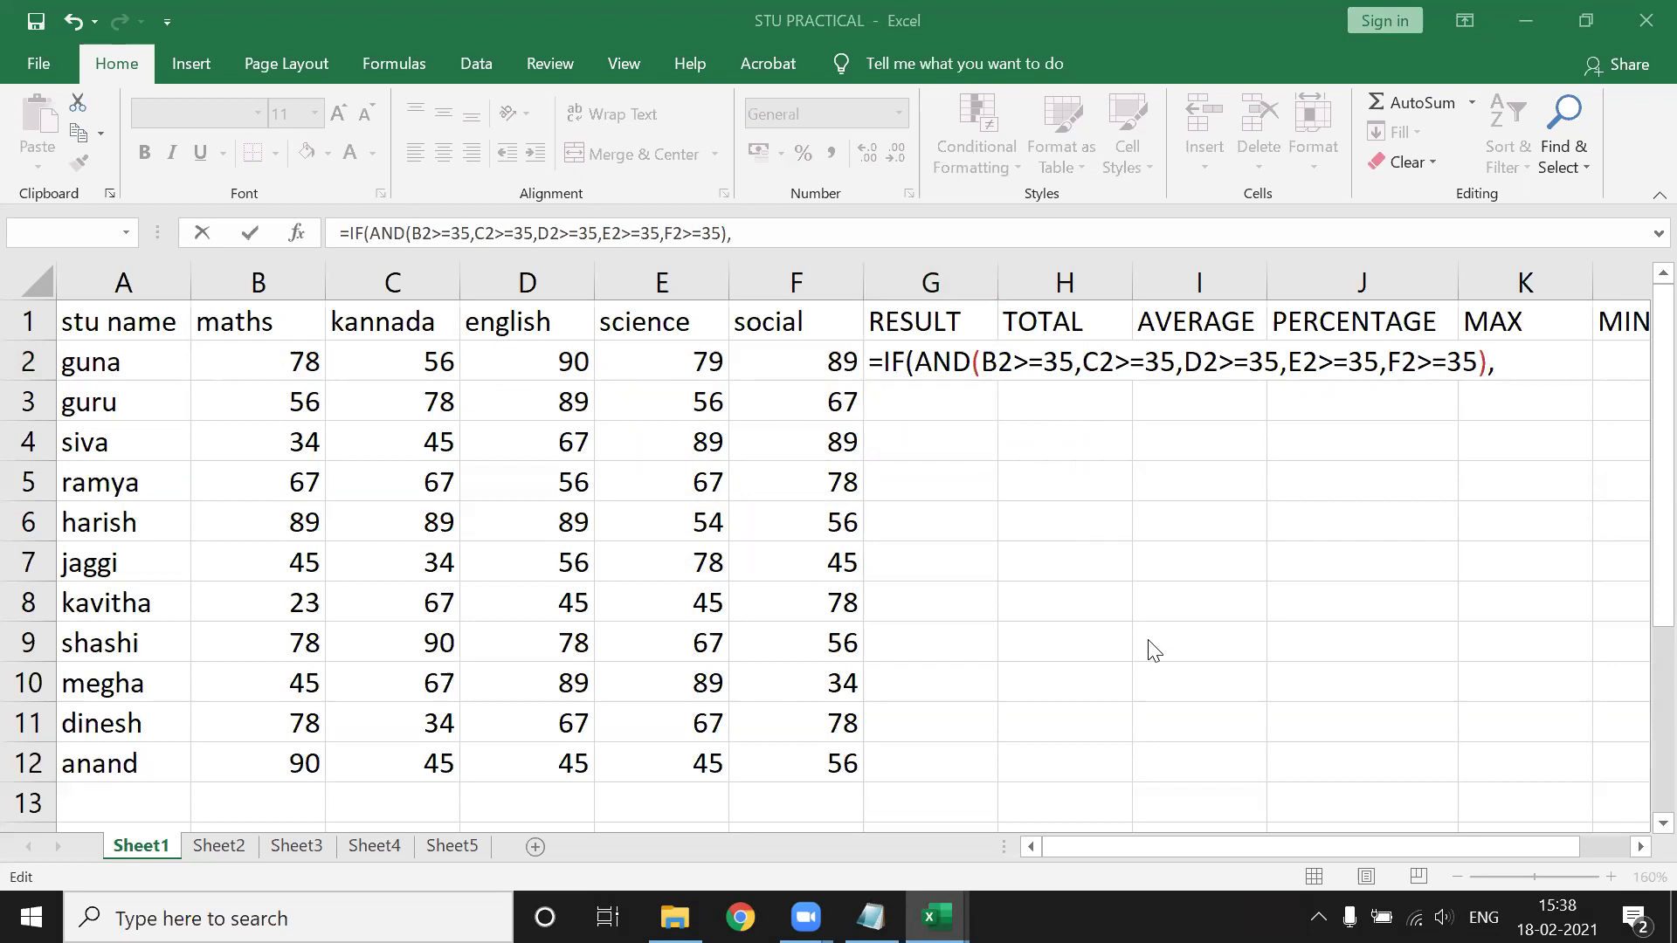
pyautogui.click(1500, 375)
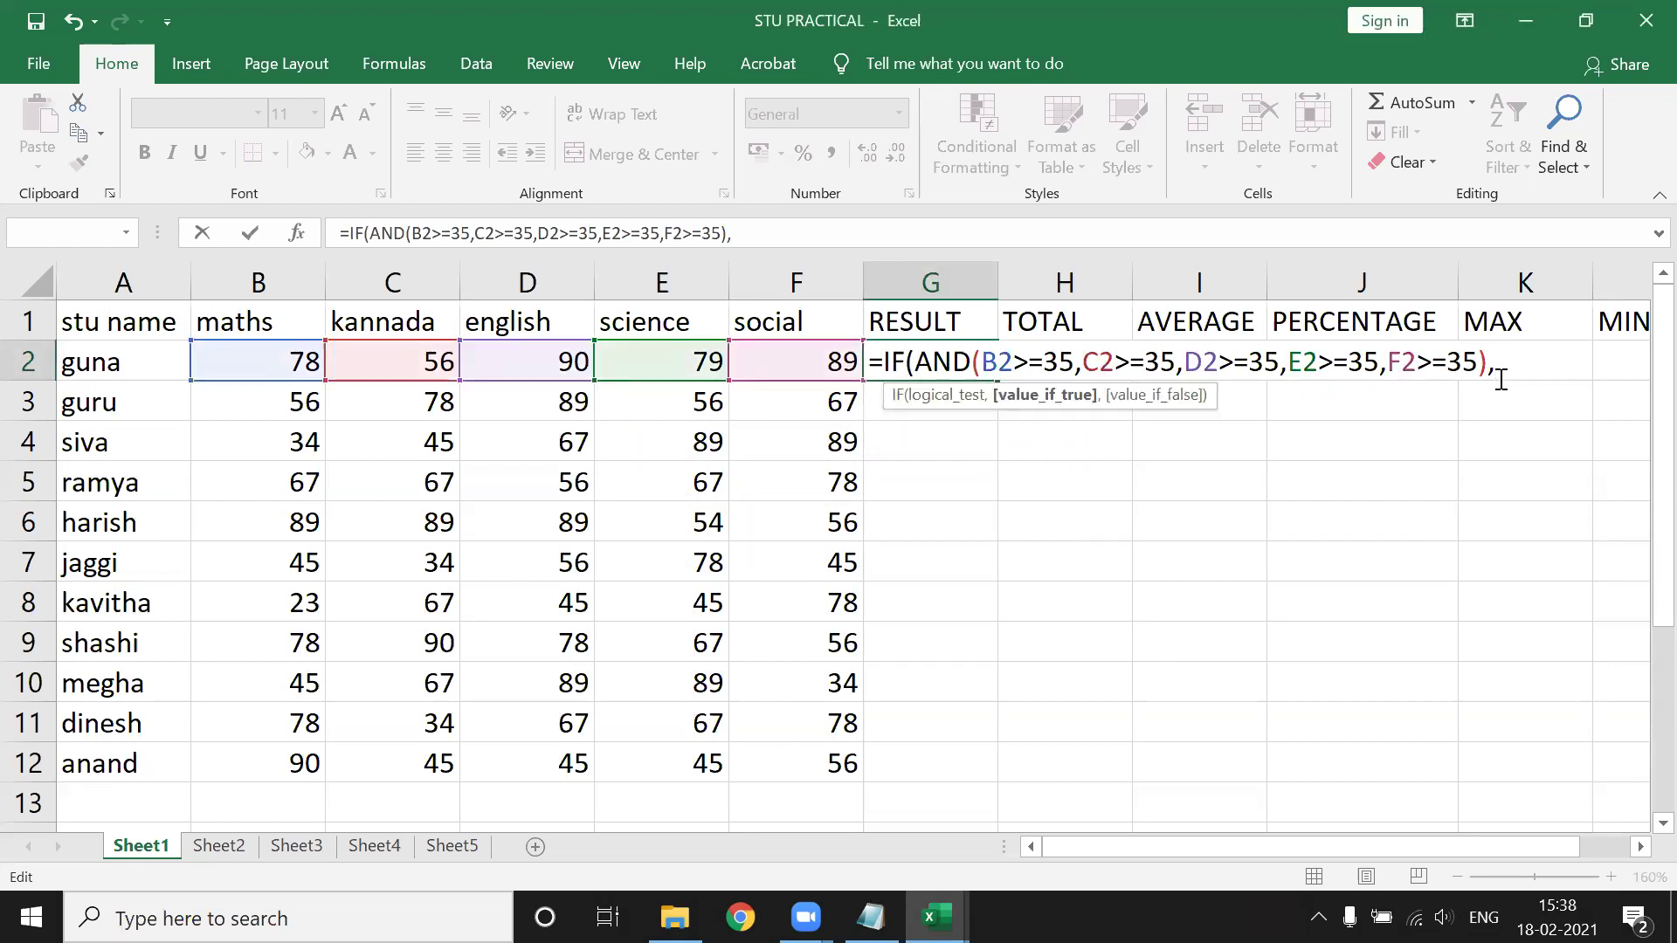
pyautogui.write('"PASS",')
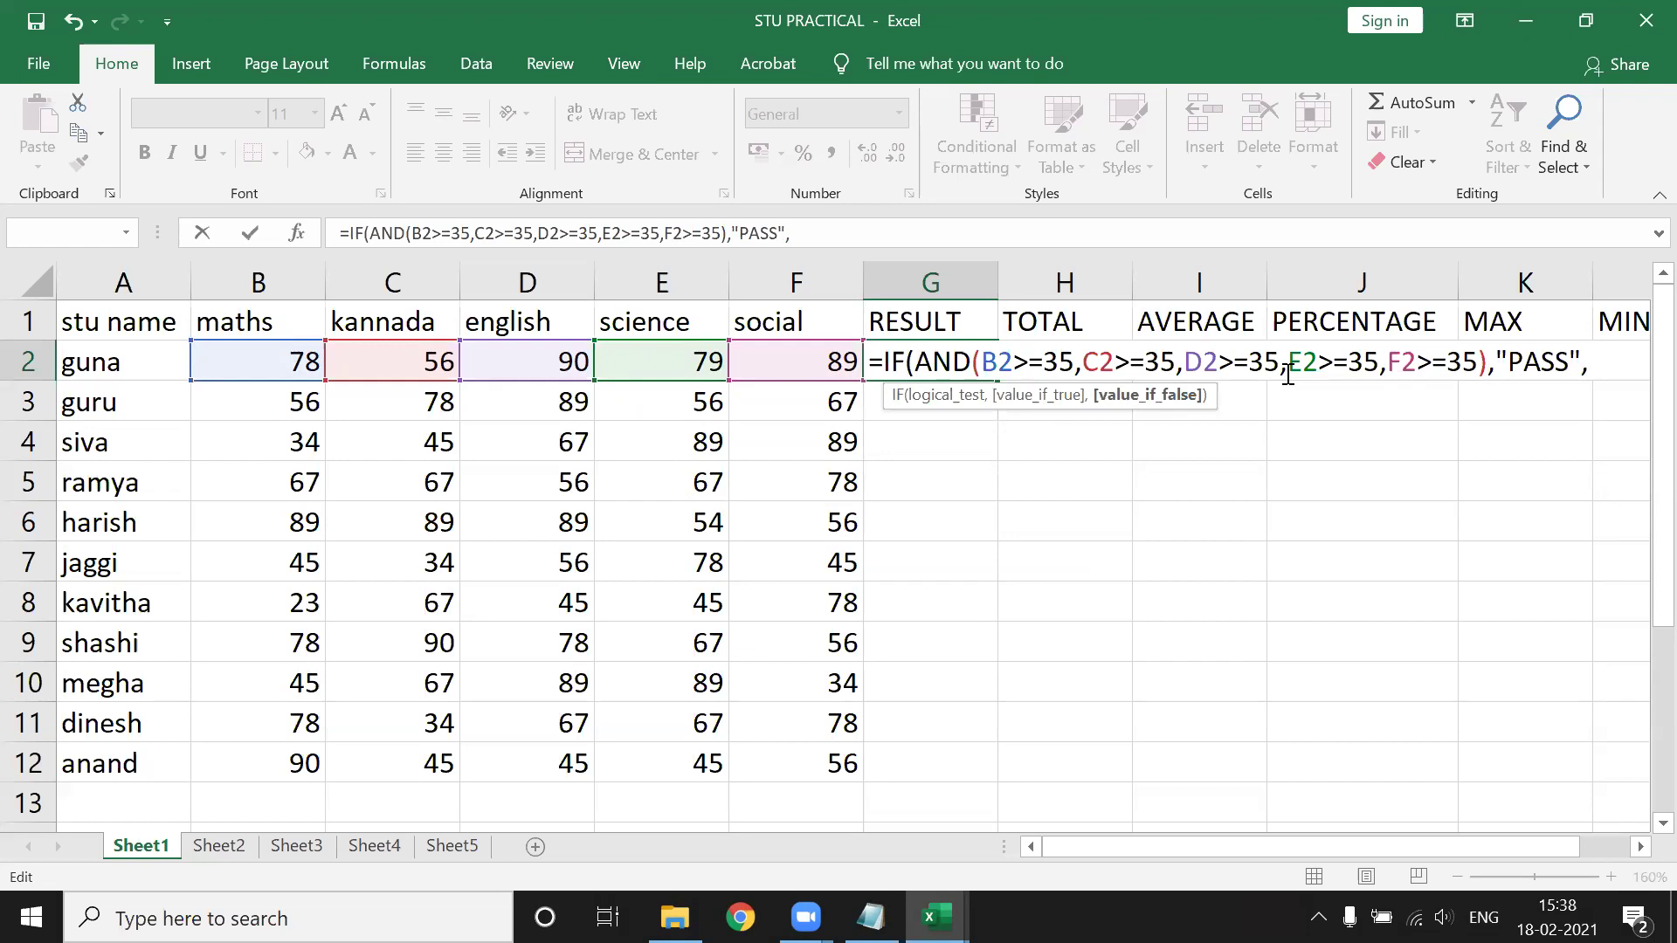
pyautogui.write('"FAIL"')
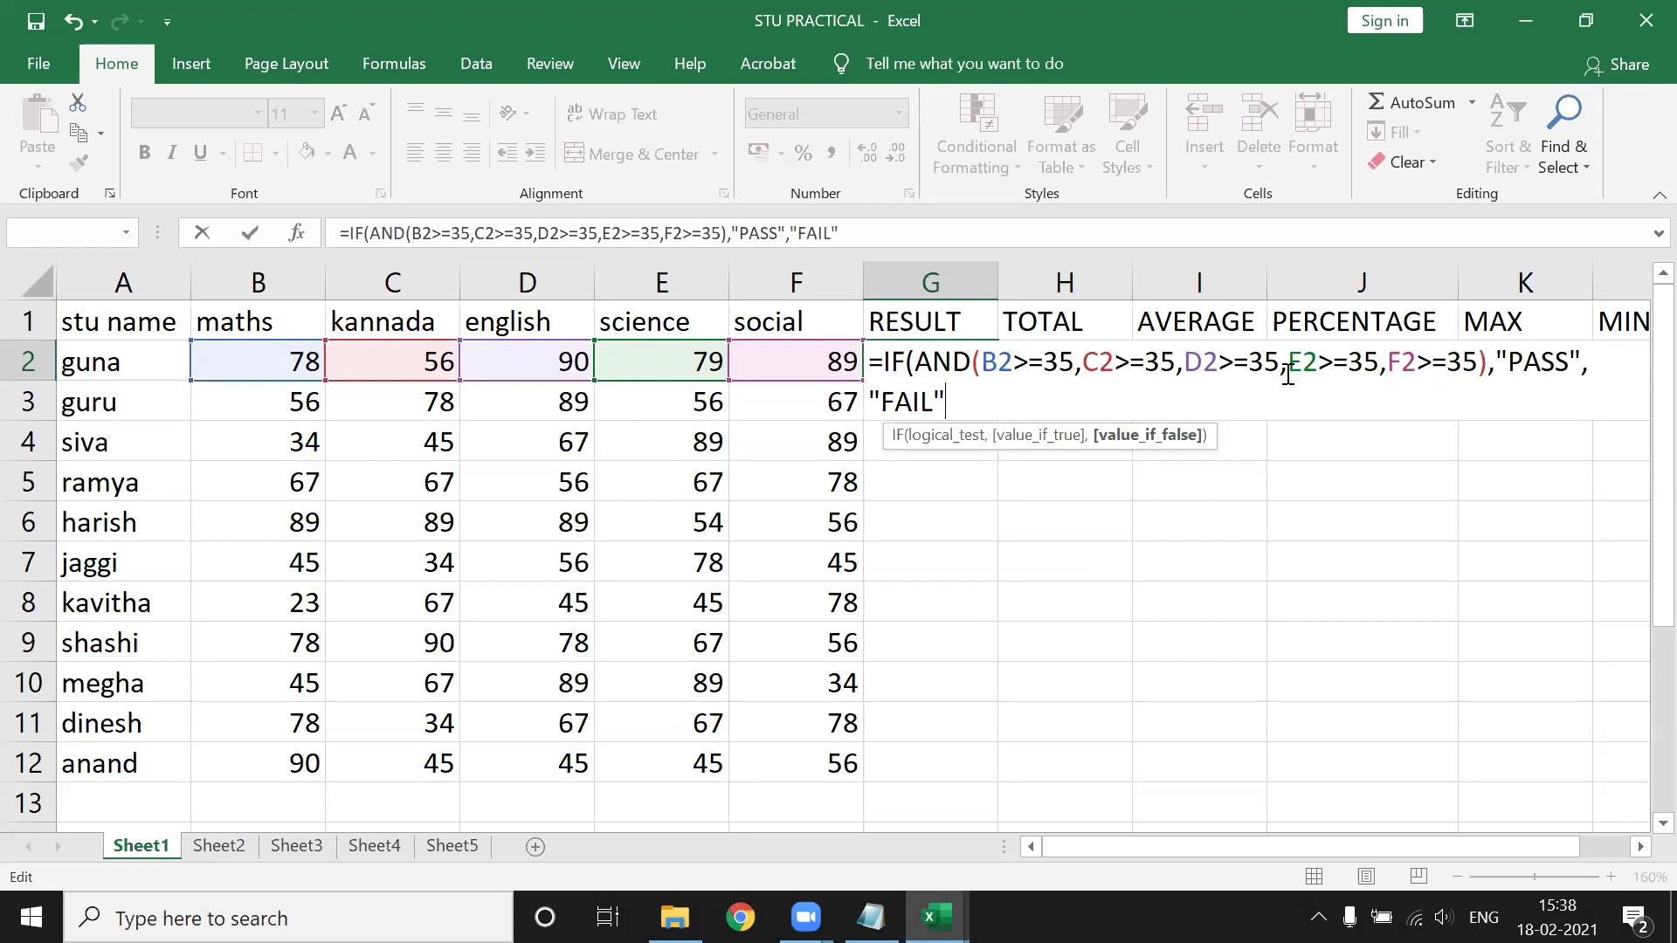
pyautogui.write(')')
pyautogui.press('Return')
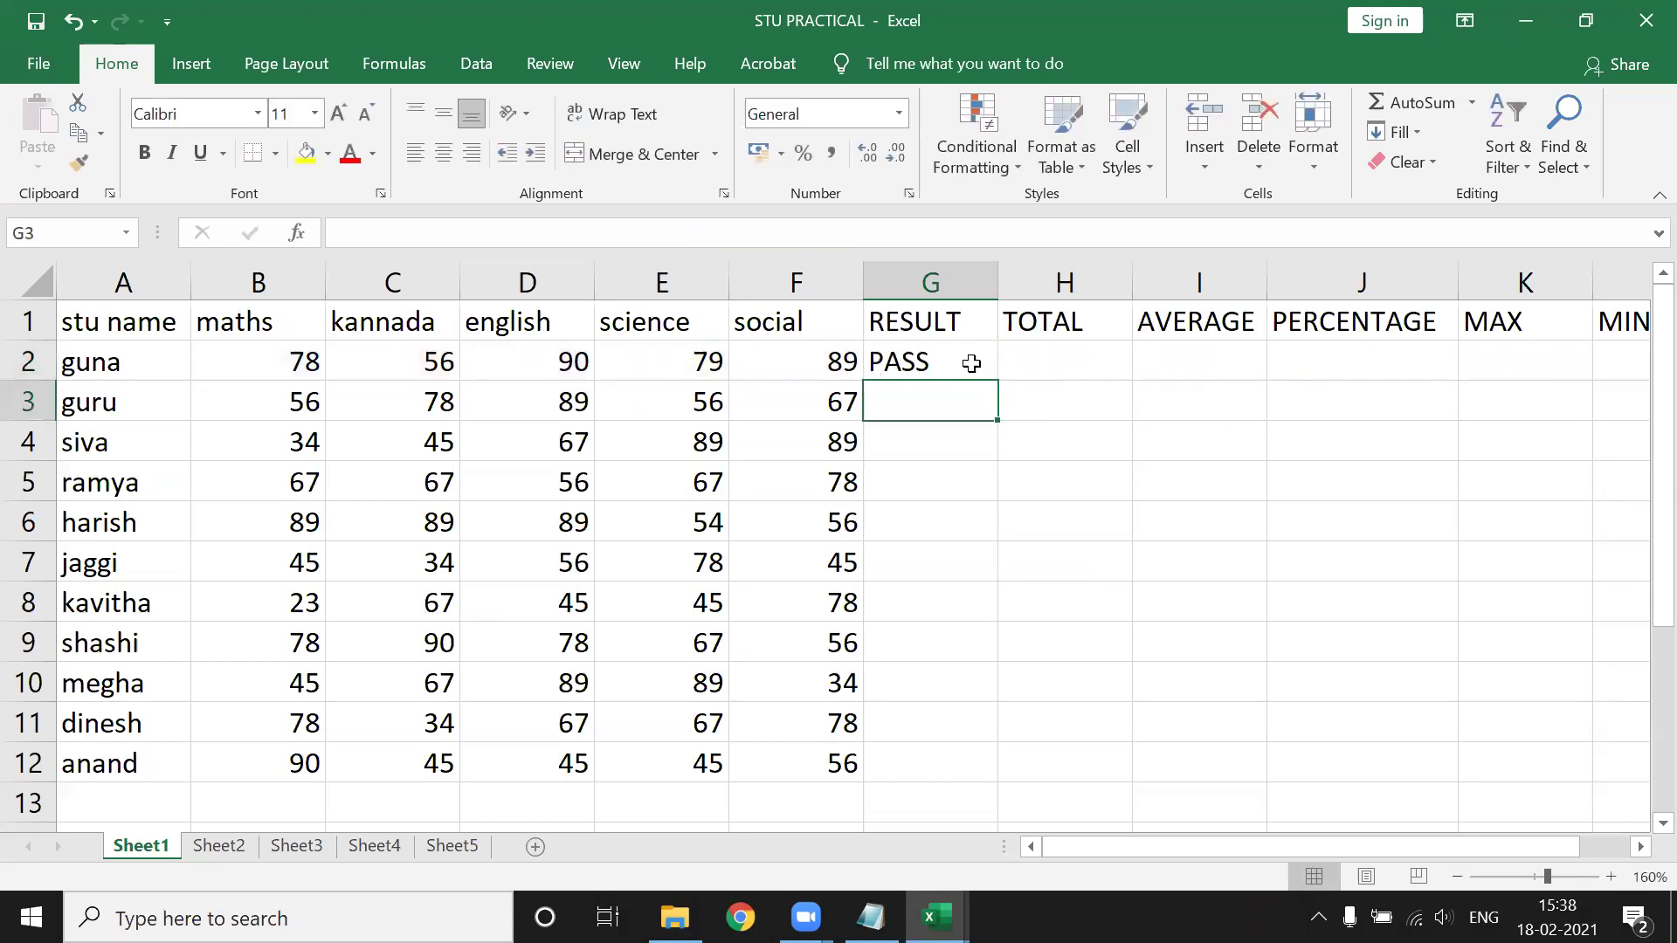
# Fill the G2 RESULT formula down the column through G12.
pyautogui.click(967, 362)
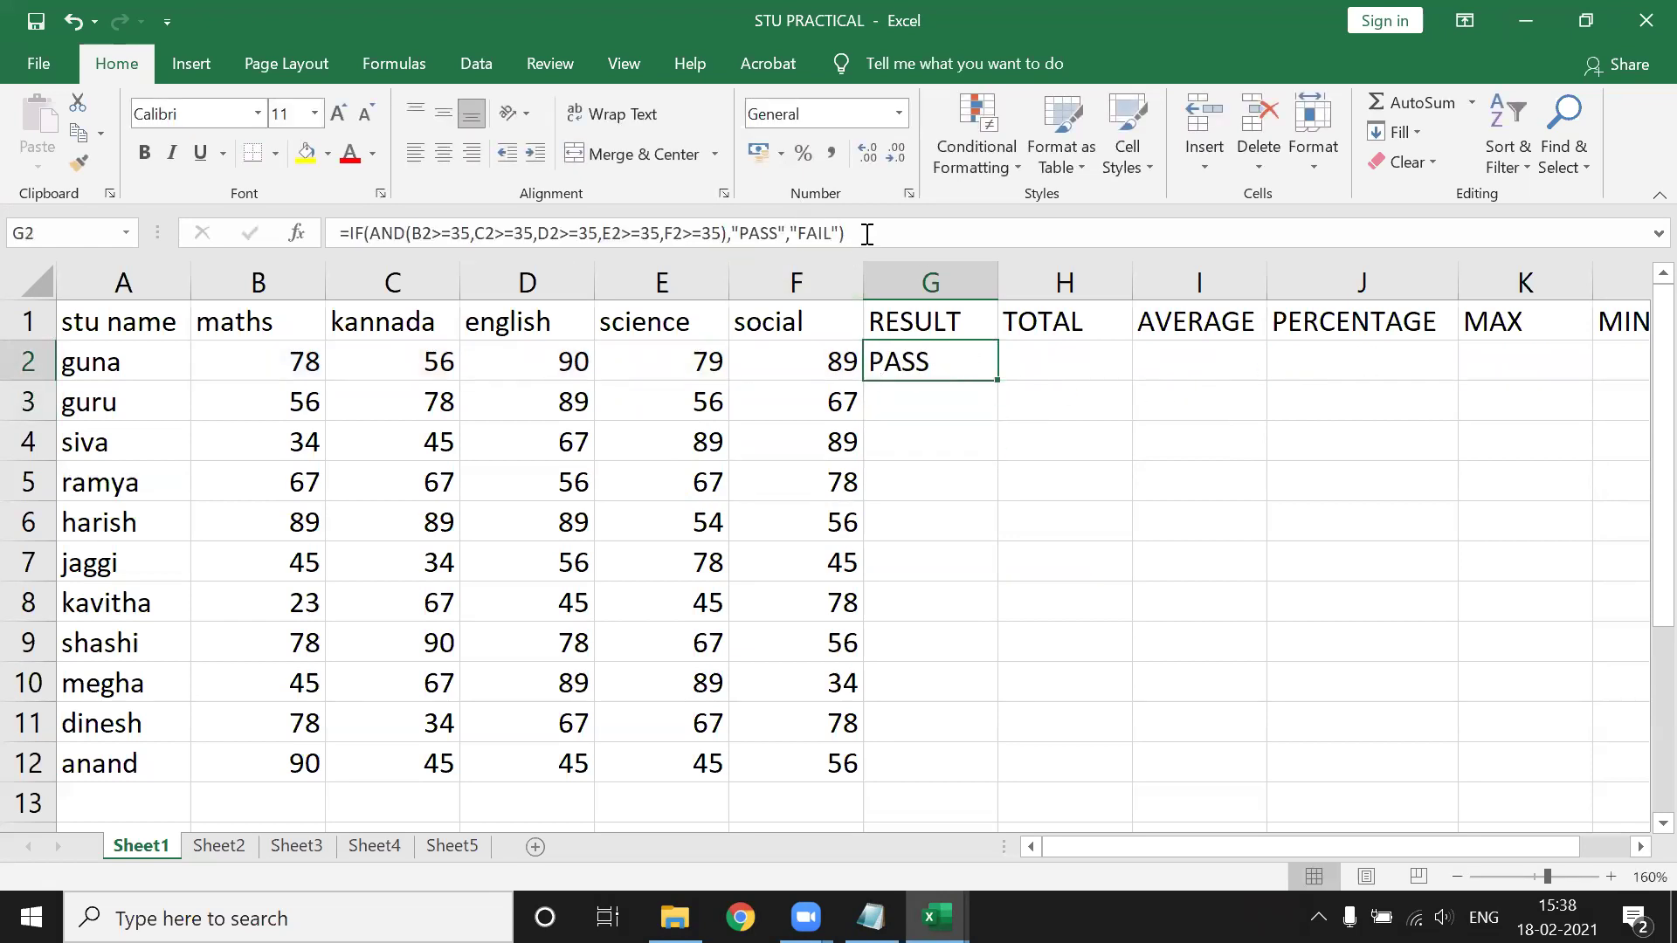
pyautogui.click(864, 232)
pyautogui.click(995, 375)
pyautogui.doubleClick(996, 379)
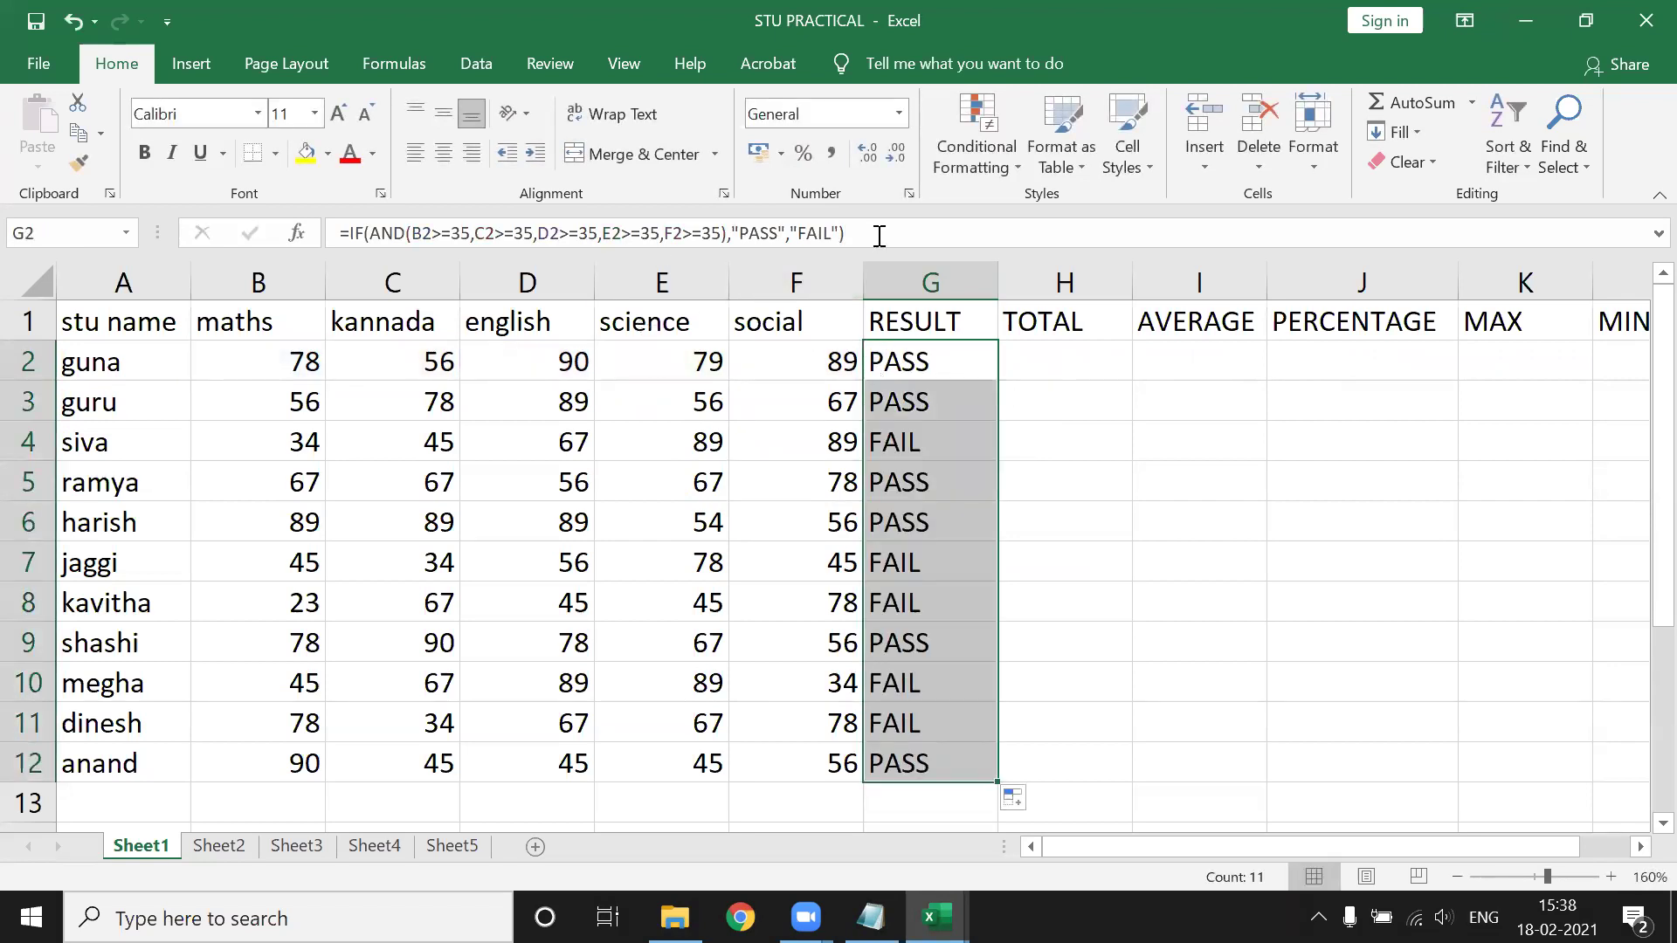
# Copy the RESULT formula text from the formula bar without changing it.
pyautogui.moveTo(879, 232); pyautogui.dragTo(339, 232)
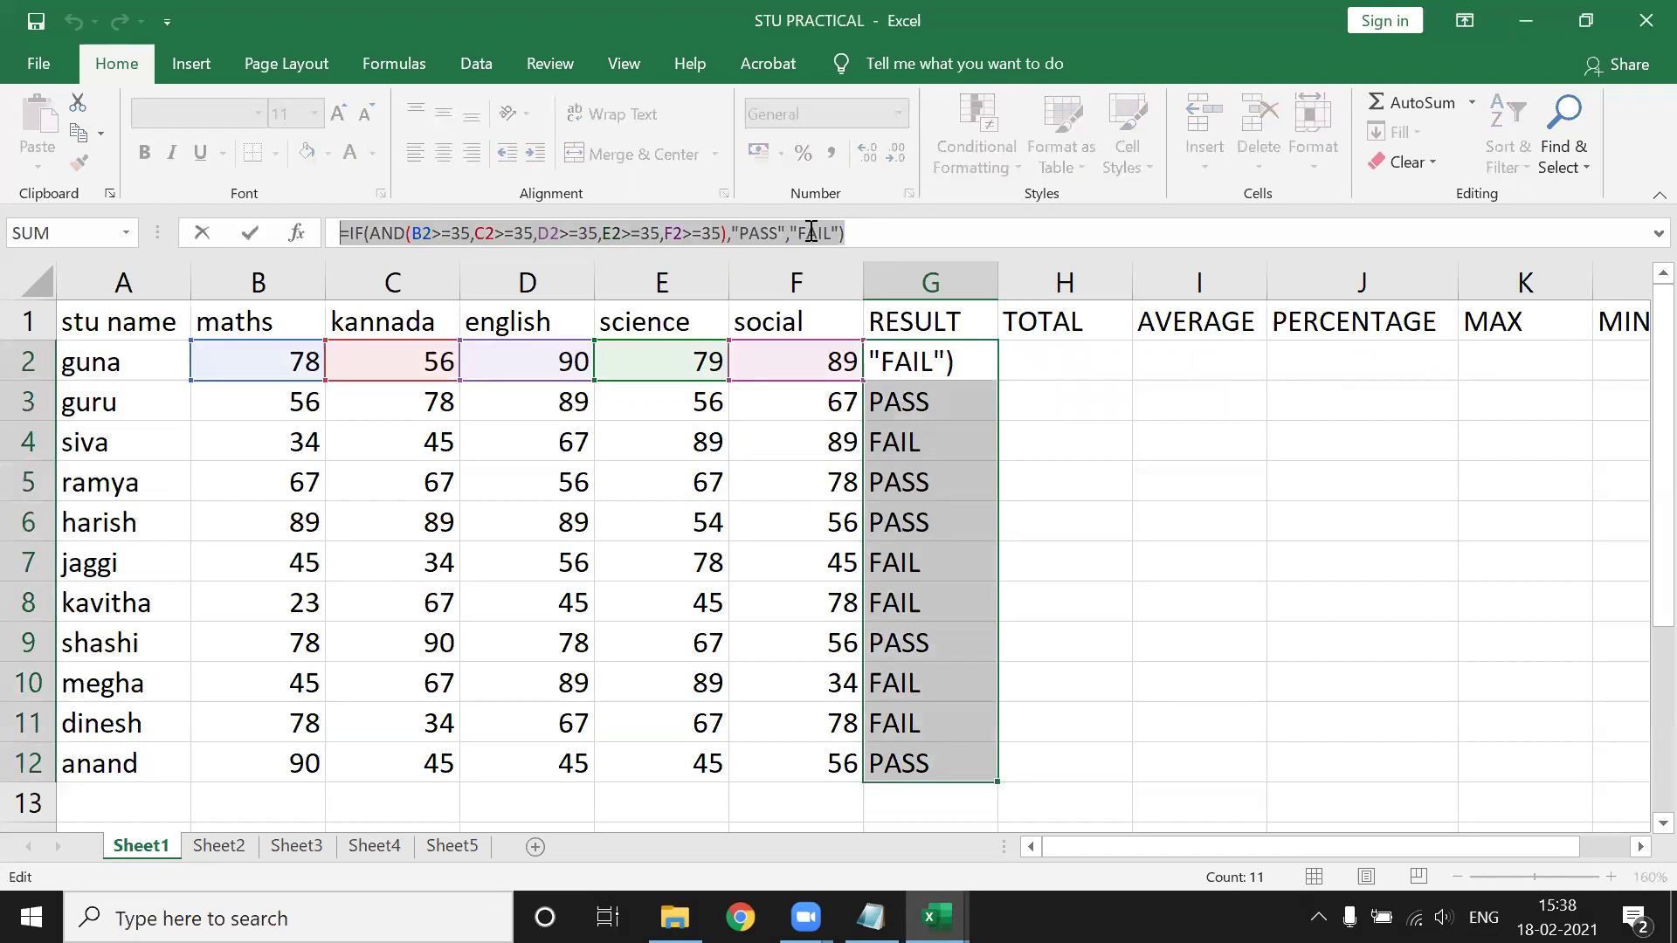
pyautogui.rightClick(851, 232)
pyautogui.click(861, 276)
pyautogui.press('Escape')
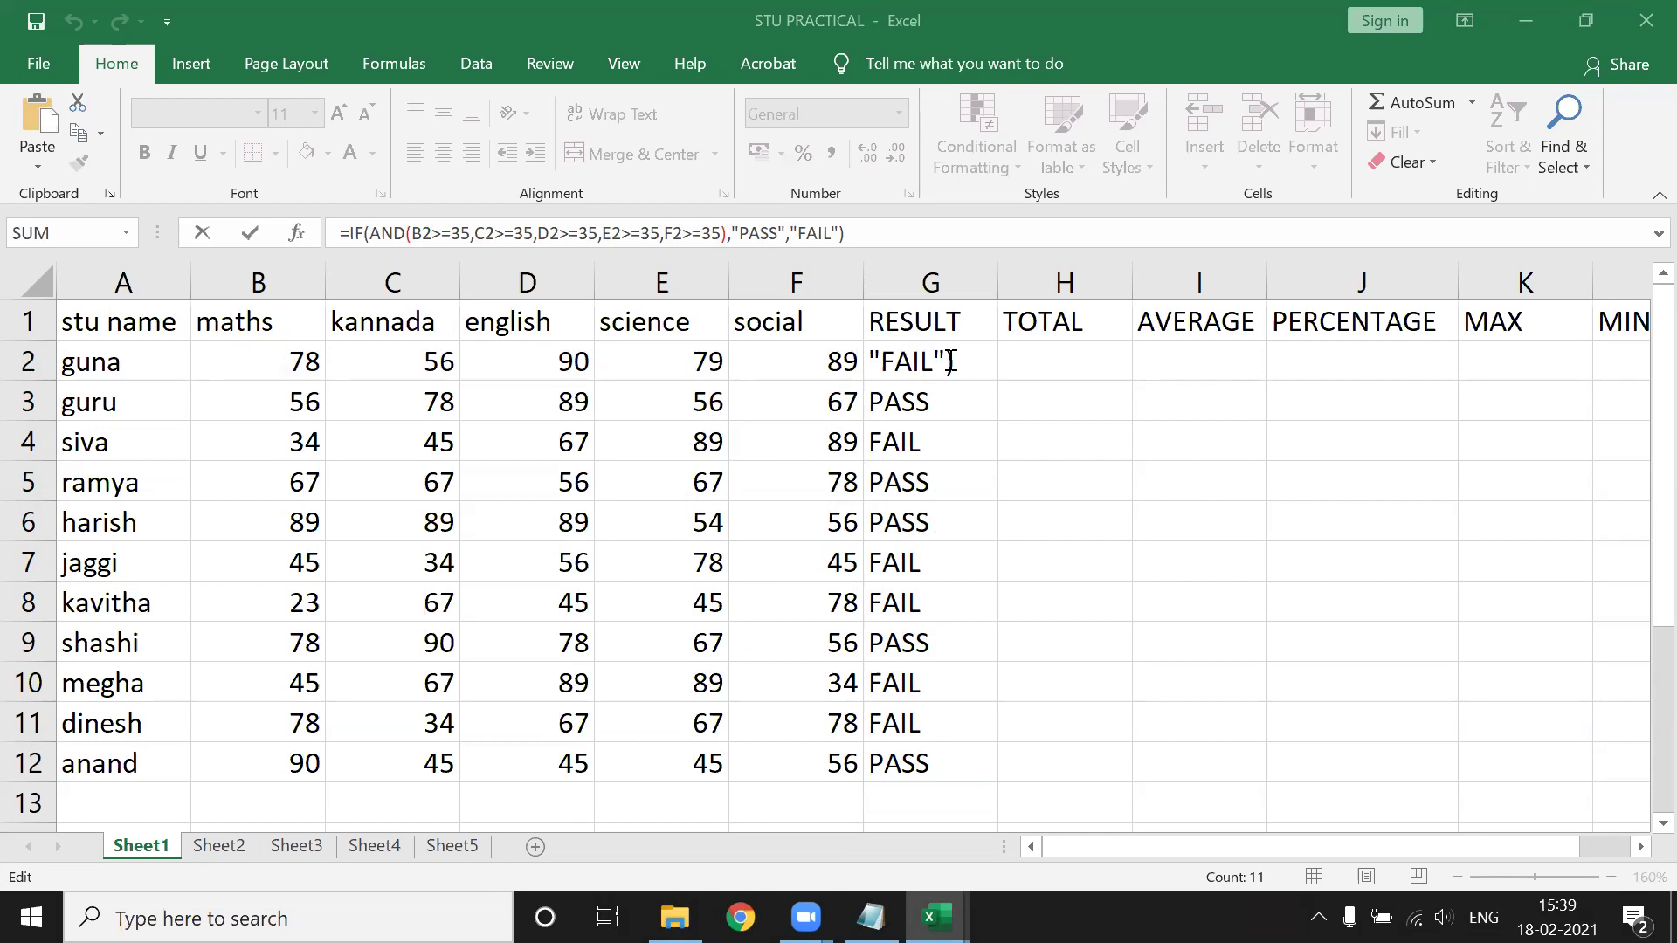
# Insert an empty column before TOTAL, becoming the new column H.
pyautogui.click(1089, 264)
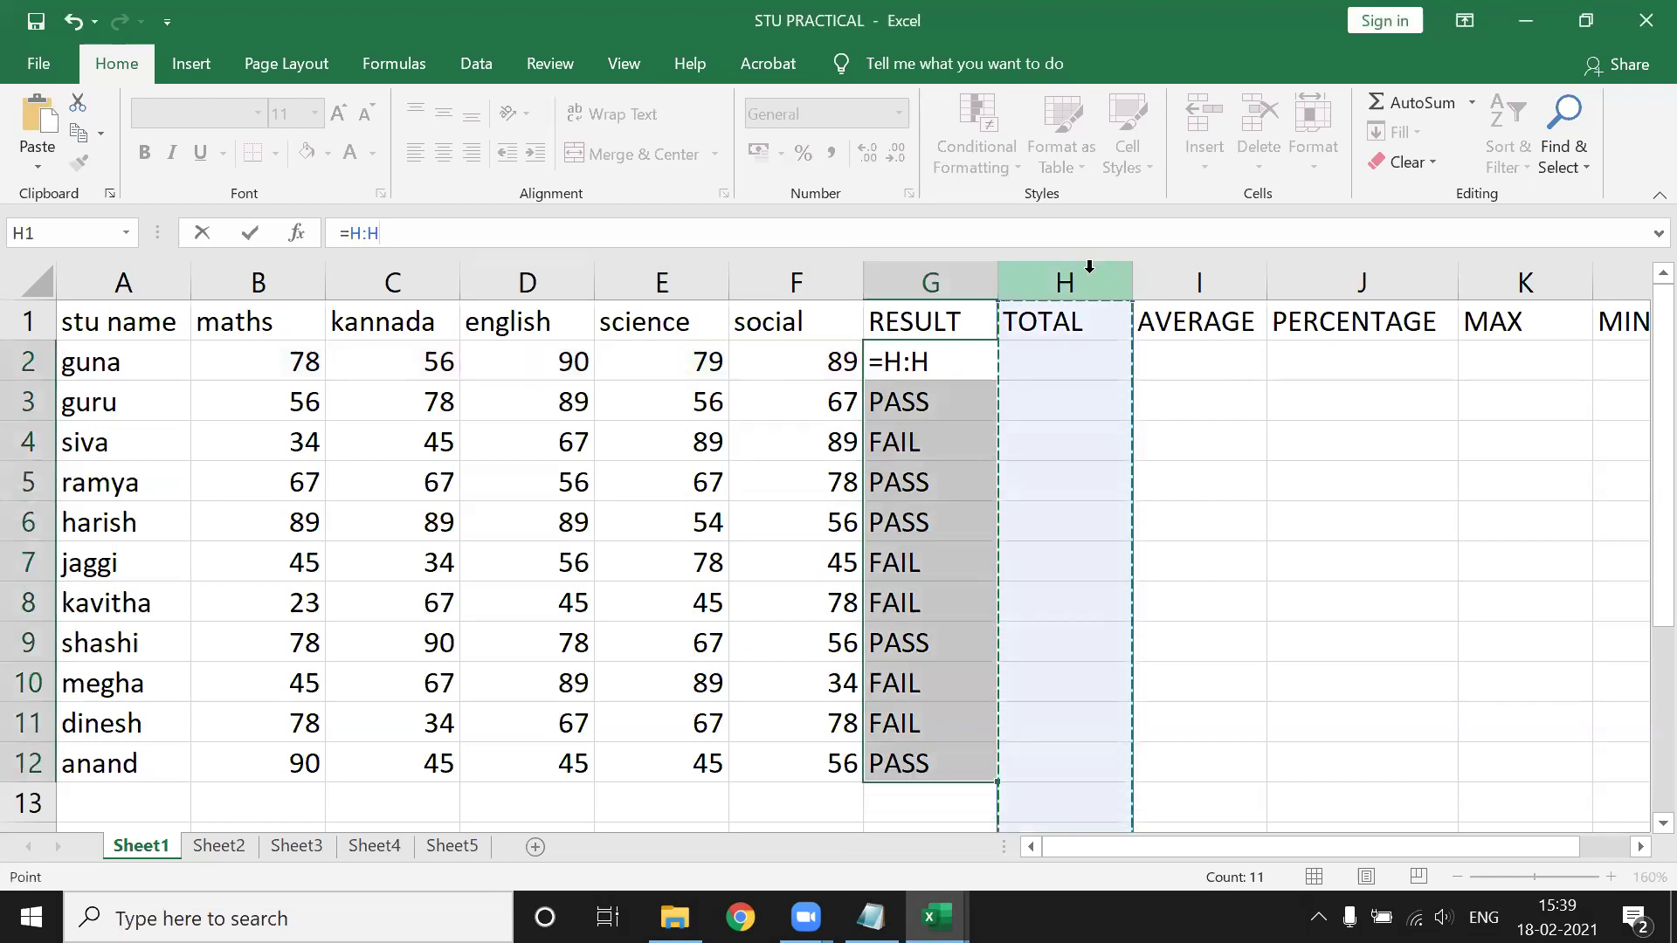
pyautogui.press('Escape')
pyautogui.rightClick(1090, 269)
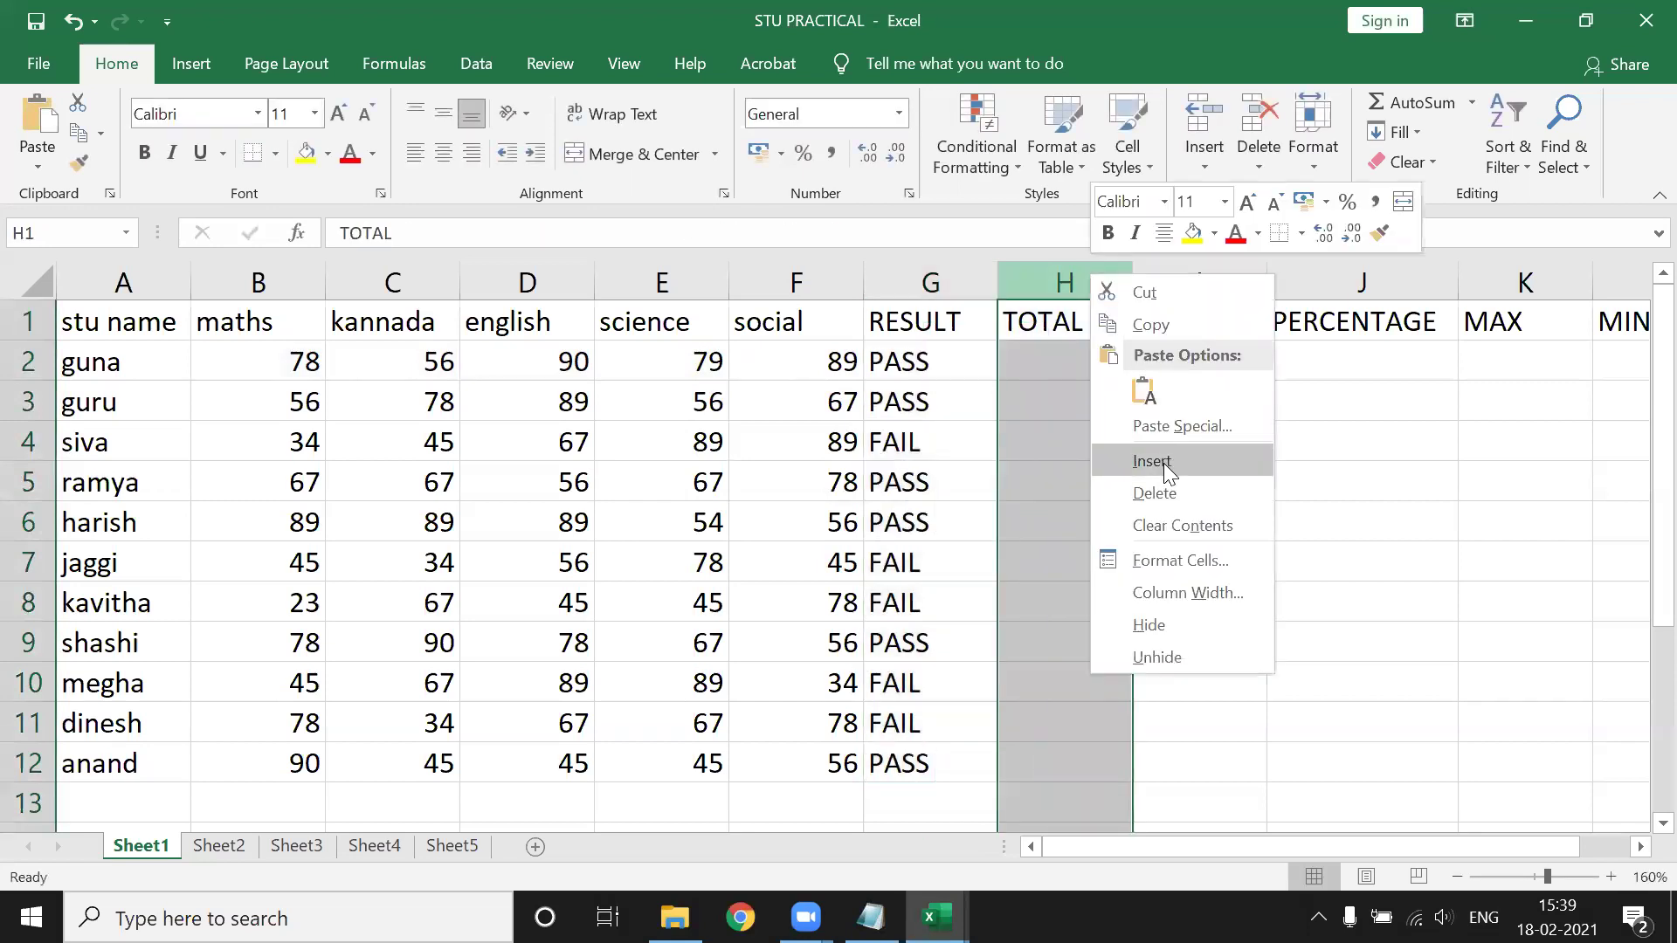
pyautogui.click(1163, 462)
pyautogui.click(1036, 323)
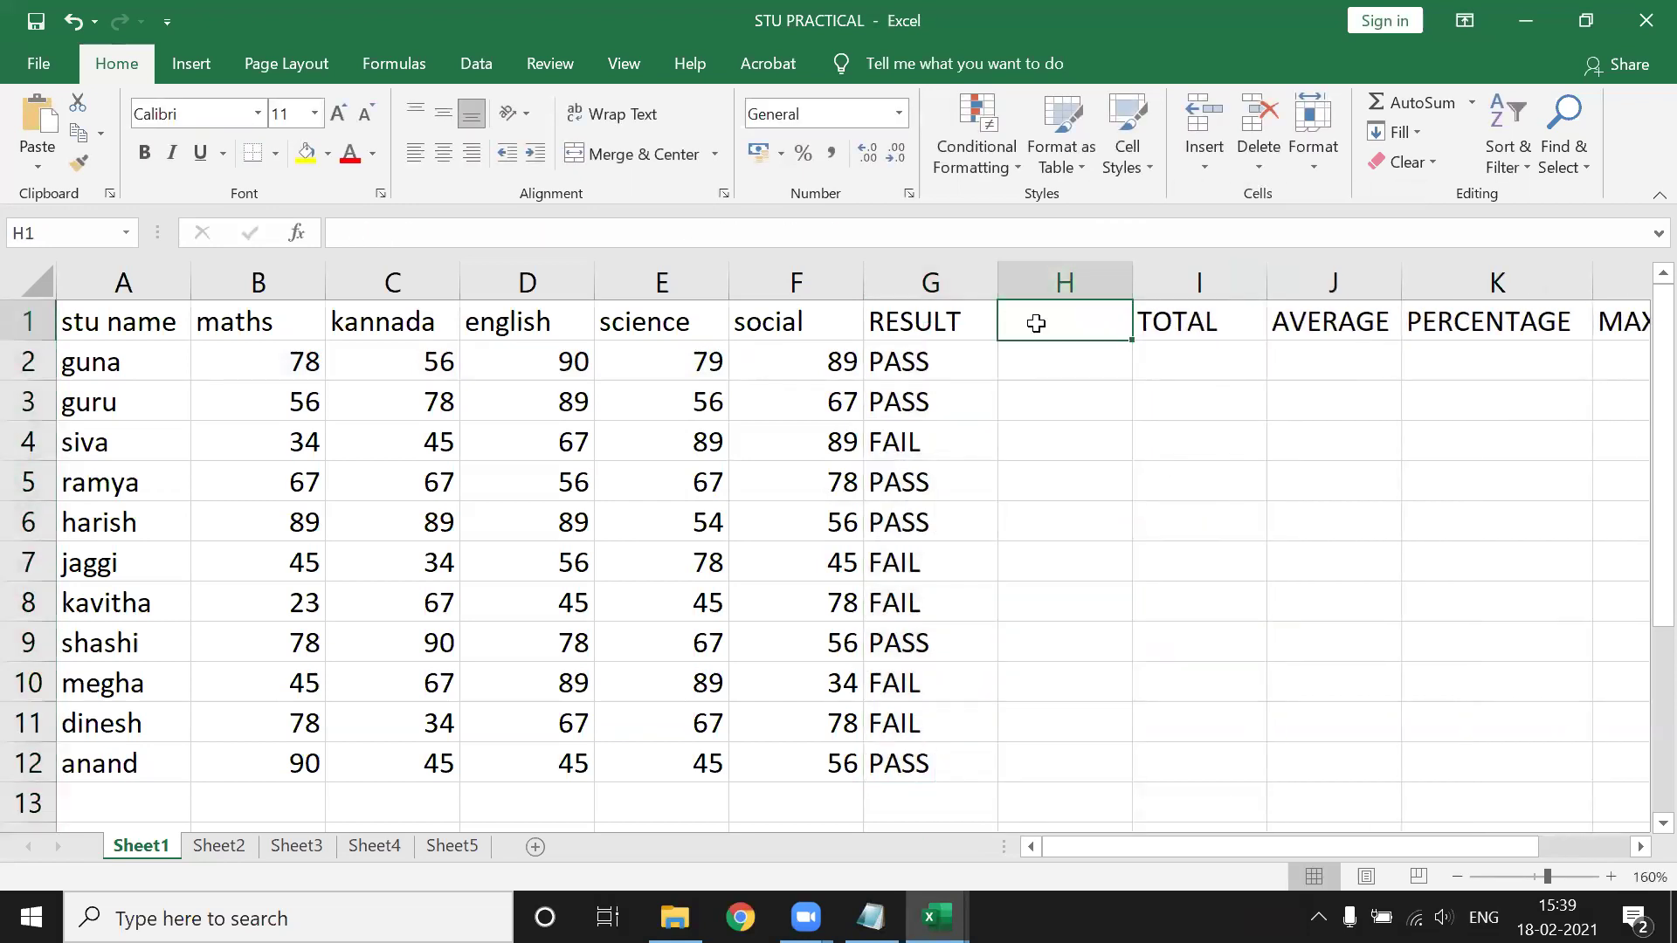
# Start an IFS formula in H2 by picking IFS from the =IF suggestions.
pyautogui.press('Down')
pyautogui.write('=IF')
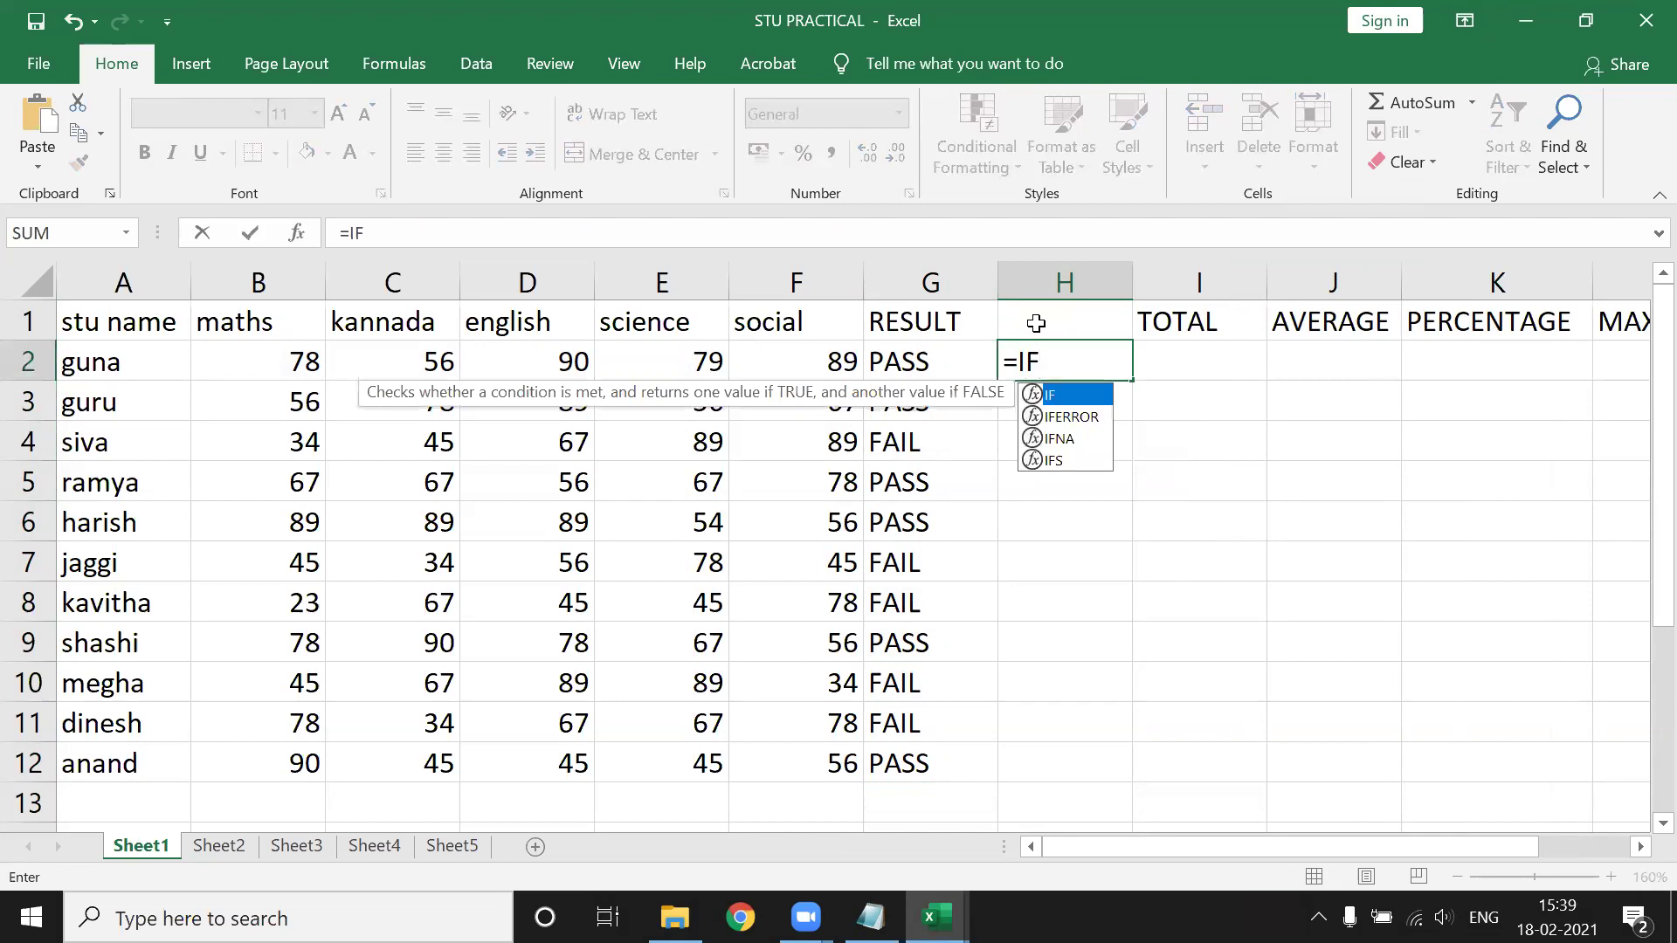
pyautogui.press('Down')
pyautogui.press('Down')
pyautogui.press('Down')
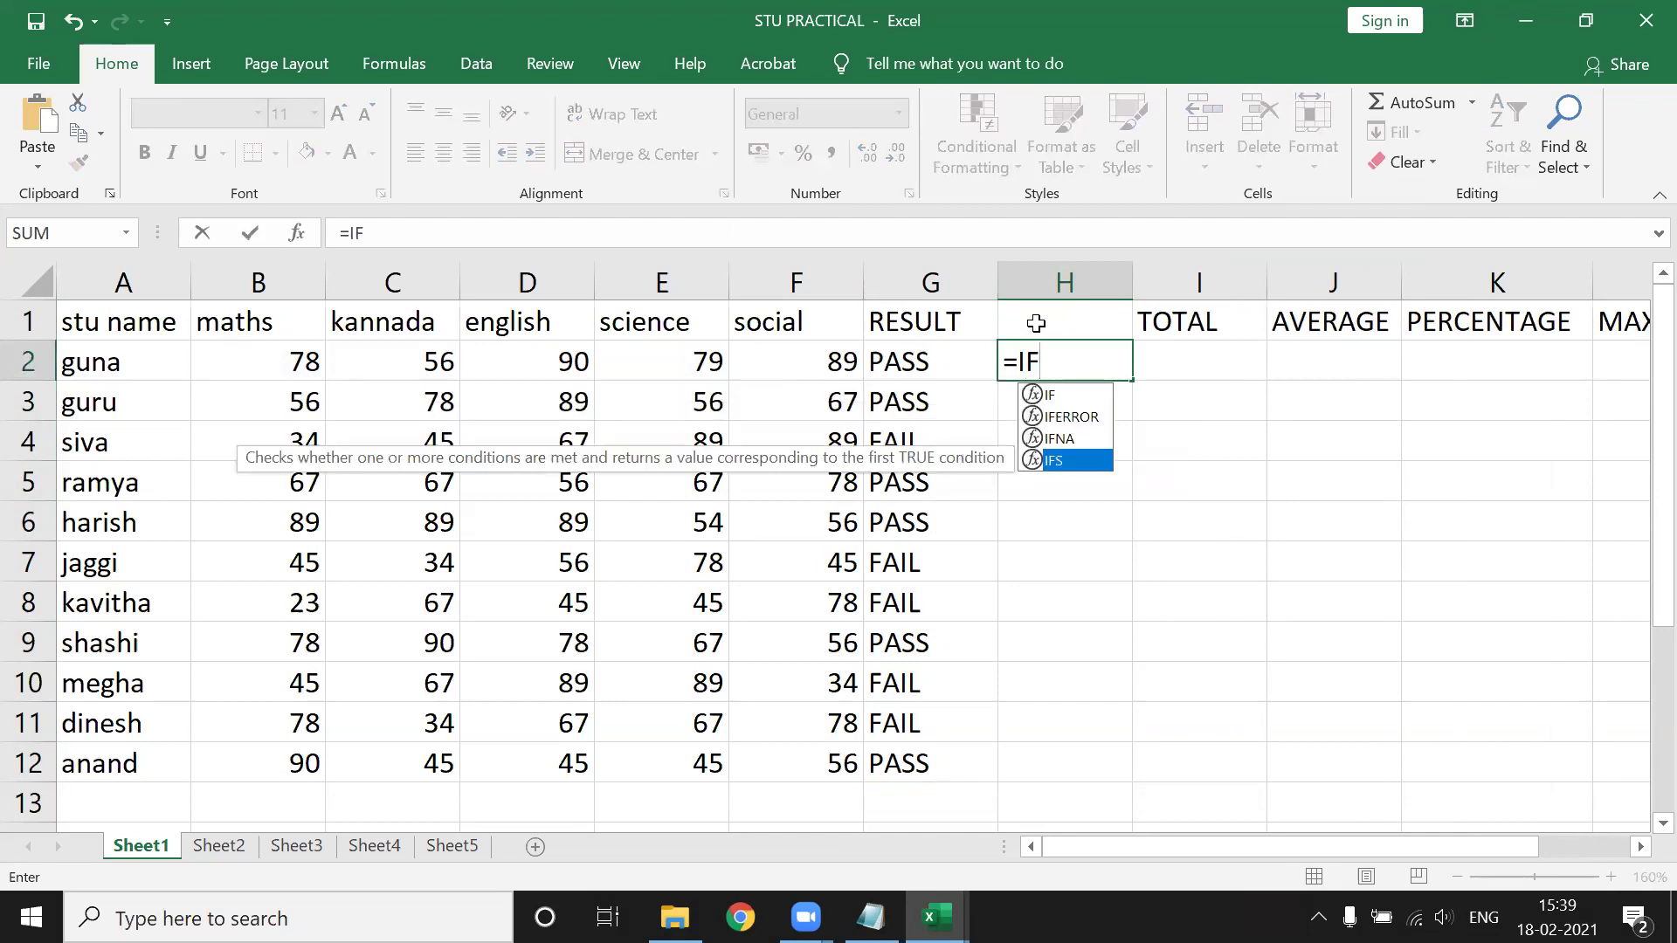
pyautogui.press('Tab')
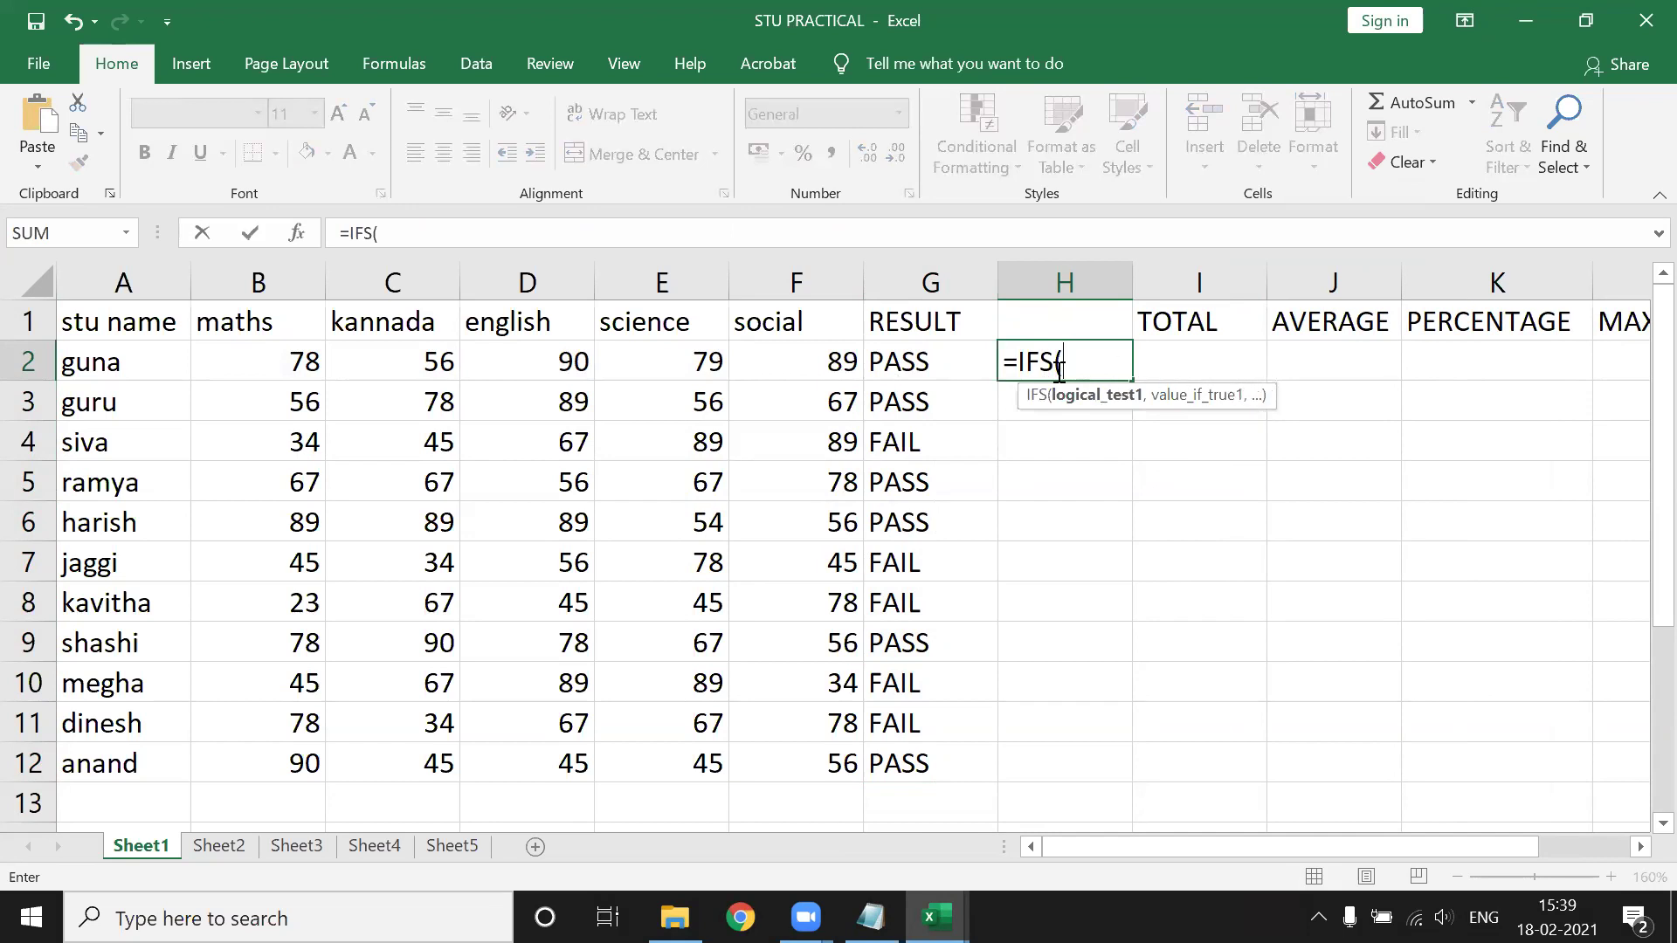
# Give the IFS formula B2:F2 as its argument, then cancel it, leaving H2 empty.
pyautogui.moveTo(262, 354); pyautogui.dragTo(818, 358)
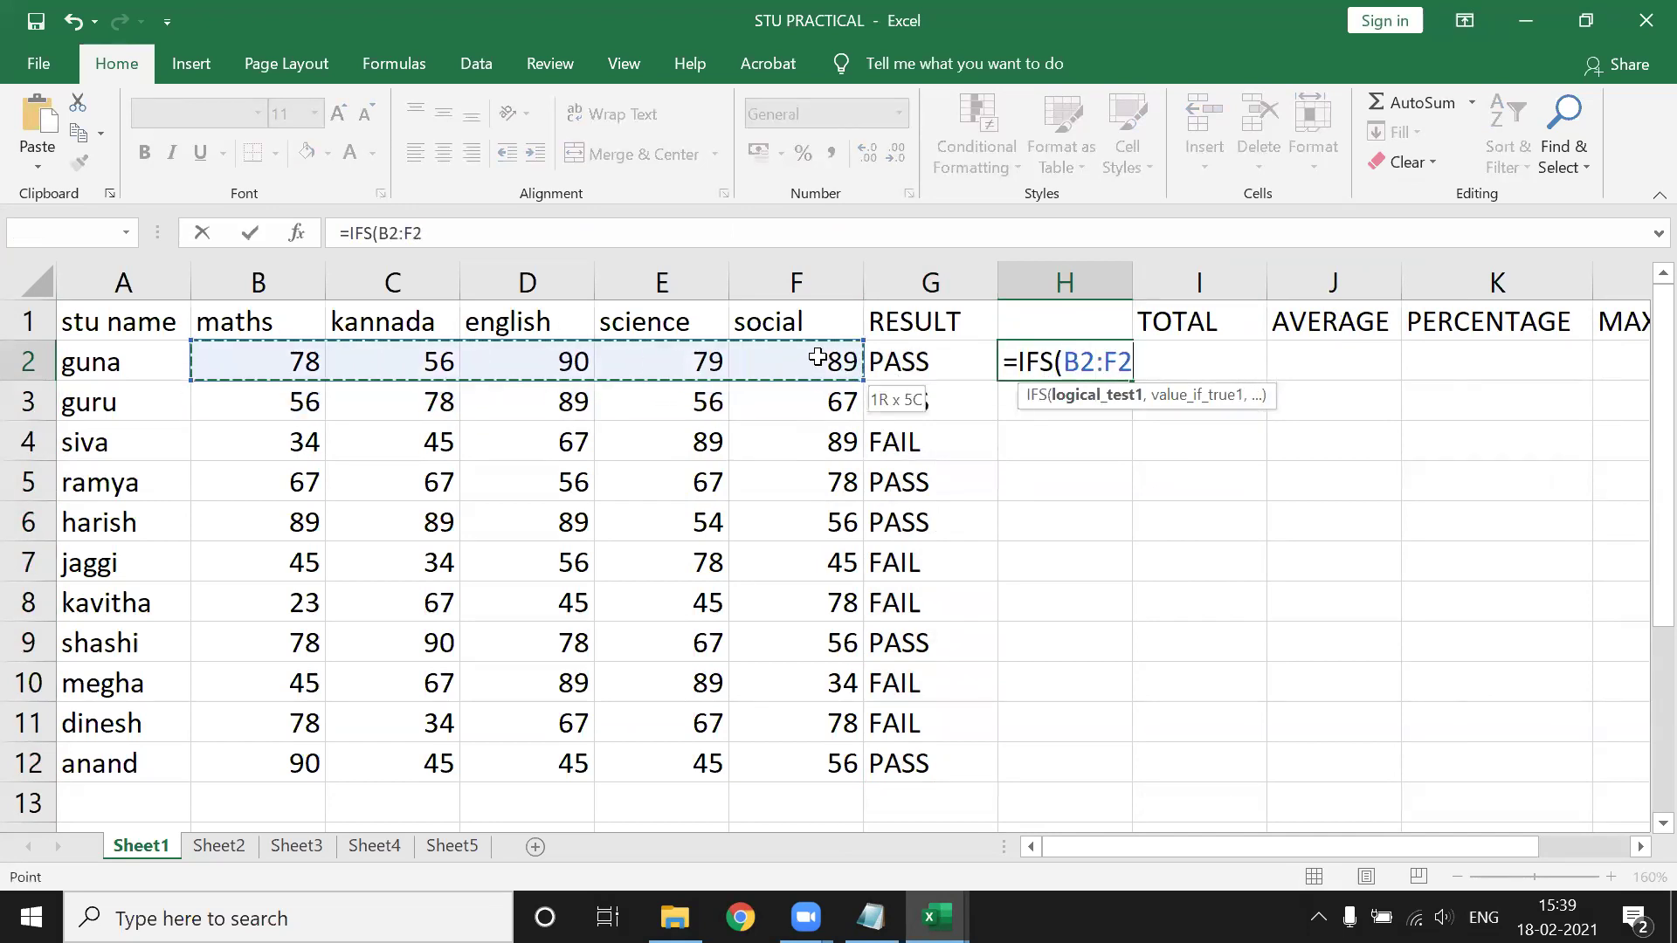
pyautogui.write(',')
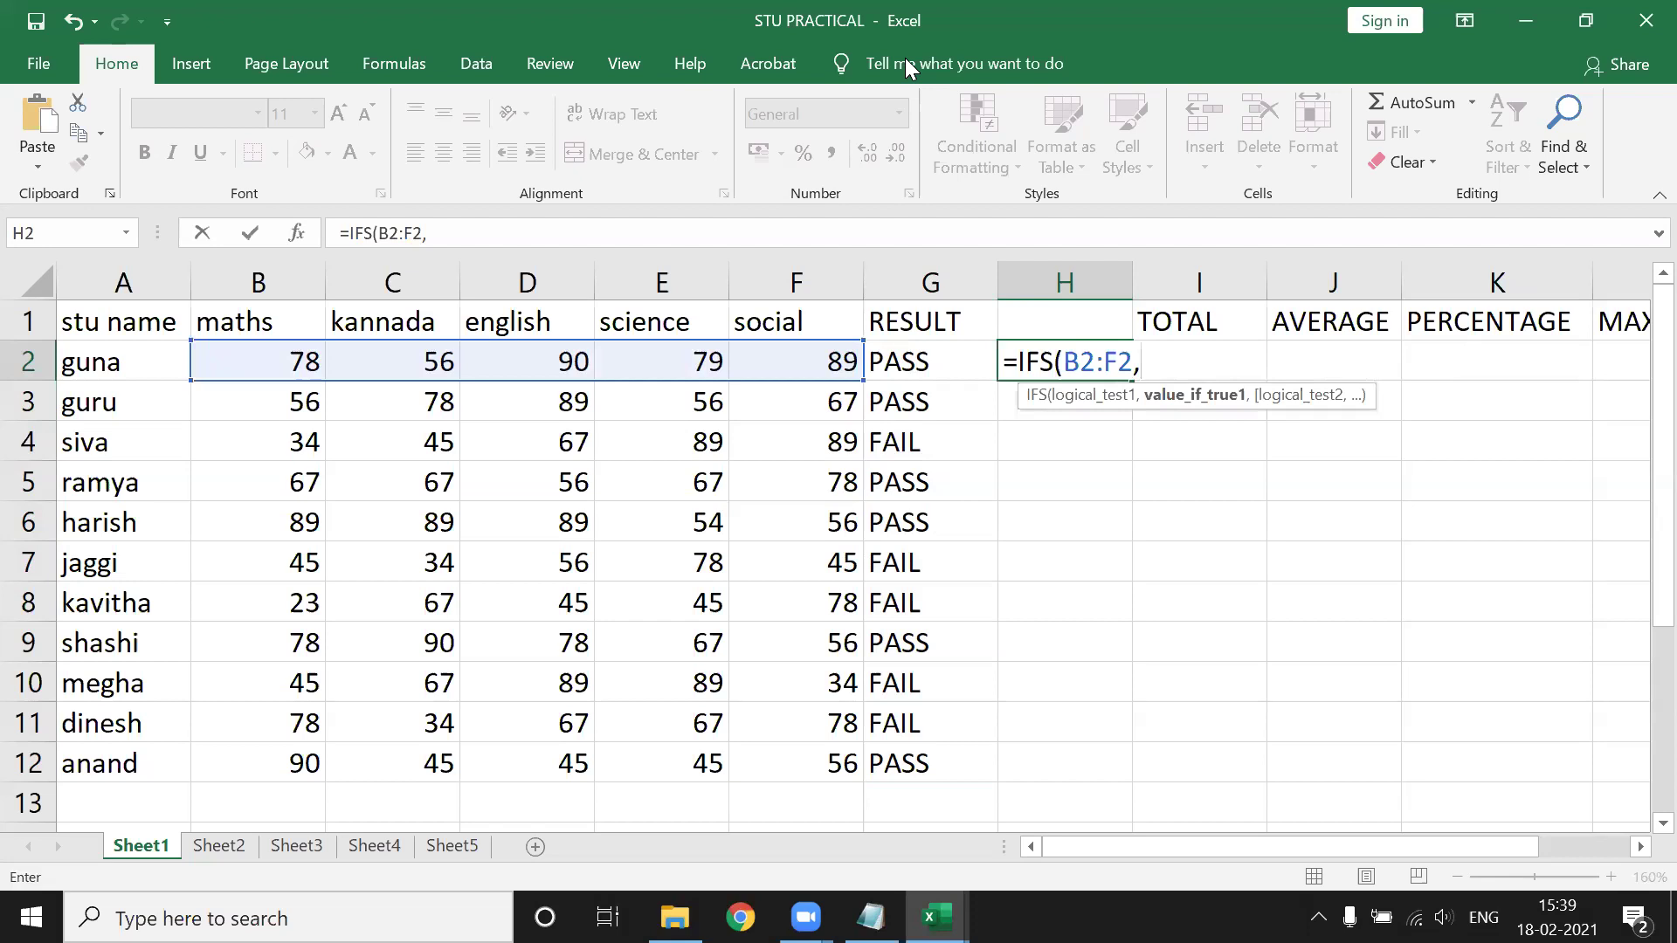
pyautogui.press('Escape')
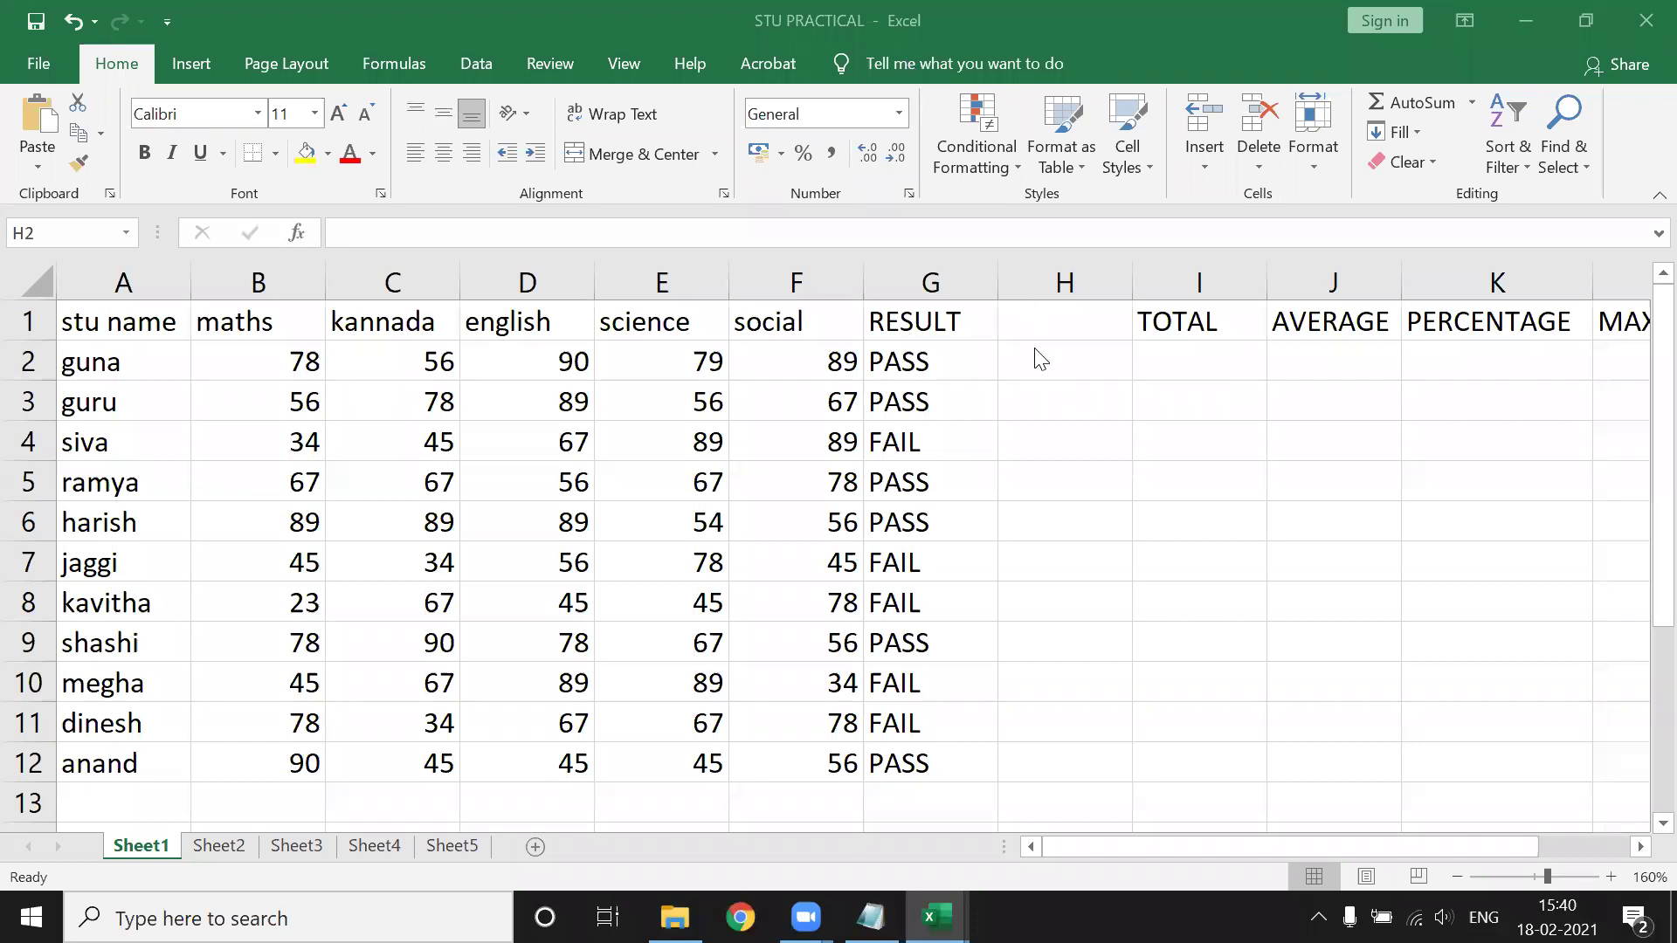
# Delete the empty column H between RESULT and TOTAL.
pyautogui.rightClick(1072, 282)
pyautogui.click(1072, 281)
pyautogui.rightClick(1075, 280)
pyautogui.click(1147, 501)
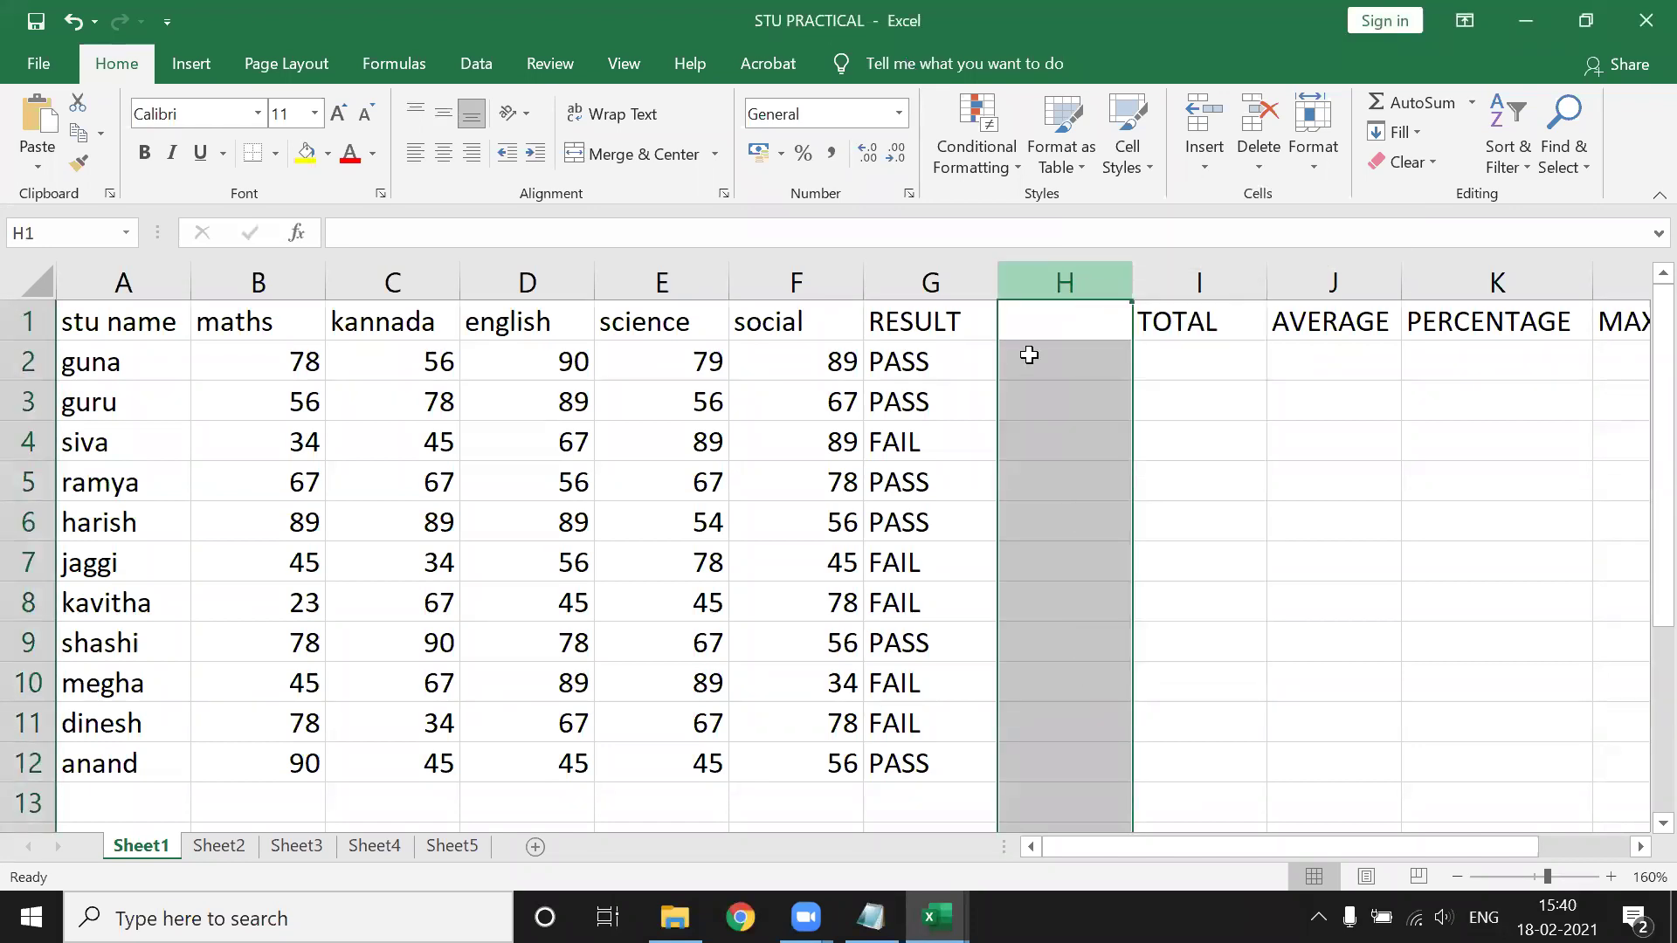
pyautogui.click(1031, 366)
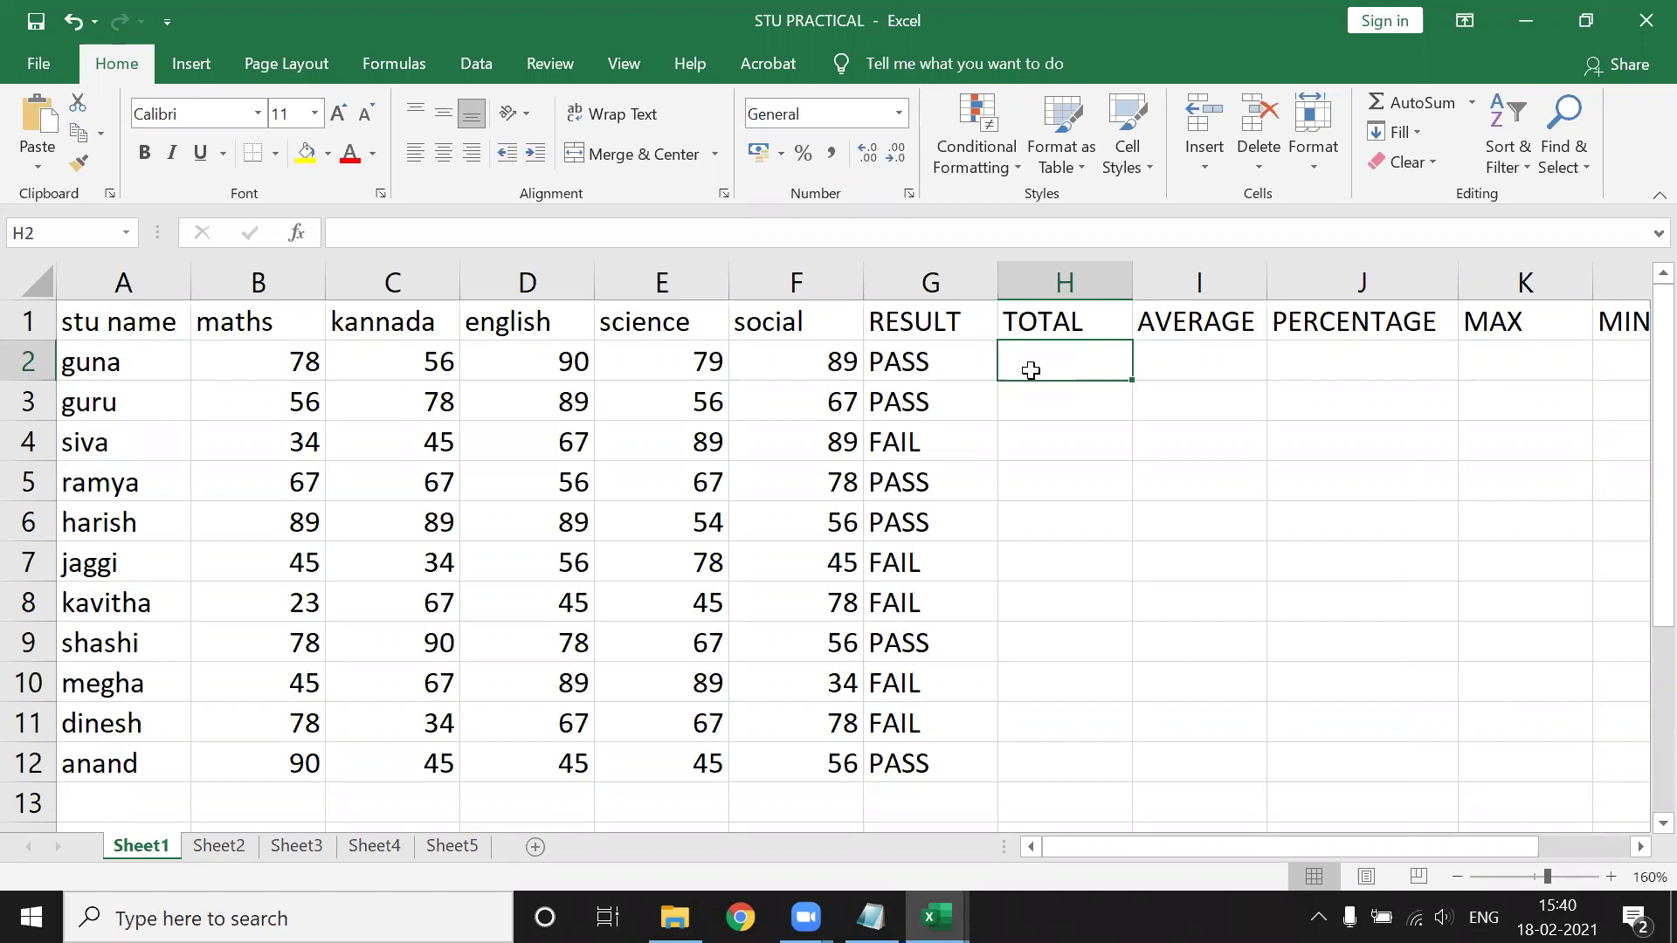
# Cancel the stray entry, review G2's formula and the B2:F2 marks, then begin =IF( in H2.
pyautogui.write('=')
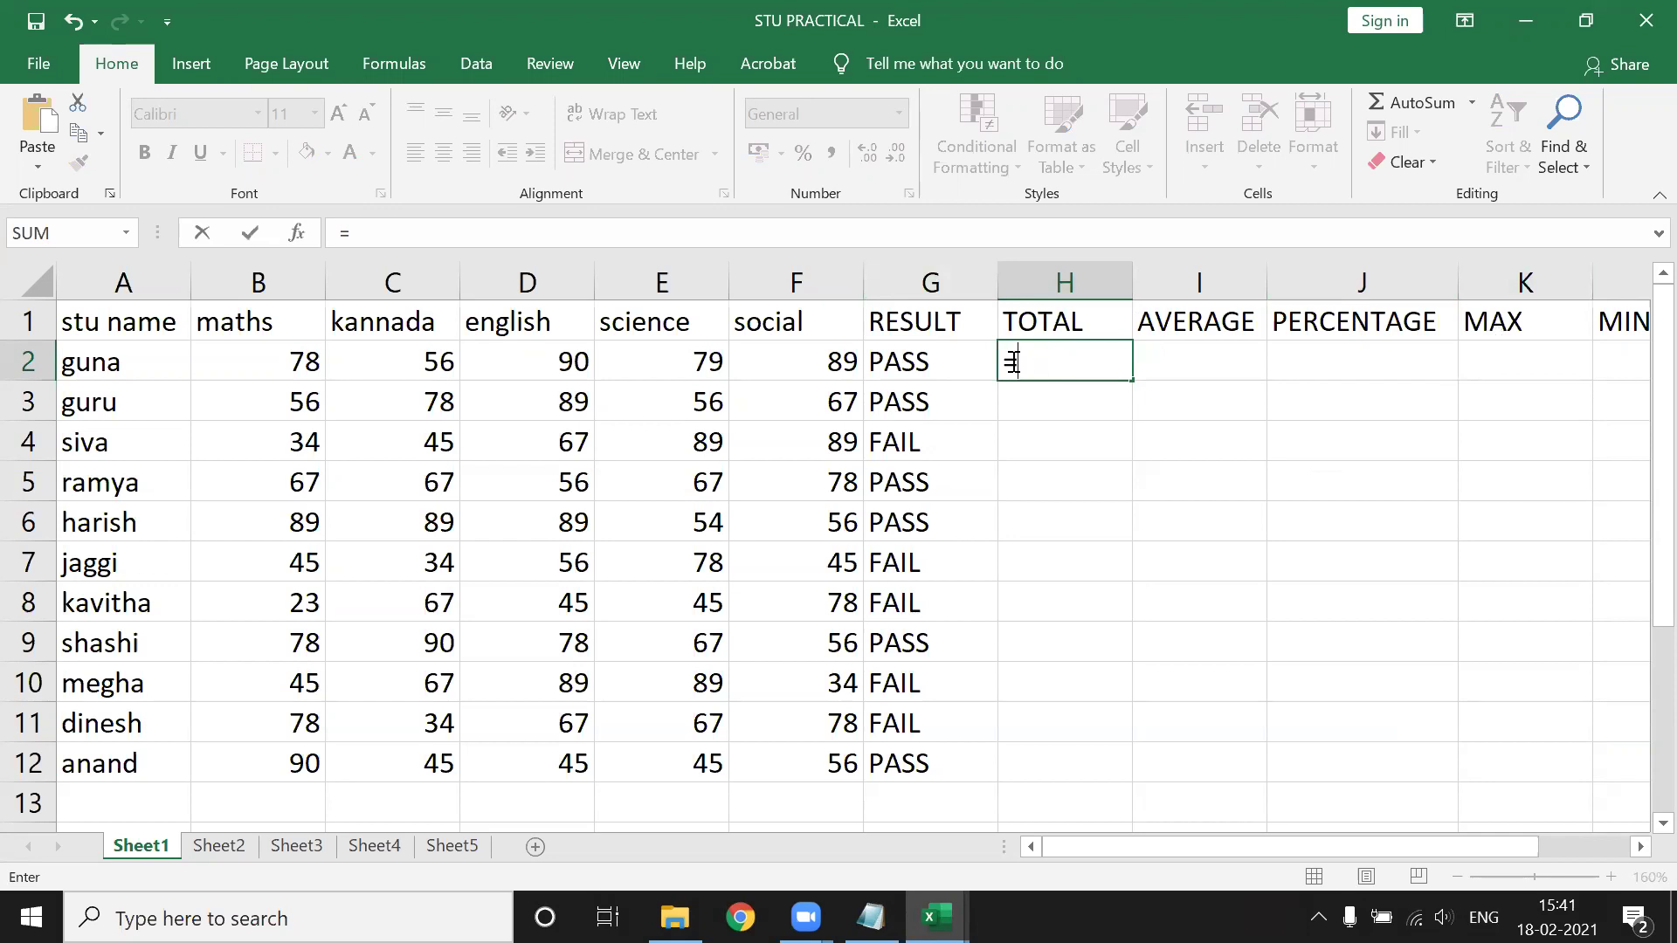
pyautogui.press('Escape')
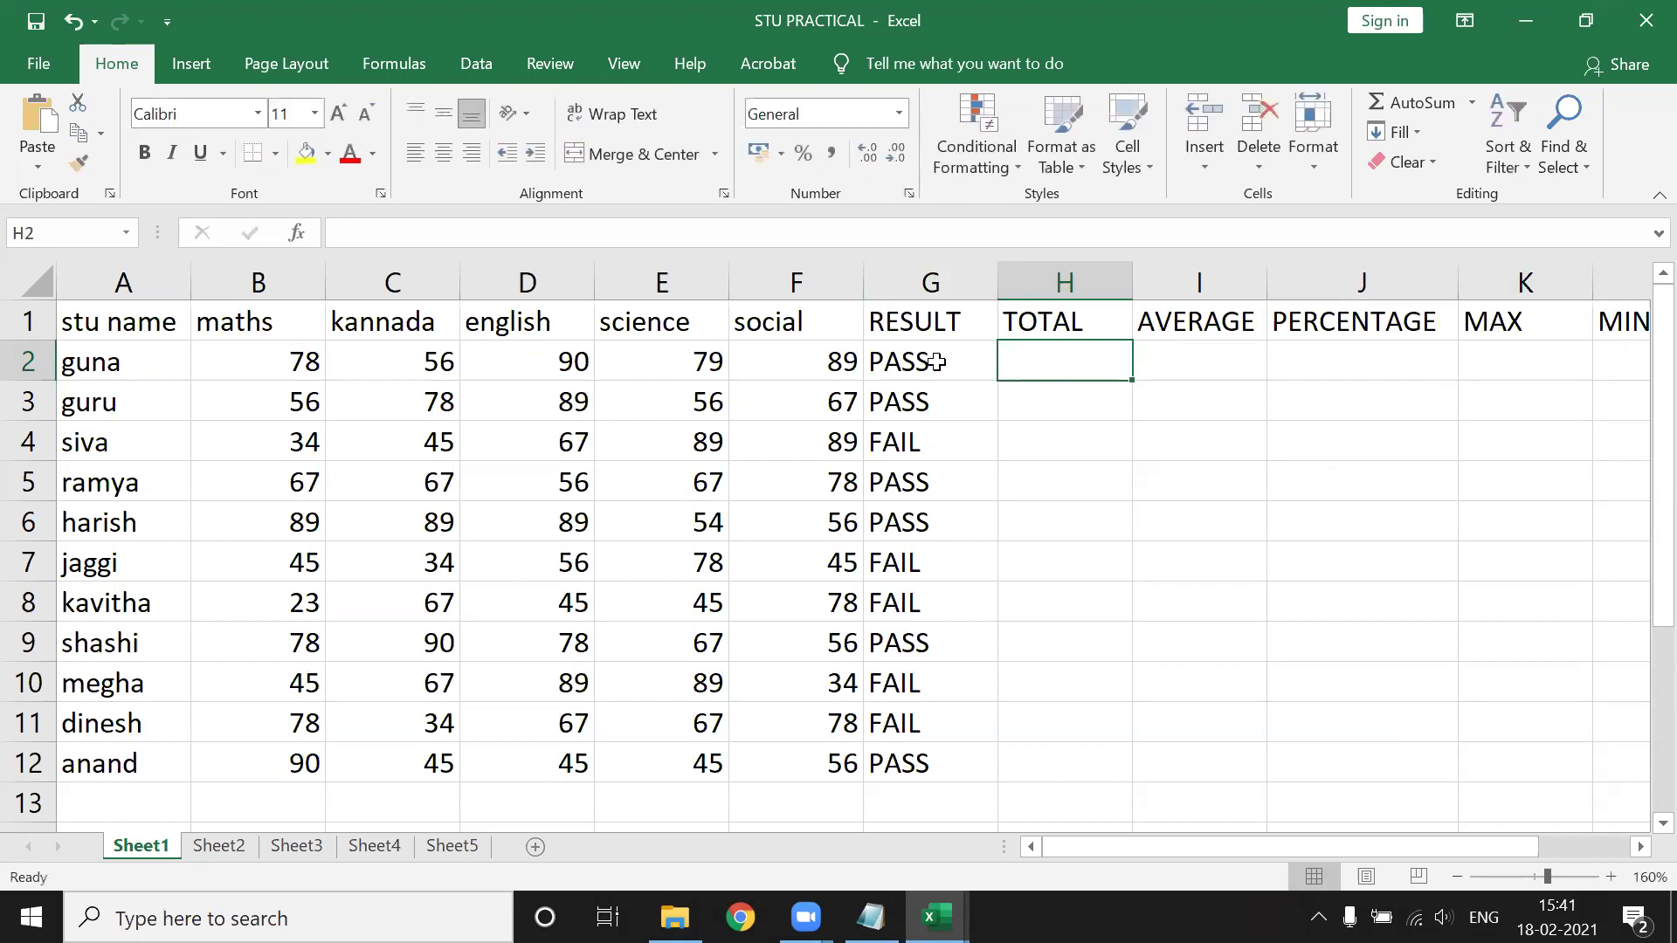
pyautogui.click(947, 361)
pyautogui.moveTo(288, 358); pyautogui.dragTo(772, 345)
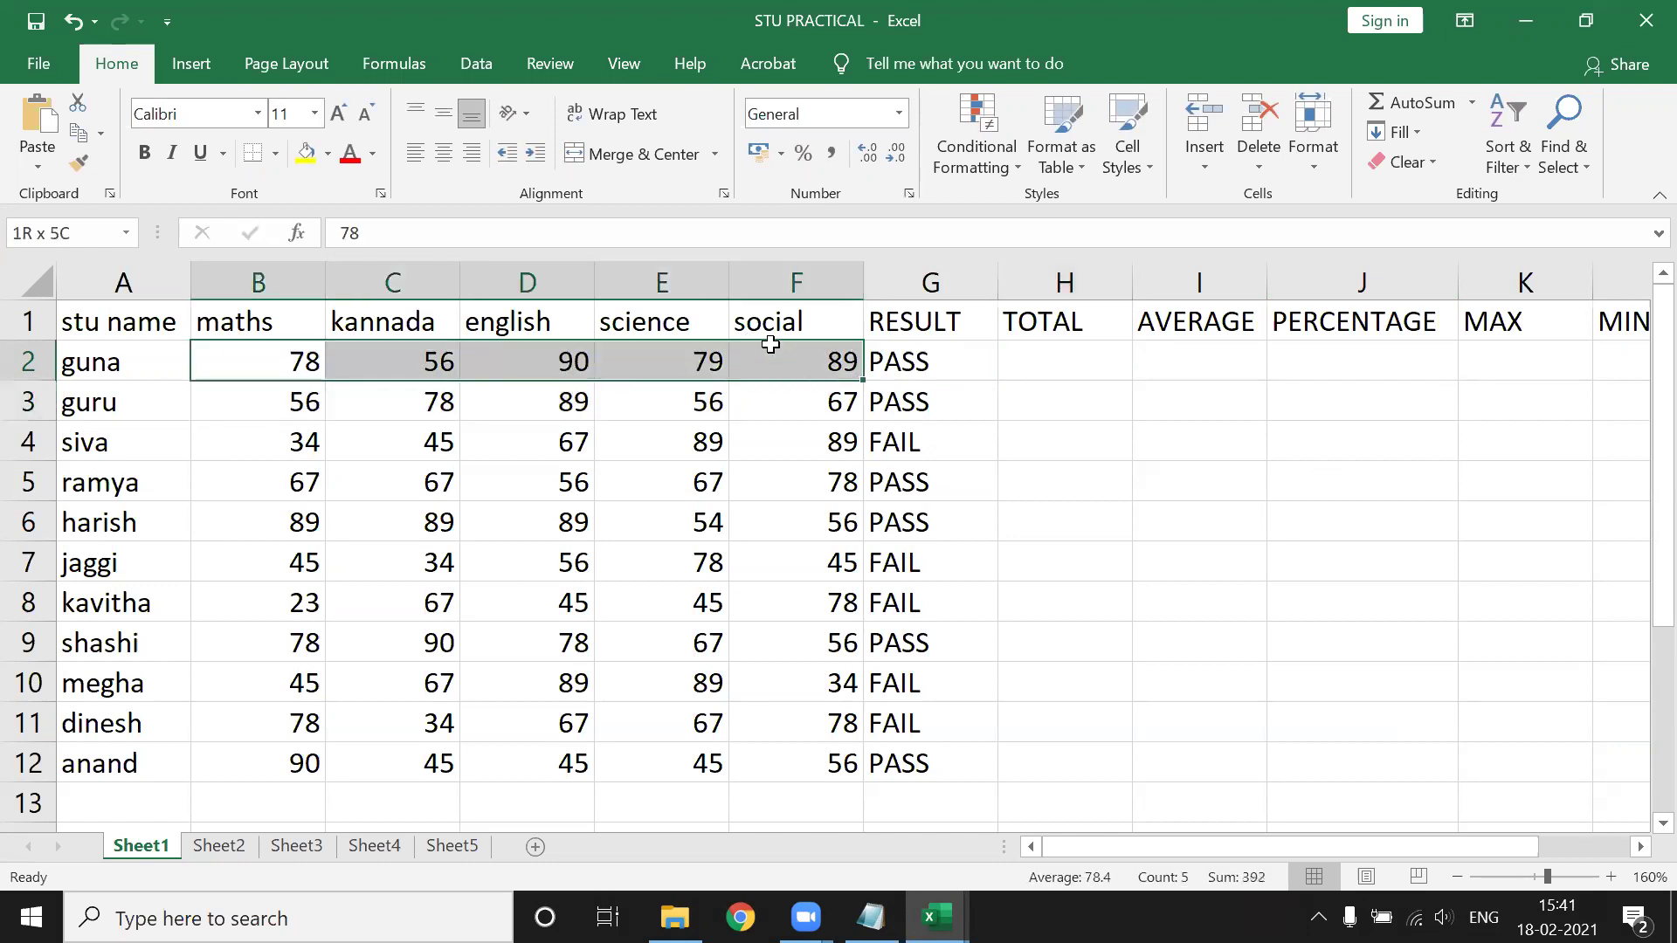
pyautogui.click(1028, 356)
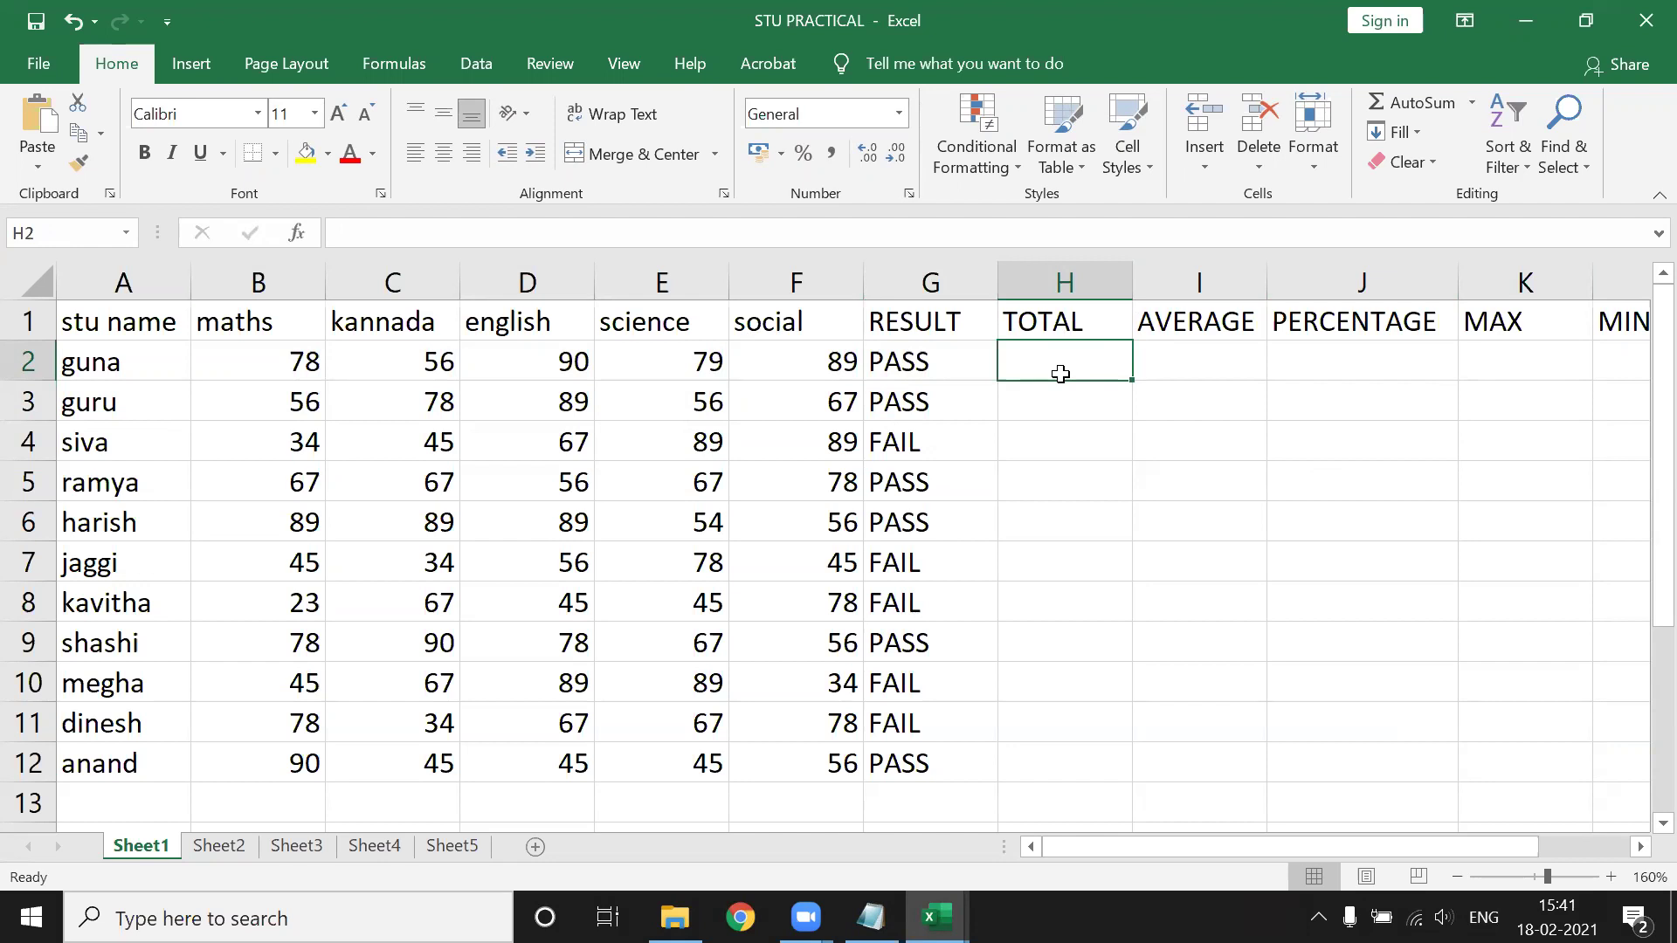
pyautogui.write('=IF(')
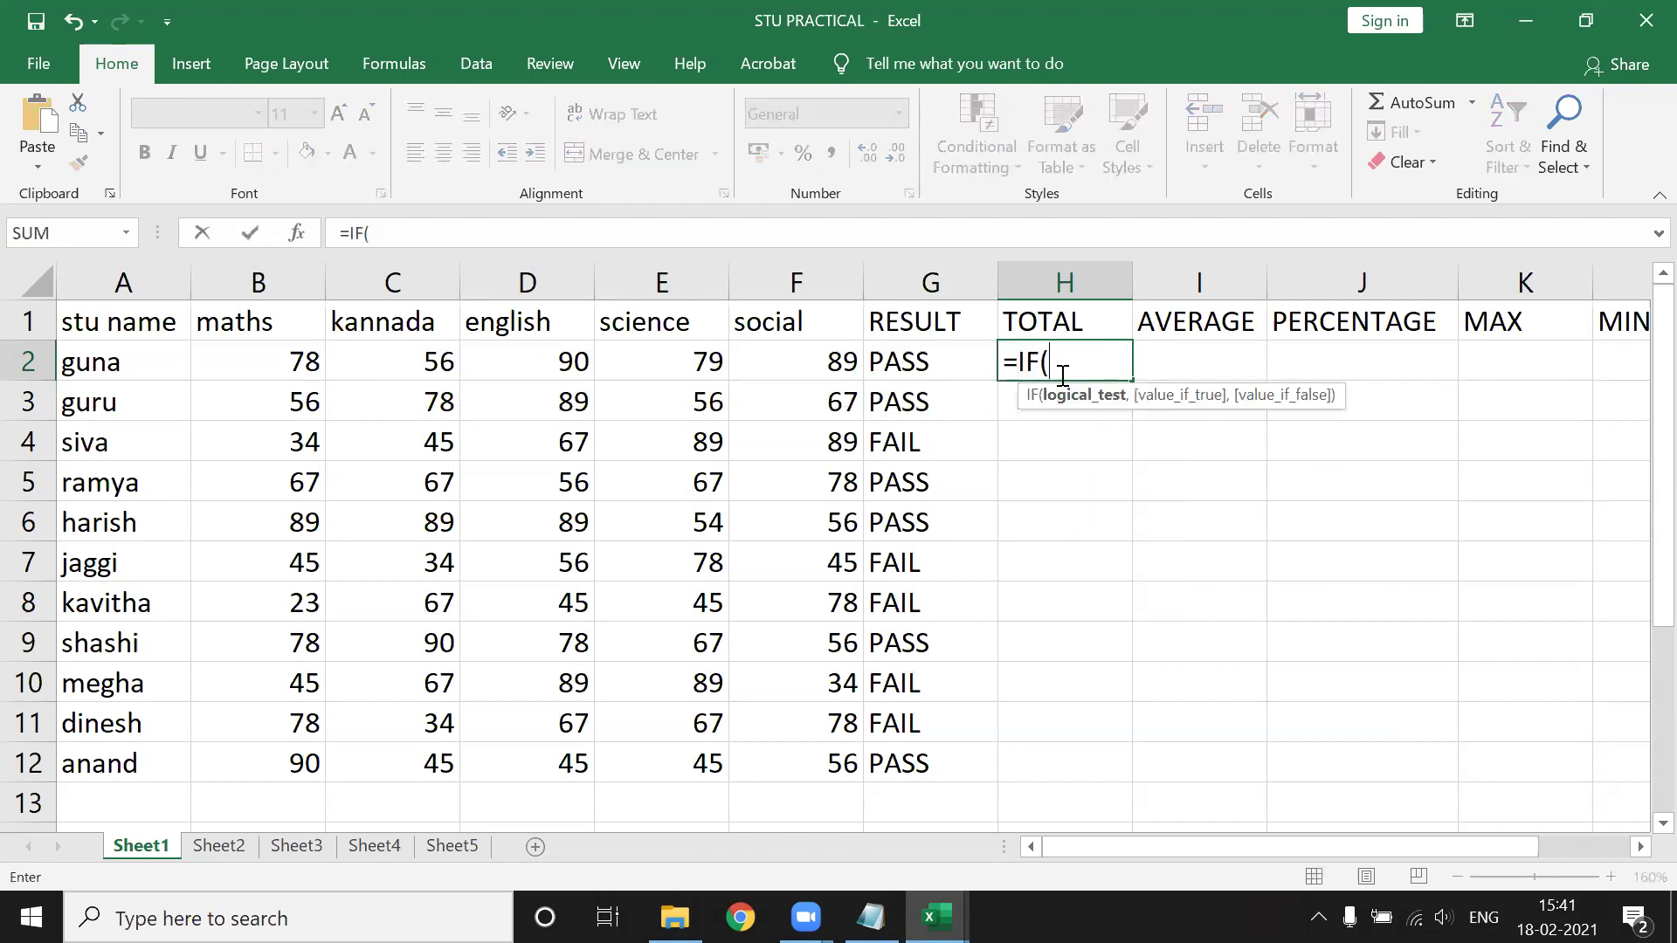
# Enter =IF(G2="PASS",SUM(B2:F2),"FAIL") in H2 so the first student's total shows 392.
pyautogui.click(935, 368)
pyautogui.write('=')
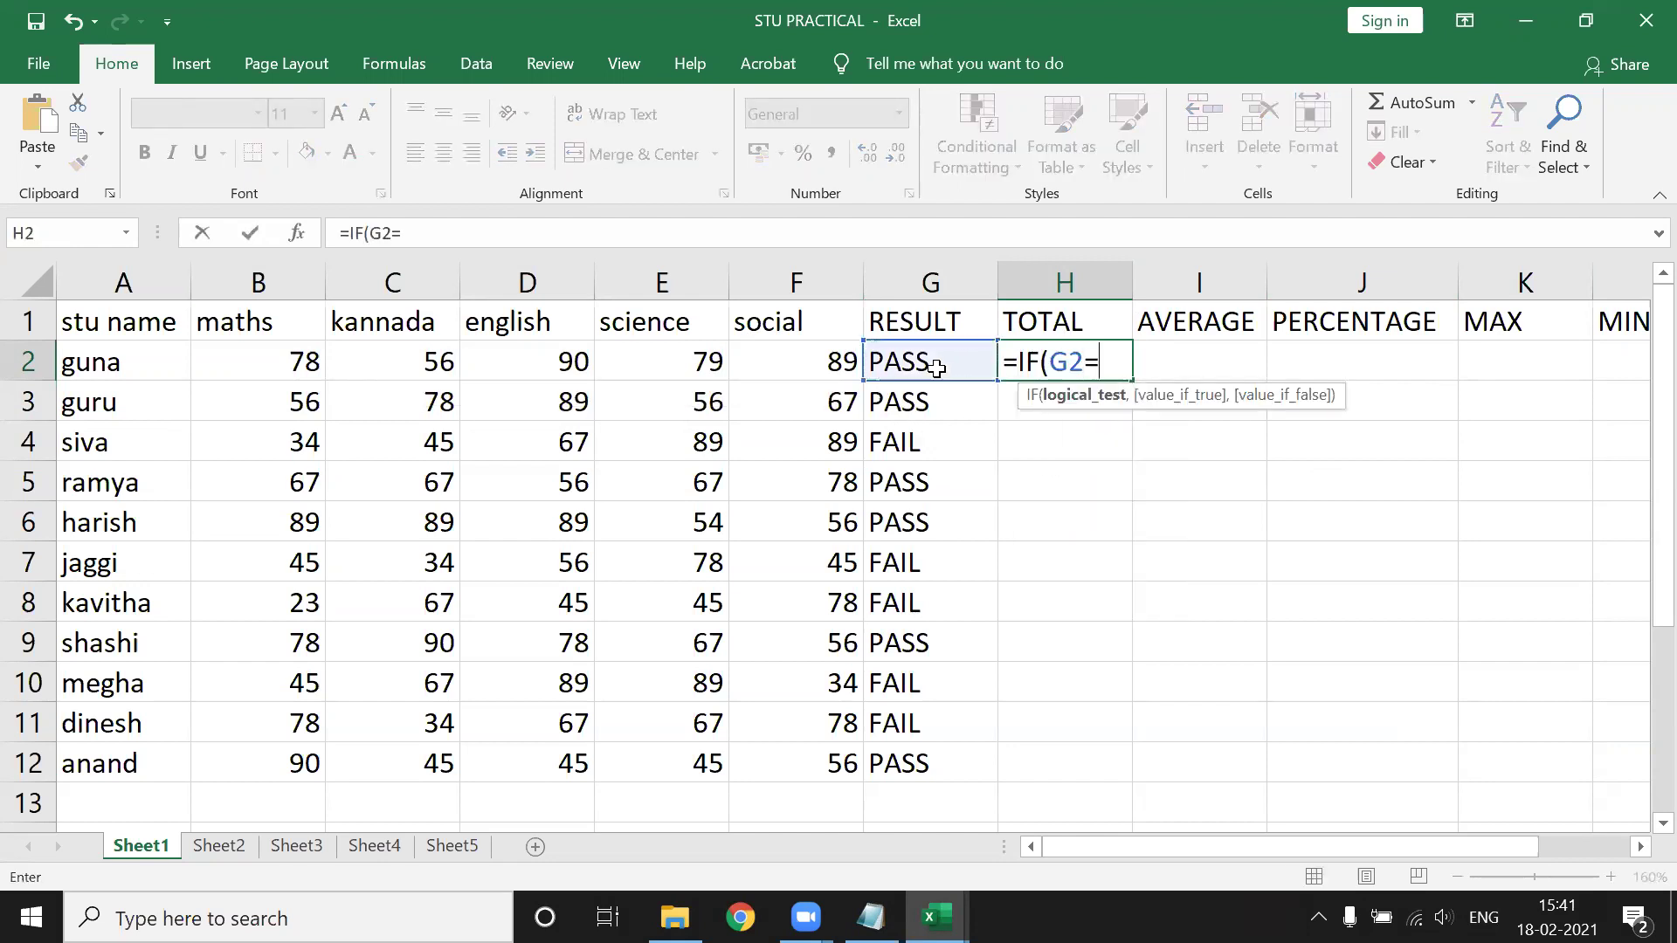
pyautogui.write('"PASS')
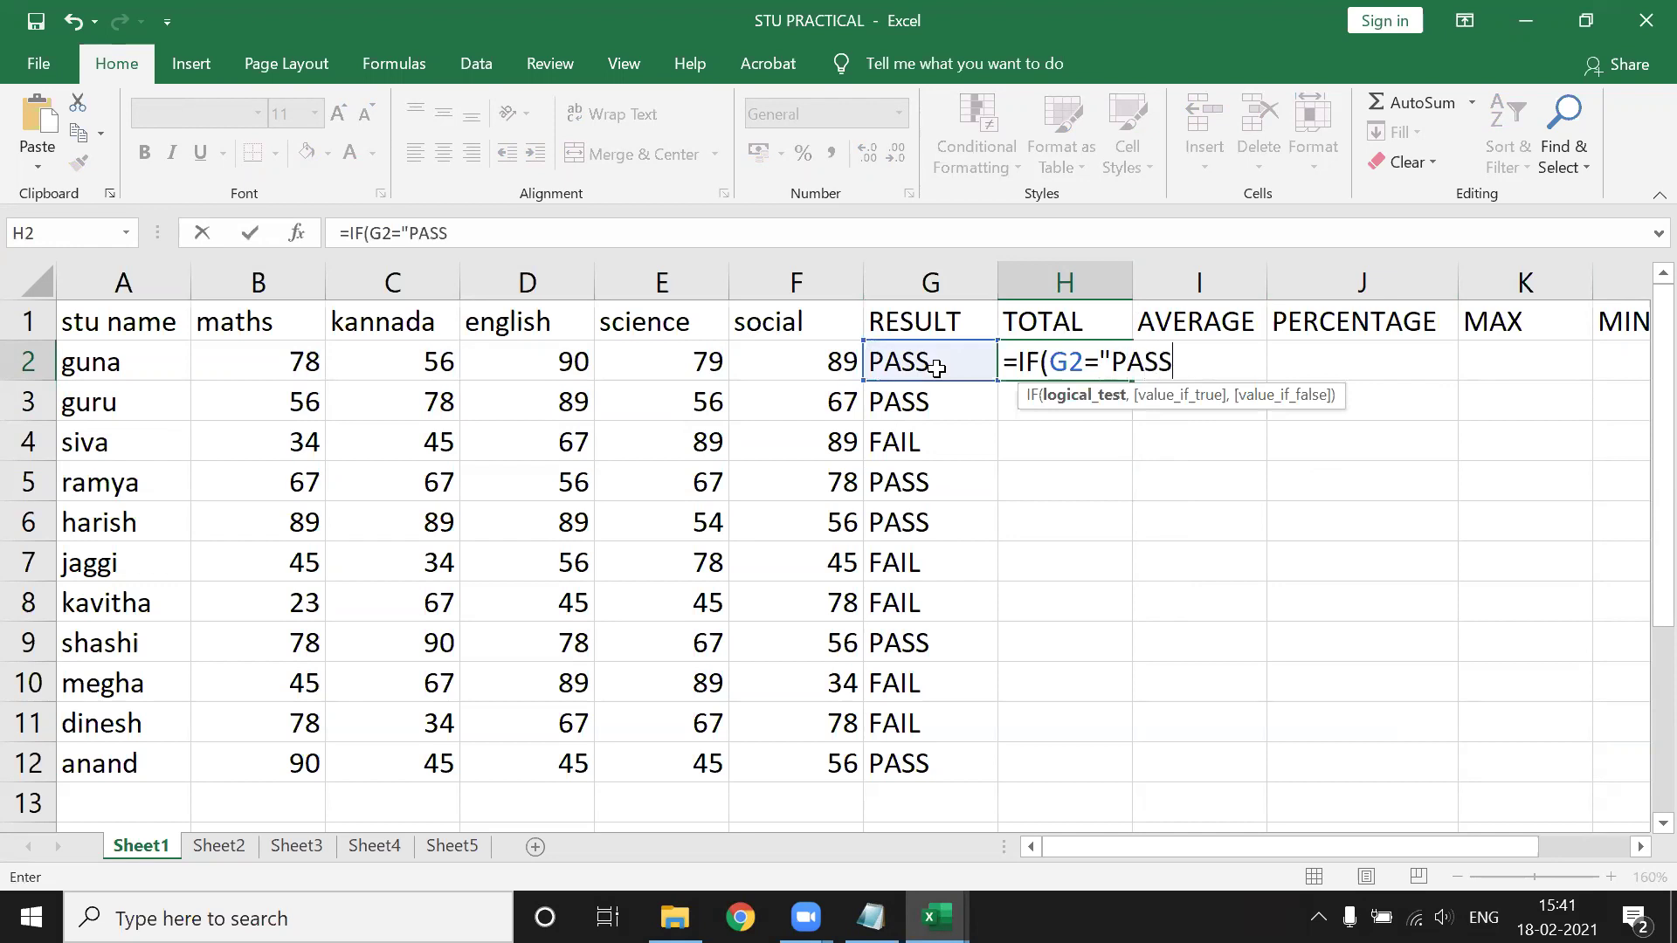
pyautogui.write('",')
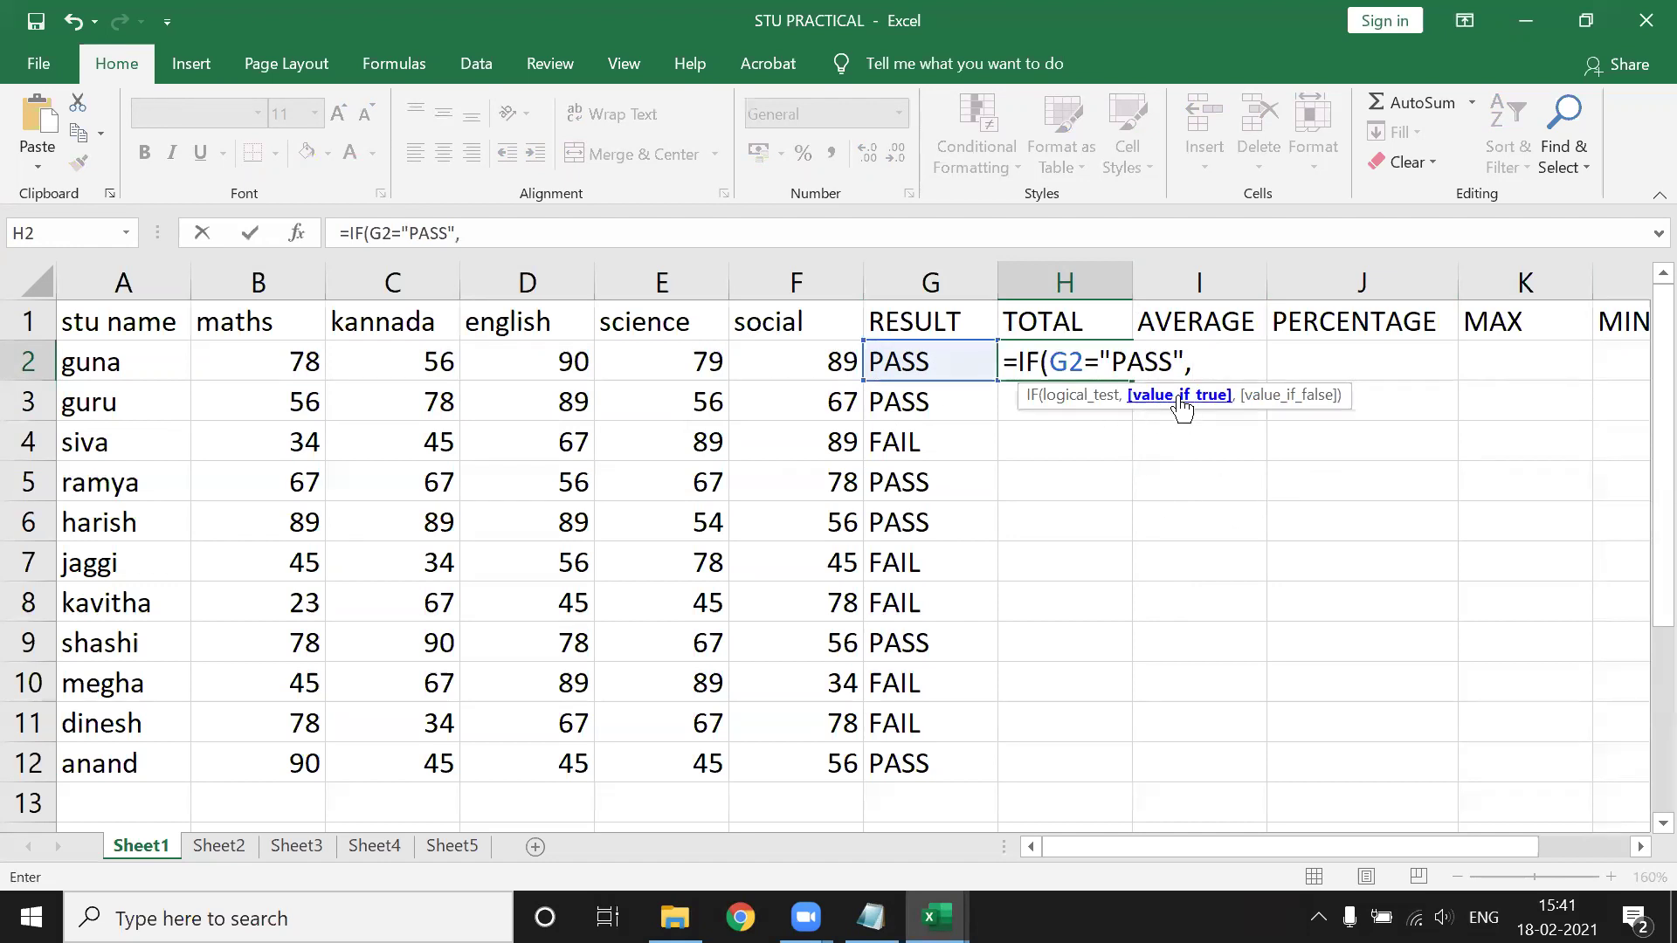
pyautogui.write('SUM(')
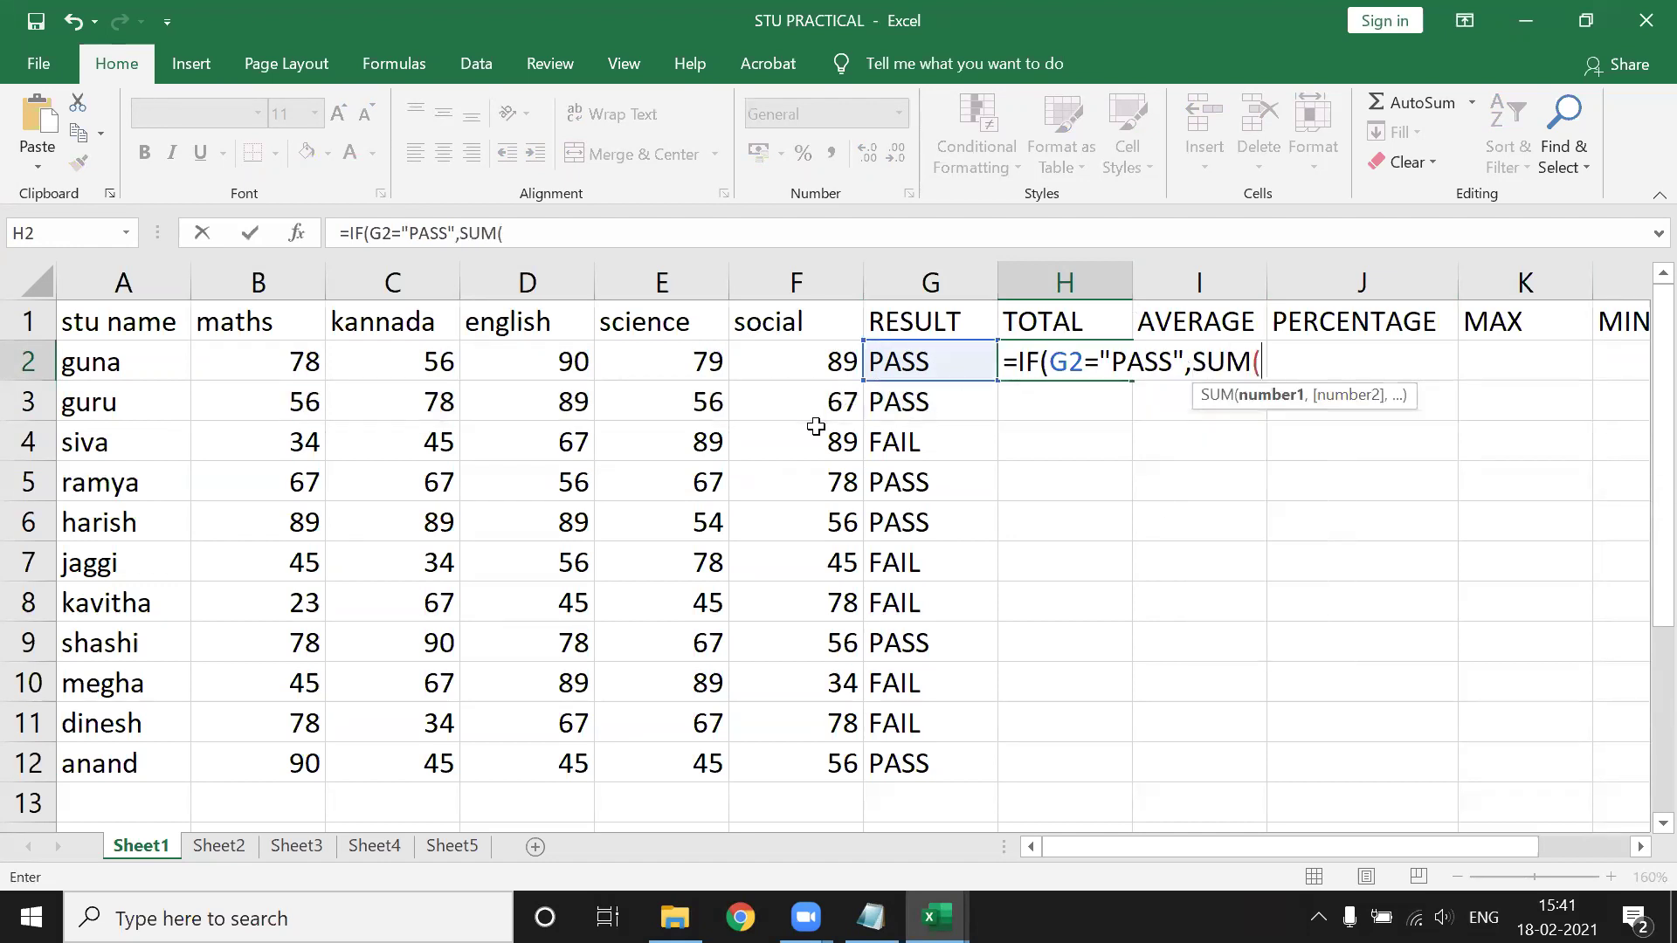
pyautogui.moveTo(291, 359); pyautogui.dragTo(838, 367)
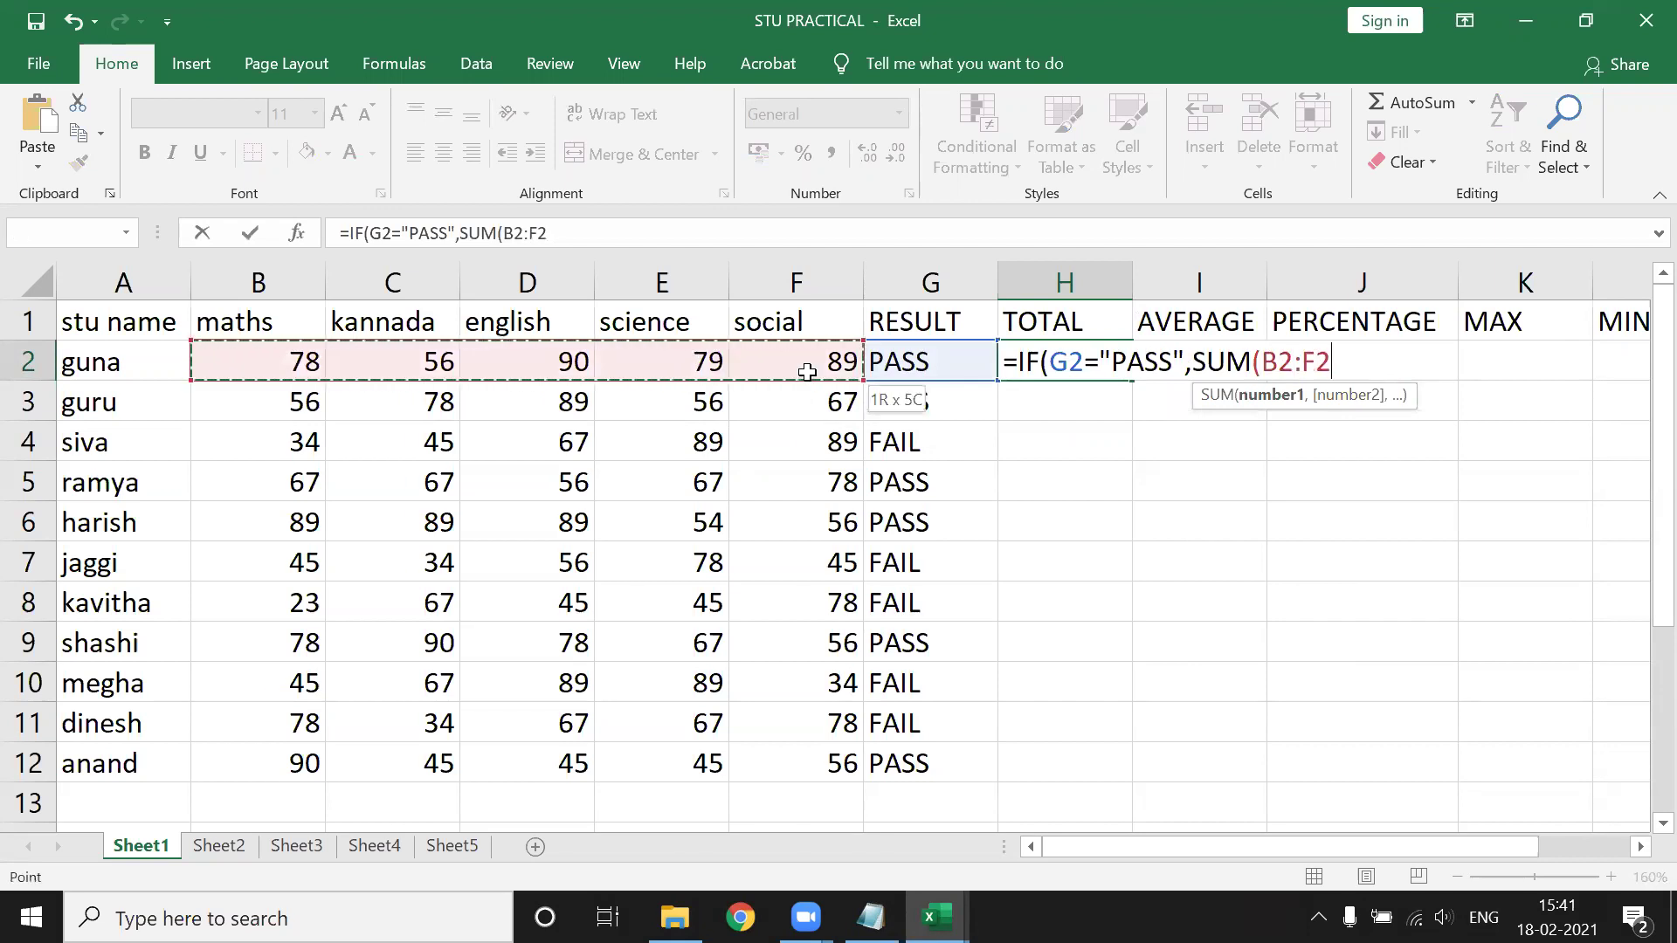
pyautogui.write('),"FAIL"(')
pyautogui.press('BackSpace')
pyautogui.write(')')
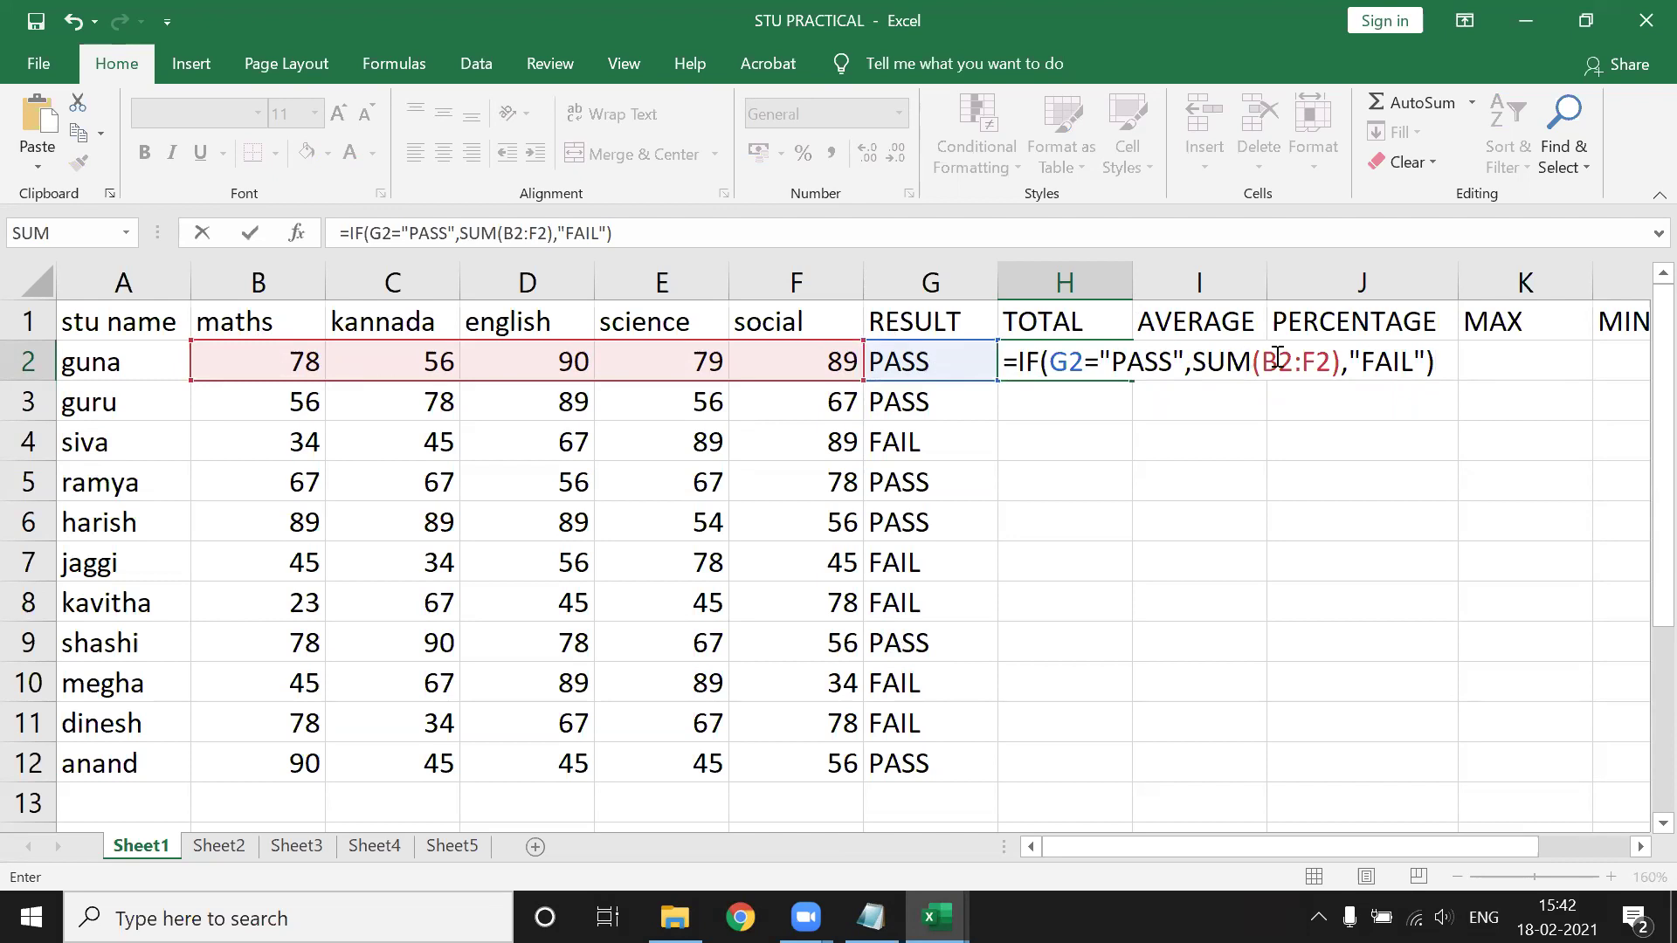
pyautogui.press('Return')
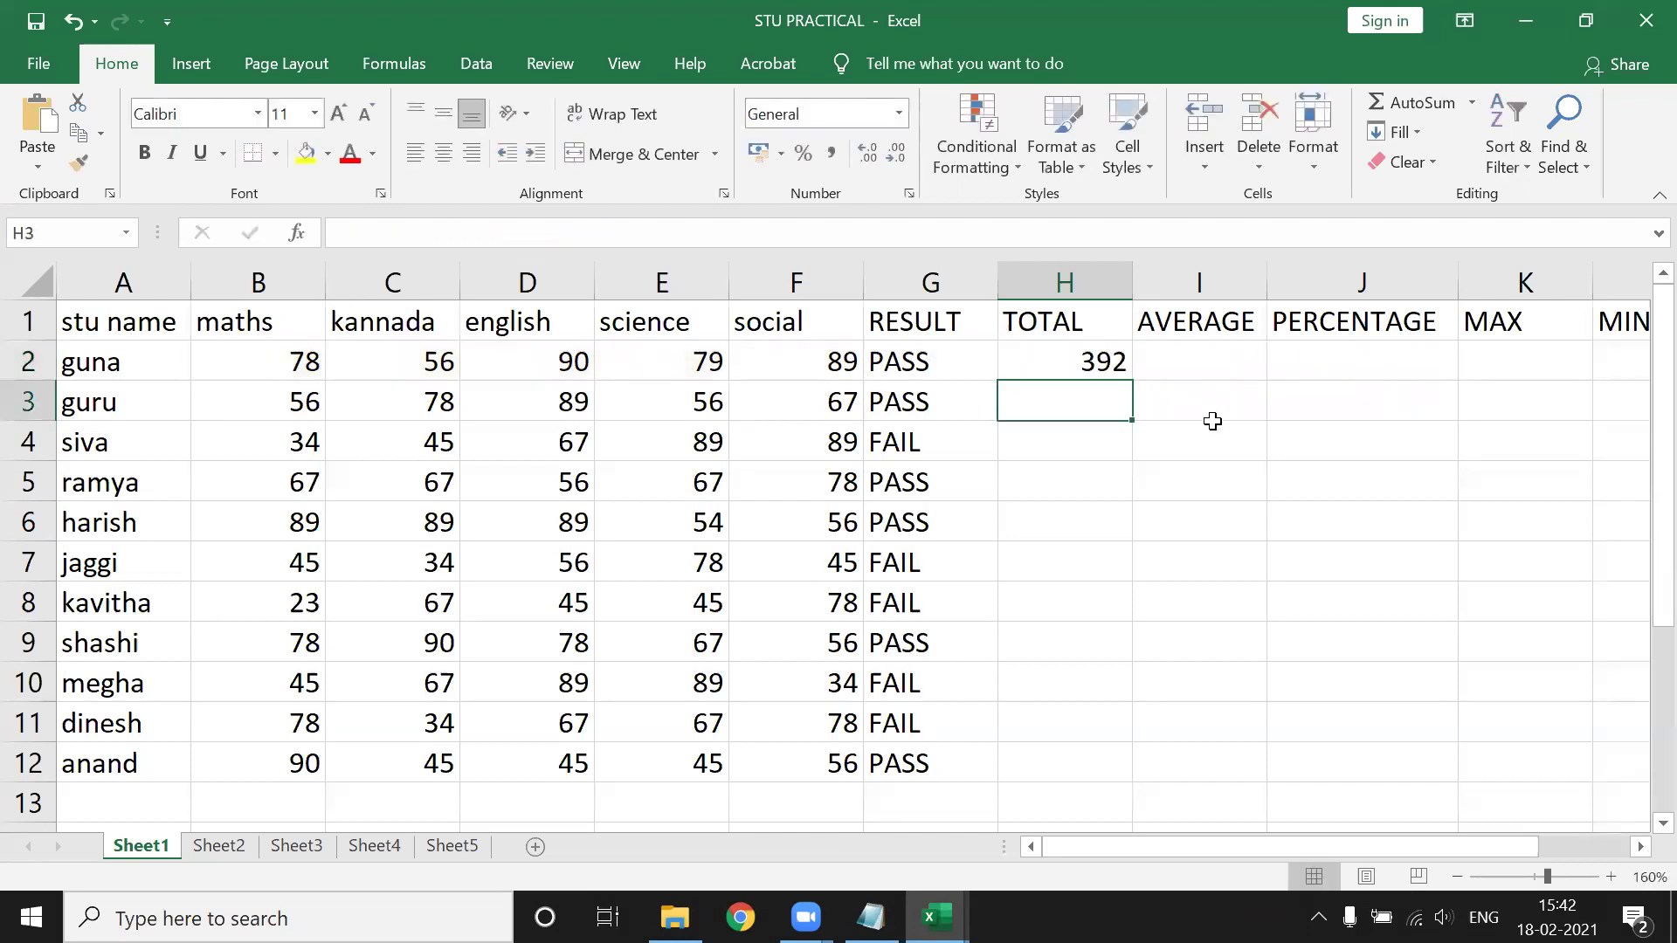
# Fill the H2 total formula down to H12 and check it in the formula bar.
pyautogui.click(1102, 371)
pyautogui.doubleClick(1132, 381)
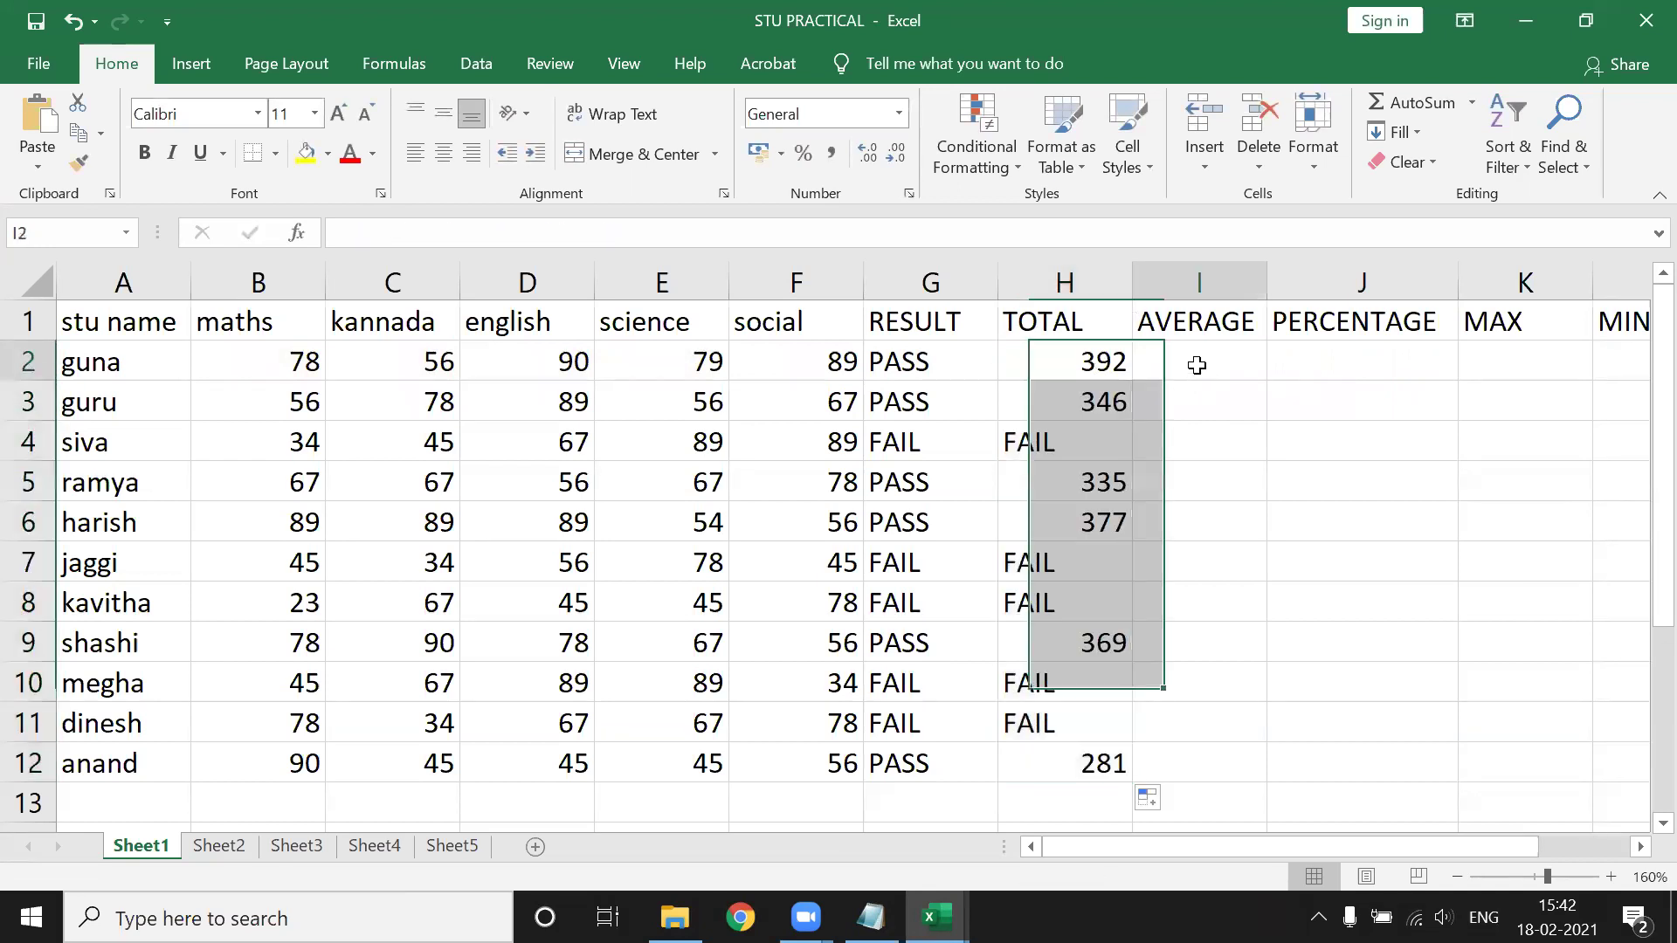
pyautogui.click(1195, 365)
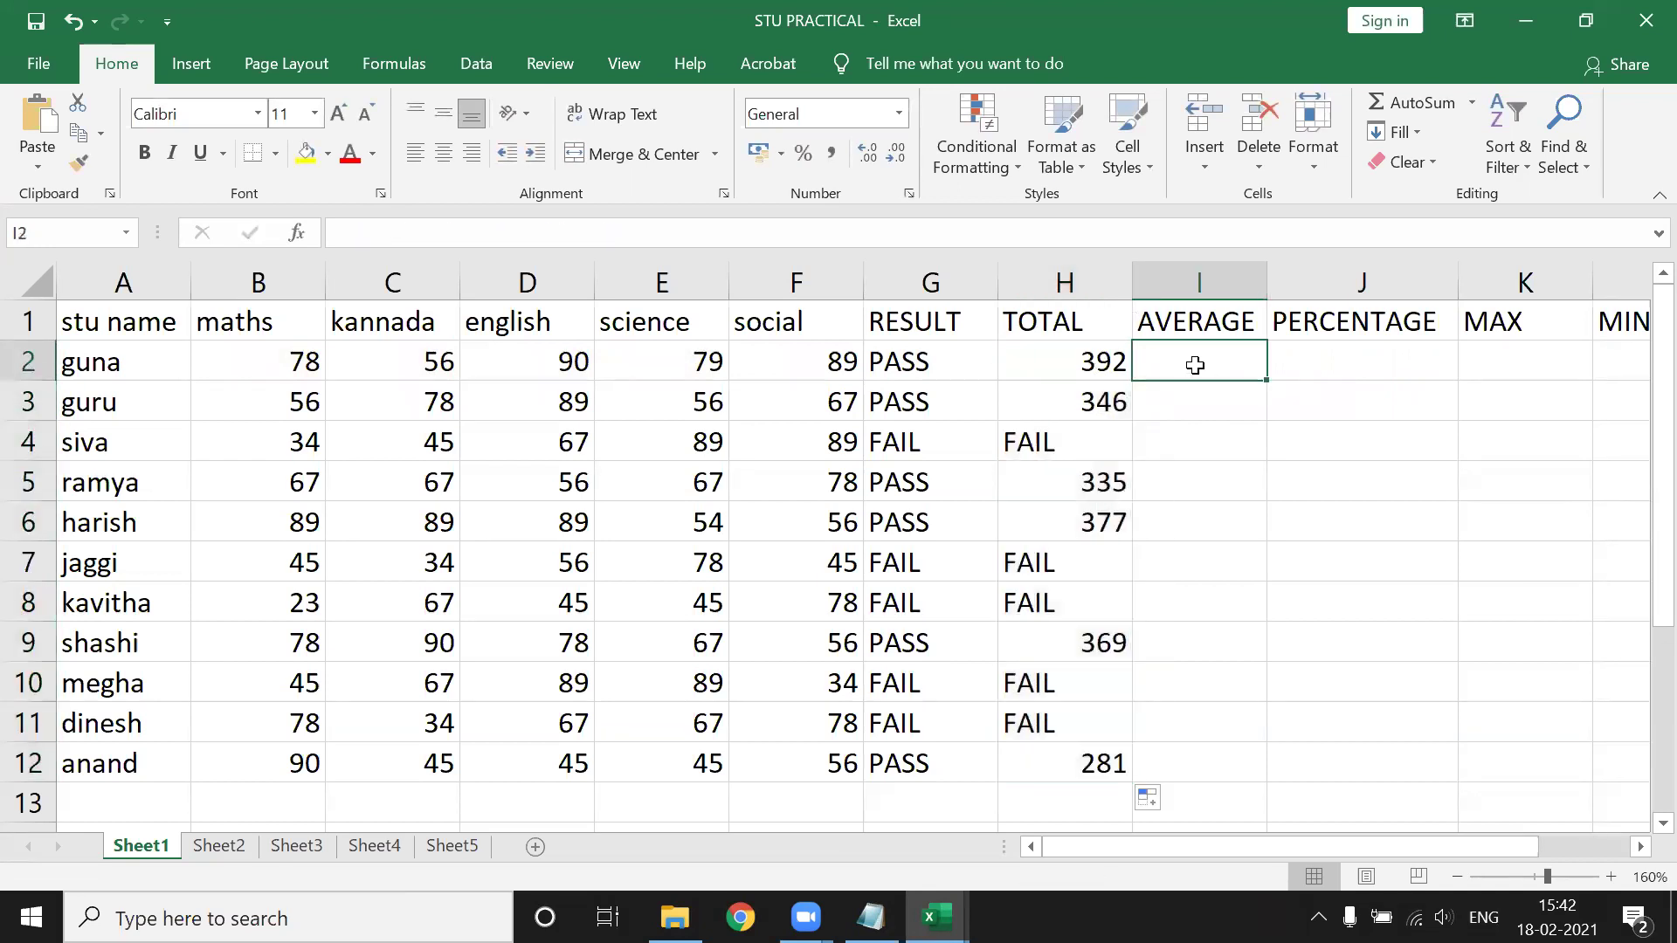
pyautogui.click(1079, 362)
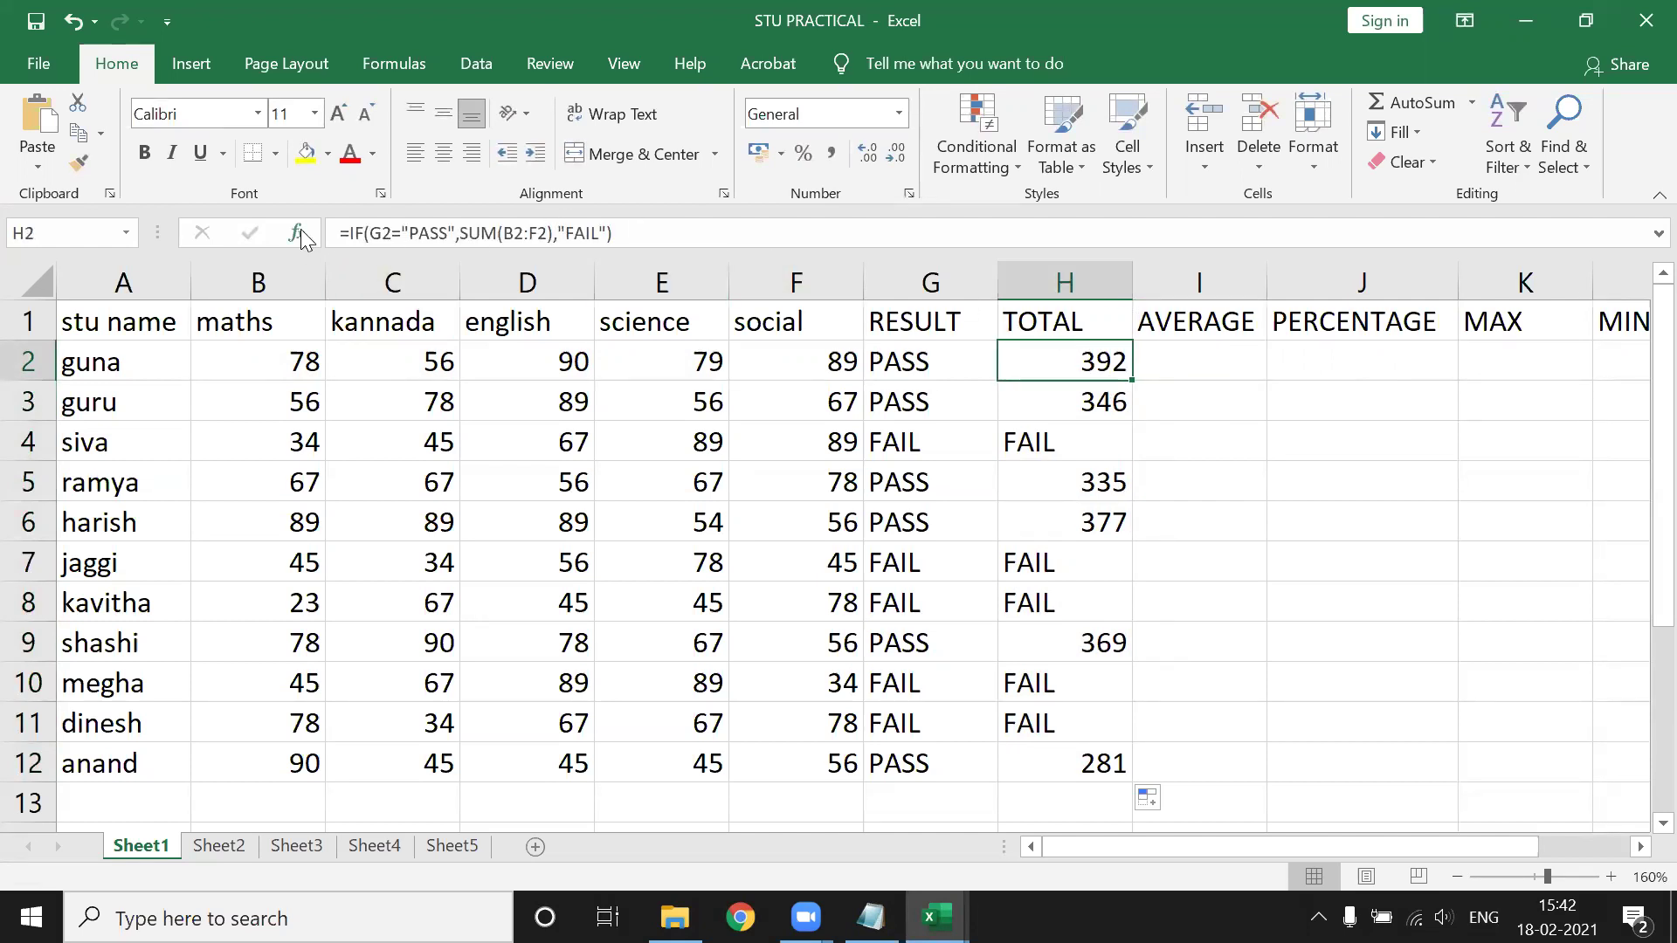
pyautogui.moveTo(615, 234); pyautogui.dragTo(314, 271)
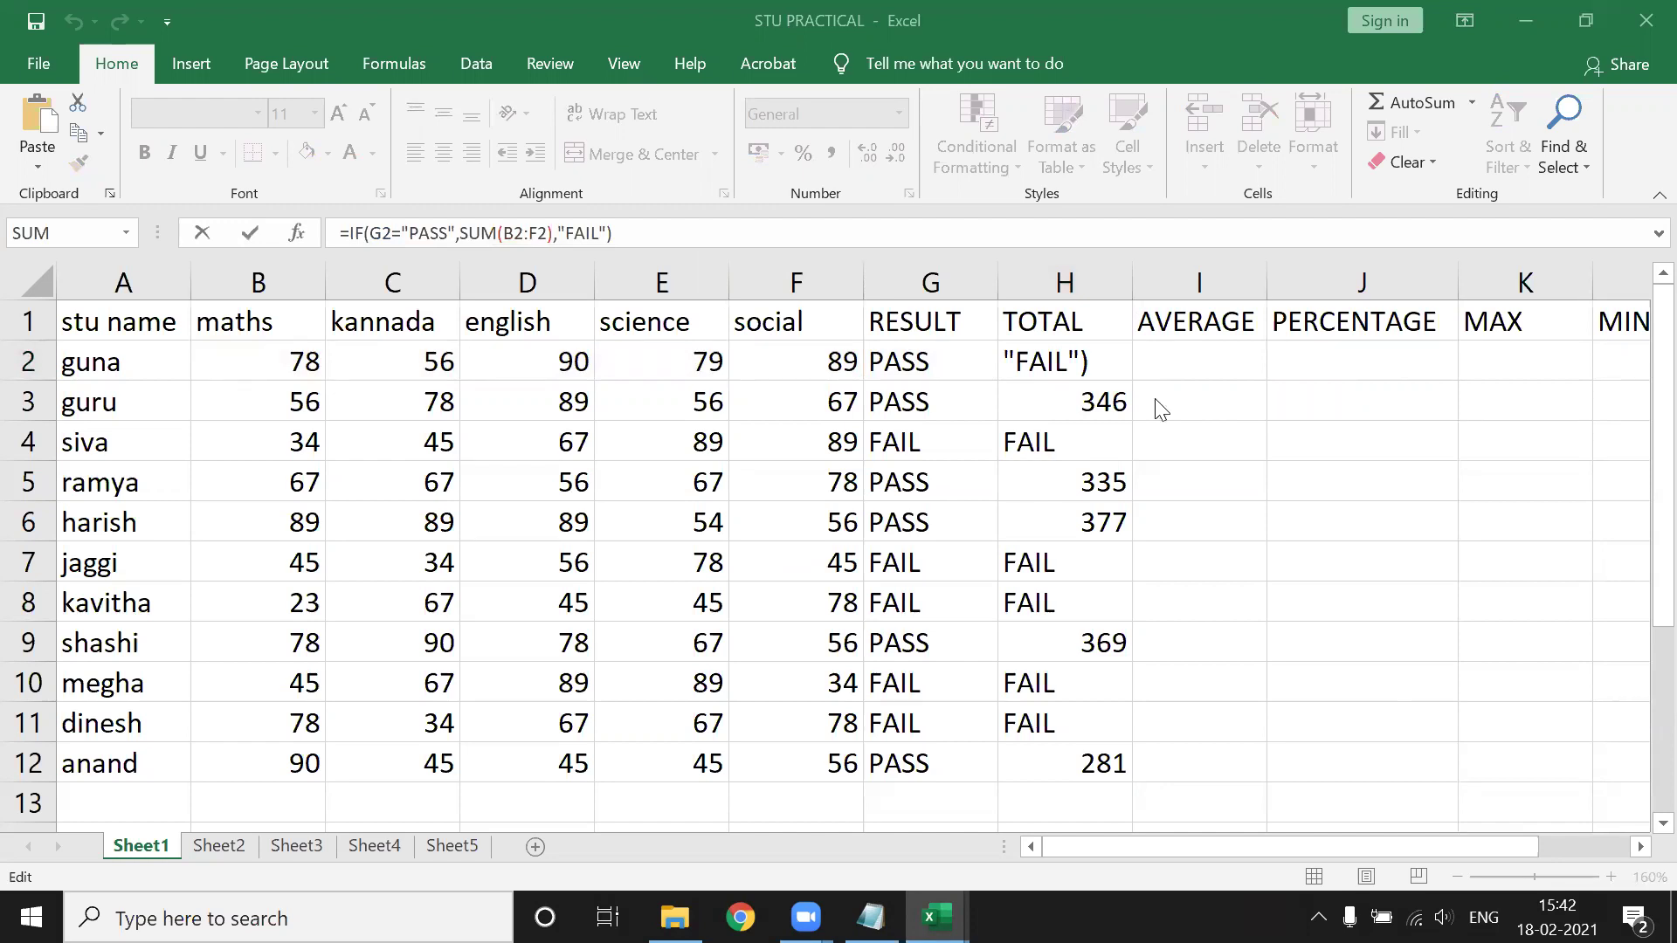
pyautogui.click(1168, 365)
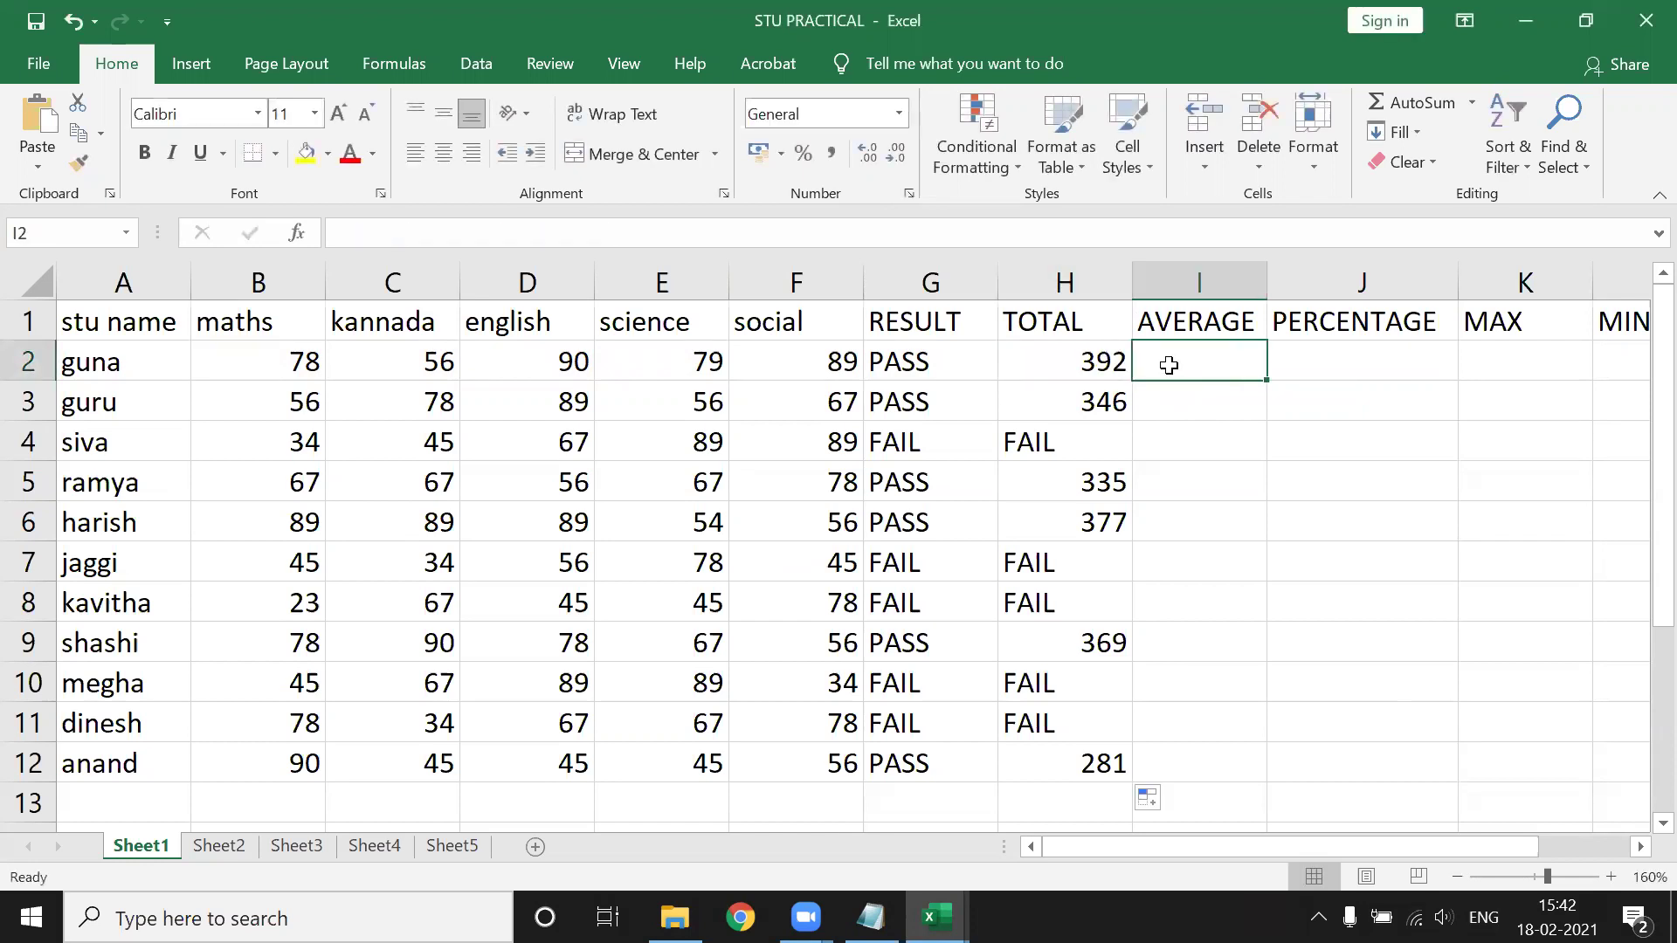
# Enter =IF(G2="PASS",AVERAGE(B2:F2),"FAIL") in I2 for the first student's average.
pyautogui.write('=AVE')
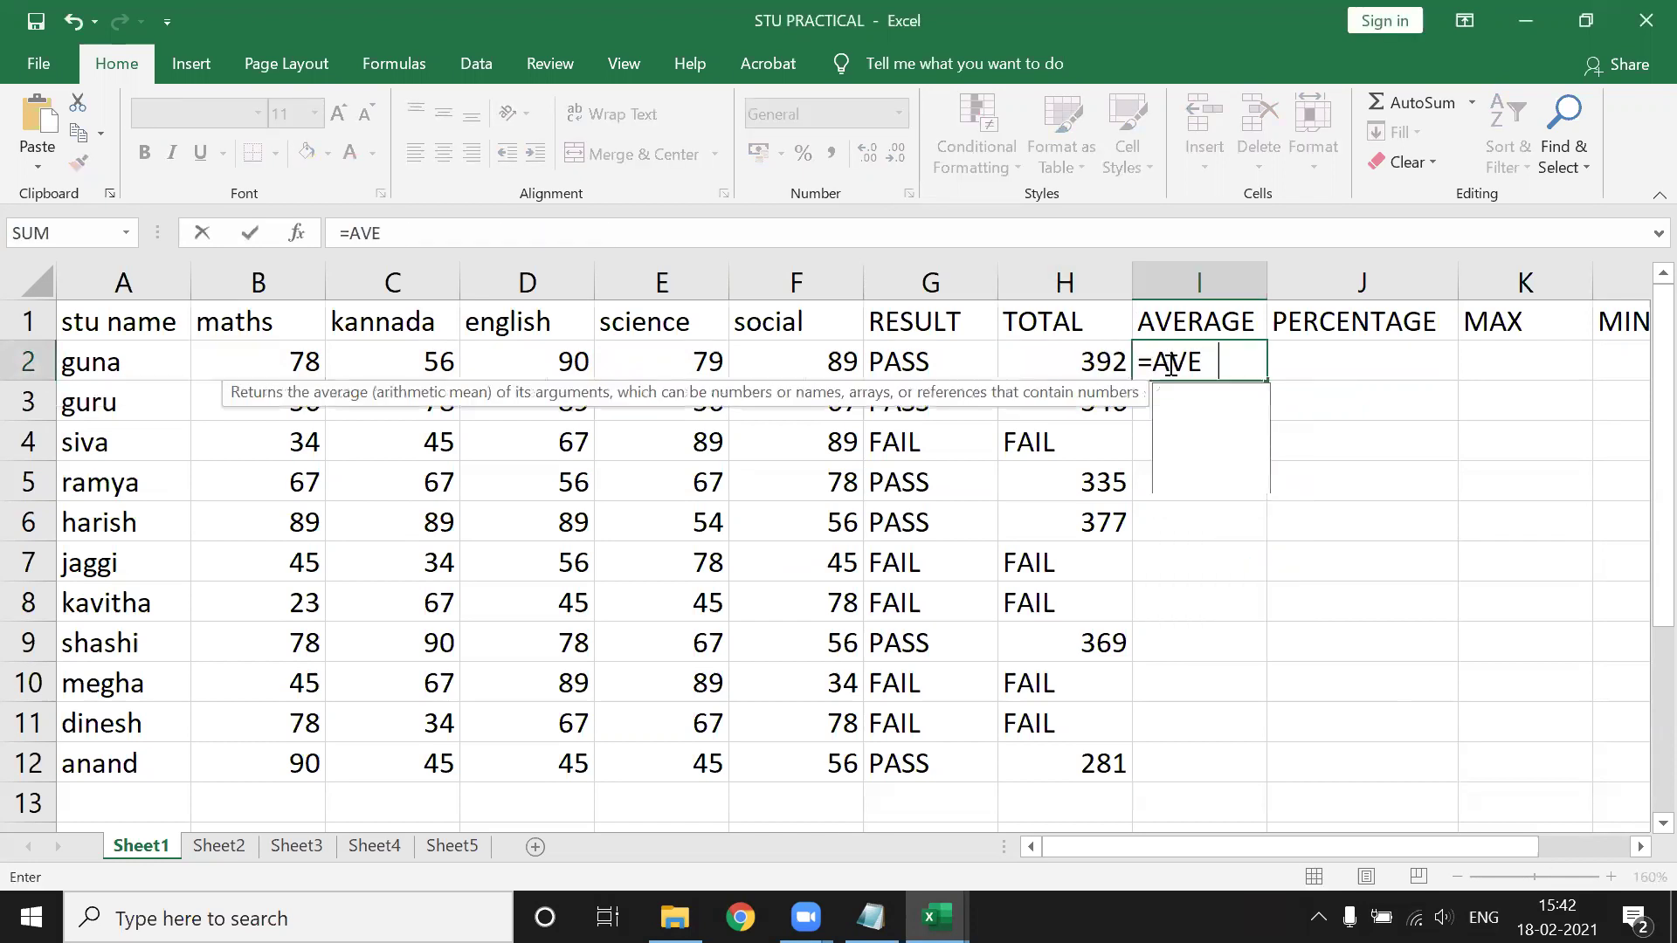
pyautogui.write('R')
pyautogui.press('BackSpace')
pyautogui.press('BackSpace')
pyautogui.press('BackSpace')
pyautogui.press('BackSpace')
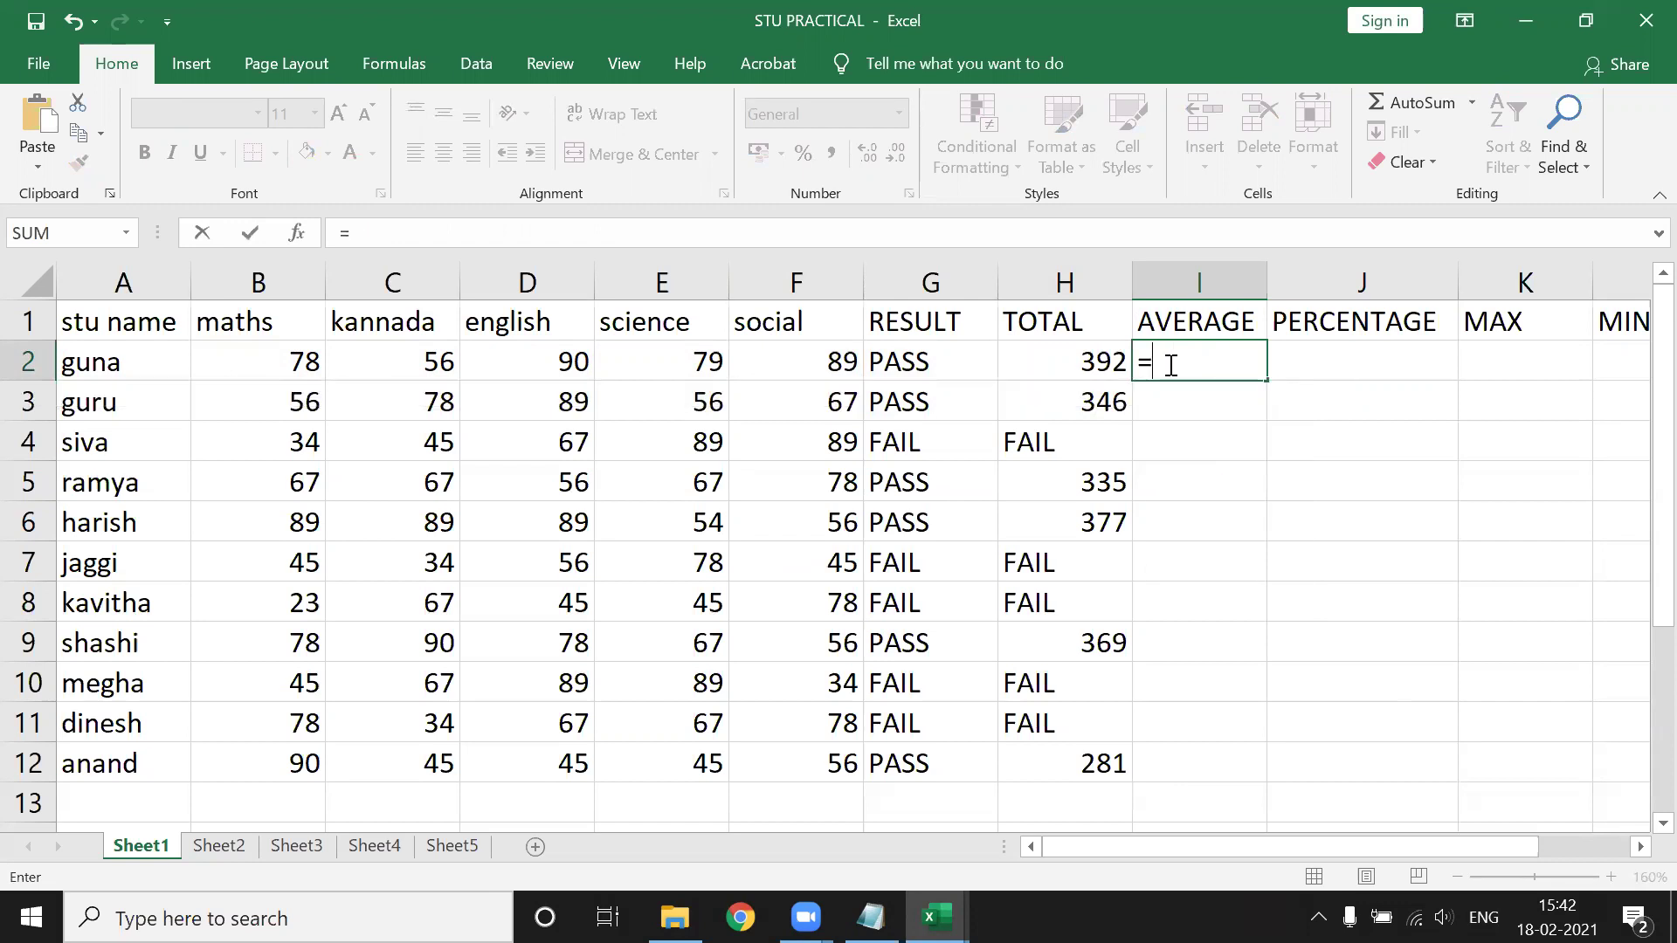
pyautogui.write('IF(')
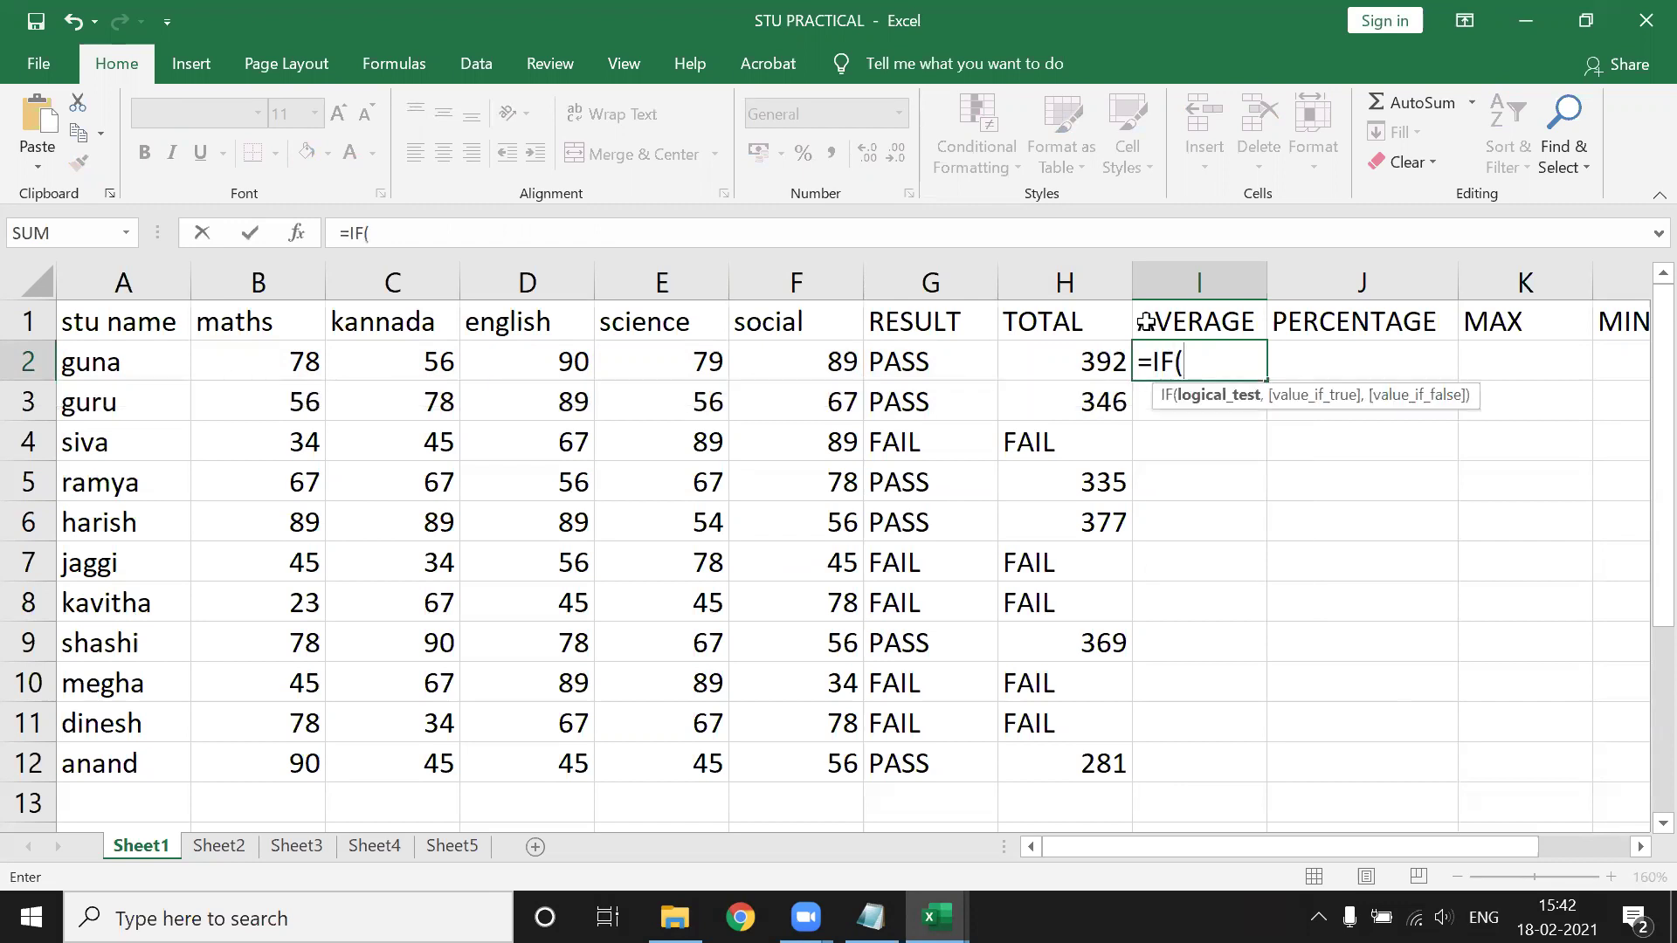
pyautogui.click(911, 353)
pyautogui.write('="PASS",')
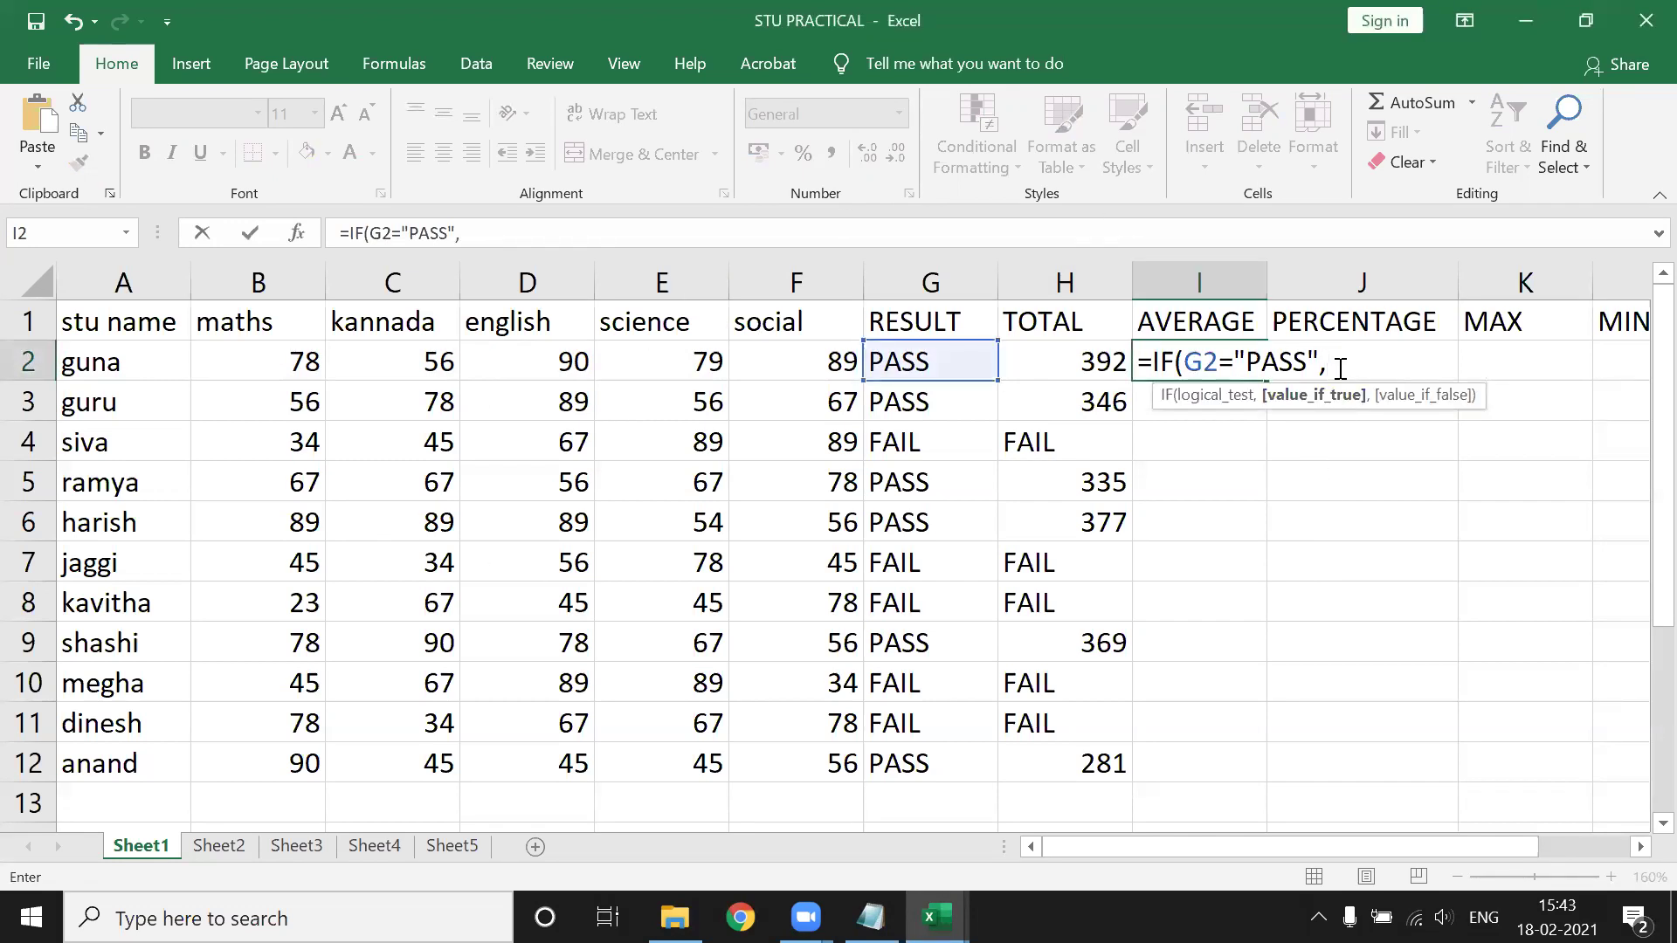
pyautogui.write('AVERAGE(')
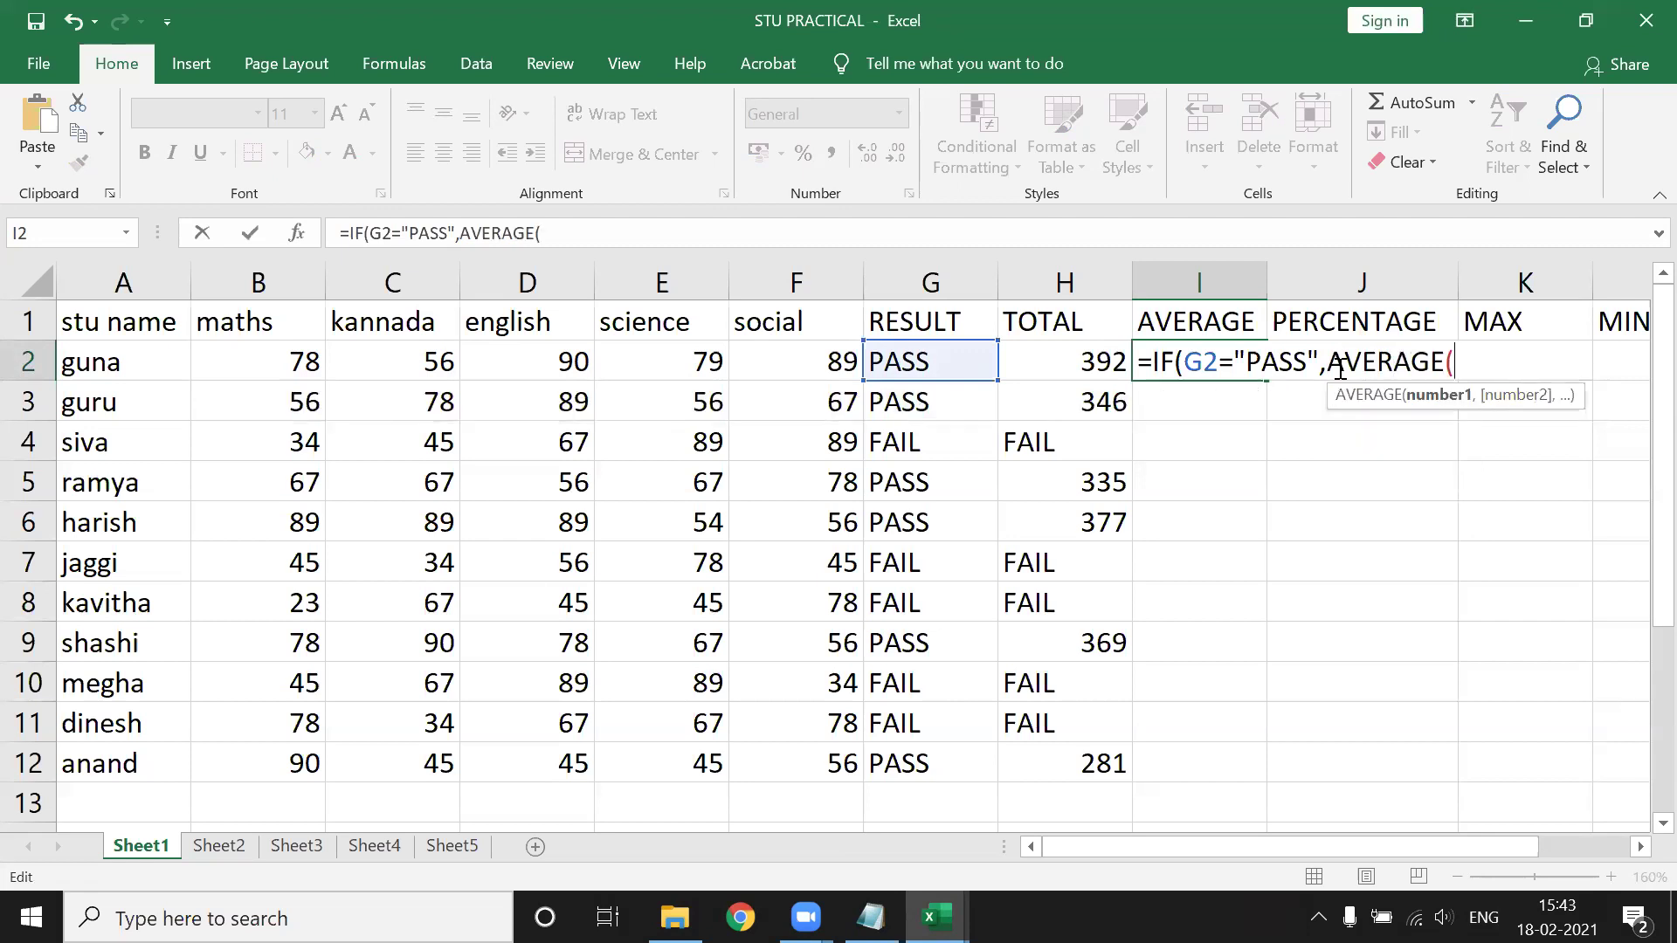
pyautogui.click(297, 361)
pyautogui.moveTo(297, 361); pyautogui.dragTo(774, 366)
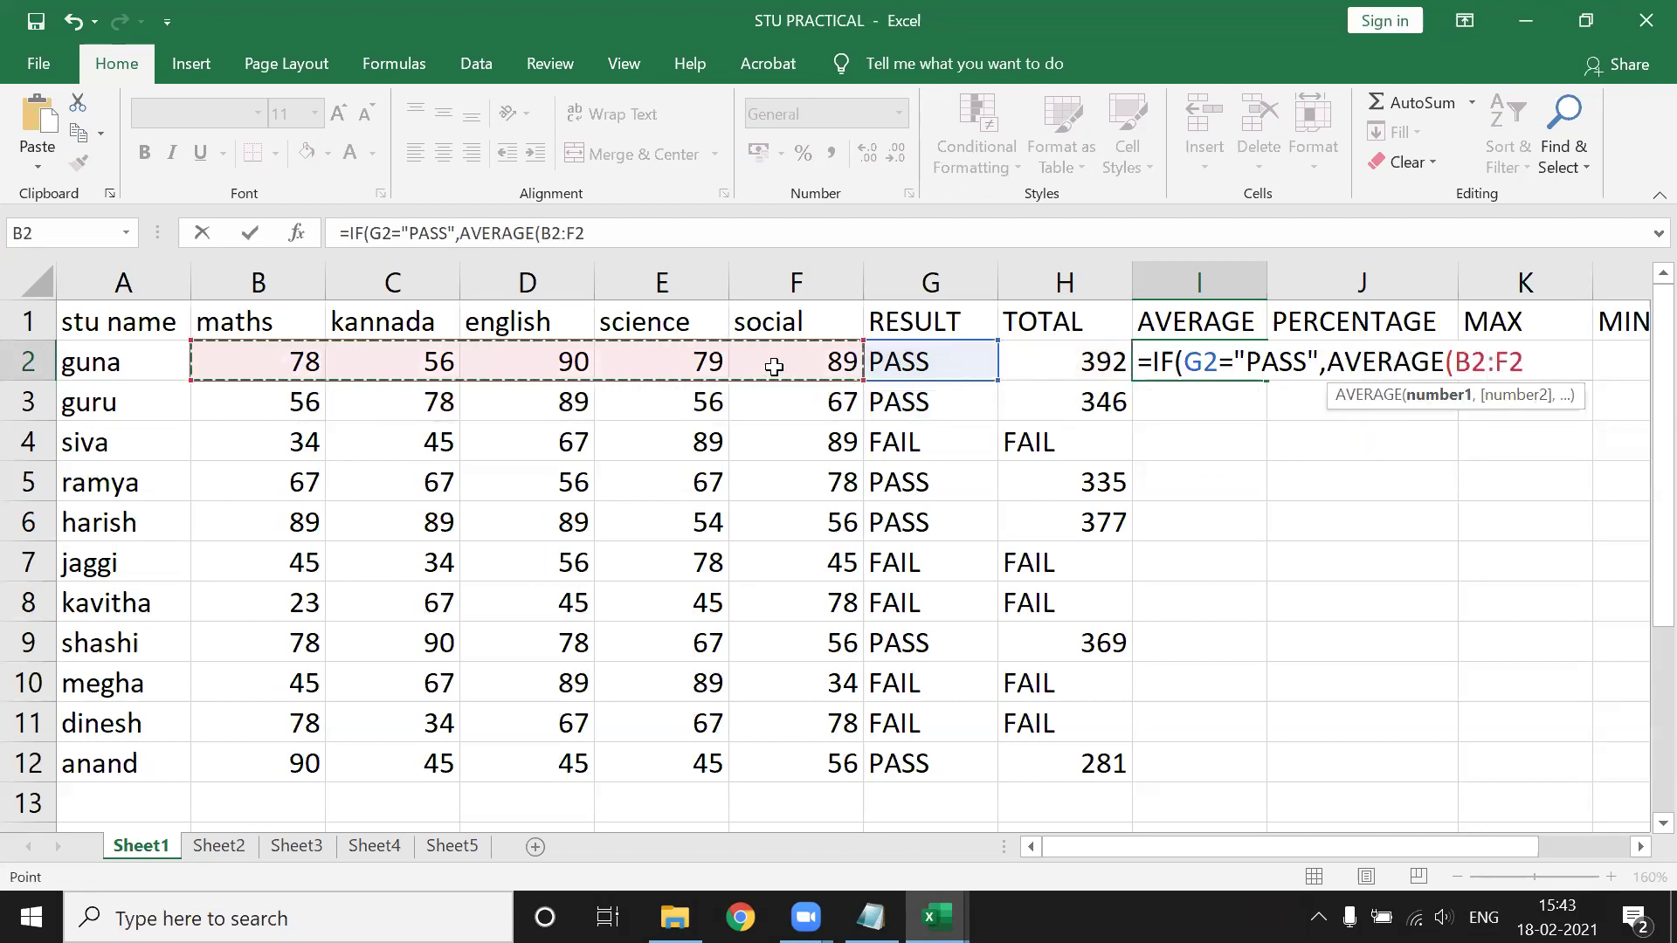
pyautogui.write('),"')
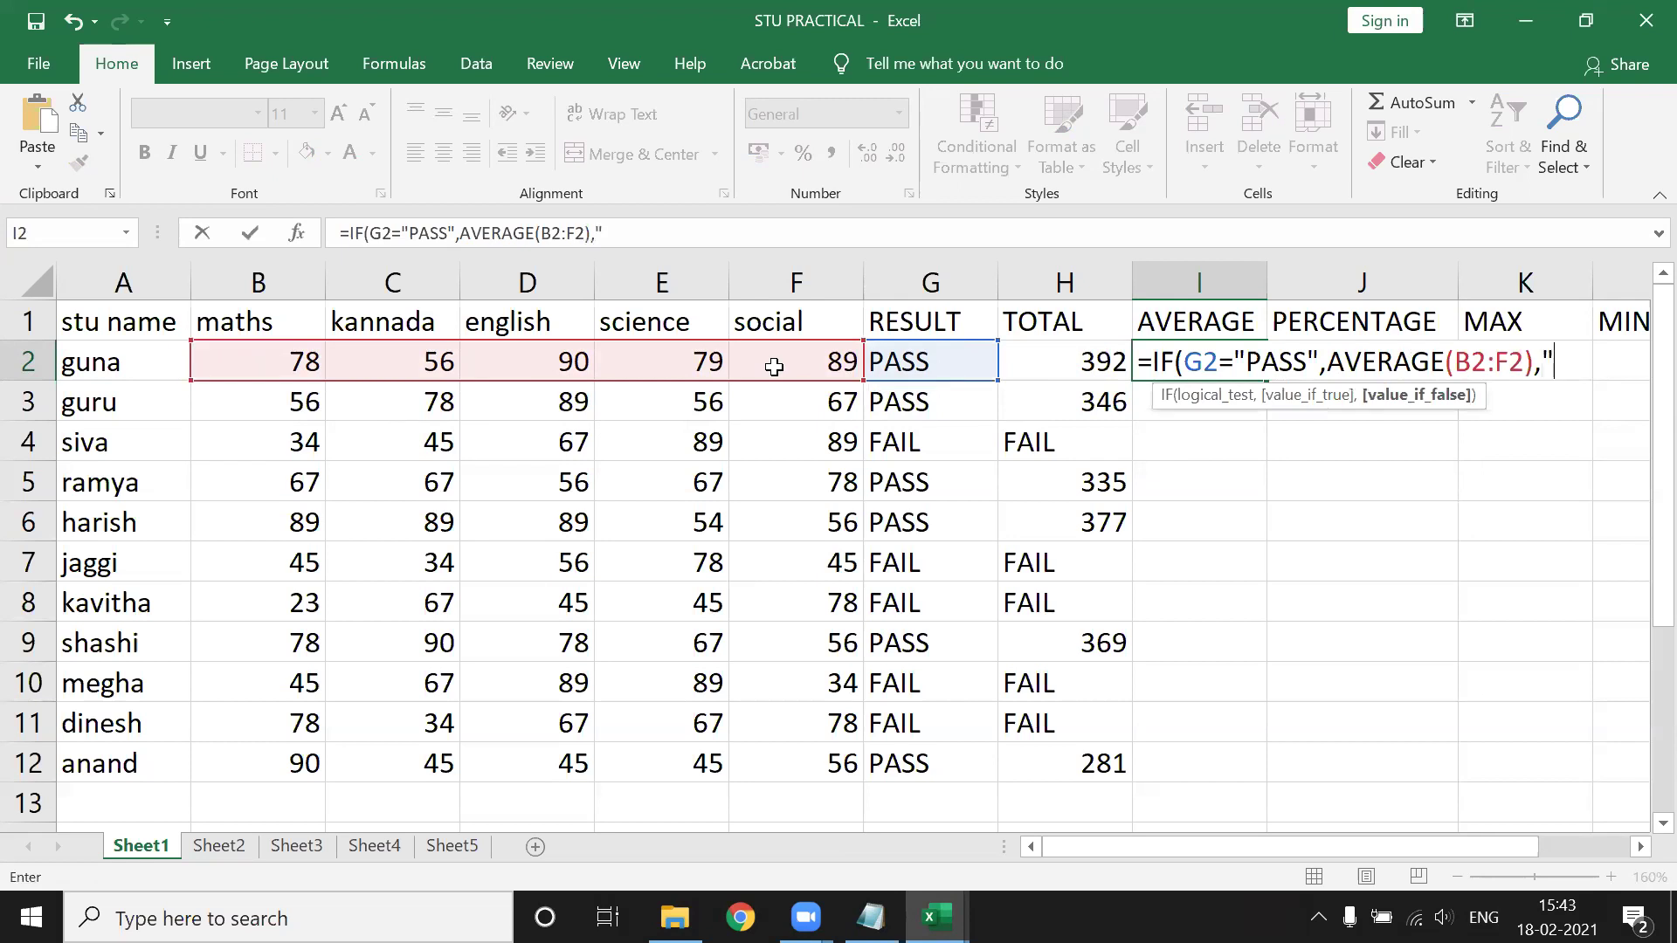
pyautogui.write('FAIL")')
pyautogui.press('Return')
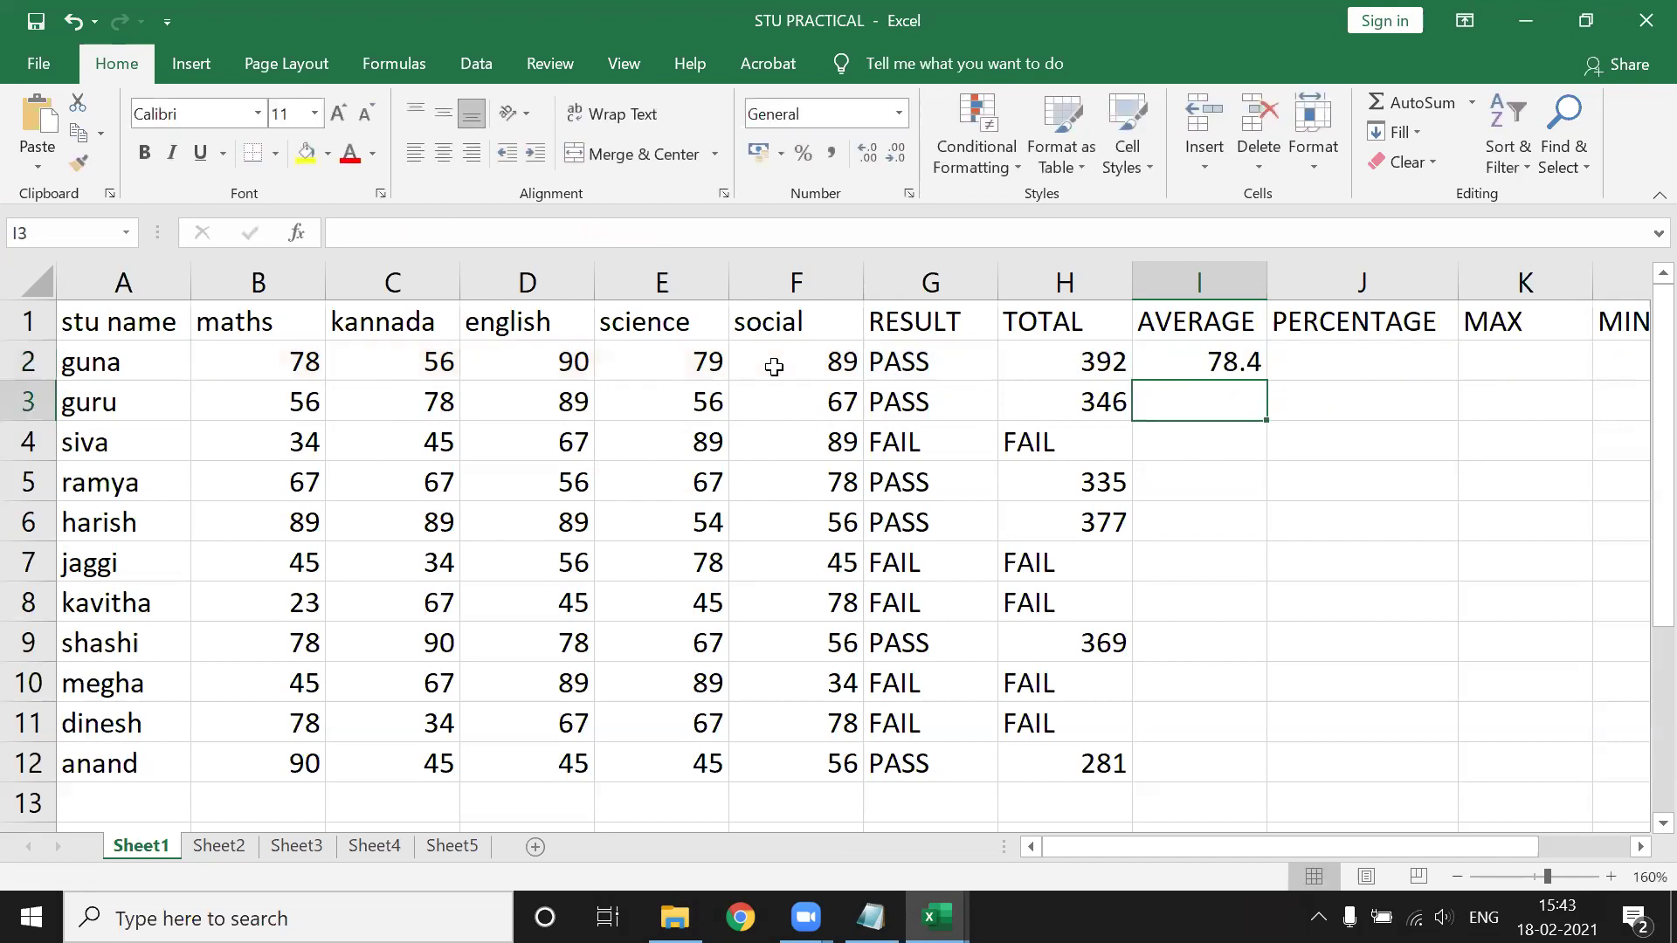
# Copy the I2 average formula down to I12 and review it.
pyautogui.click(1231, 365)
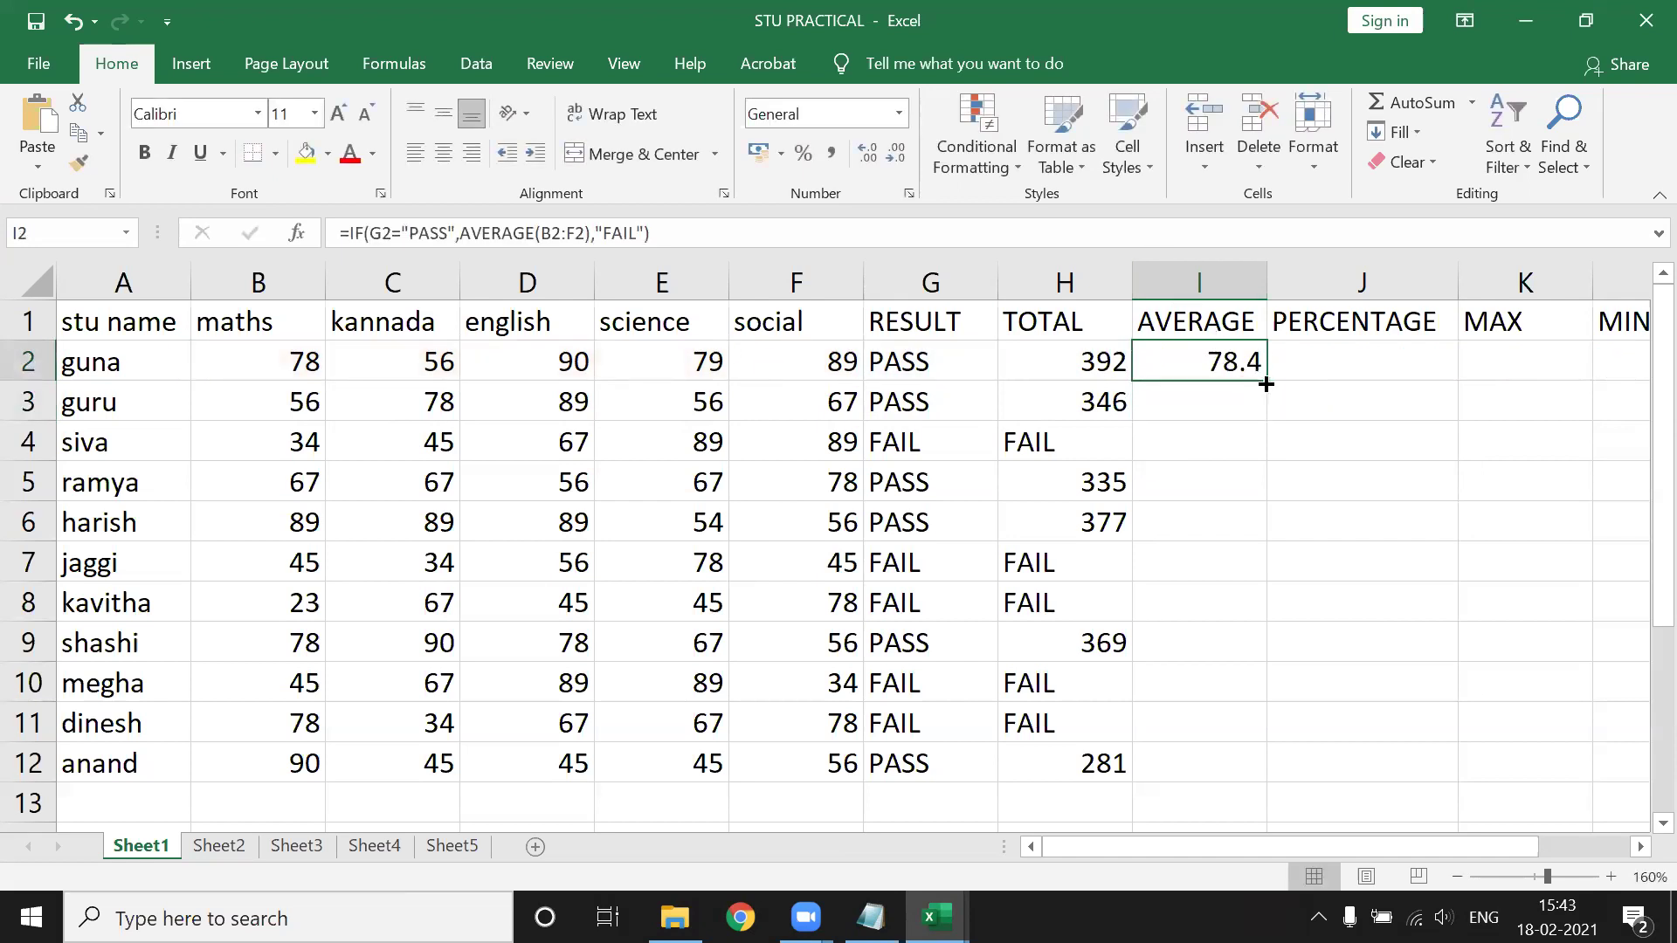
pyautogui.doubleClick(1265, 385)
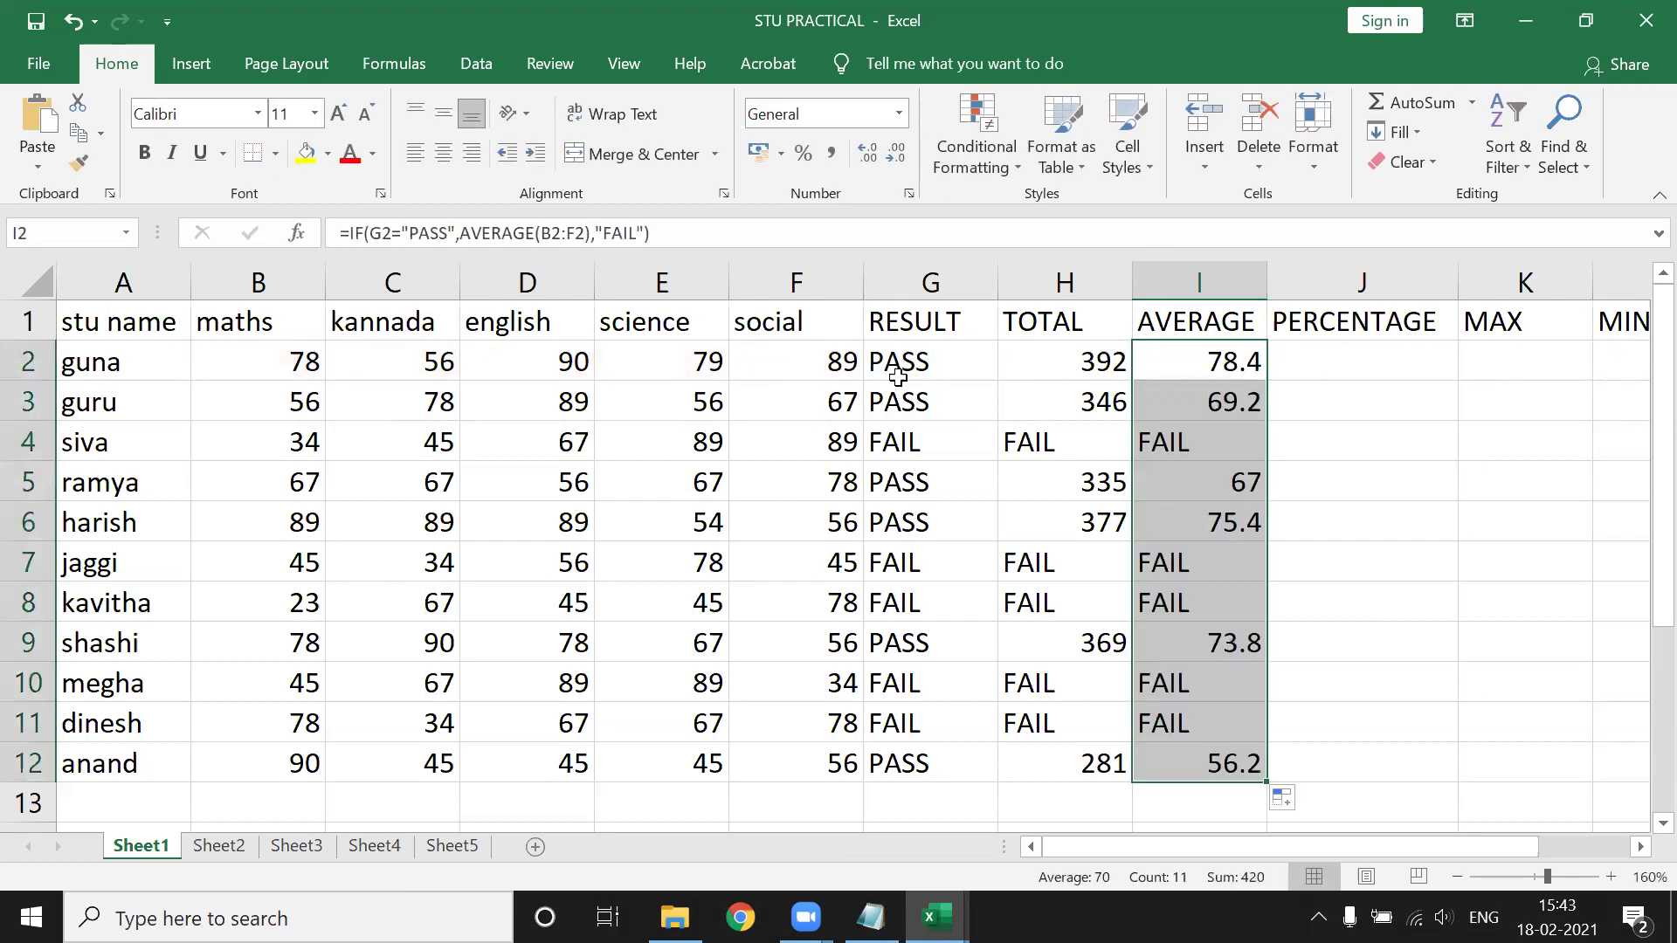
pyautogui.moveTo(655, 233); pyautogui.dragTo(303, 238)
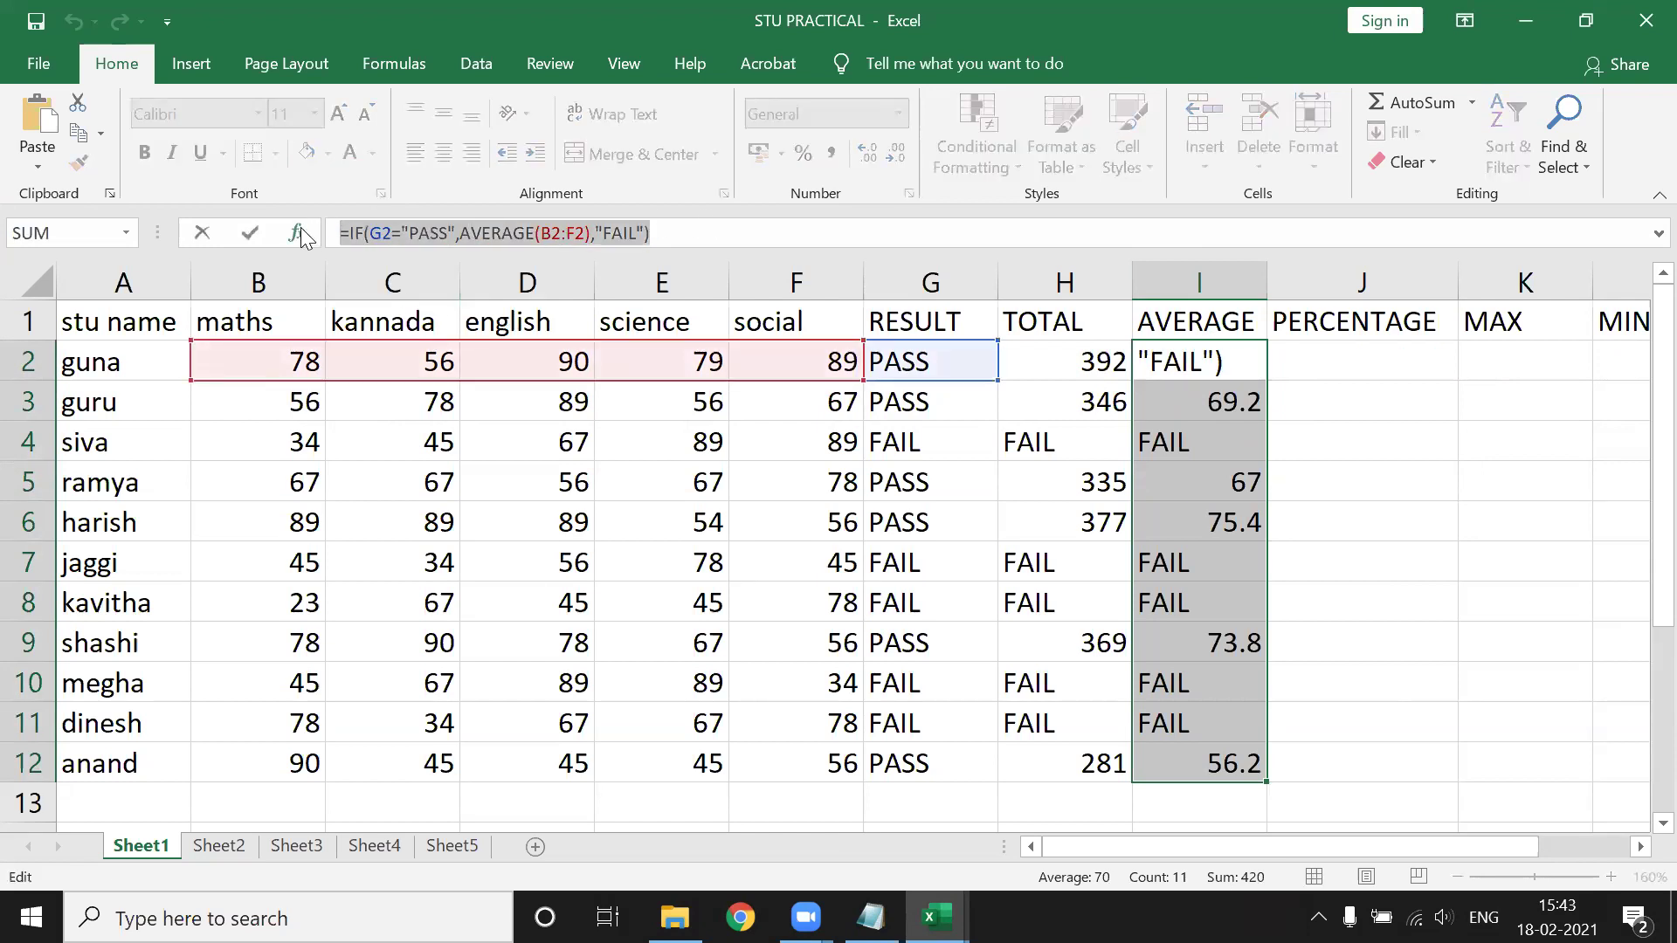
pyautogui.scroll(-4, 524, 478)
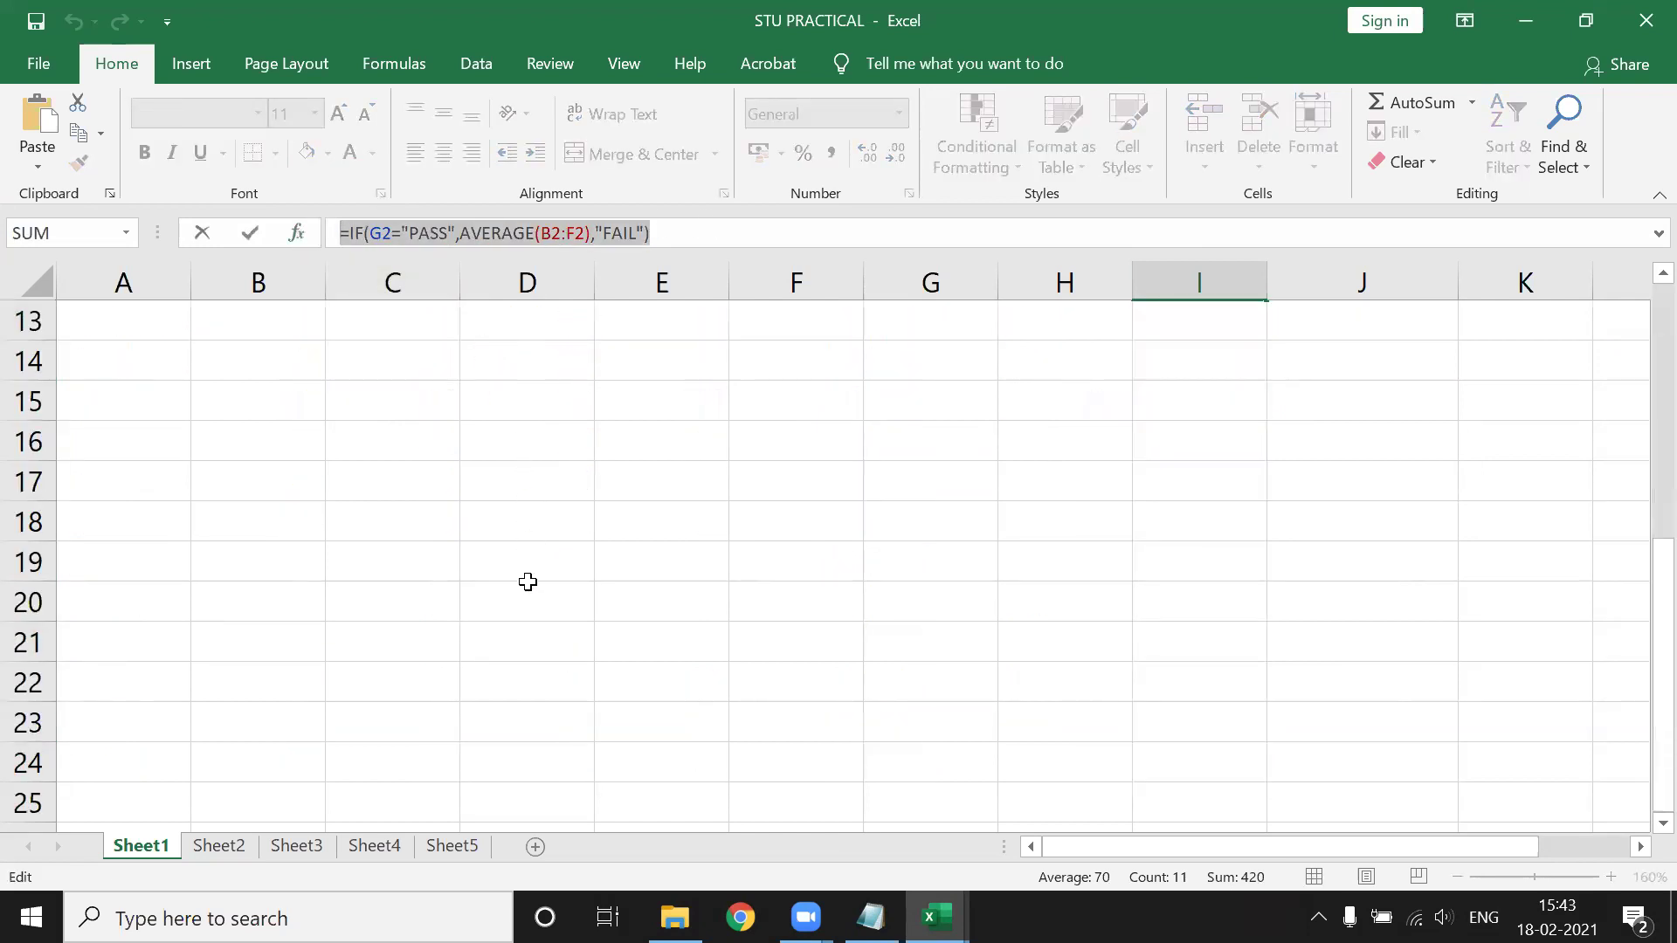
pyautogui.scroll(4, 528, 578)
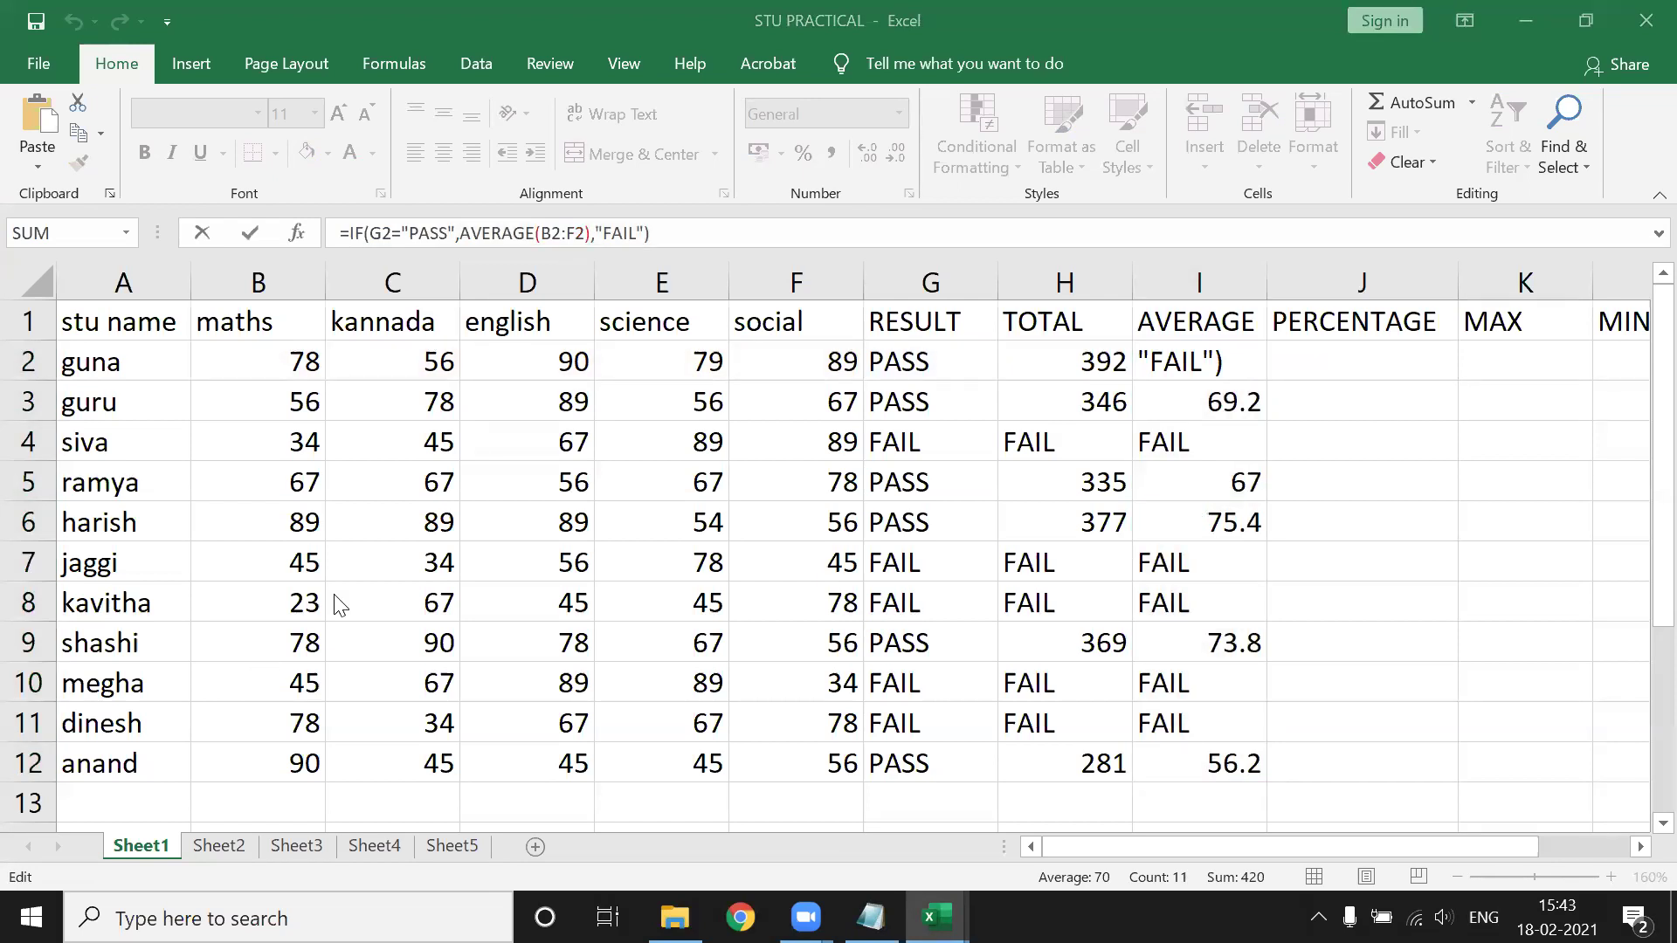
# Enter =IF(G2="PASS",H2/500,"FAIL") in J2 and fill it down to J12.
pyautogui.click(1367, 353)
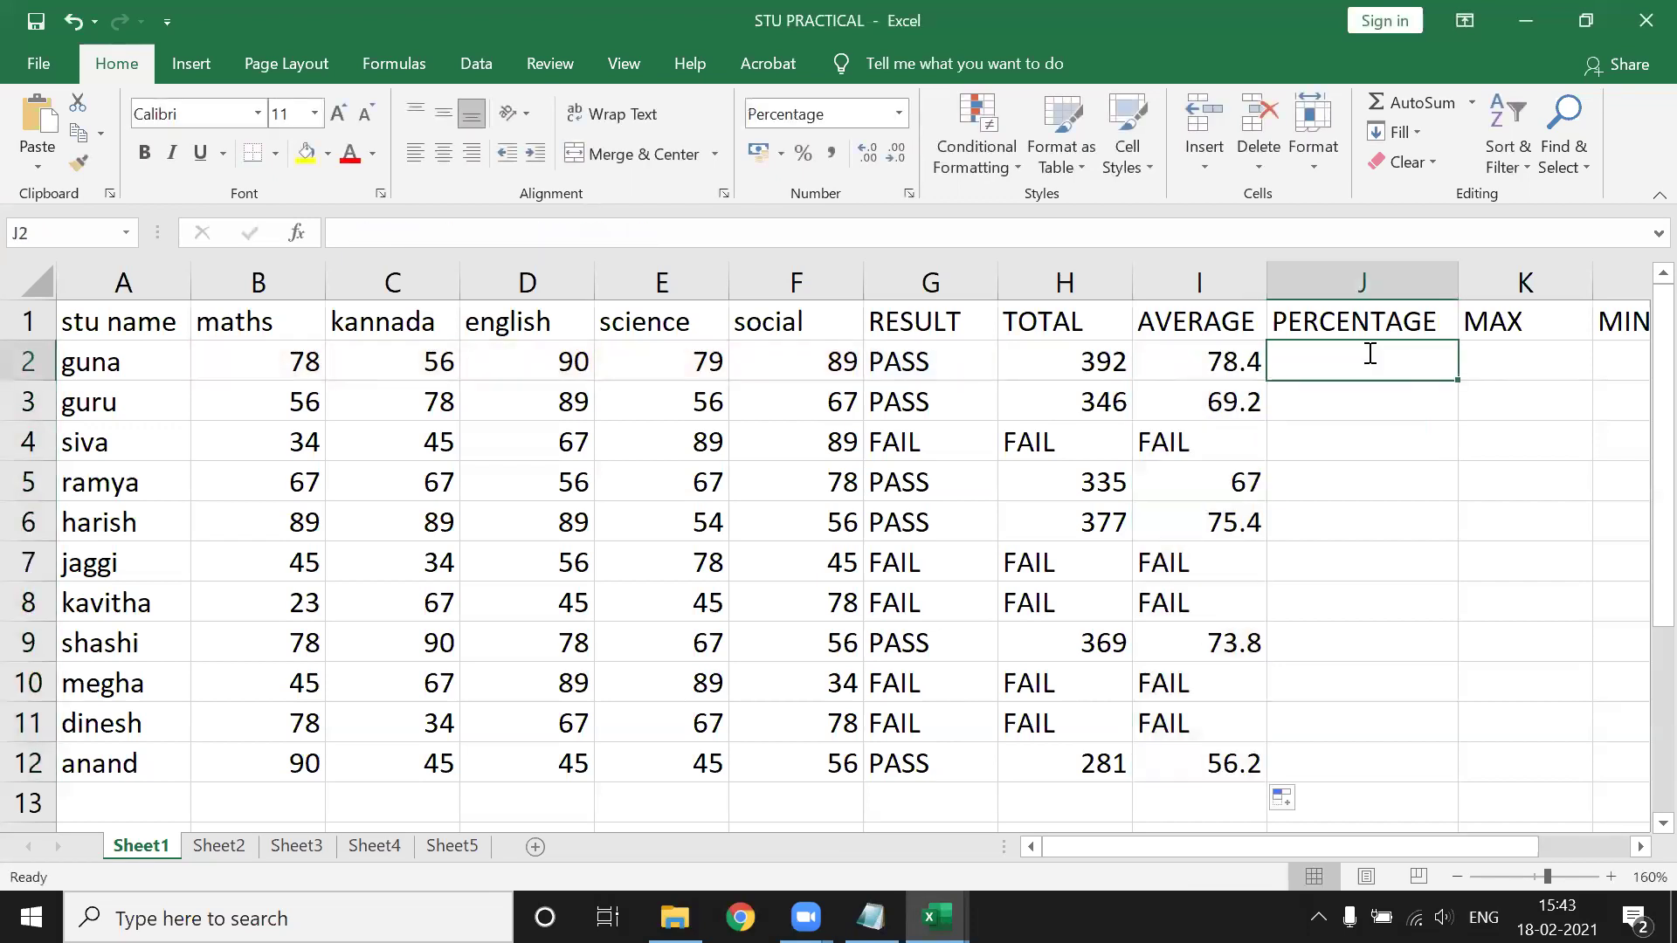
pyautogui.write('=IF(')
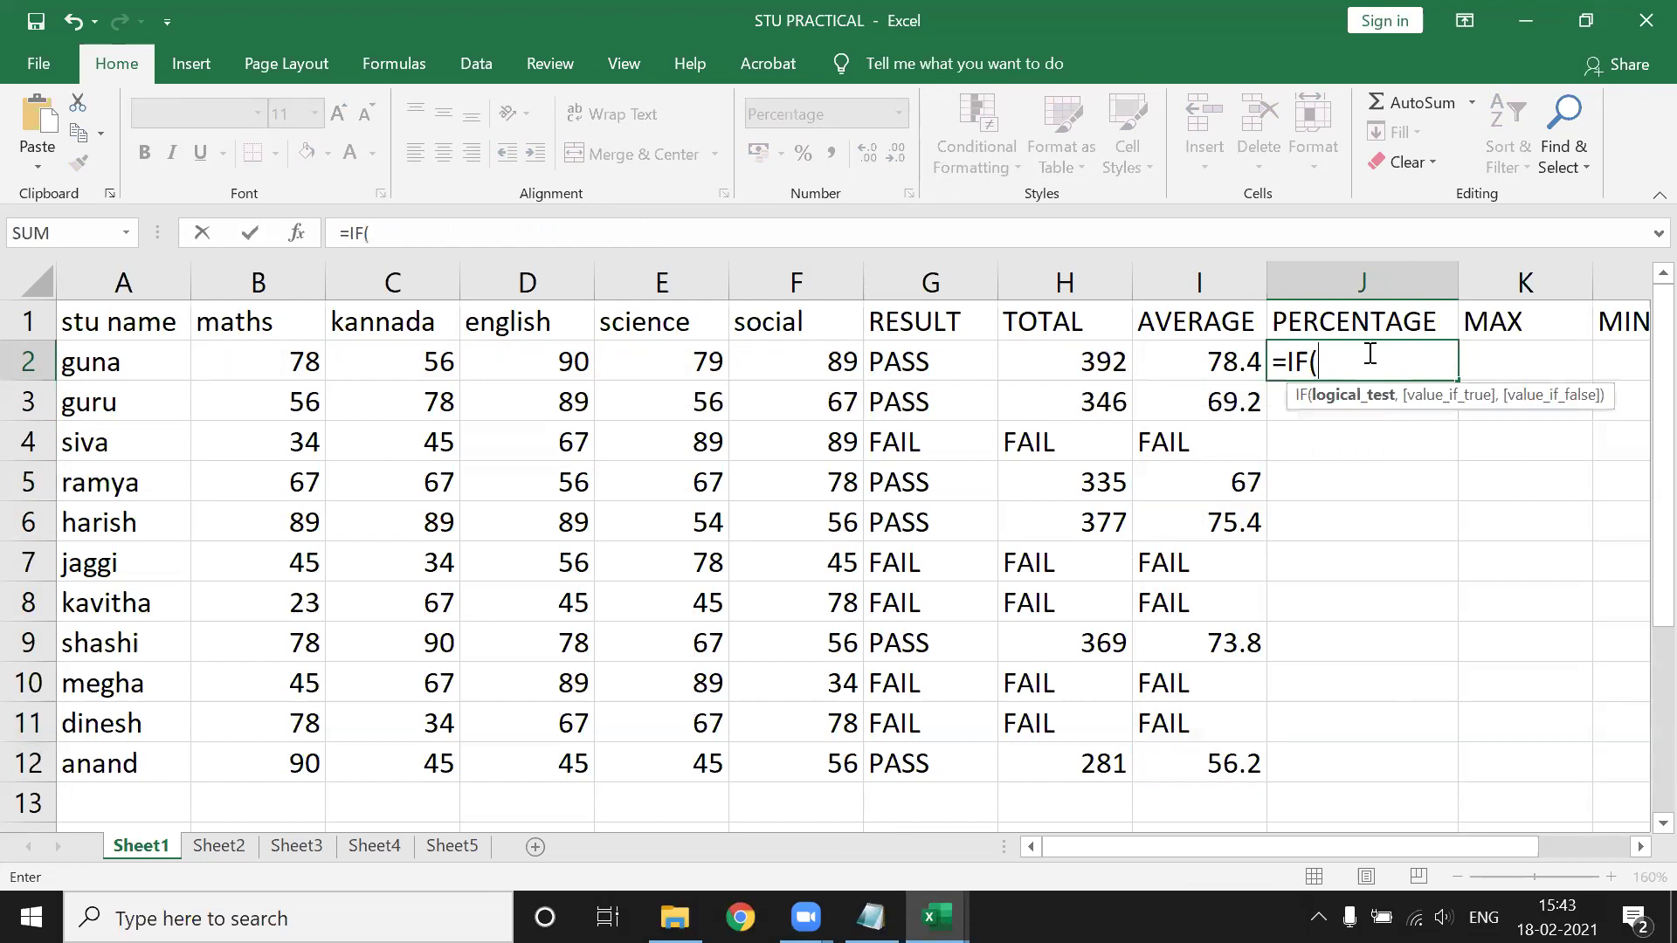
pyautogui.click(941, 373)
pyautogui.write('="PASS",')
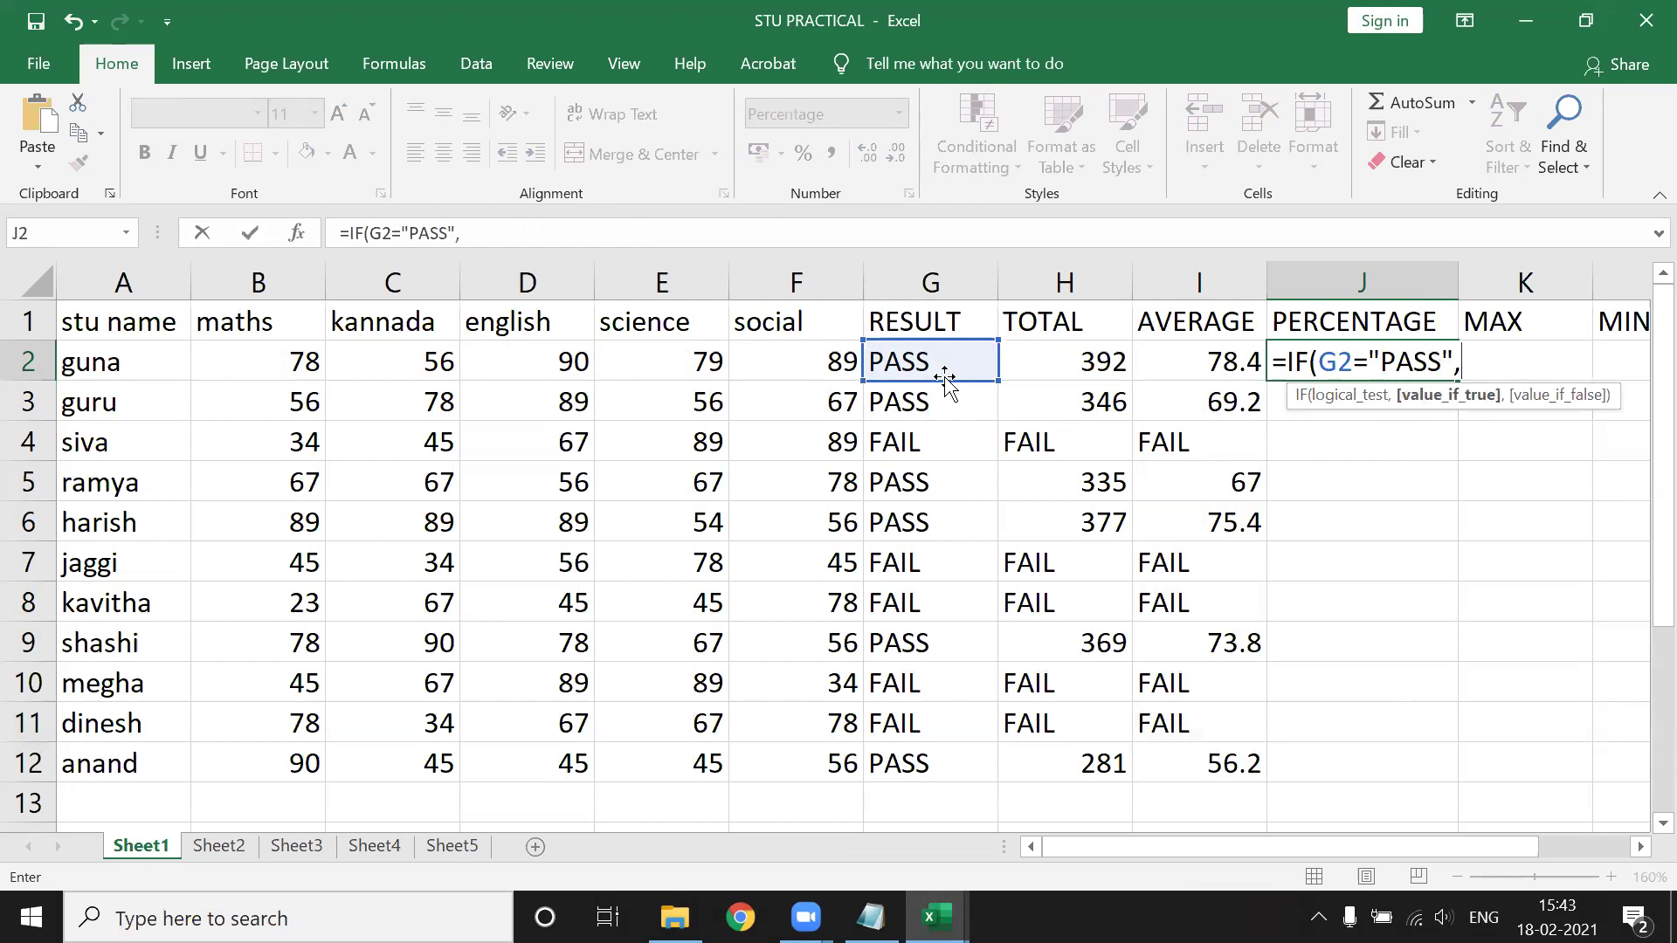
pyautogui.click(1105, 370)
pyautogui.write('/')
pyautogui.write('00')
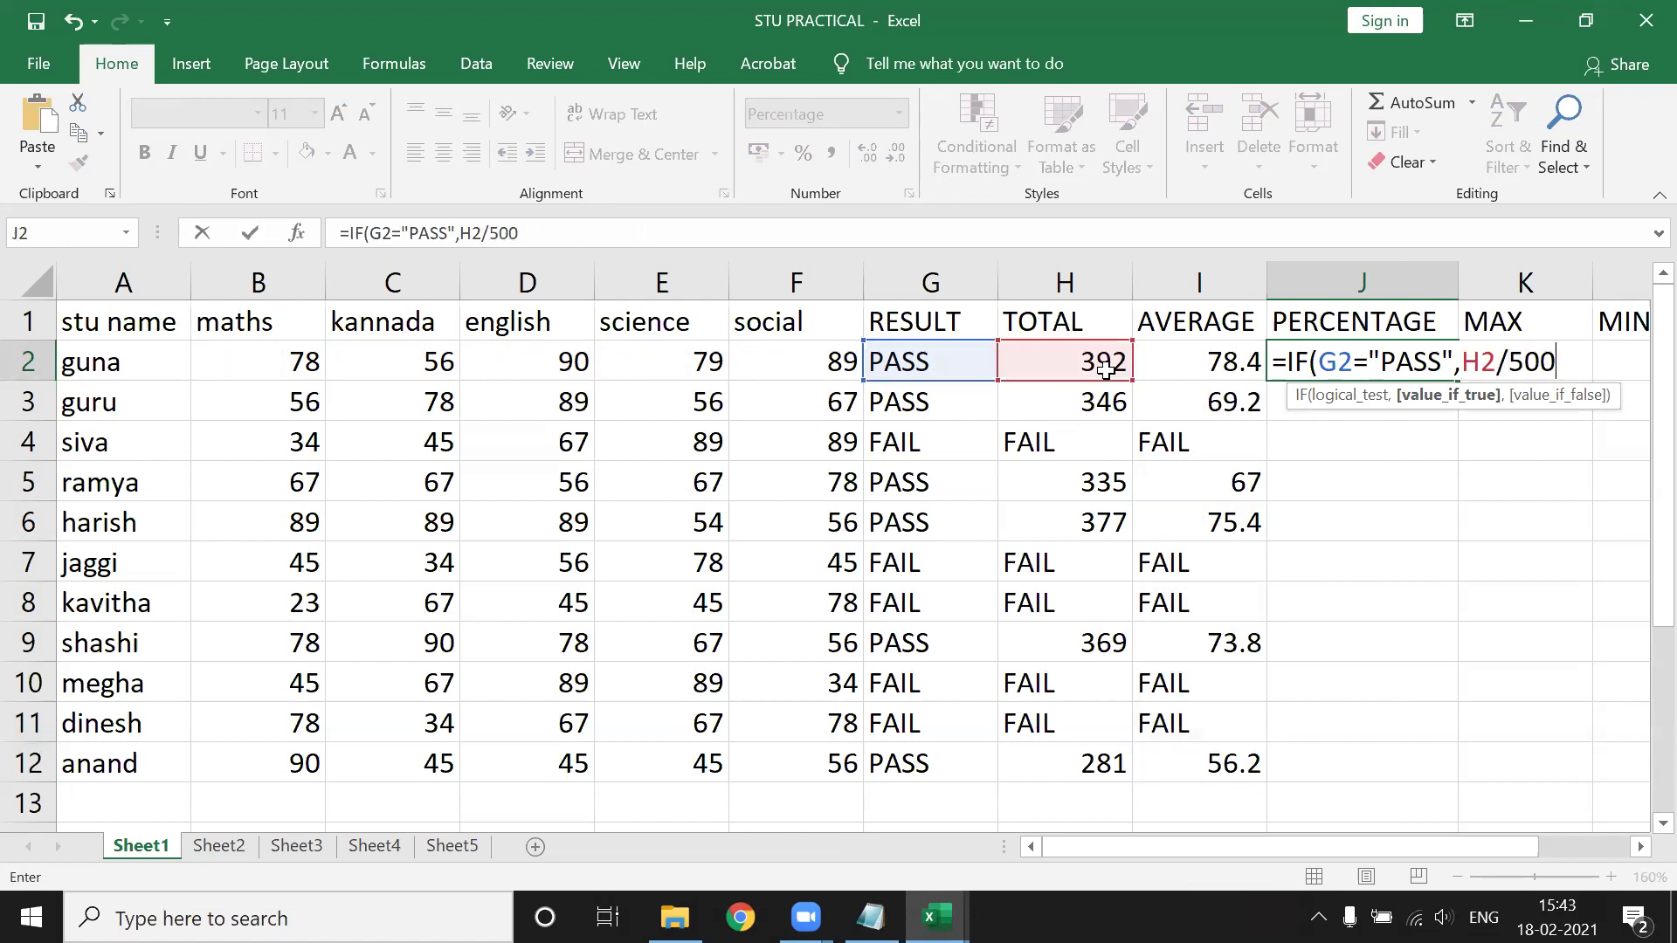
pyautogui.write(',')
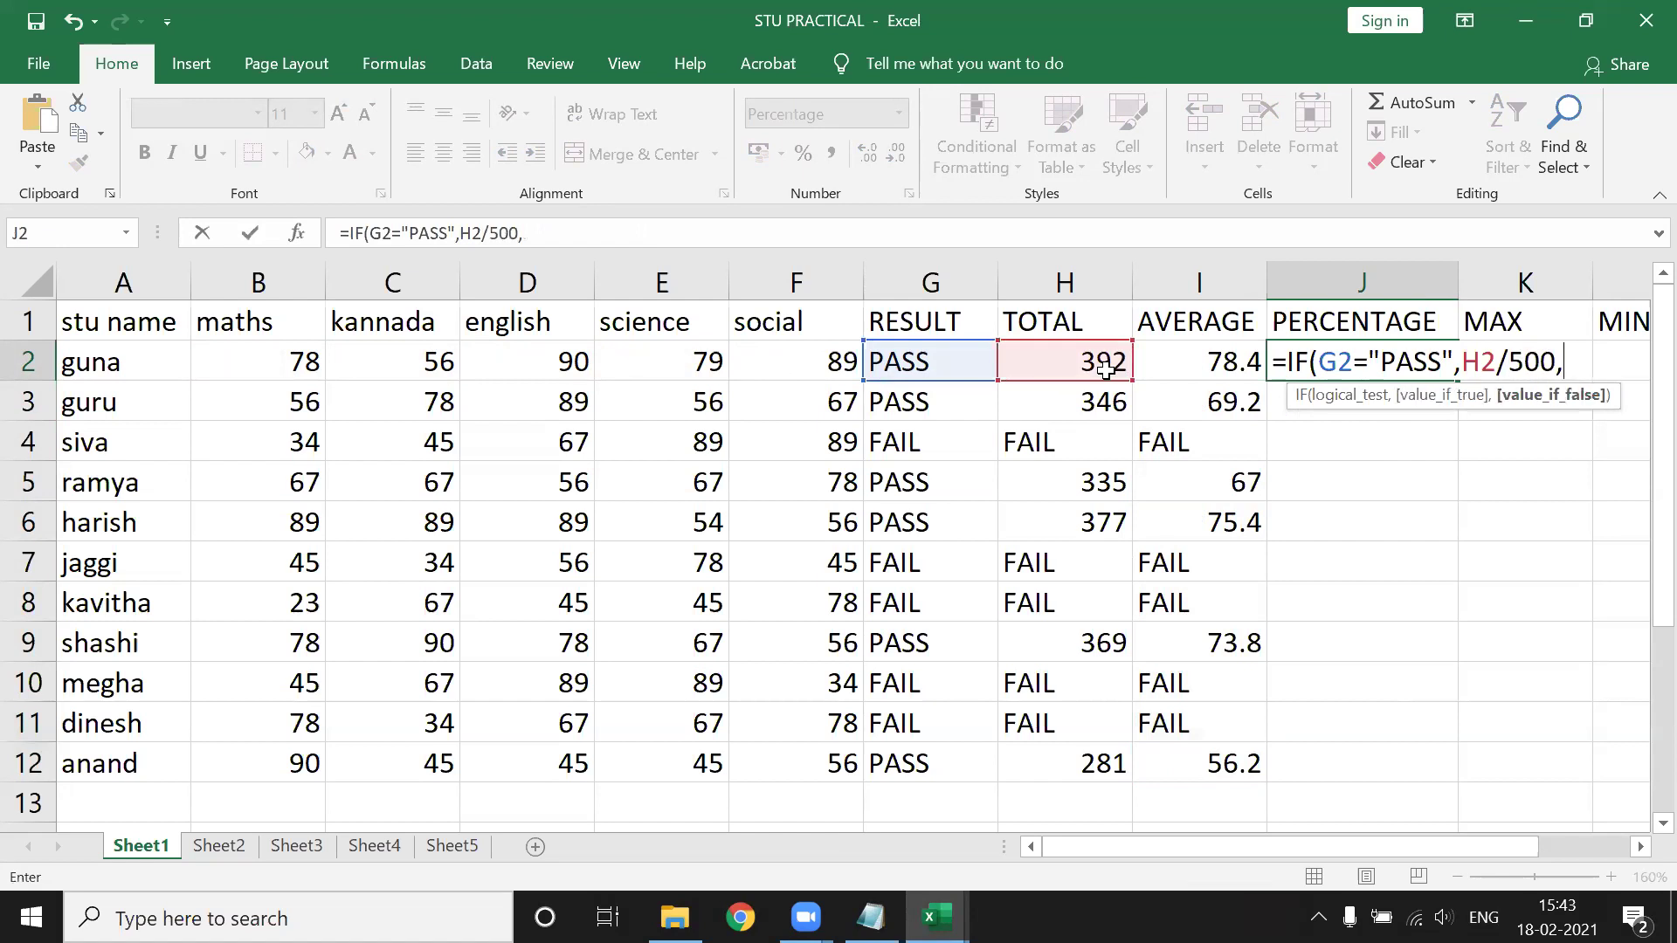
pyautogui.write('"FAIL")')
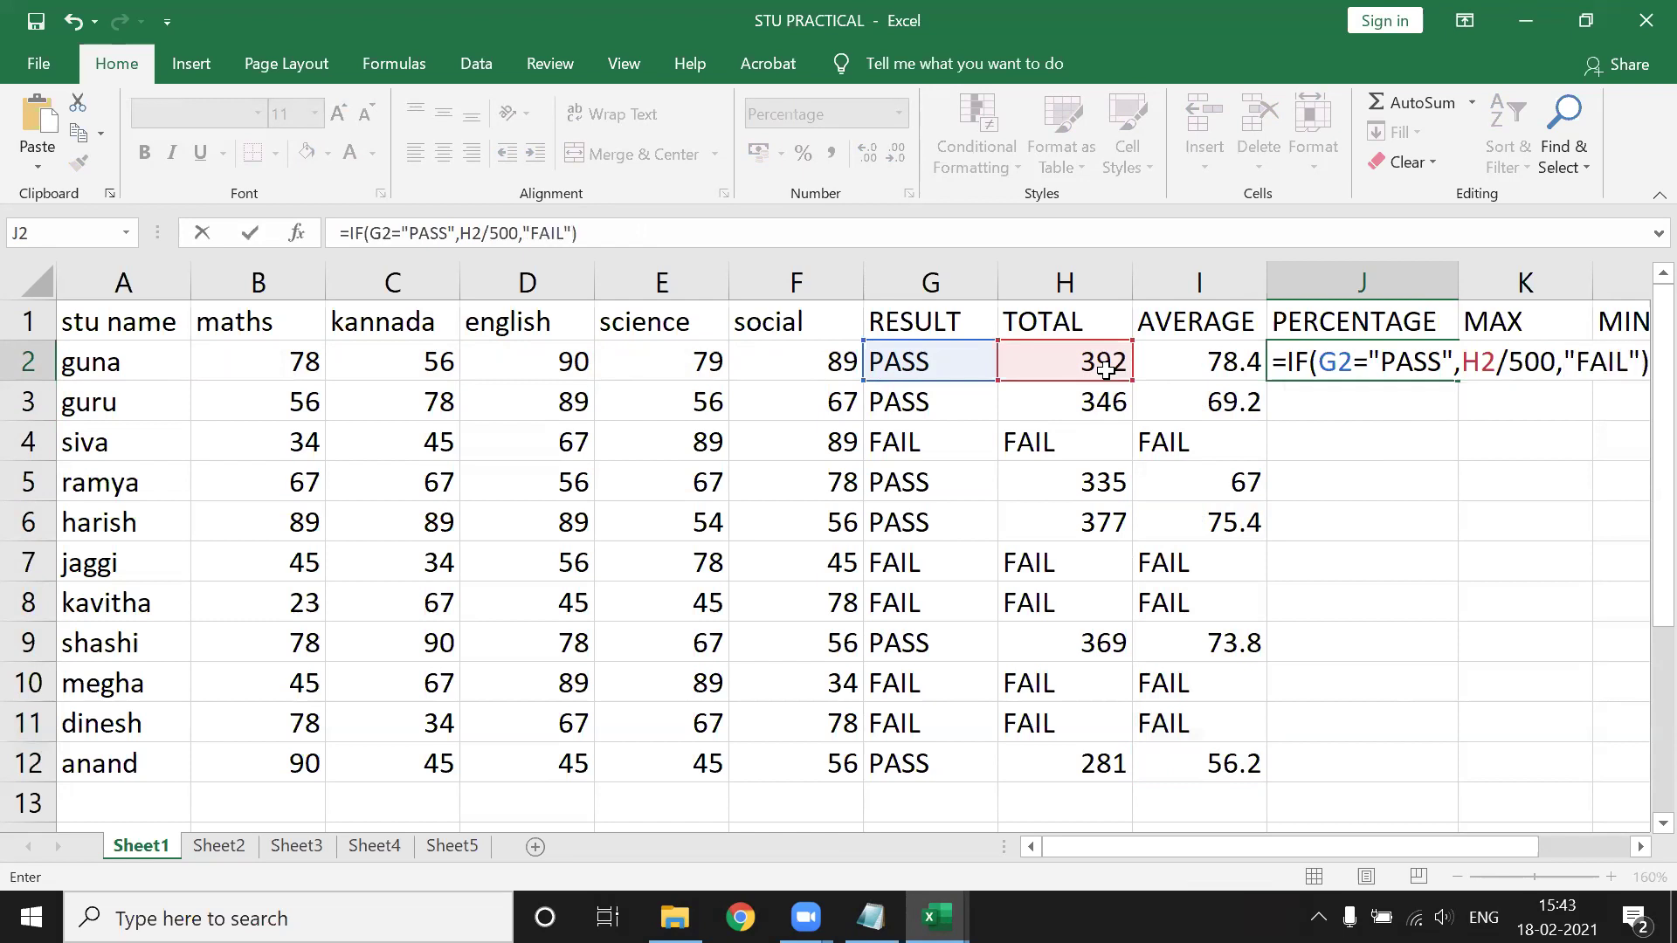
pyautogui.press('Return')
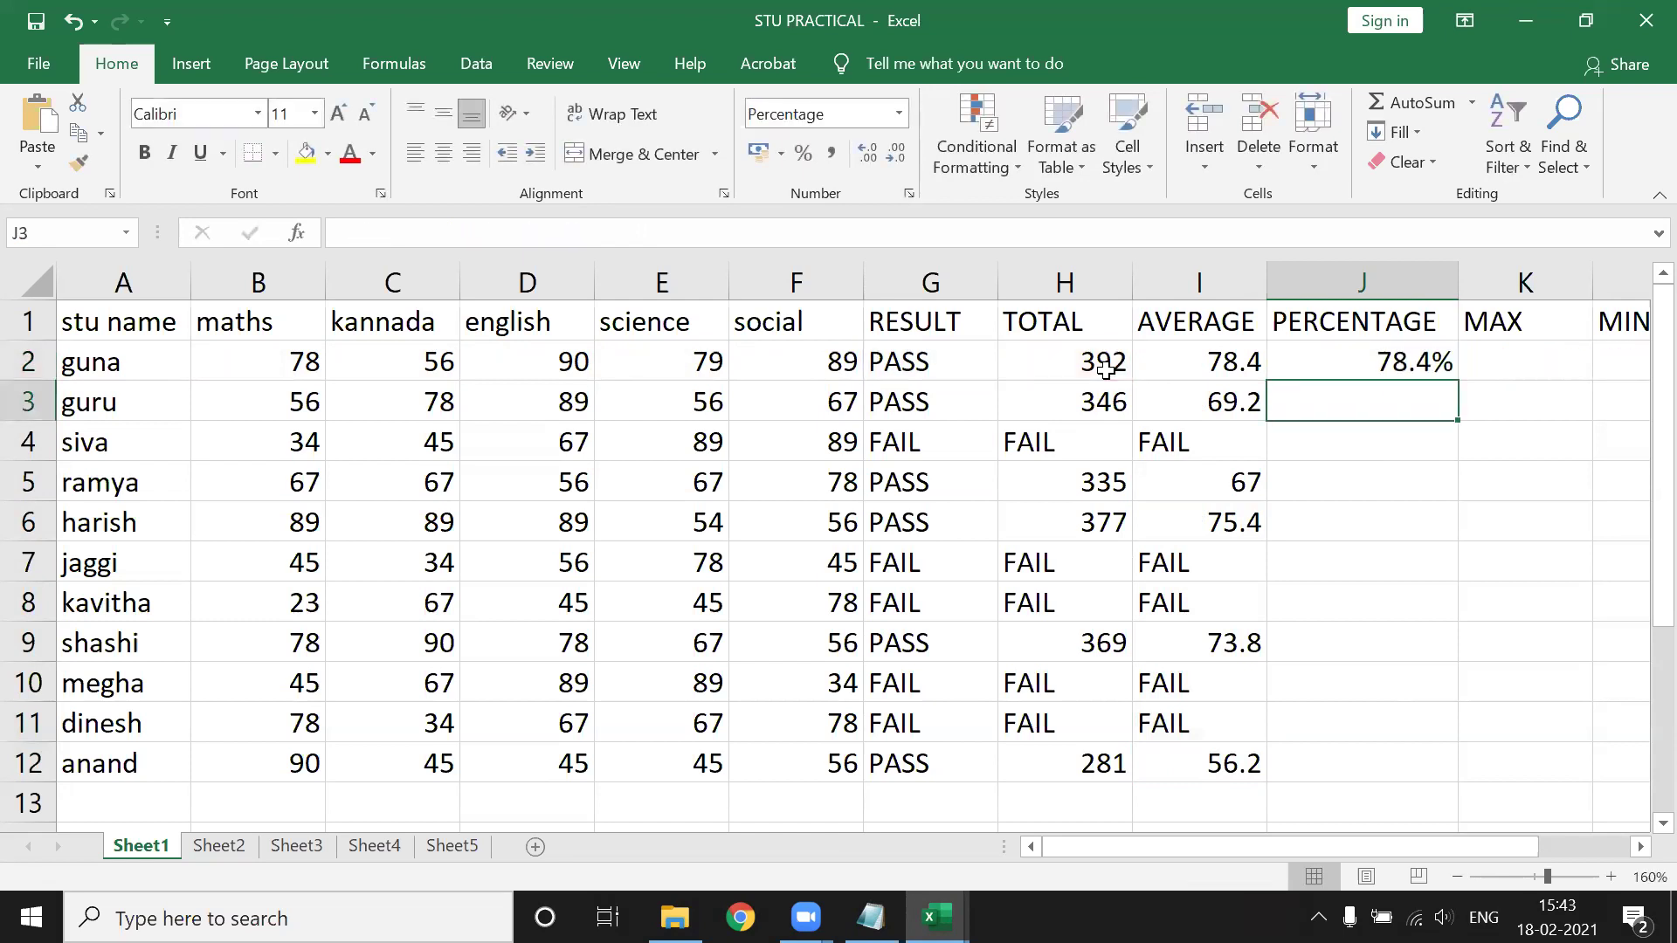
pyautogui.click(1425, 360)
pyautogui.doubleClick(1454, 378)
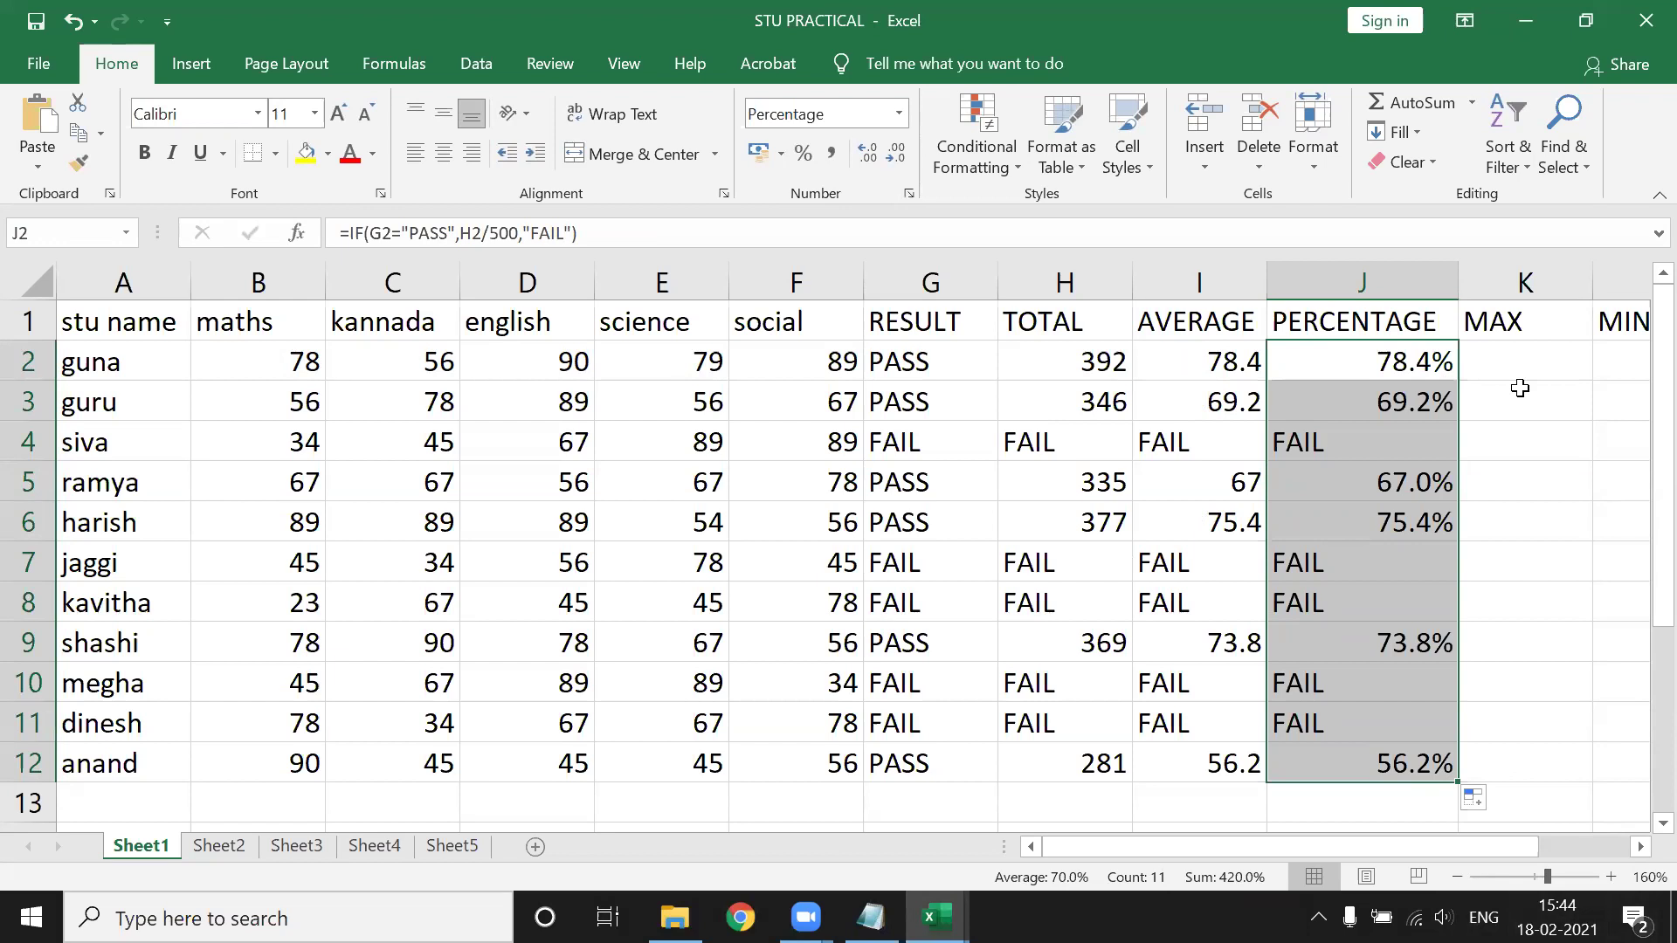
# Begin the K2 formula as =IF(G2="PASS",MAX(, correcting the typos along the way.
pyautogui.click(1513, 360)
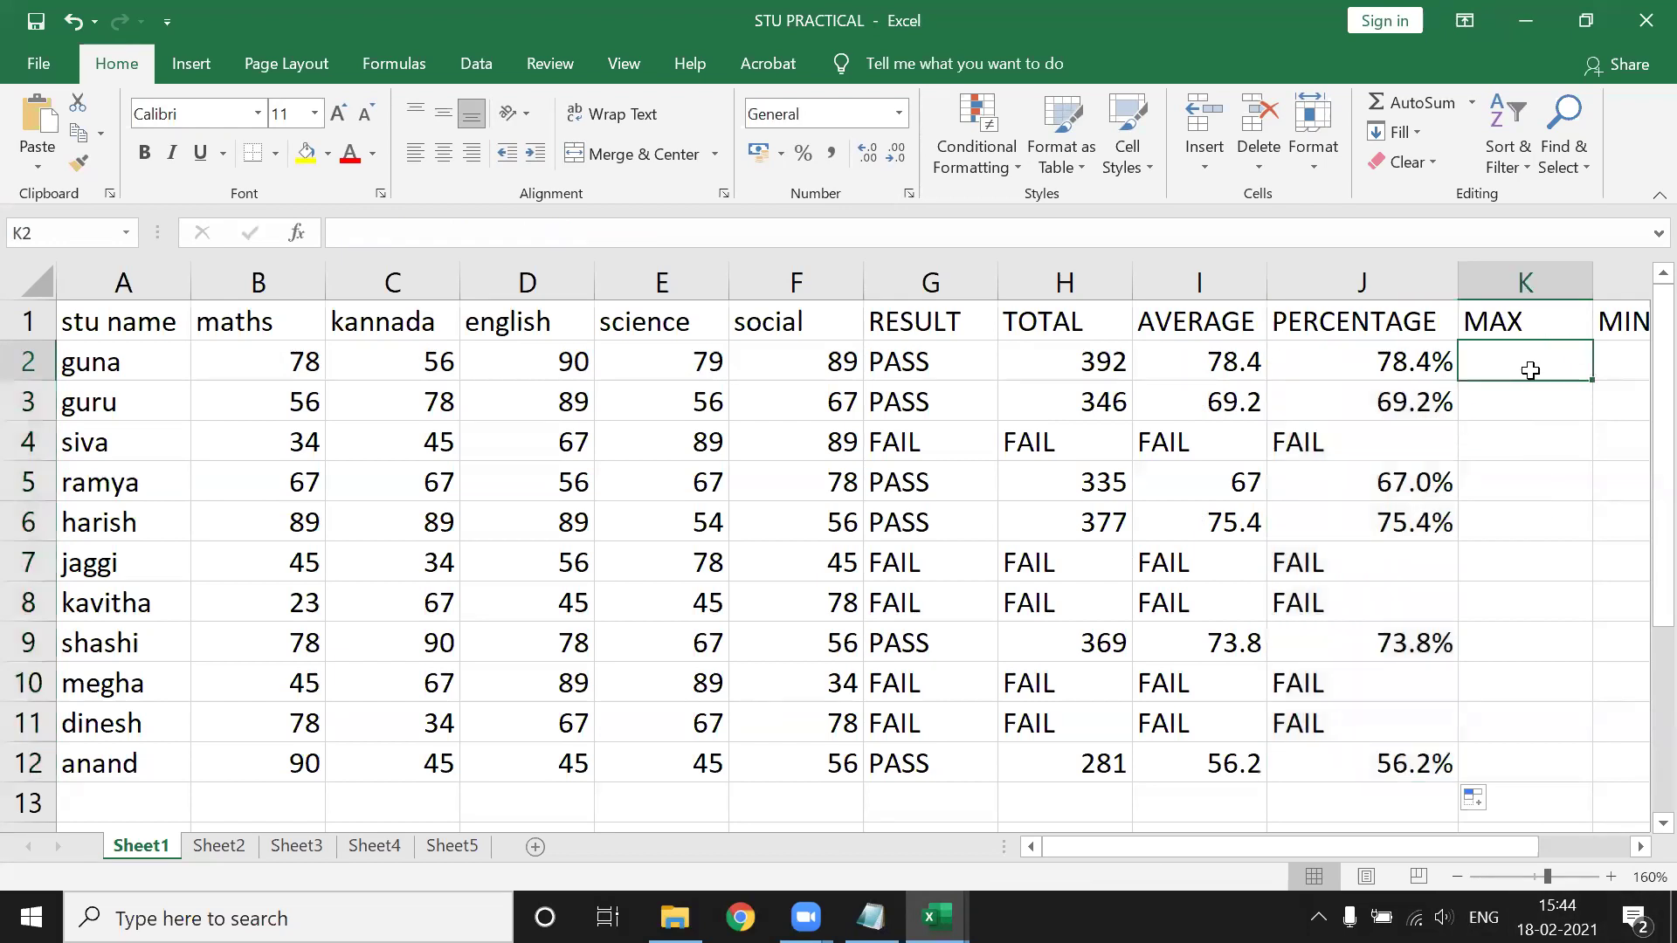
pyautogui.write('=')
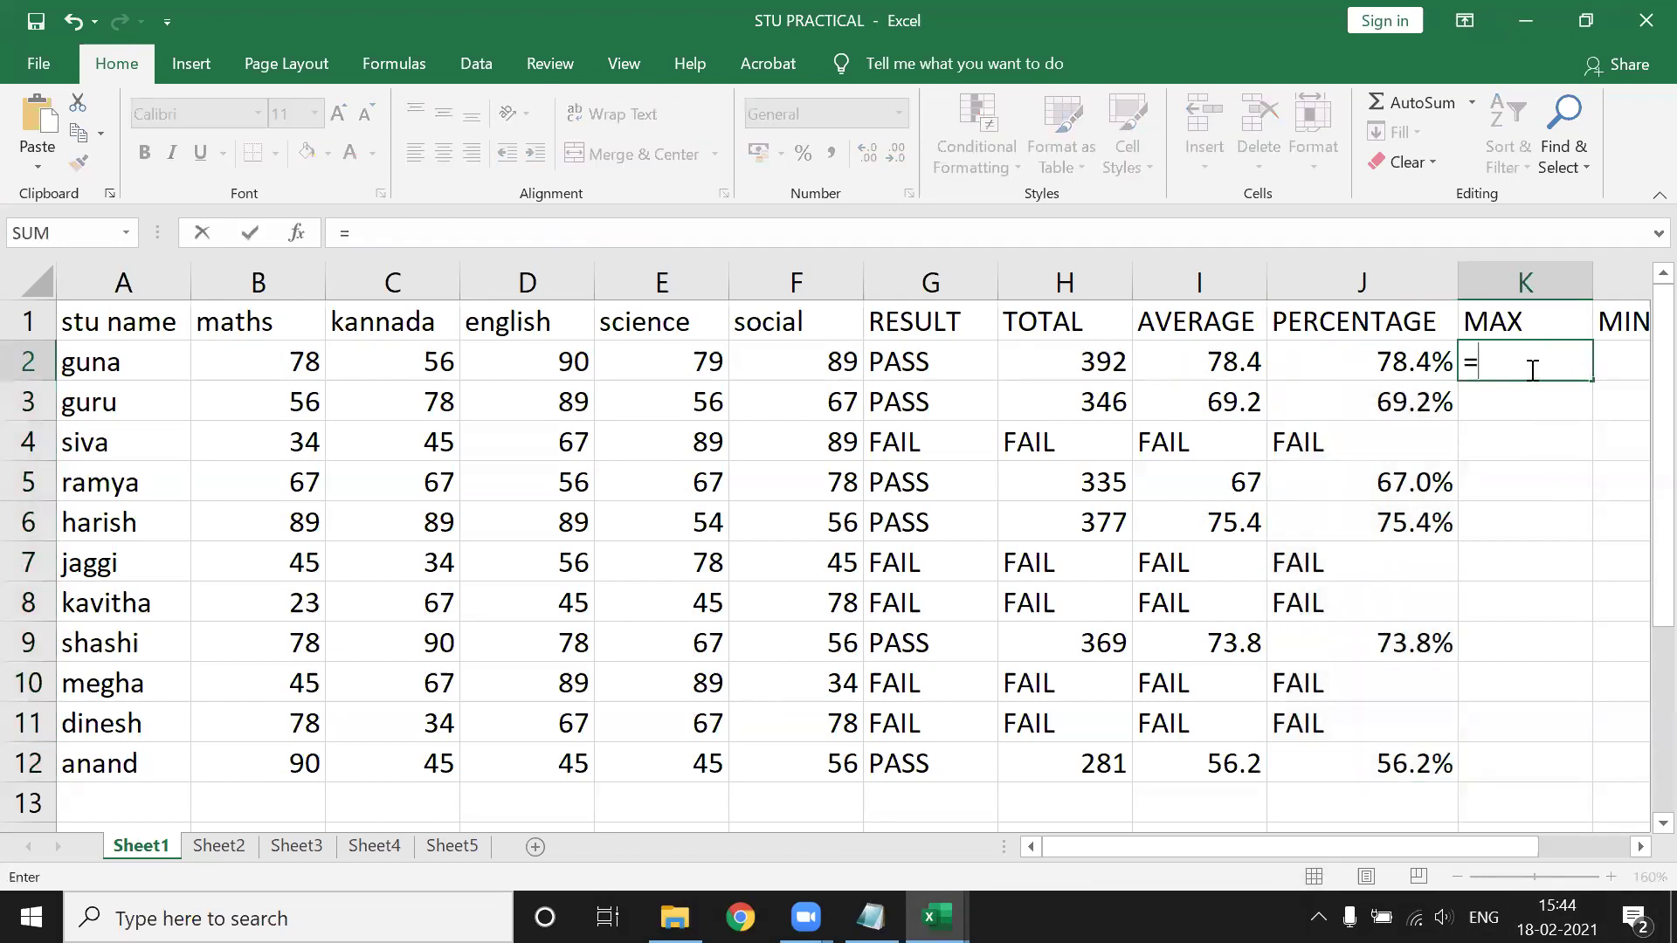
pyautogui.write('IF(')
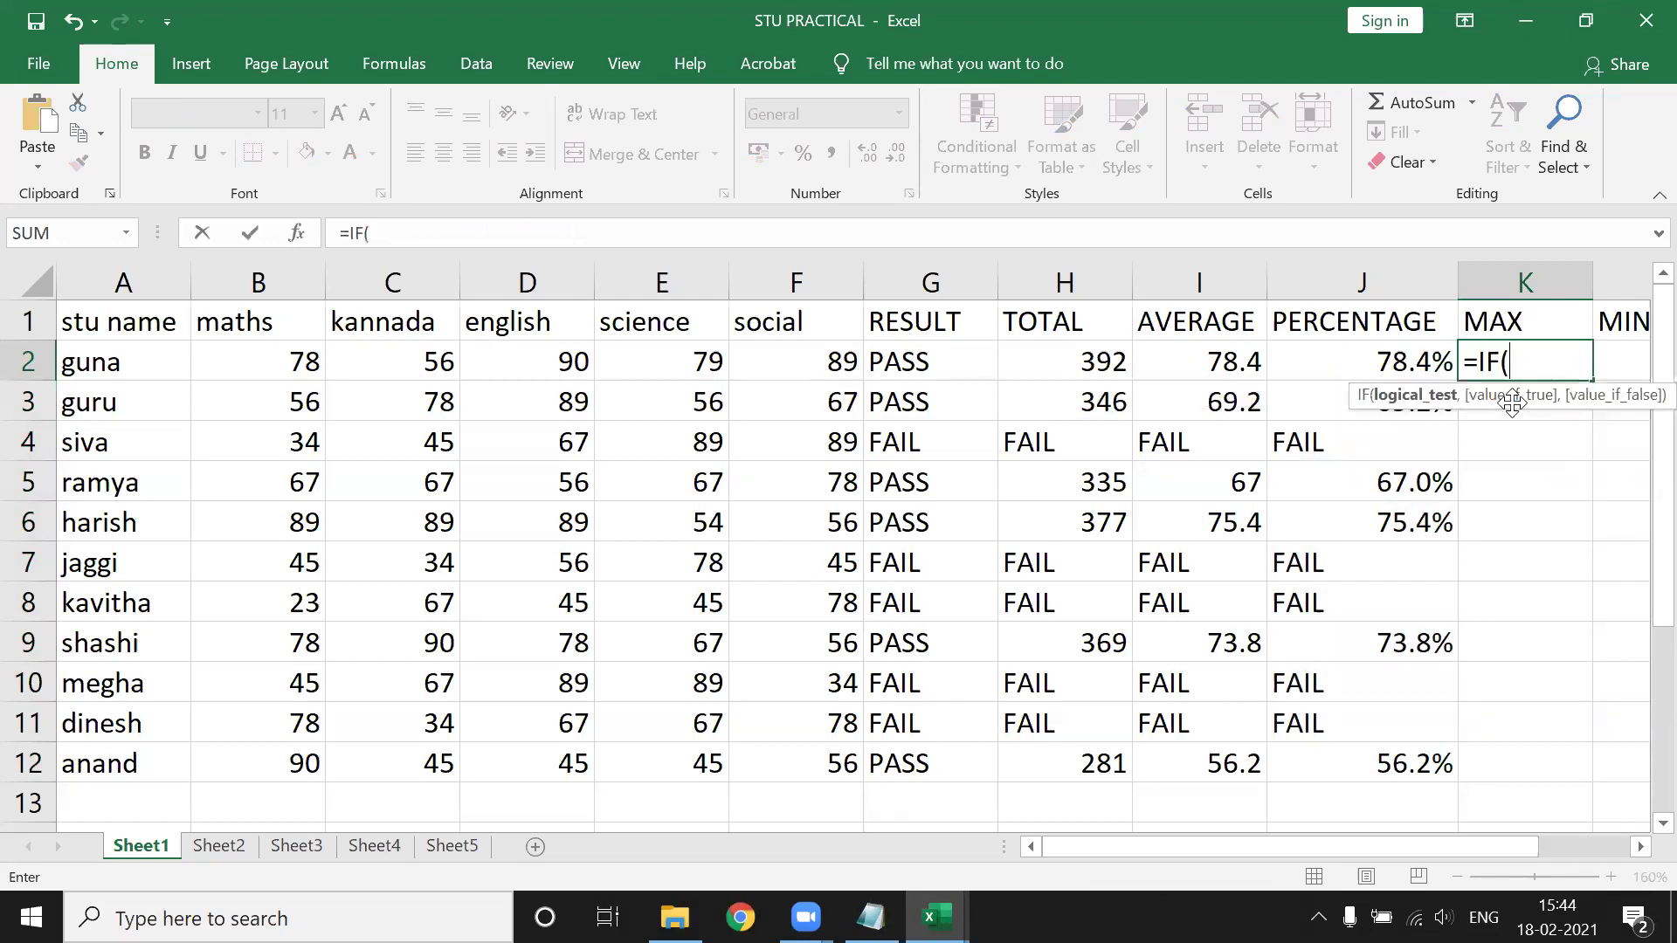
pyautogui.click(955, 365)
pyautogui.write('=')
pyautogui.write('Pass"{')
pyautogui.press('BackSpace')
pyautogui.press('BackSpace')
pyautogui.press('BackSpace')
pyautogui.press('BackSpace')
pyautogui.press('BackSpace')
pyautogui.press('BackSpace')
pyautogui.press('capslock')
pyautogui.write('"')
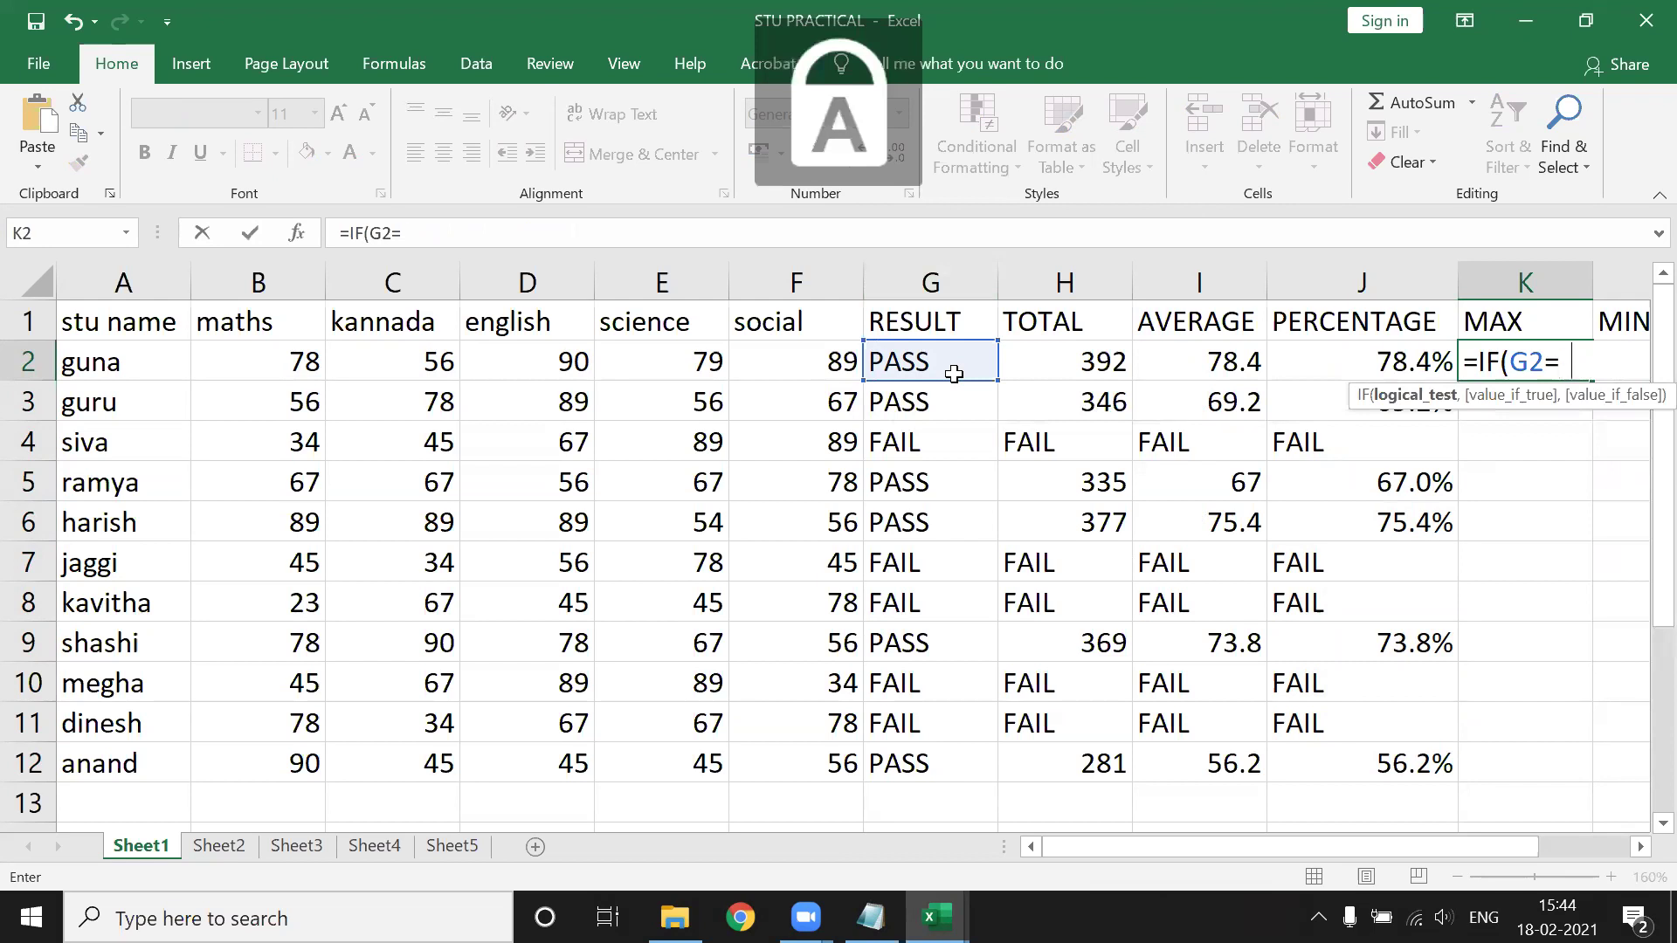
pyautogui.write('PASS')
pyautogui.write('"')
pyautogui.press('BackSpace')
pyautogui.write('"')
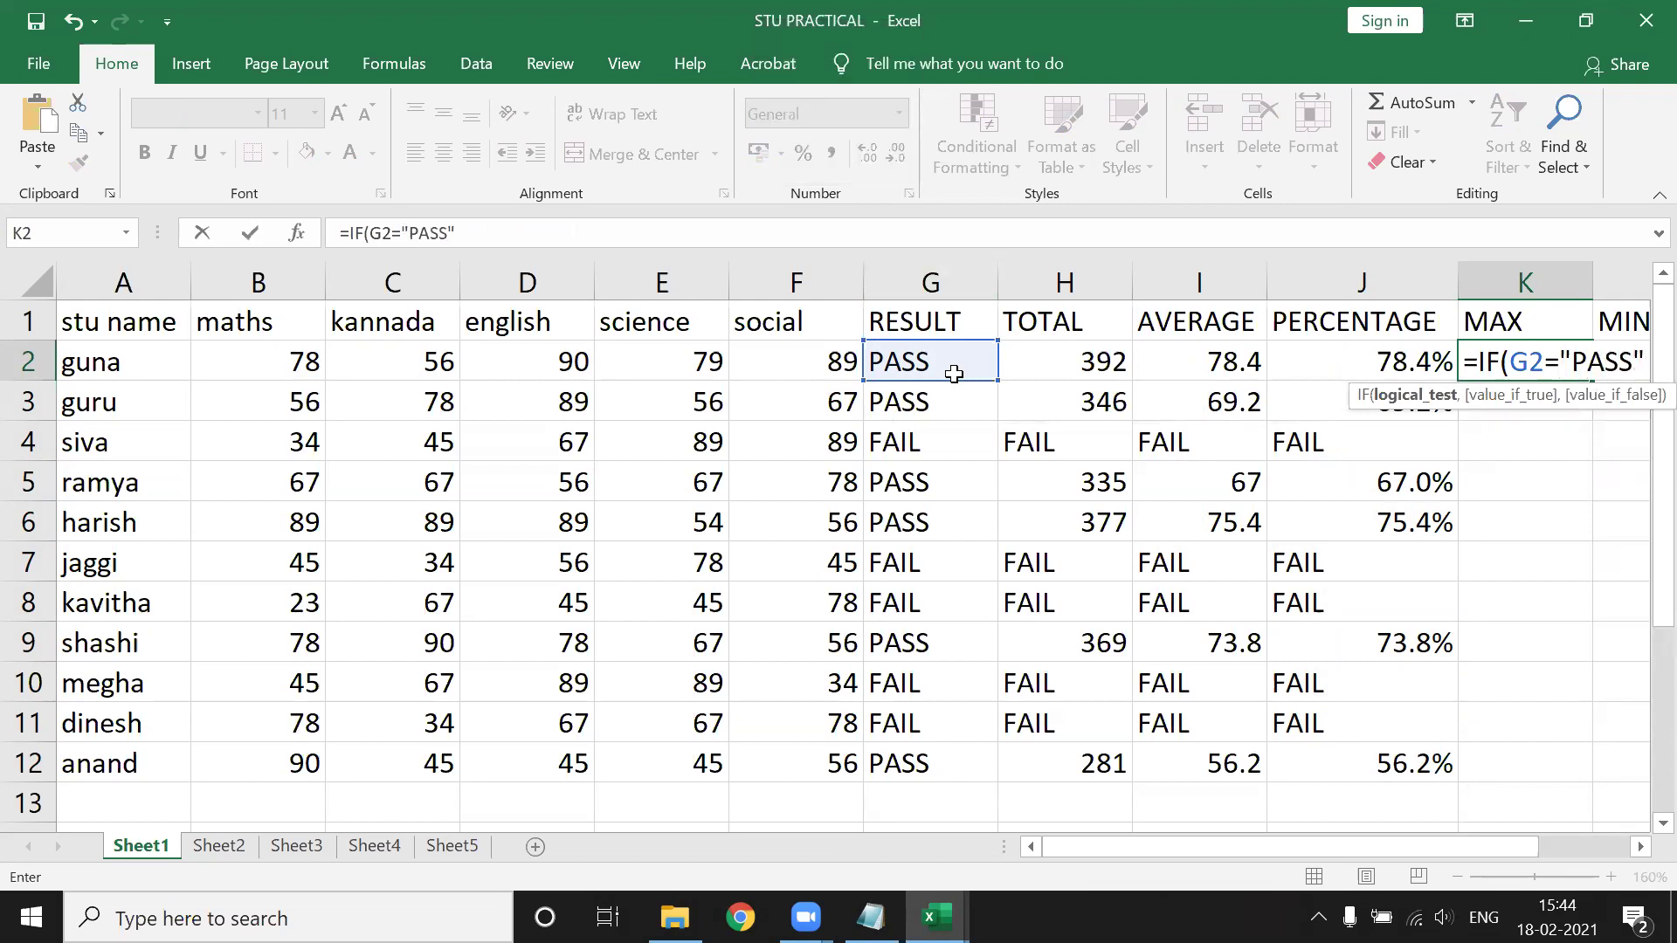
pyautogui.write(',')
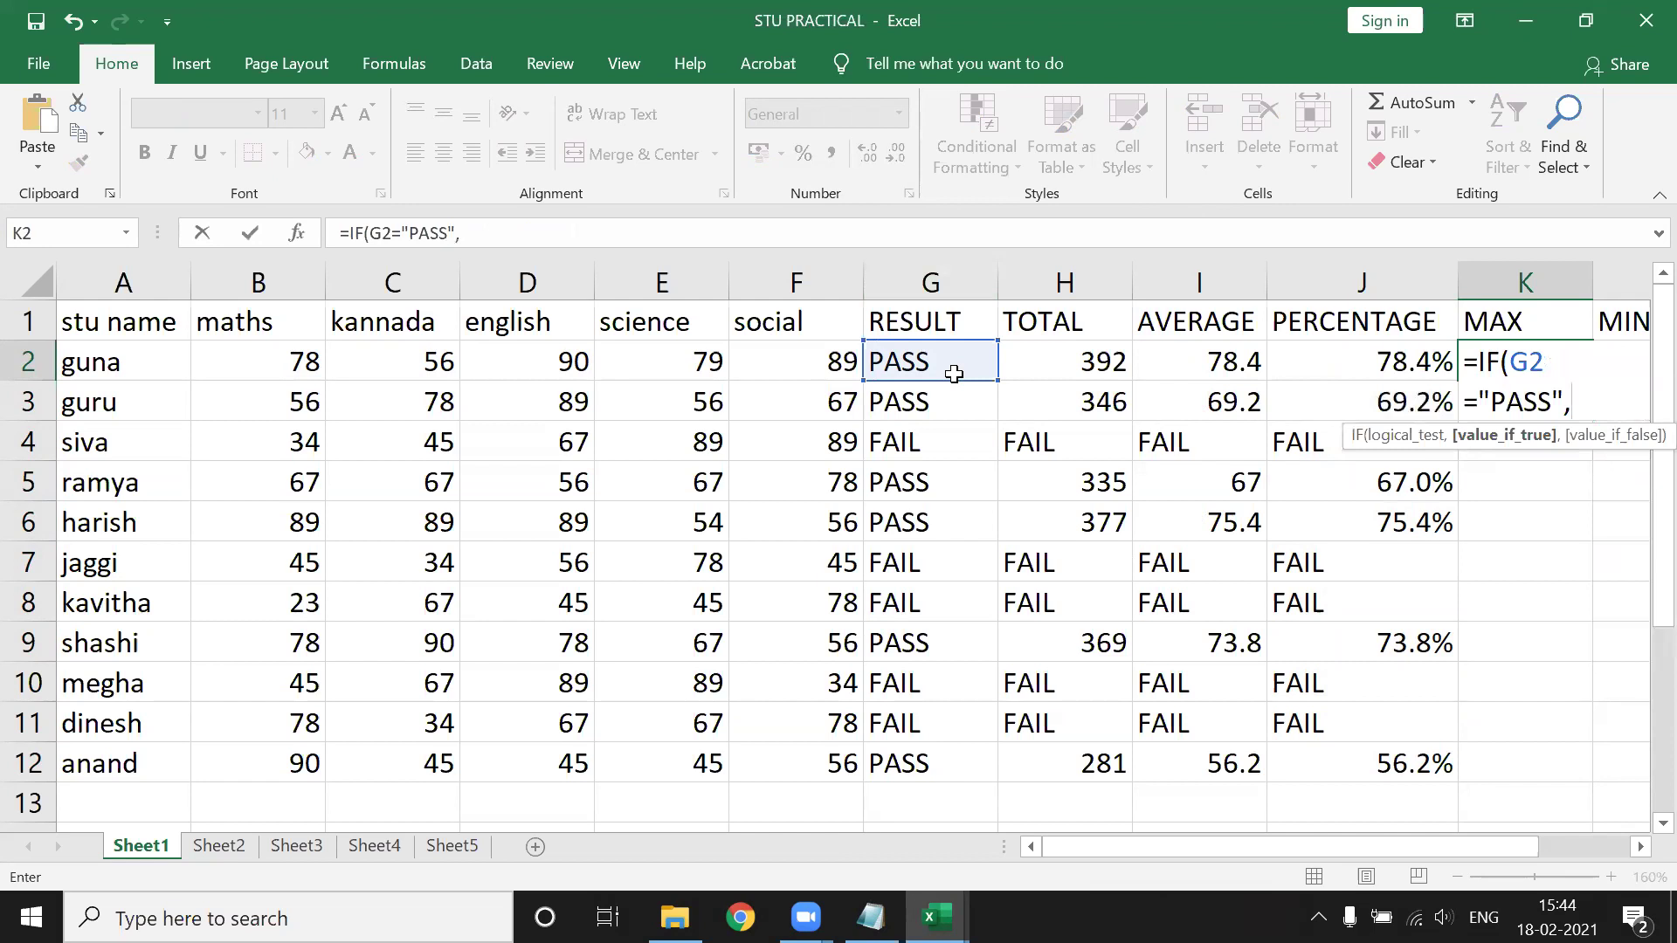
pyautogui.write('MAX(')
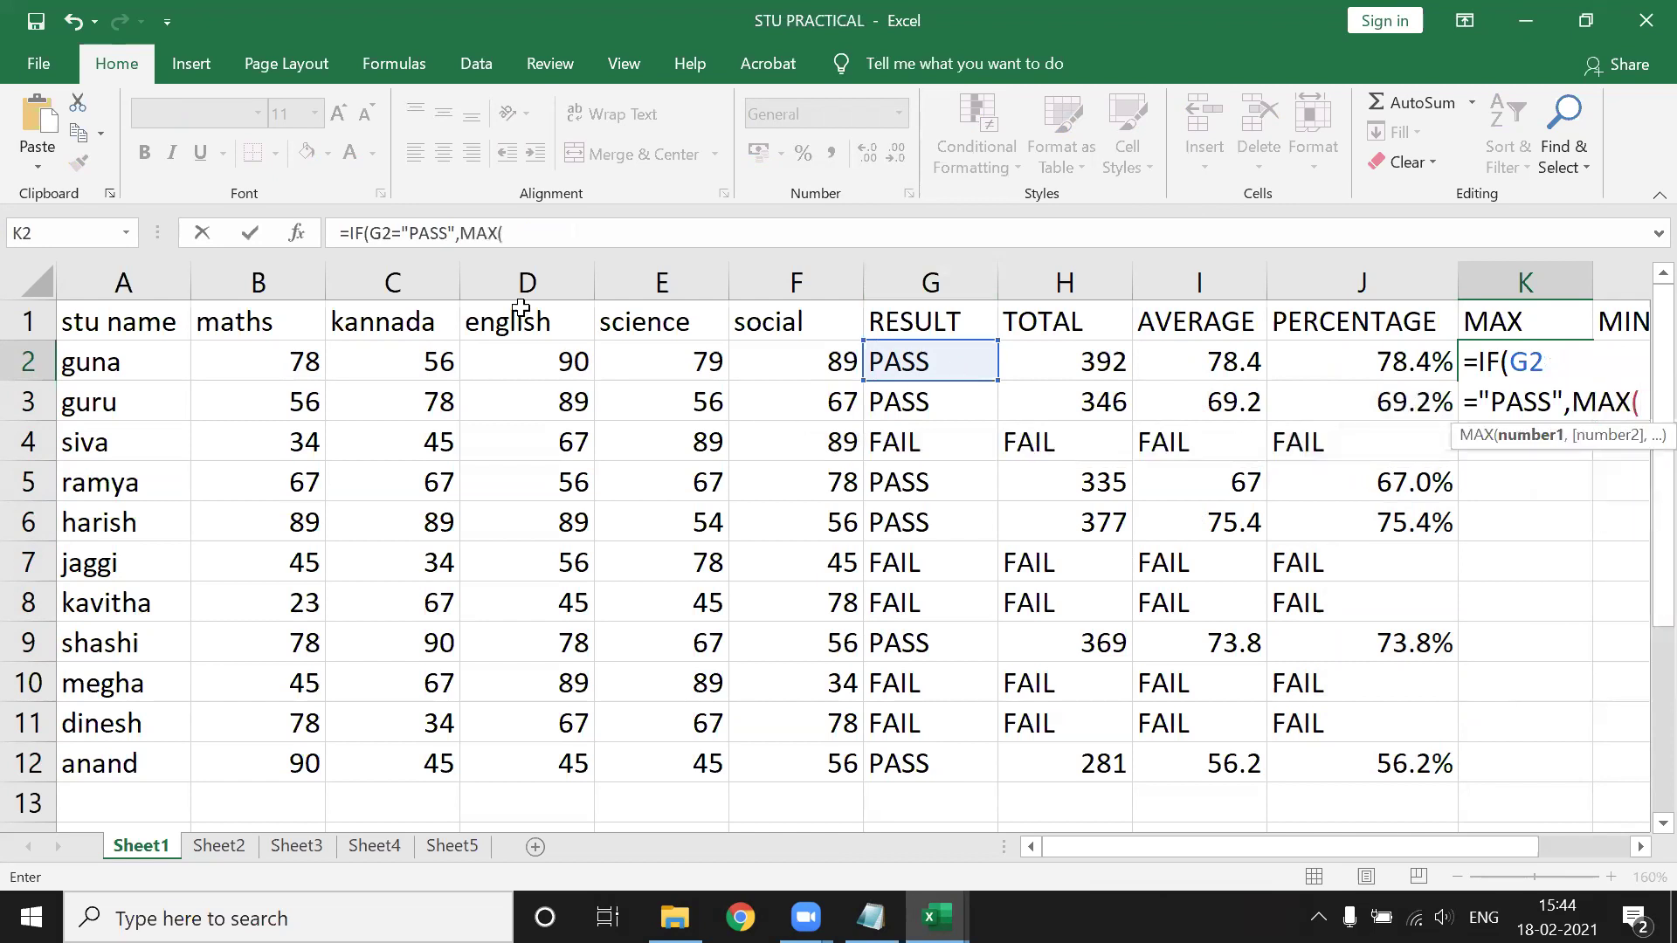
# Complete MAX(B2:F2) with a "FAIL" fallback in K2 and fill it down to K12.
pyautogui.moveTo(249, 369)
pyautogui.mouseDown()
pyautogui.moveTo(662, 303)
pyautogui.moveTo(790, 361)
pyautogui.mouseUp()
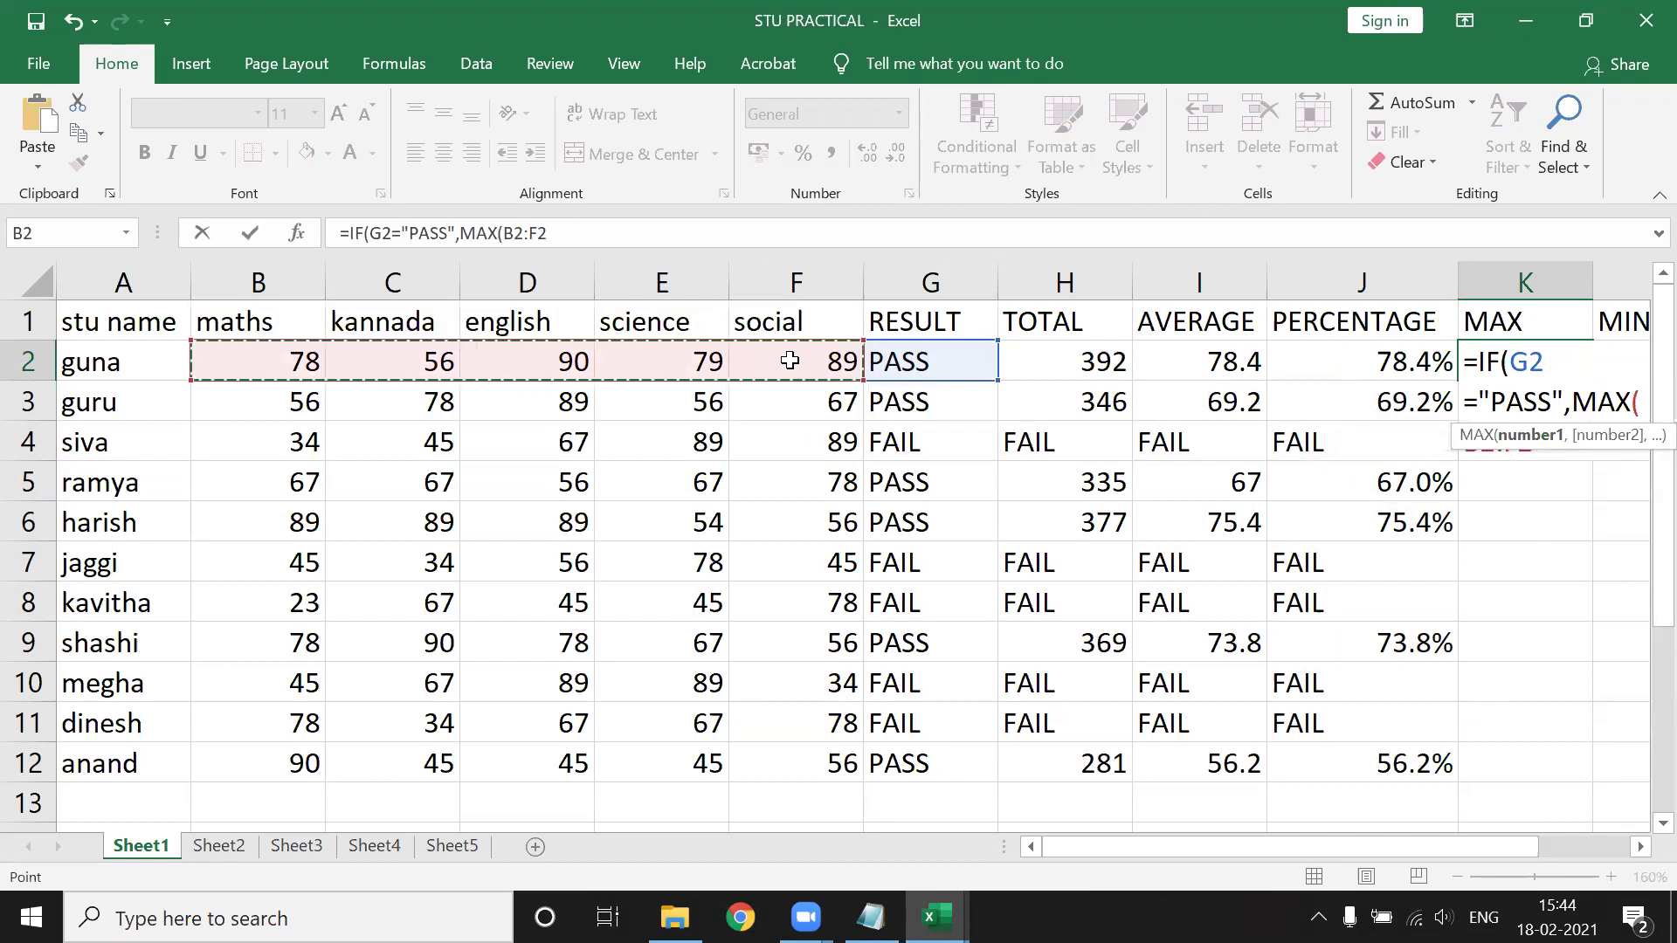
pyautogui.write('),"')
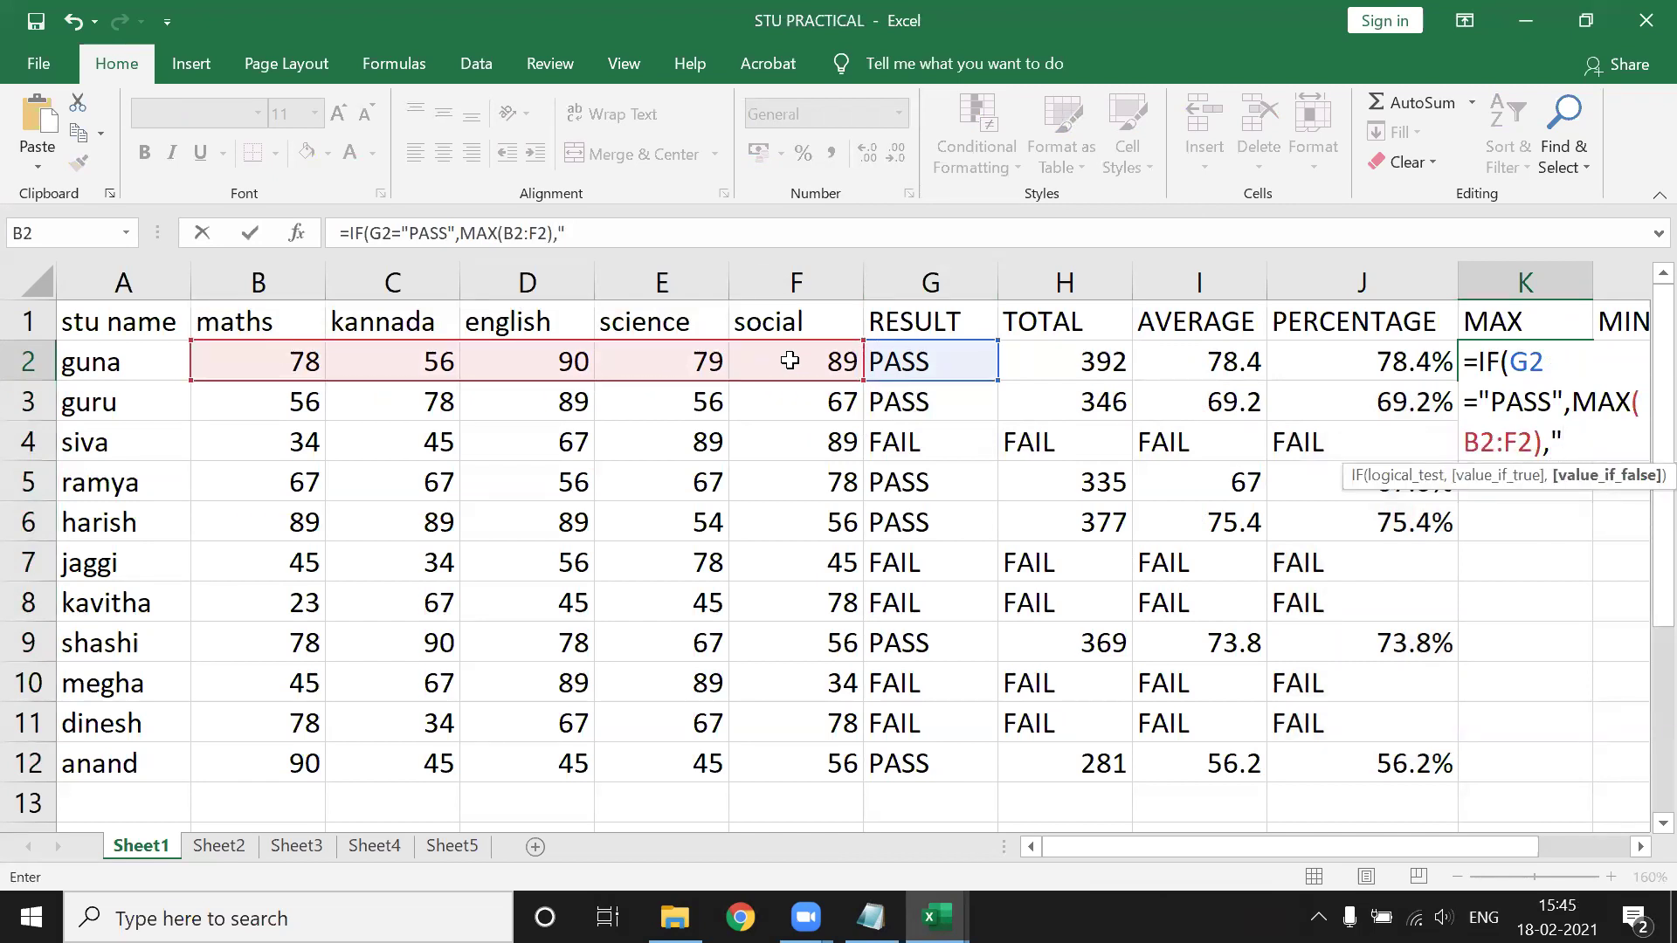
pyautogui.write('FA')
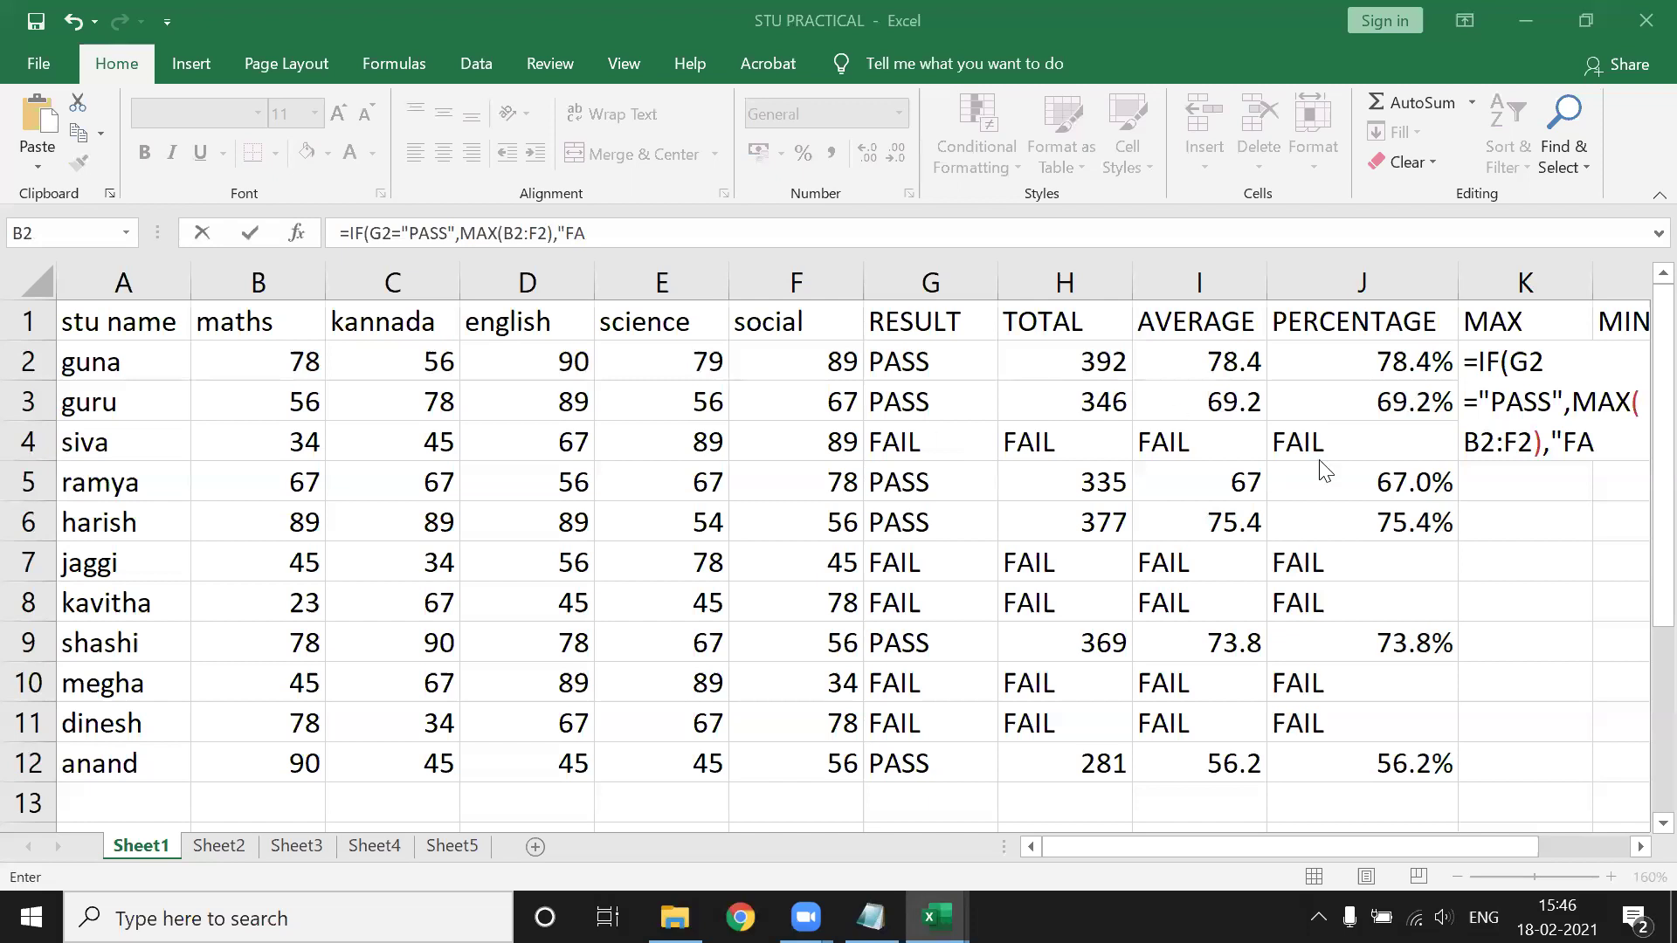
pyautogui.click(1601, 445)
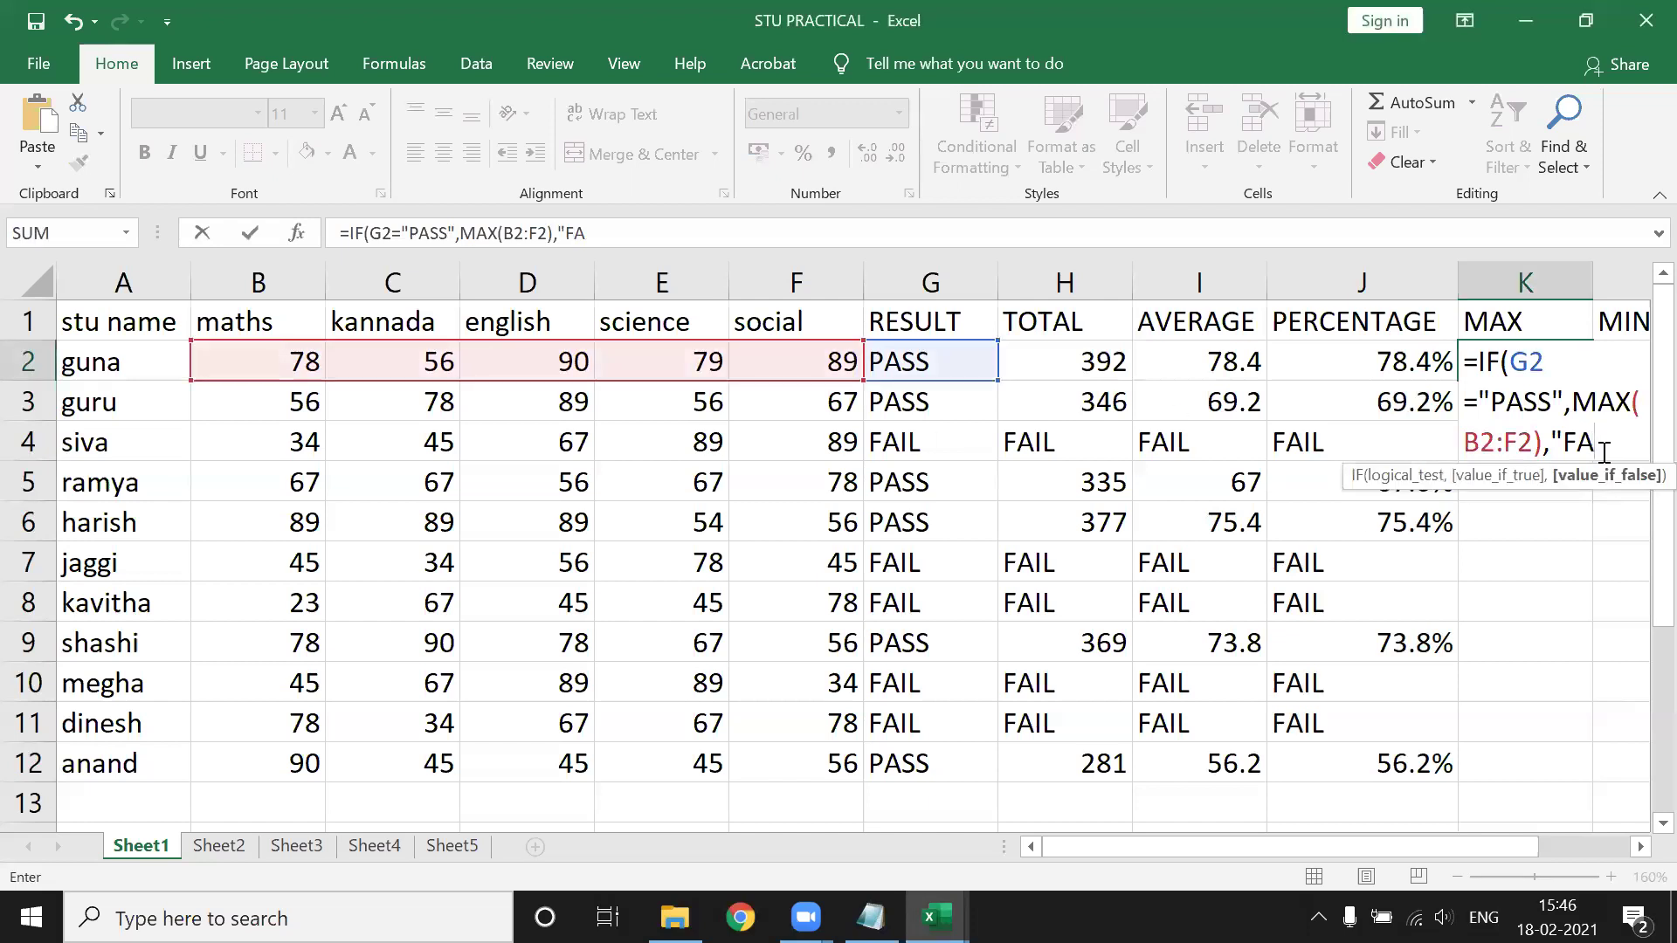
pyautogui.write('IL")')
pyautogui.hotkey('ctrl', 'Return')
pyautogui.press('Return')
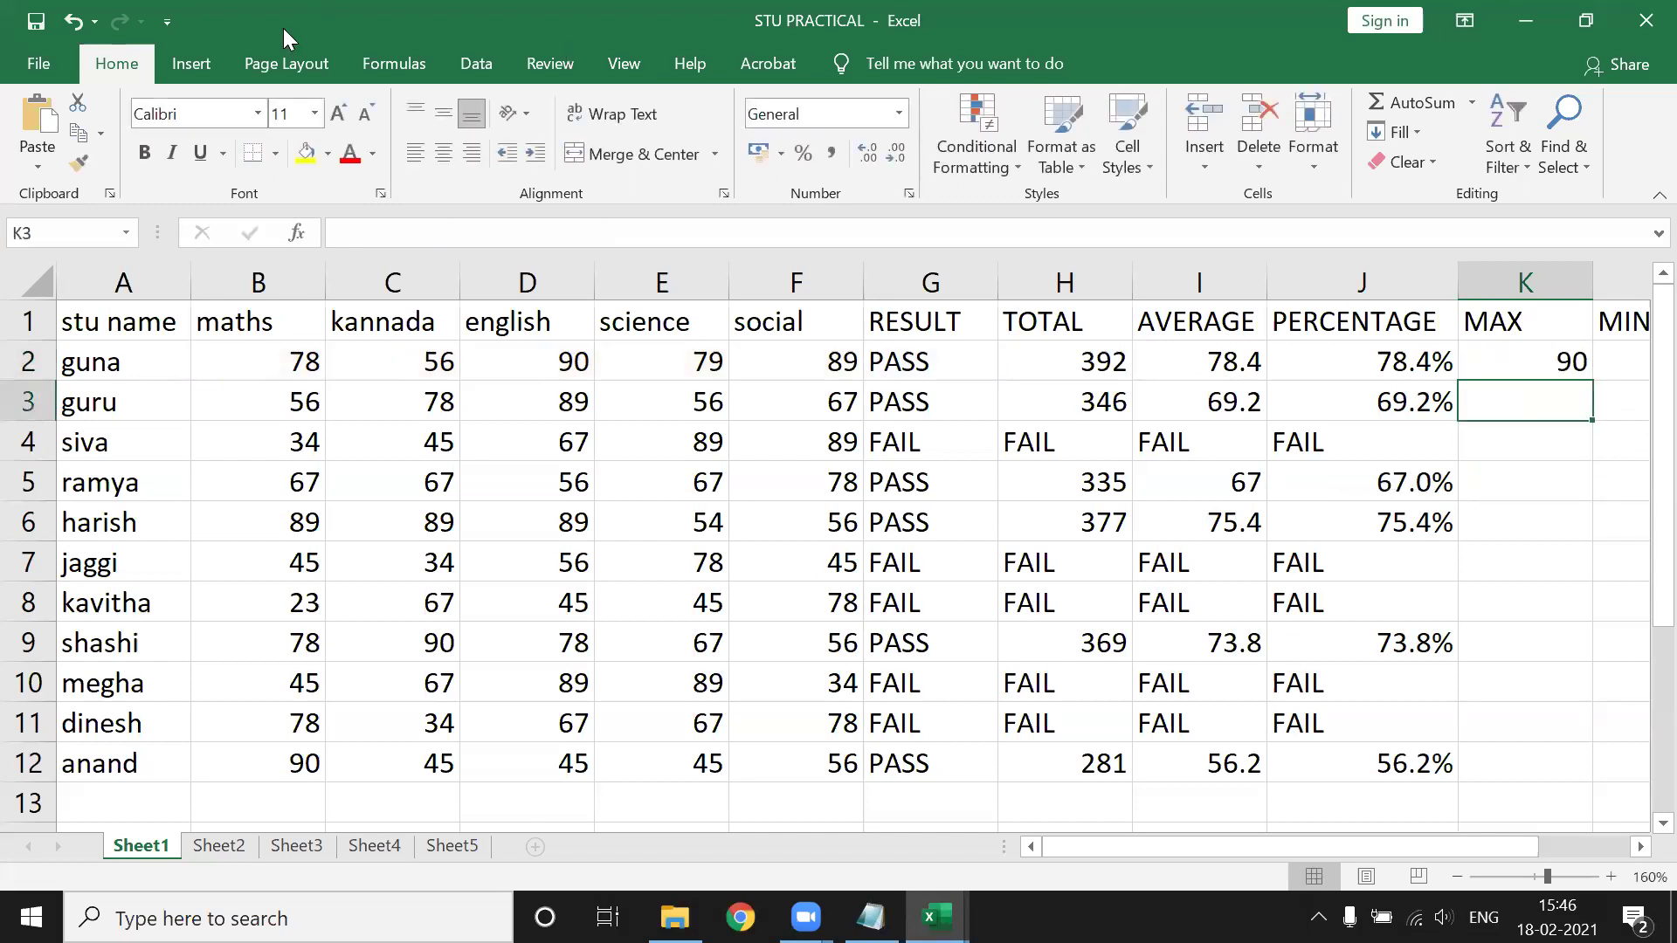
pyautogui.click(1572, 367)
pyautogui.doubleClick(1591, 381)
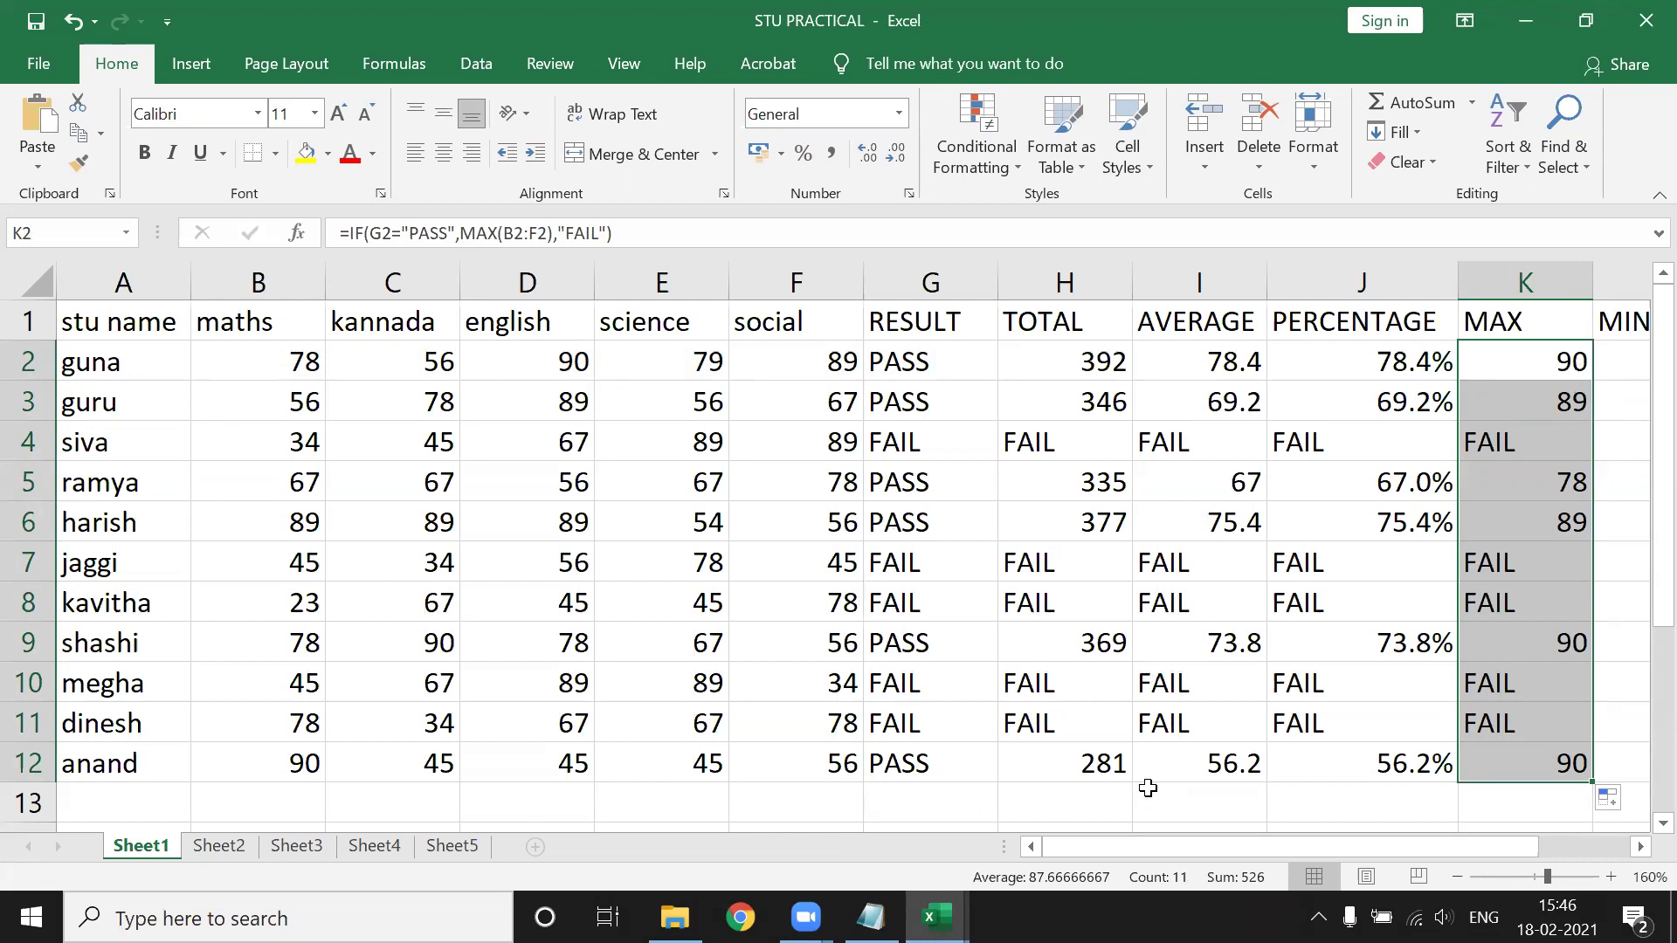
# On Sheet2, highlight the emp id, emp name and basic pay columns (C2:C12) for explanation.
pyautogui.click(219, 846)
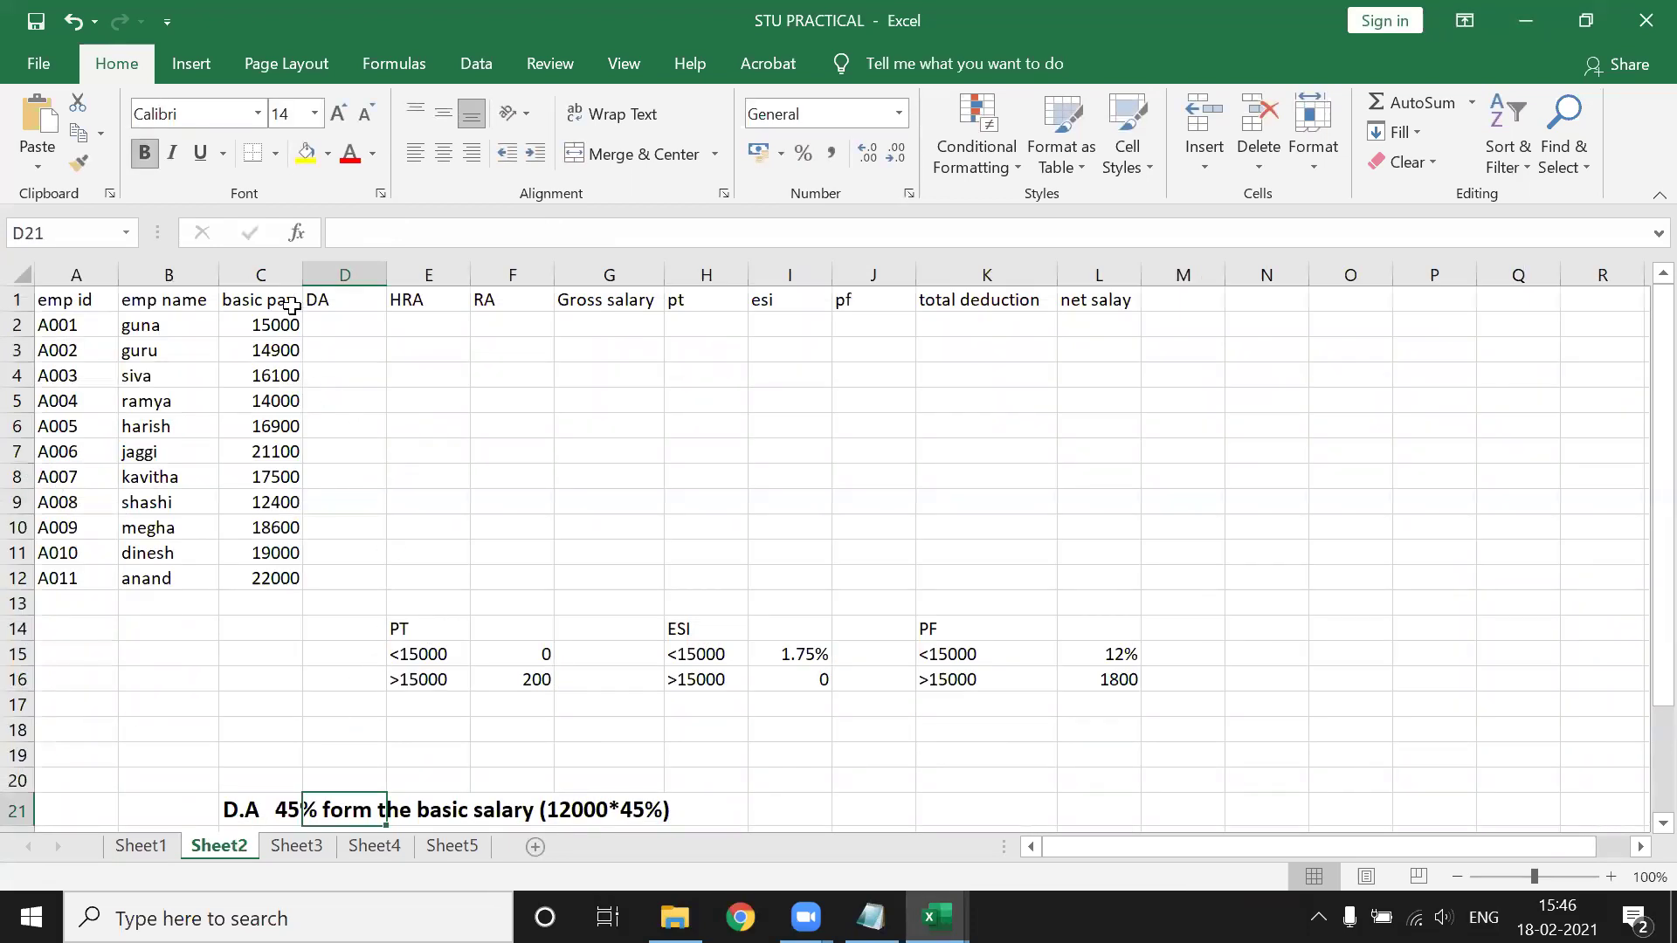
pyautogui.click(345, 325)
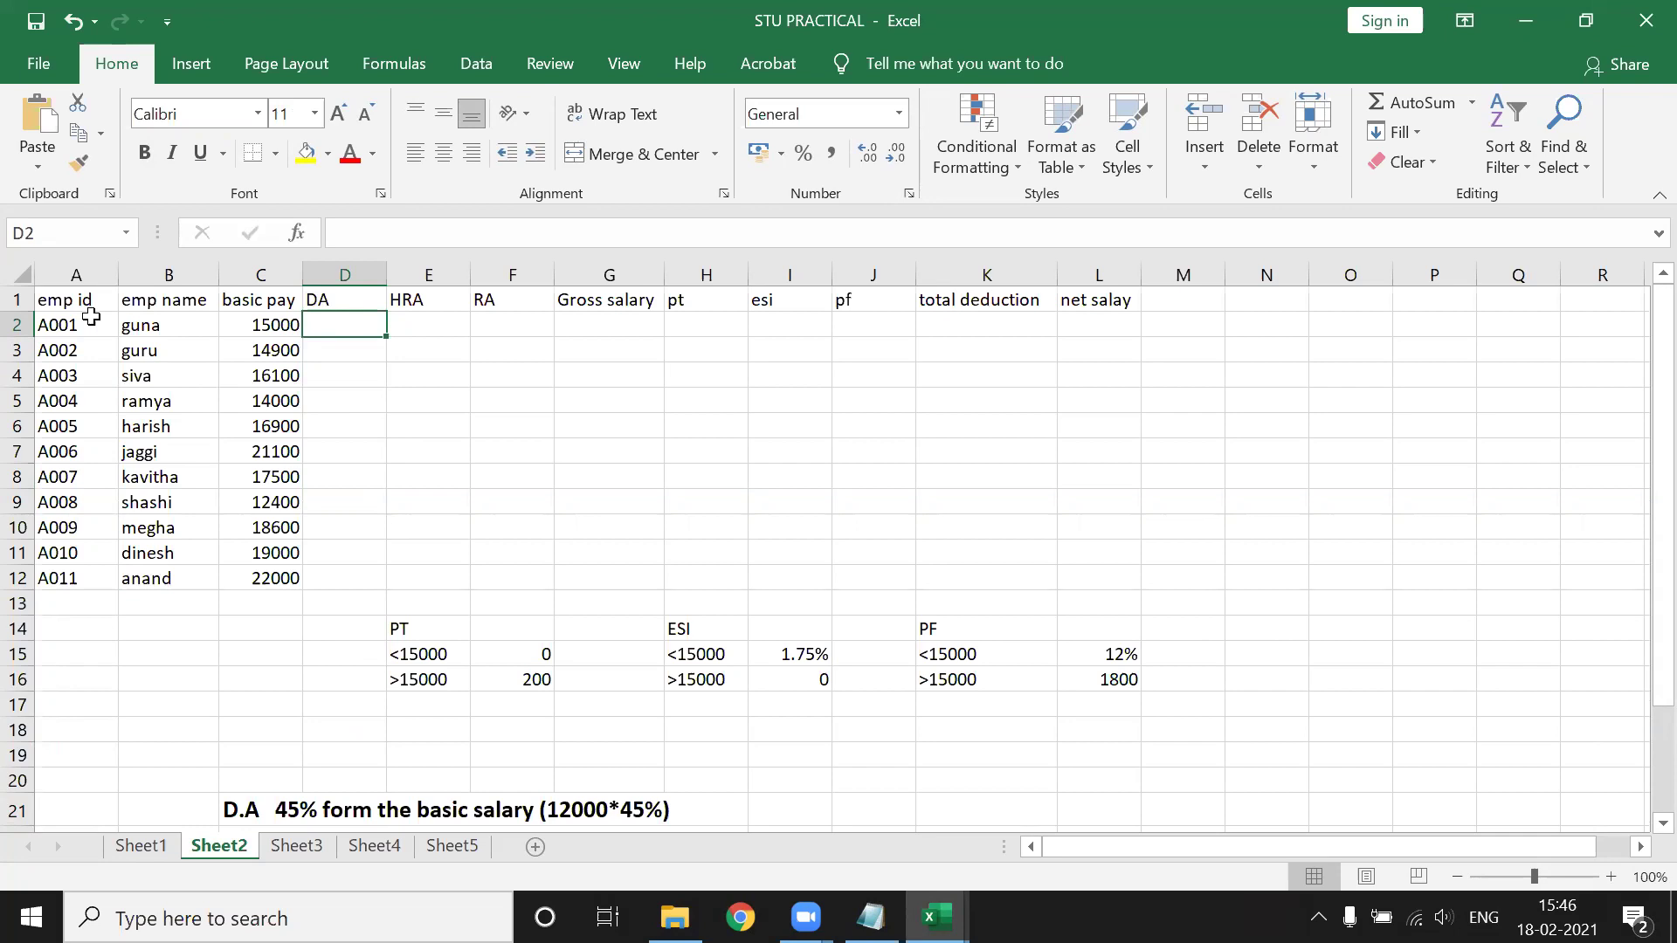
pyautogui.click(86, 268)
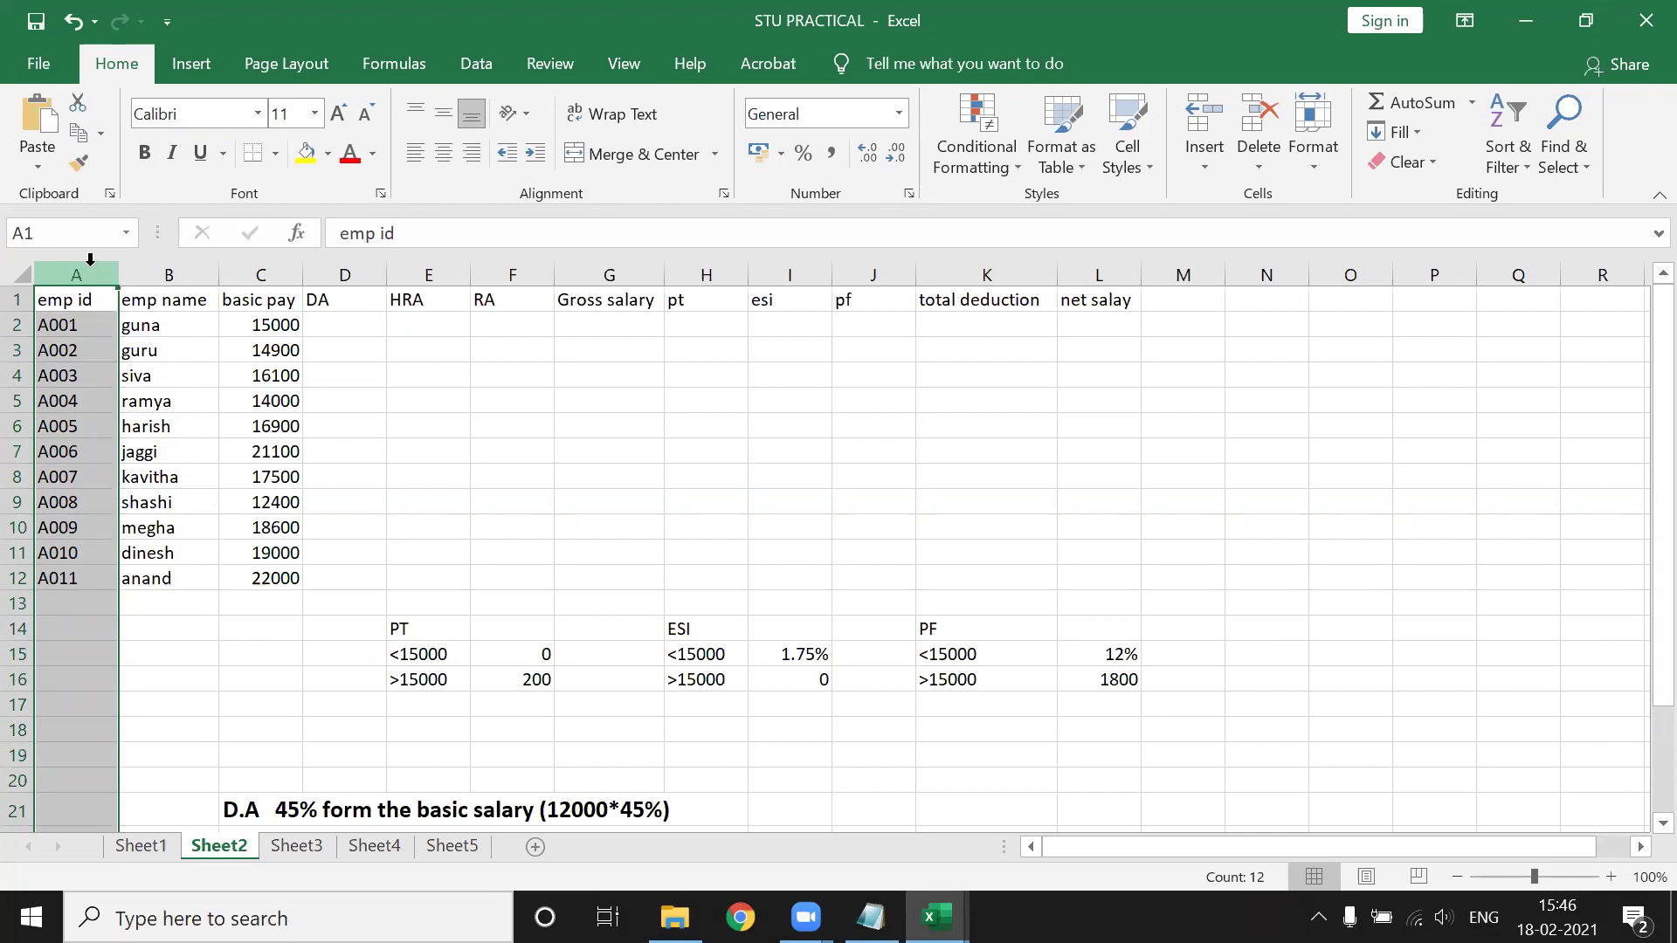
pyautogui.click(160, 262)
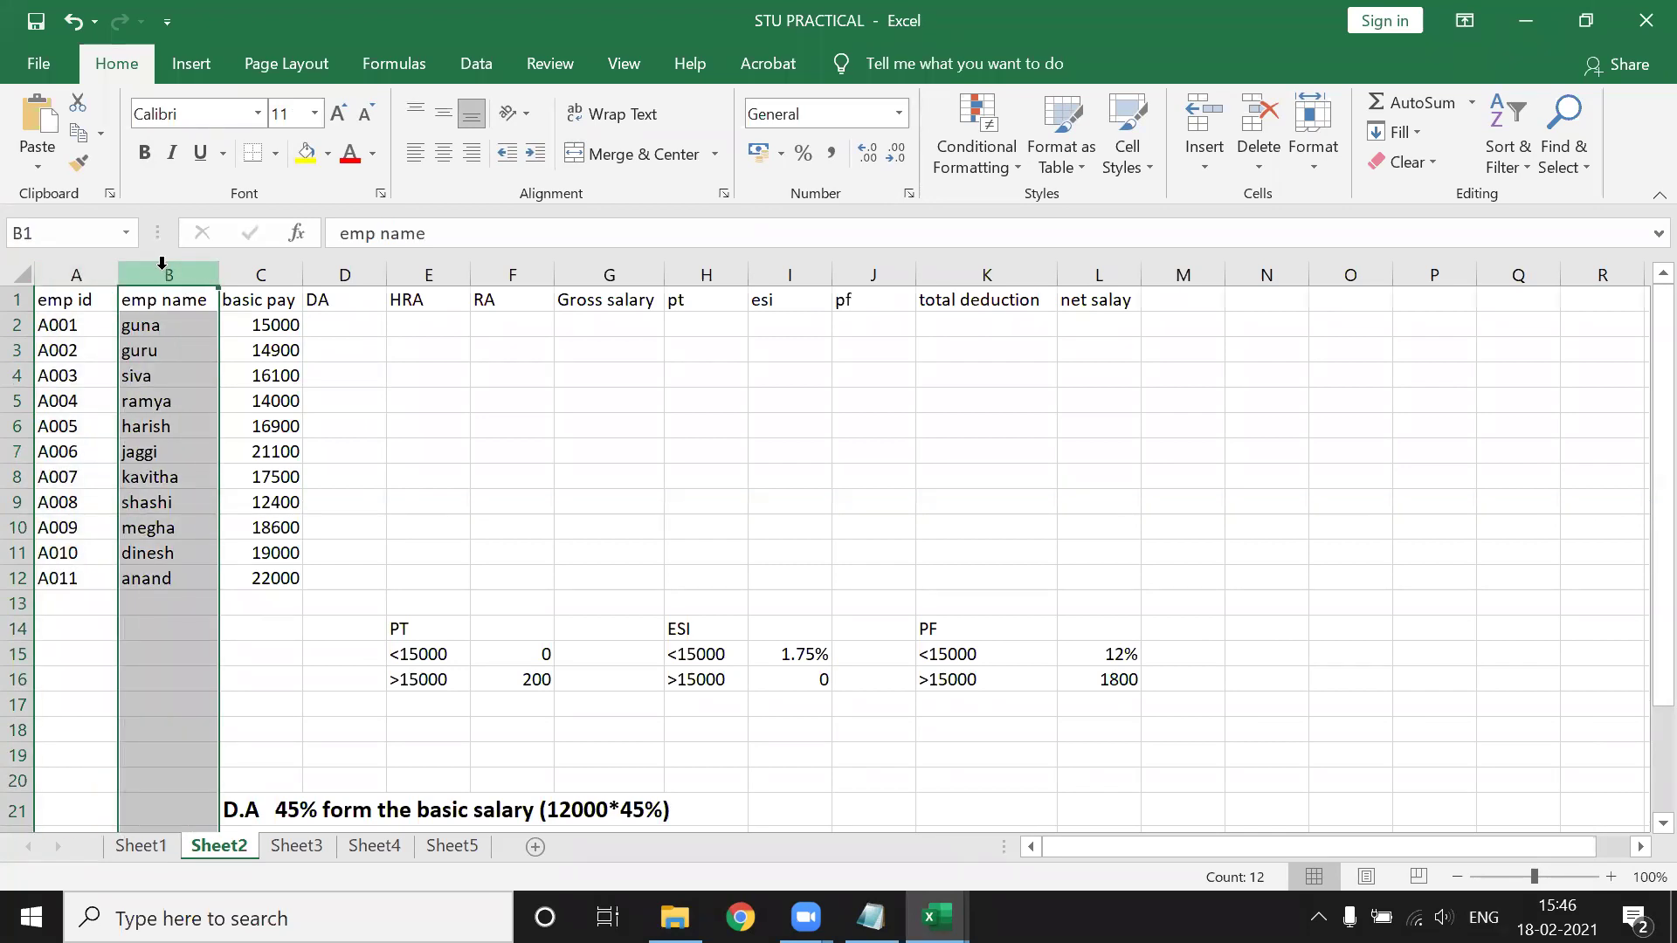
pyautogui.click(259, 261)
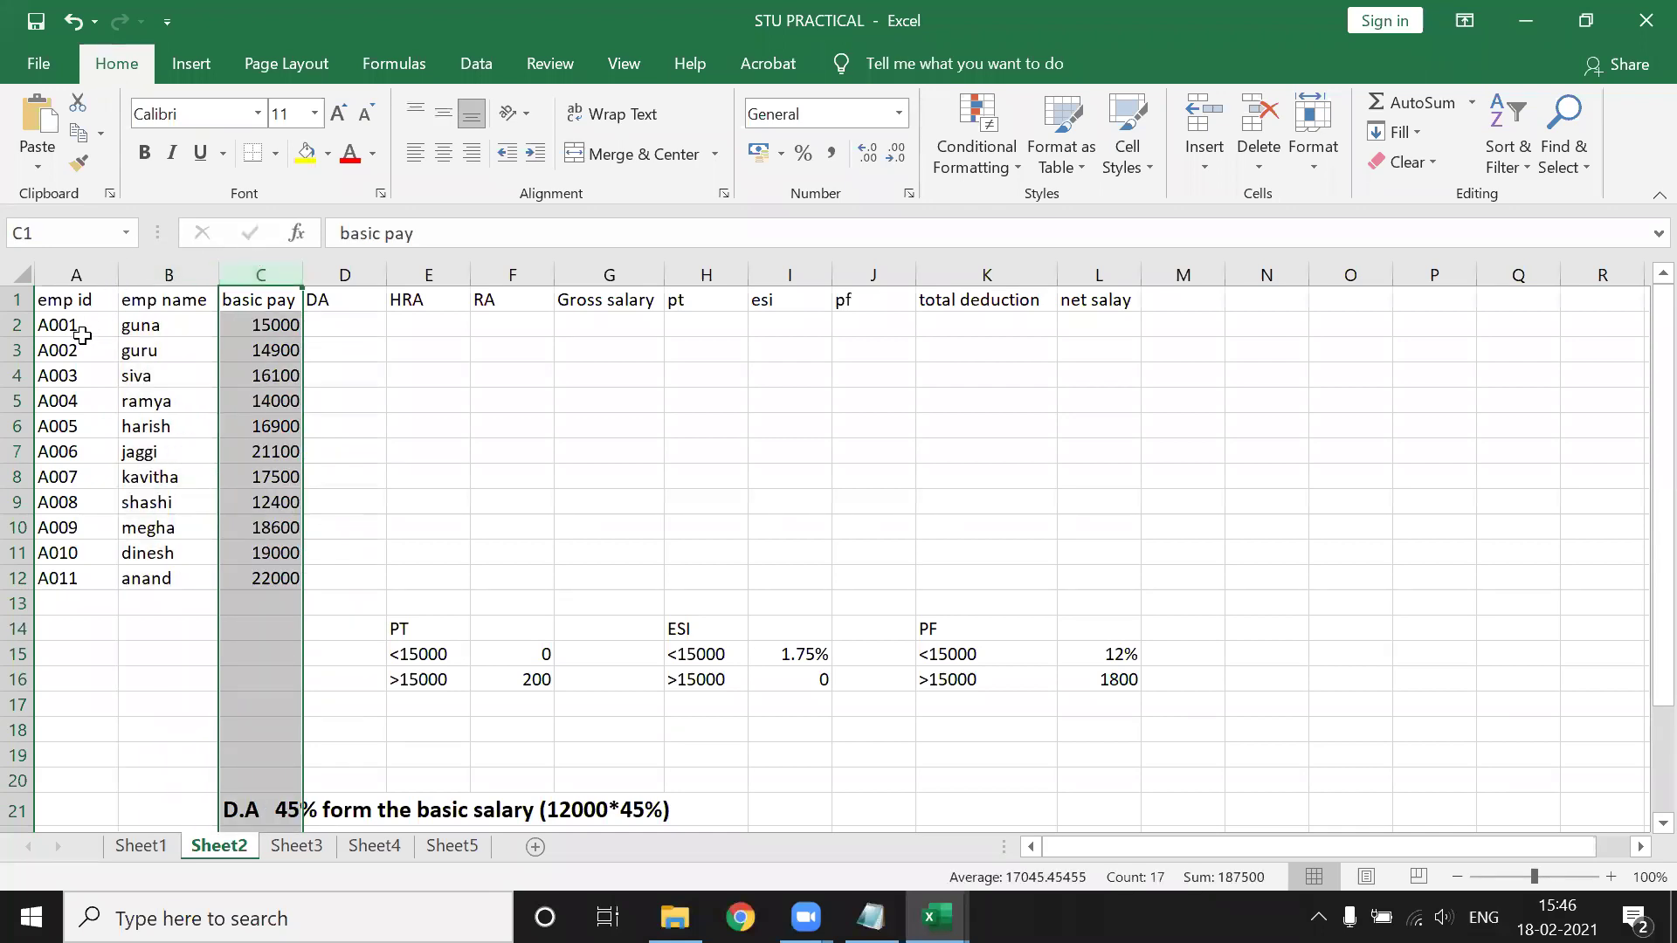
pyautogui.moveTo(87, 336); pyautogui.dragTo(92, 602)
pyautogui.moveTo(170, 325); pyautogui.dragTo(175, 602)
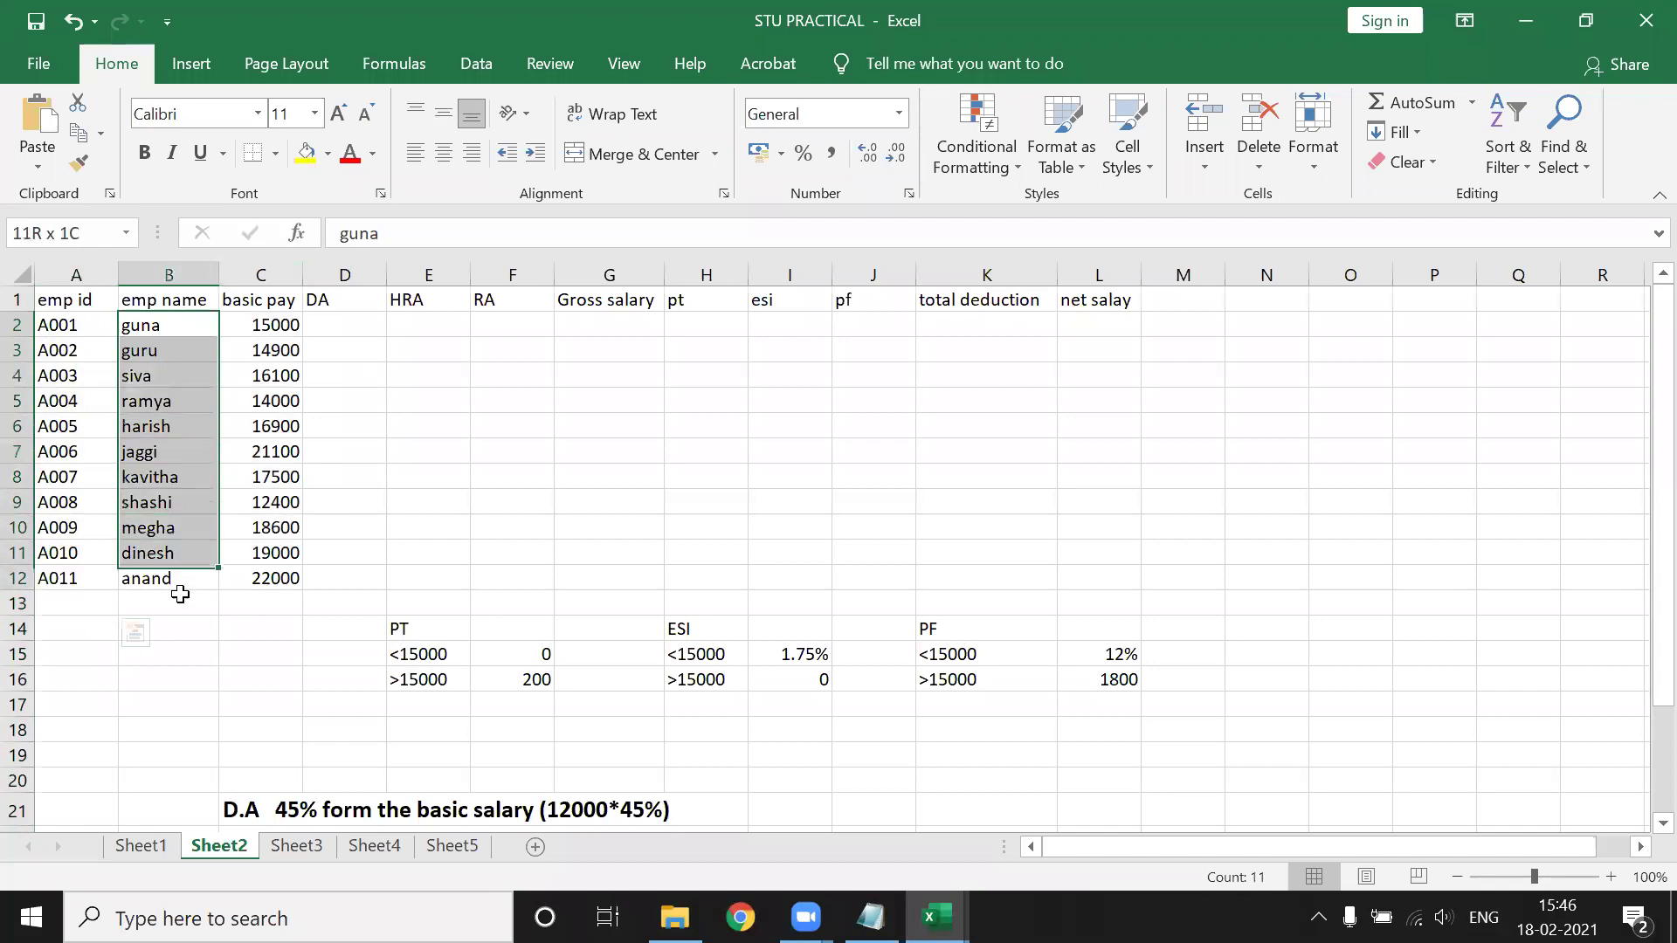
pyautogui.moveTo(255, 319); pyautogui.dragTo(255, 578)
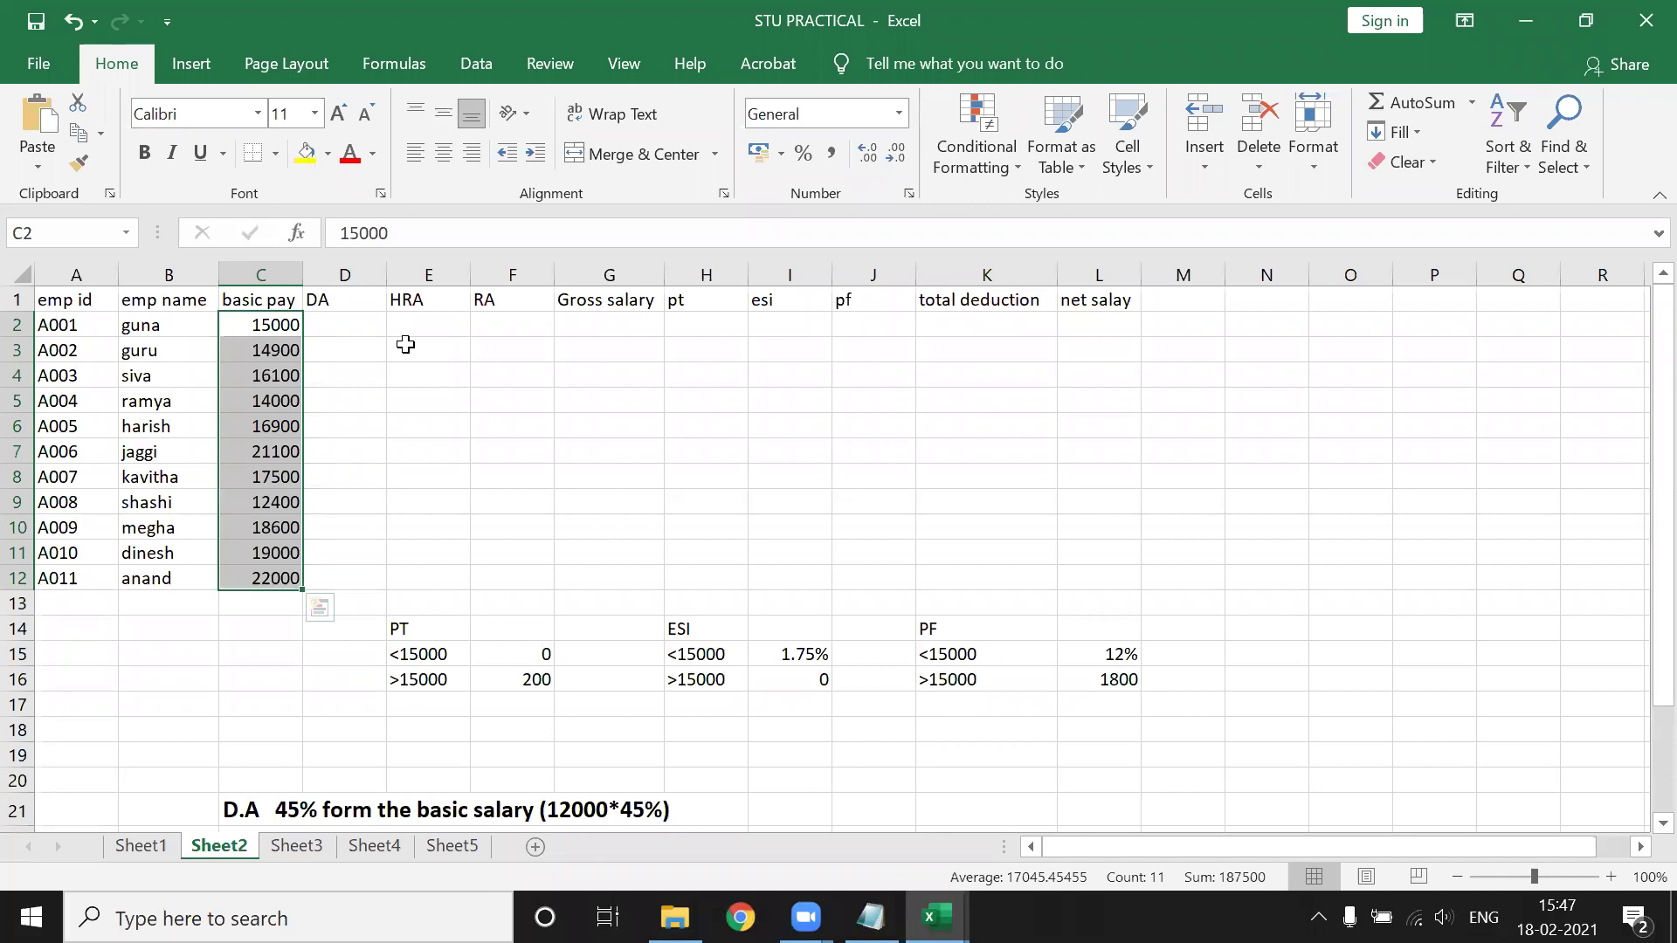
pyautogui.click(359, 333)
# Move the allowance notes block up to rows 17–21.
pyautogui.scroll(-2, 355, 408)
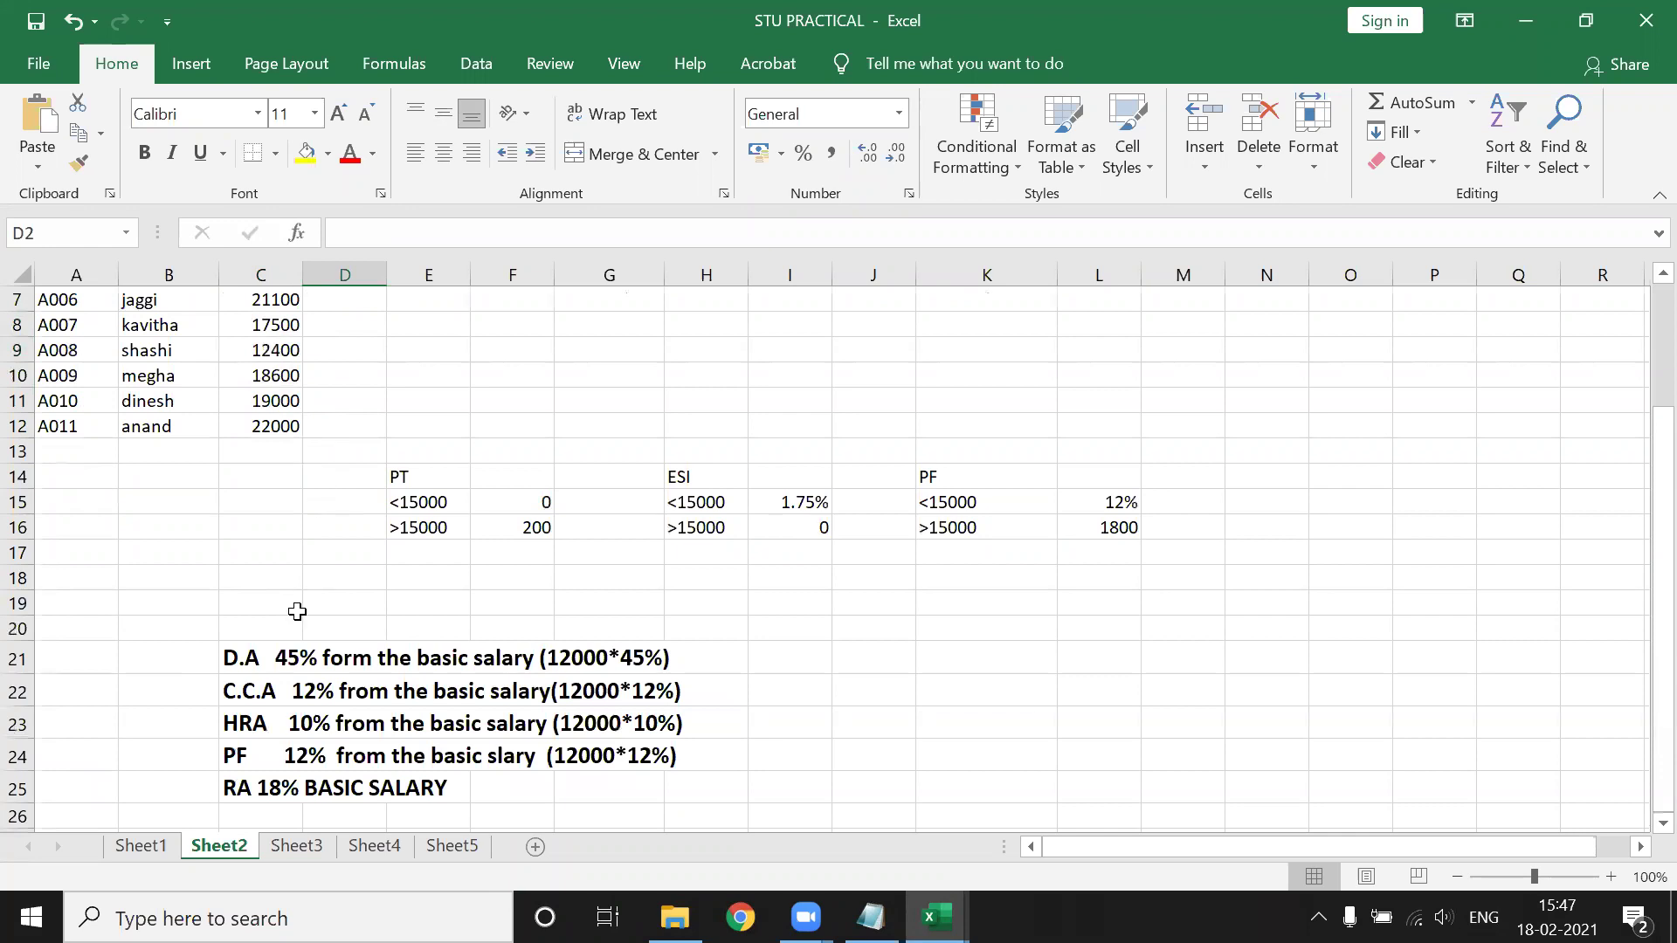
pyautogui.moveTo(249, 663); pyautogui.dragTo(611, 786)
pyautogui.moveTo(527, 642); pyautogui.dragTo(536, 559)
pyautogui.scroll(2, 524, 611)
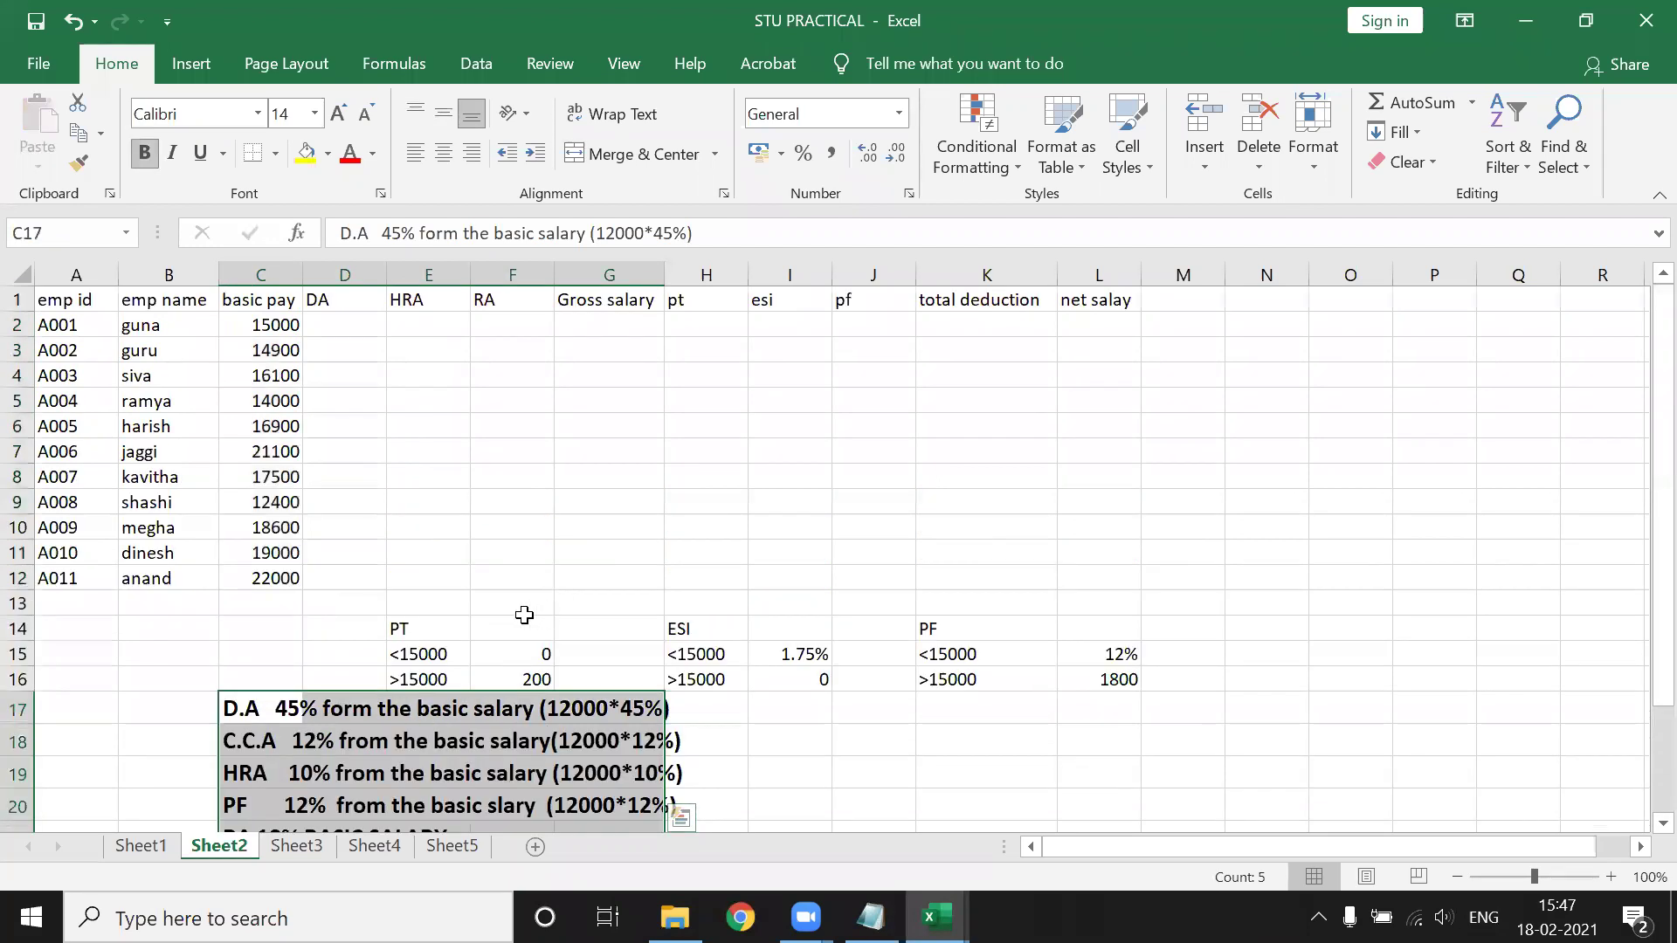
pyautogui.click(320, 721)
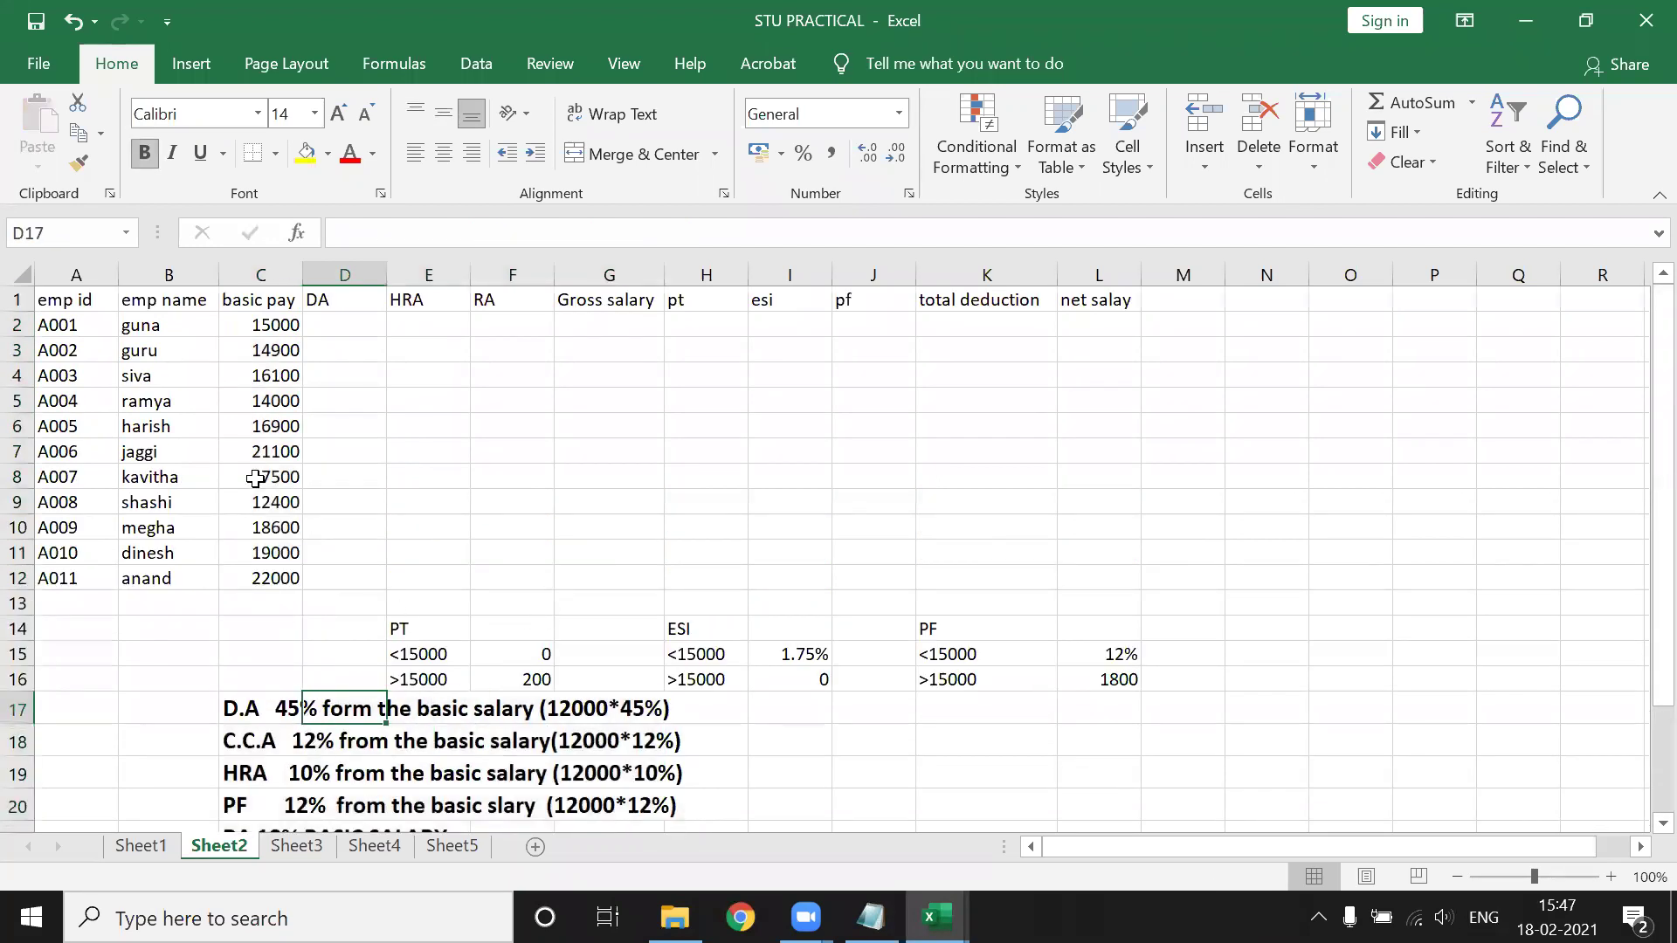
pyautogui.click(356, 332)
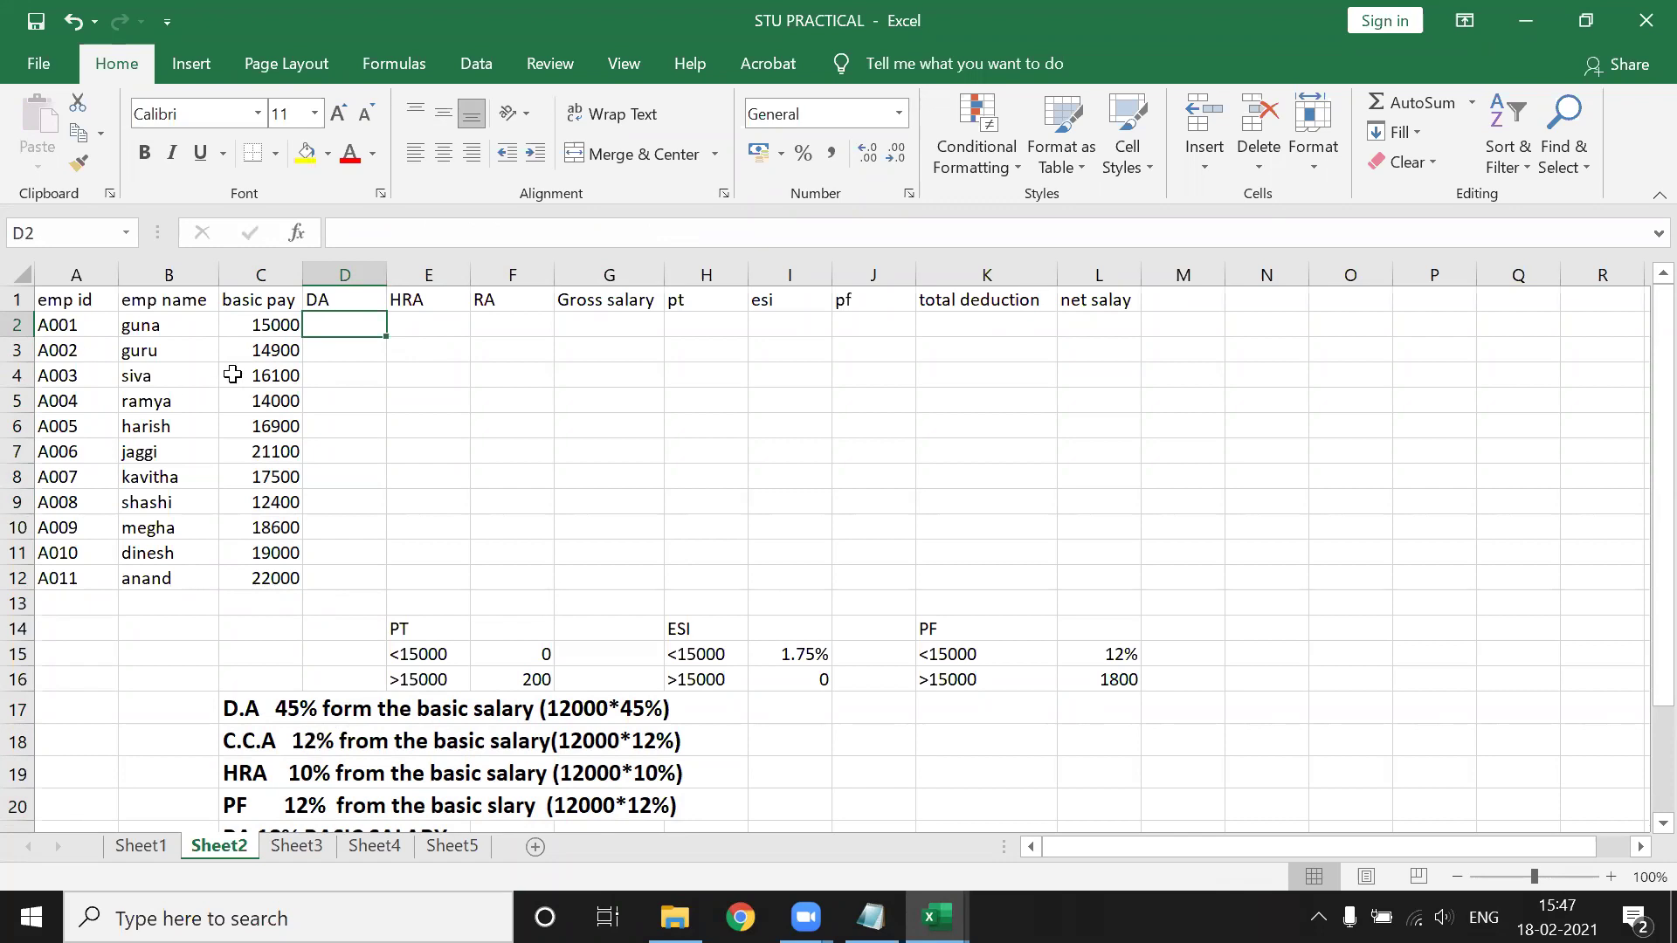
# Enter =C2*45% in D2 and fill the DA formula down to D12.
pyautogui.write('=')
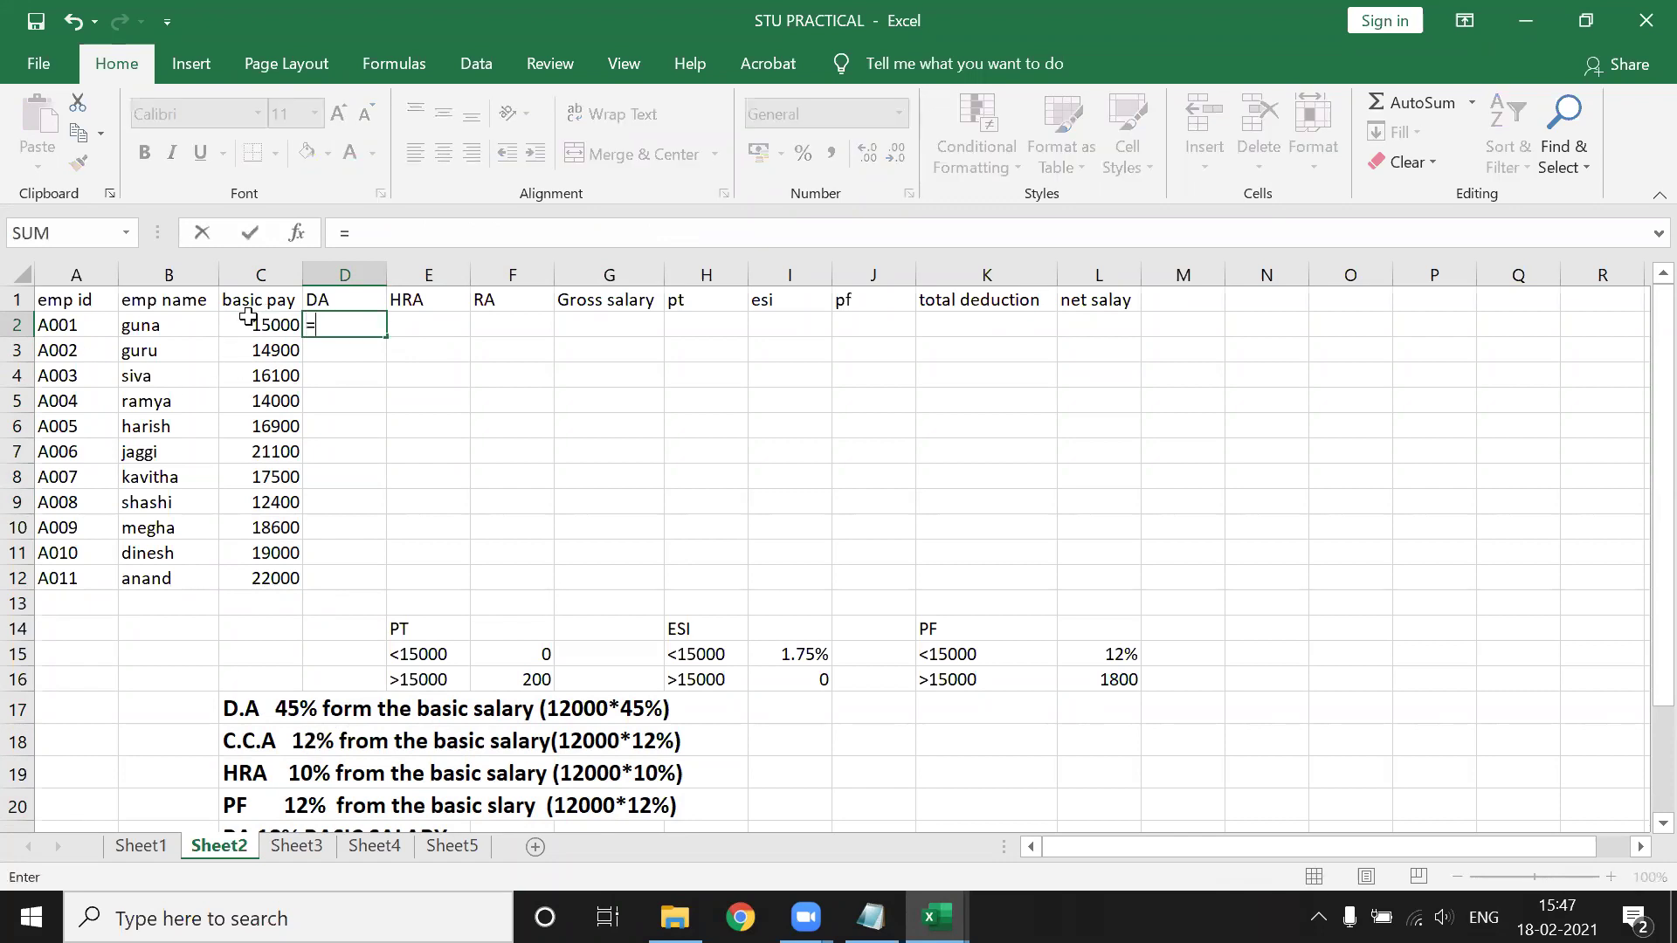
pyautogui.click(259, 332)
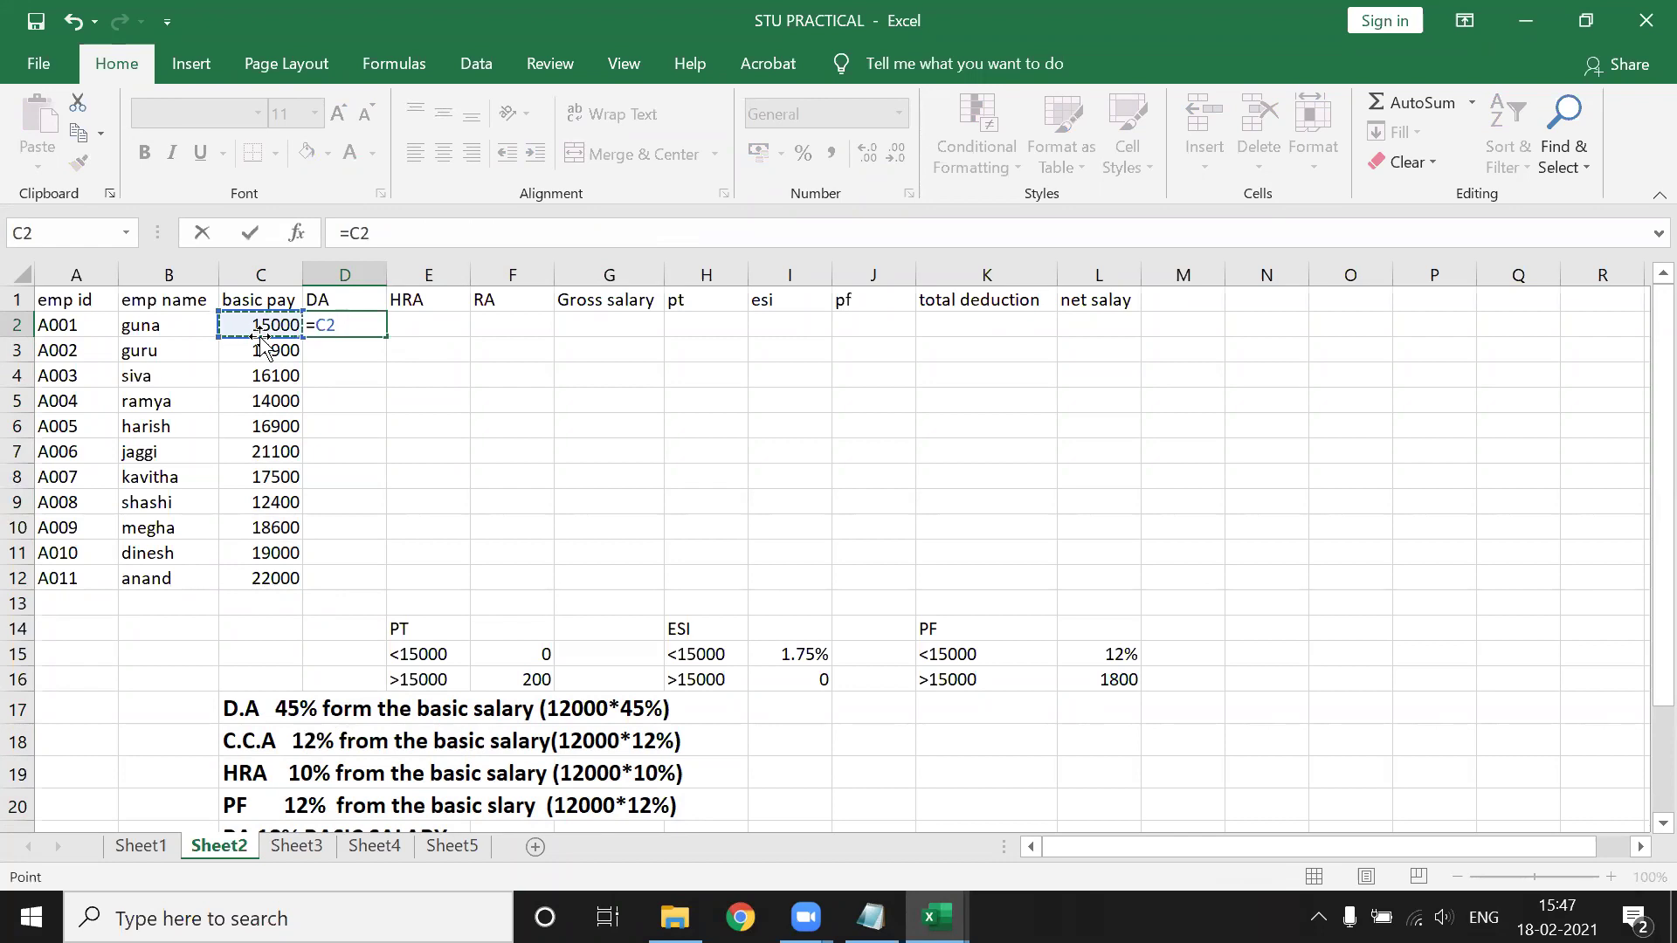
pyautogui.write('*45%')
pyautogui.press('Return')
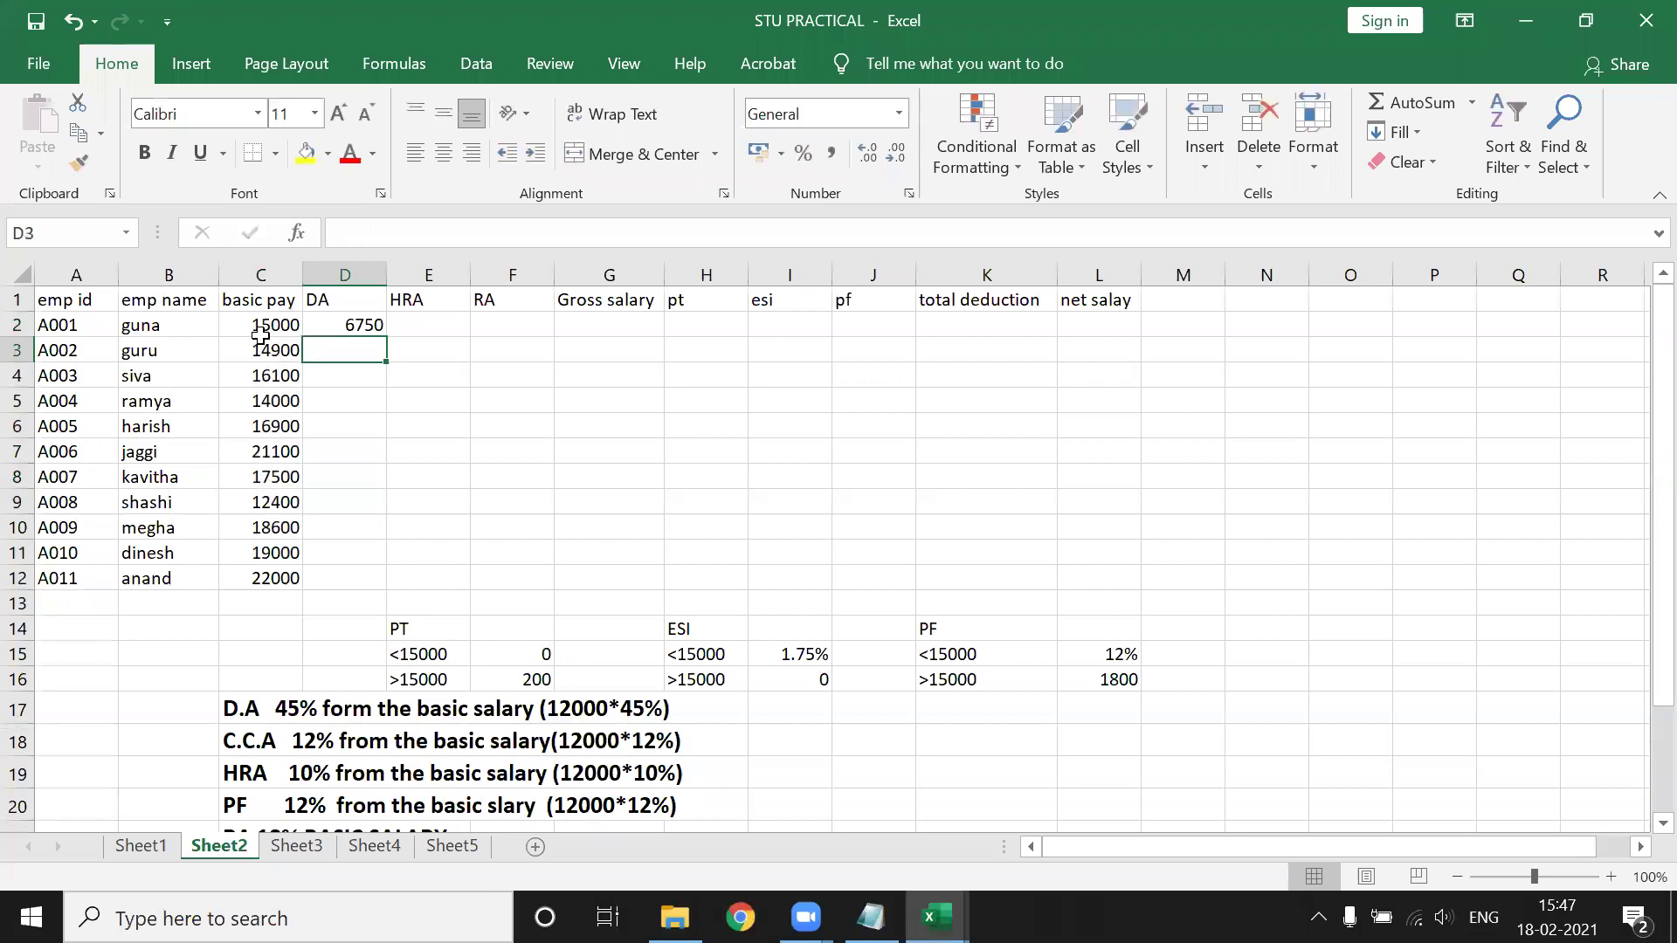
pyautogui.click(333, 325)
pyautogui.doubleClick(390, 334)
pyautogui.click(414, 347)
# Enter =C2*10% in E2 and paste it into E3:E12 for HRA.
pyautogui.click(412, 330)
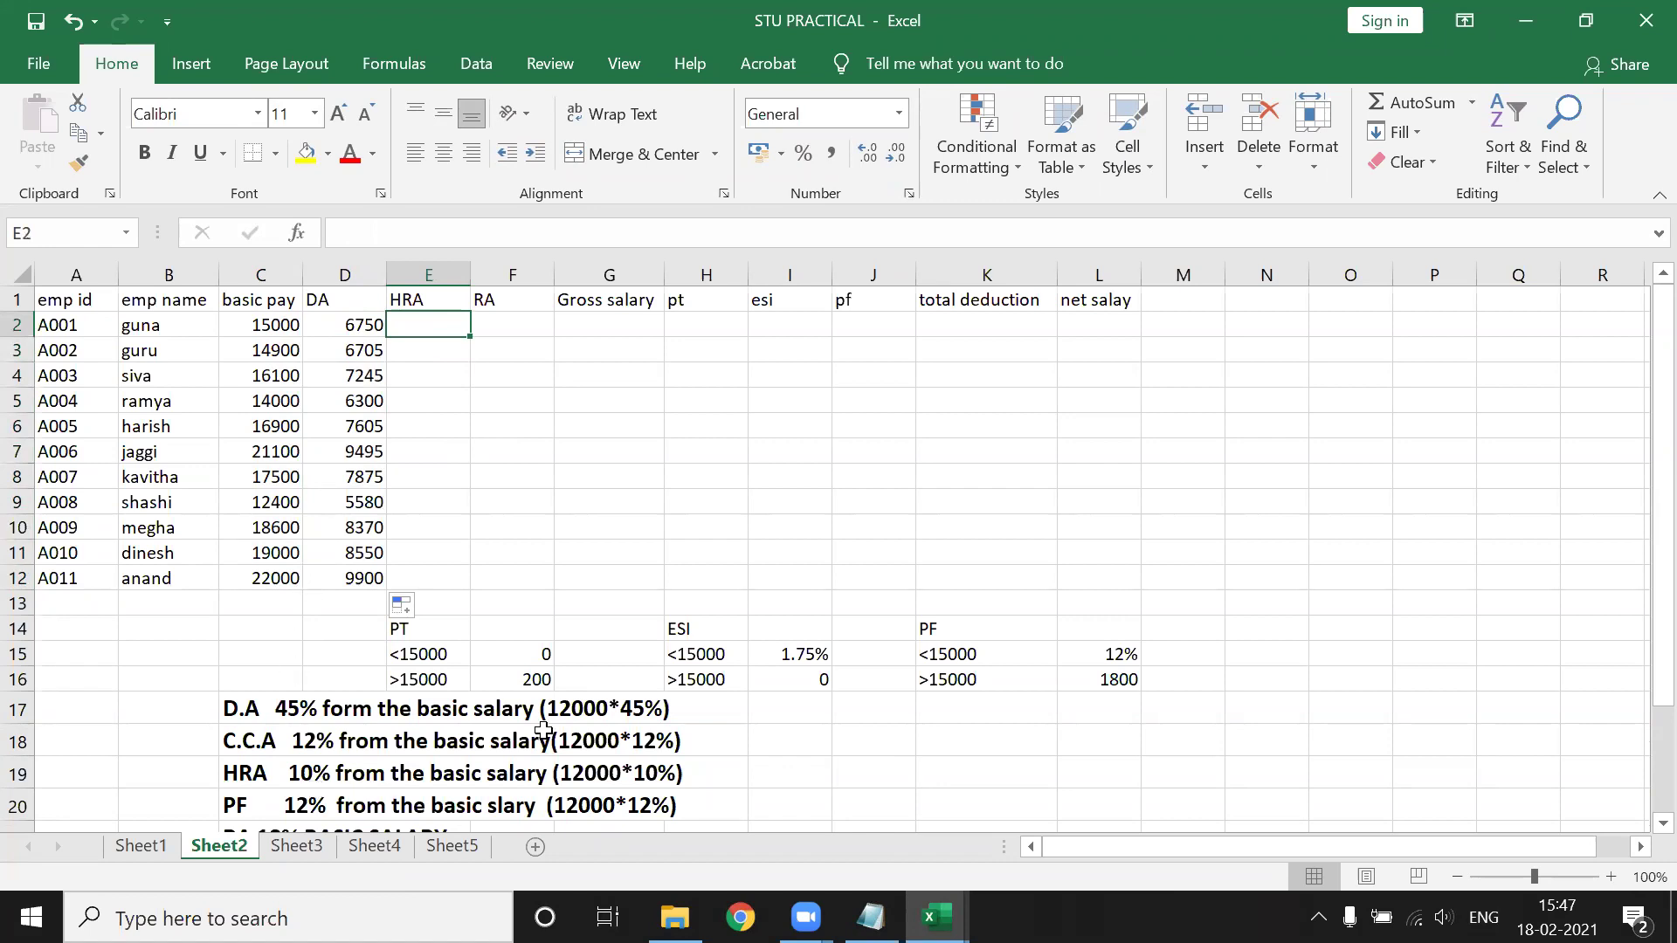
pyautogui.write('=')
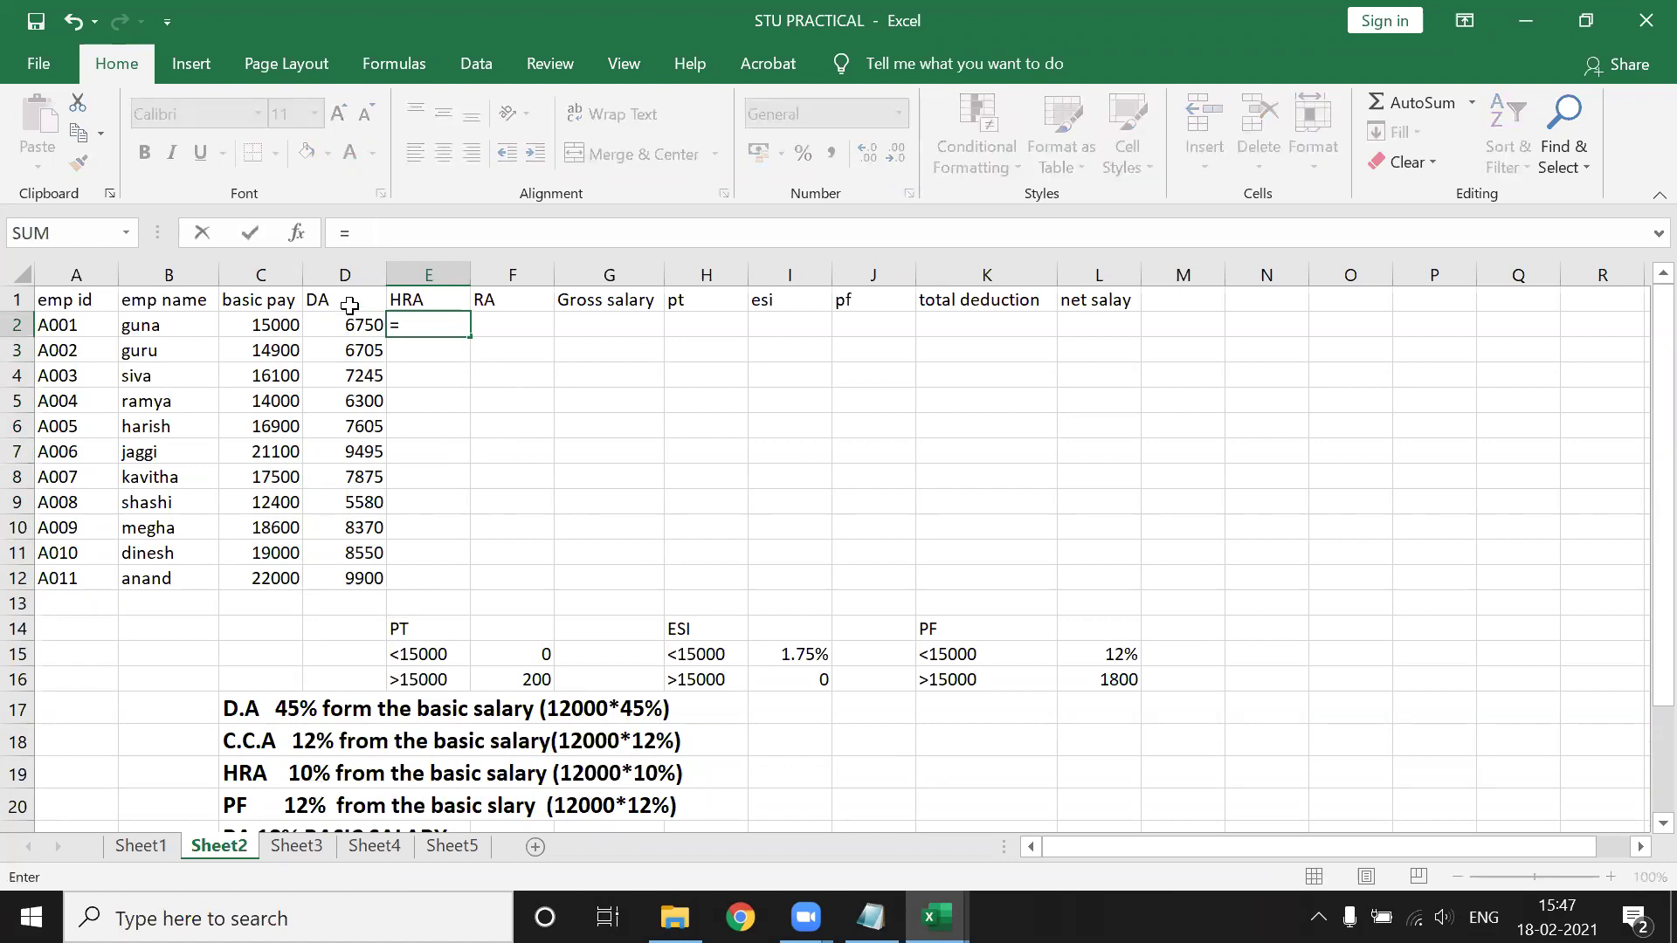
pyautogui.click(281, 325)
pyautogui.write('*')
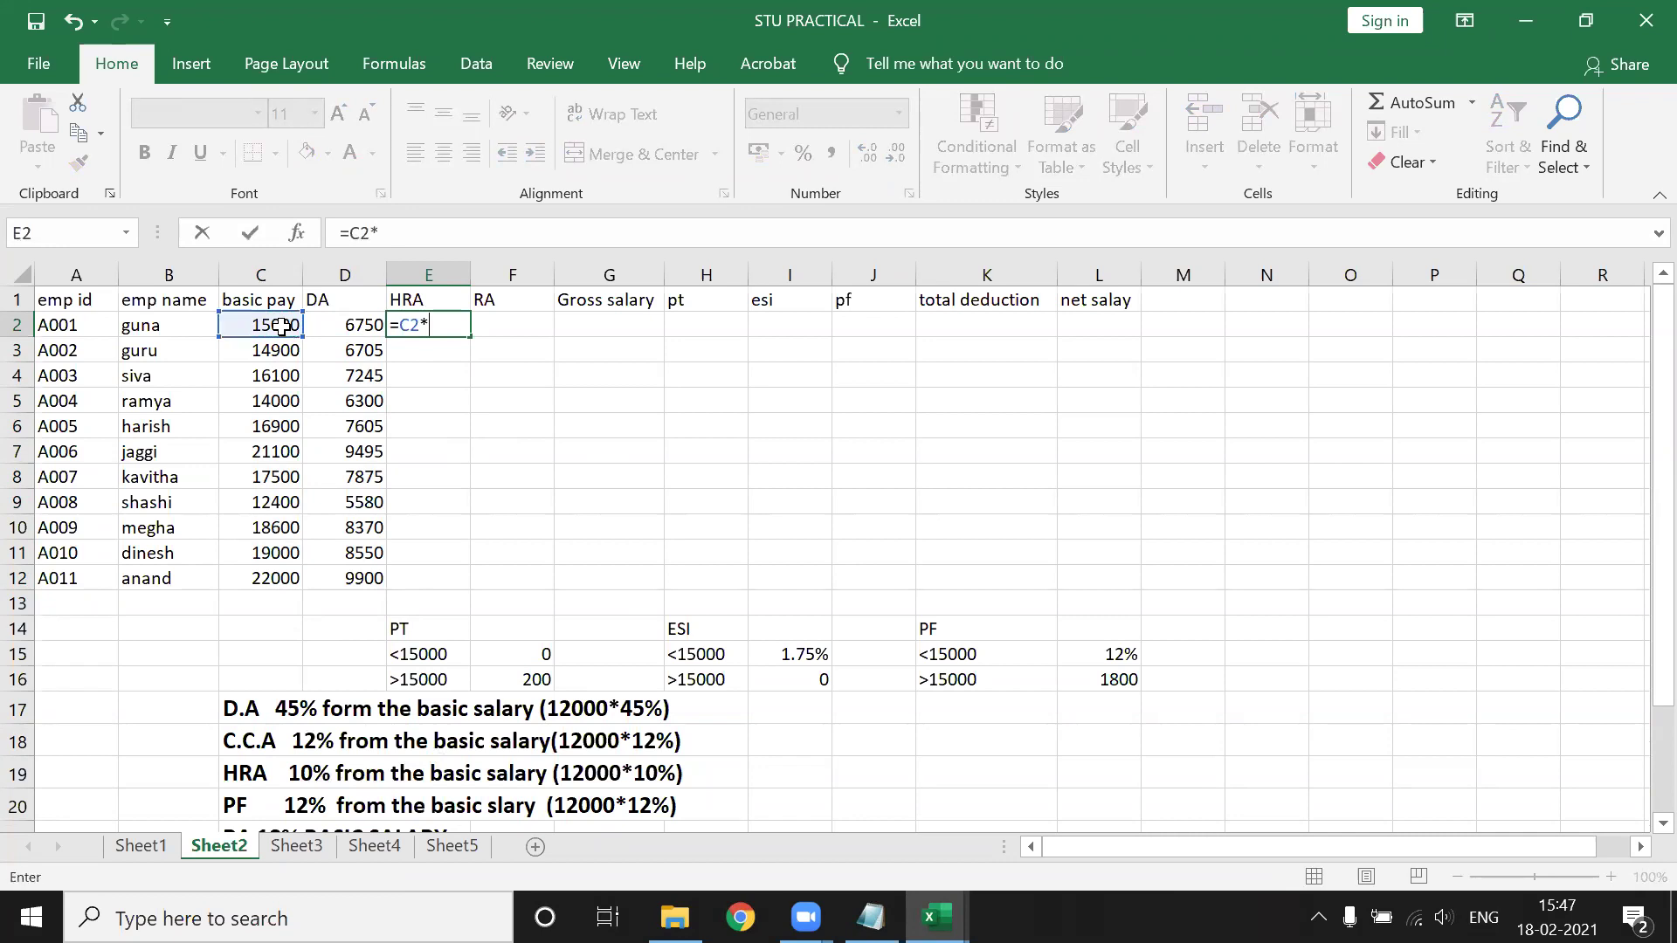
pyautogui.write('10%')
pyautogui.press('Return')
pyautogui.click(429, 347)
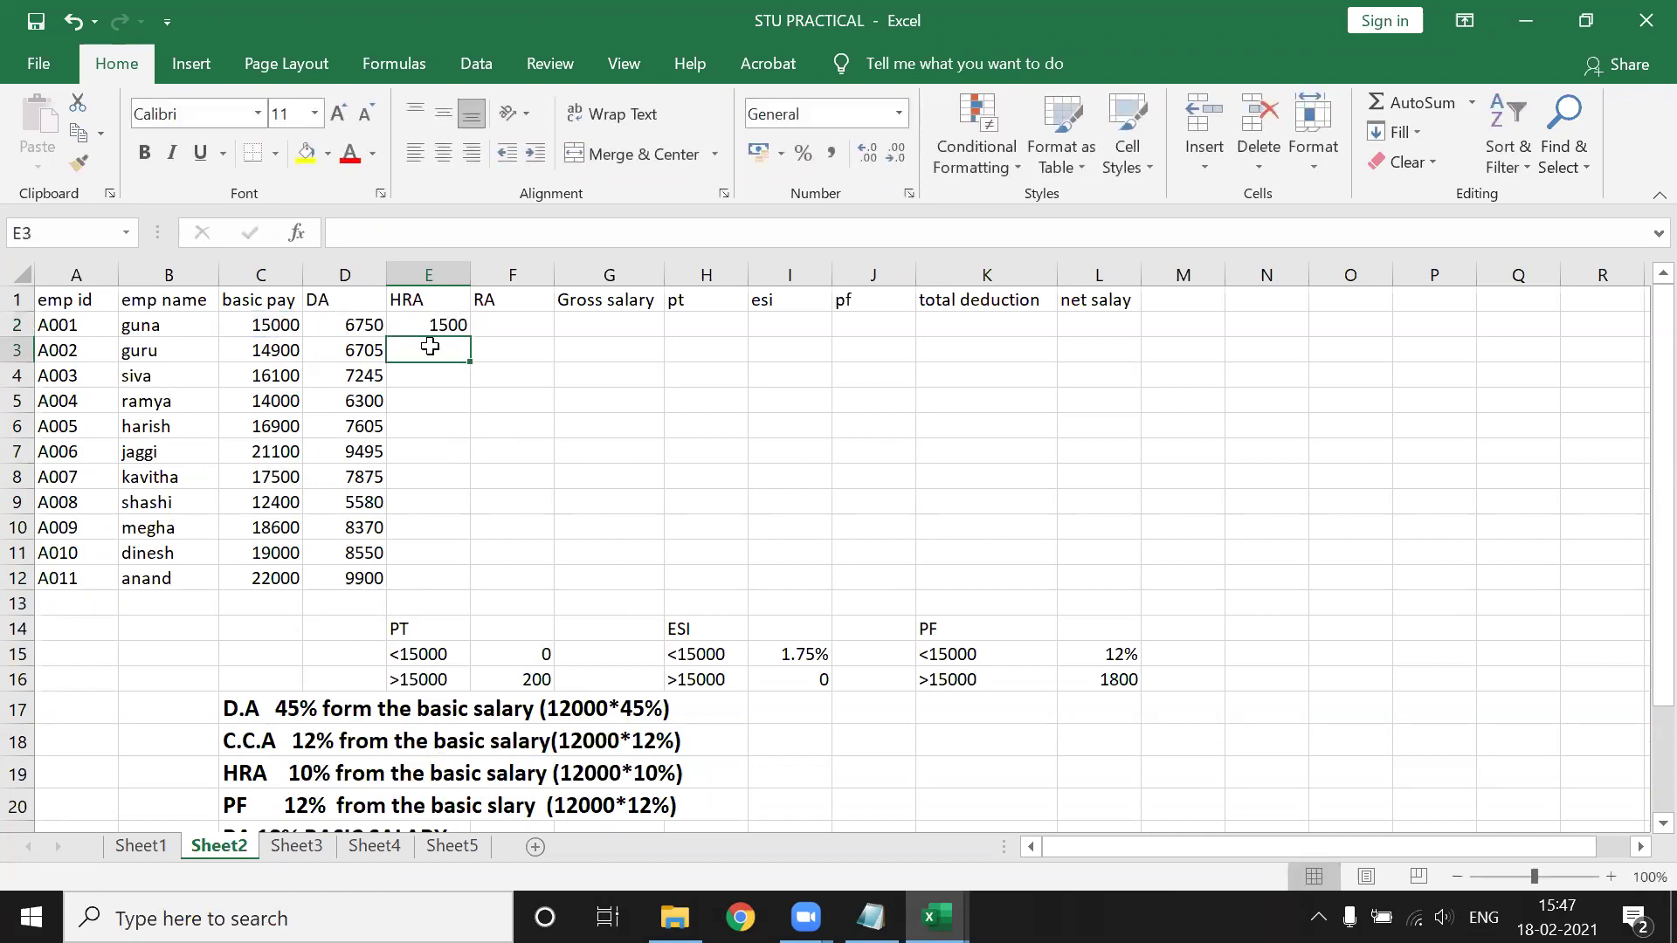
pyautogui.click(435, 325)
pyautogui.hotkey('ctrl', 'c')
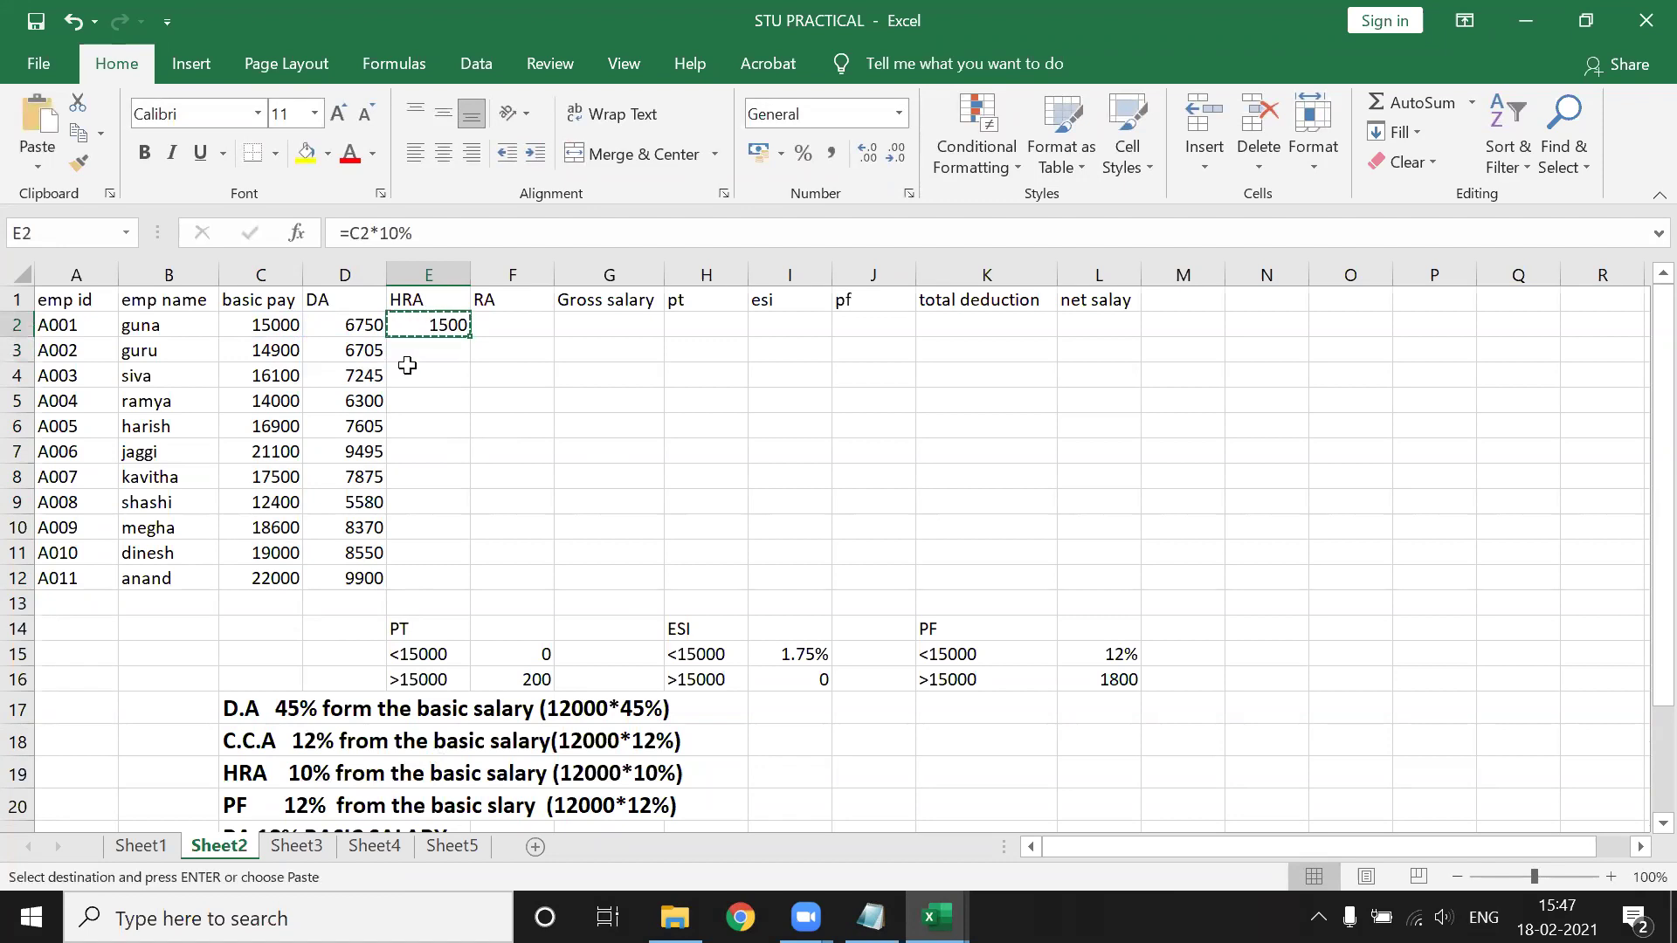
pyautogui.moveTo(410, 350); pyautogui.dragTo(428, 578)
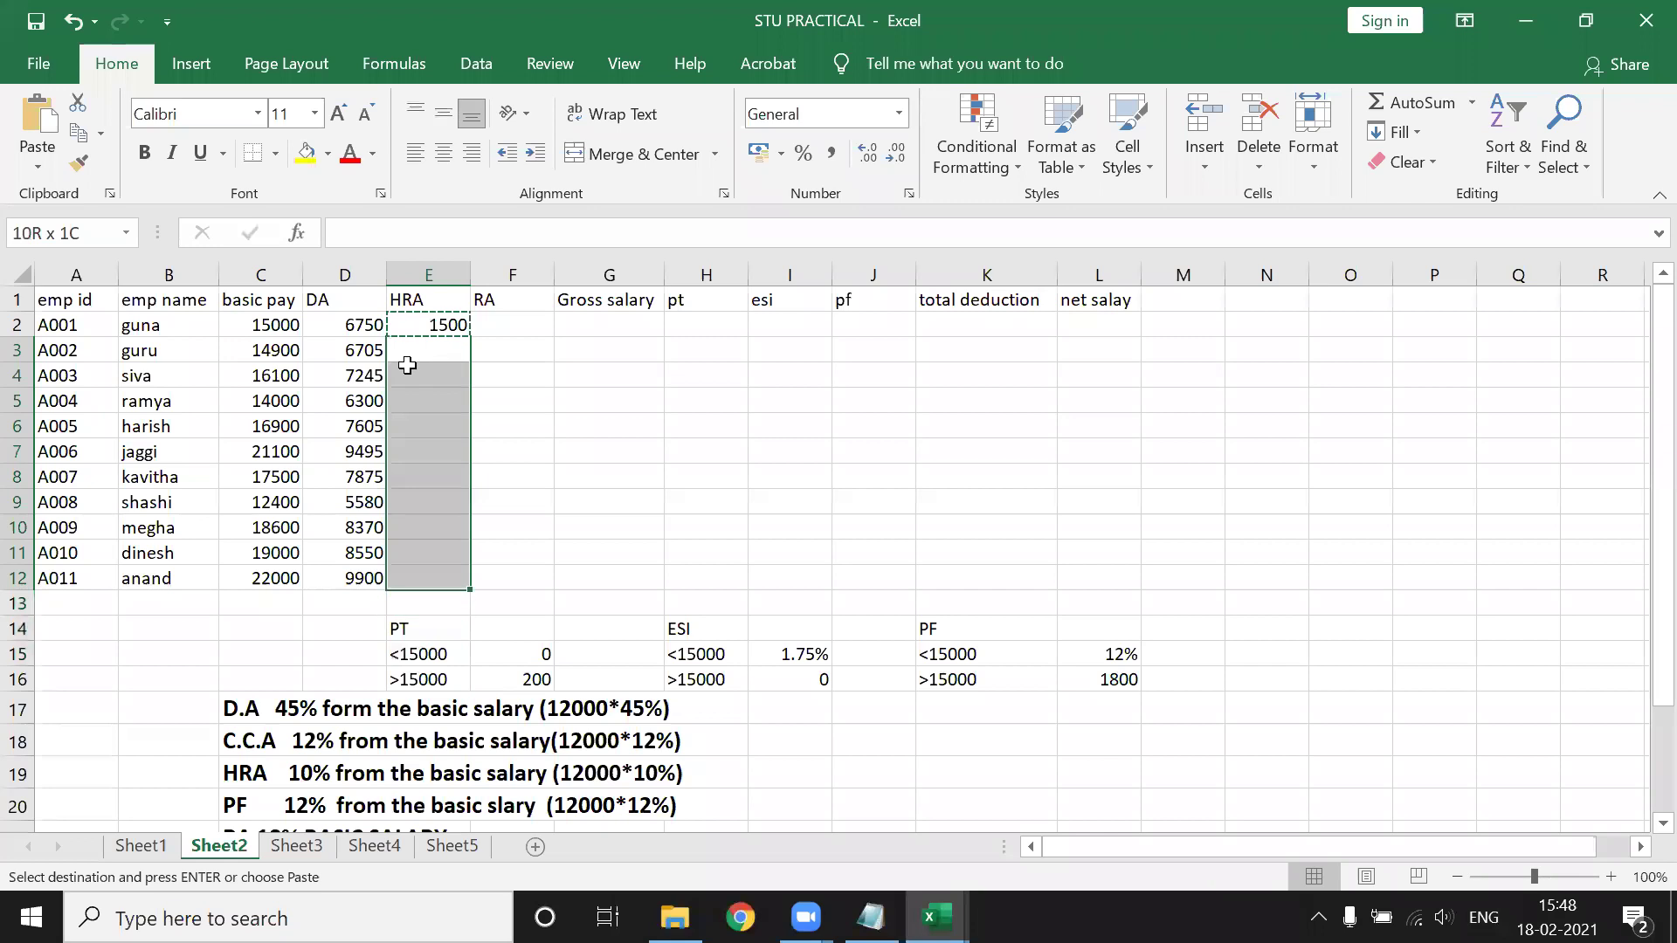
pyautogui.press('Return')
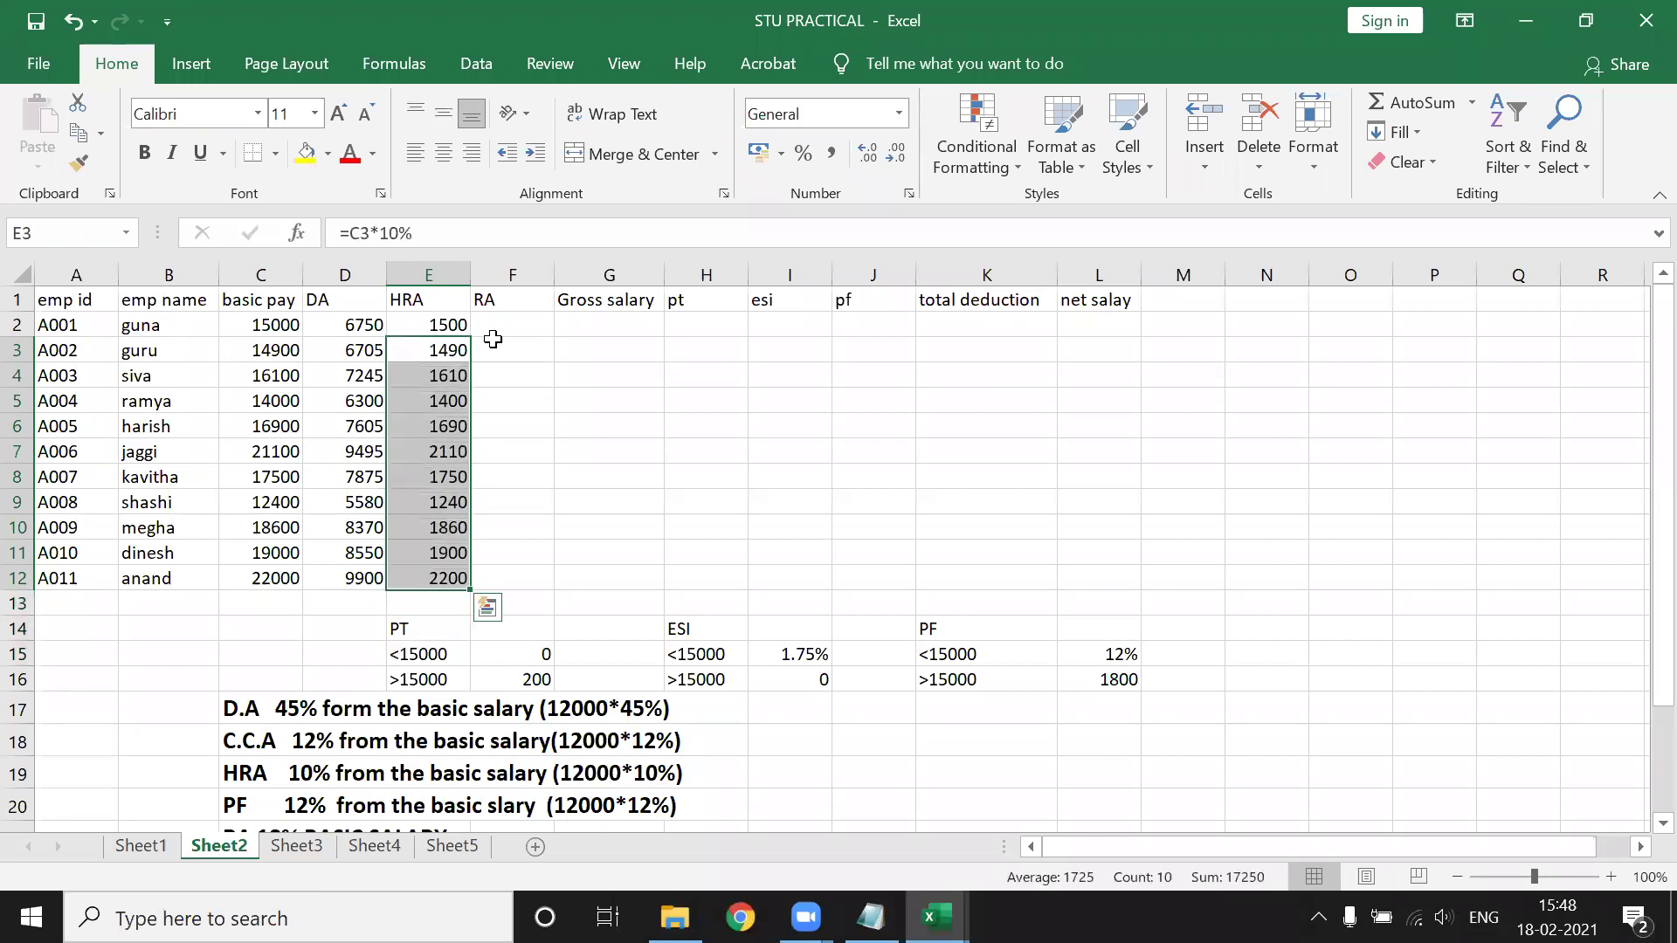
# Enter =C2*18% in F2 and fill the RA formula down to F12.
pyautogui.click(496, 331)
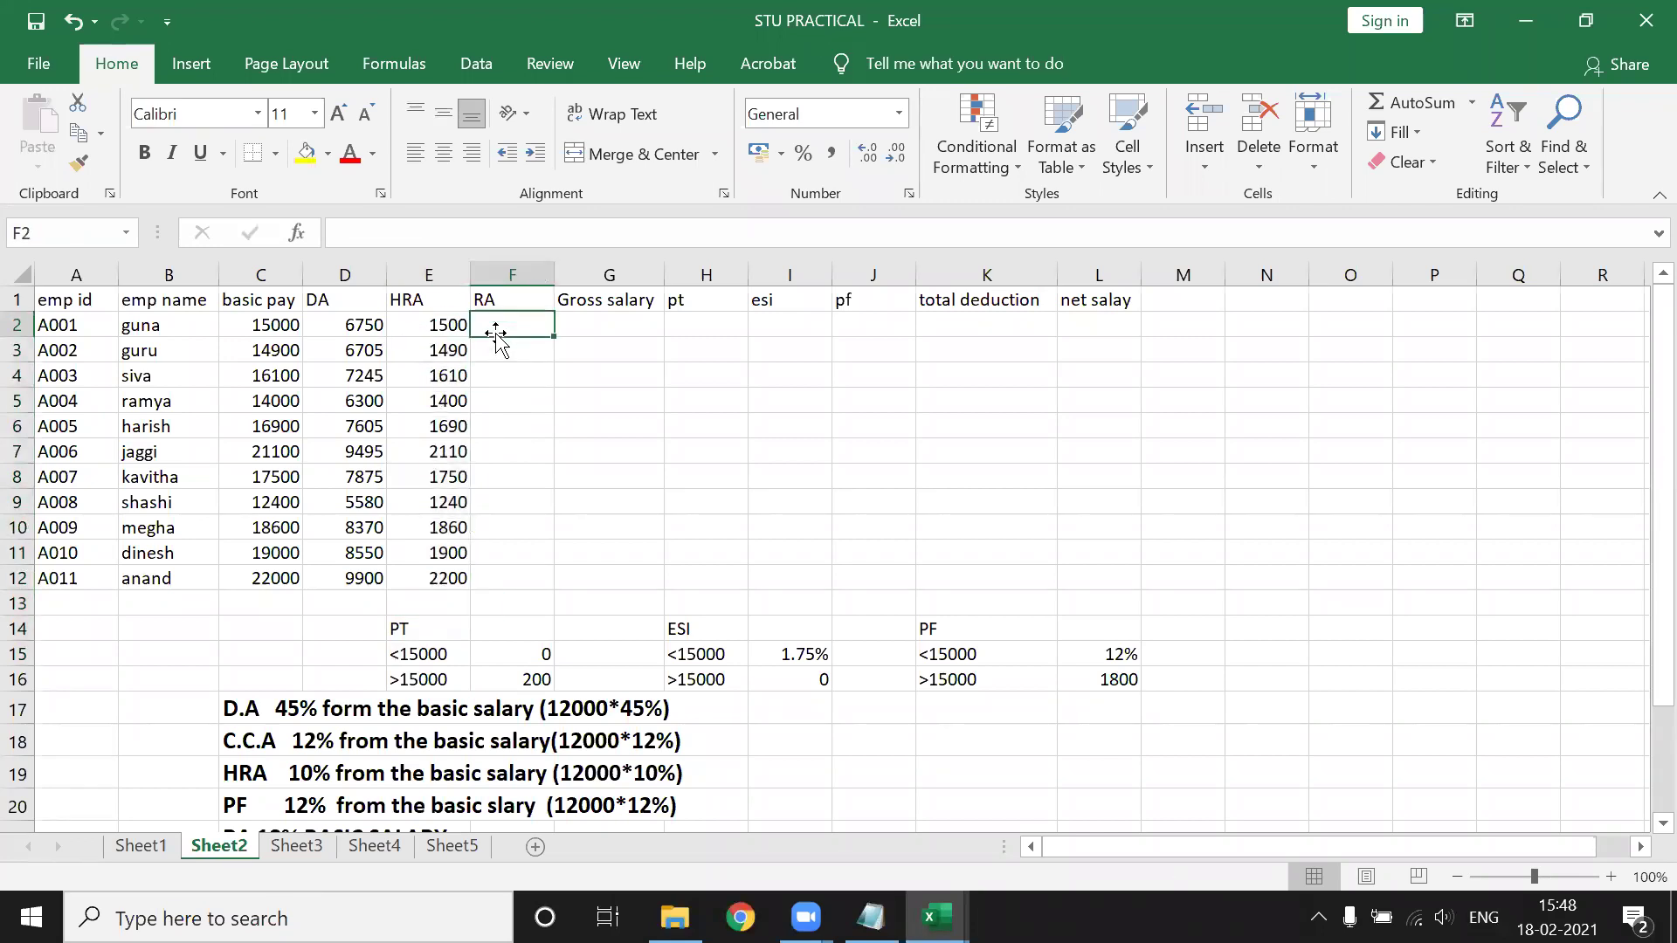
pyautogui.write('=')
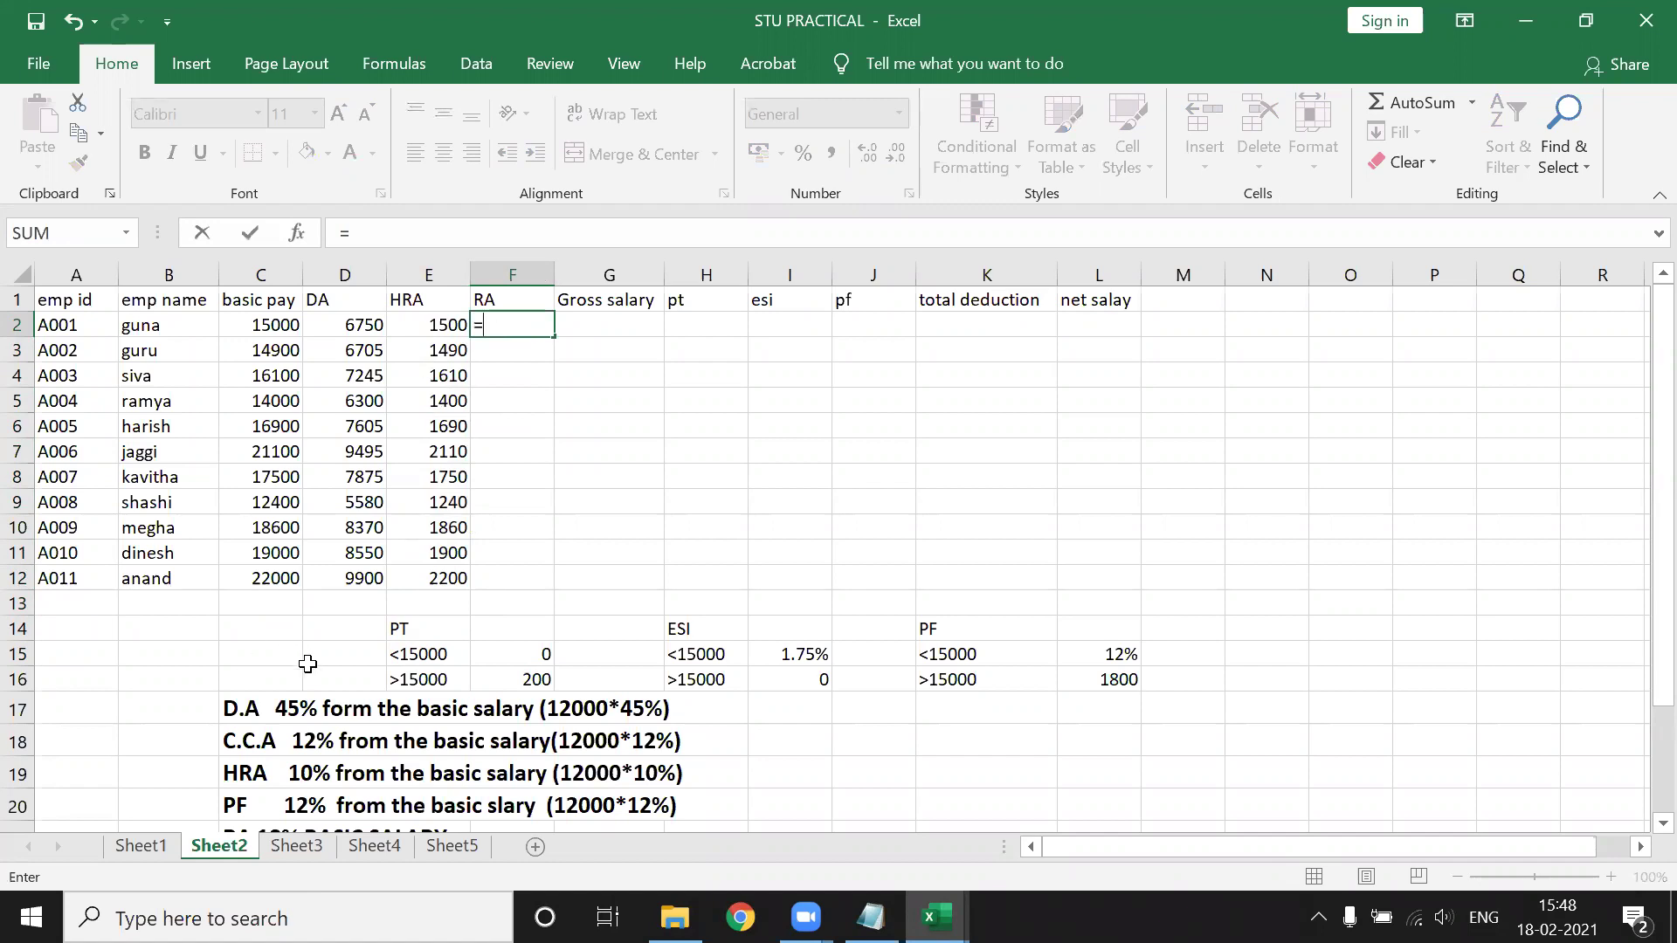
pyautogui.scroll(-1, 297, 681)
pyautogui.scroll(1, 340, 698)
pyautogui.scroll(1, 347, 683)
pyautogui.click(262, 324)
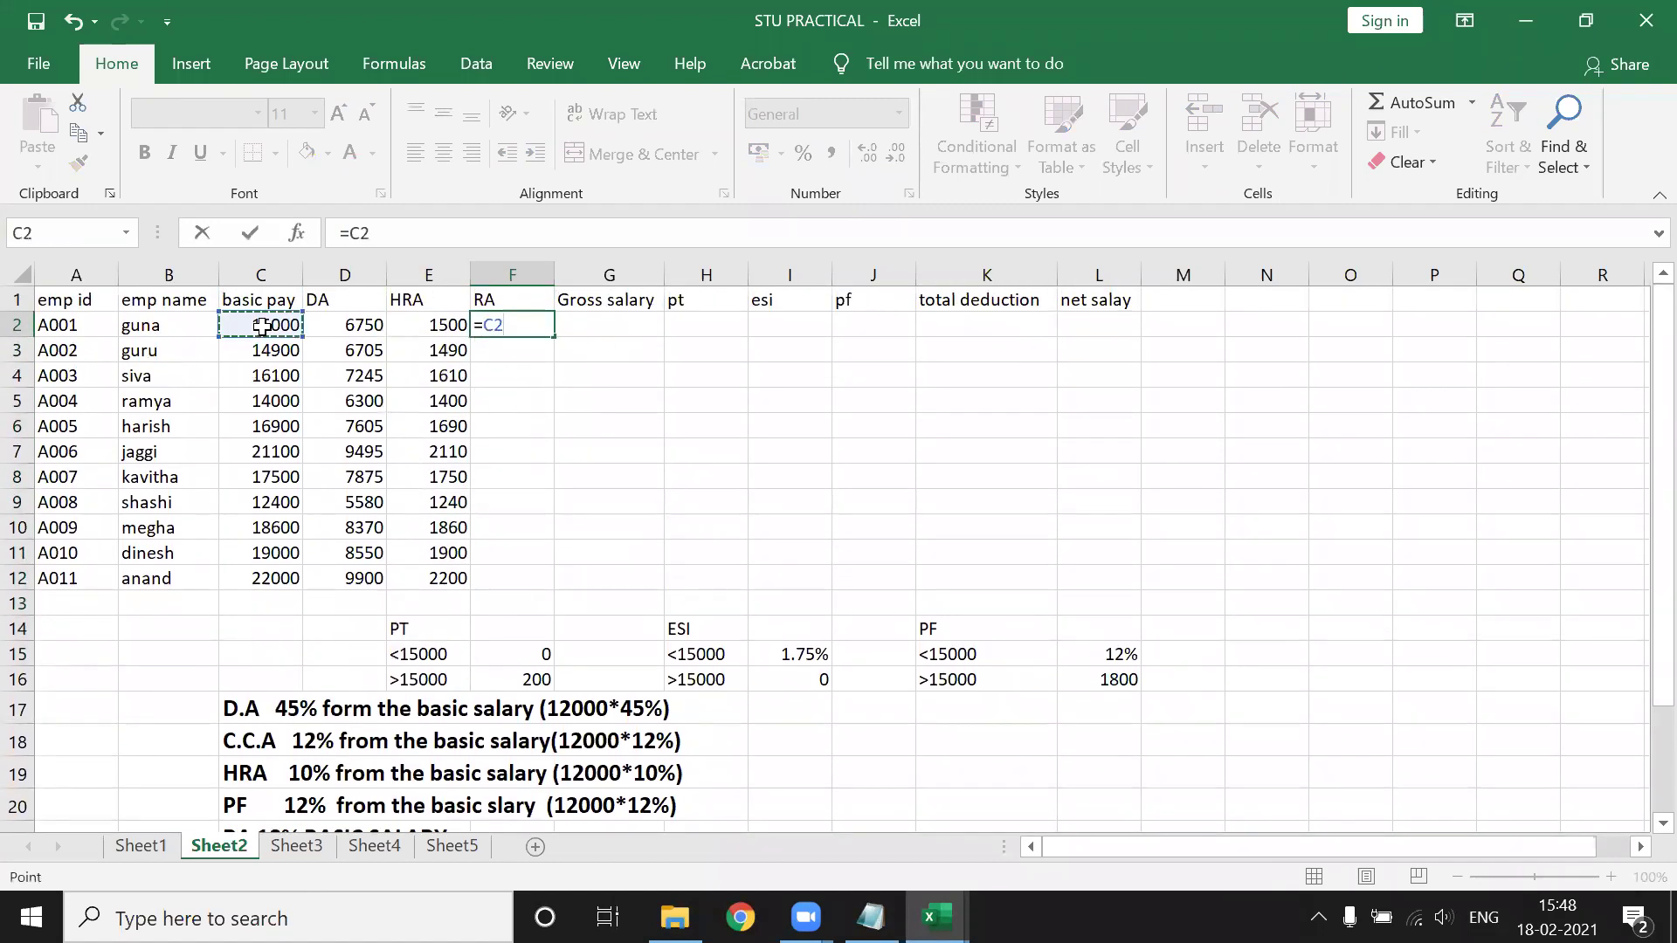
pyautogui.write('*18')
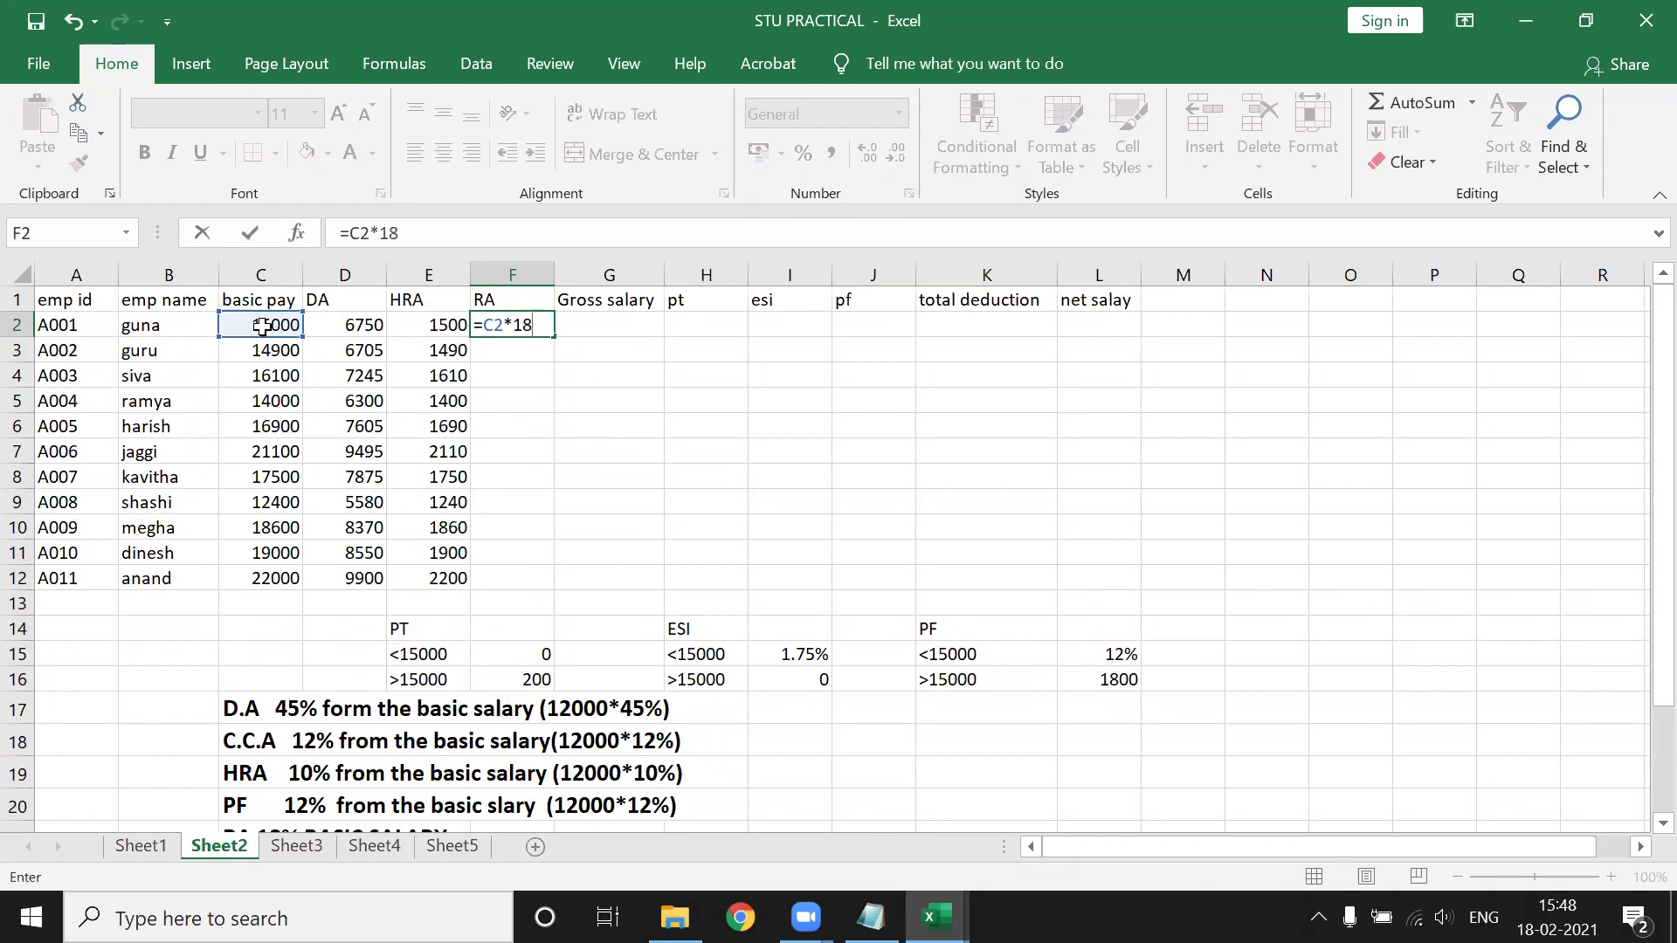
pyautogui.write('%')
pyautogui.press('Return')
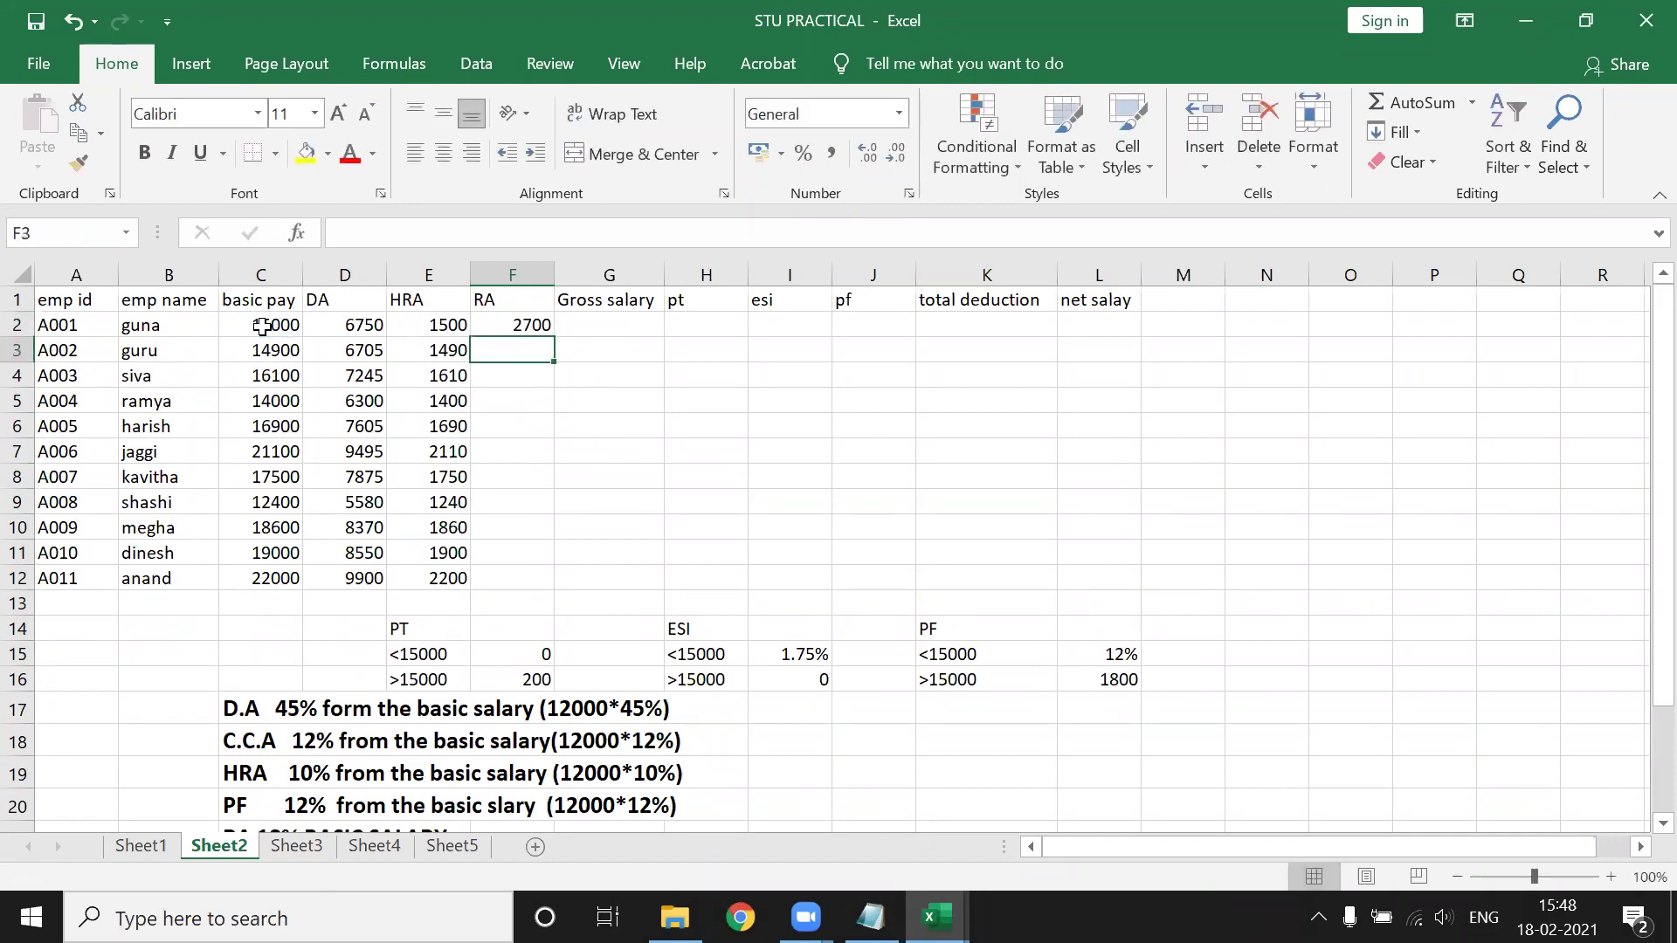
pyautogui.click(524, 326)
pyautogui.doubleClick(554, 337)
pyautogui.click(611, 322)
# Enter =SUM(C2:F2) in G2 and fill the gross salary down to G12.
pyautogui.write('=')
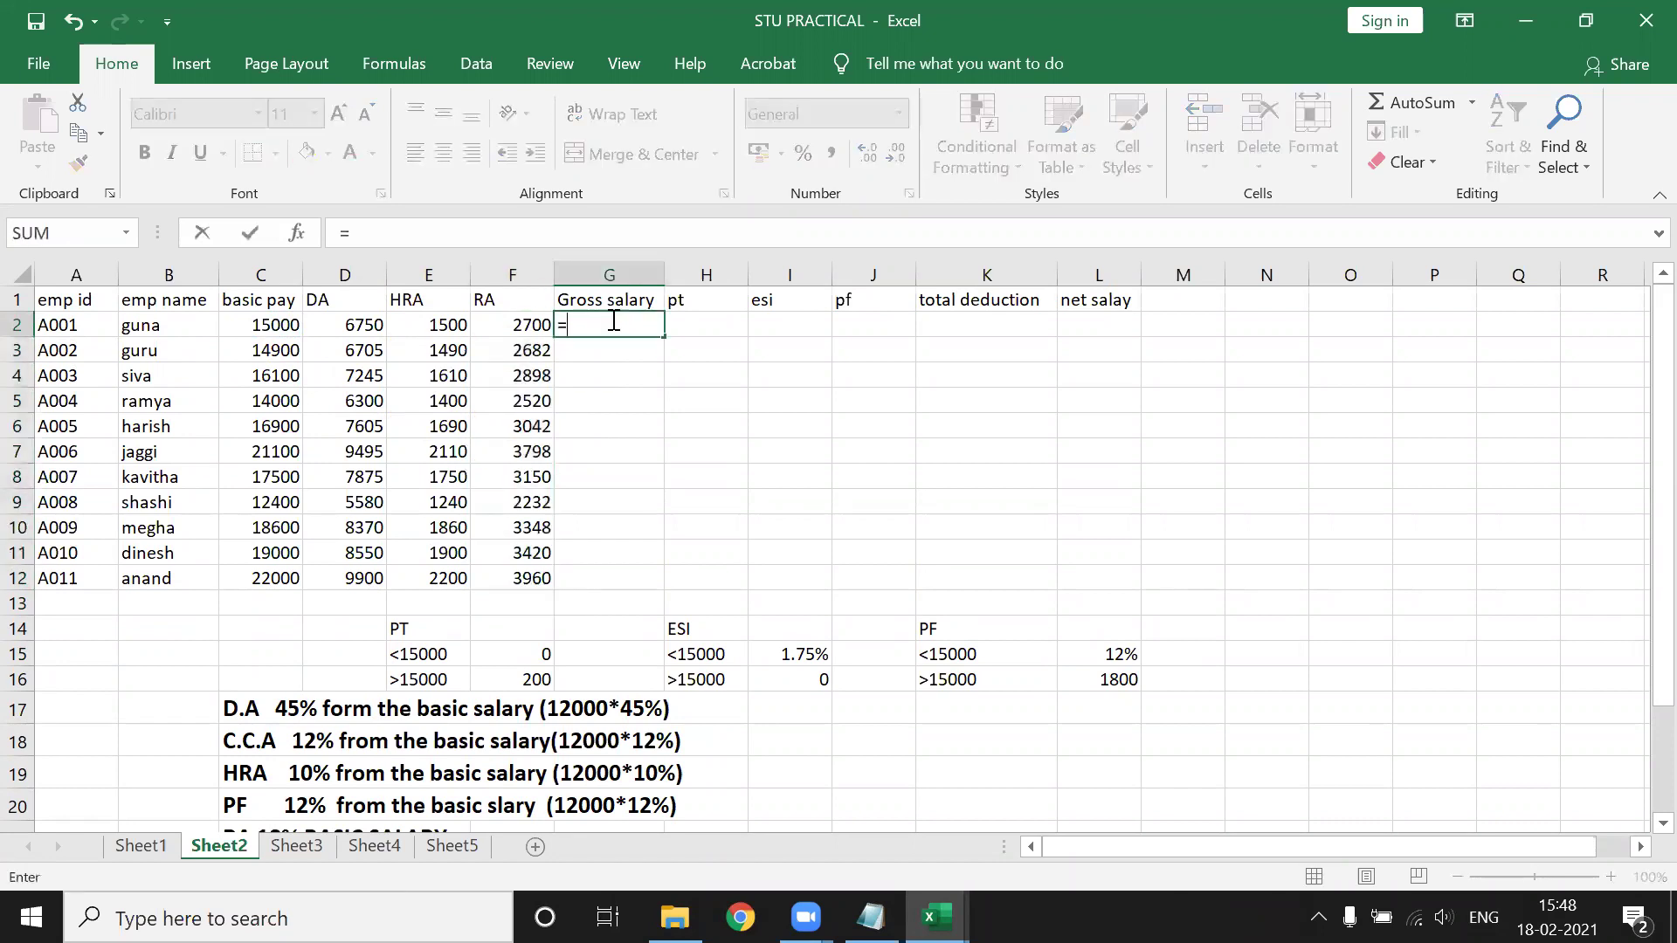
pyautogui.write('SUM(')
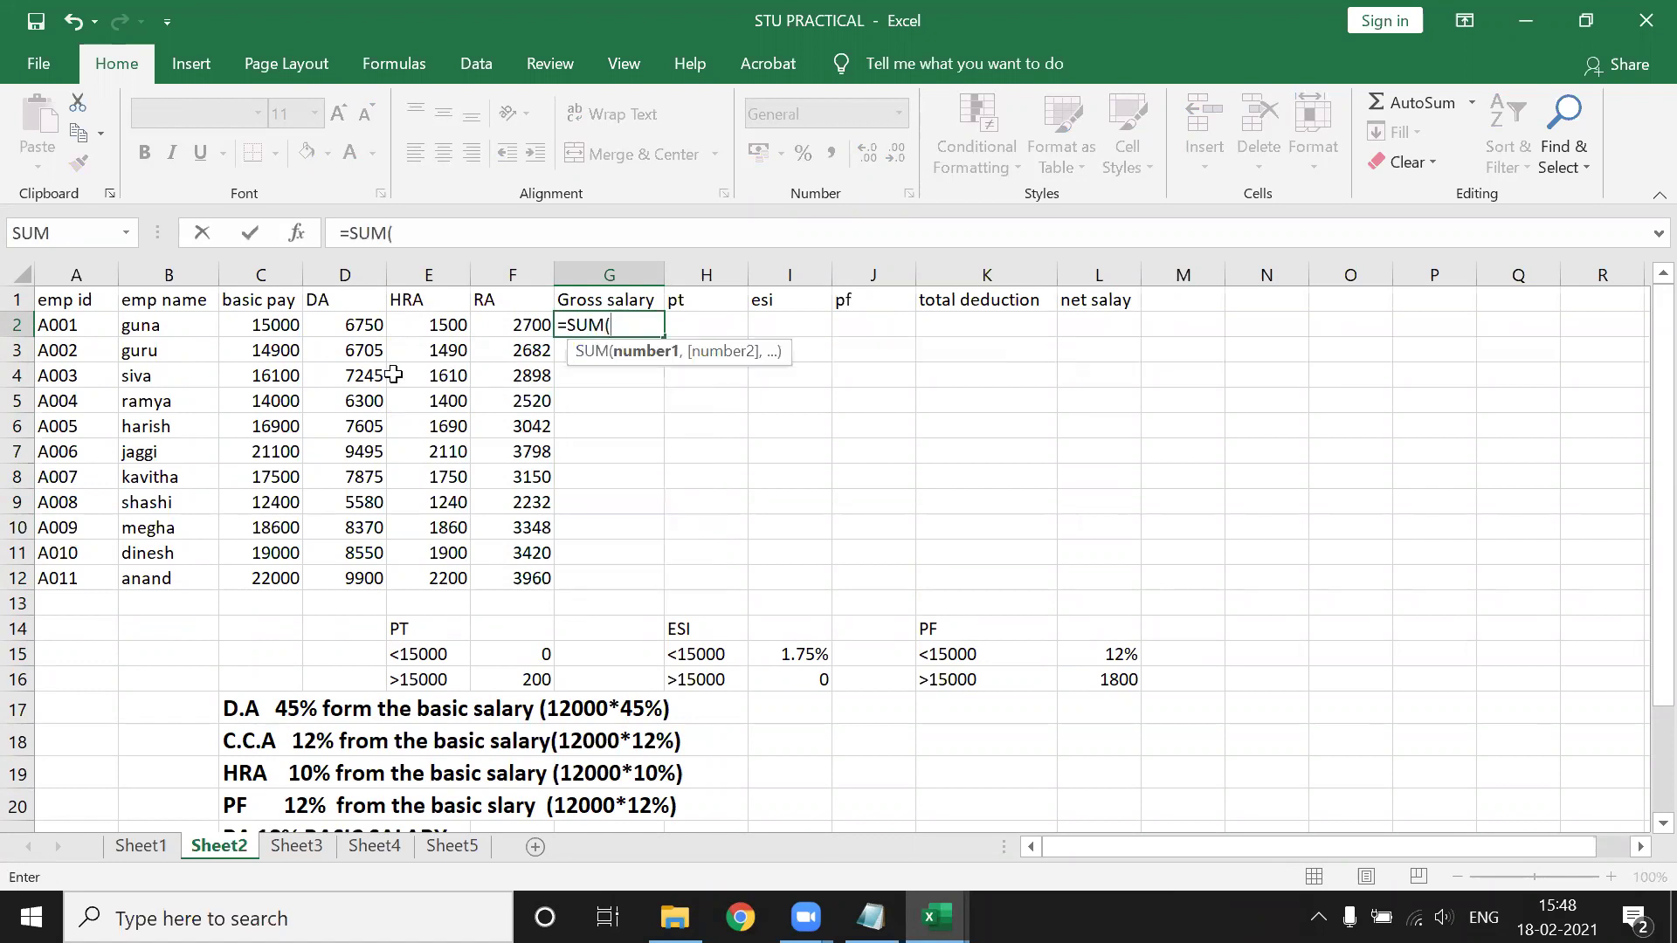
pyautogui.moveTo(247, 329); pyautogui.dragTo(385, 337)
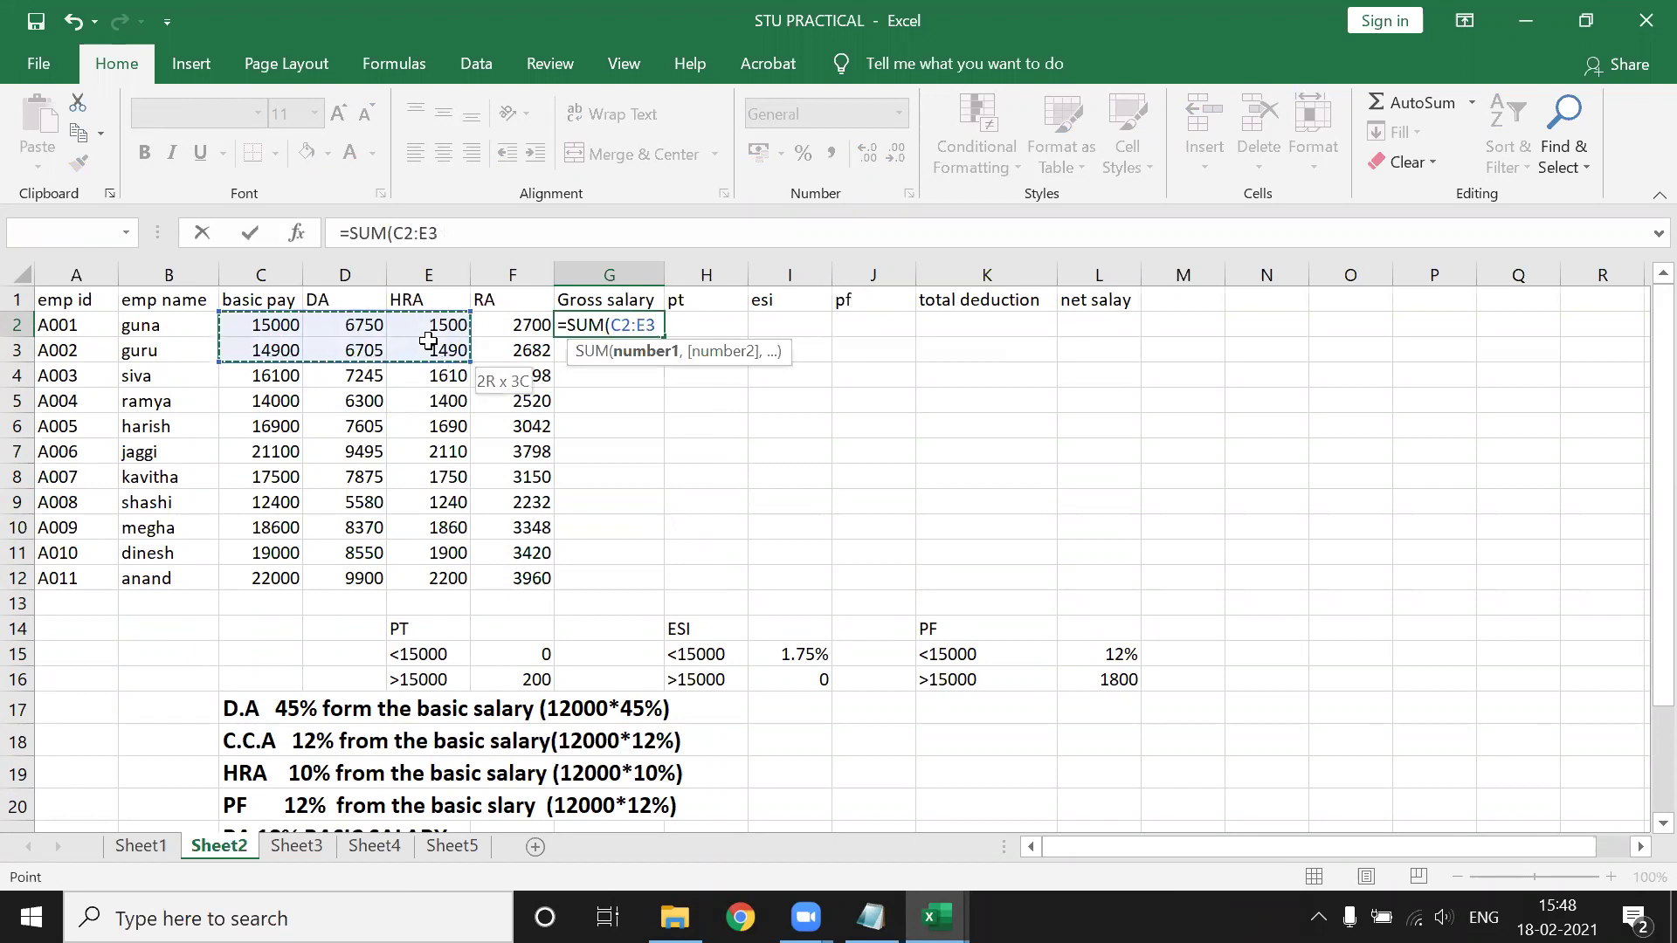
pyautogui.moveTo(385, 337); pyautogui.dragTo(487, 322)
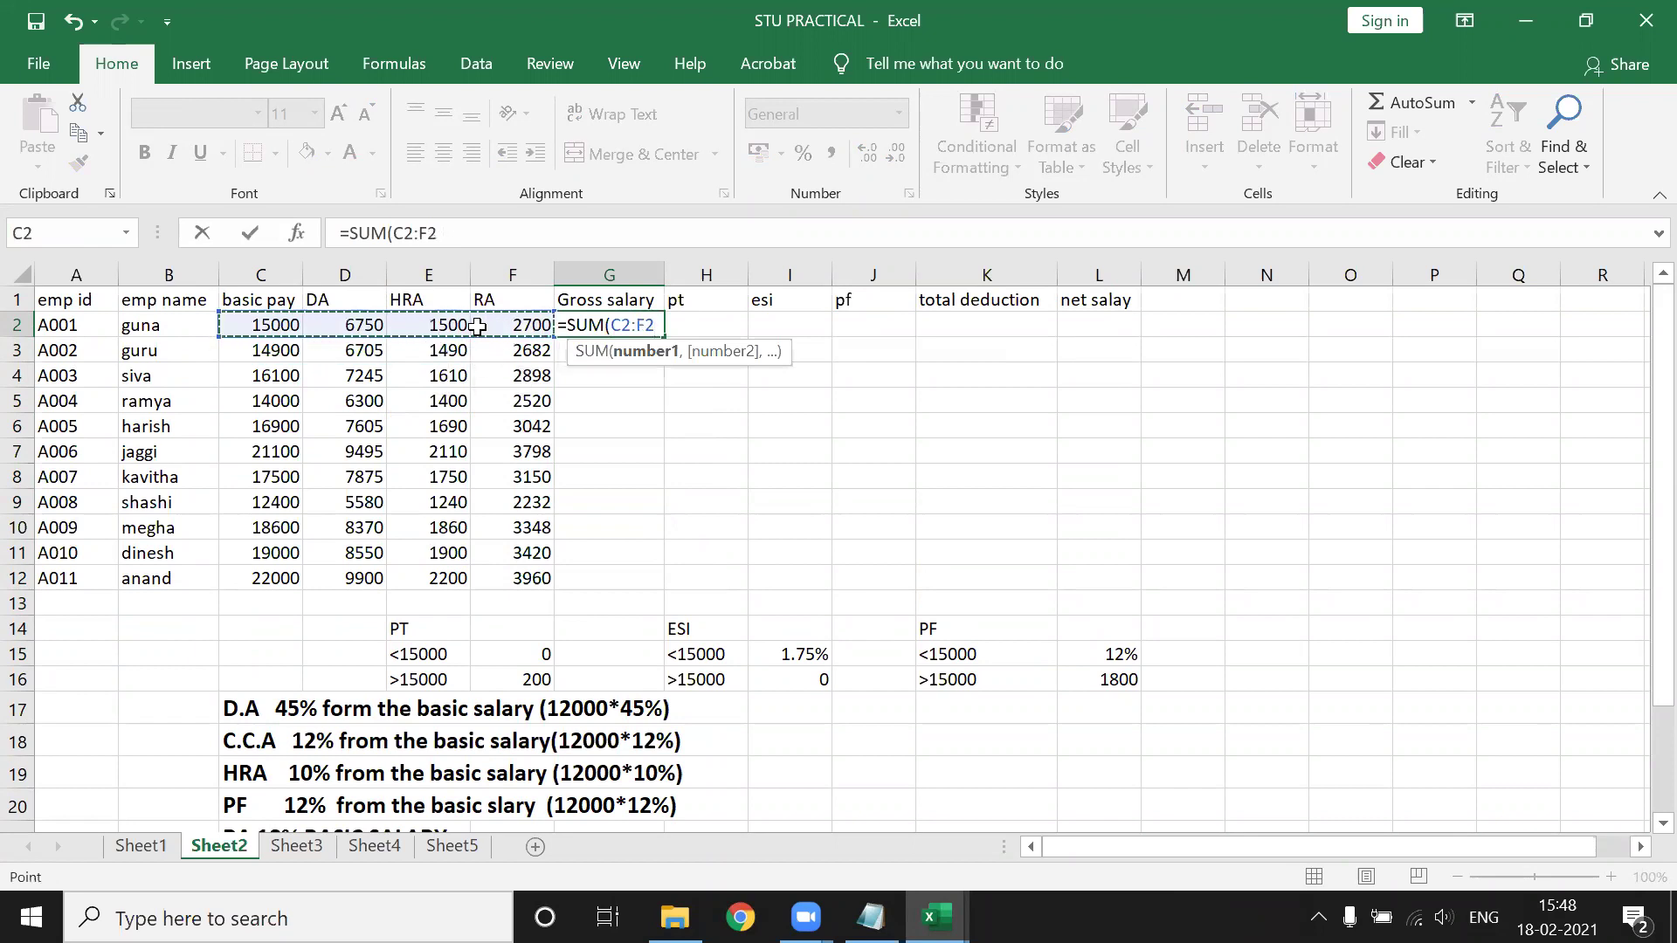
pyautogui.write(')')
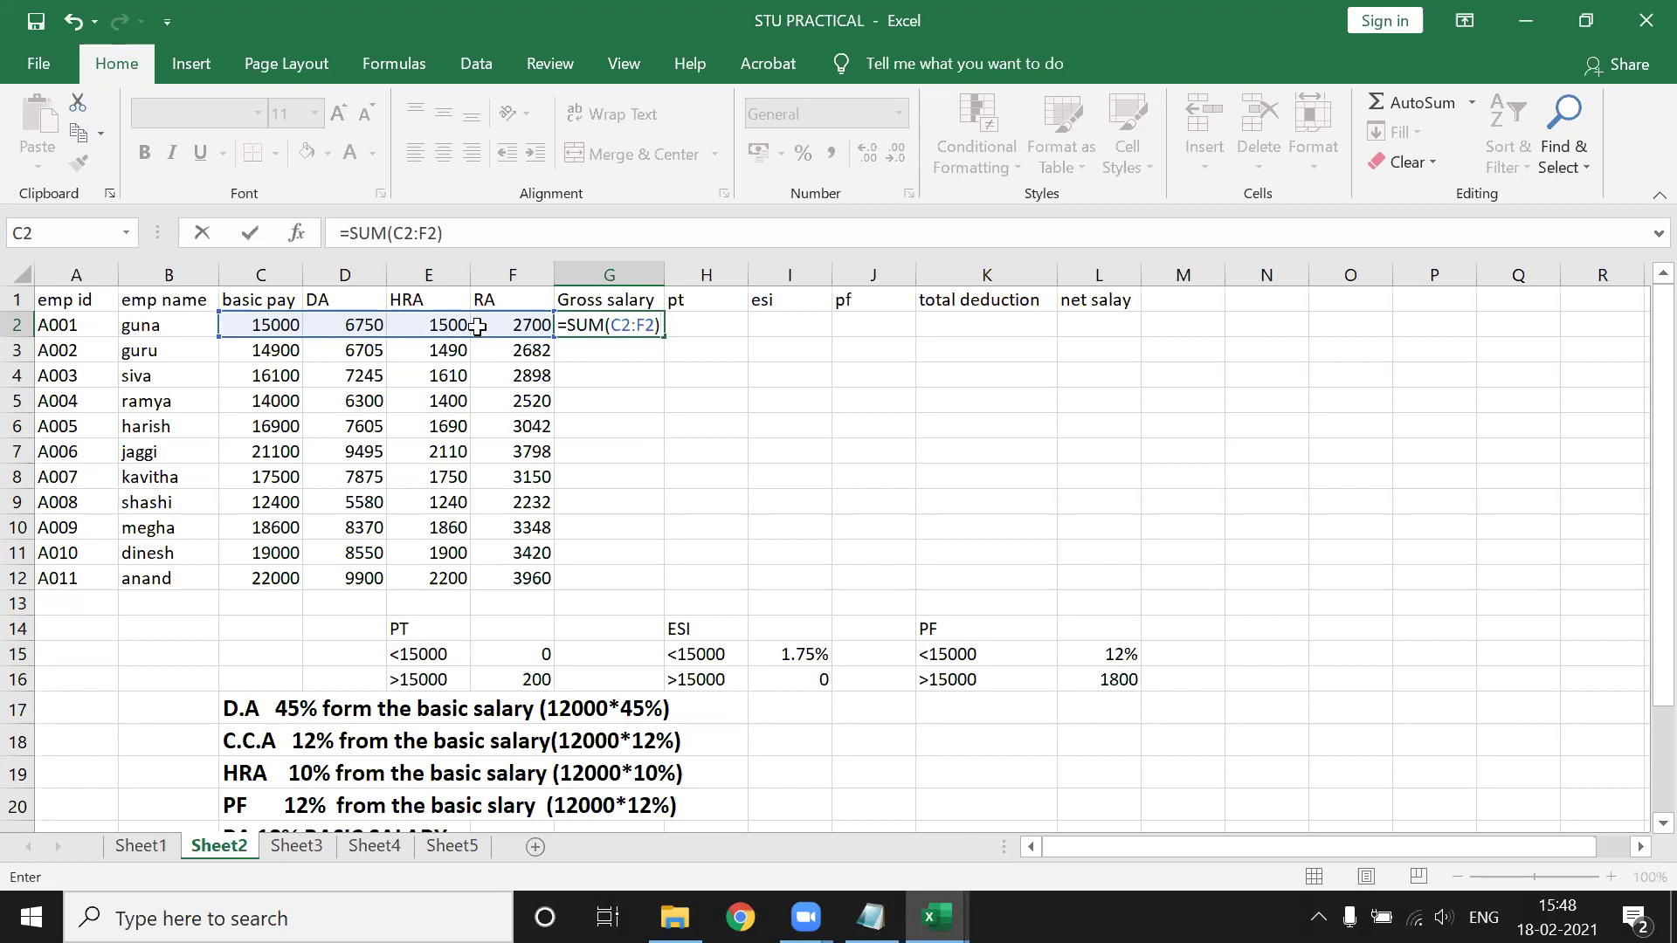
pyautogui.press('Return')
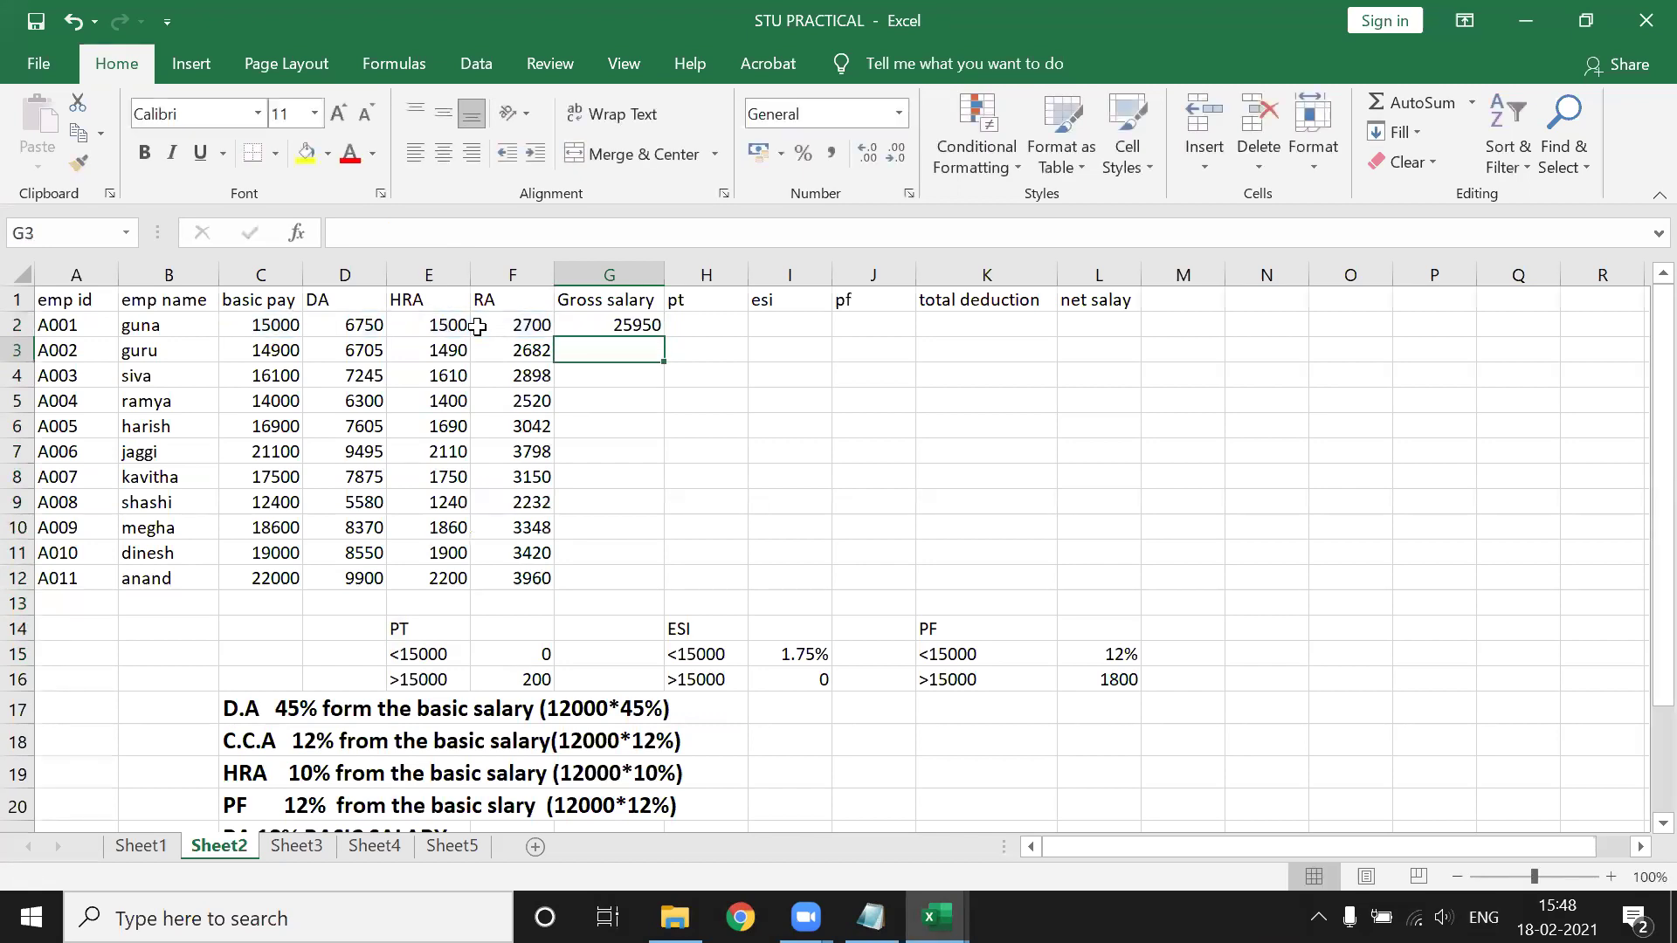
pyautogui.click(648, 326)
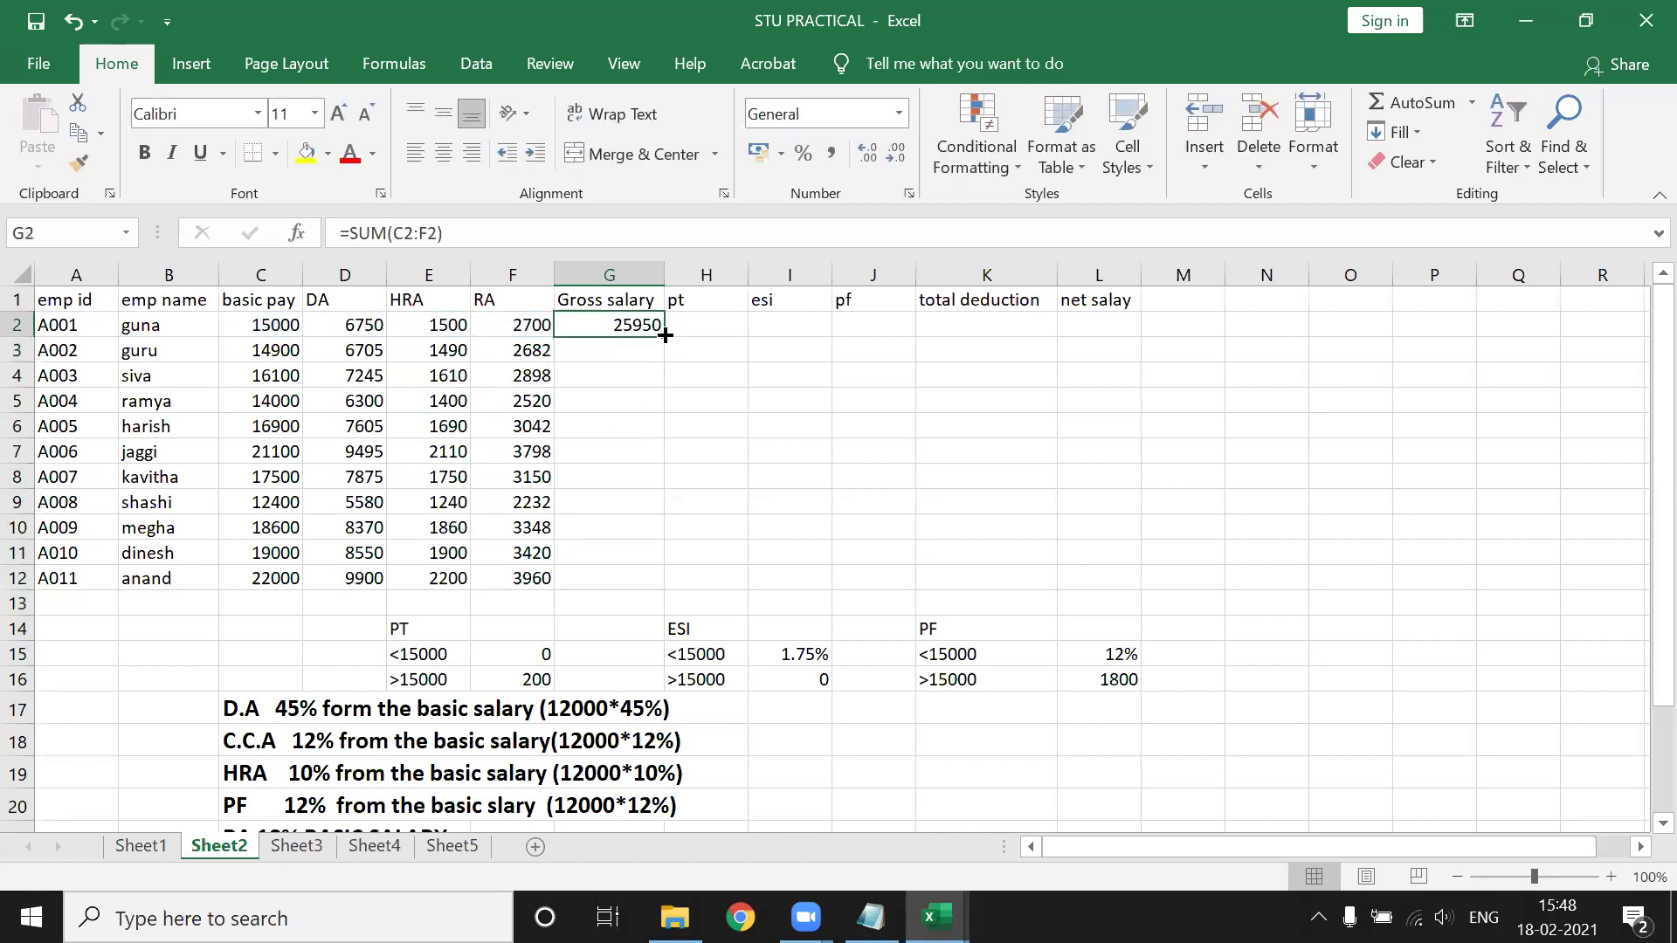
pyautogui.doubleClick(665, 335)
pyautogui.click(699, 332)
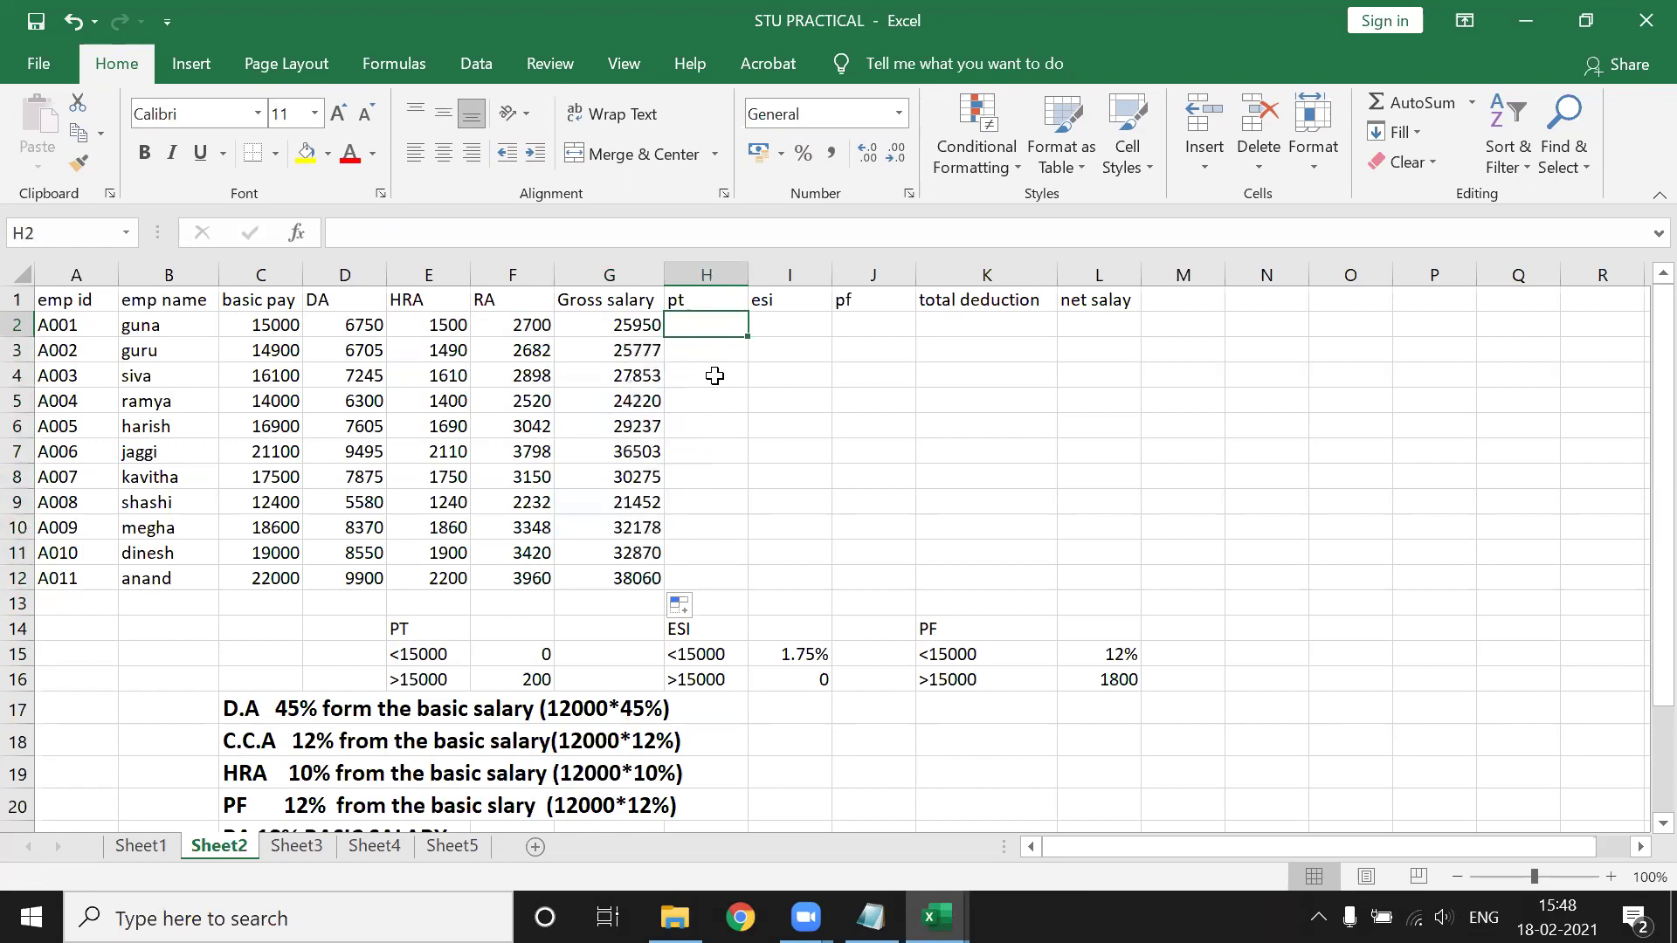
# Check the PT slab table thresholds and their 0 and 200 deductions.
pyautogui.write('=')
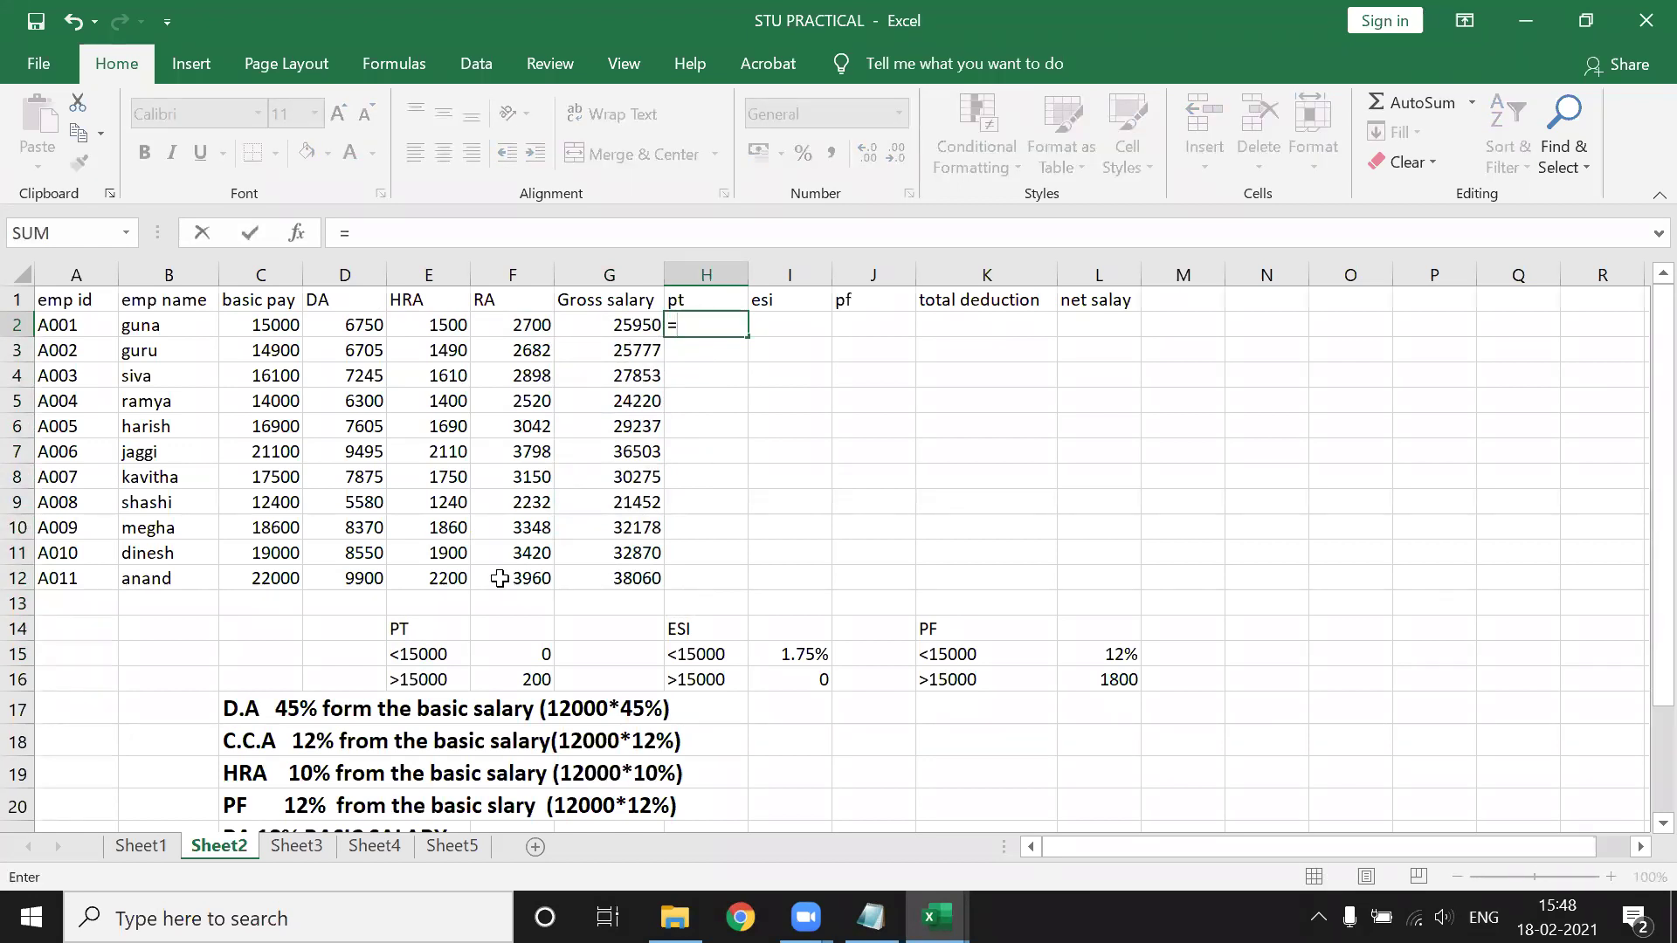
pyautogui.press('Escape')
pyautogui.click(452, 649)
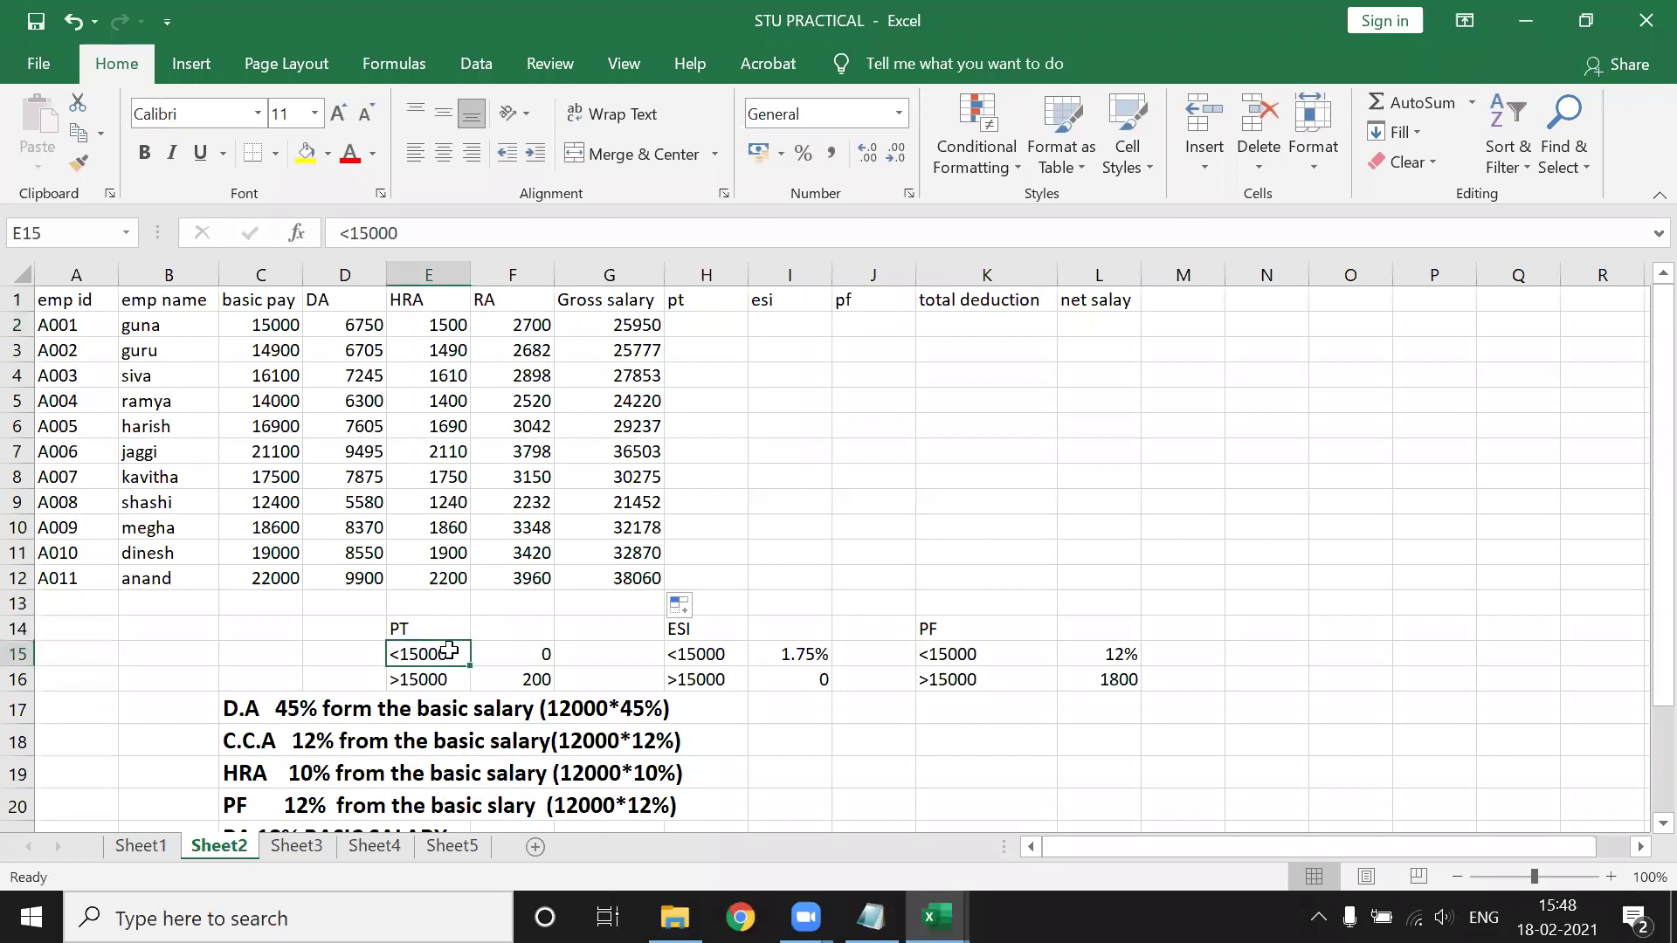
pyautogui.click(435, 675)
pyautogui.click(542, 673)
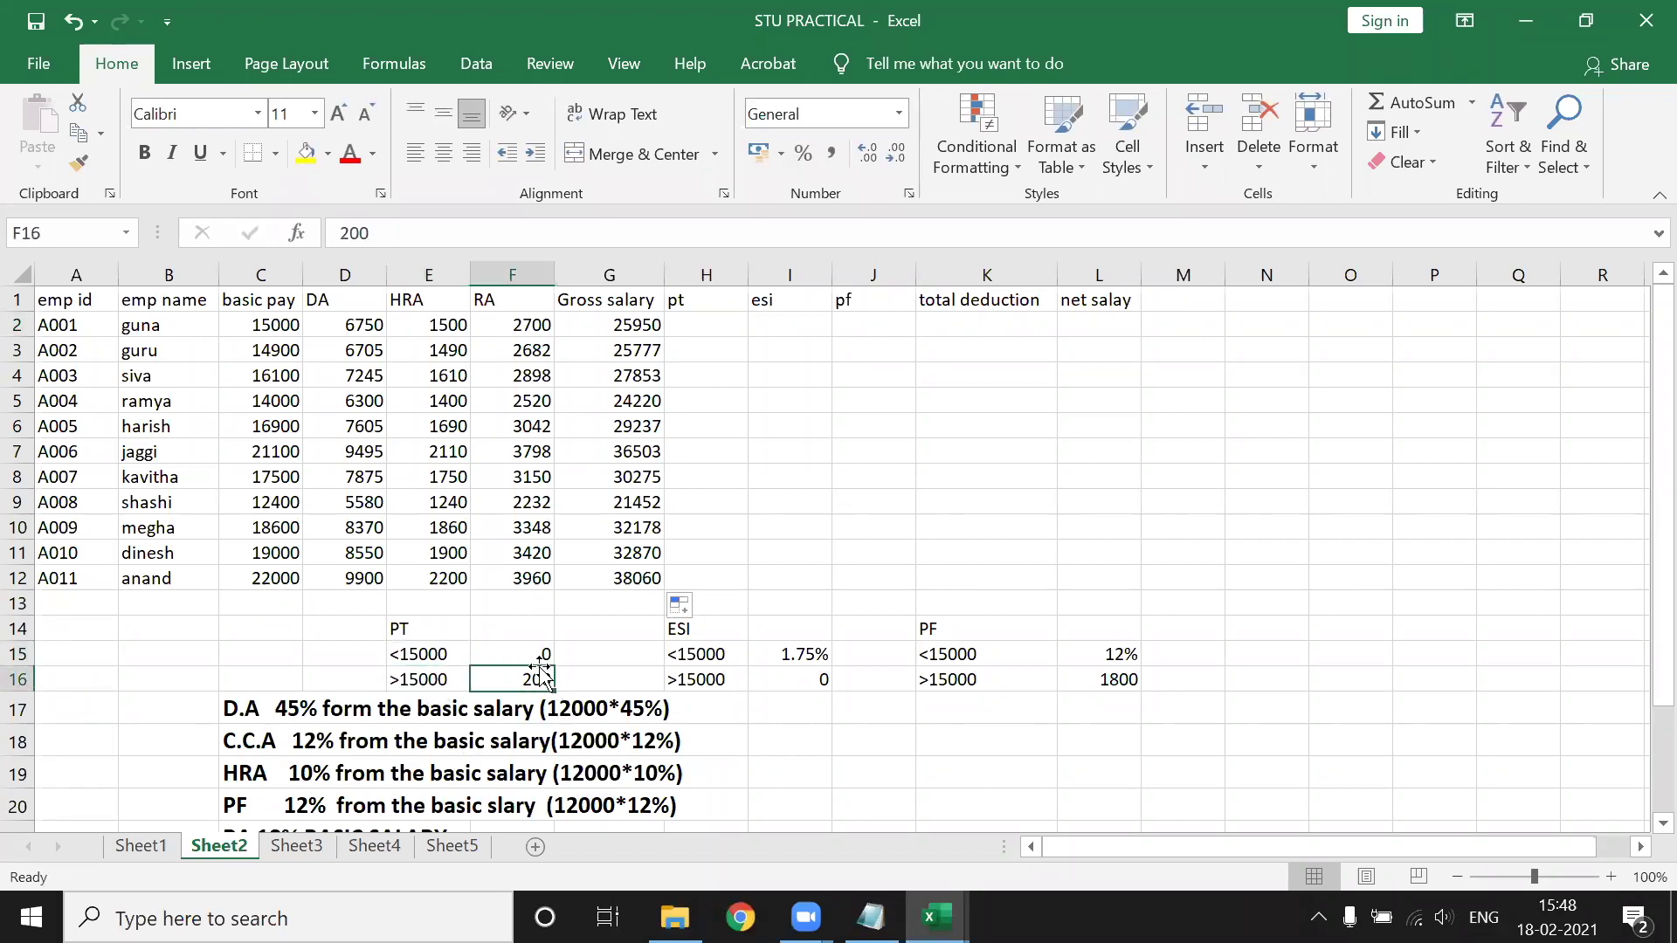
pyautogui.click(430, 649)
pyautogui.click(530, 655)
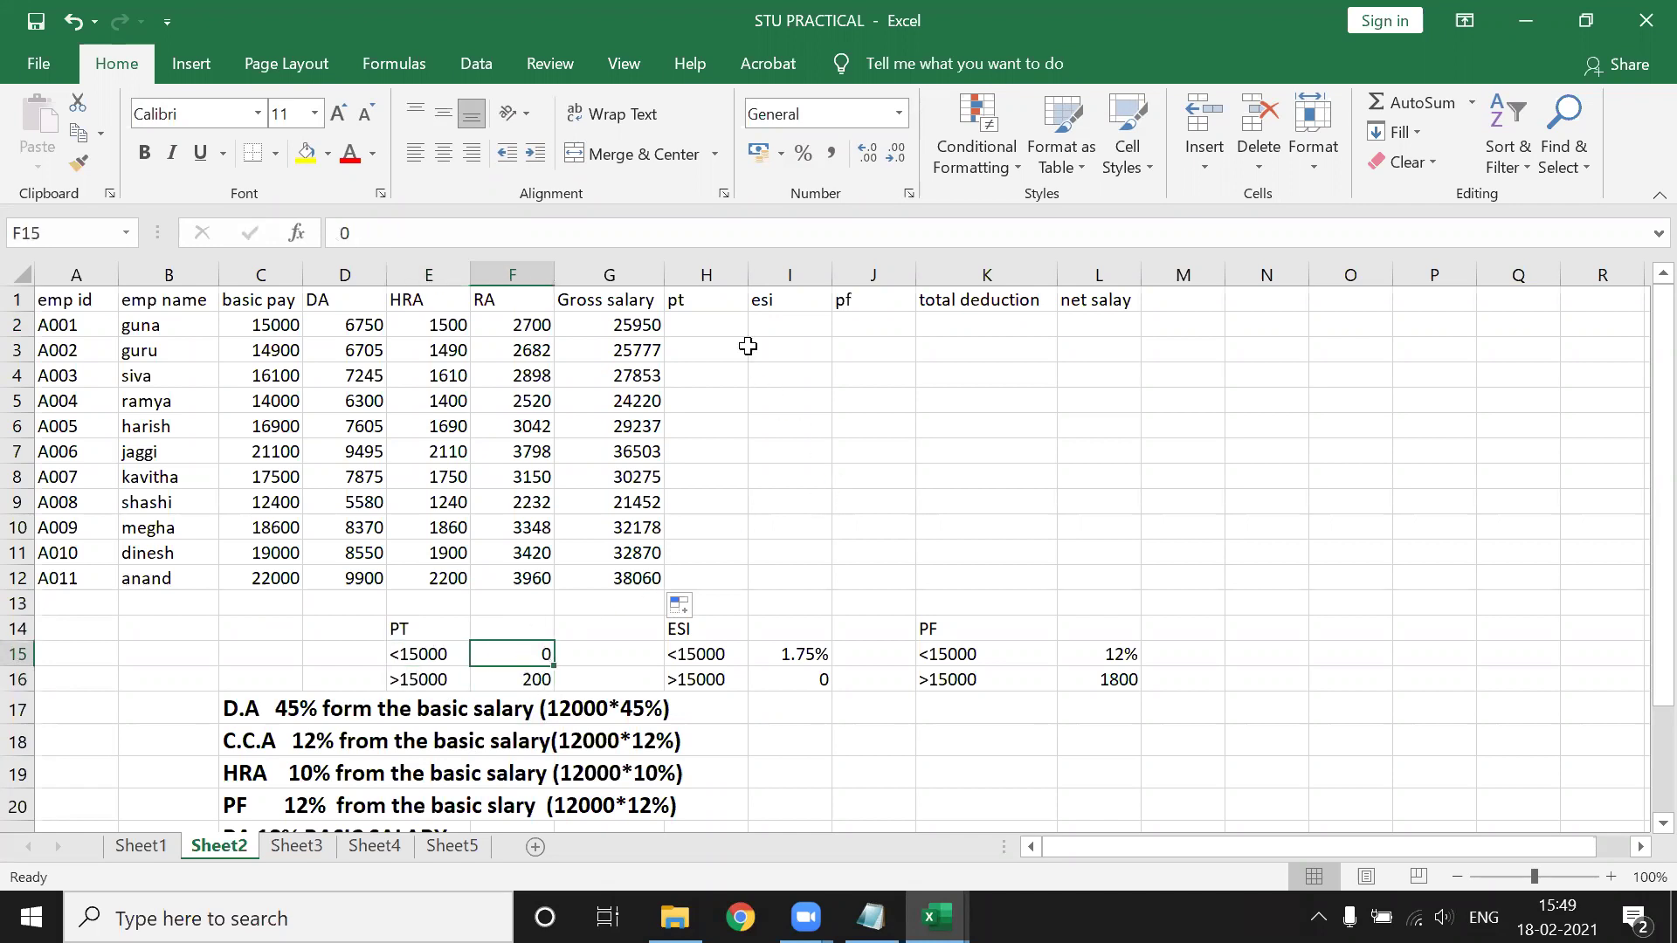
# Enter =IF(C2>=15000,200,0) in H2 and fill the pt formula down to H12.
pyautogui.click(714, 321)
pyautogui.write('=')
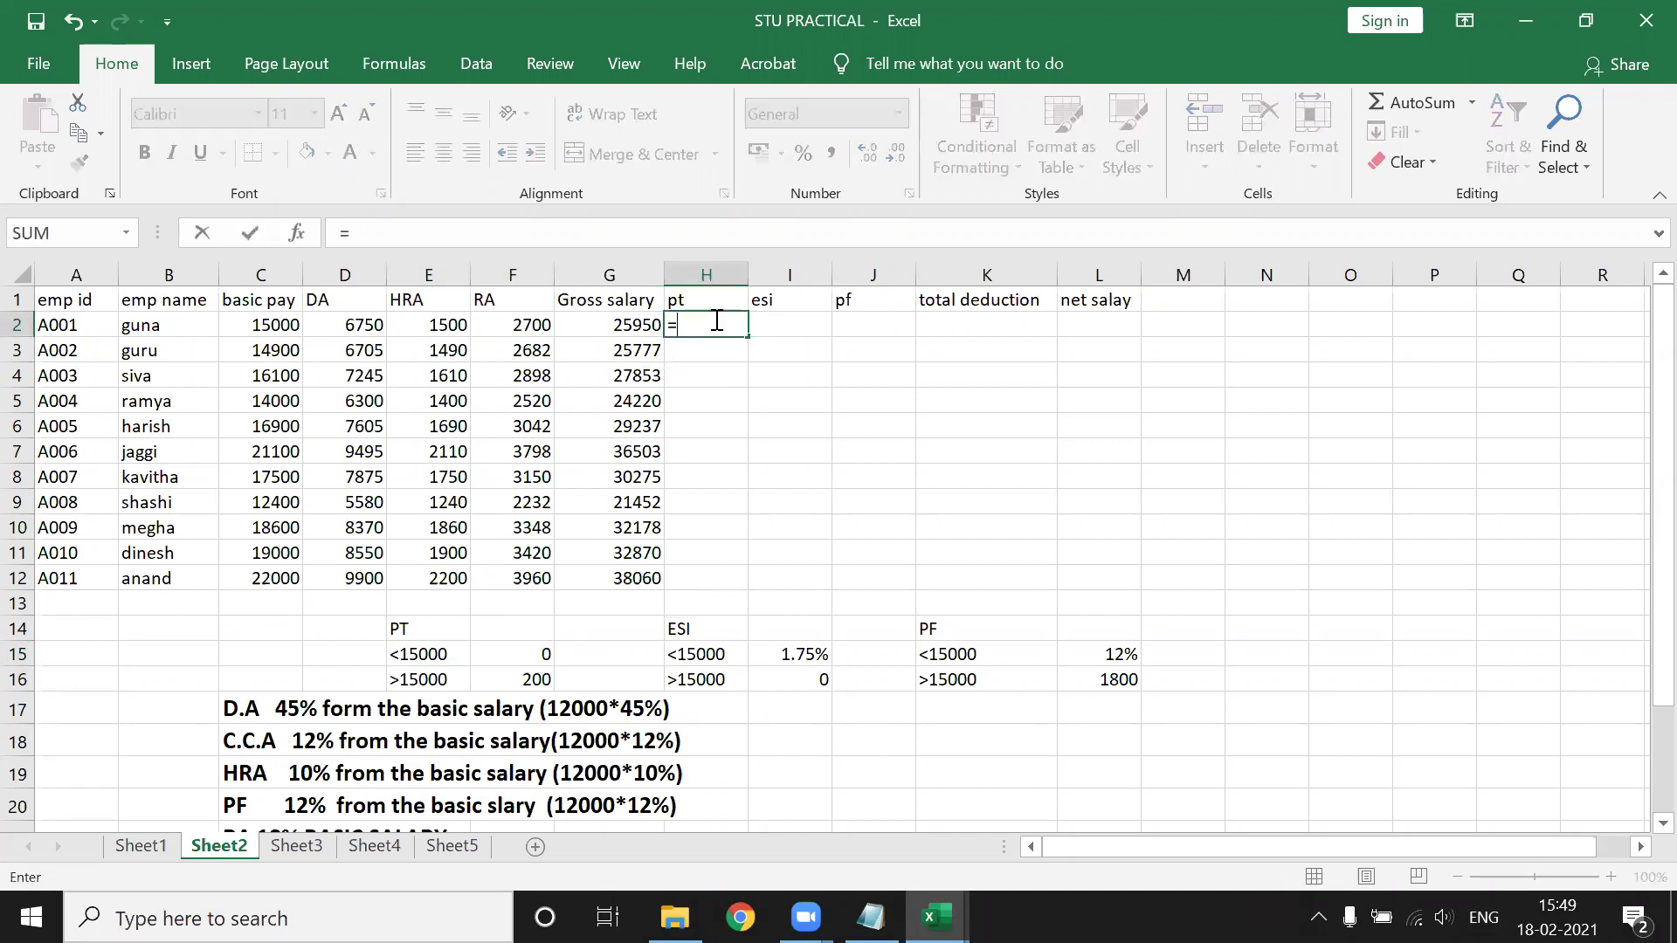
pyautogui.write('IF')
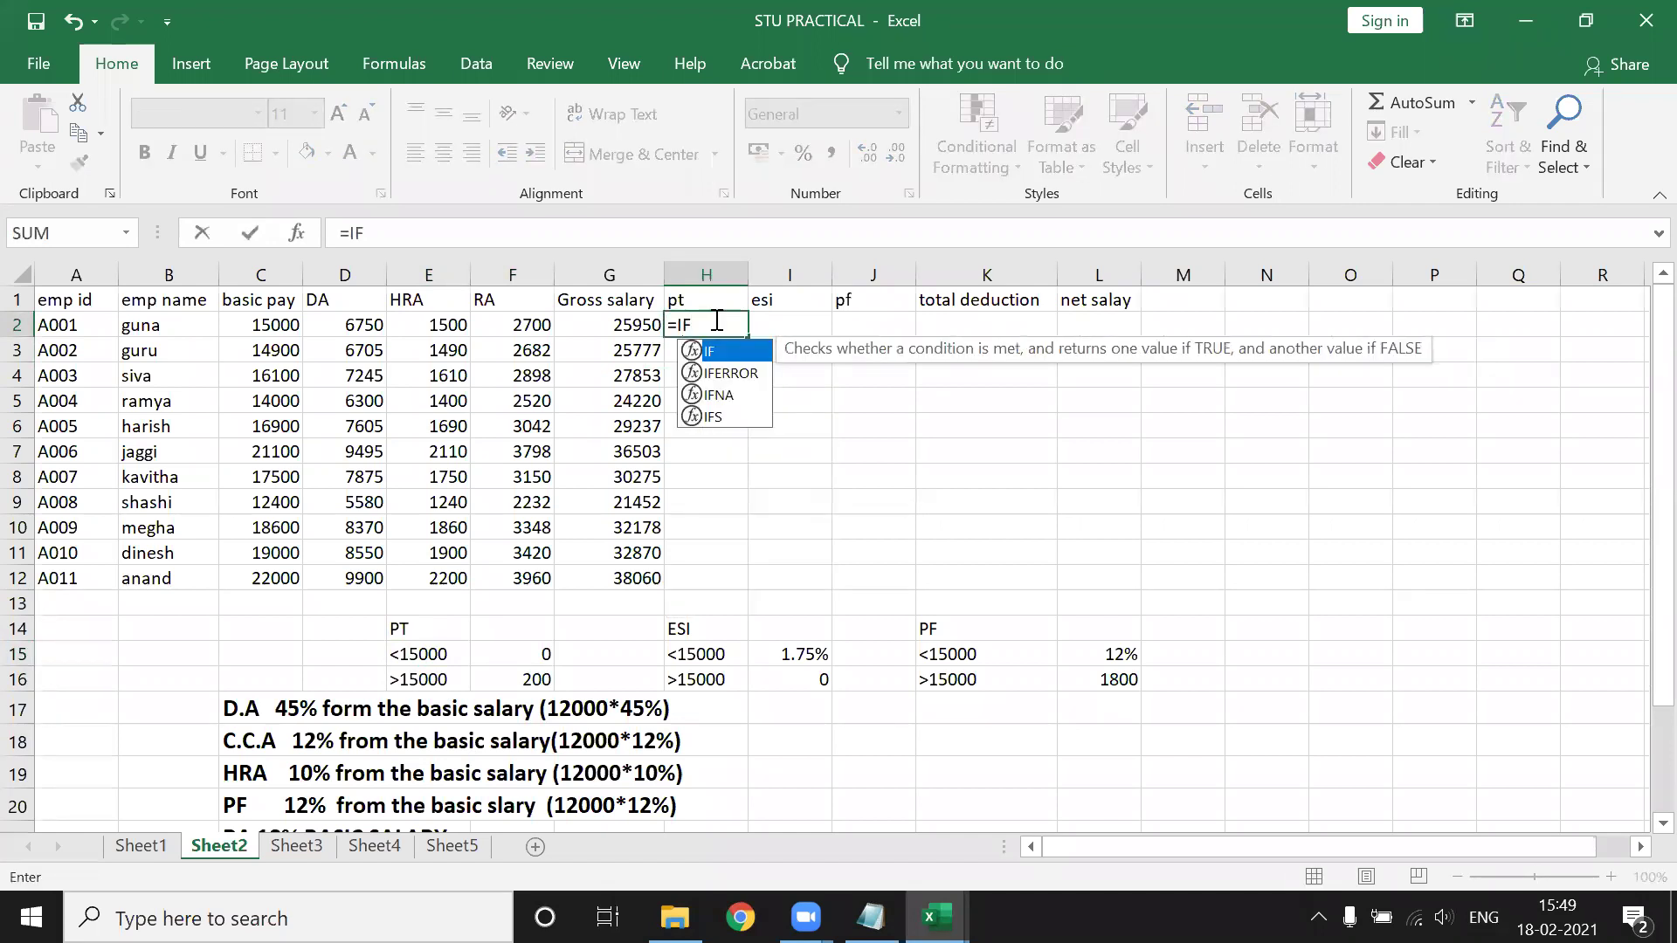
pyautogui.write('(')
pyautogui.click(266, 334)
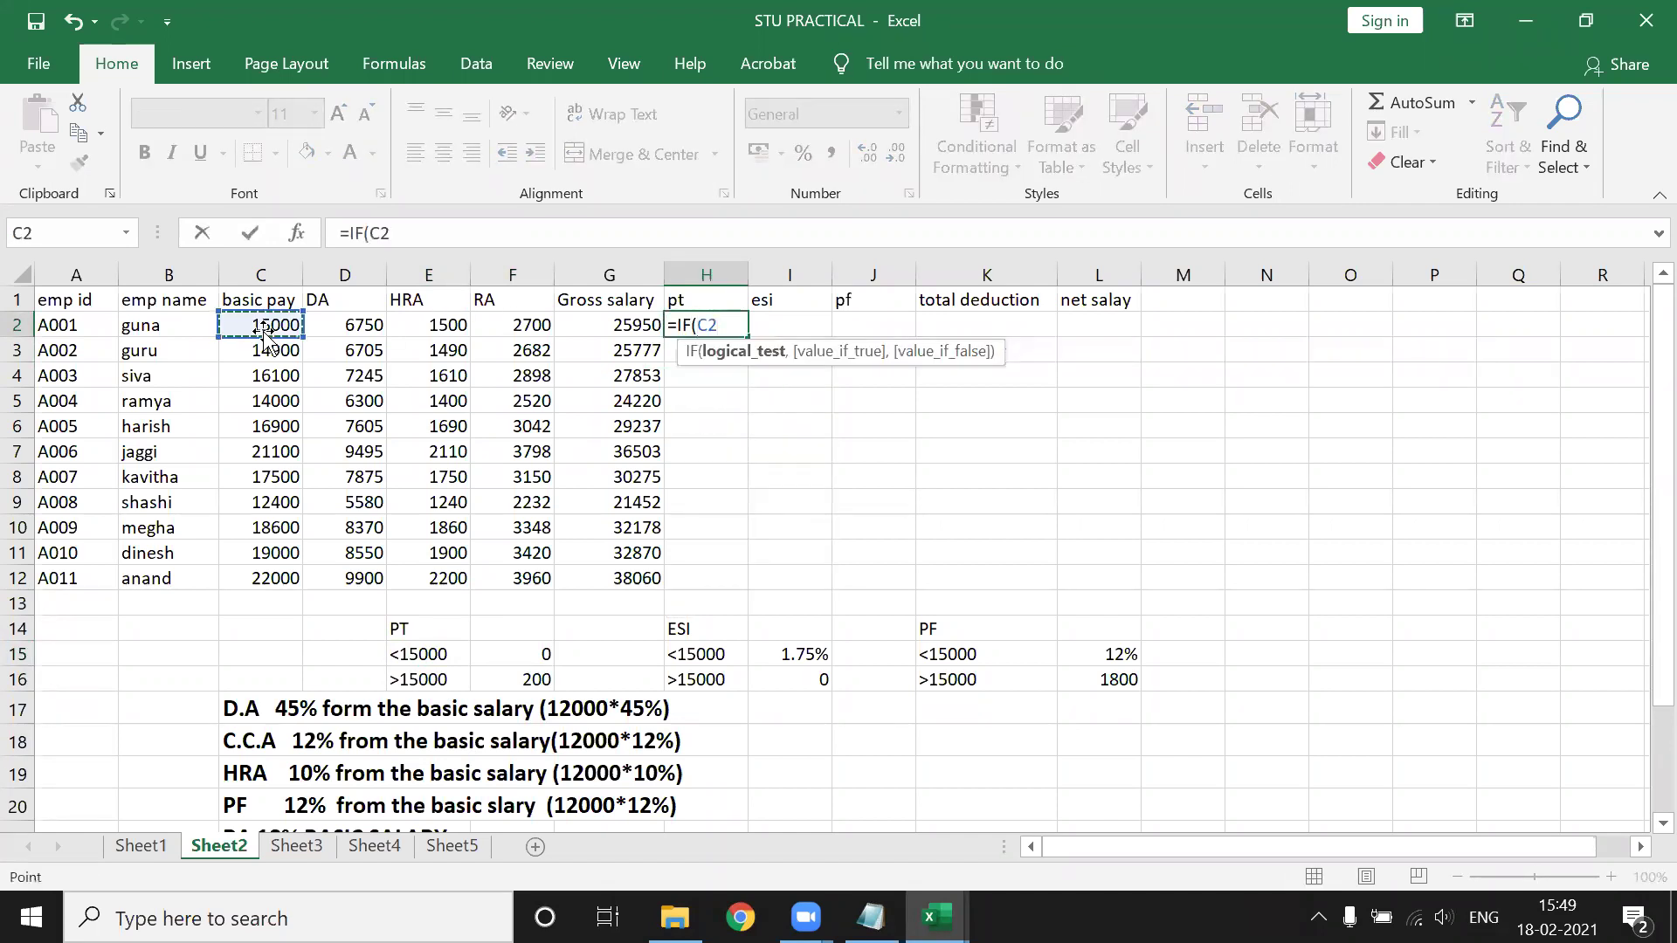
pyautogui.write('>')
pyautogui.write('=15000,')
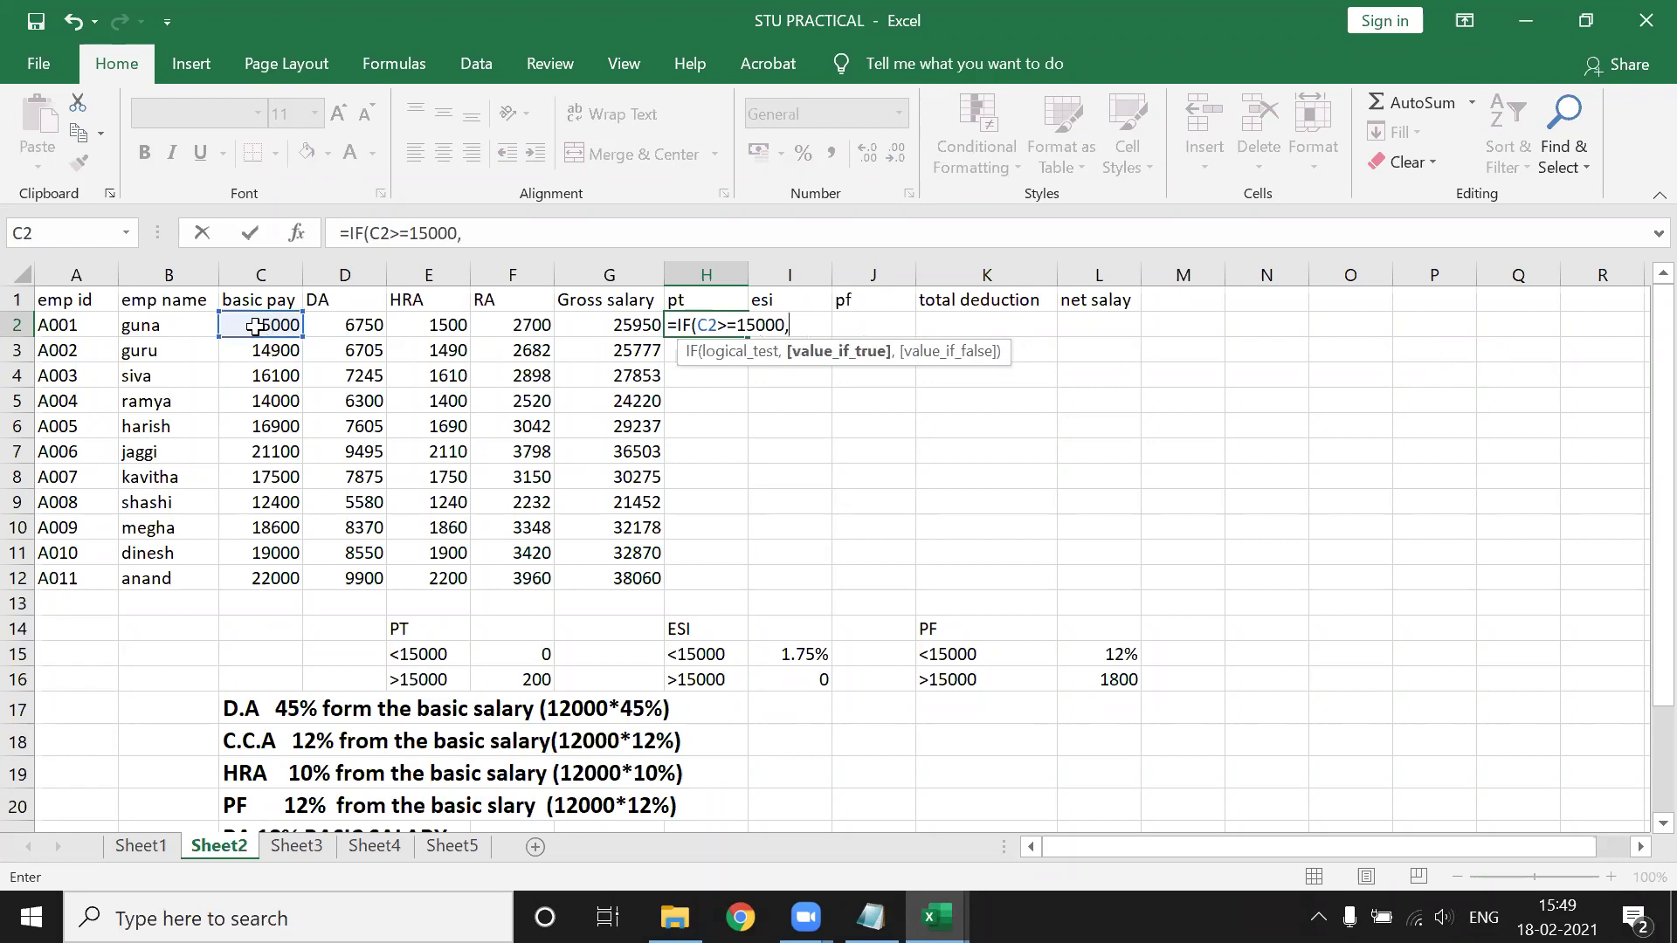
pyautogui.write('200,')
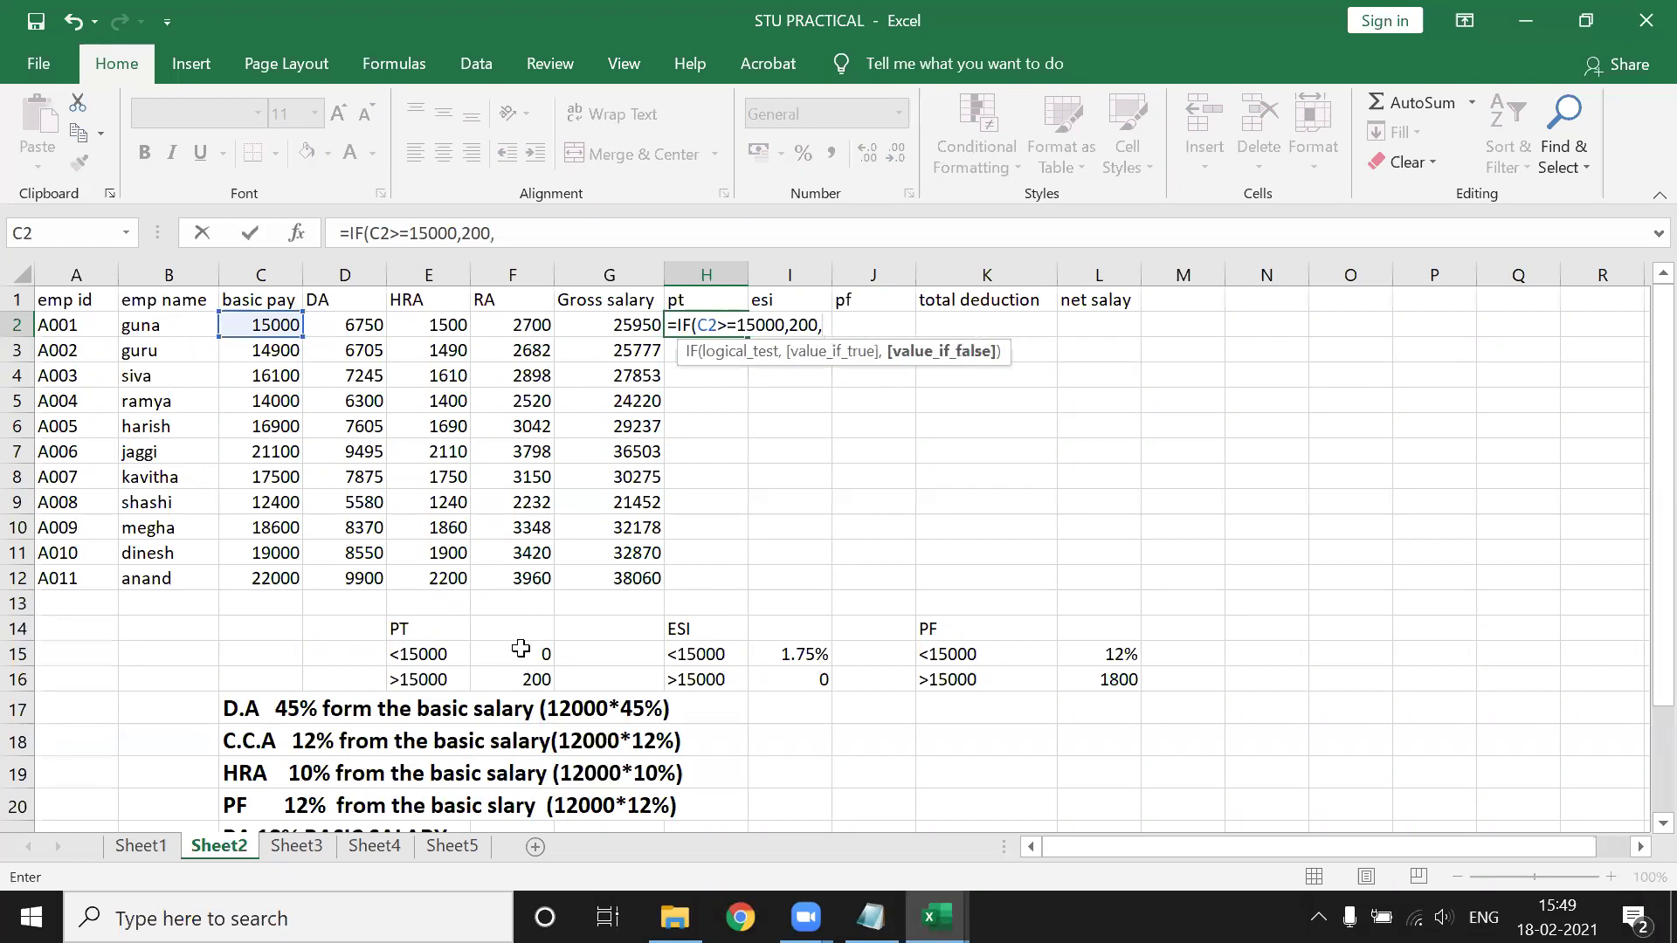
pyautogui.write('0')
pyautogui.write(')')
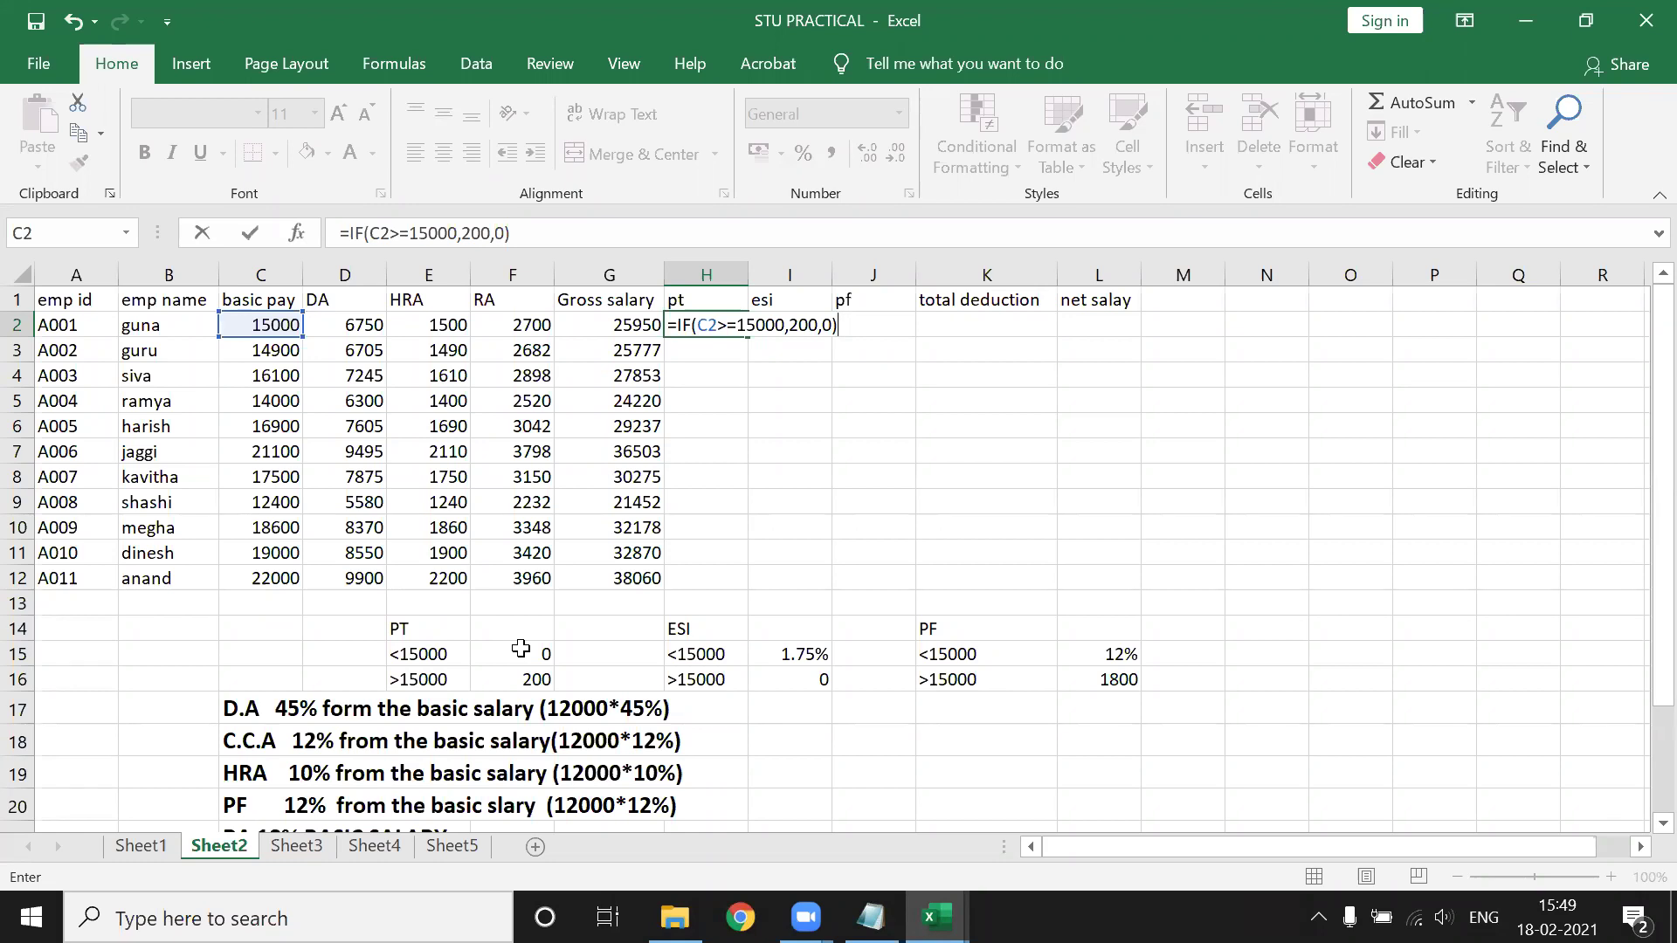
pyautogui.press('Return')
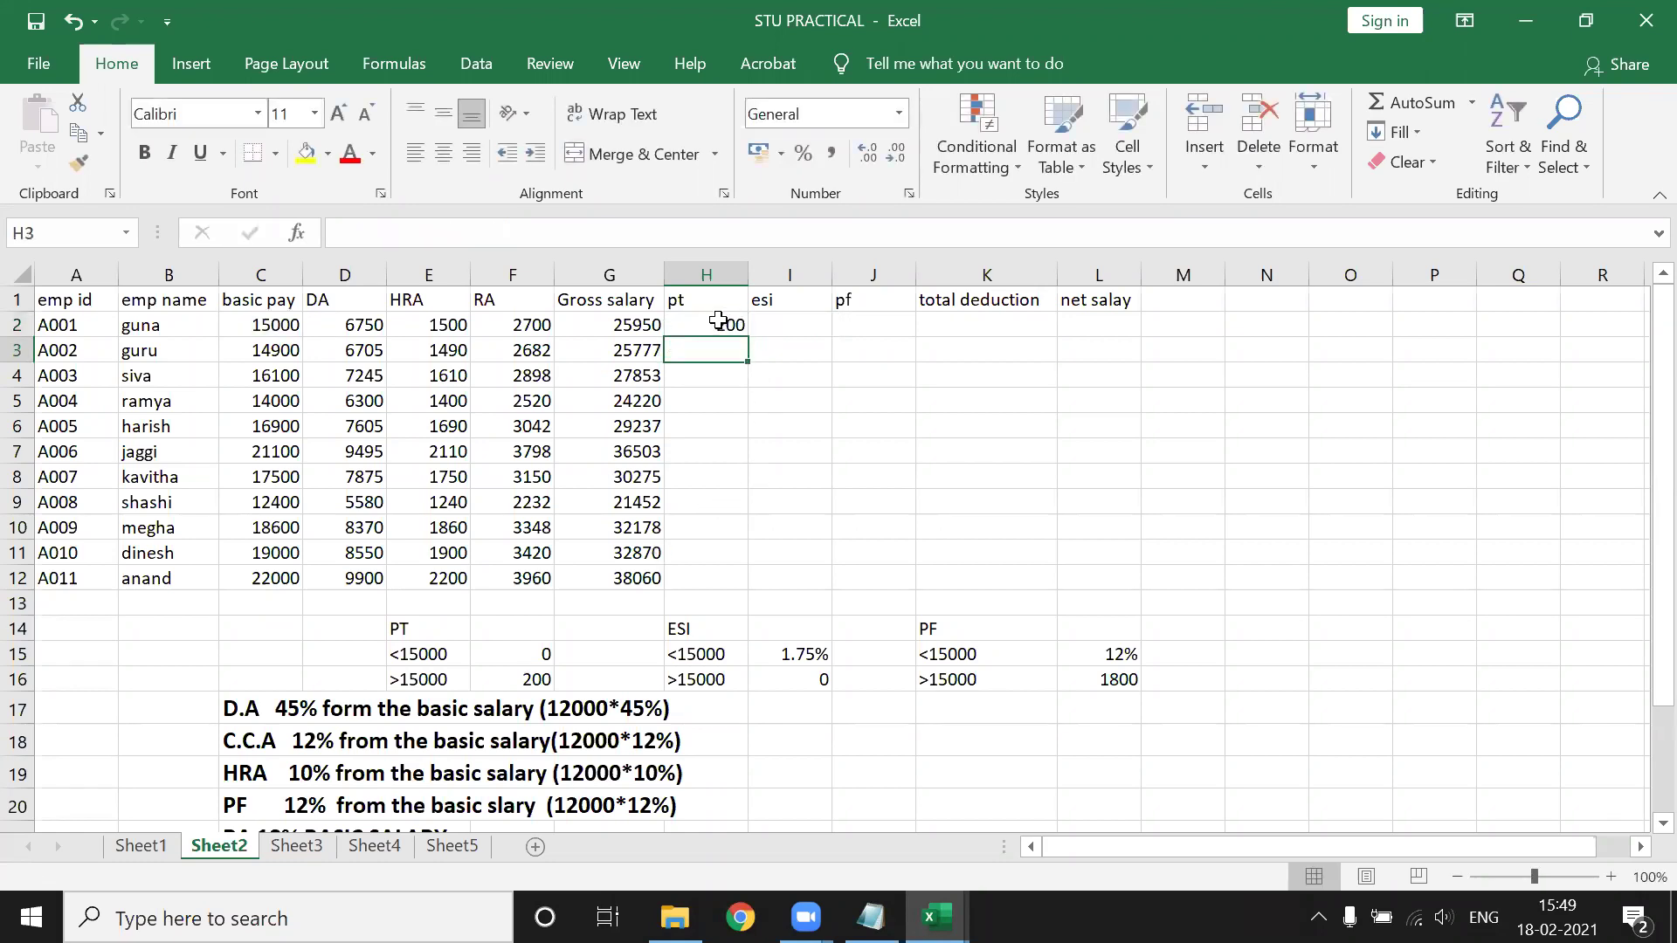
pyautogui.click(729, 327)
pyautogui.moveTo(749, 340); pyautogui.dragTo(747, 581)
pyautogui.click(771, 323)
# Enter =IF(C2>=15000,0,1.75%*C2) in I2 and fill it down through I12.
pyautogui.write('=IF(')
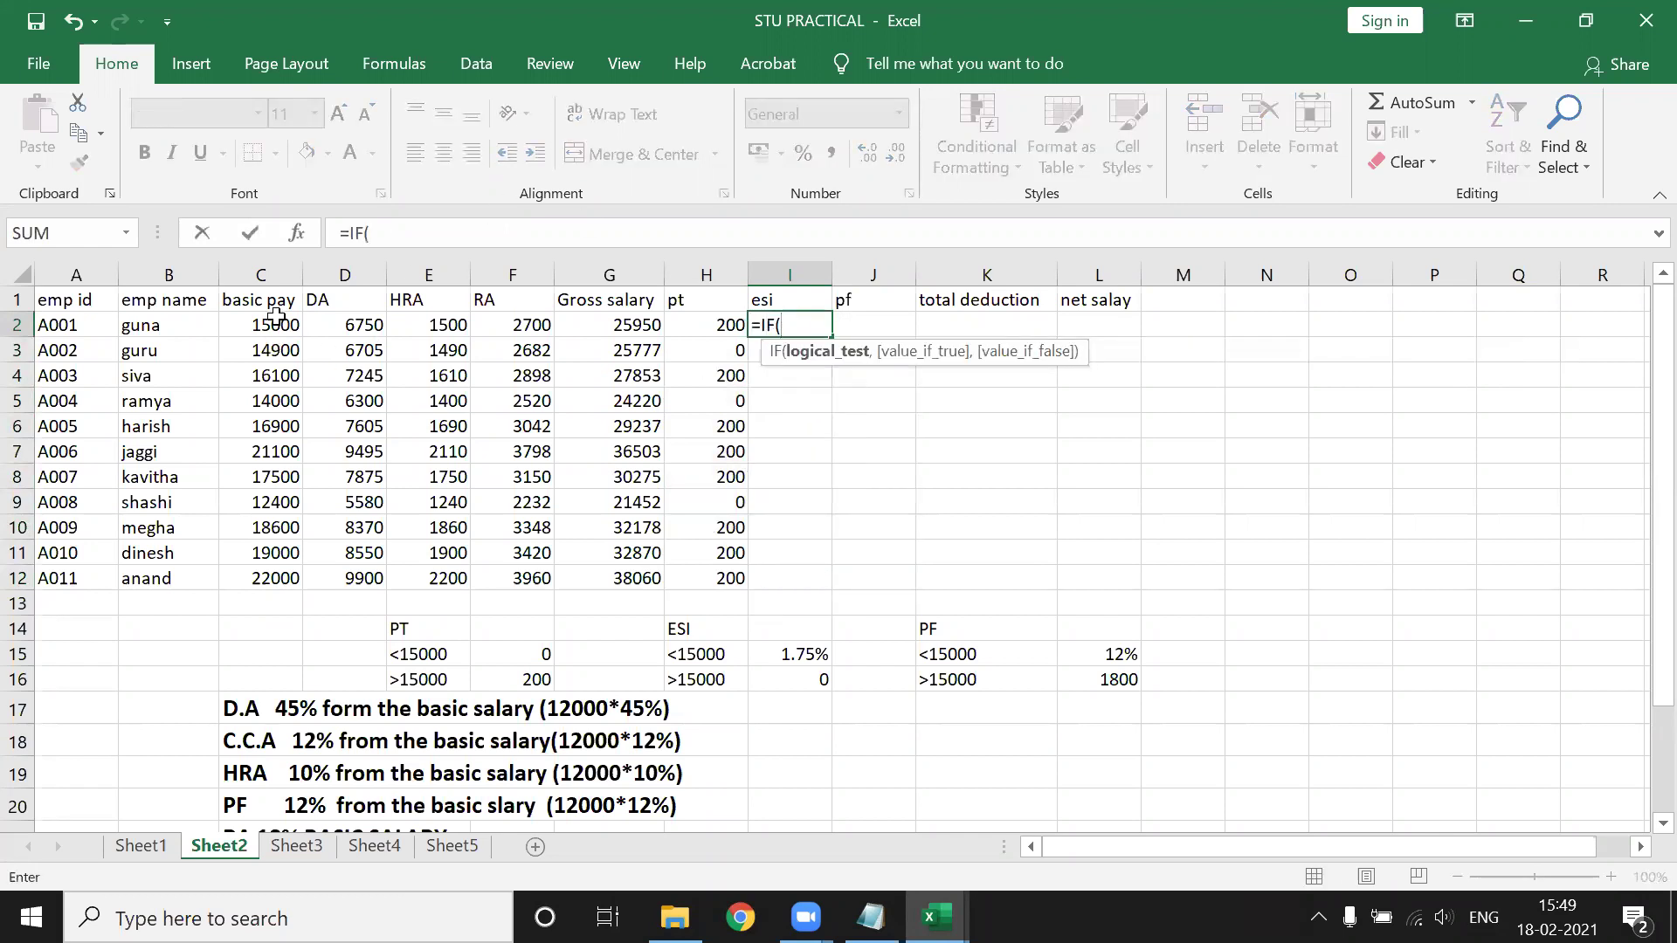
pyautogui.click(276, 318)
pyautogui.write('>=')
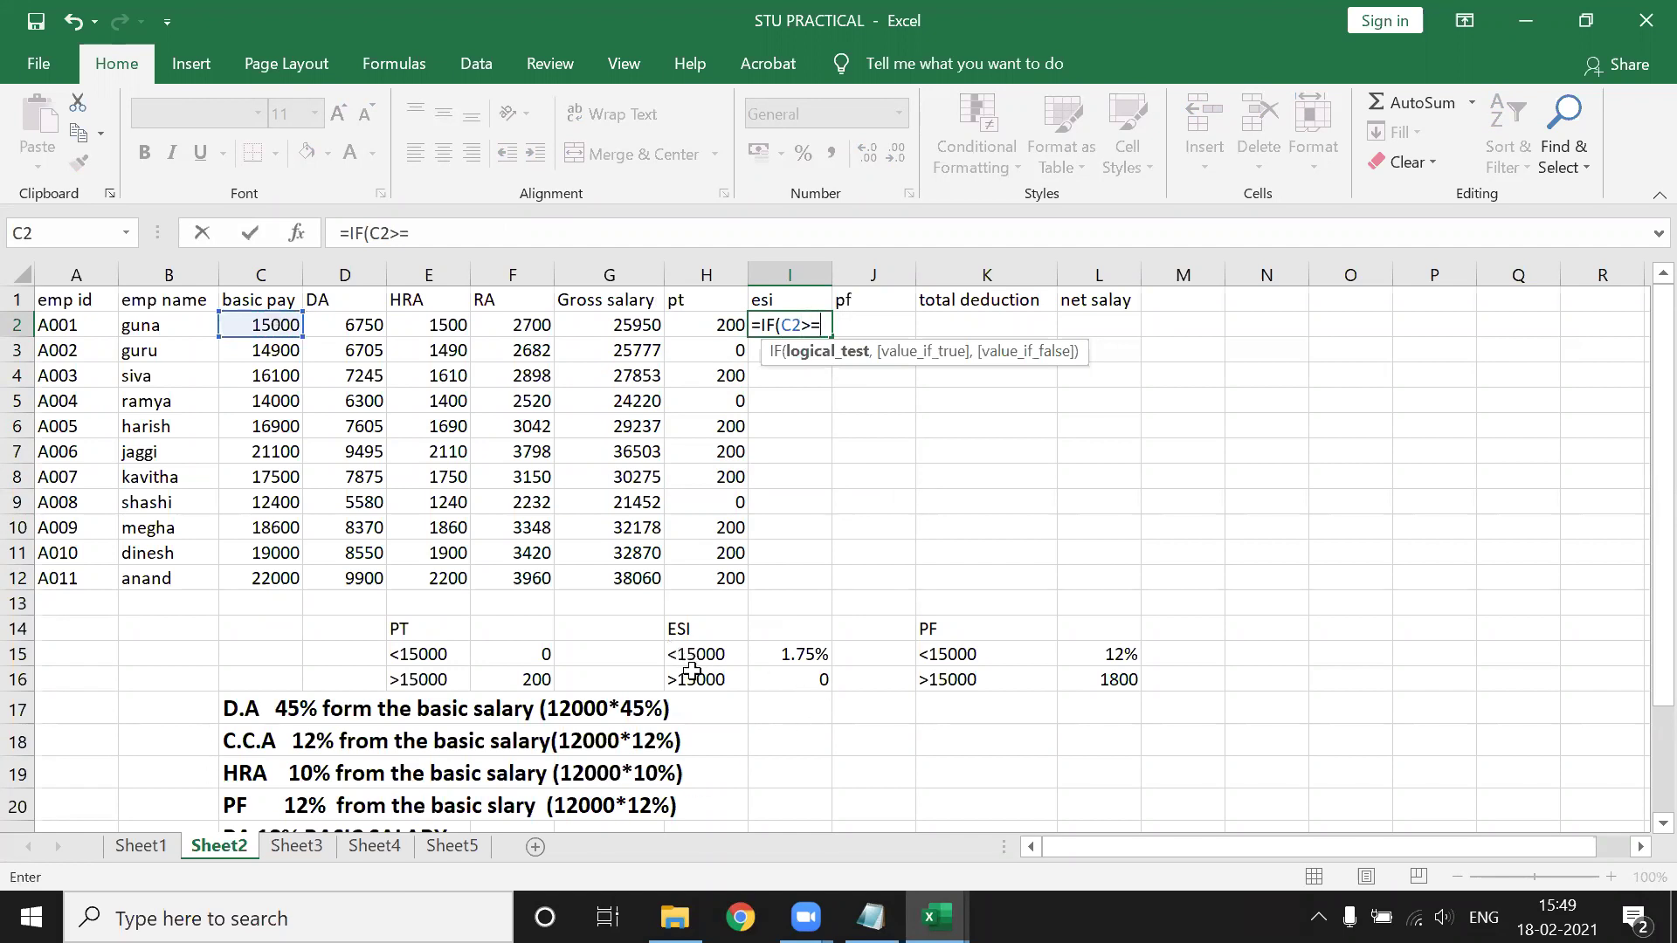
pyautogui.write('150000')
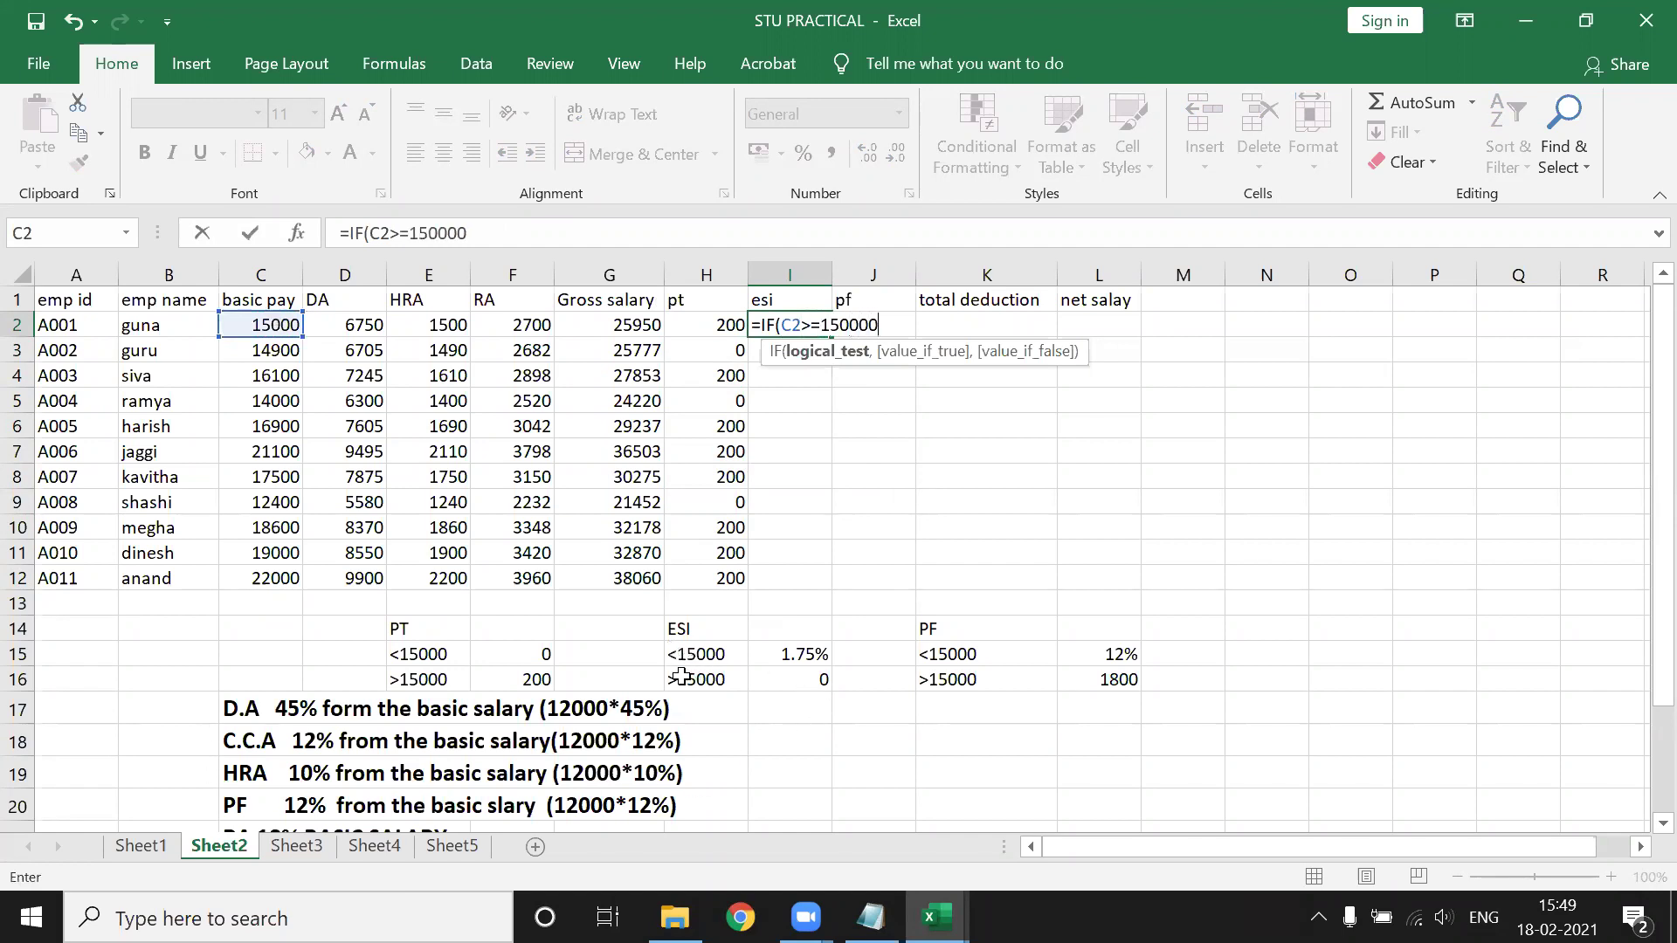
pyautogui.press('BackSpace')
pyautogui.write(',')
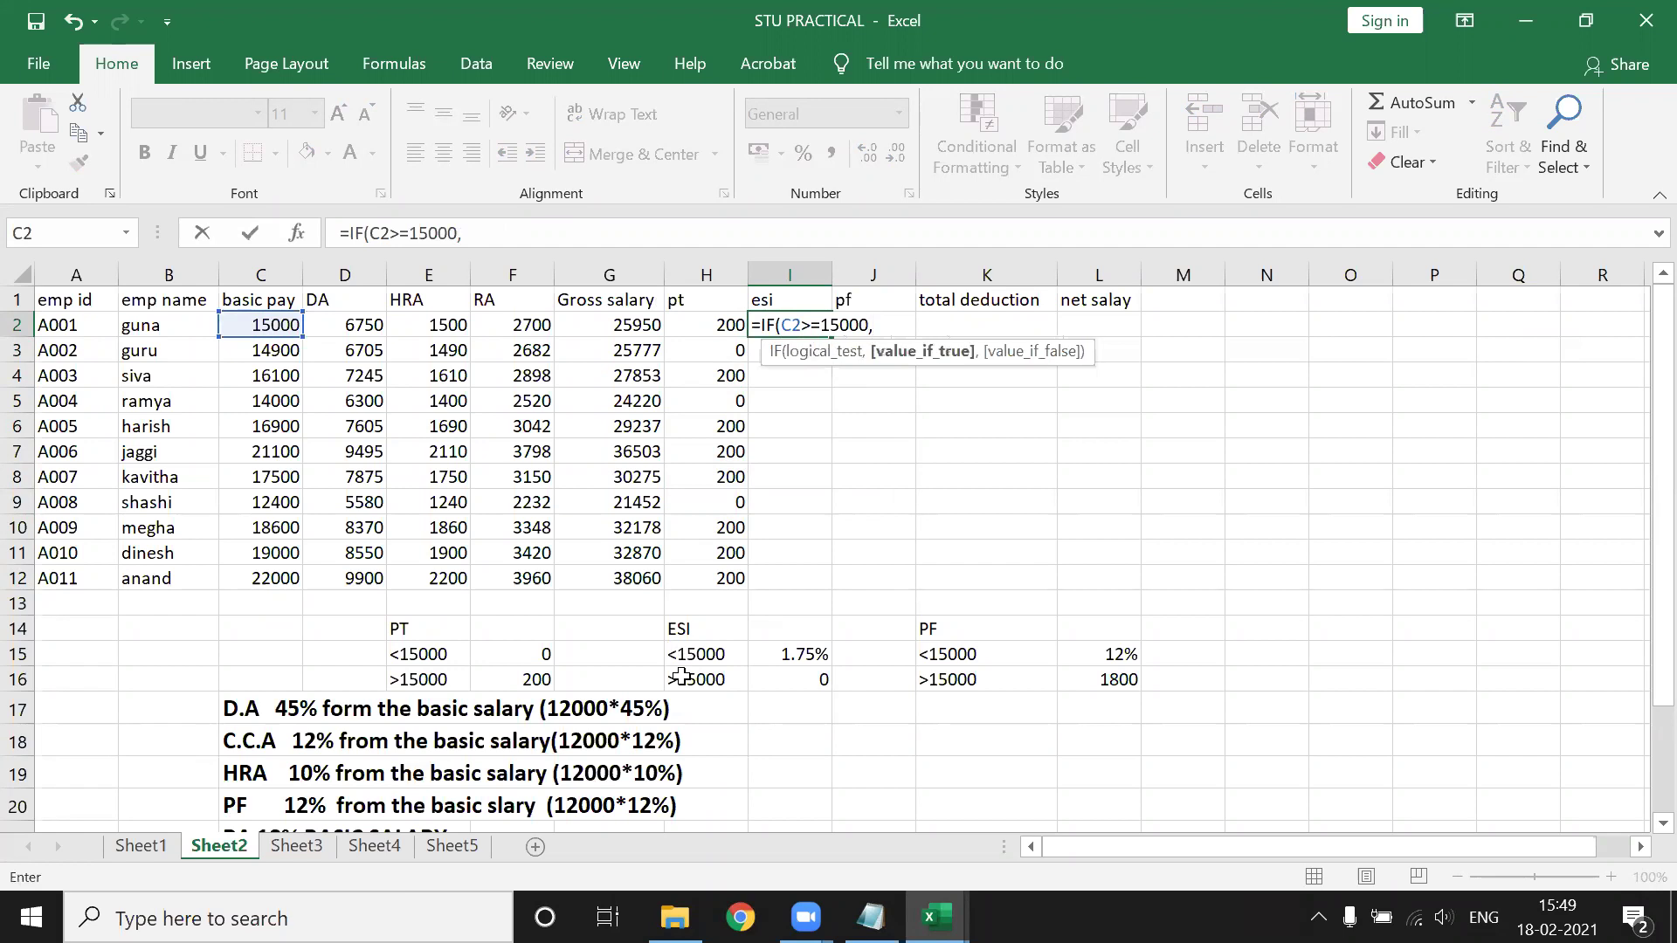
pyautogui.write('0')
pyautogui.write(',')
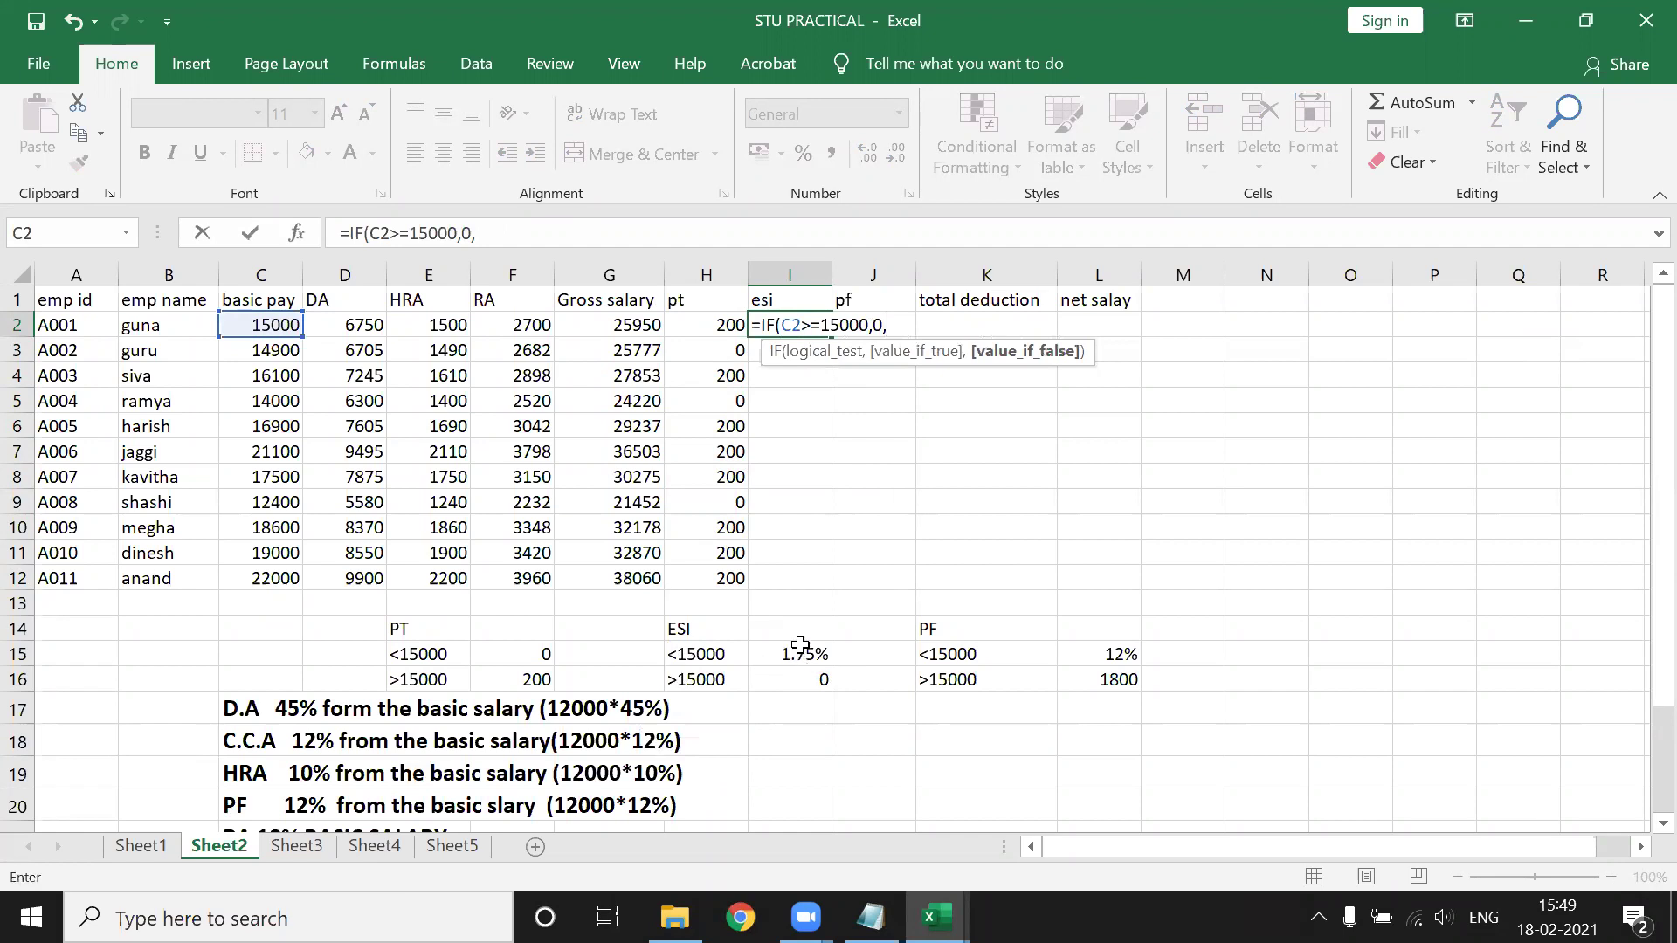
pyautogui.write('1.75')
pyautogui.write('%*')
pyautogui.click(240, 323)
pyautogui.write(')')
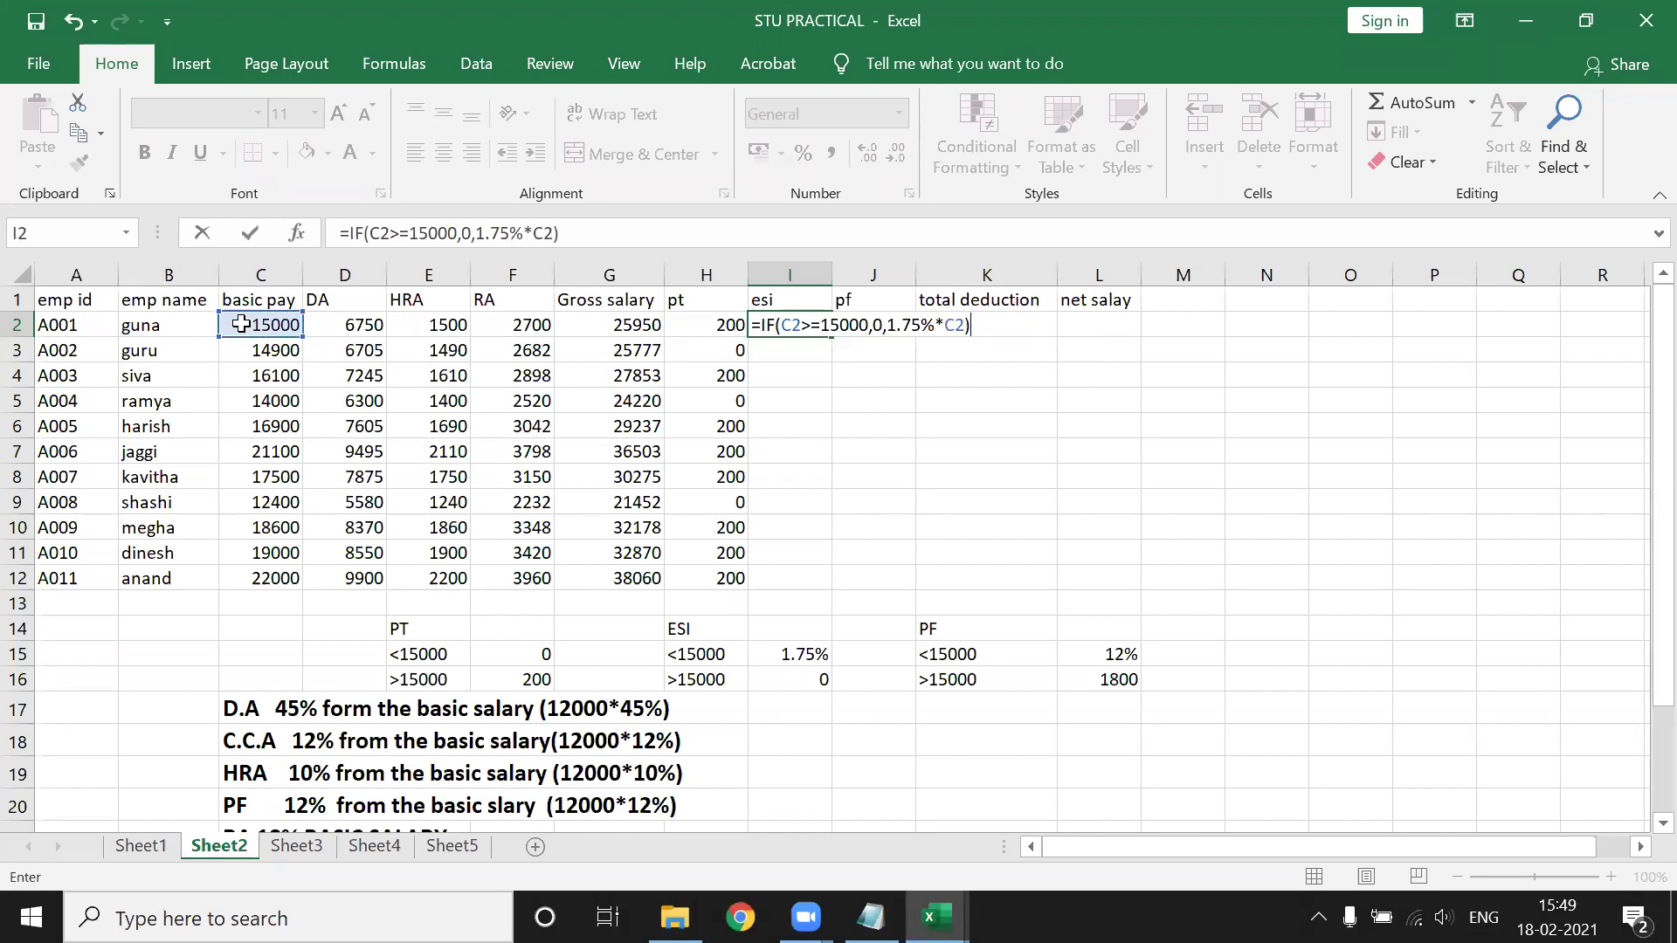
pyautogui.press('Return')
pyautogui.click(815, 323)
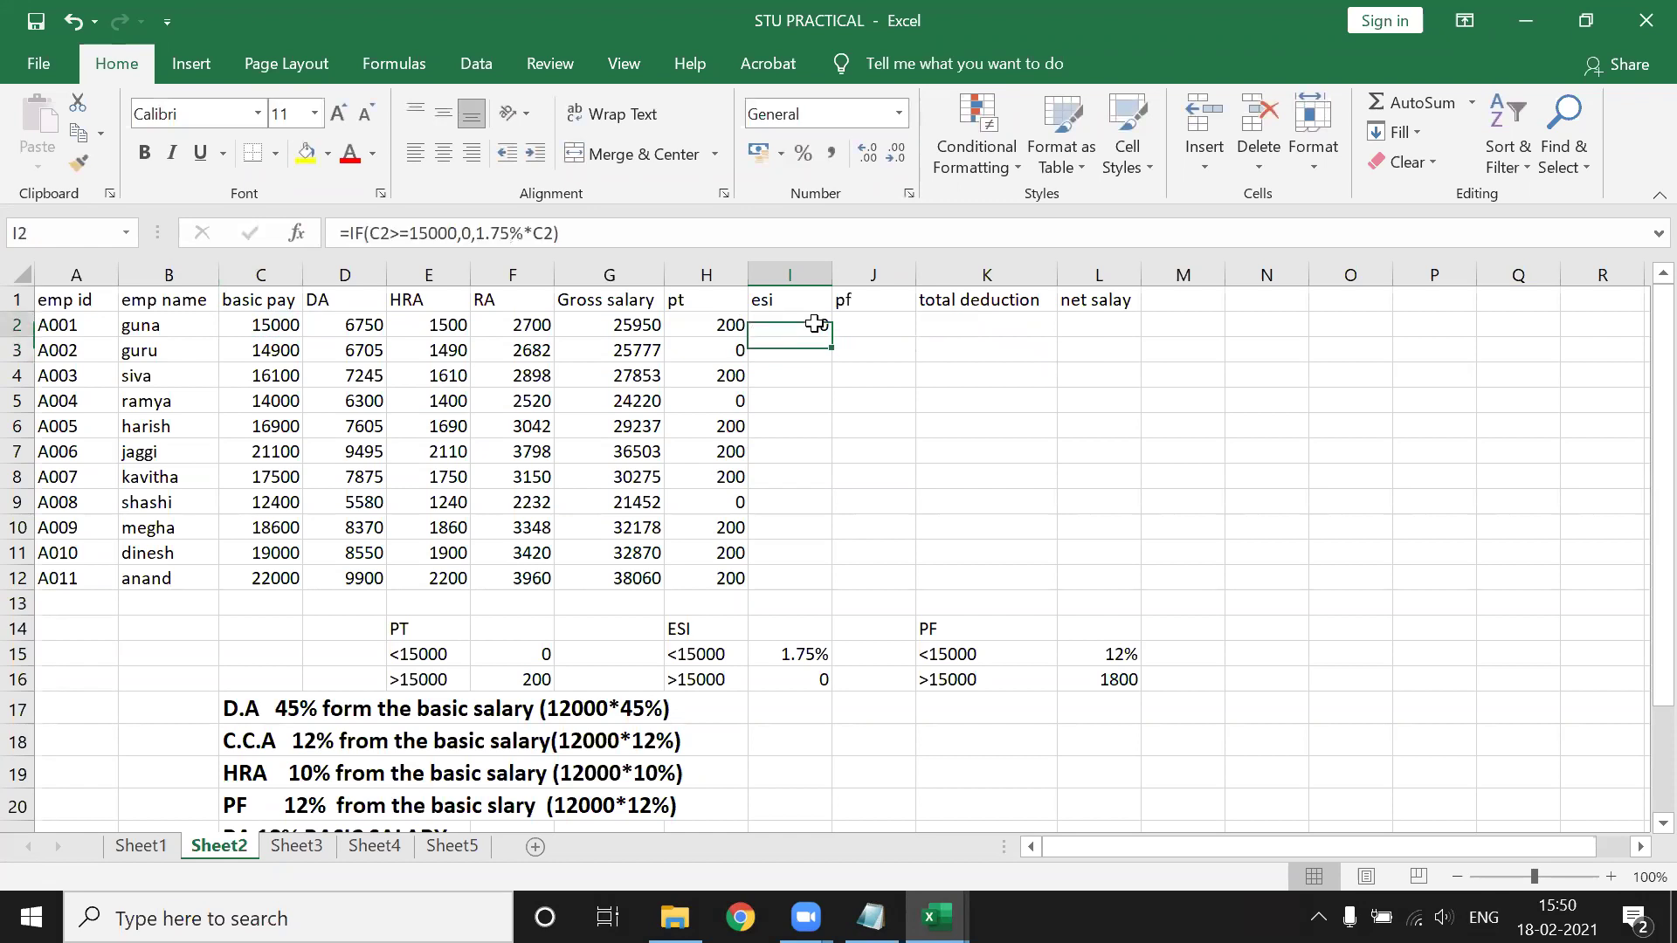
pyautogui.doubleClick(830, 346)
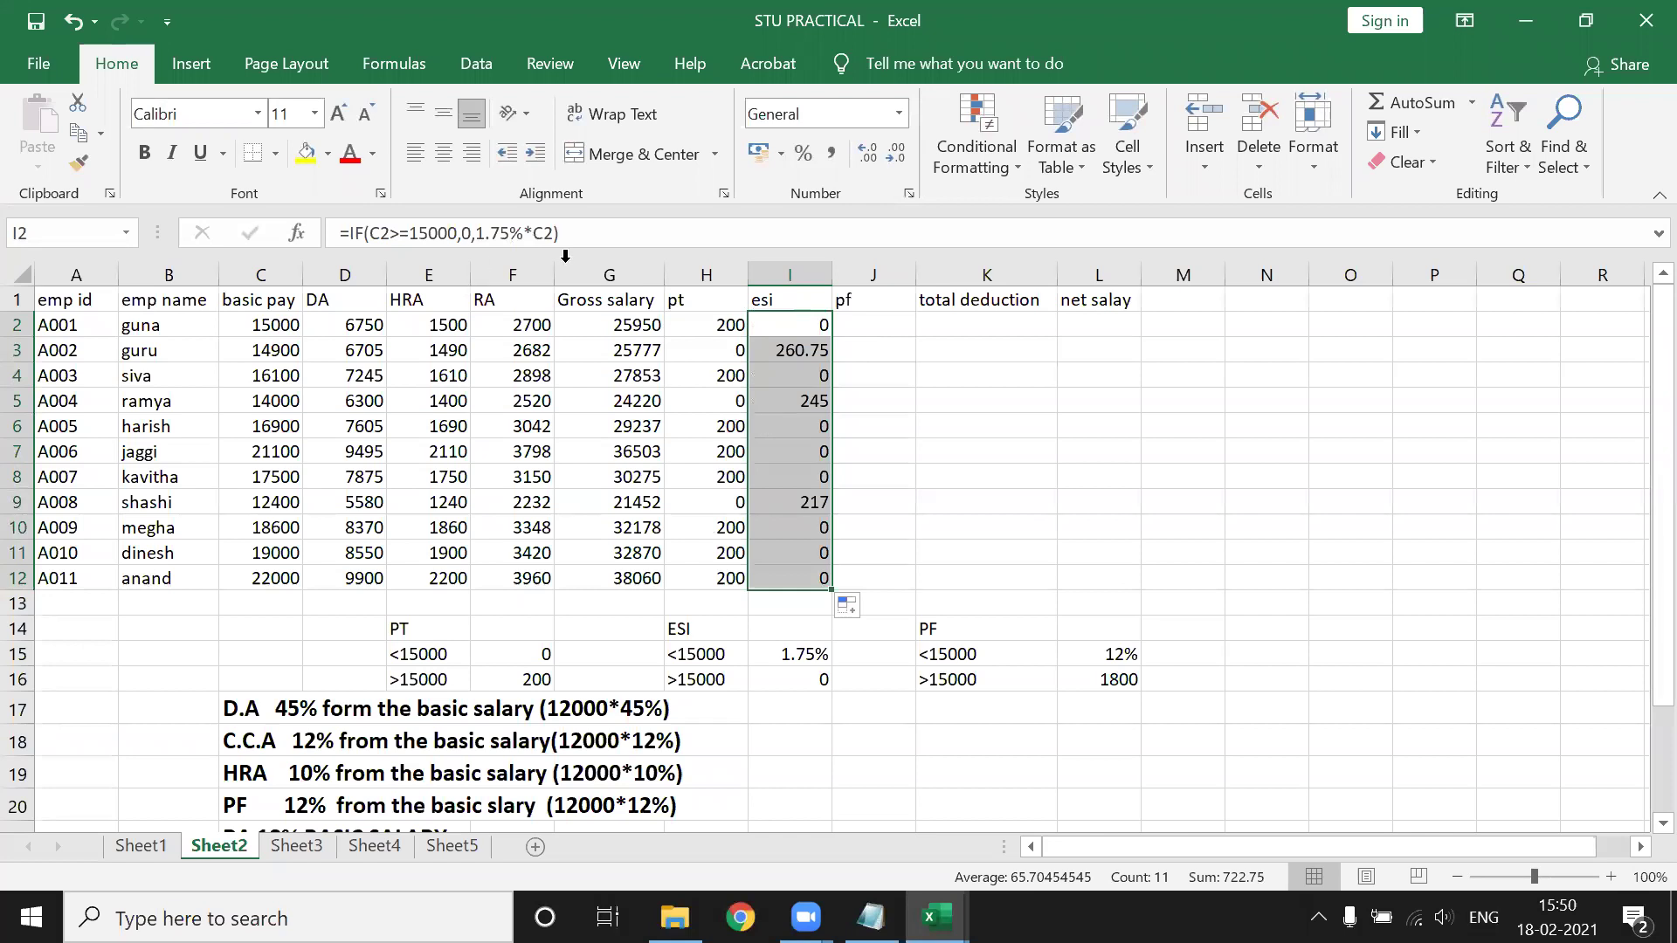
# Enter =IF(C2>15000,1800,12%*C2) in J2 for the first employee's pf.
pyautogui.moveTo(603, 238); pyautogui.dragTo(341, 232)
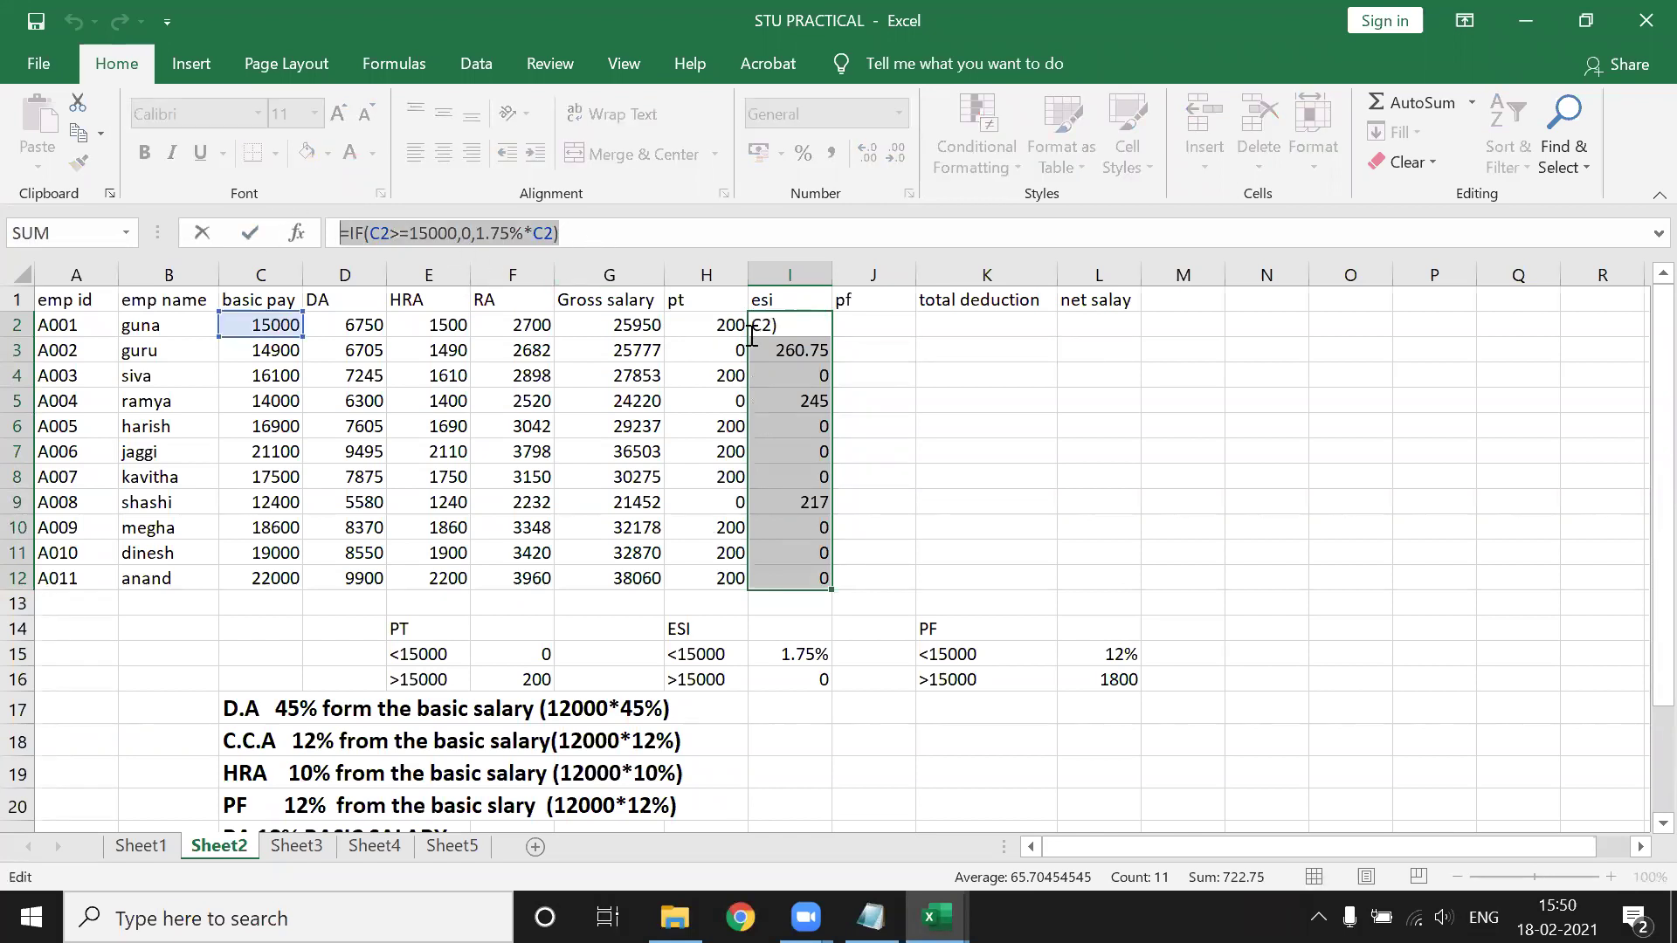
pyautogui.press('Escape')
pyautogui.click(855, 324)
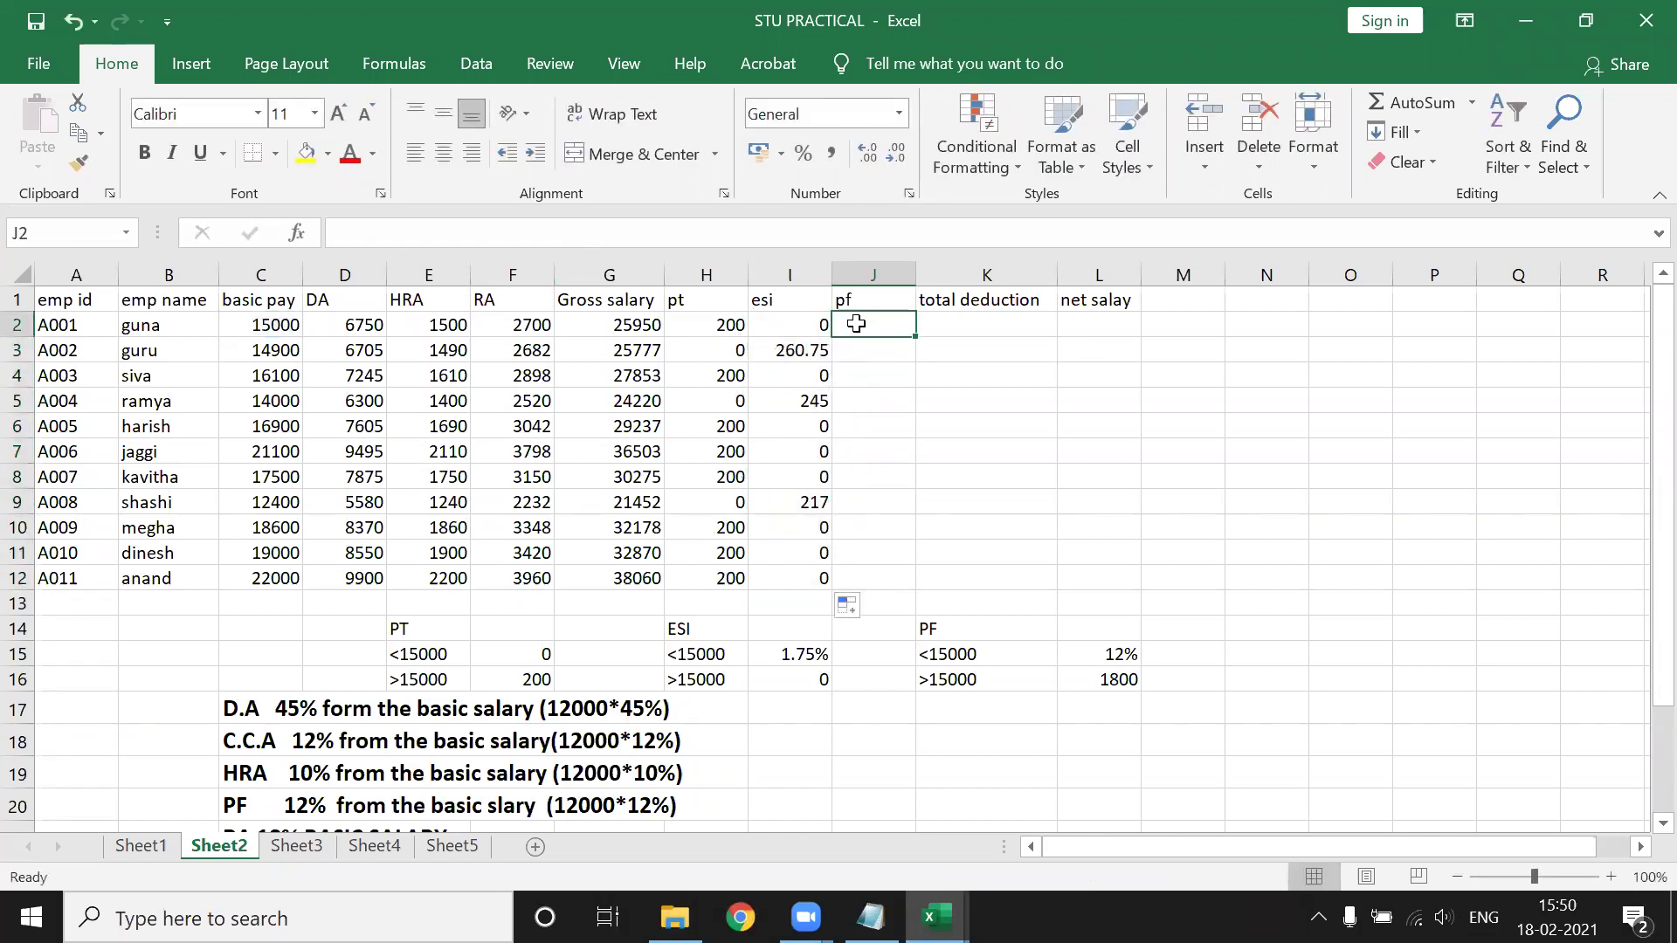
pyautogui.write('=IF(')
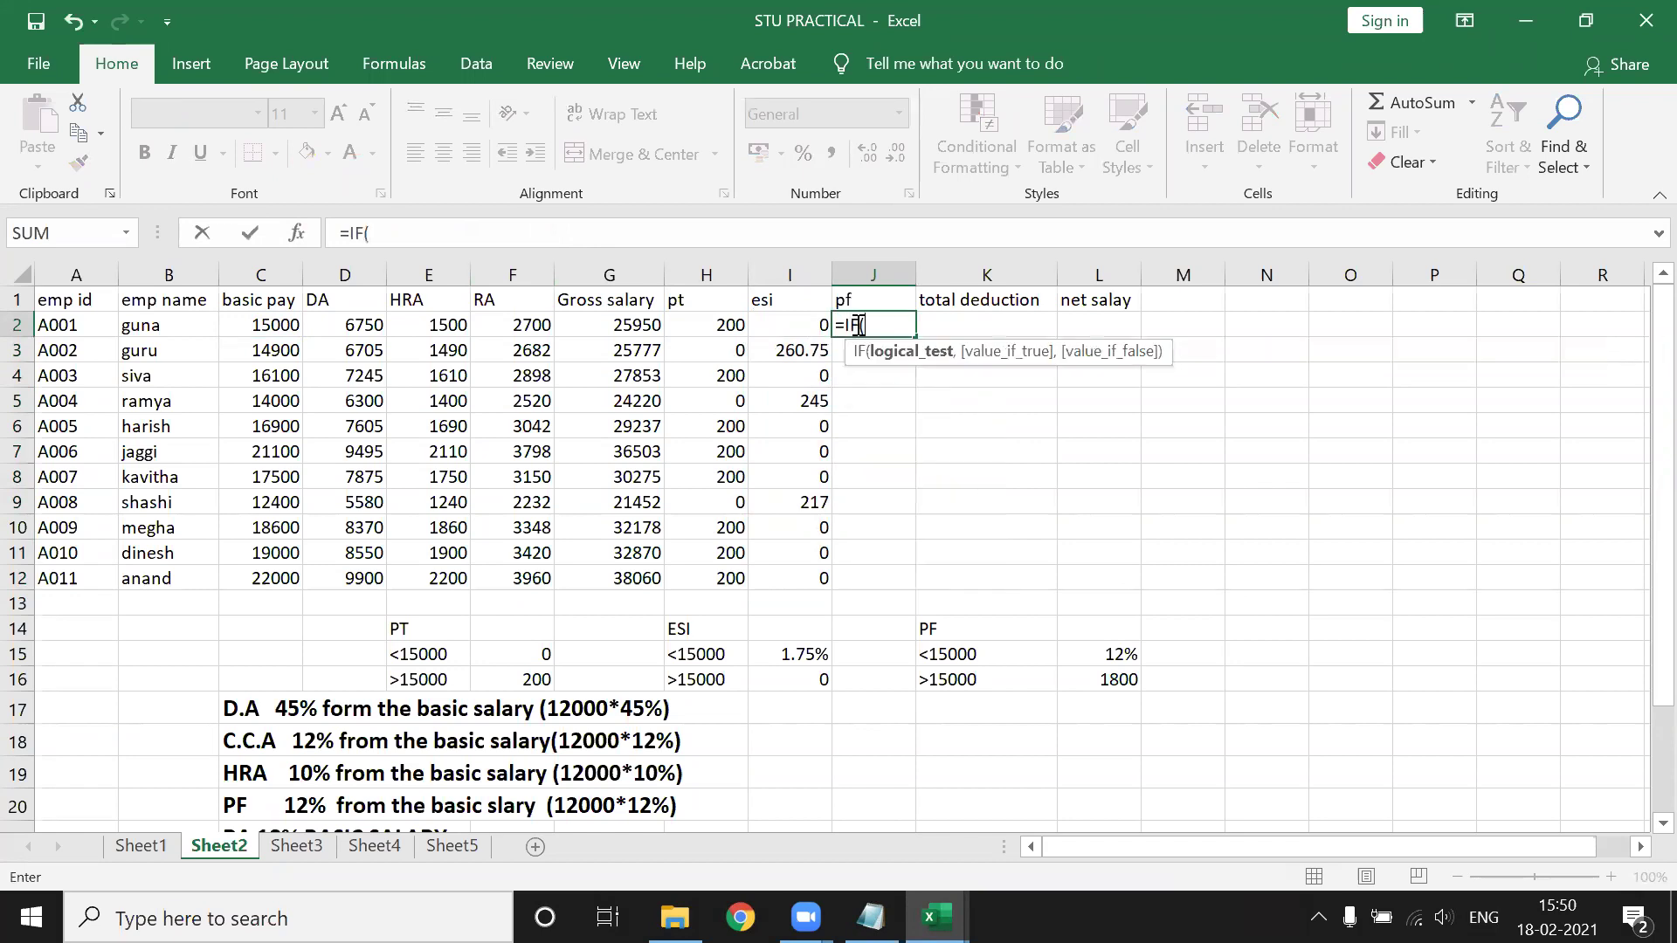
pyautogui.click(276, 322)
pyautogui.write('>15000,')
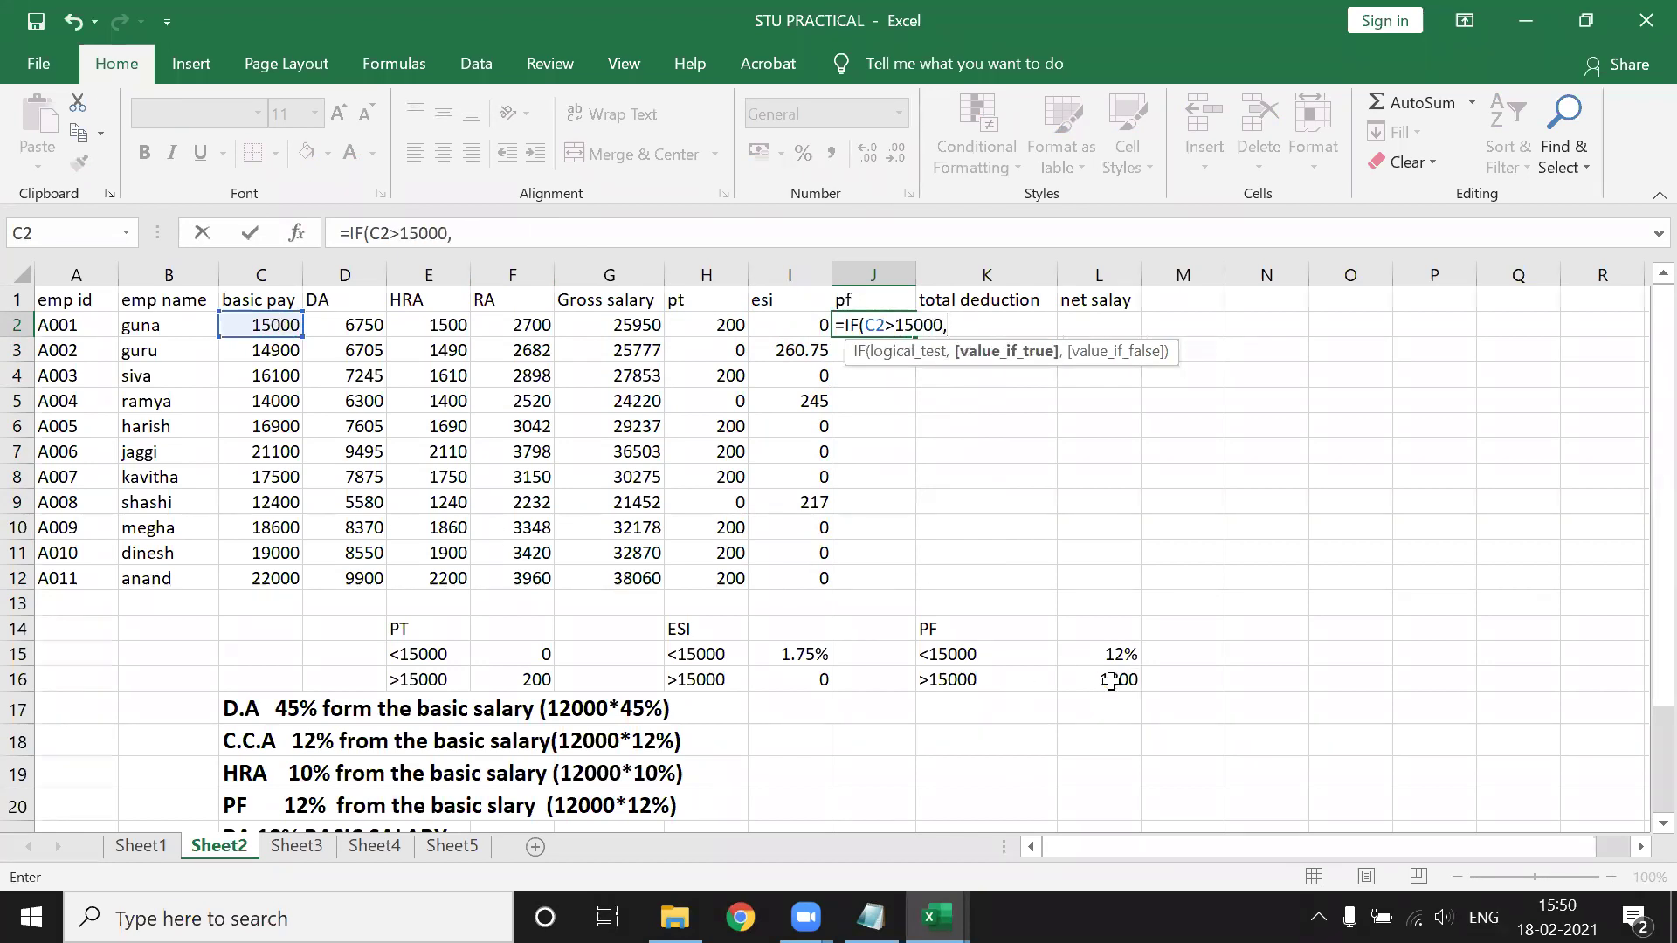
pyautogui.write('1800')
pyautogui.write(',12%*1')
pyautogui.press('BackSpace')
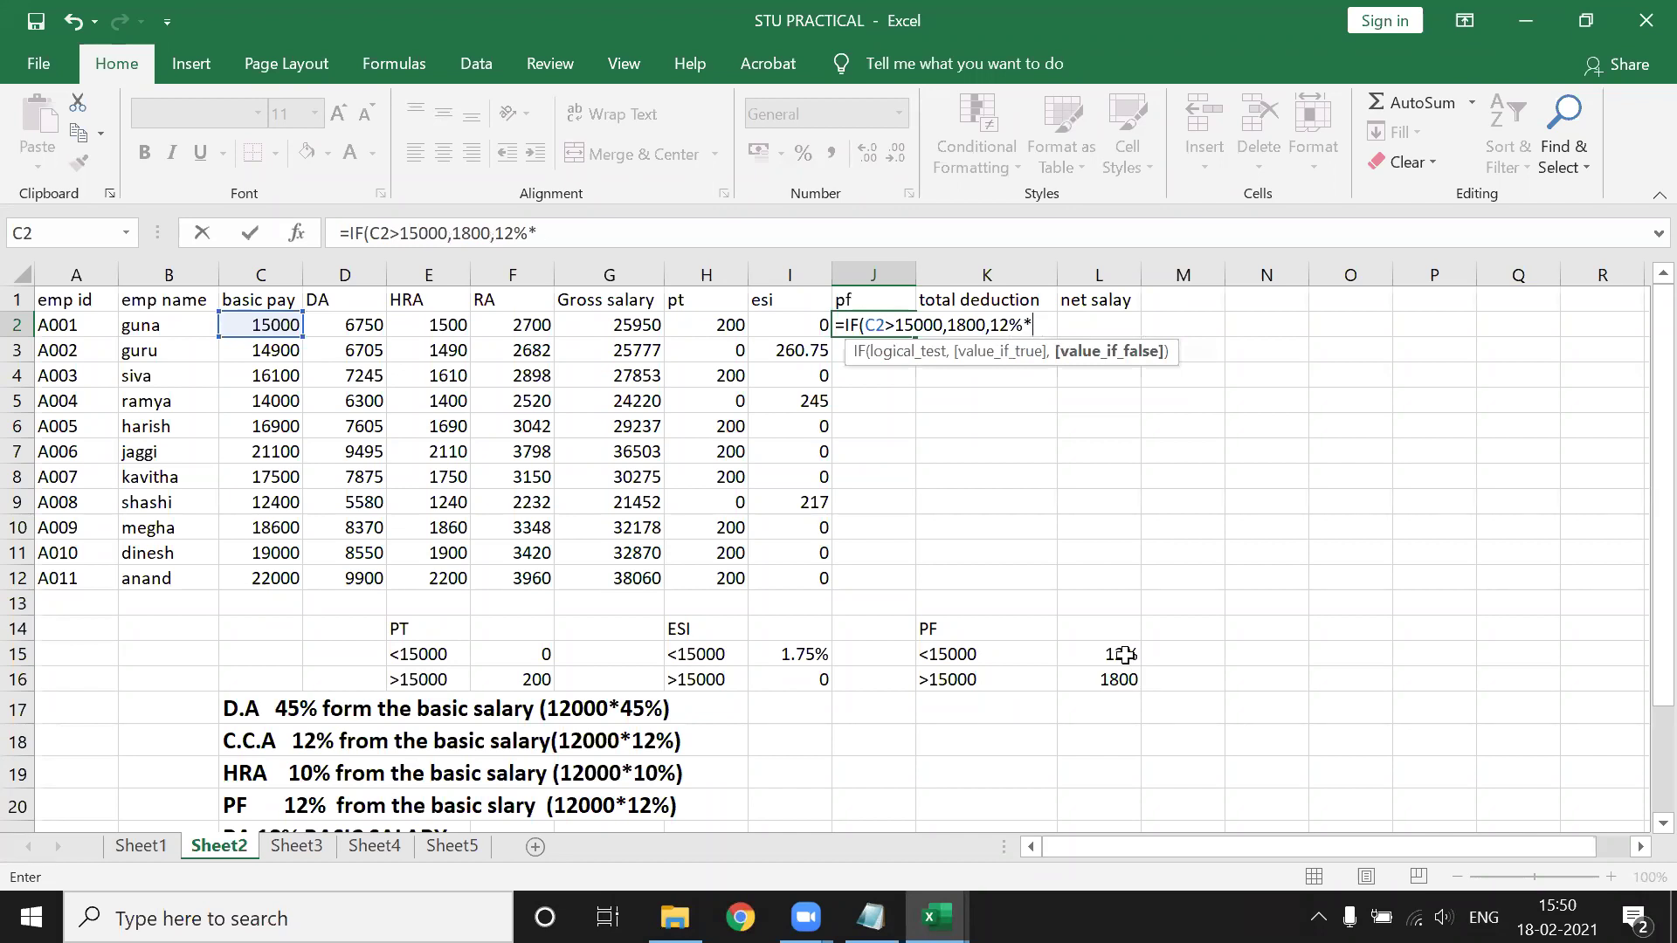
pyautogui.click(236, 324)
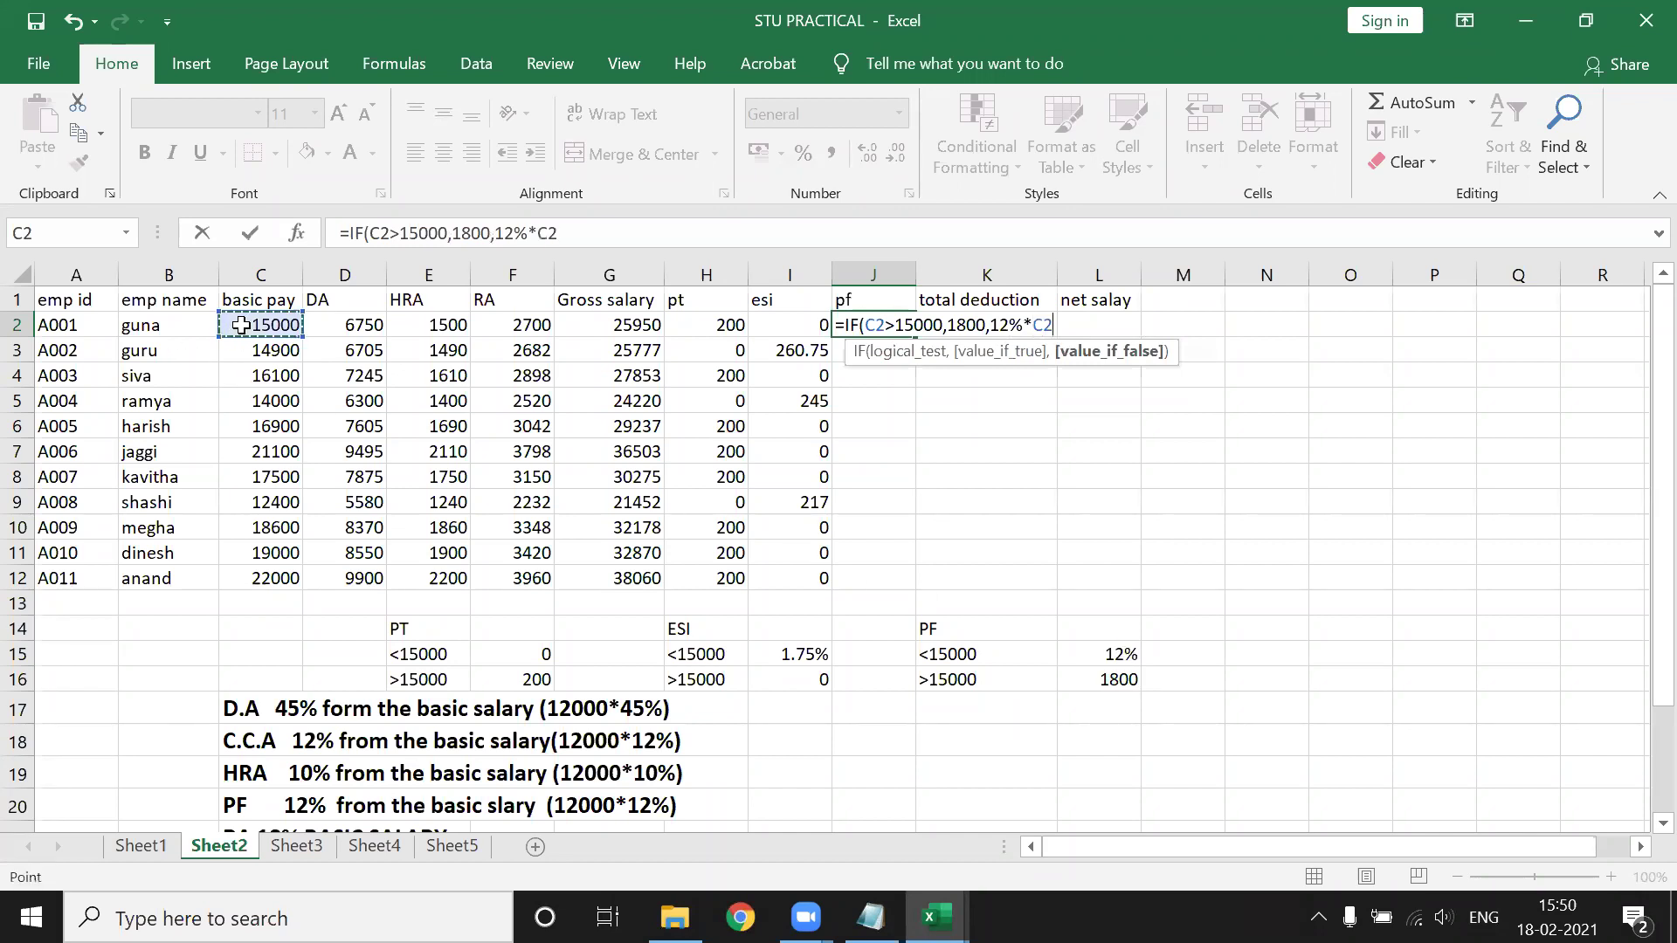
pyautogui.write(')')
pyautogui.press('Return')
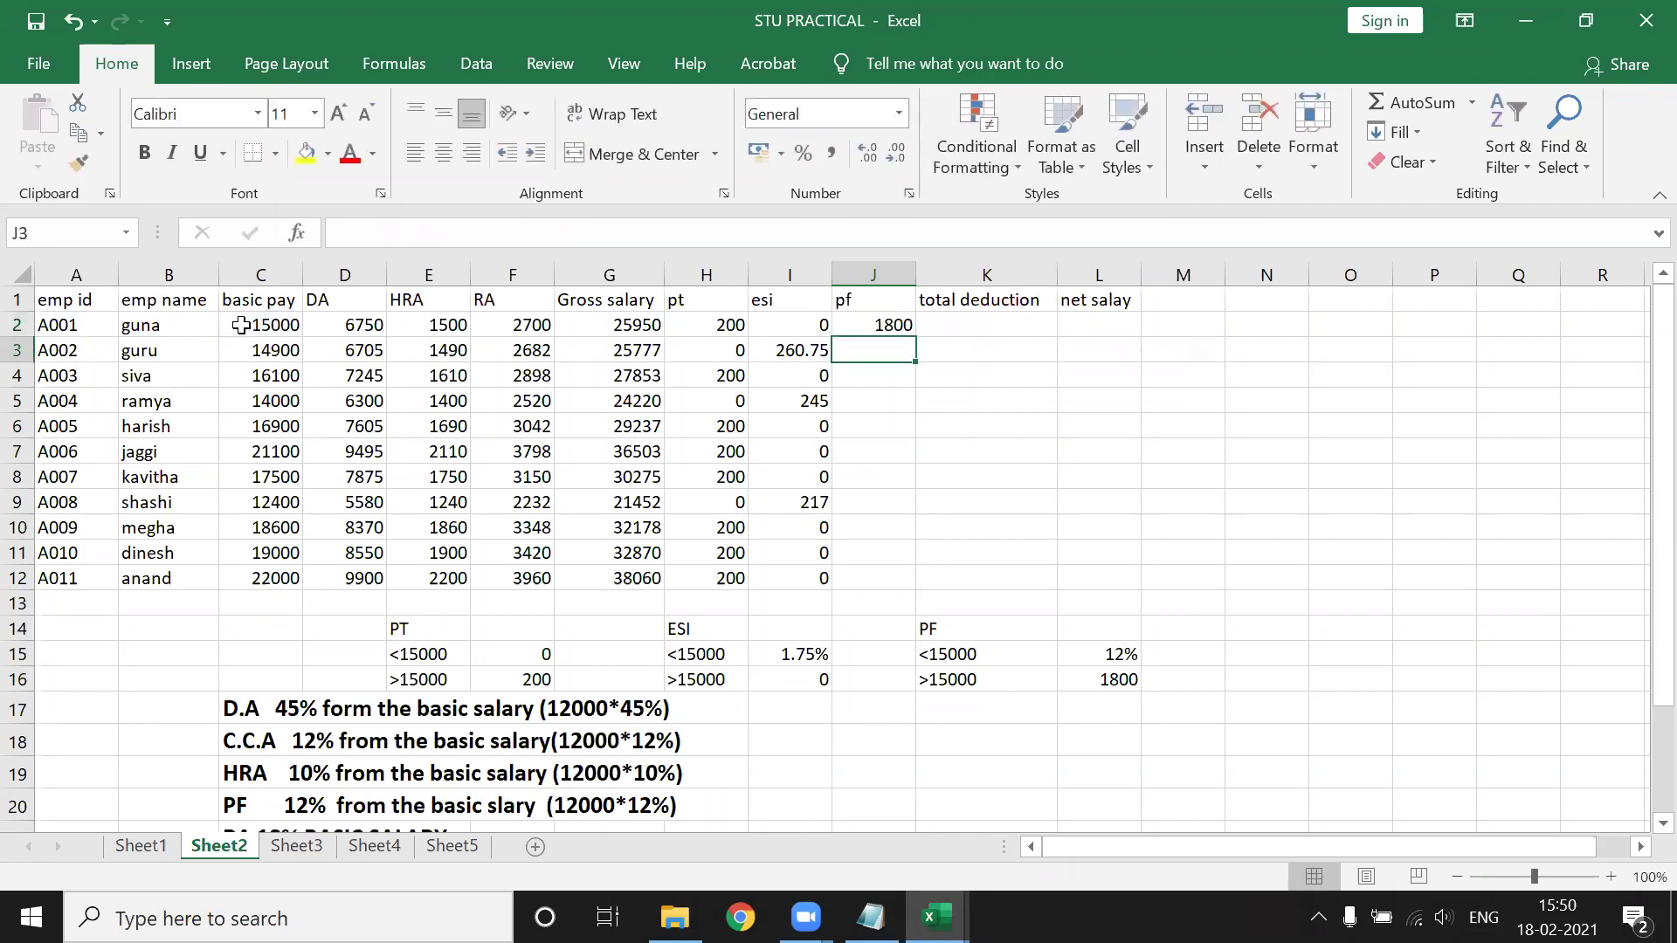
# Copy the J2 pf formula down the column to J12.
pyautogui.click(862, 328)
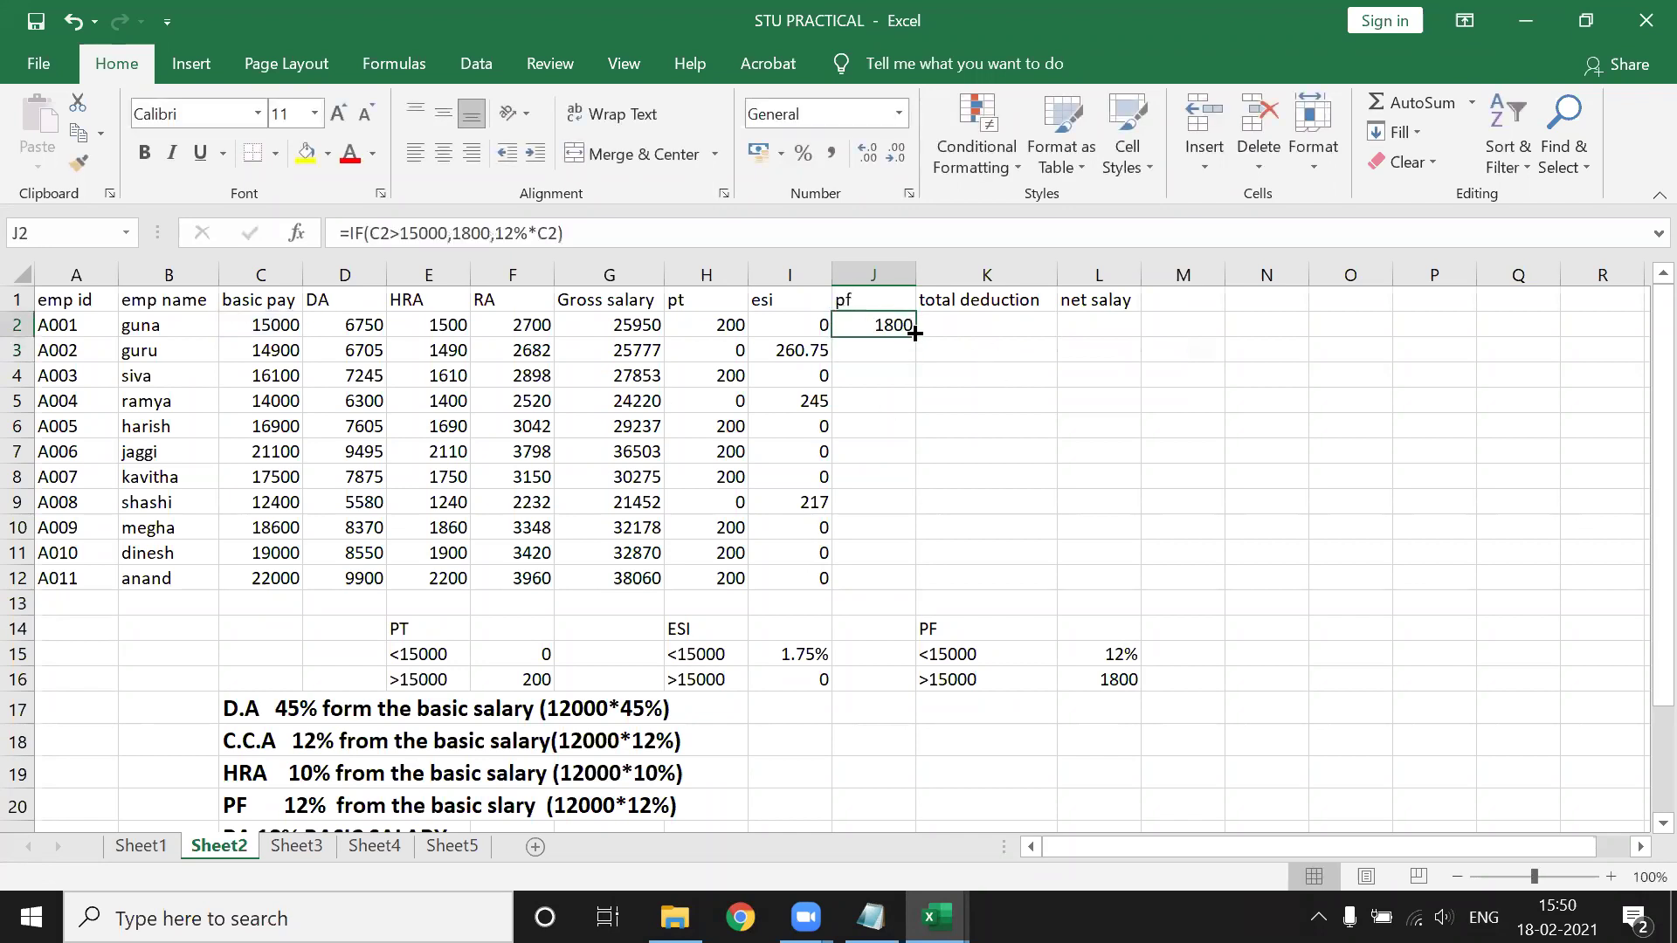
pyautogui.doubleClick(914, 334)
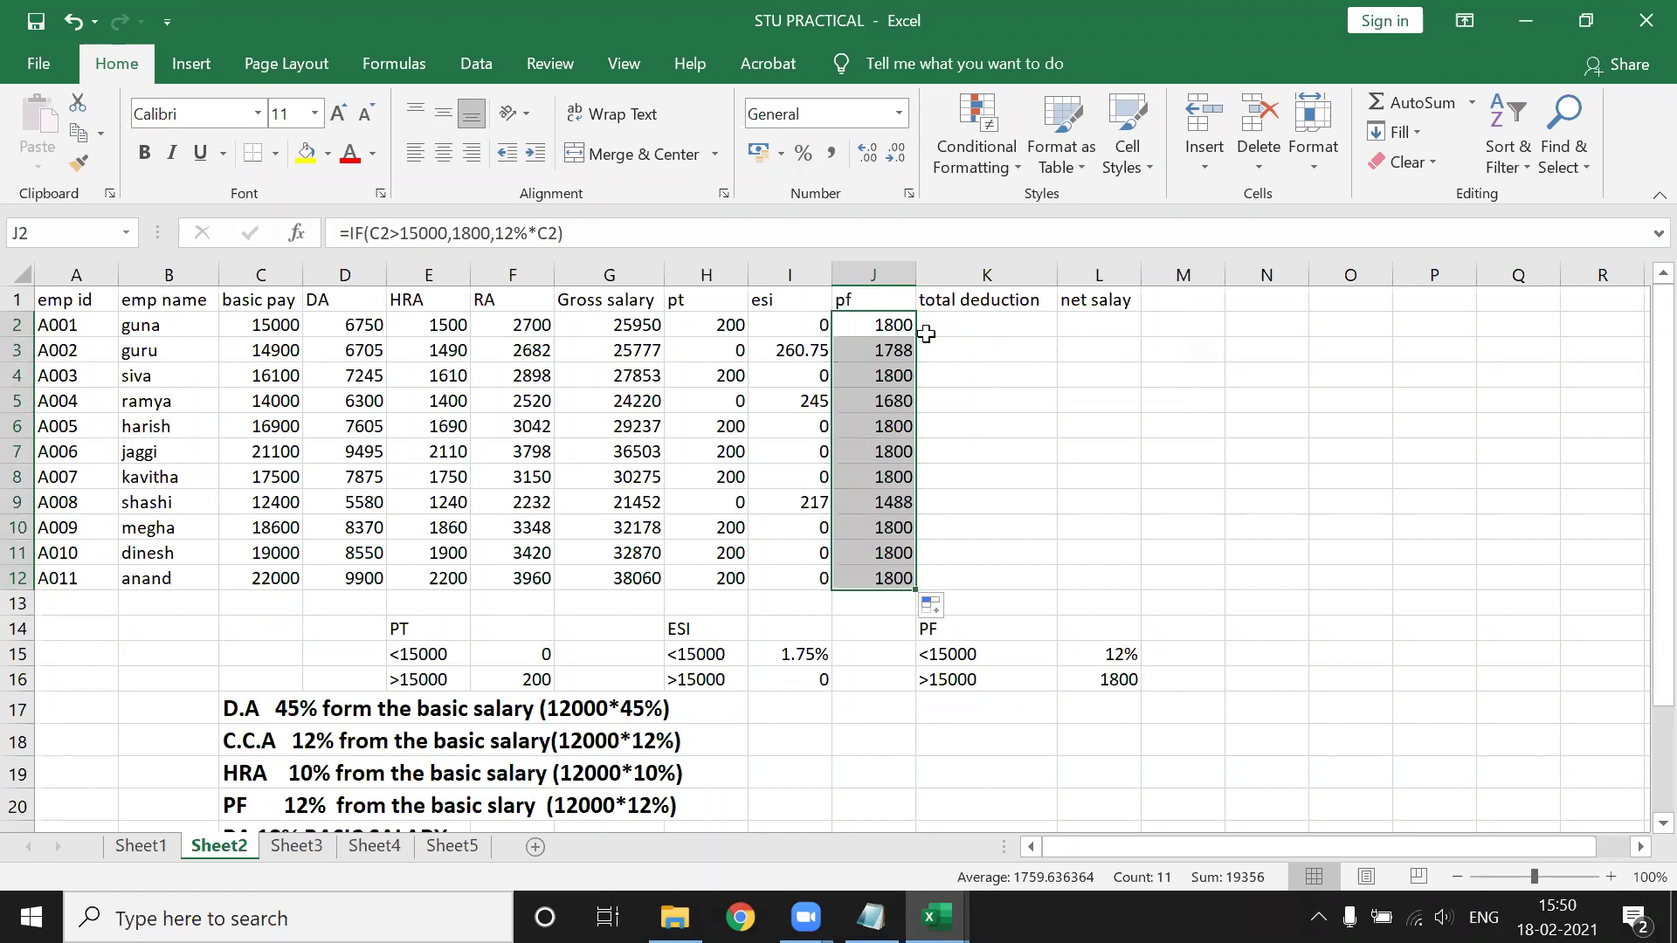
pyautogui.click(936, 332)
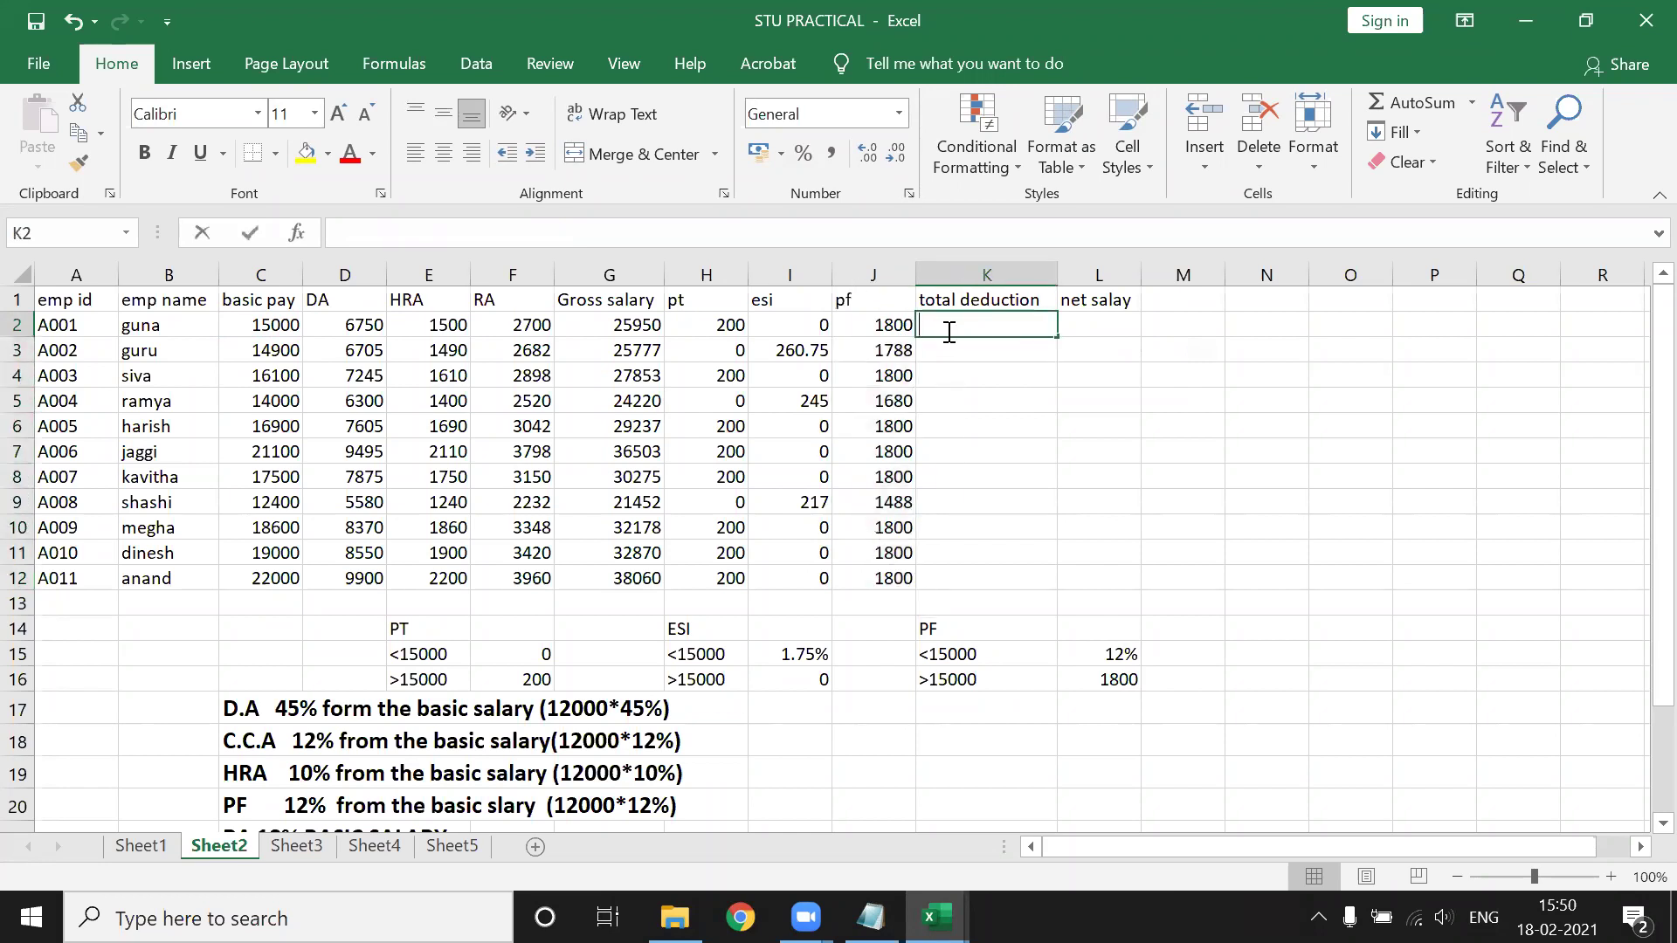
# Enter =SUM(H2:J2) in K2 and copy it down to K12.
pyautogui.write('=SUM(')
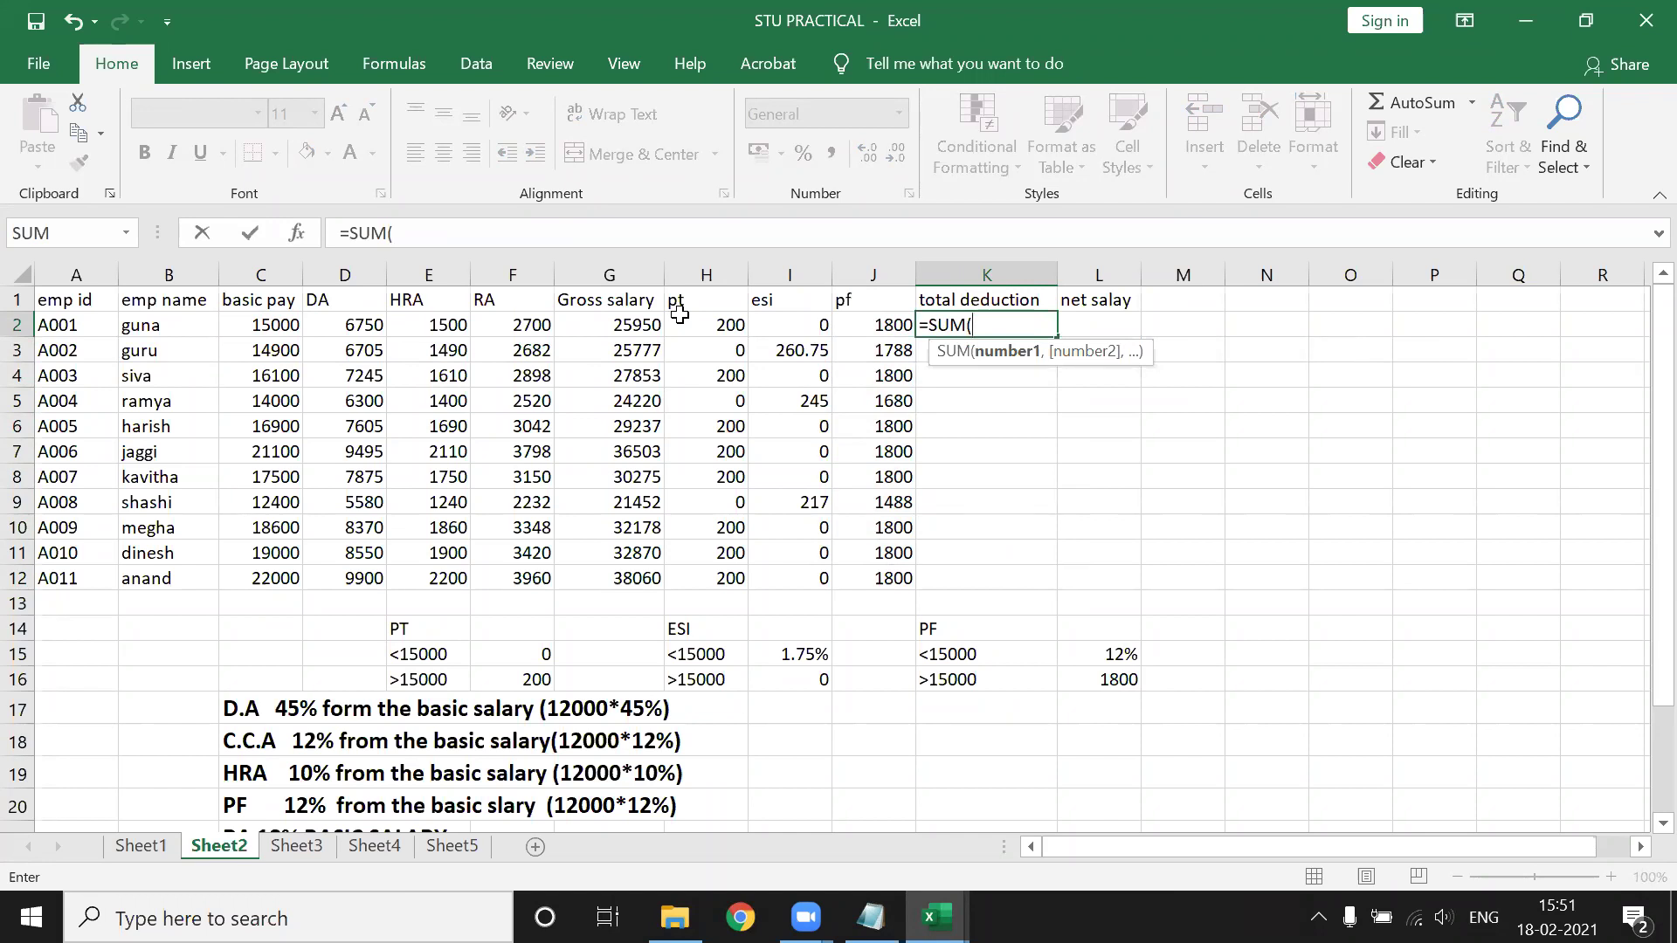
pyautogui.moveTo(680, 318); pyautogui.dragTo(851, 330)
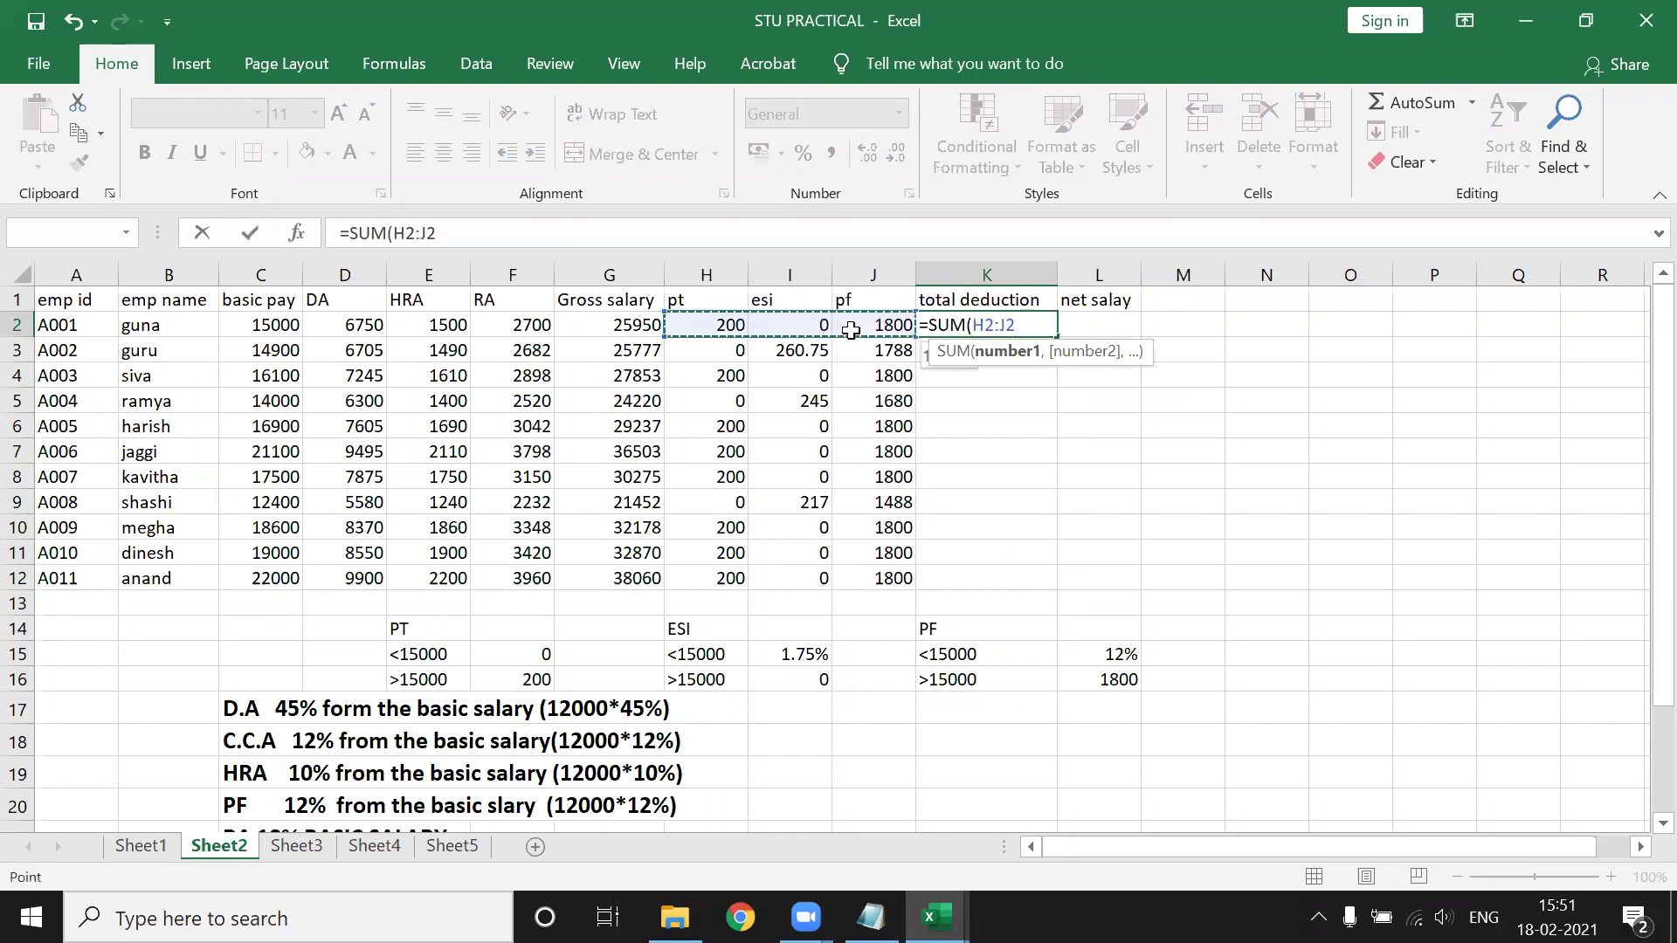
pyautogui.write(')')
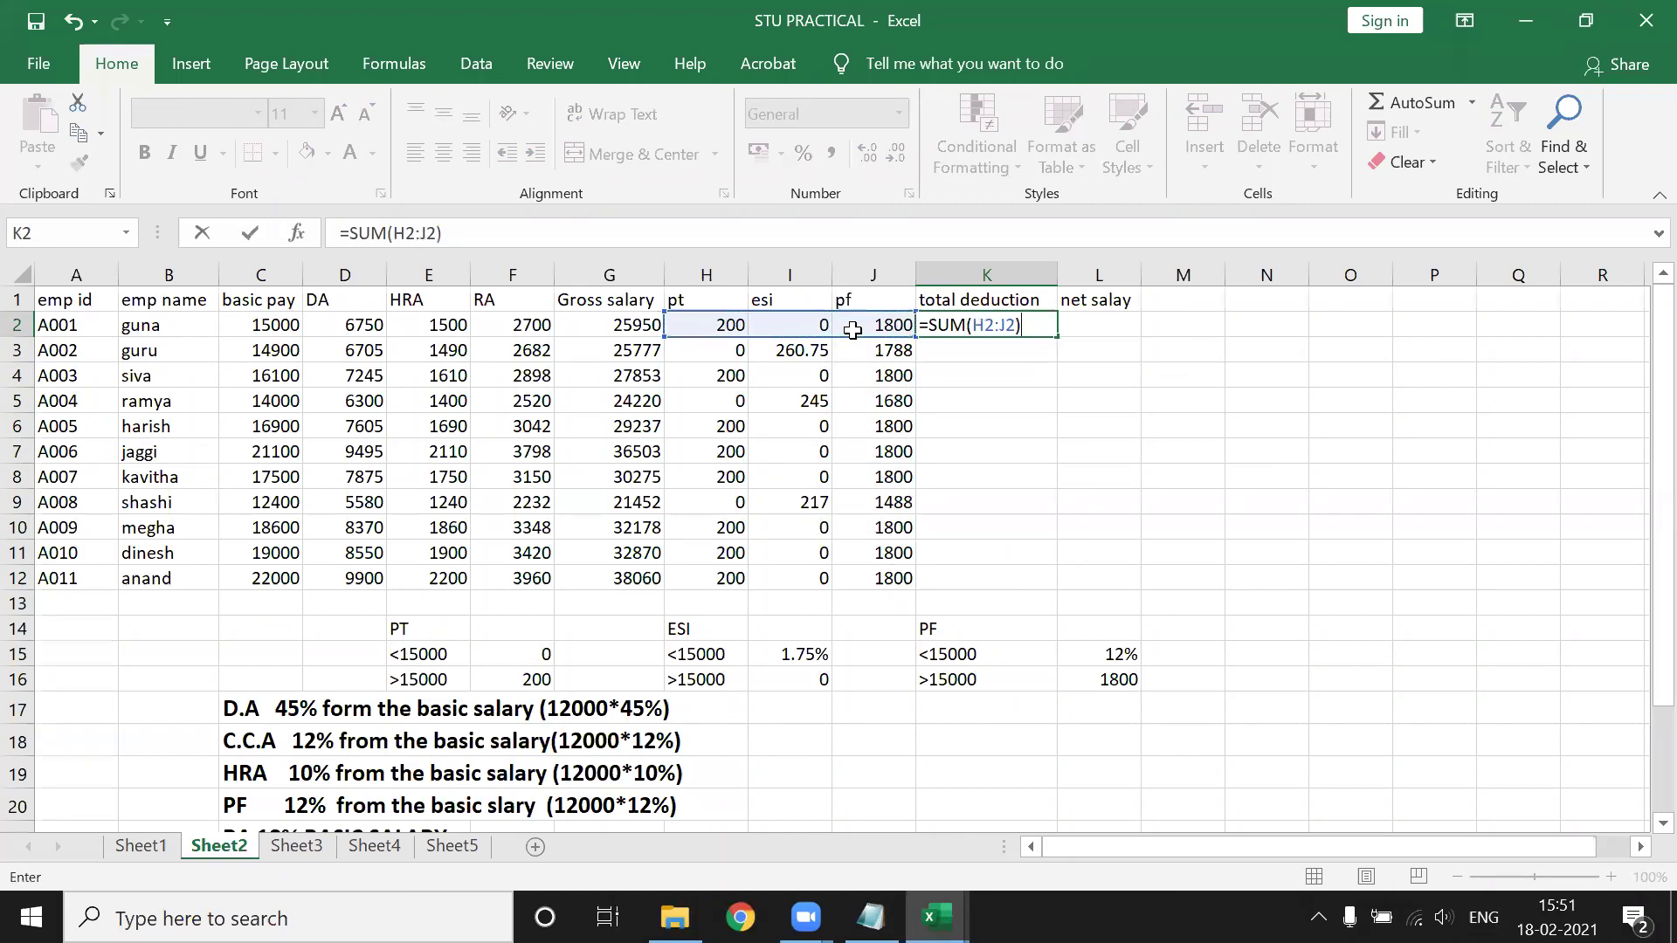
pyautogui.press('Return')
pyautogui.click(989, 328)
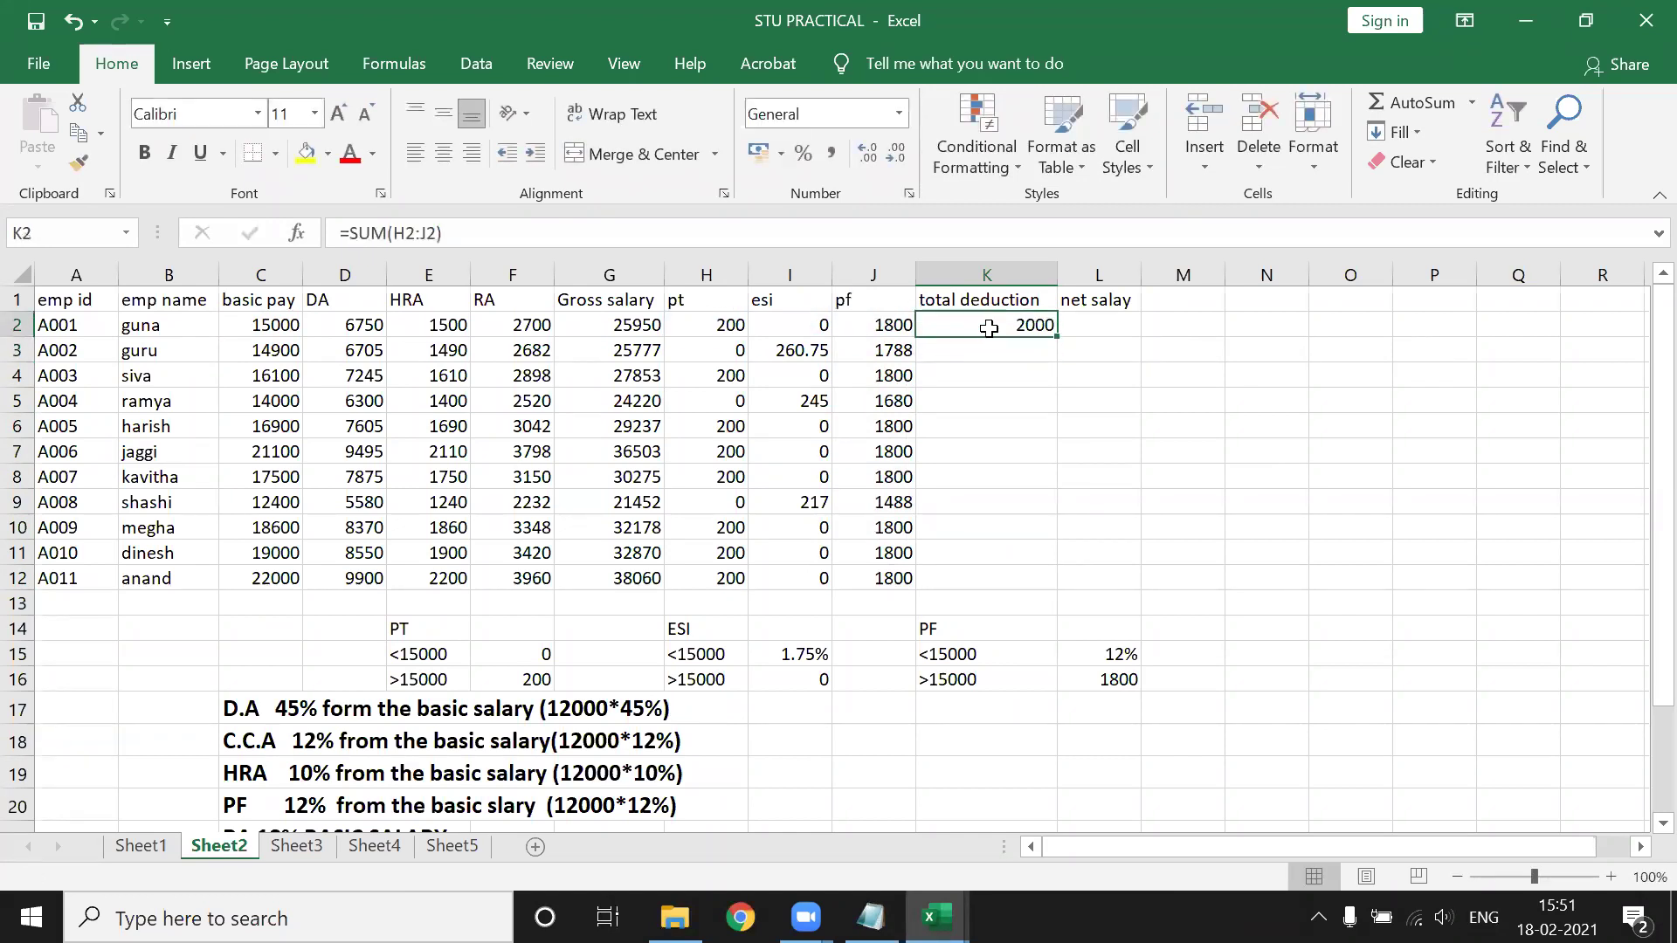
pyautogui.doubleClick(1056, 336)
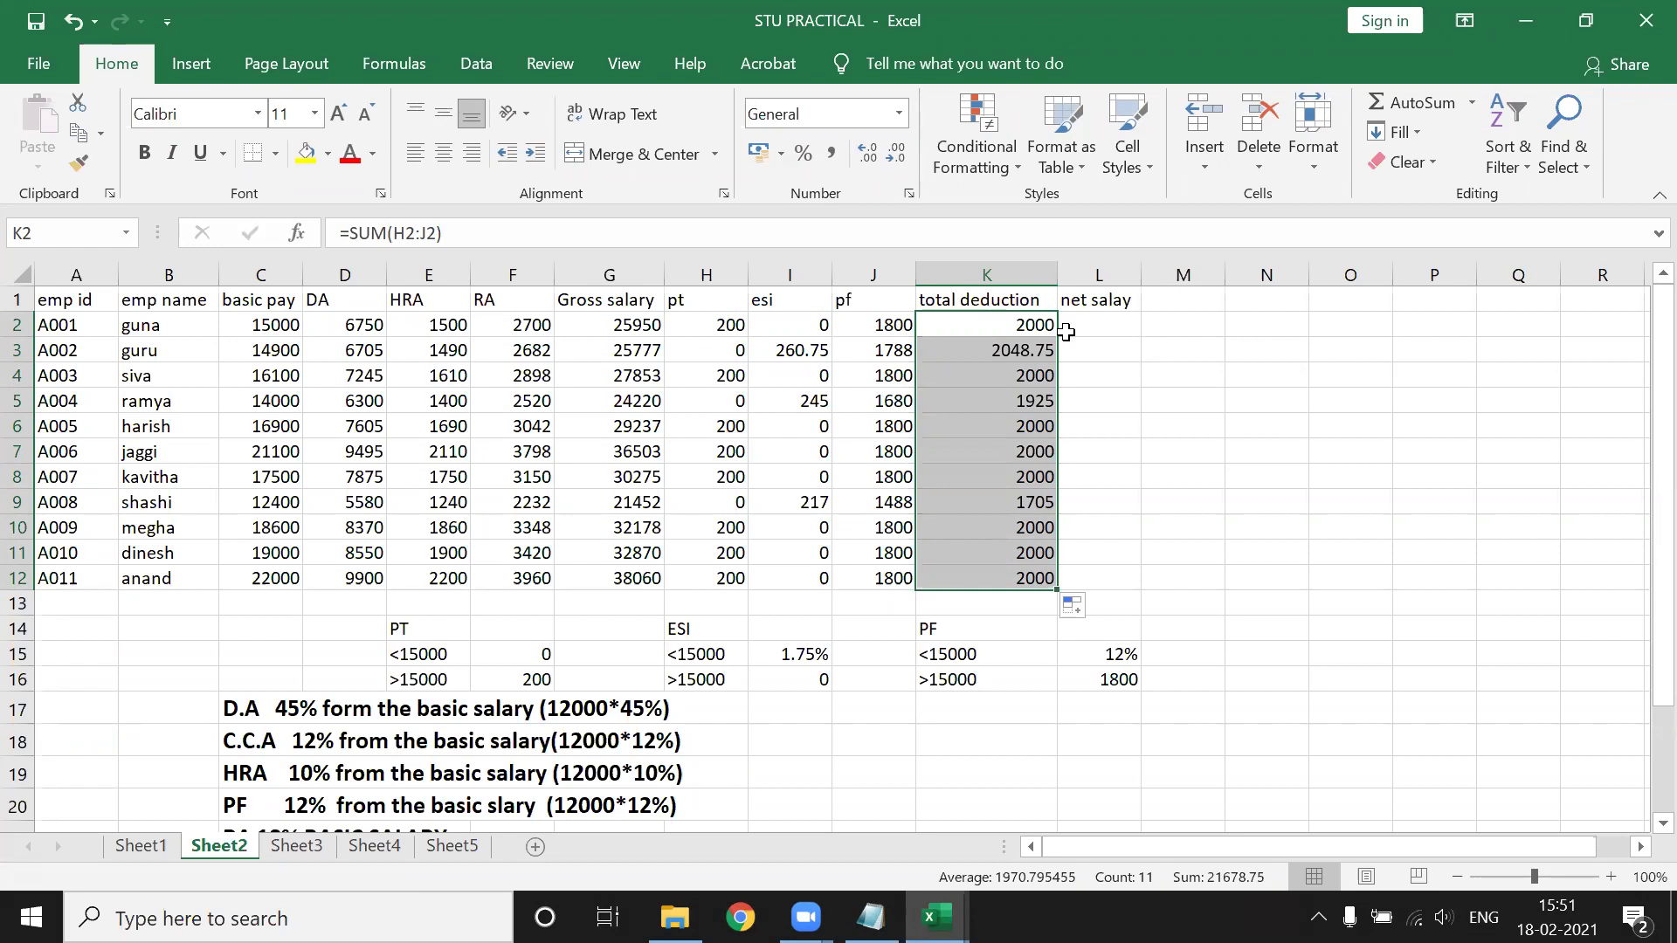
pyautogui.moveTo(709, 328); pyautogui.dragTo(892, 336)
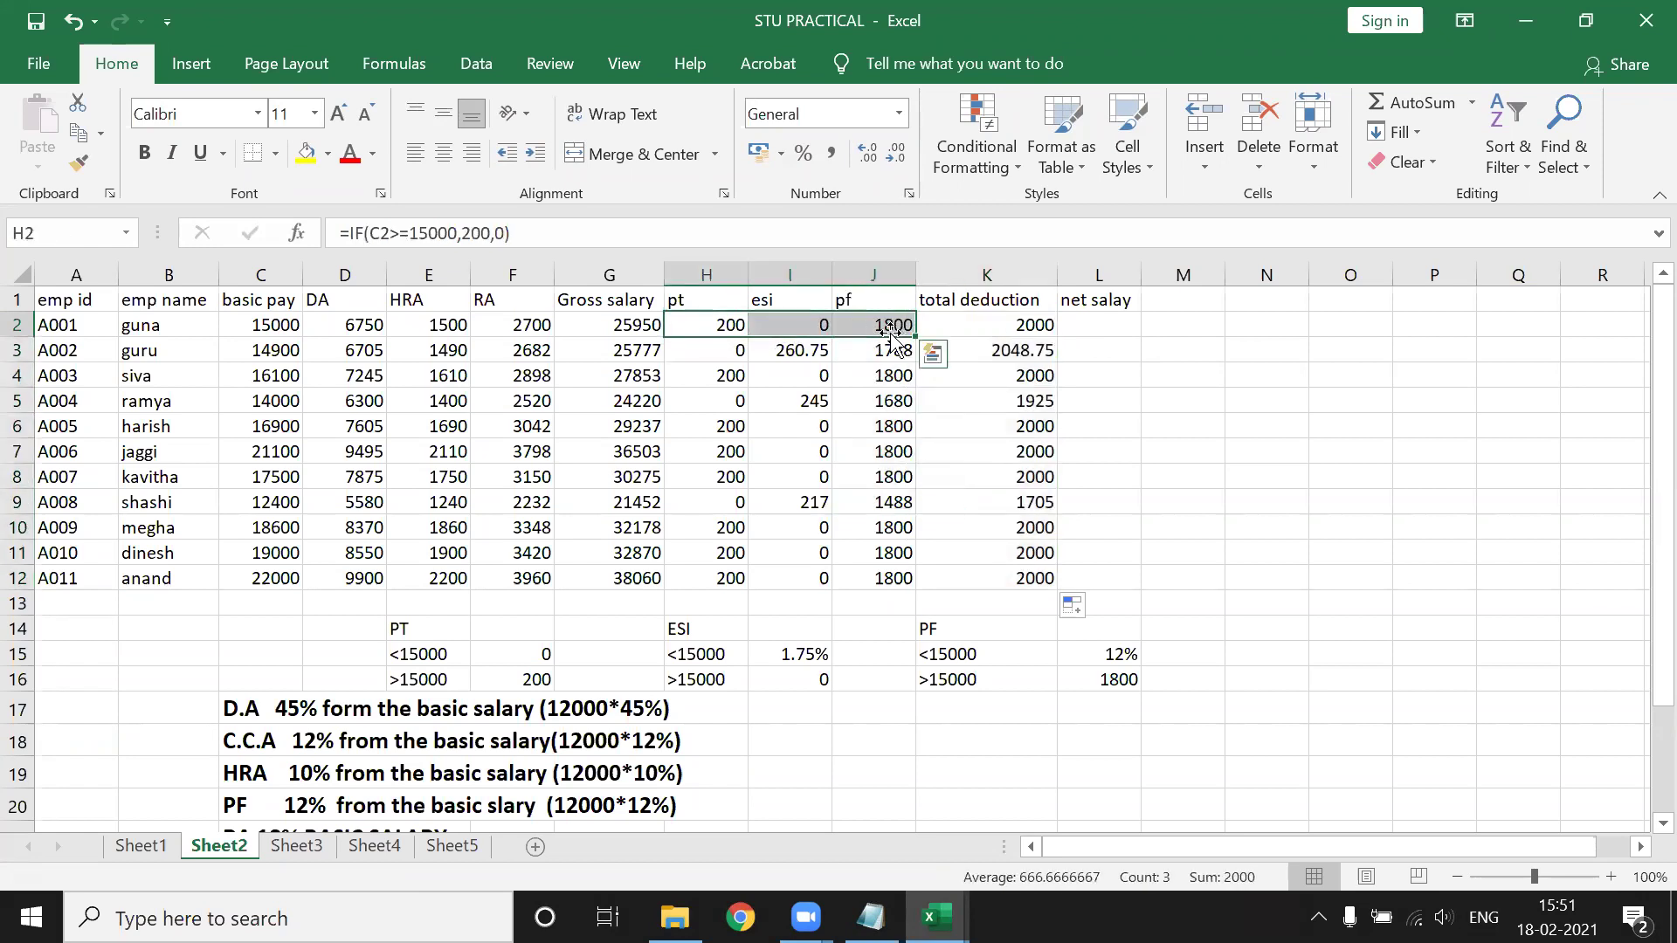
pyautogui.click(1076, 327)
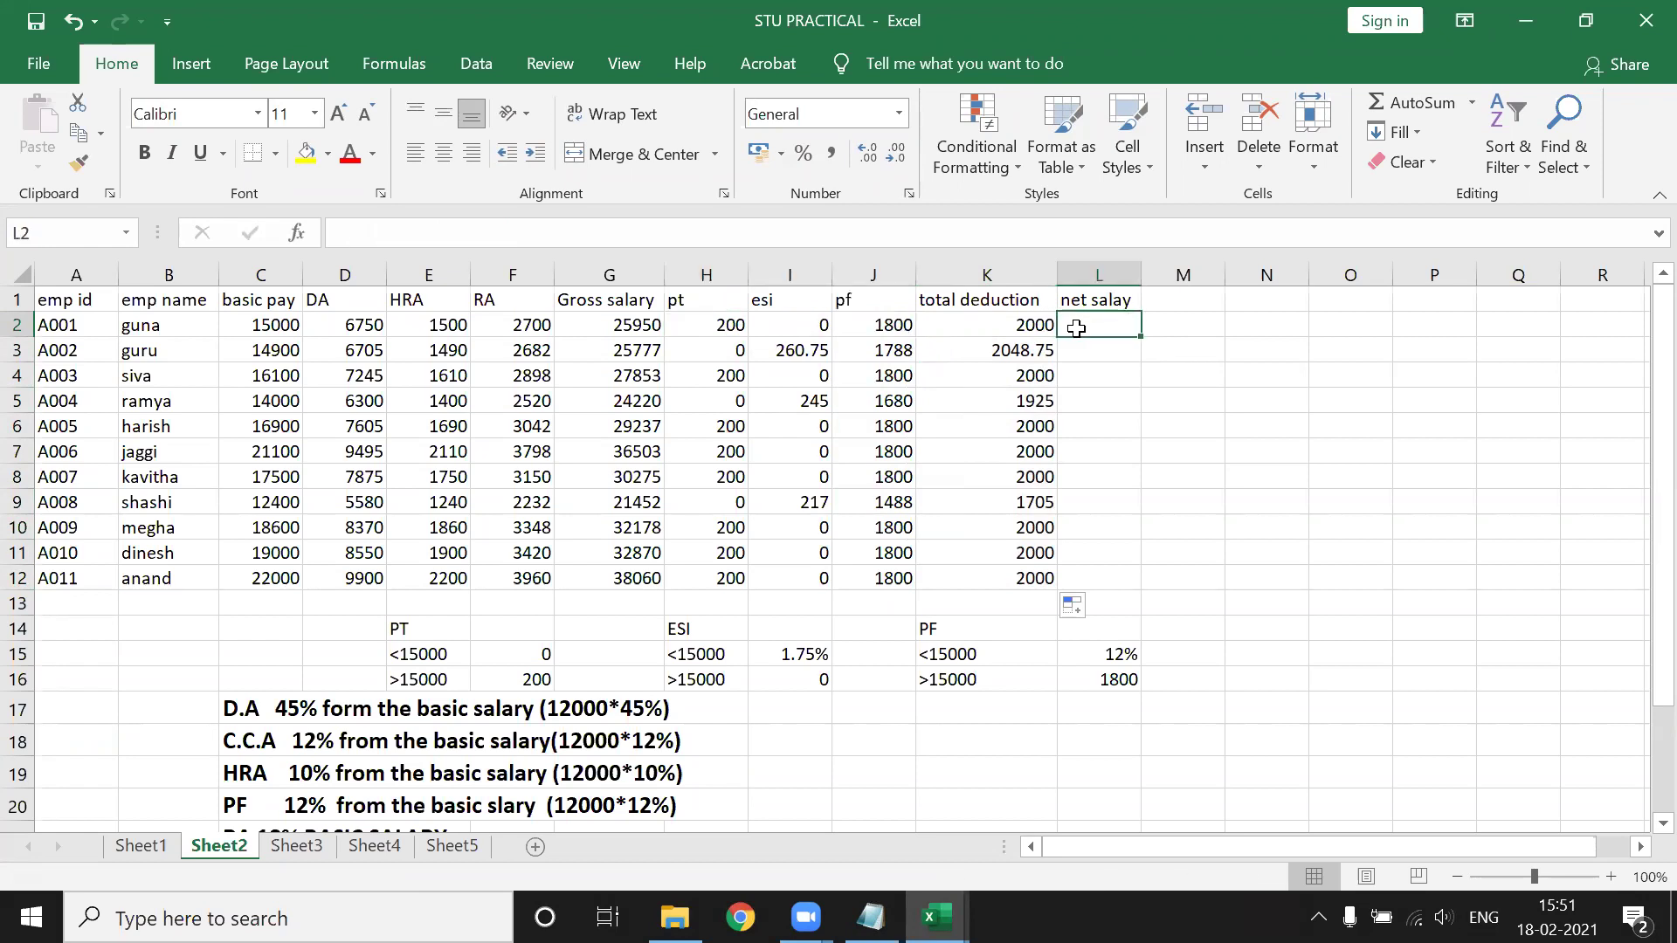
# Enter =G2-K2 in L2 and copy it down to L12.
pyautogui.write('=')
pyautogui.click(628, 321)
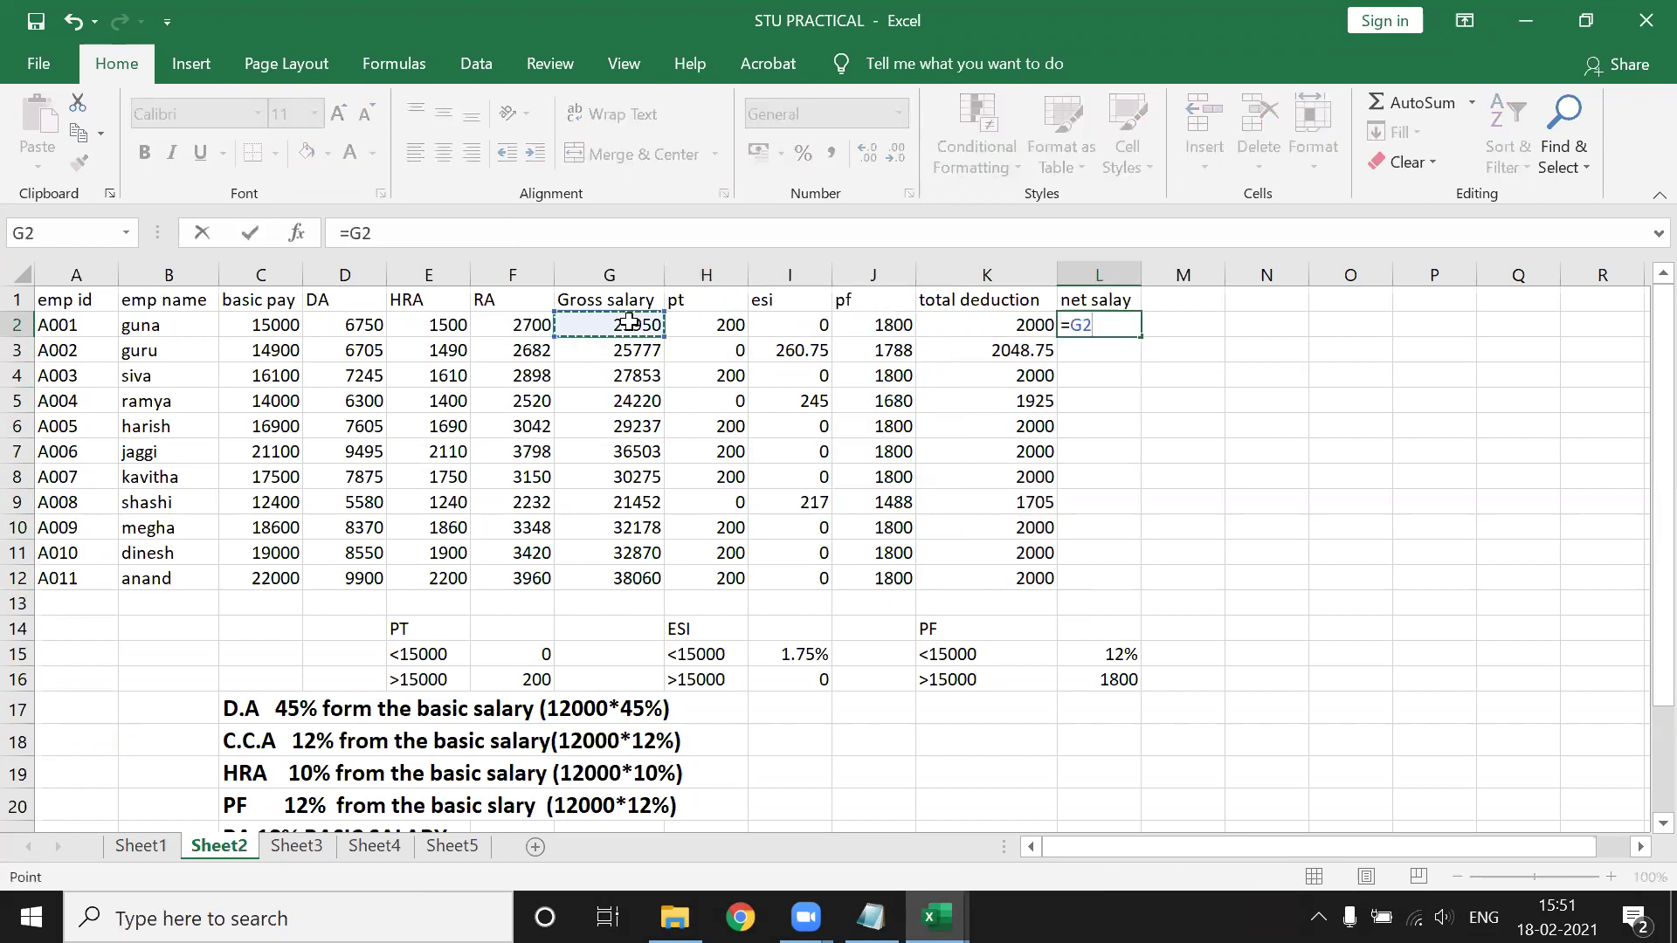
pyautogui.write('-')
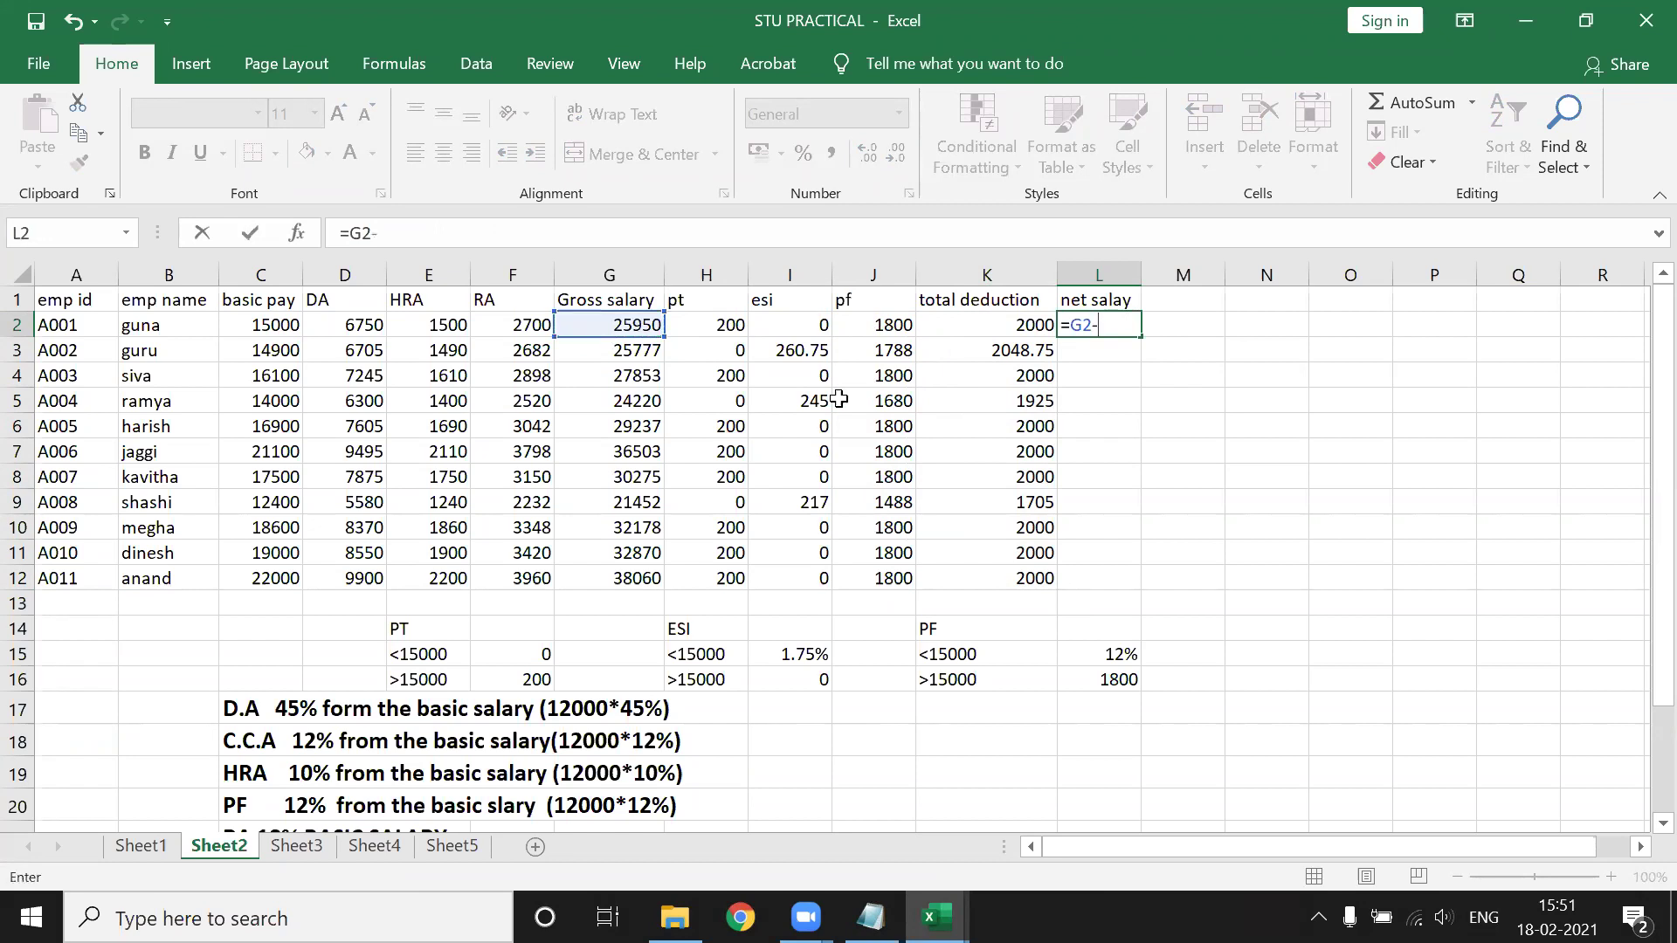
pyautogui.click(996, 325)
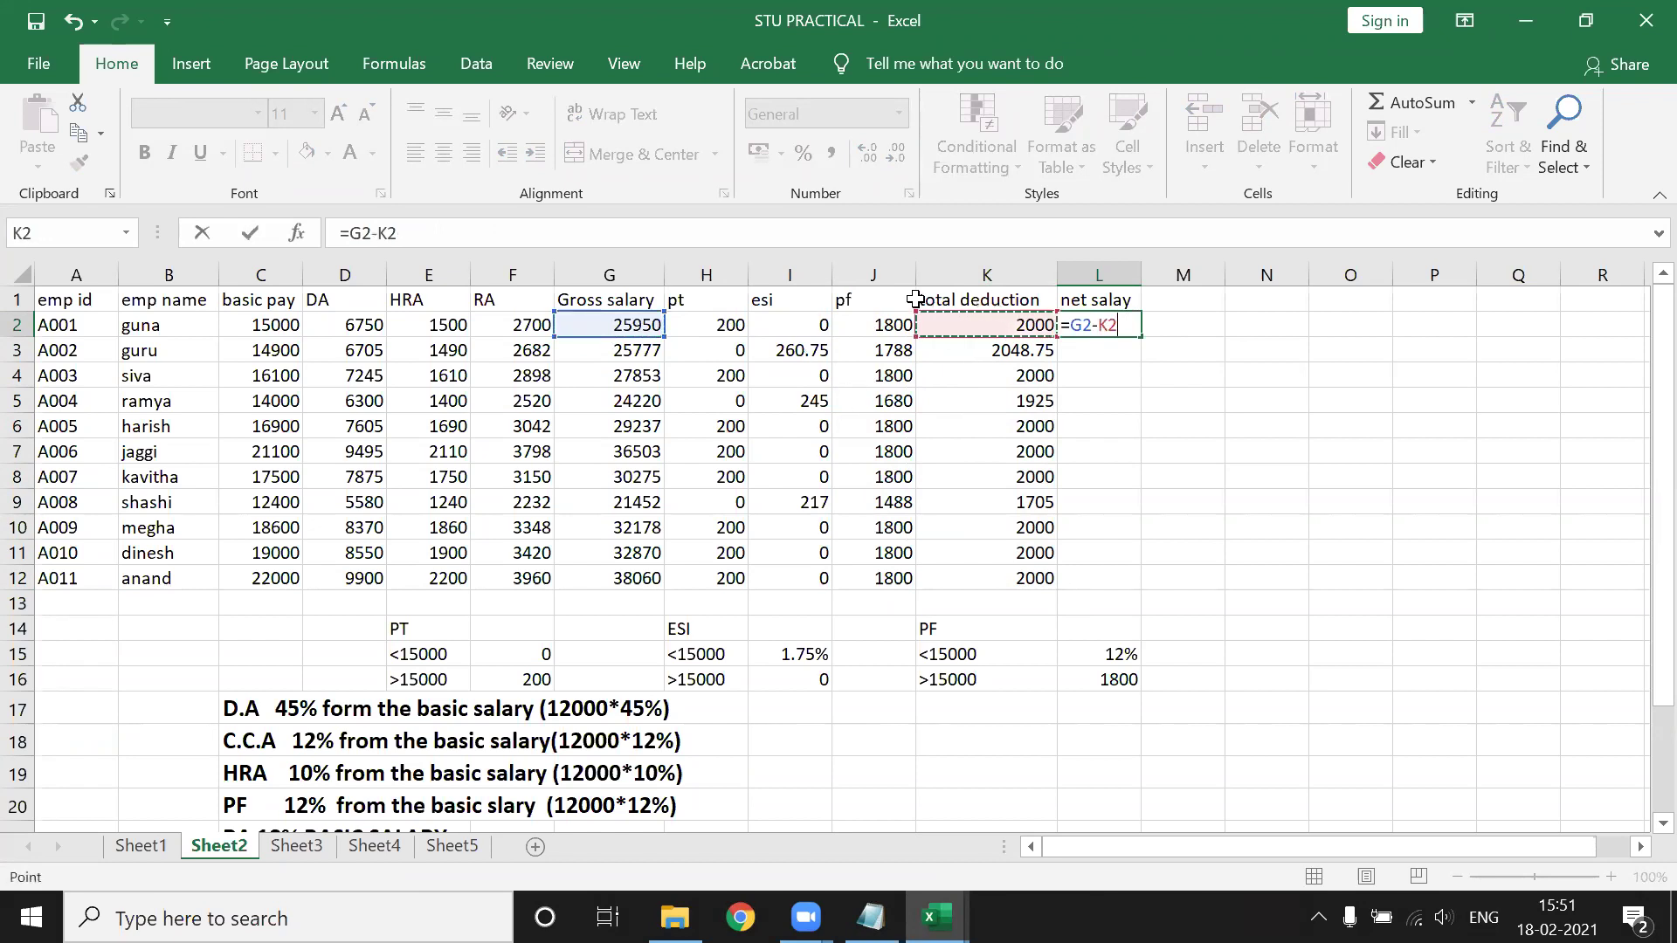
pyautogui.press('Return')
pyautogui.click(1126, 325)
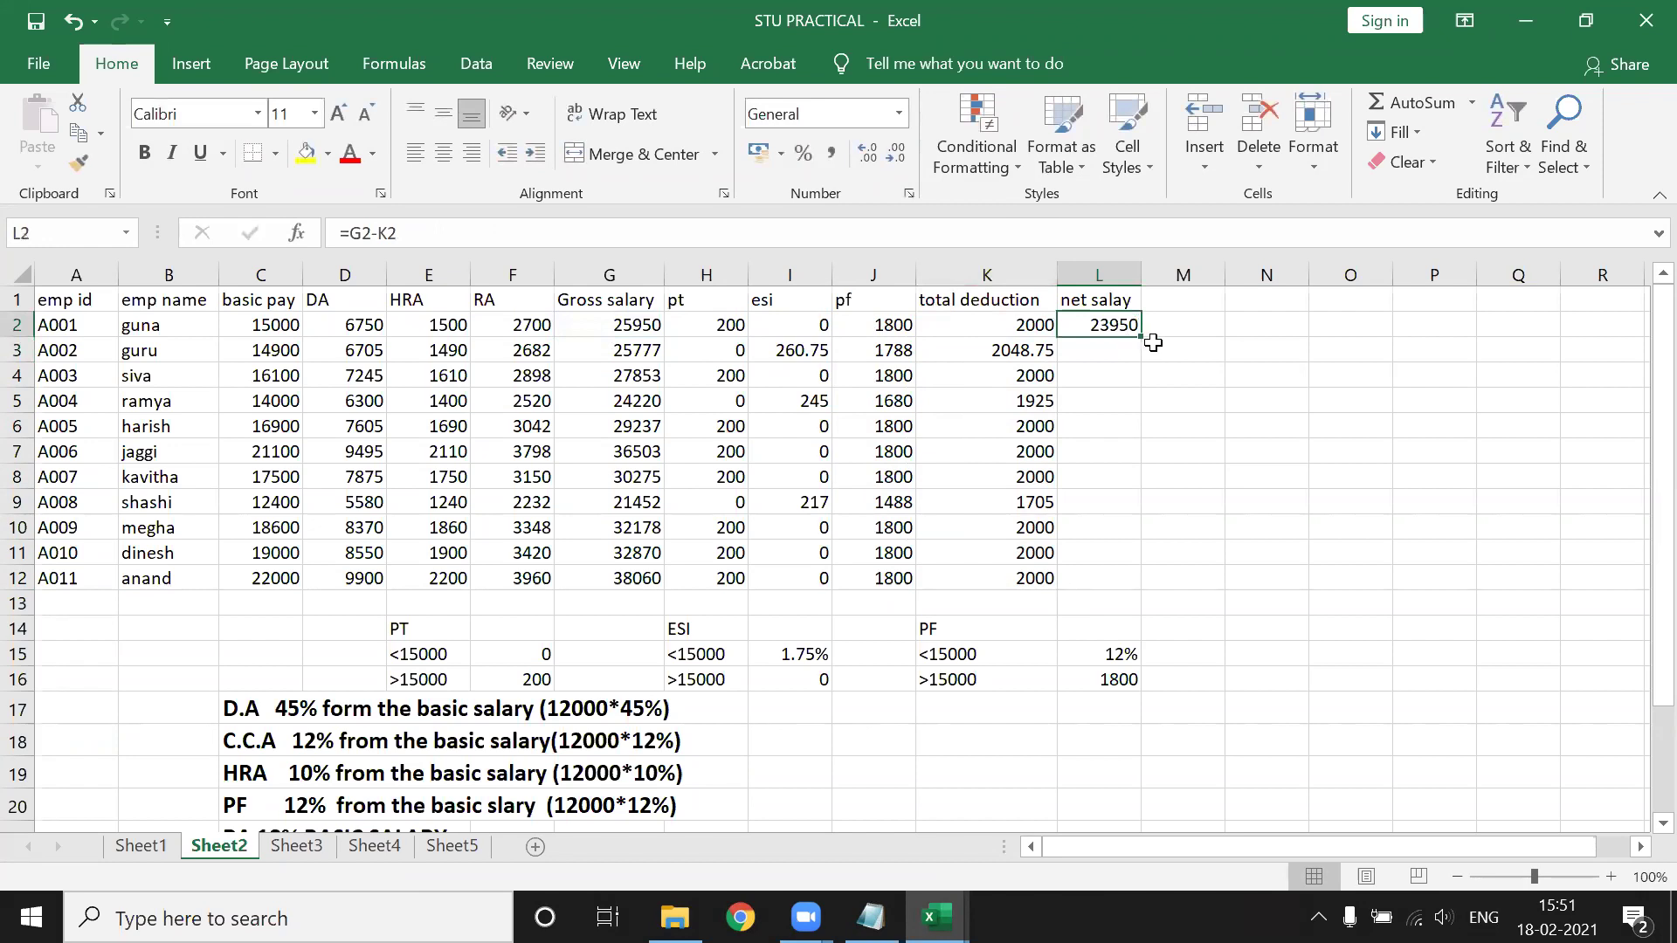
pyautogui.doubleClick(1140, 336)
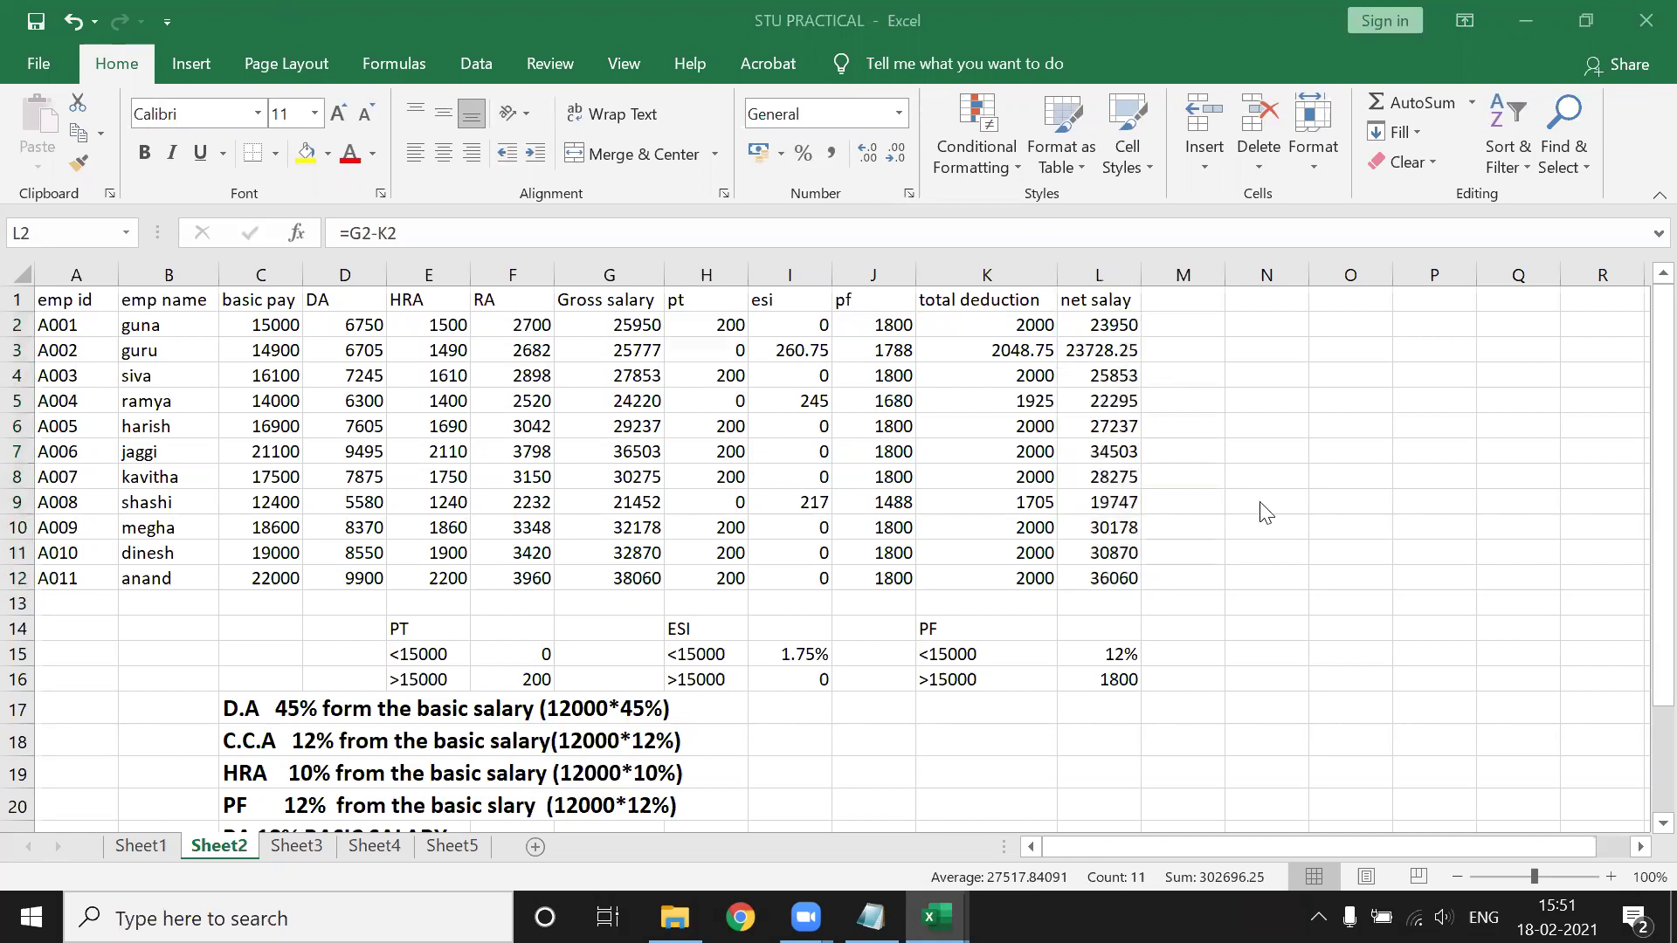
# Scroll through Sheet2, then switch to Sheet3's phone sales table.
pyautogui.scroll(-3, 959, 533)
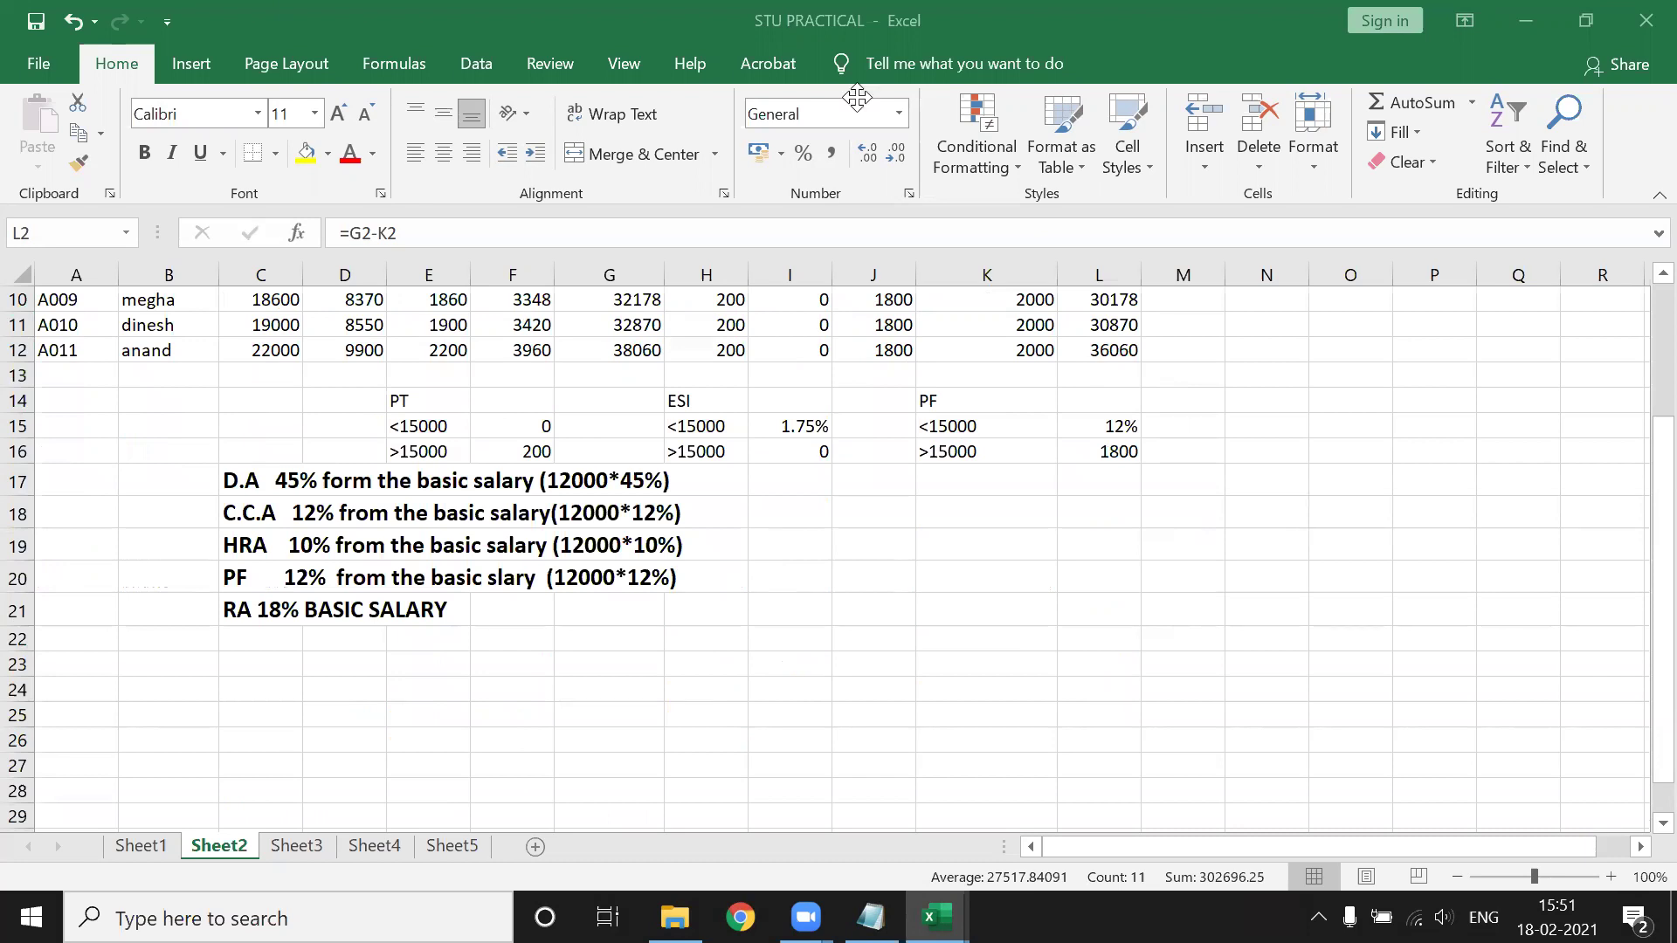
pyautogui.scroll(3, 857, 97)
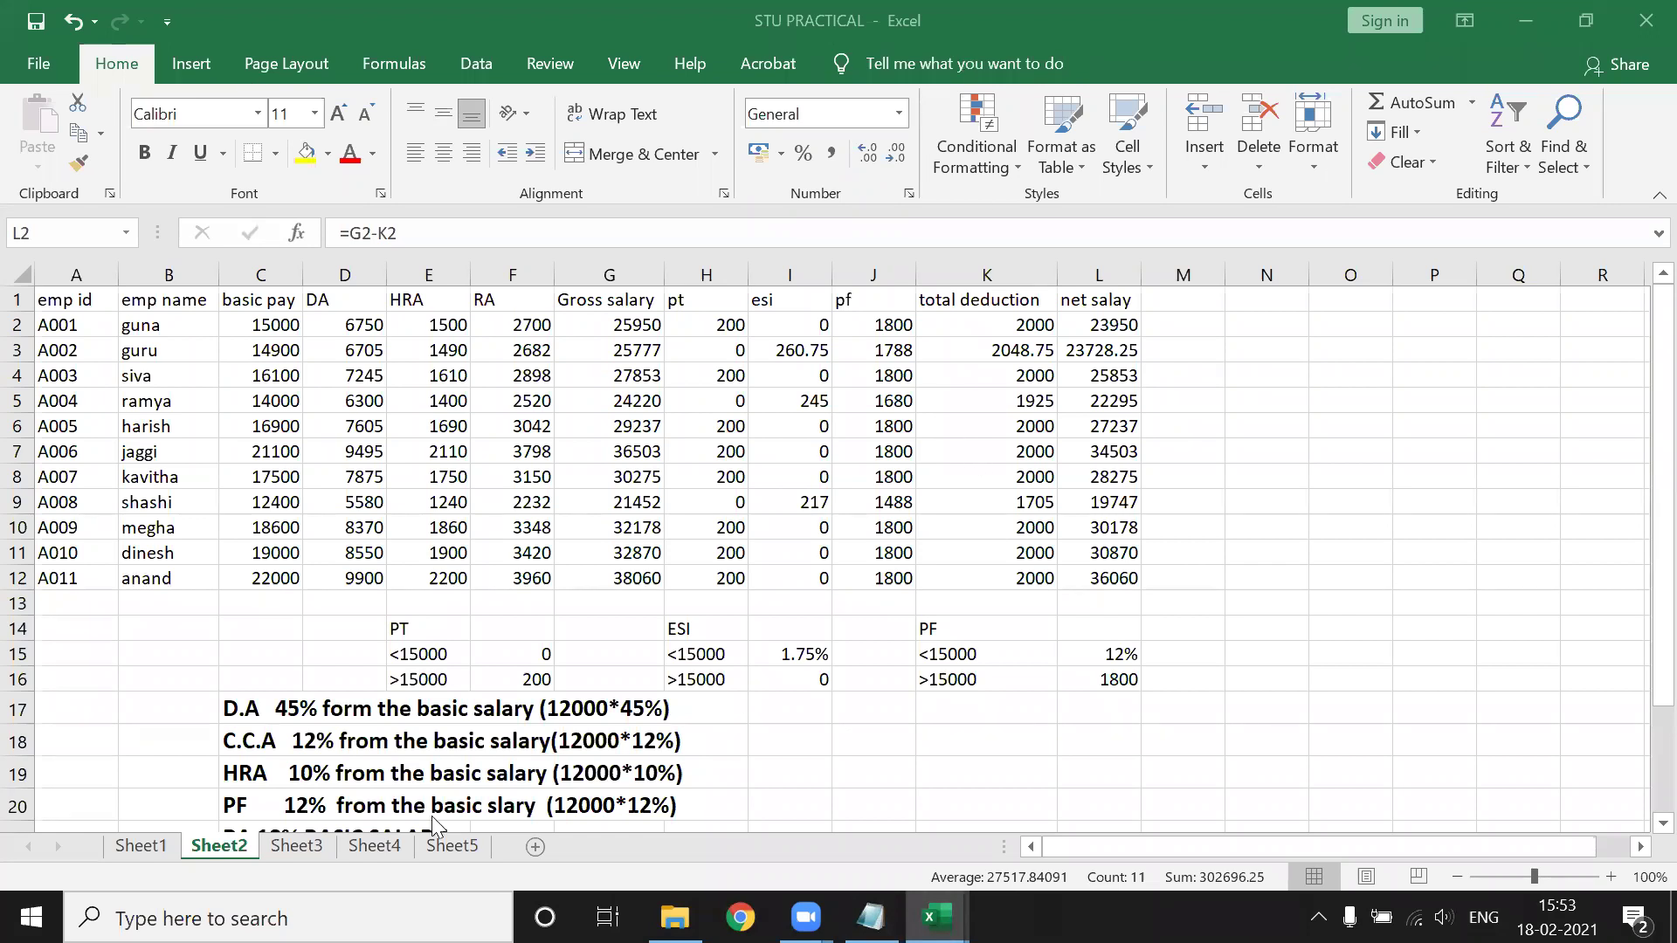
pyautogui.click(295, 846)
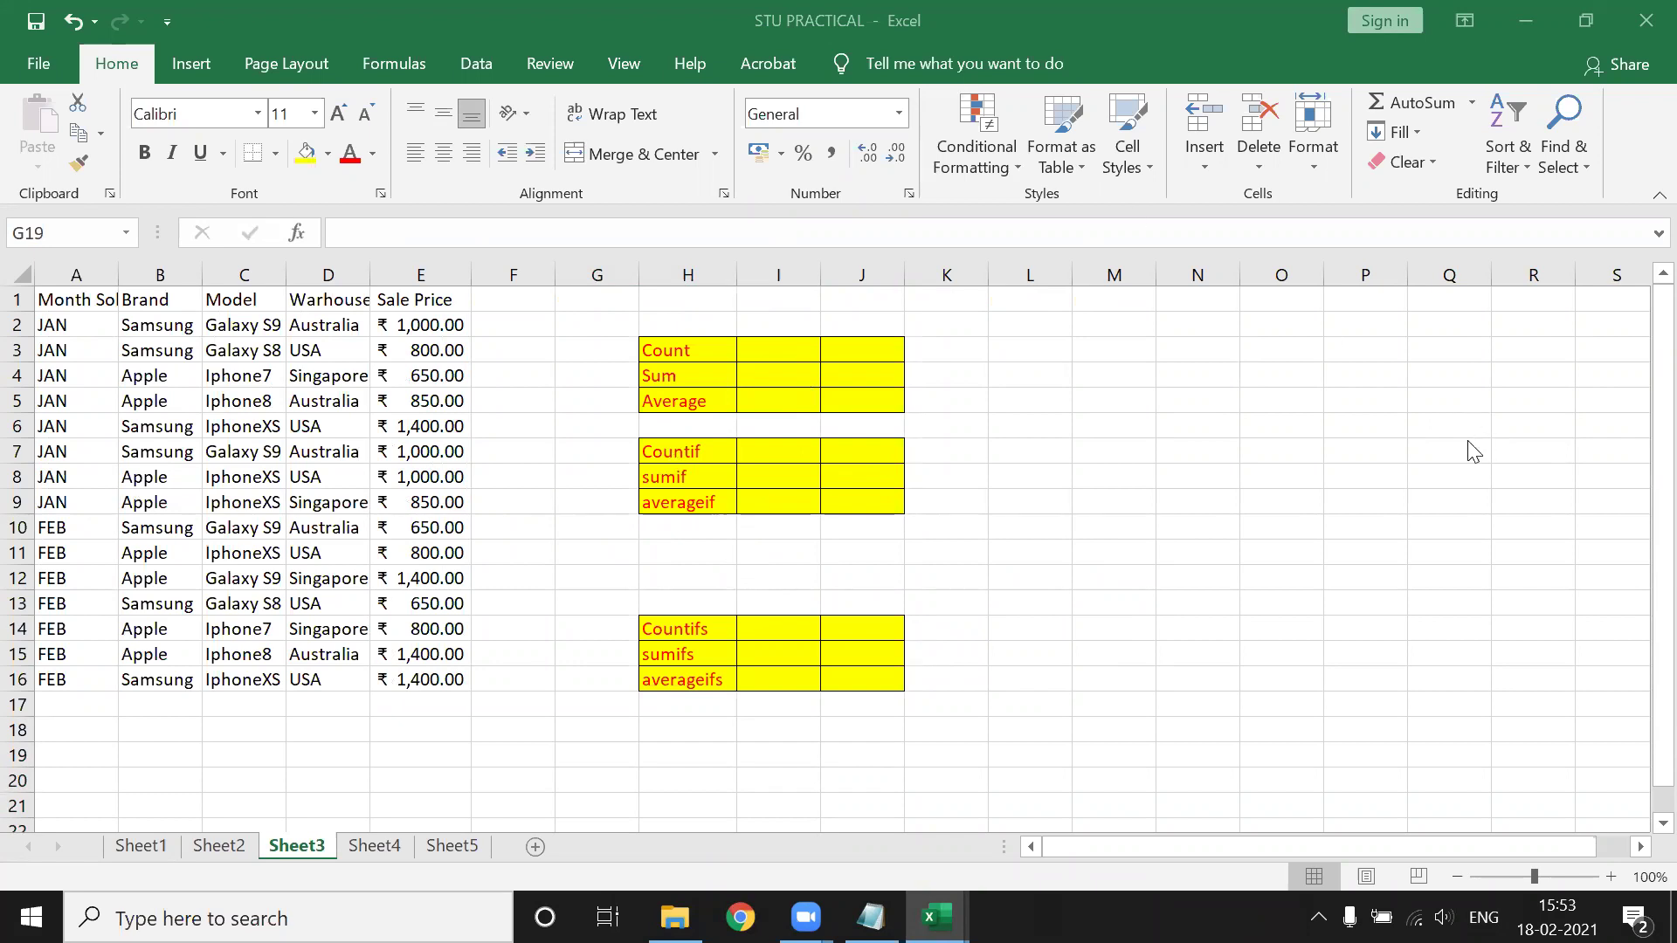
# Close STU PRACTICAL and Book1, discarding unsaved changes in both.
pyautogui.click(1641, 12)
pyautogui.click(818, 520)
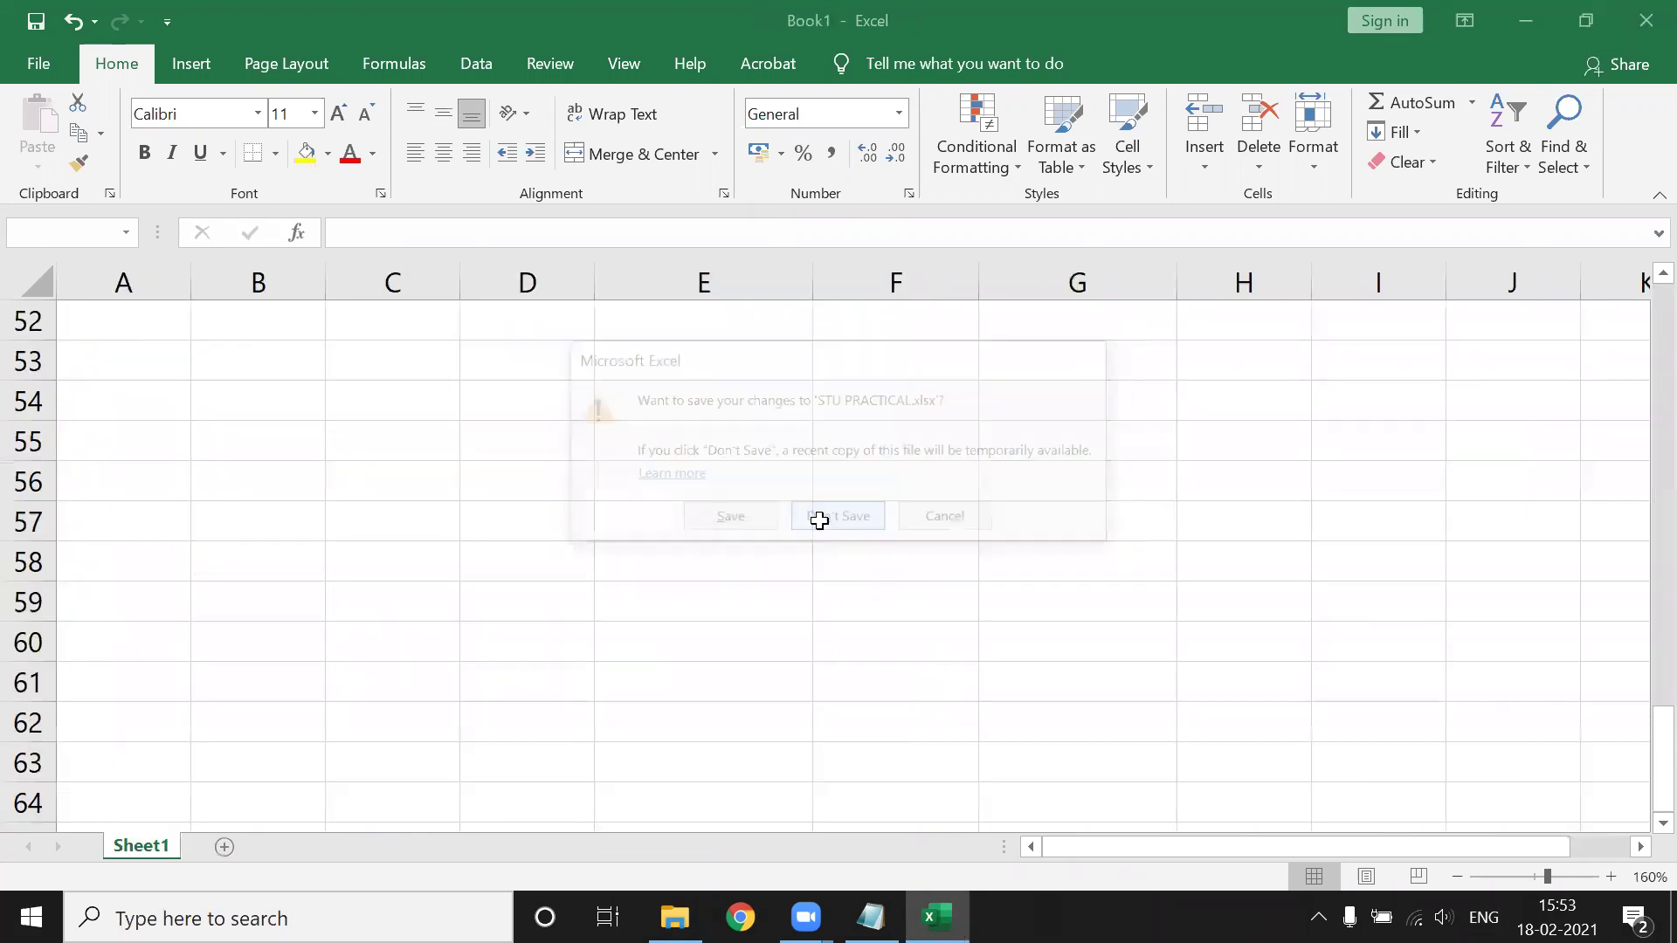
pyautogui.press('Tab')
pyautogui.press('Return')
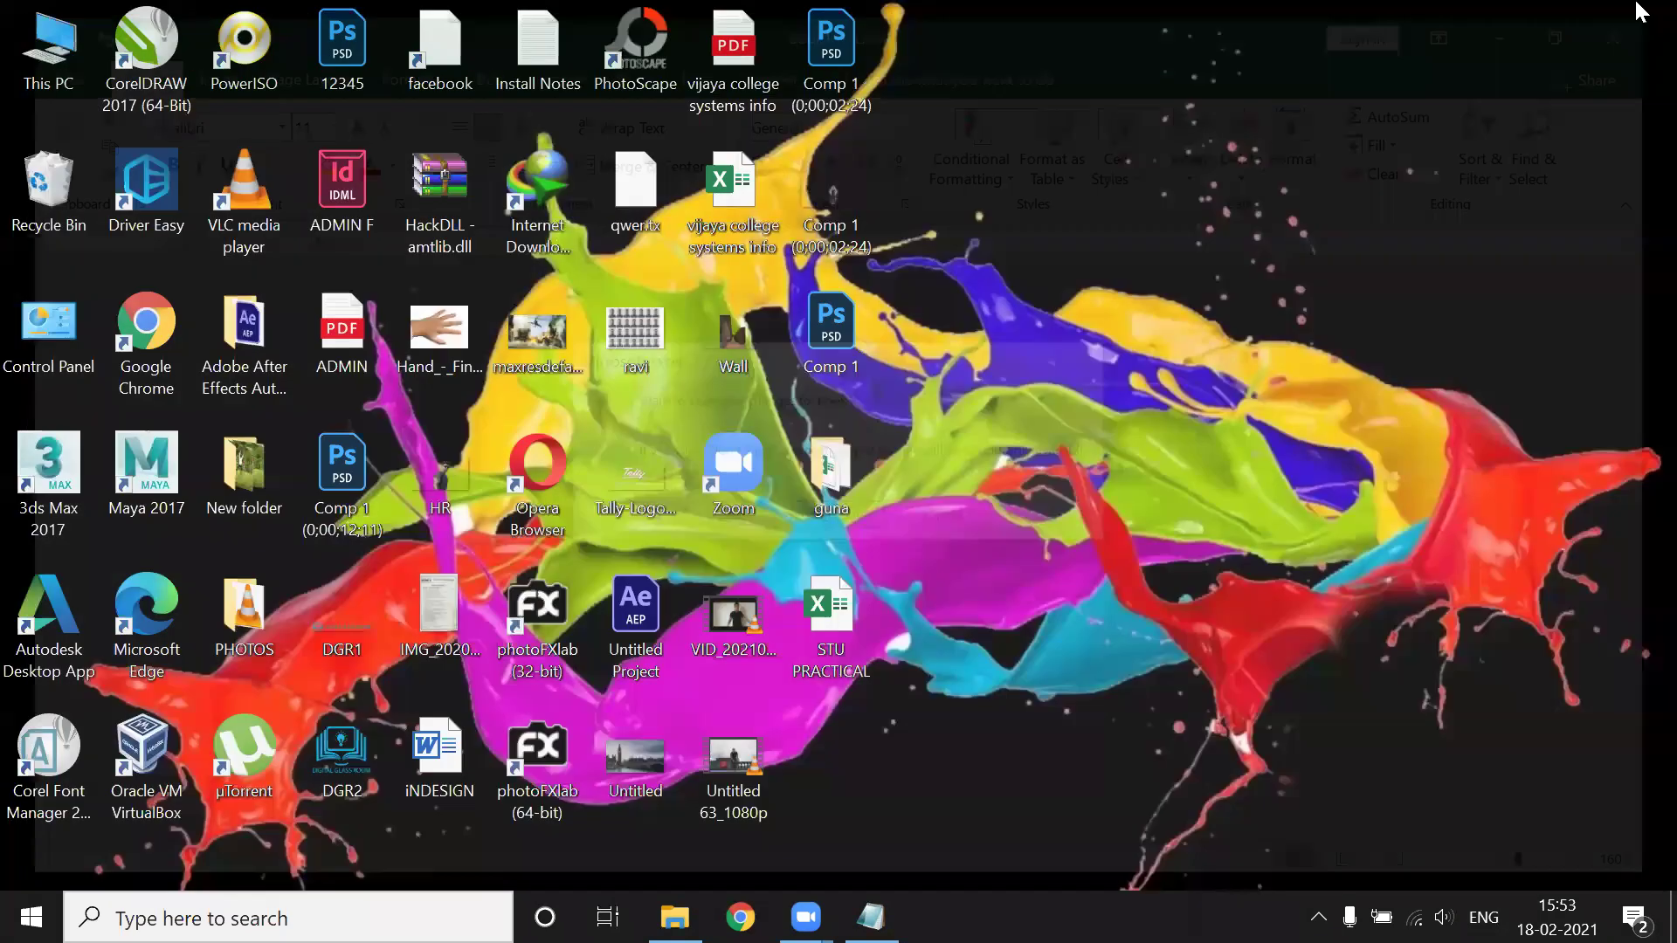